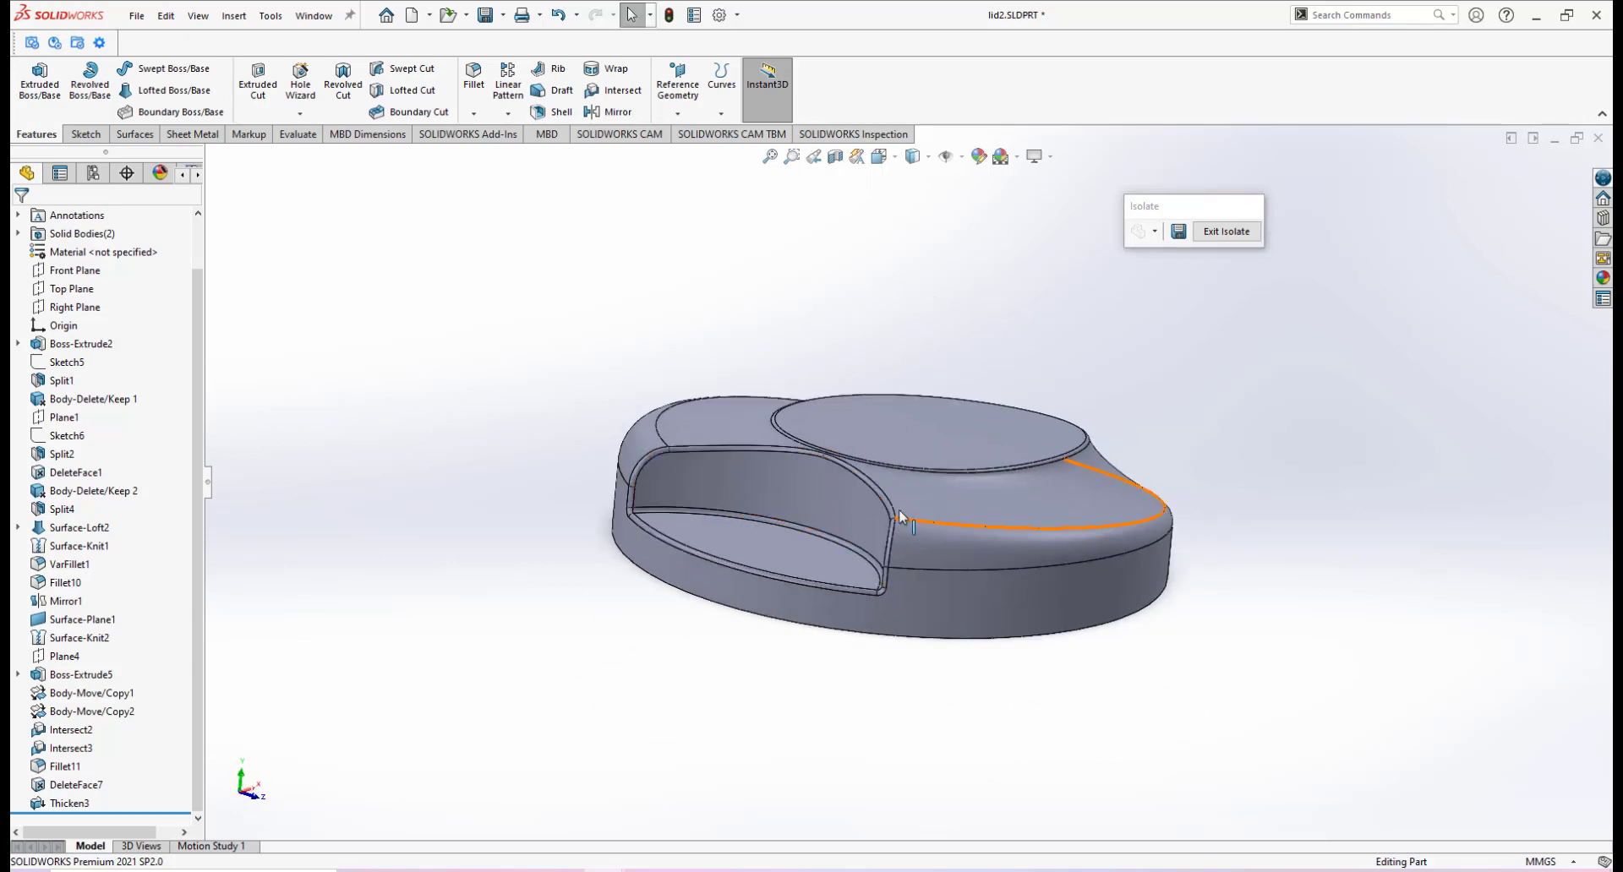
Examine the reference photo of the lid's cord recess and return to the lid2 part.
scroll(853, 484, "down", 3)
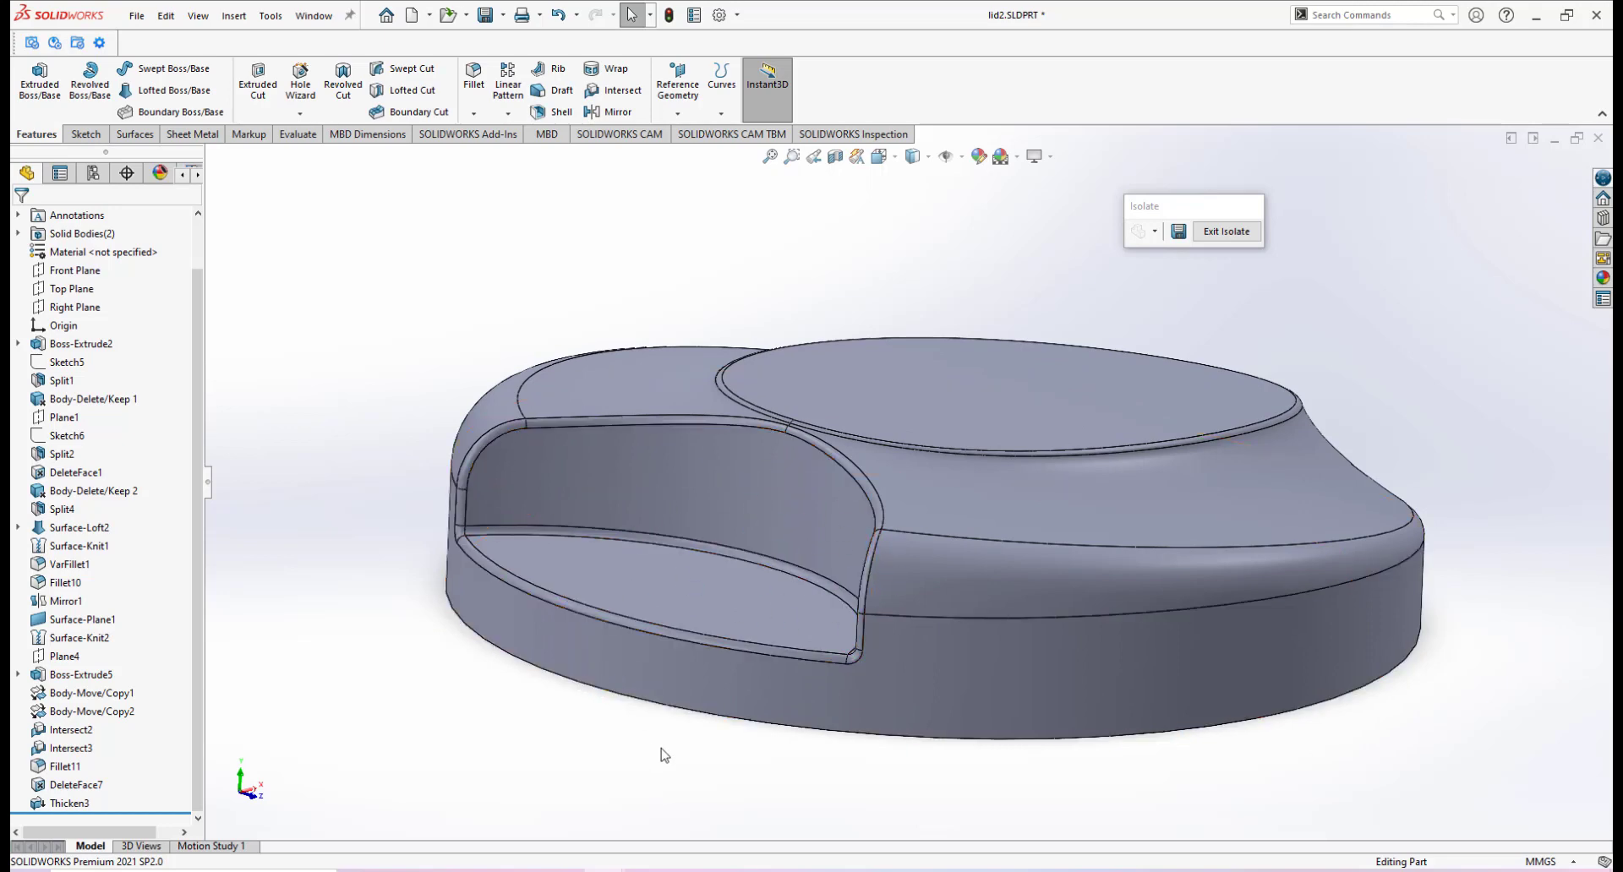
key("alt+Tab")
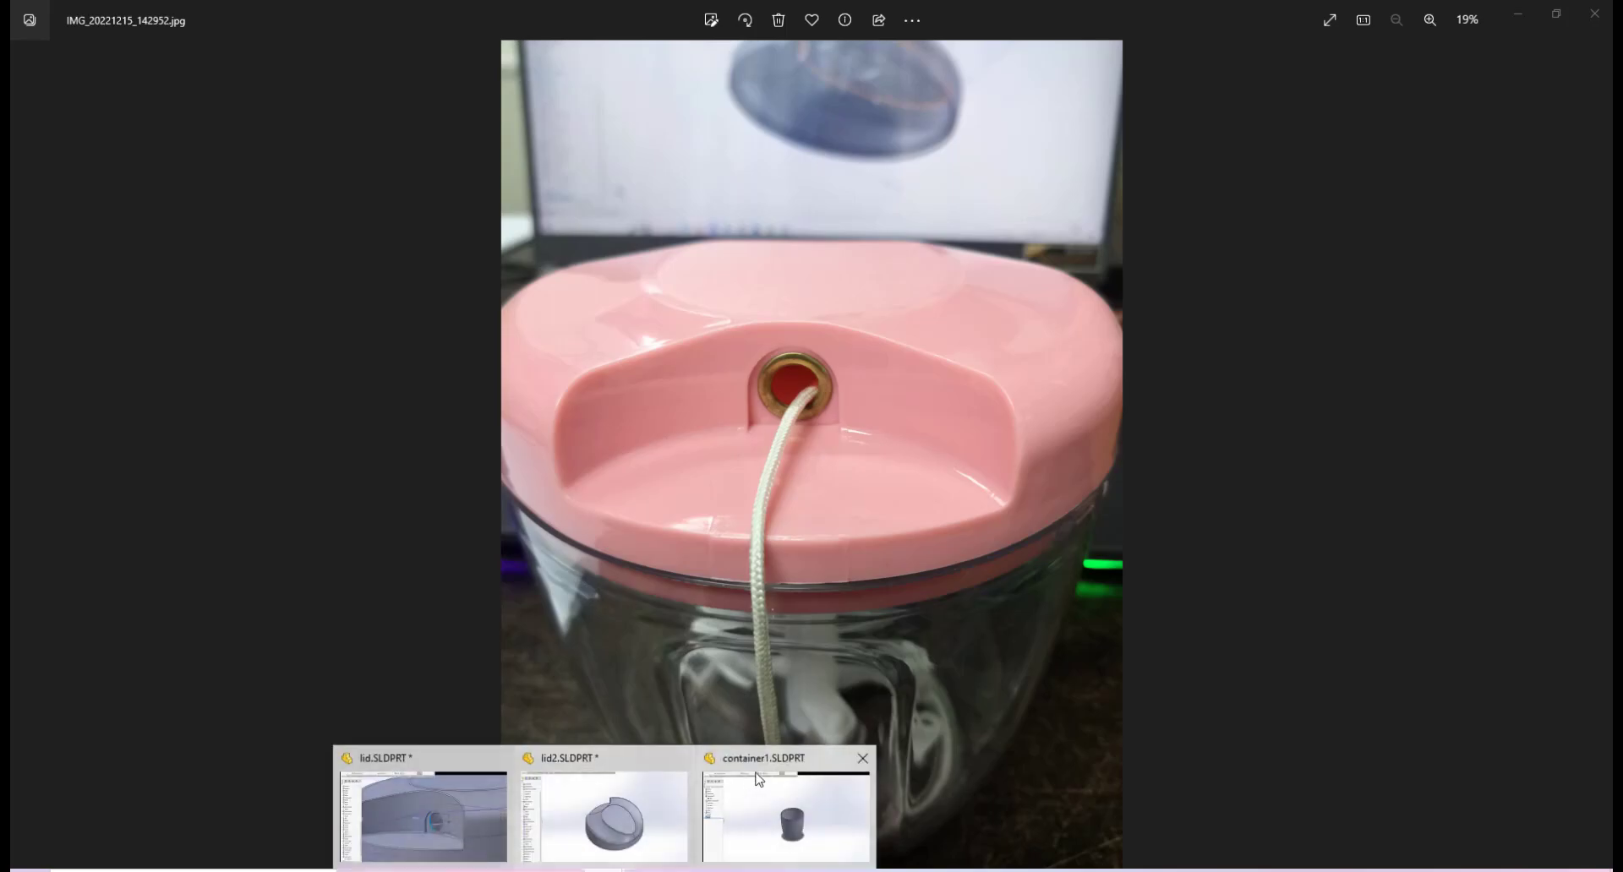
left_click(758, 779)
middle_click_drag(864, 520, 884, 471)
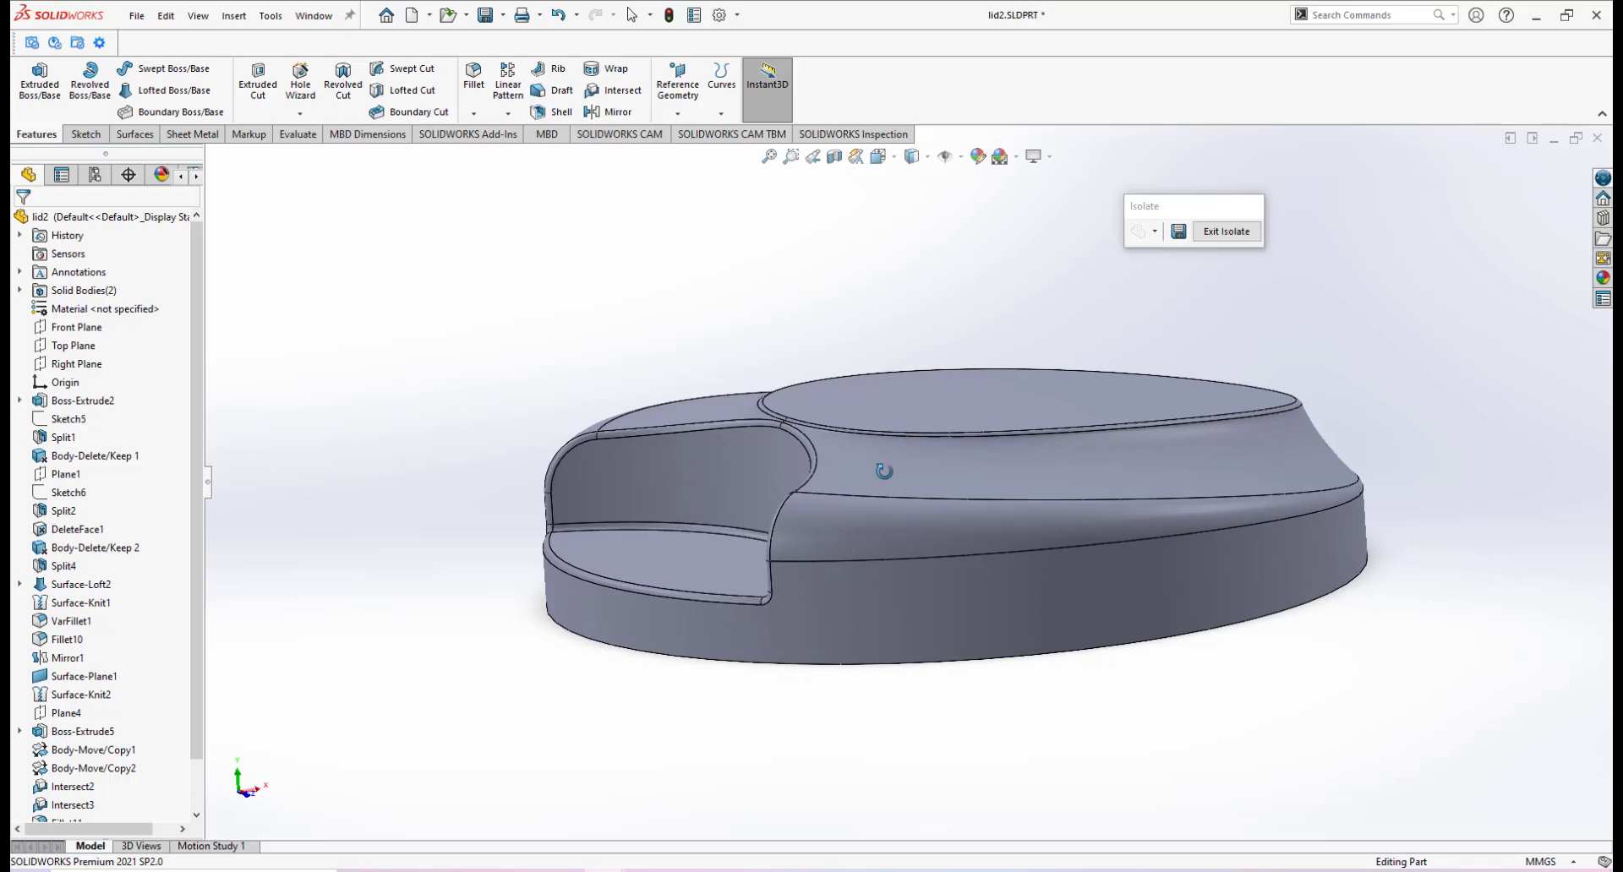
Section the lid along the Front Plane at 0 mm offset with the section cap shown.
left_click(76, 327)
left_click(101, 308)
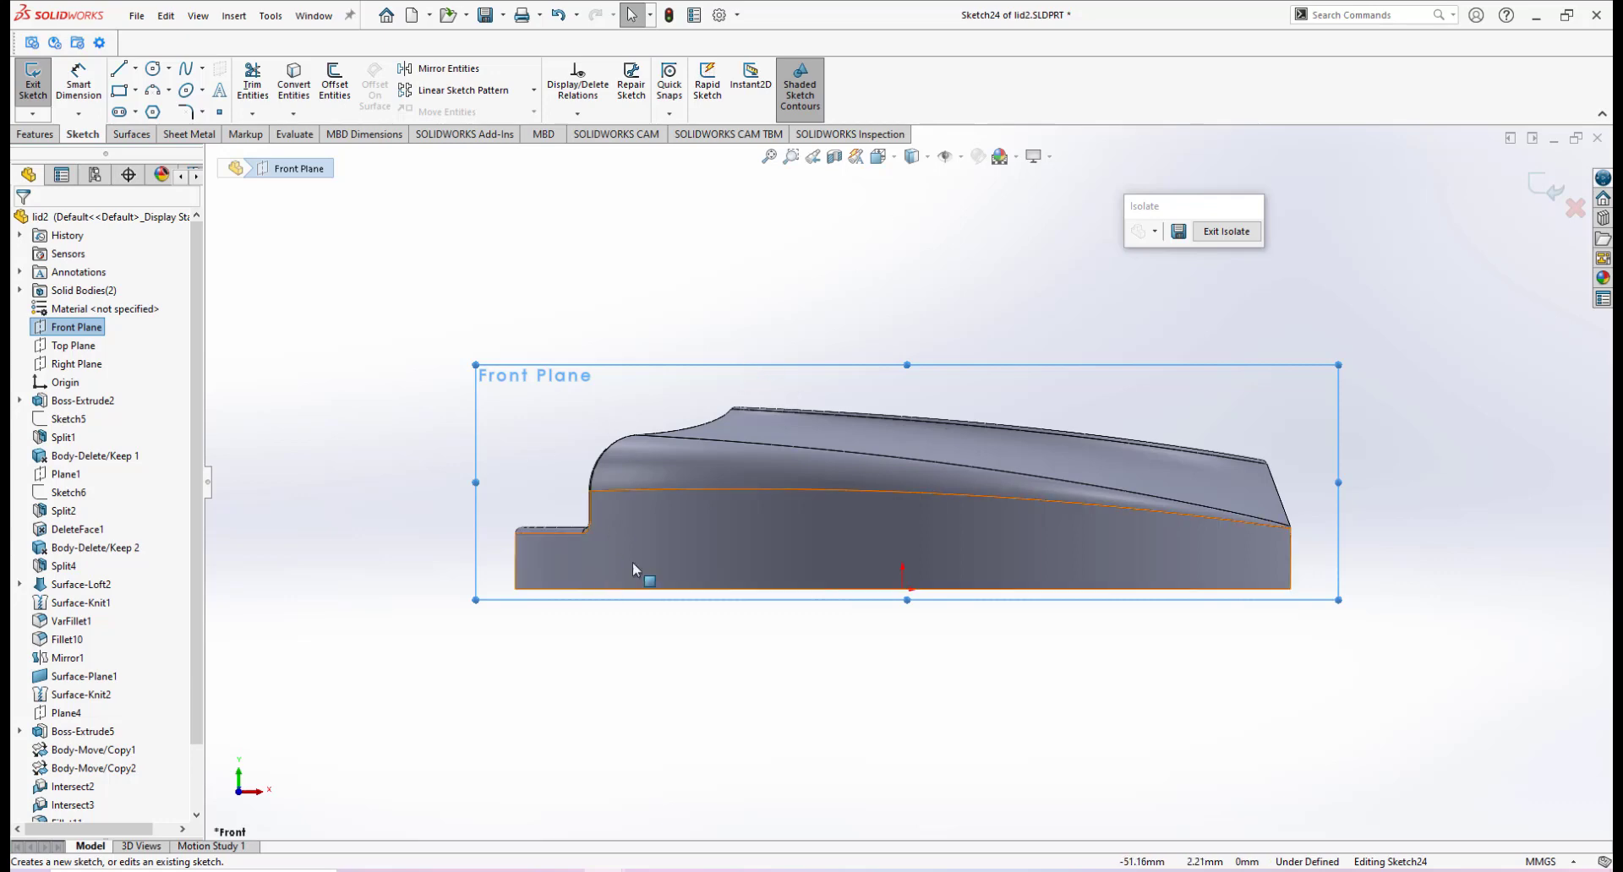
middle_click_drag(656, 301, 709, 390)
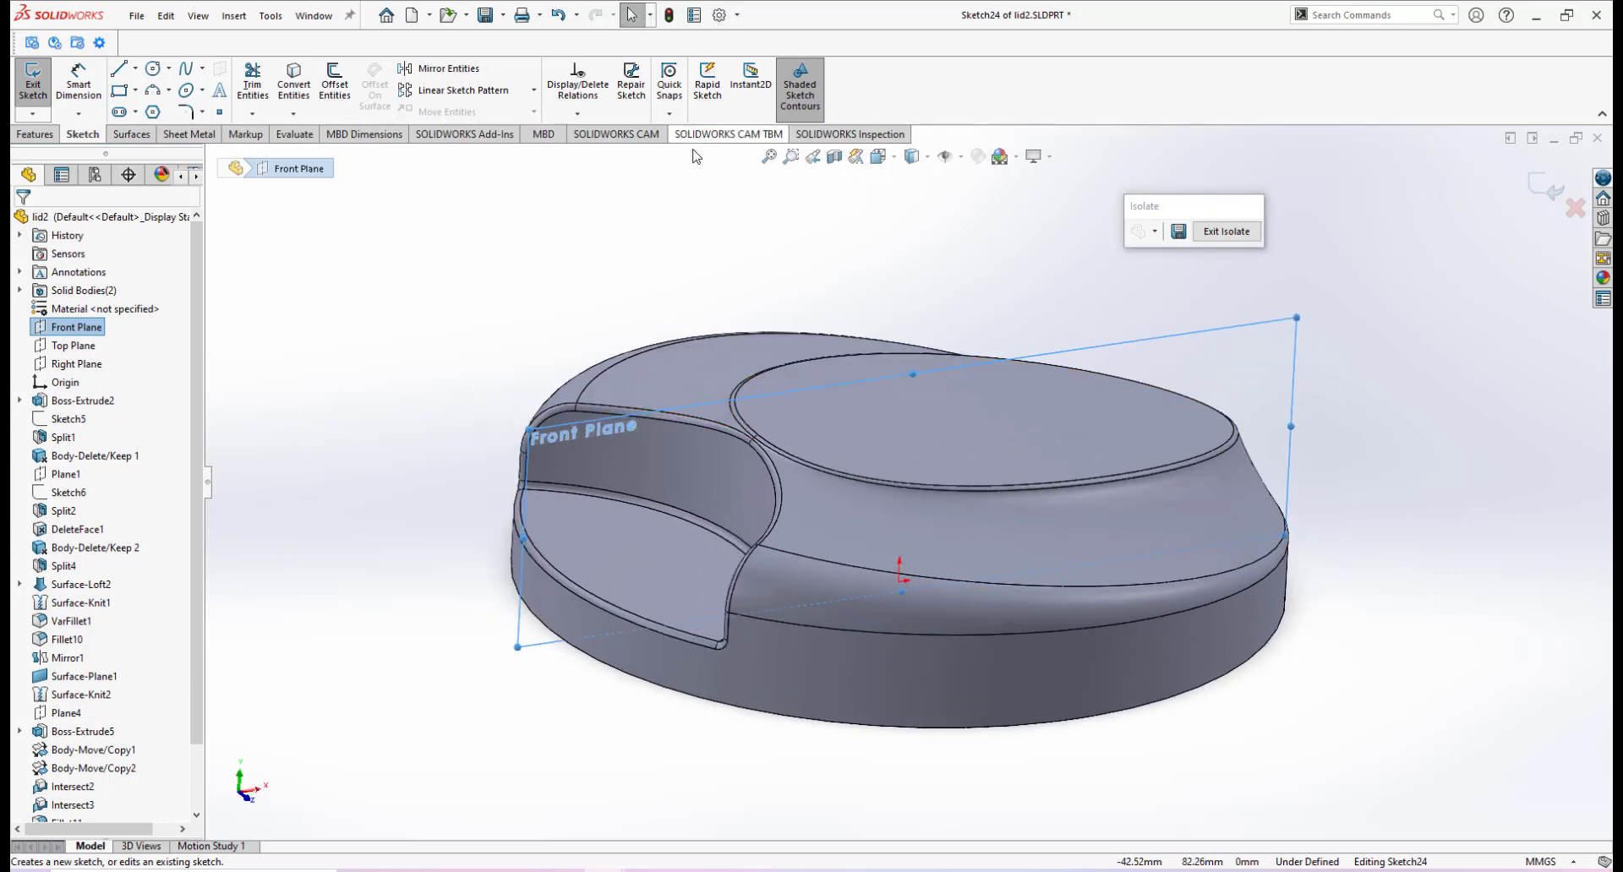
left_click(41, 135)
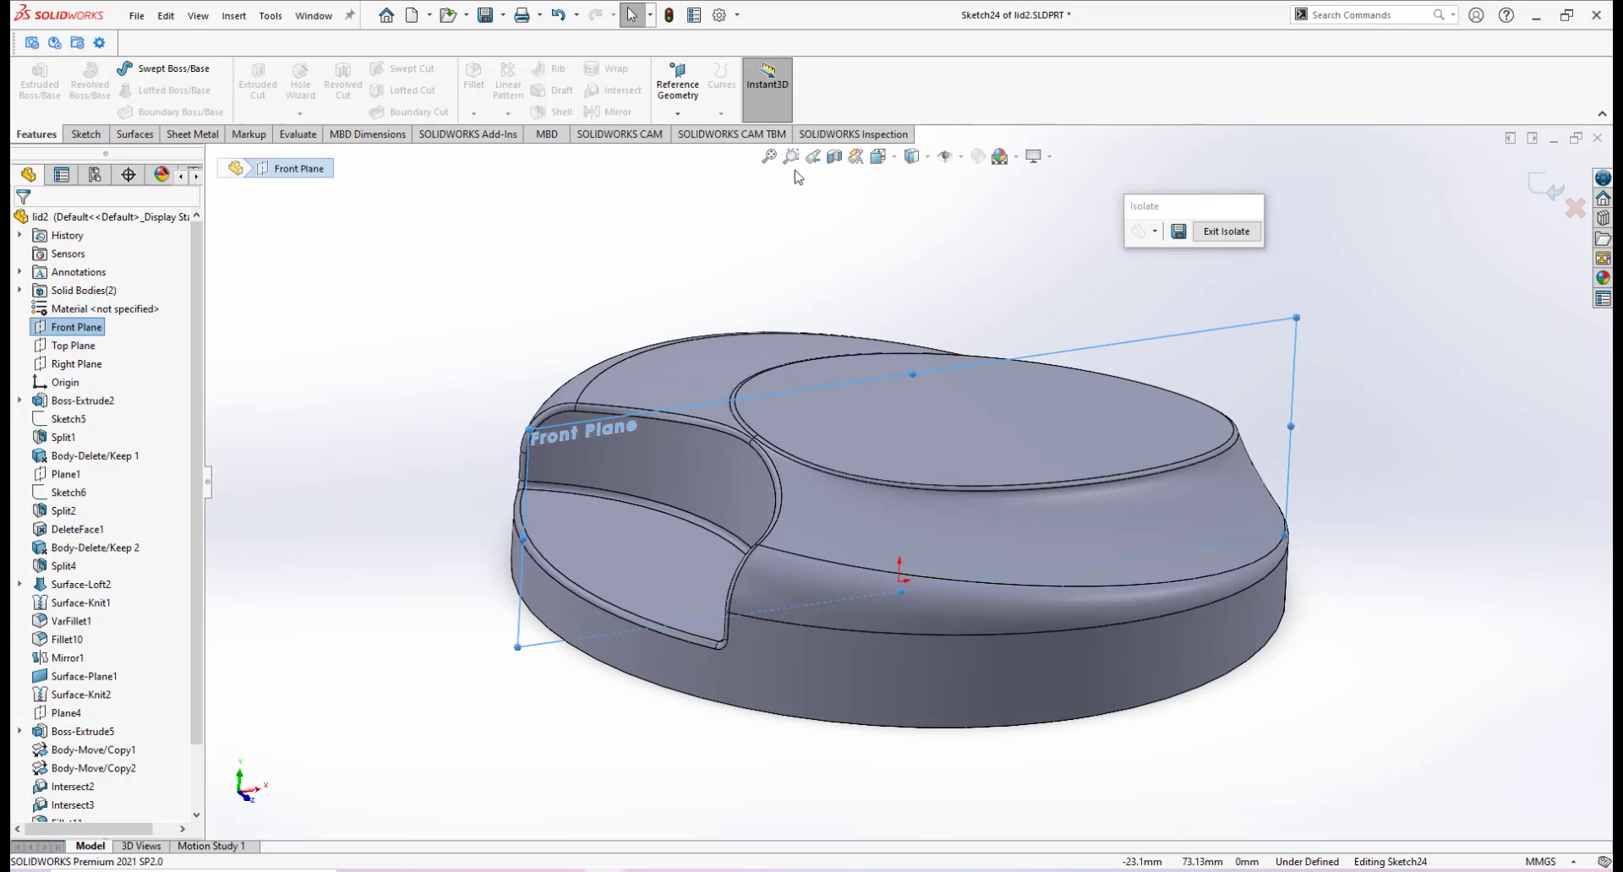
left_click(834, 156)
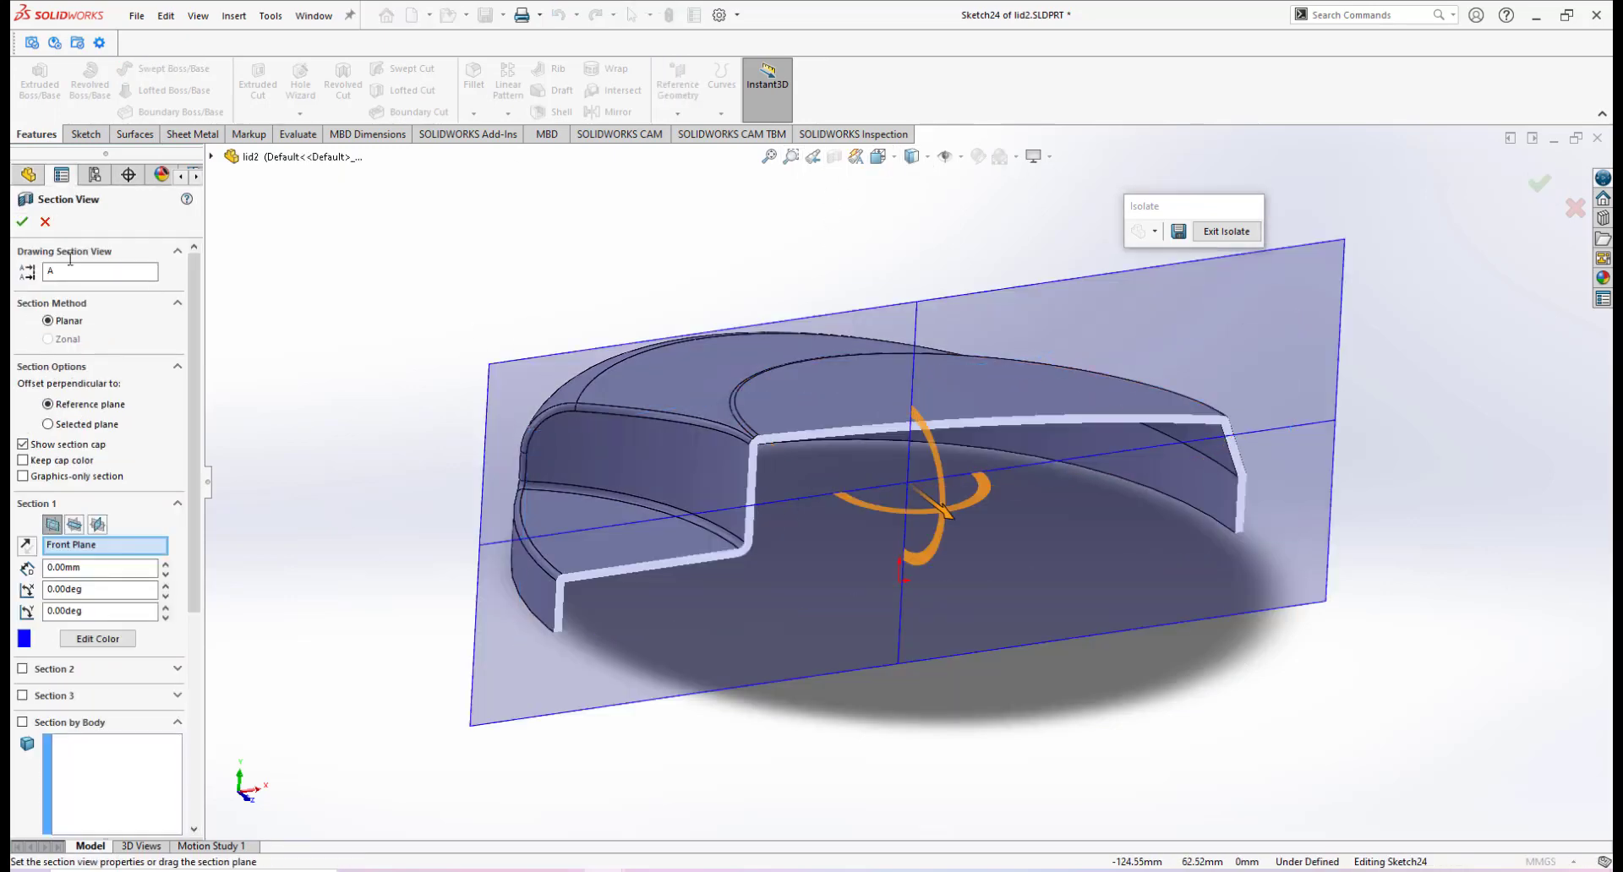
left_click(30, 224)
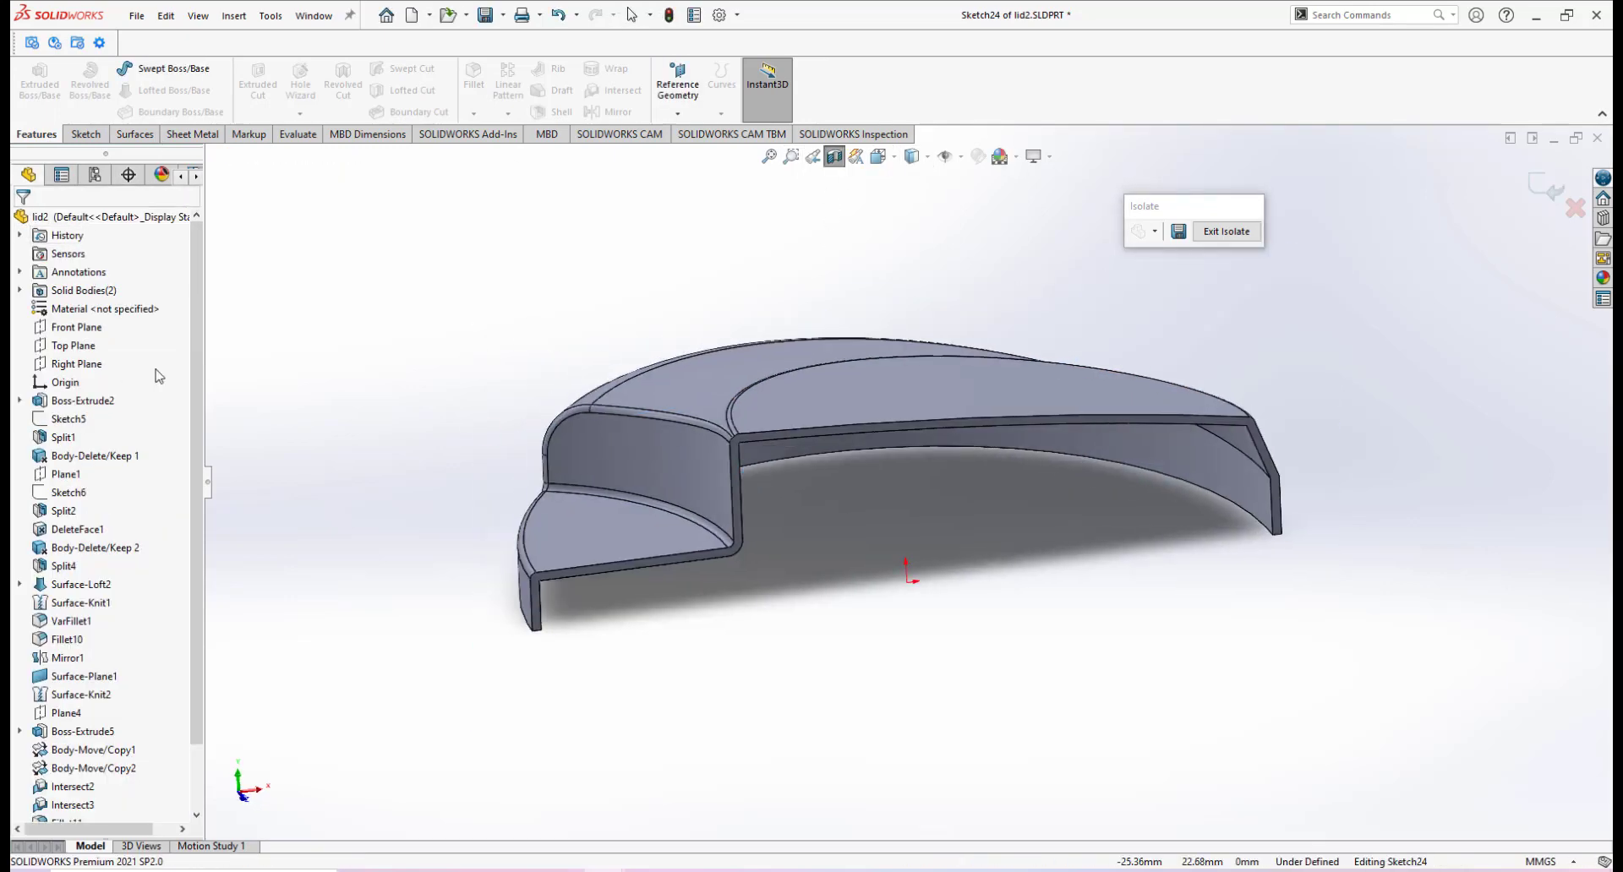
Close the empty sketch and start a new sketch on the Front Plane.
left_click(95, 330)
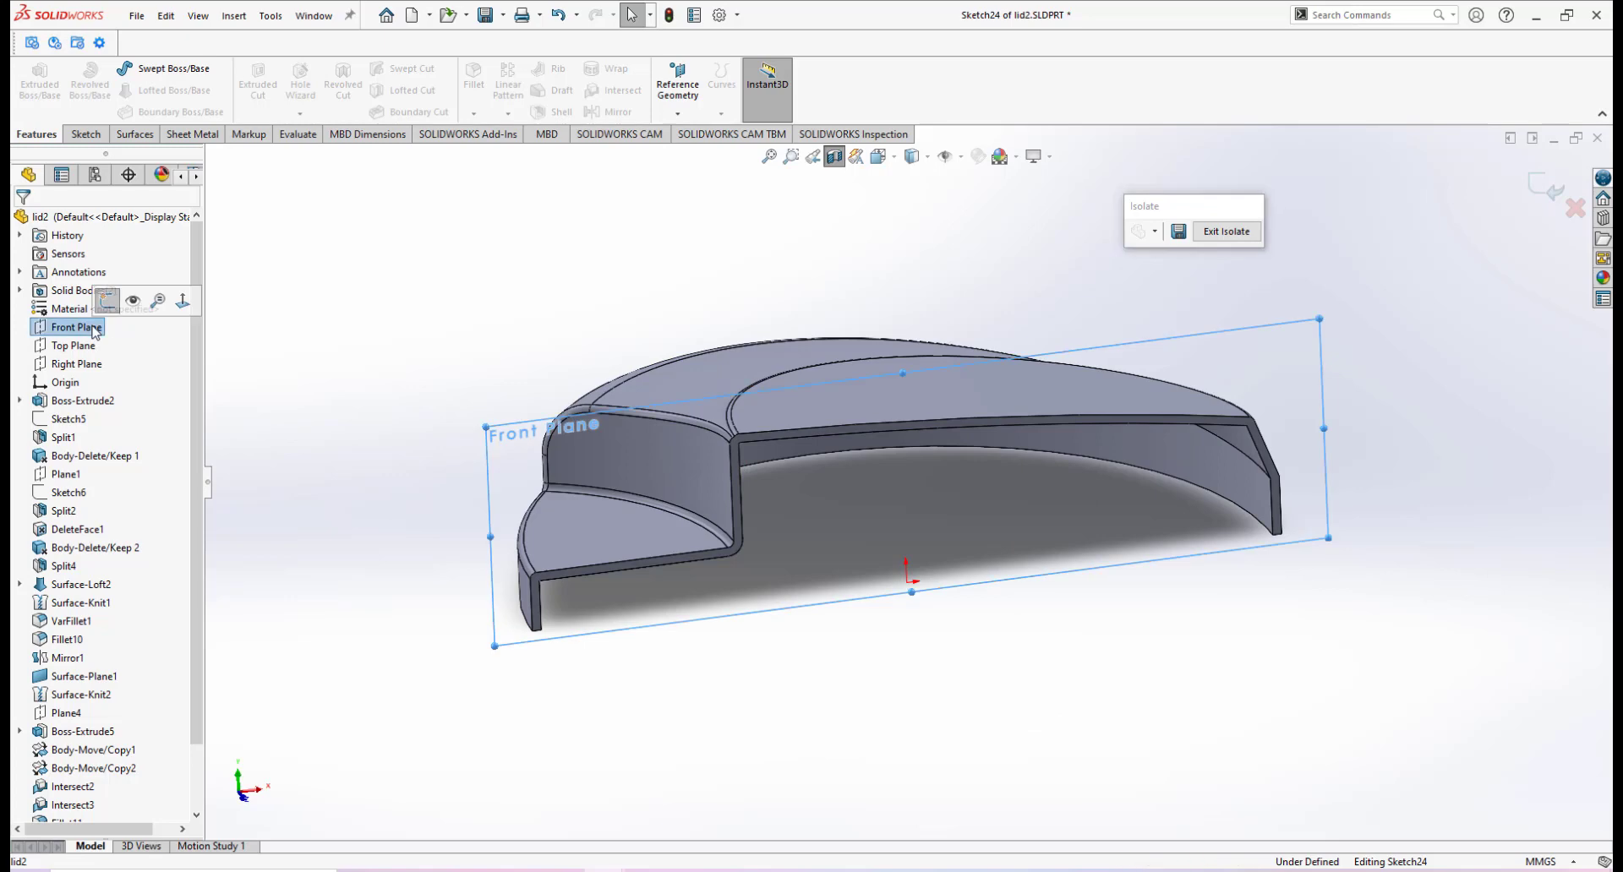
left_click(106, 301)
left_click(71, 330)
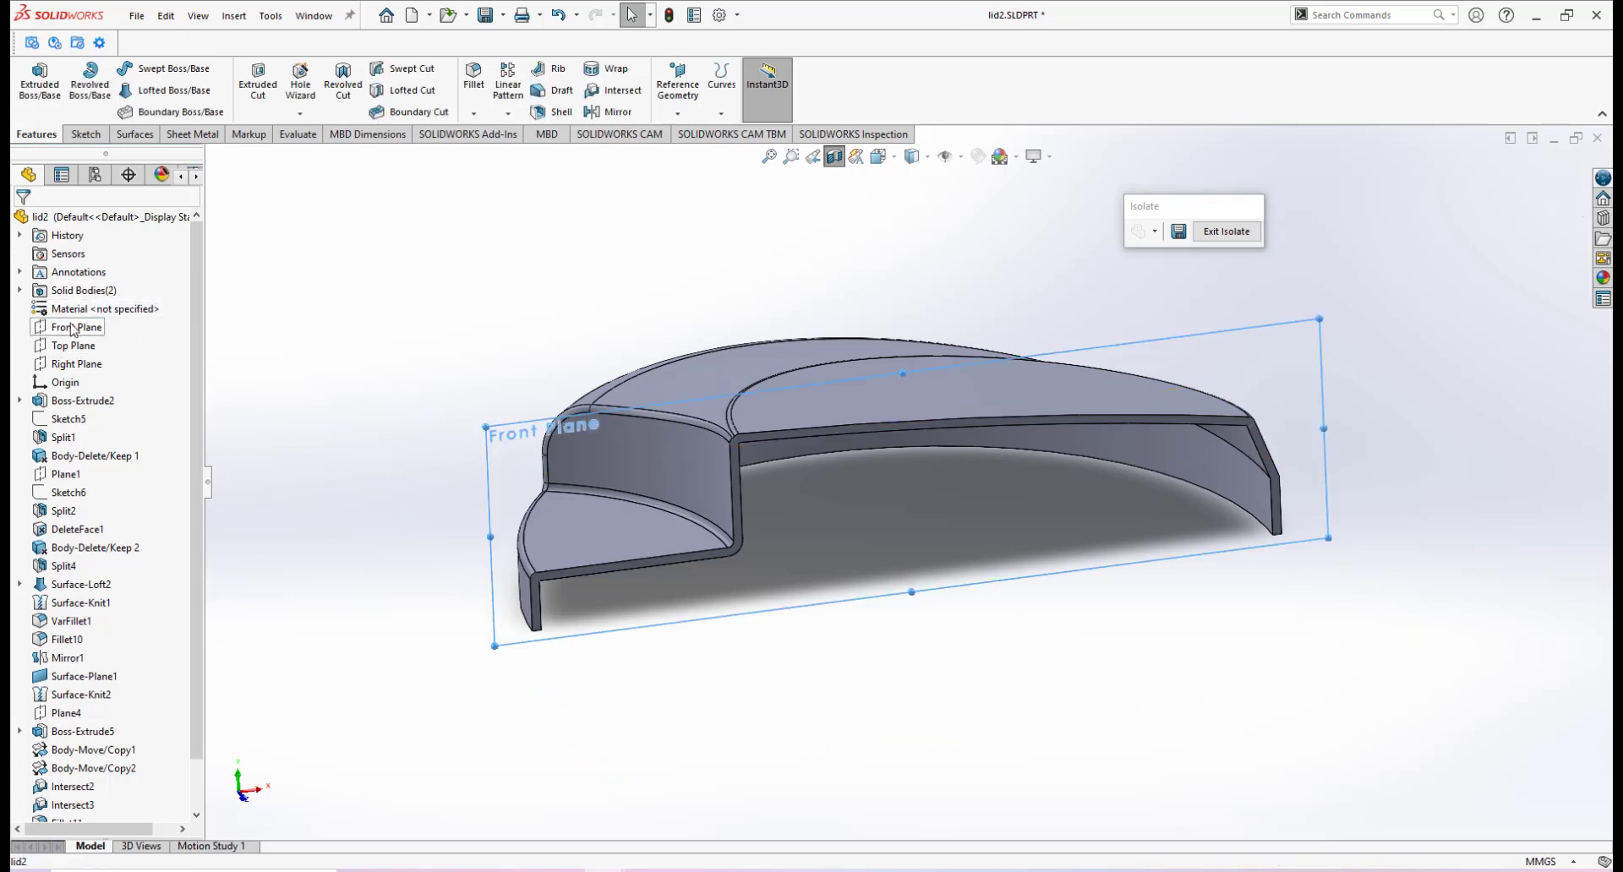
left_click(72, 329)
left_click(85, 303)
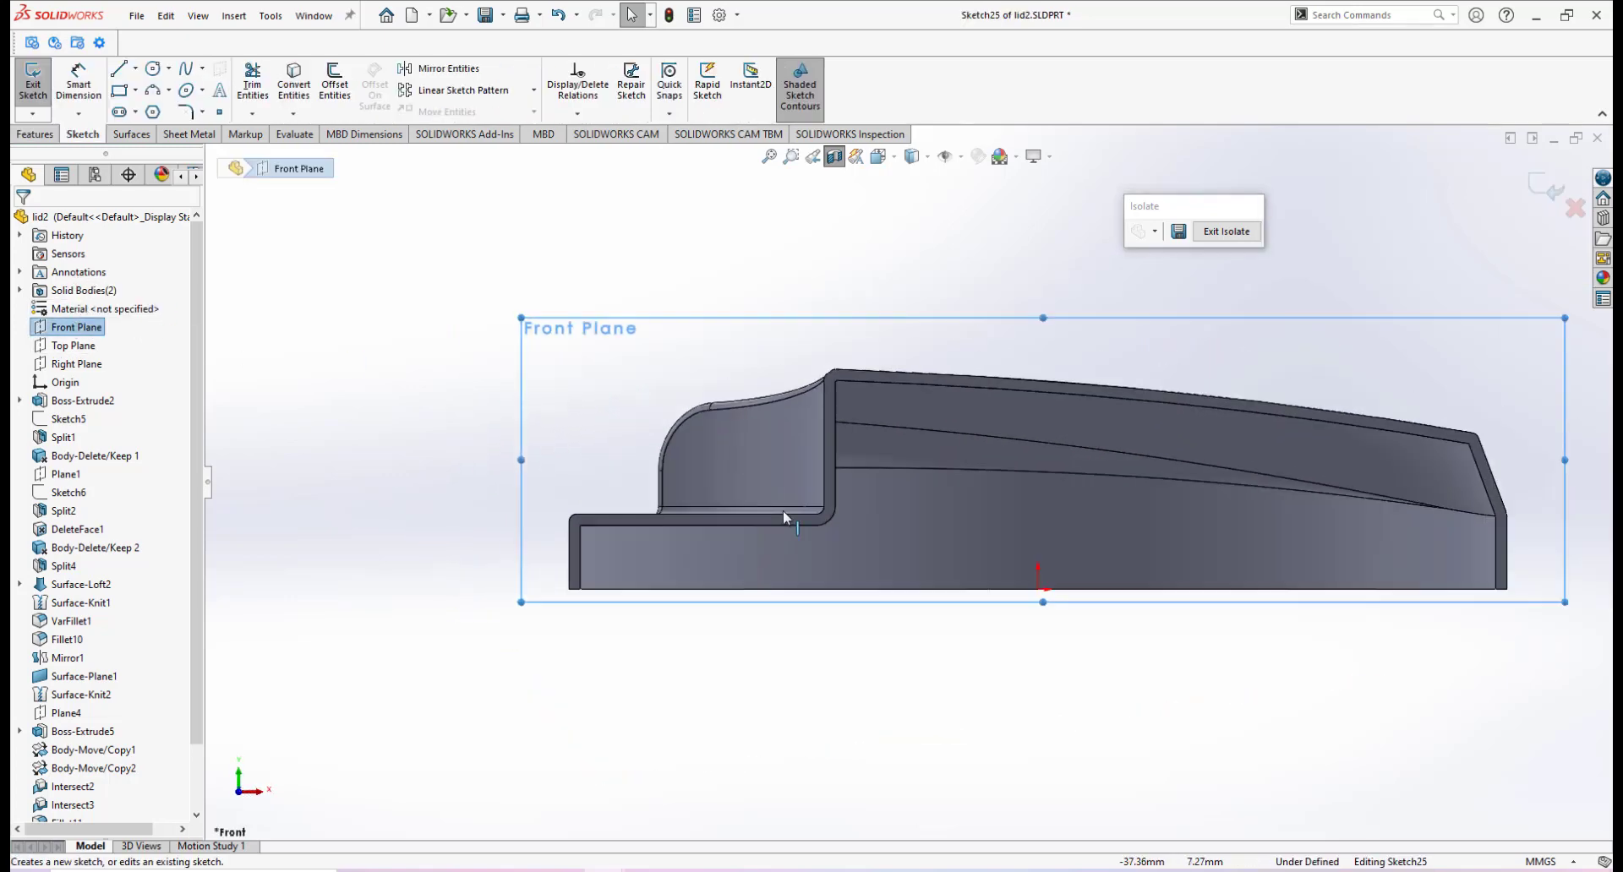
Draw a horizontal construction centerline along the top of the recess floor, extending past the lid's outer wall.
scroll(783, 509, "down", 2)
left_click(134, 68)
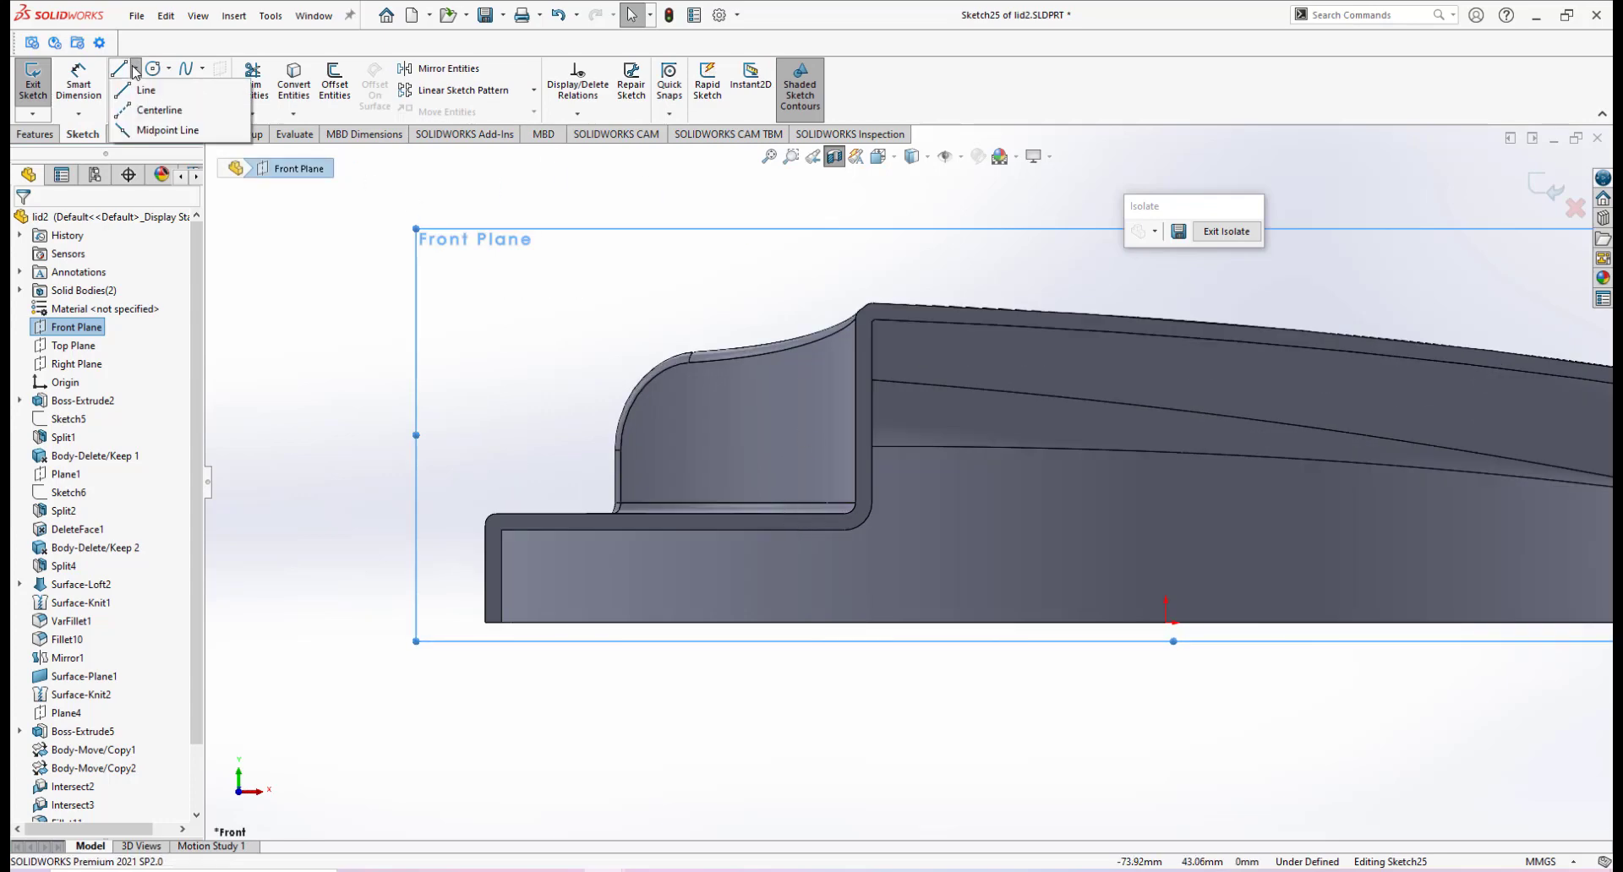
left_click(132, 111)
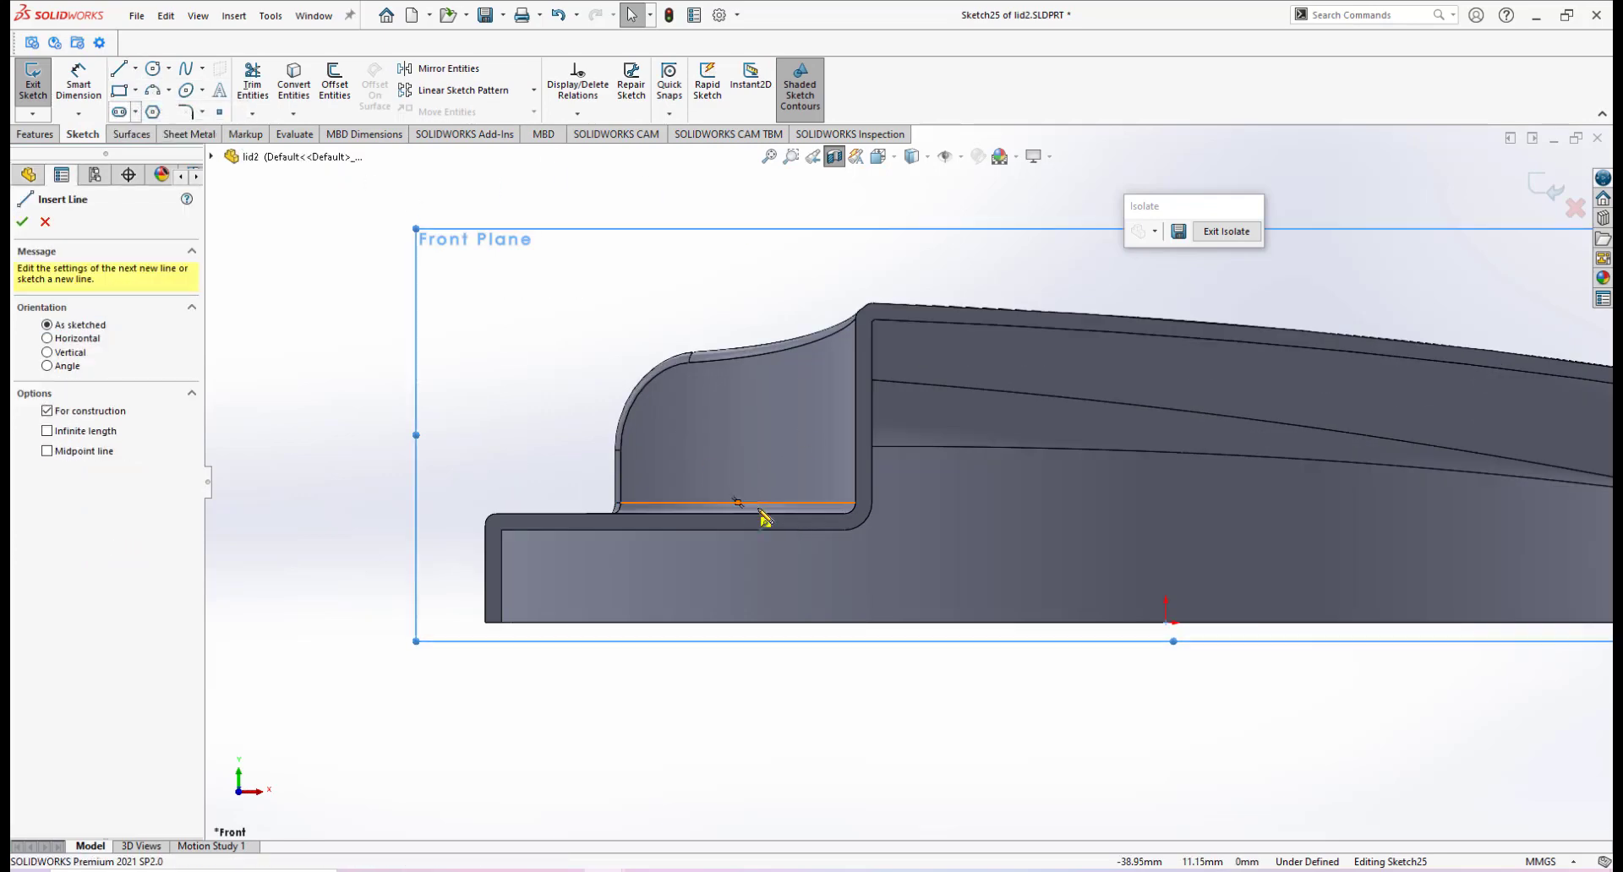
left_click(813, 513)
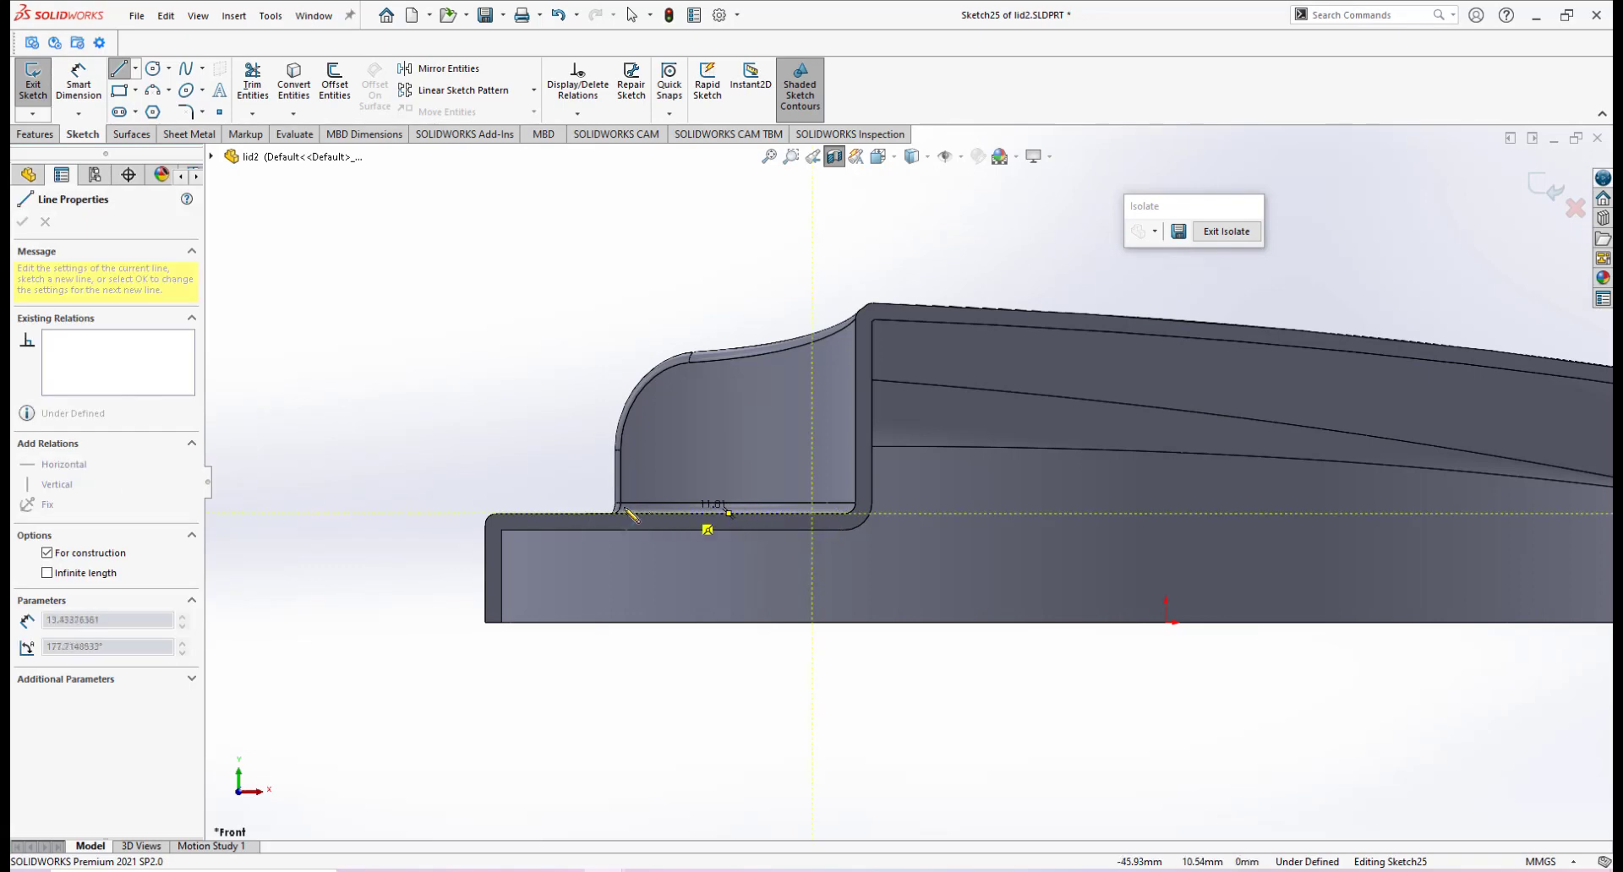
left_click(407, 513)
right_click(439, 565)
left_click(441, 566)
scroll(894, 529, "up", 3)
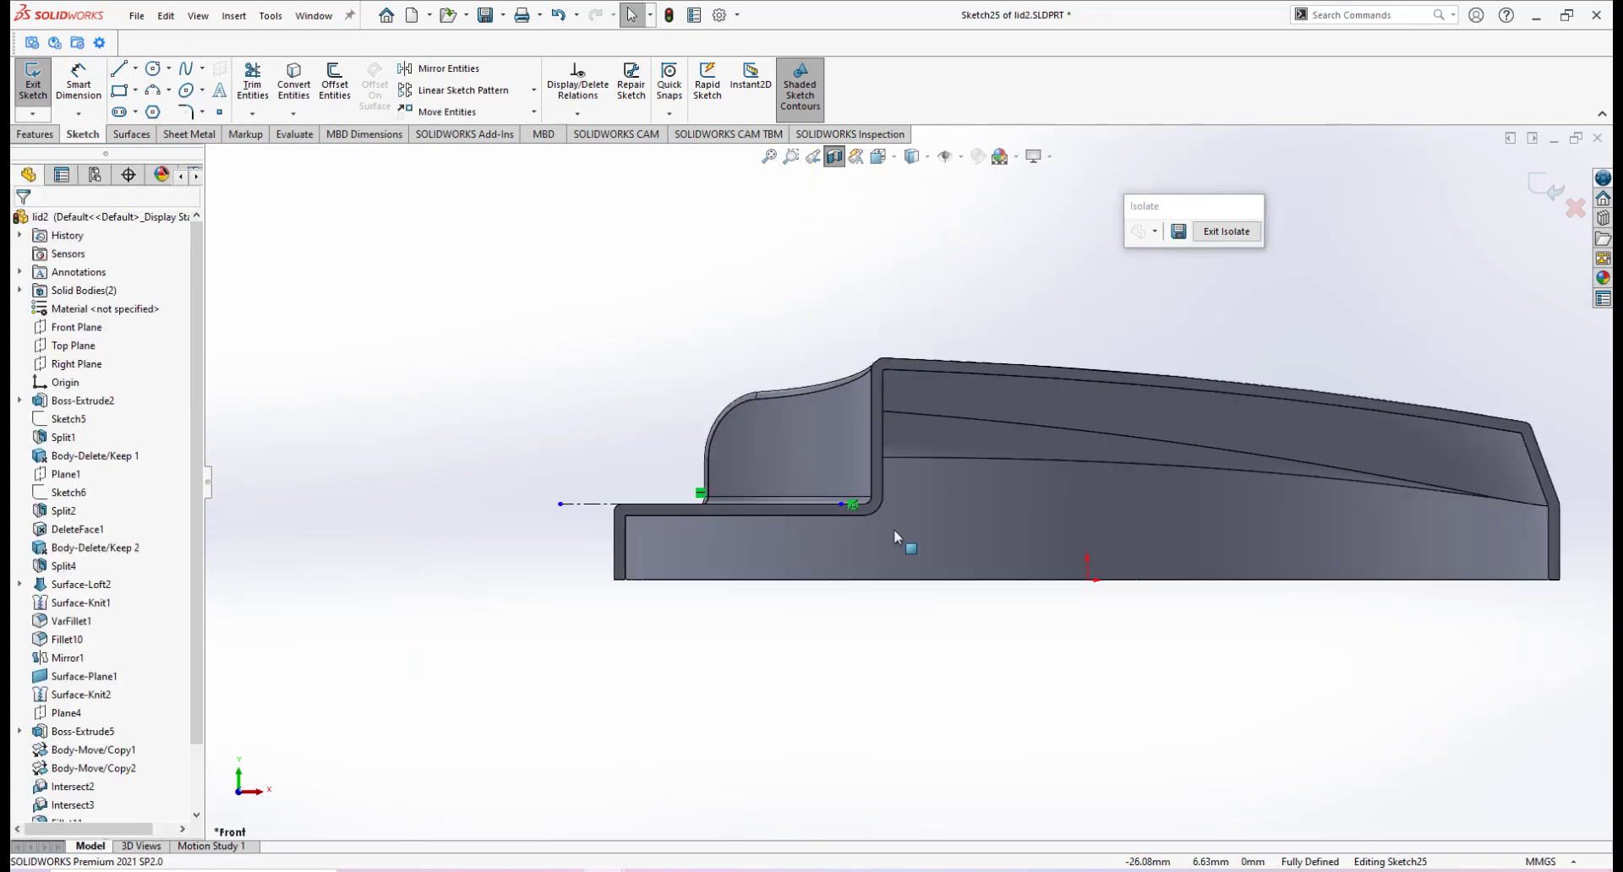
Add a Vertical relation between the centerline's inner endpoint and the origin.
scroll(744, 482, "down", 3)
scroll(758, 486, "up", 2)
scroll(824, 490, "down", 4)
scroll(1102, 492, "up", 6)
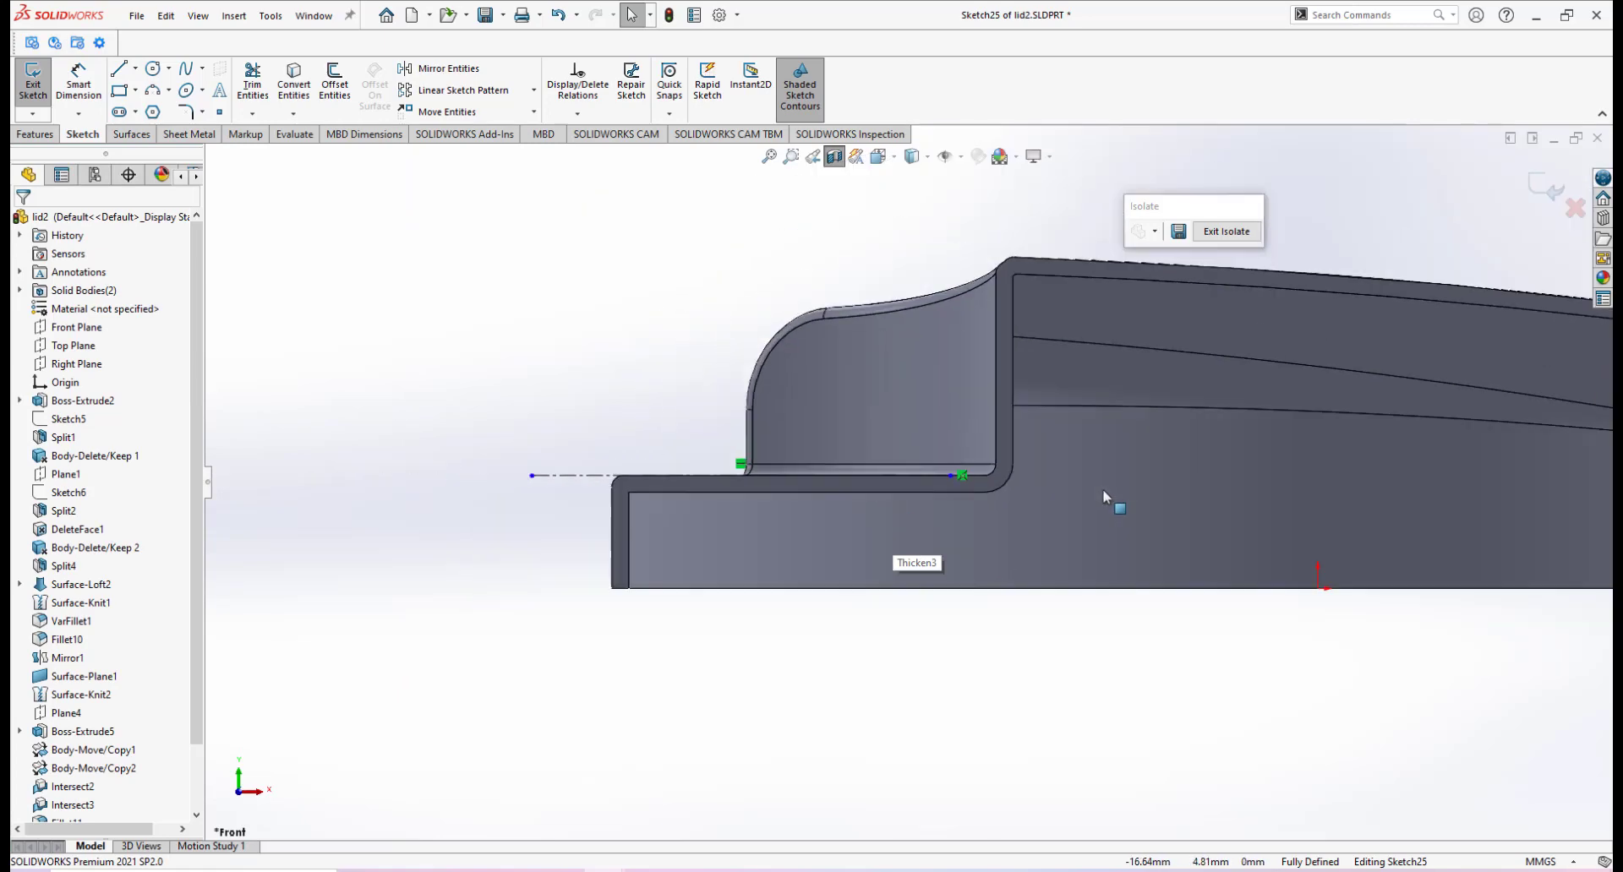
scroll(1046, 489, "down", 3)
left_click(826, 475)
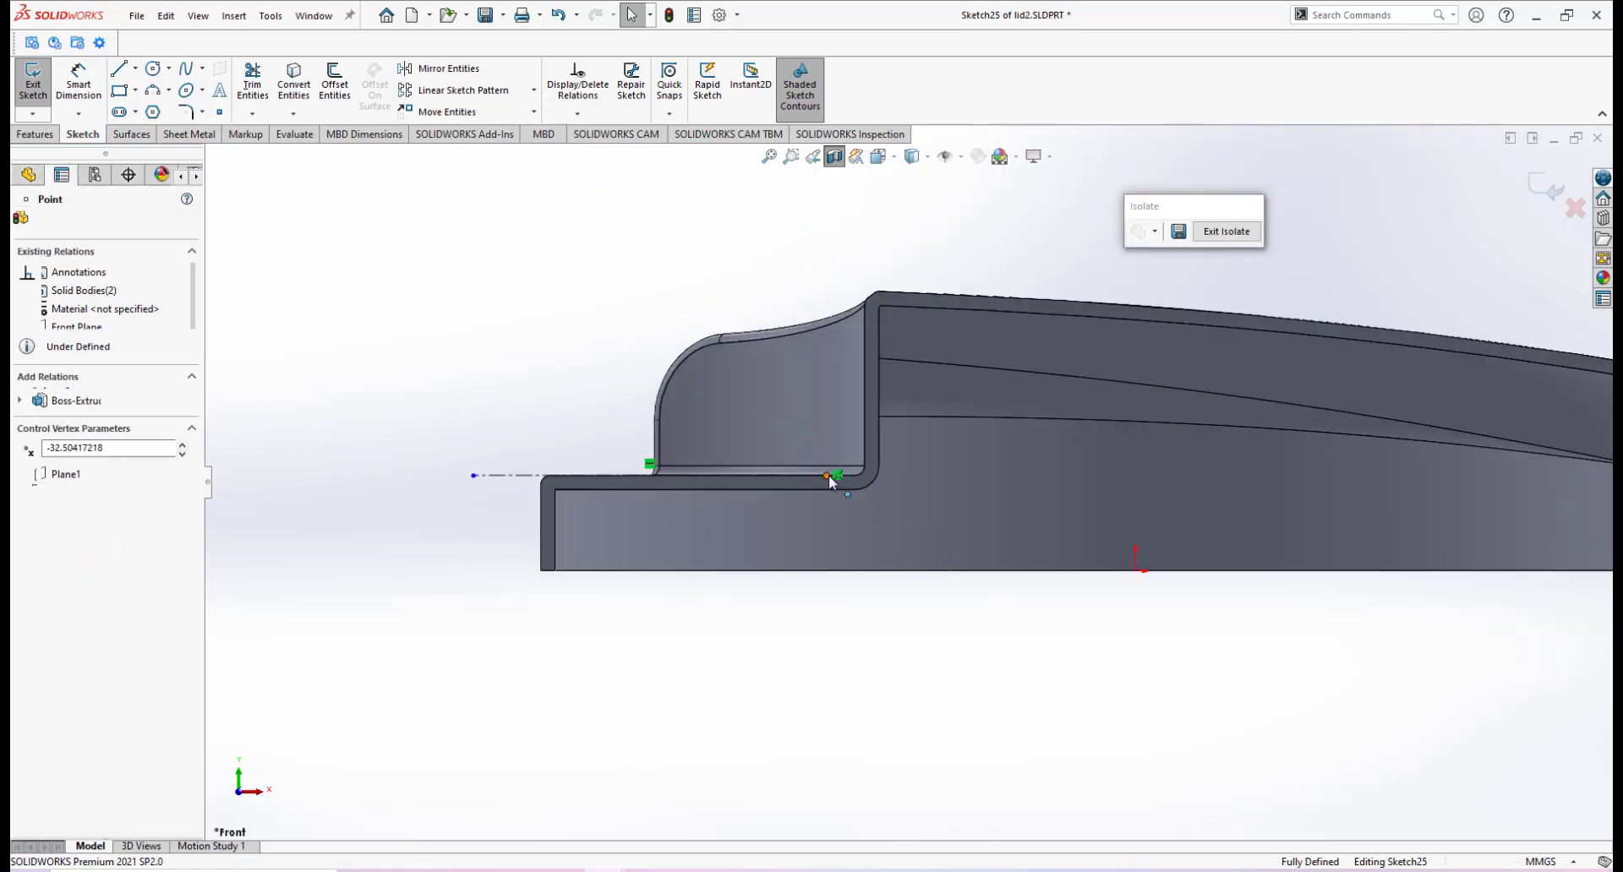
left_click(1135, 571, "ctrl")
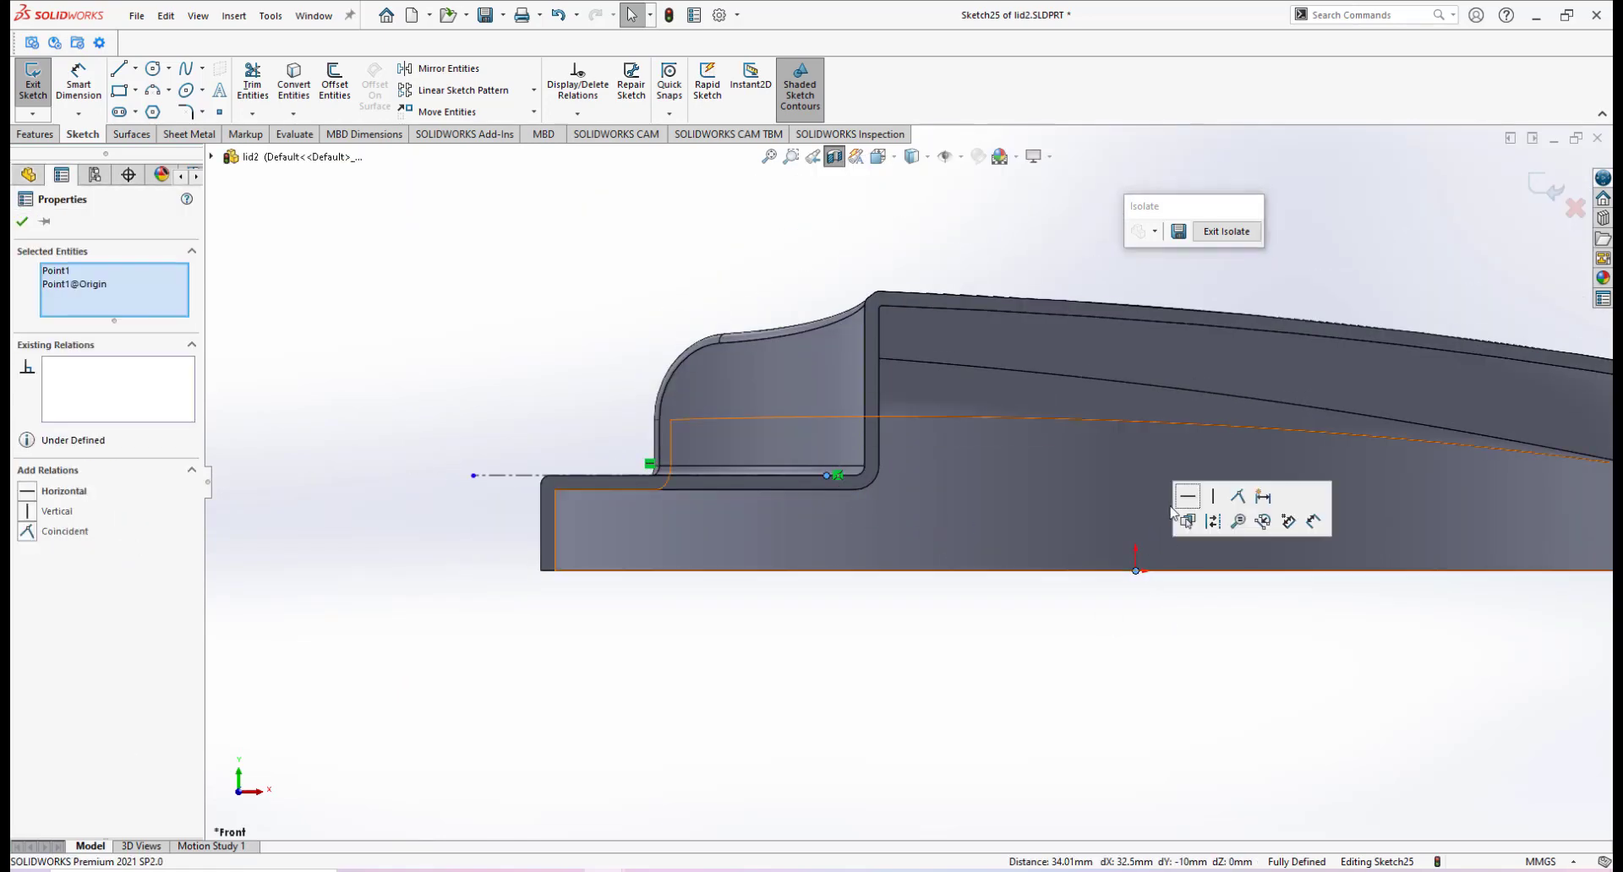
left_click(1214, 497)
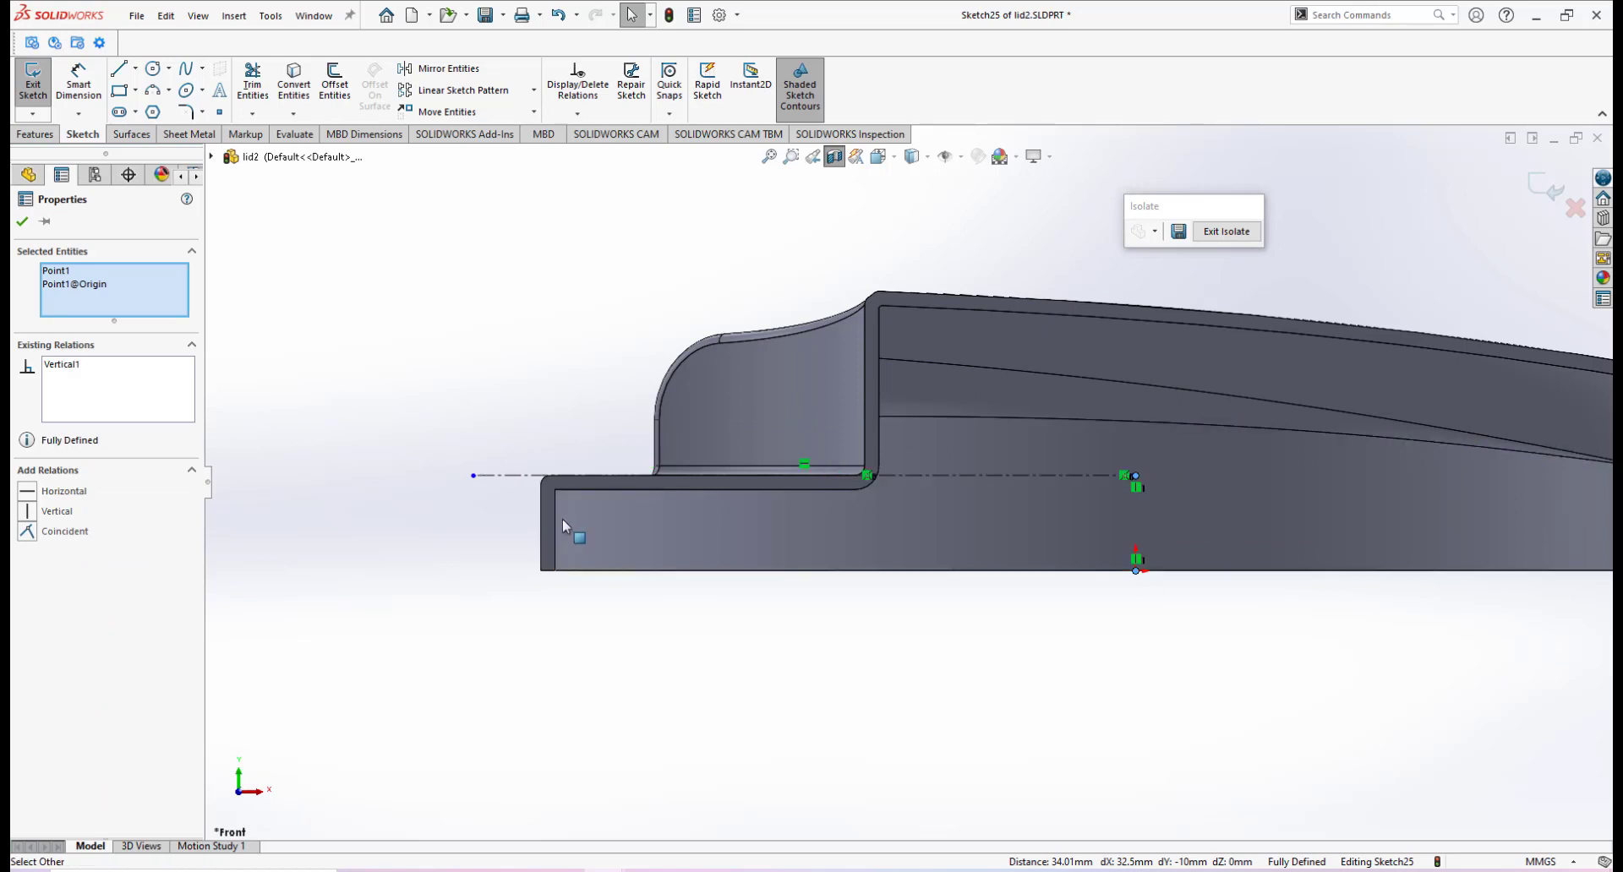
Examine the hand-drawn blender lid dimensions in IMG_20221207_222344.jpg from the photos folder and return to the lid2 part.
scroll(541, 524, "up", 2)
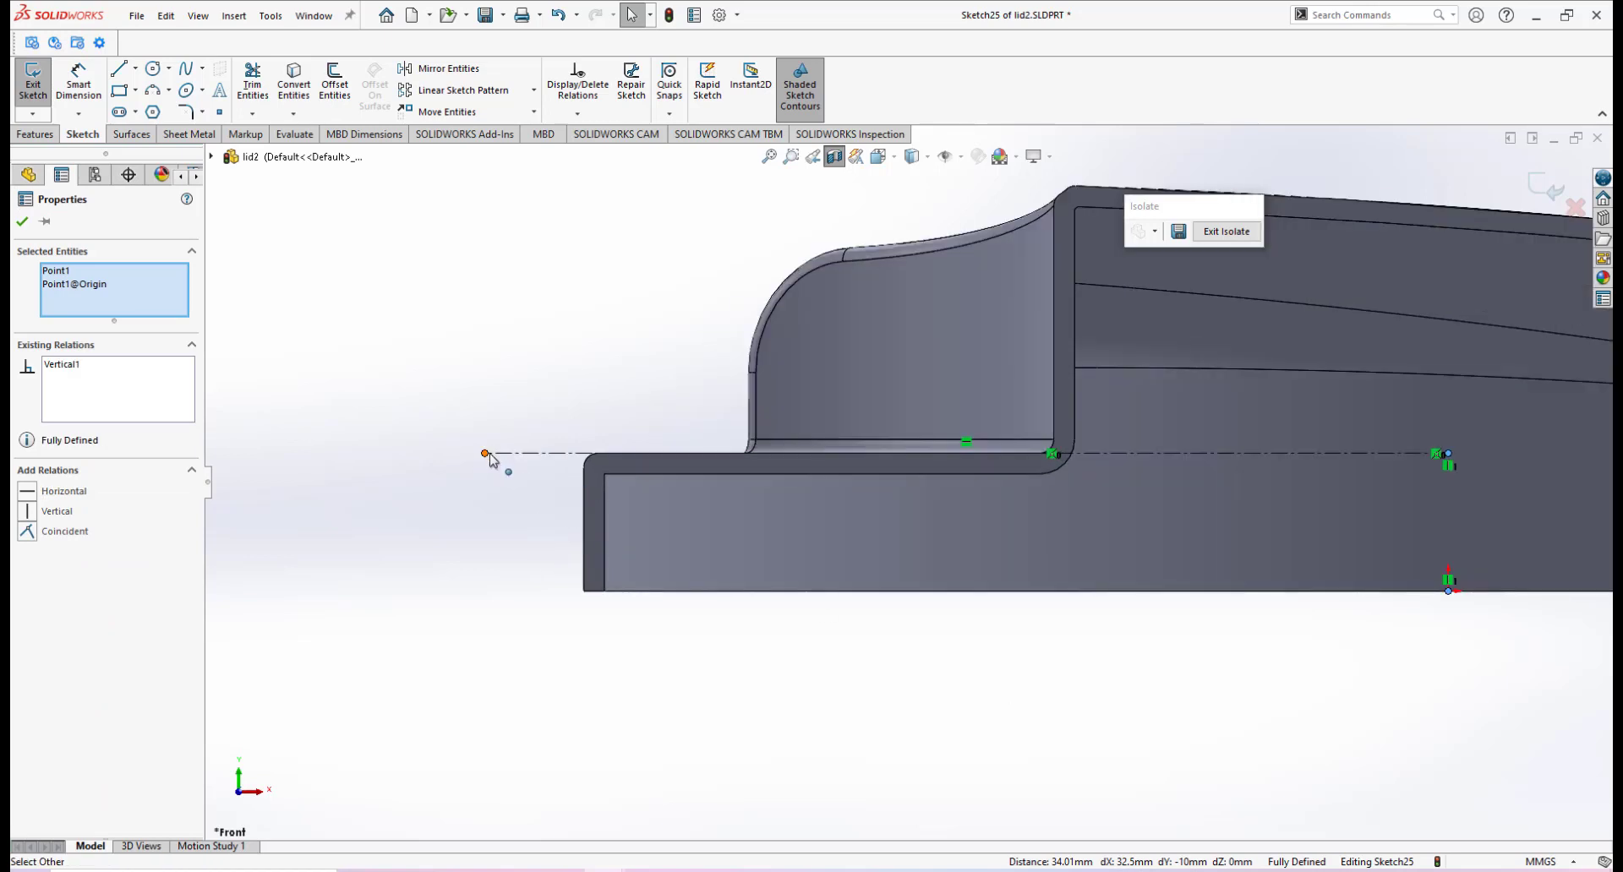
scroll(1039, 483, "down", 5)
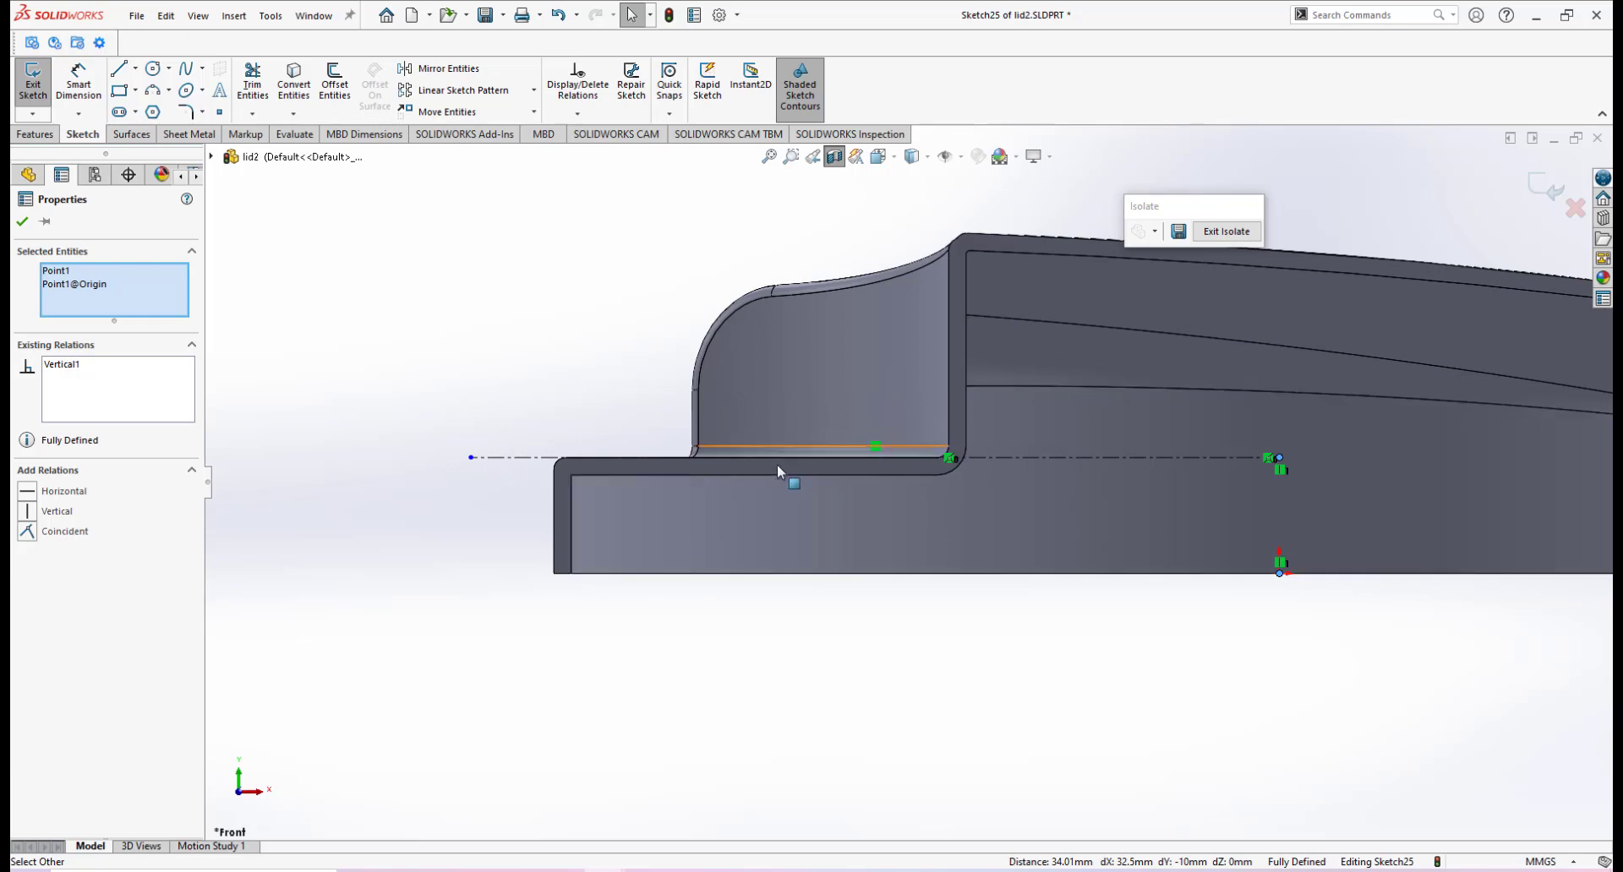
scroll(1171, 493, "up", 2)
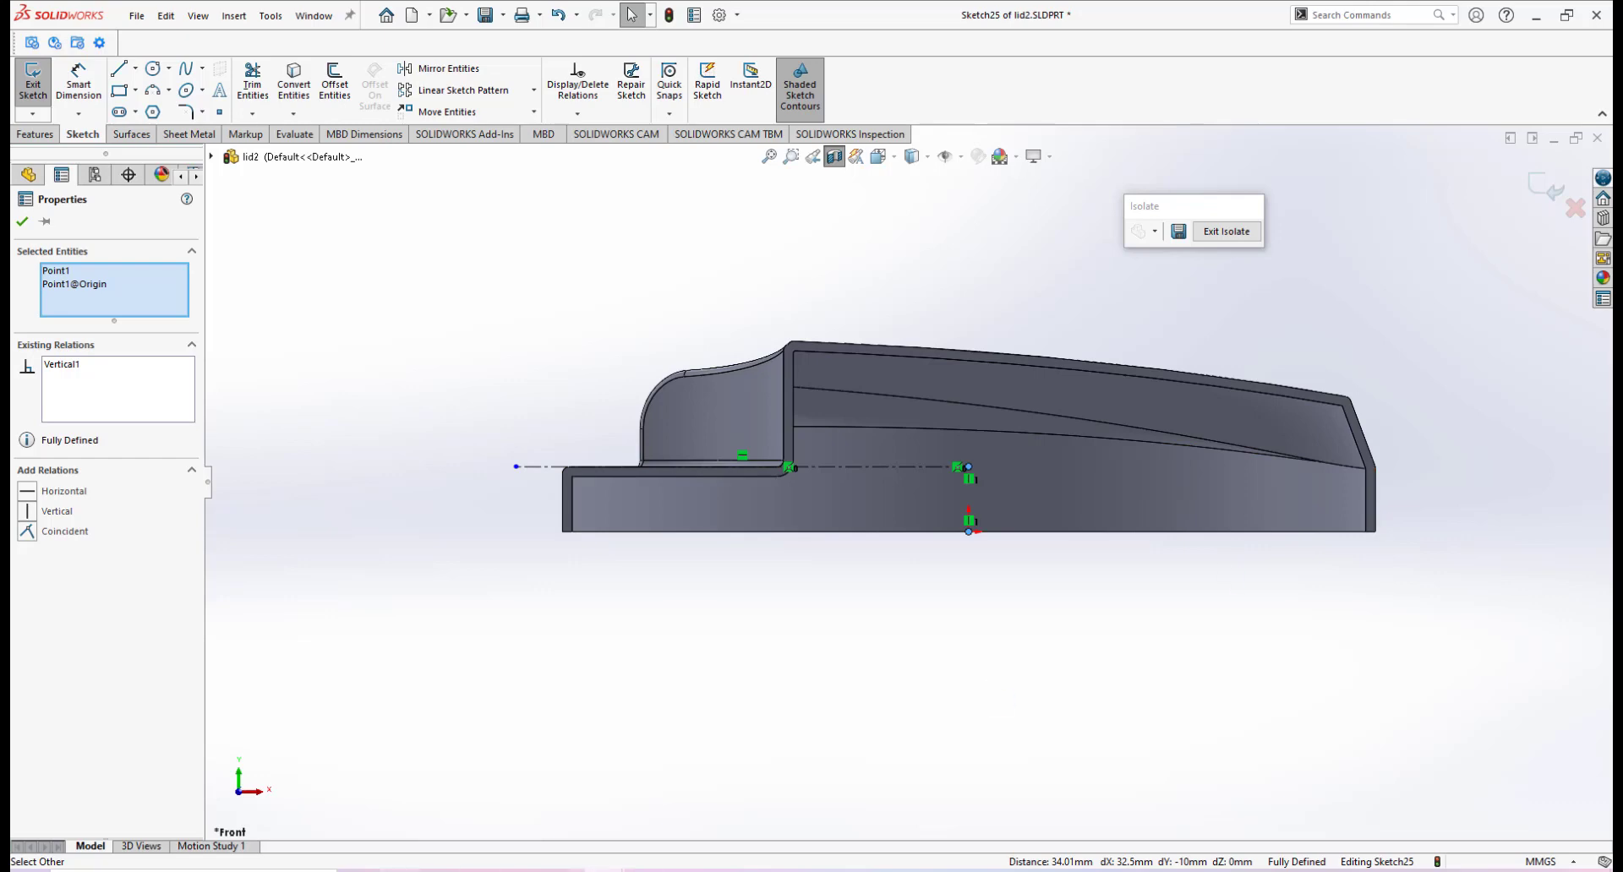
left_click(311, 764)
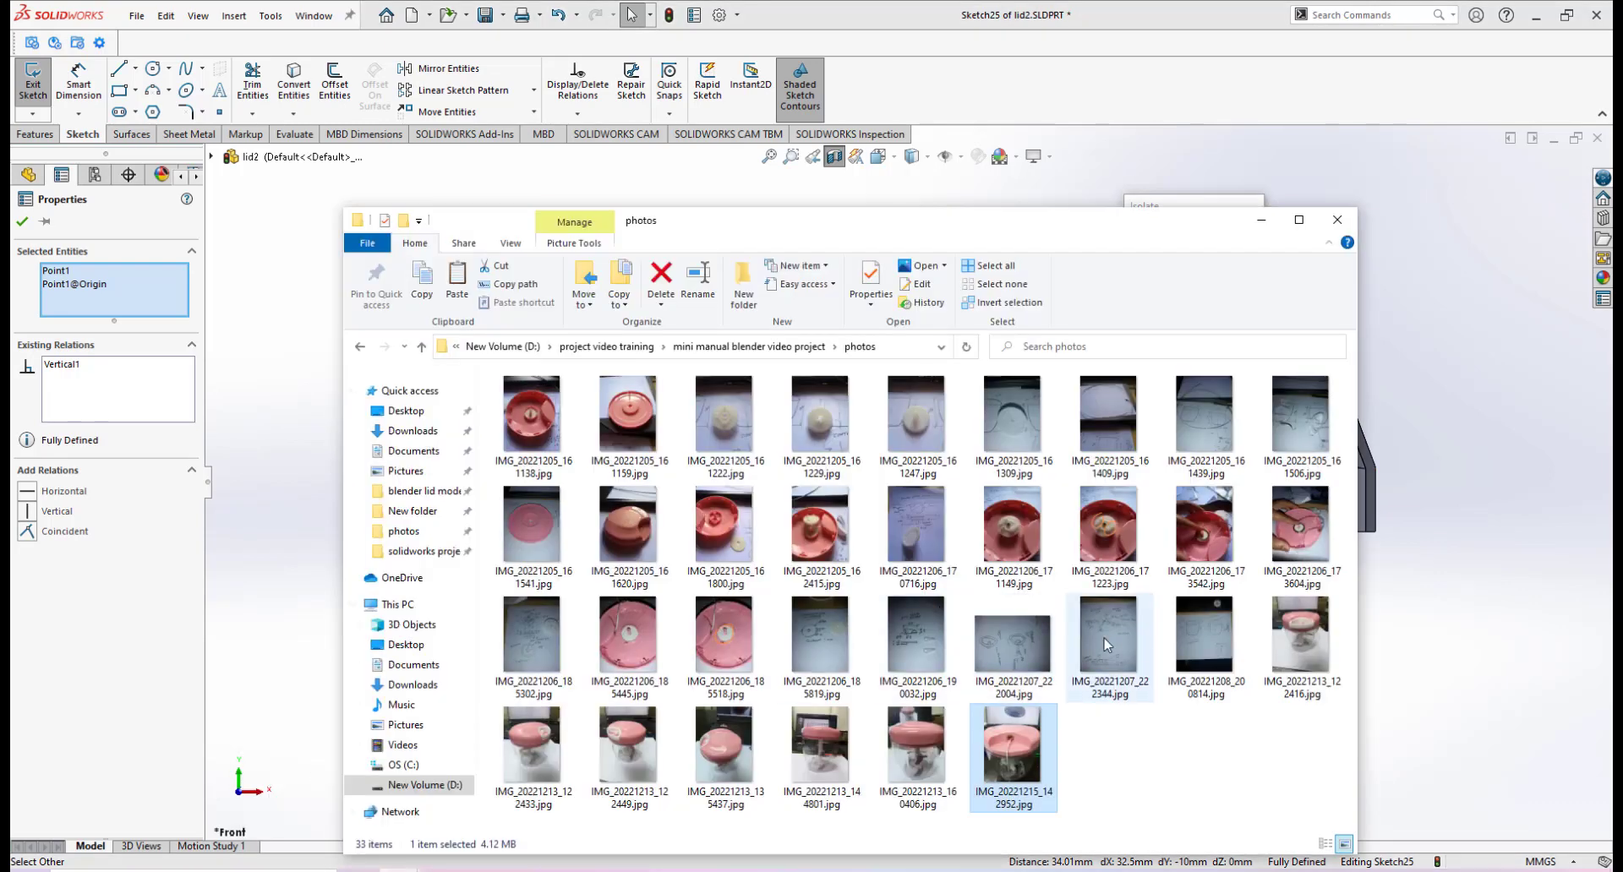
double_click(1115, 640)
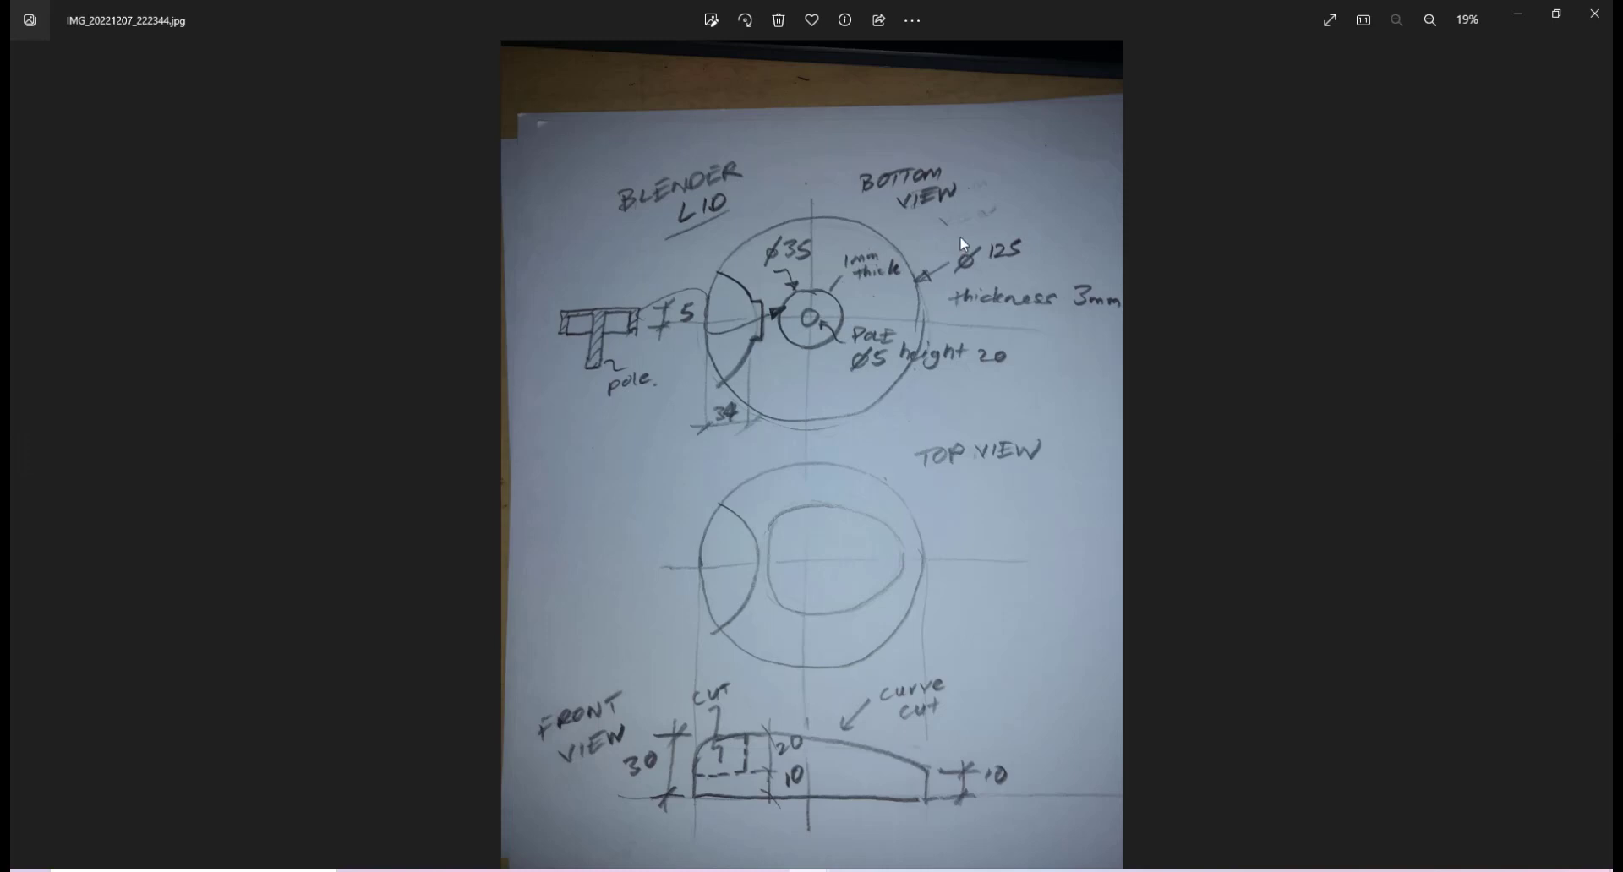
mouse_move(670, 811)
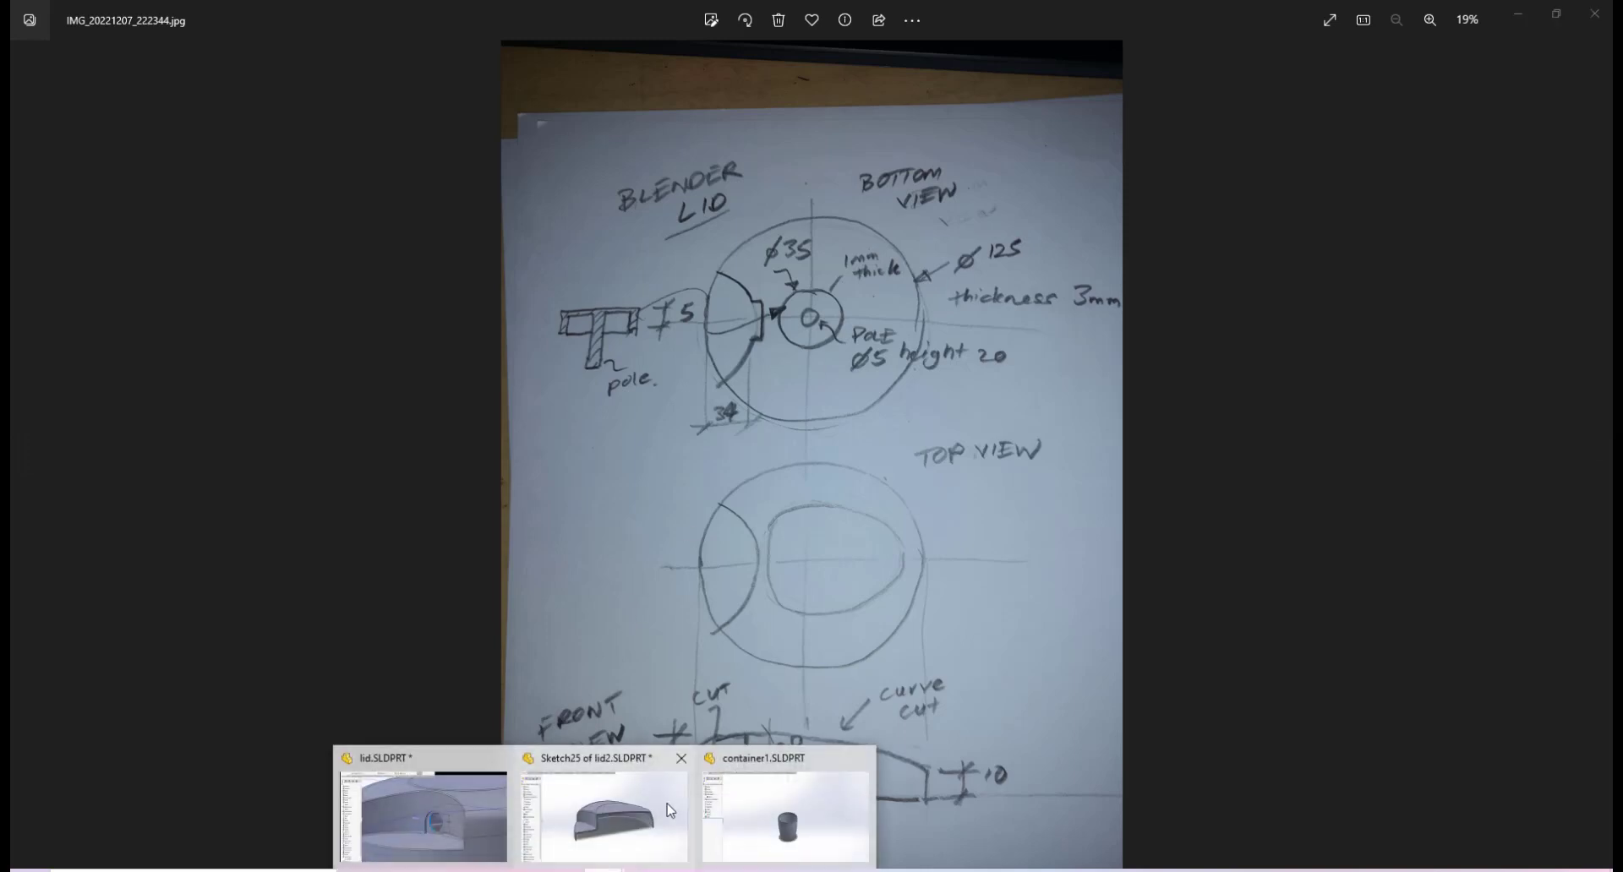
left_click(752, 765)
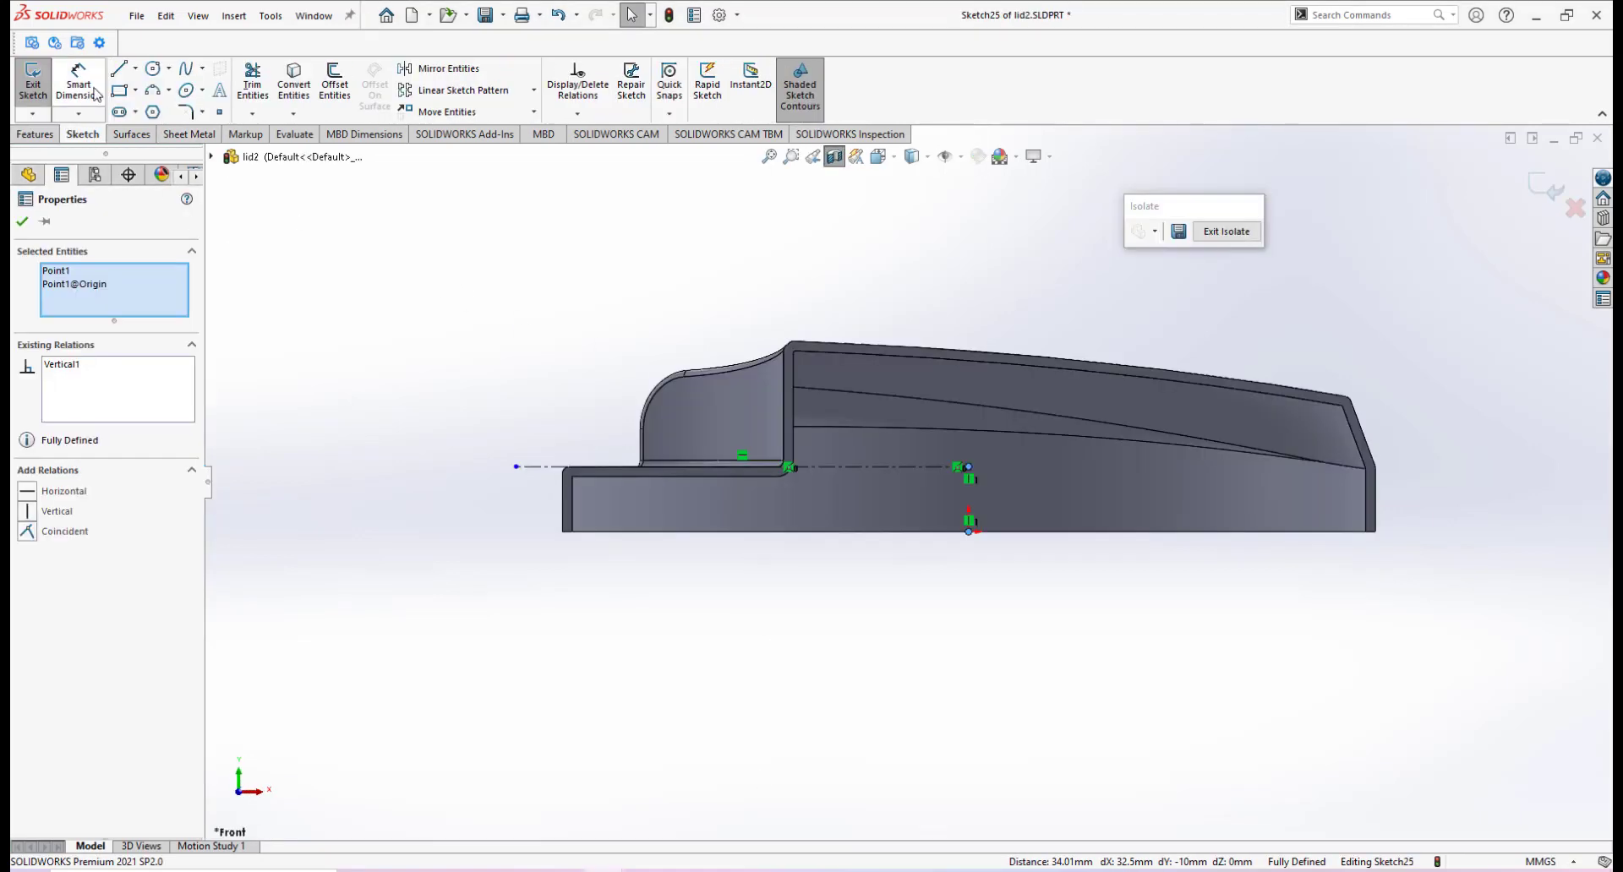
Dimension the centerline's length to 62.5 mm and close the sketch.
left_click(71, 80)
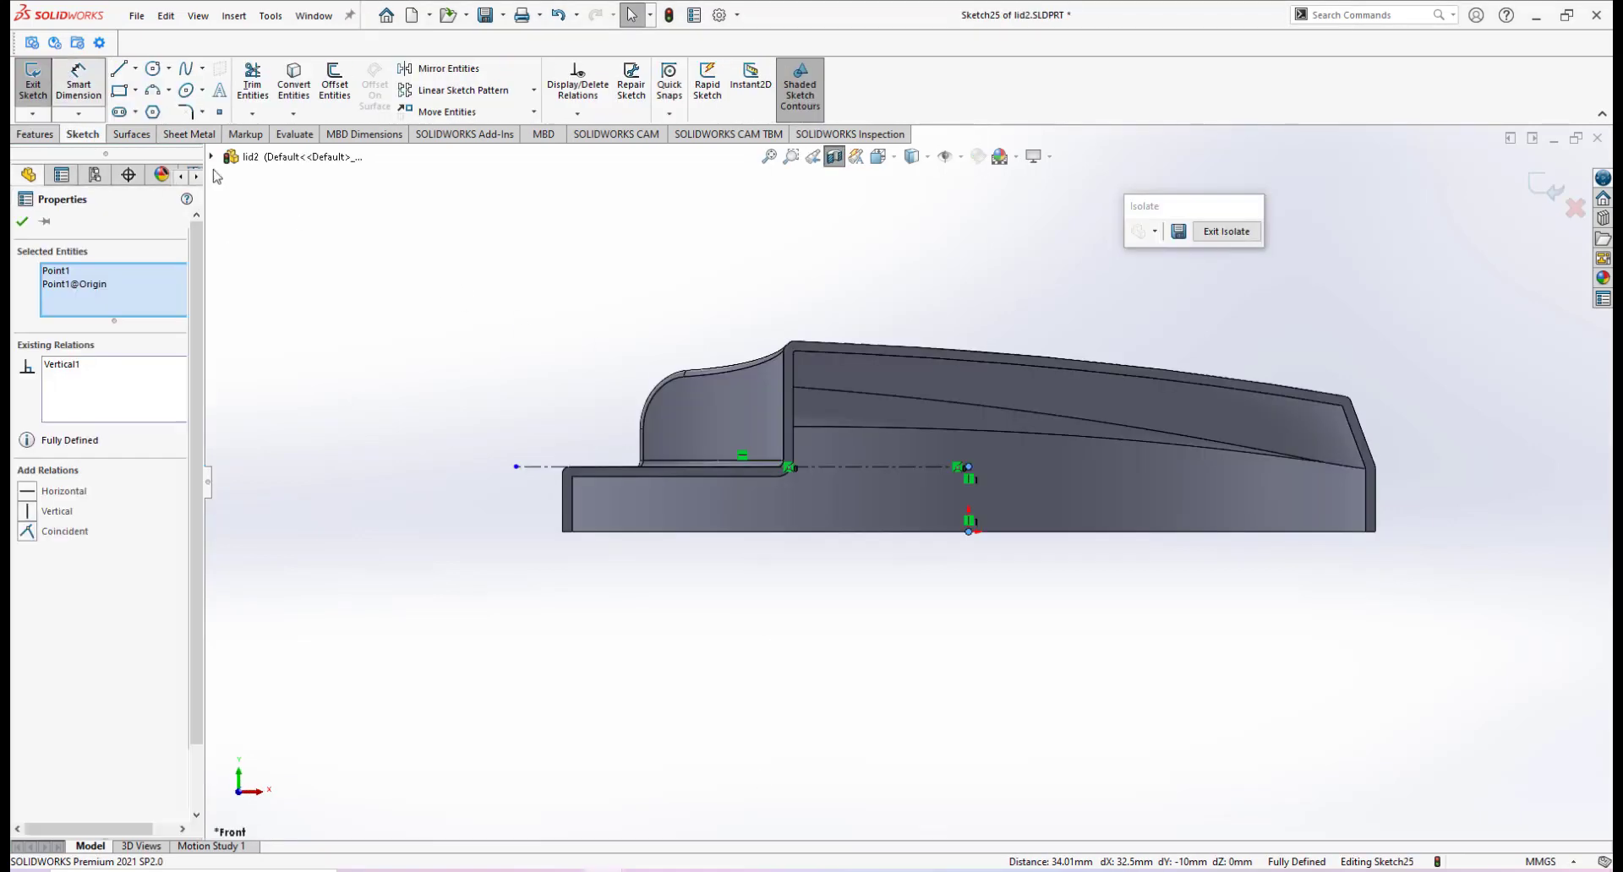
left_click(862, 468)
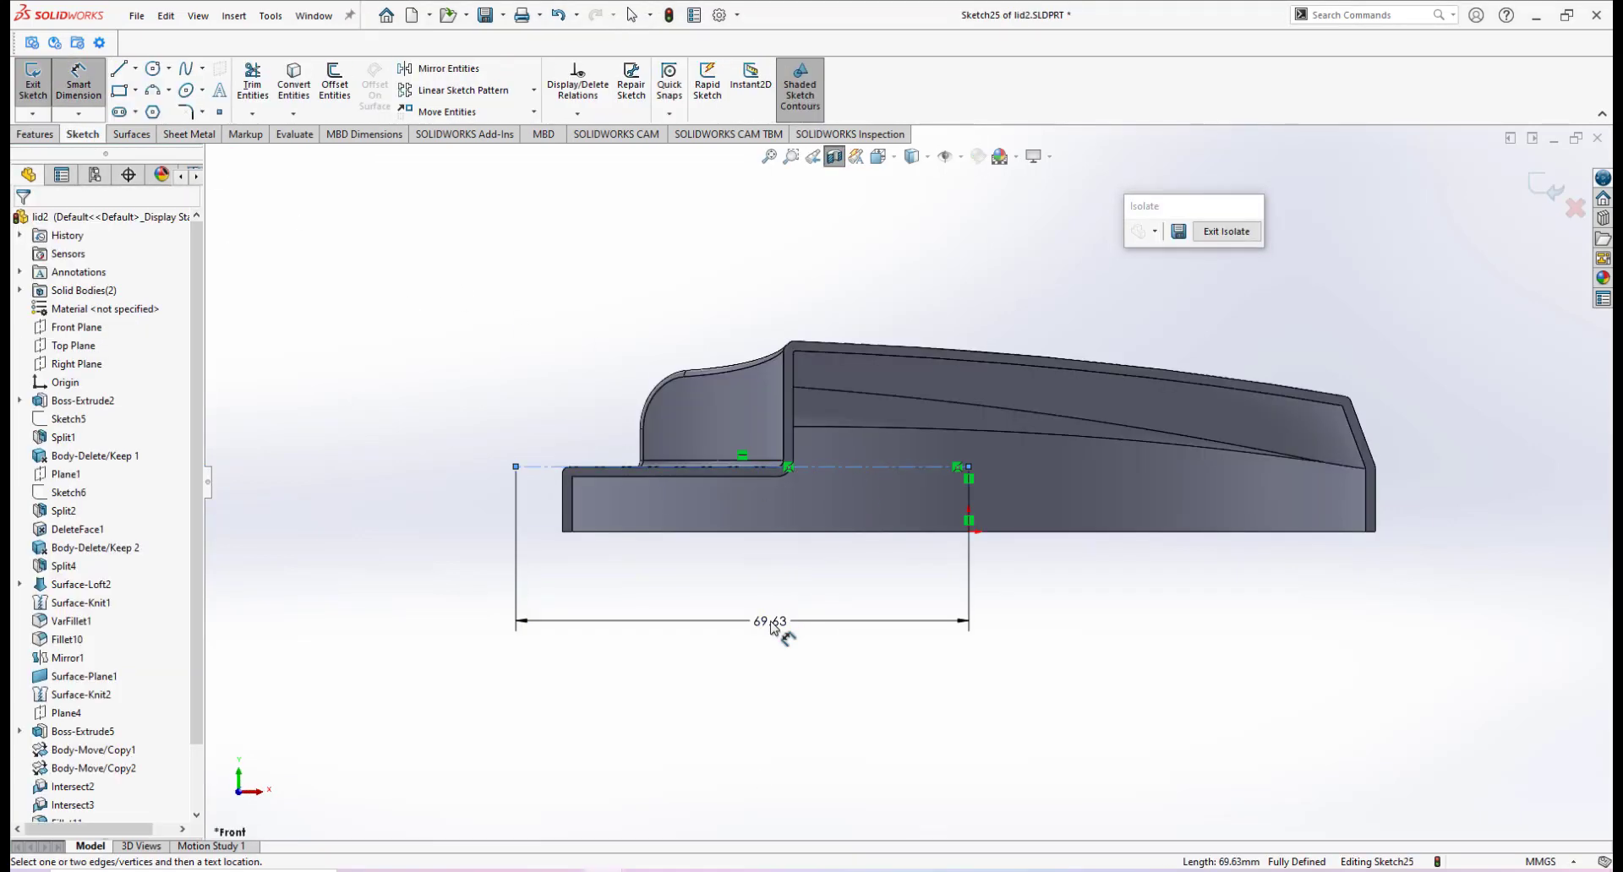
left_click(776, 630)
type("3")
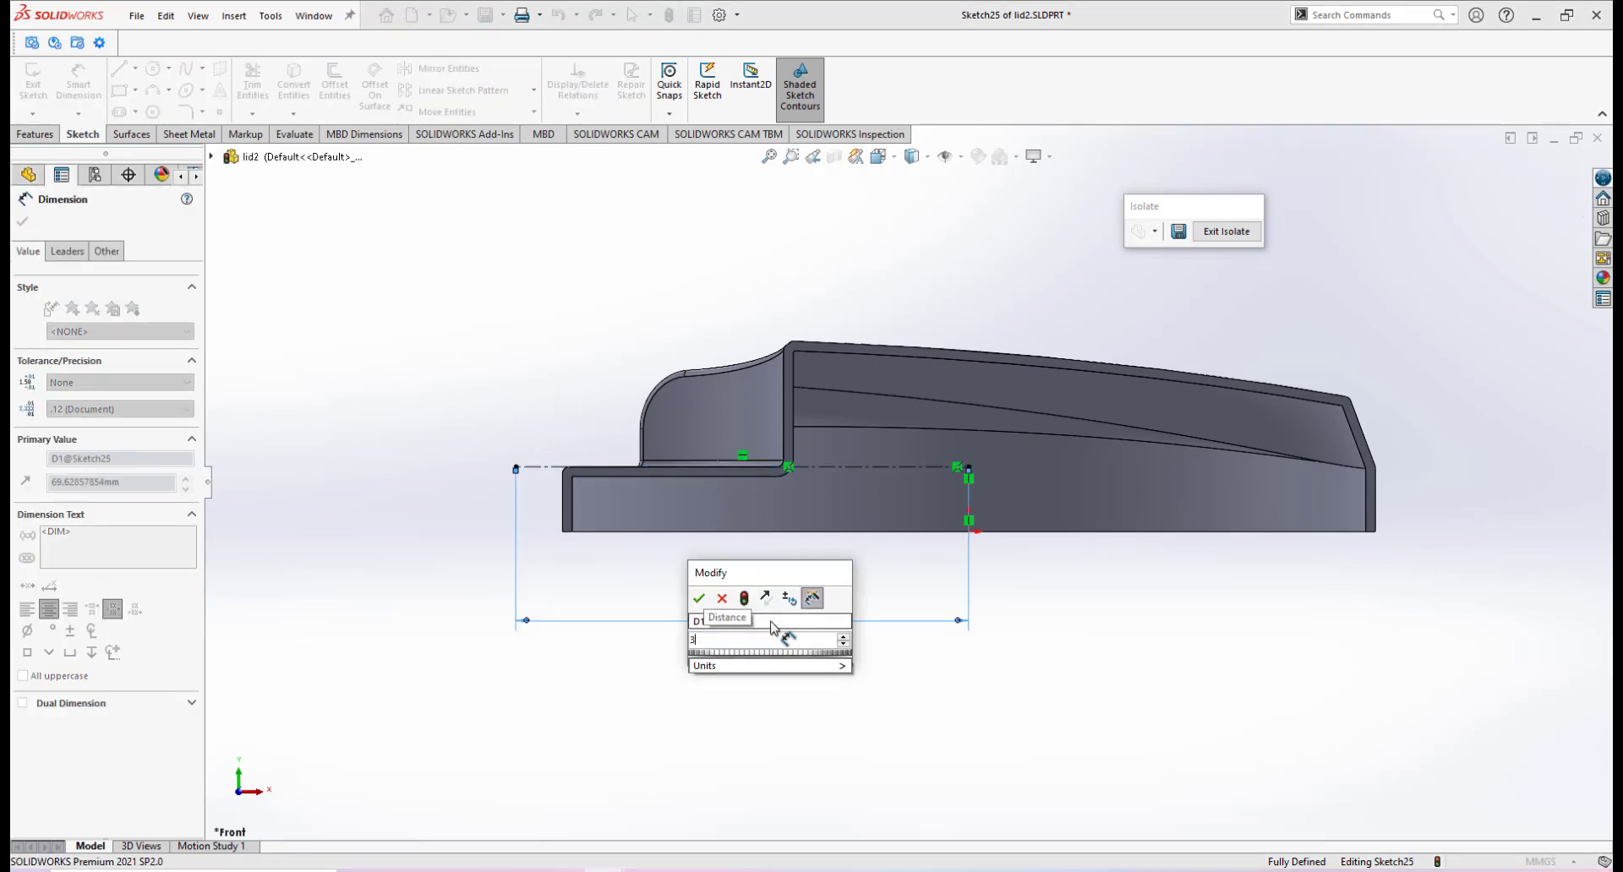
key("BackSpace")
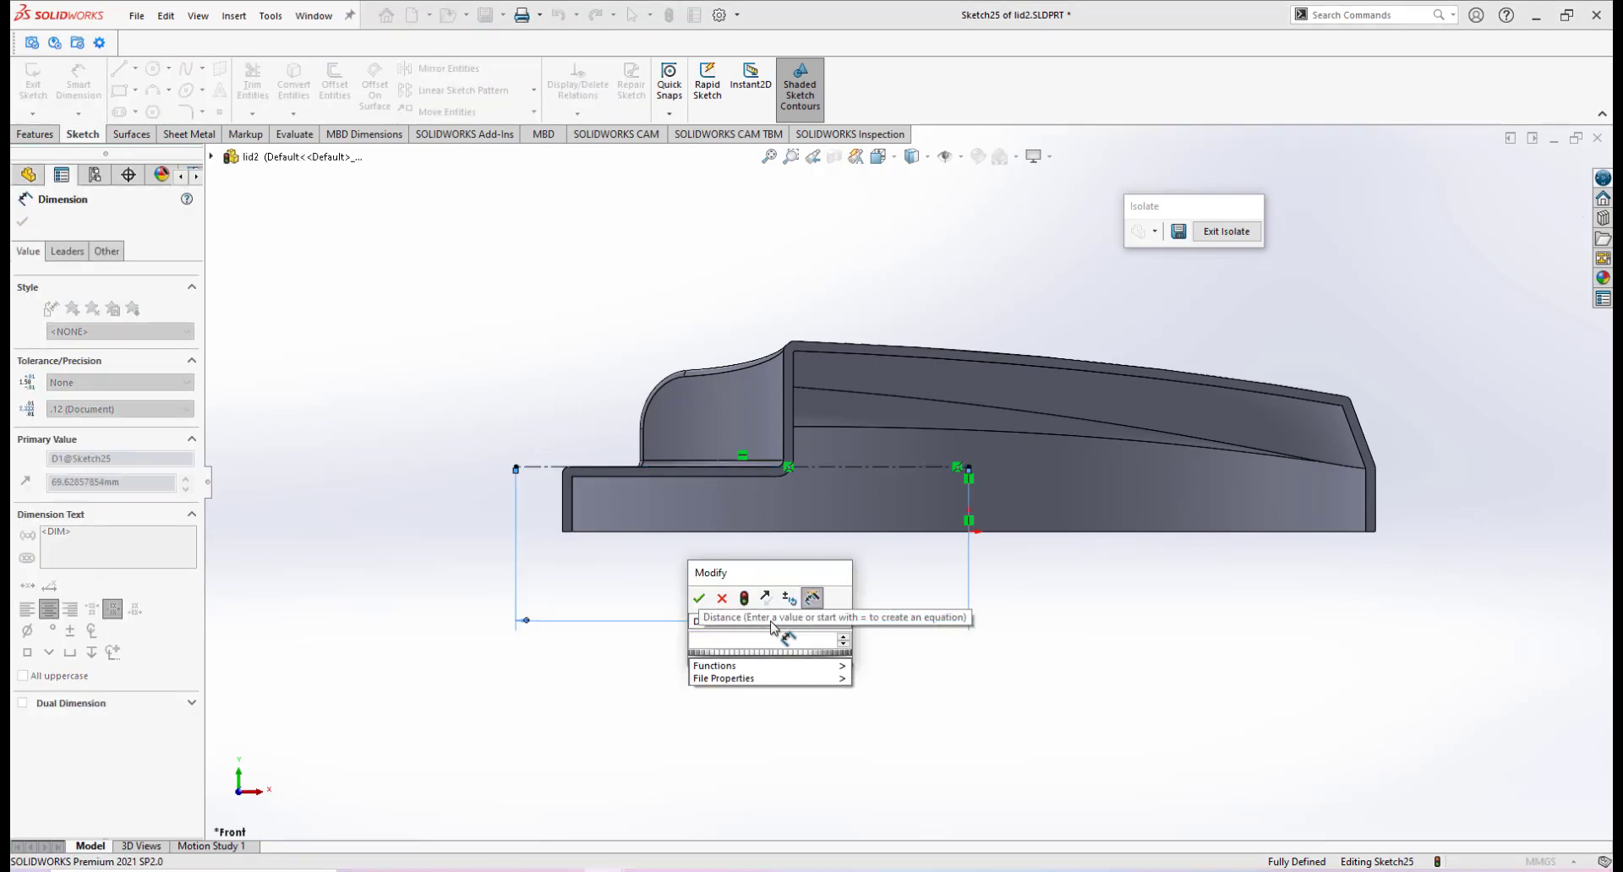
type("62.5")
key("Return")
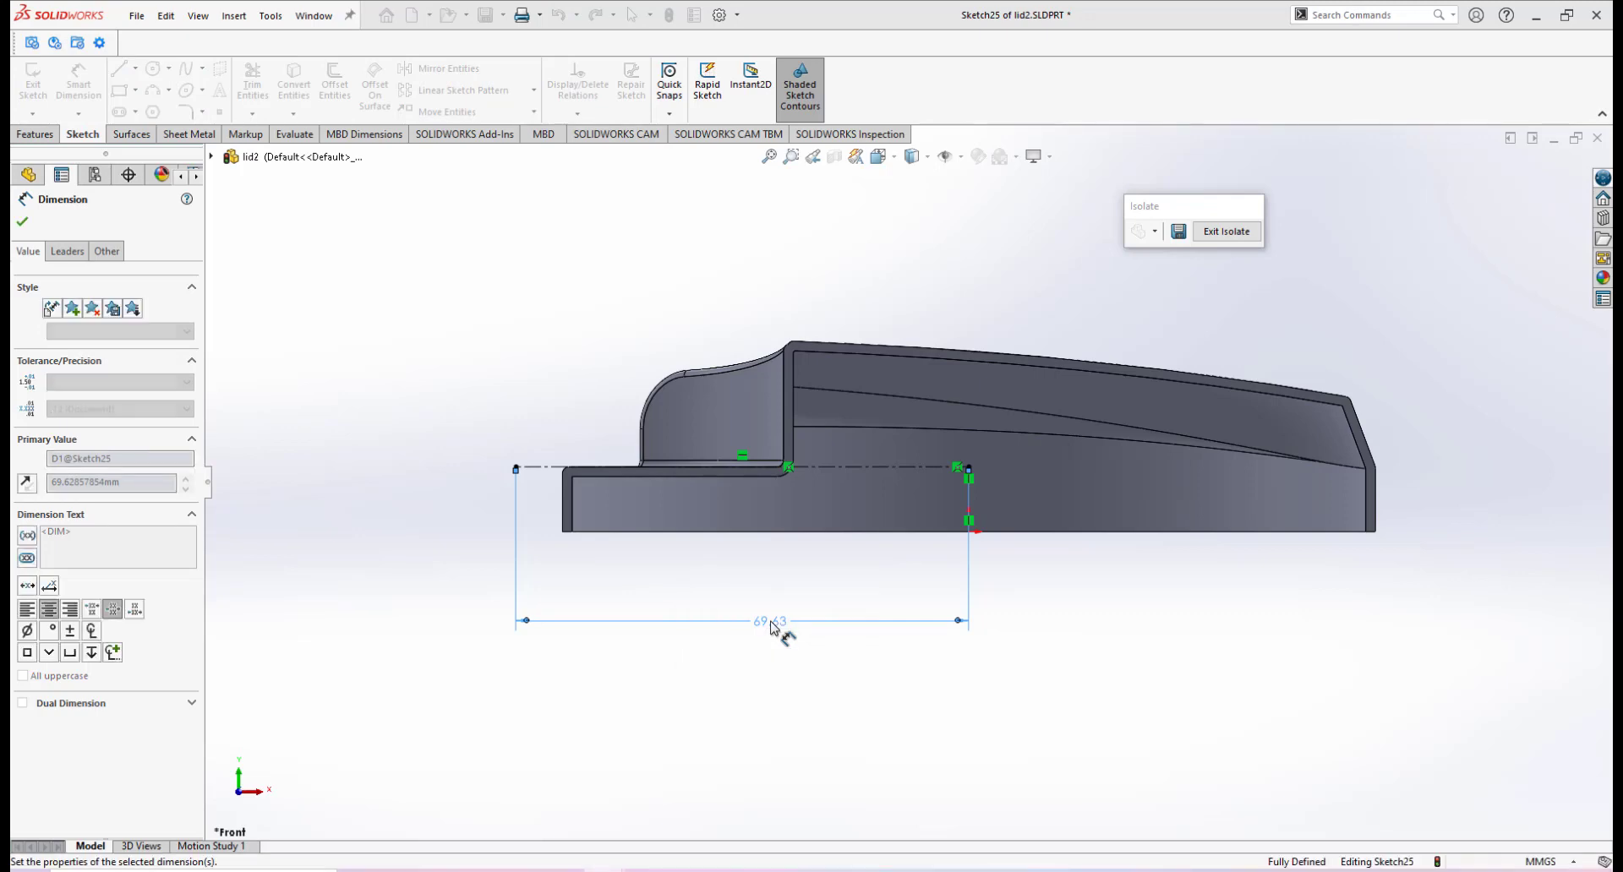
scroll(832, 573, "down", 1)
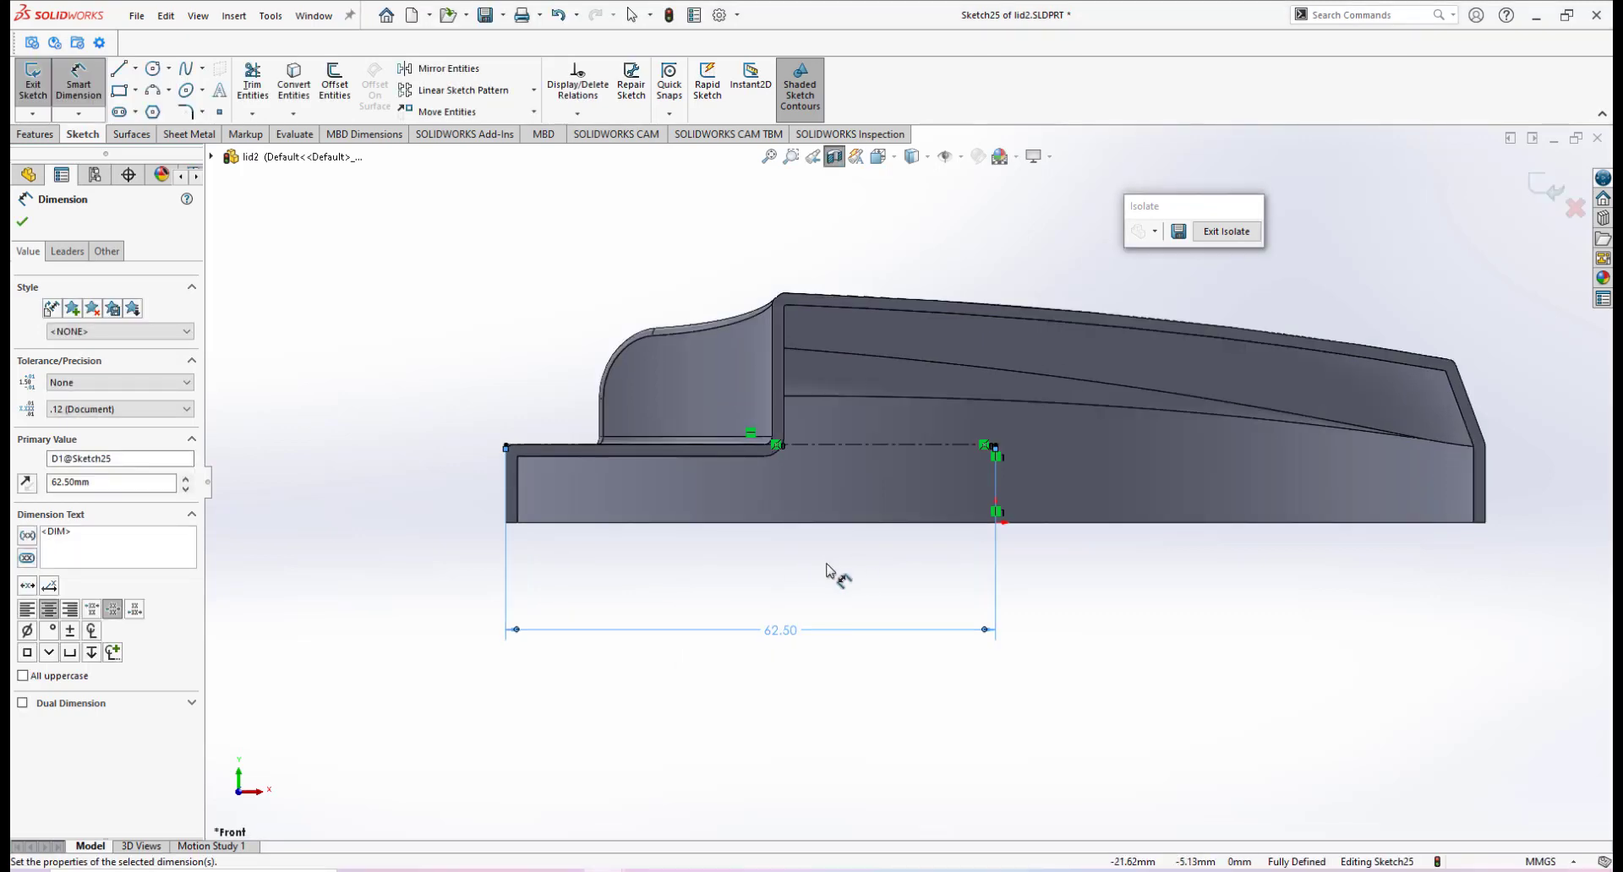
right_click(828, 565)
left_click(866, 616)
scroll(858, 592, "up", 3)
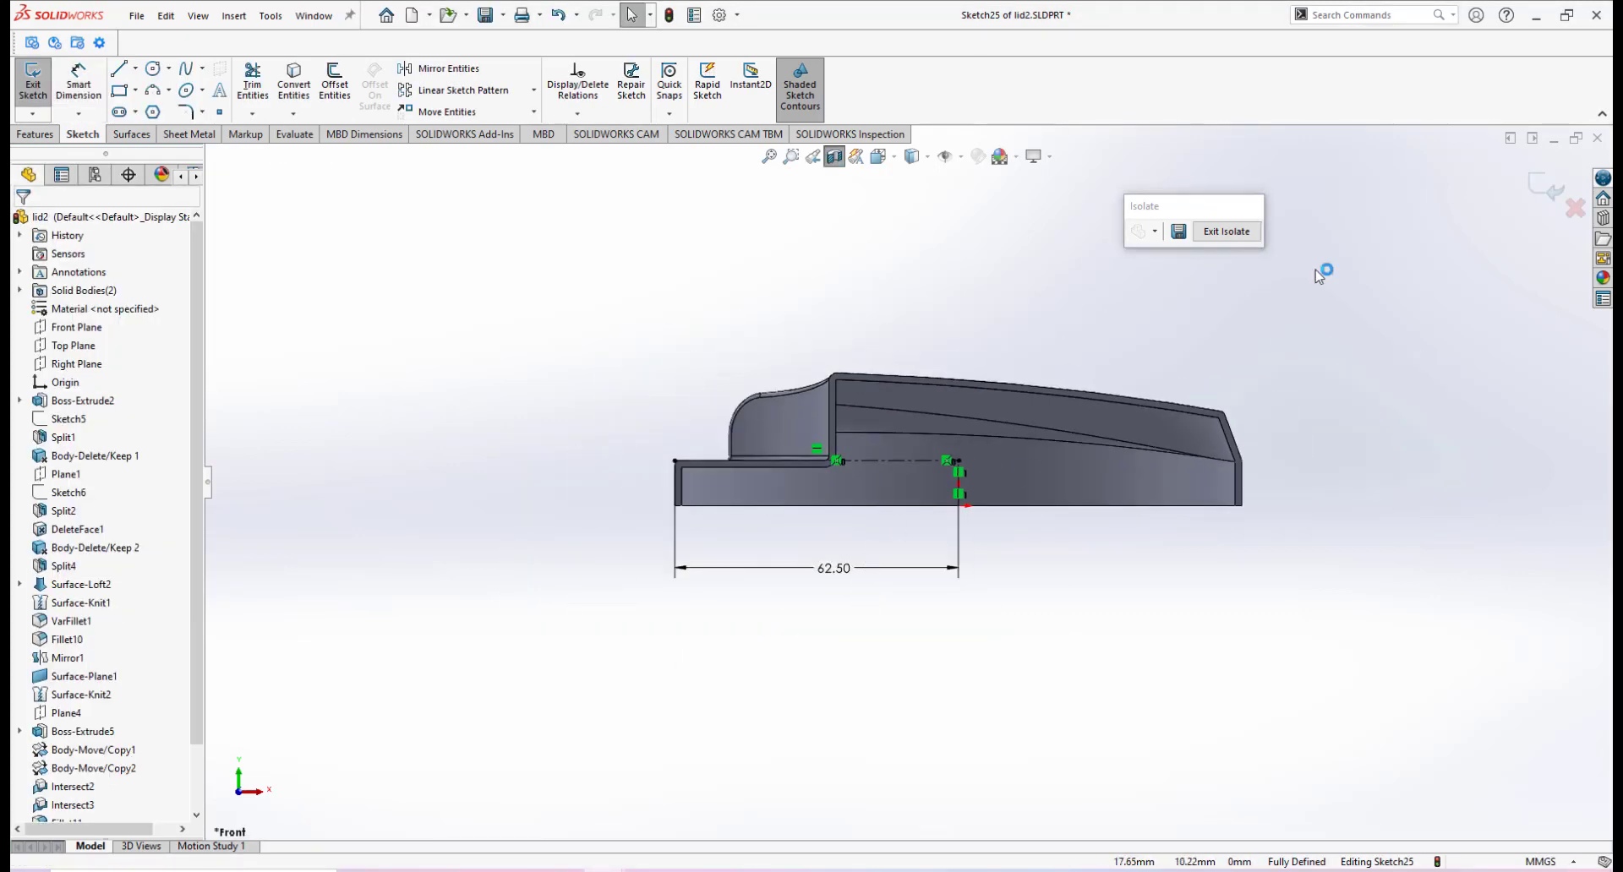
left_click(1540, 193)
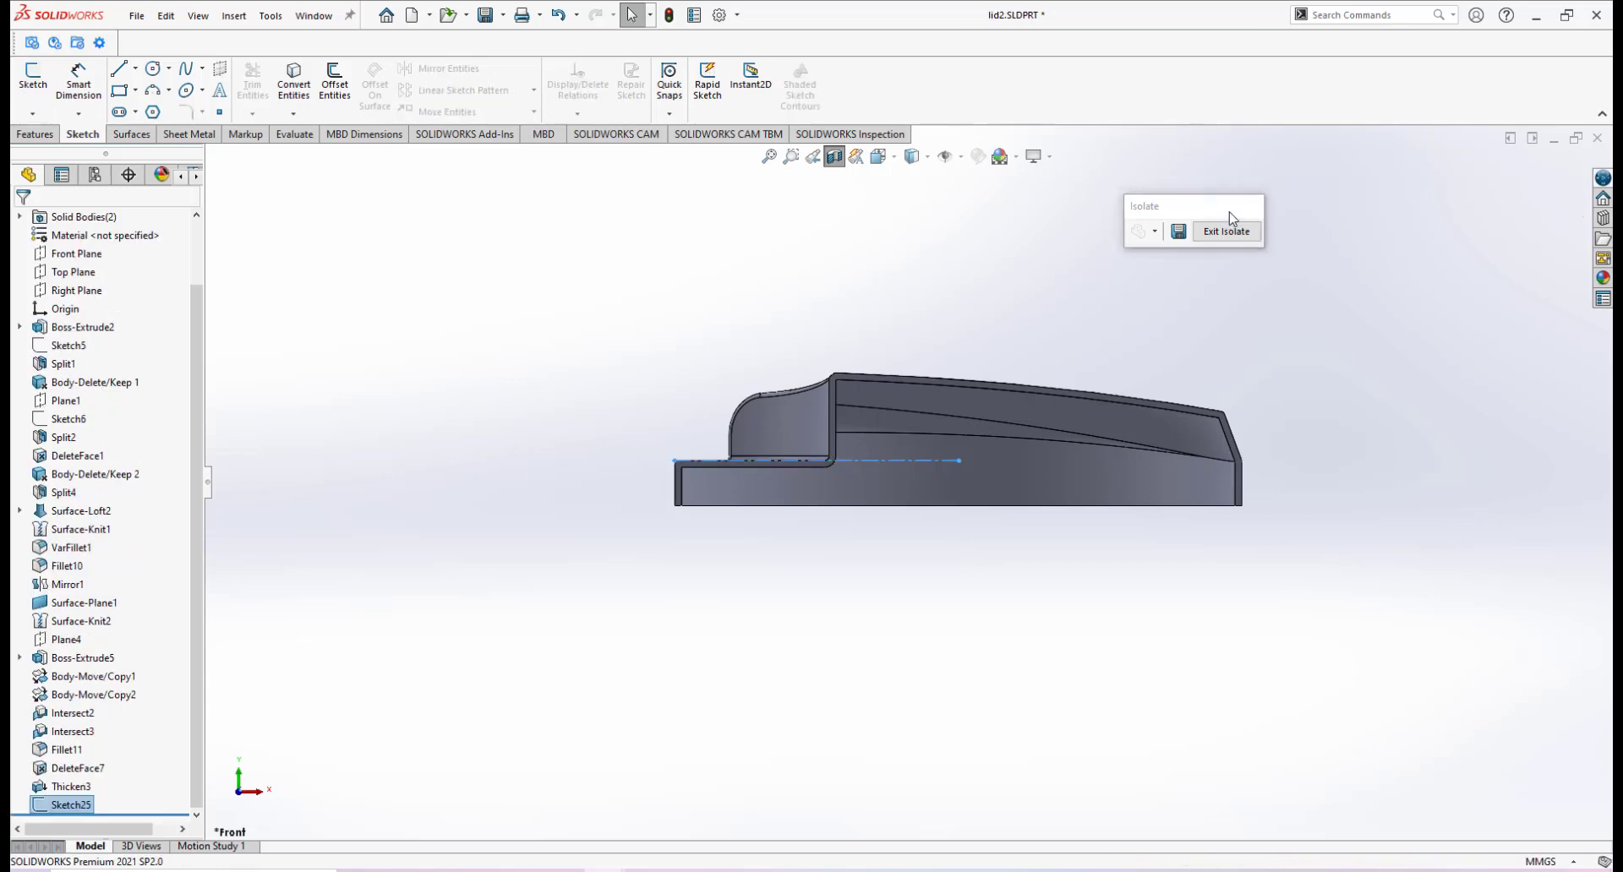
mouse_move(866, 444)
middle_mouse_down()
mouse_move(930, 571)
mouse_move(880, 484)
mouse_move(875, 427)
middle_mouse_up()
left_click(915, 526)
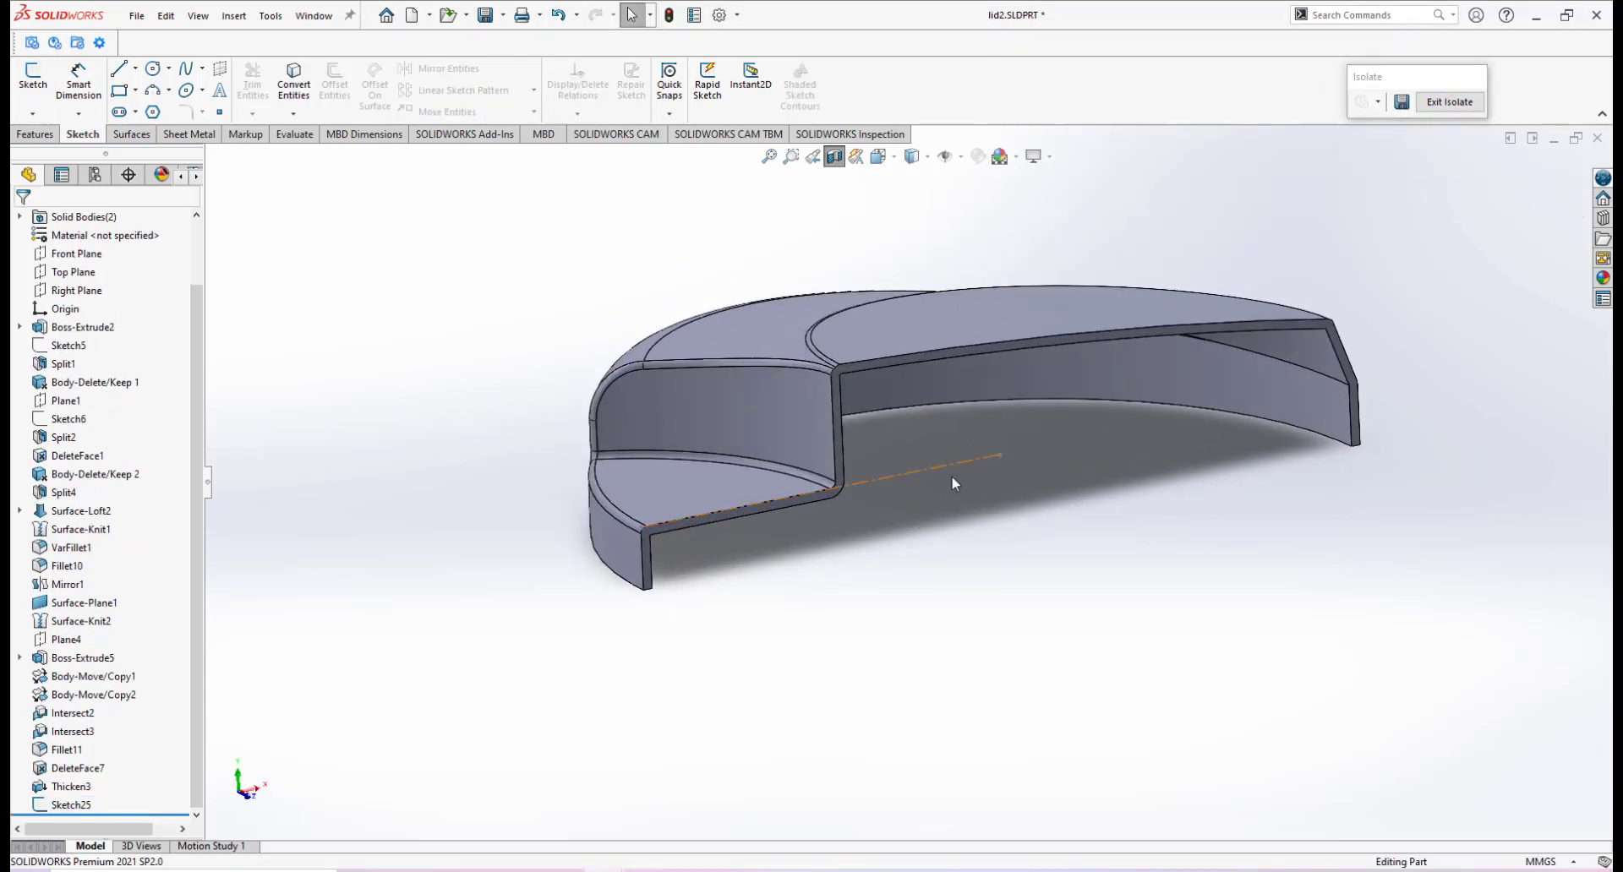
Create a reference plane perpendicular to the recess centerline, coincident with its outer endpoint at the lid's outer wall.
middle_click_drag(874, 507, 874, 453)
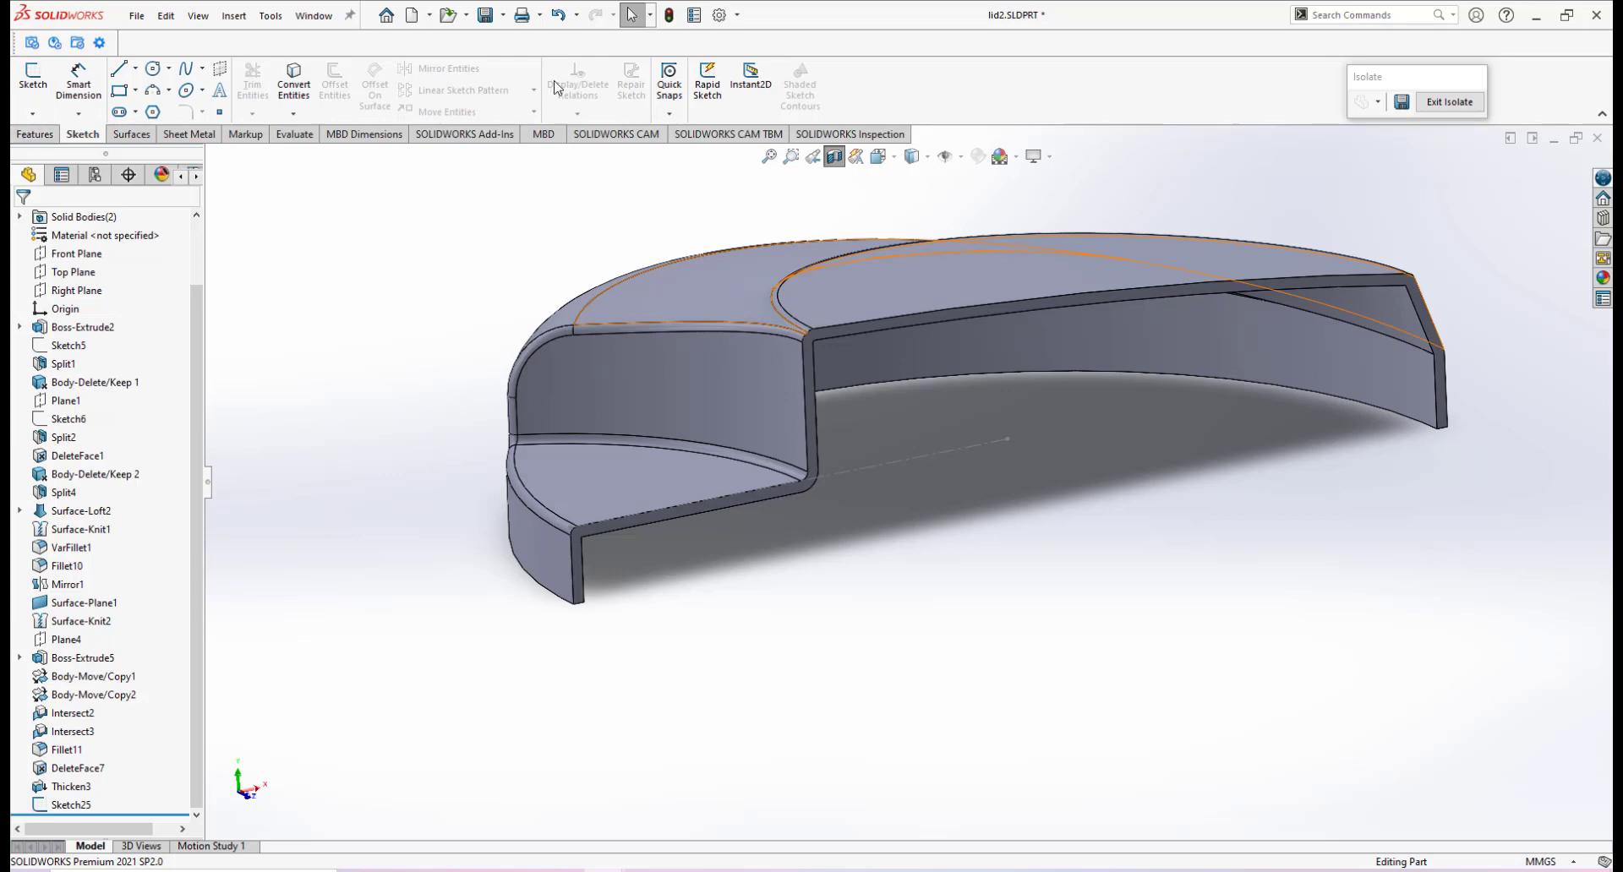
left_click(38, 134)
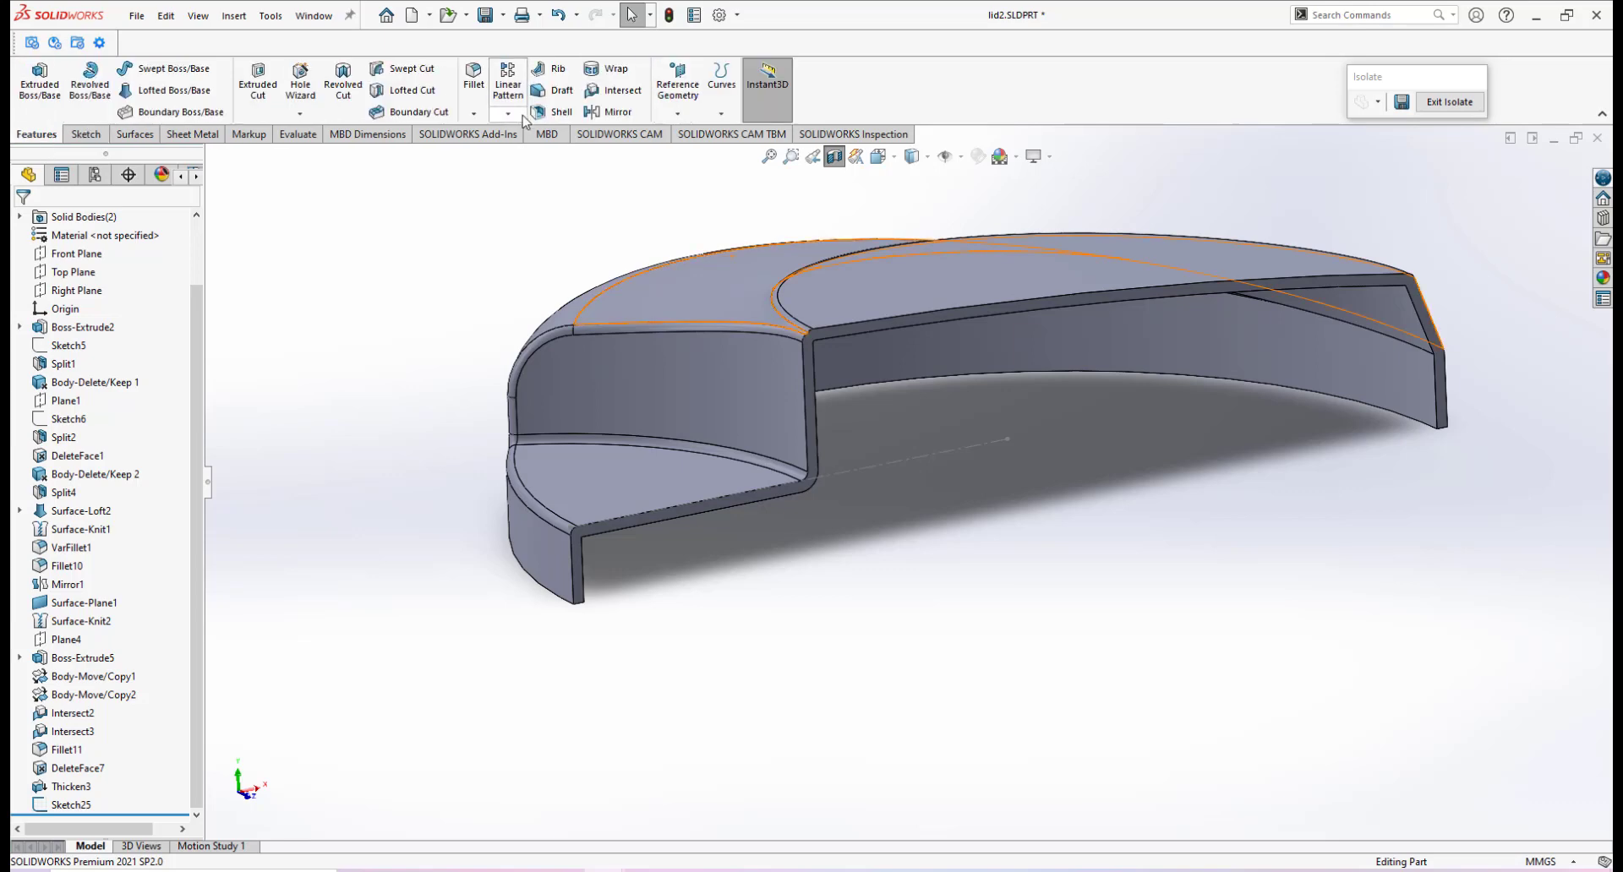
left_click(677, 112)
left_click(685, 134)
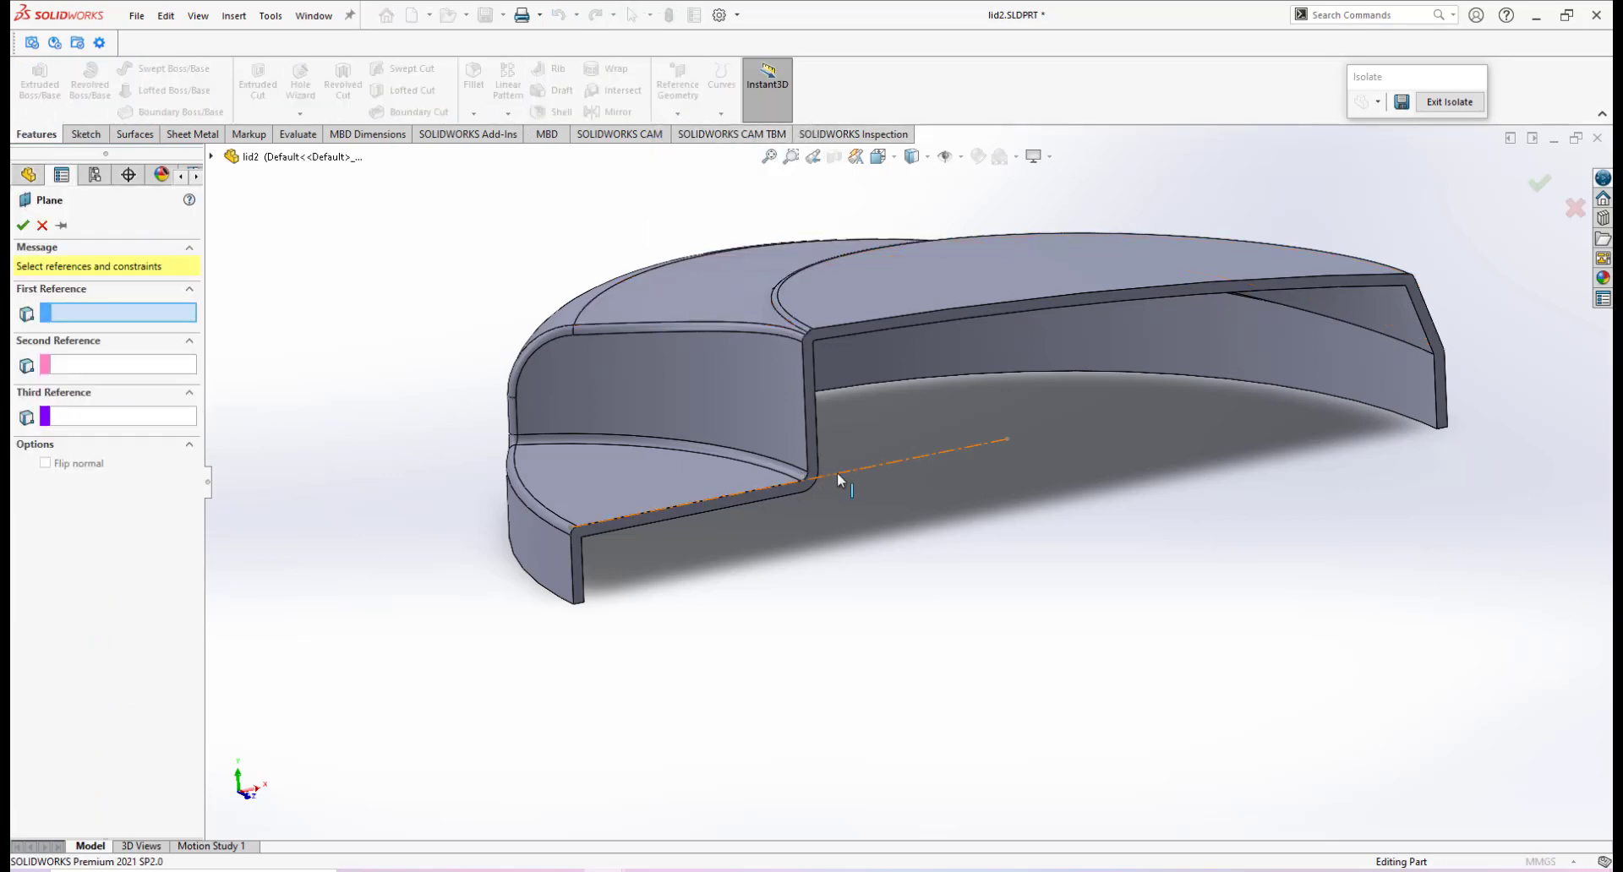
left_click(836, 473)
left_click(570, 528)
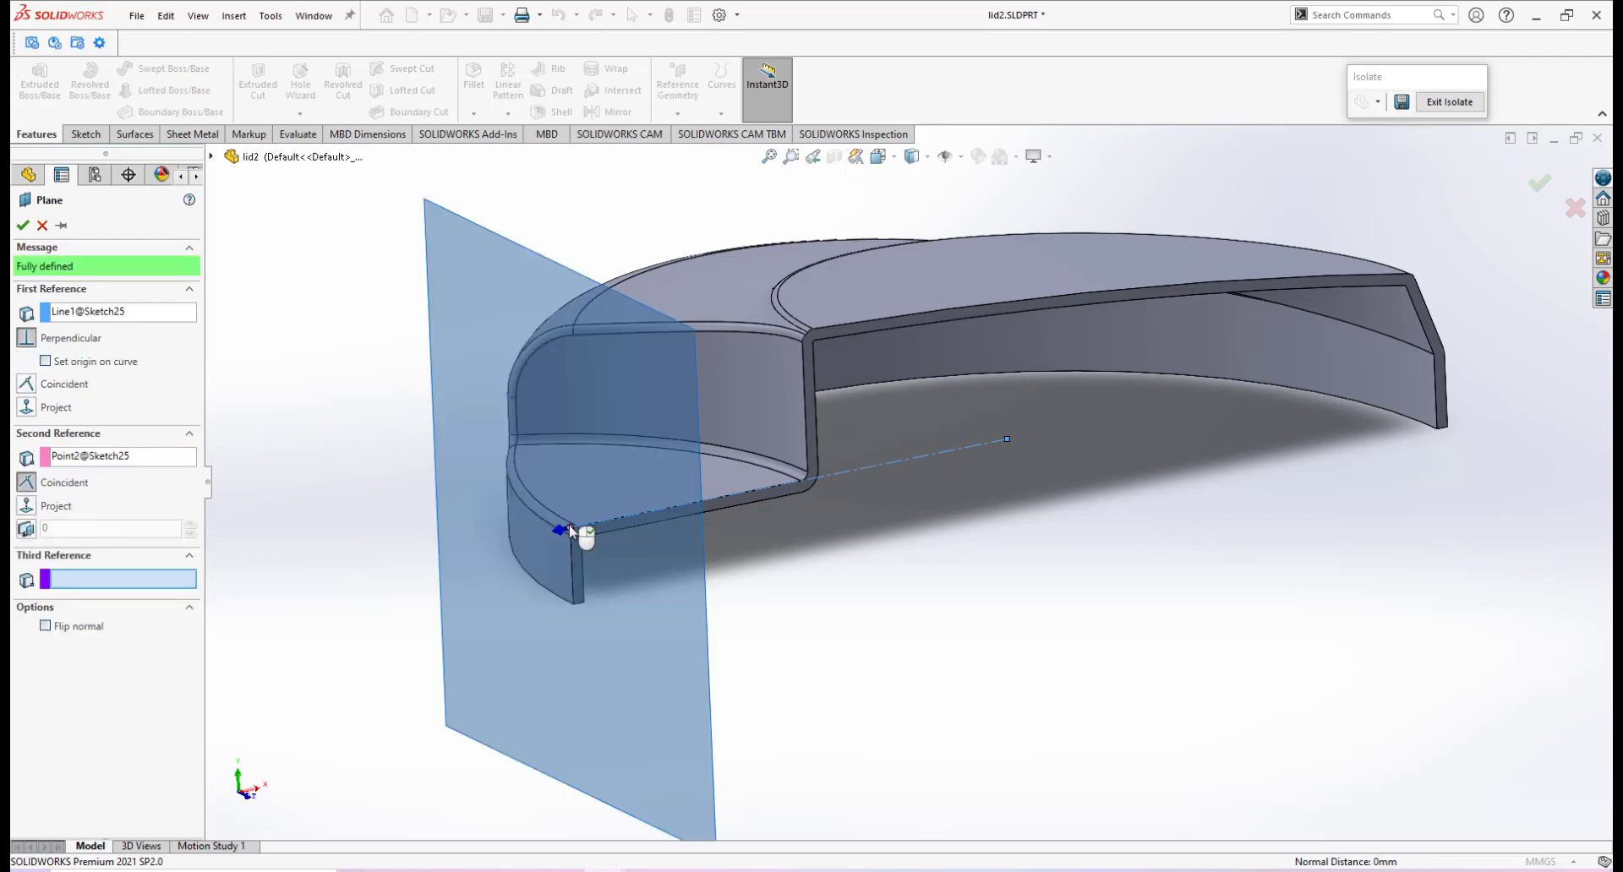
left_click(22, 225)
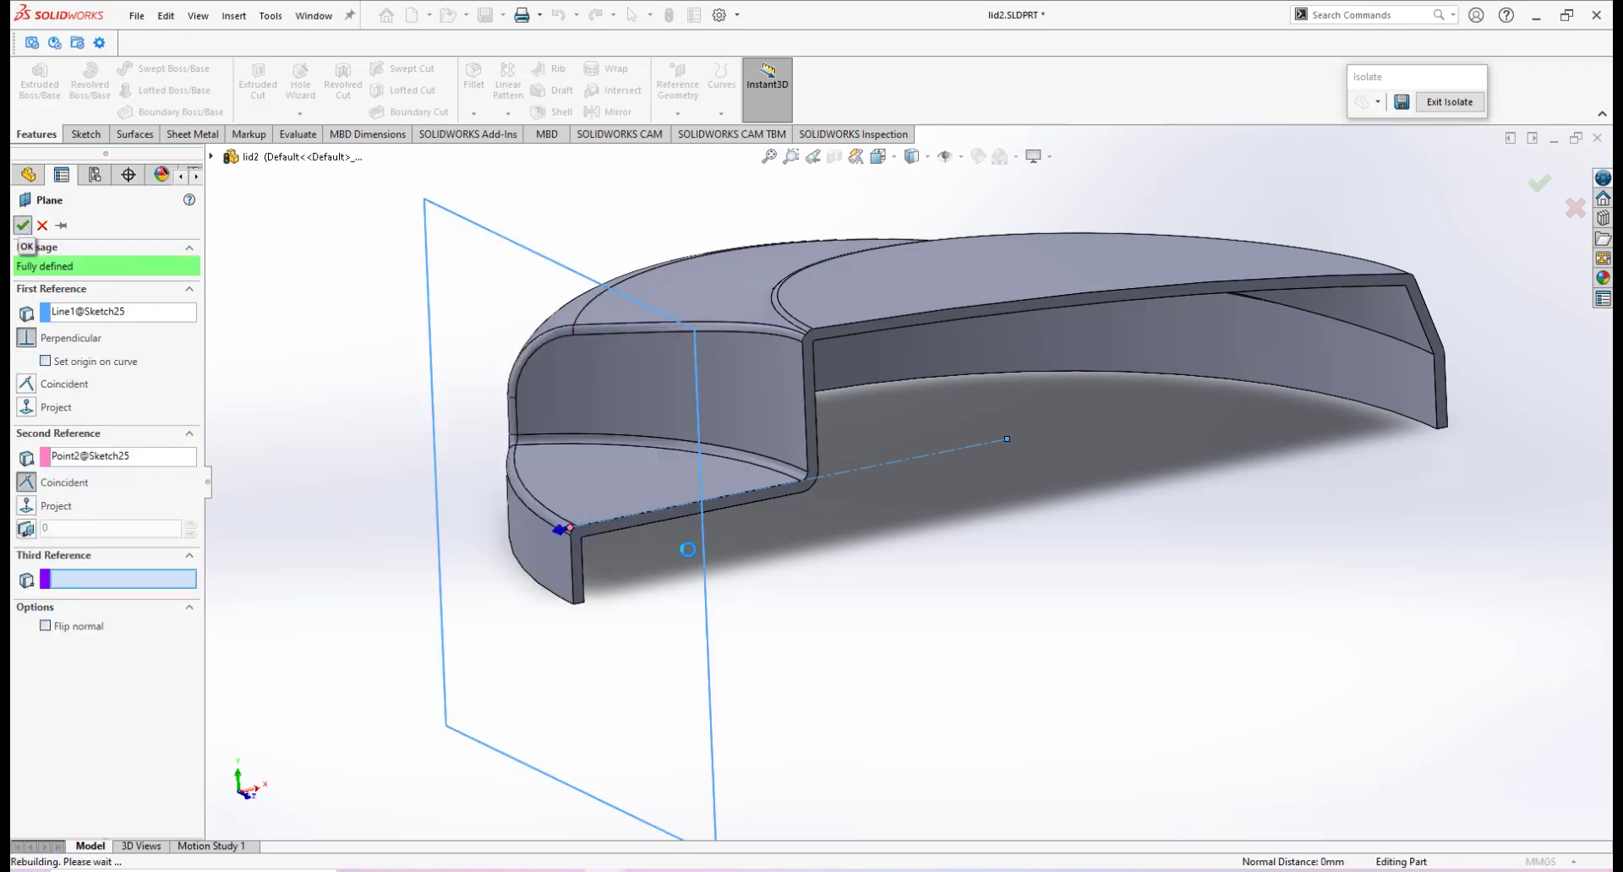
Start a sketch on the new plane and draw a corner rectangle about 11.6 mm wide and 9.8 mm high beside the lid.
scroll(862, 479, "up", 5)
scroll(875, 494, "down", 2)
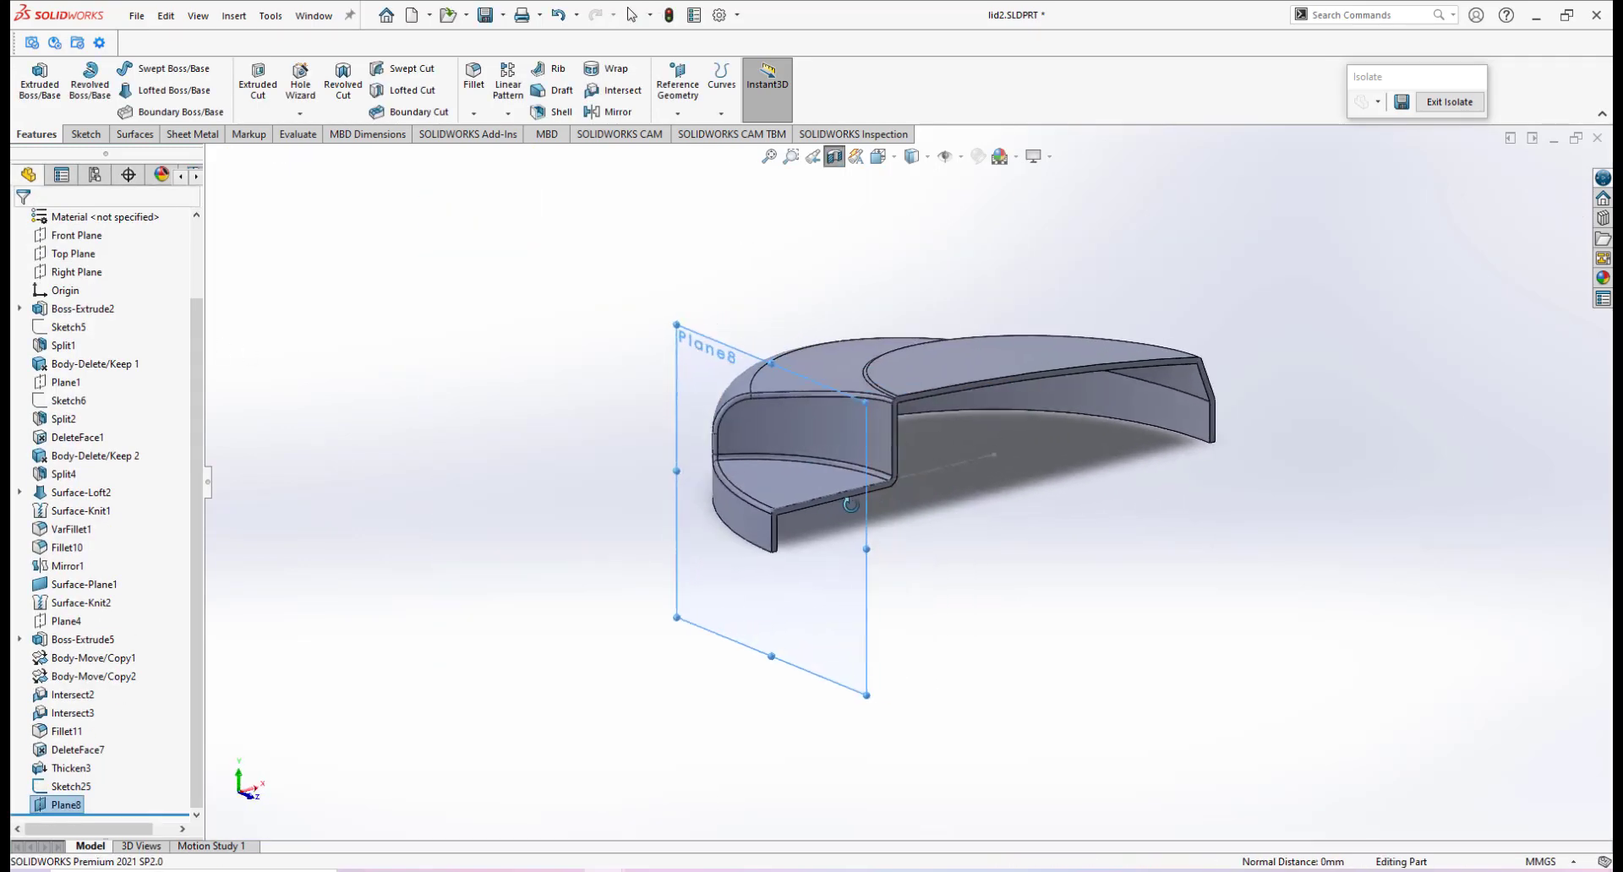
left_click(862, 509)
left_click(934, 462)
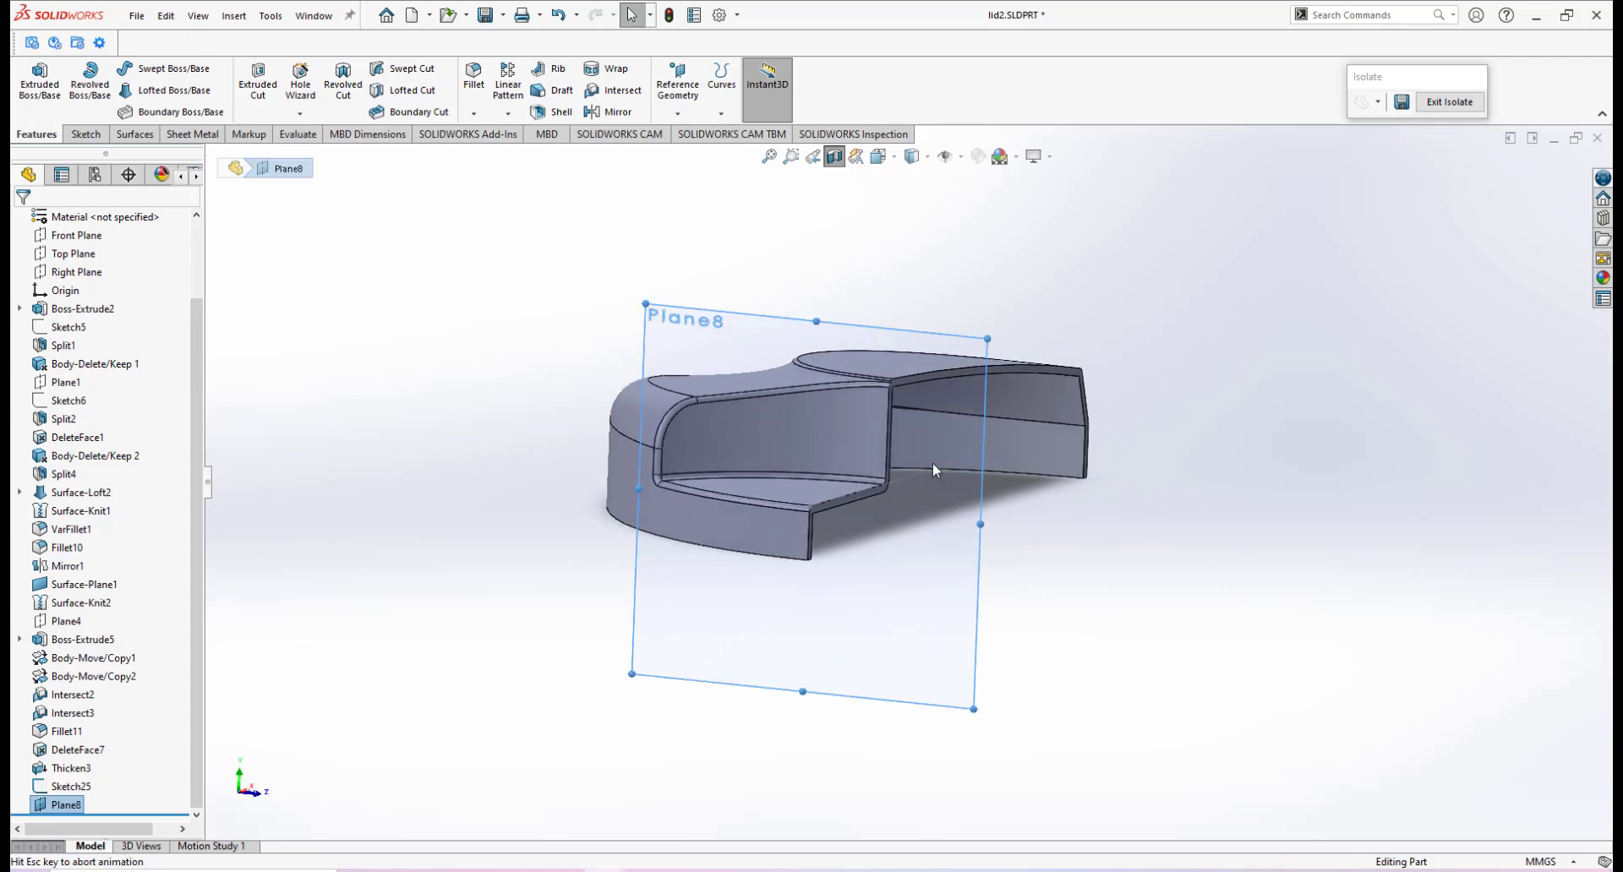
scroll(984, 471, "down", 1)
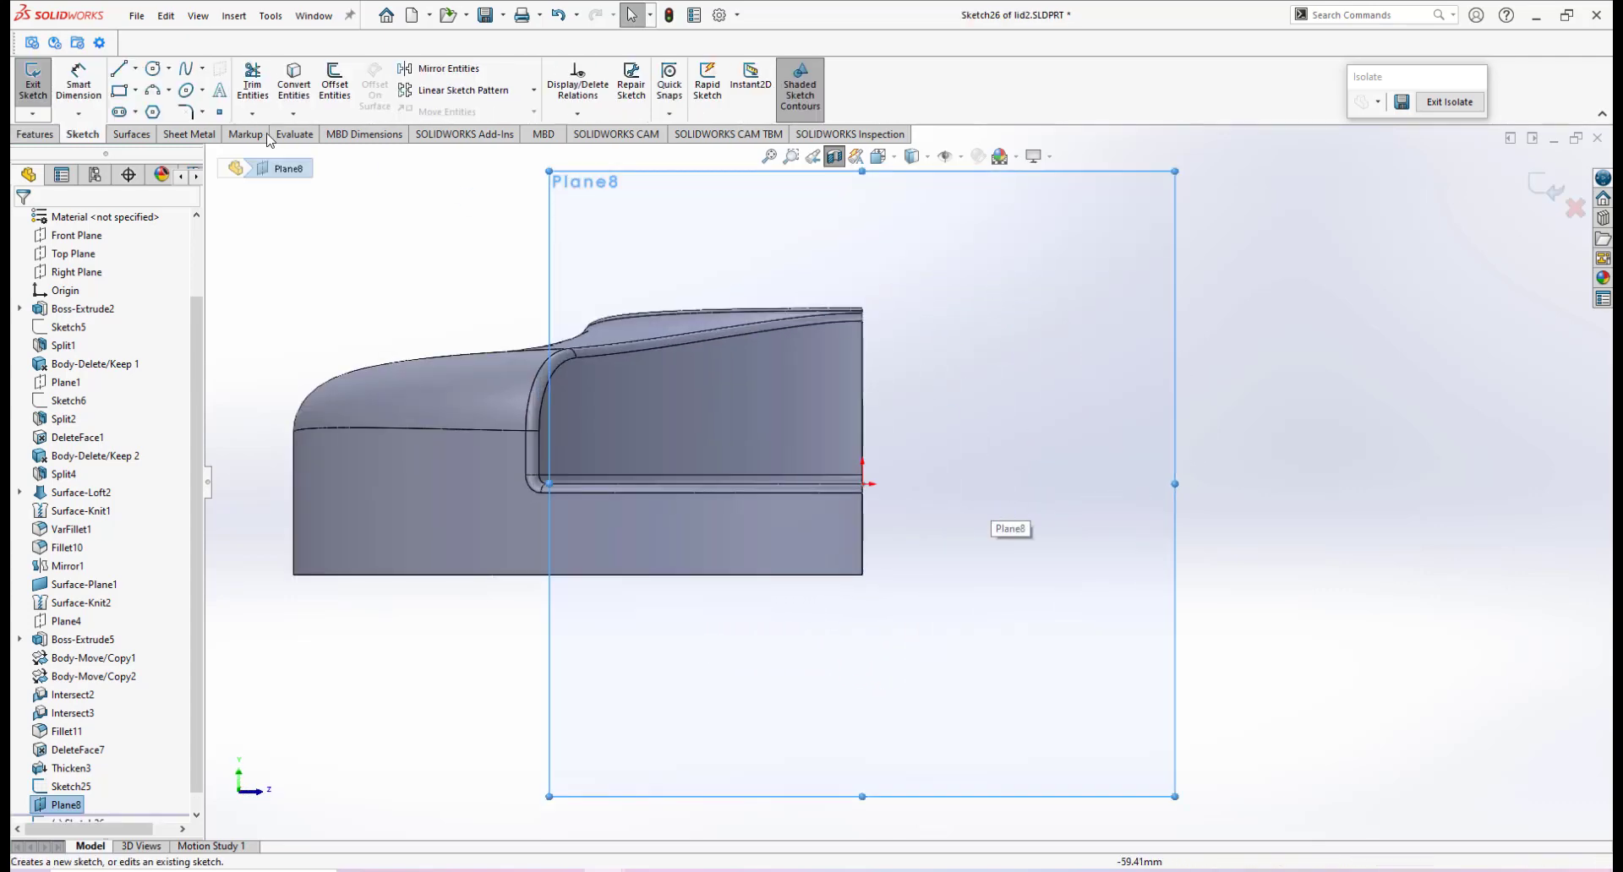
left_click(118, 93)
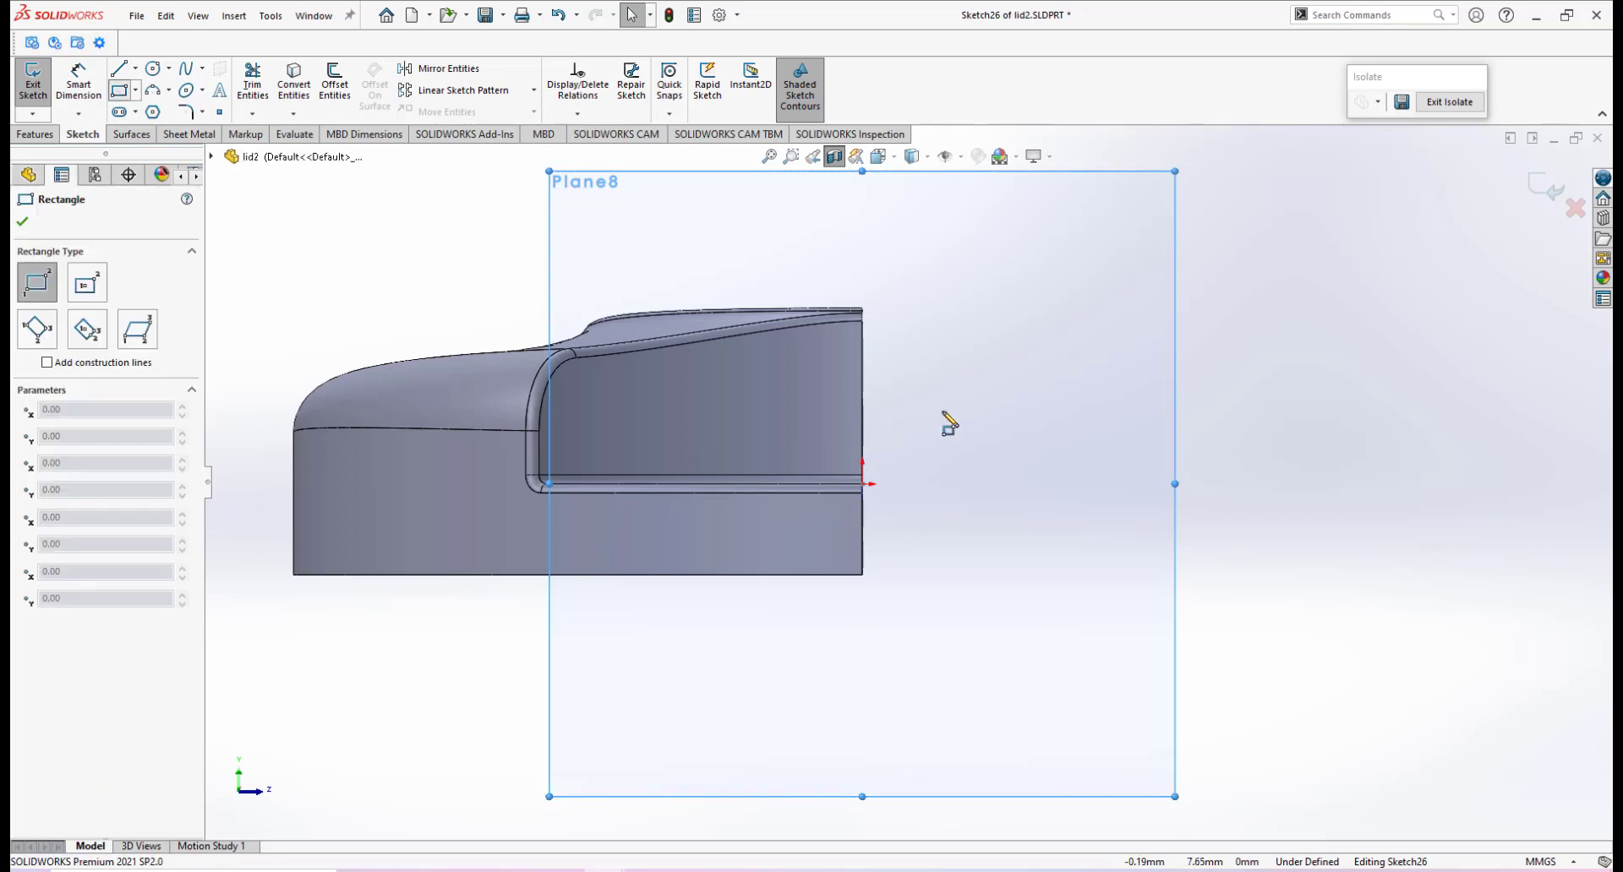
left_click_drag(953, 405, 1059, 316)
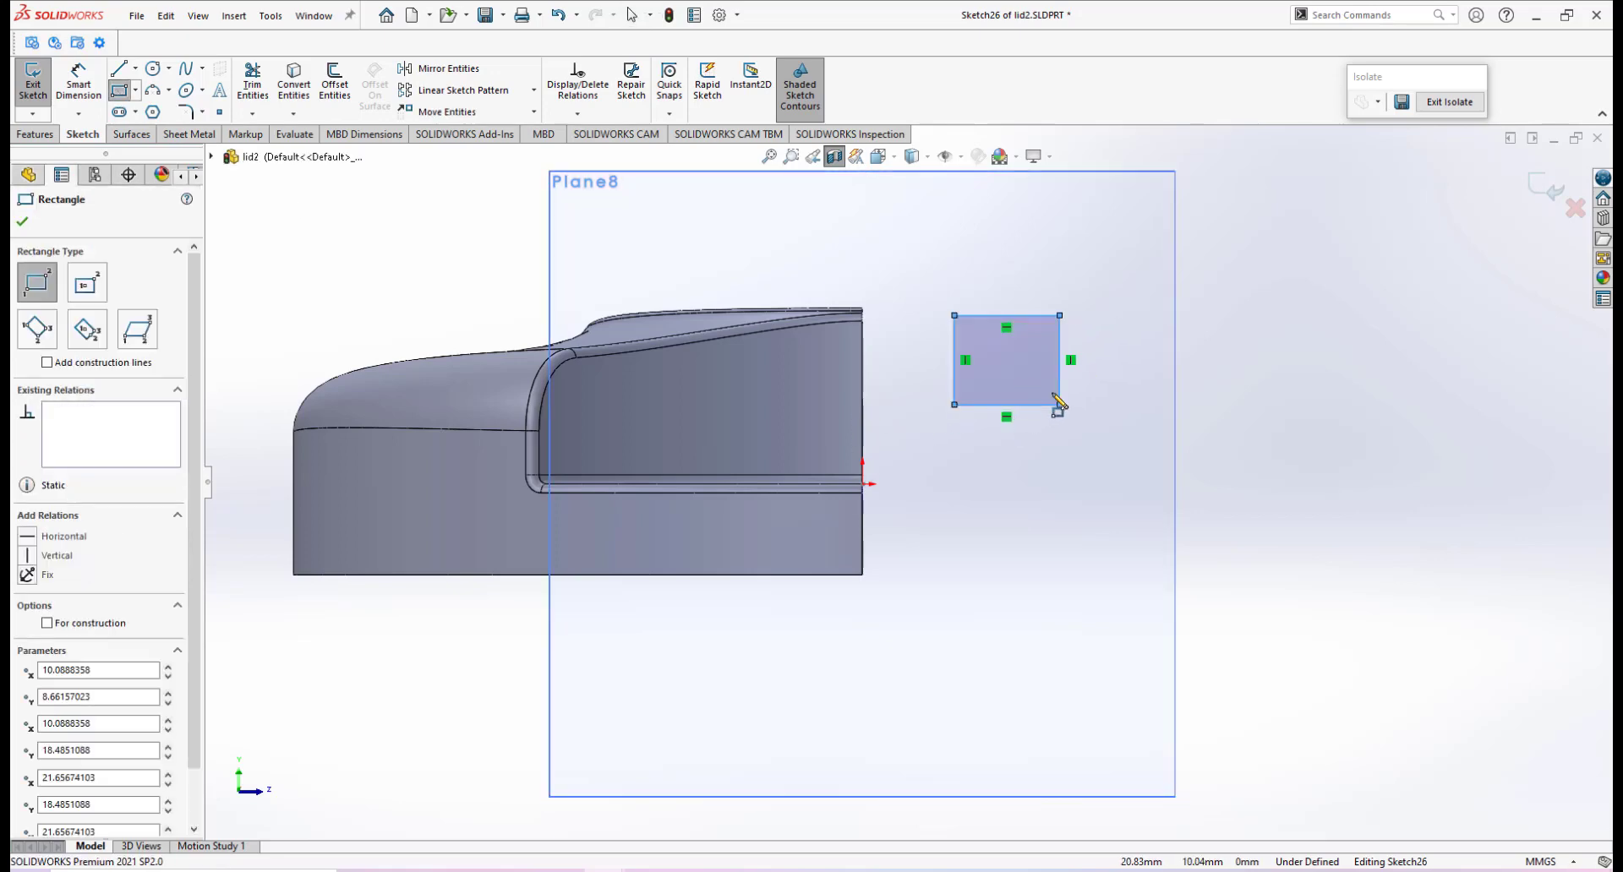
right_click(1121, 385)
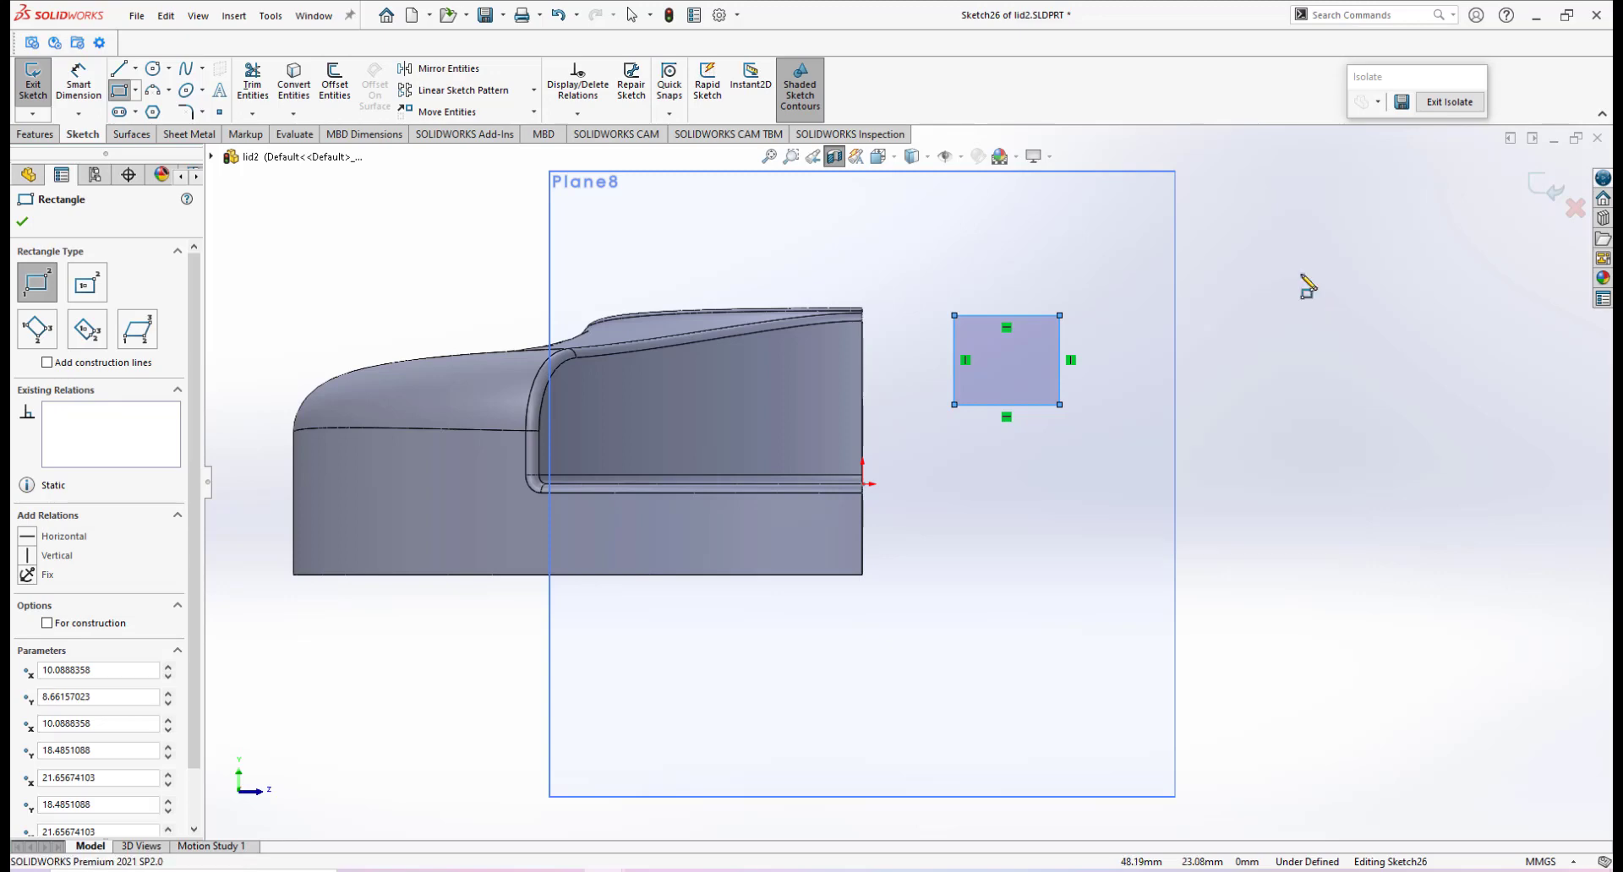
left_click_drag(1299, 276, 1131, 376)
key("Escape")
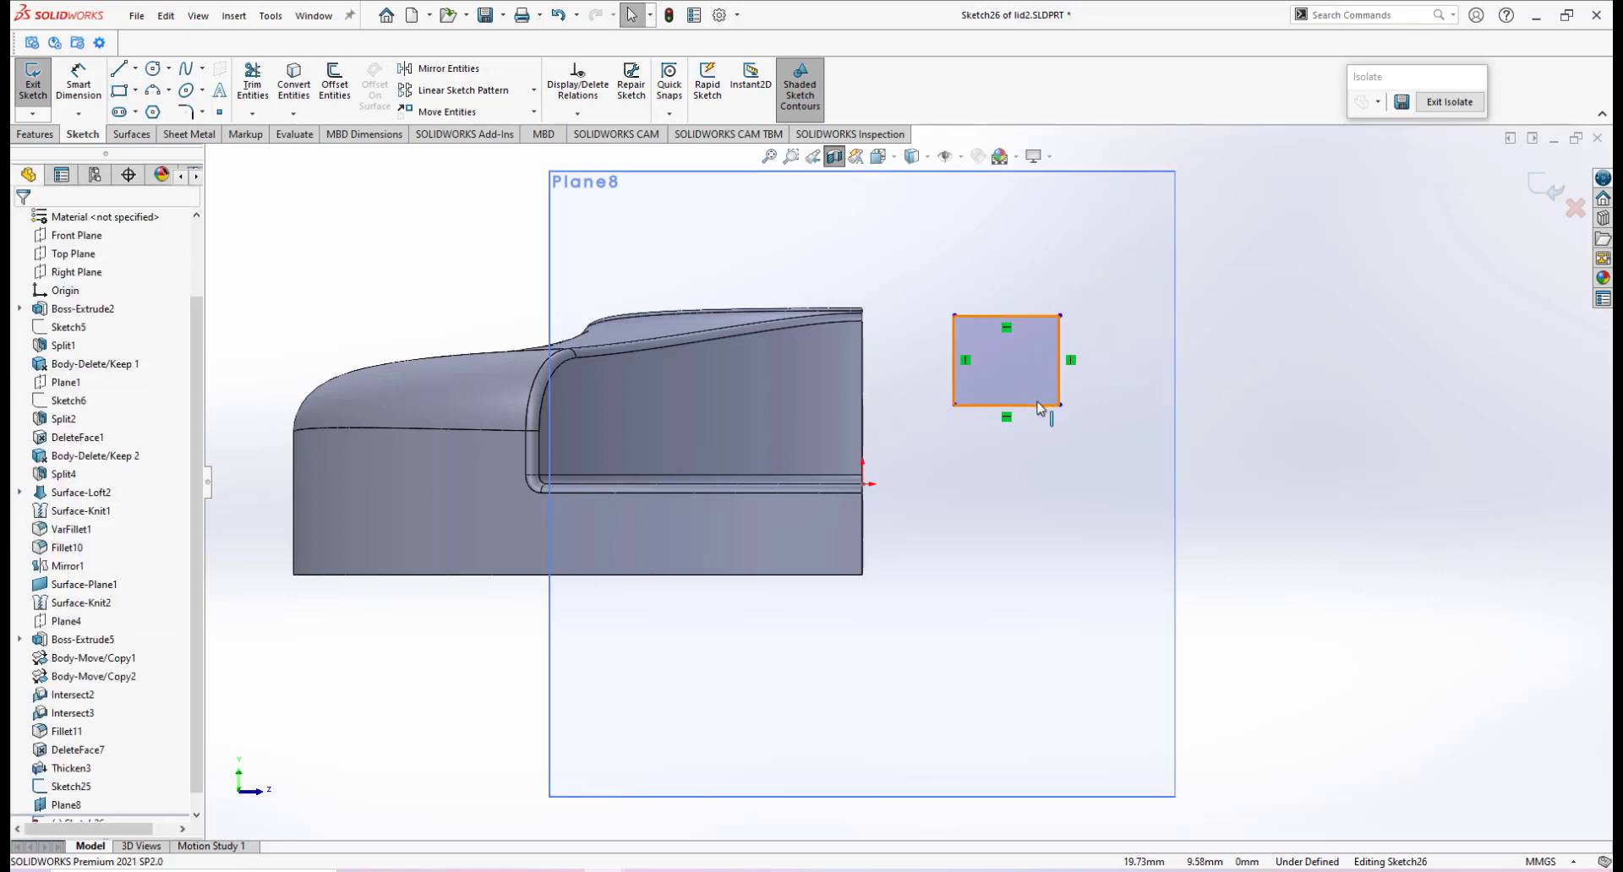
right_click(1038, 409)
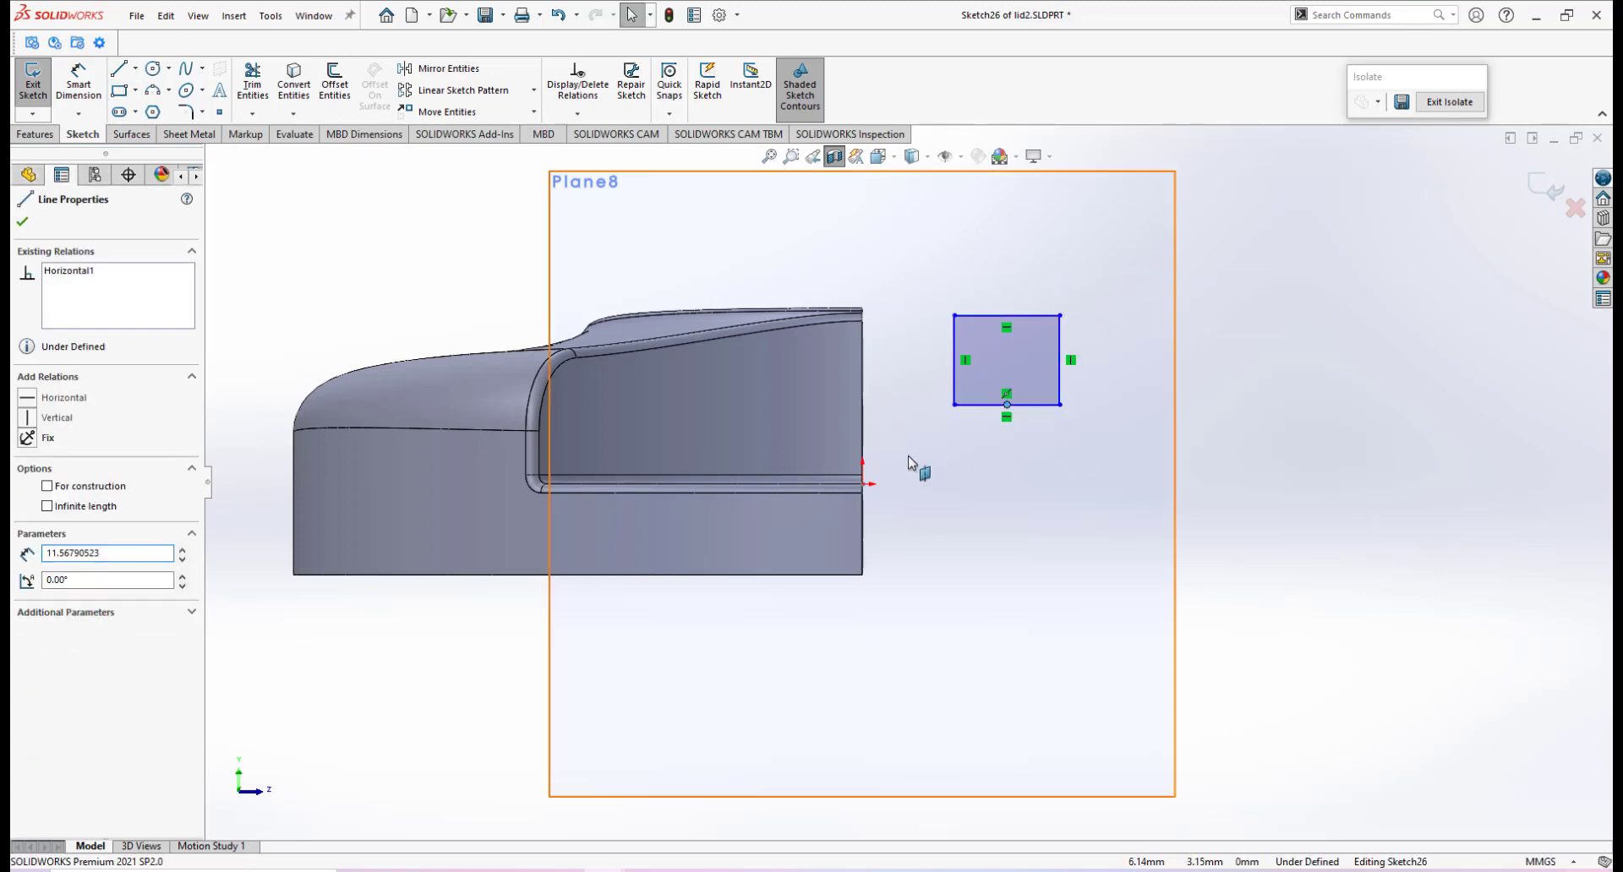
scroll(911, 457, "down", 2)
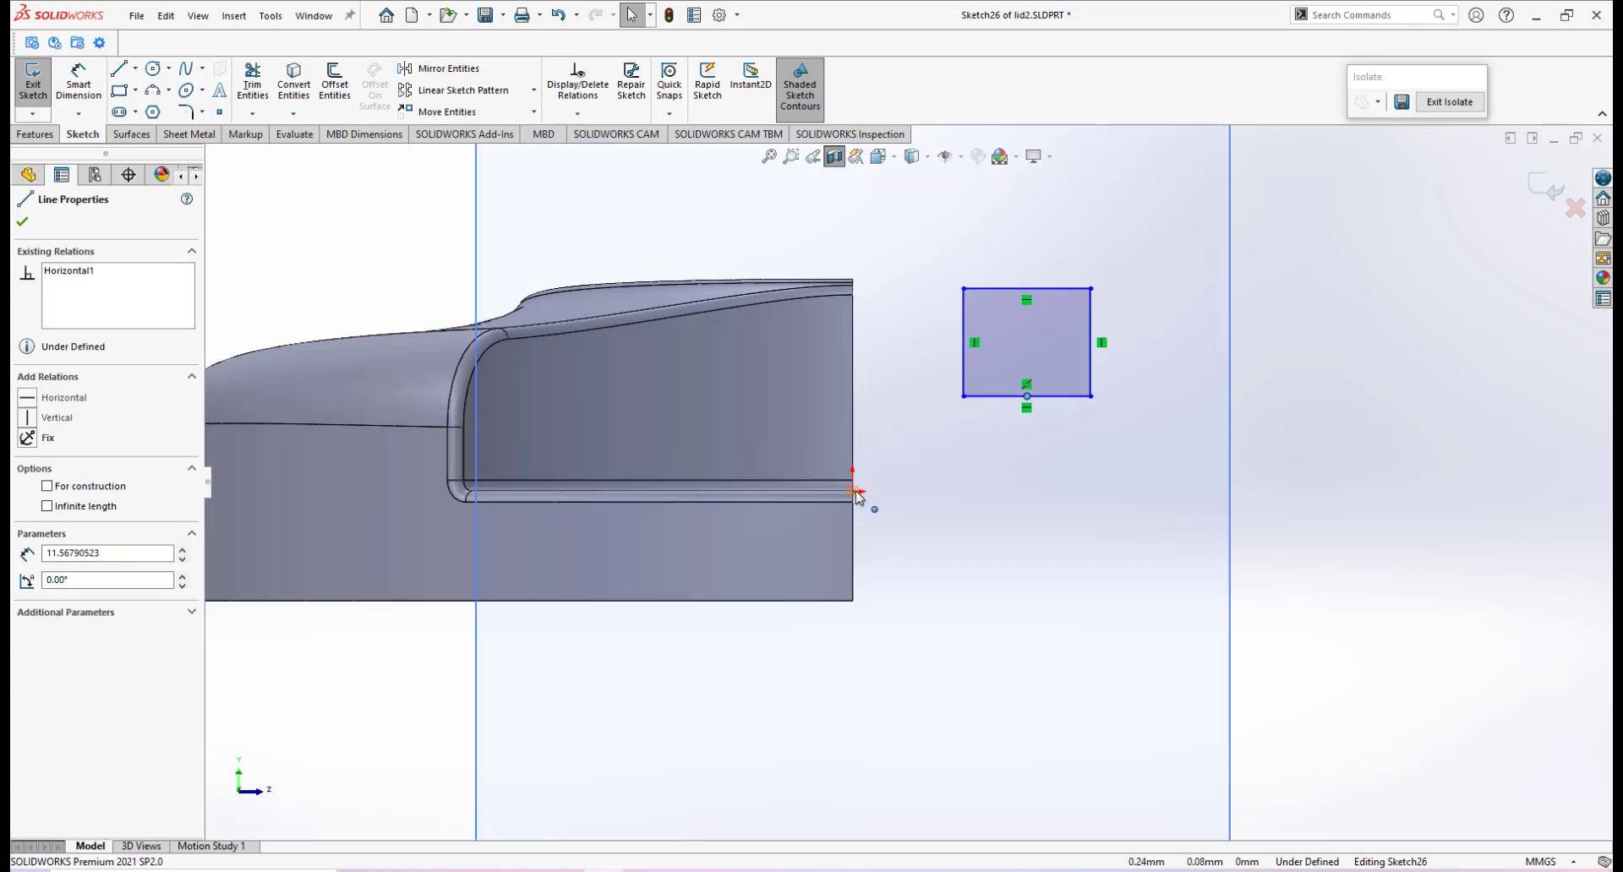
left_click(857, 492, "ctrl")
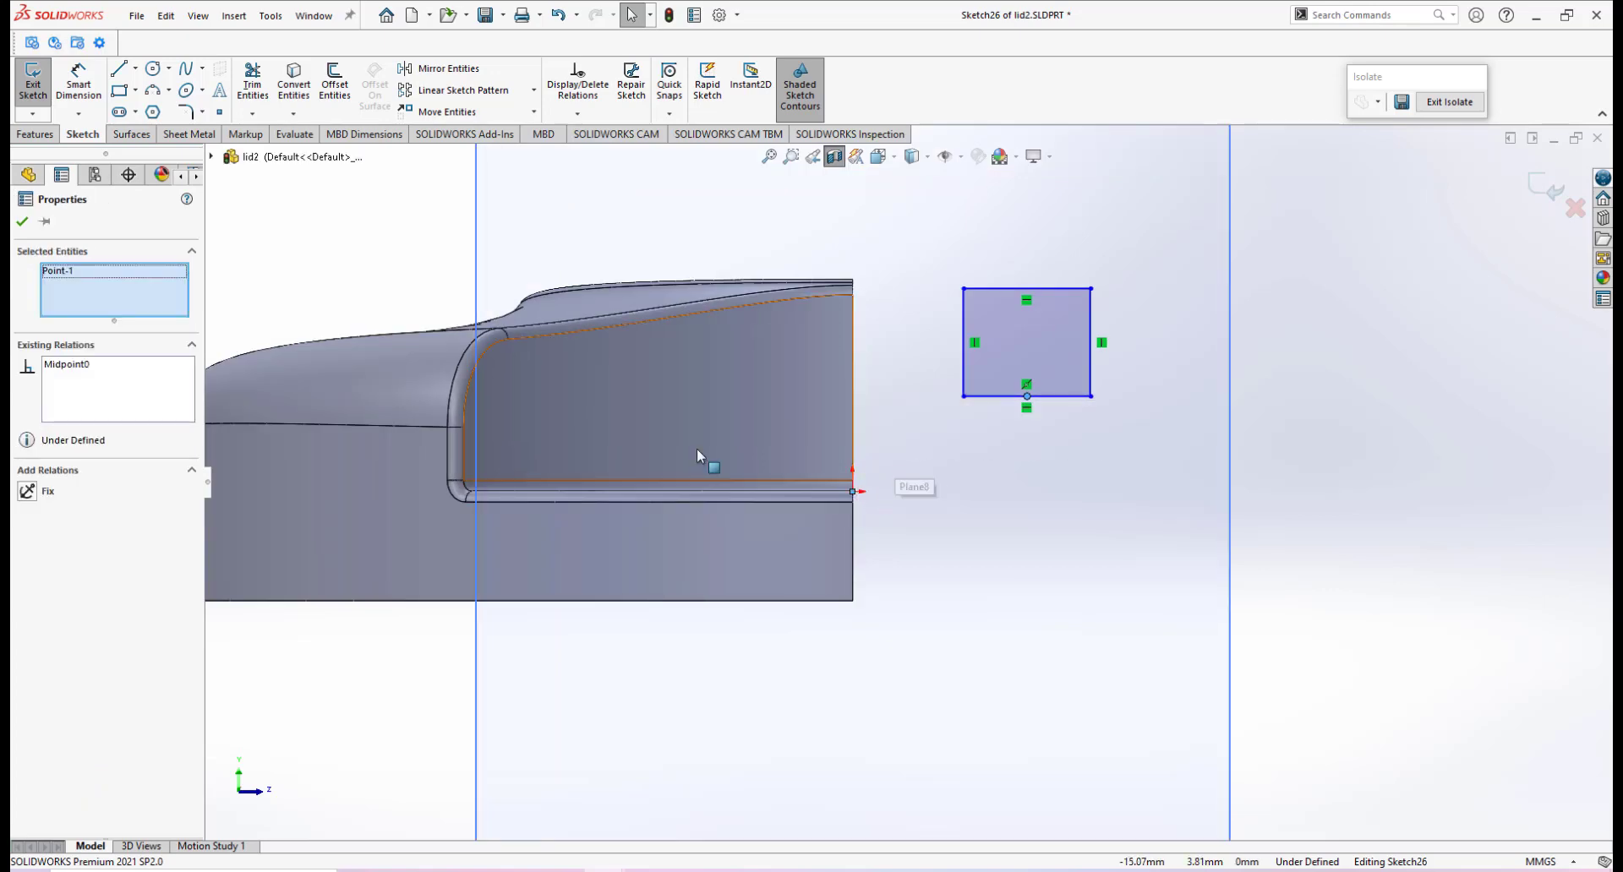
left_click(941, 476)
Make the midpoint of the rectangle's lower edge coincident with the recess centerline's outer endpoint.
mouse_move(947, 480)
middle_mouse_down()
mouse_move(938, 496)
mouse_move(978, 476)
middle_mouse_up()
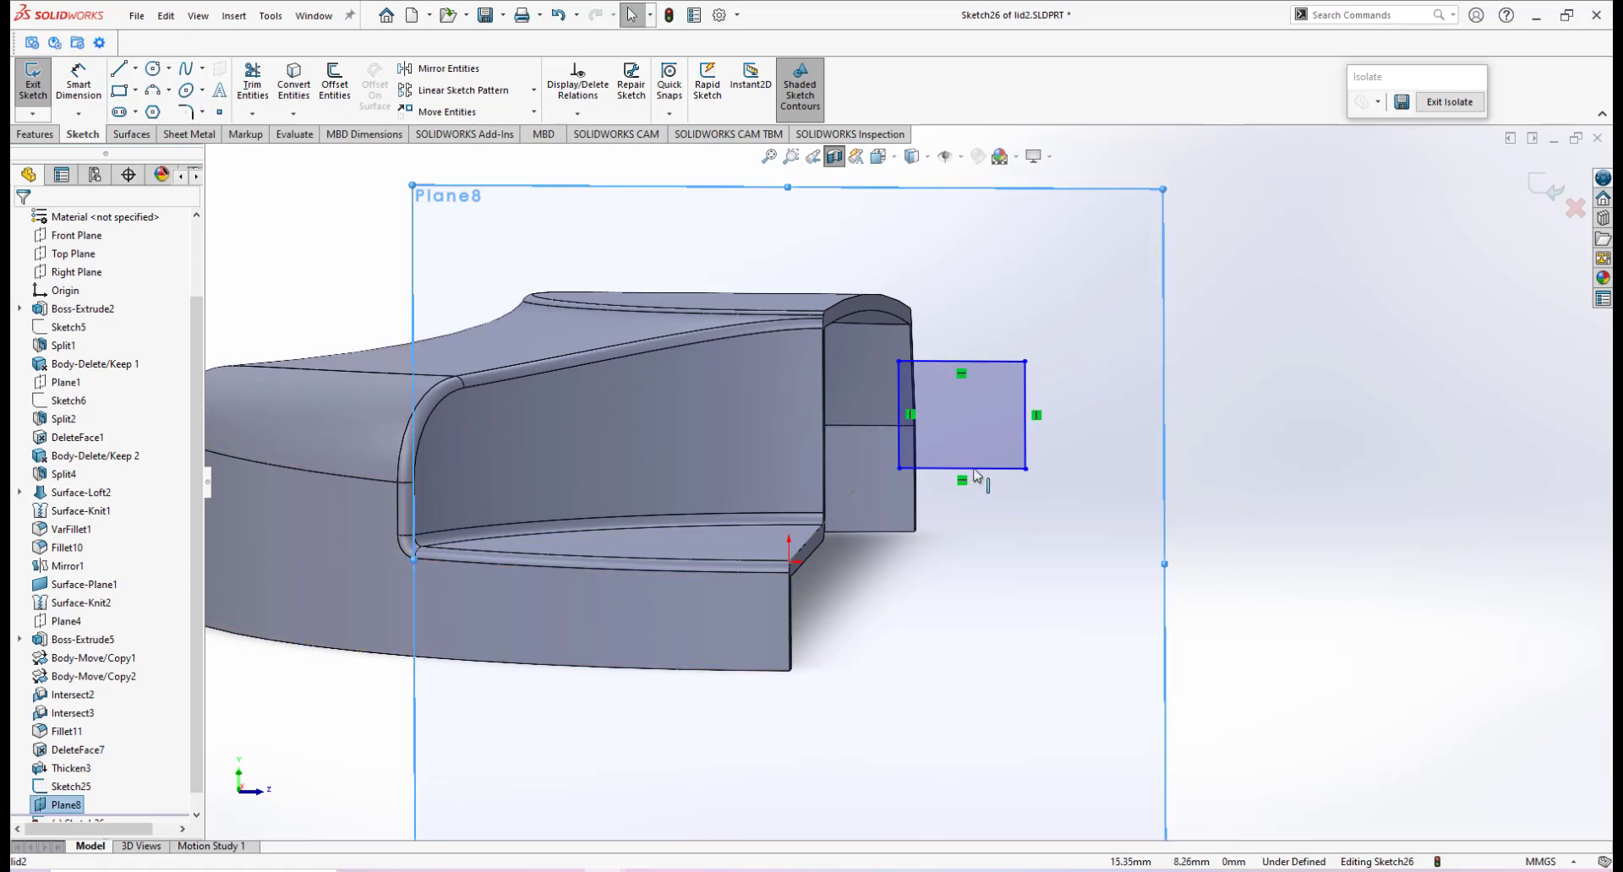
right_click(994, 473)
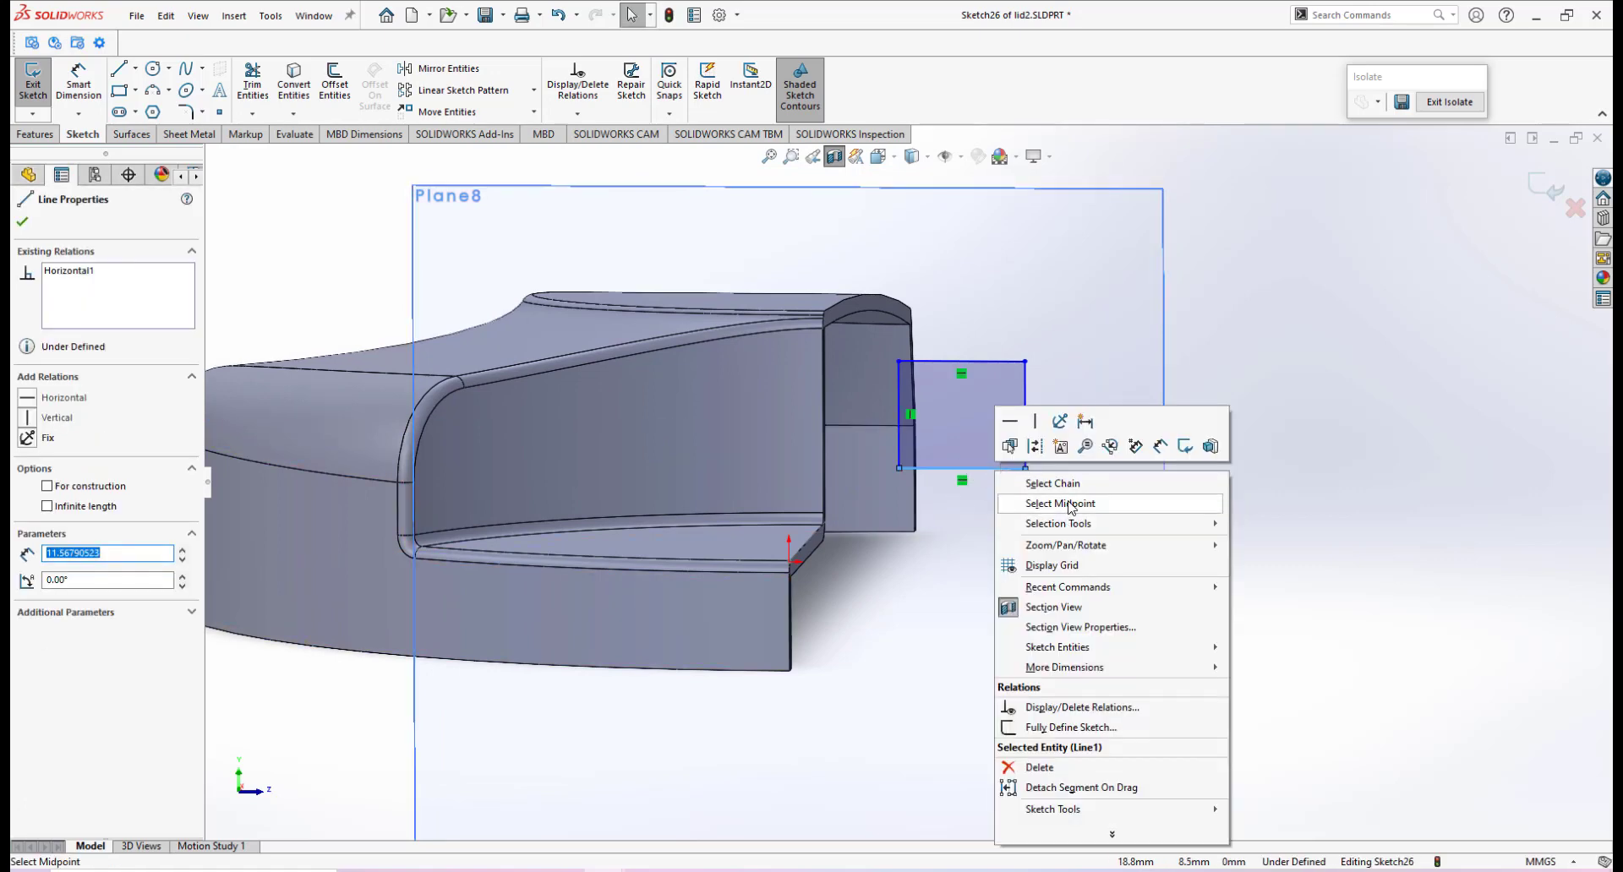
left_click(1075, 503)
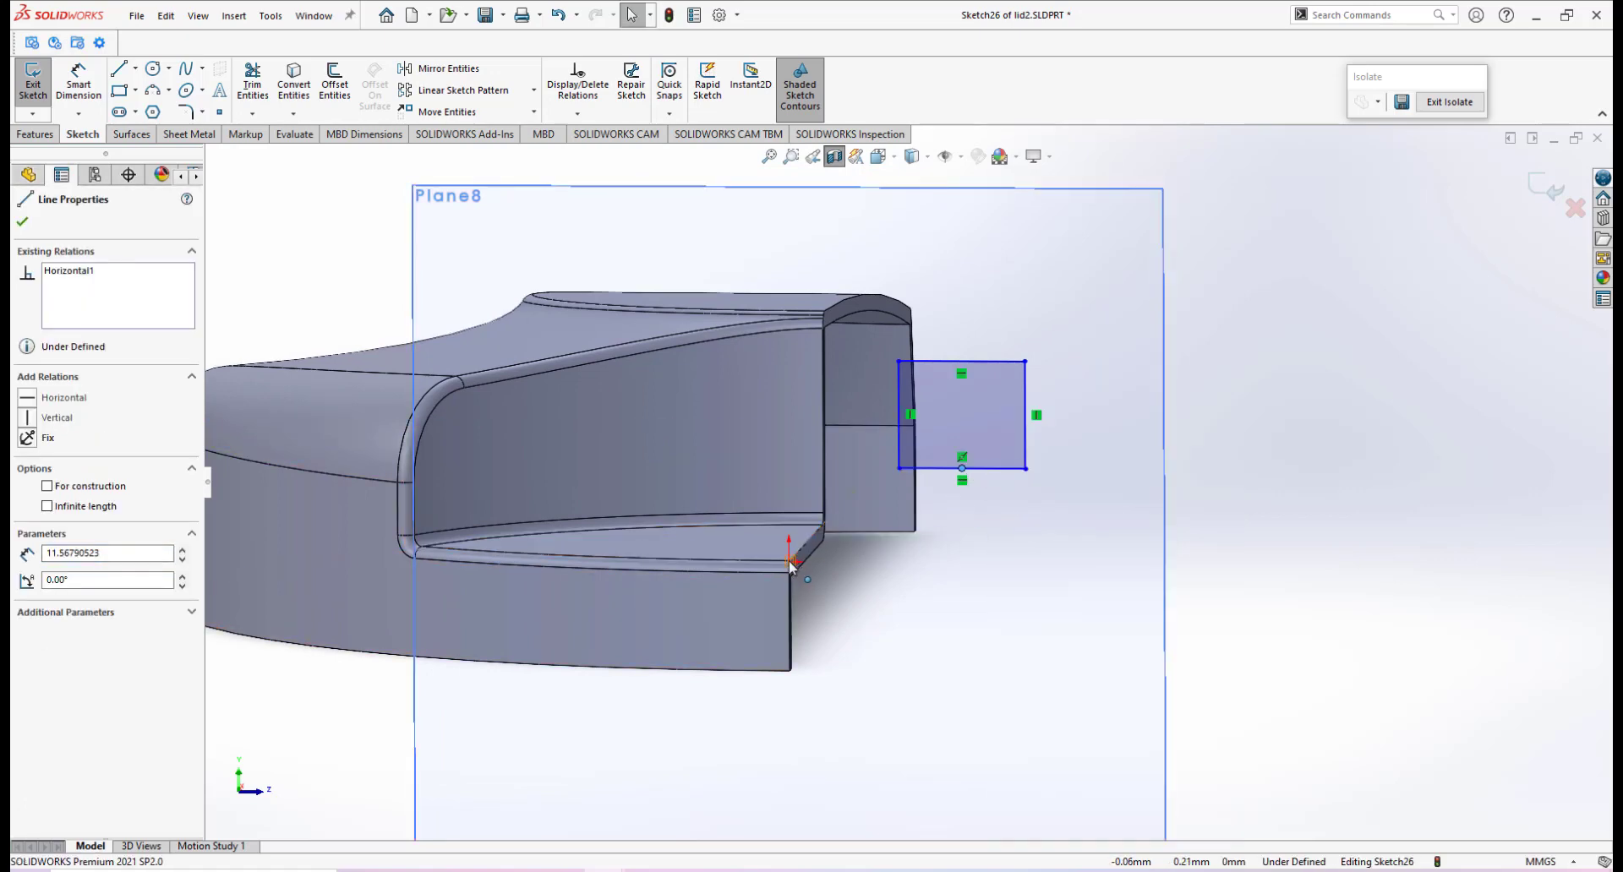
scroll(795, 576, "down", 5)
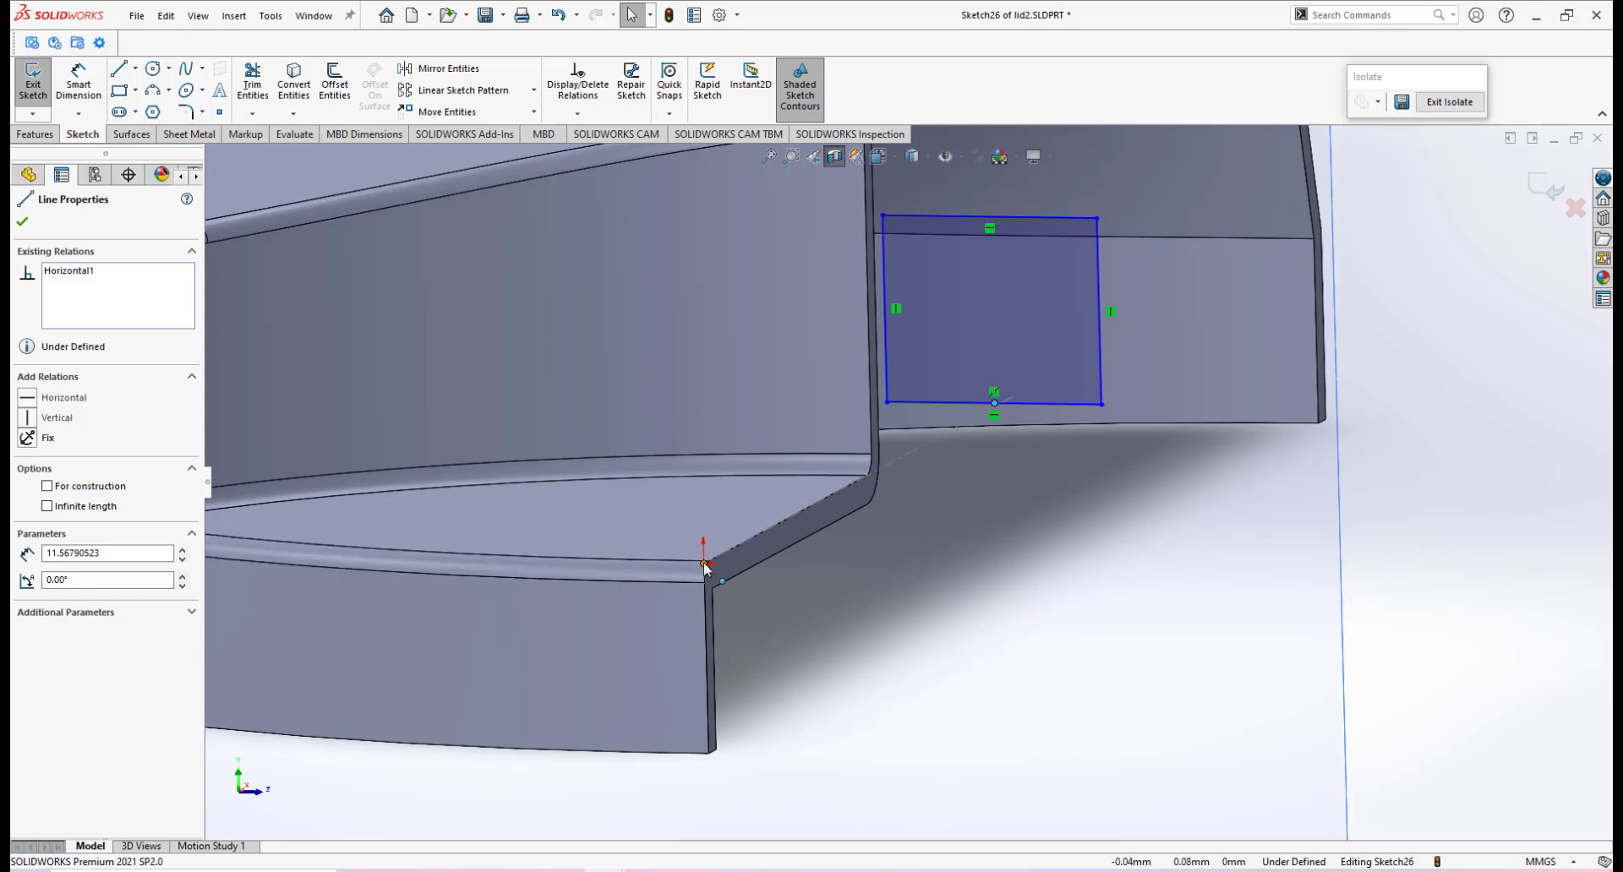
left_click(704, 564, "ctrl")
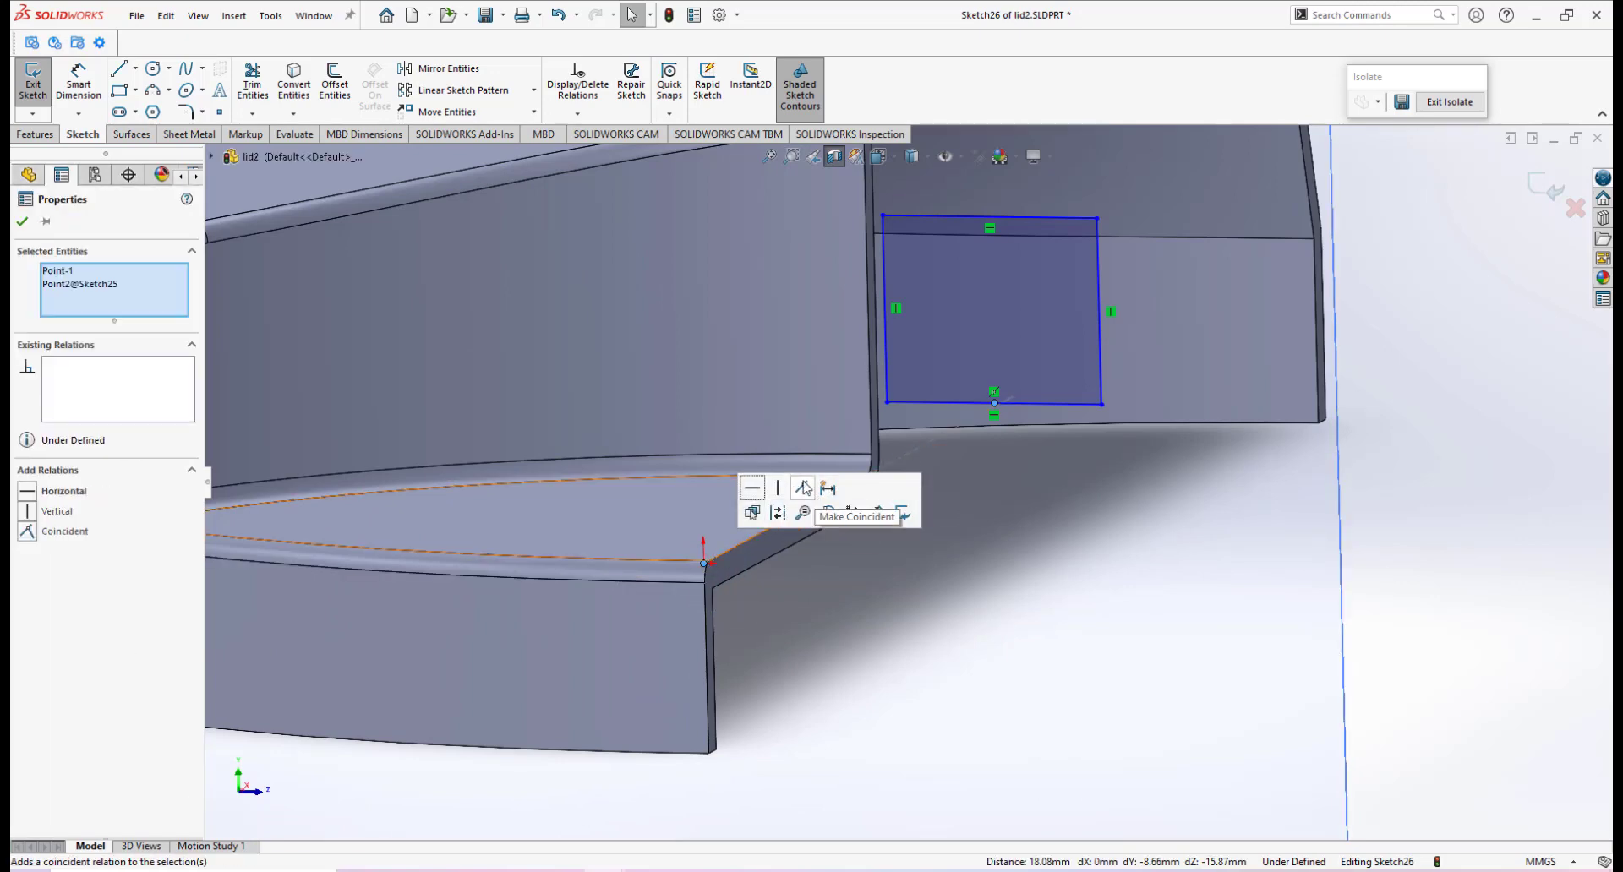
left_click(803, 487)
key("f")
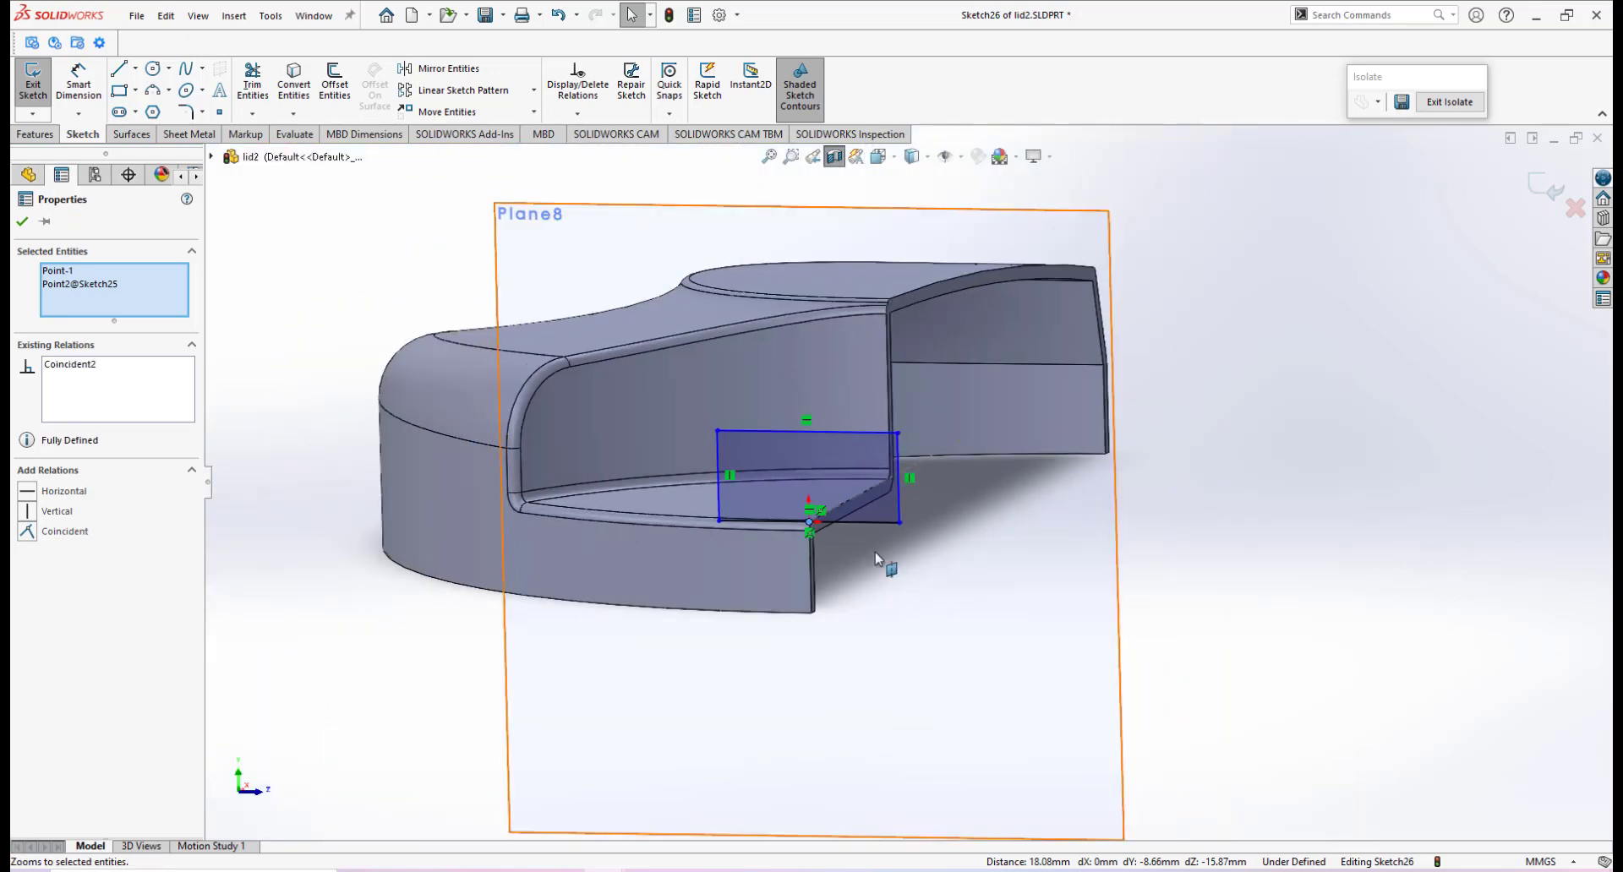
mouse_move(875, 559)
middle_mouse_down()
mouse_move(902, 527)
mouse_move(829, 505)
mouse_move(879, 498)
middle_mouse_up()
scroll(879, 498, "down", 2)
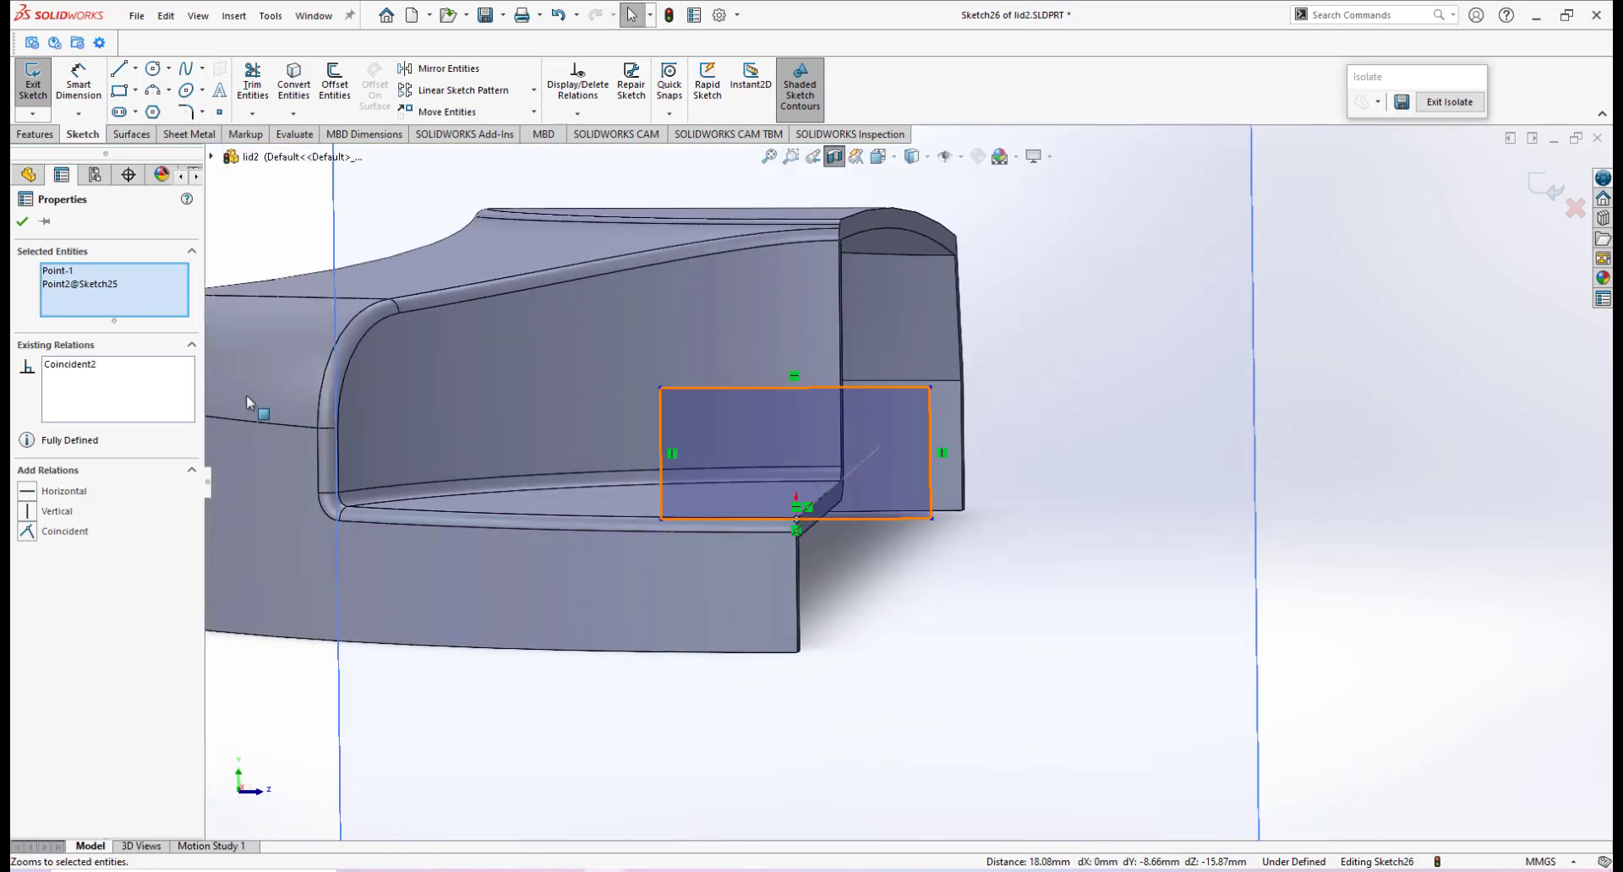
key("Escape")
Dimension the rectangle to 12 mm high and 12 mm wide.
scroll(757, 470, "down", 2)
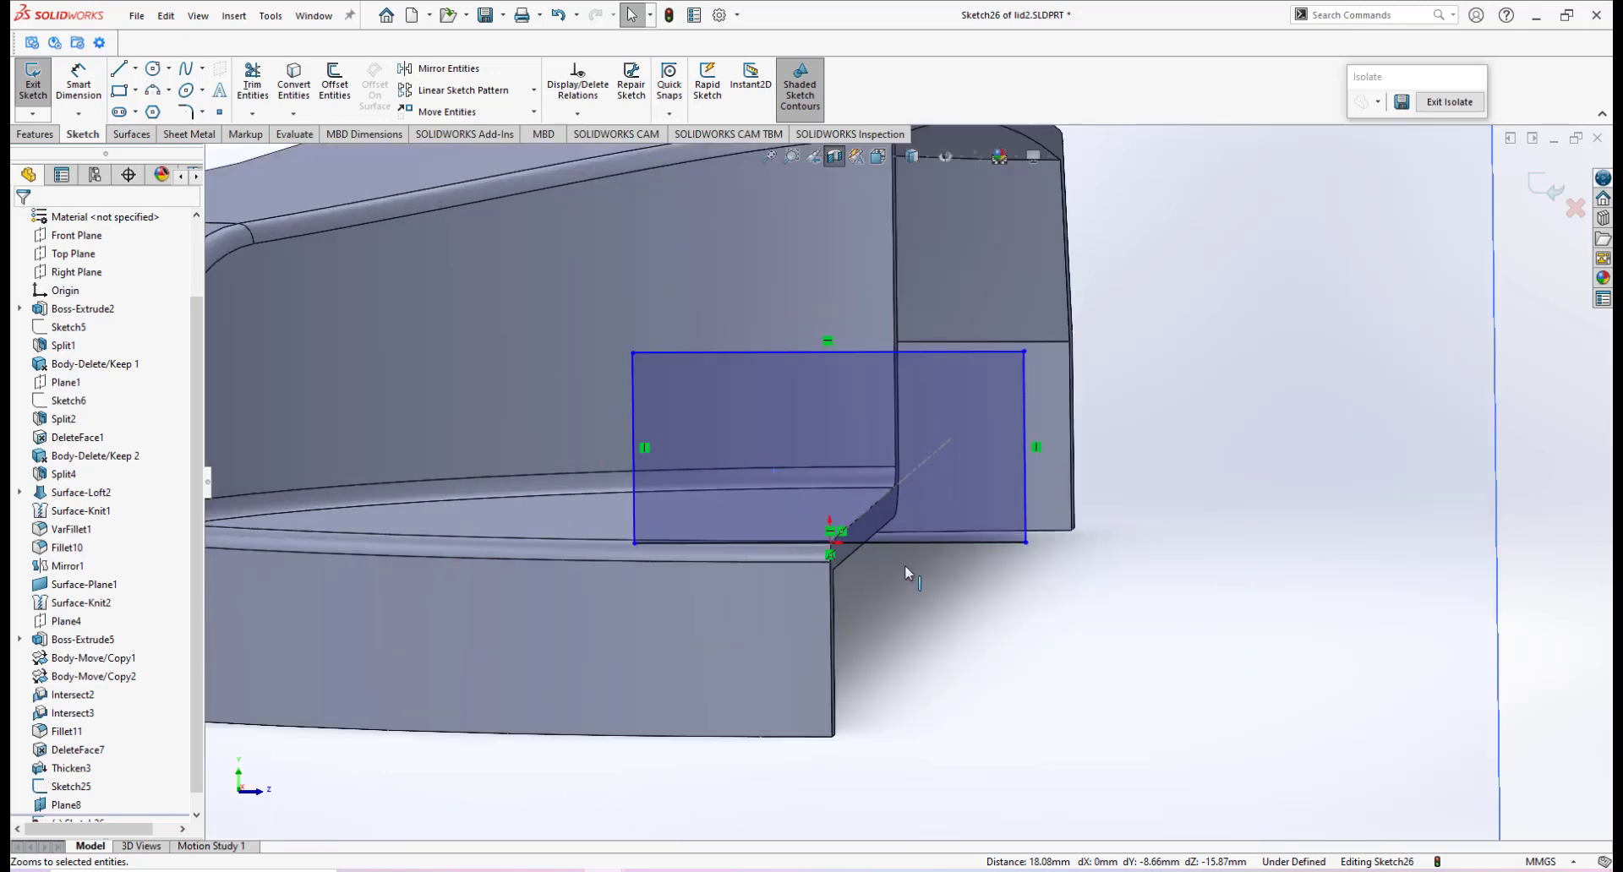
scroll(904, 564, "up", 2)
left_click(78, 82)
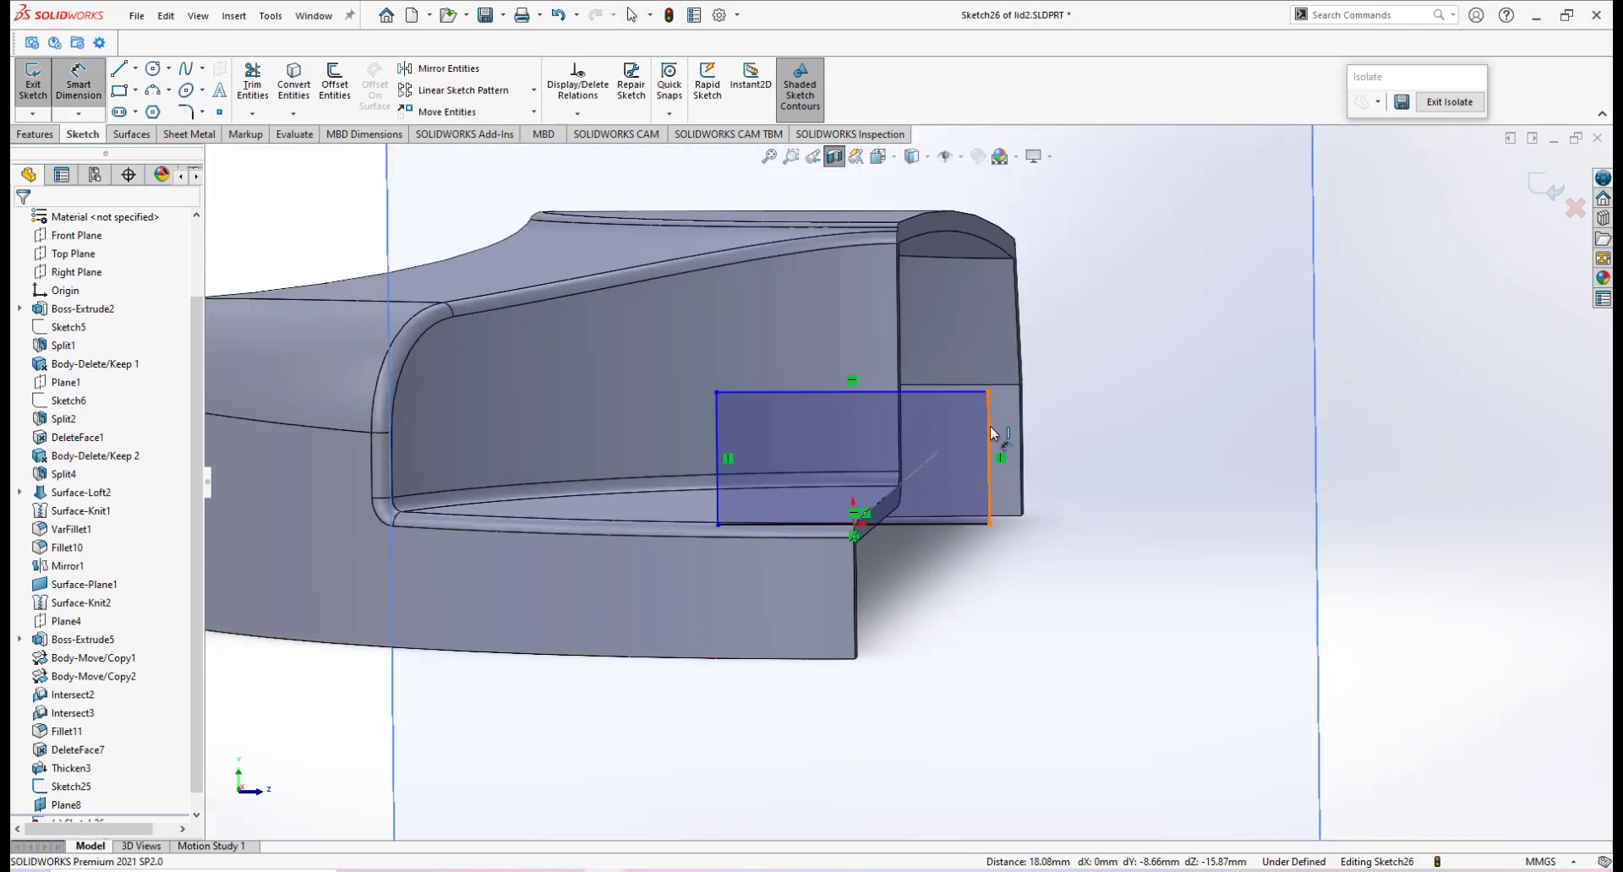
left_click(991, 426)
left_click(1085, 452)
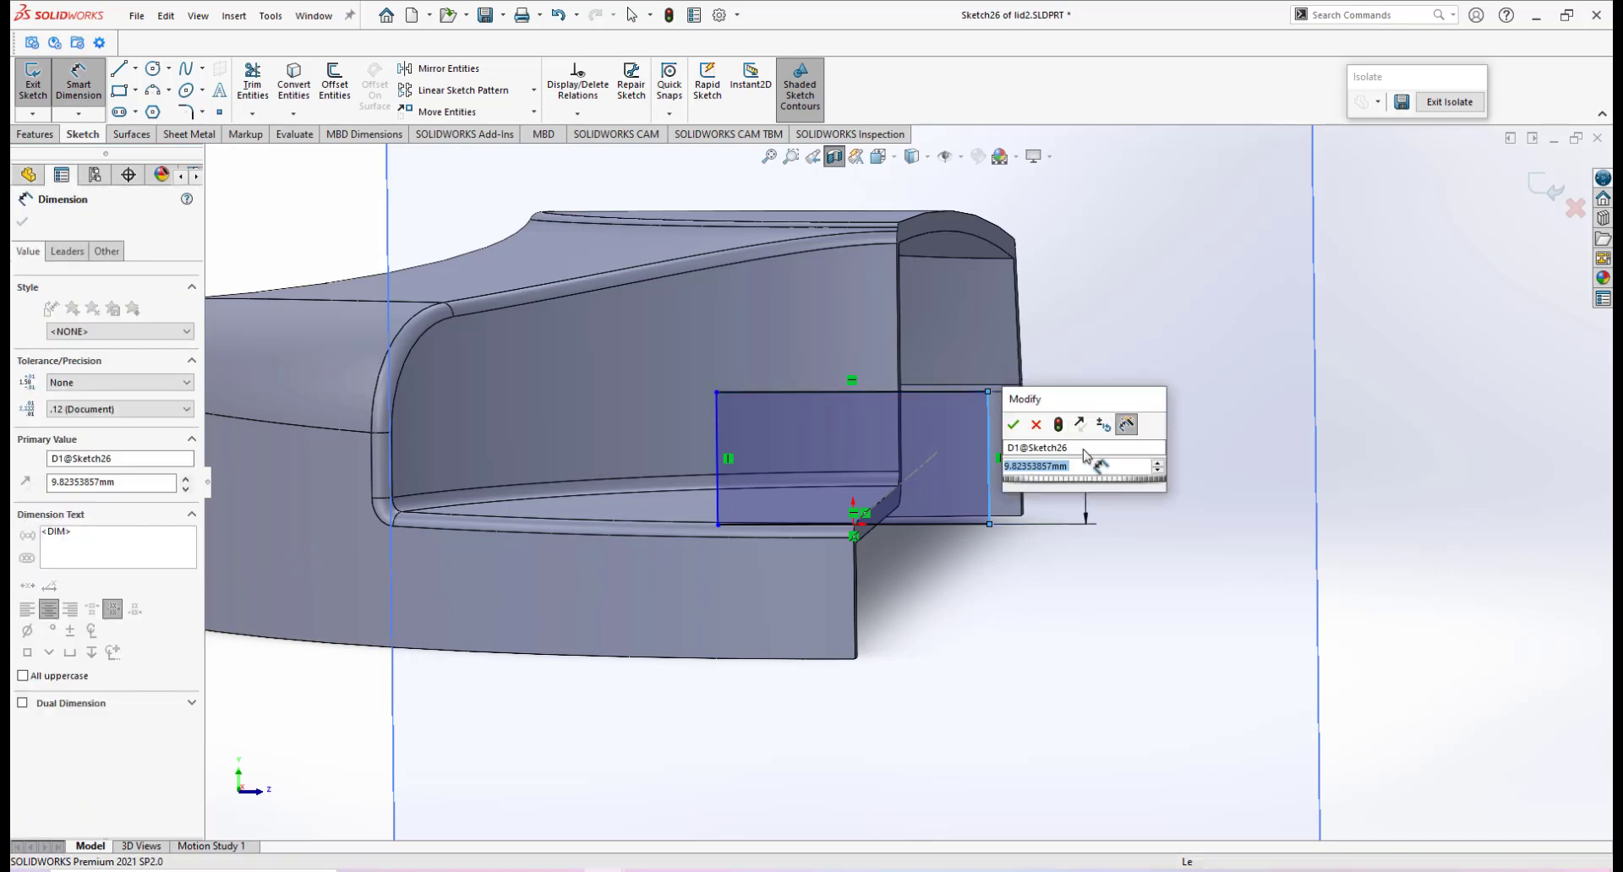
key("Return")
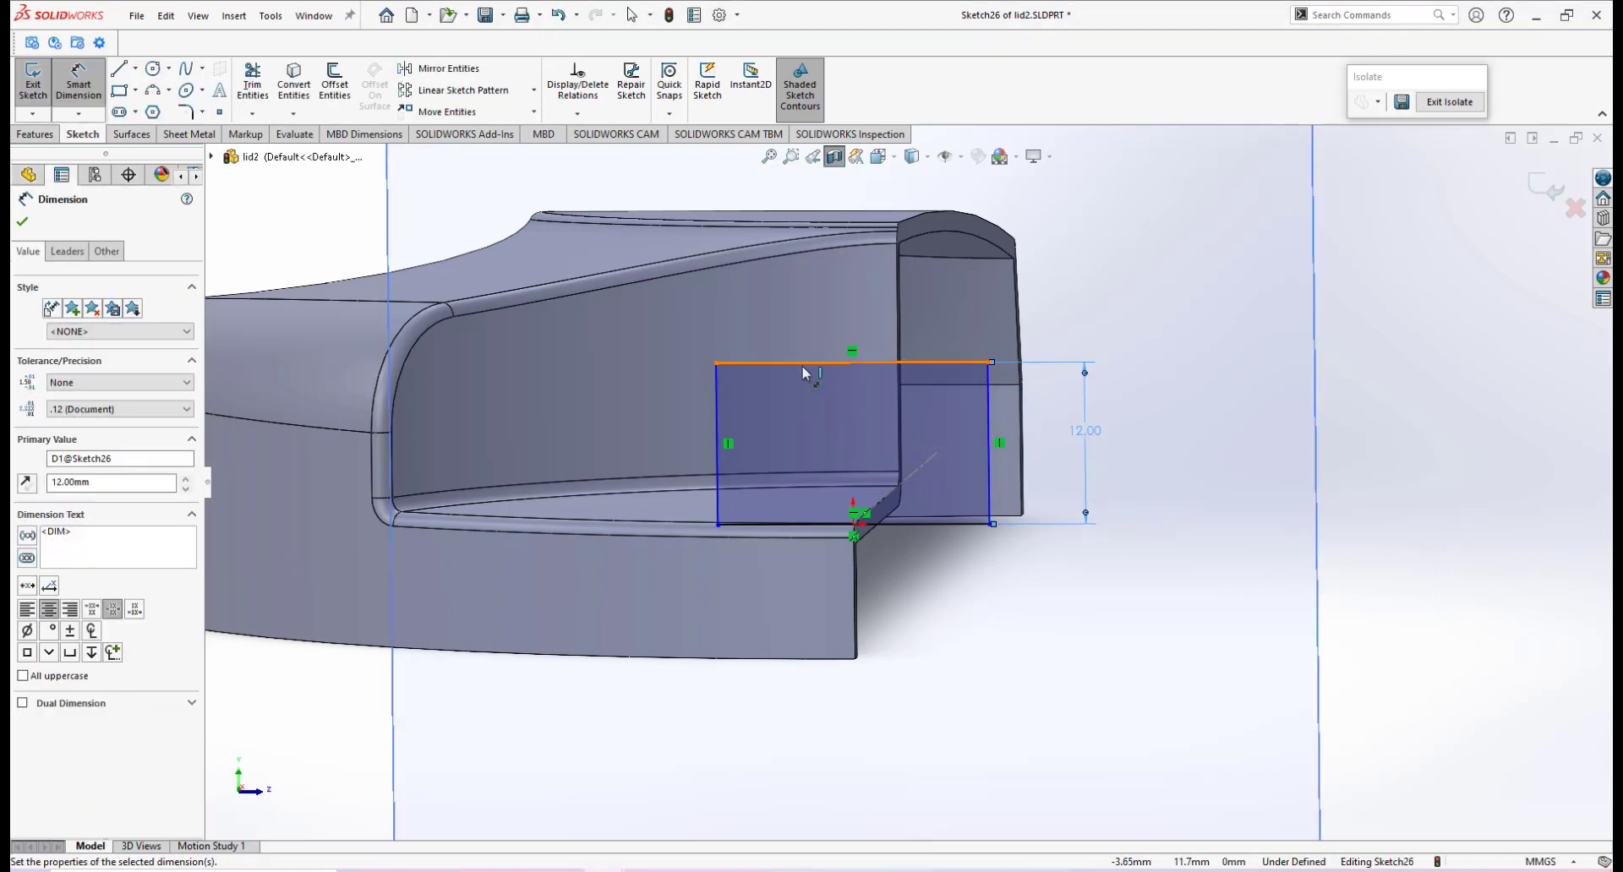
left_click(805, 363)
left_click(815, 292)
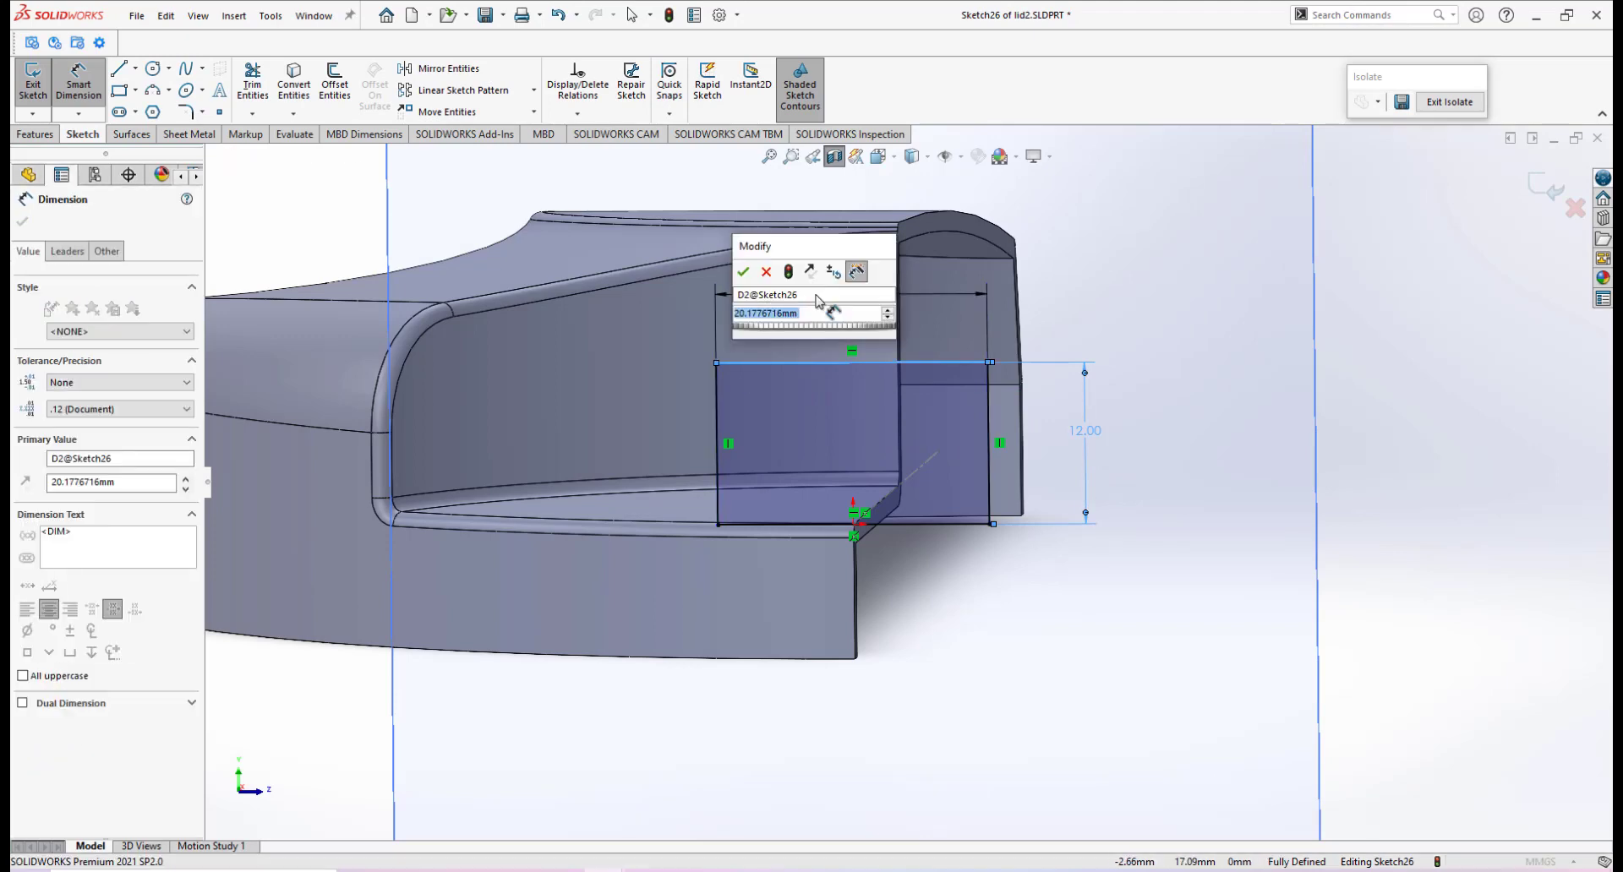
key("Return")
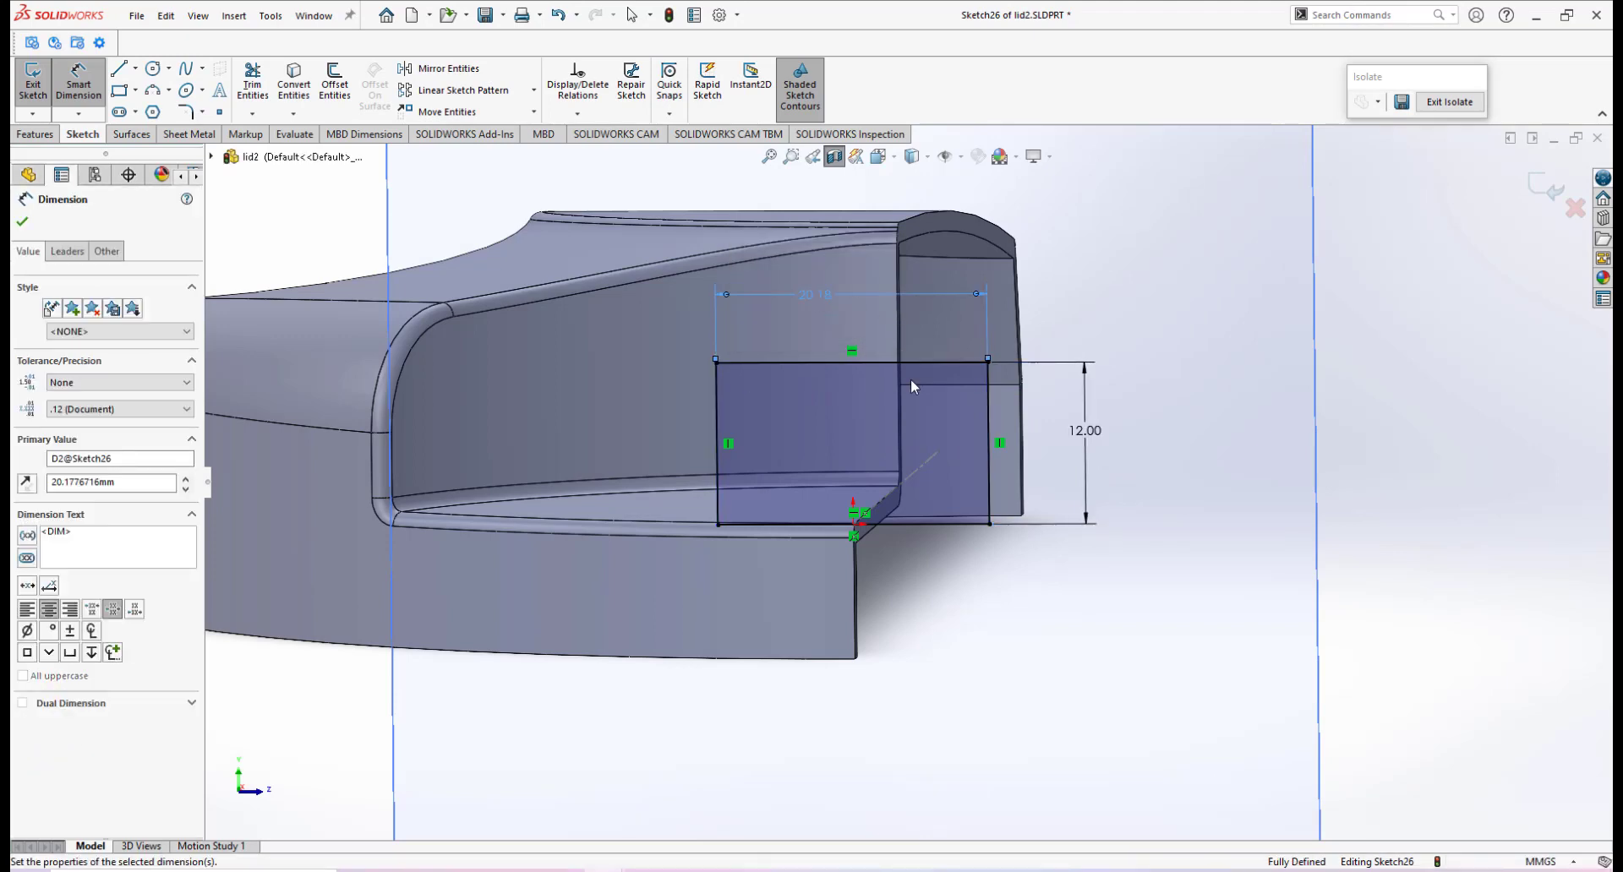
Start a blind extruded cut from the 12 mm square profile, directed toward the recess wall, with a depth of 42 mm.
scroll(976, 416, "up", 4)
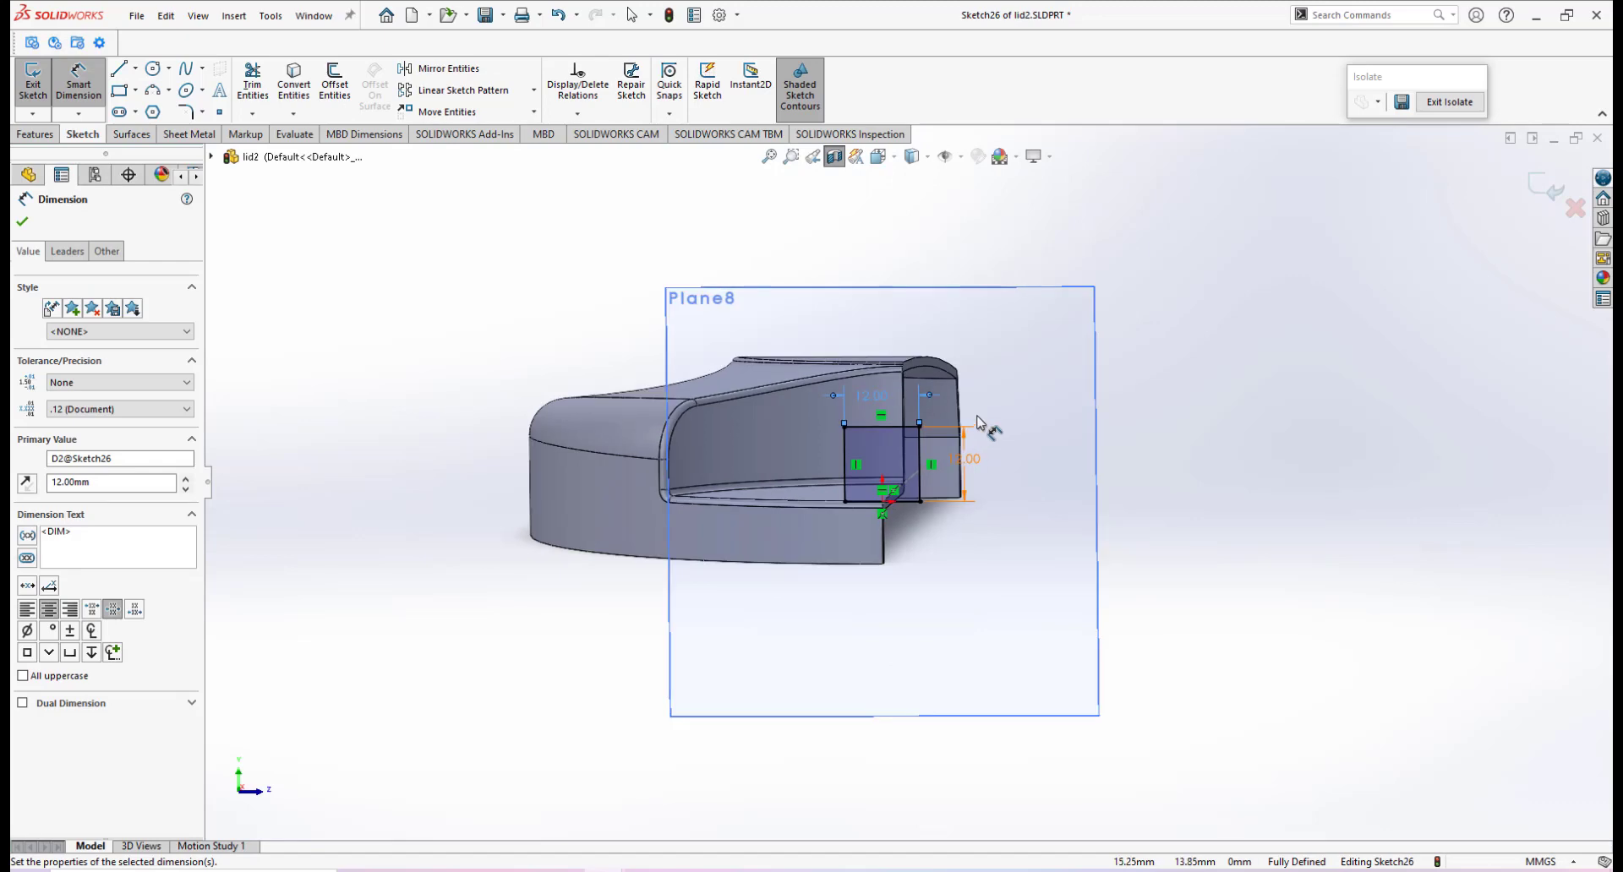
middle_click_drag(977, 420, 1097, 365)
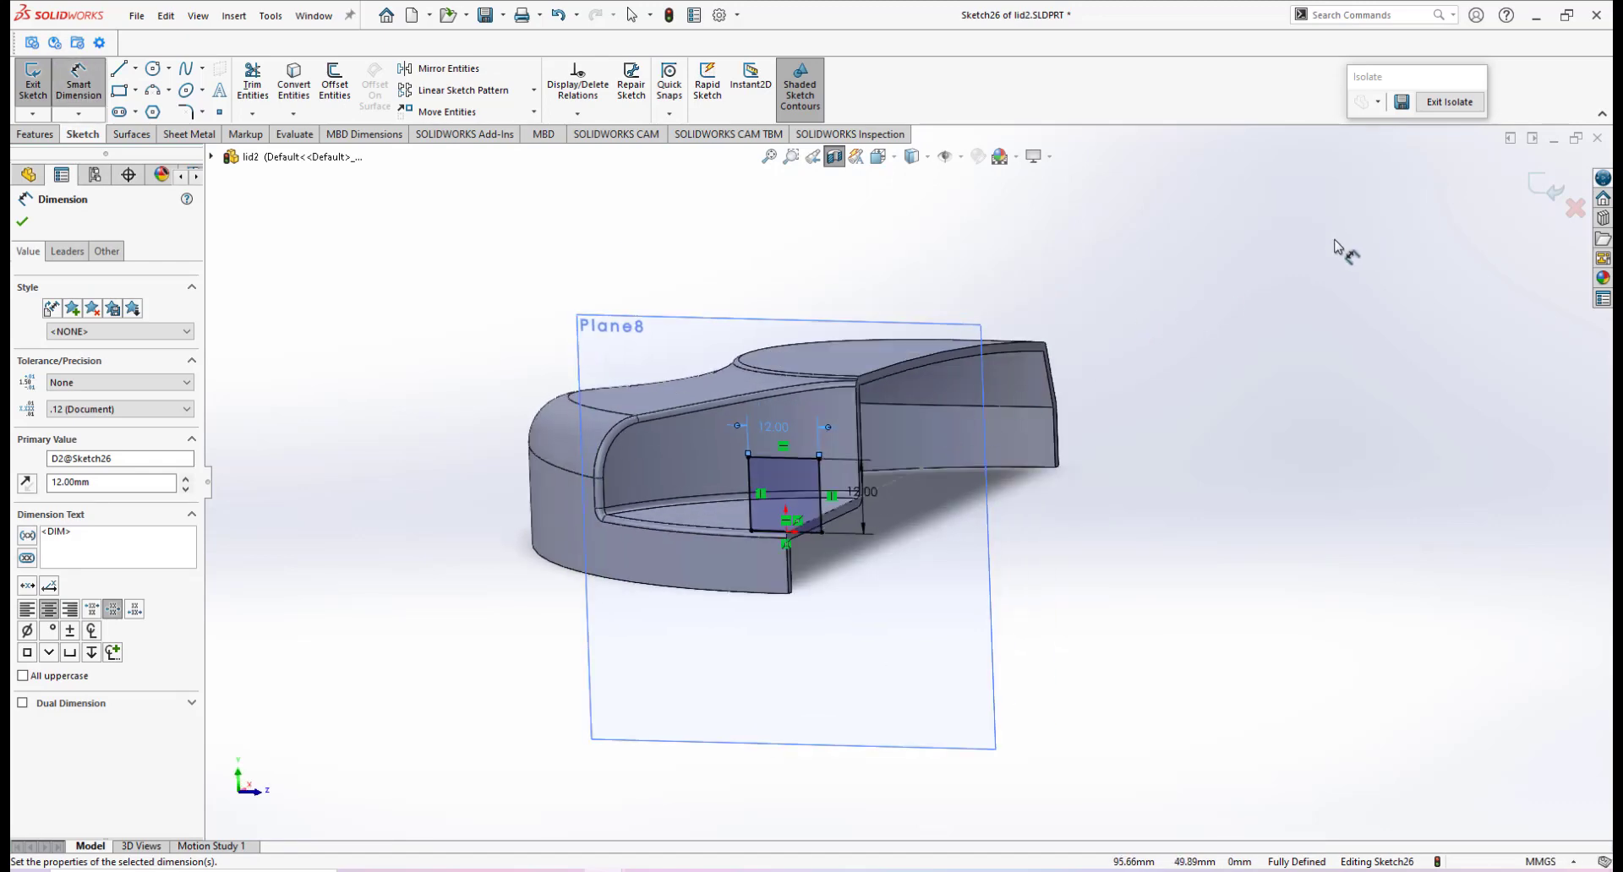
left_click(35, 136)
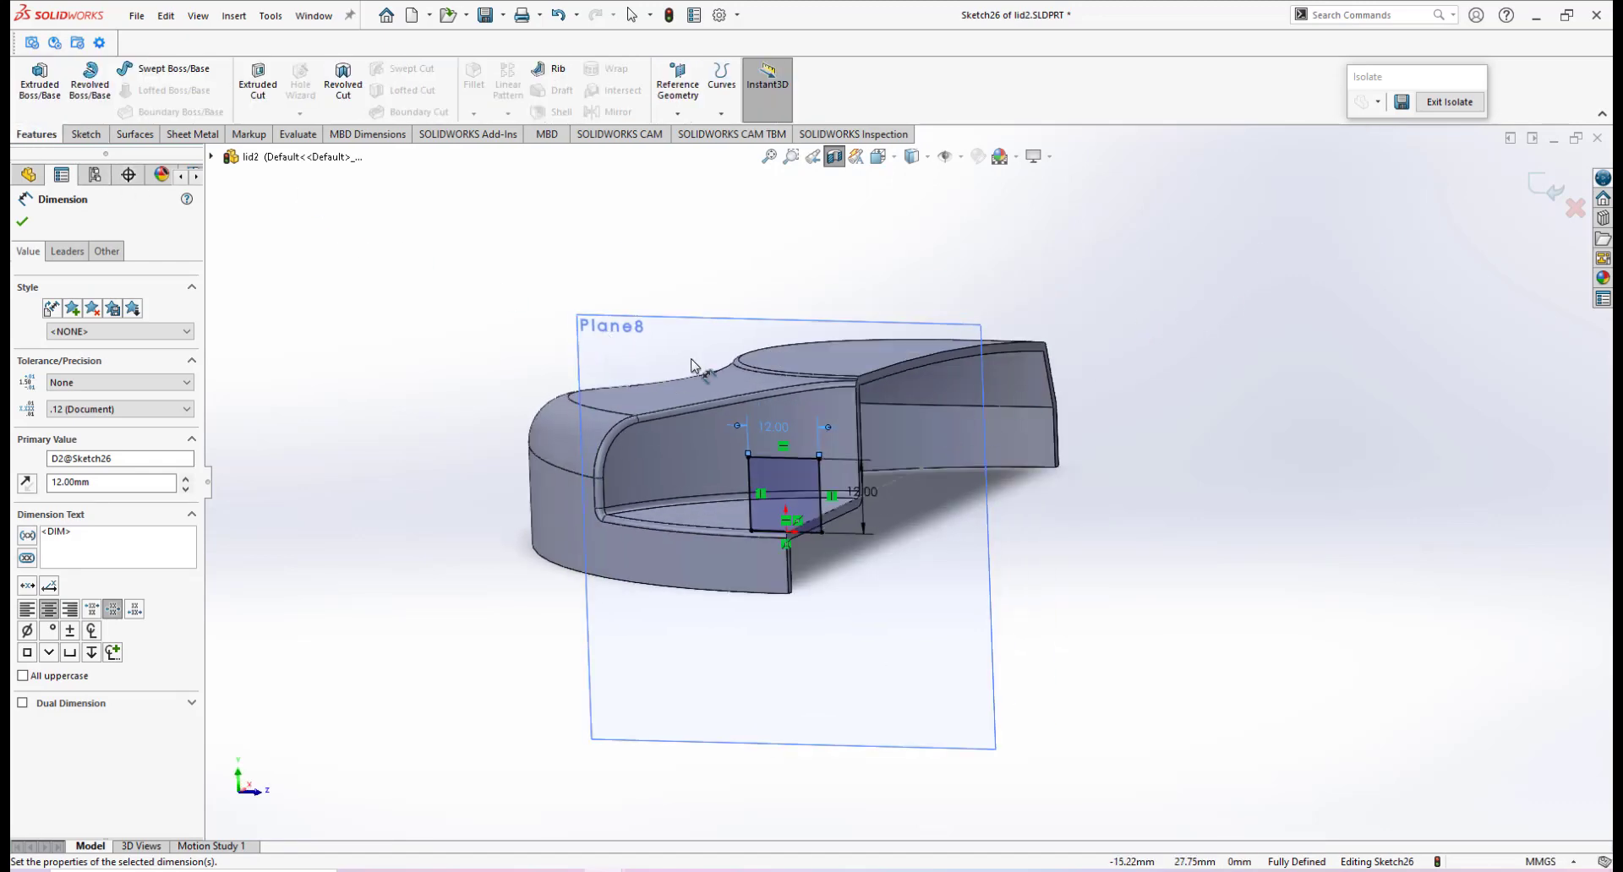
middle_click_drag(691, 366, 645, 363)
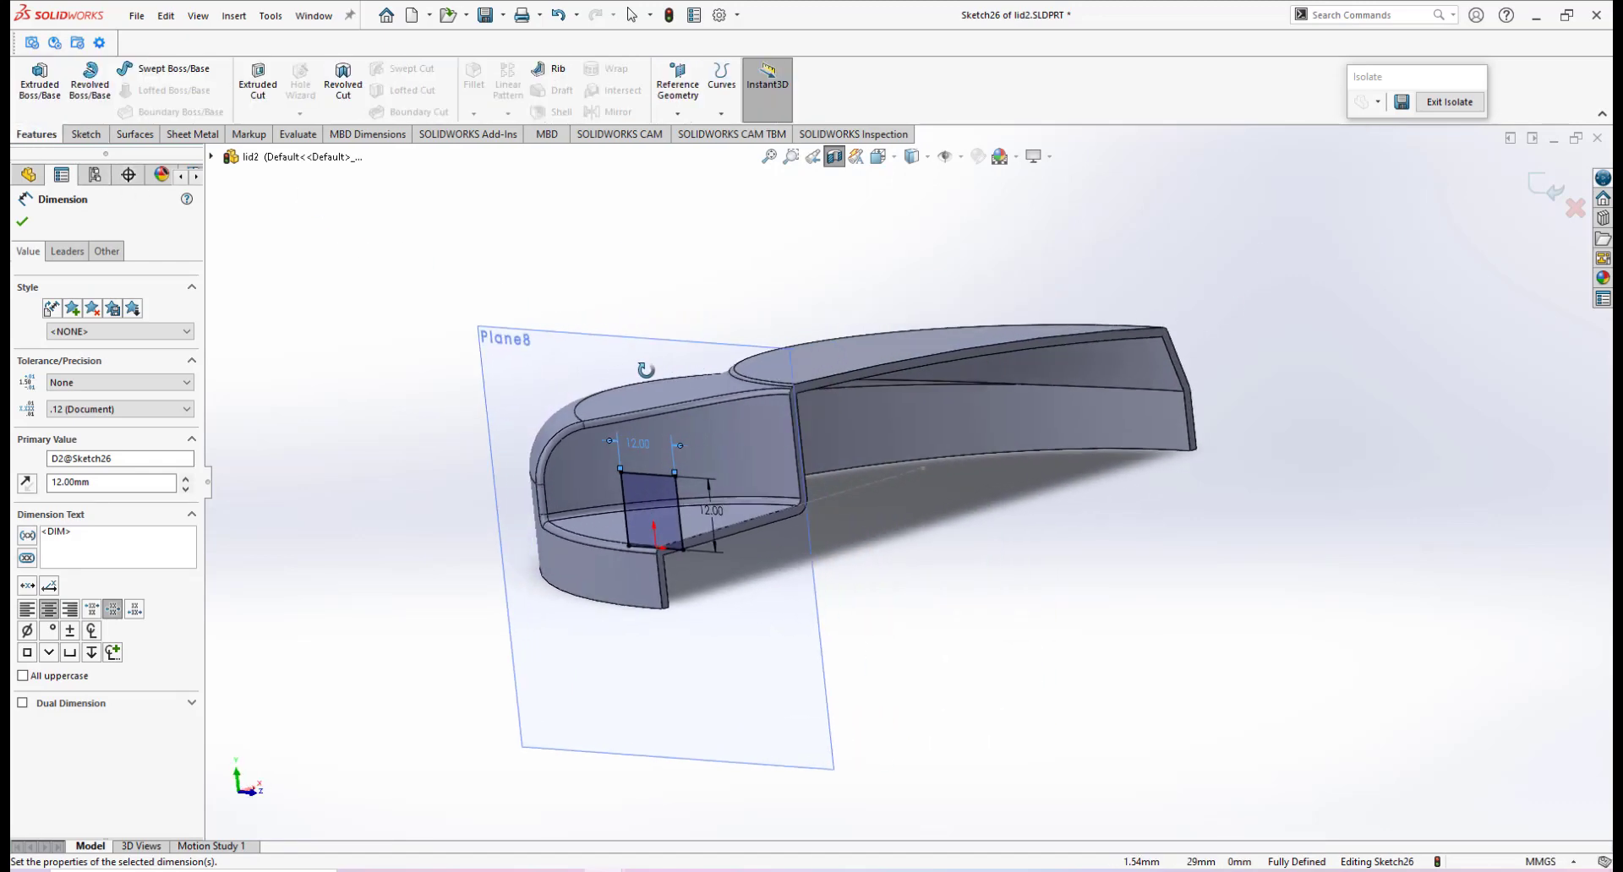
left_click(259, 100)
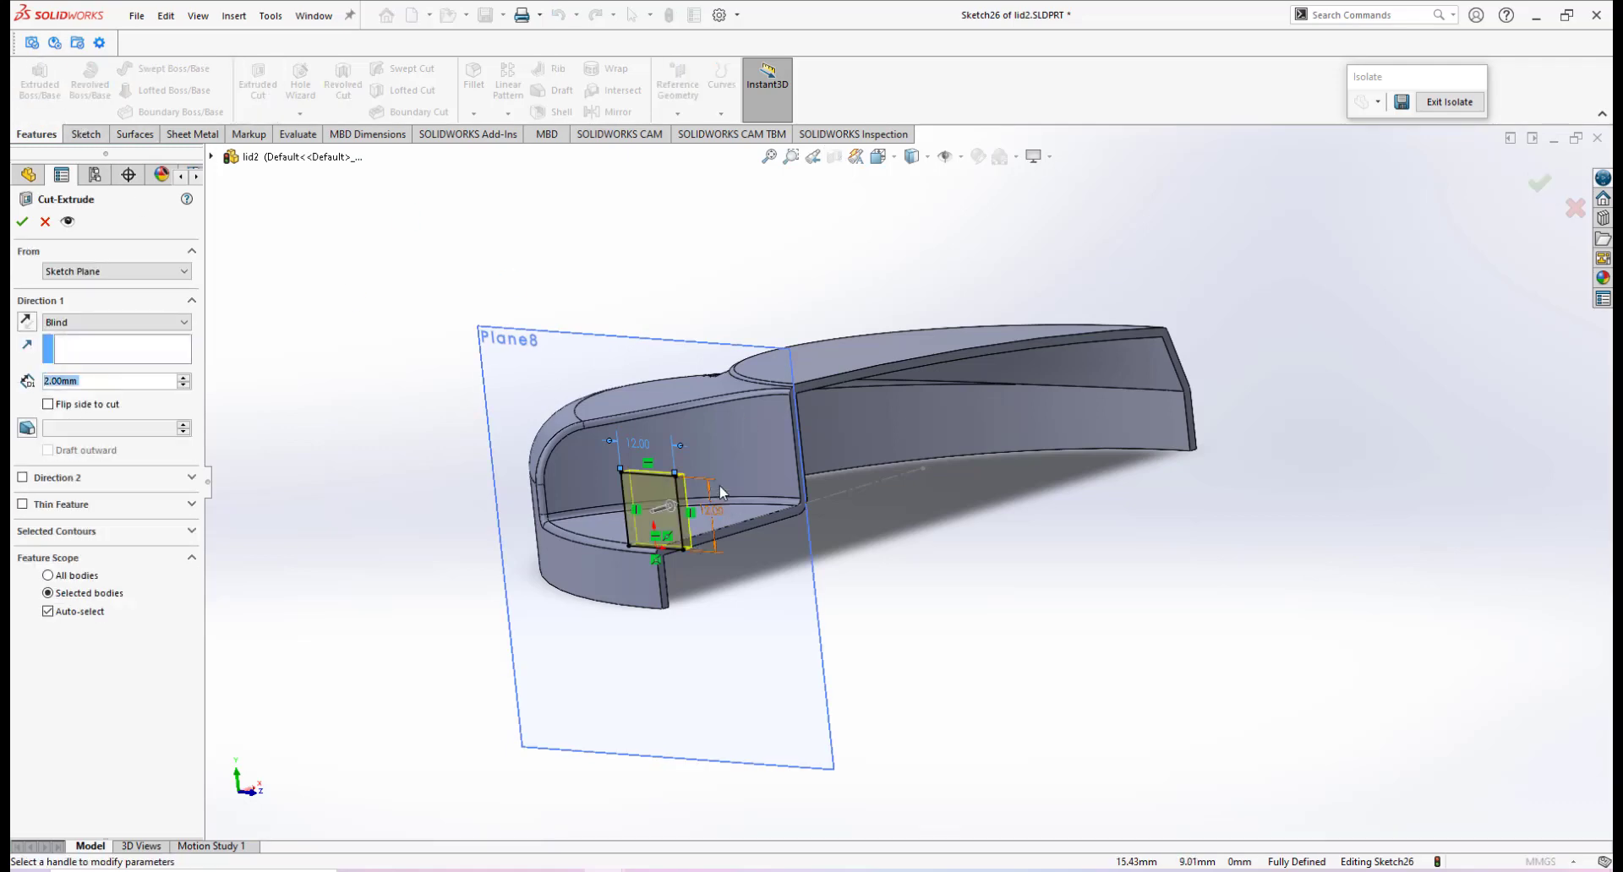
middle_click_drag(718, 485, 646, 497)
left_click(185, 378)
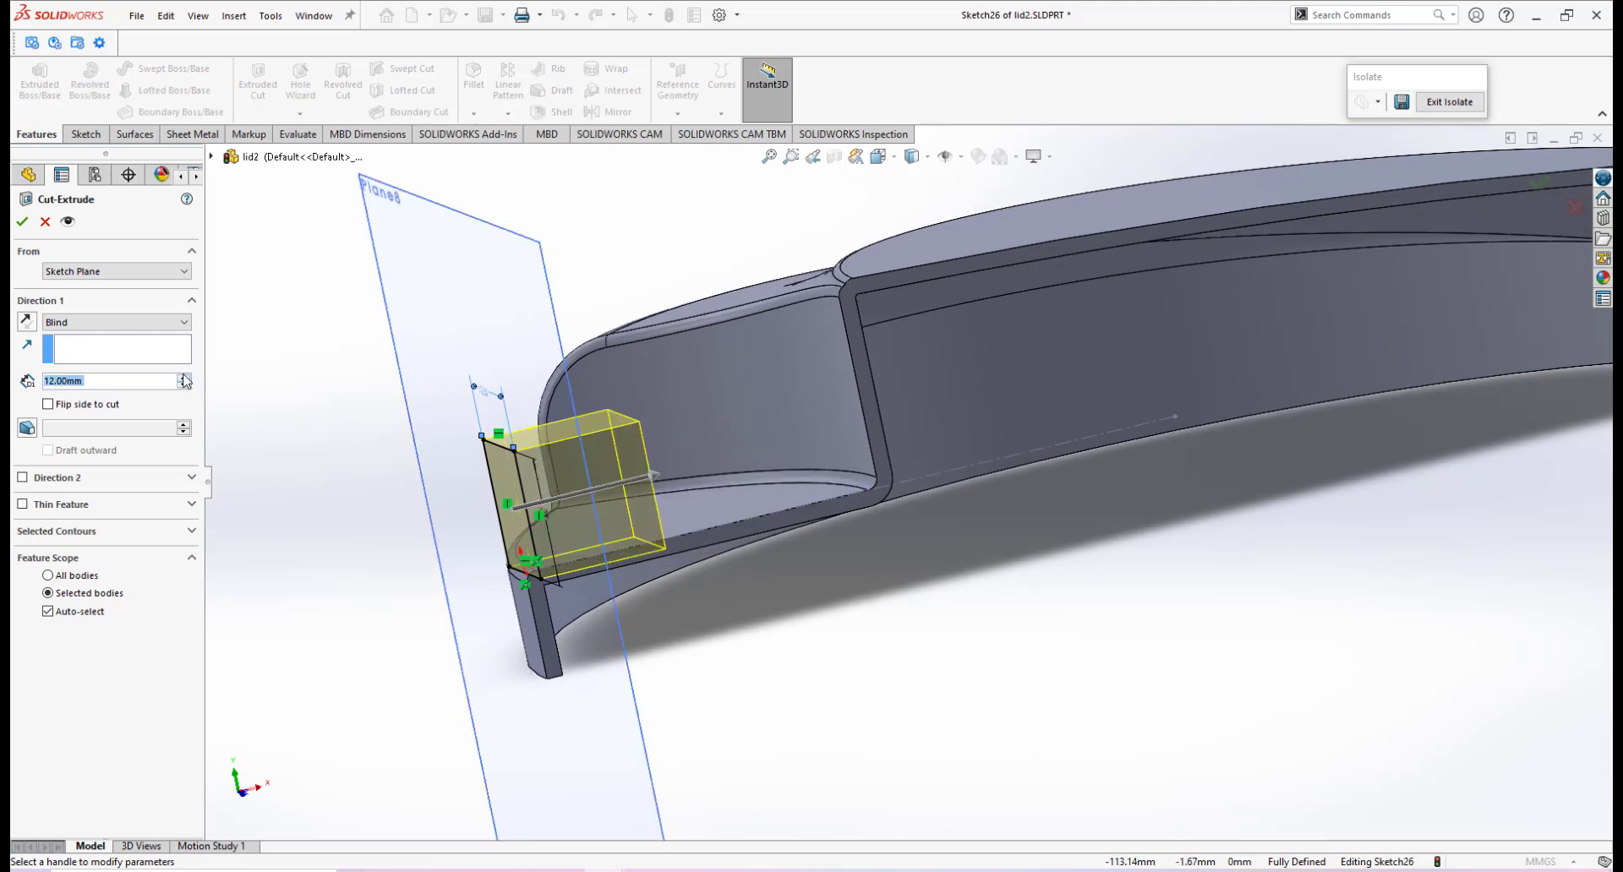
scroll(927, 445, "up", 3)
scroll(927, 445, "down", 8)
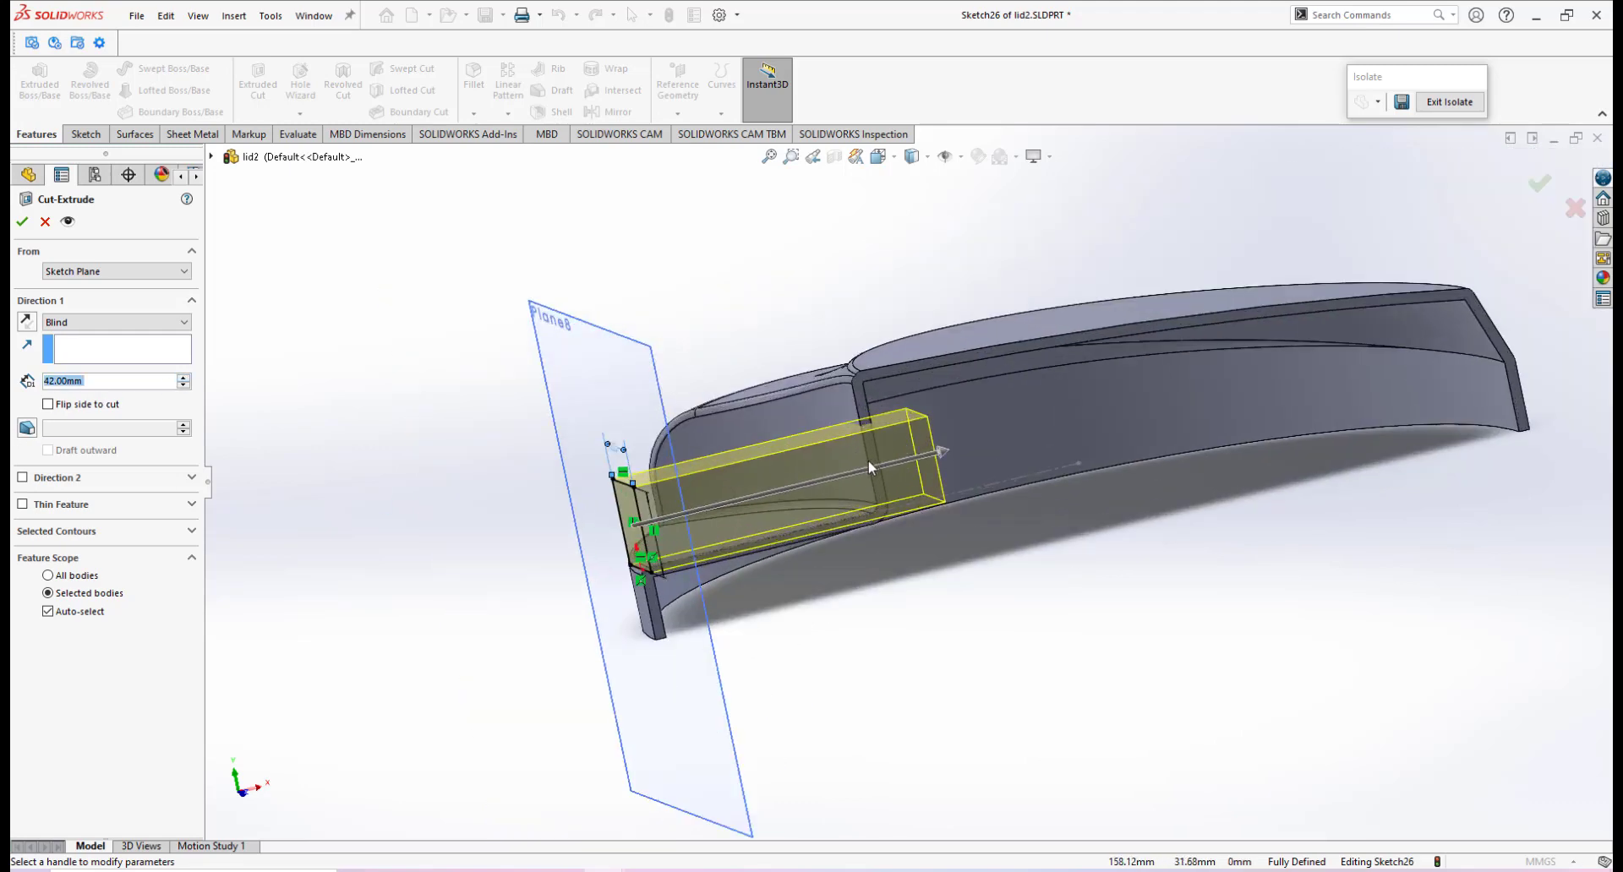
Check the cut preview against the recess wall and set the cut depth to 34 mm.
scroll(859, 440, "down", 2)
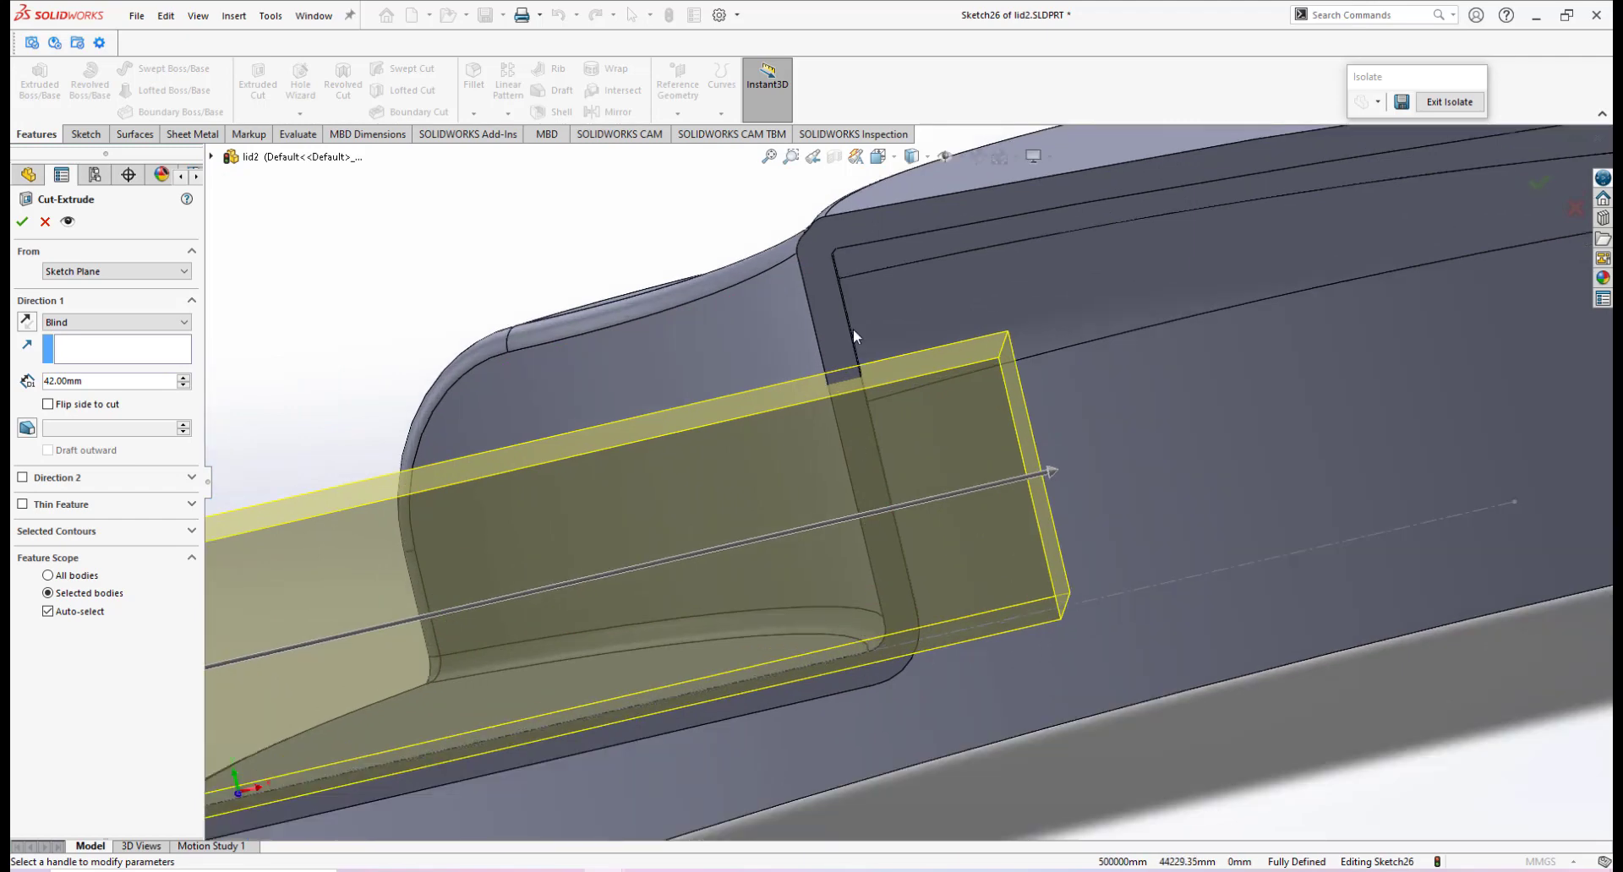
scroll(852, 329, "down", 2)
middle_click_drag(835, 354, 823, 375)
middle_click_drag(866, 431, 889, 464)
middle_click_drag(1003, 479, 972, 460)
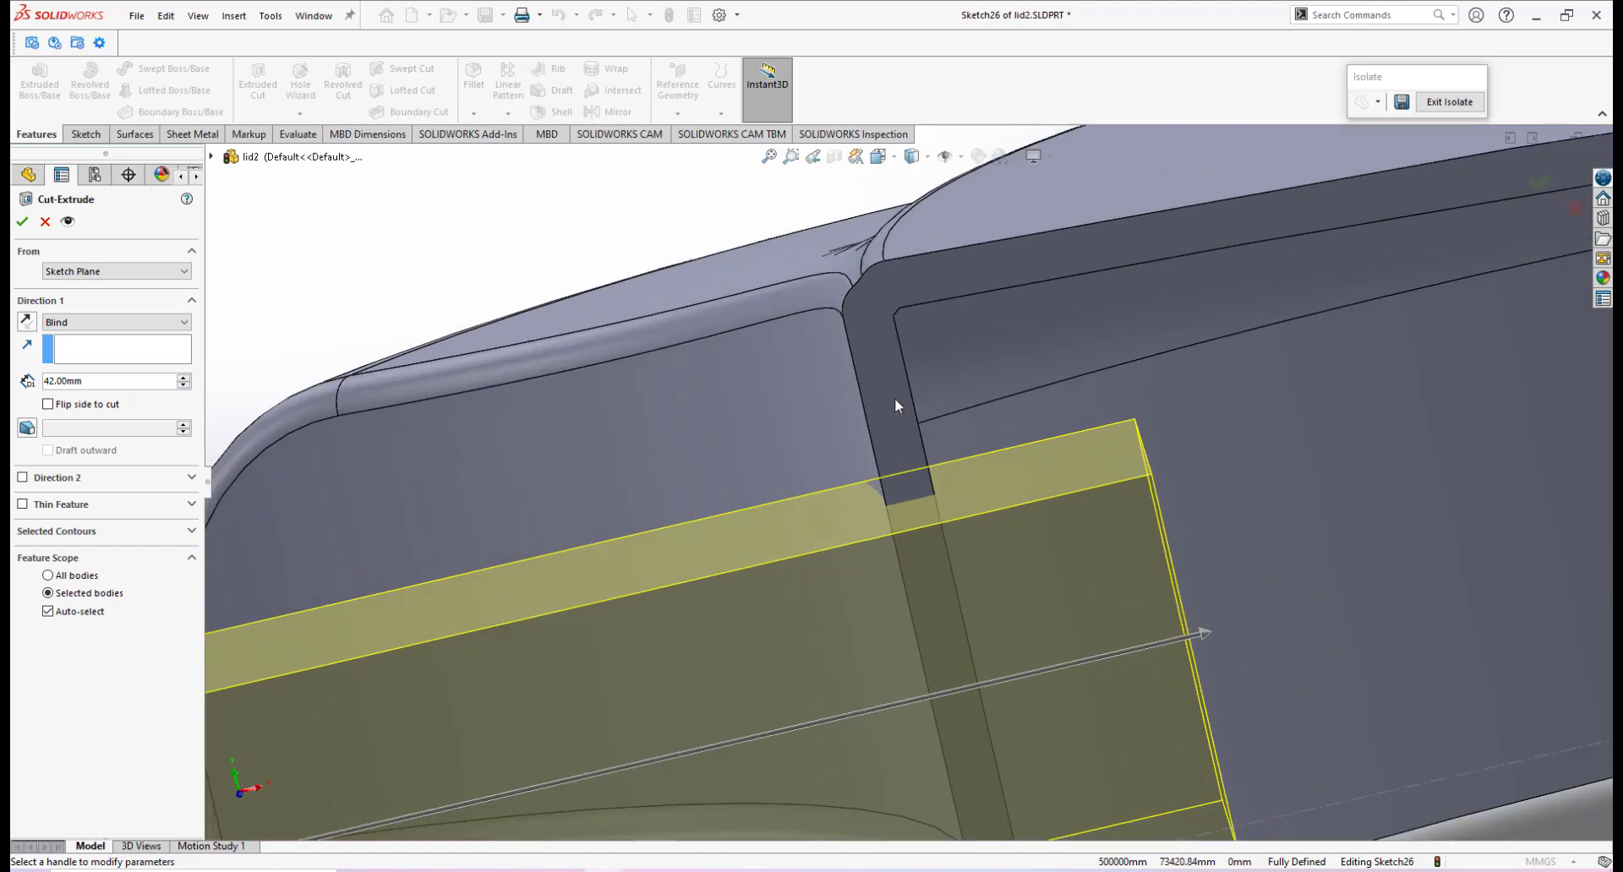
scroll(1014, 607, "up", 5)
middle_click_drag(1003, 605, 933, 490)
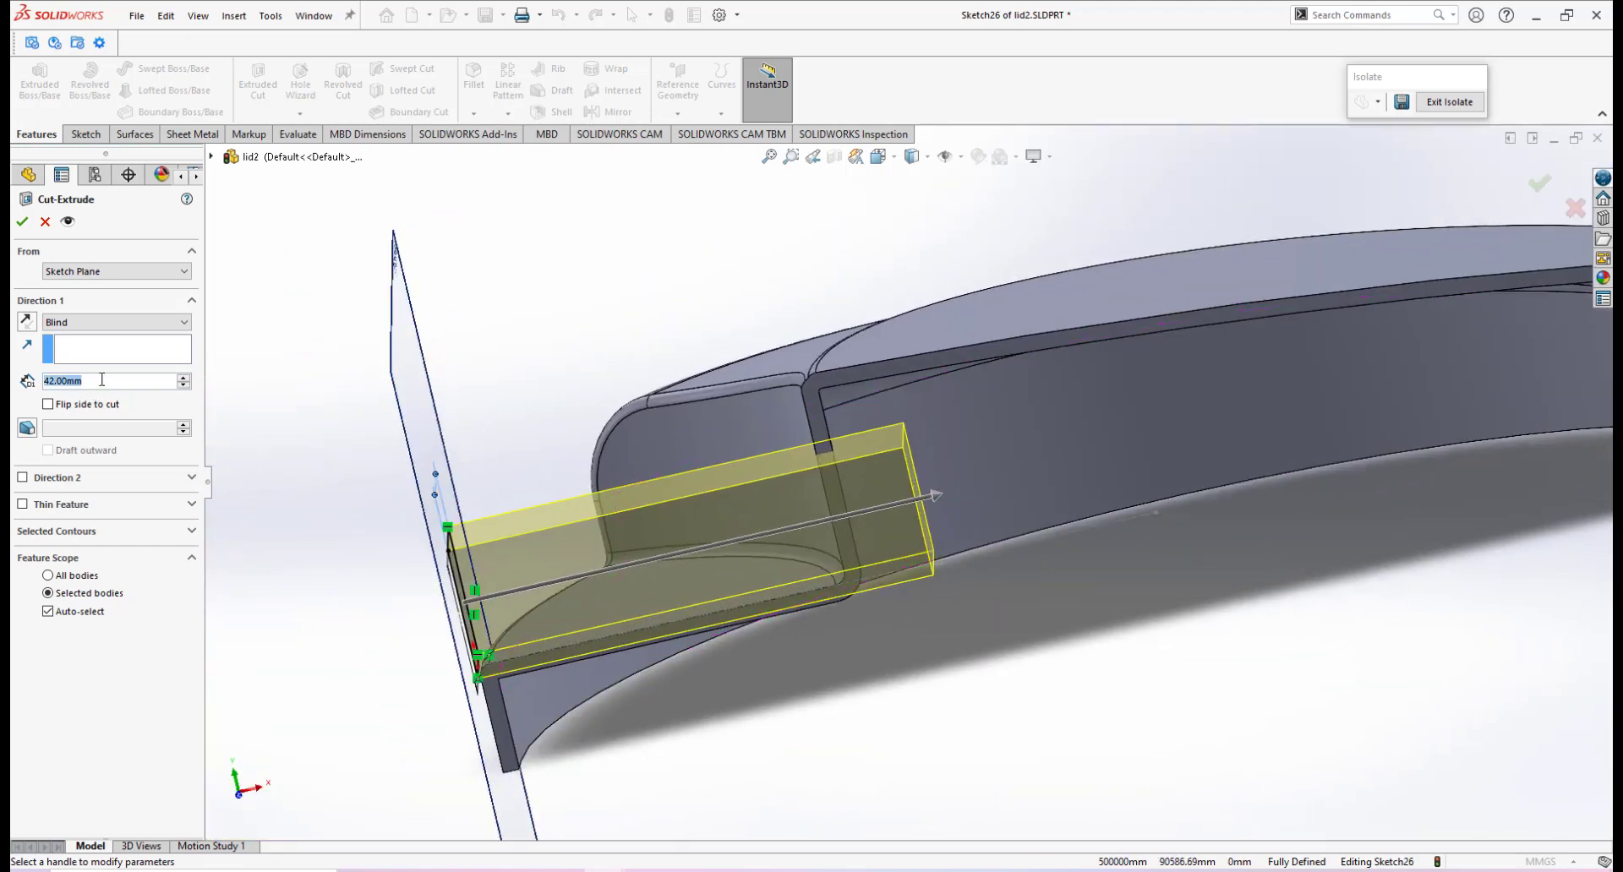
type("34")
key("Return")
Set the cut depth to 34.75 mm so it ends within the recess wall's thickness, and accept the cut.
scroll(862, 474, "down", 8)
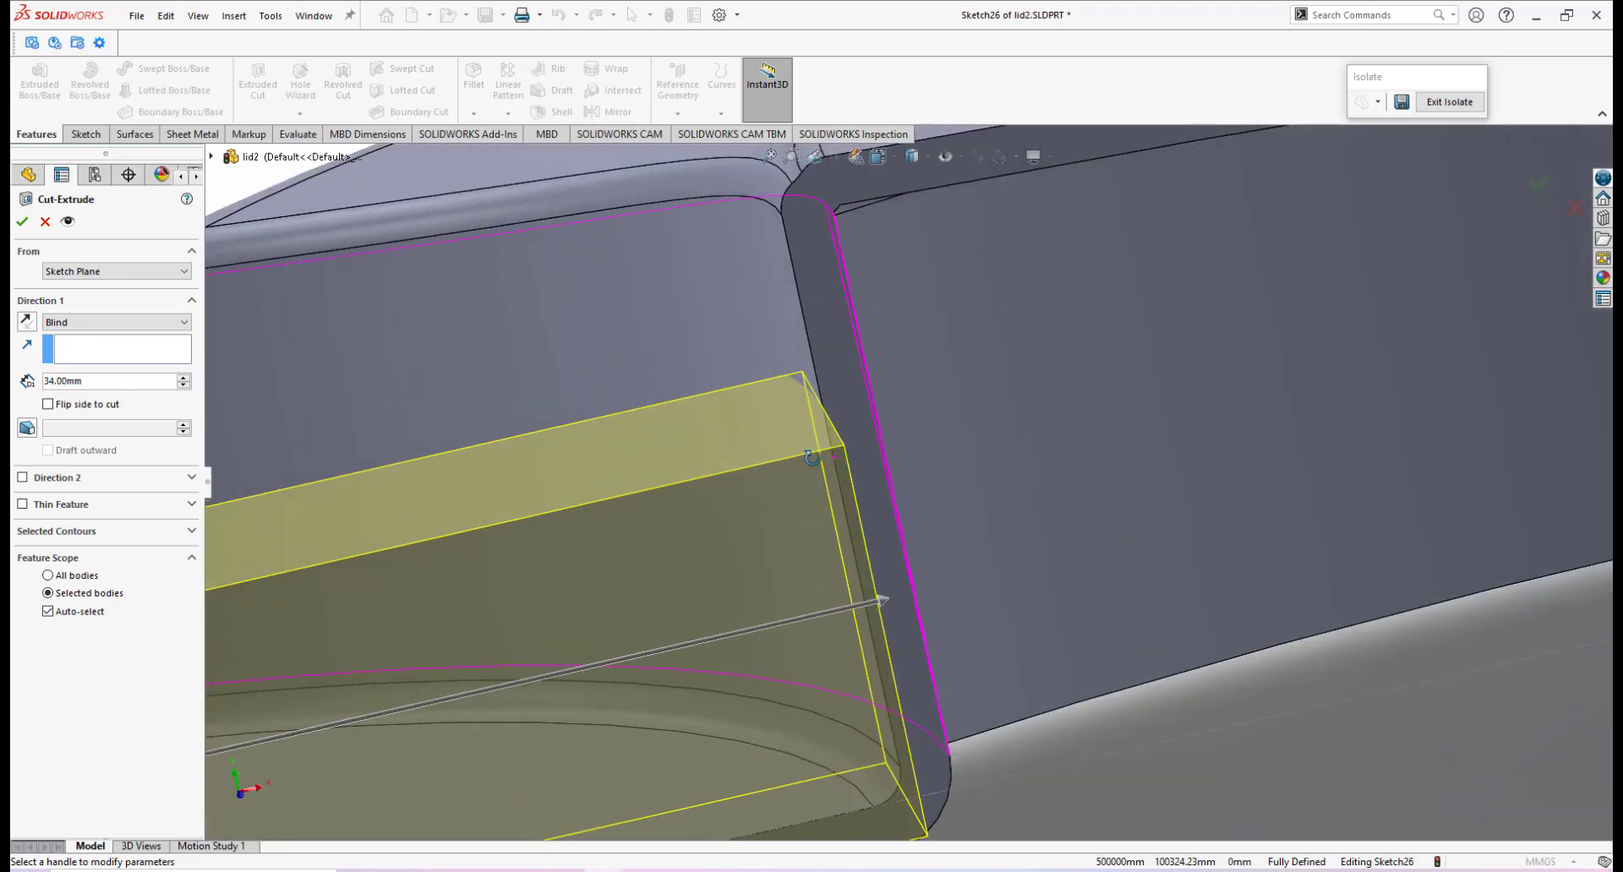
middle_click_drag(811, 458, 804, 451)
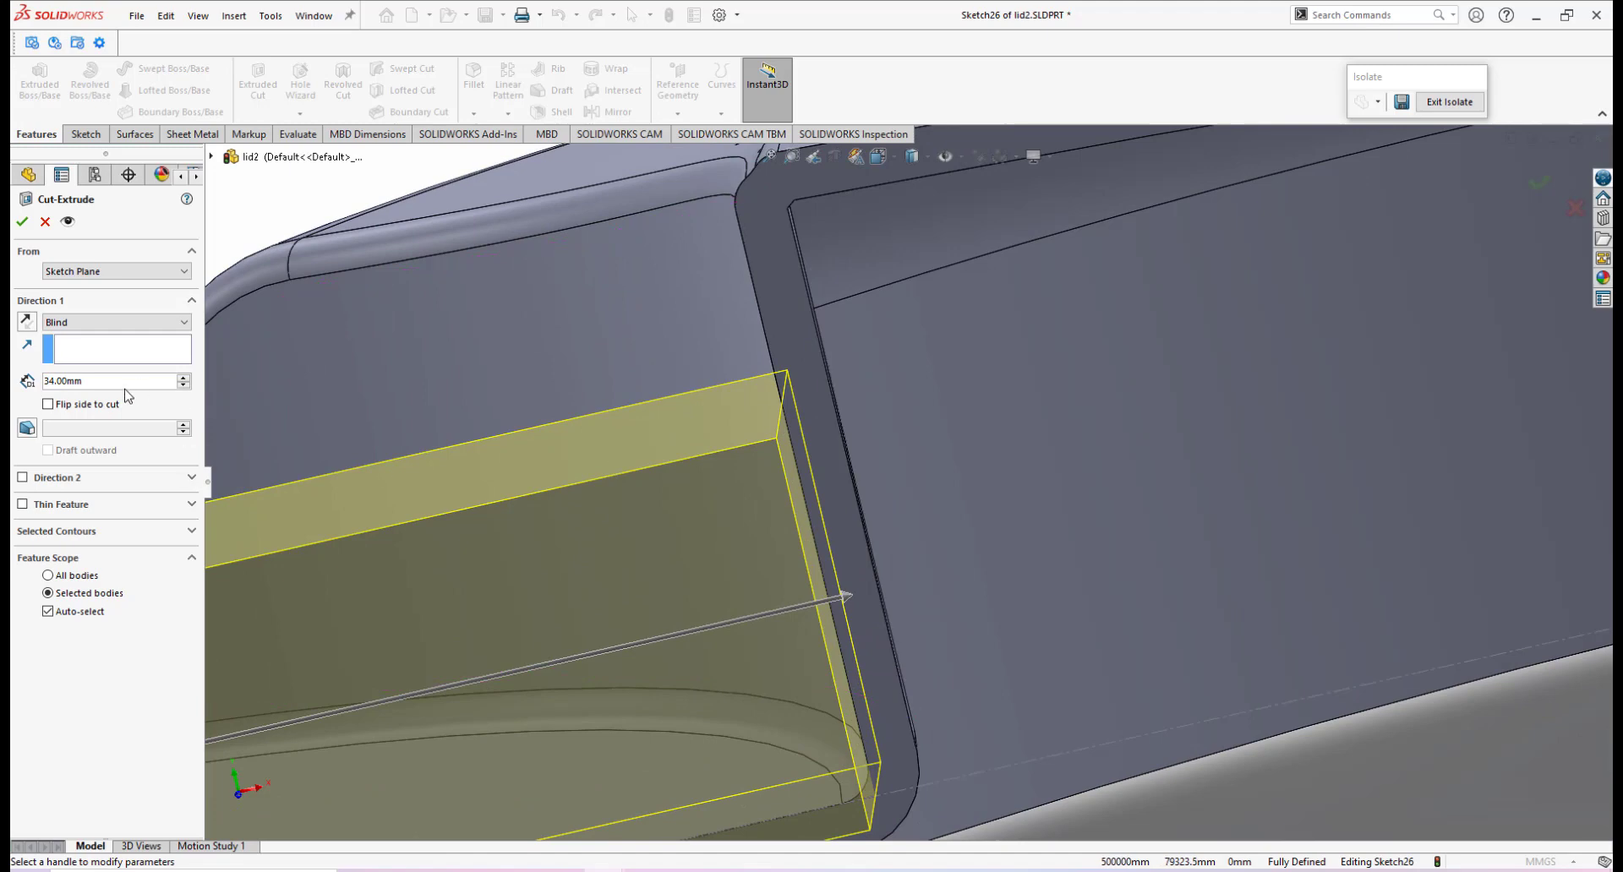
type("3")
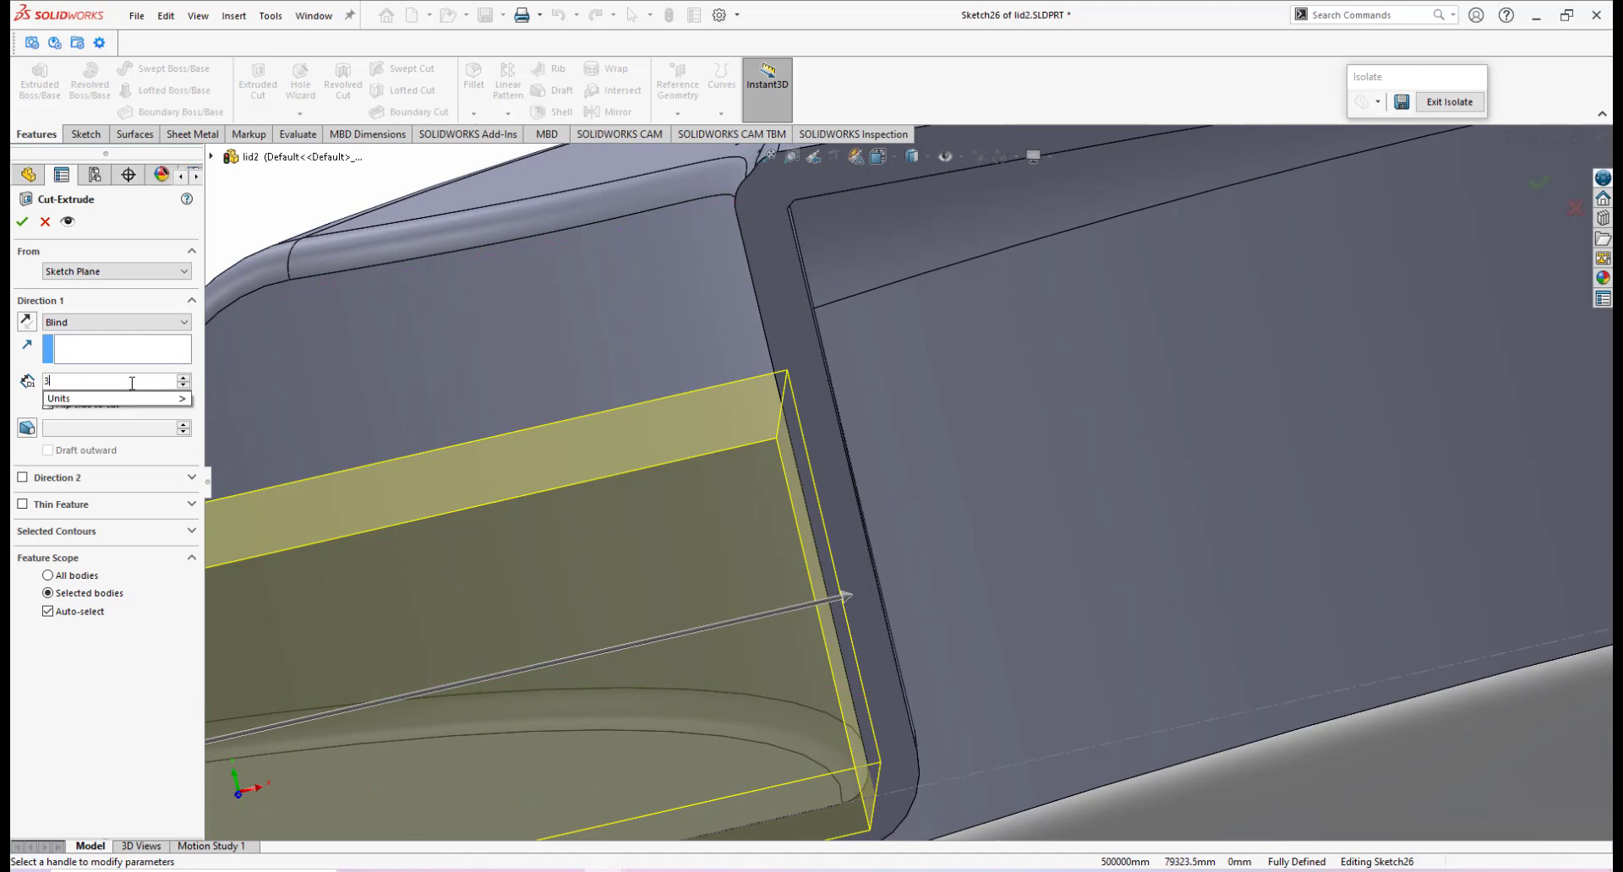
type("4.75")
key("Return")
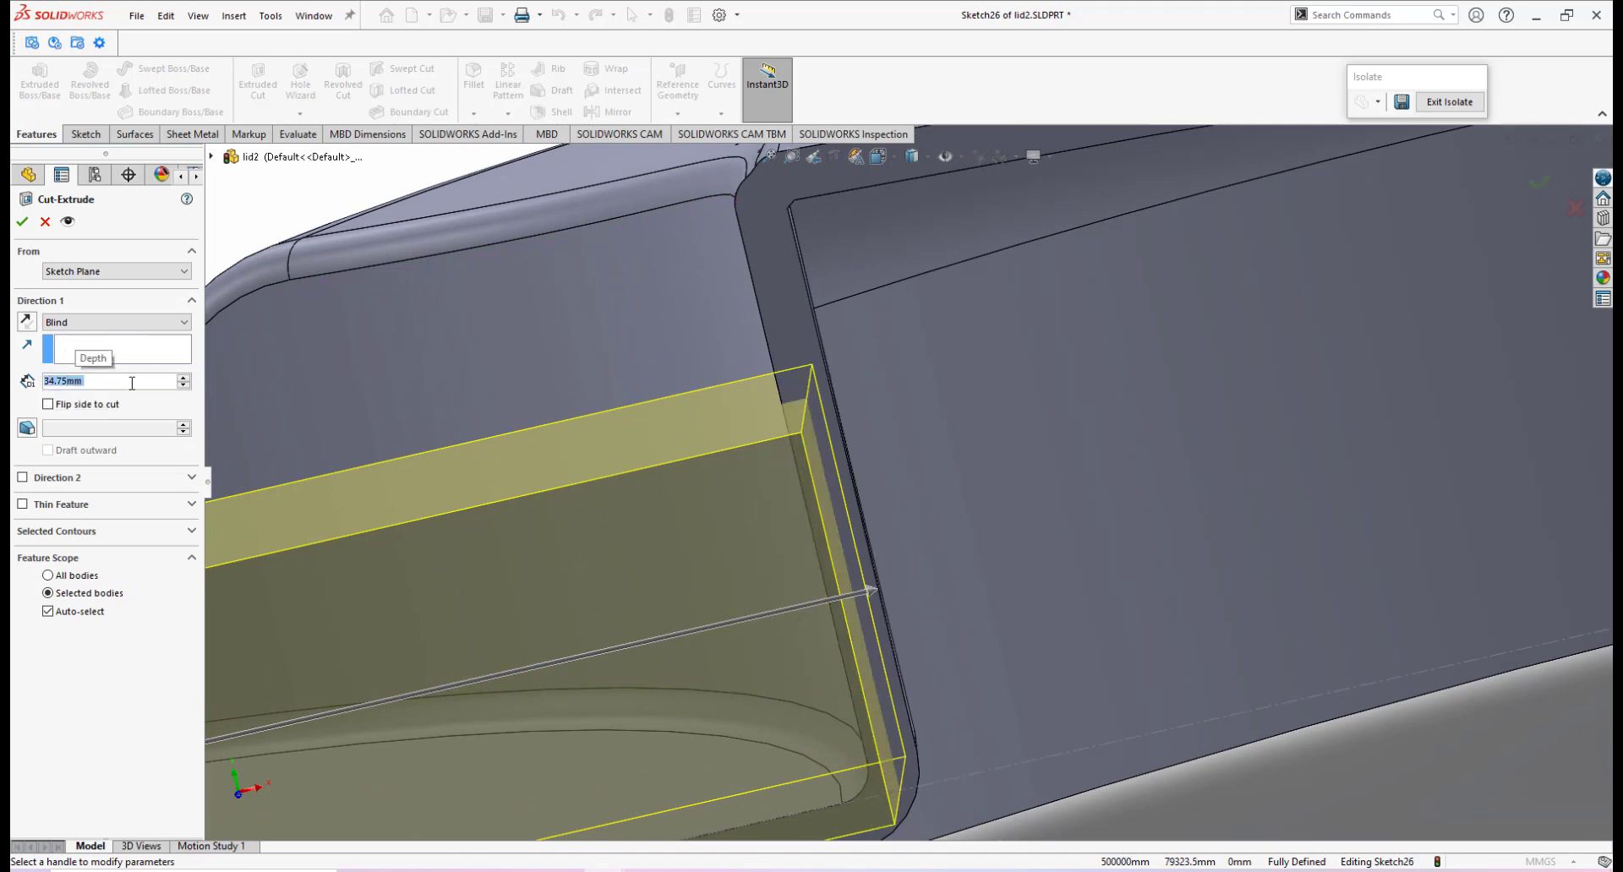
middle_click_drag(830, 495, 906, 469)
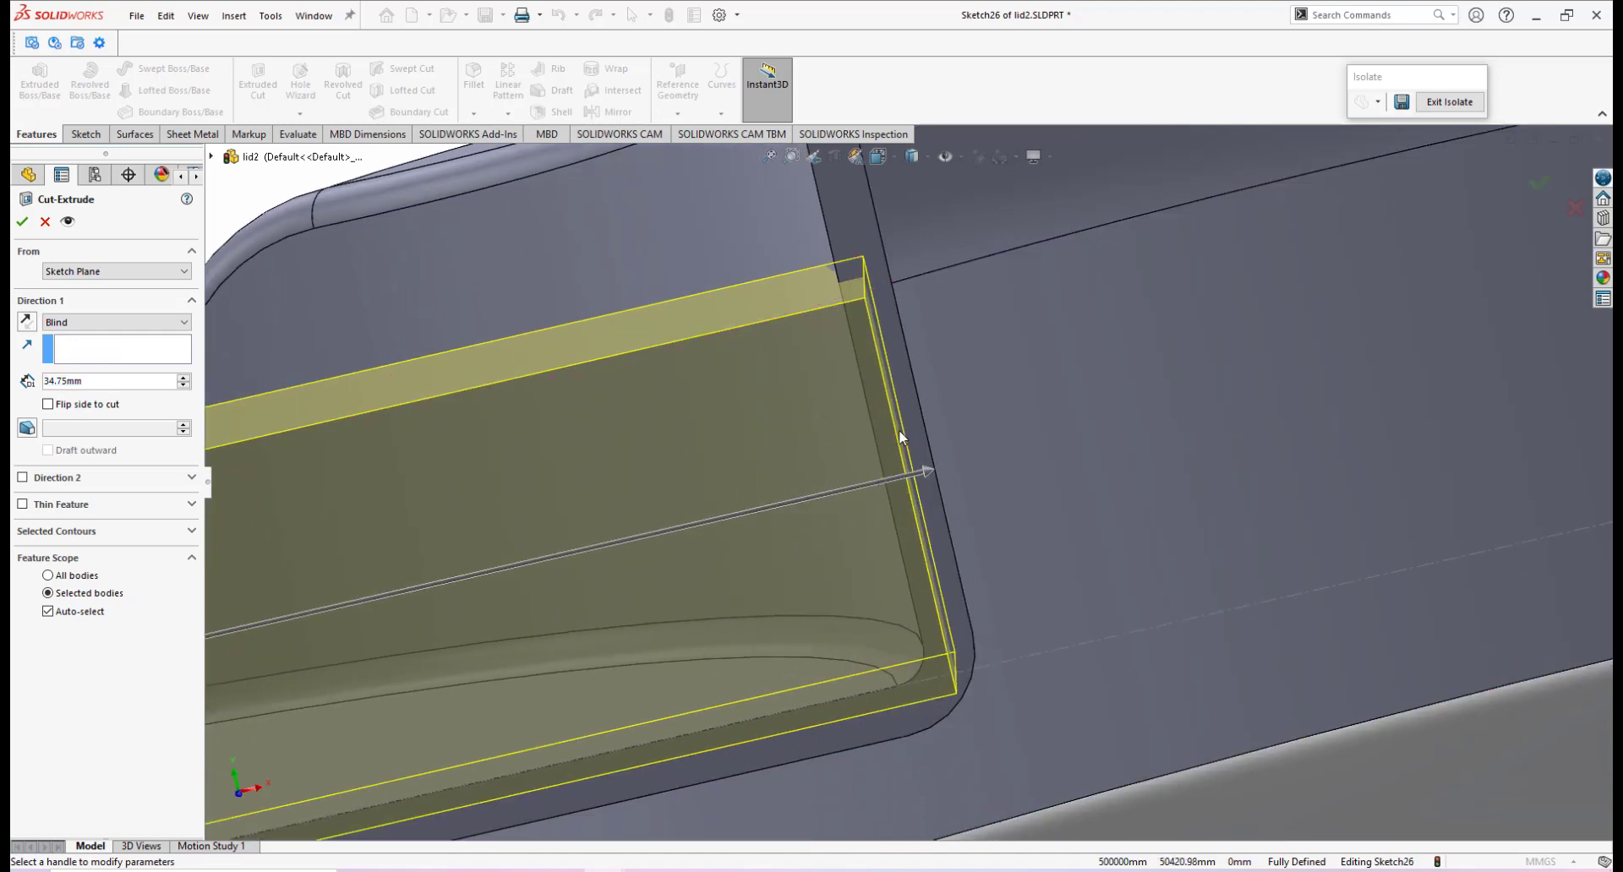
scroll(902, 438, "up", 2)
scroll(885, 343, "down", 3)
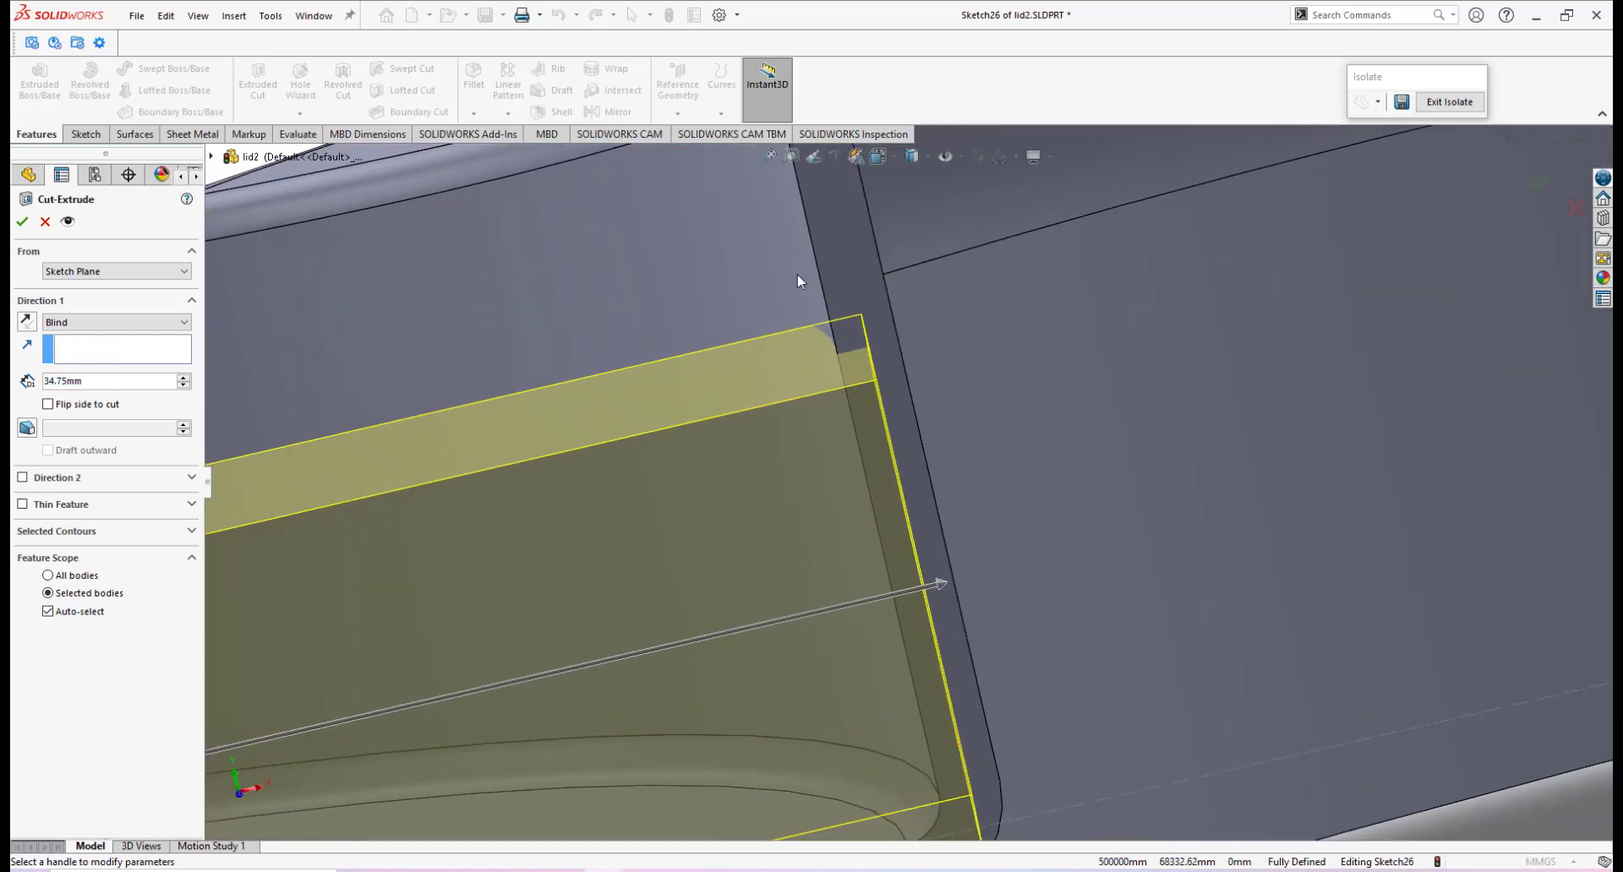
scroll(849, 424, "up", 4)
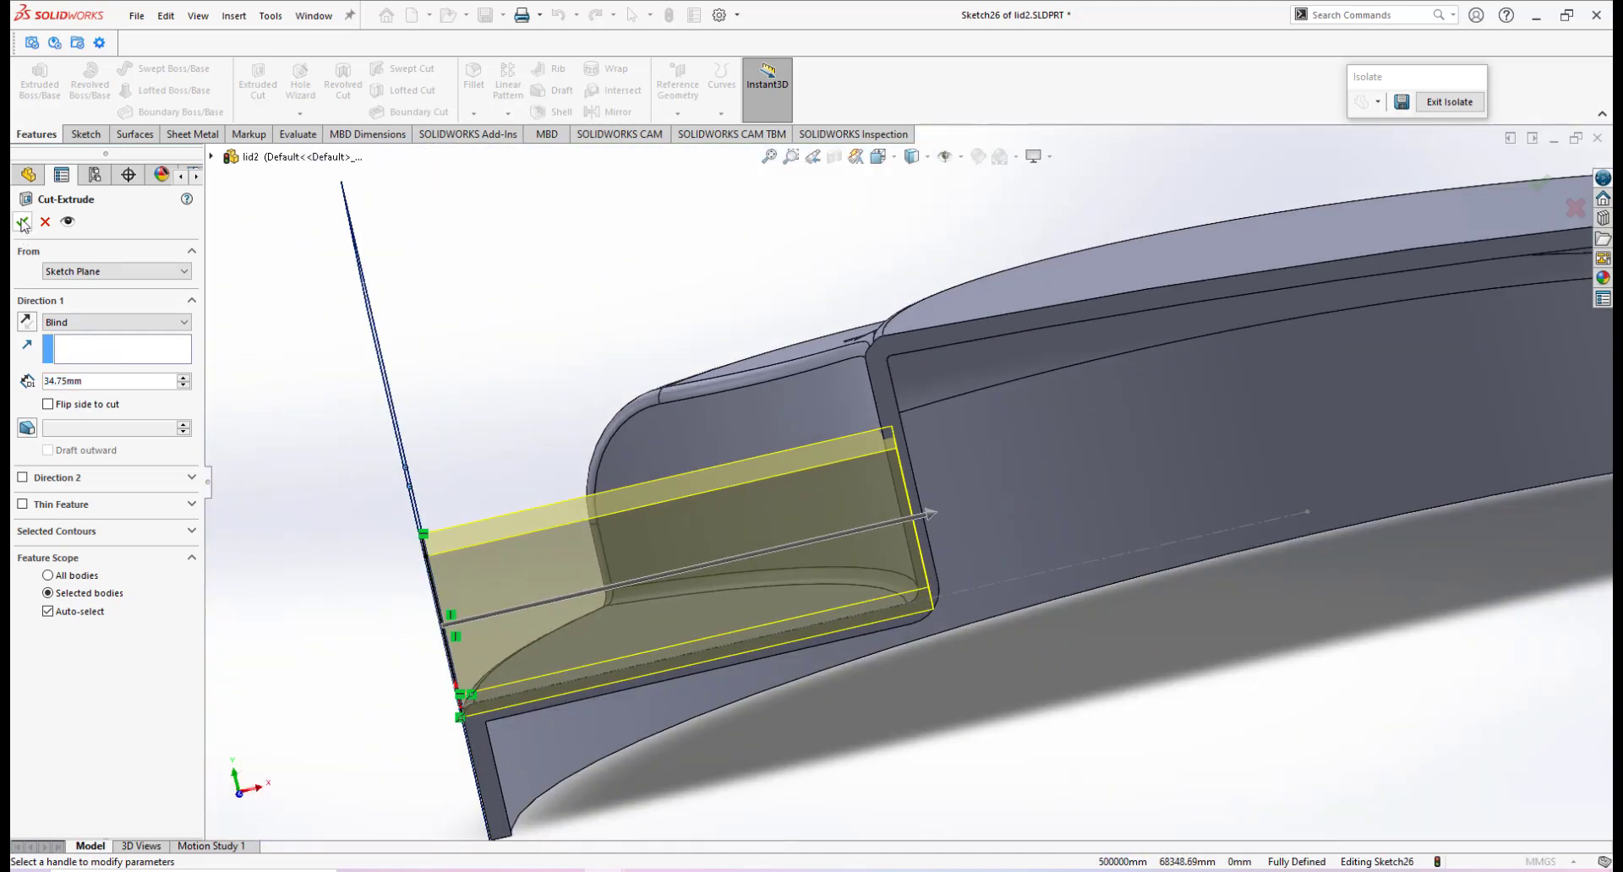
left_click(23, 222)
Compare the square pocket with the cord hole in reference photo IMG_20221215_142952.jpg, and return to the SOLIDWORKS model.
middle_click_drag(976, 583, 938, 460)
scroll(949, 453, "down", 3)
scroll(956, 442, "down", 3)
mouse_move(905, 777)
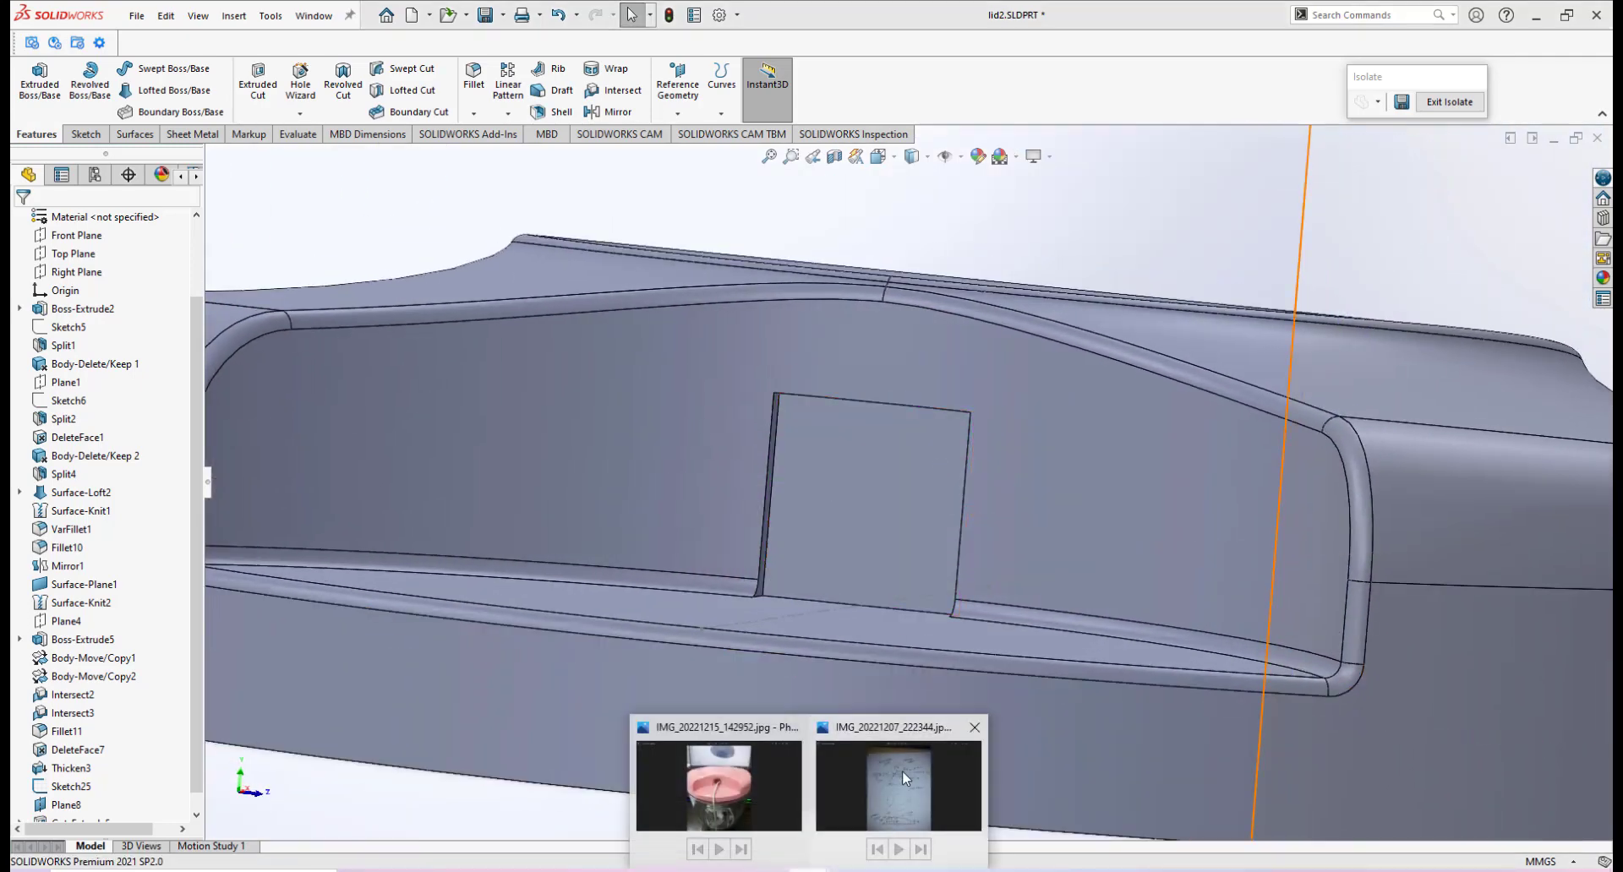
left_click(777, 779)
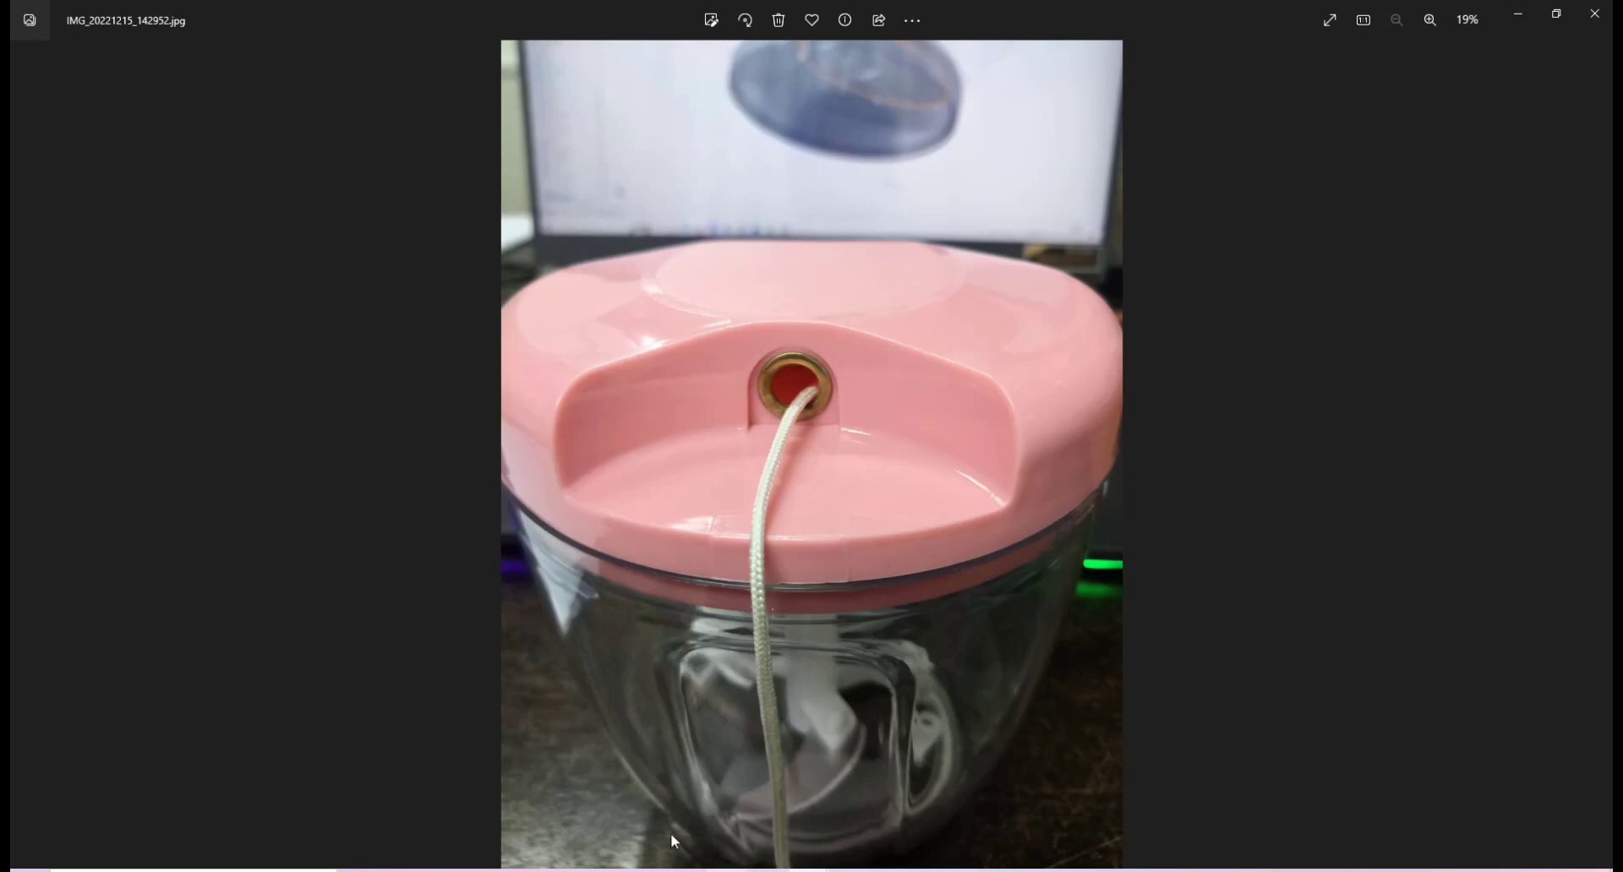
mouse_move(607, 829)
left_click(576, 771)
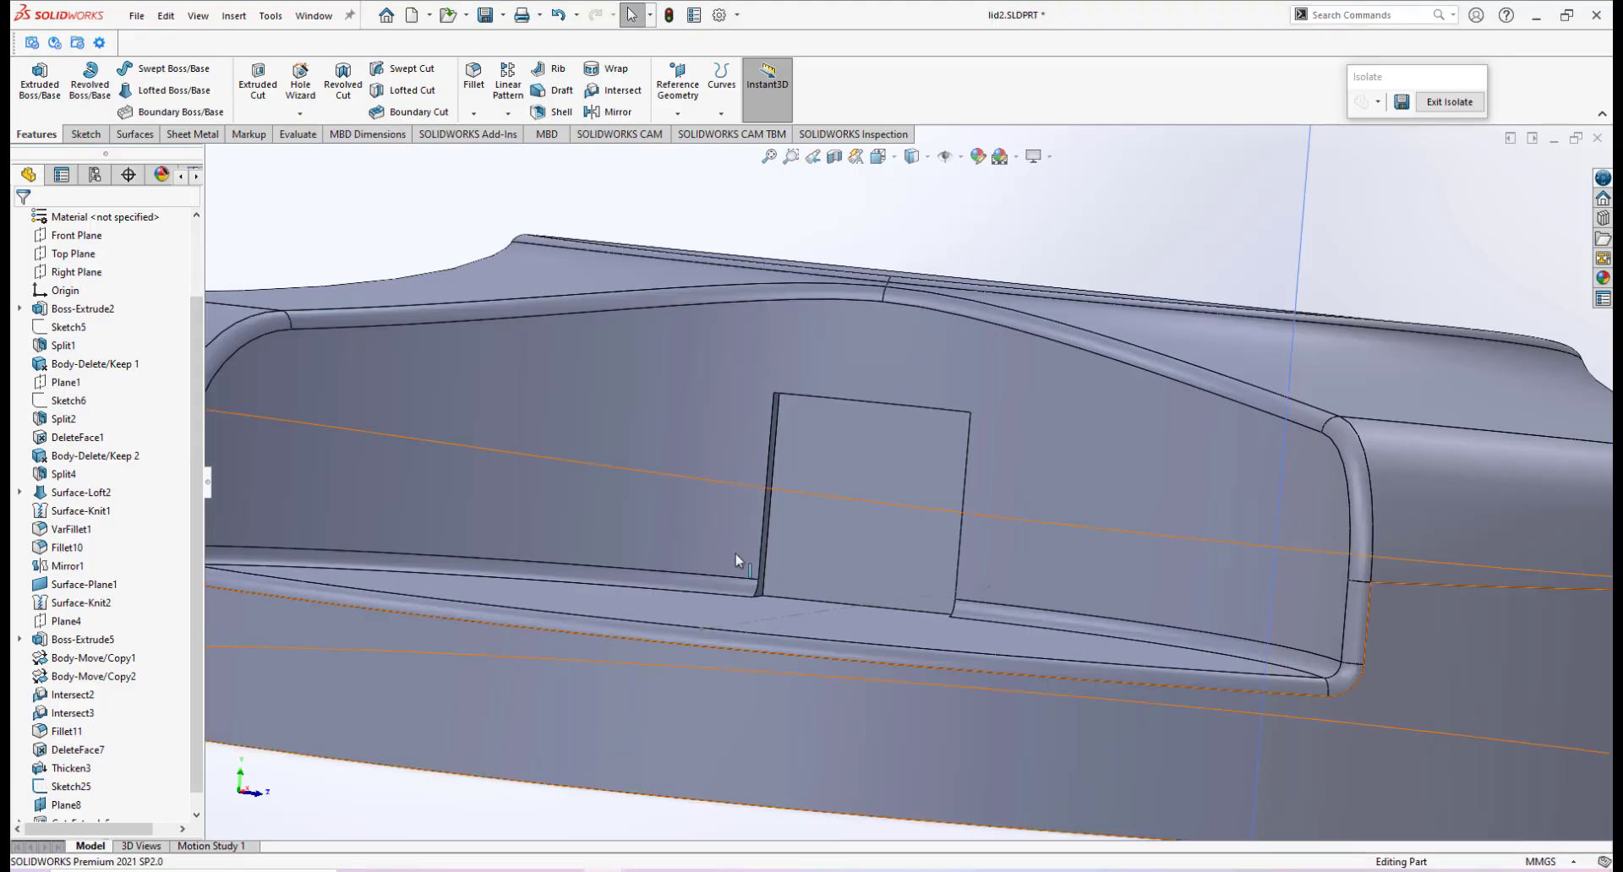
Fillet the two short upper corner edges of the square pocket with a 6 mm radius.
scroll(909, 511, "down", 6)
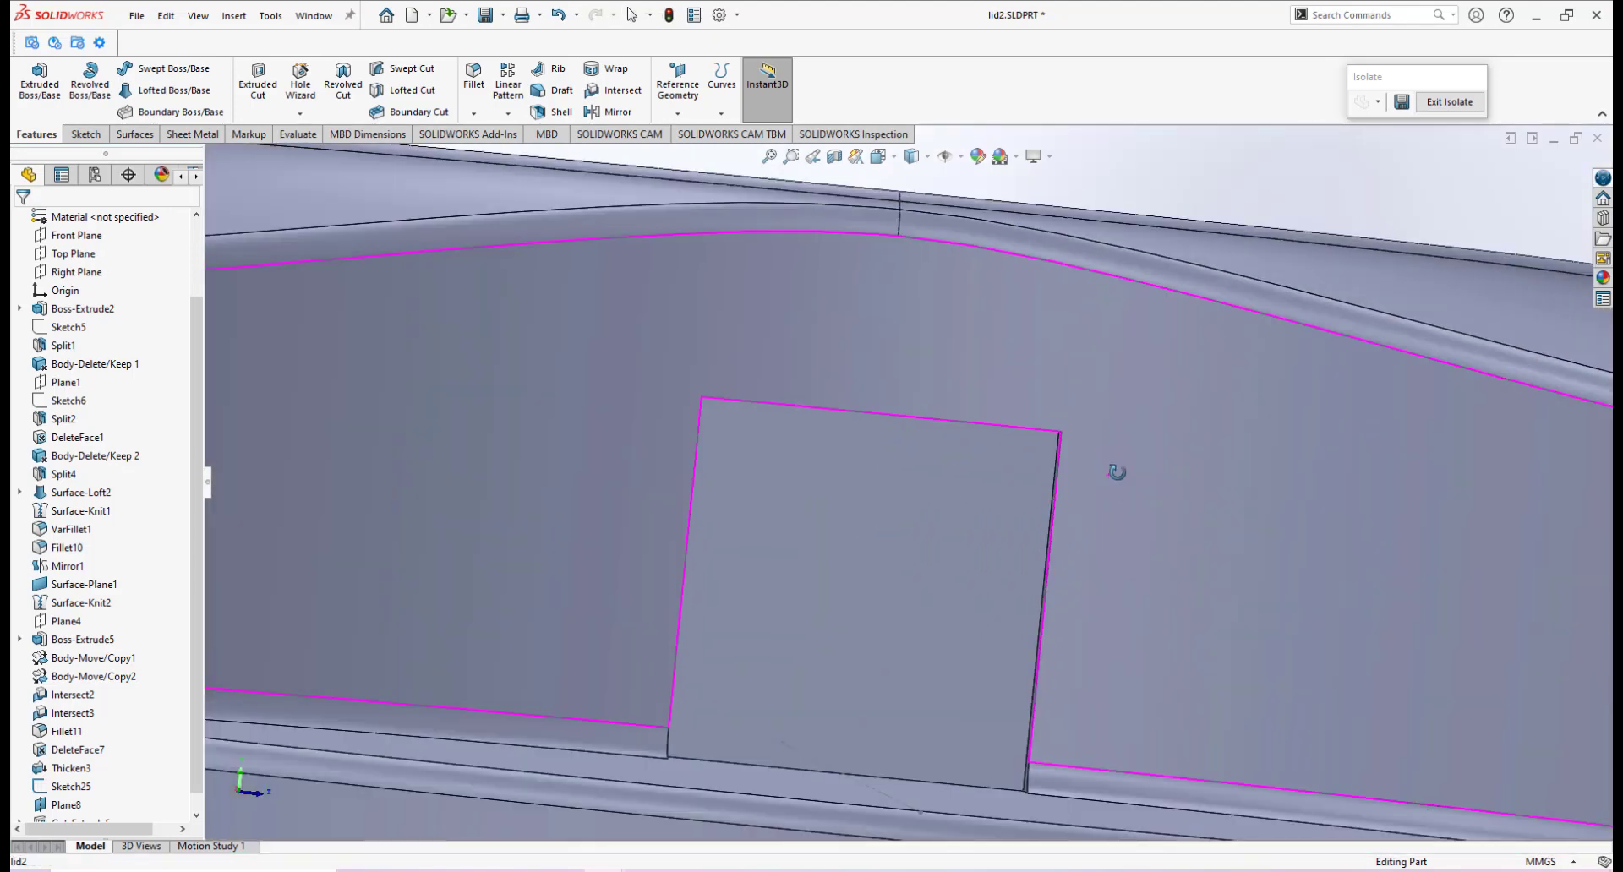
scroll(1059, 438, "down", 3)
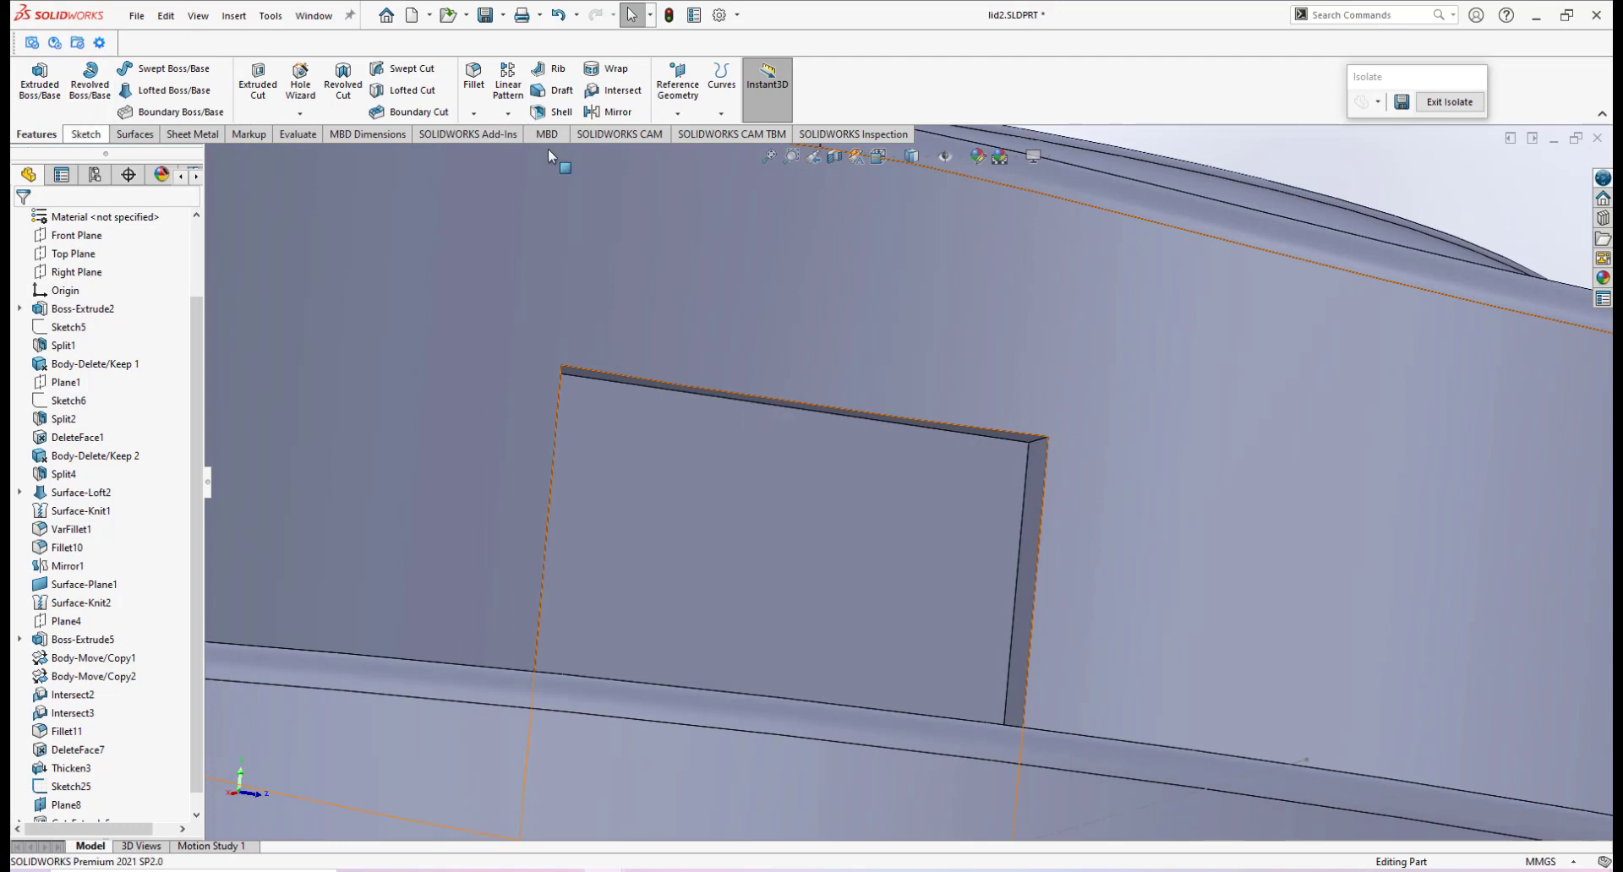
left_click(457, 100)
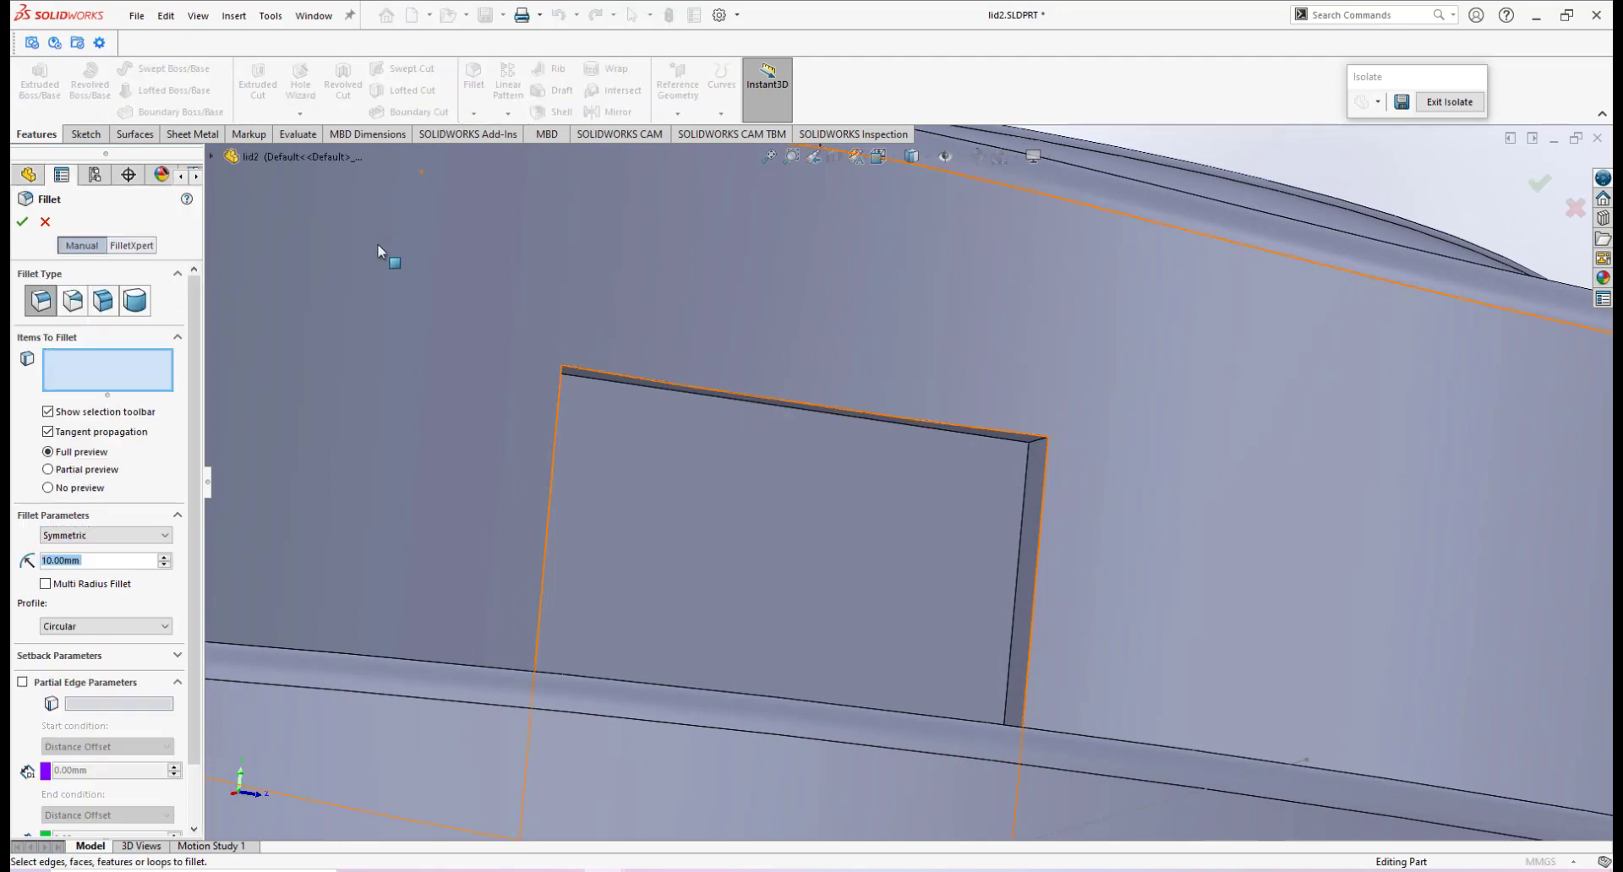
type("6")
key("Return")
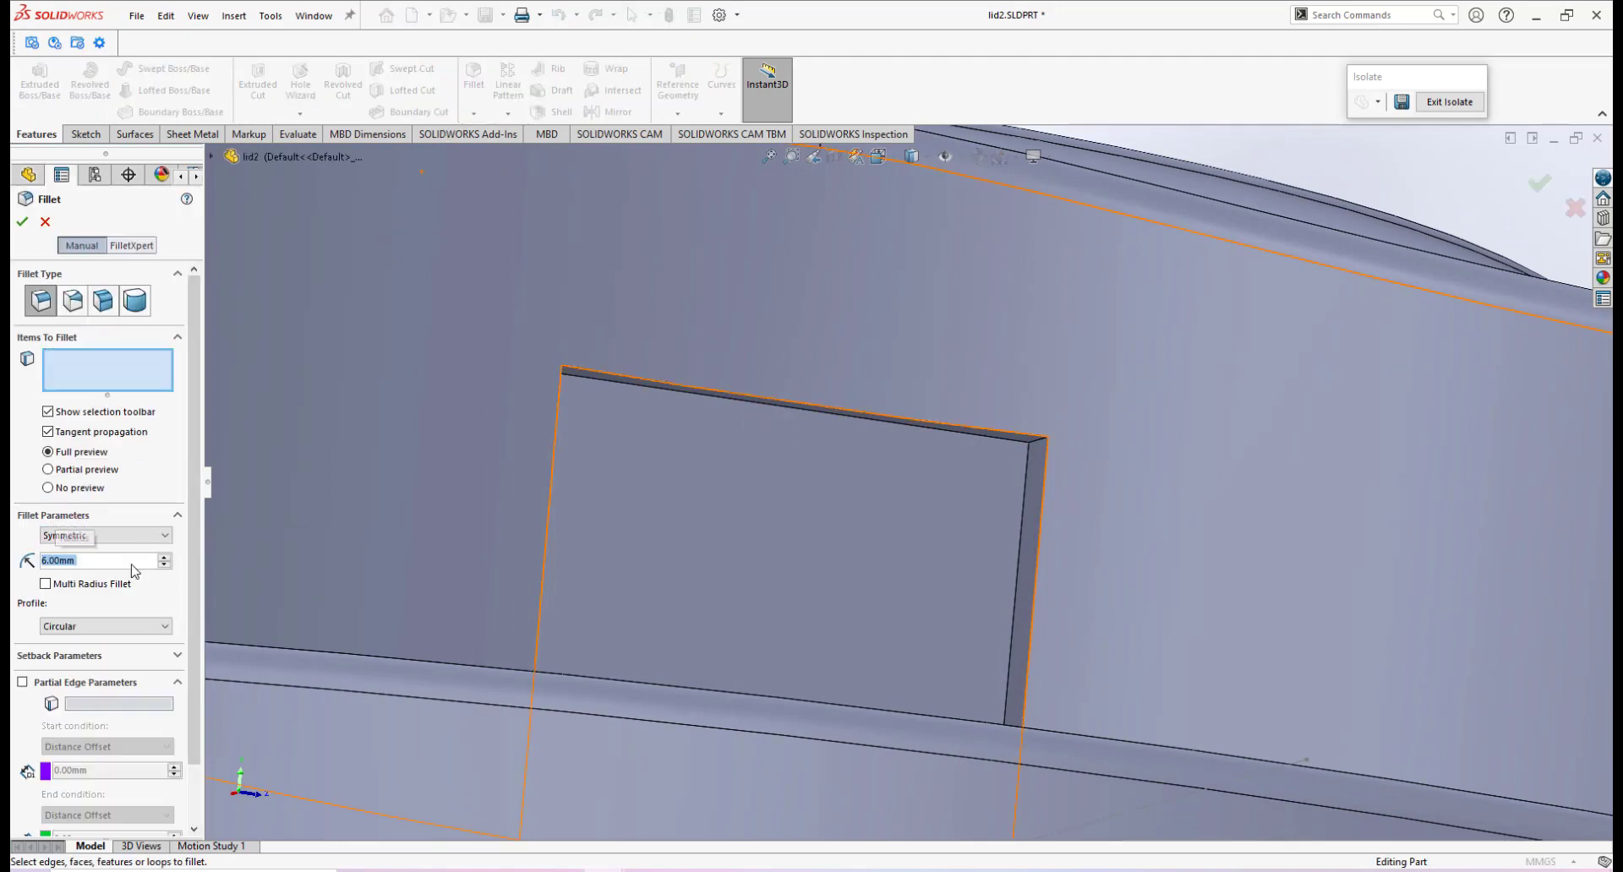
scroll(854, 469, "down", 2)
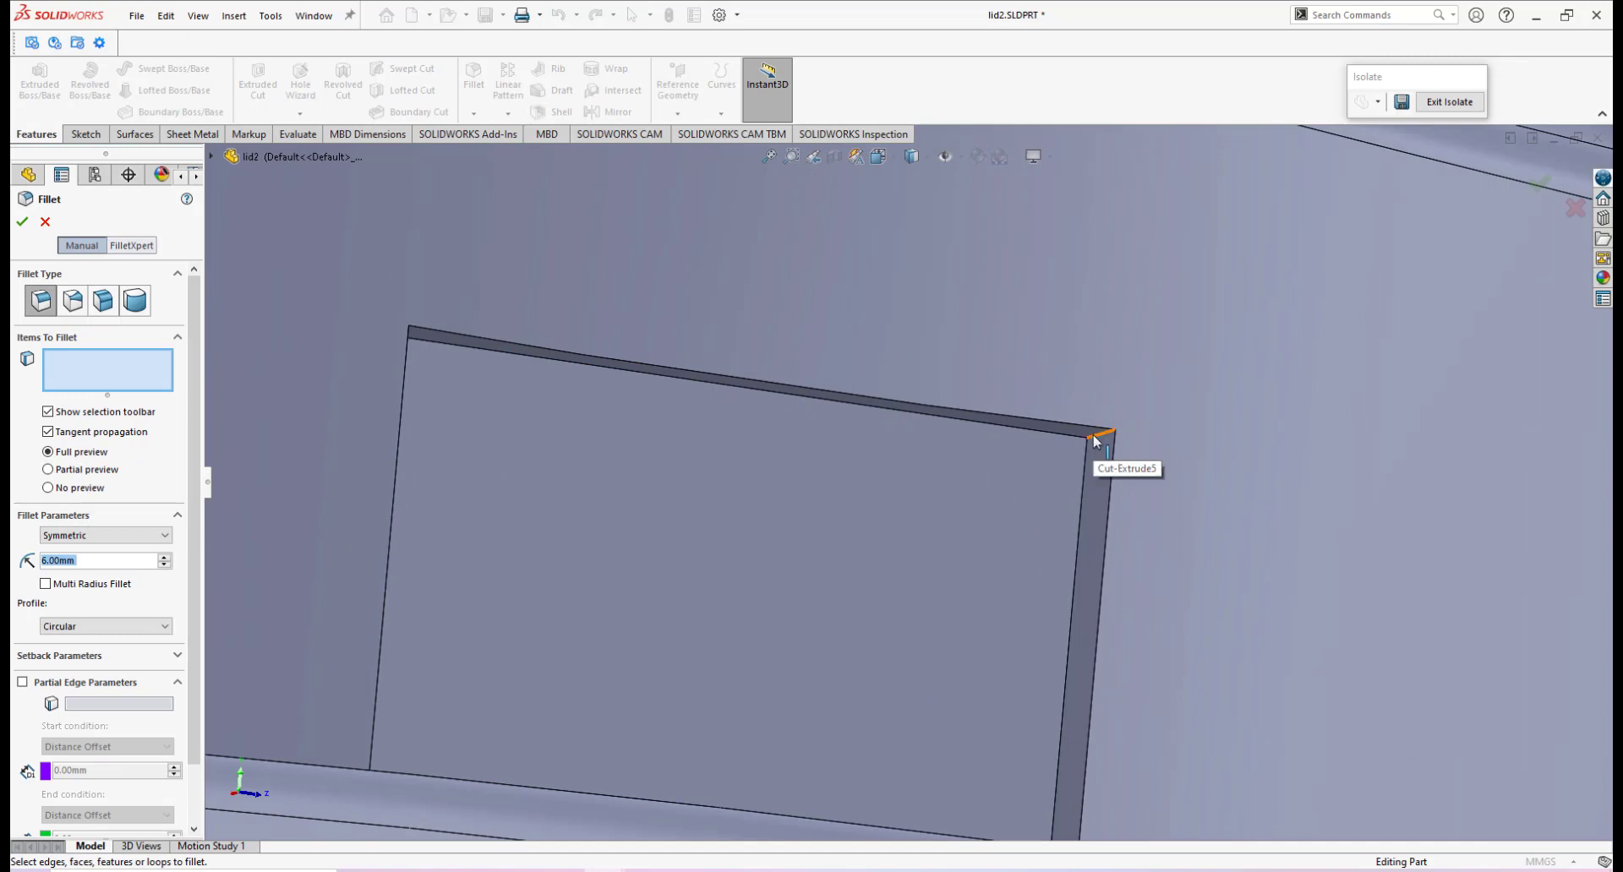
left_click(1088, 425)
middle_click_drag(876, 459, 544, 445)
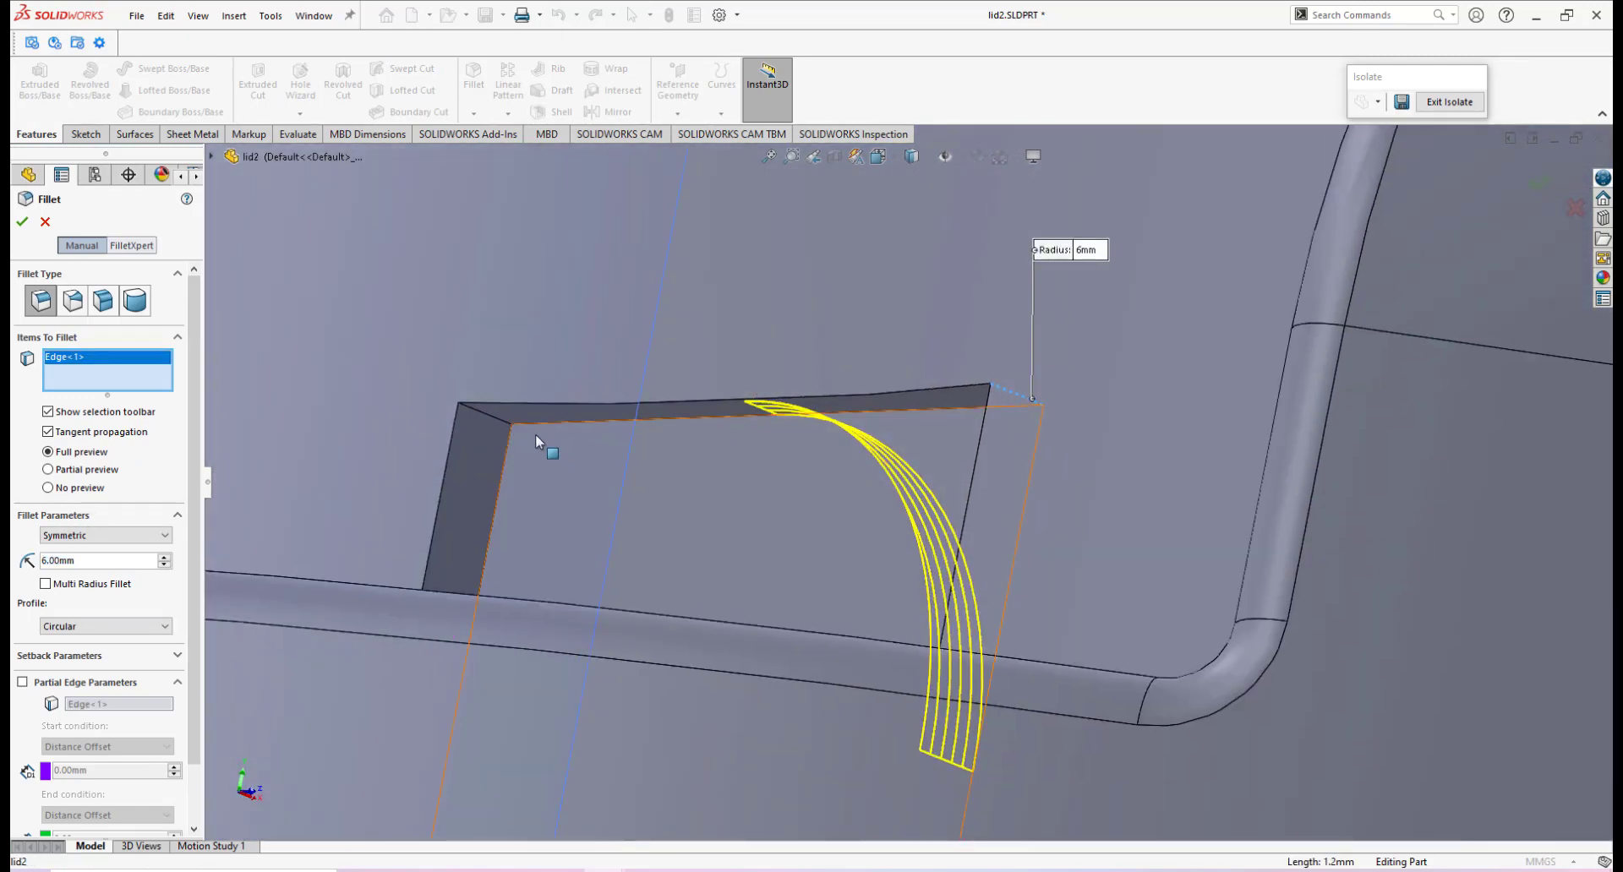
left_click(487, 420)
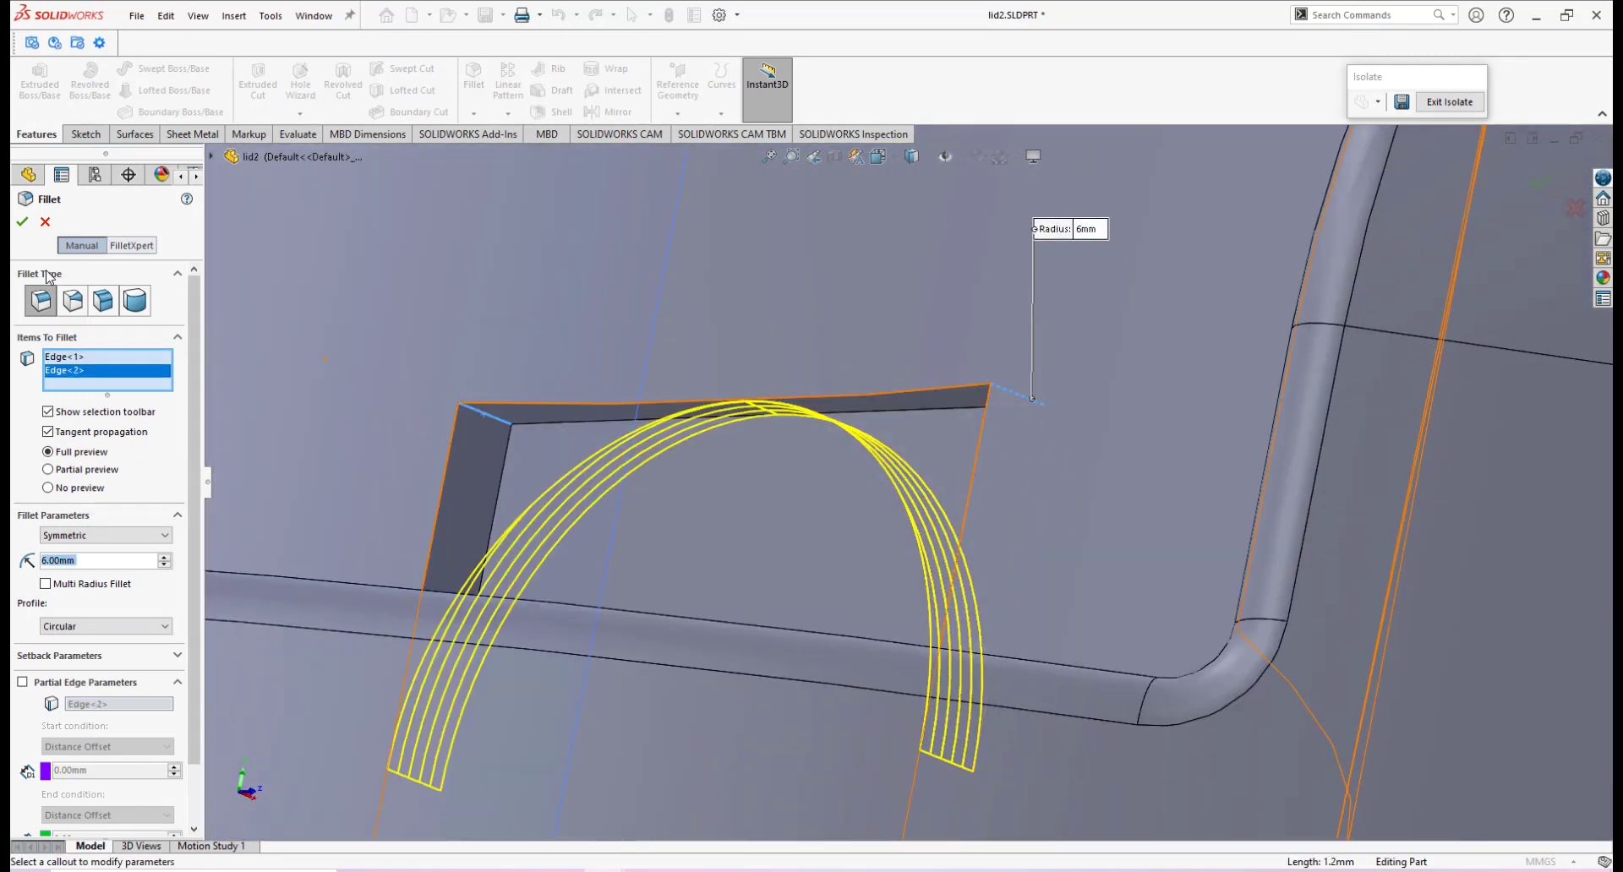
left_click(22, 222)
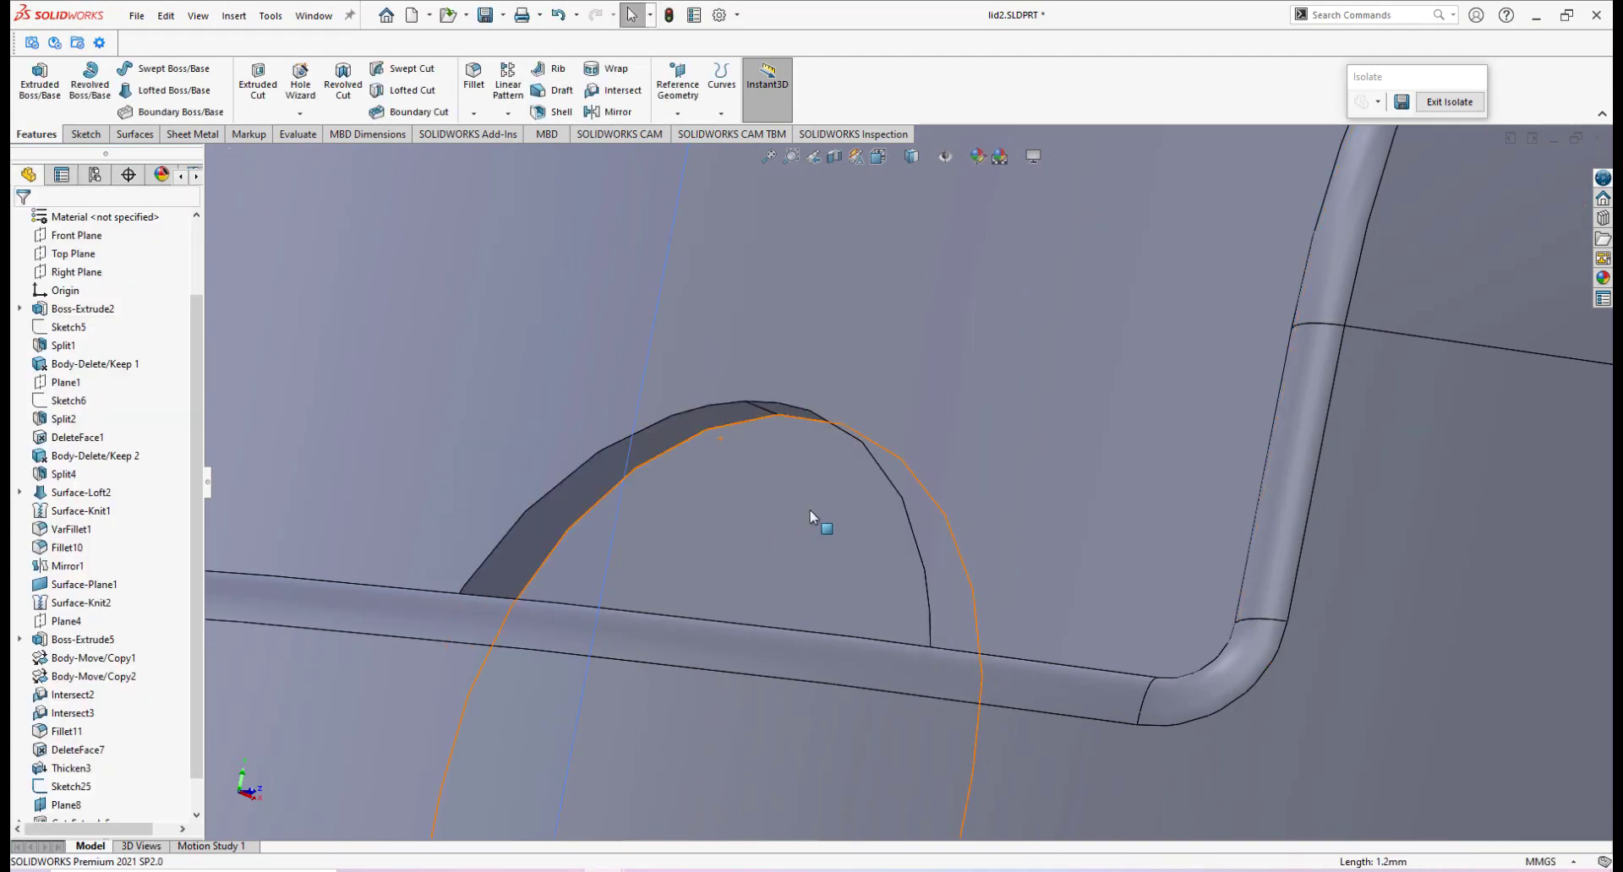
Start a sketch on the rounded pocket's back face and draw a circle of about 3.5 mm radius centred on its arc.
scroll(818, 521, "up", 5)
middle_click_drag(911, 488, 985, 620)
scroll(980, 615, "down", 1)
middle_click_drag(834, 505, 911, 414)
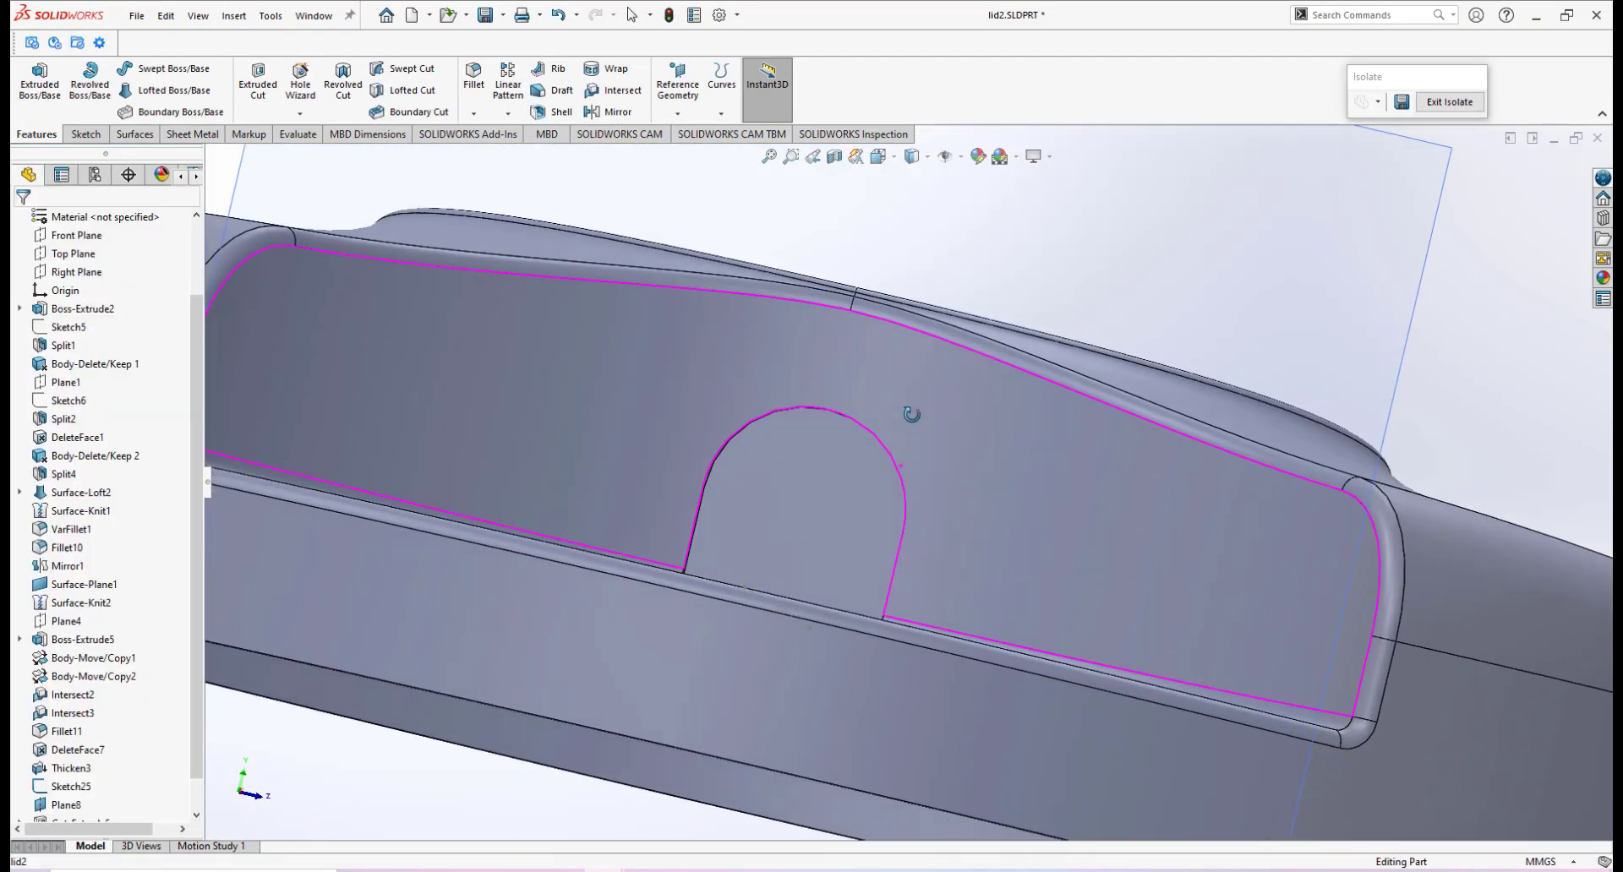
mouse_move(901, 479)
middle_mouse_down()
mouse_move(823, 524)
mouse_move(837, 525)
mouse_move(829, 510)
mouse_move(869, 531)
mouse_move(911, 504)
middle_mouse_up()
scroll(869, 531, "up", 4)
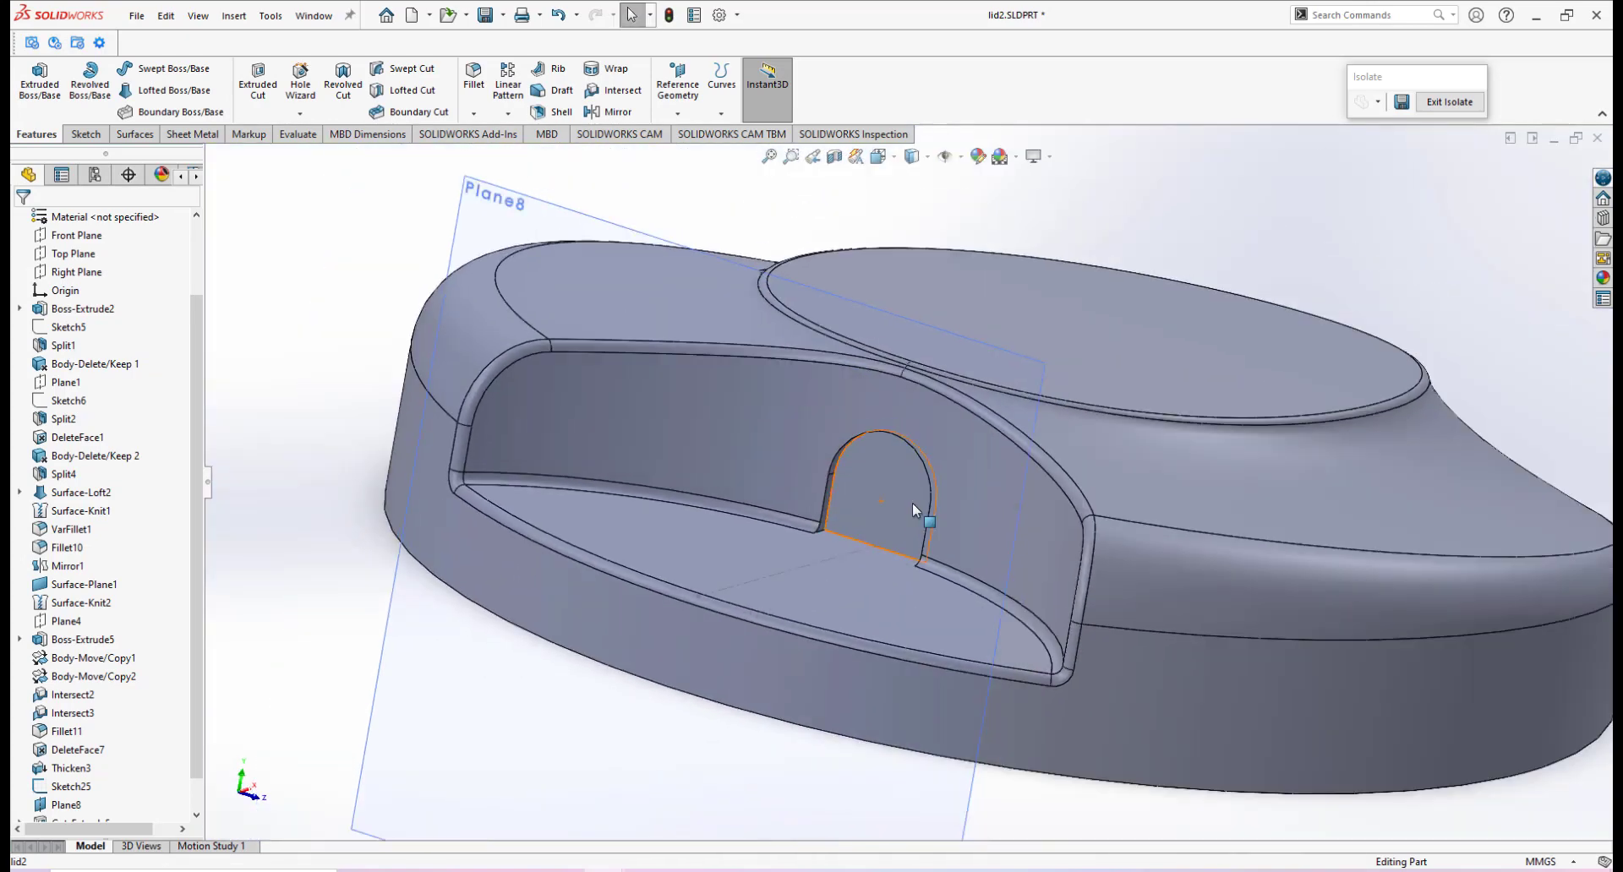
scroll(911, 504, "down", 3)
left_click(879, 468)
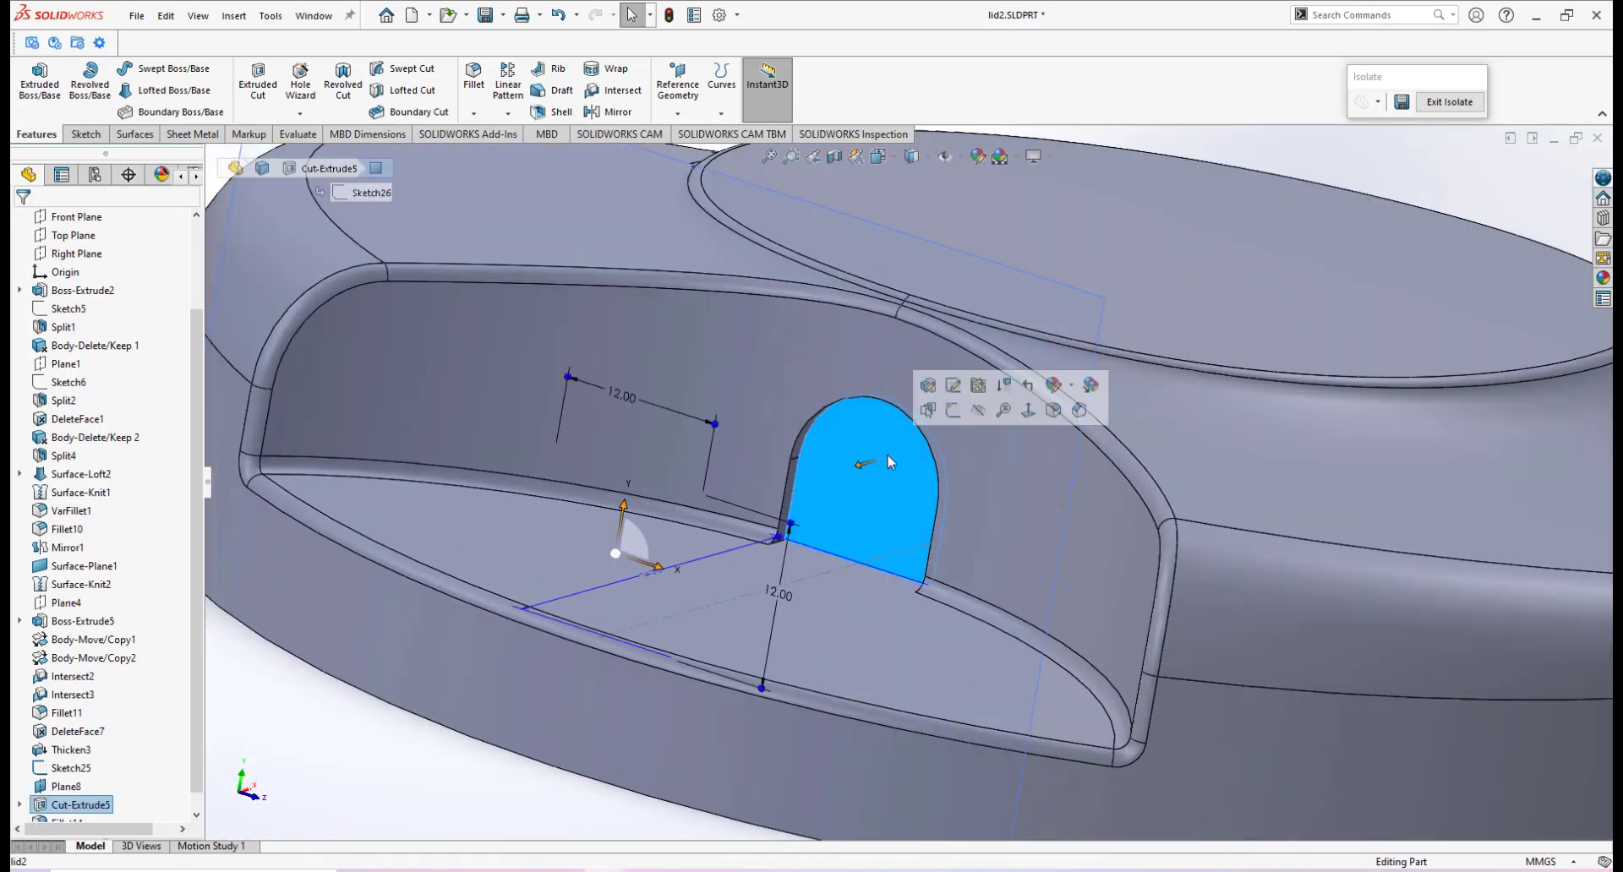
left_click(948, 410)
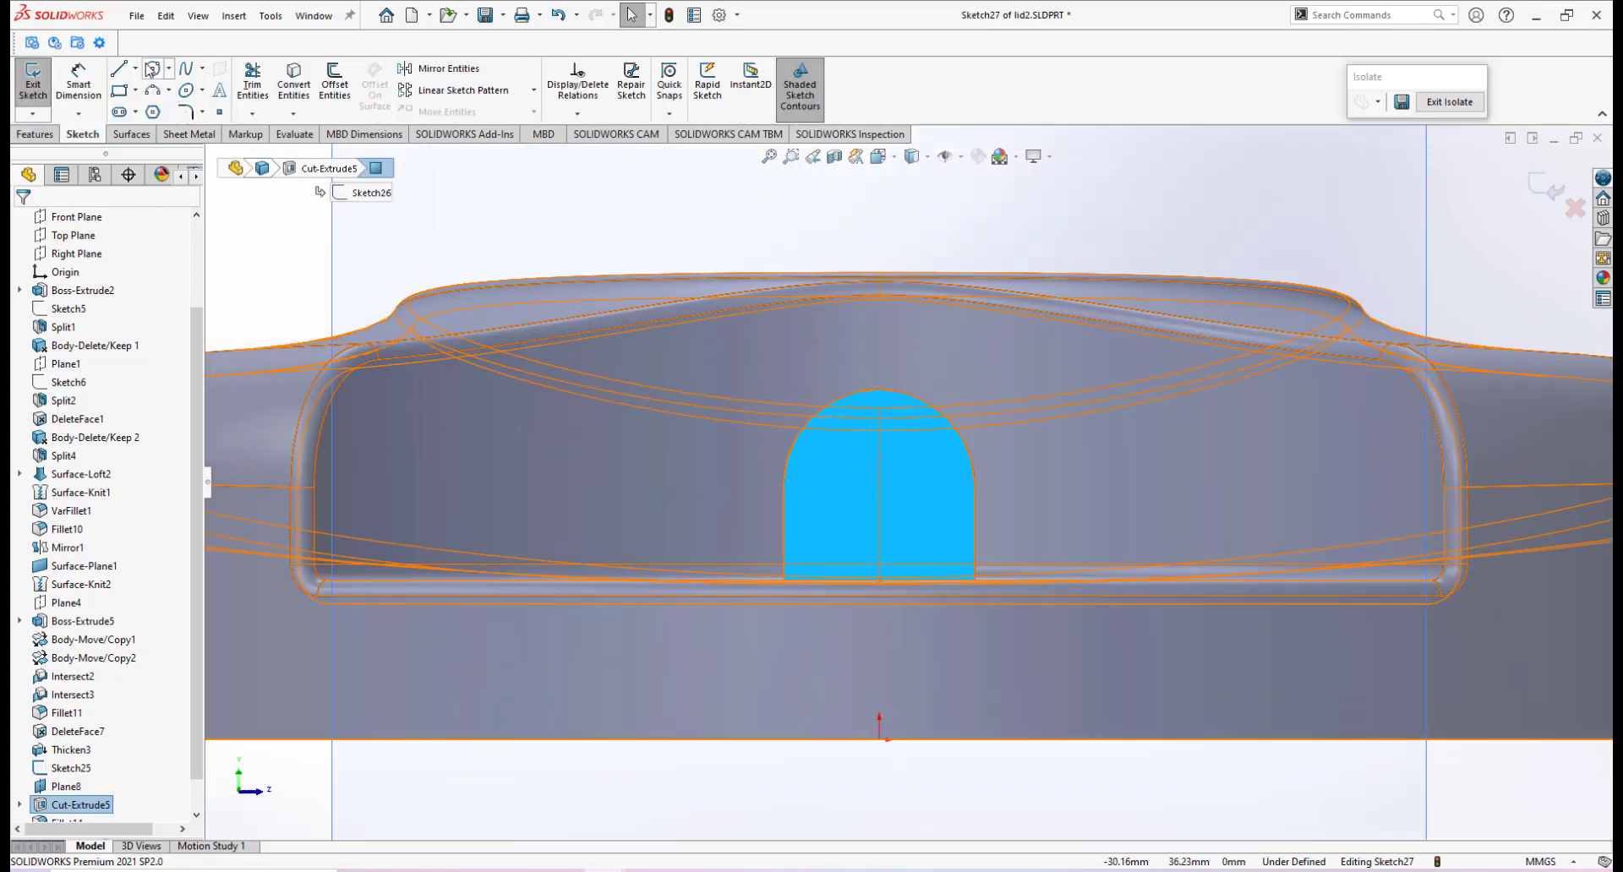
left_click(152, 69)
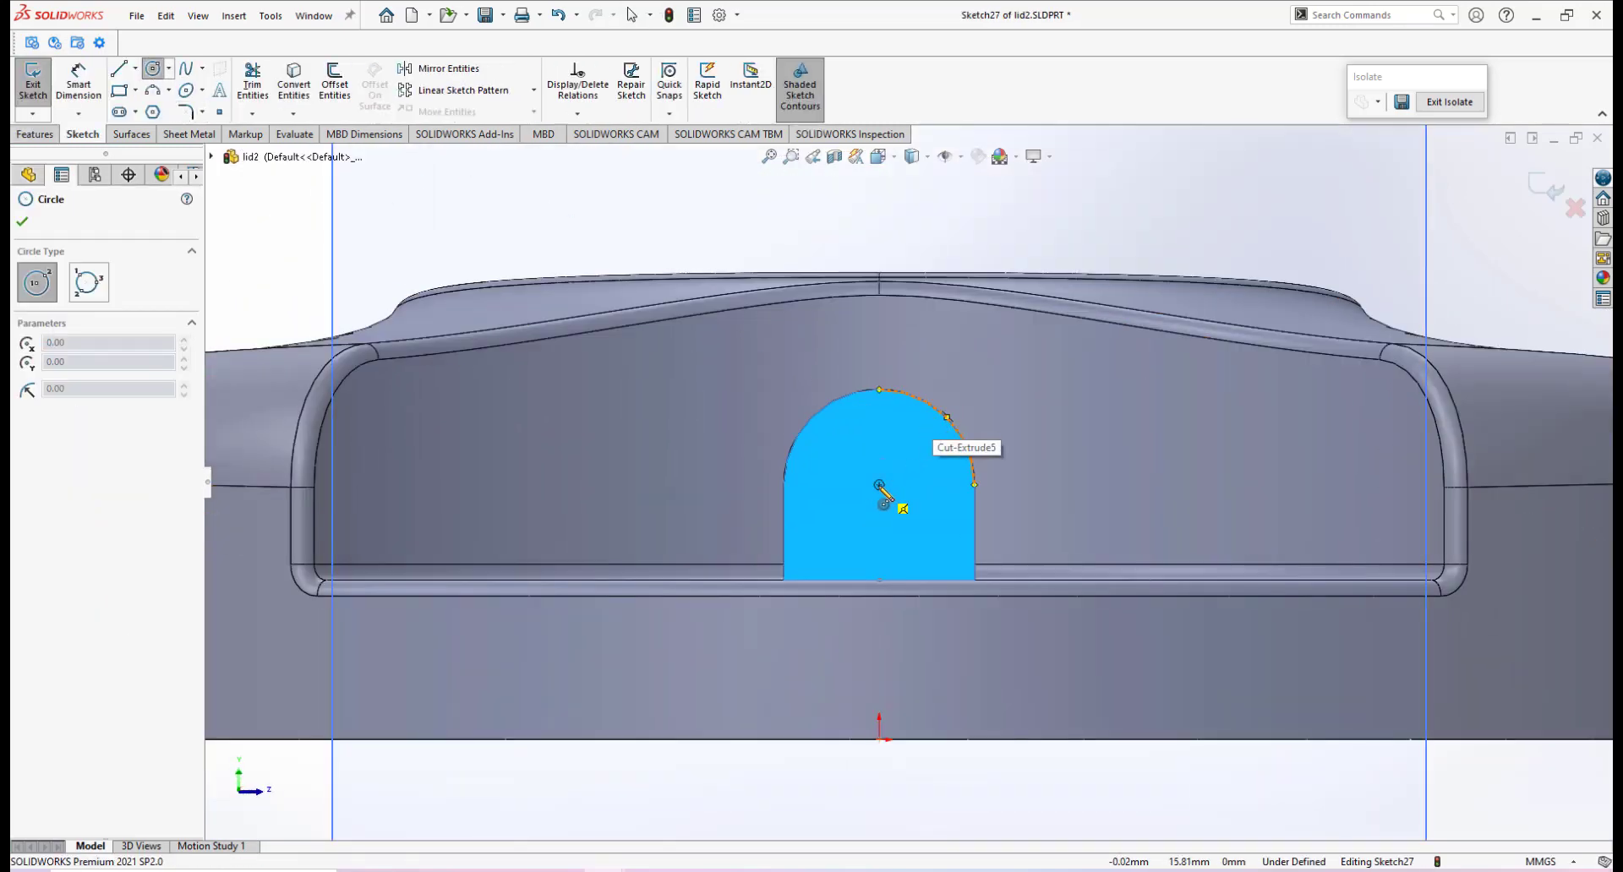
left_click(879, 484)
left_click(934, 480)
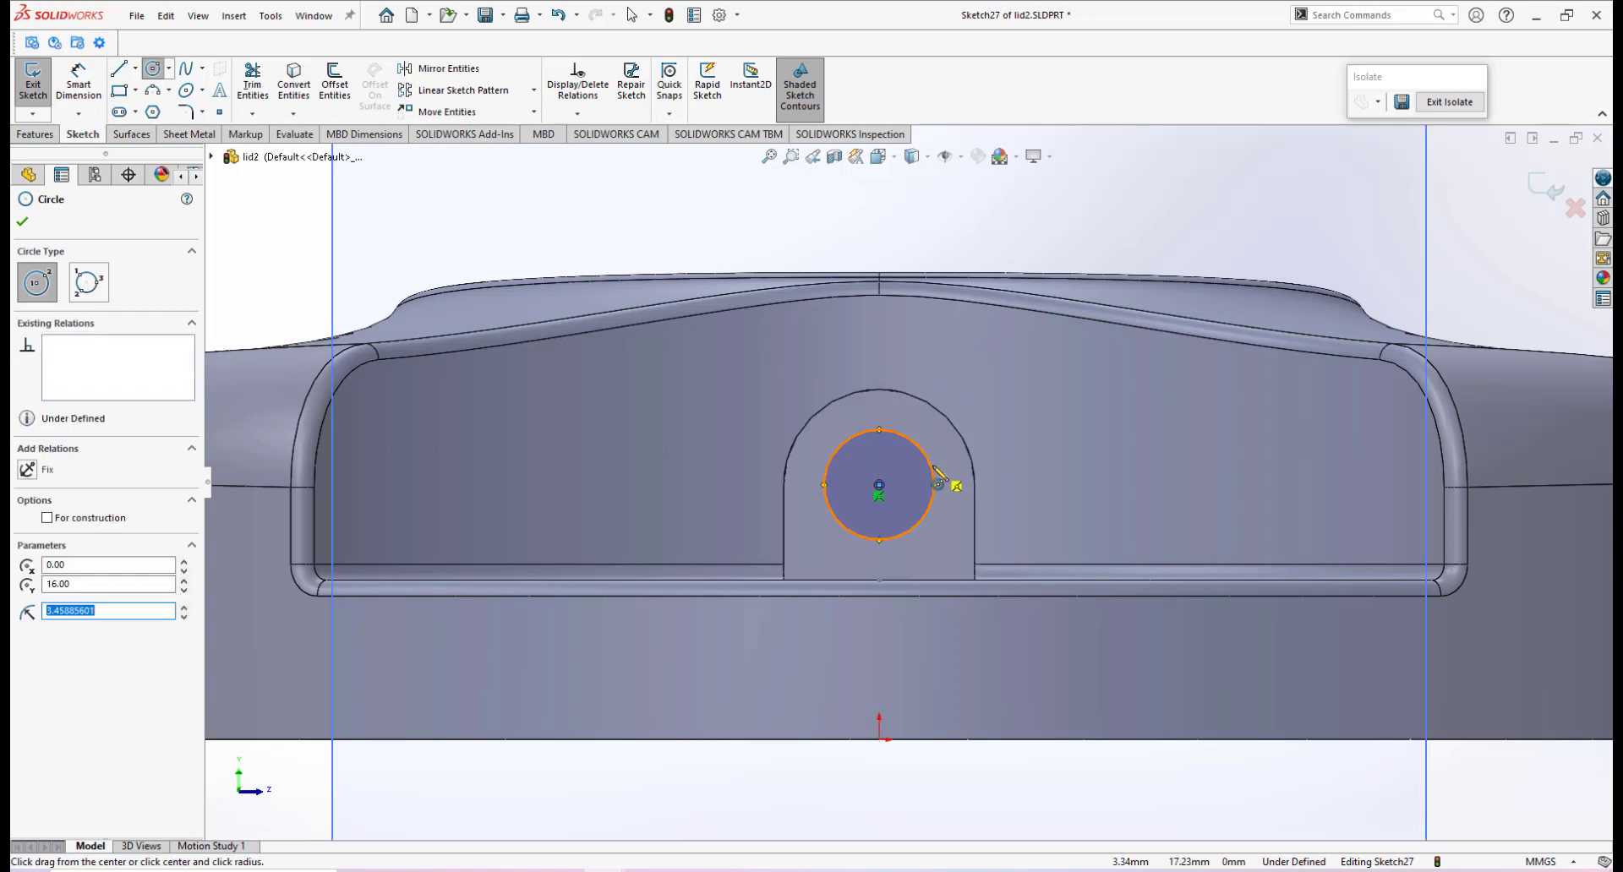
Dimension the circle on the pocket's back face to a diameter of 8 mm.
right_click(933, 465)
left_click(1048, 441)
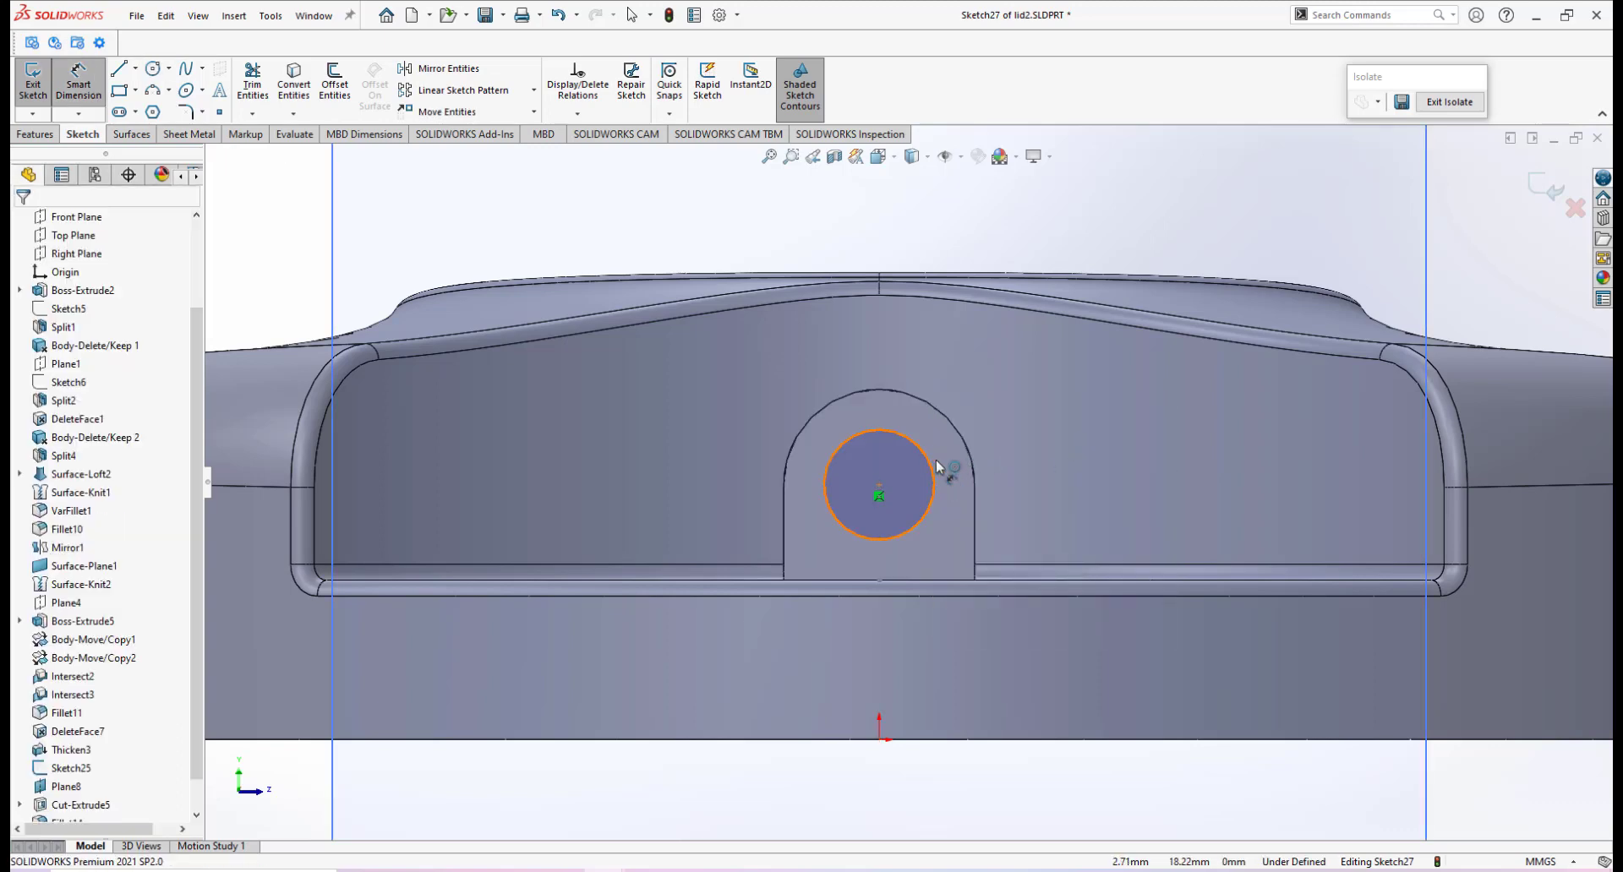
left_click(933, 470)
left_click(1024, 475)
type("8")
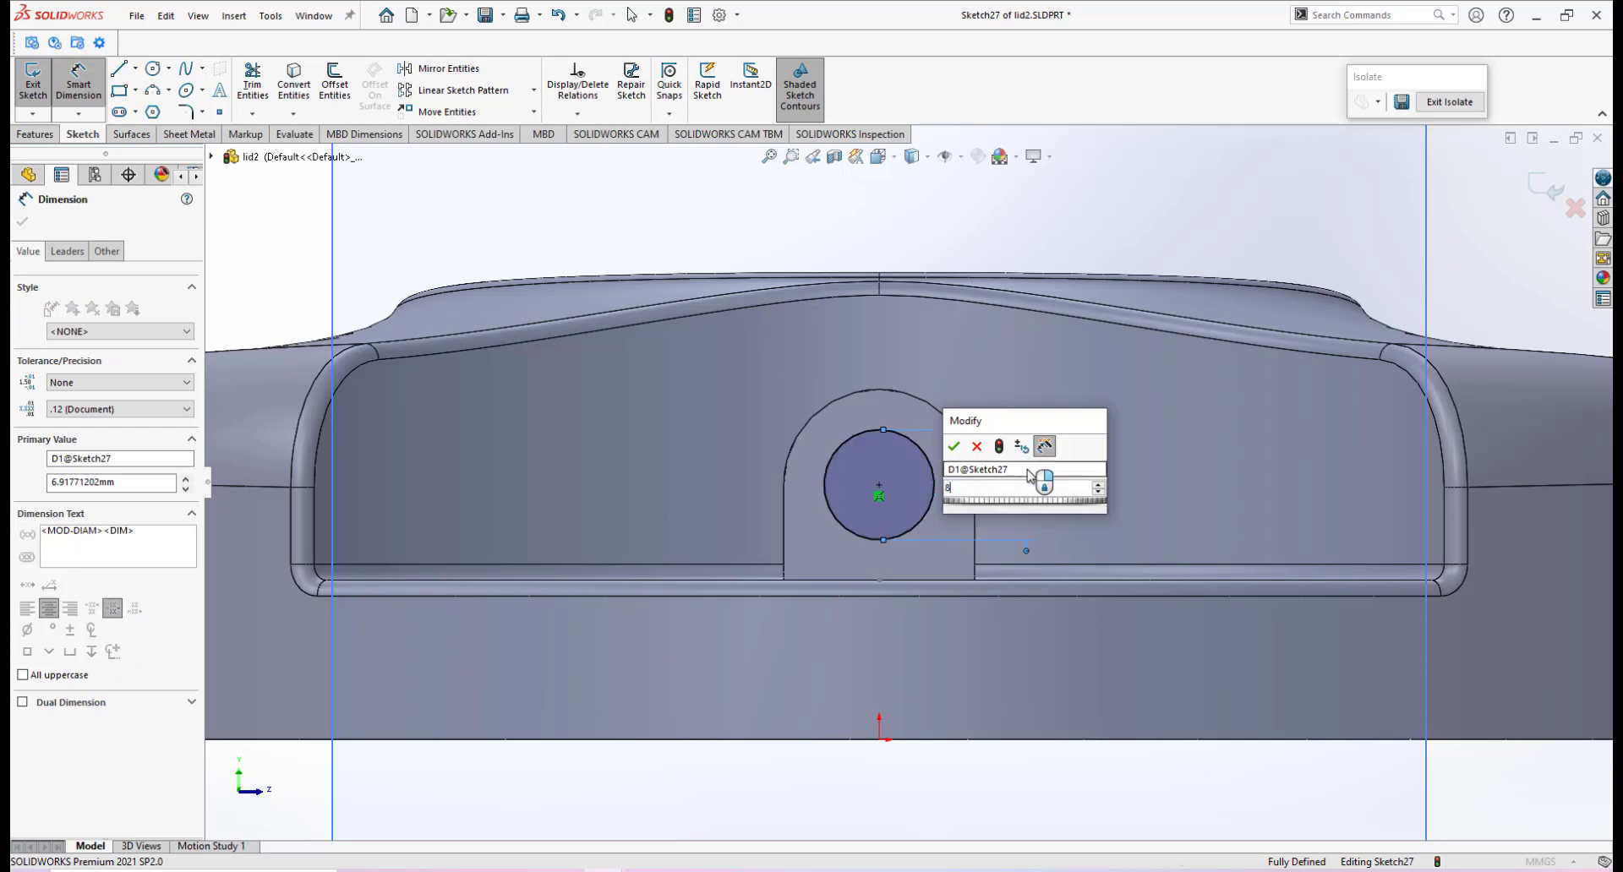
key("Return")
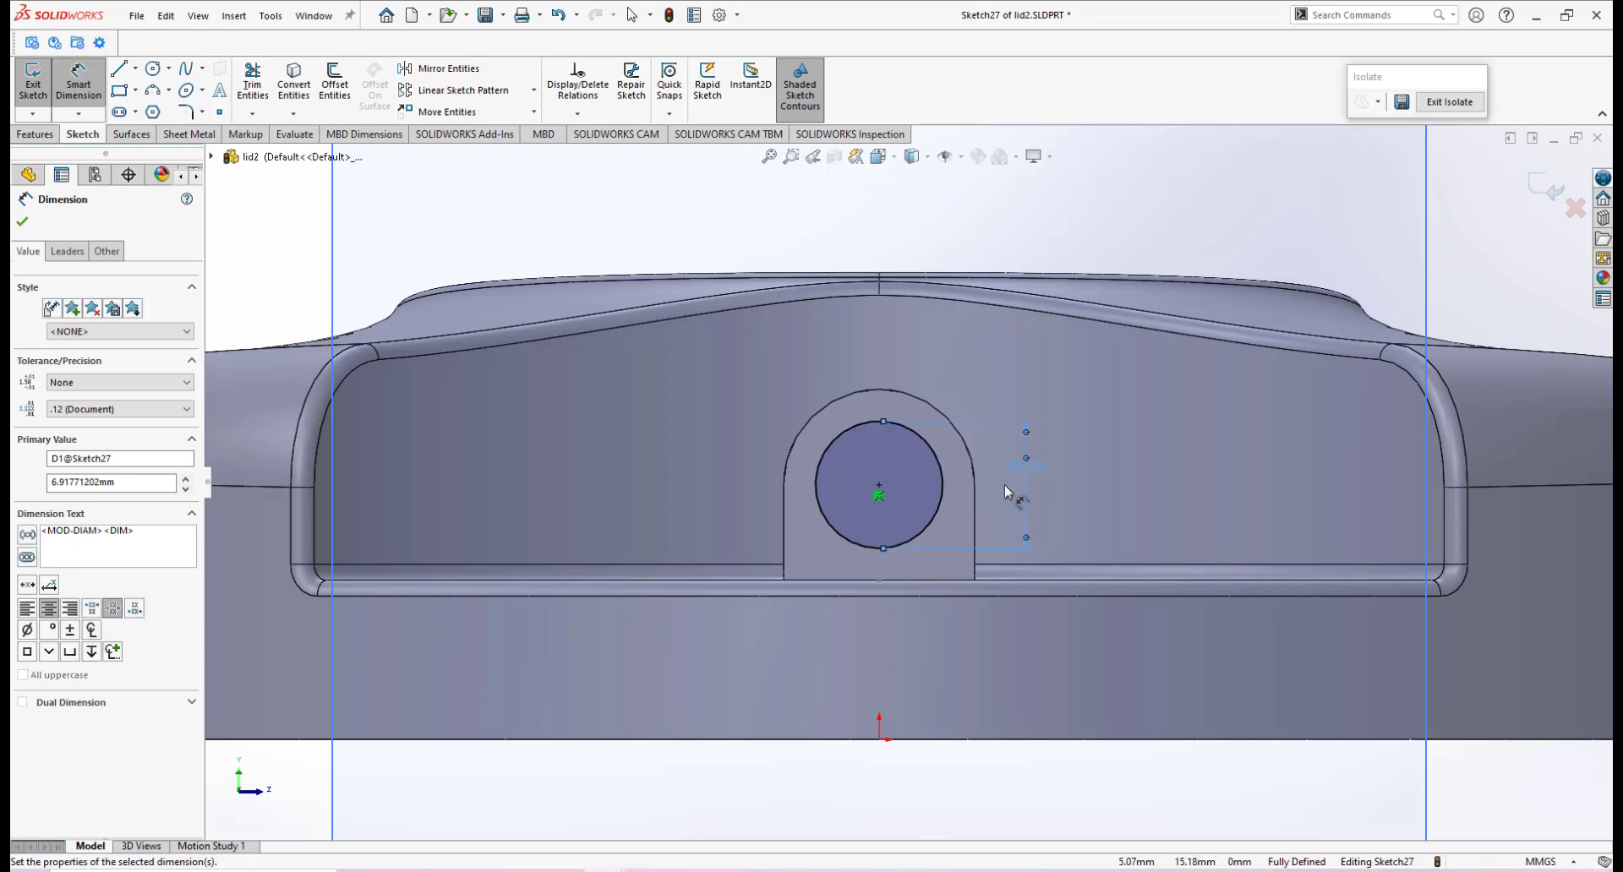
scroll(997, 482, "down", 2)
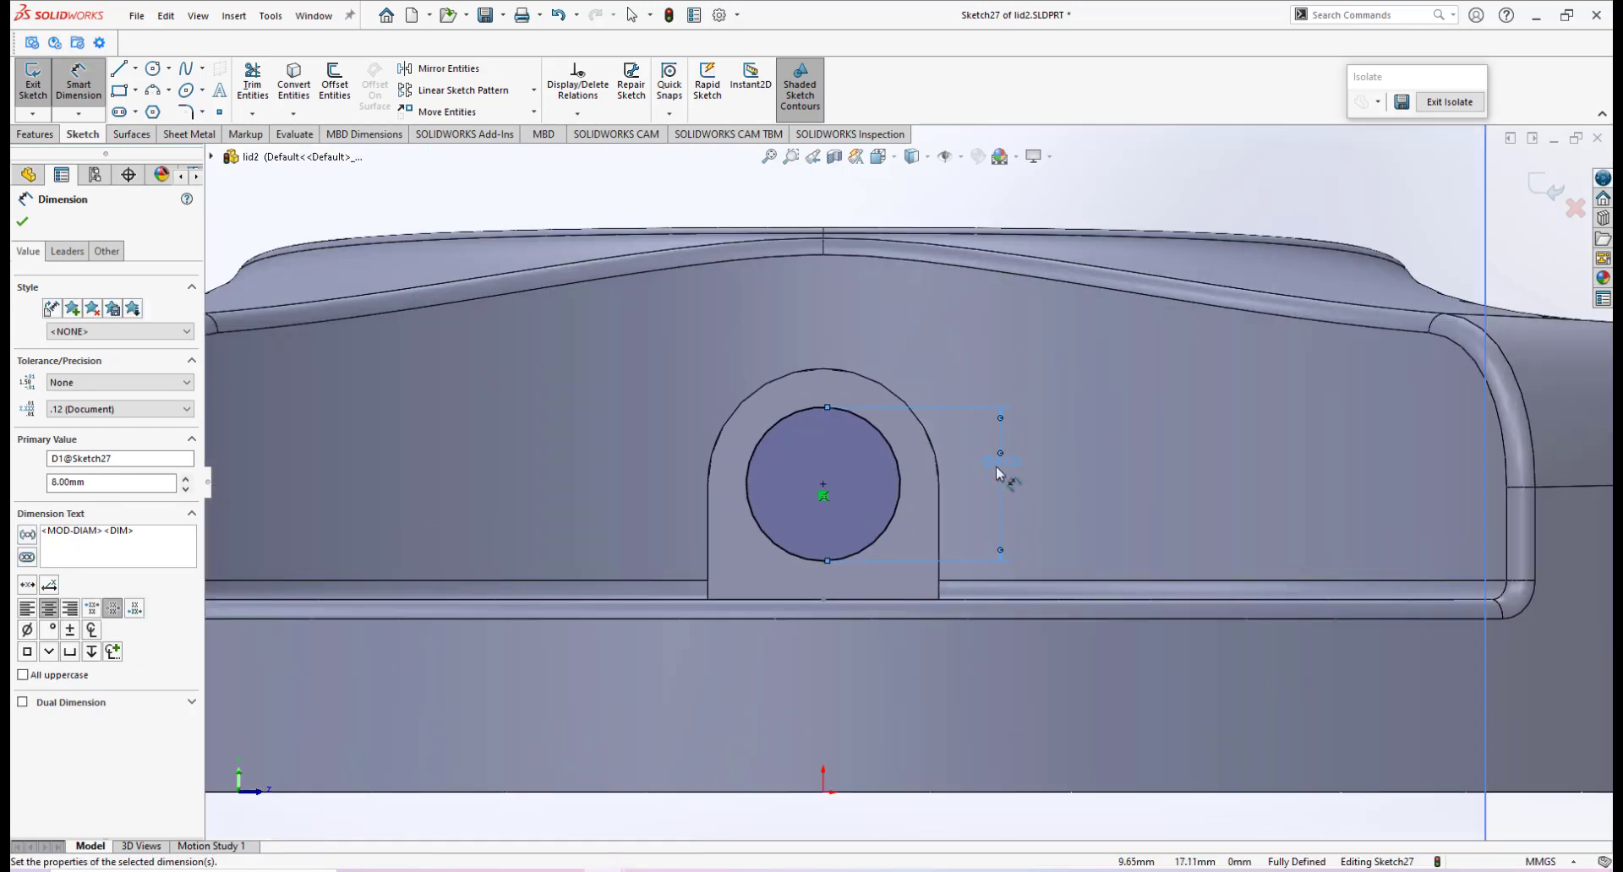
Extrude-cut the 8 mm circle through the recess wall to a blind depth of 4.75 mm and accept the cut.
middle_click_drag(924, 488, 862, 500)
scroll(912, 525, "up", 3)
left_click(34, 134)
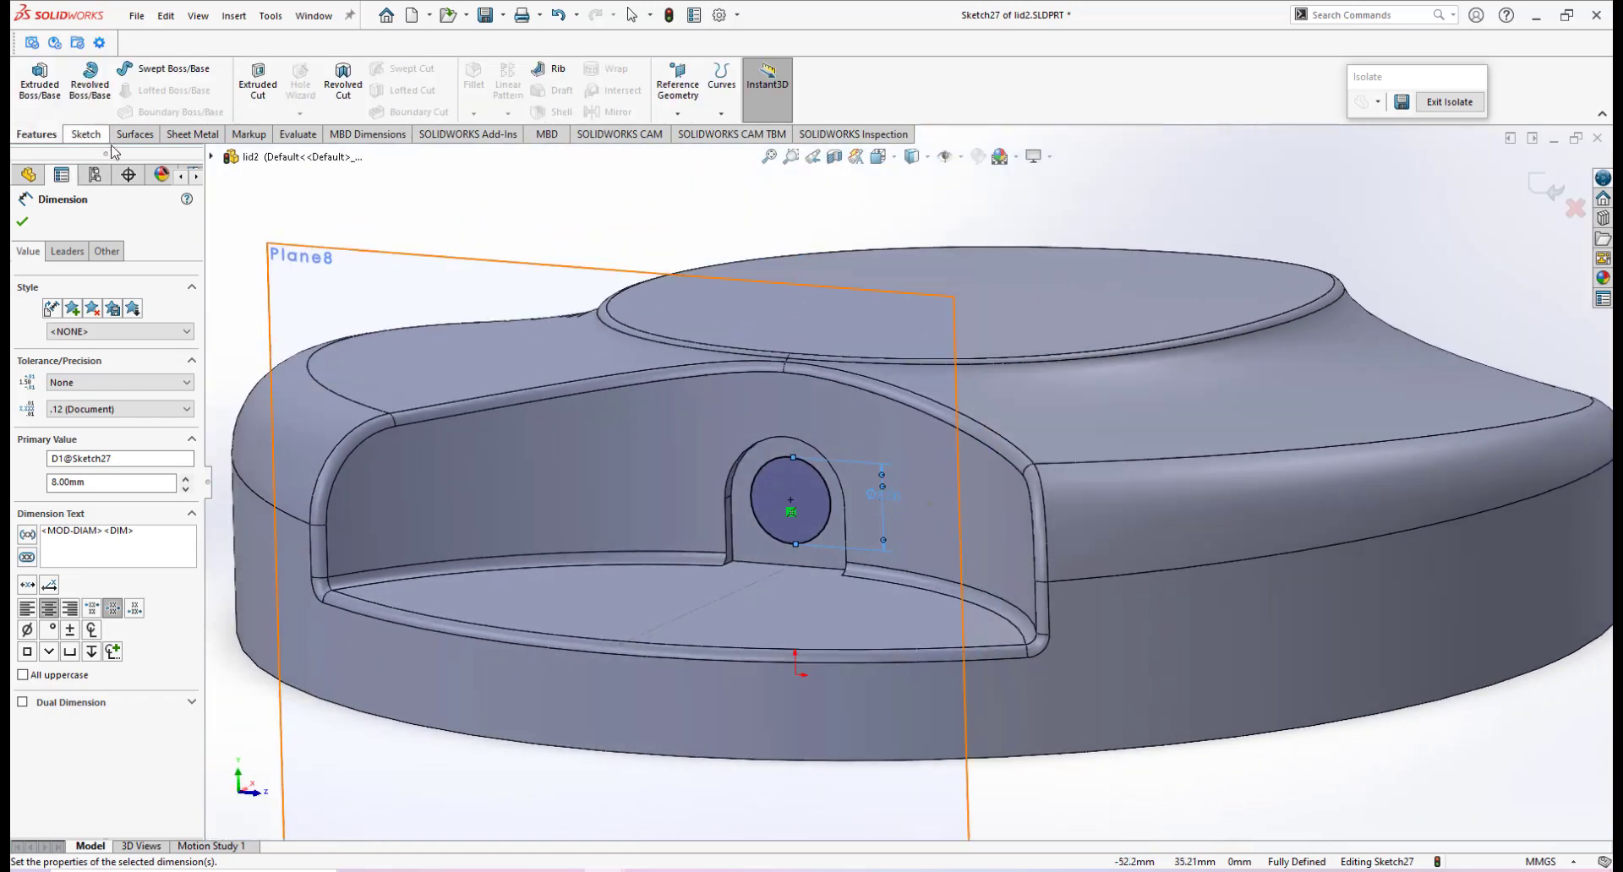
left_click(247, 91)
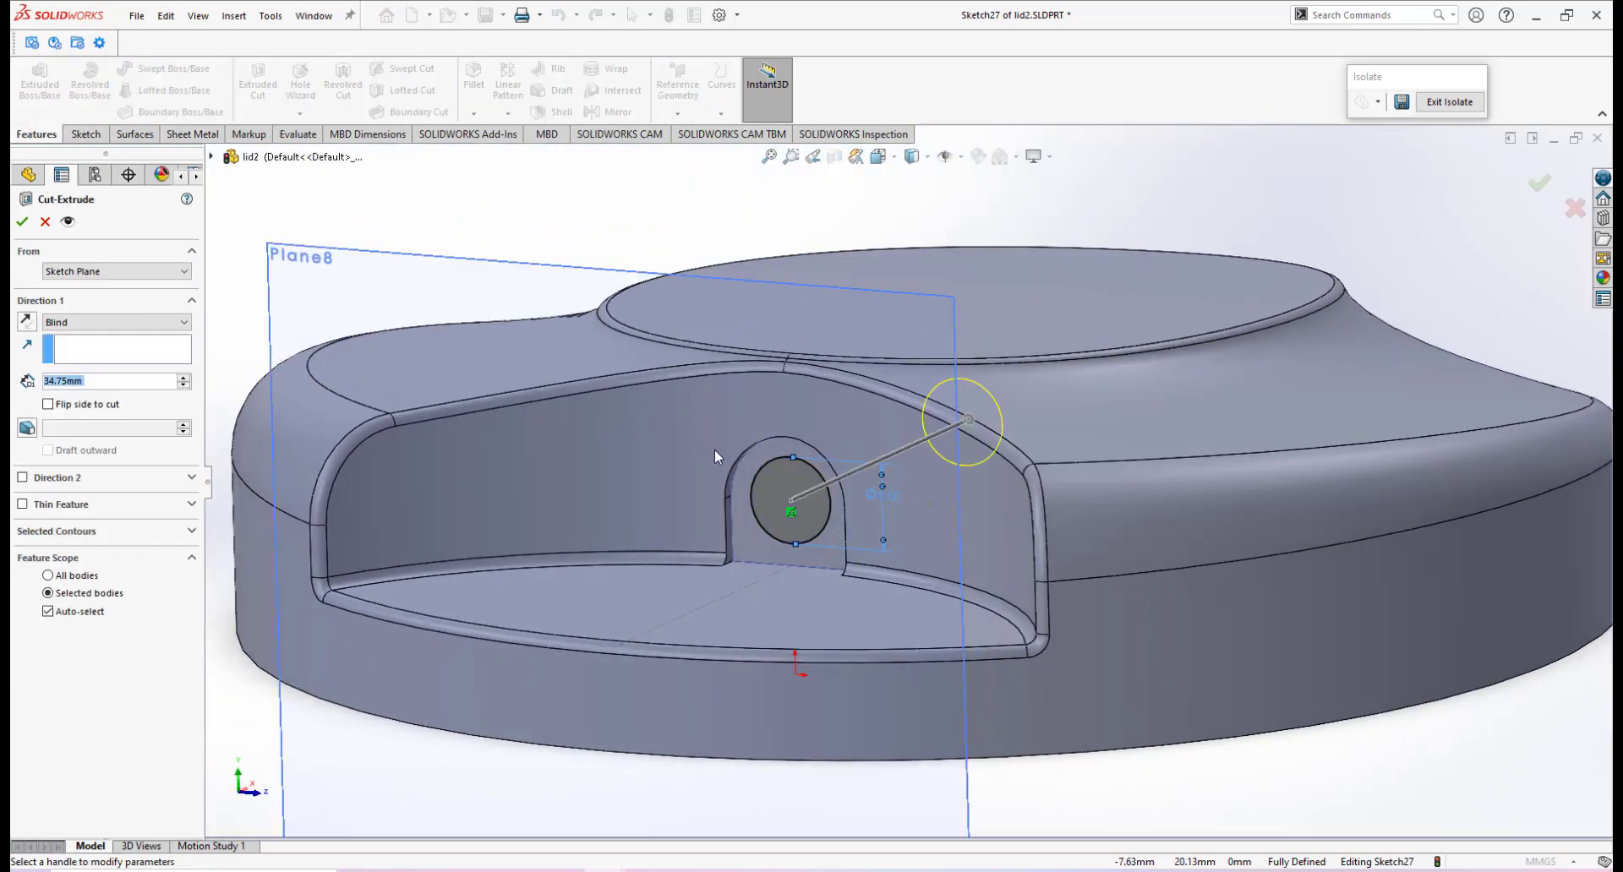
middle_click_drag(741, 466, 699, 379)
scroll(936, 526, "up", 3)
middle_click_drag(936, 526, 786, 526)
scroll(878, 495, "down", 2)
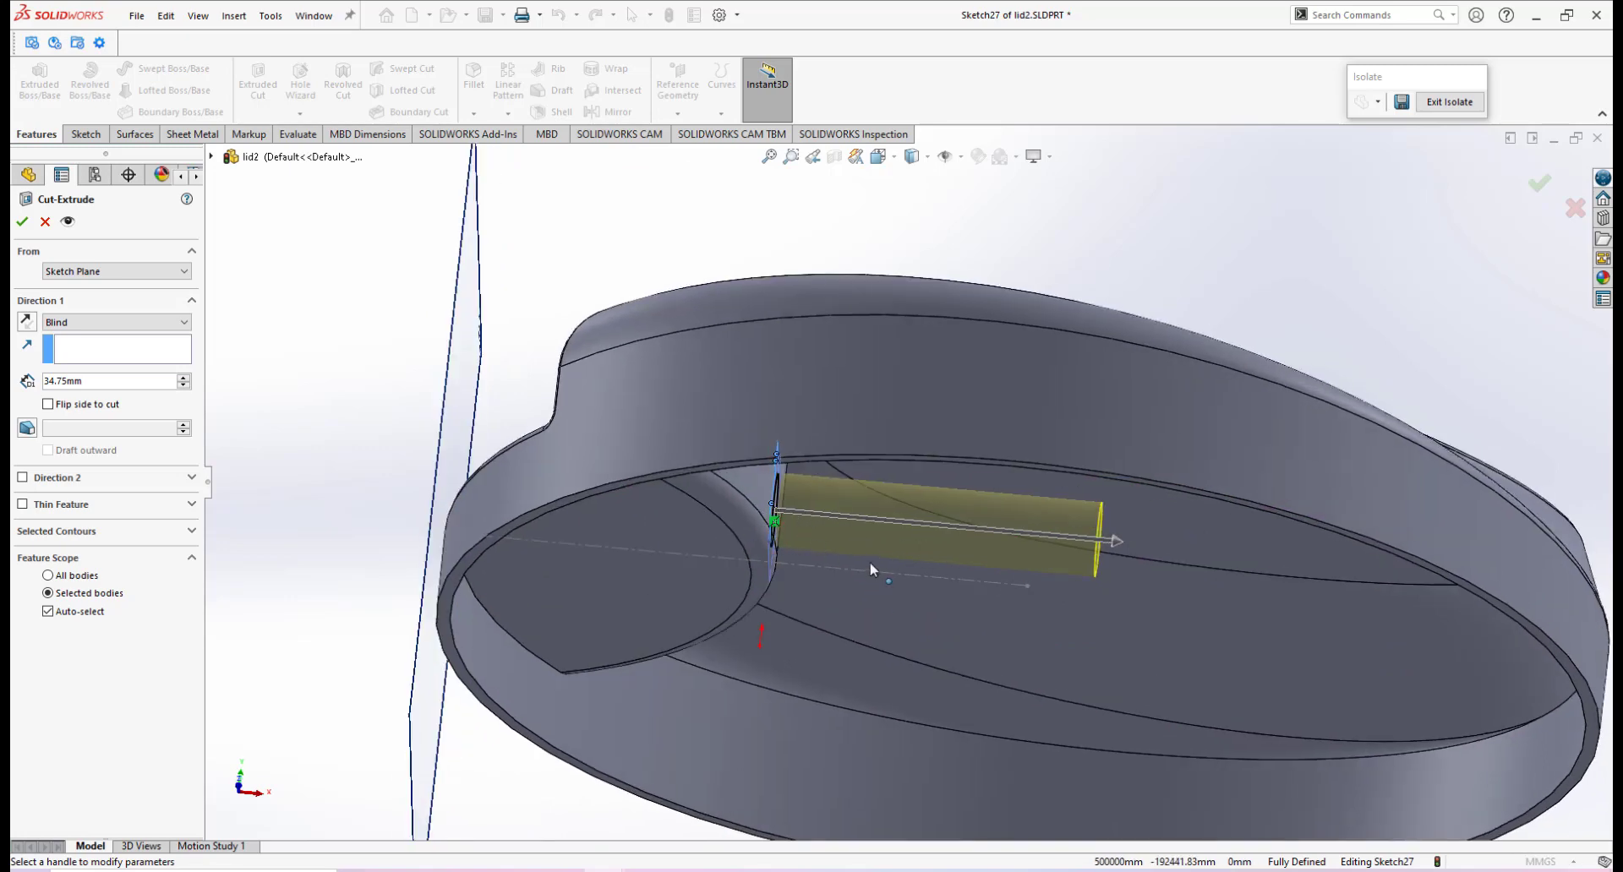
middle_click_drag(870, 561, 515, 508)
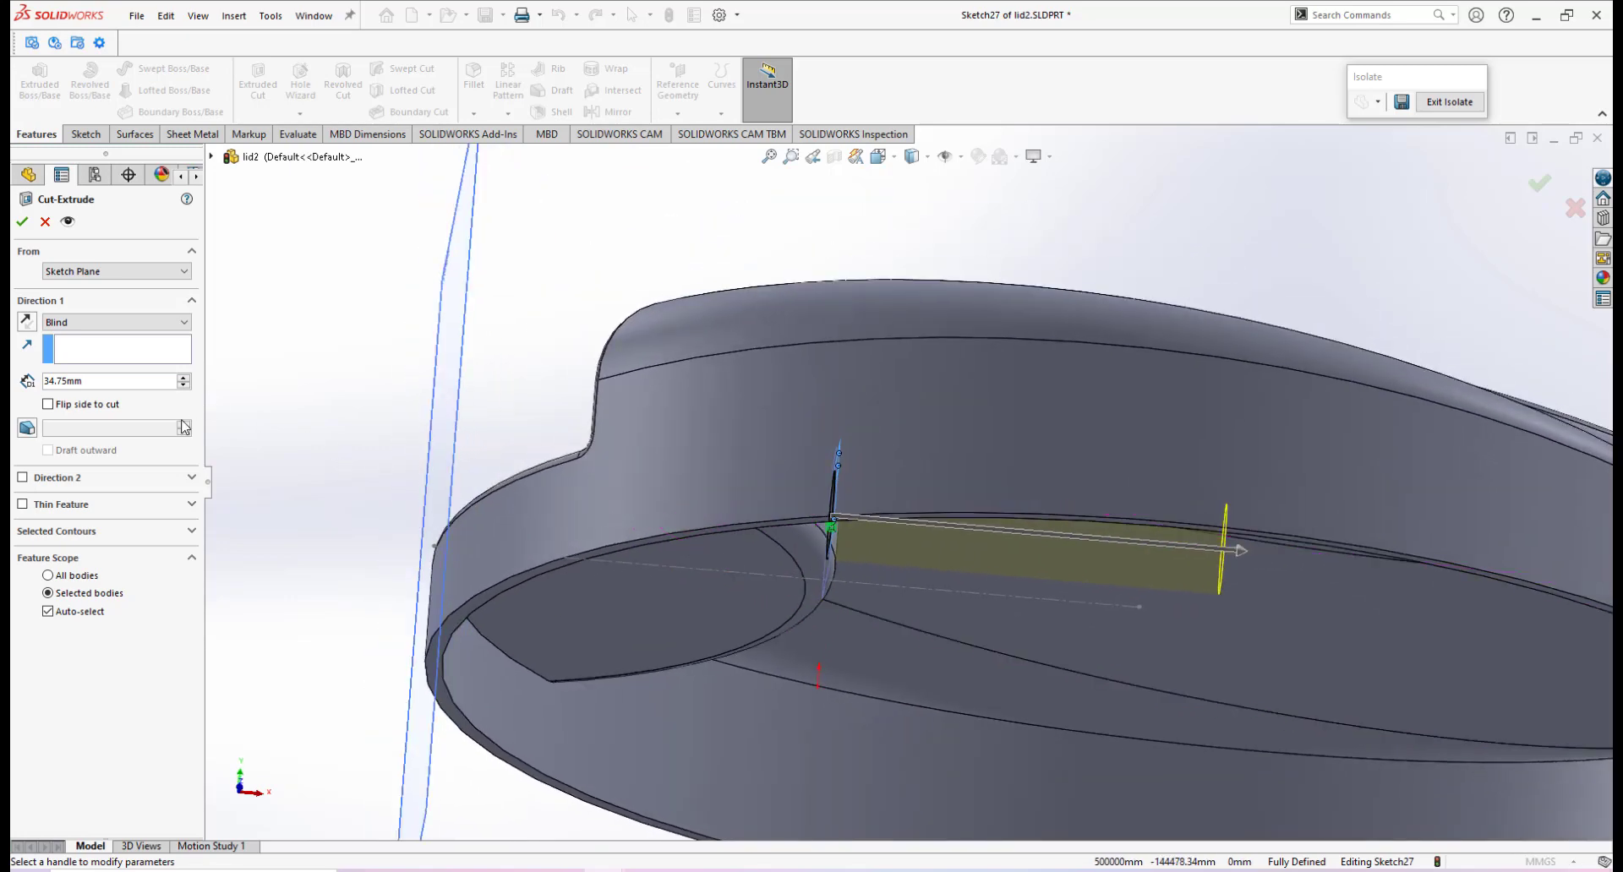
left_click(183, 386)
left_click(184, 385)
left_click(183, 386)
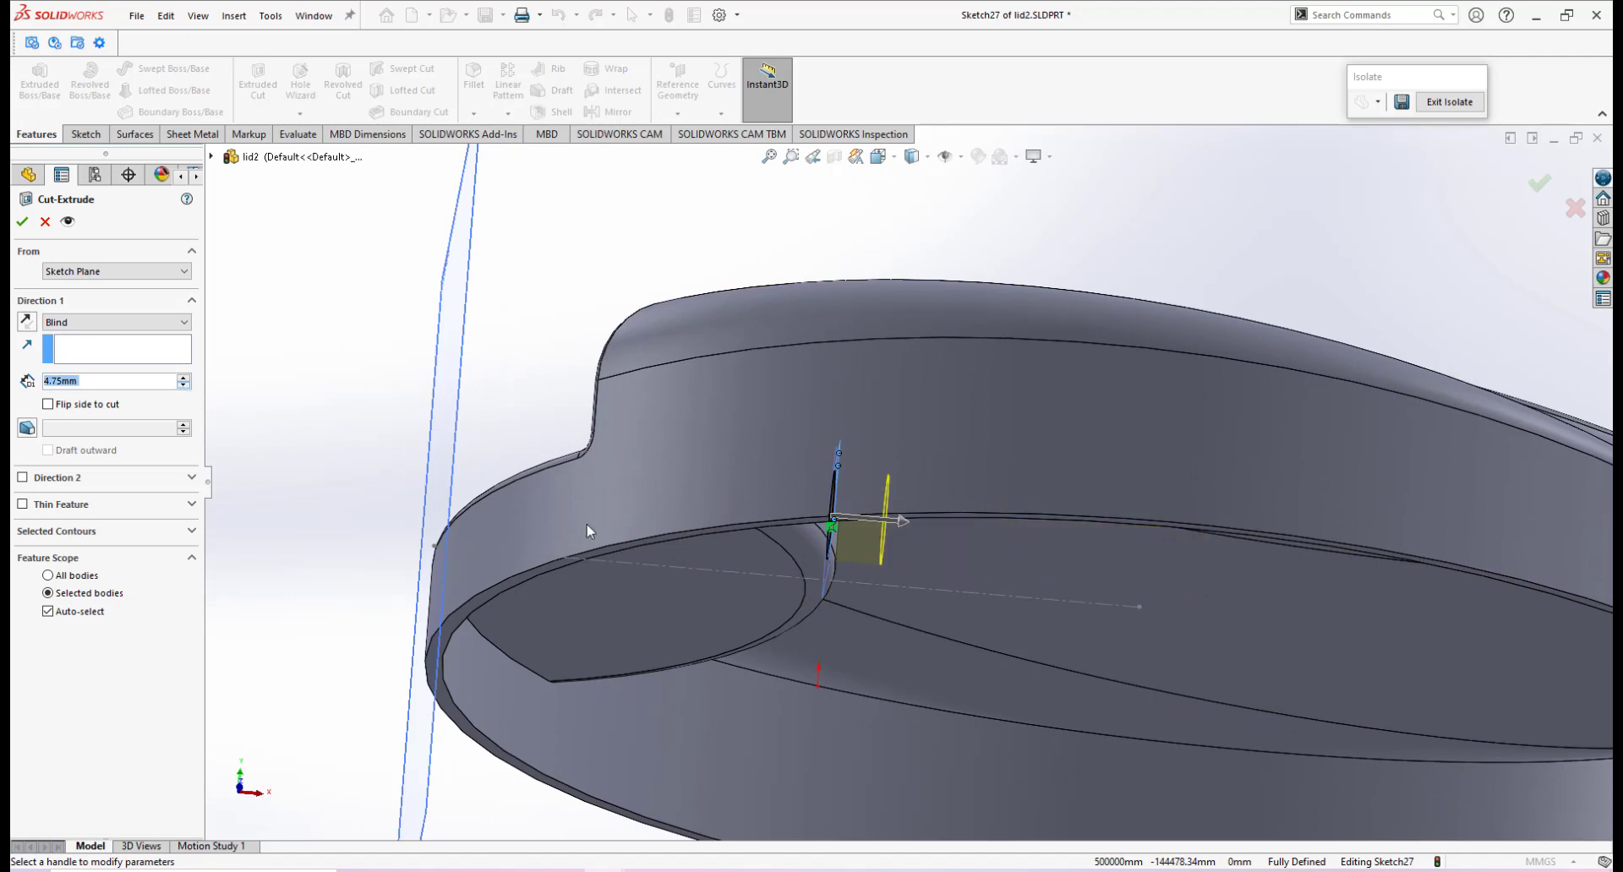
middle_click_drag(976, 571, 924, 507)
scroll(924, 508, "up", 6)
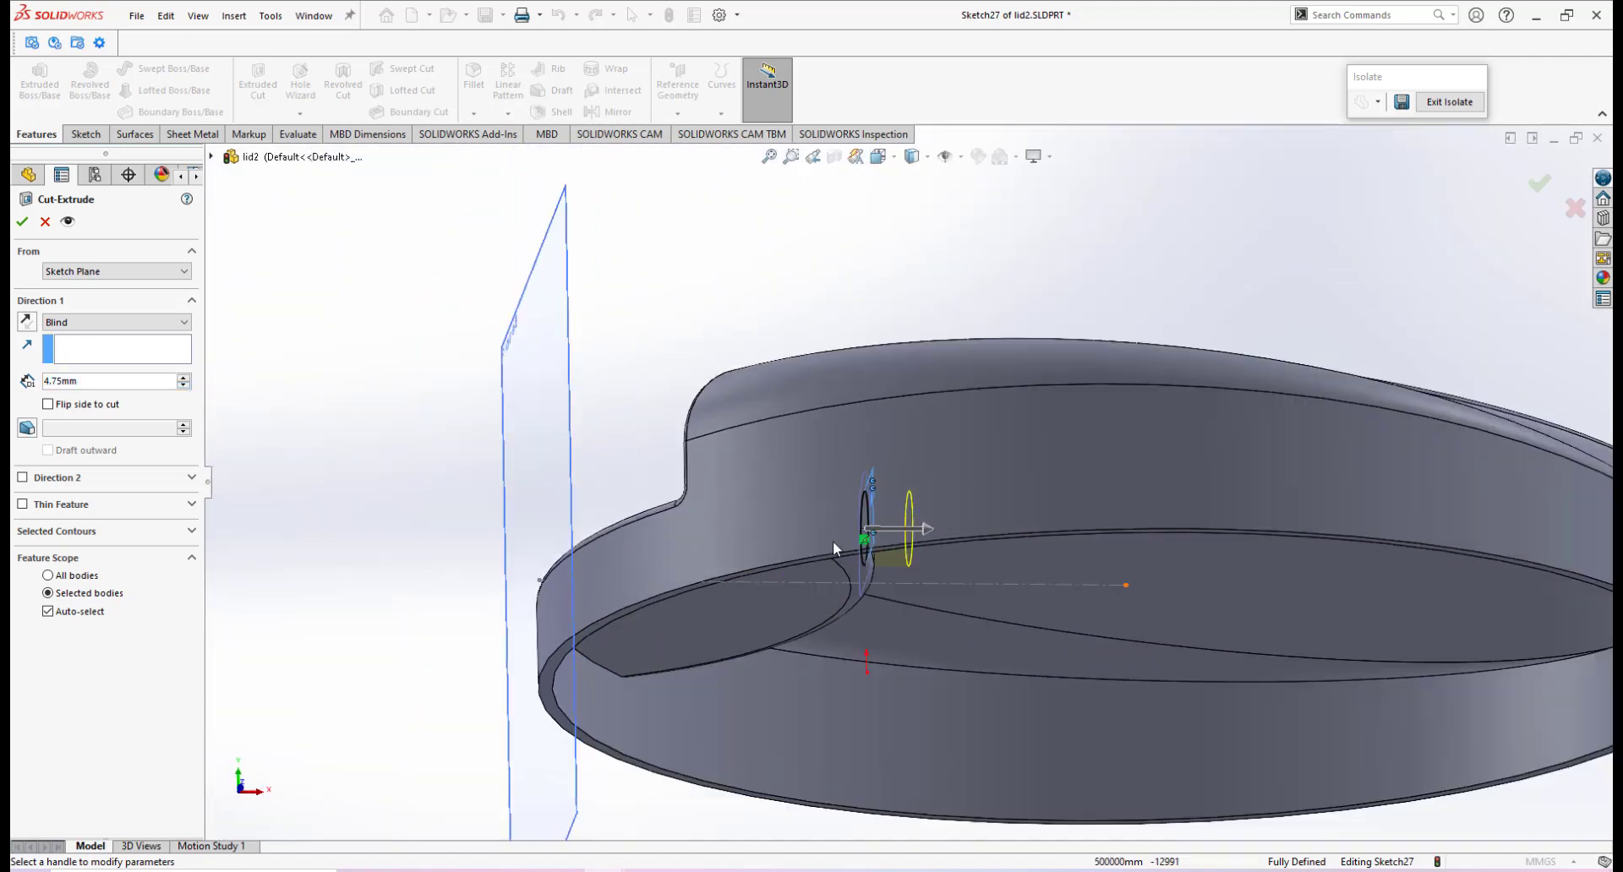
scroll(929, 482, "up", 3)
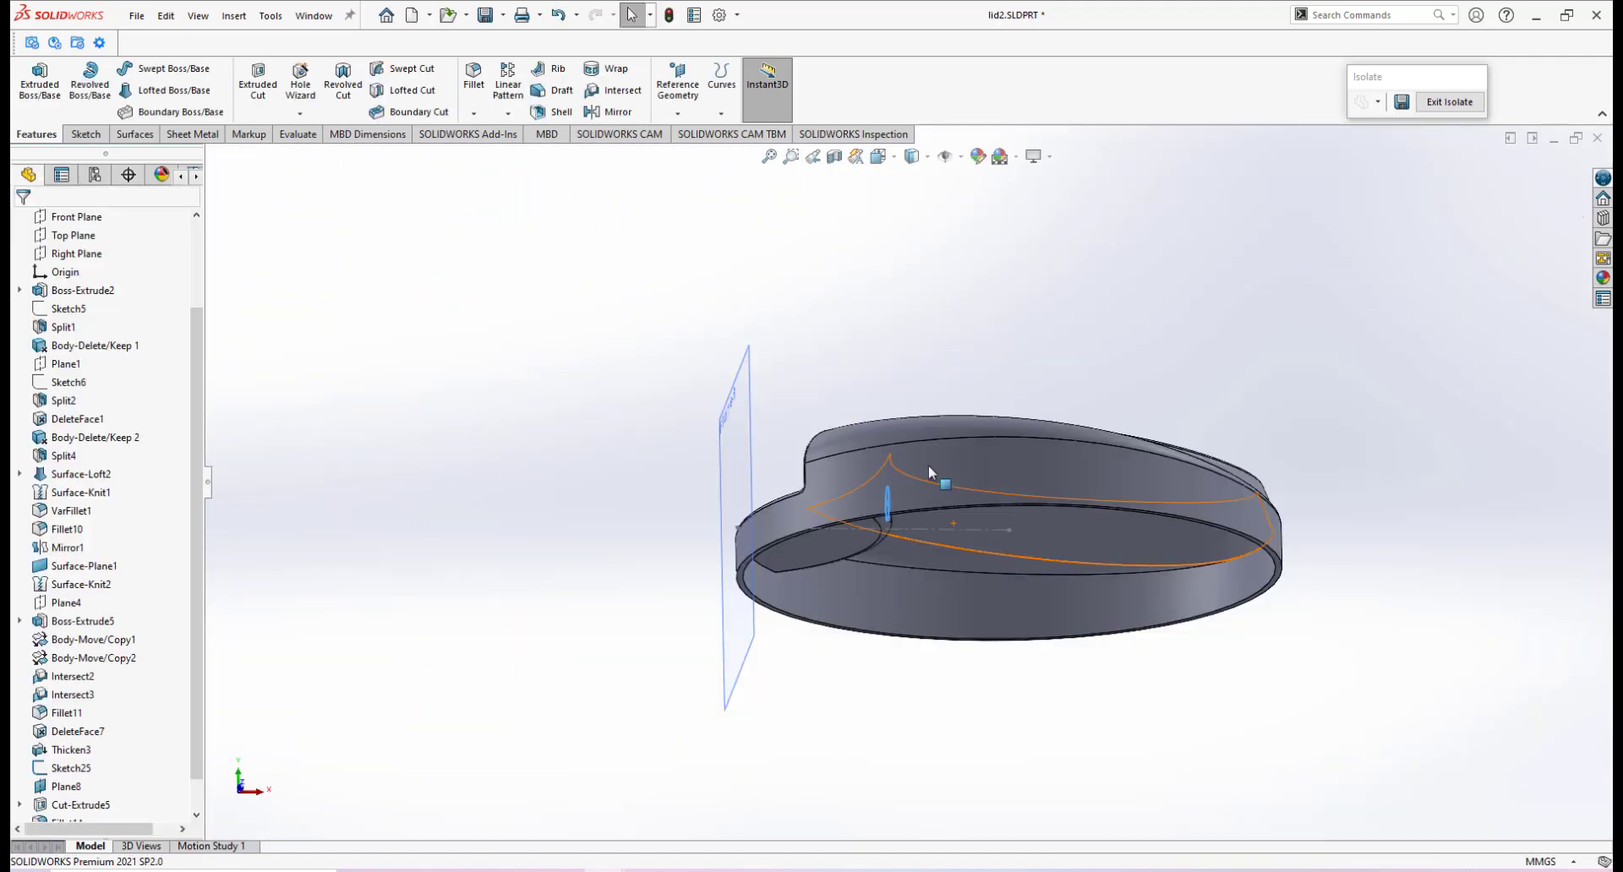
Inspect the cord hole from the front, set an isometric view, and save the part.
middle_click_drag(929, 475, 1001, 517)
scroll(915, 509, "down", 4)
middle_click_drag(901, 506, 969, 556)
scroll(969, 555, "up", 2)
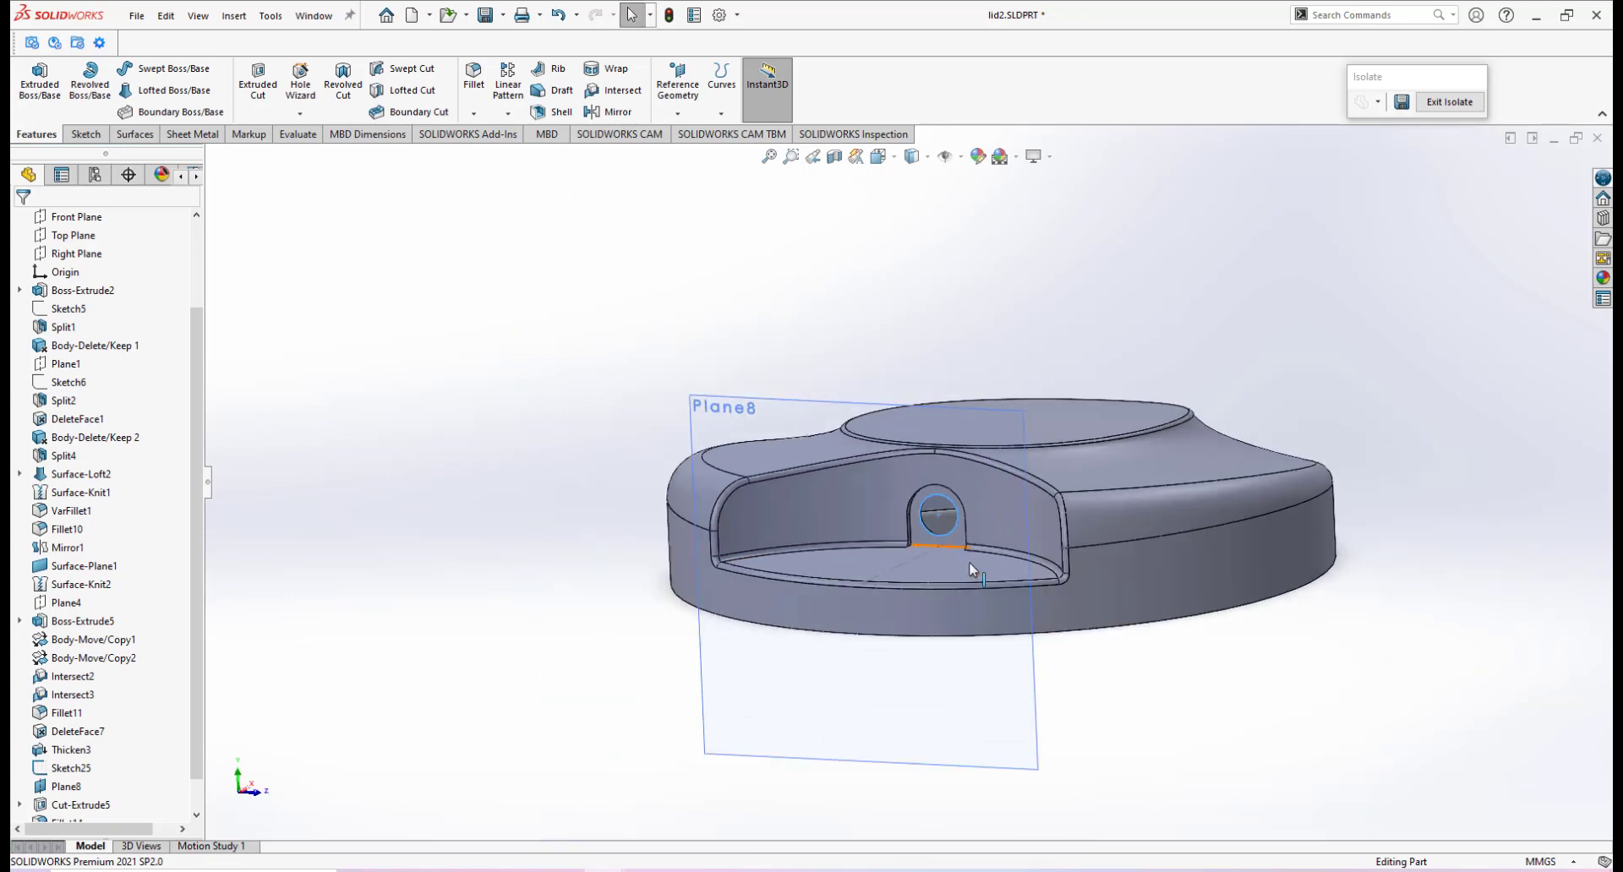
scroll(970, 555, "down", 2)
key("space")
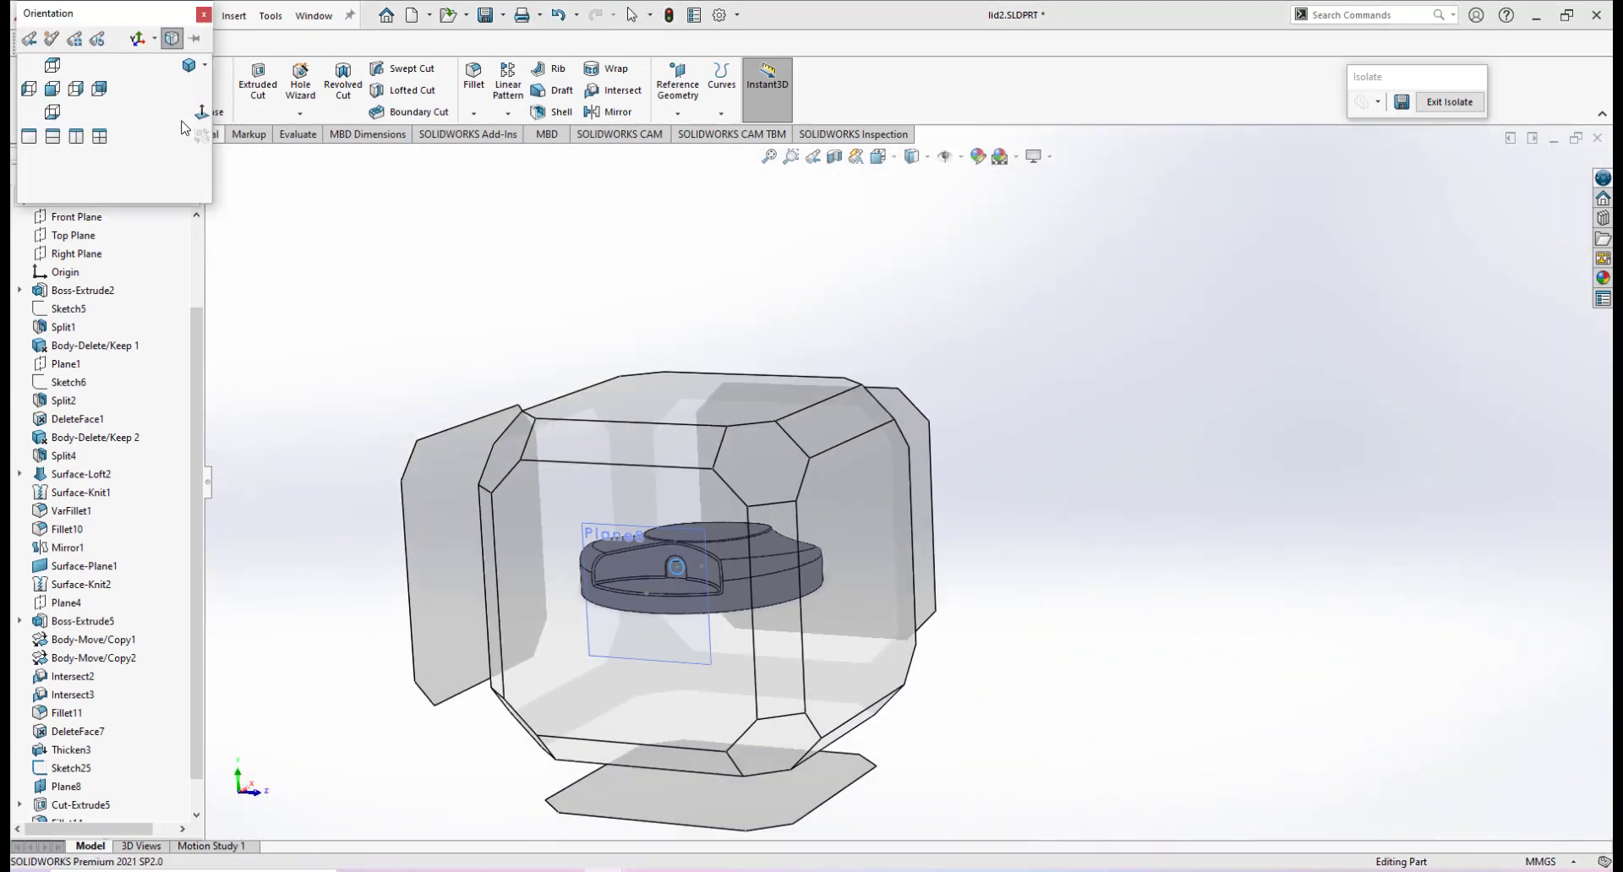
left_click(764, 465)
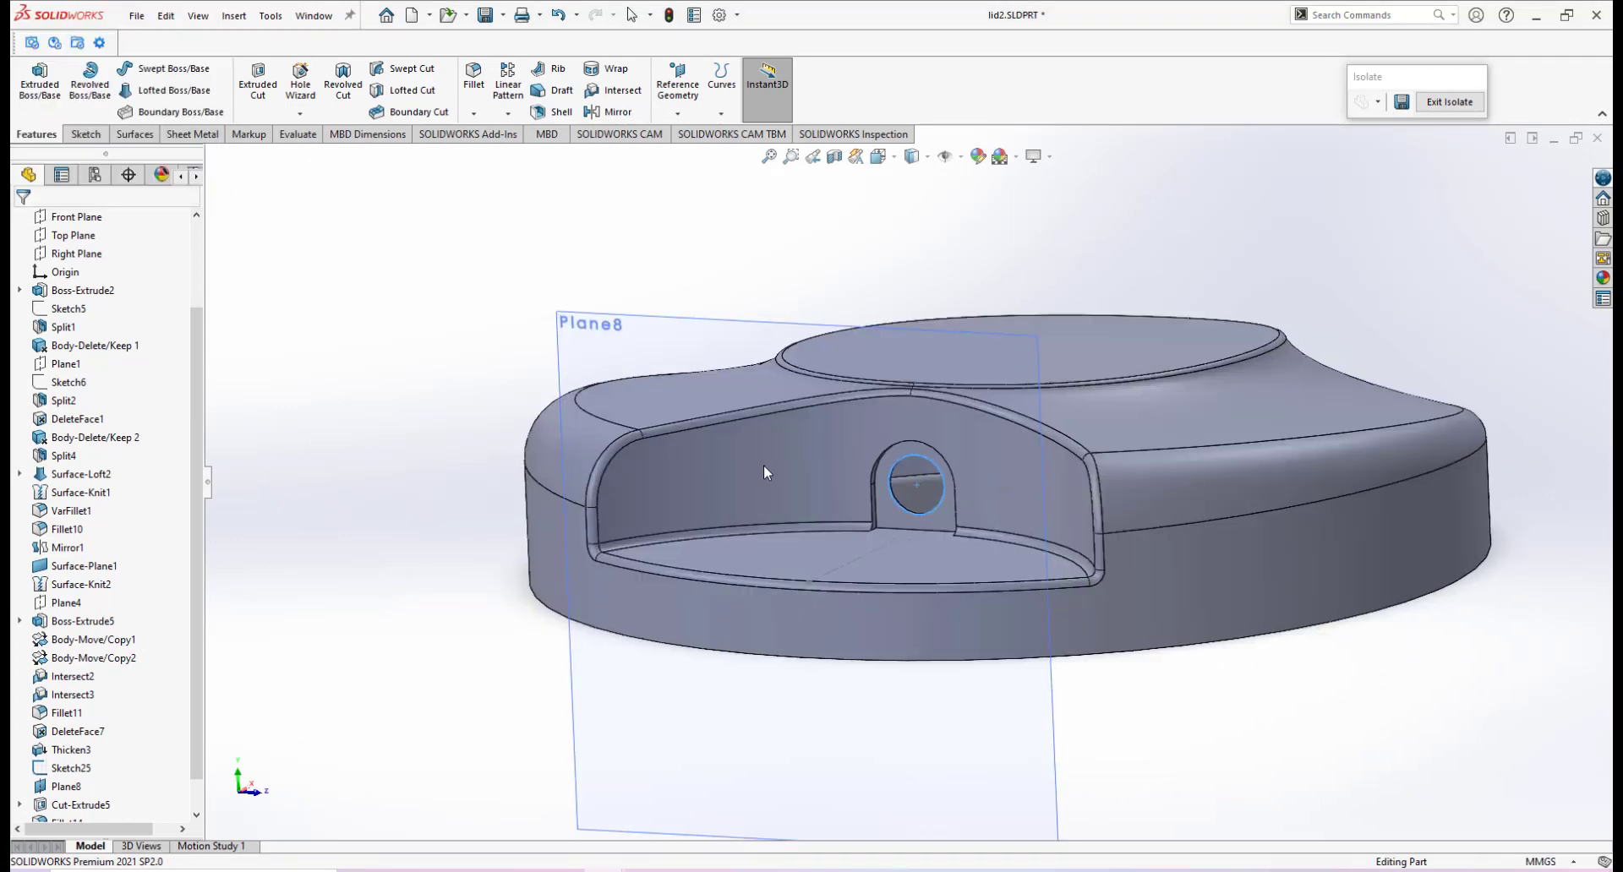
left_click(487, 15)
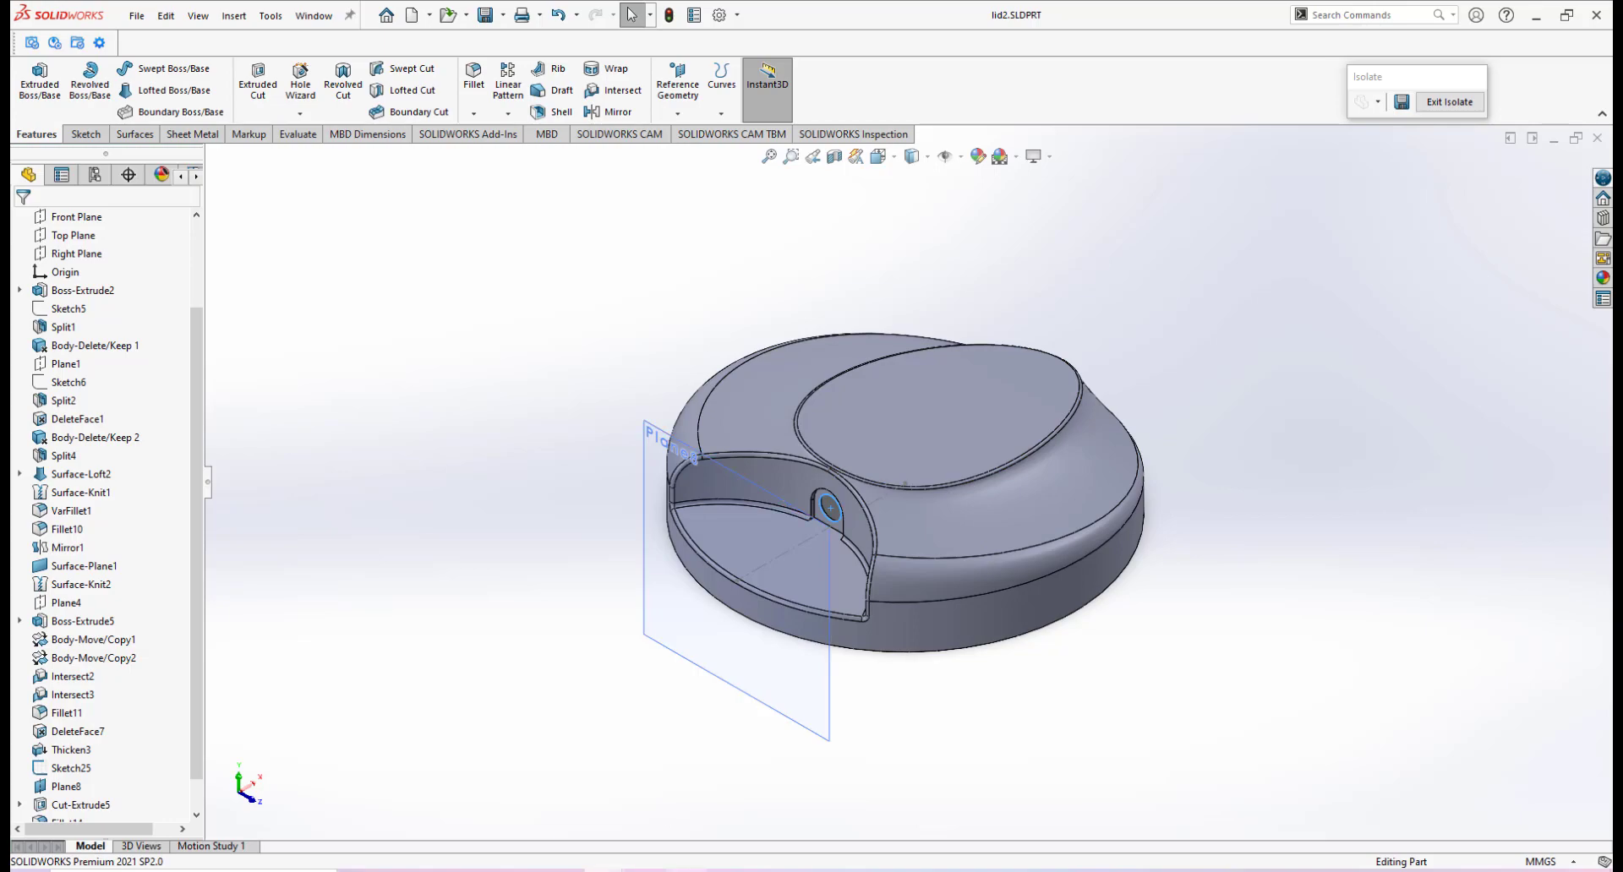
Check the cord hole in IMG_20221215_142952.jpg and the lid's underside in IMG_20221205_161800.jpg, and return to lid2.SLDPRT.
left_click(809, 871)
left_click(730, 739)
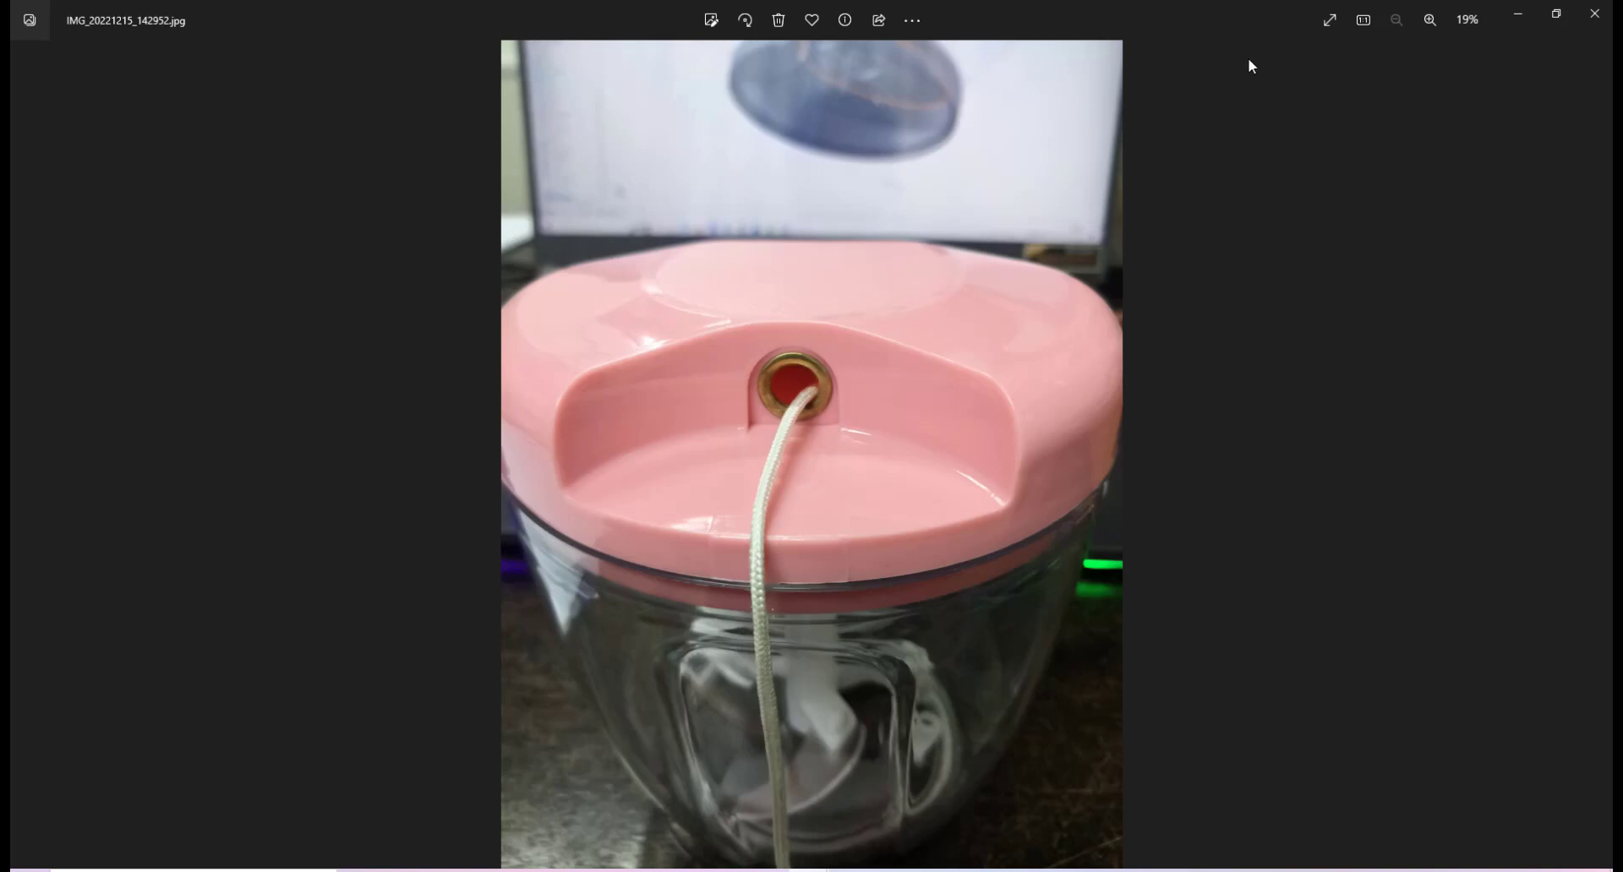
key("alt+Tab")
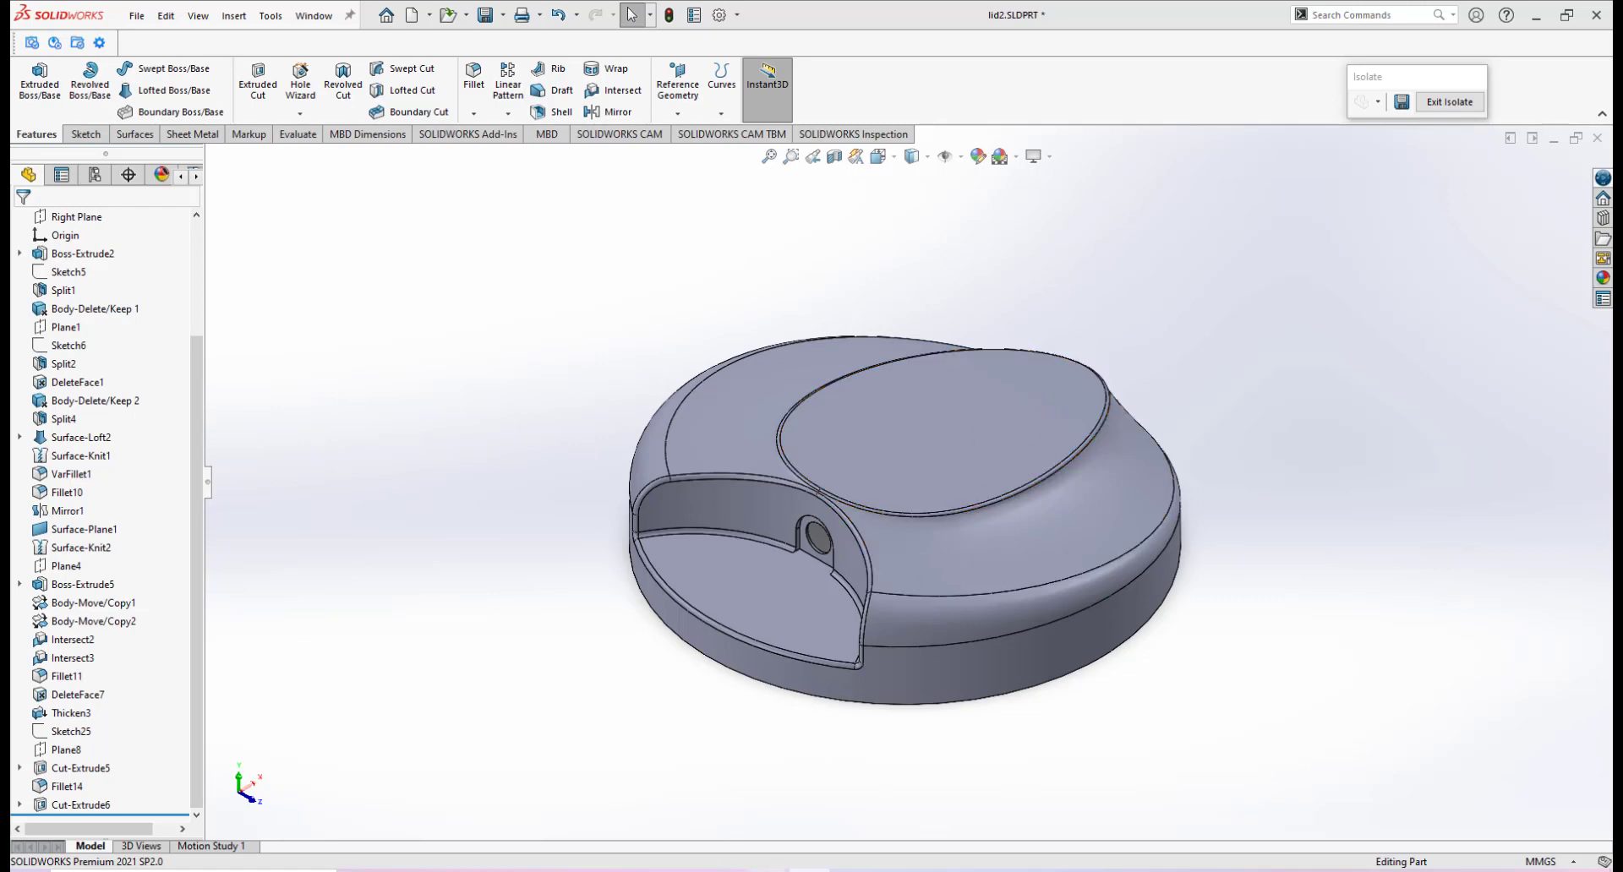
left_click(933, 733)
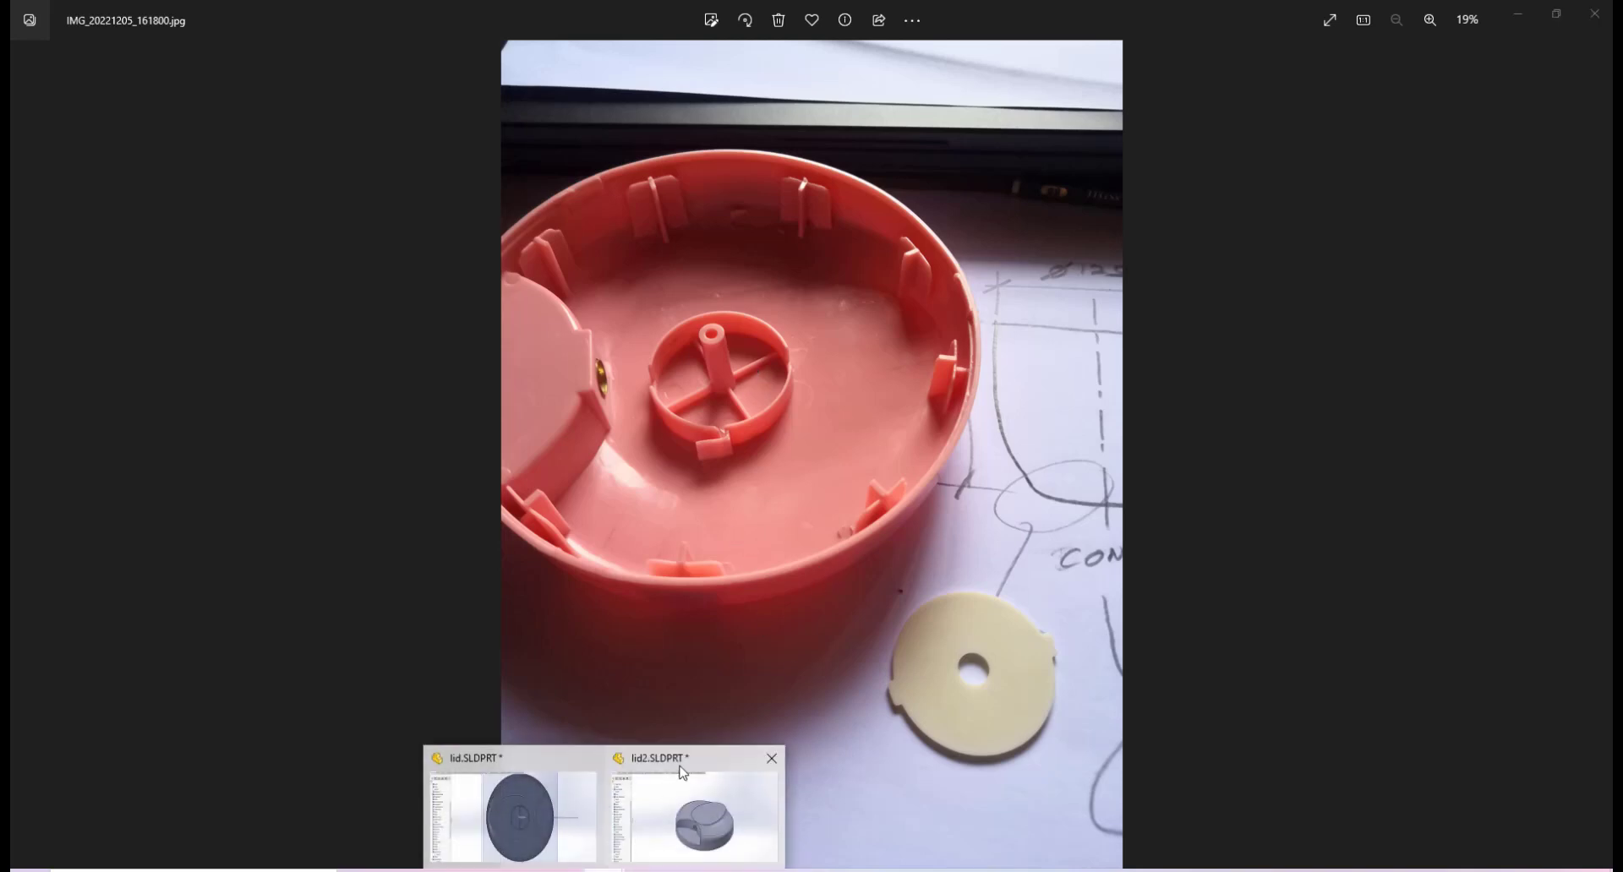
left_click(683, 771)
Examine the lid's underside around the recess wall and the cord hole.
middle_click_drag(970, 710, 948, 241)
scroll(913, 584, "up", 2)
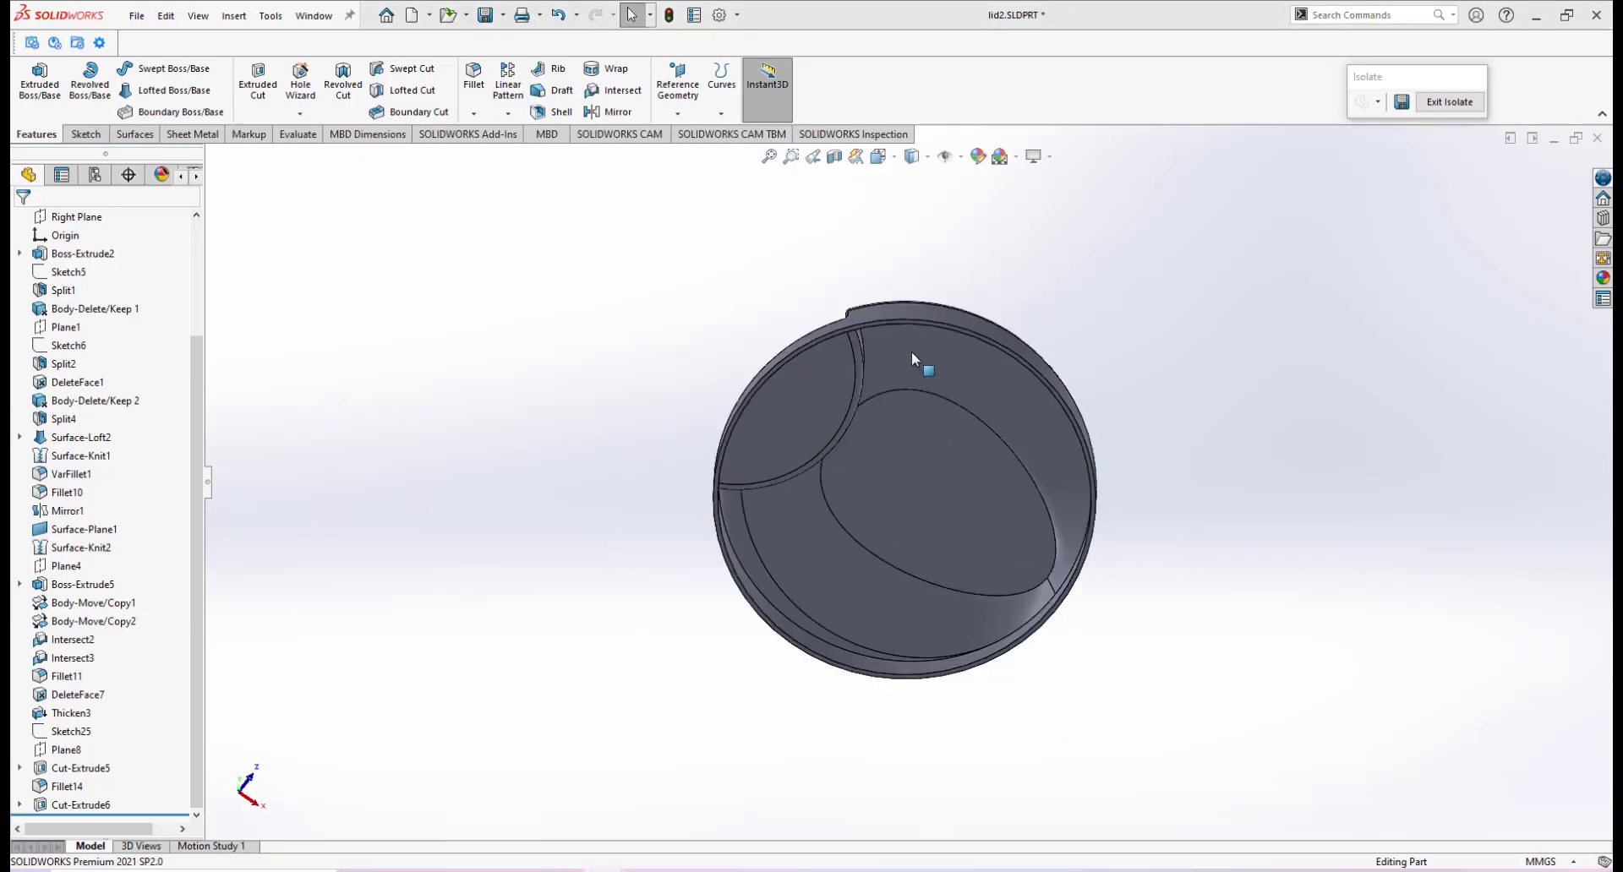
middle_click_drag(911, 351, 877, 472)
scroll(941, 616, "down", 2)
scroll(910, 427, "down", 4)
scroll(914, 421, "up", 4)
scroll(925, 413, "down", 2)
scroll(891, 423, "down", 1)
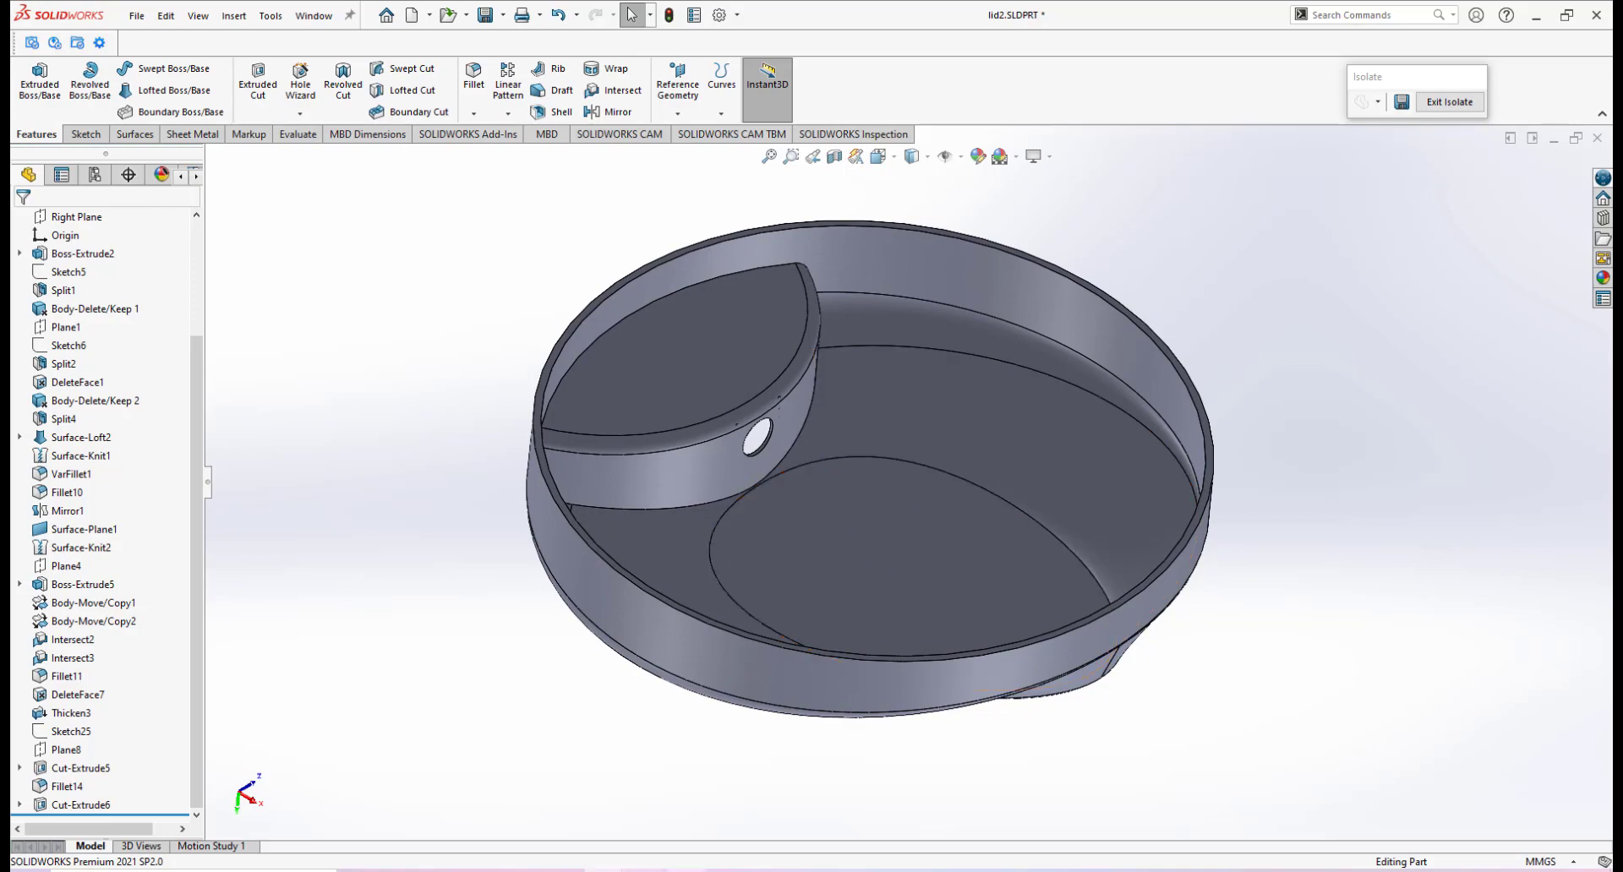
Check the ring and pole dimensions on the bottom view in drawing IMG_20221207_222344.jpg, and return to lid2.SLDPRT.
left_click(752, 752)
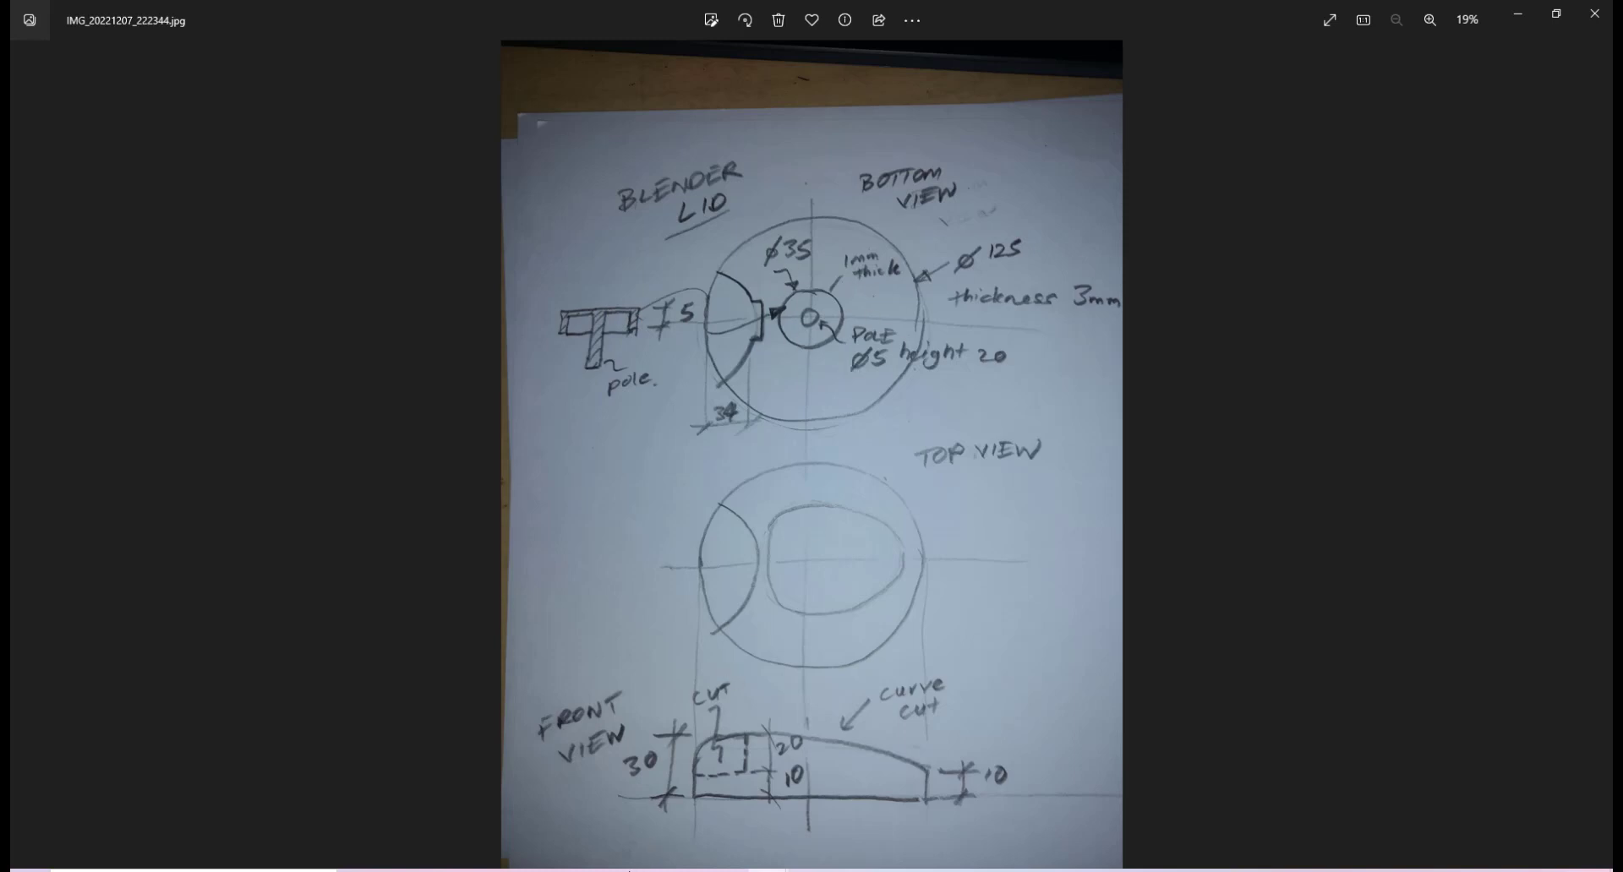
left_click(608, 870)
left_click(681, 789)
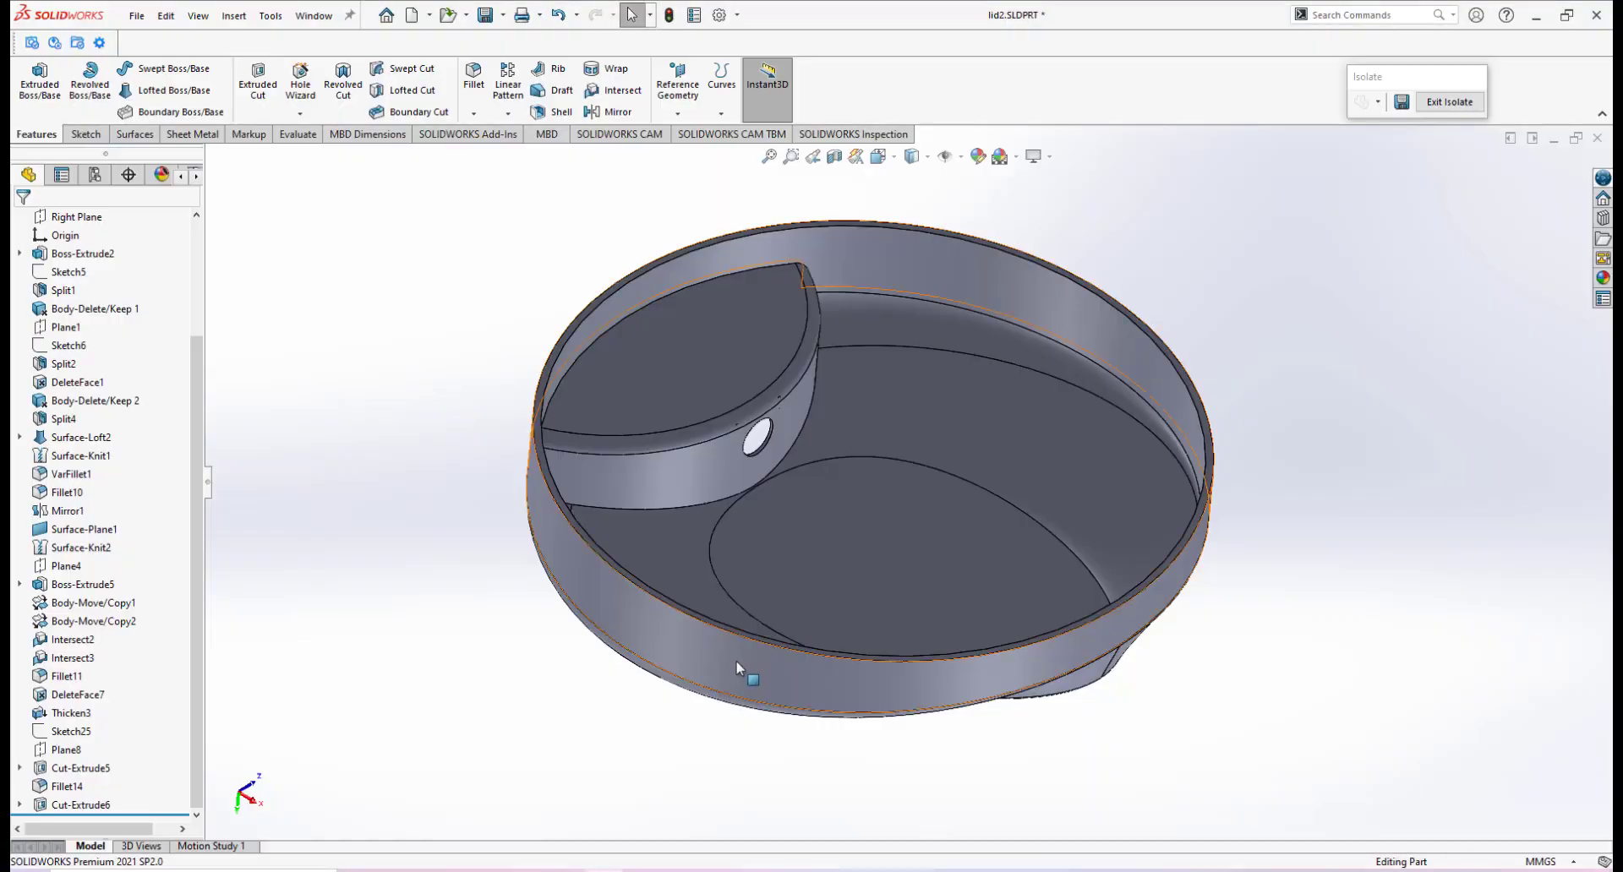
Create a reference plane from the lid's open rim face, offset 3 mm and flipped toward the inside of the lid.
middle_click_drag(849, 612, 826, 588)
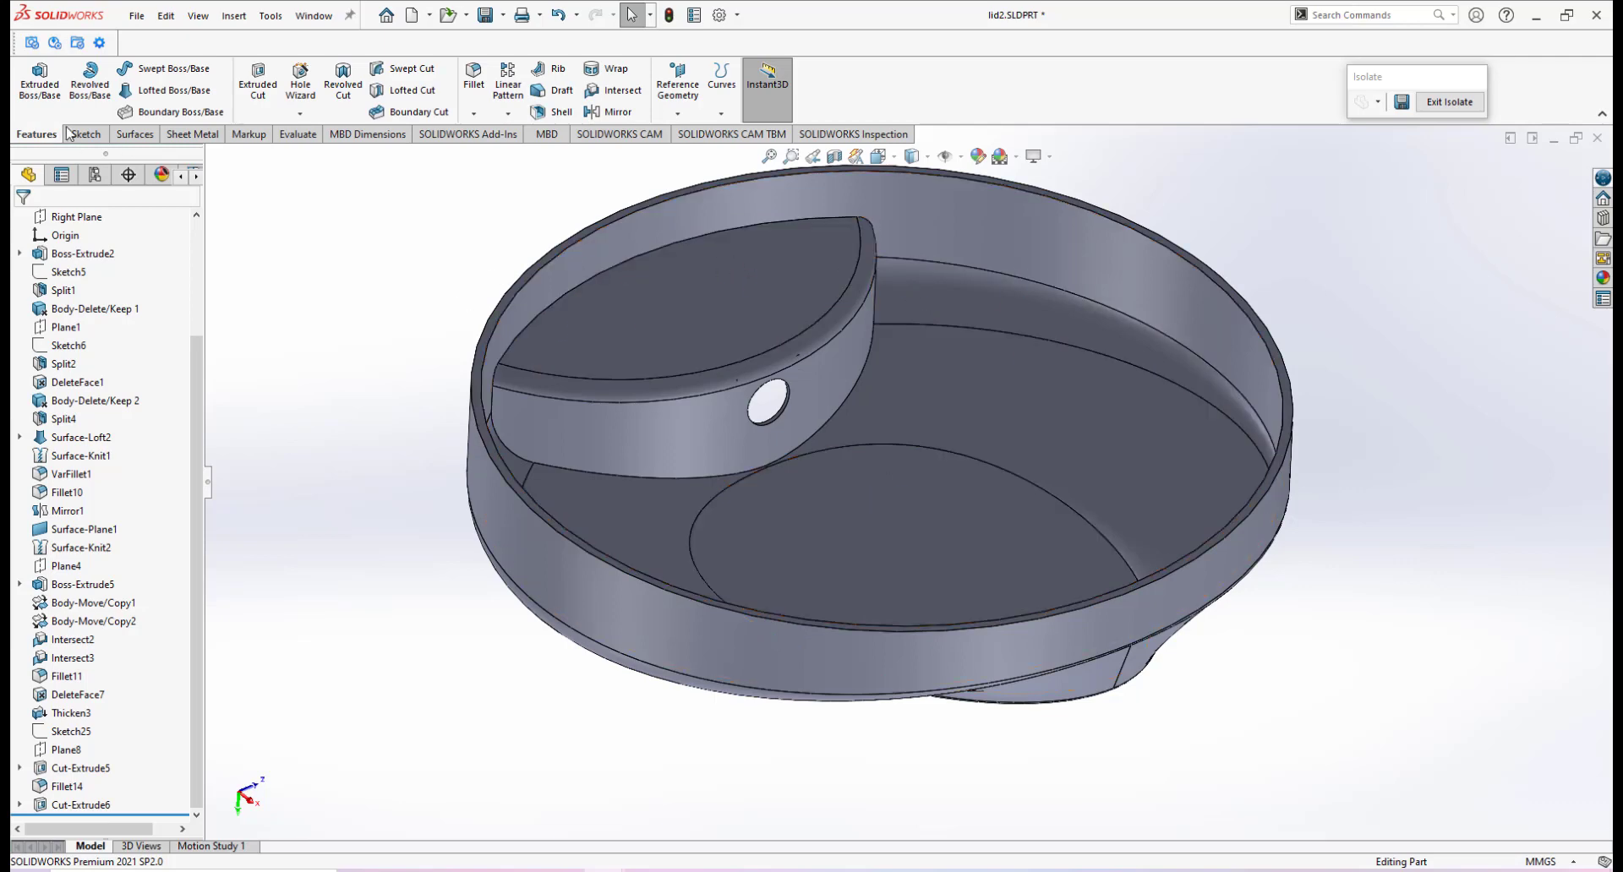
left_click(678, 114)
left_click(691, 134)
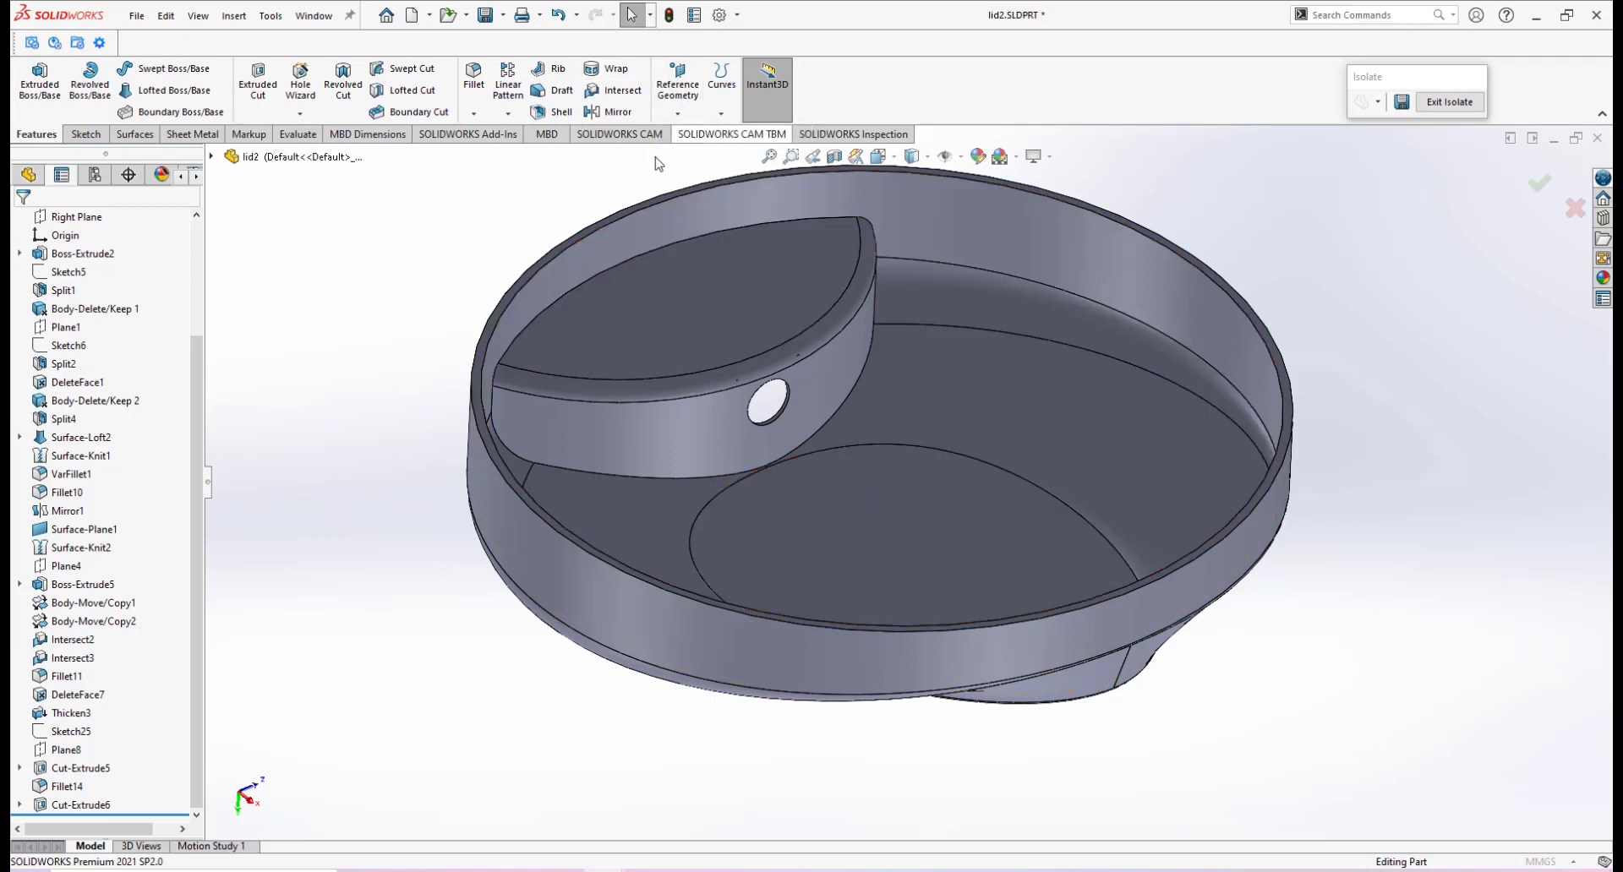
left_click(556, 252)
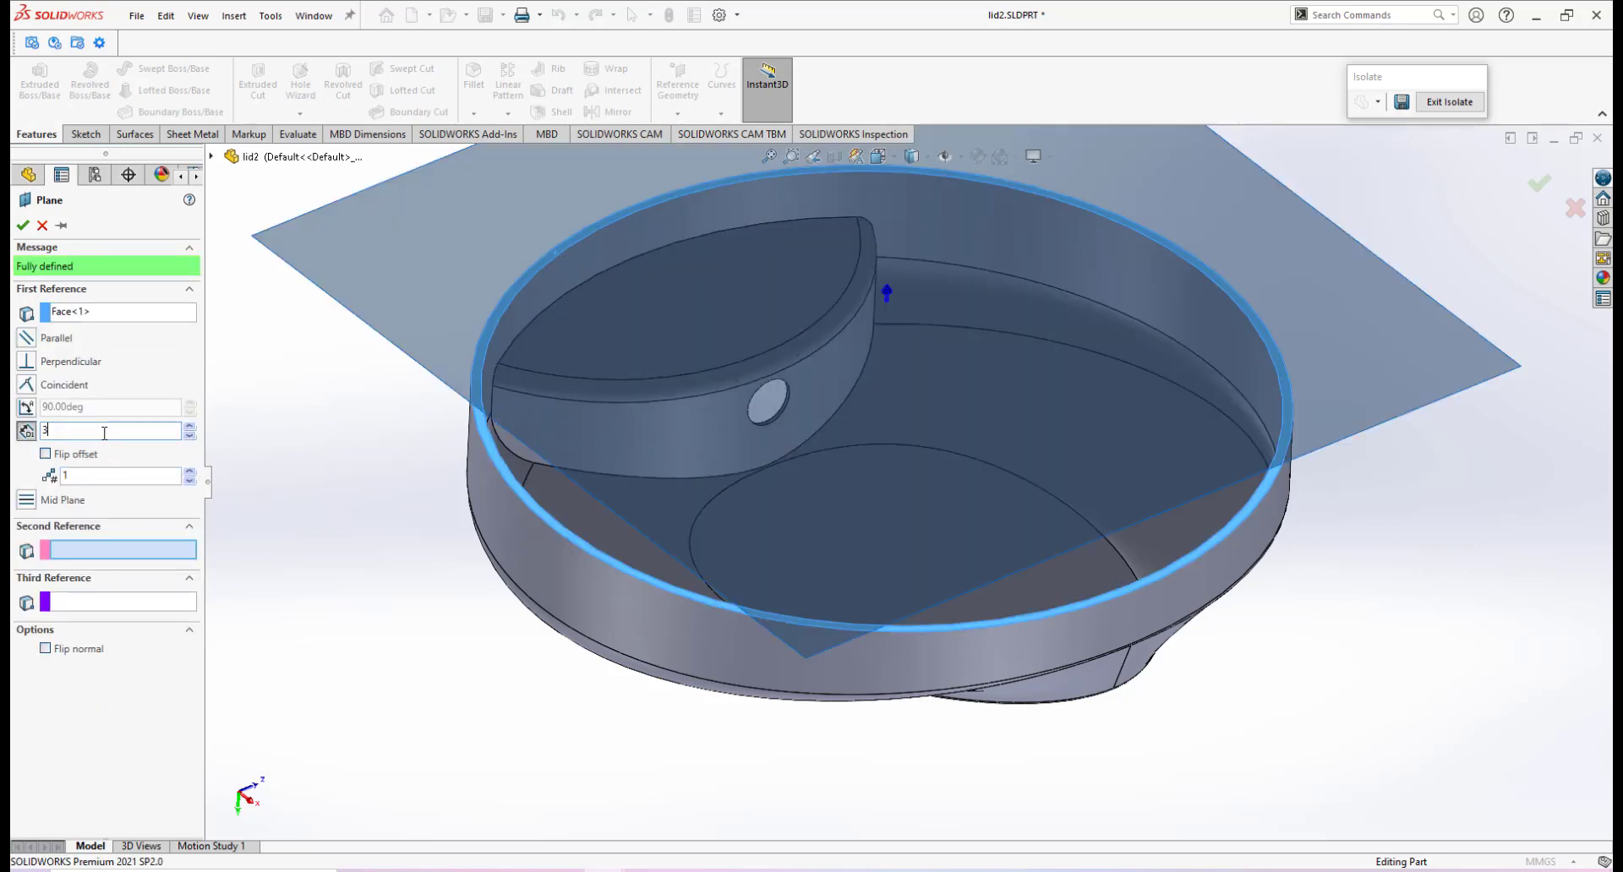
left_click(104, 433)
type("3")
key("Return")
middle_click_drag(904, 545, 901, 398)
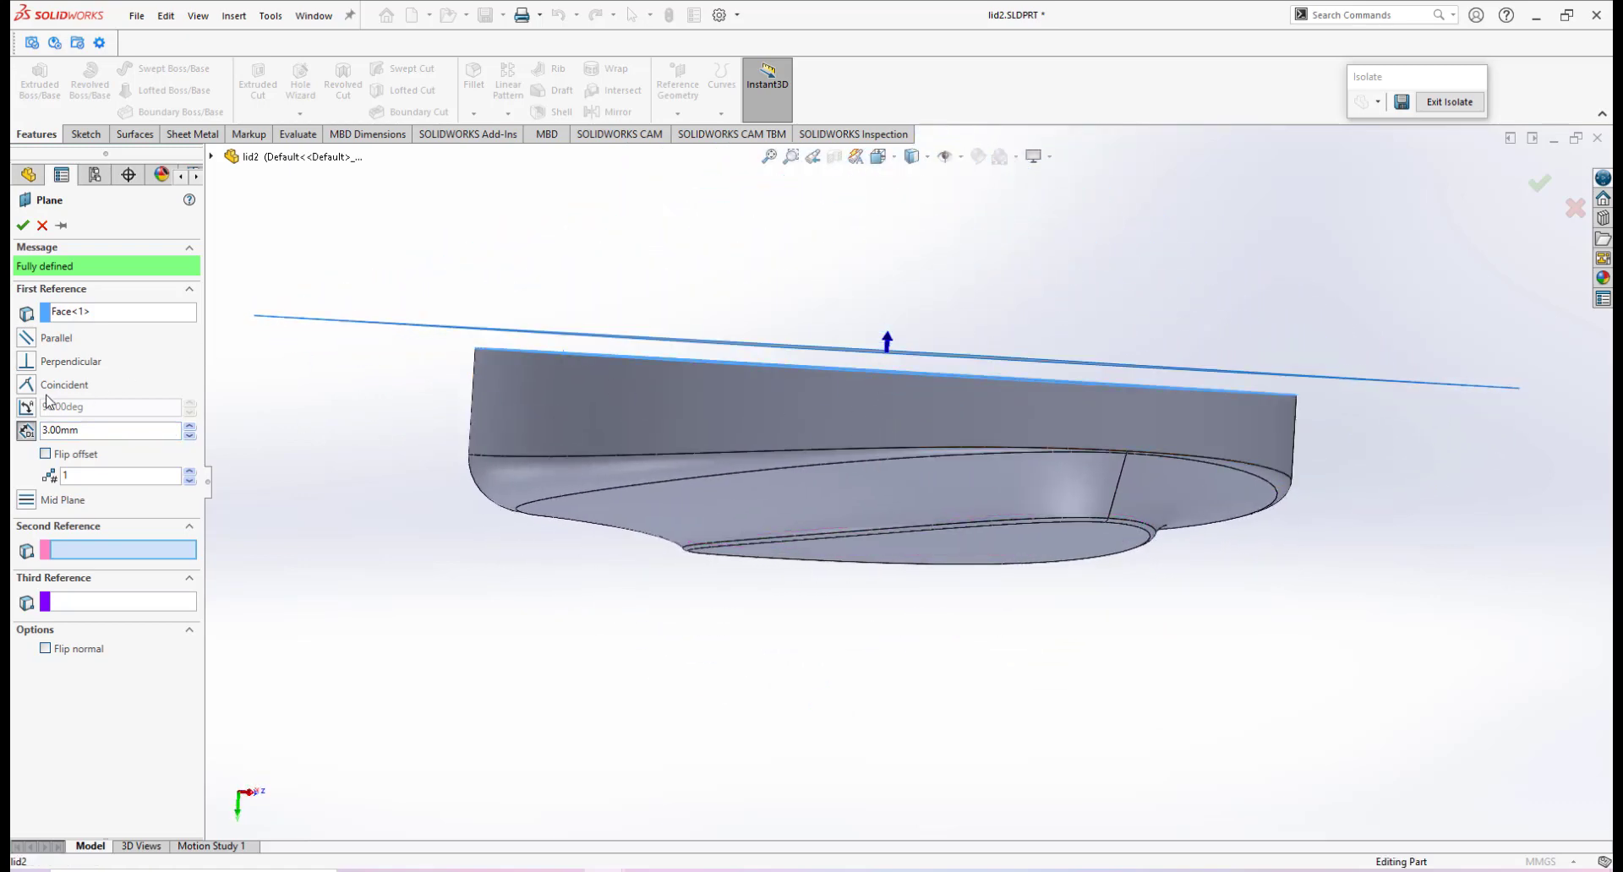
left_click(44, 453)
middle_click_drag(696, 439, 804, 535)
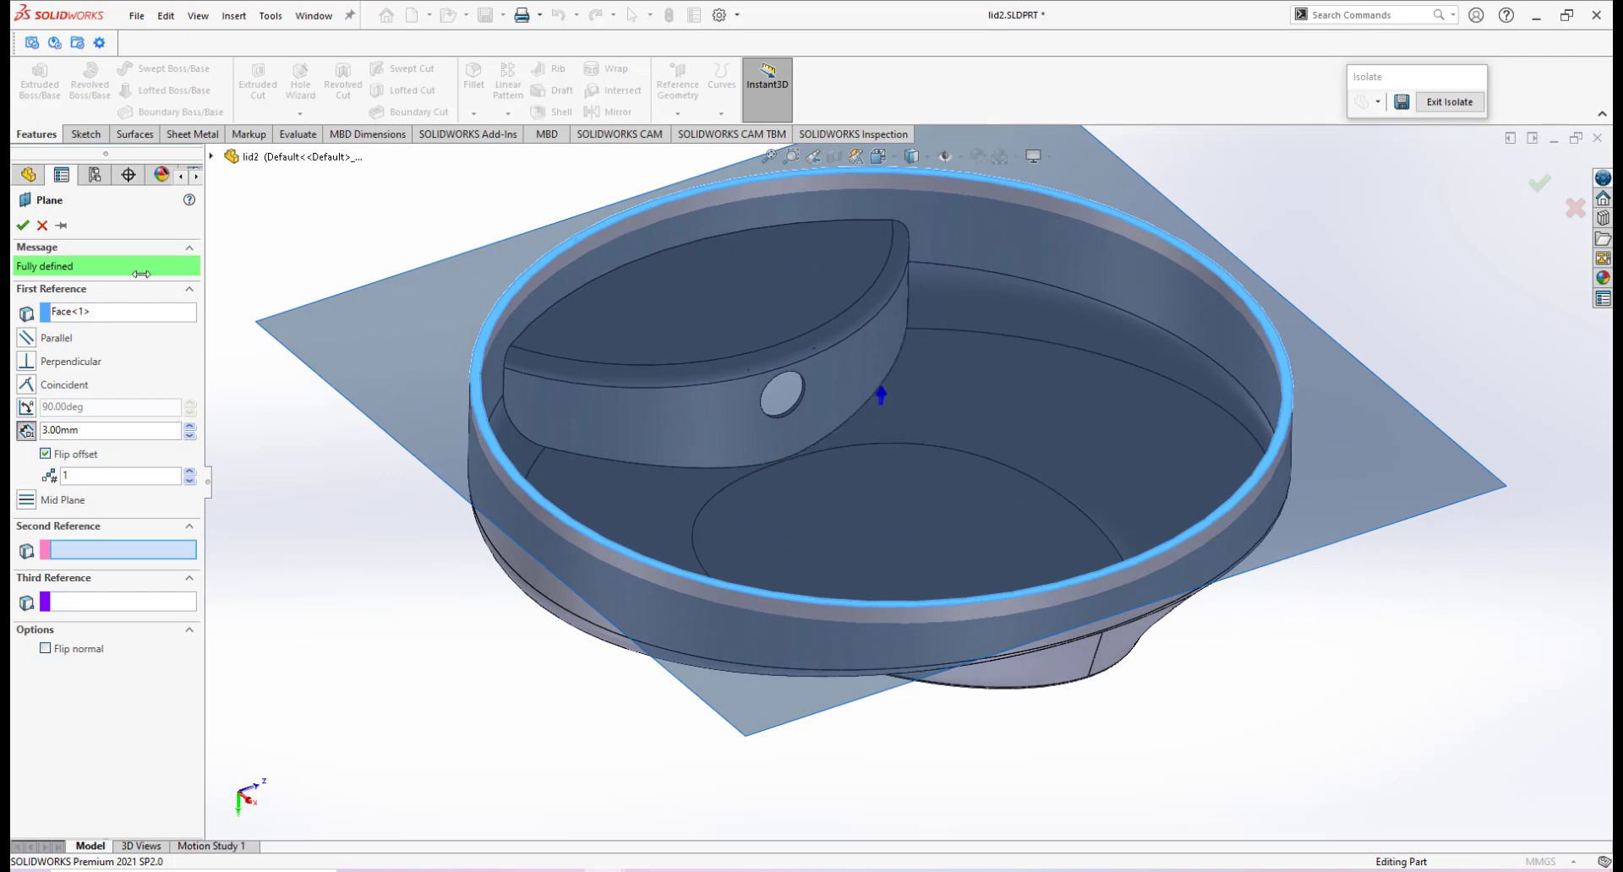
left_click(22, 227)
Start a sketch on the new offset plane and draw a circle of about 5.9 mm radius centred on the origin.
middle_click_drag(976, 517, 1014, 518)
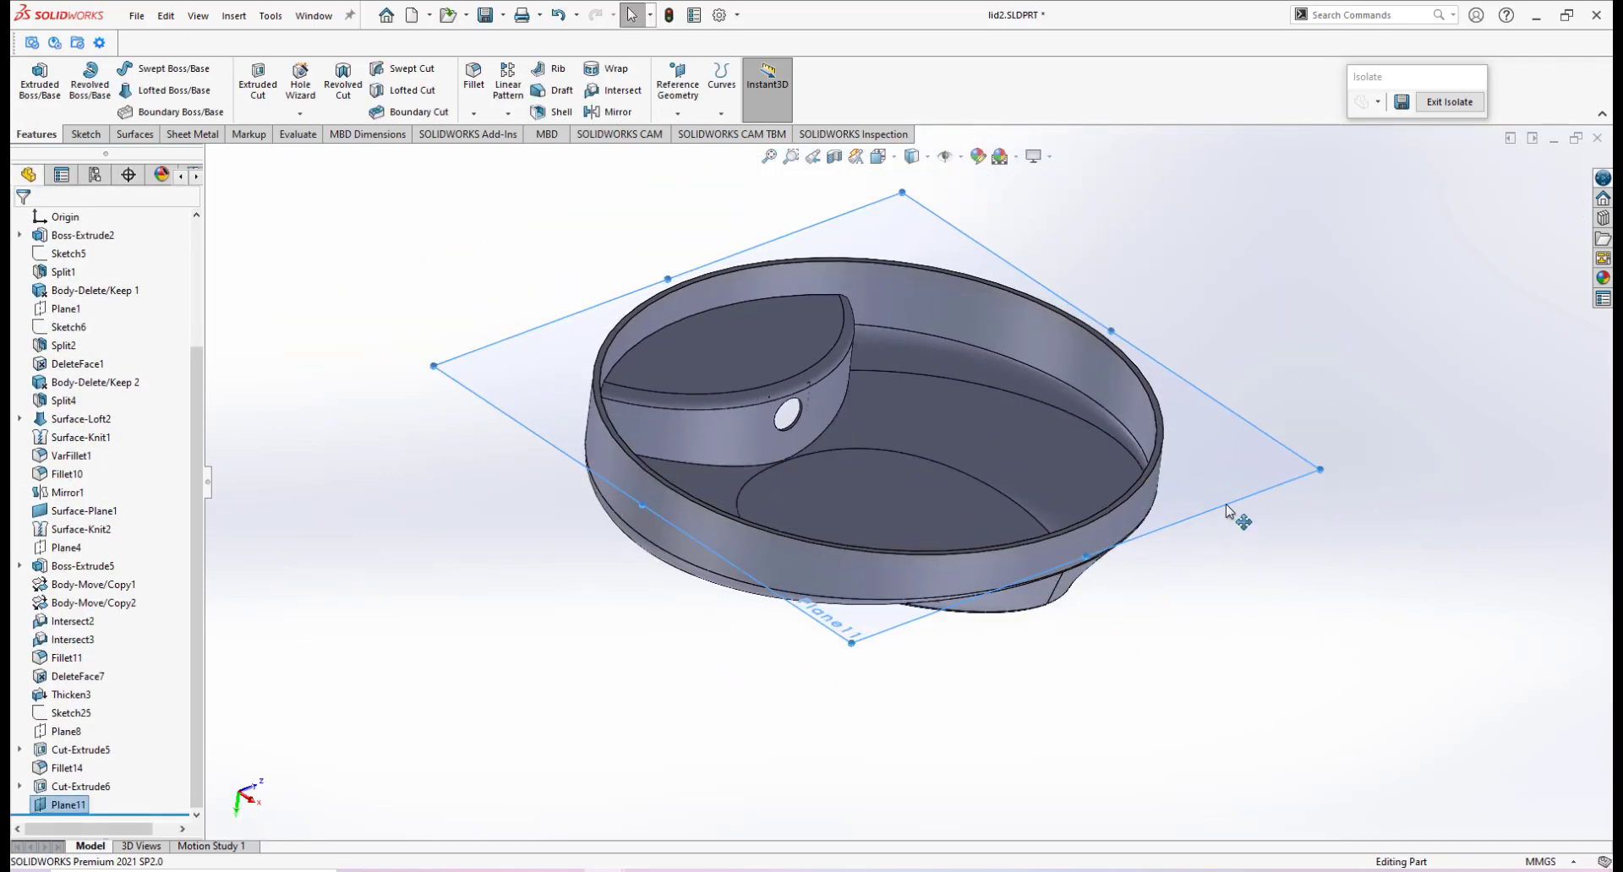
left_click(1230, 511)
left_click(1299, 458)
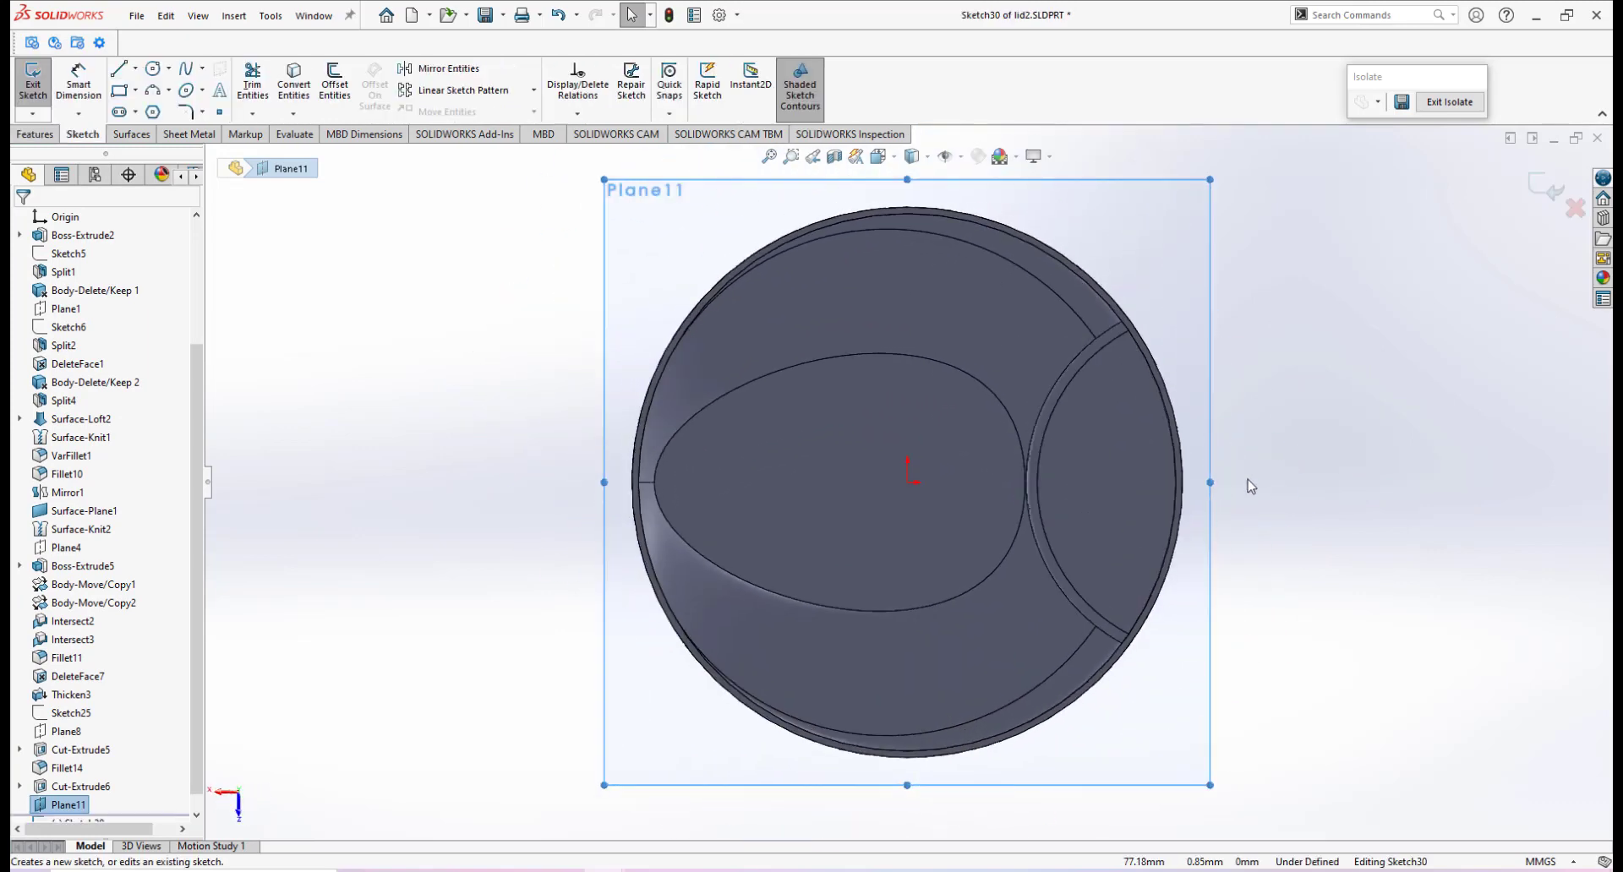
left_click(153, 69)
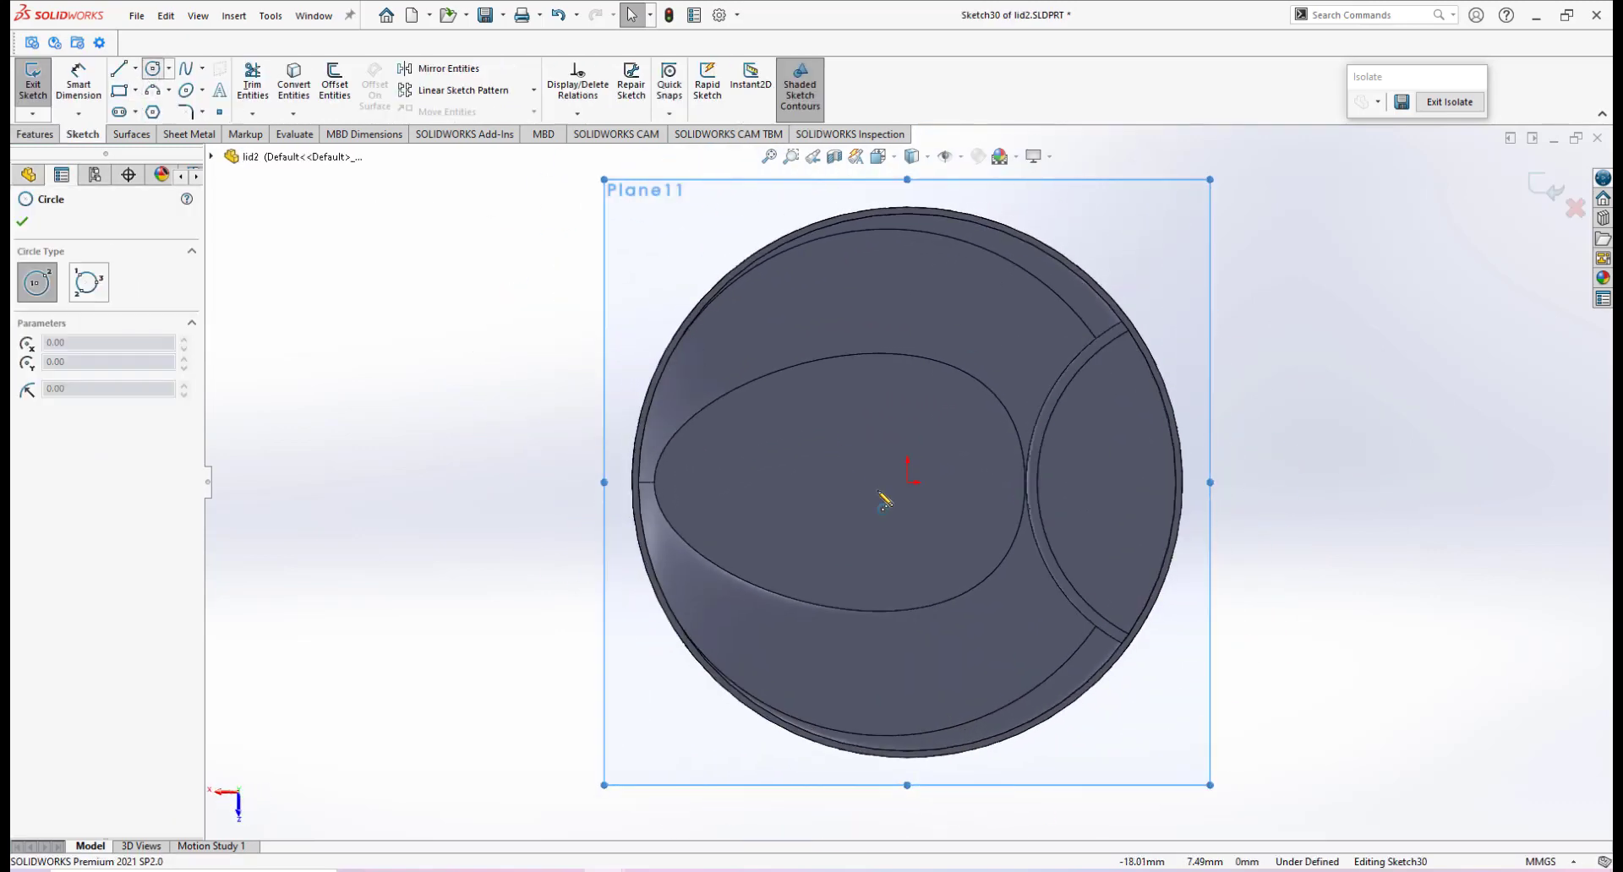
left_click(907, 481)
left_click(936, 487)
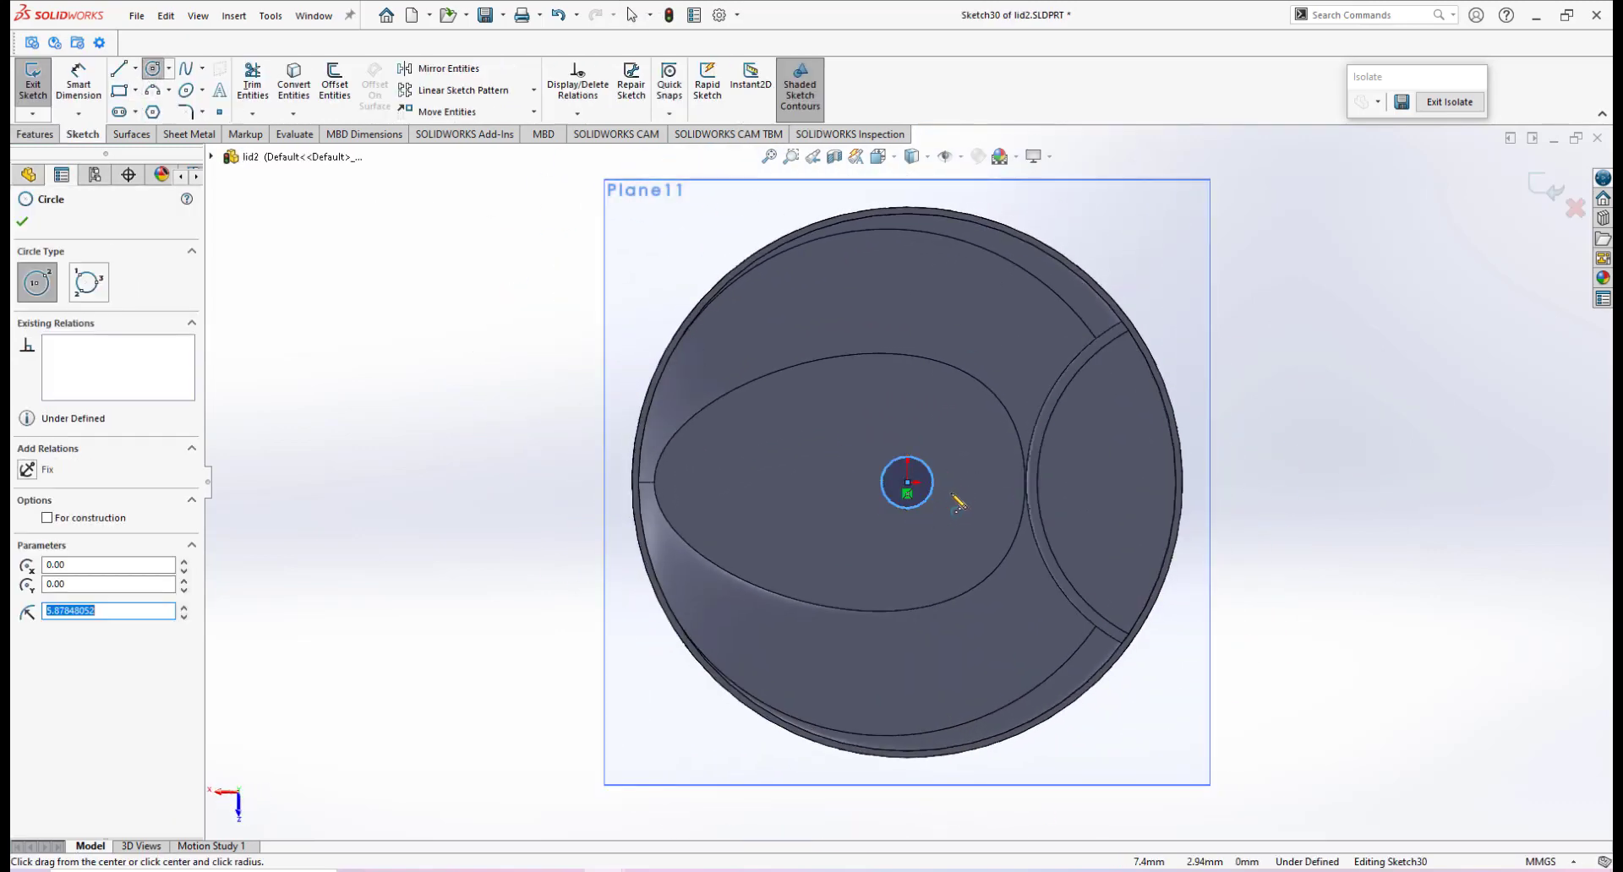
Look up the pole's diameter in drawing IMG_20221207_222344.jpg and return to the open sketch in lid2.SLDPRT.
mouse_move(768, 858)
left_click(786, 757)
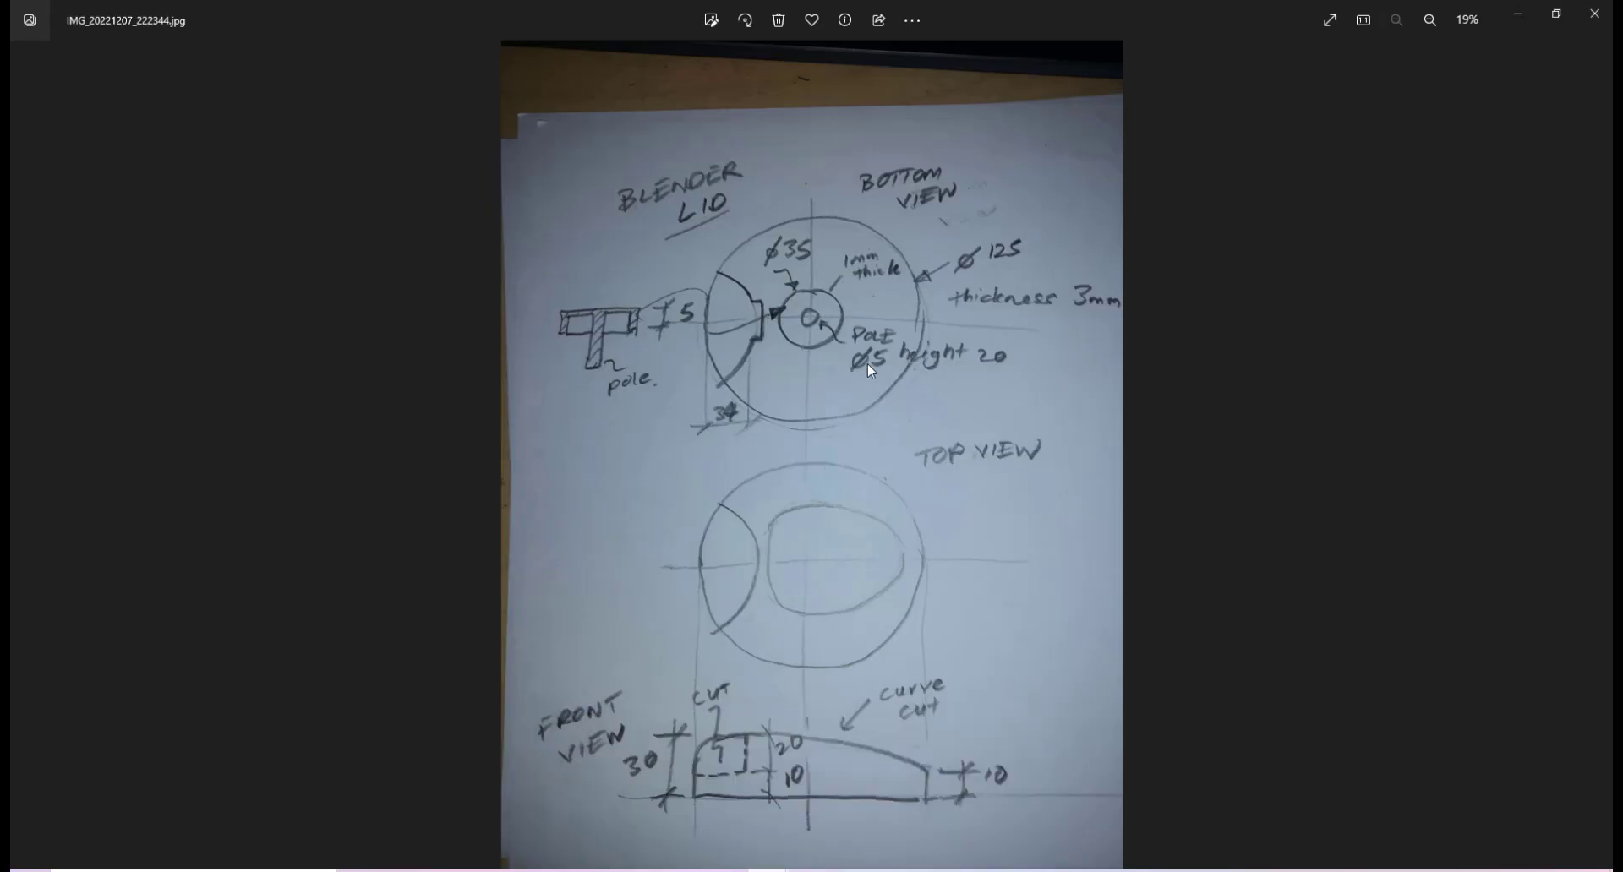
mouse_move(602, 858)
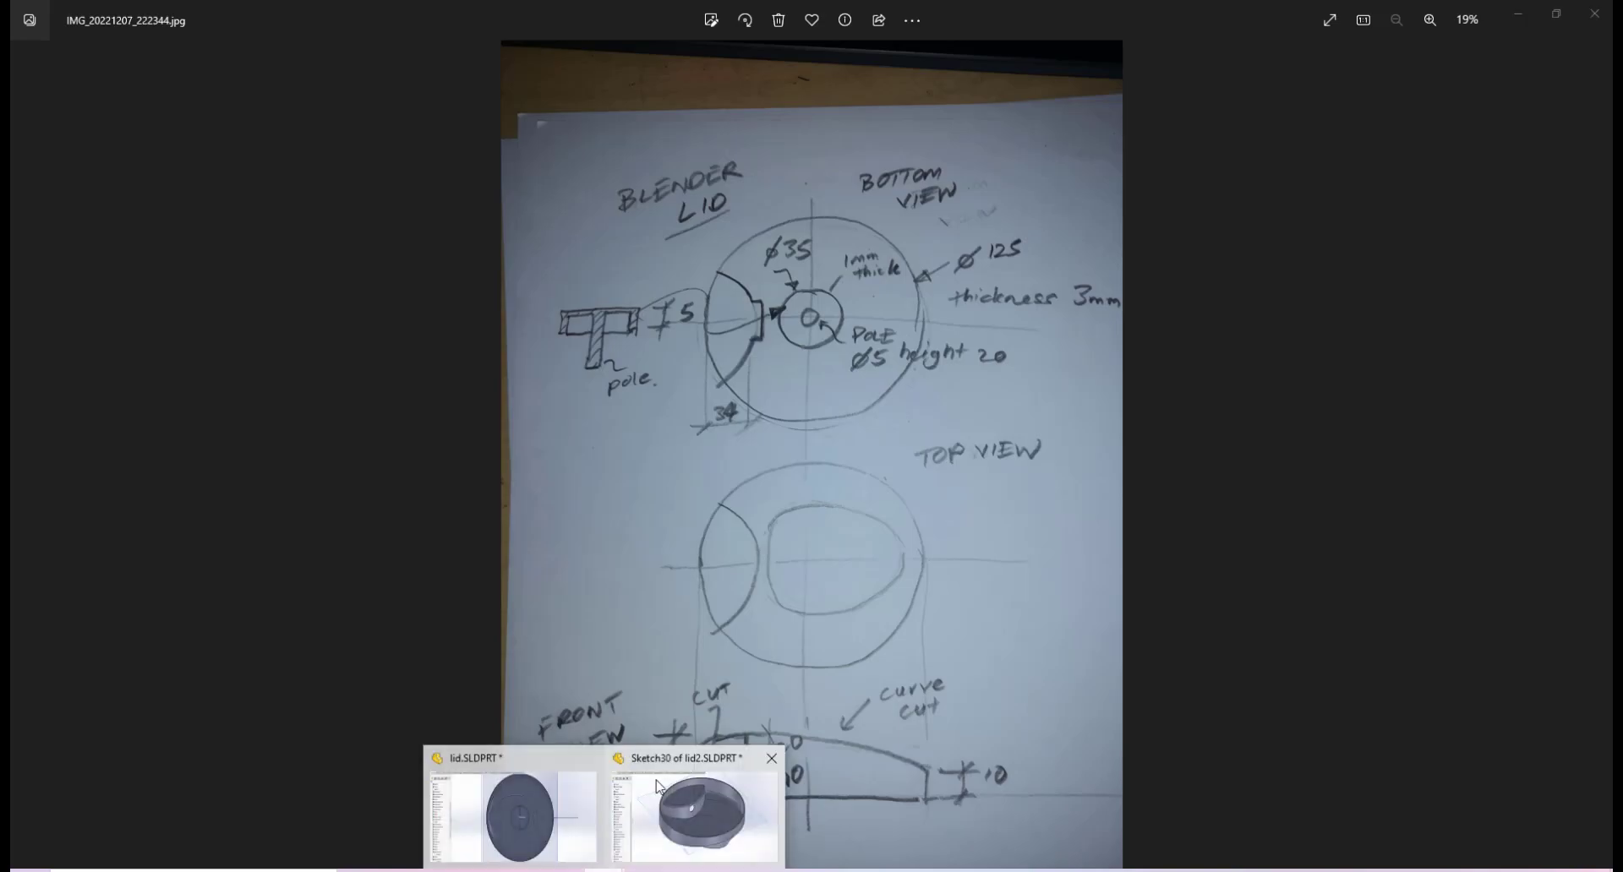
left_click(676, 786)
Dimension the circle at the origin with a diameter of 5 mm.
right_click(964, 470)
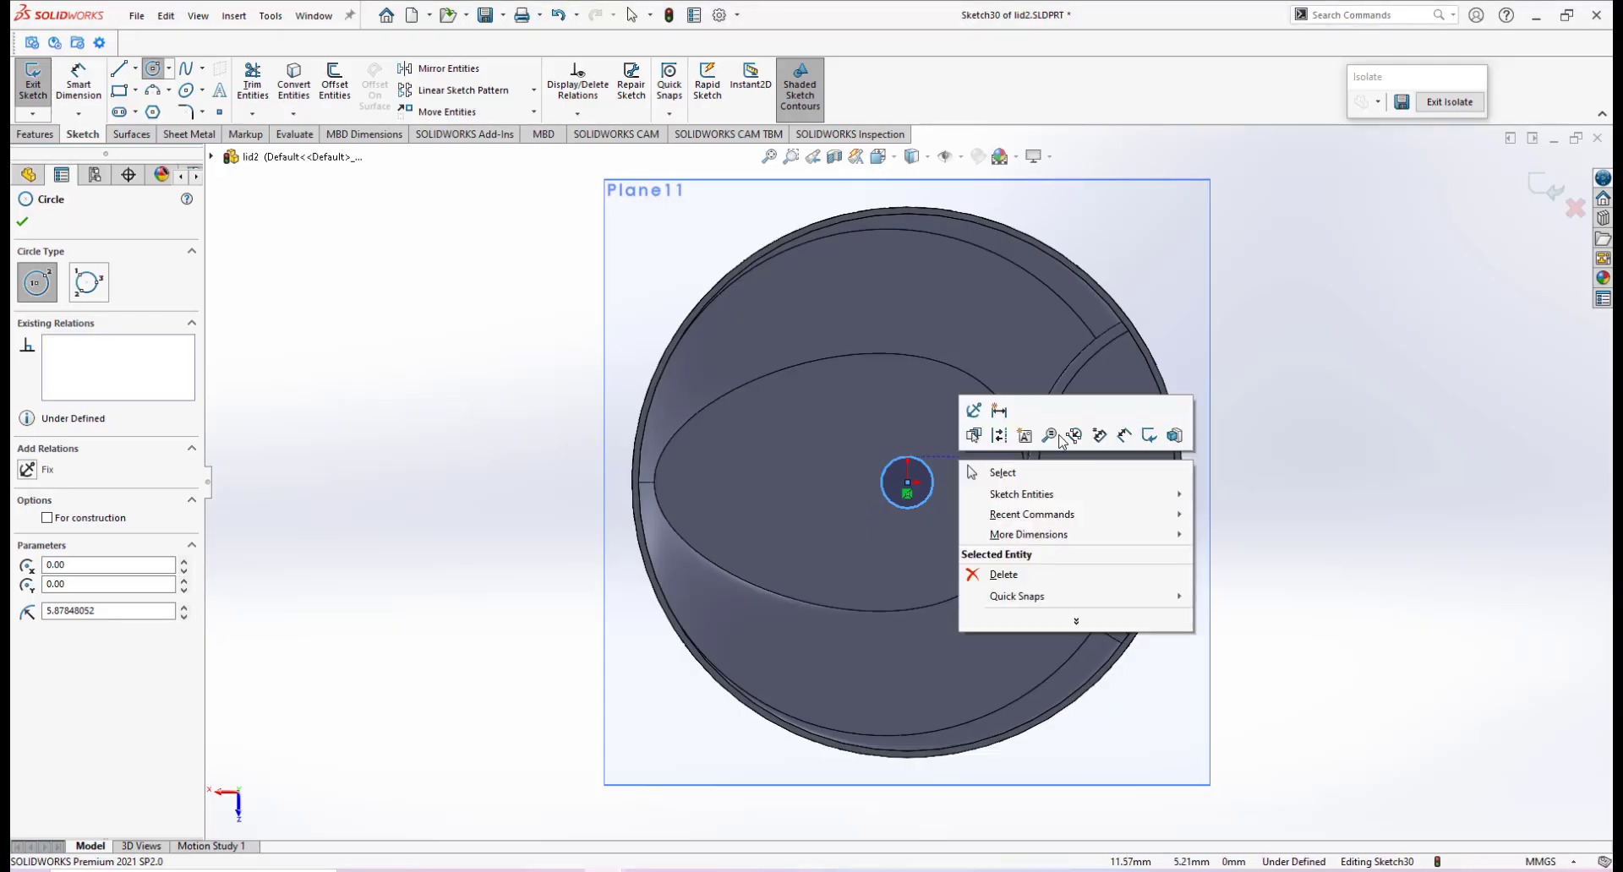
left_click(1090, 436)
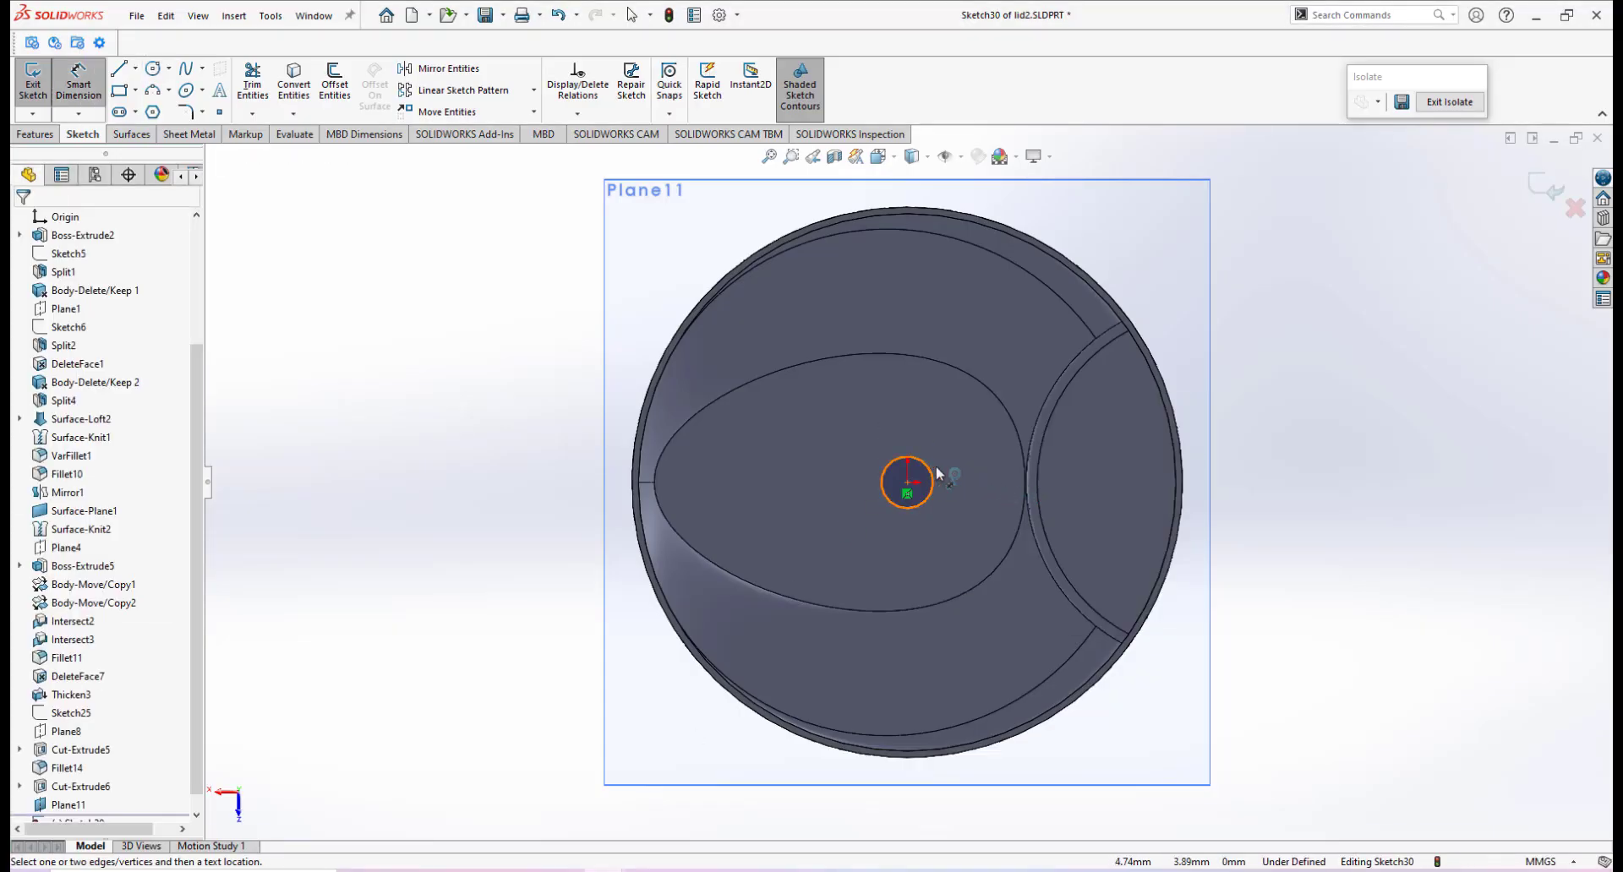
left_click(933, 476)
left_click(982, 492)
type("5")
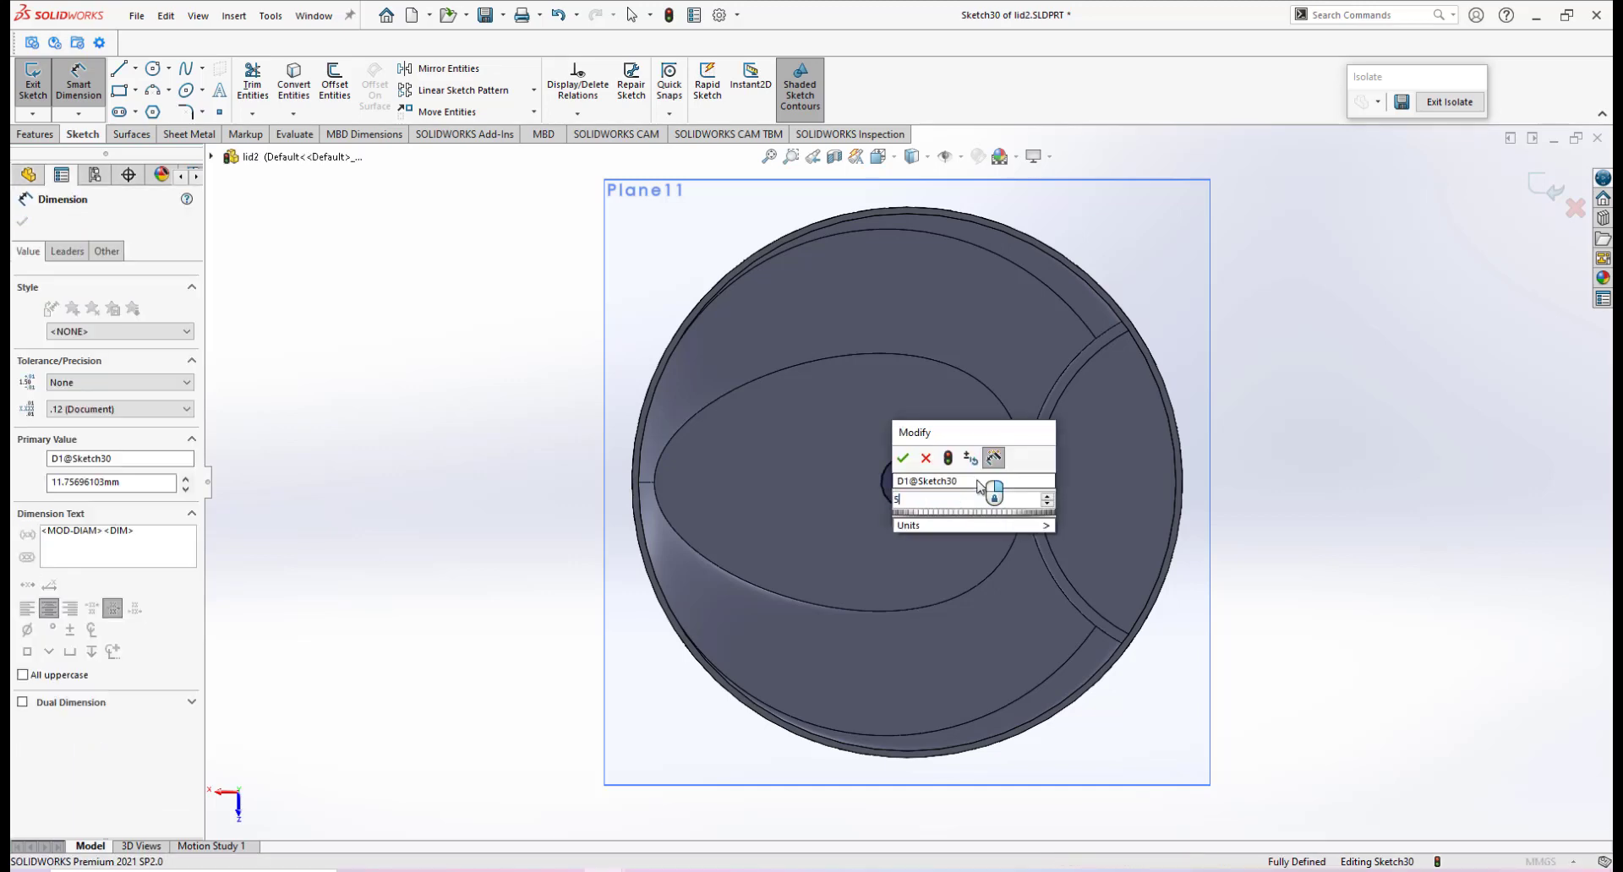
key("Return")
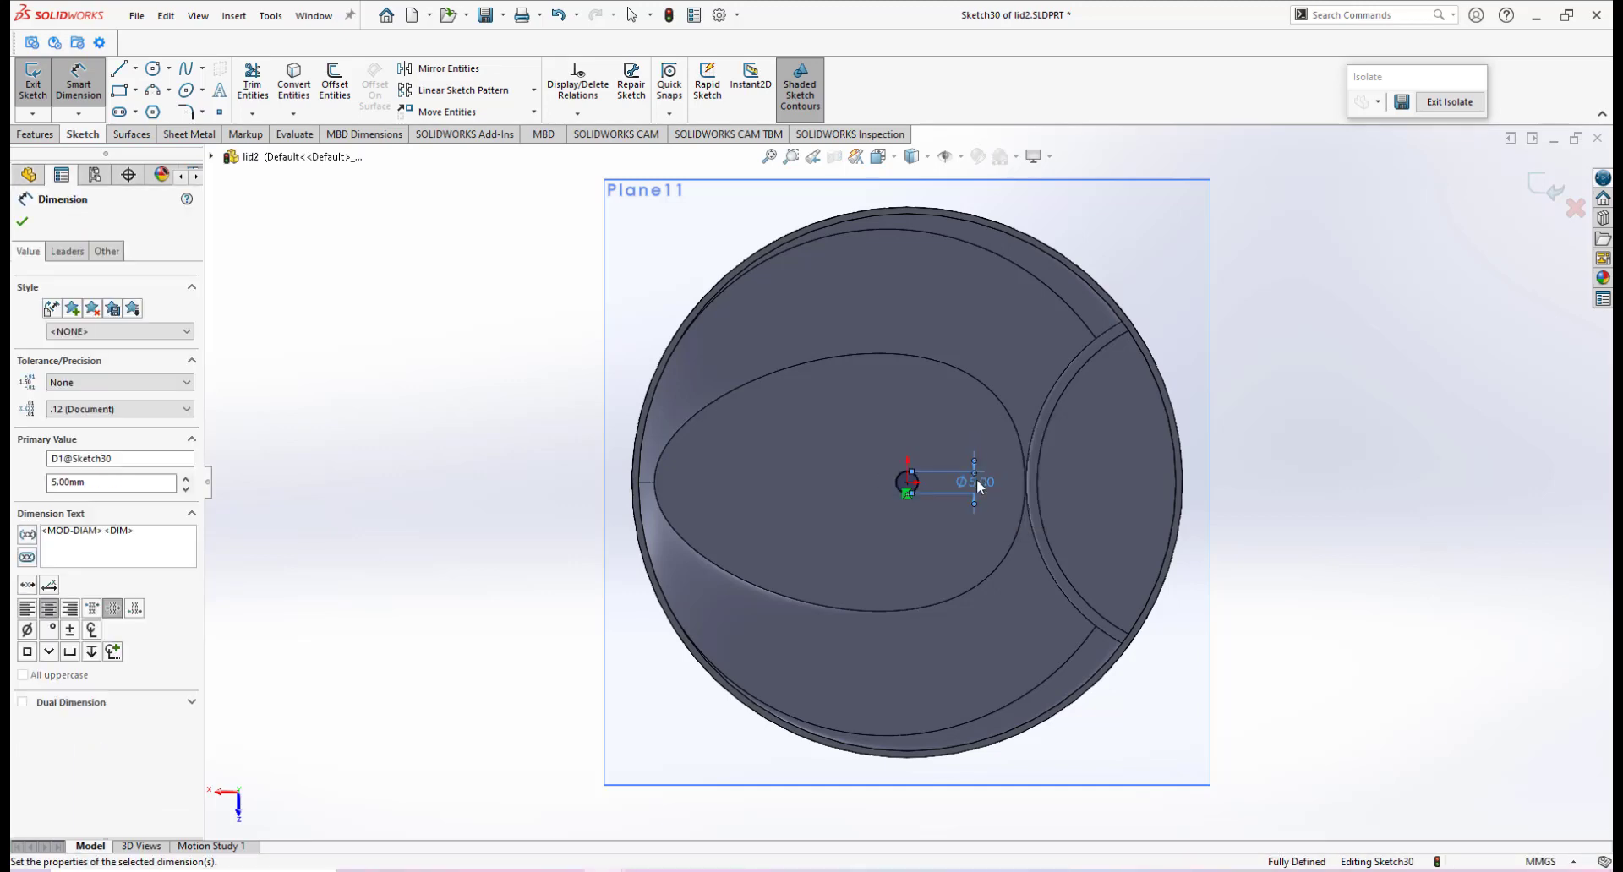
Extrude the 5 mm circle in the reversed direction up to the lid body, merging the result, to form the central pole.
mouse_move(976, 478)
middle_mouse_down()
mouse_move(935, 495)
mouse_move(926, 639)
mouse_move(914, 515)
mouse_move(904, 565)
mouse_move(832, 545)
middle_mouse_up()
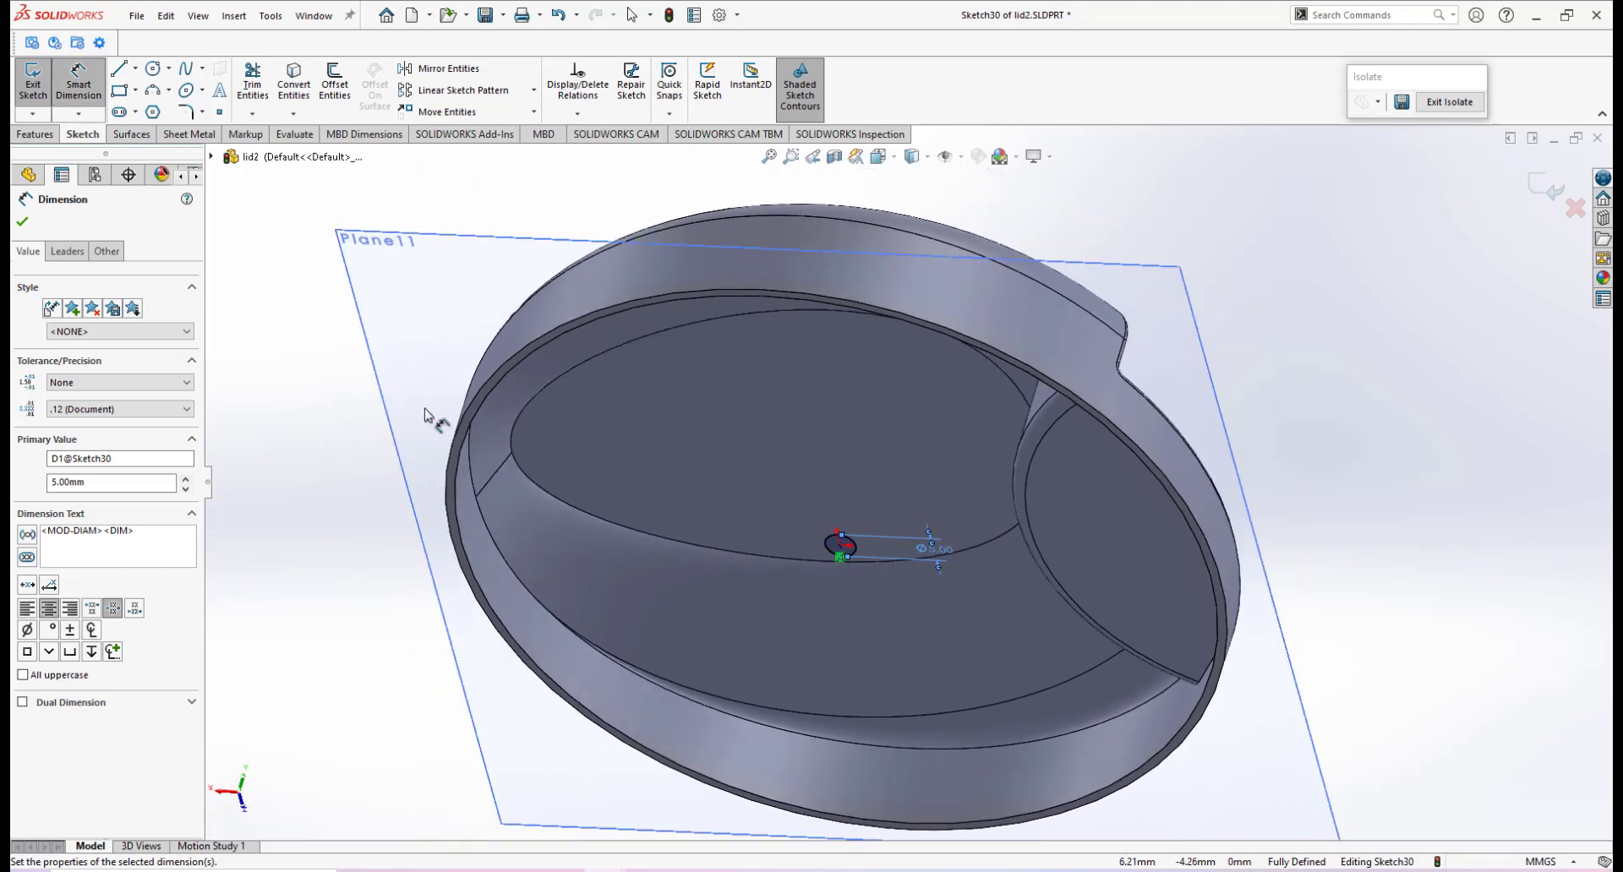
left_click(33, 135)
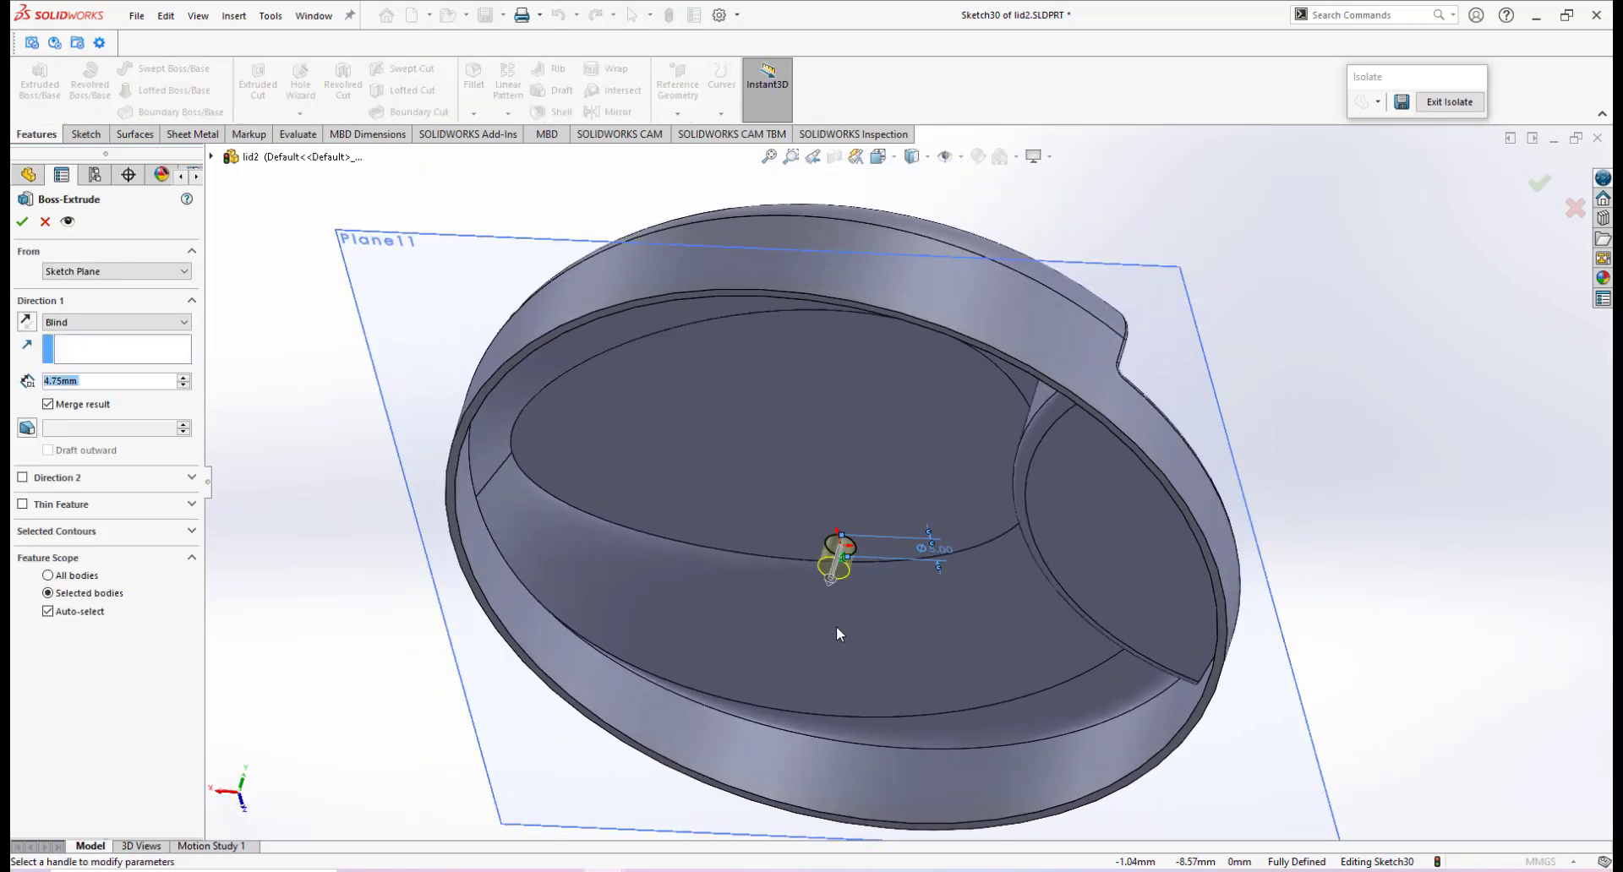
left_click(27, 322)
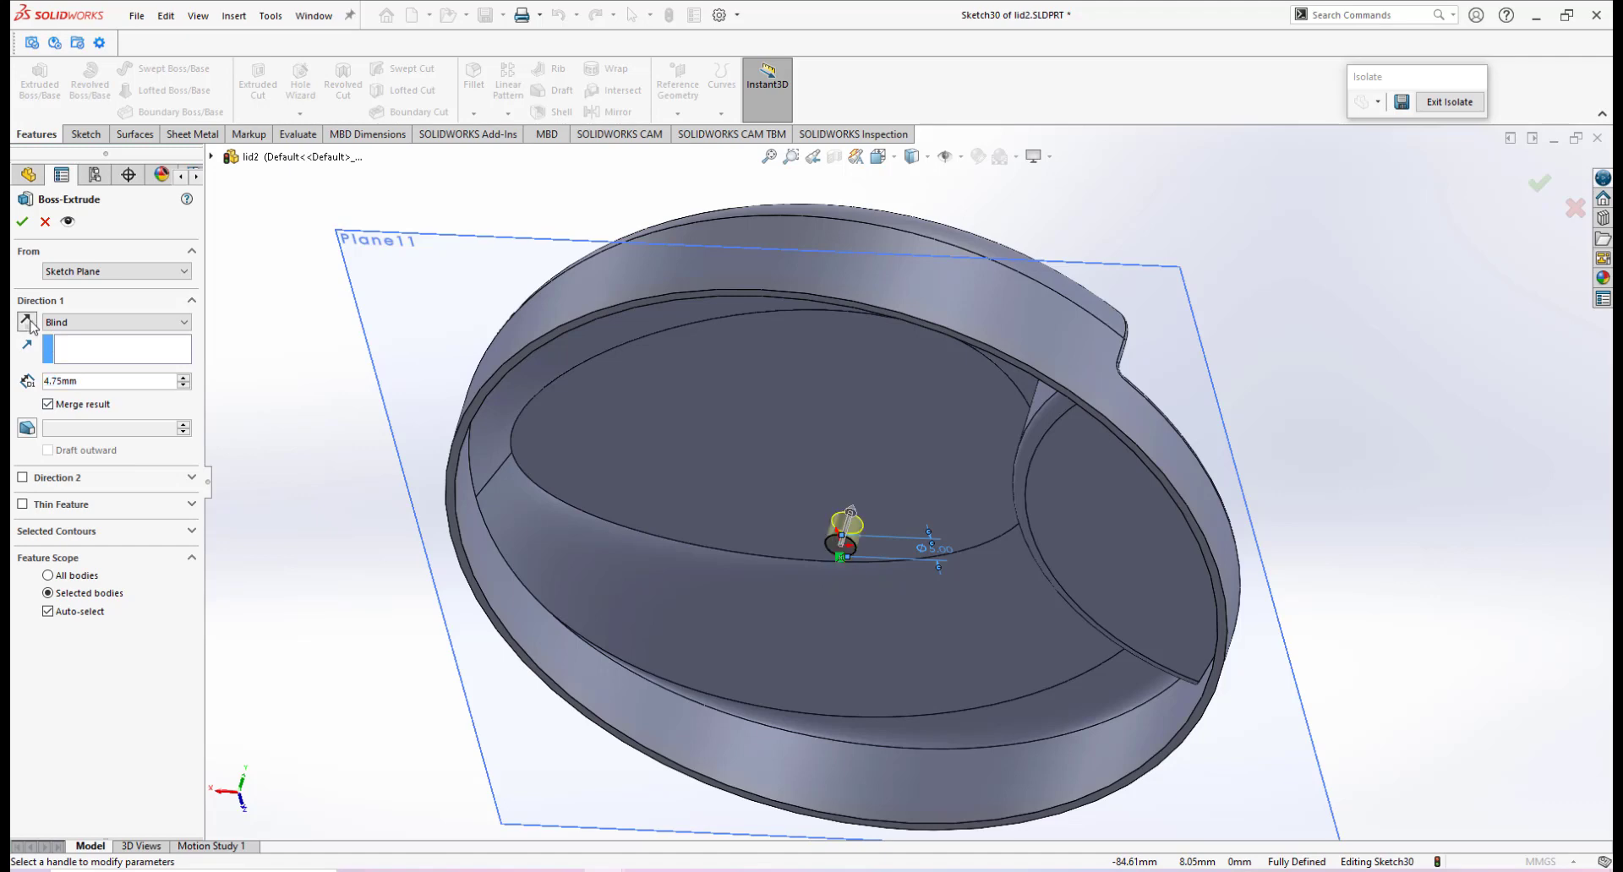
left_click(115, 322)
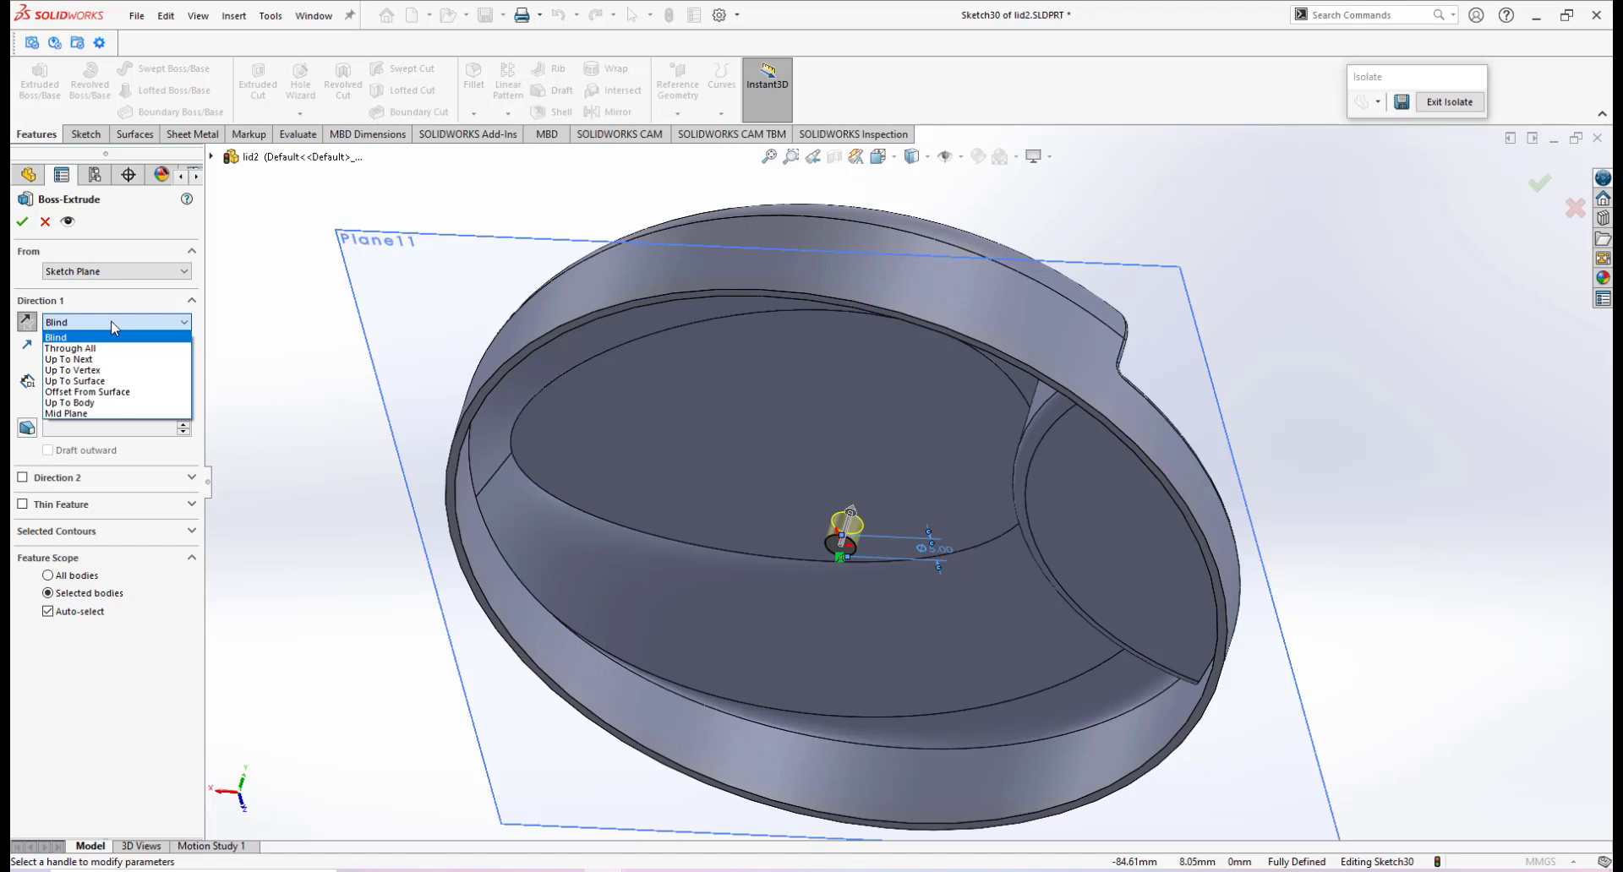
left_click(84, 407)
left_click(857, 412)
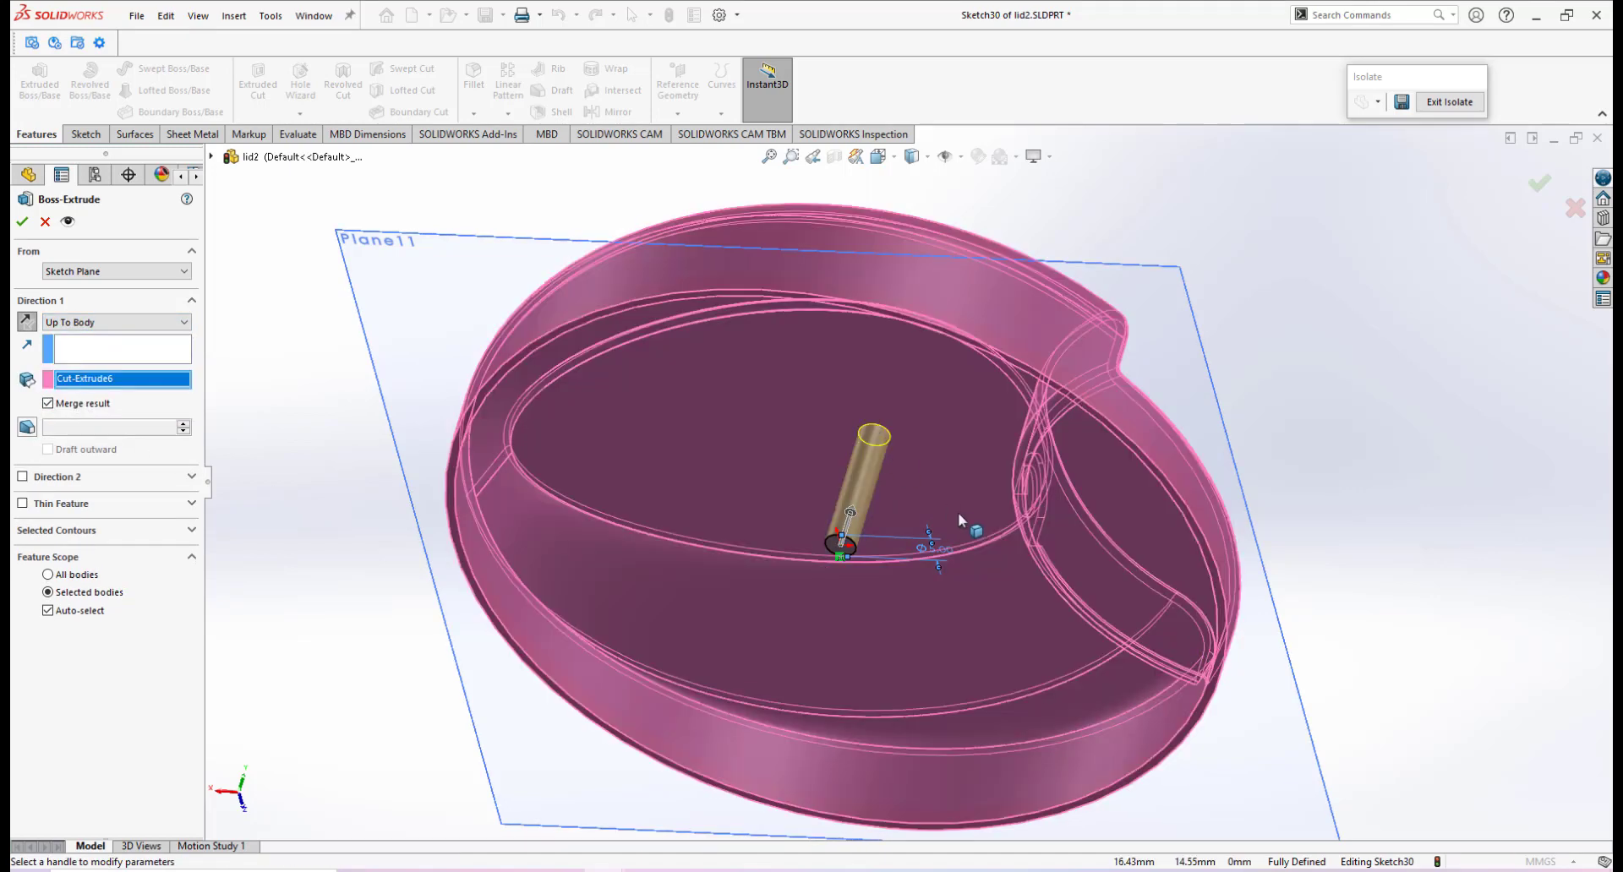
scroll(900, 554, "down", 2)
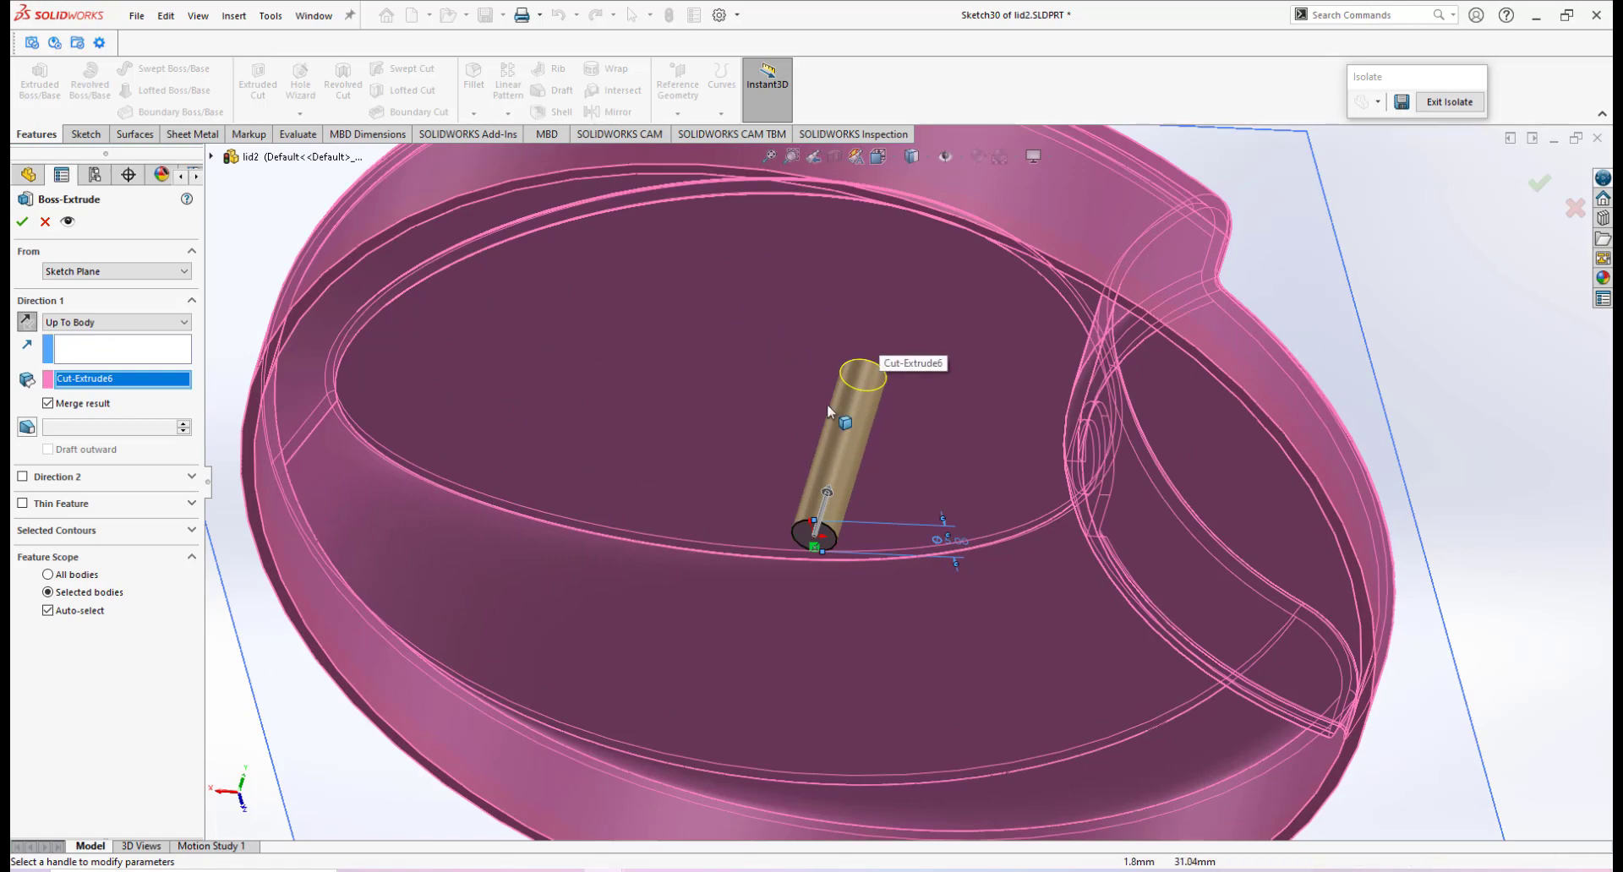
mouse_move(884, 378)
middle_mouse_down()
mouse_move(883, 397)
mouse_move(930, 415)
mouse_move(874, 319)
mouse_move(901, 385)
middle_mouse_up()
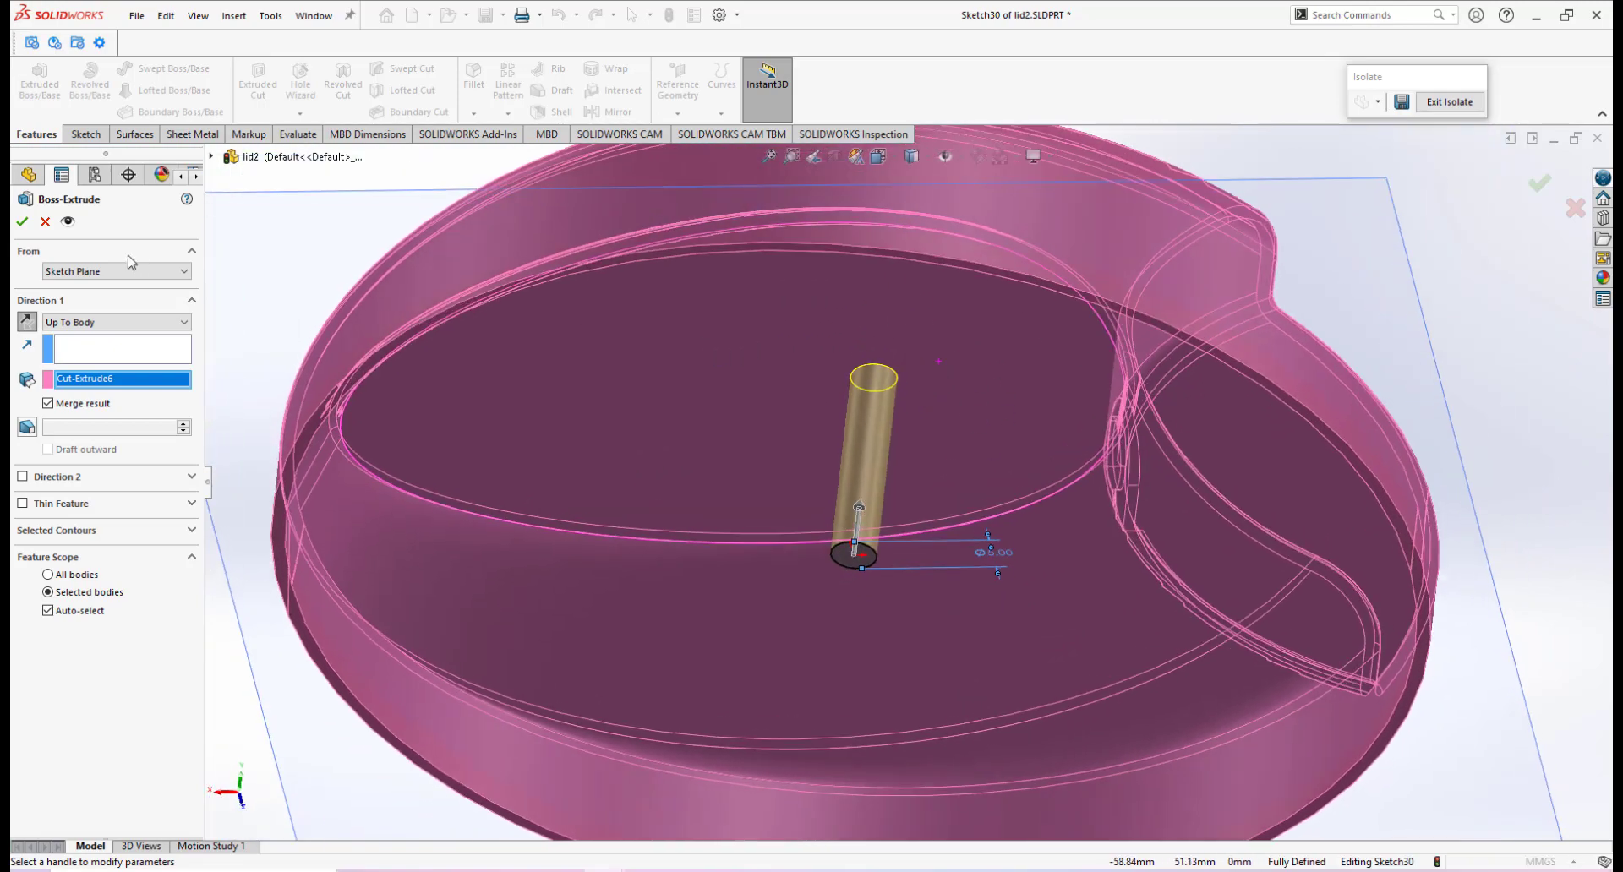
left_click(23, 223)
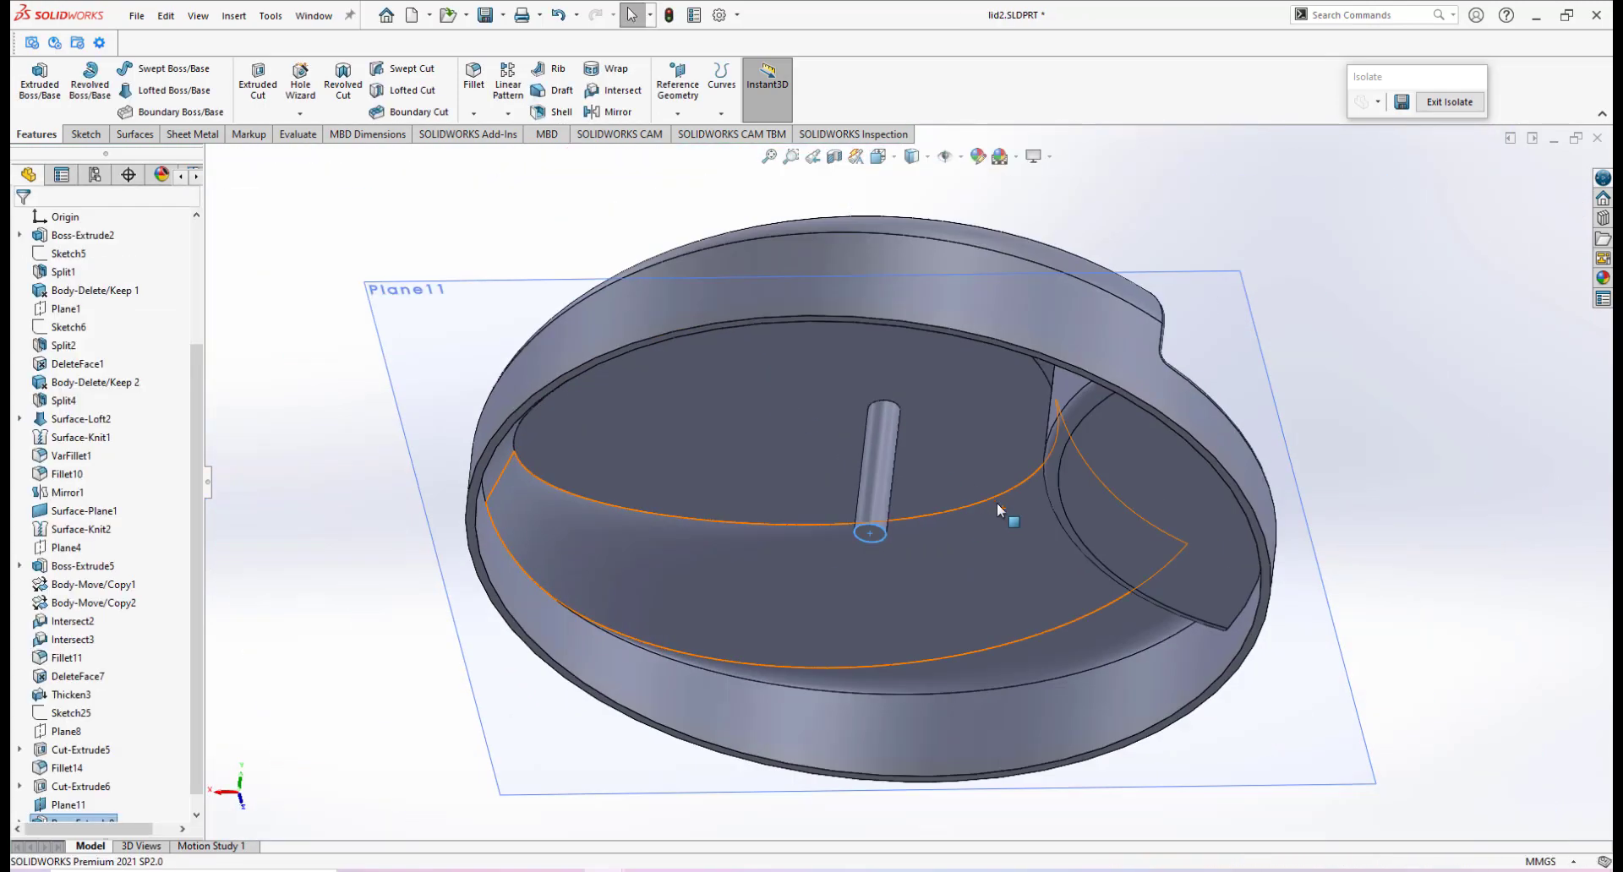
Inspect the pole inside the lid, compare it with photo IMG_20221205_161800.jpg, and return to lid2.SLDPRT.
middle_click_drag(999, 510, 960, 511)
scroll(946, 507, "up", 5)
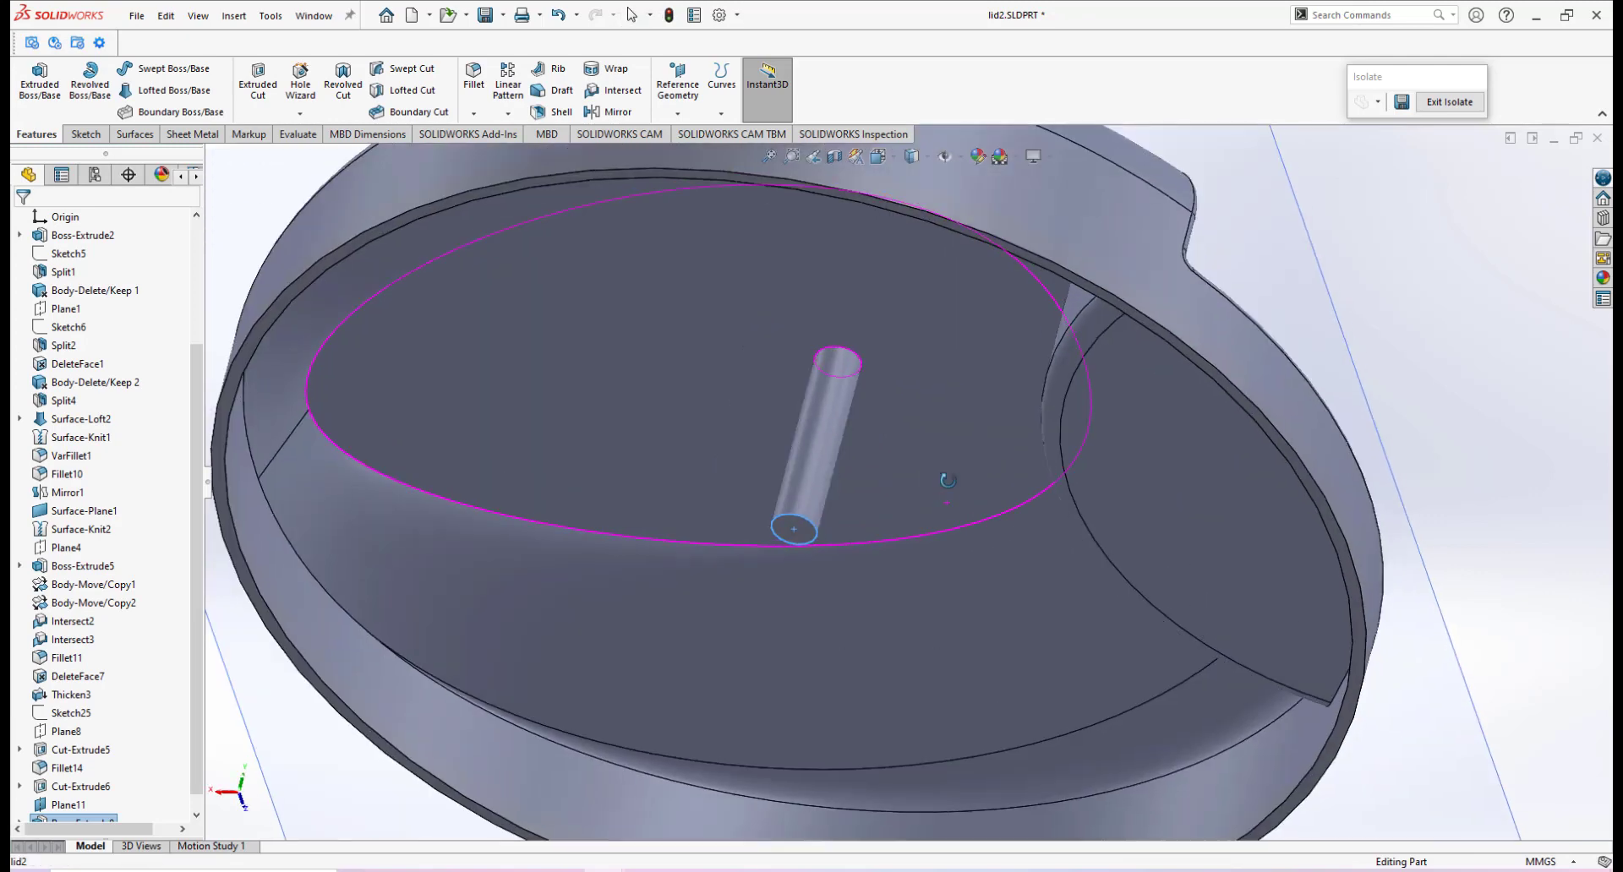
scroll(934, 502, "down", 5)
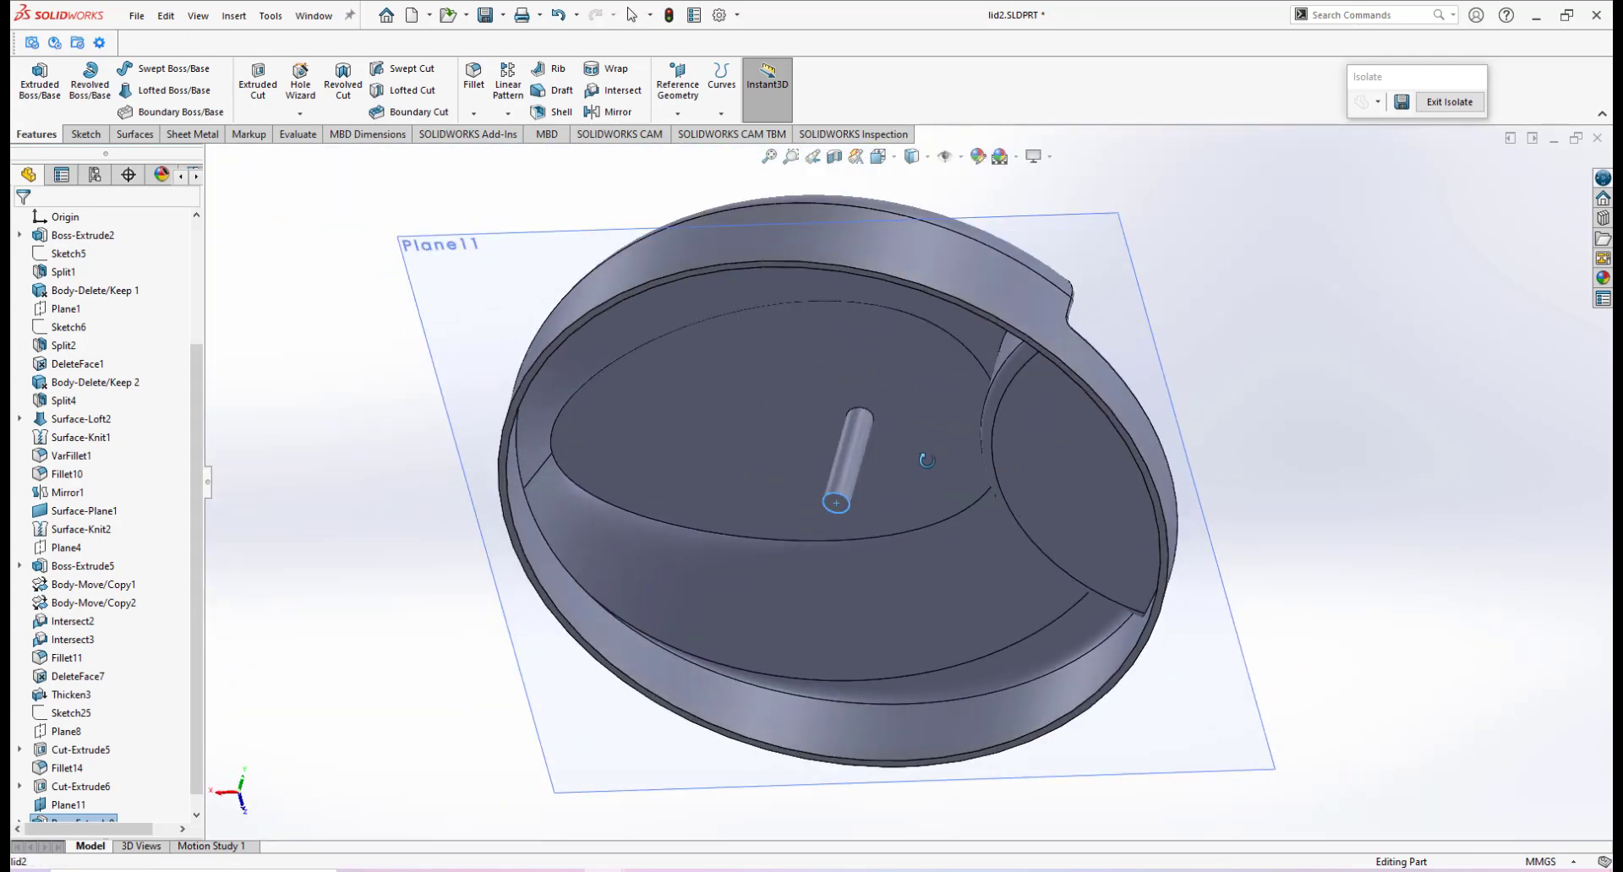
mouse_move(769, 864)
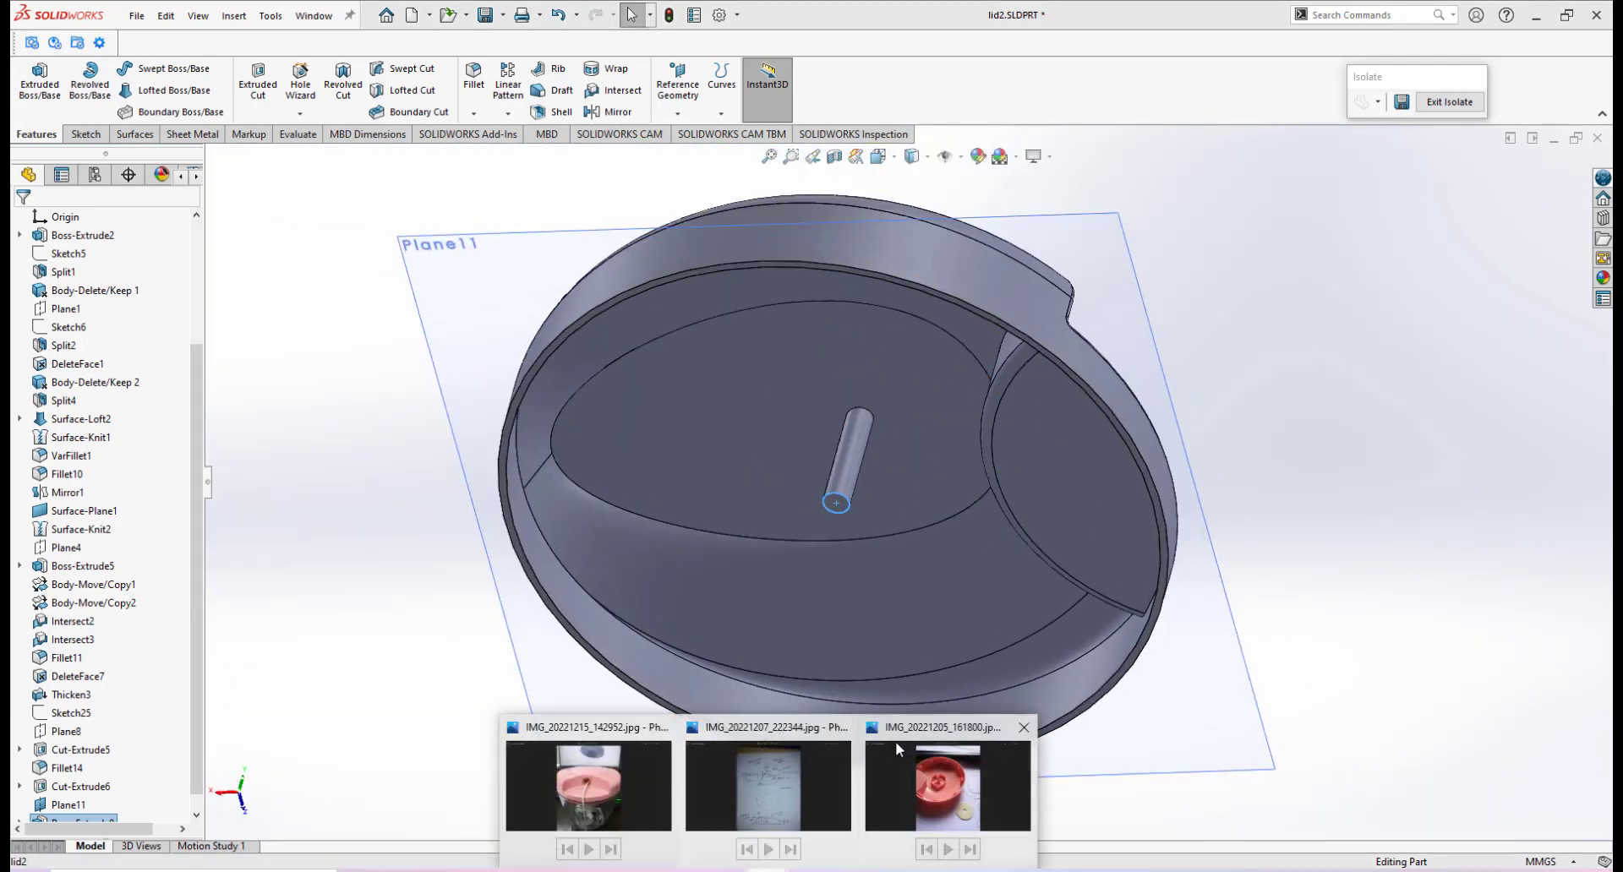
left_click(937, 732)
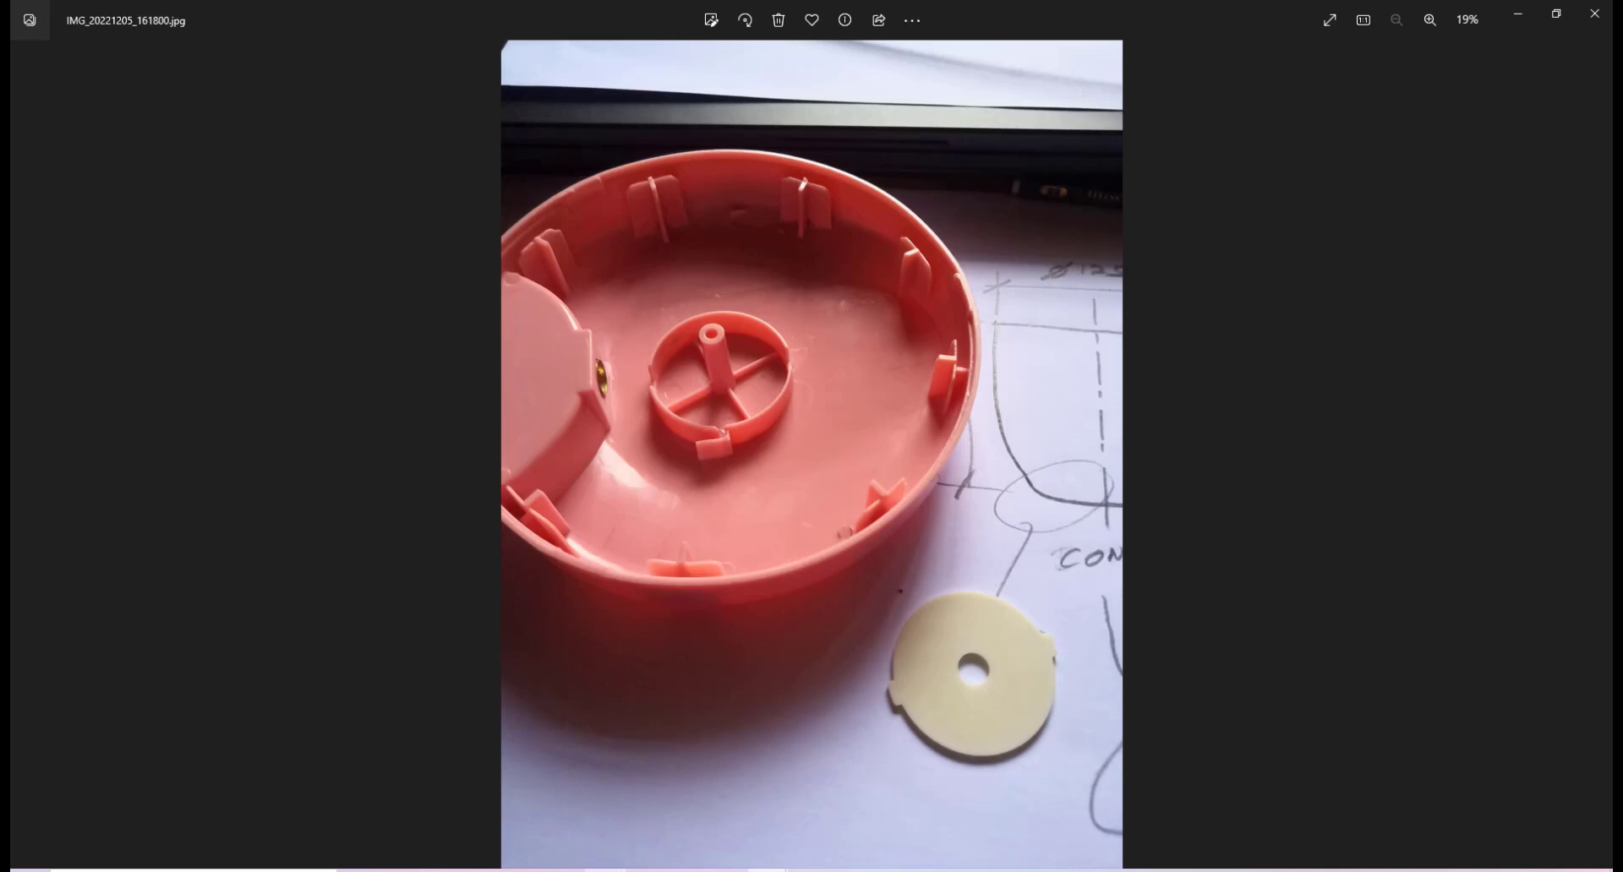
left_click(700, 765)
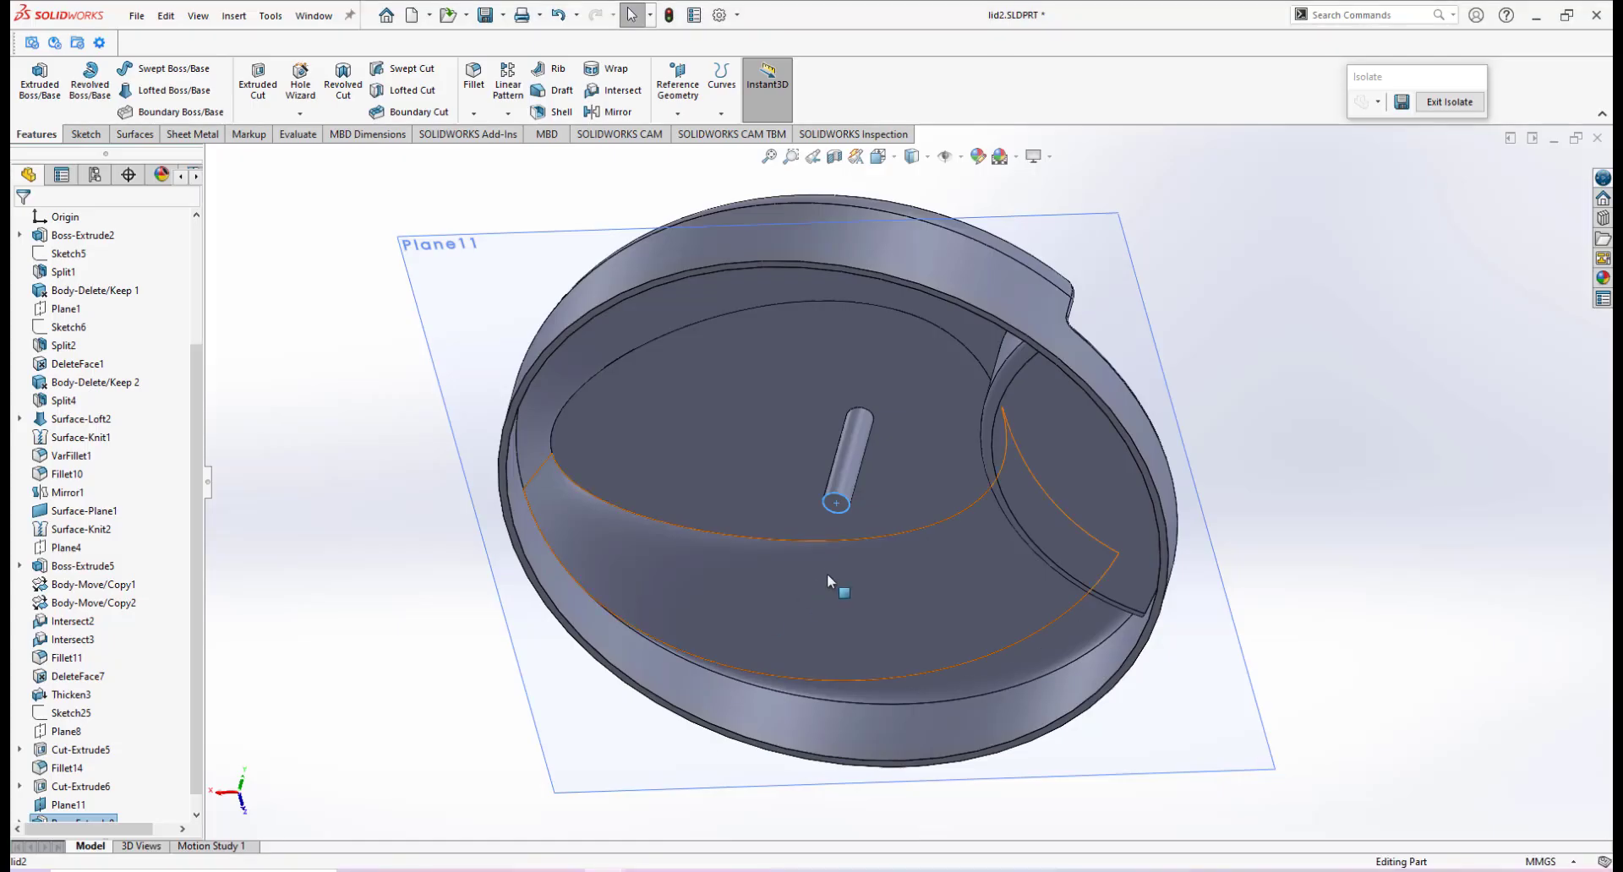
Create a reference plane from the pole's free end face, offset 18 mm and flipped toward the lid's inner surface.
middle_click_drag(848, 440, 855, 330)
scroll(855, 338, "down", 2)
middle_click_drag(843, 450, 836, 409)
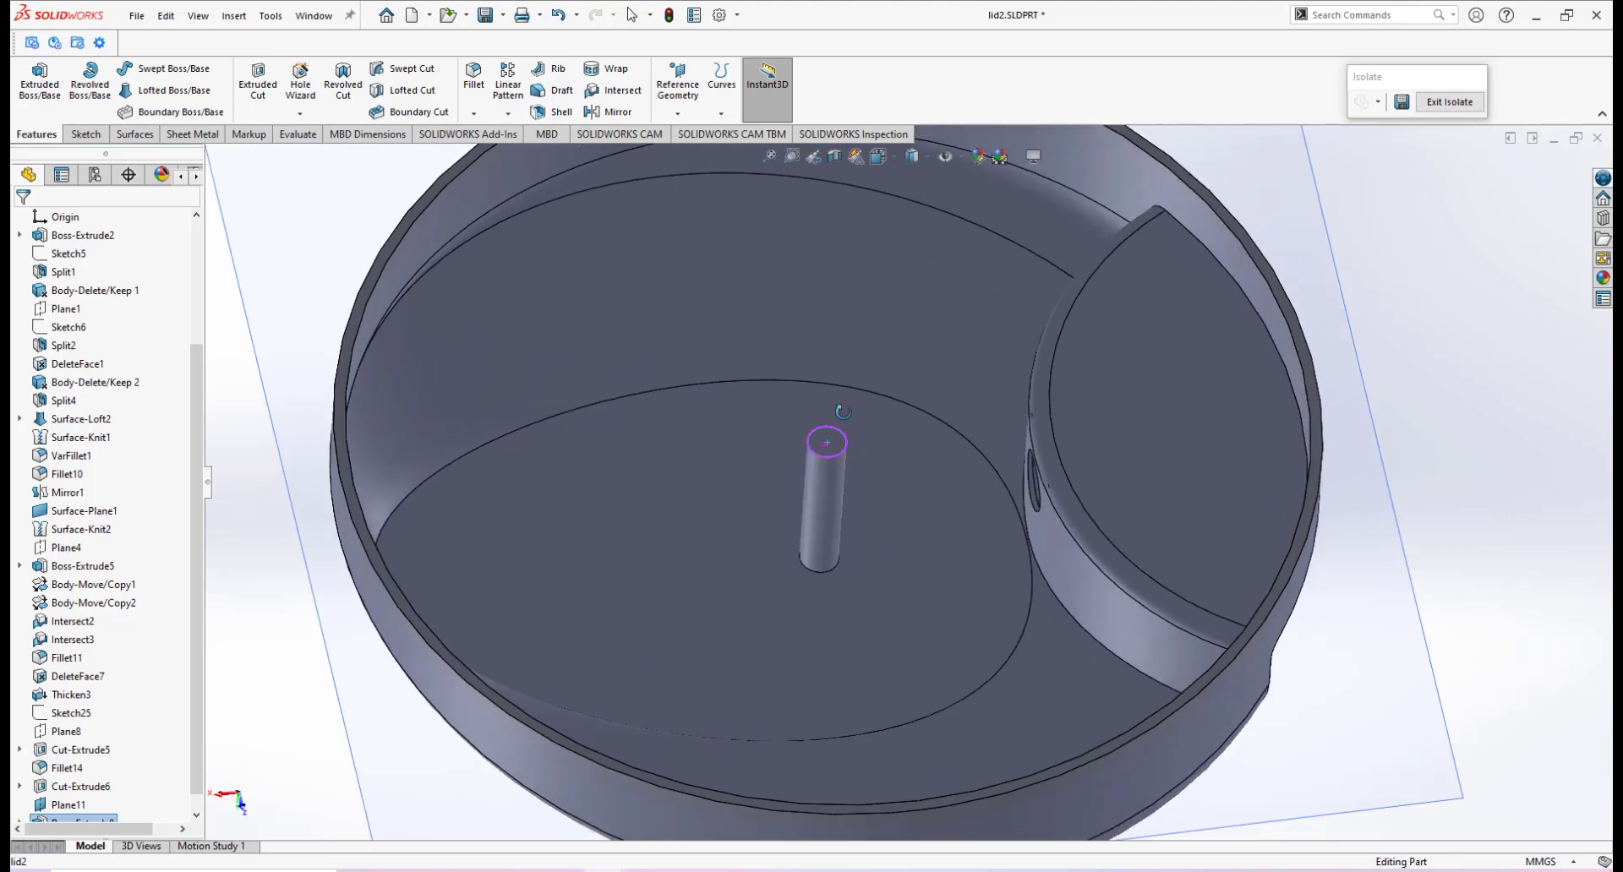
scroll(837, 472, "down", 2)
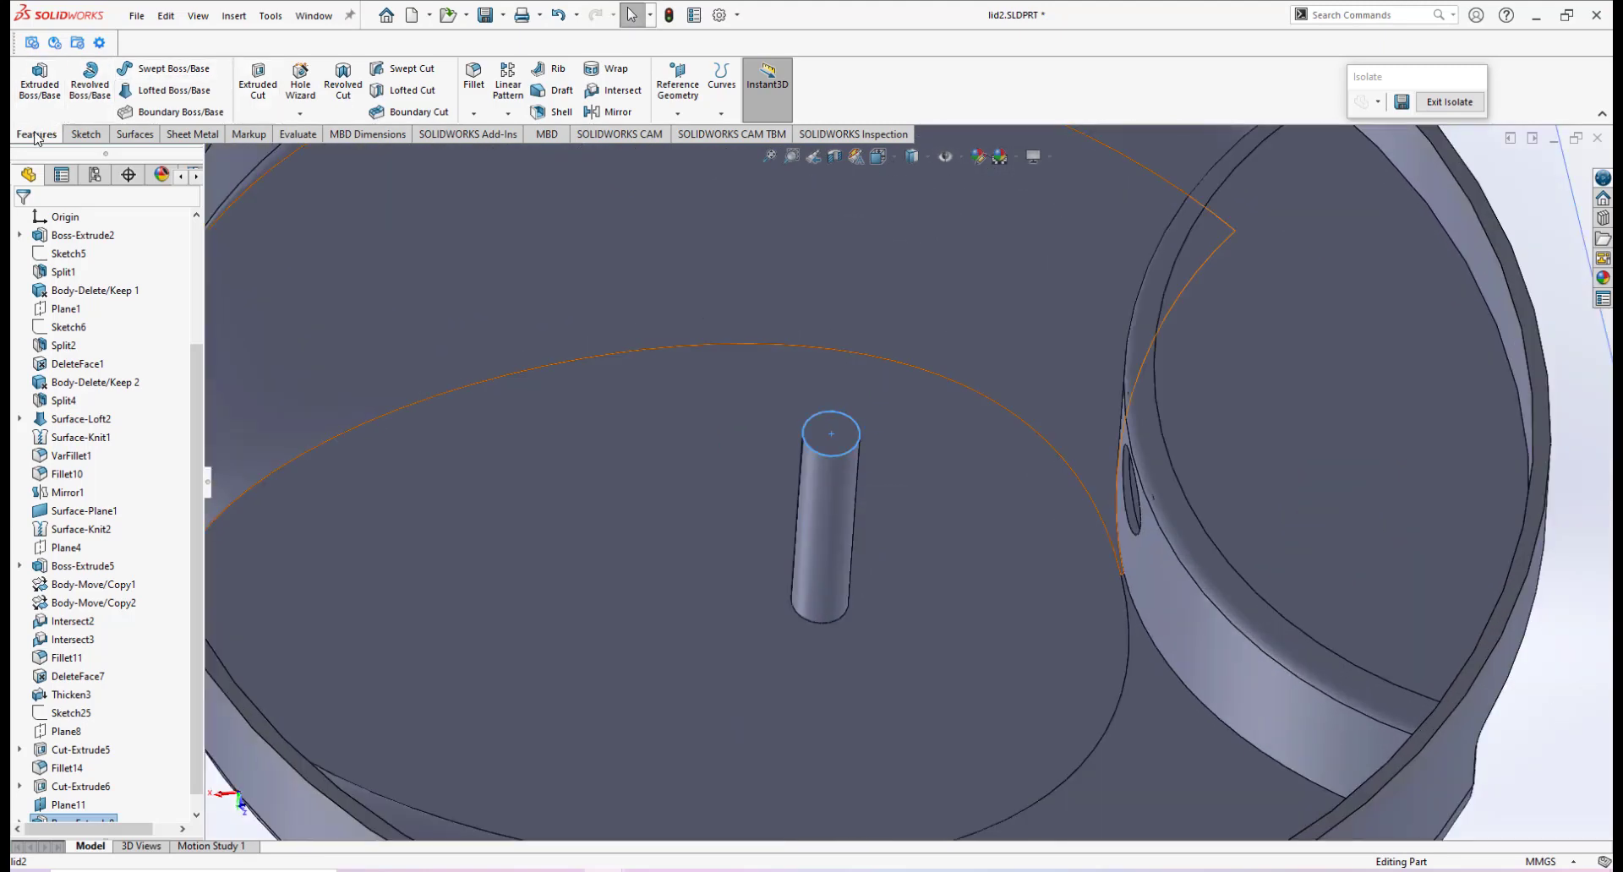
left_click(677, 114)
left_click(691, 135)
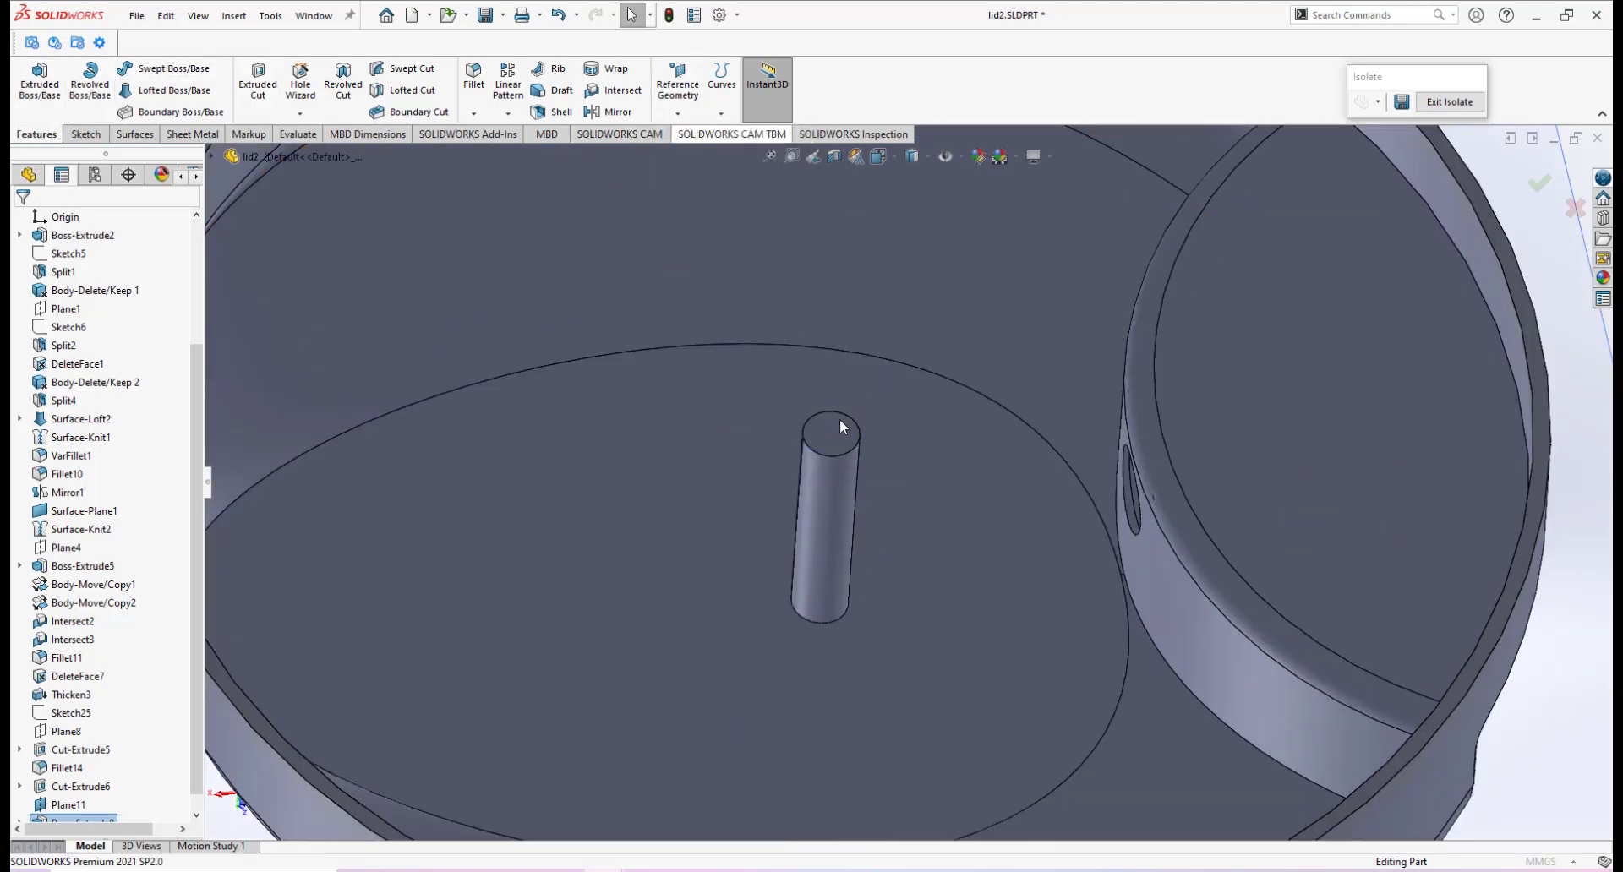
left_click(830, 431)
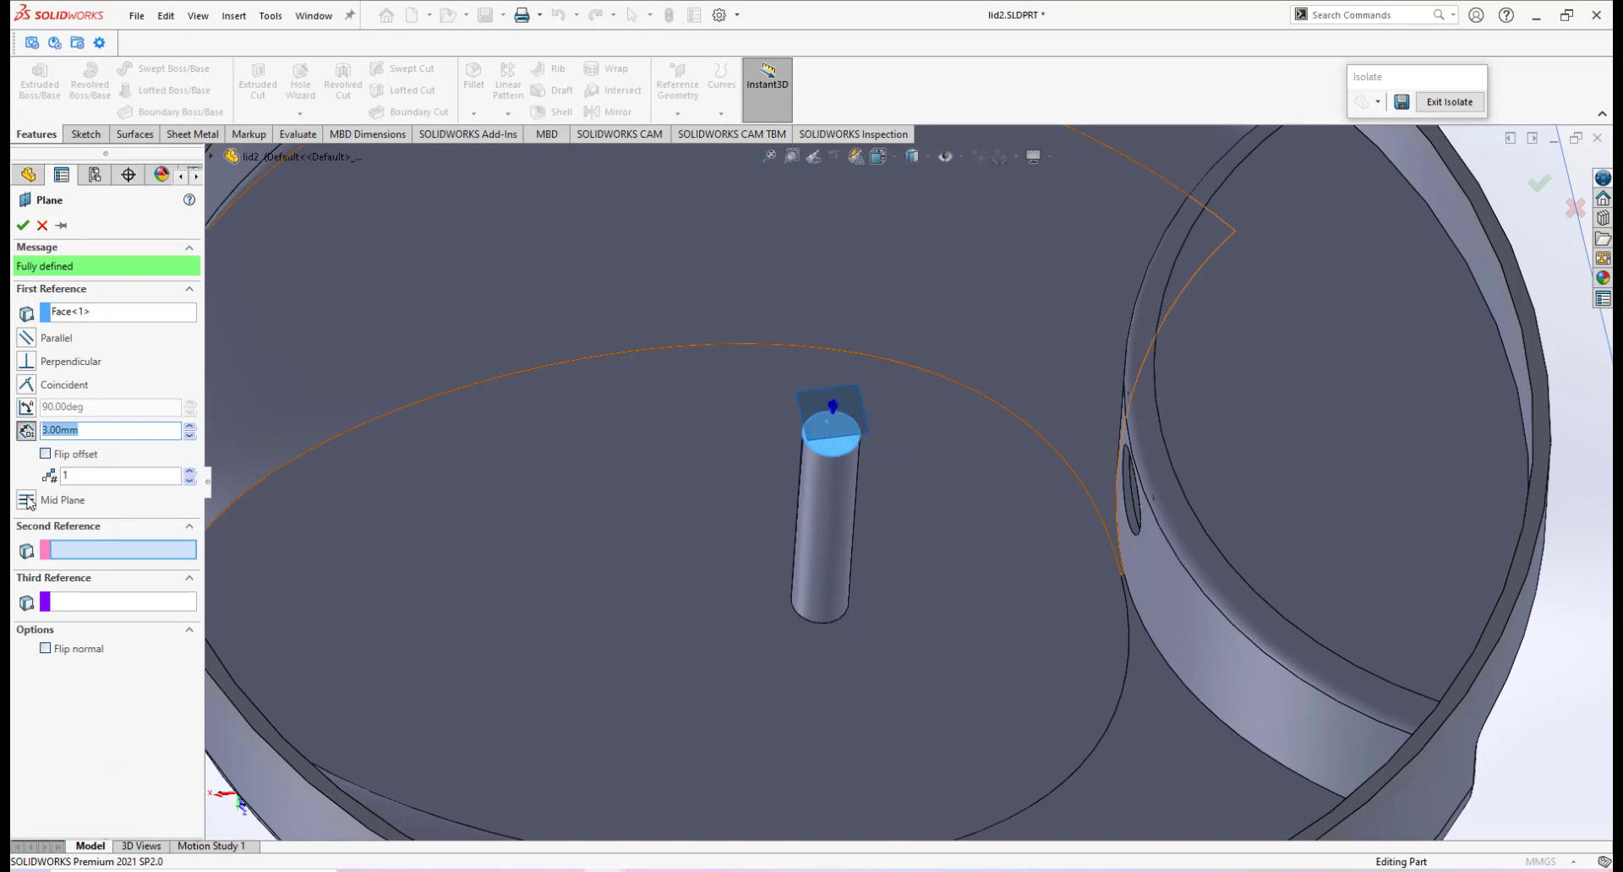
type("18")
key("Return")
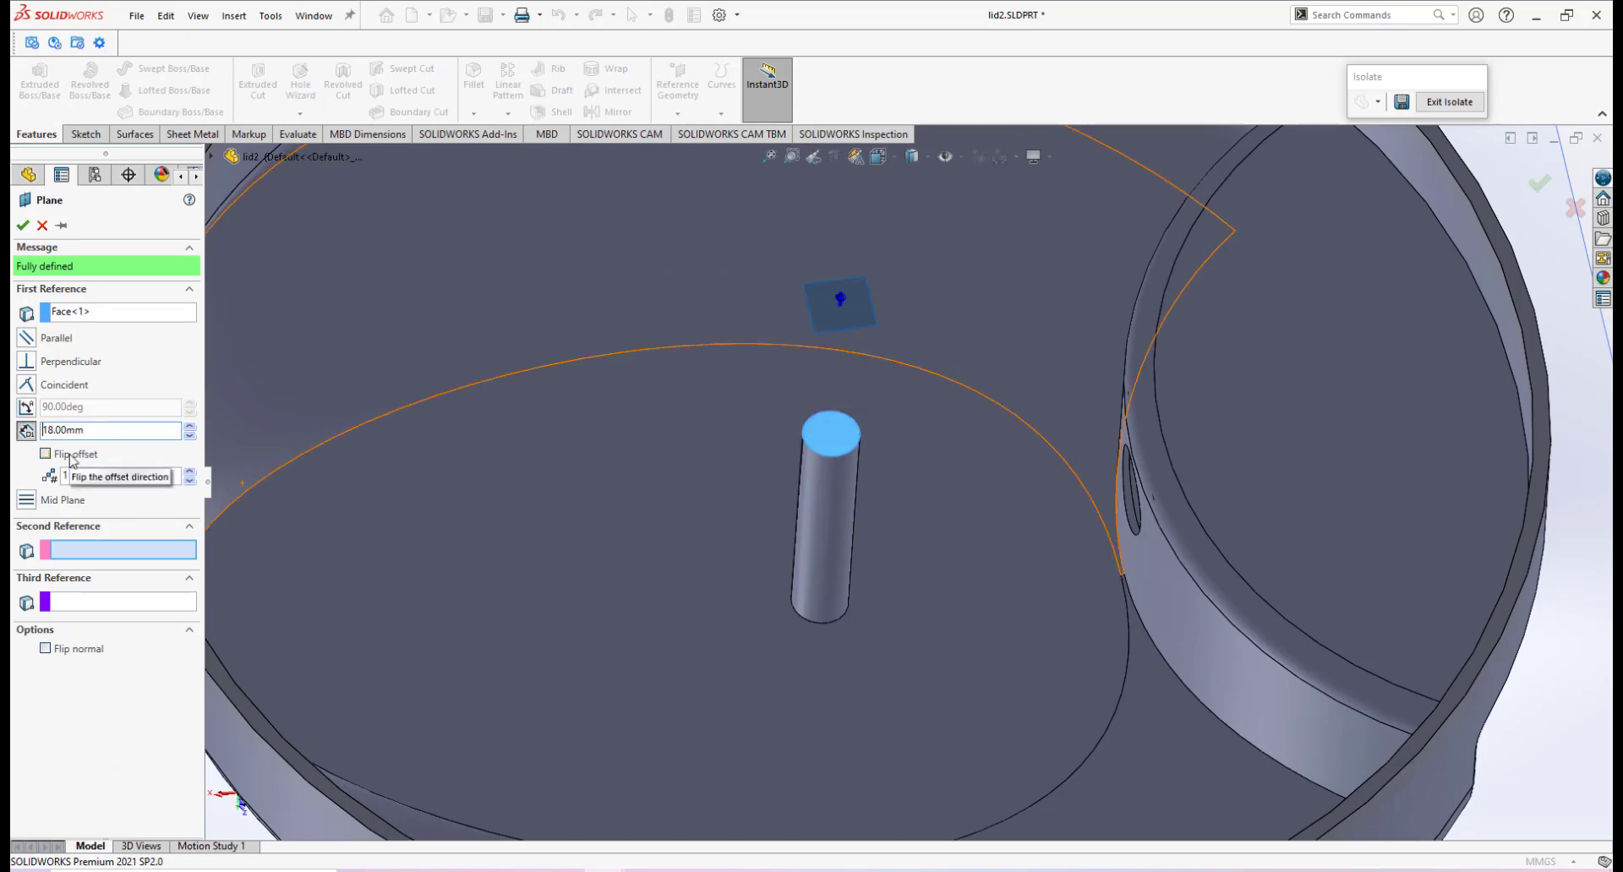
scroll(876, 491, "up", 2)
middle_click_drag(811, 498, 779, 416)
left_click(45, 455)
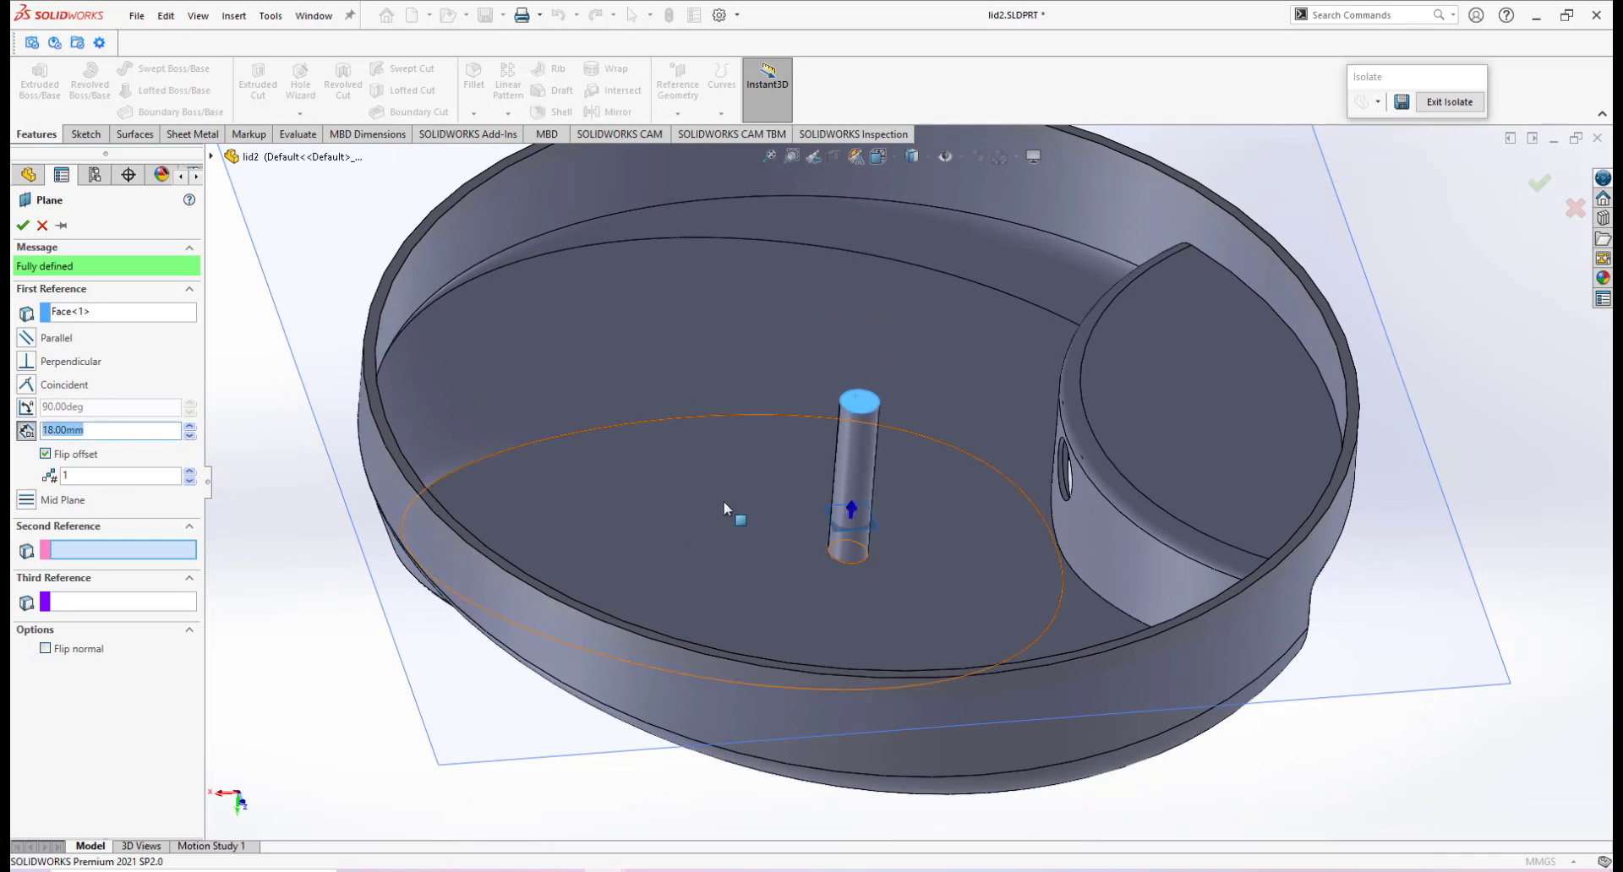
scroll(808, 515, "down", 3)
left_click(23, 225)
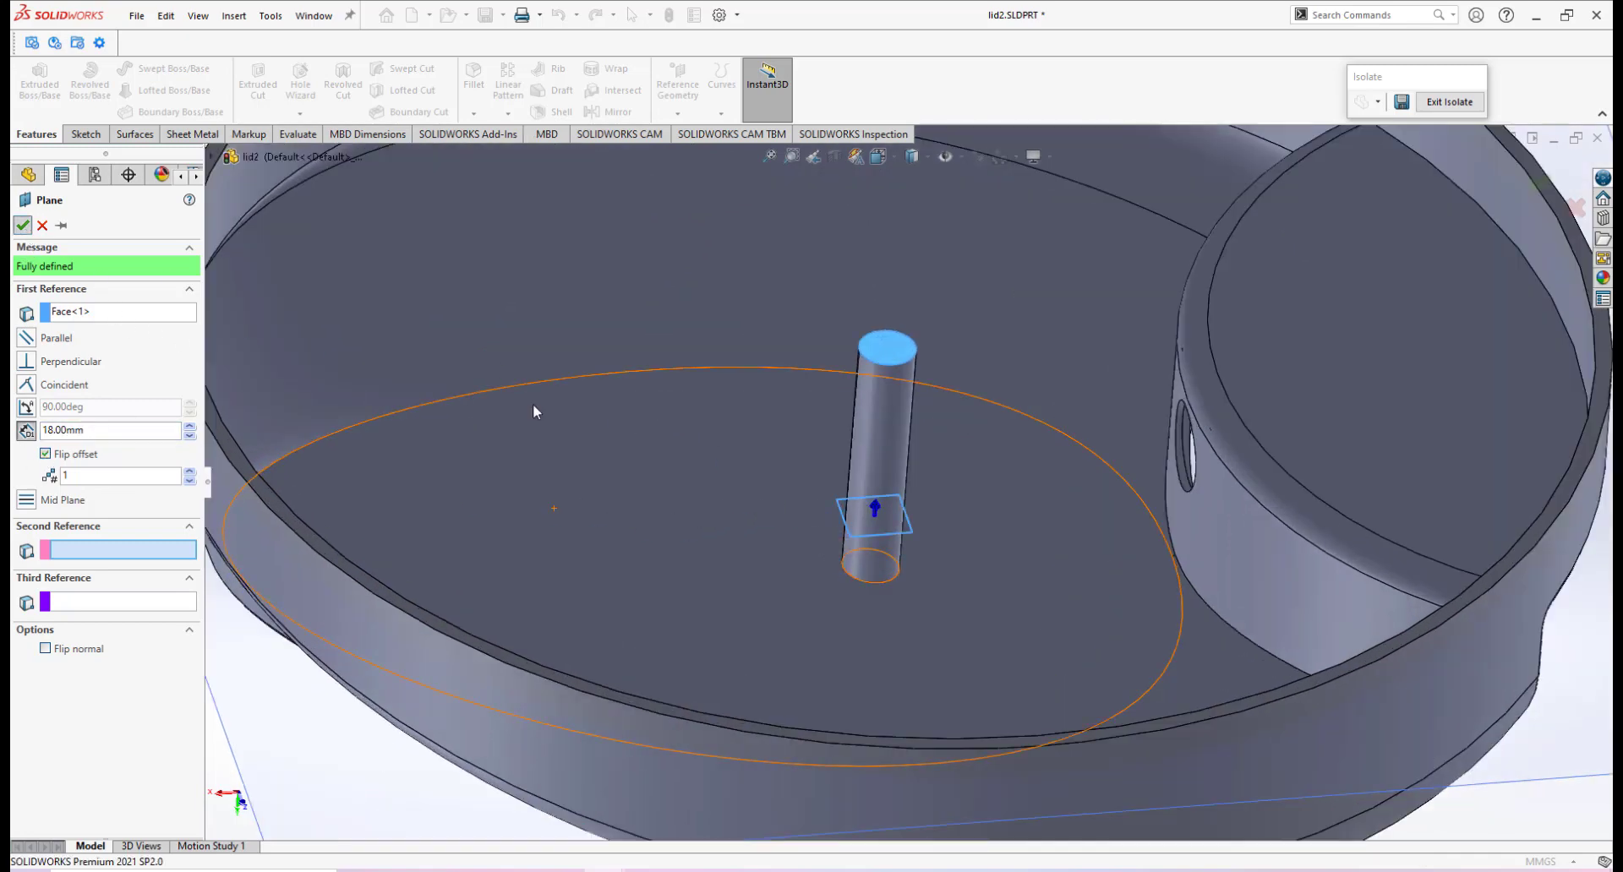
Enlarge the new reference plane's displayed boundary on all sides so that it extends well beyond the pole.
scroll(919, 551, "up", 3)
scroll(920, 551, "down", 3)
middle_click_drag(910, 490, 894, 499)
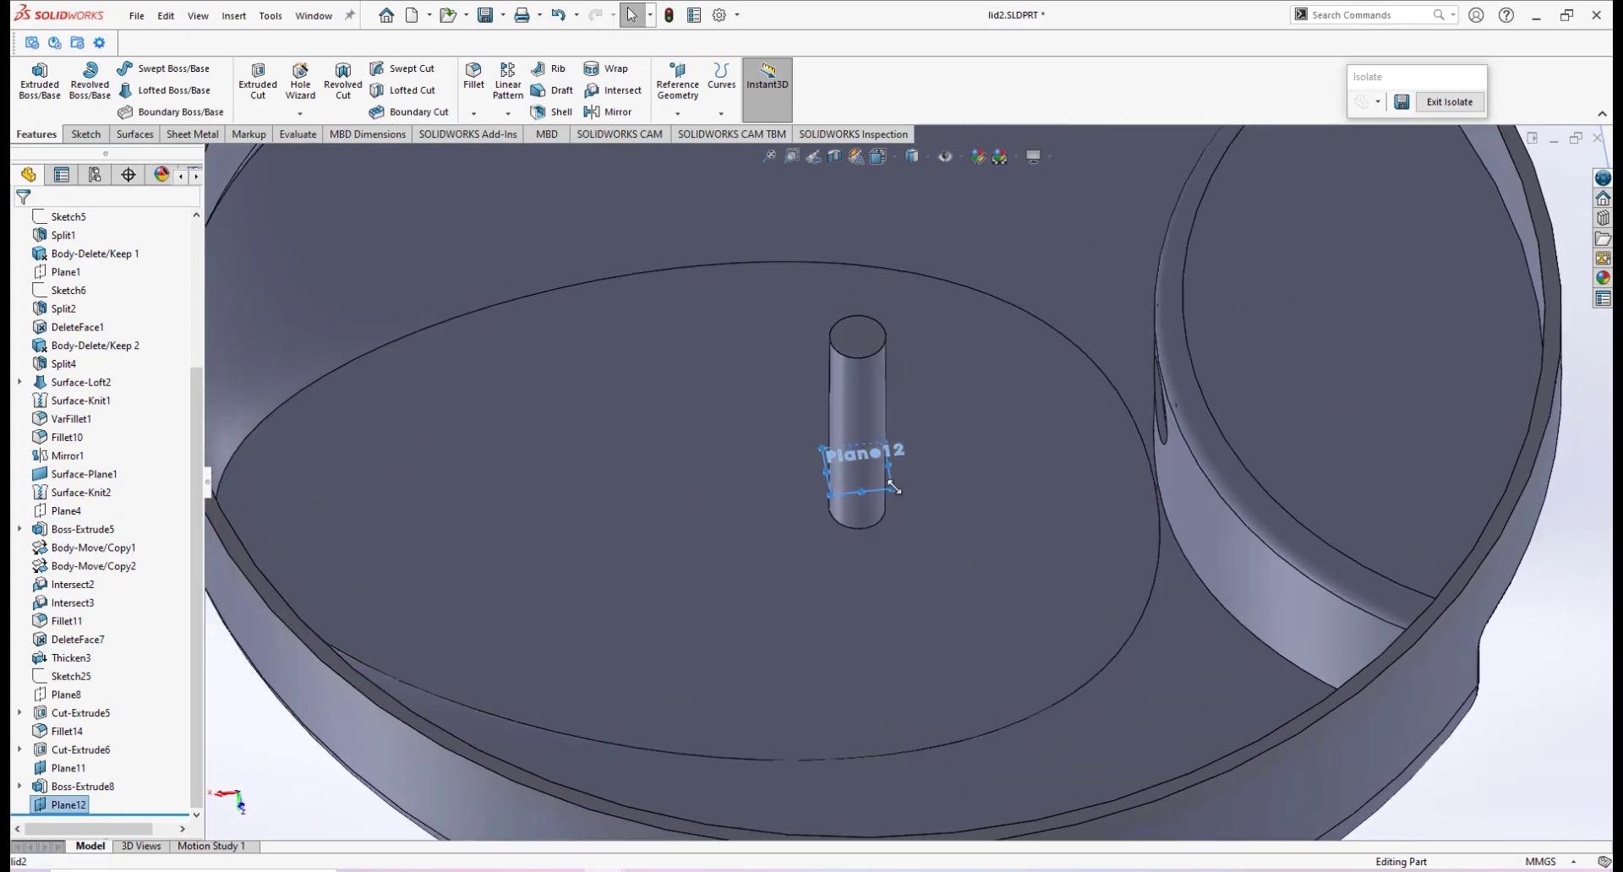
left_click_drag(939, 509, 970, 545)
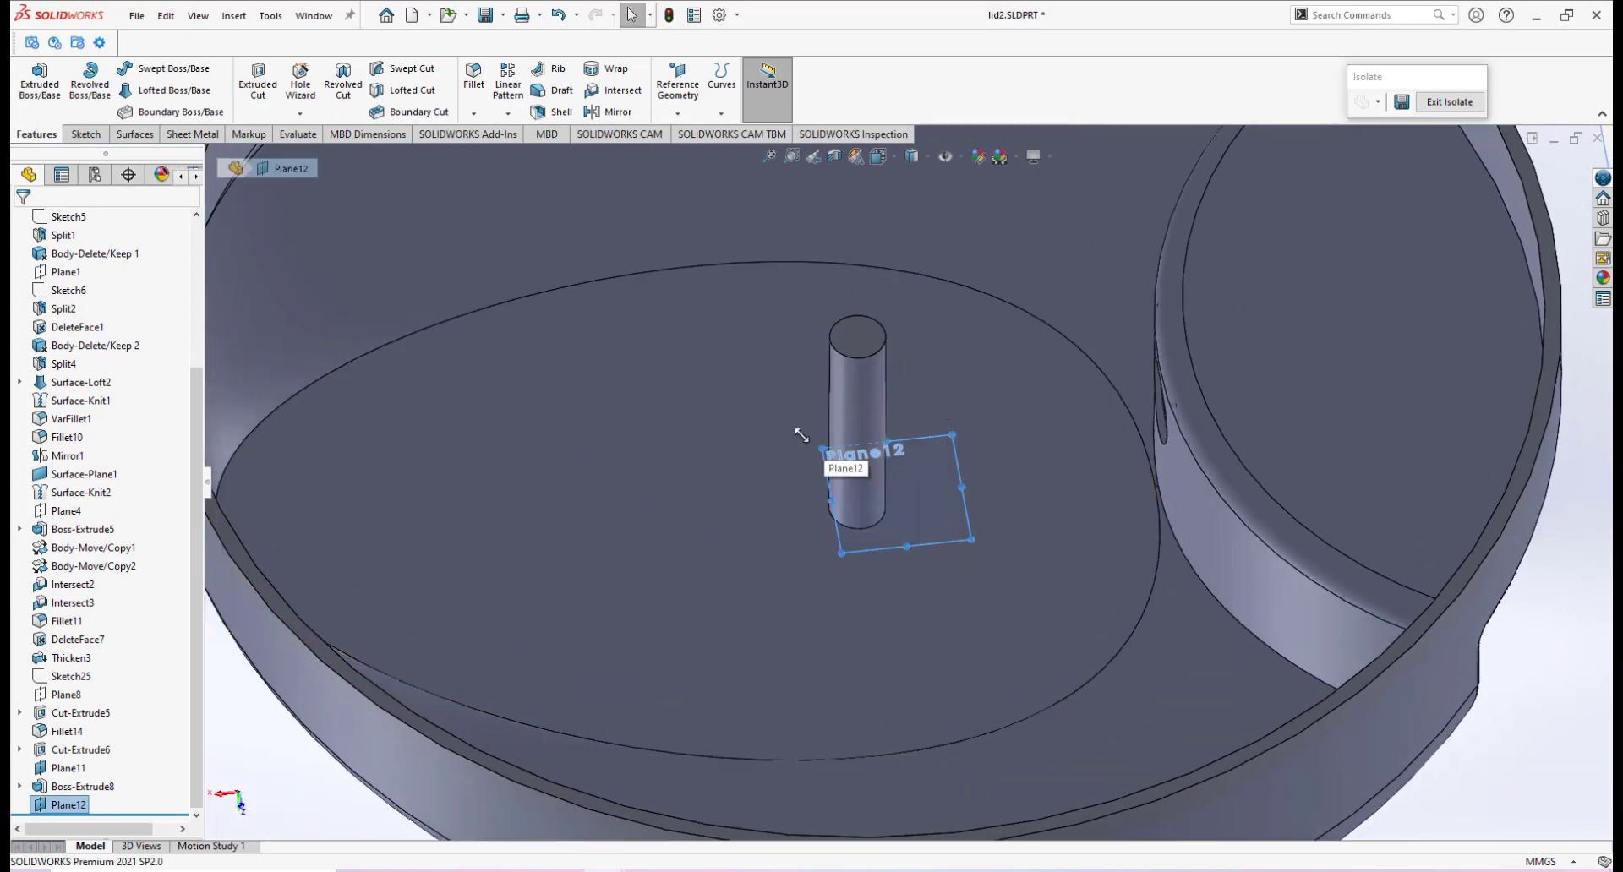
left_click_drag(803, 433, 702, 391)
scroll(923, 517, "up", 1)
scroll(923, 517, "down", 2)
middle_click_drag(923, 517, 891, 553)
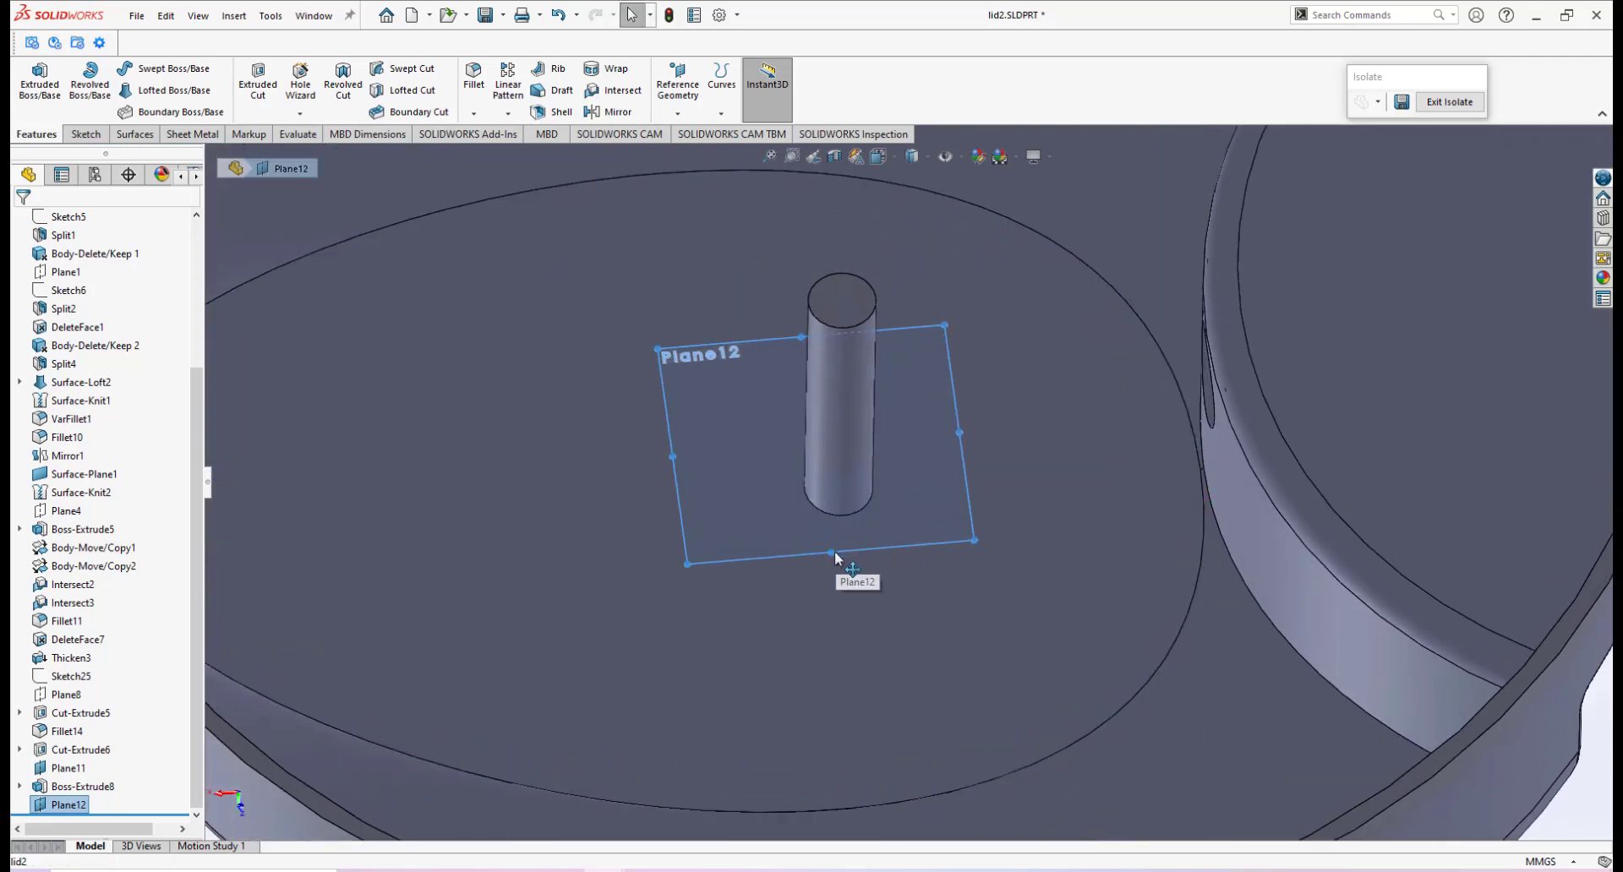
left_click_drag(834, 551, 837, 597)
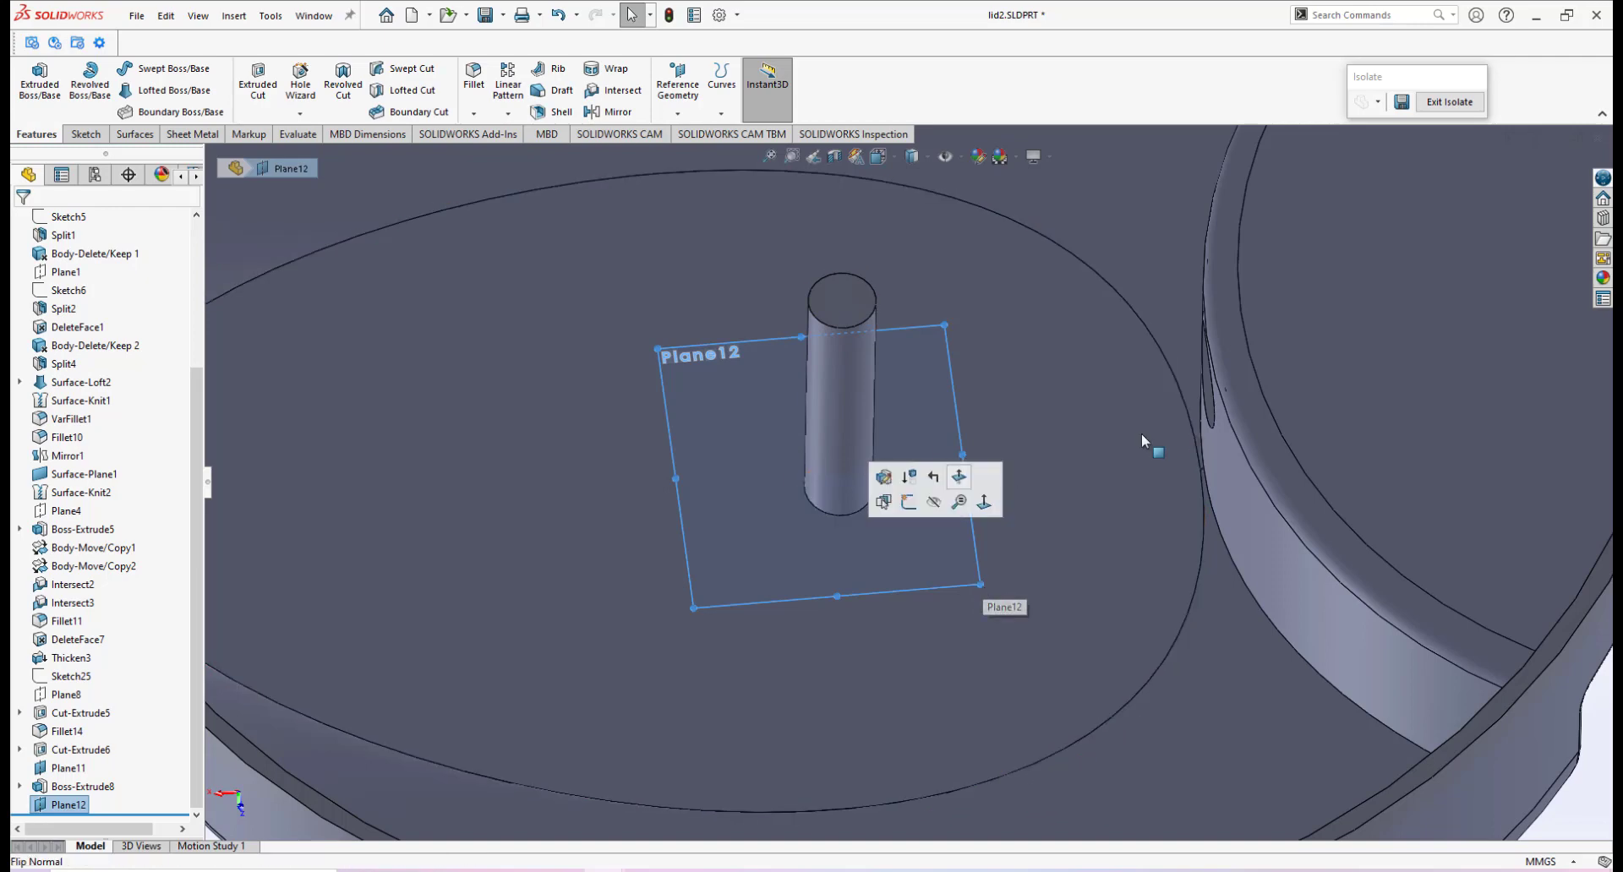
Start a sketch on the plane near the pole's base and draw a circle of about 15.6 mm radius centred on the origin.
left_click(975, 556)
left_click(1048, 506)
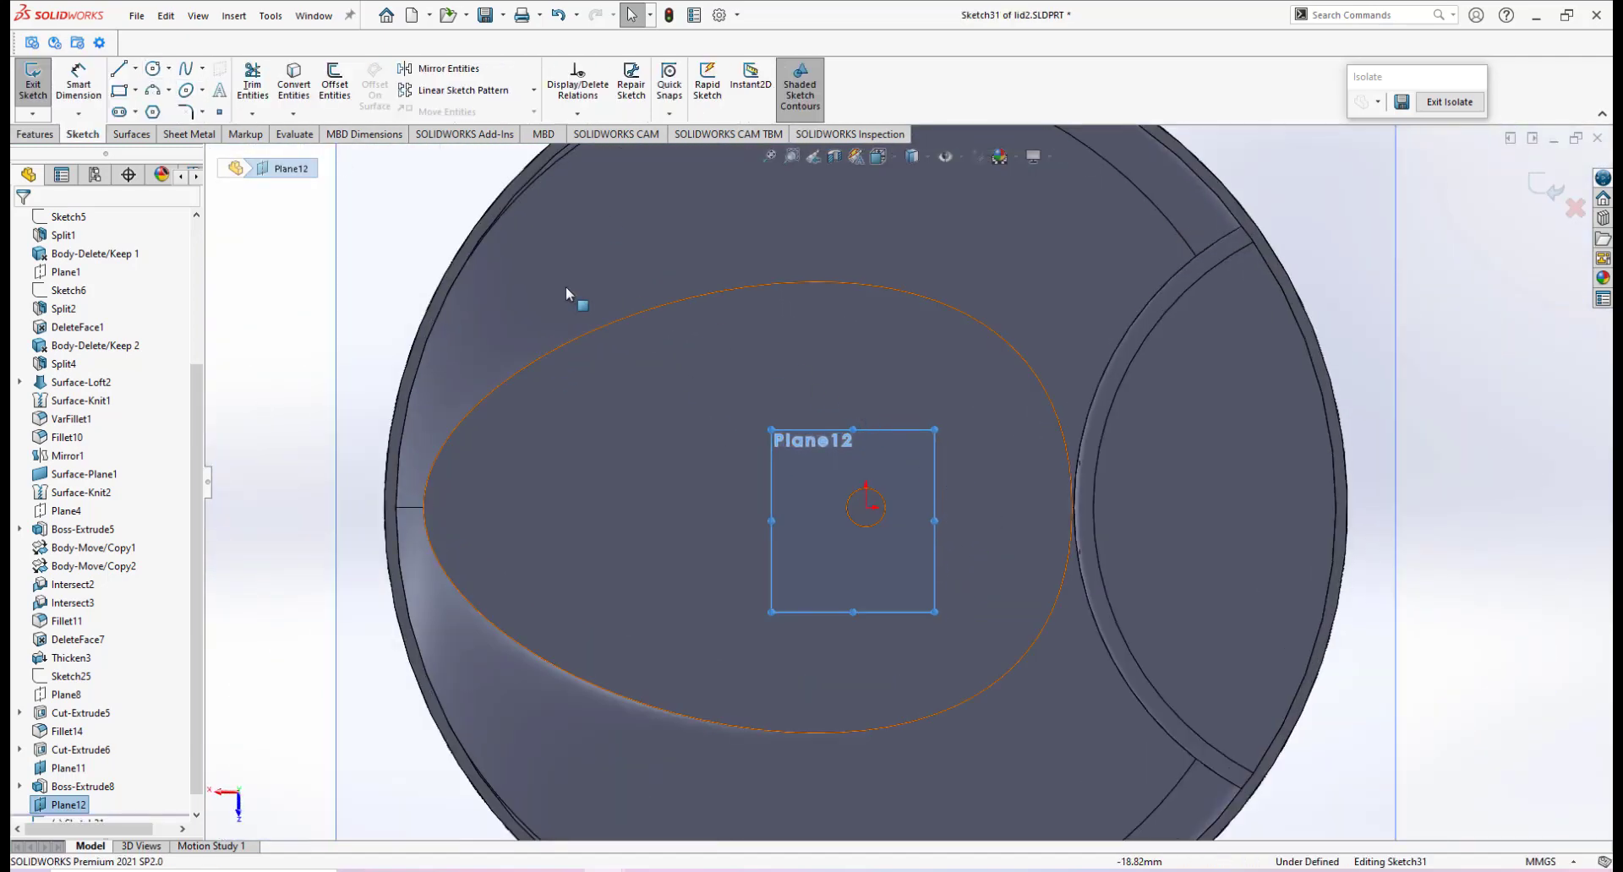
left_click(153, 74)
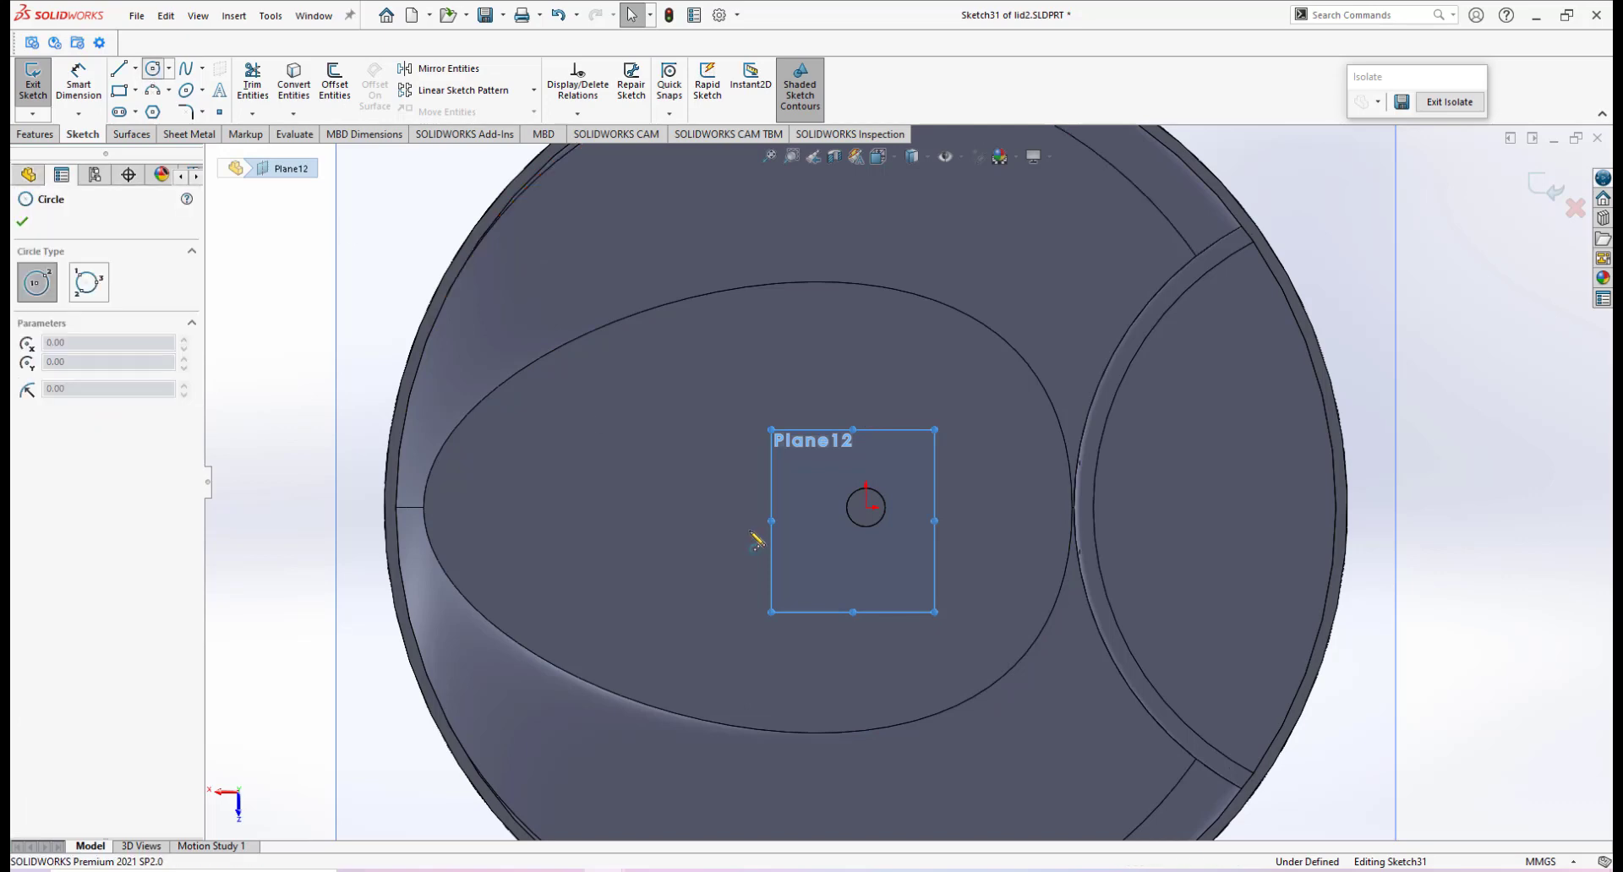
left_click(866, 507)
left_click(983, 467)
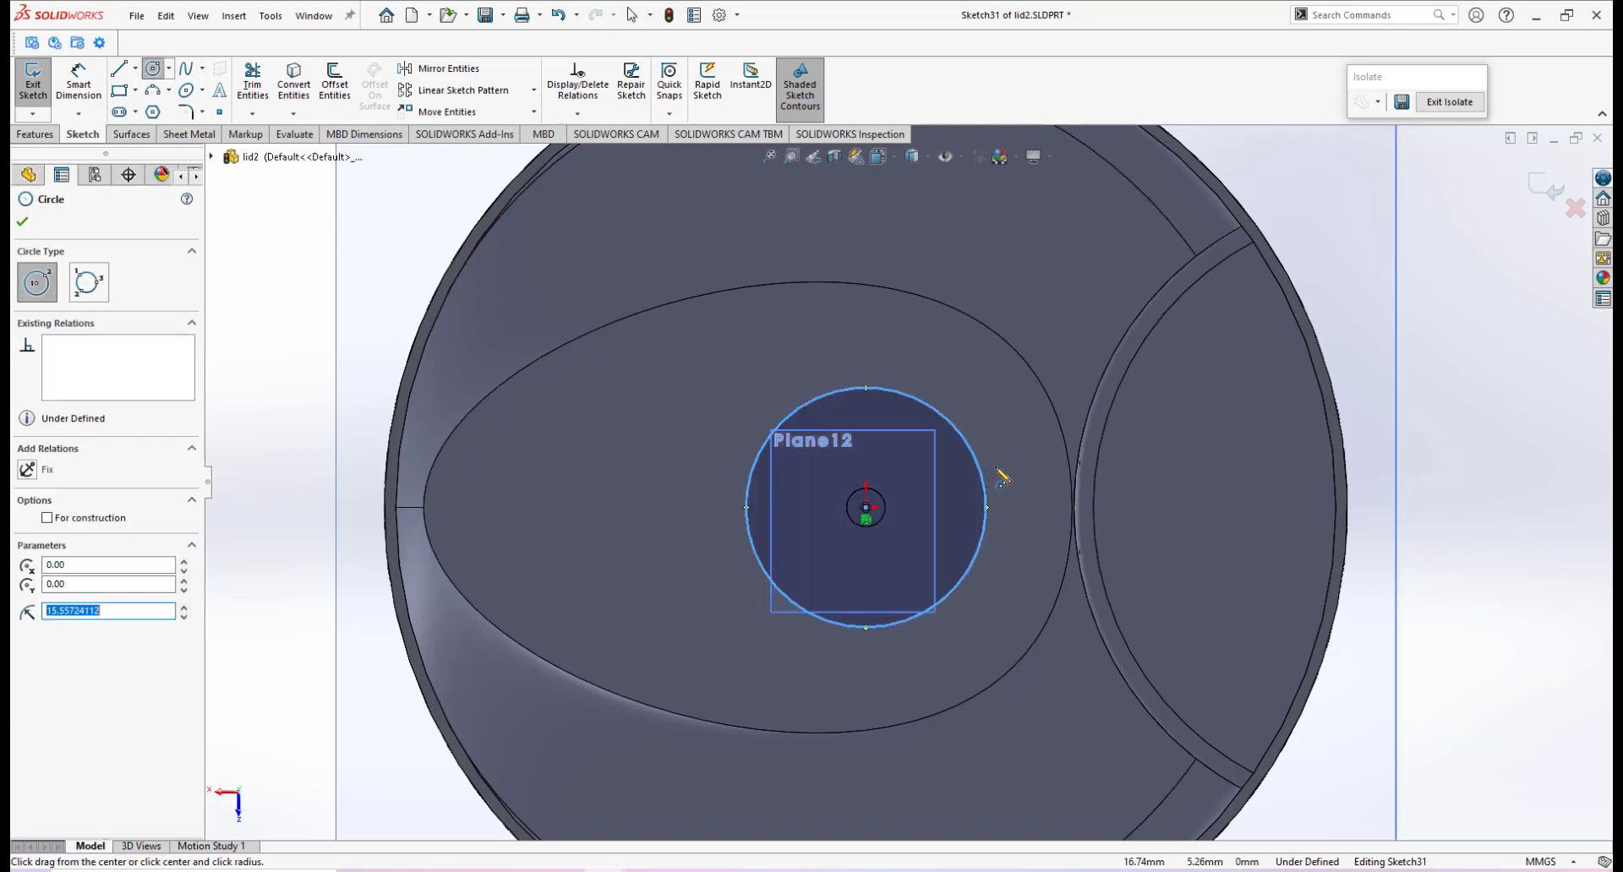
Look up the ring's diameter in drawing IMG_20221207_222344.jpg and return to the open sketch in lid2.SLDPRT.
mouse_move(765, 870)
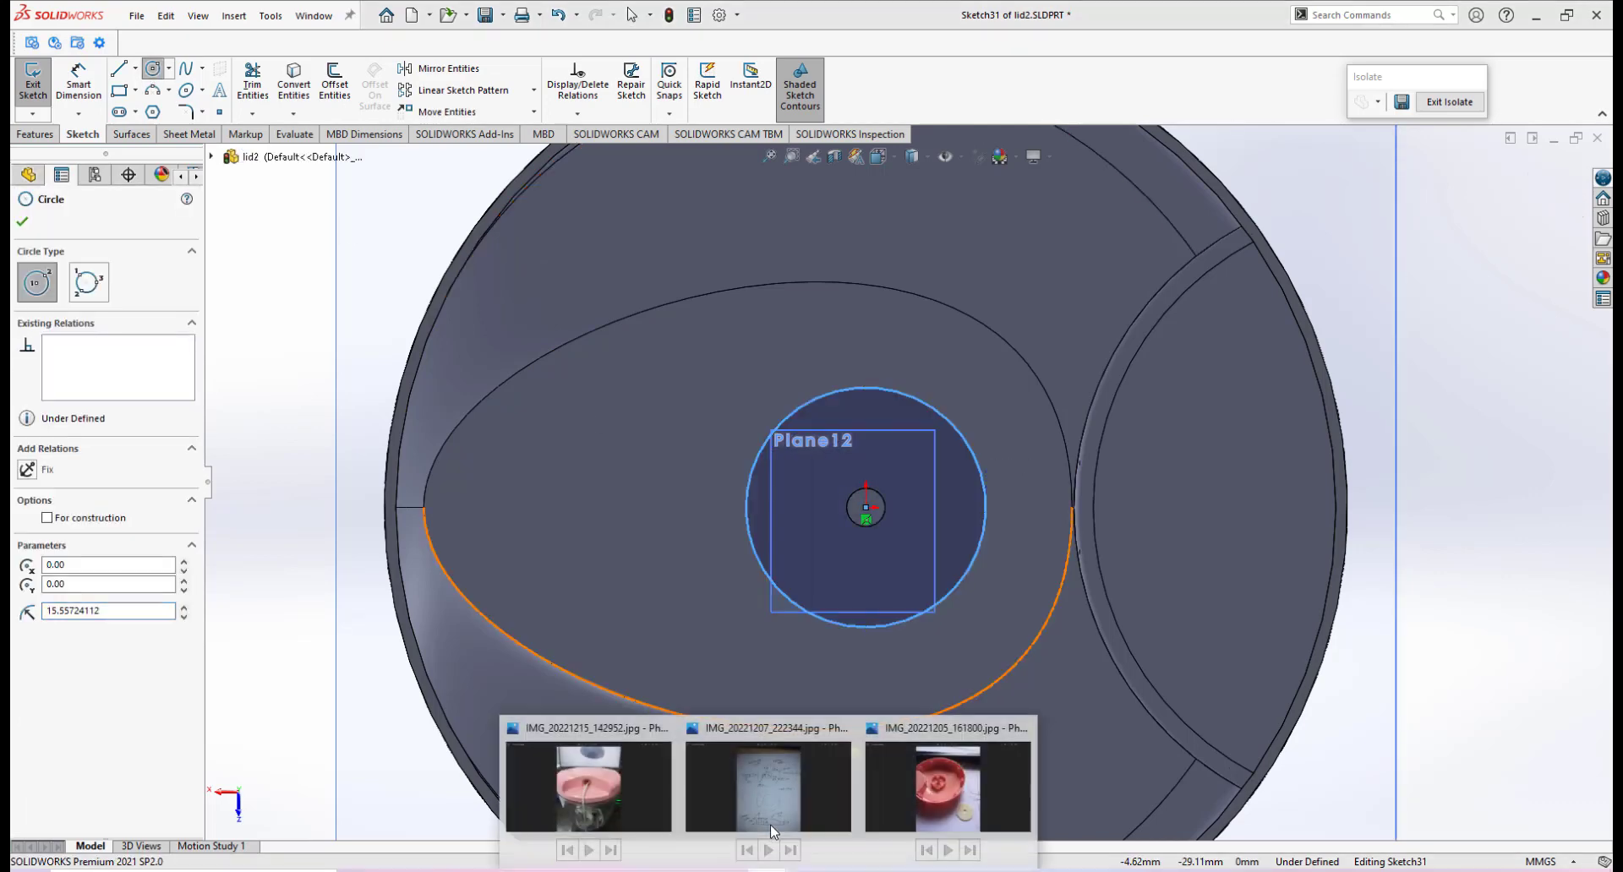
left_click(773, 742)
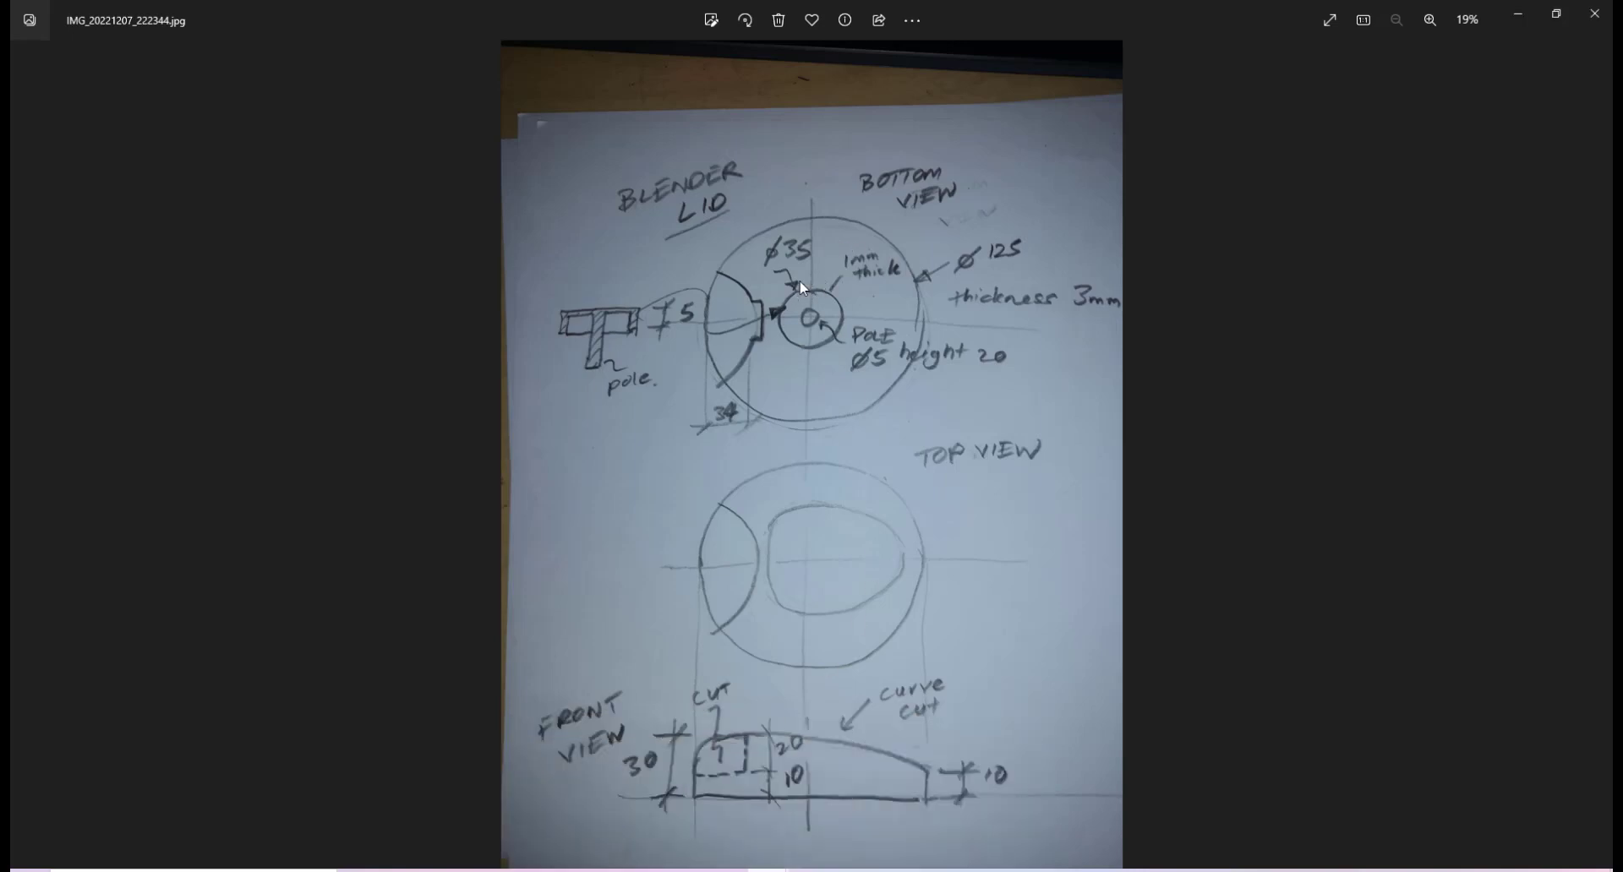
mouse_move(646, 871)
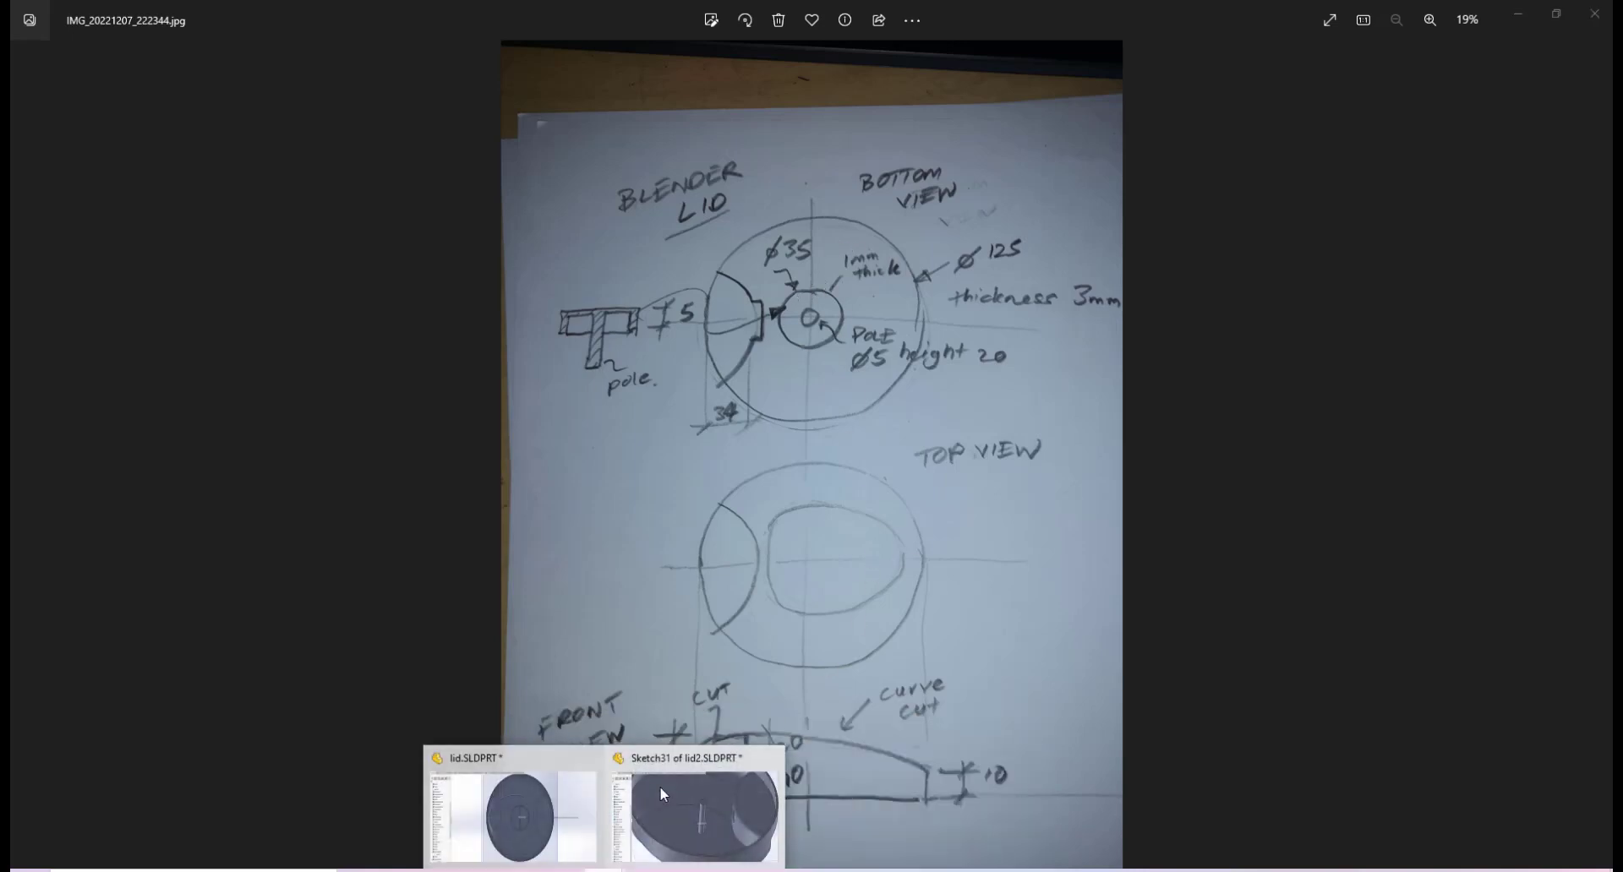
left_click(683, 766)
Dimension the sketched circle around the pole and set its diameter to 35 mm.
right_click(1006, 445)
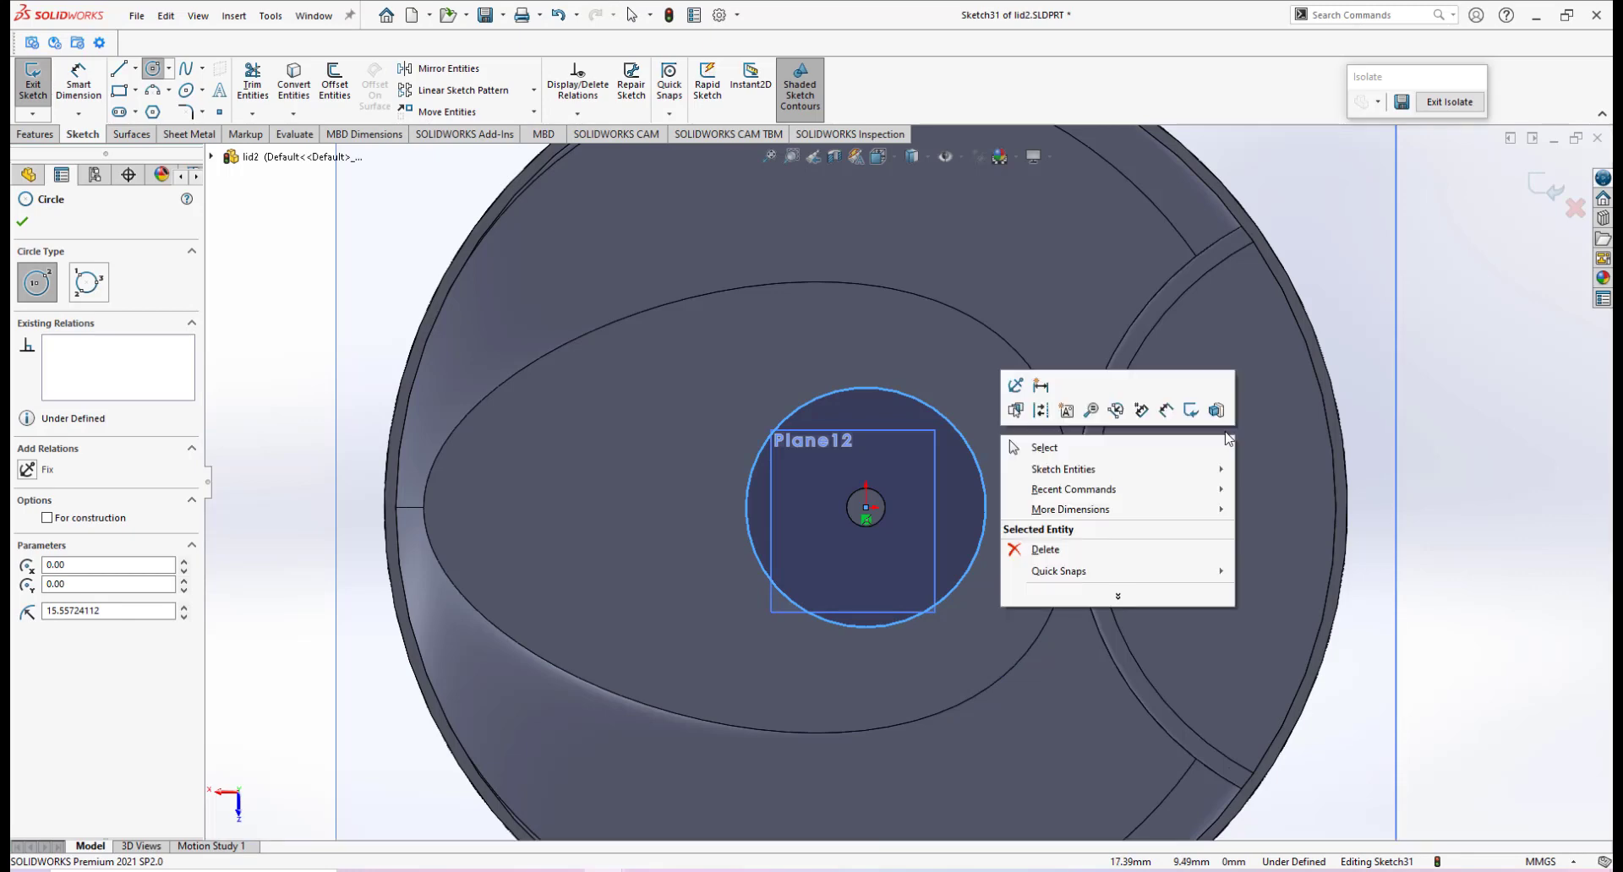
left_click(1142, 411)
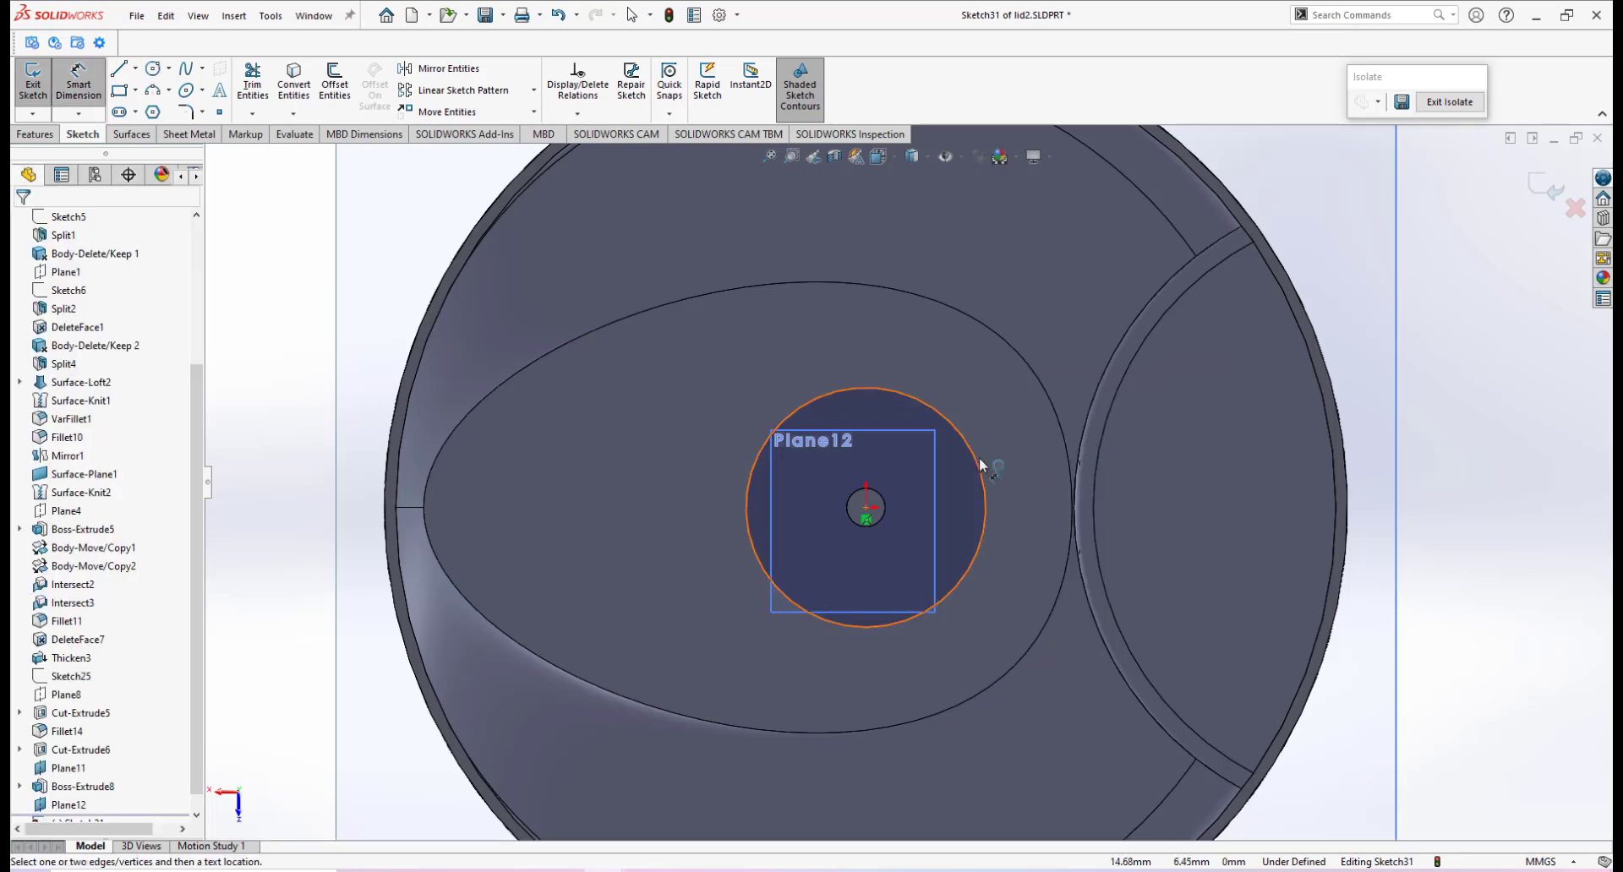
left_click(979, 461)
left_click(1025, 496)
type("35")
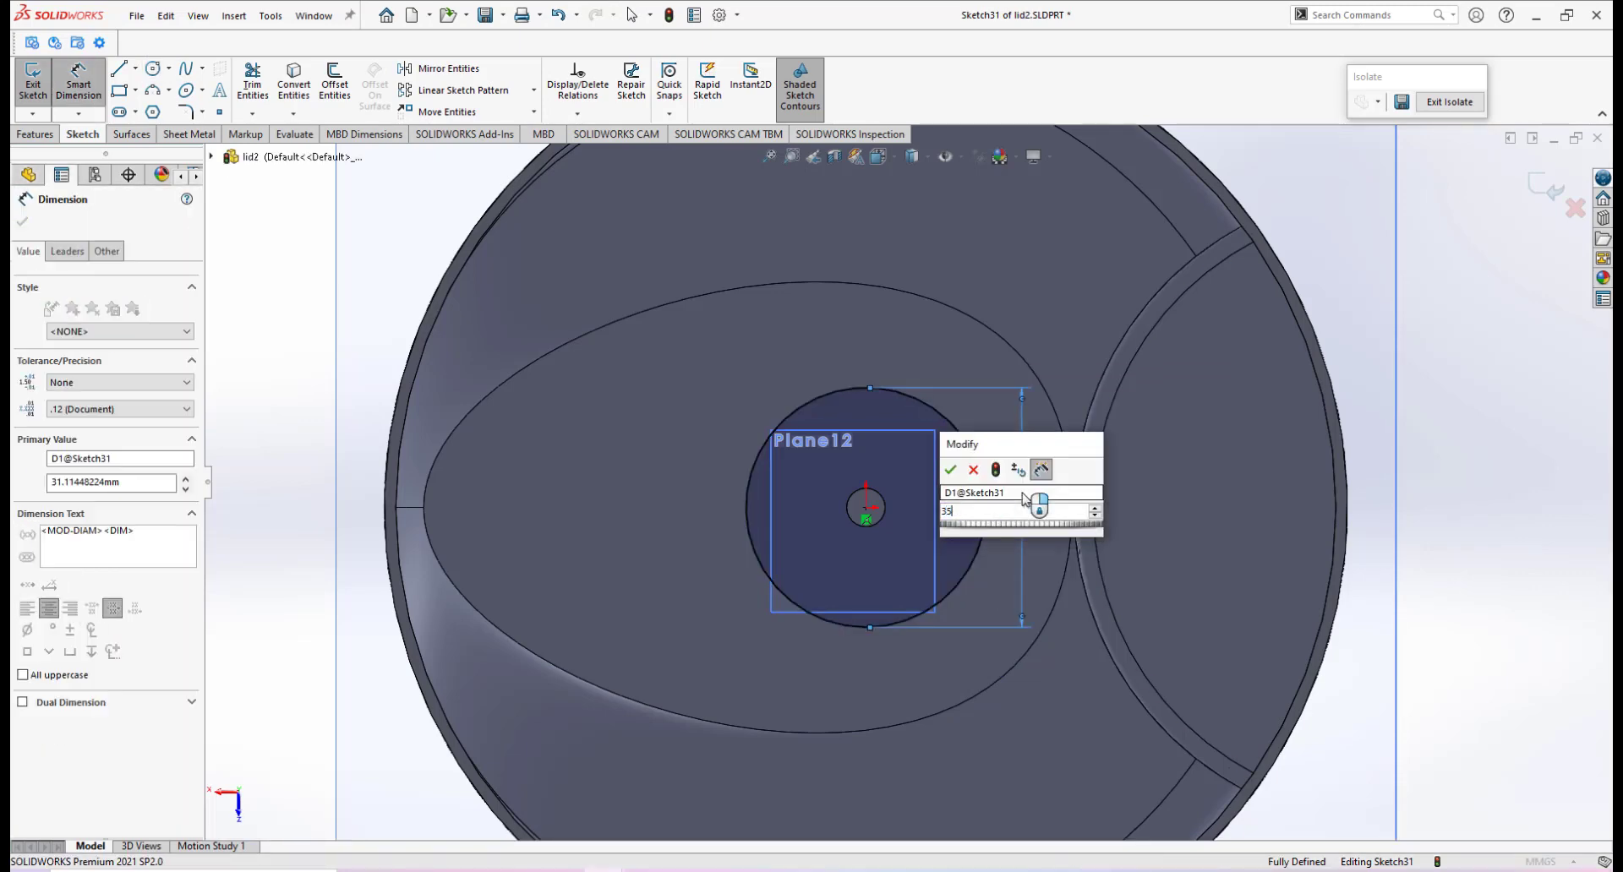
key("Return")
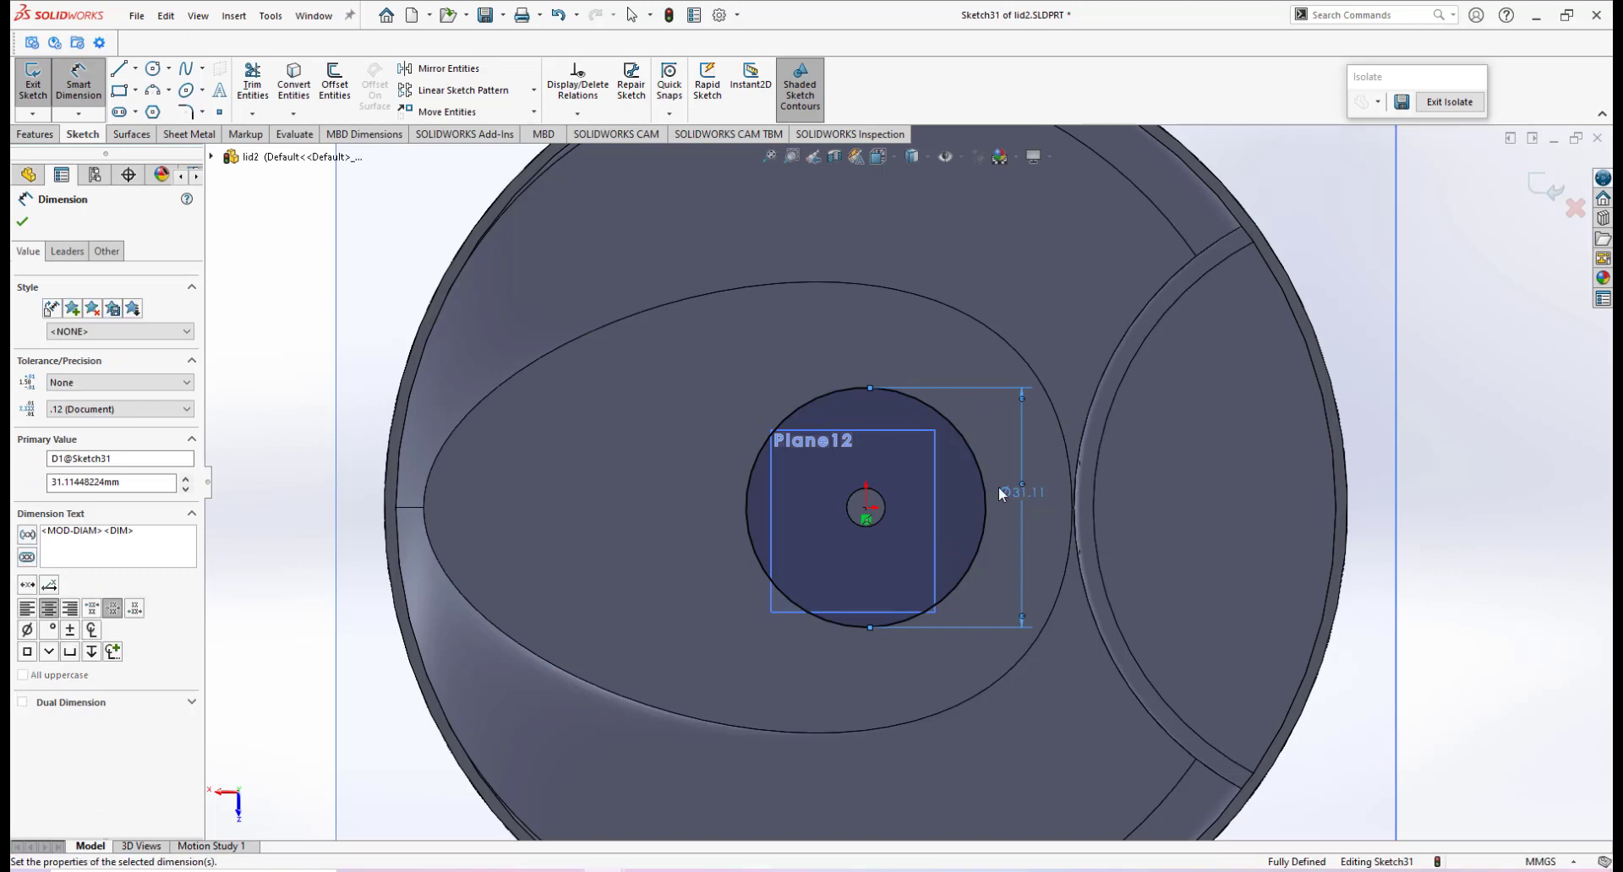
scroll(1004, 474, "down", 2)
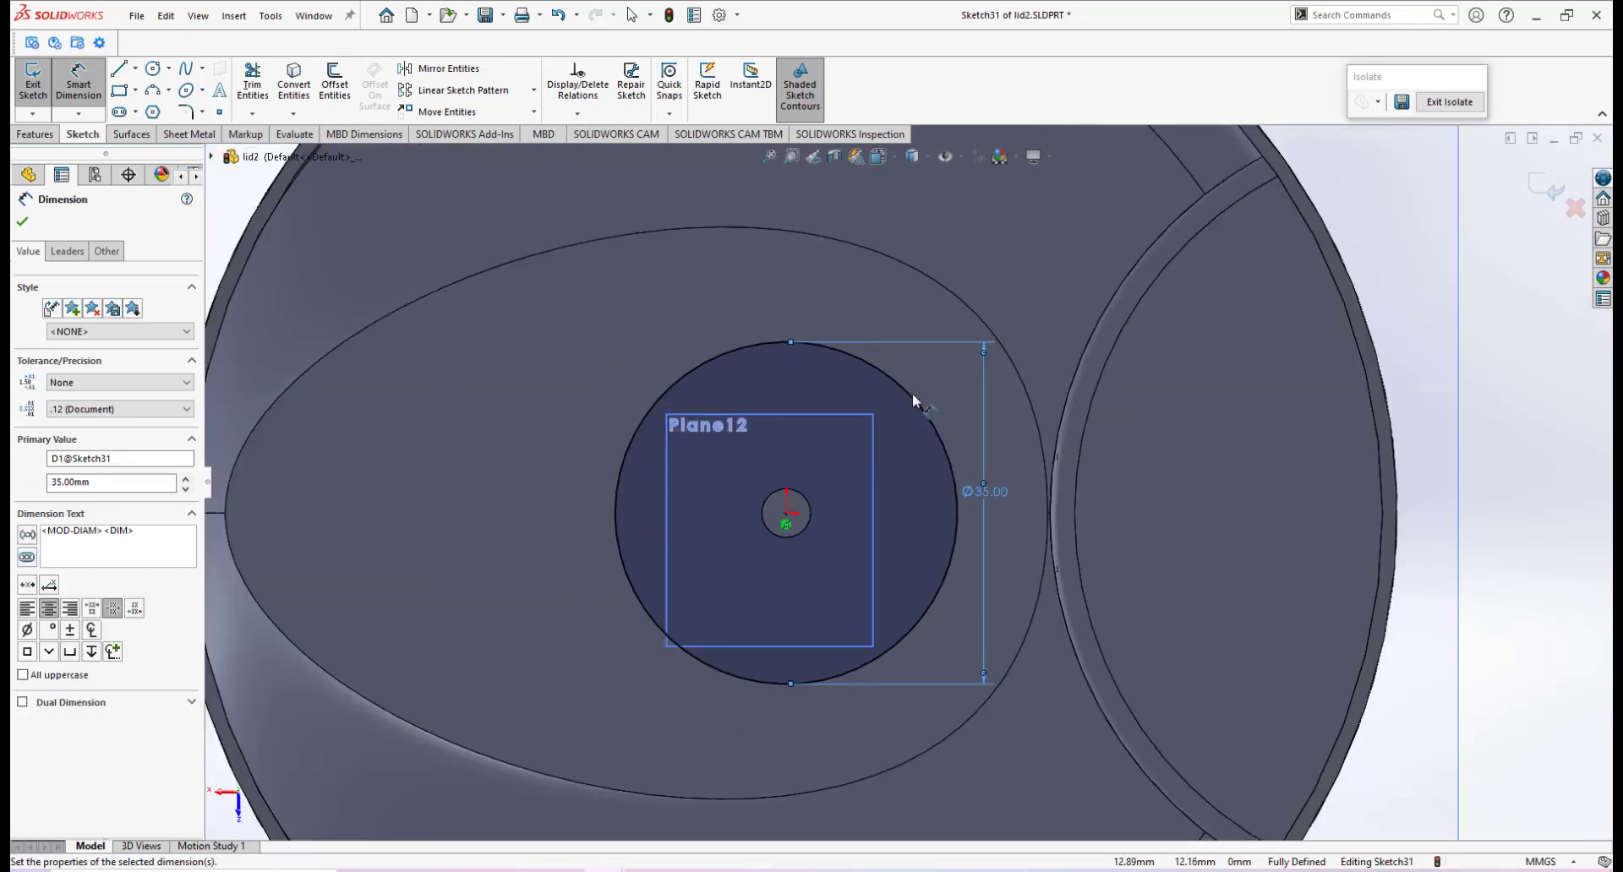
Offset the 35 mm circle inward by 1 mm to form the ring's wall profile.
left_click(334, 88)
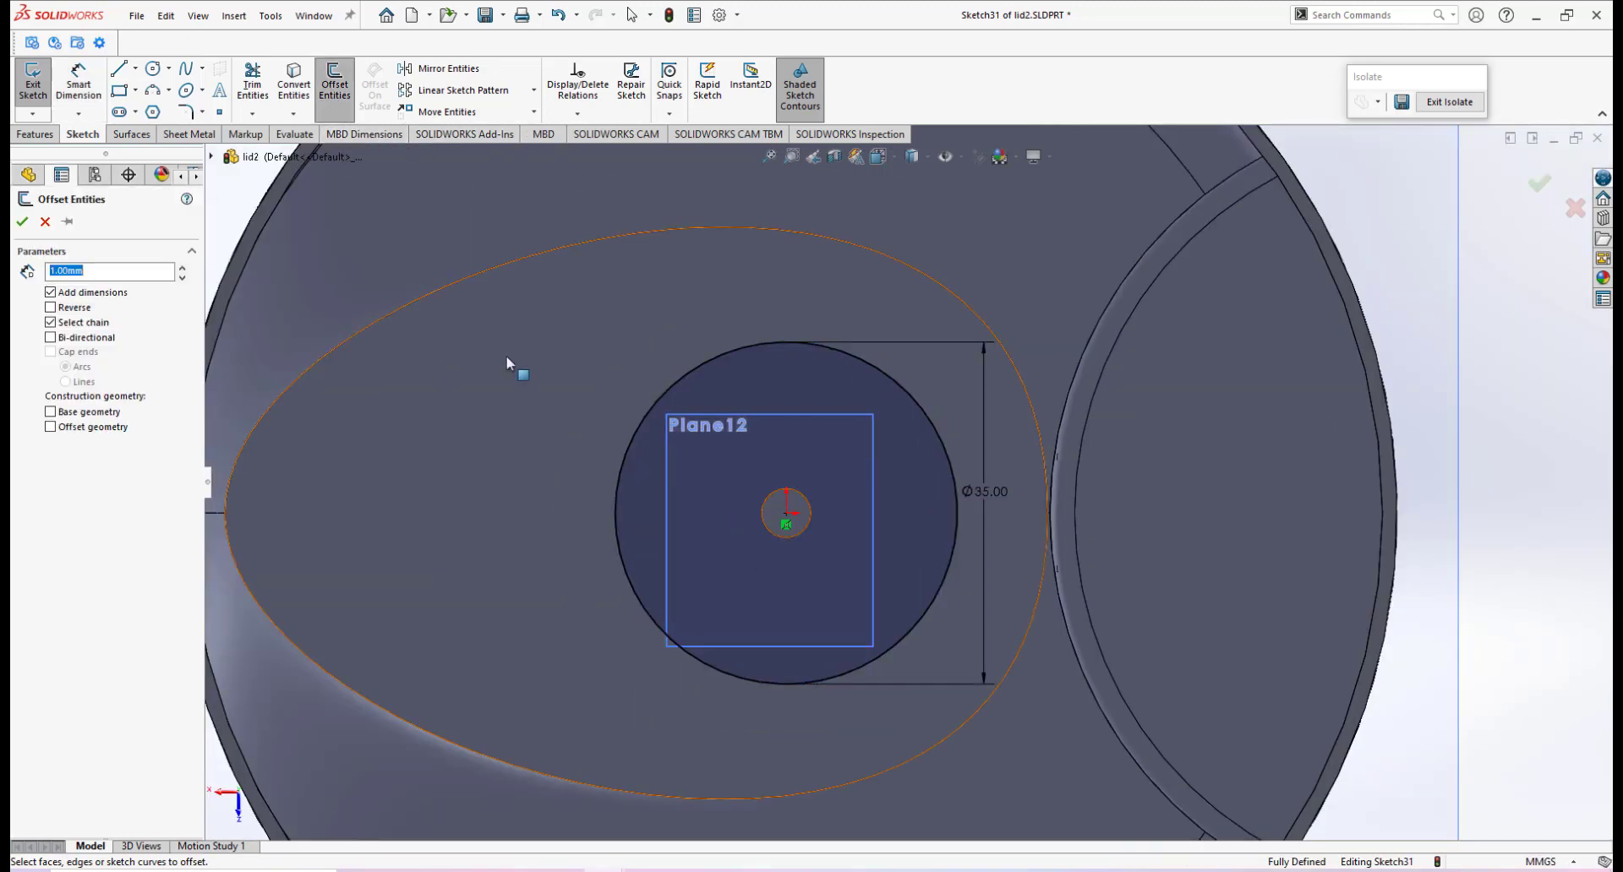
left_click(909, 404)
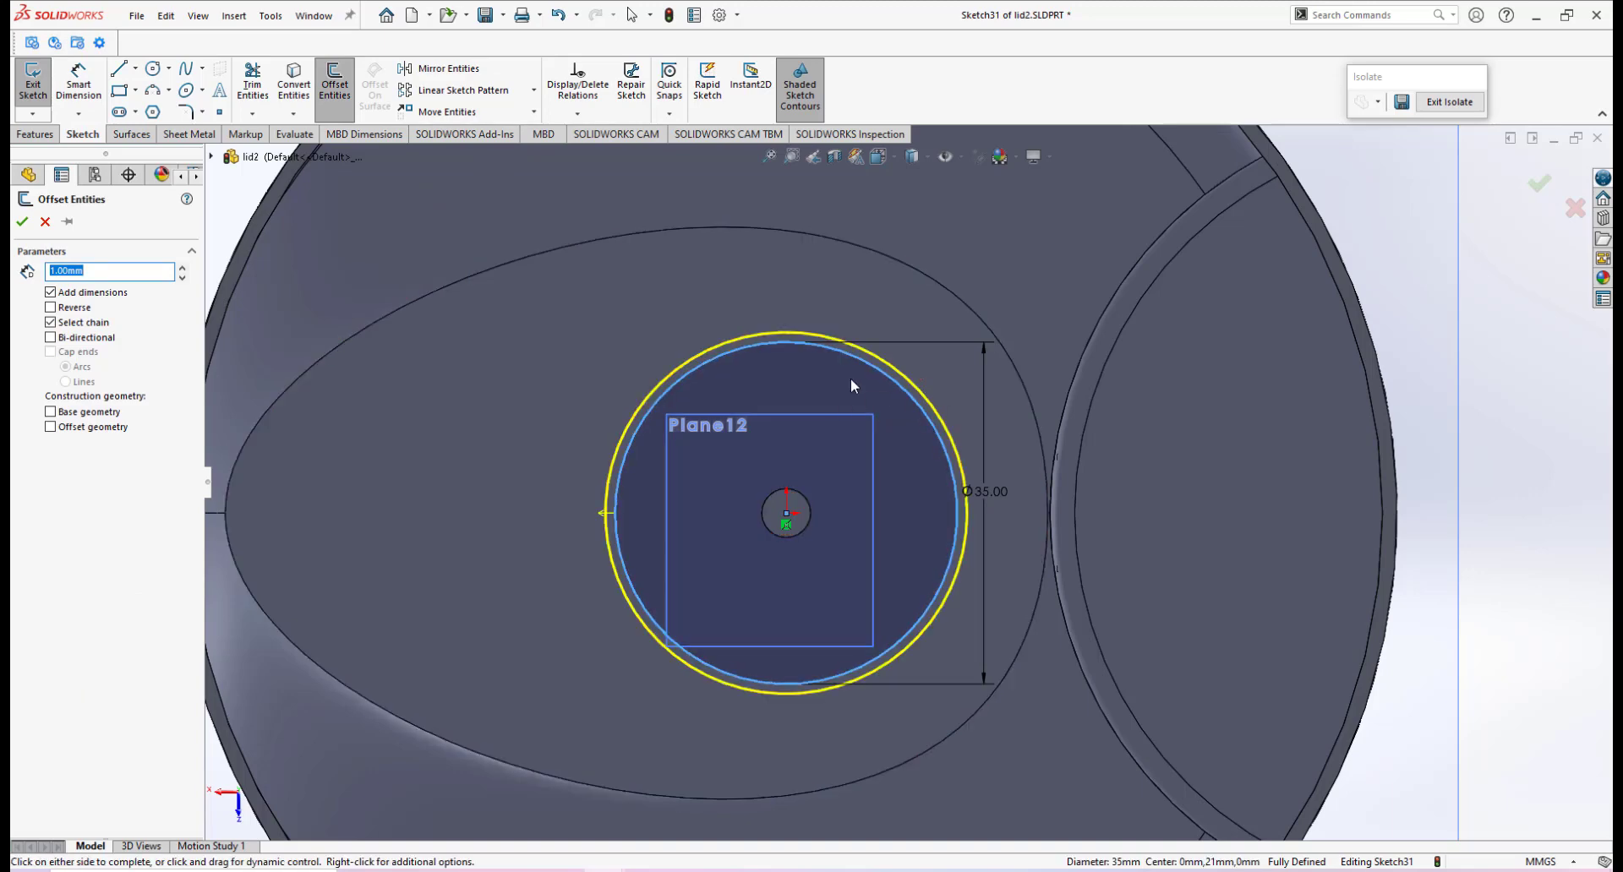
left_click(49, 322)
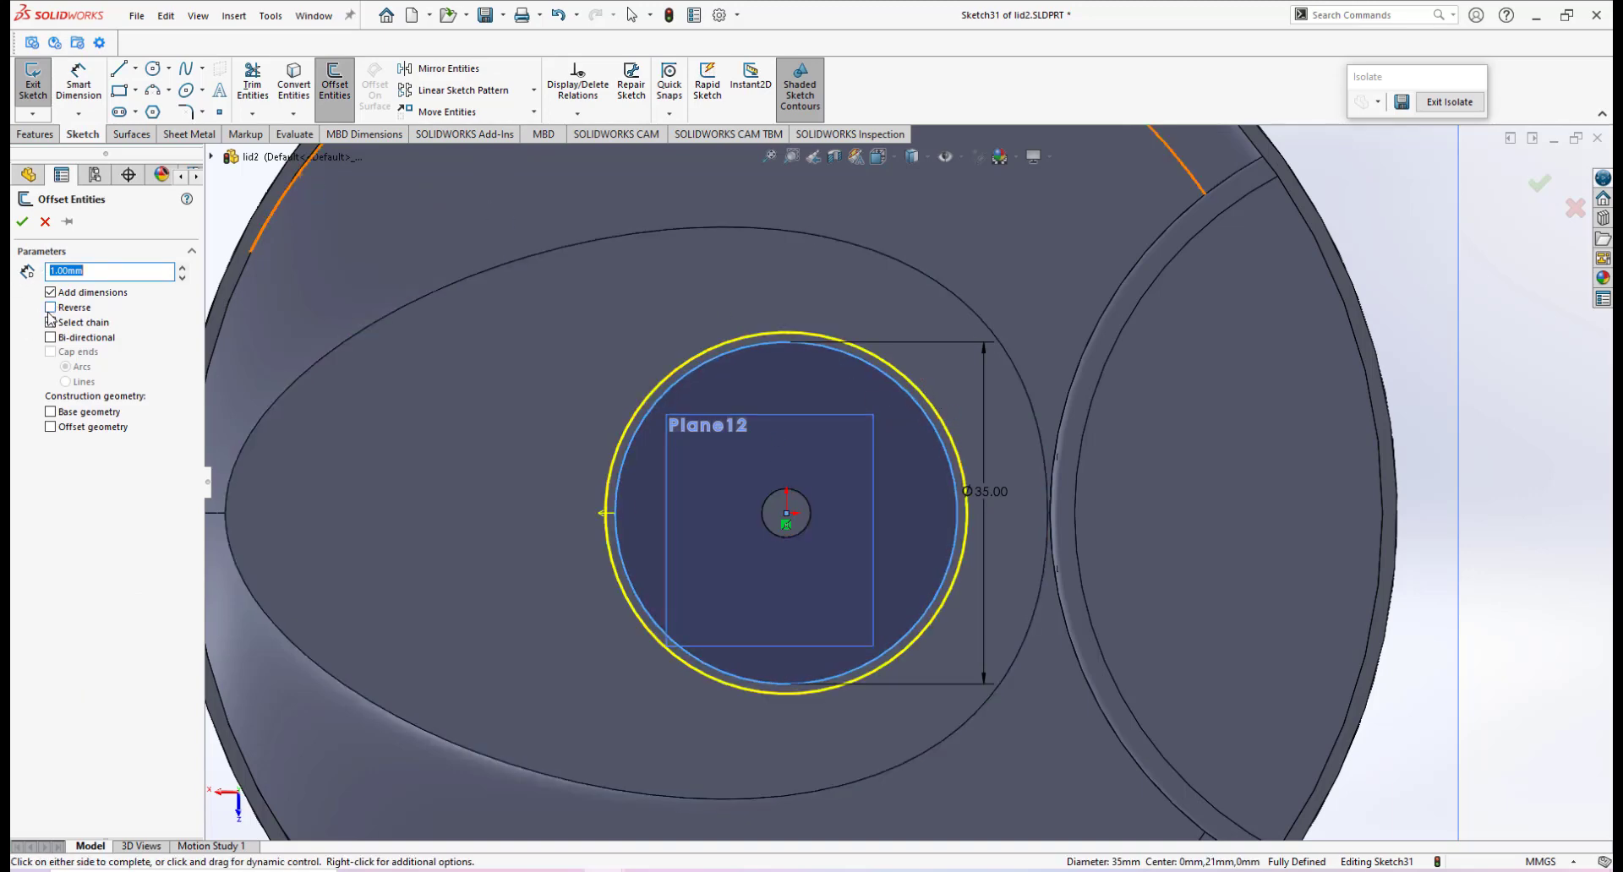
left_click(51, 309)
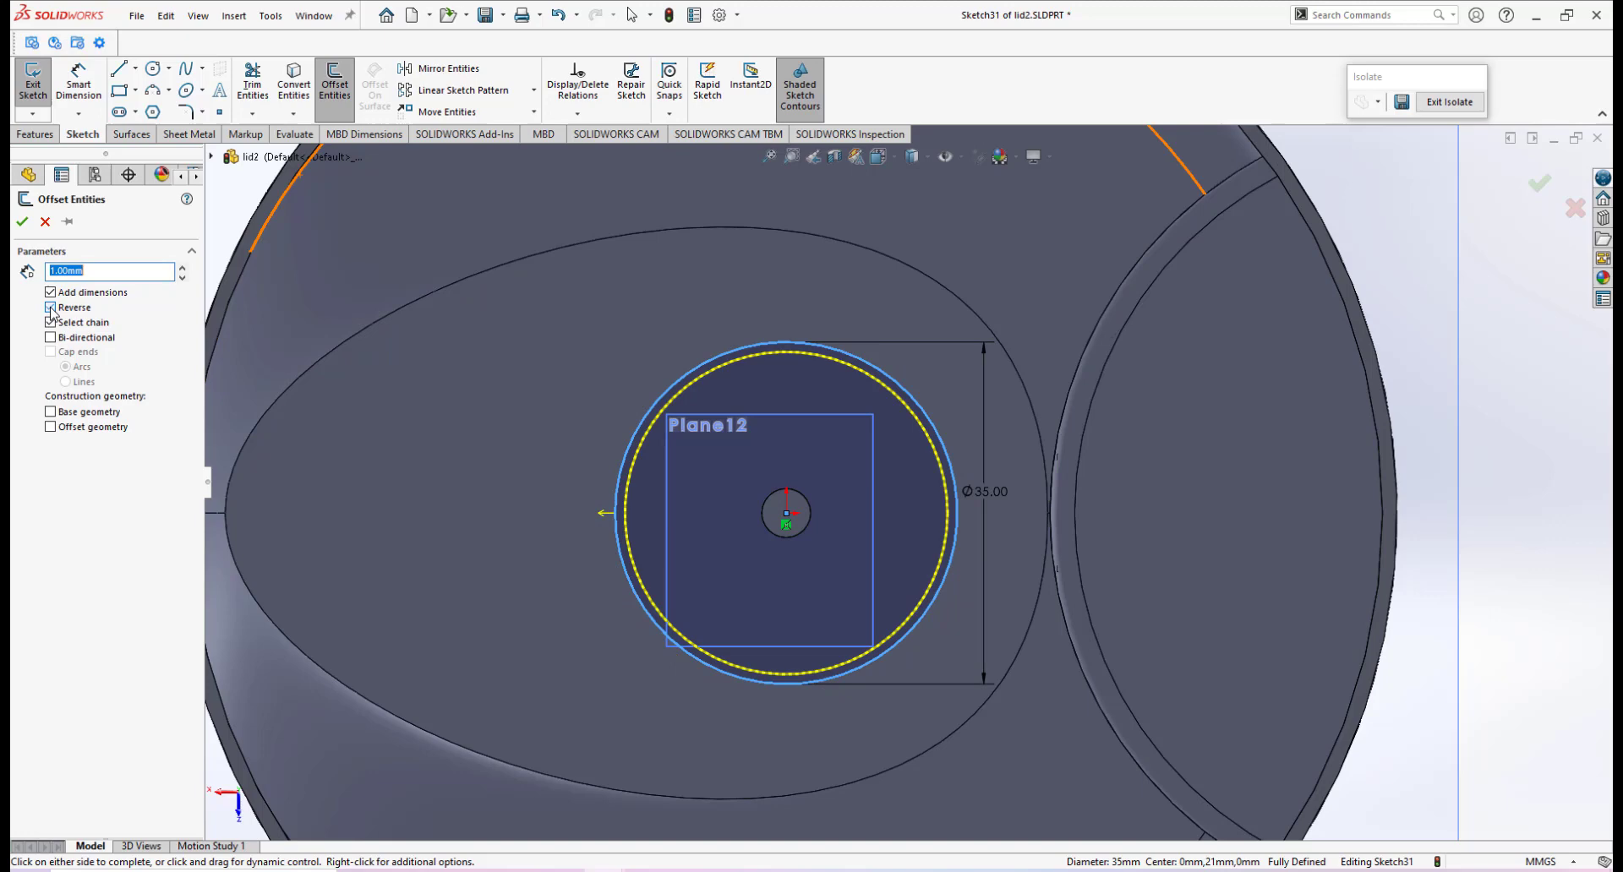
left_click(22, 222)
Extrude the ring profile from its sketch plane up to the lid's flat inner surface.
middle_click_drag(947, 580, 932, 322)
scroll(885, 479, "down", 1)
middle_click_drag(885, 478, 878, 545)
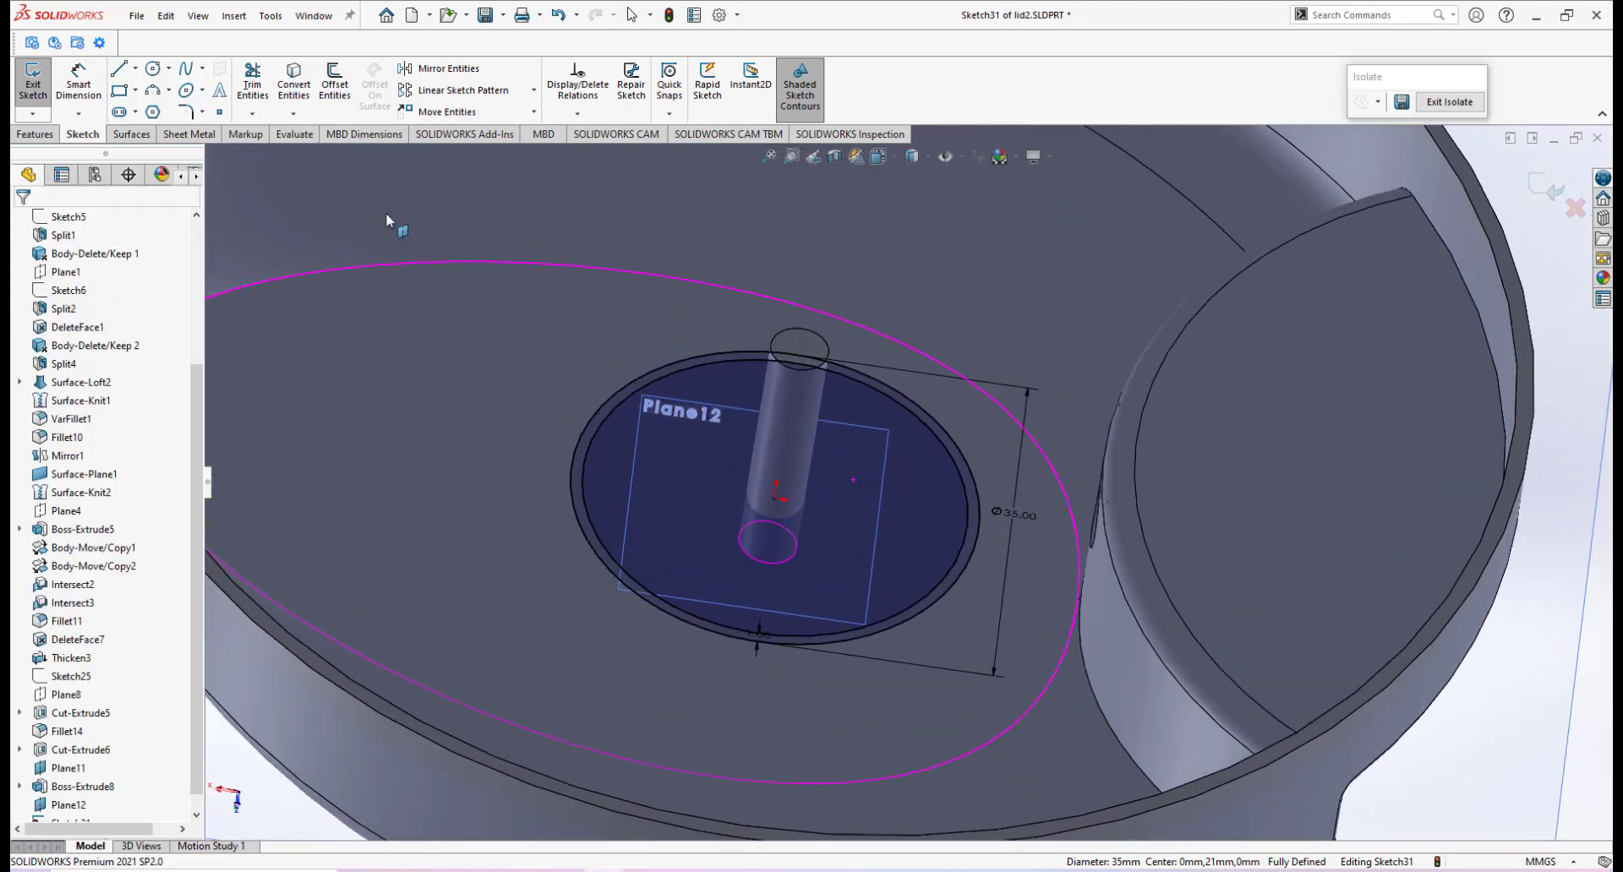
left_click(31, 135)
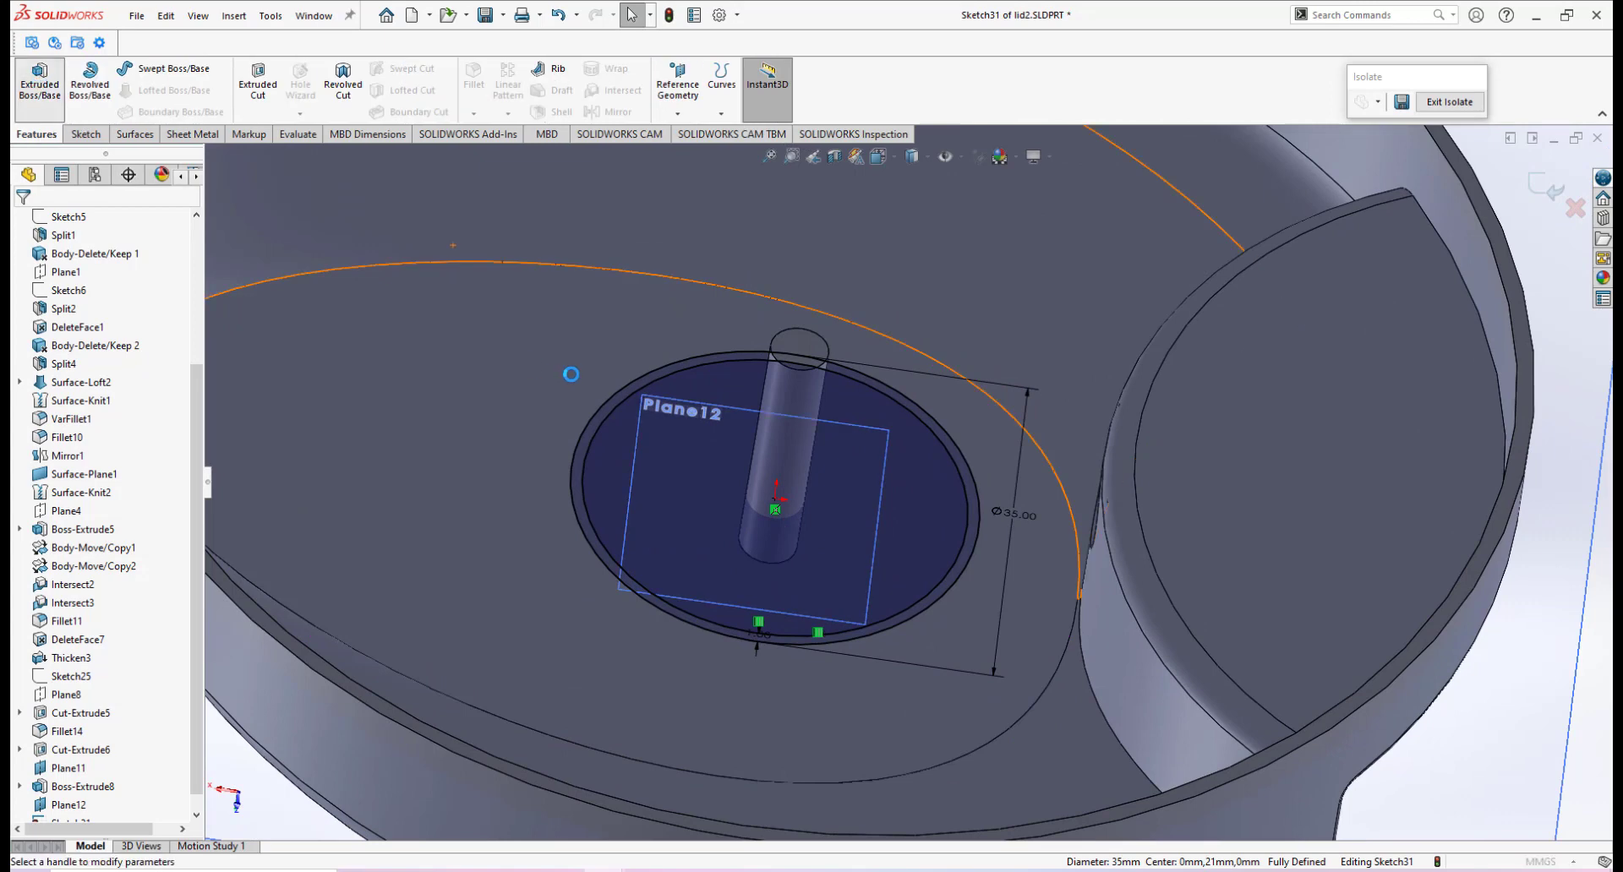
left_click(26, 322)
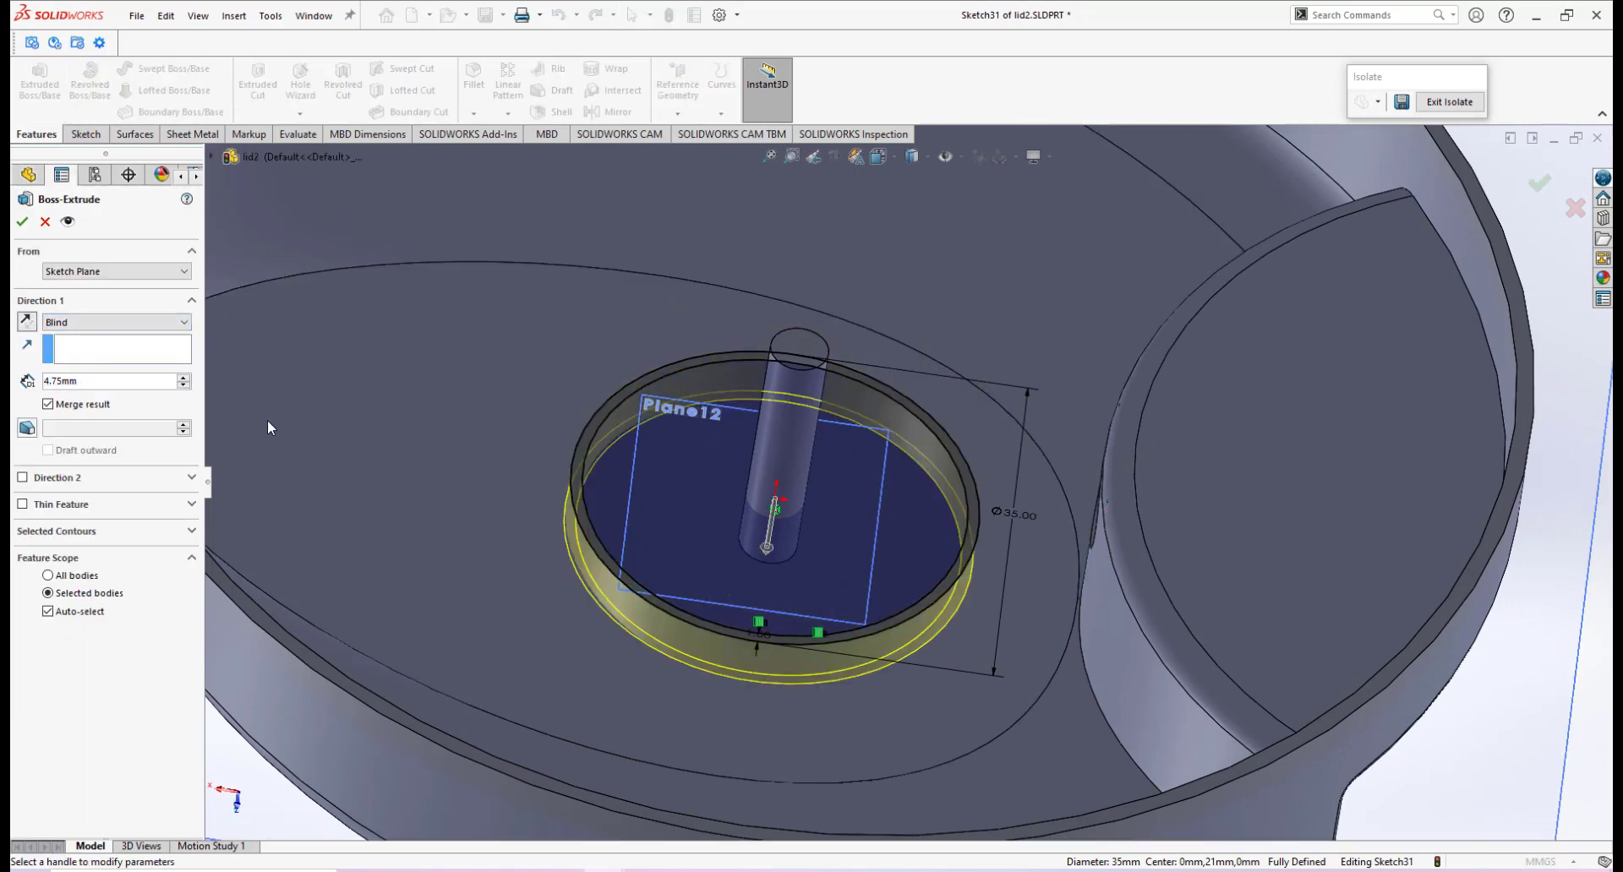
left_click(145, 323)
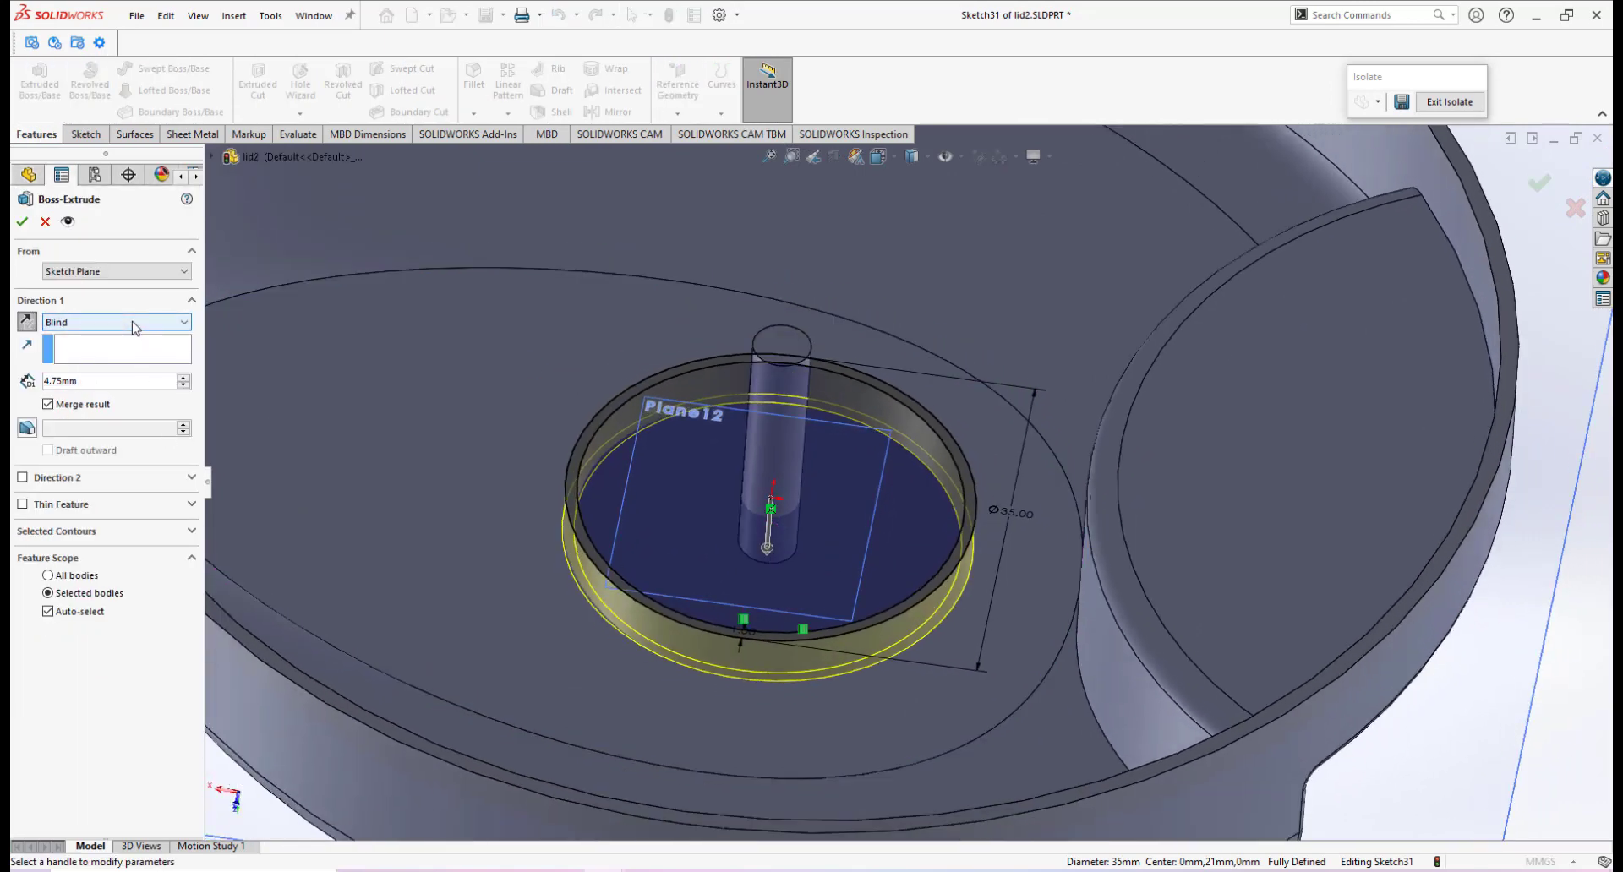
left_click(99, 381)
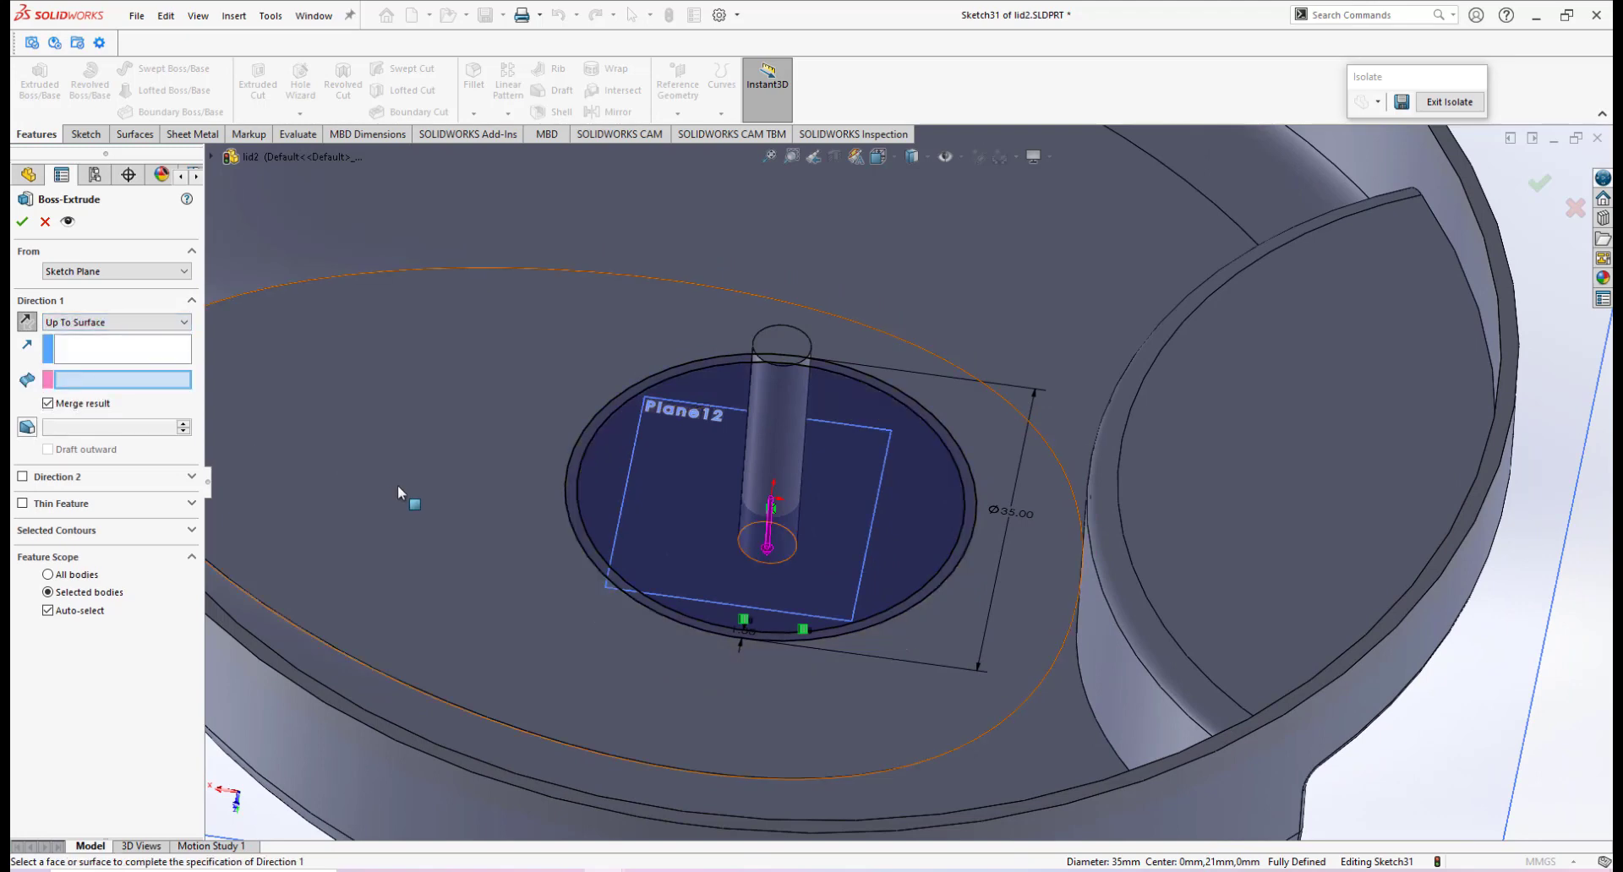
left_click(398, 485)
left_click(22, 222)
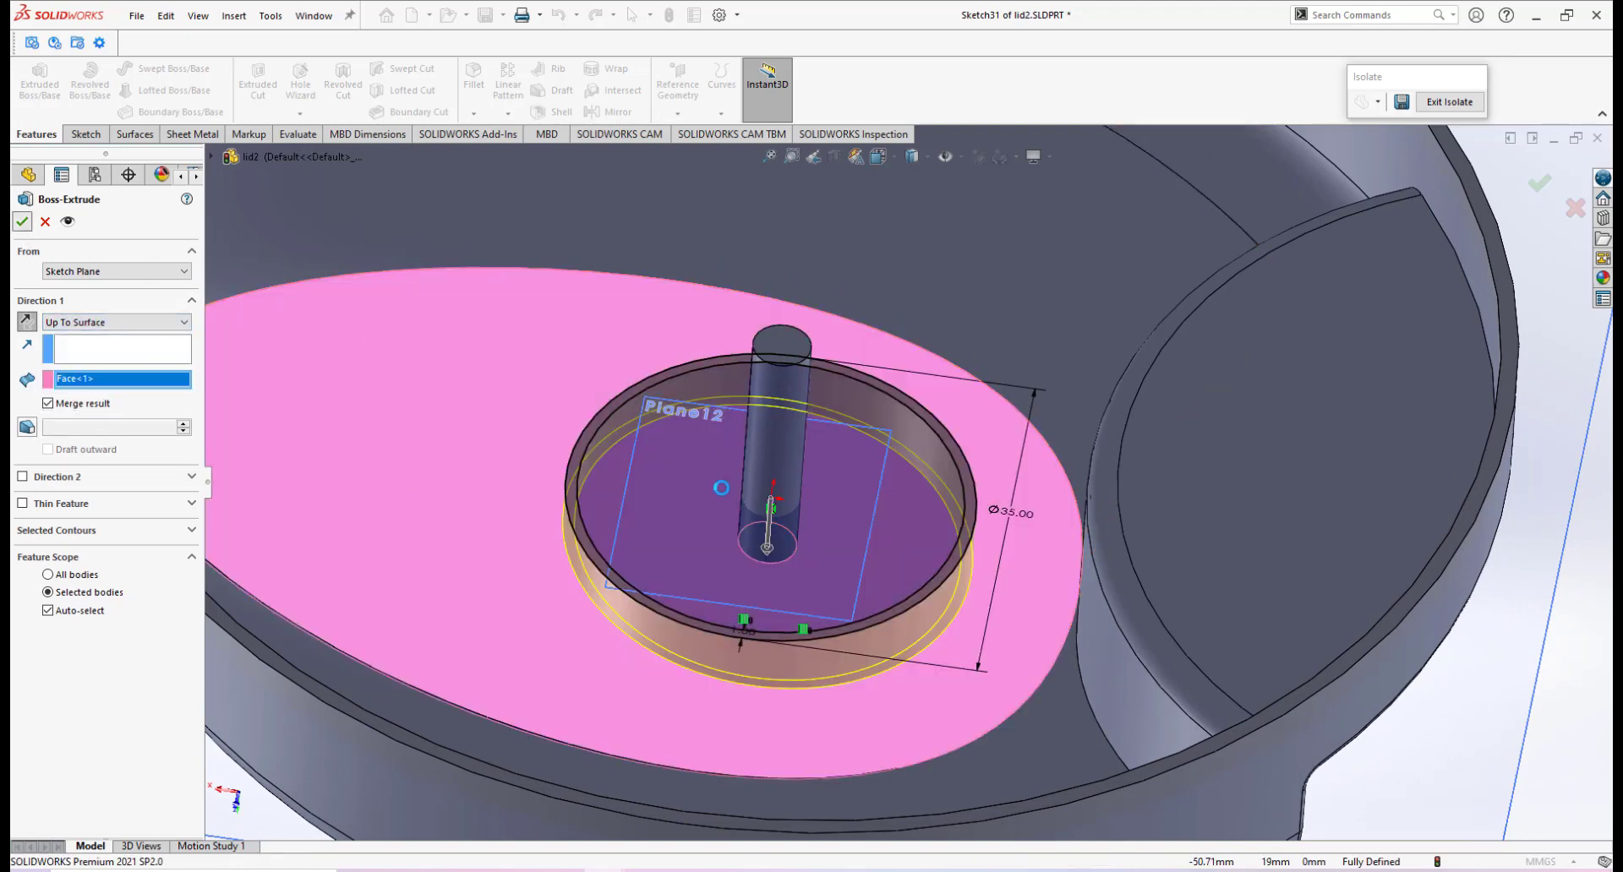
Inspect the ring from several angles, compare it with the ribs in photo IMG_20221205_161800.jpg, and return to lid2.SLDPRT.
middle_click_drag(843, 595, 760, 505)
scroll(841, 530, "down", 1)
scroll(1073, 236, "up", 2)
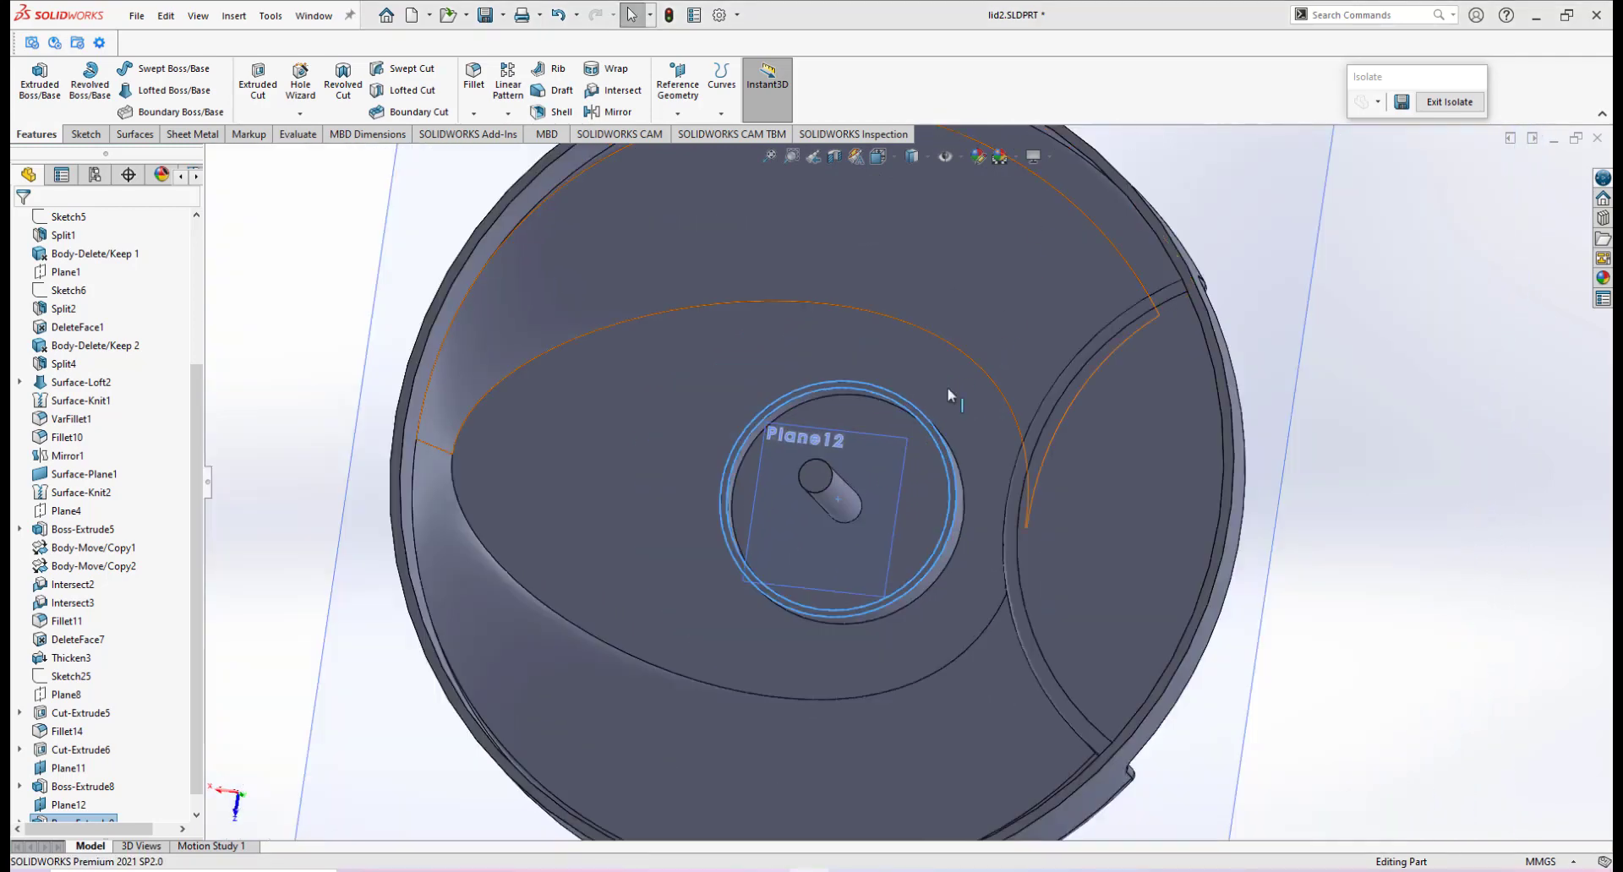
middle_click_drag(883, 488, 933, 488)
scroll(913, 490, "down", 2)
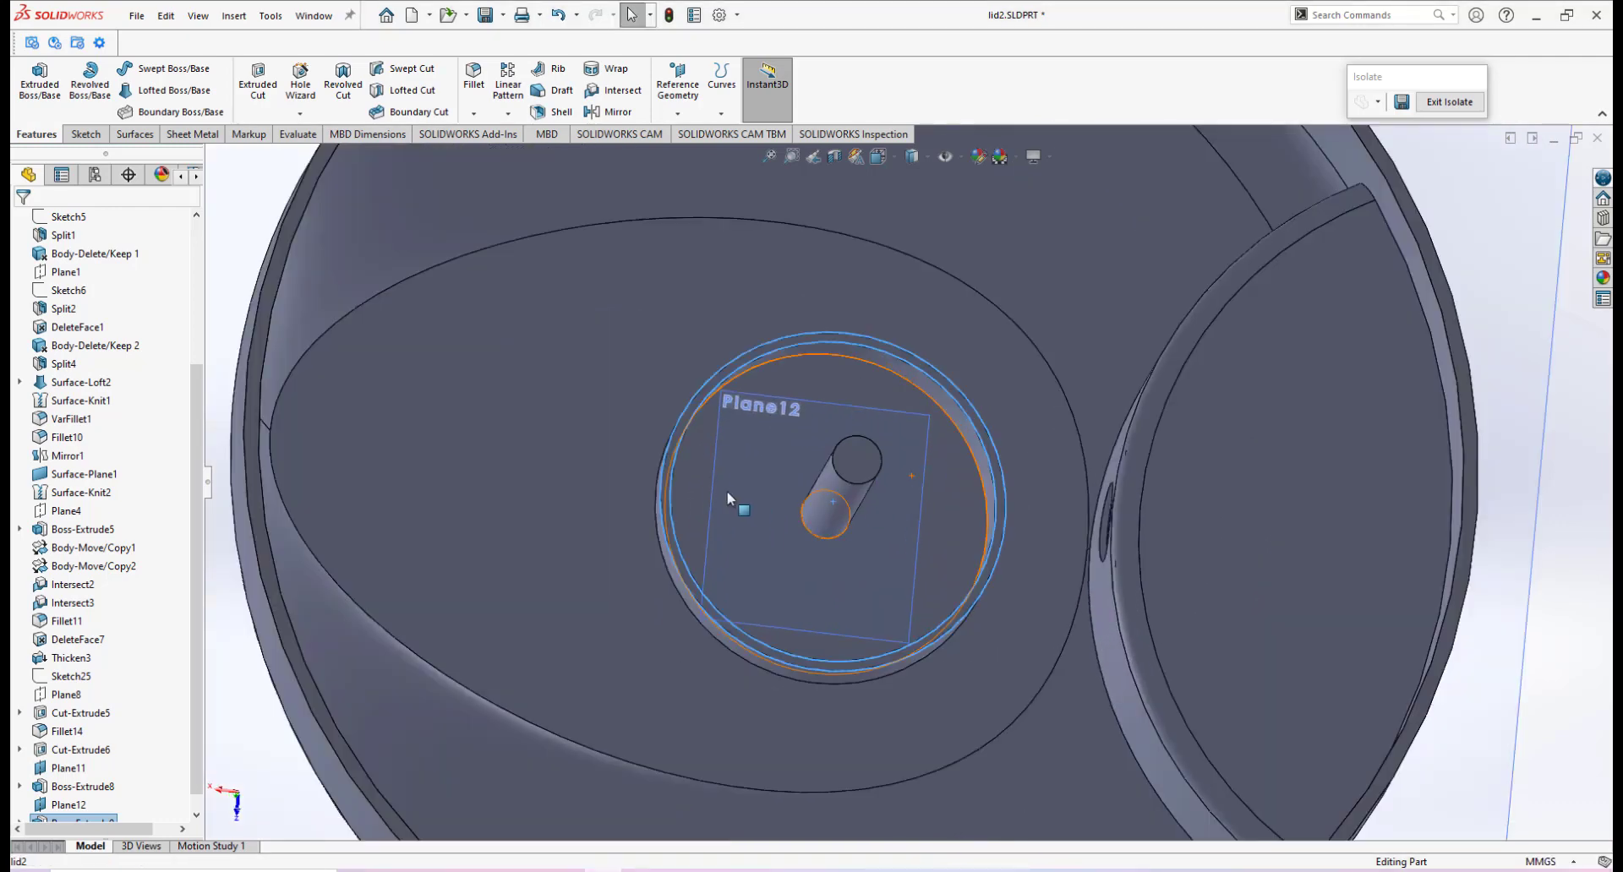
middle_click_drag(811, 507, 720, 463)
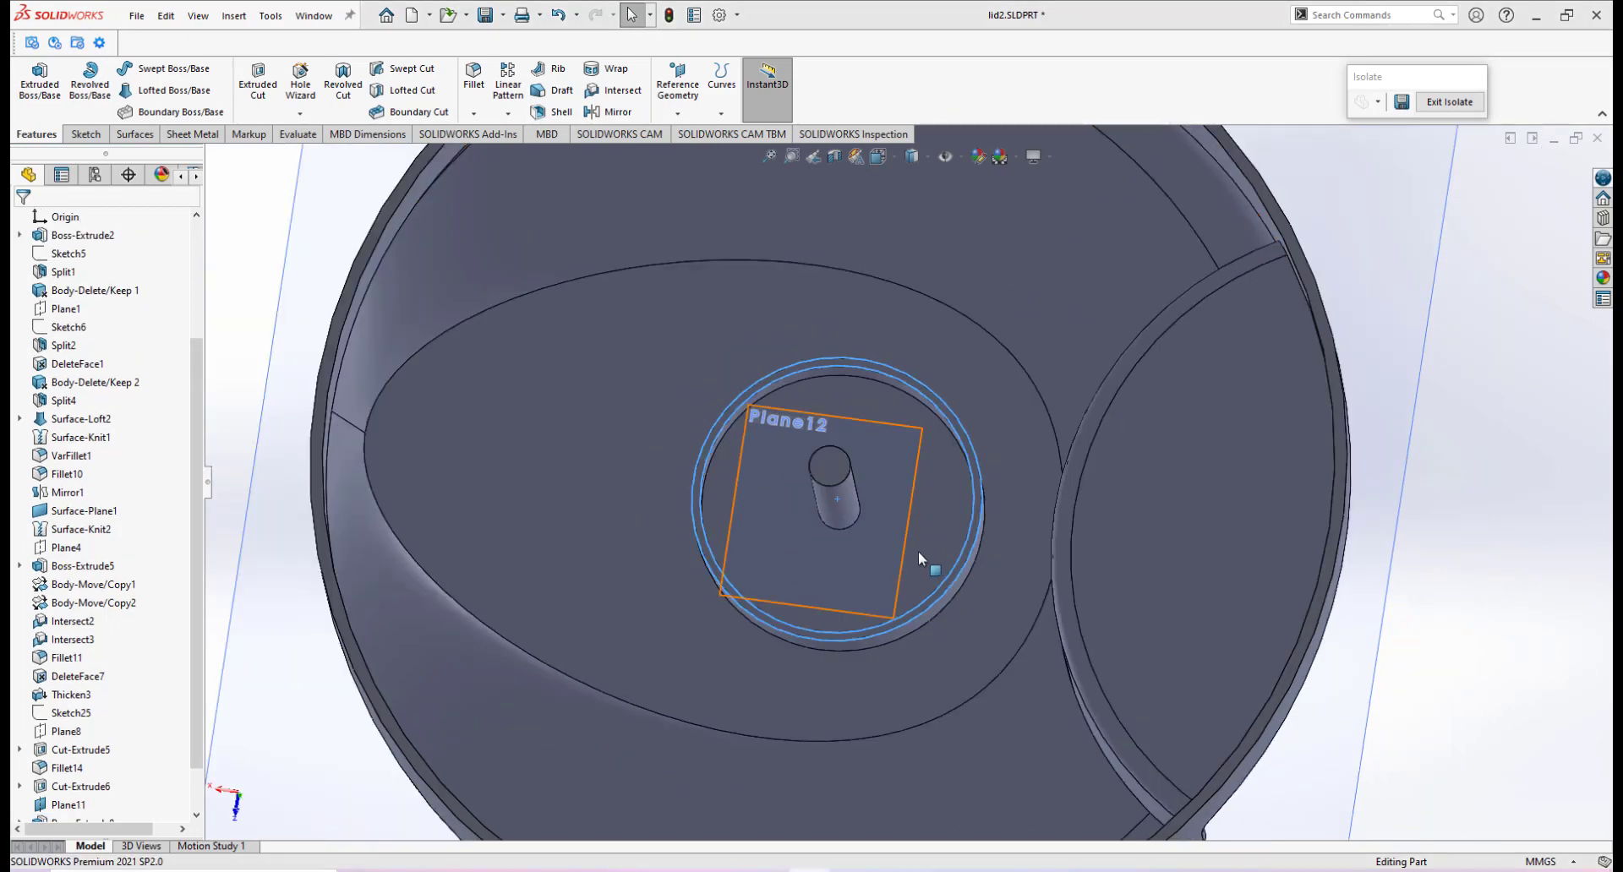
scroll(924, 546, "down", 1)
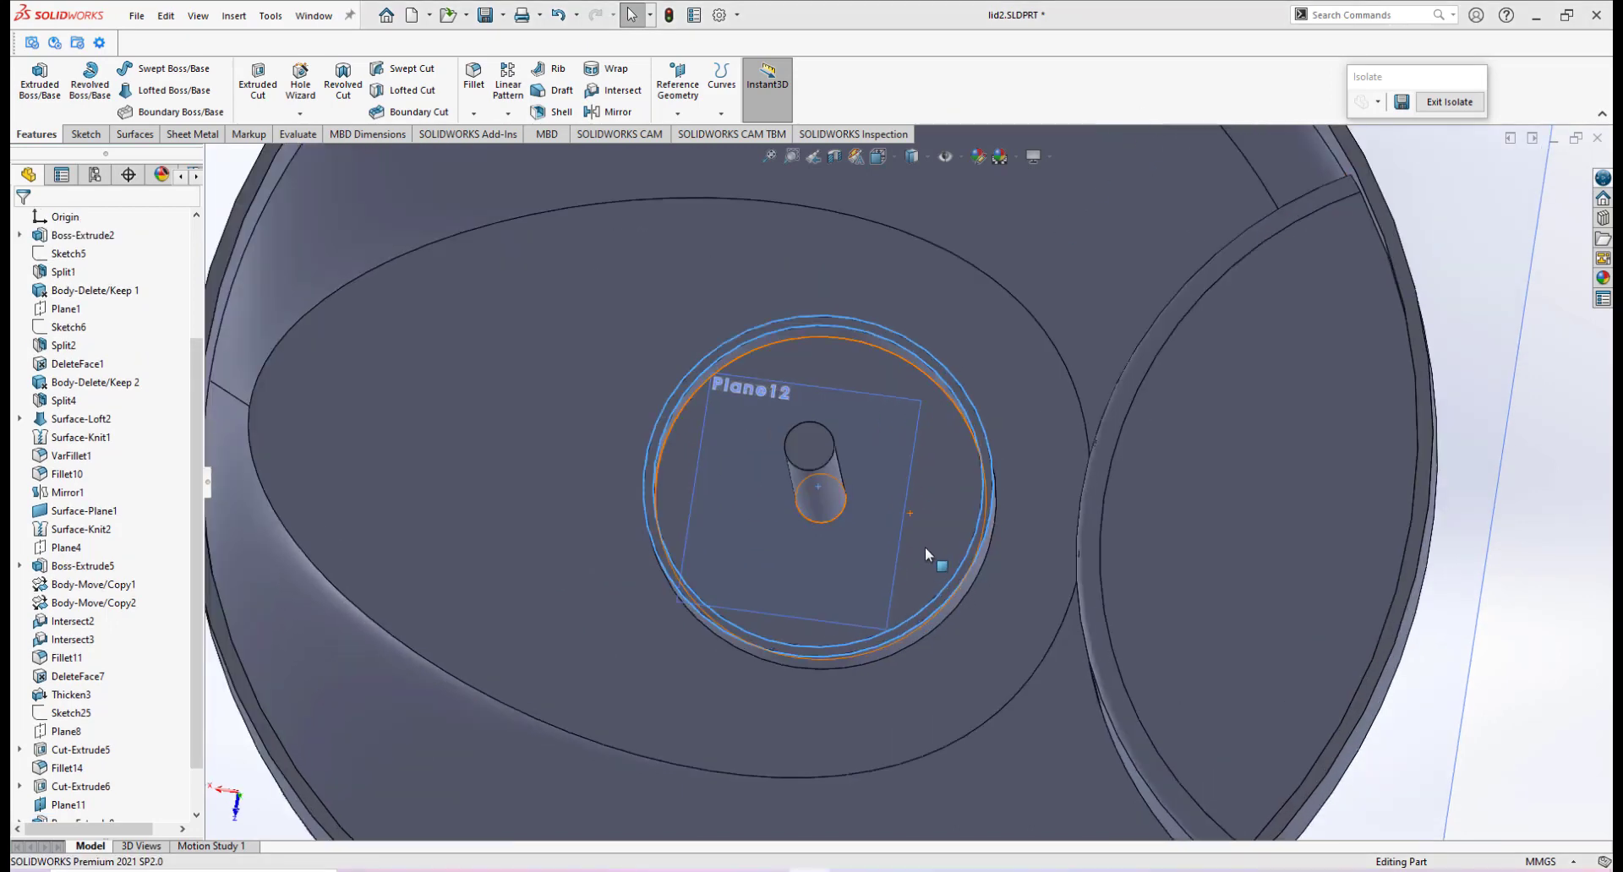
mouse_move(767, 871)
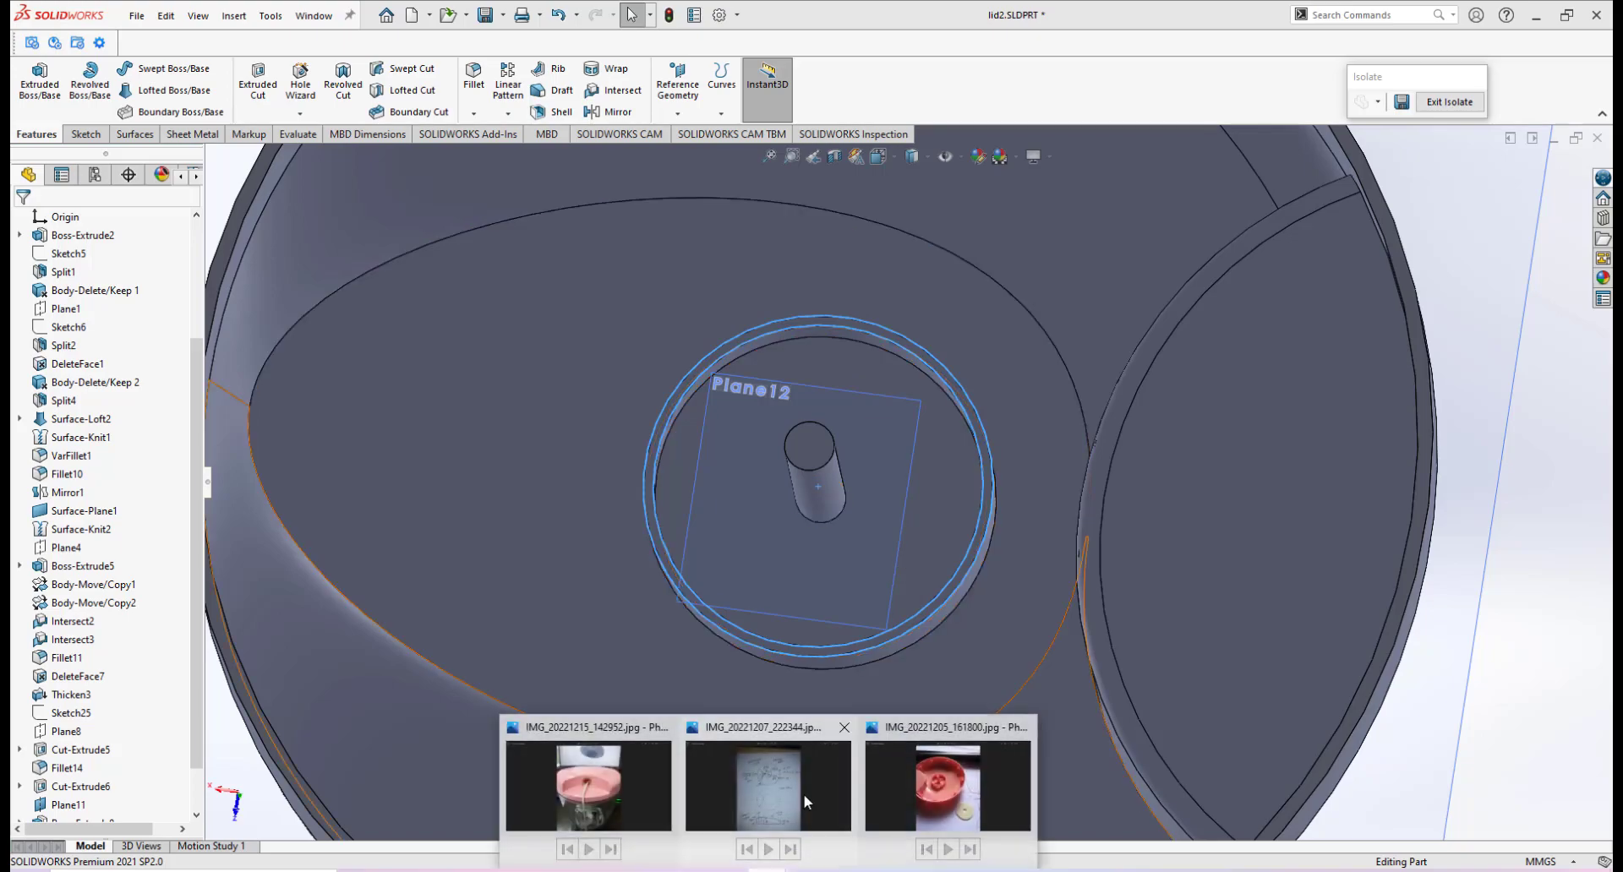
left_click(901, 734)
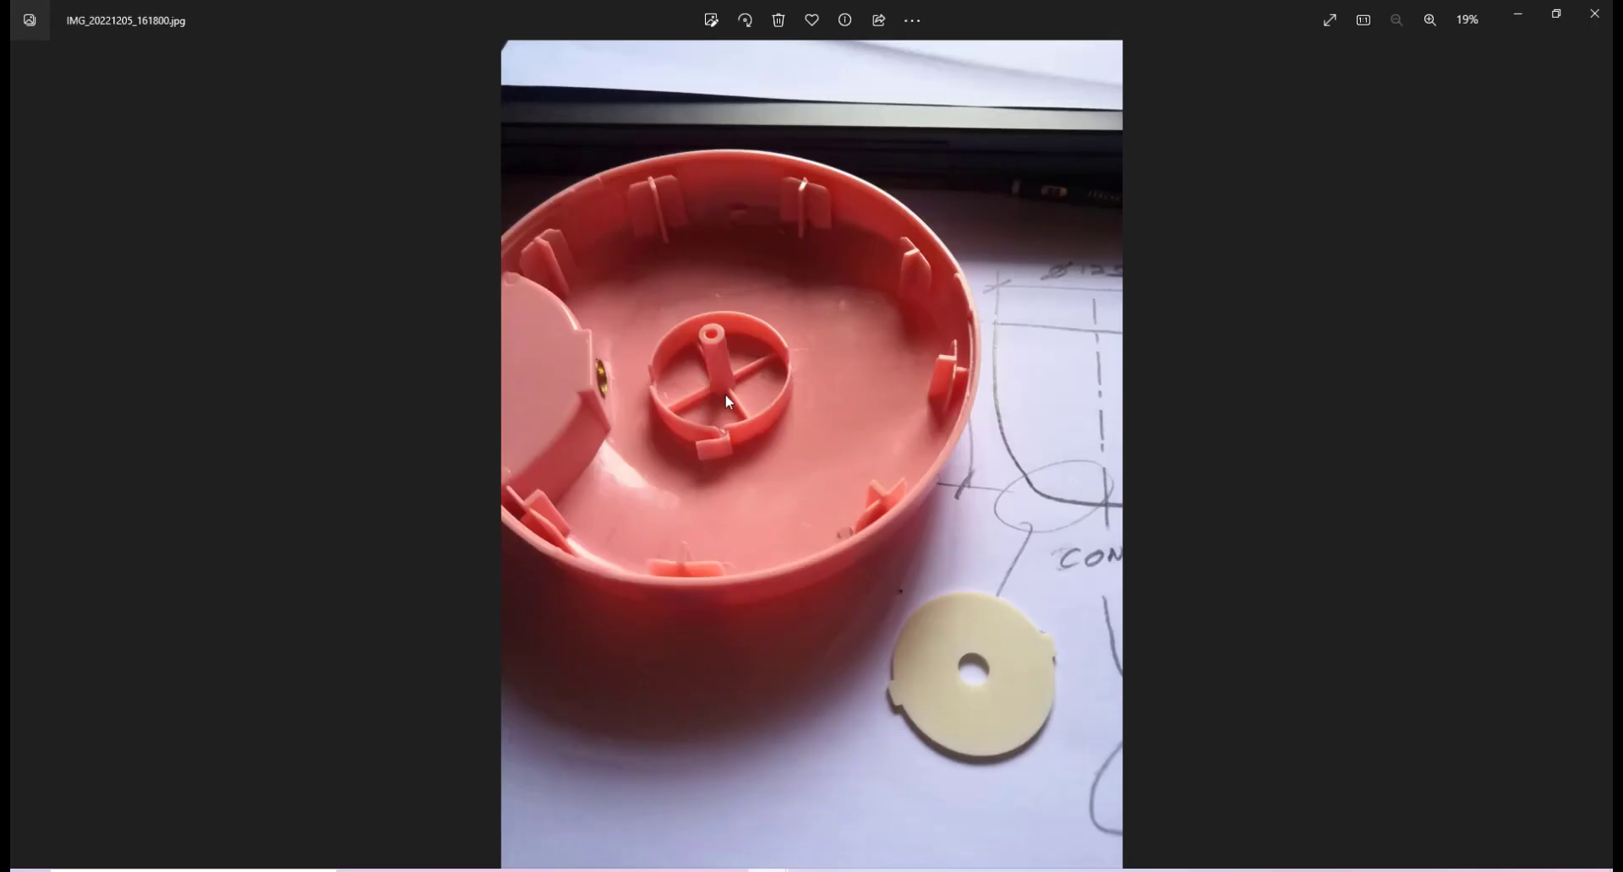
mouse_move(602, 869)
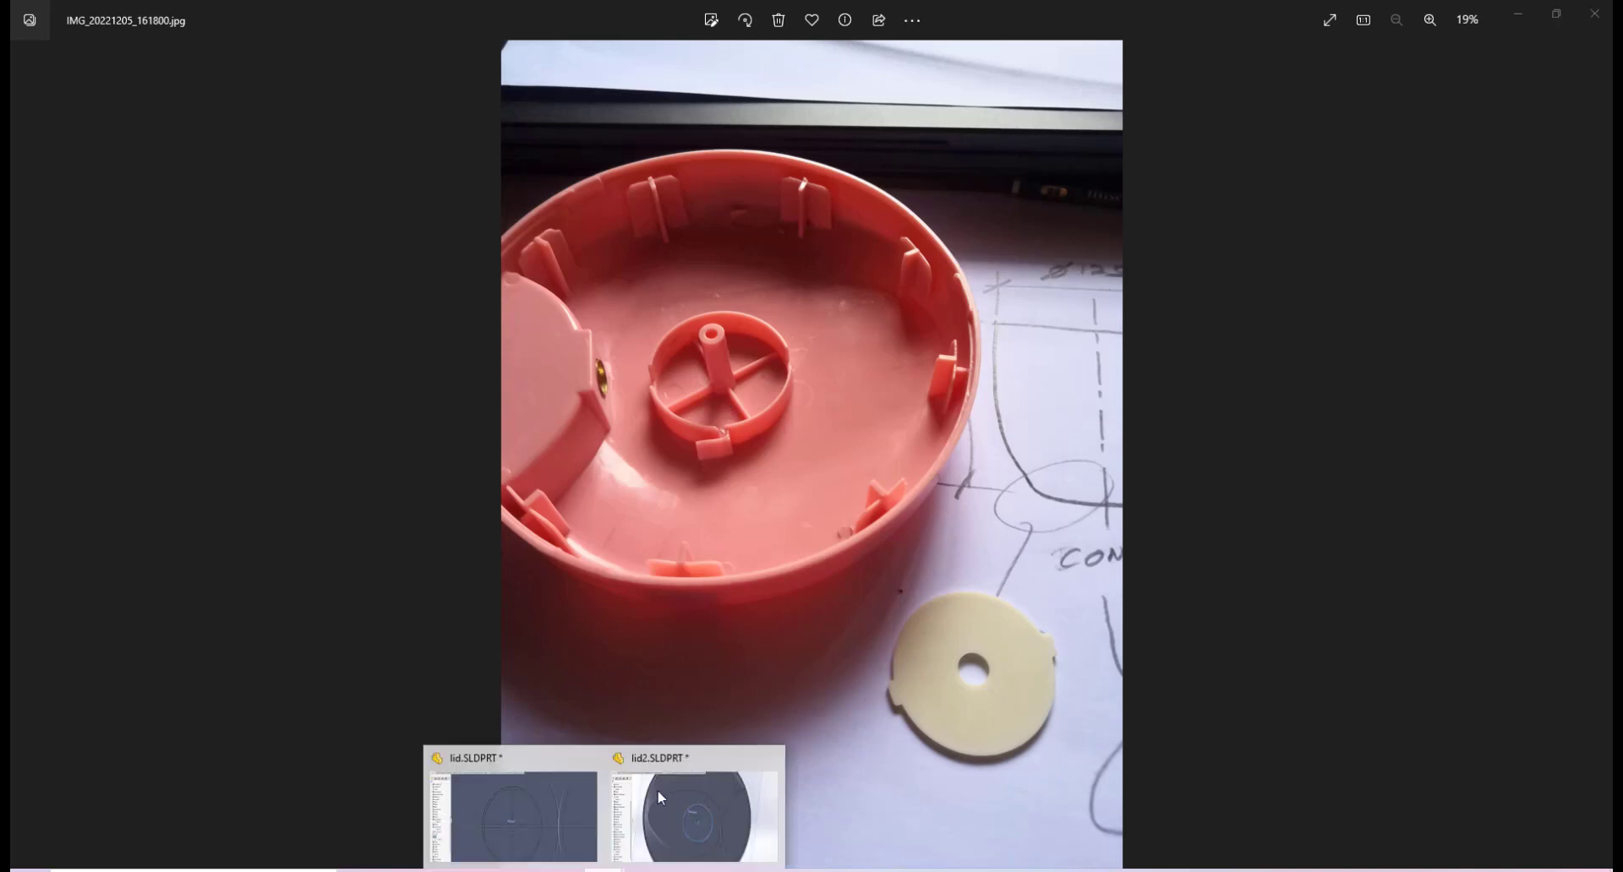
left_click(683, 771)
Start a reference plane parallel to Plane12 at the ring's upper rim, with a 1 mm offset.
scroll(845, 575, "up", 1)
middle_click_drag(822, 499, 1020, 544)
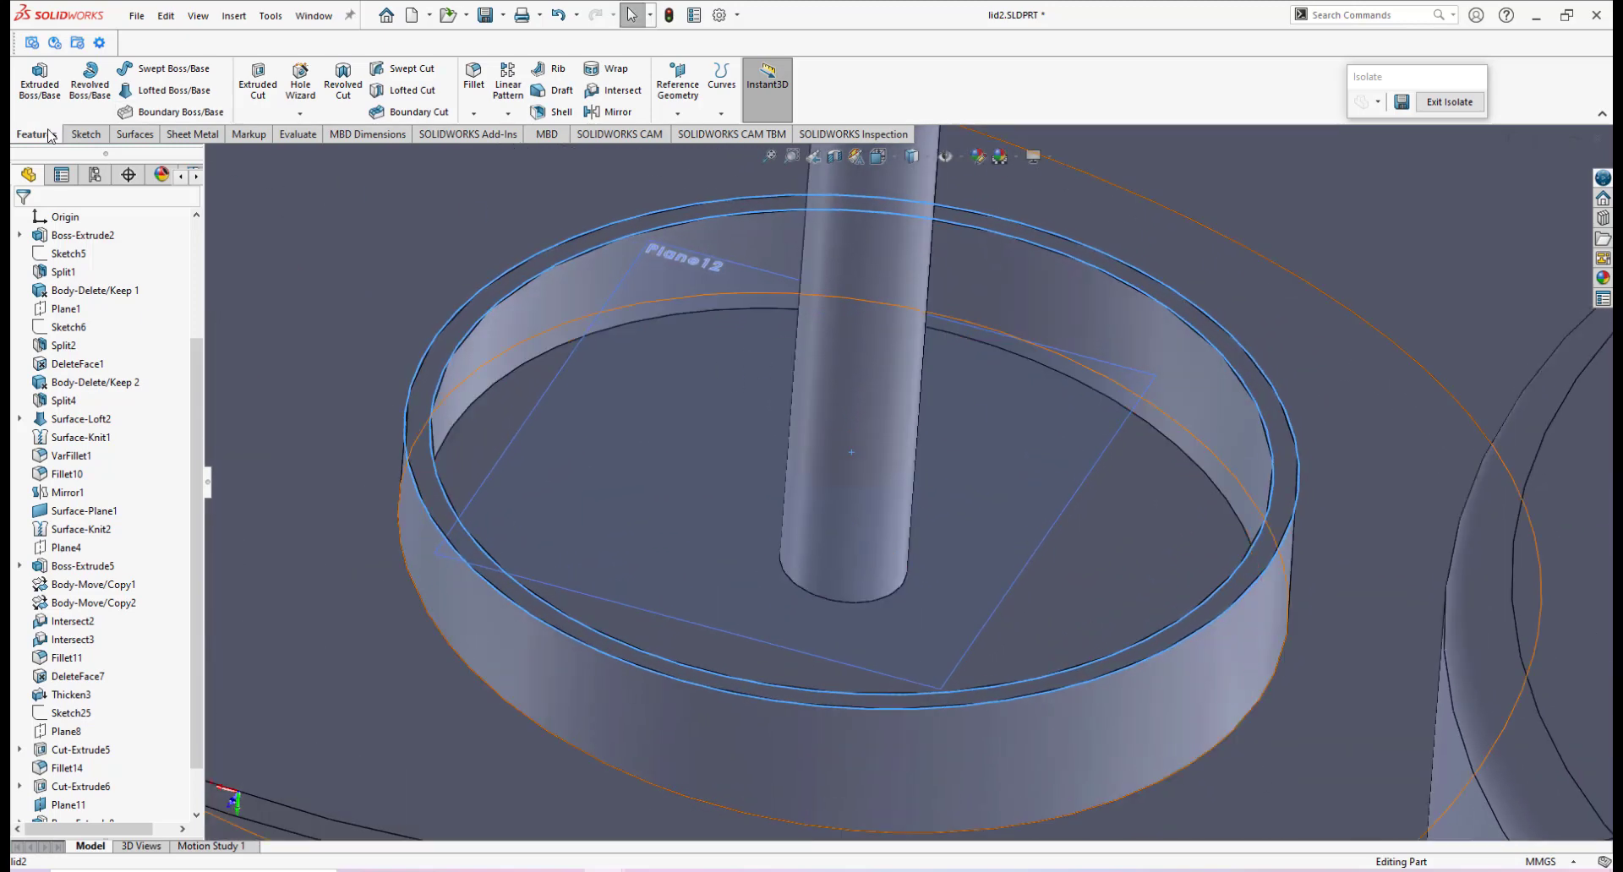
left_click(677, 114)
left_click(687, 131)
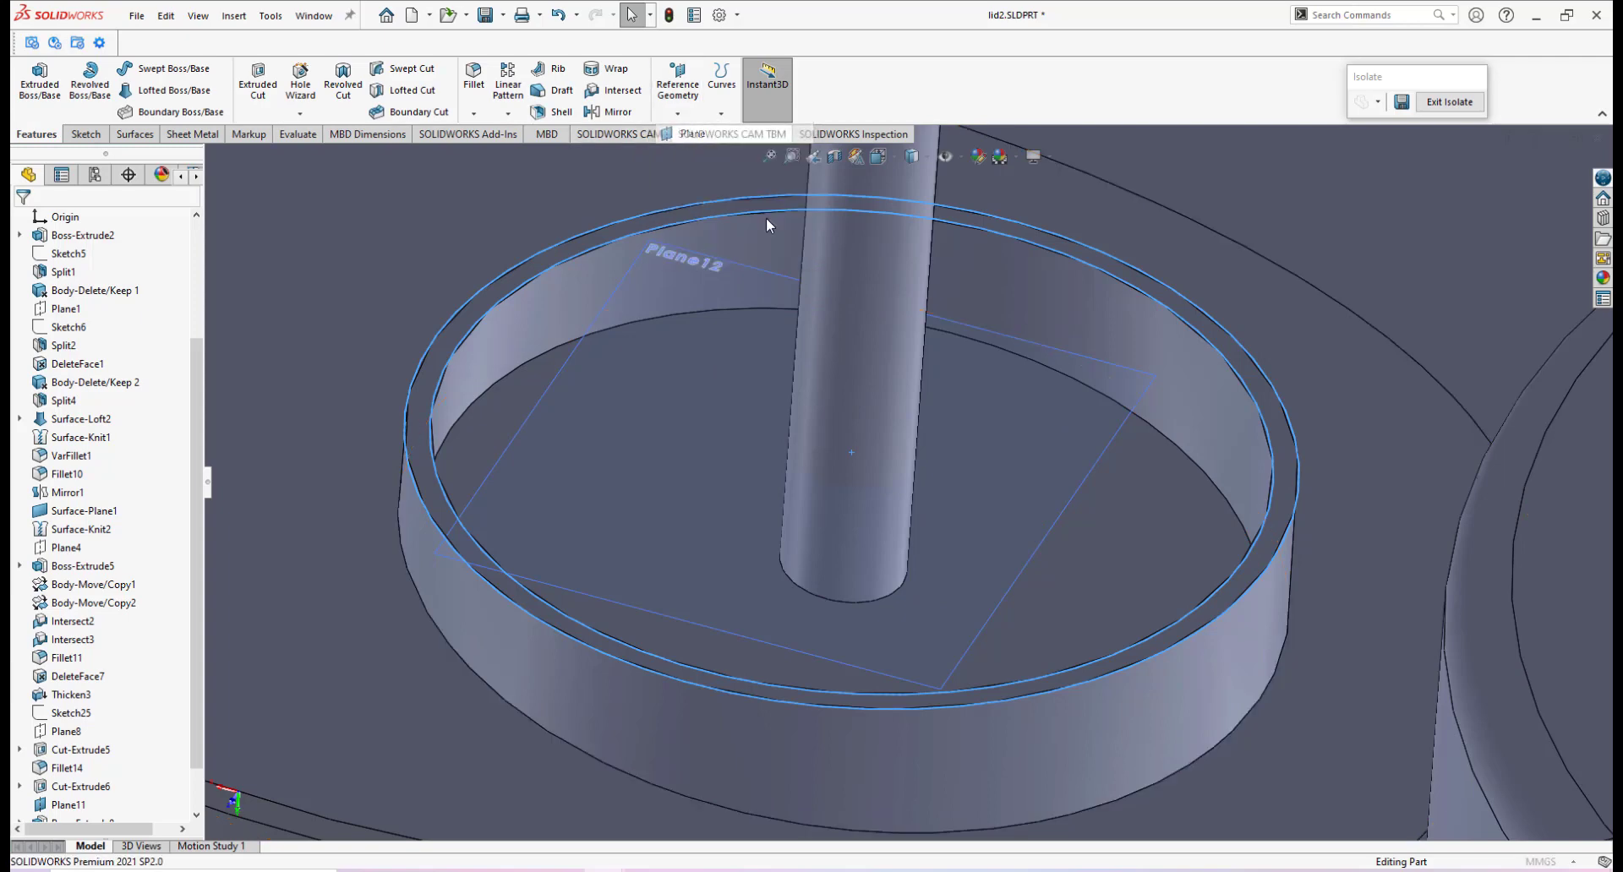
left_click(1100, 463)
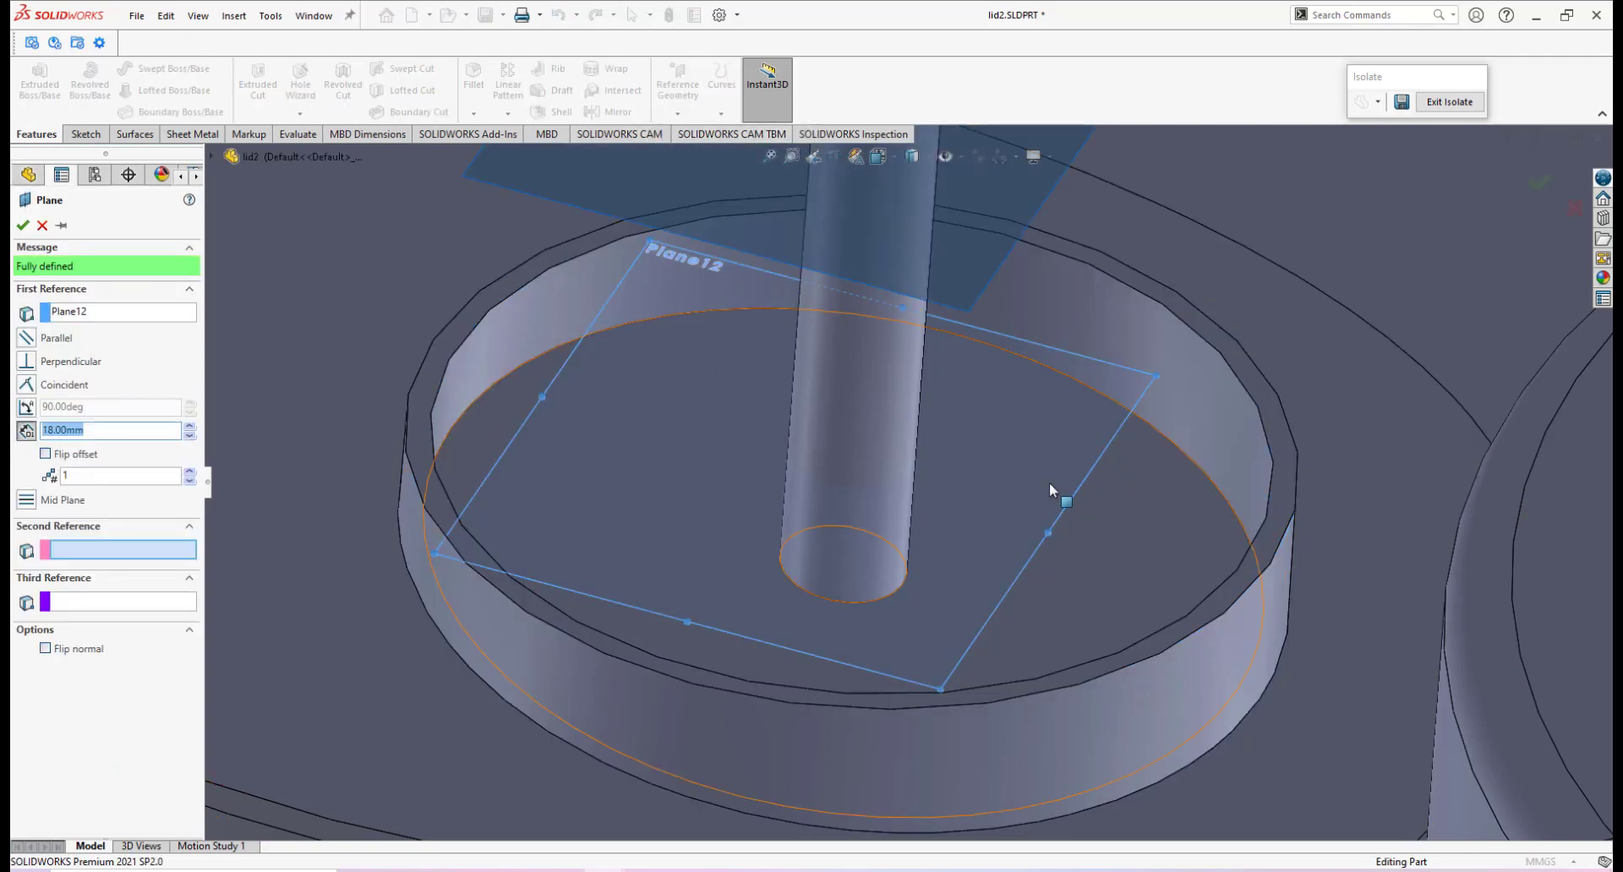
middle_click_drag(1048, 481, 848, 484)
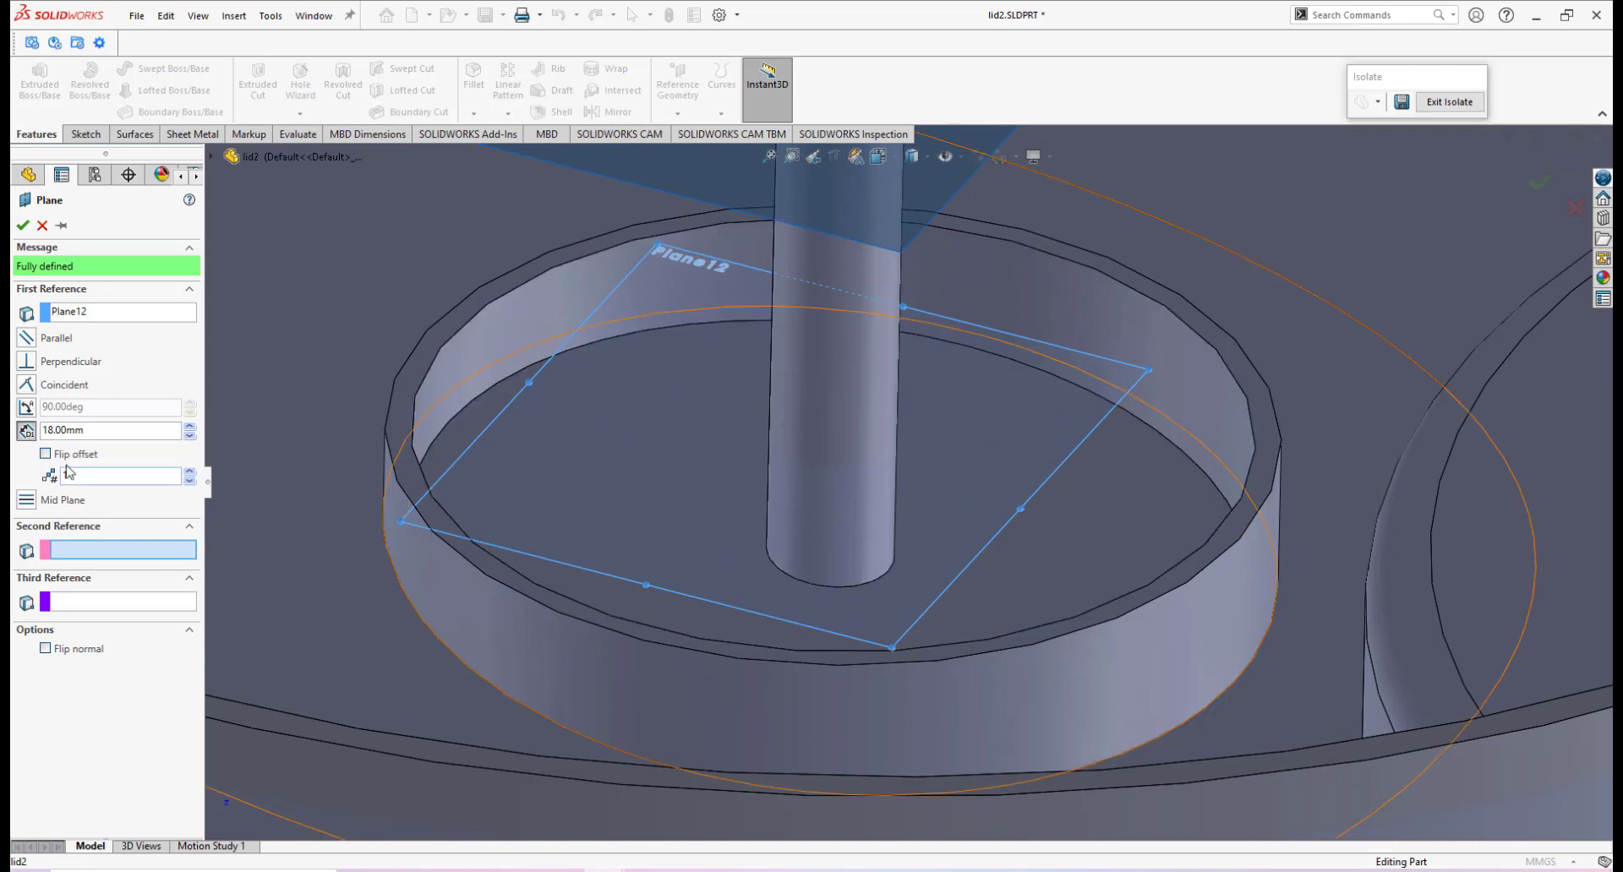
left_click(108, 431)
type("1")
key("Return")
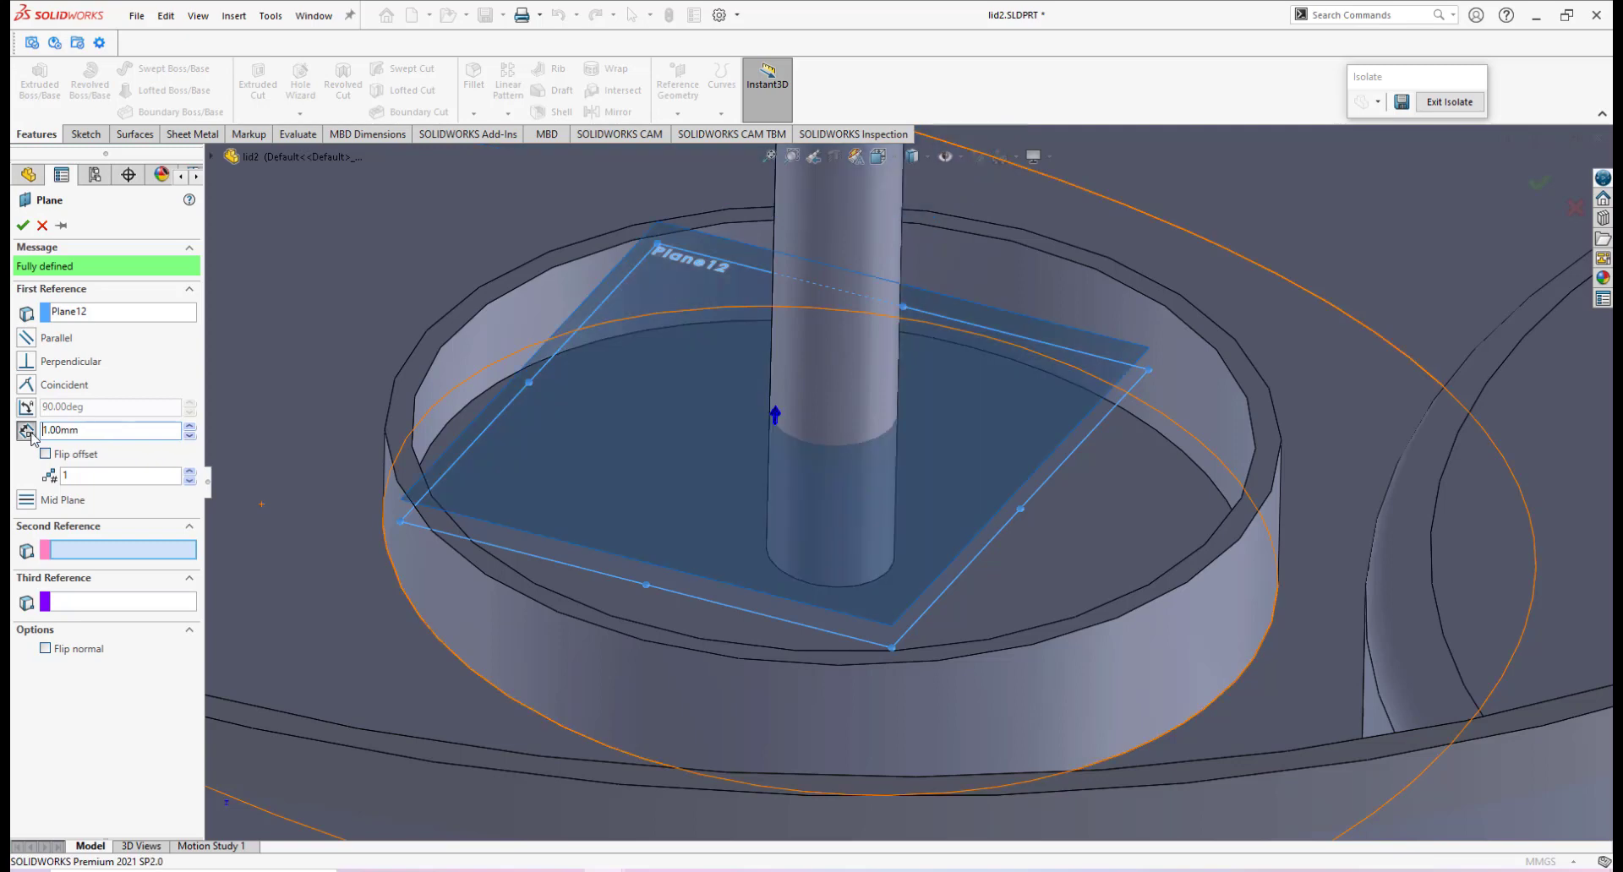
Flip the new plane's offset toward the lid's inner surface, set the distance to 3 mm, and create the plane.
left_click(45, 454)
middle_click_drag(803, 481, 726, 490)
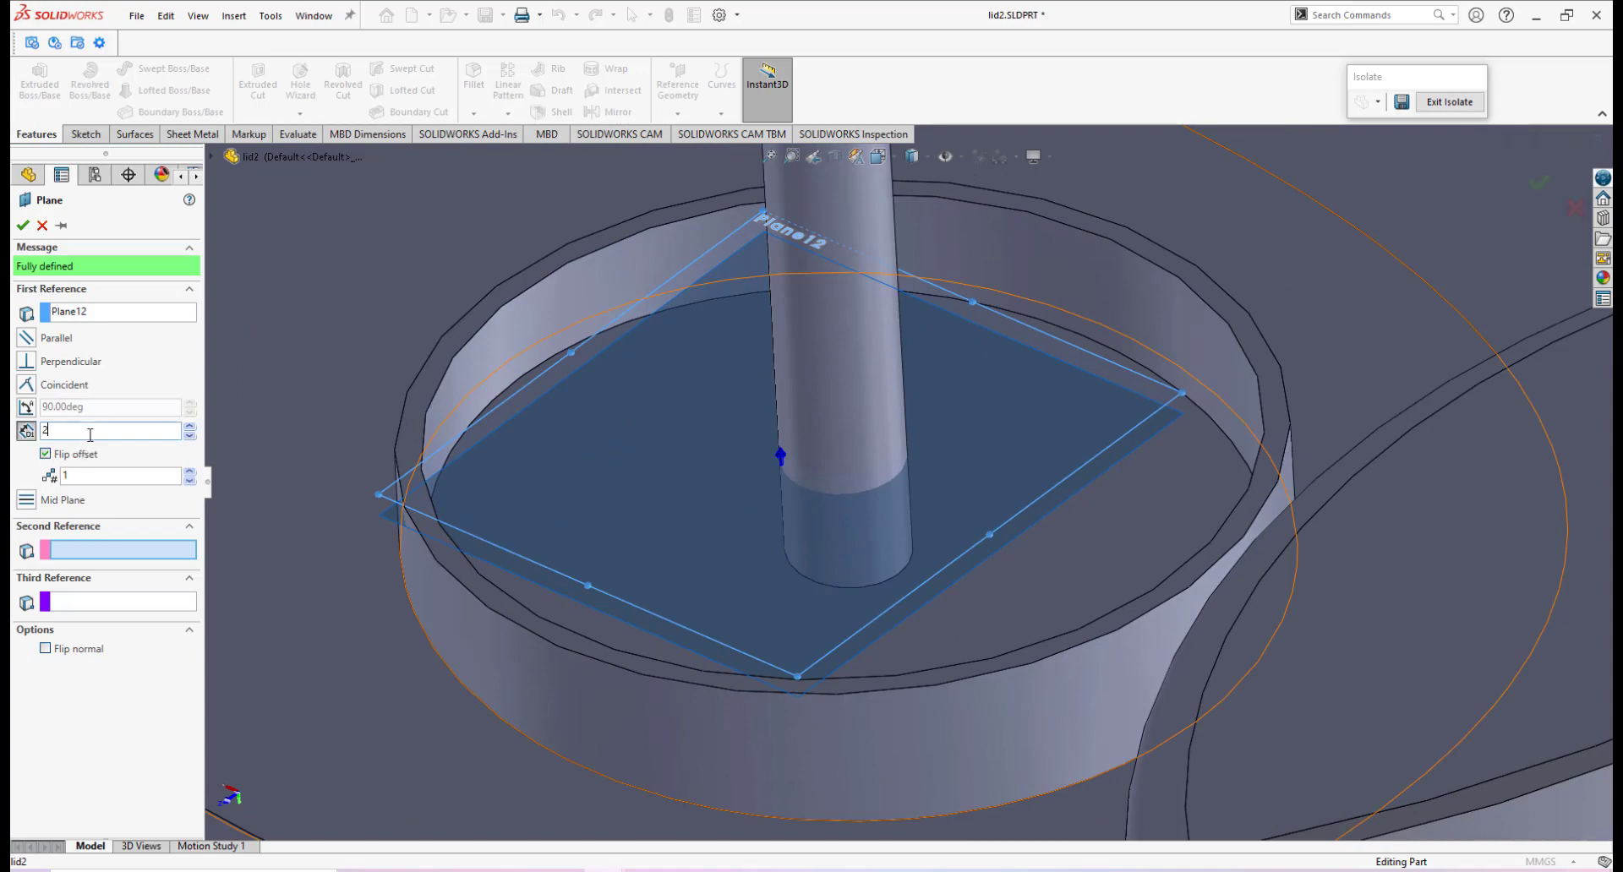
key("Return")
middle_click_drag(565, 358, 604, 422)
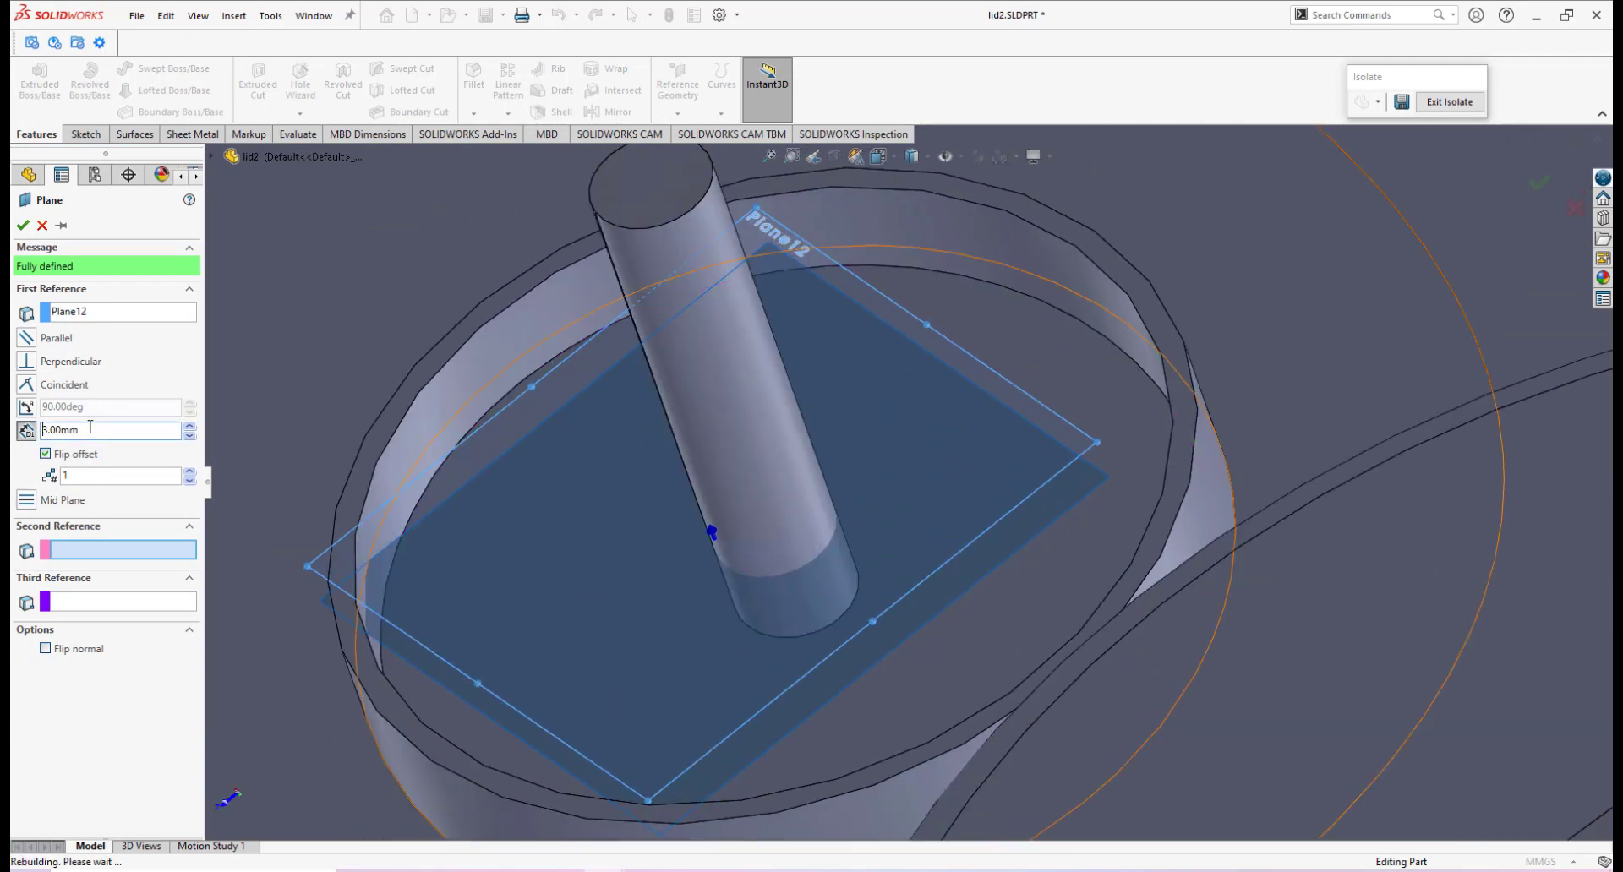
middle_click_drag(864, 497, 929, 558)
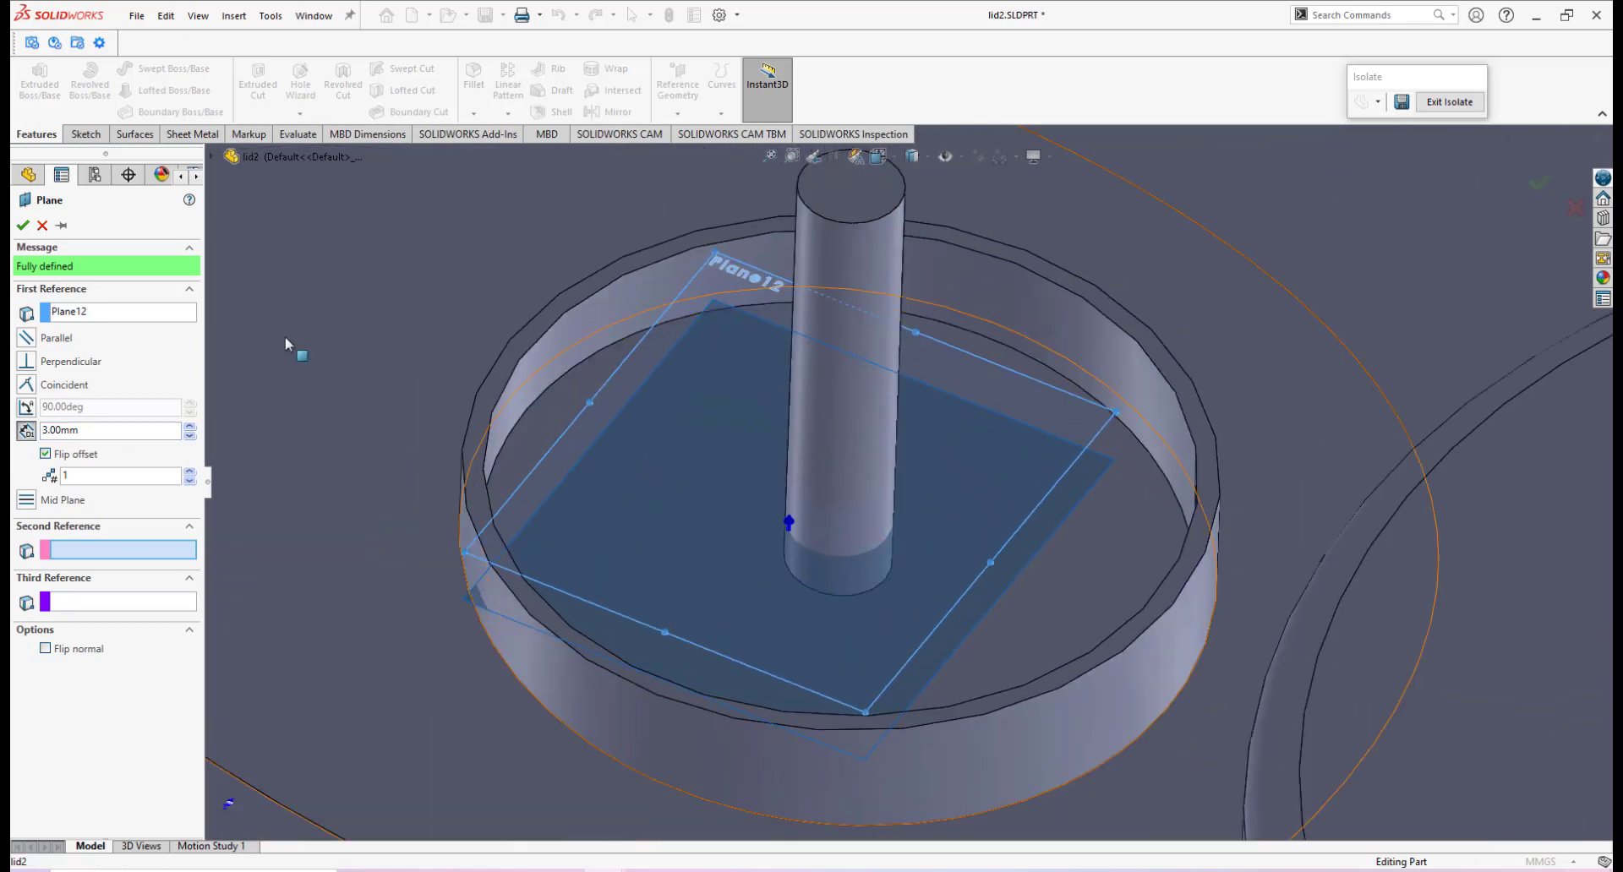
left_click(23, 226)
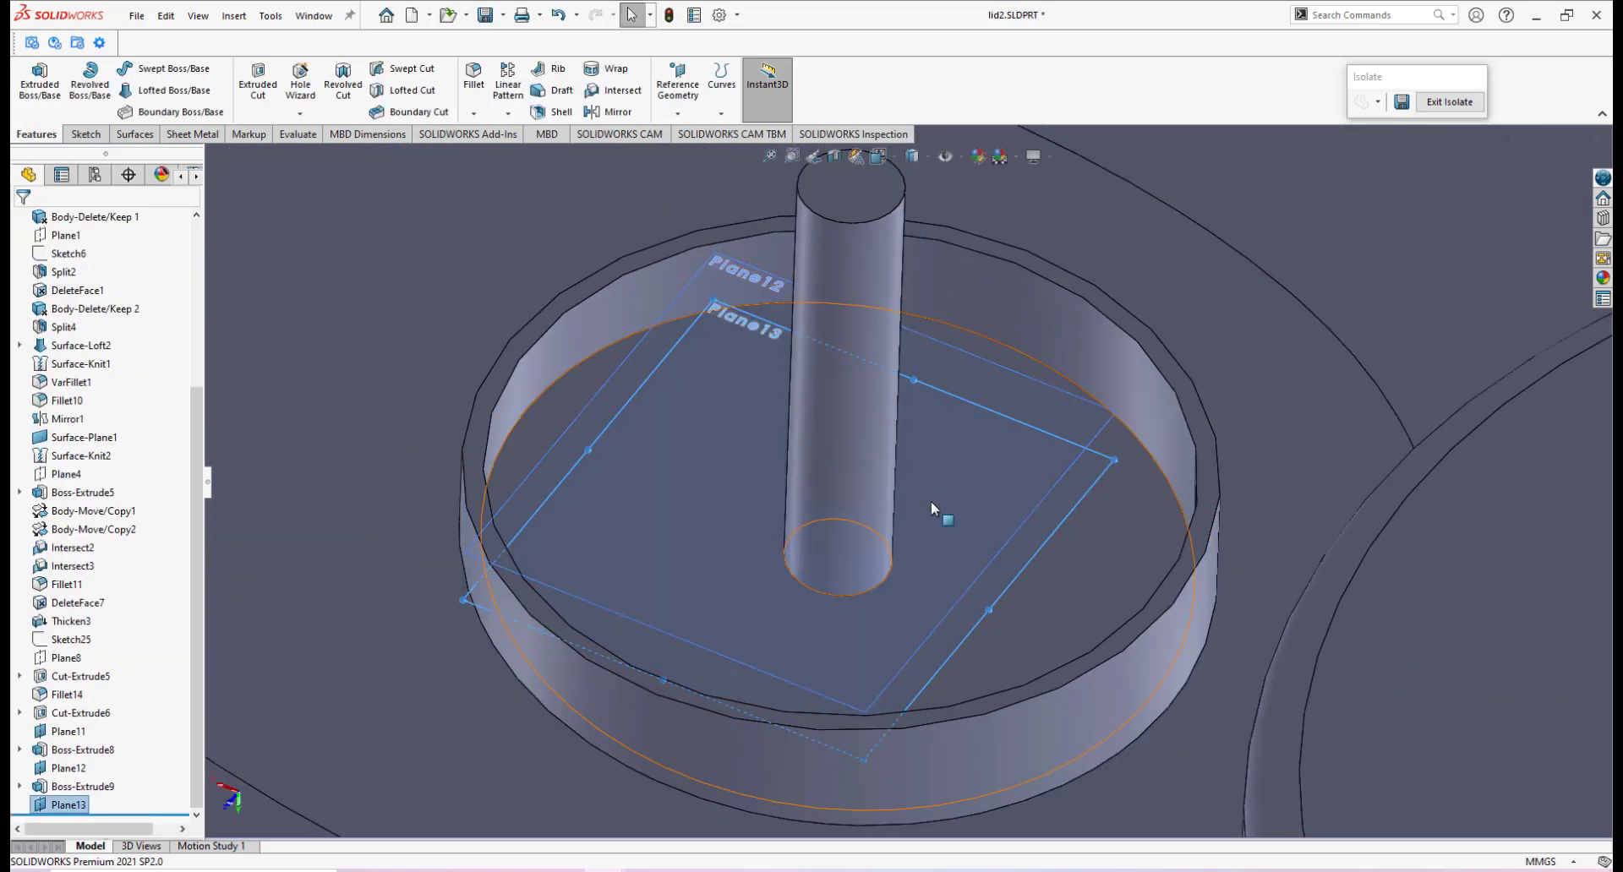
Hide Plane12 at the ring's upper rim.
scroll(934, 505, "up", 4)
scroll(925, 439, "down", 2)
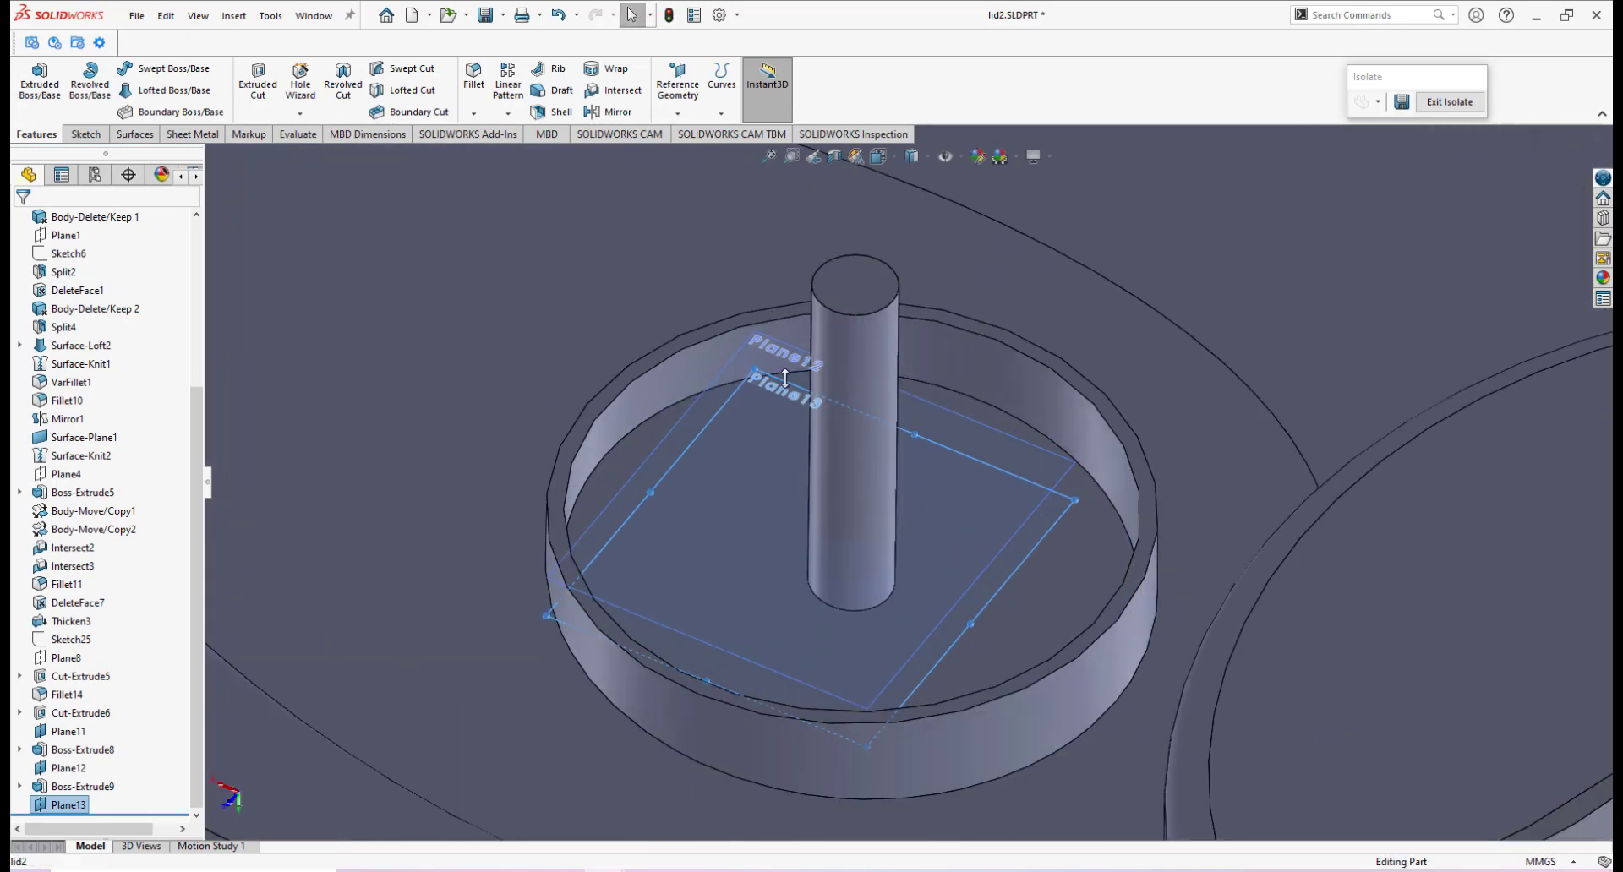
left_click(771, 350)
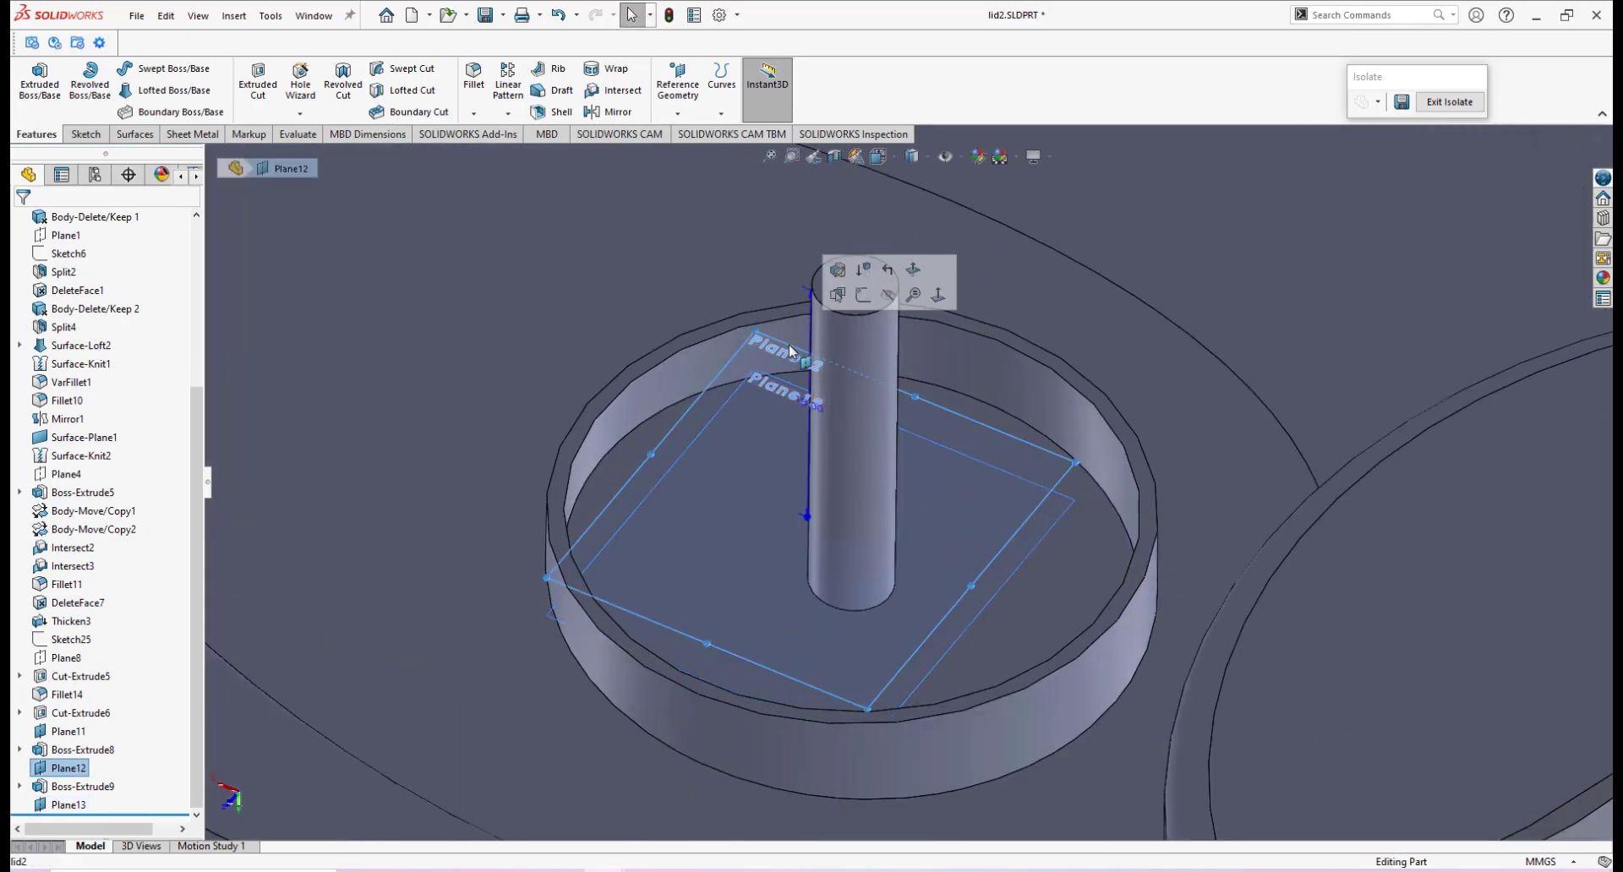
left_click(887, 296)
Try to start a sketch on Plane13 inside the ring.
middle_click_drag(873, 427, 1001, 428)
left_click(1010, 410)
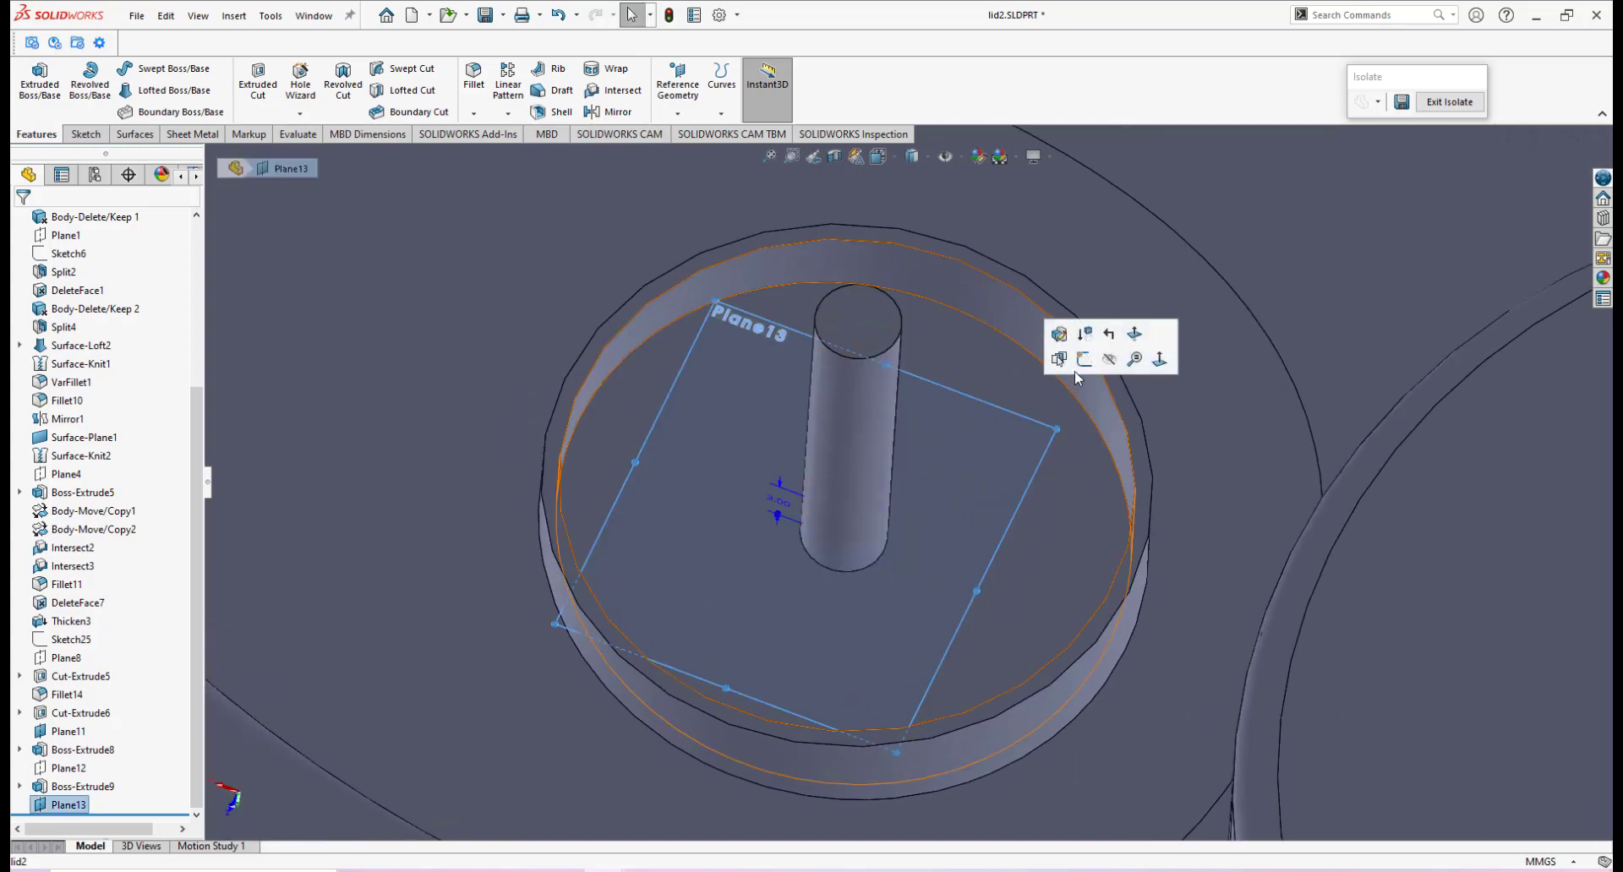
left_click(1084, 359)
scroll(942, 500, "down", 5)
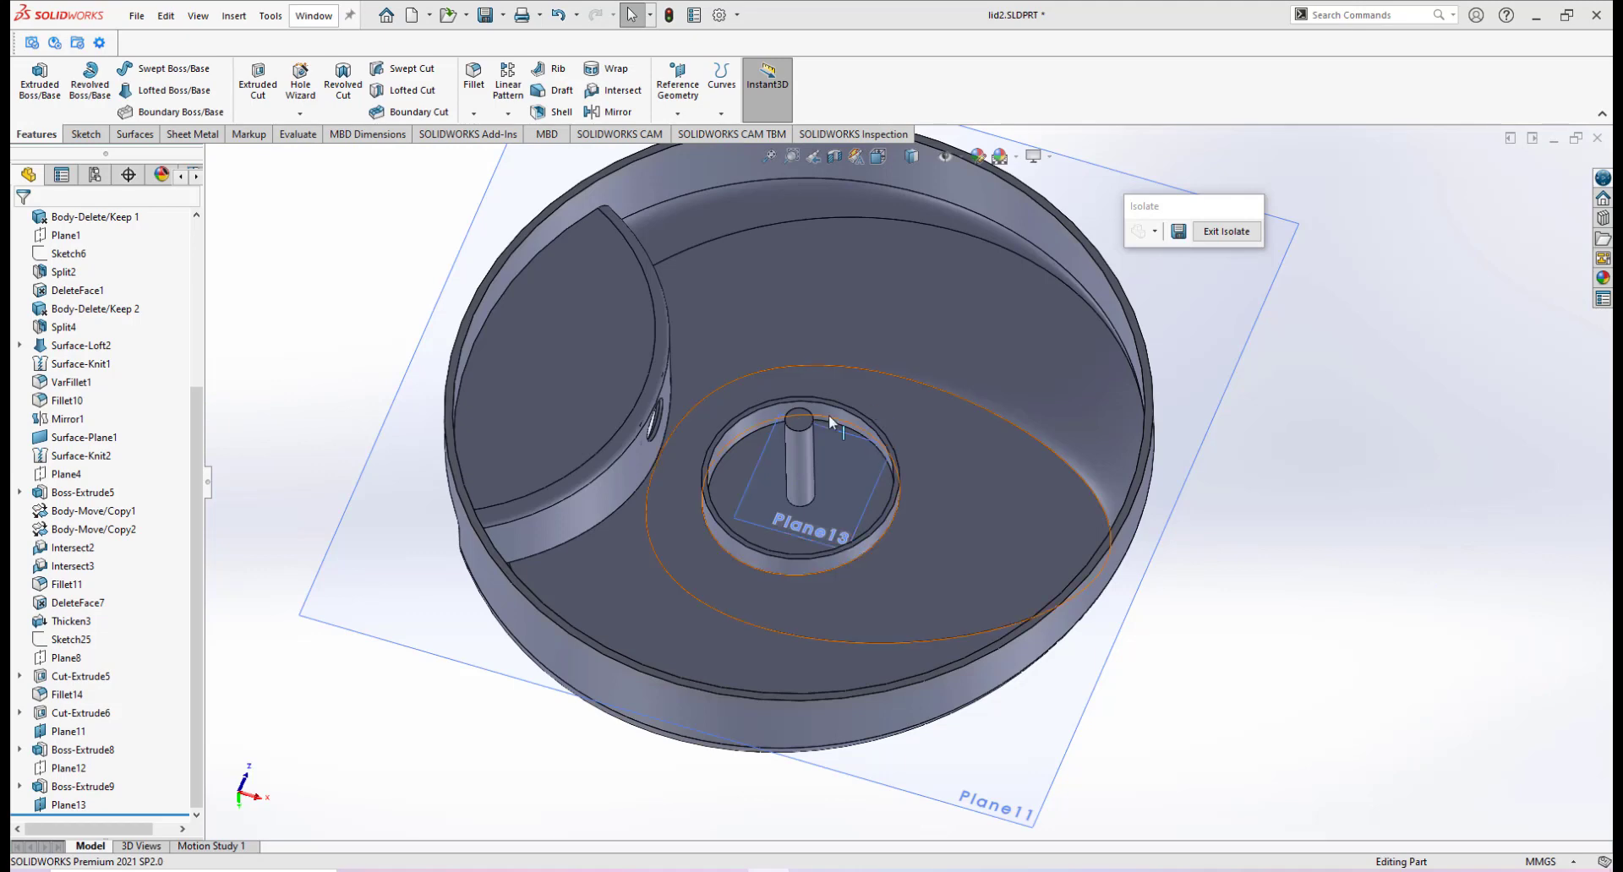
Start a sketch on Plane13 inside the ring and check the rib layout in the reference photo.
scroll(869, 494, "down", 4)
scroll(885, 492, "down", 2)
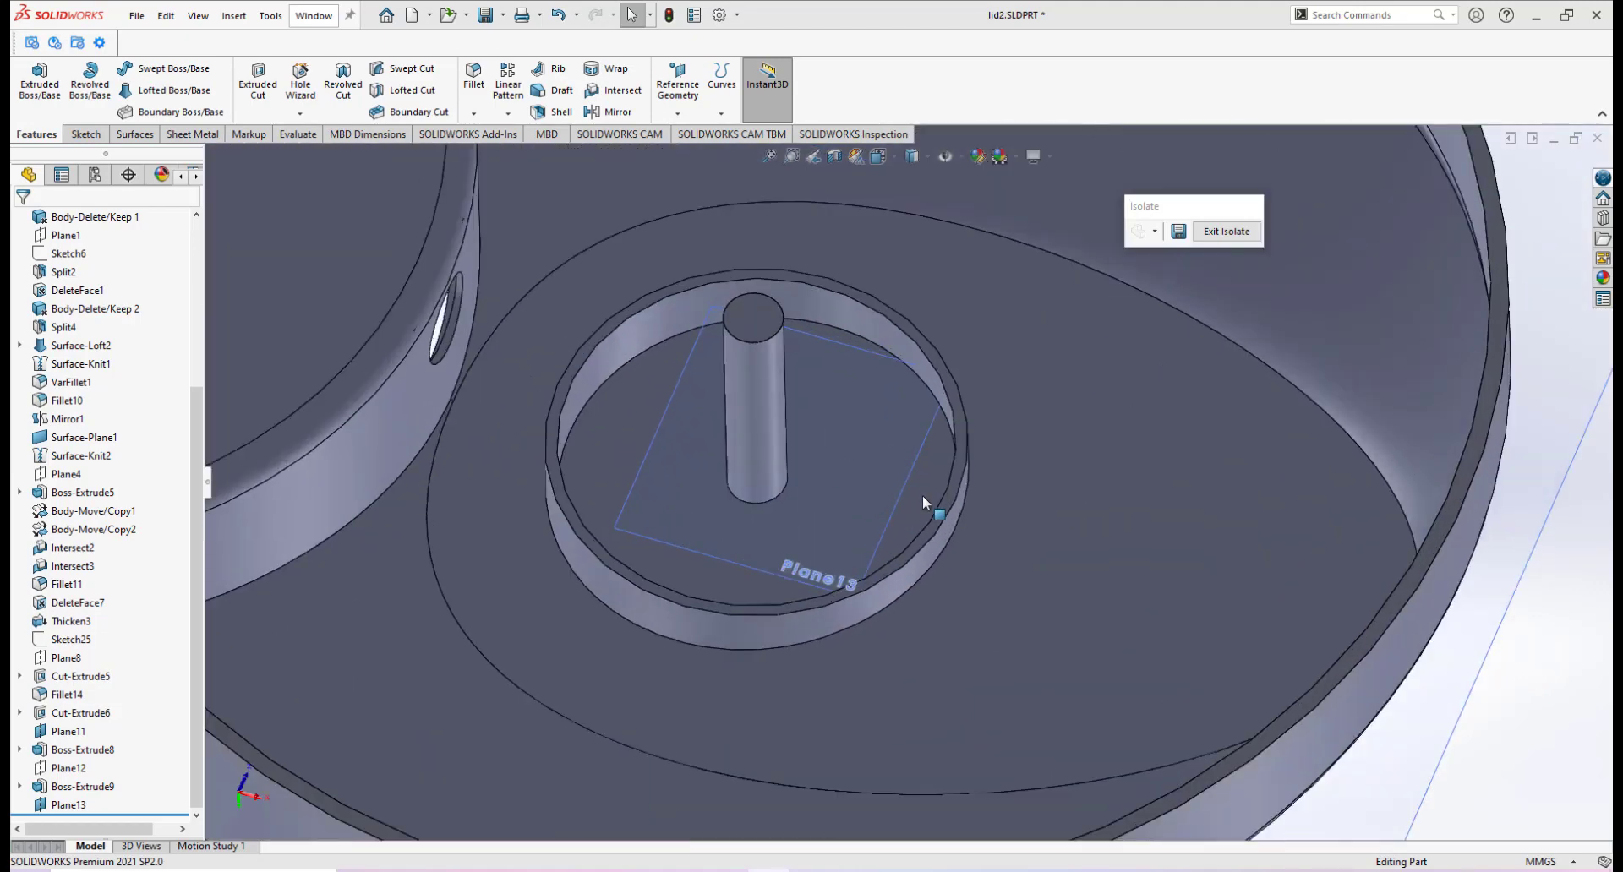
left_click(900, 483)
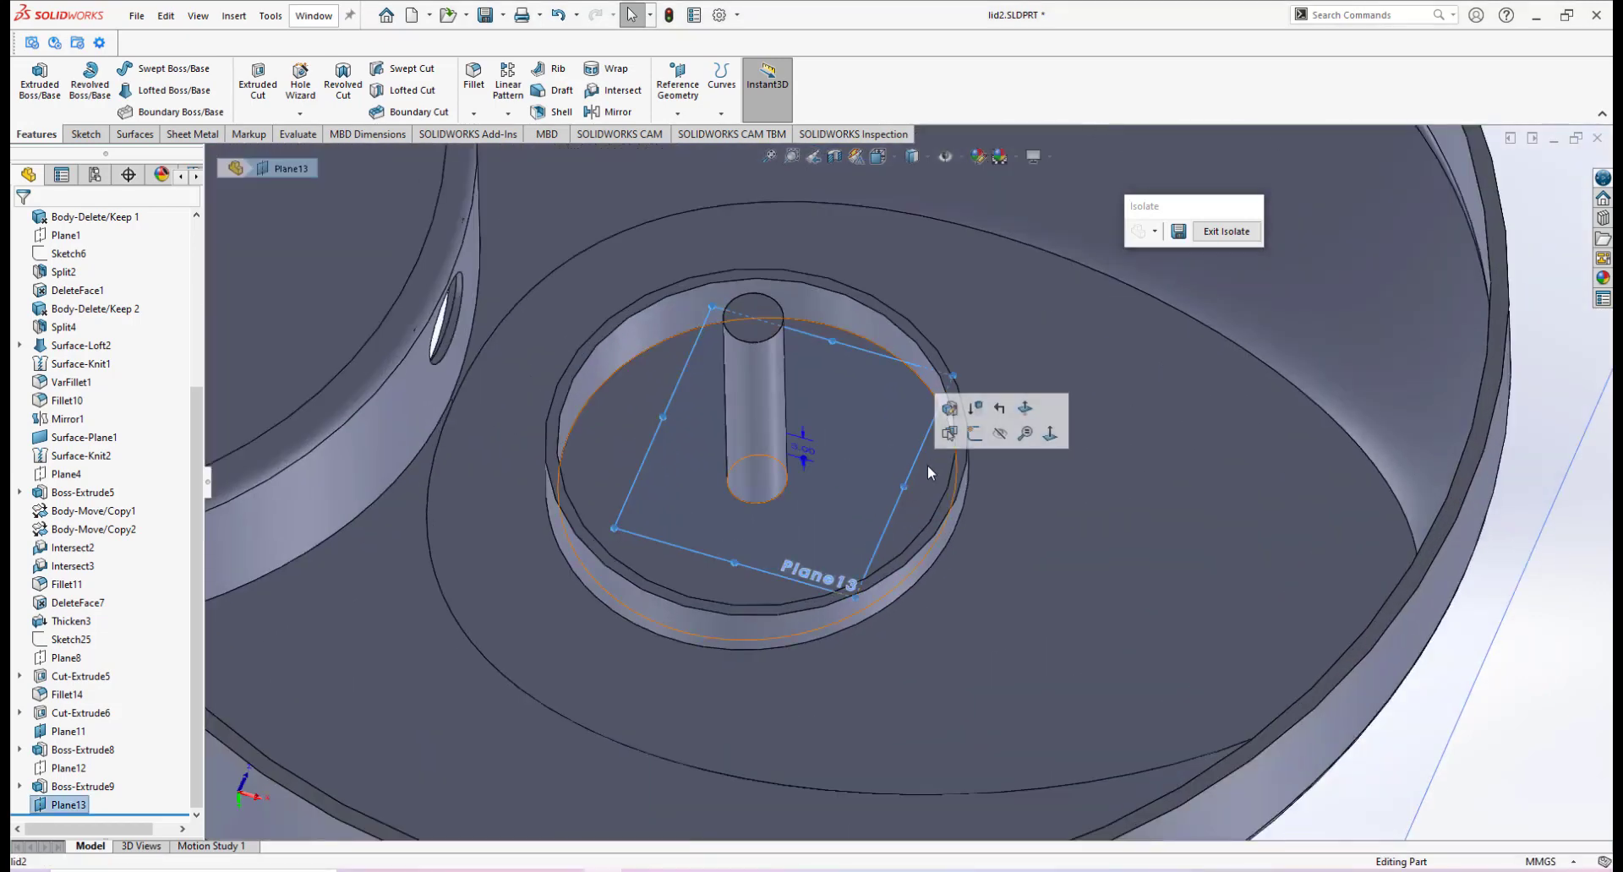
left_click(976, 435)
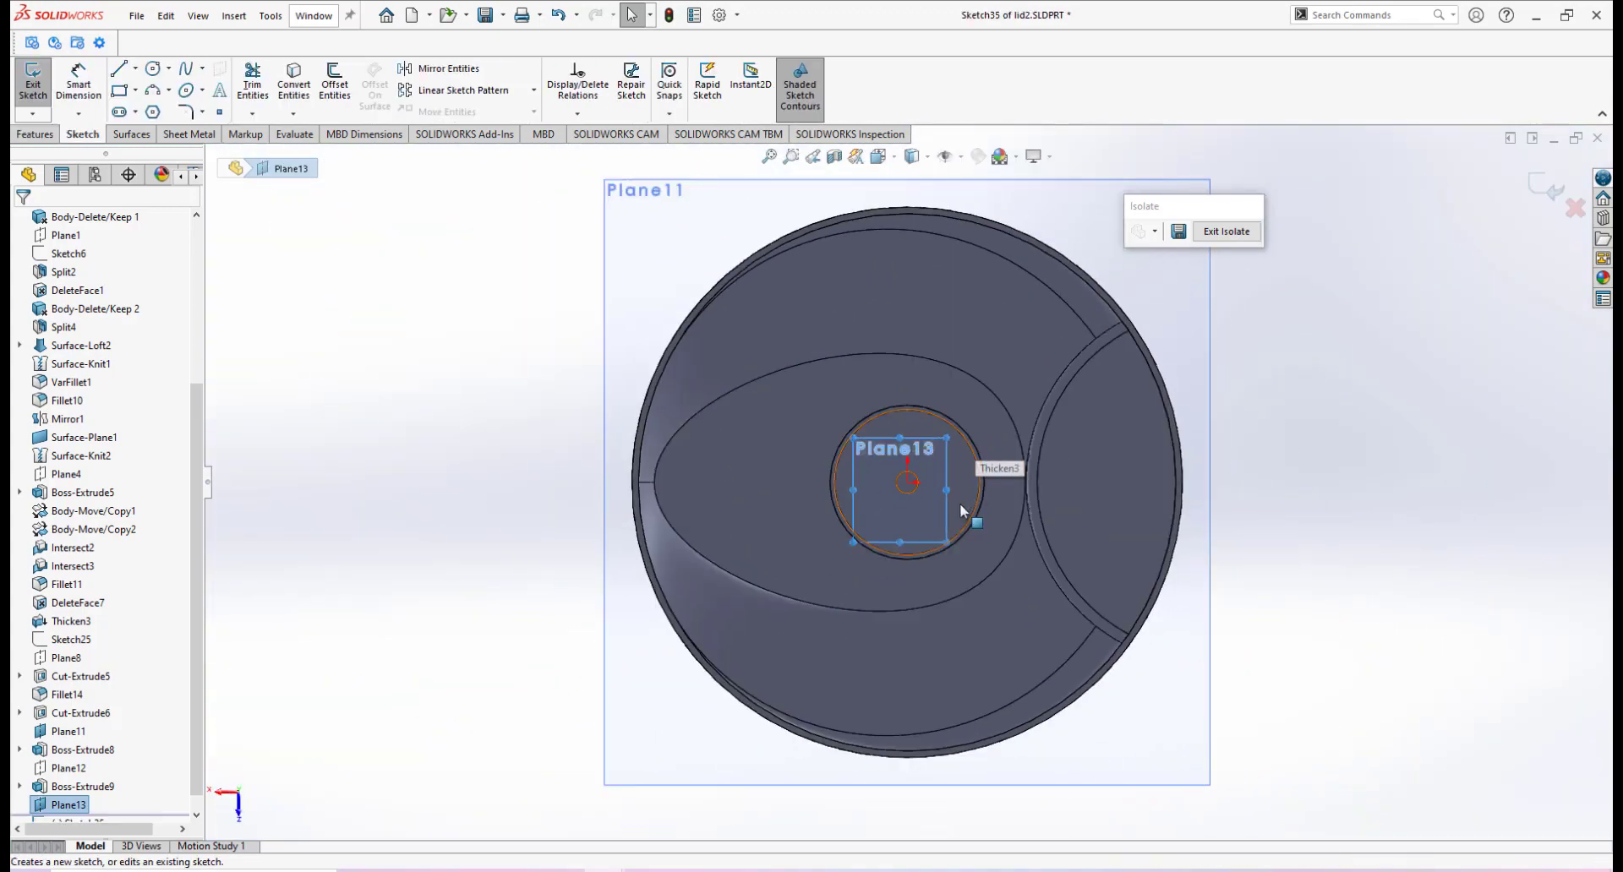
scroll(955, 481, "down", 2)
scroll(948, 493, "up", 3)
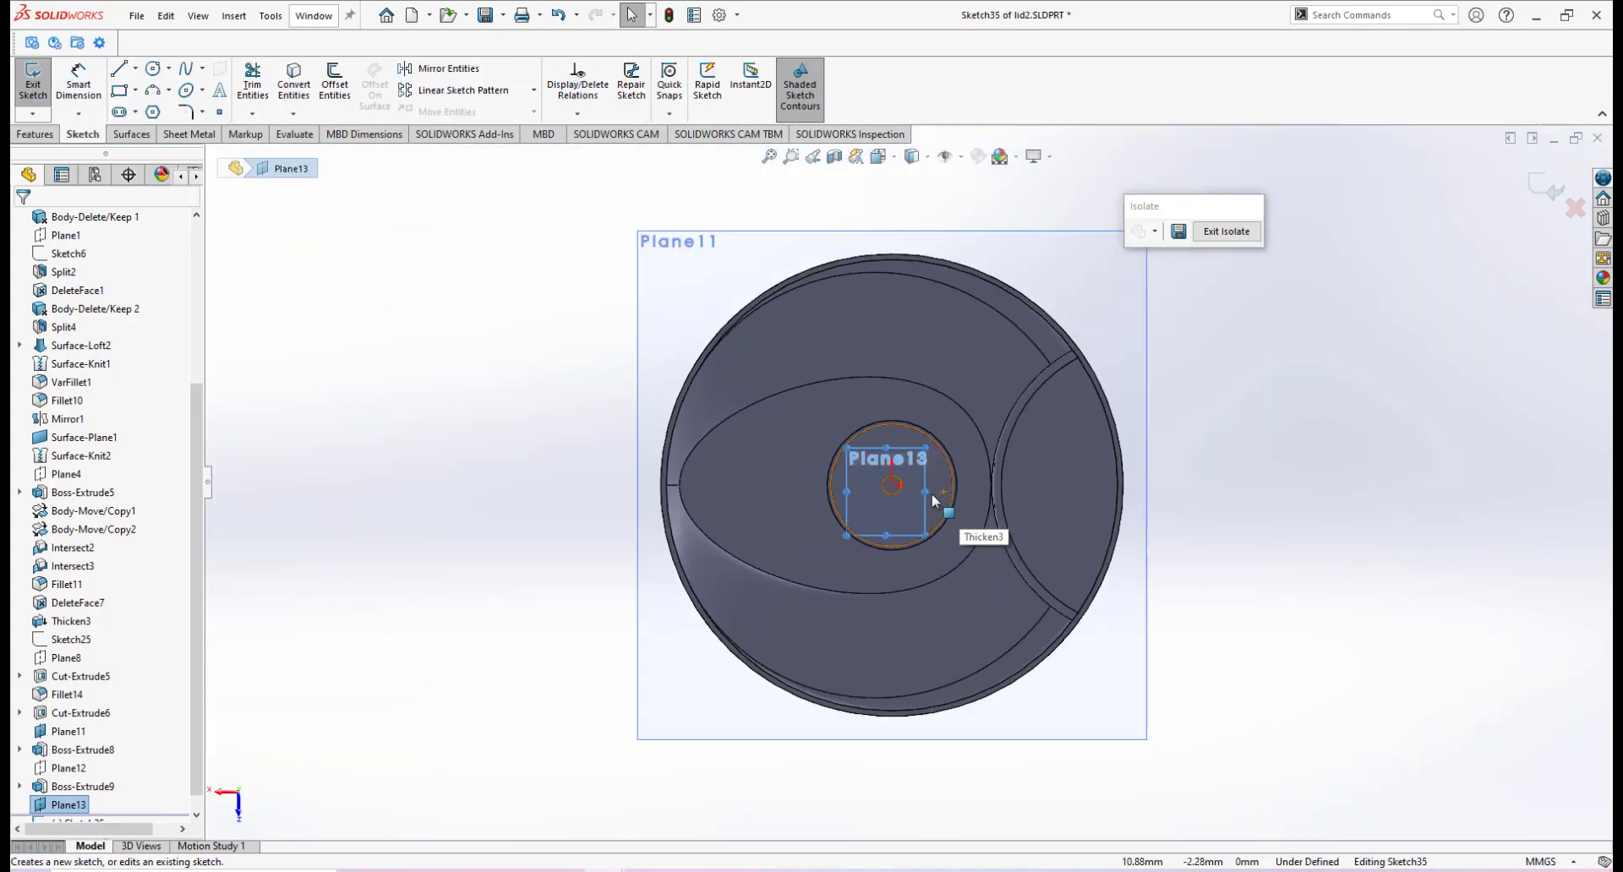
scroll(903, 483, "down", 2)
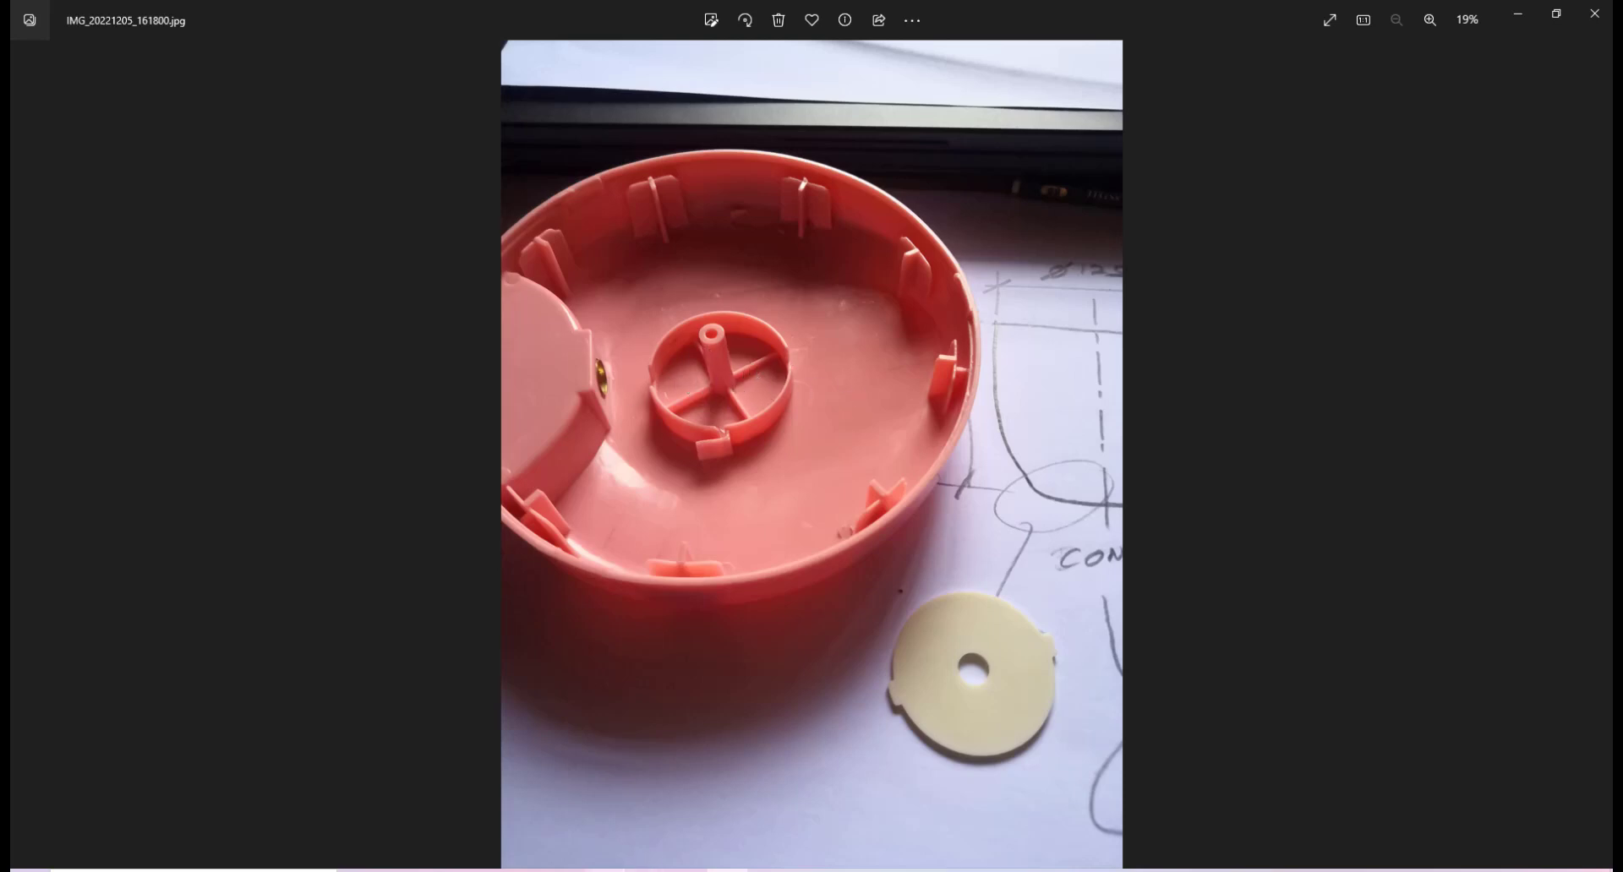
left_click(679, 765)
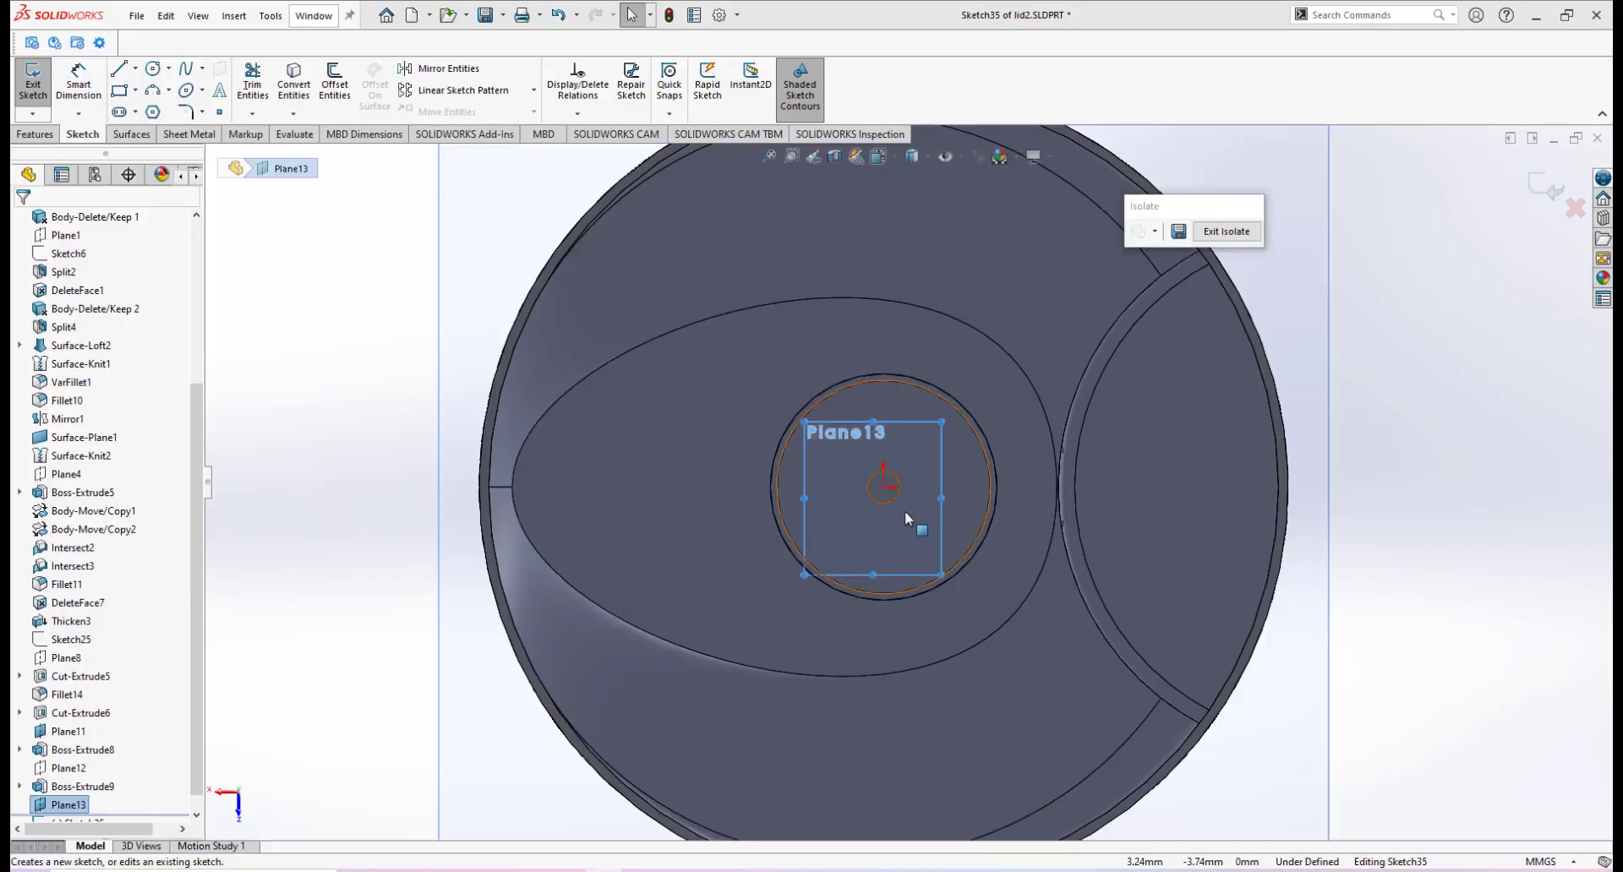
Sketch a horizontal midpoint line centred on the pole, reaching the ring's inner edge on both sides.
scroll(905, 512, "down", 2)
scroll(942, 493, "up", 3)
scroll(943, 493, "down", 4)
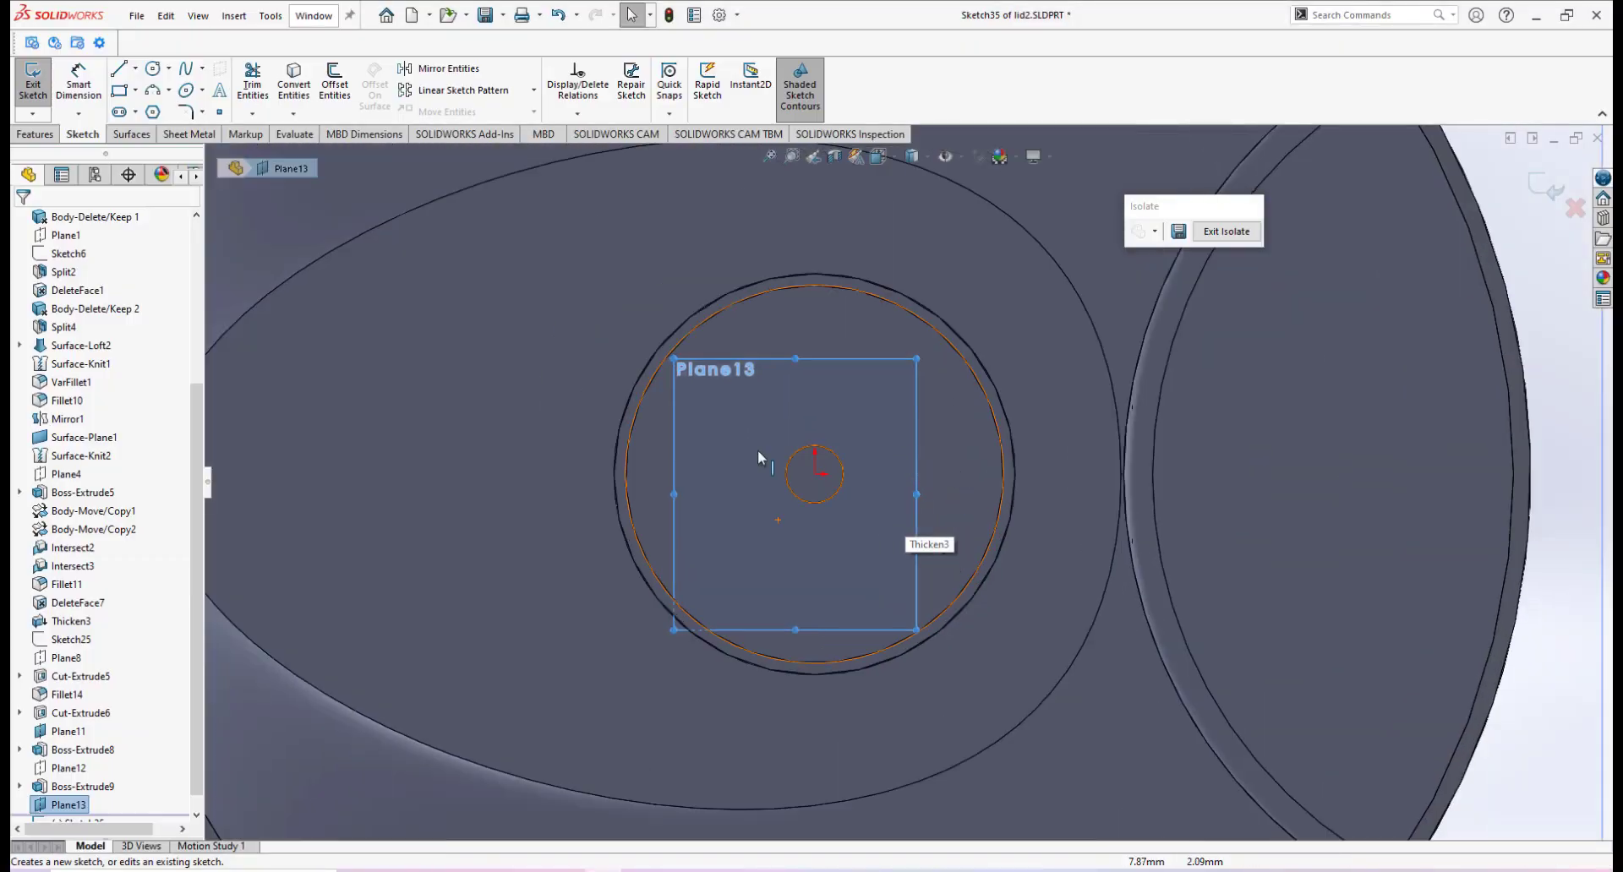
scroll(856, 458, "down", 3)
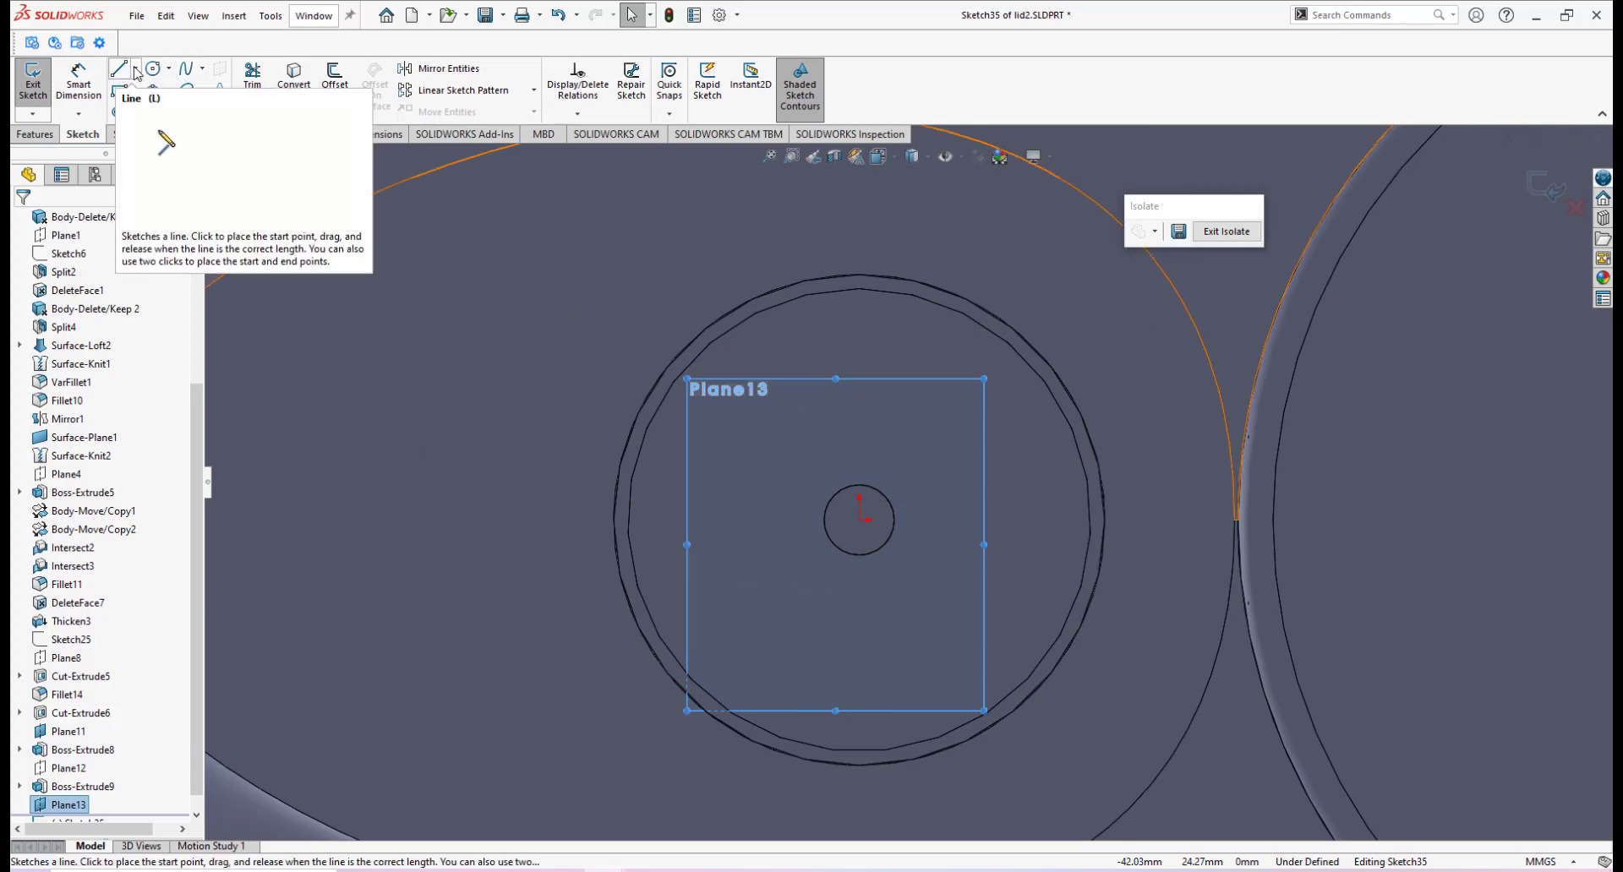
left_click(140, 71)
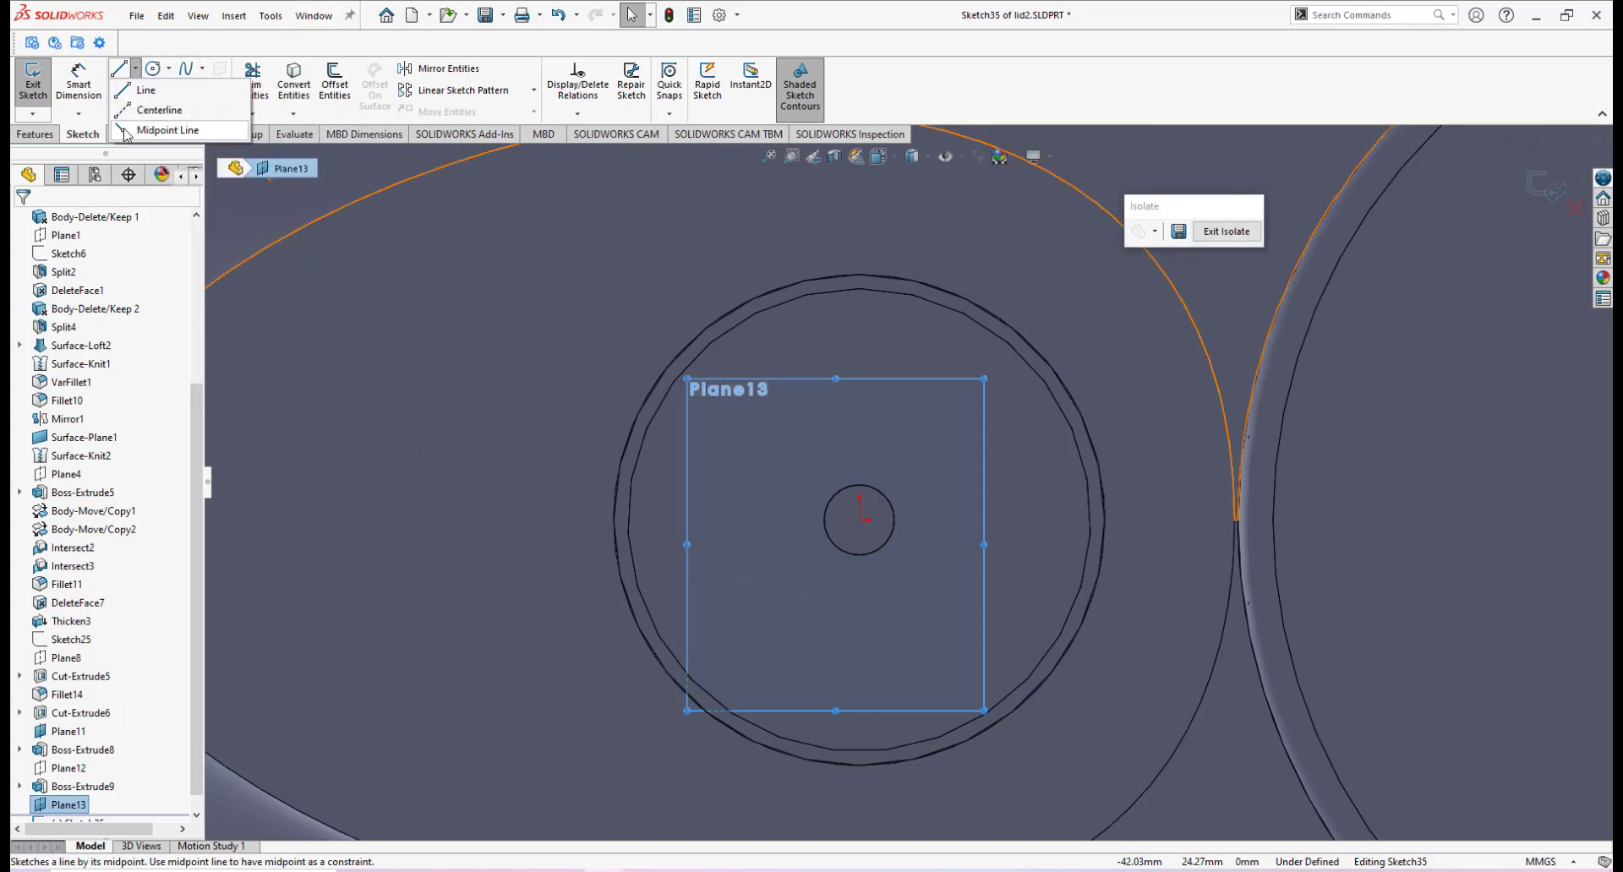
left_click(859, 519)
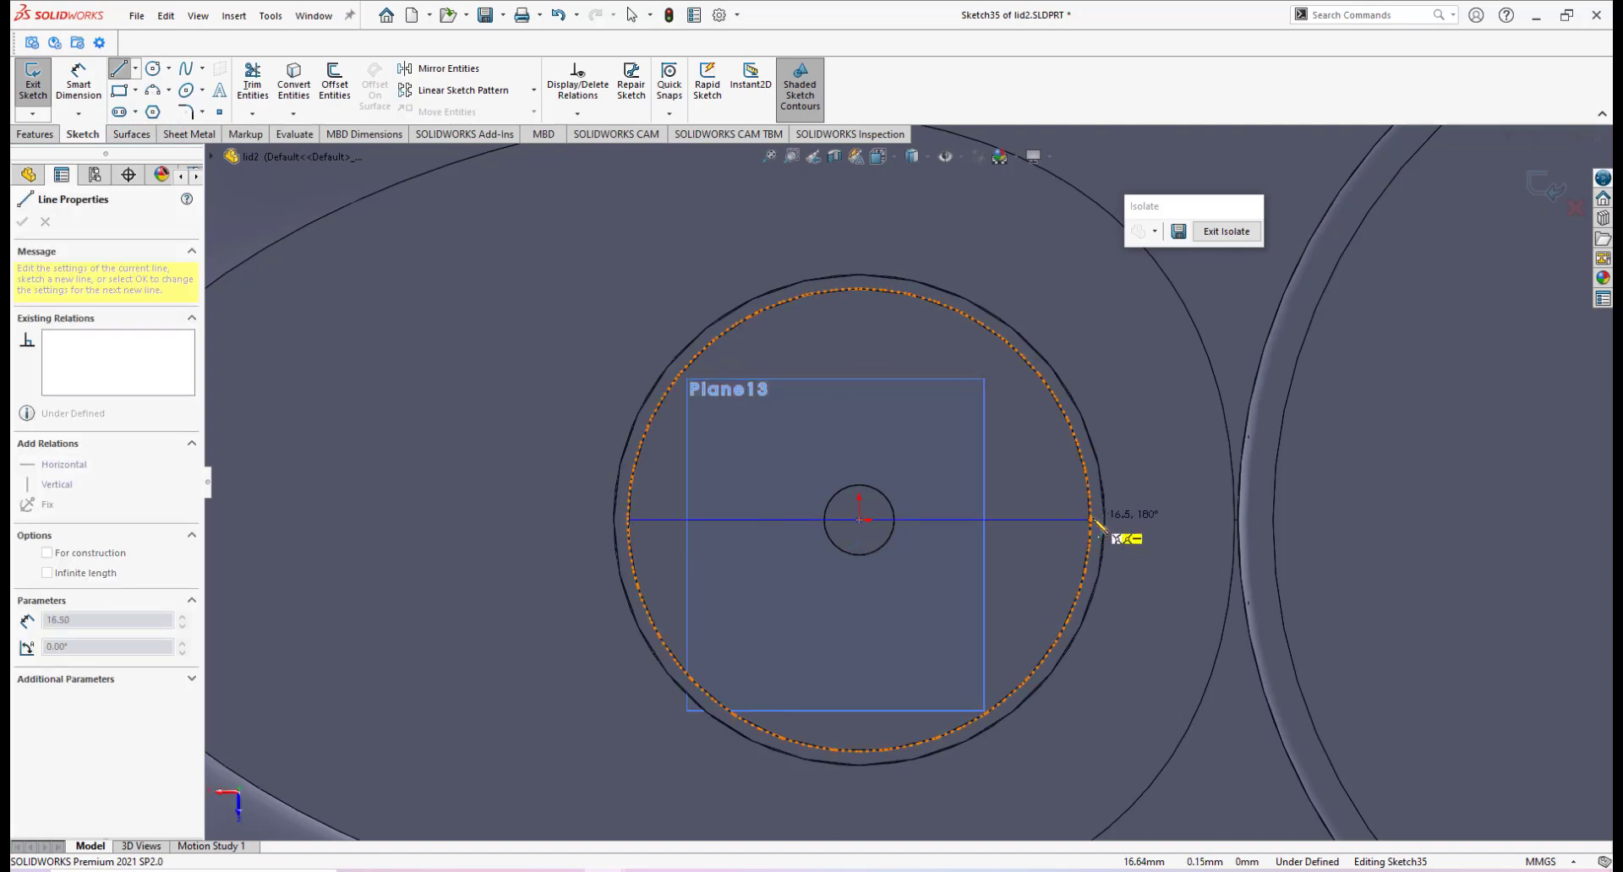
left_click(1090, 520)
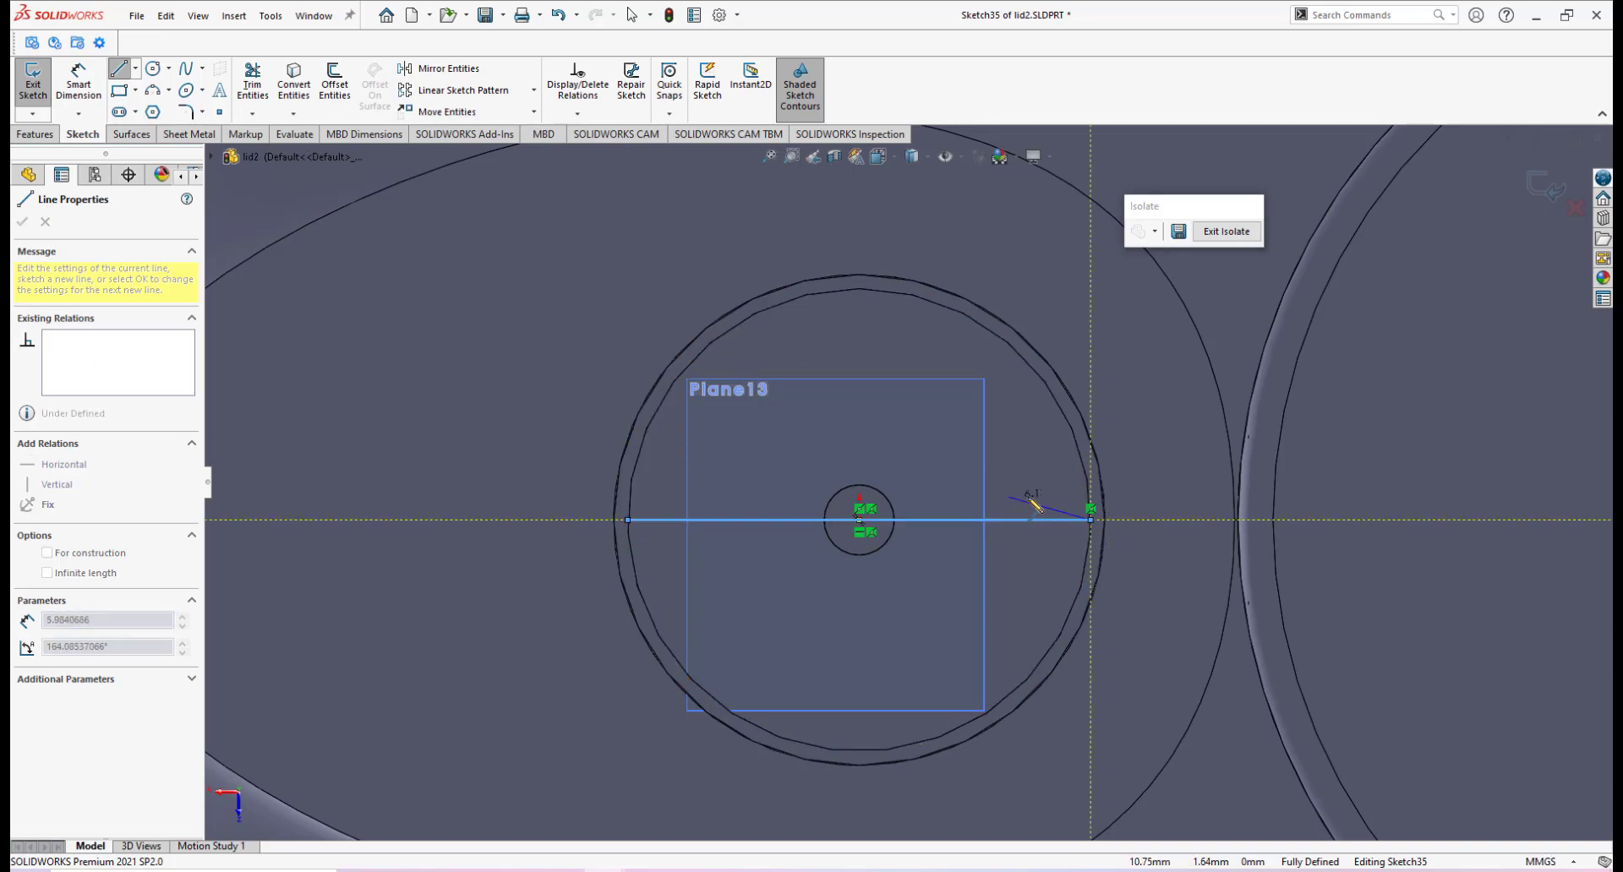
right_click(1029, 497)
left_click(1059, 514)
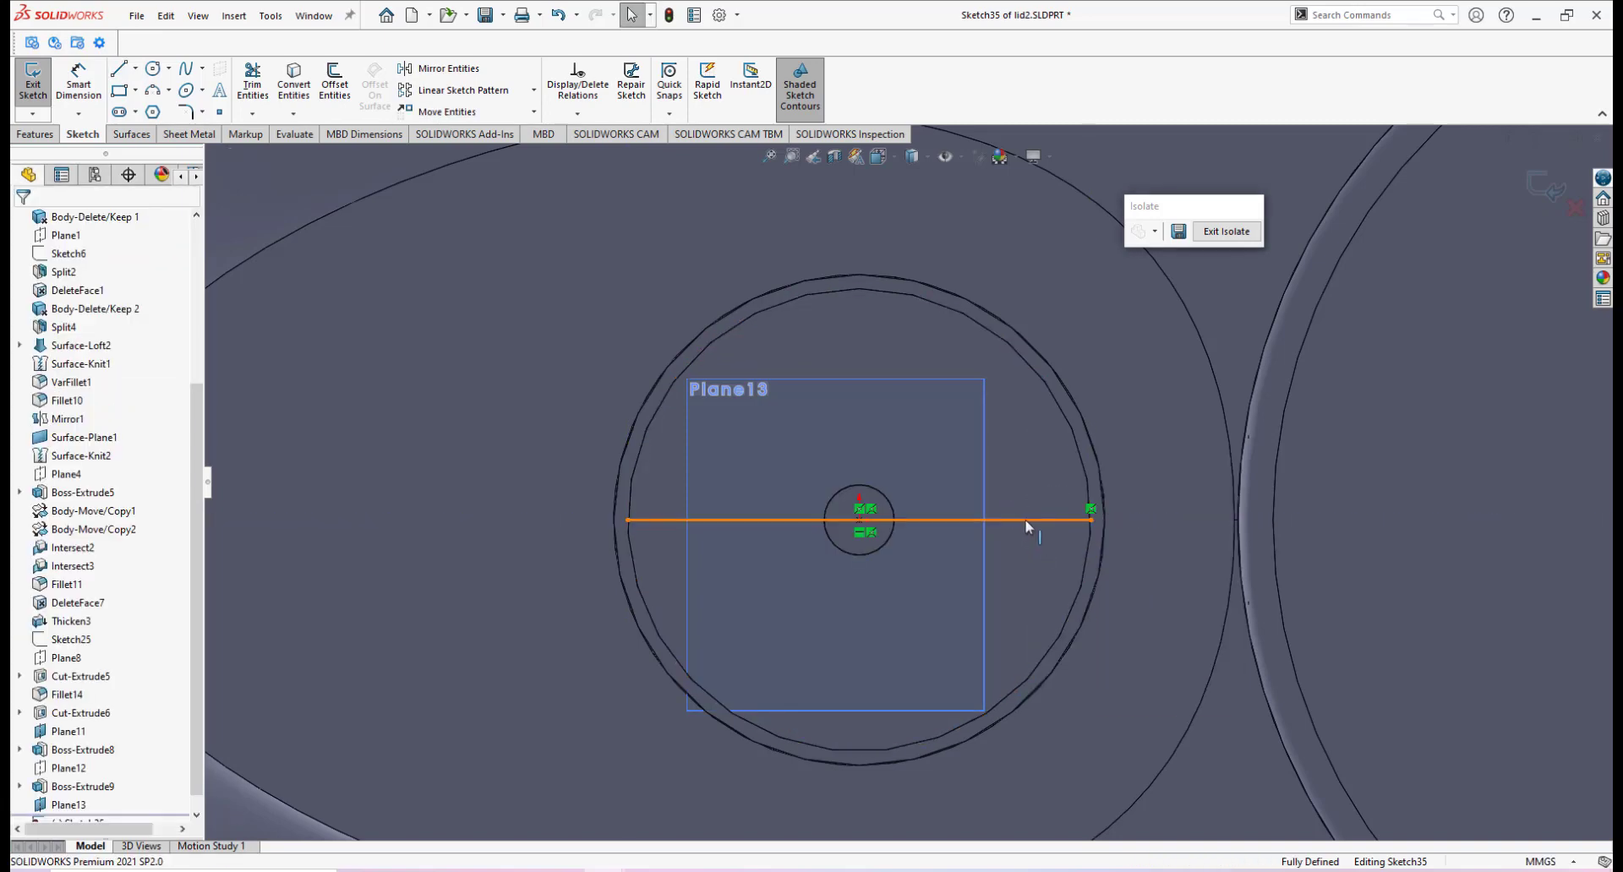
Convert the horizontal line through the pole to construction geometry.
left_click(1027, 521)
left_click(1100, 470)
scroll(1005, 514, "up", 2)
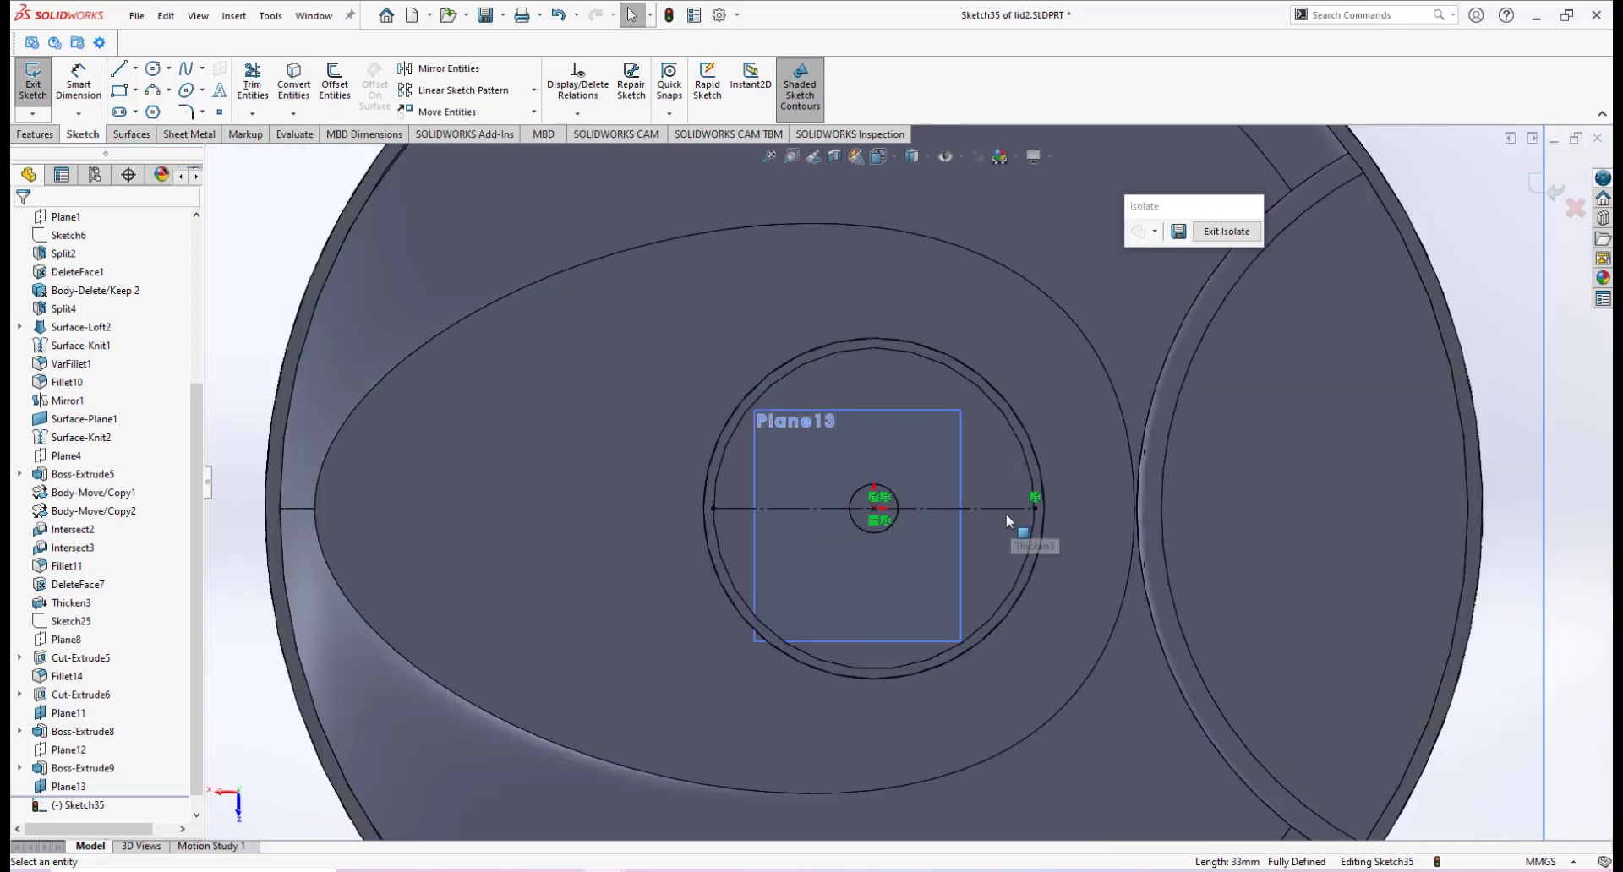
Sketch a diagonal line about 10.8 mm long between the pole and the ring in the upper-right quarter, at about 36° to the centerline.
scroll(1005, 514, "down", 1)
scroll(975, 518, "up", 3)
scroll(883, 483, "down", 2)
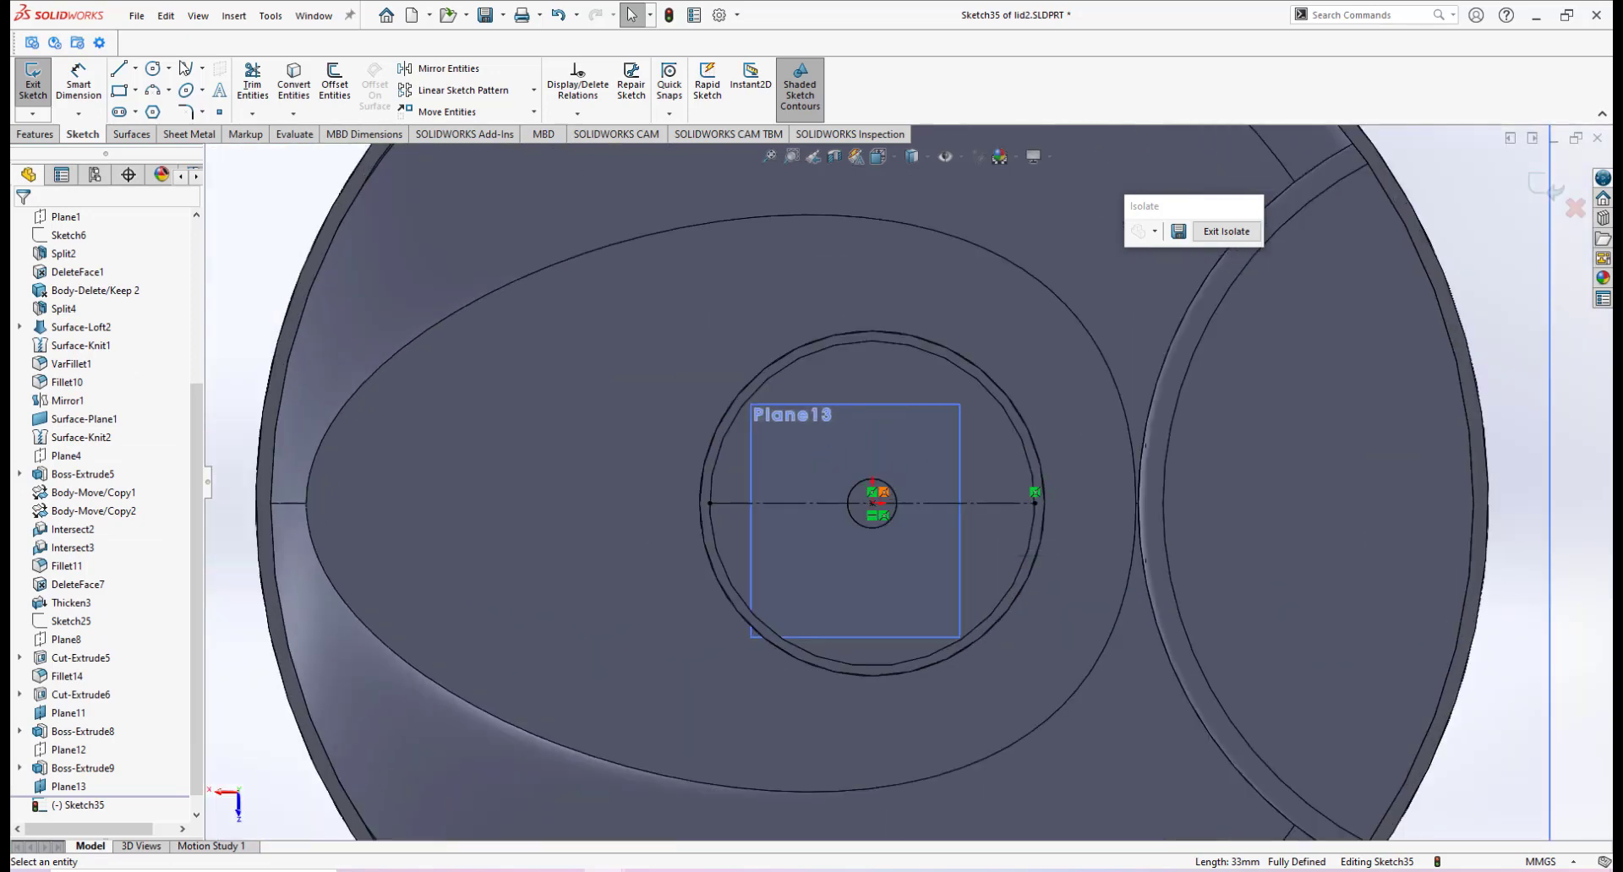
left_click(122, 73)
scroll(921, 496, "down", 4)
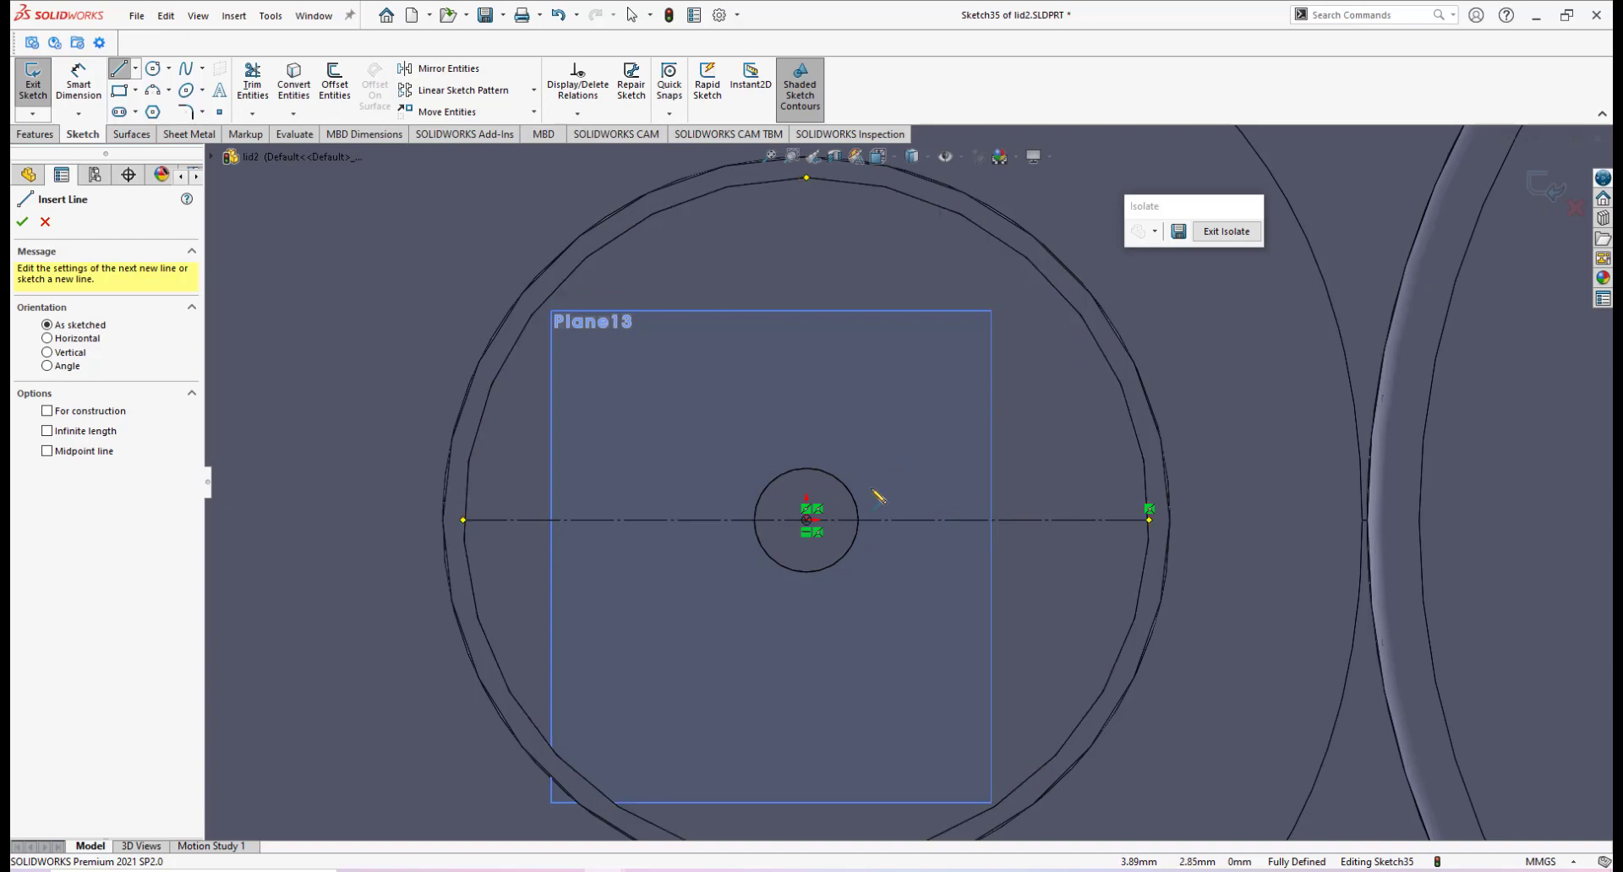
left_click(869, 476)
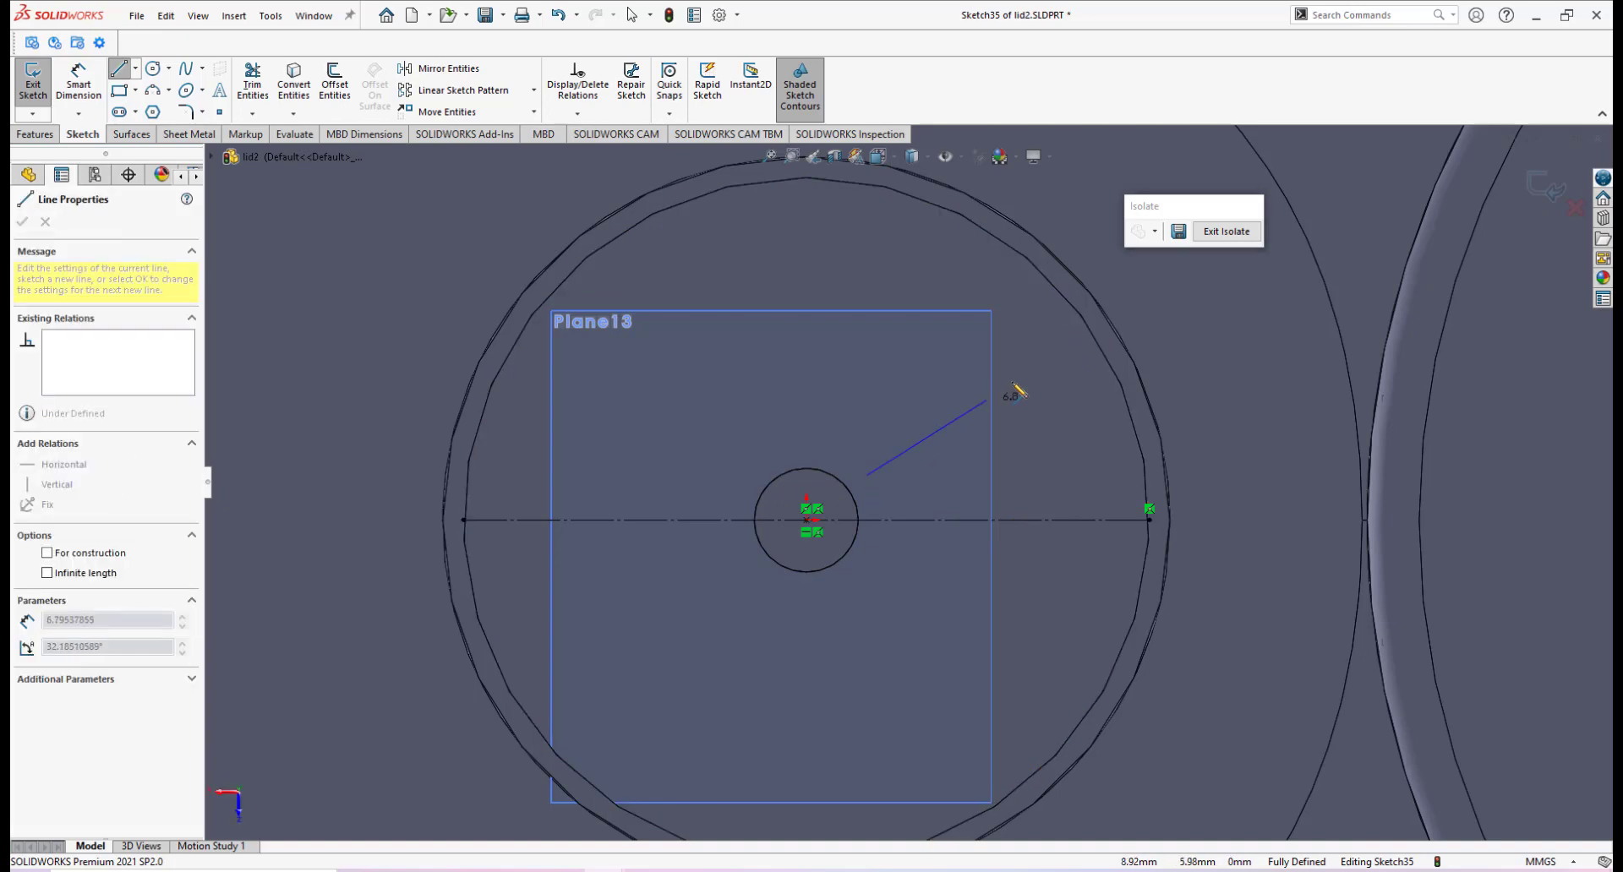
right_click(1070, 387)
left_click(1086, 393)
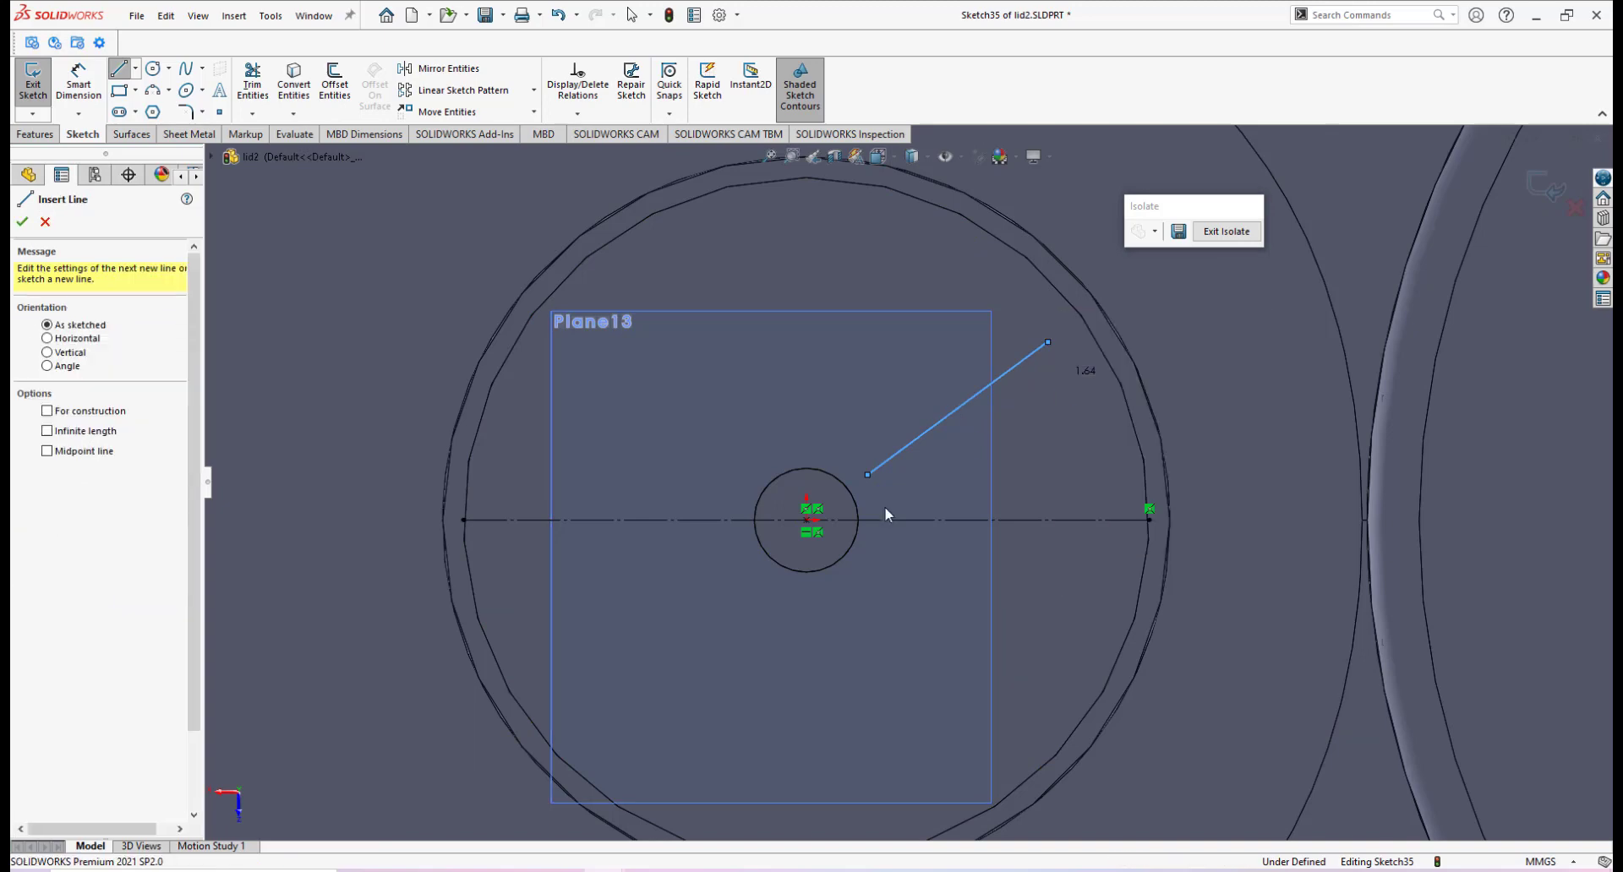
Sketch a second diagonal line between the pole and the ring in the lower-left quarter, at about 36° to the centerline.
left_click(119, 69)
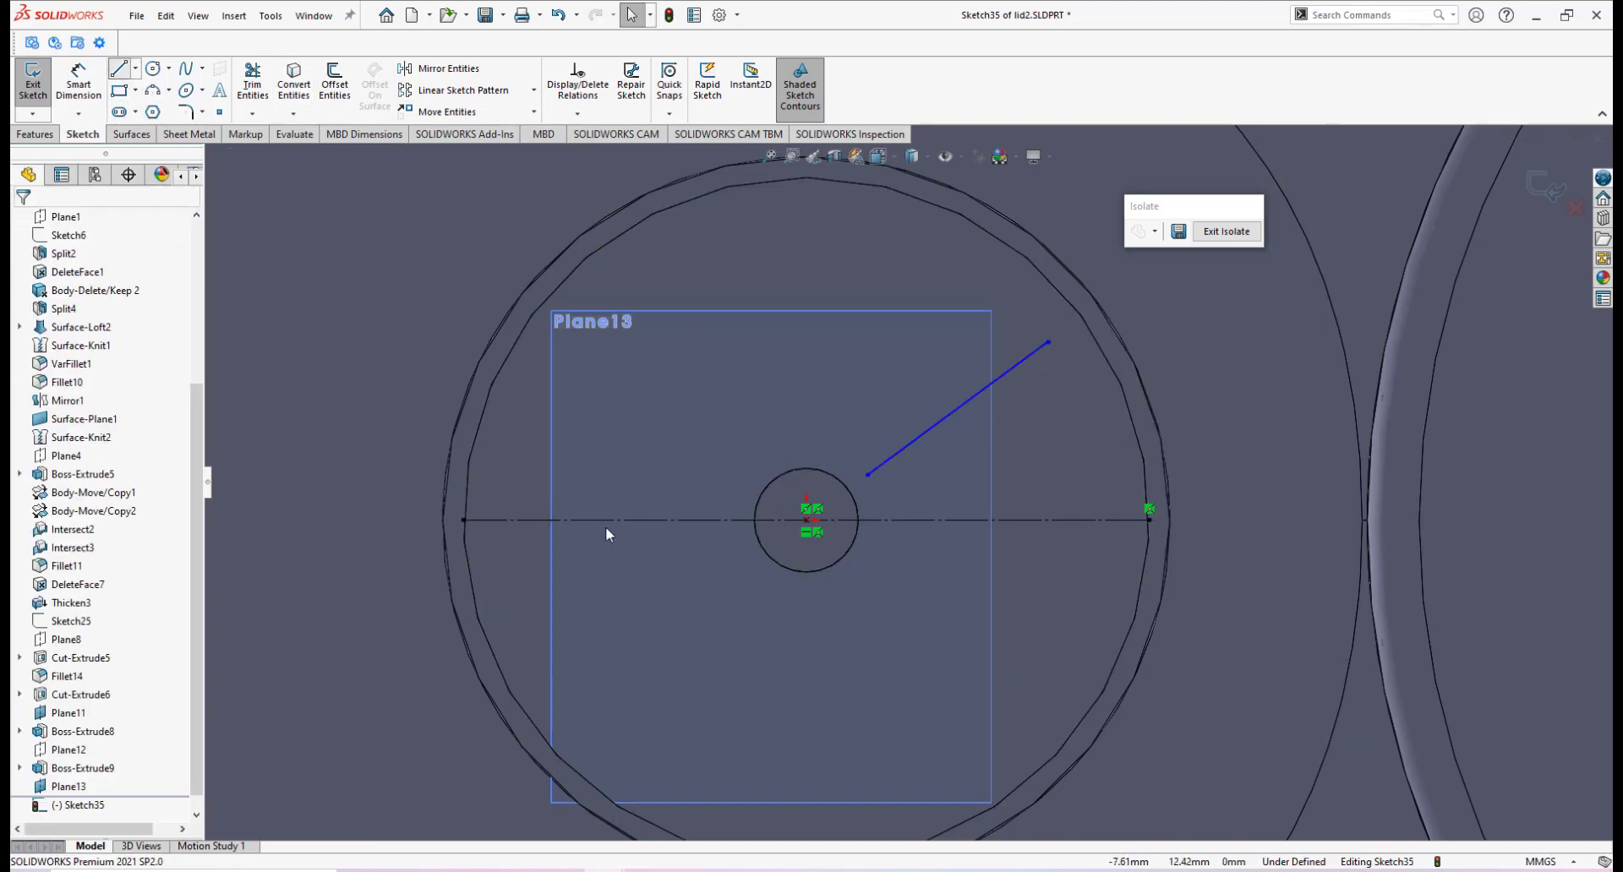
left_click(744, 558)
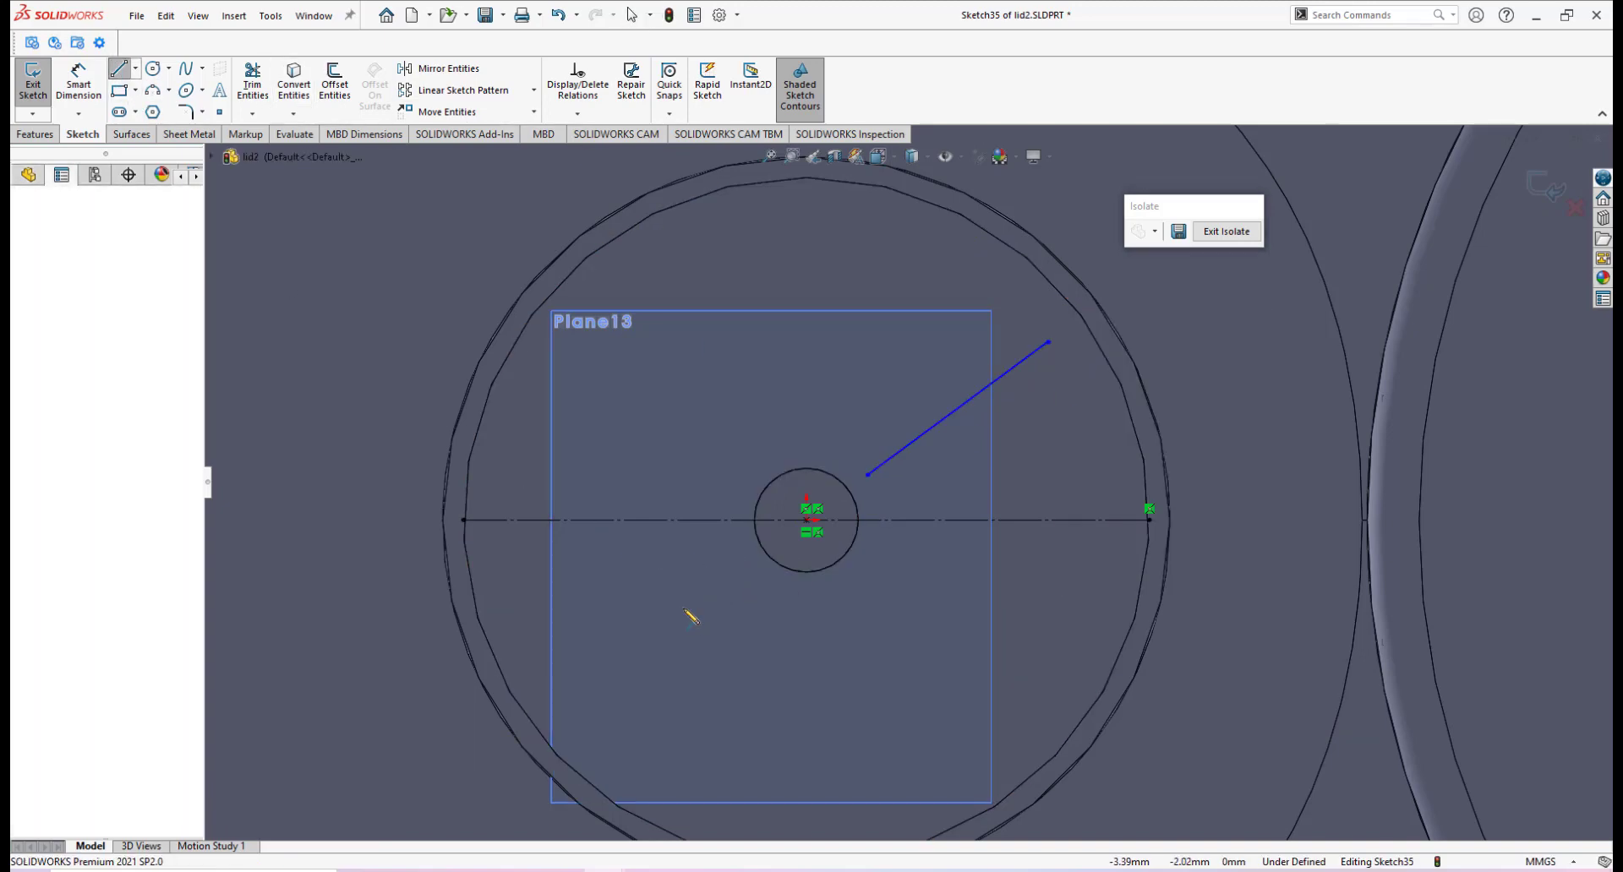
left_click(548, 700)
right_click(650, 690)
left_click(703, 705)
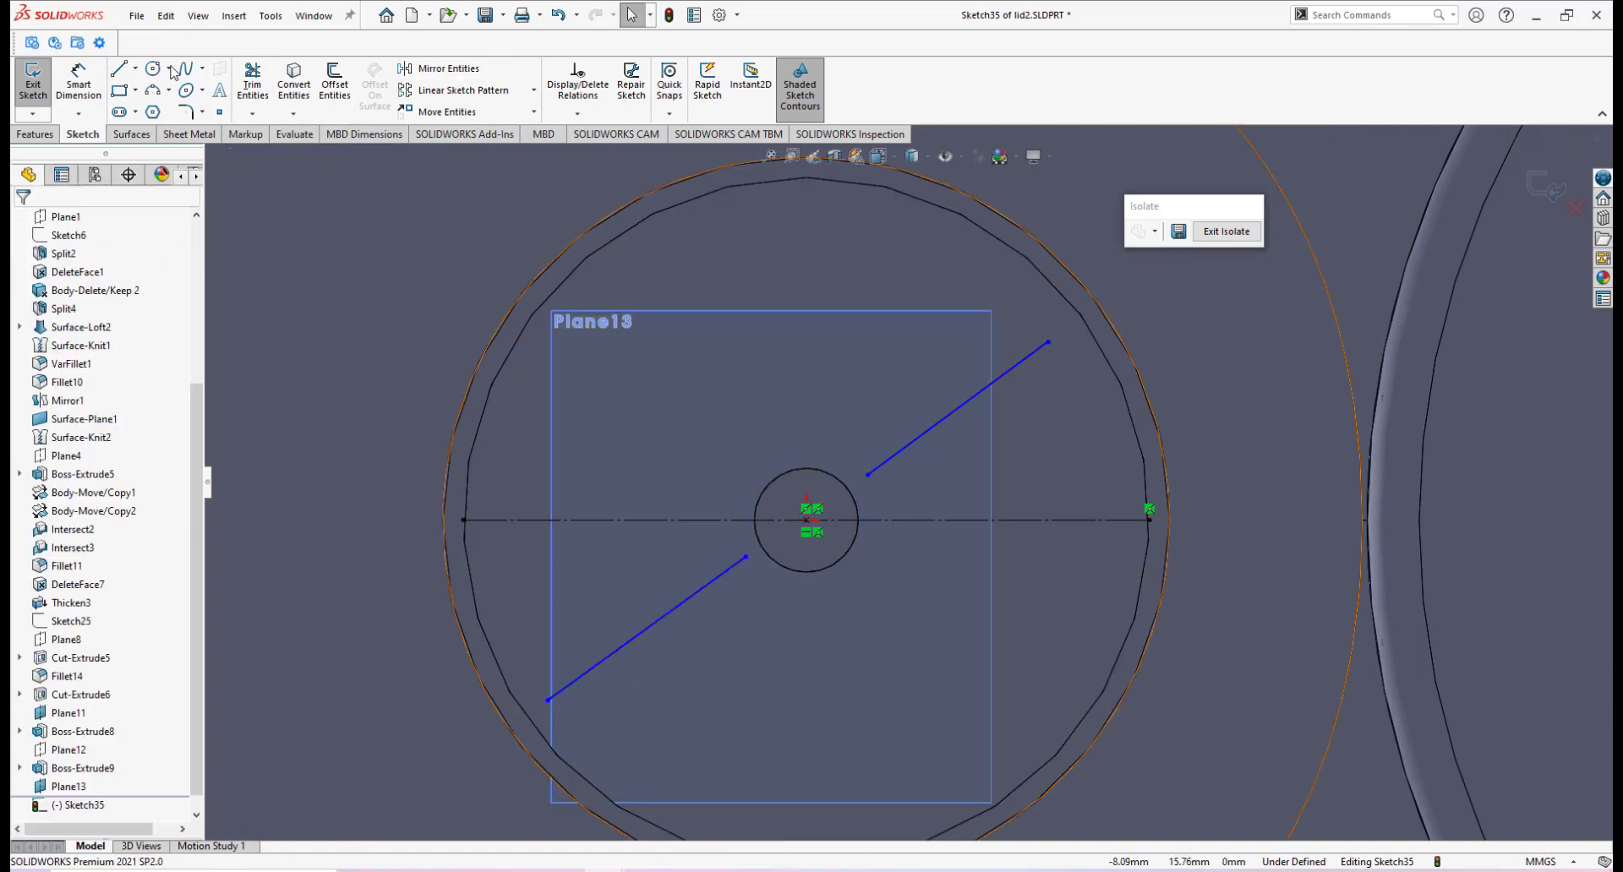
Sketch a third diagonal line between the pole and the ring in the upper-left quarter.
left_click(125, 71)
left_click(746, 461)
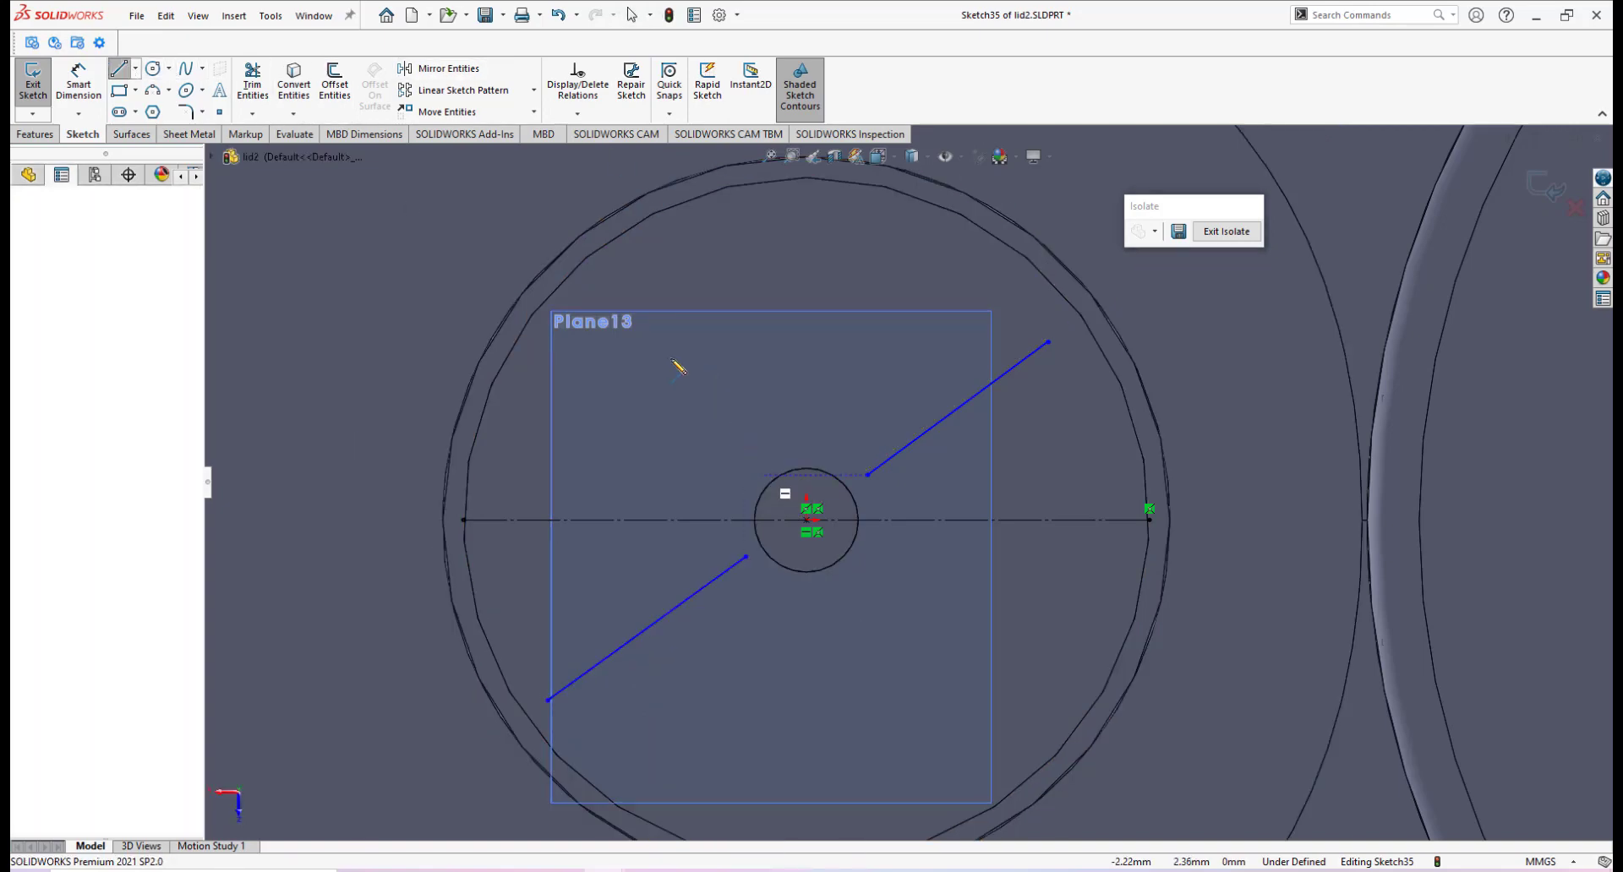
left_click(578, 293)
right_click(748, 323)
left_click(799, 340)
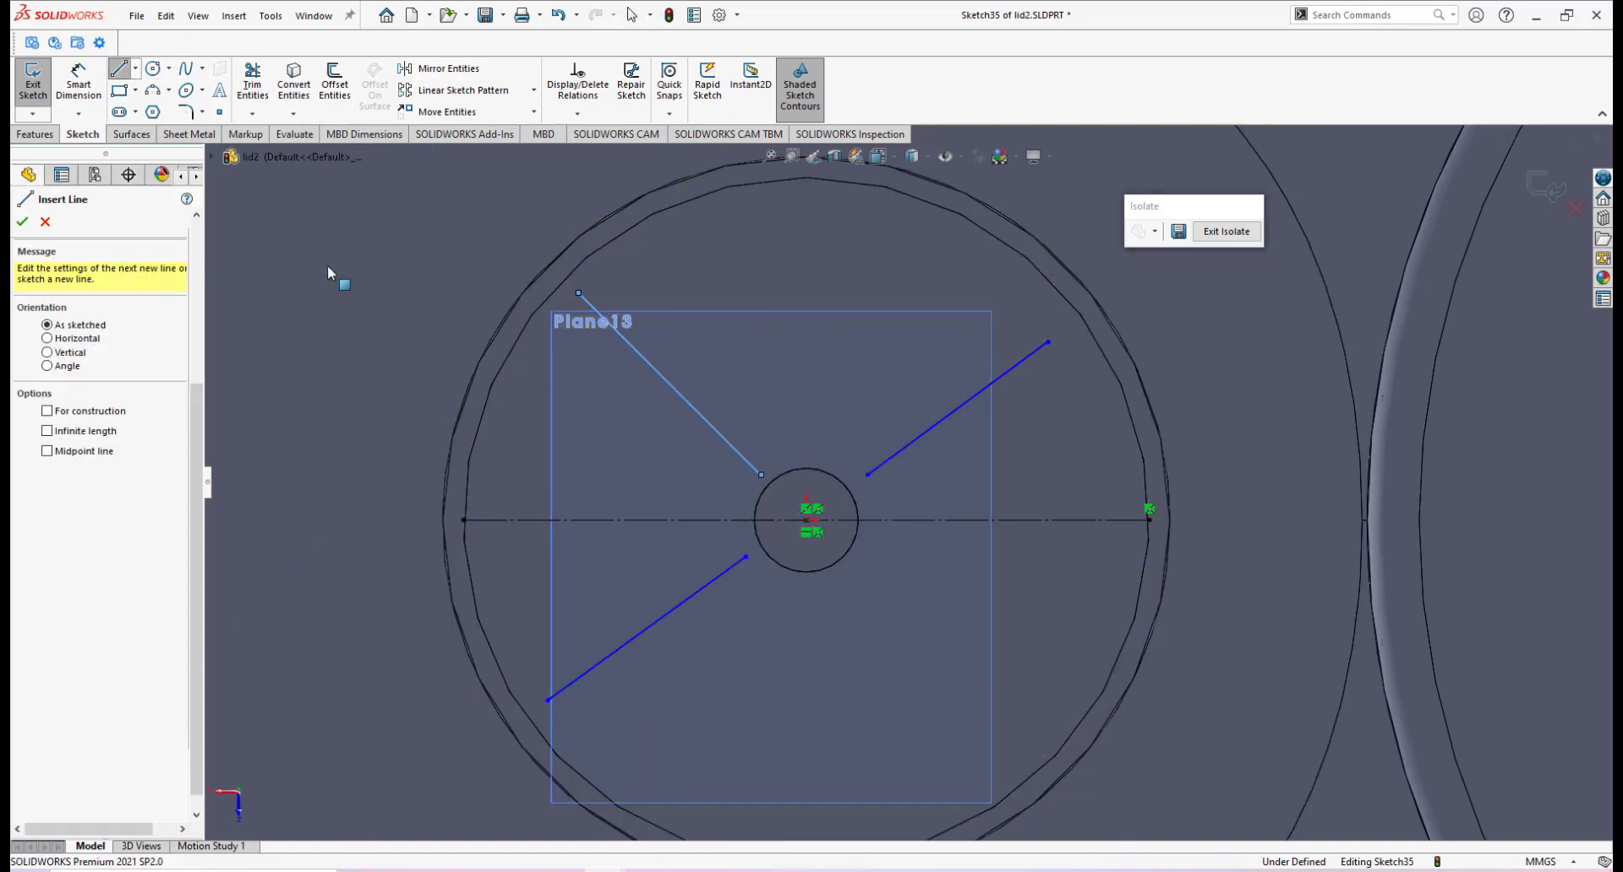
Sketch a fourth diagonal line about 11.6 mm long between the pole and the ring in the lower-right quarter.
left_click(125, 70)
left_click(855, 574)
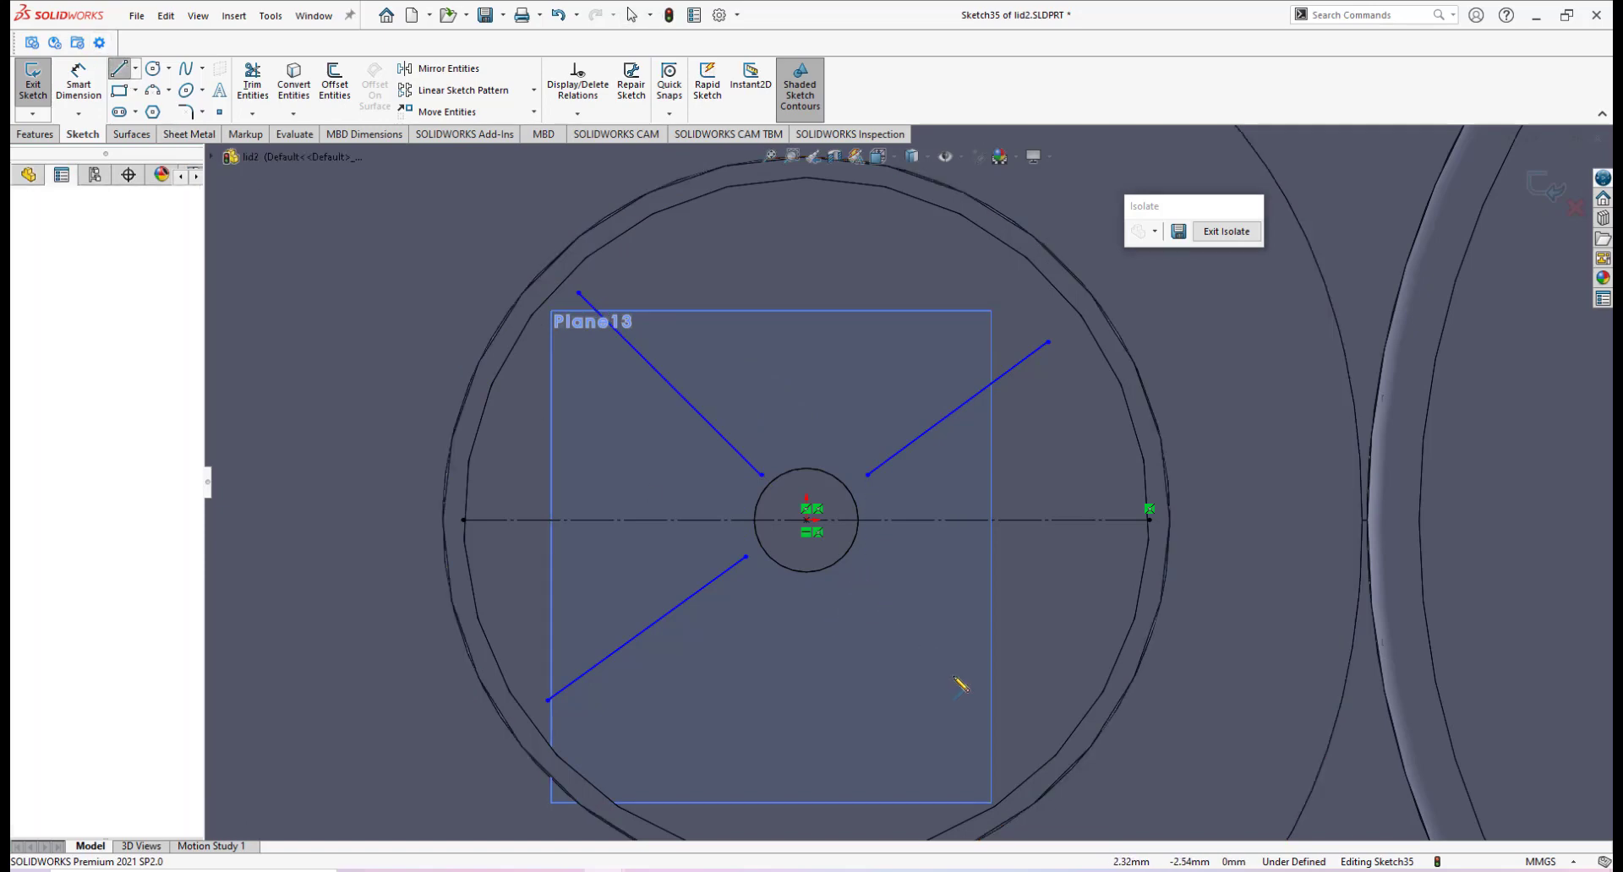
right_click(1033, 735)
left_click(1091, 743)
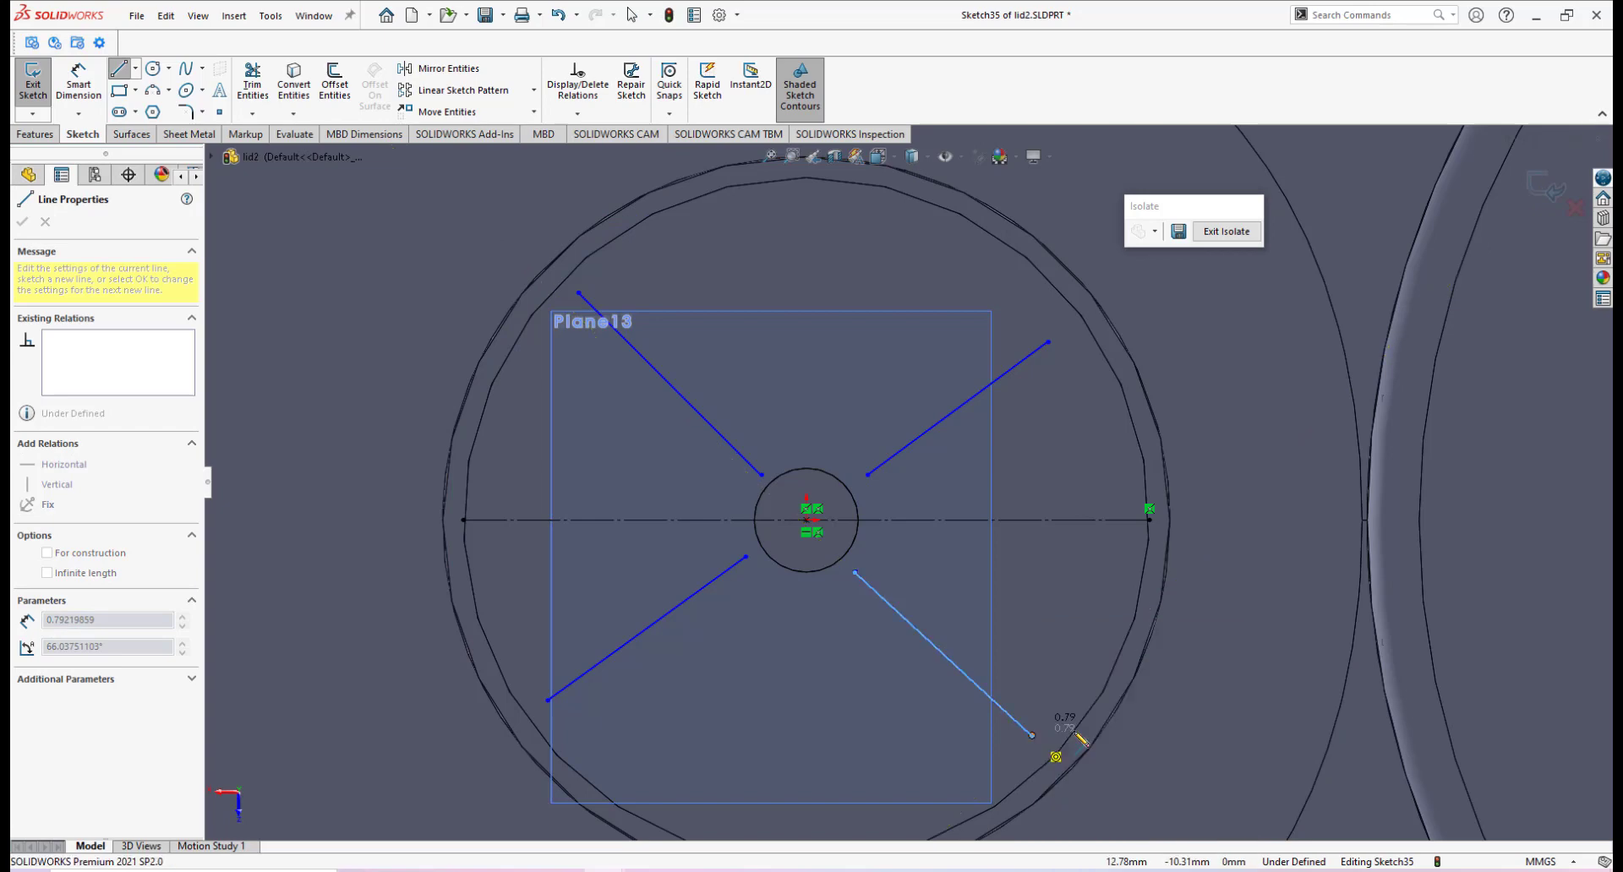
right_click(1036, 671)
left_click(1095, 701)
key("Escape")
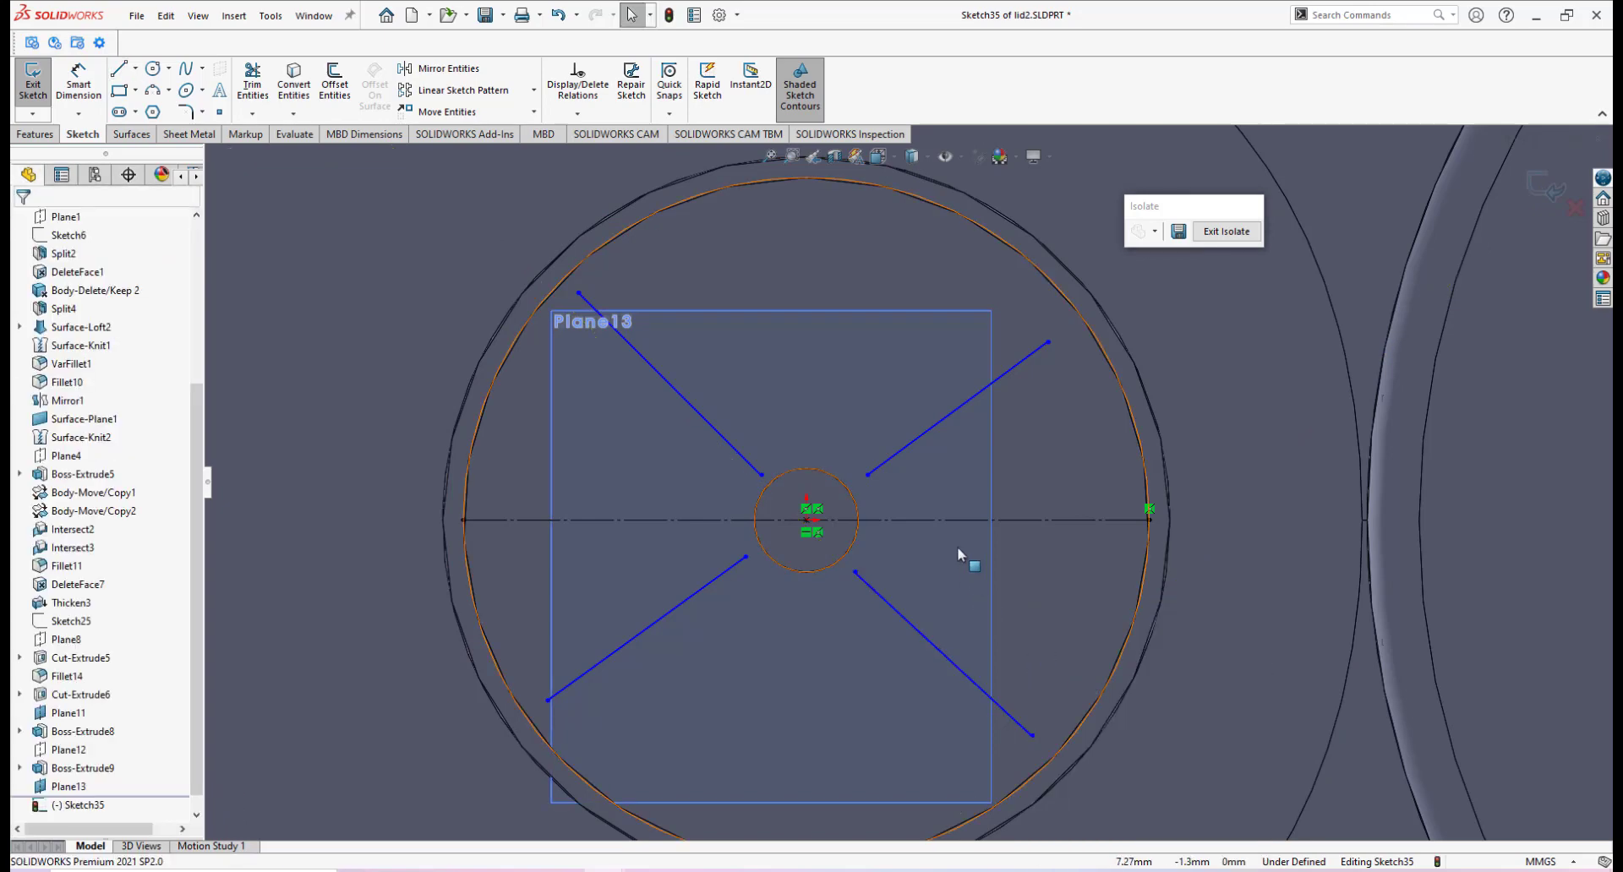
Dimension the angle between the upper-right diagonal line and the horizontal centerline as 30°.
scroll(957, 507, "down", 2)
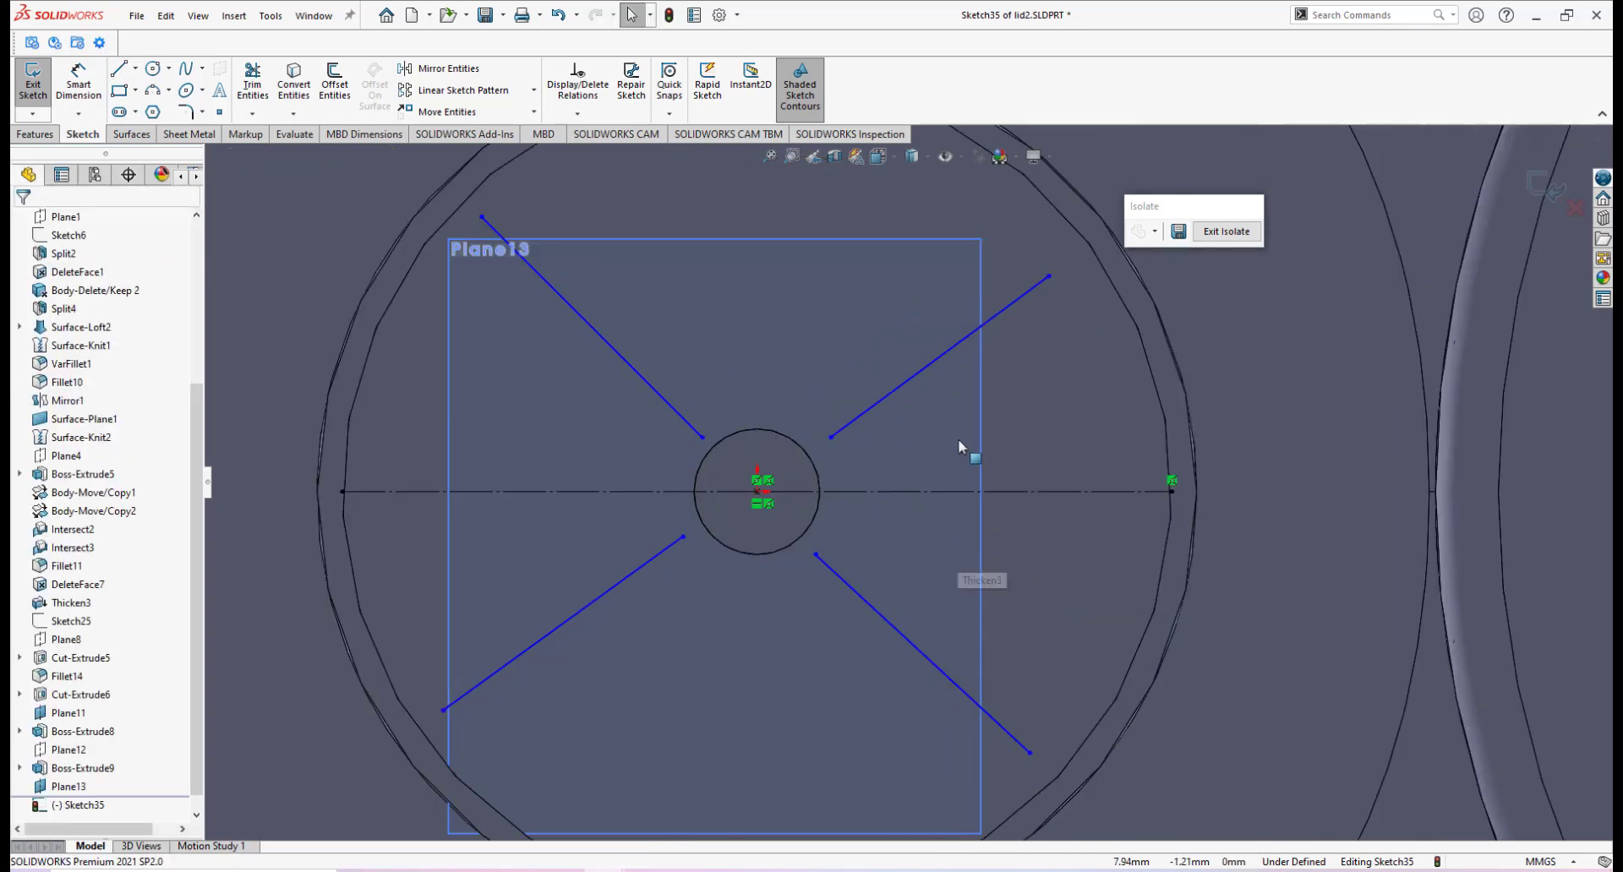
left_click(77, 79)
left_click(921, 376)
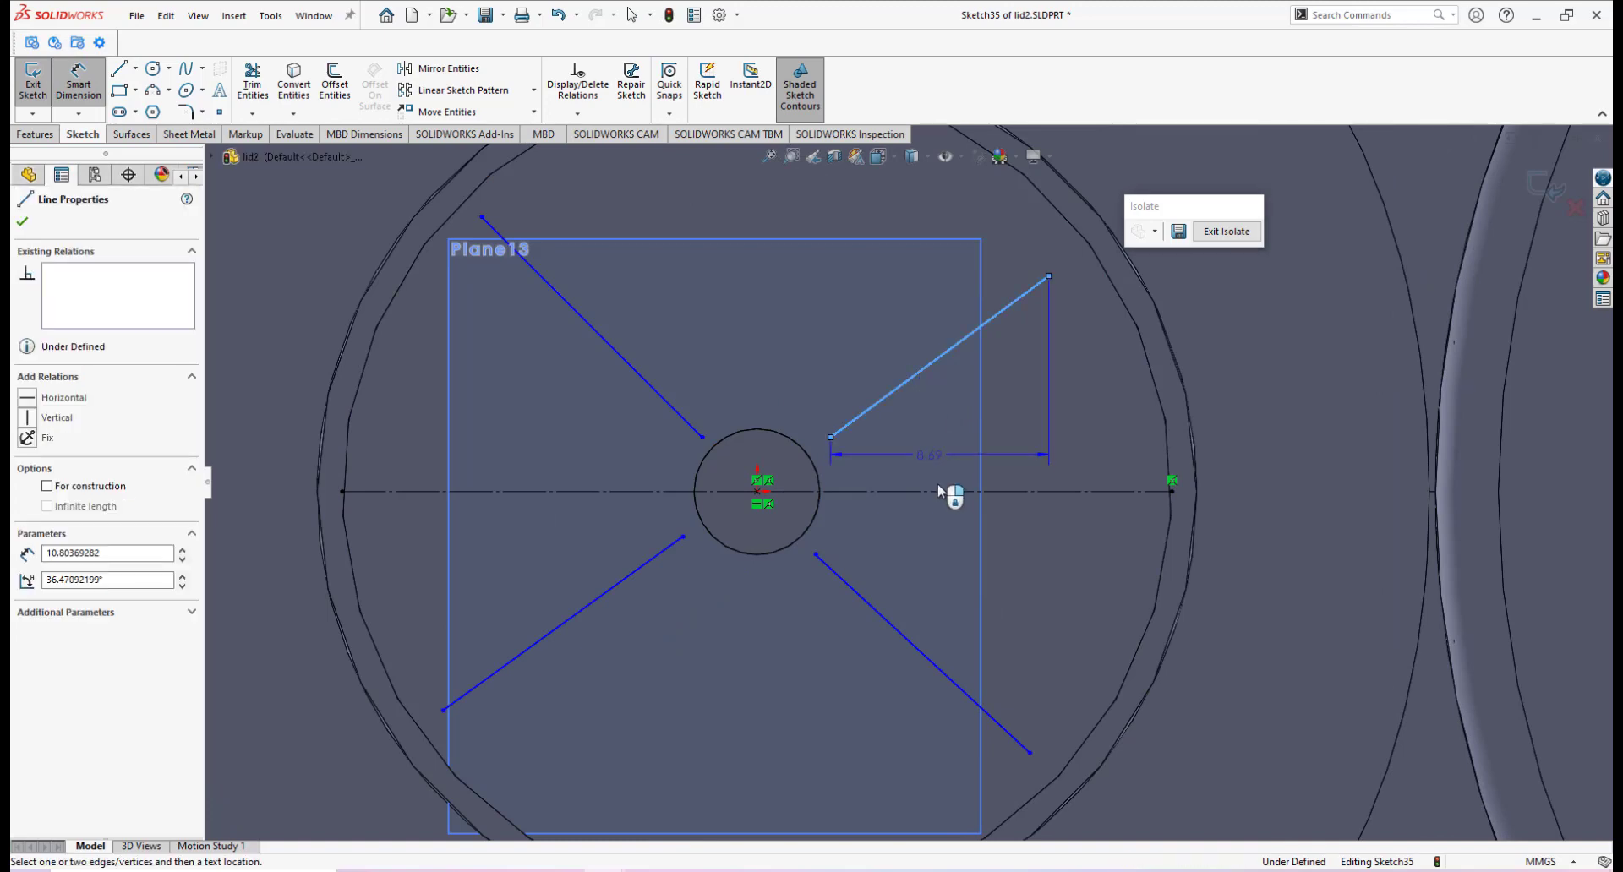
left_click(939, 492)
left_click(1025, 431)
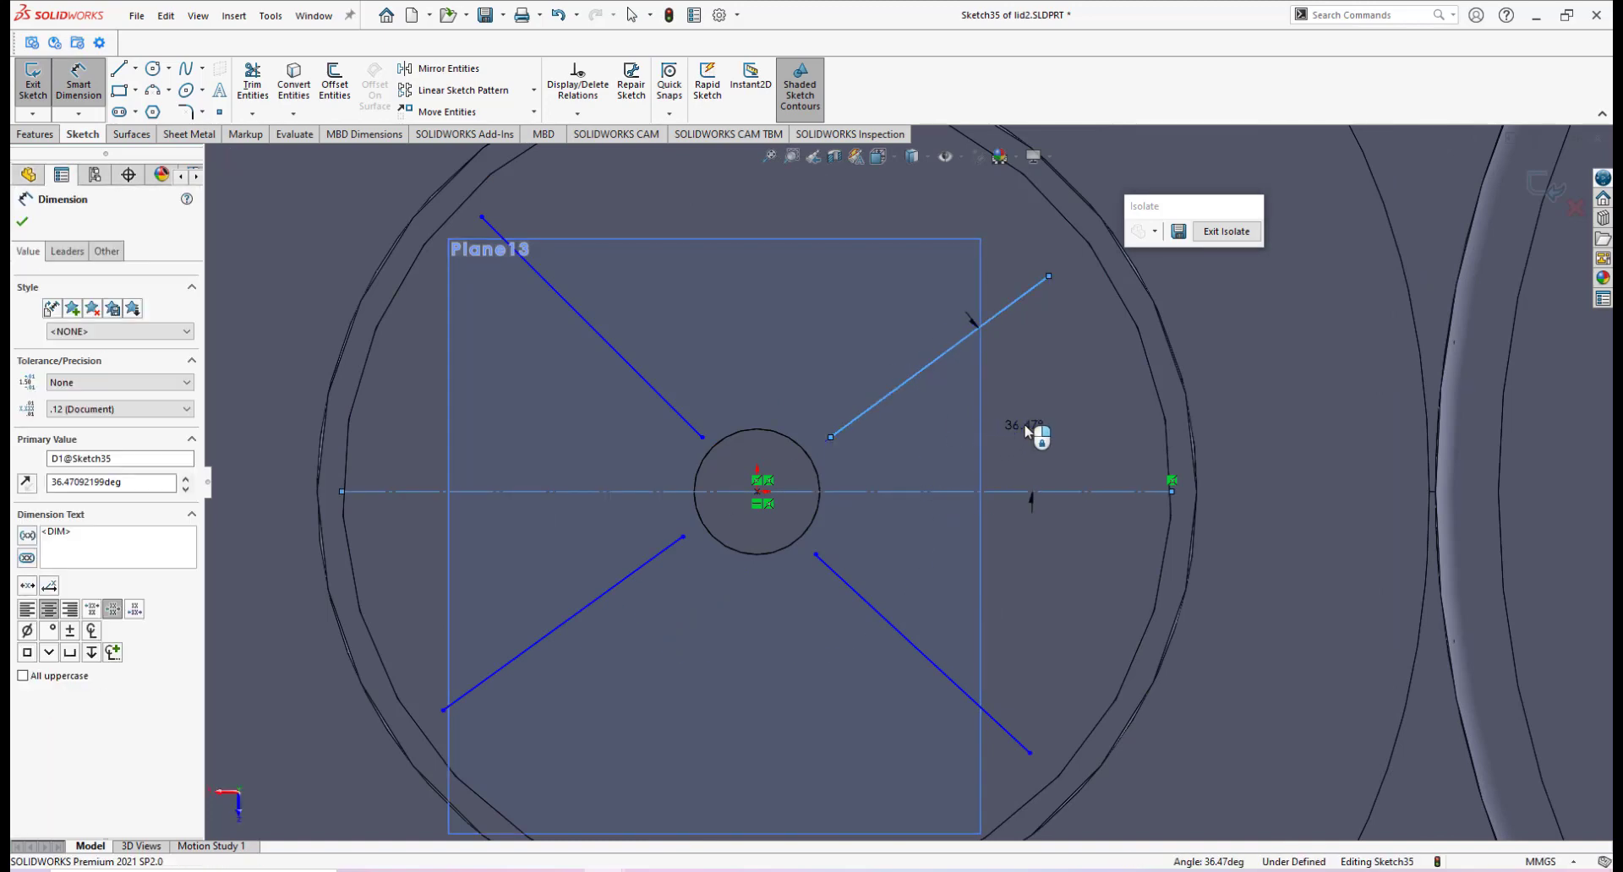
key("Return")
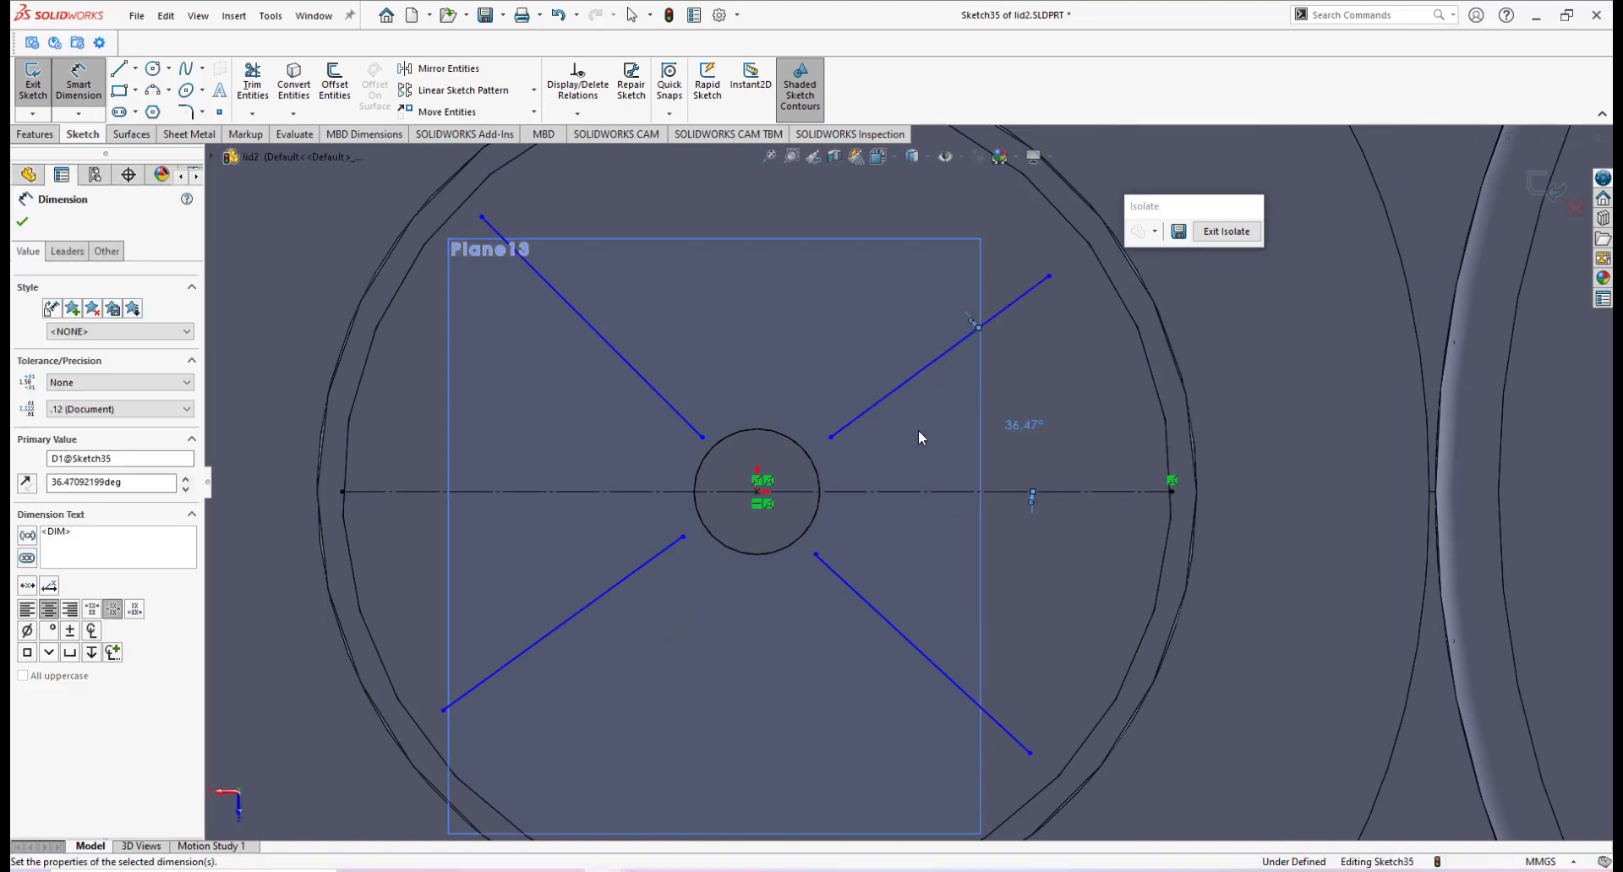
scroll(668, 448, "up", 2)
scroll(608, 473, "down", 2)
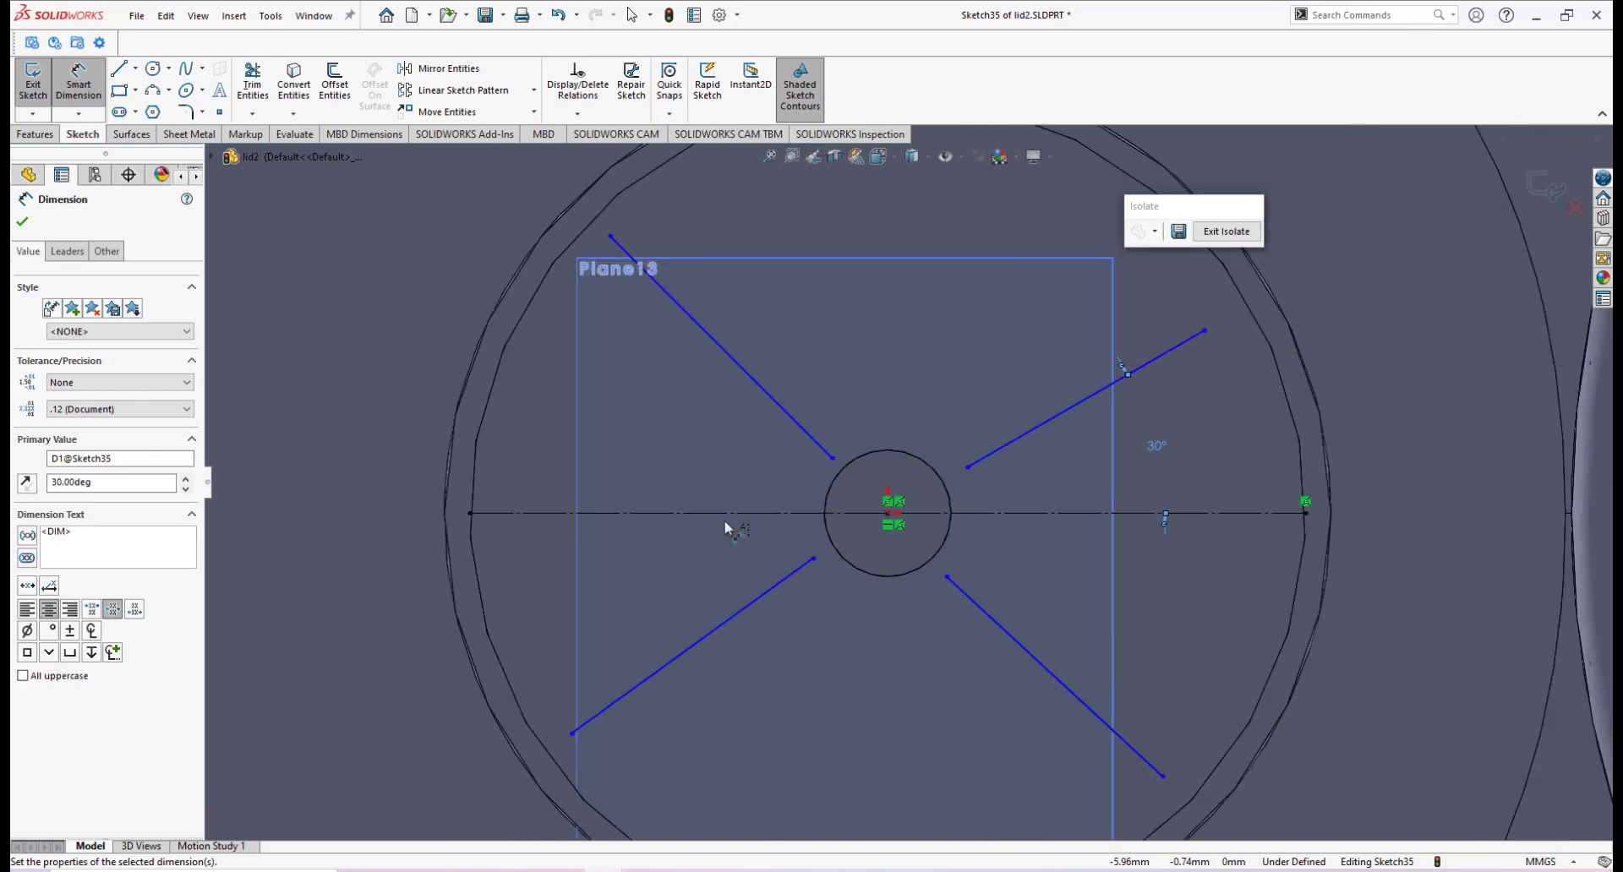
Dimension the angle between the lower-left diagonal line and the horizontal centerline as 30°.
left_click(663, 513)
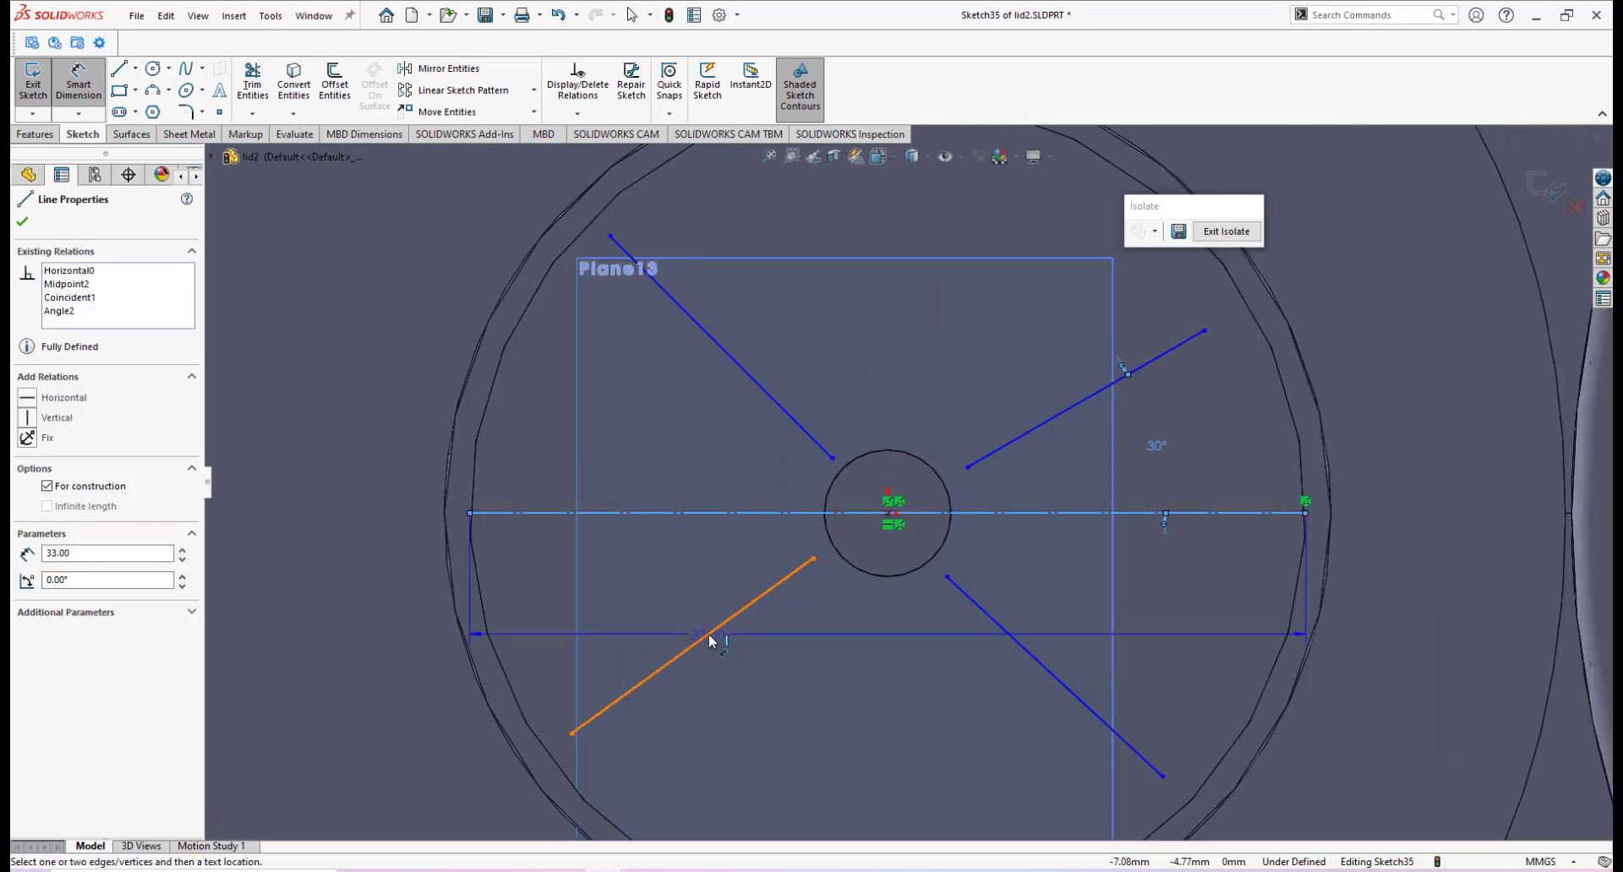
left_click(701, 639)
left_click(655, 596)
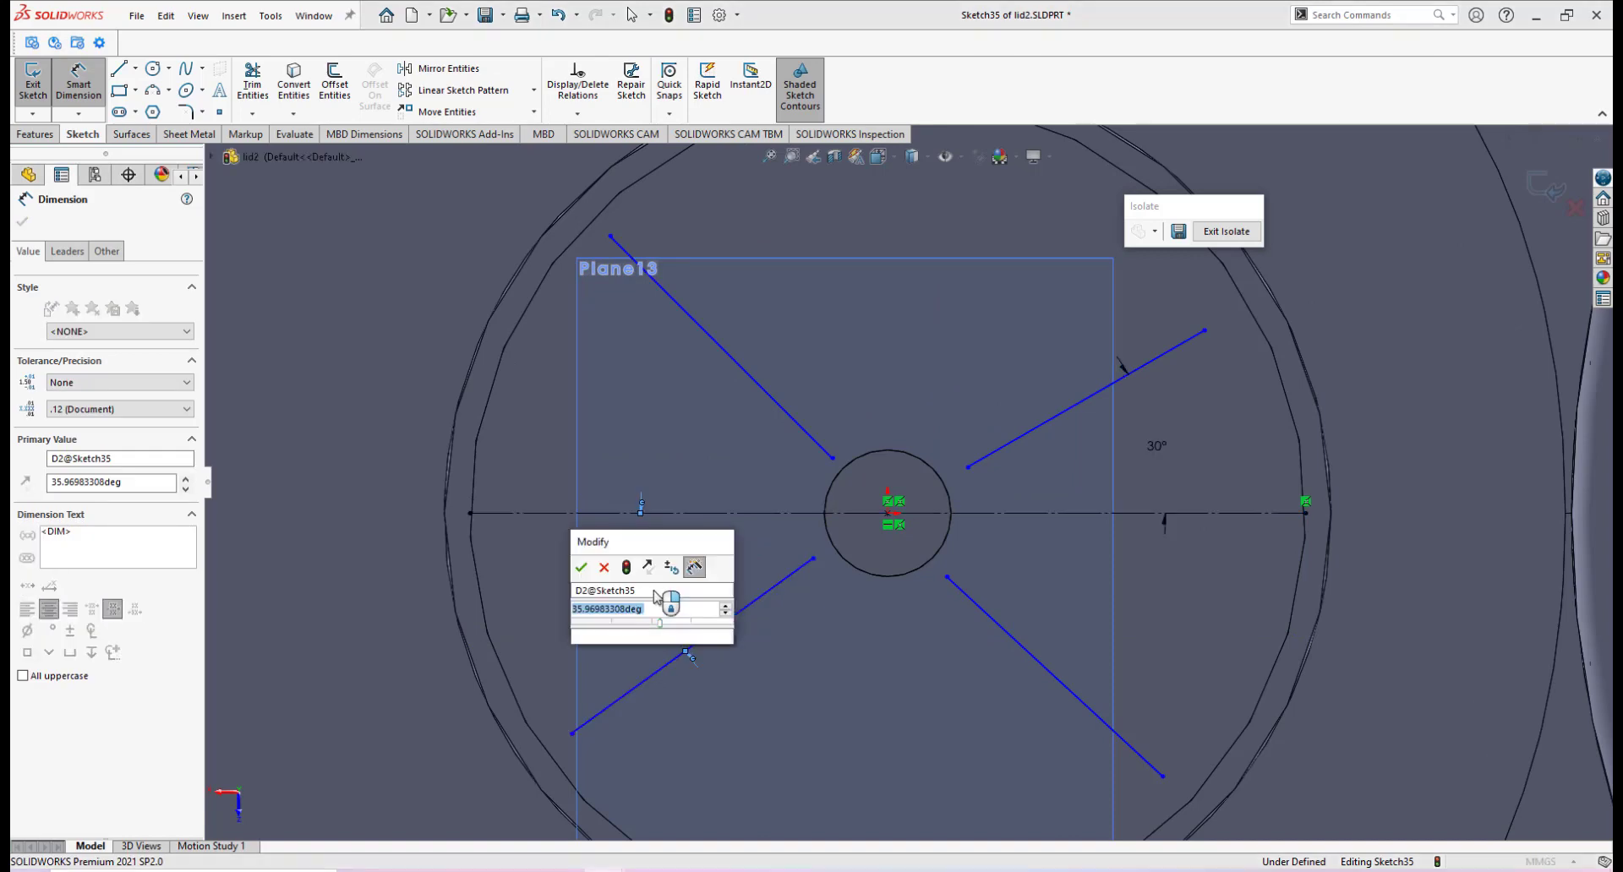
type("30")
key("Escape")
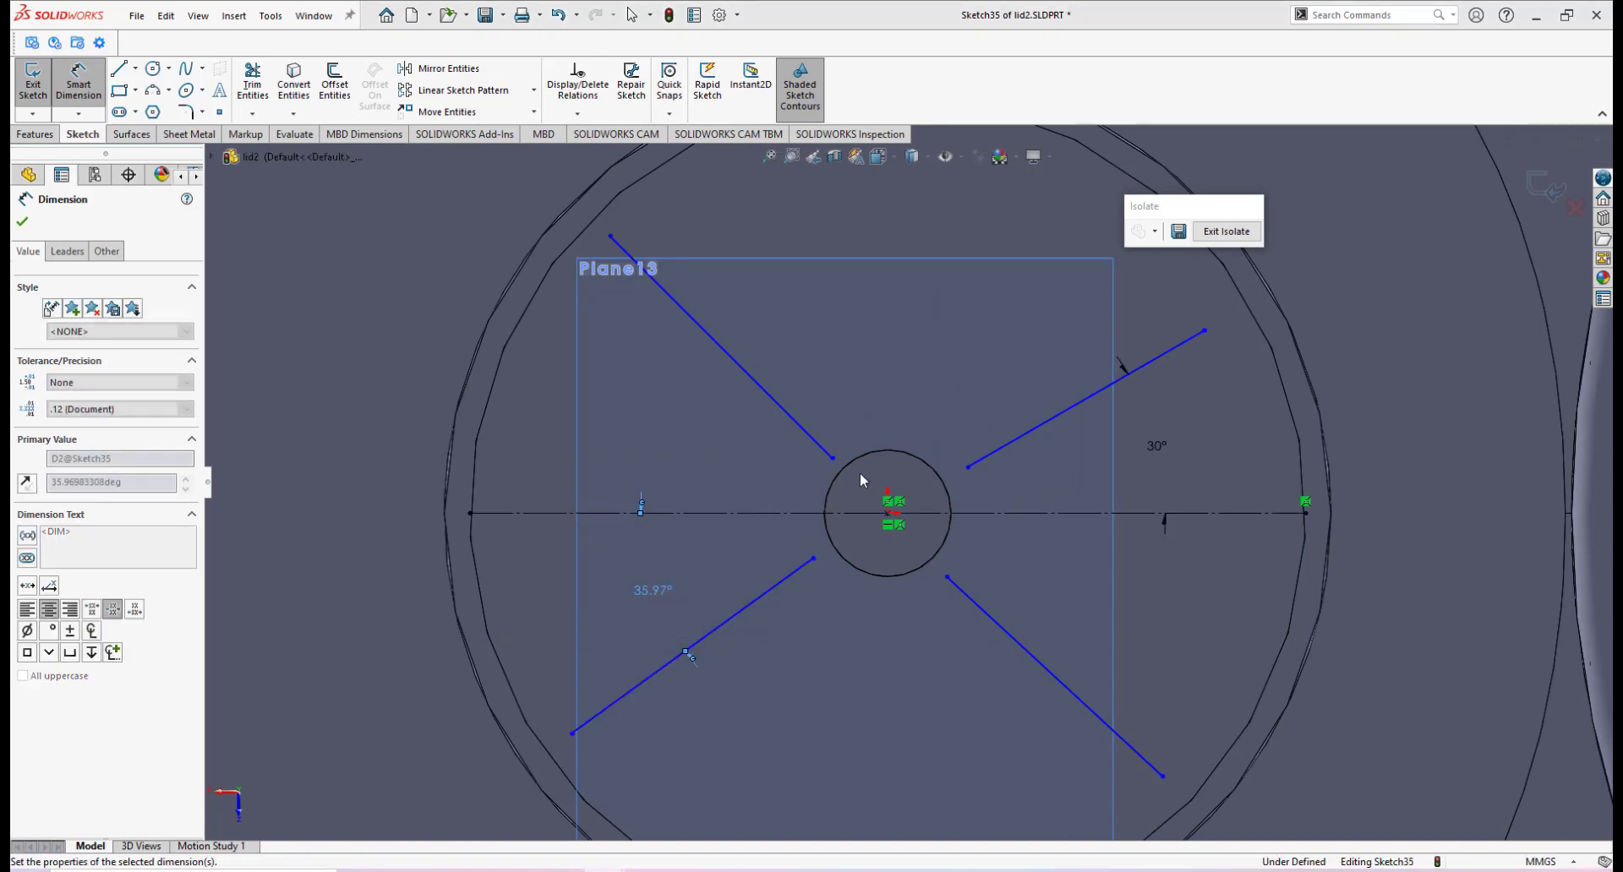
Dimension the angle between the lower-right diagonal line and the horizontal centerline as 60°.
scroll(962, 606, "down", 3)
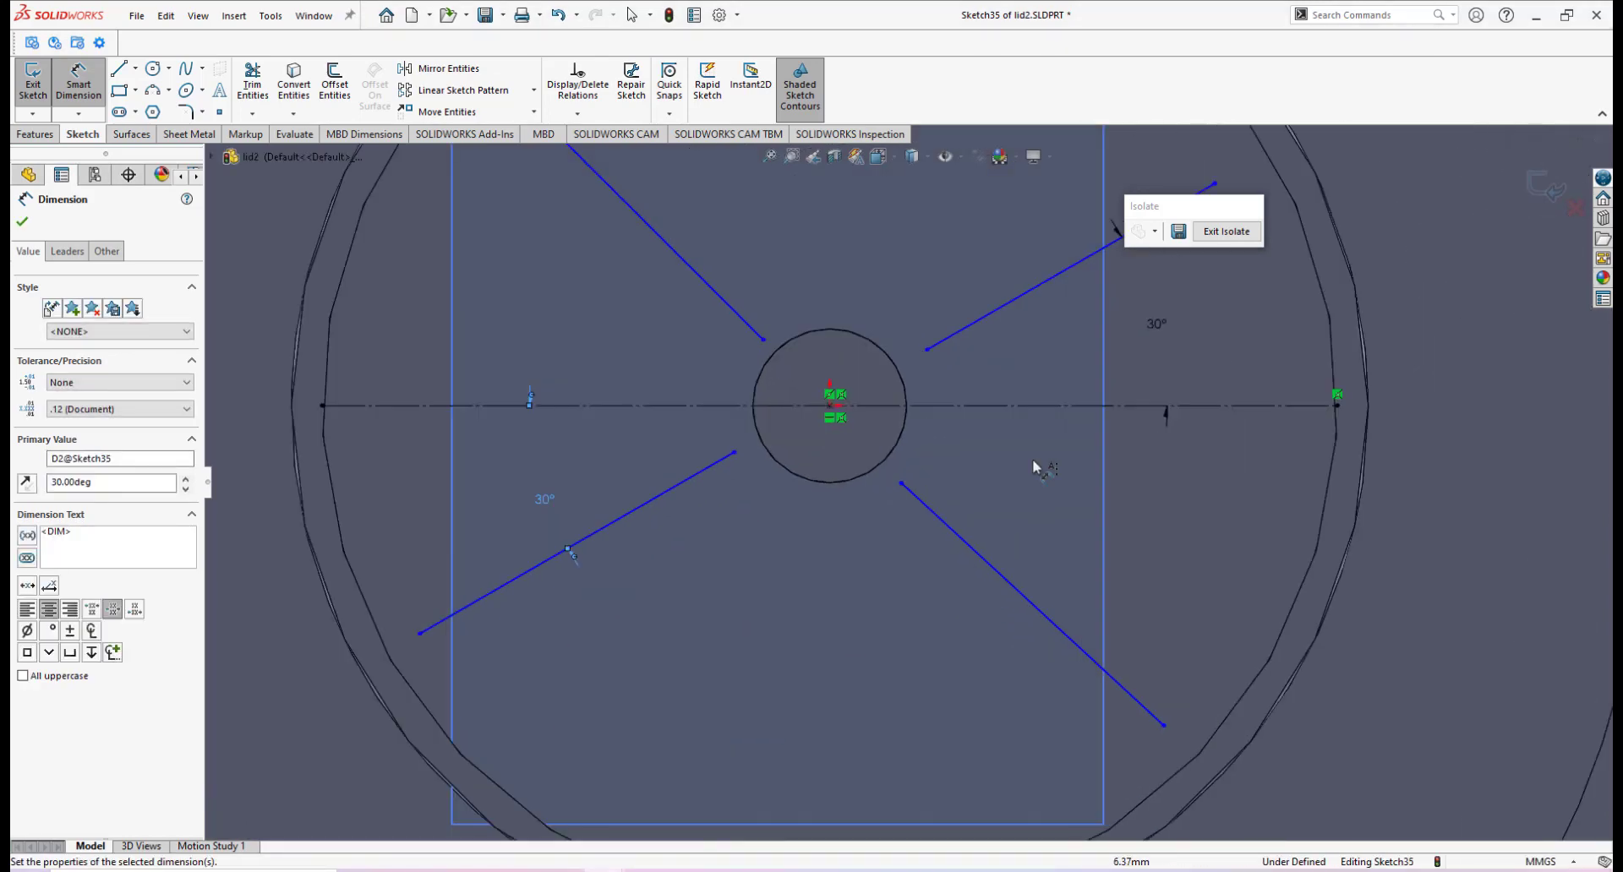
left_click(996, 571)
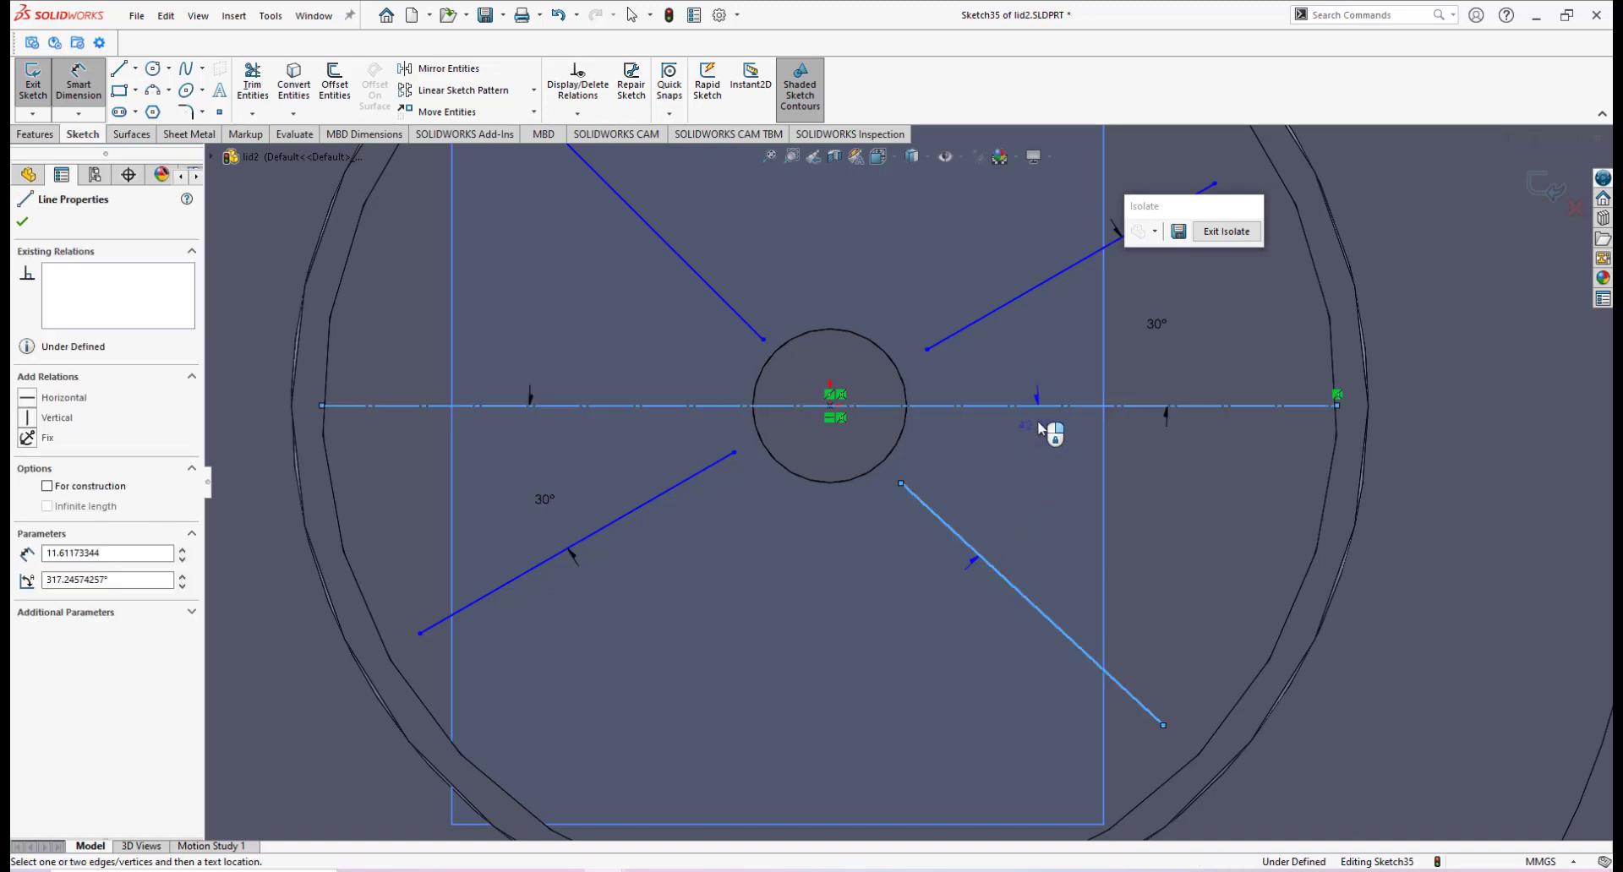
left_click(1044, 409)
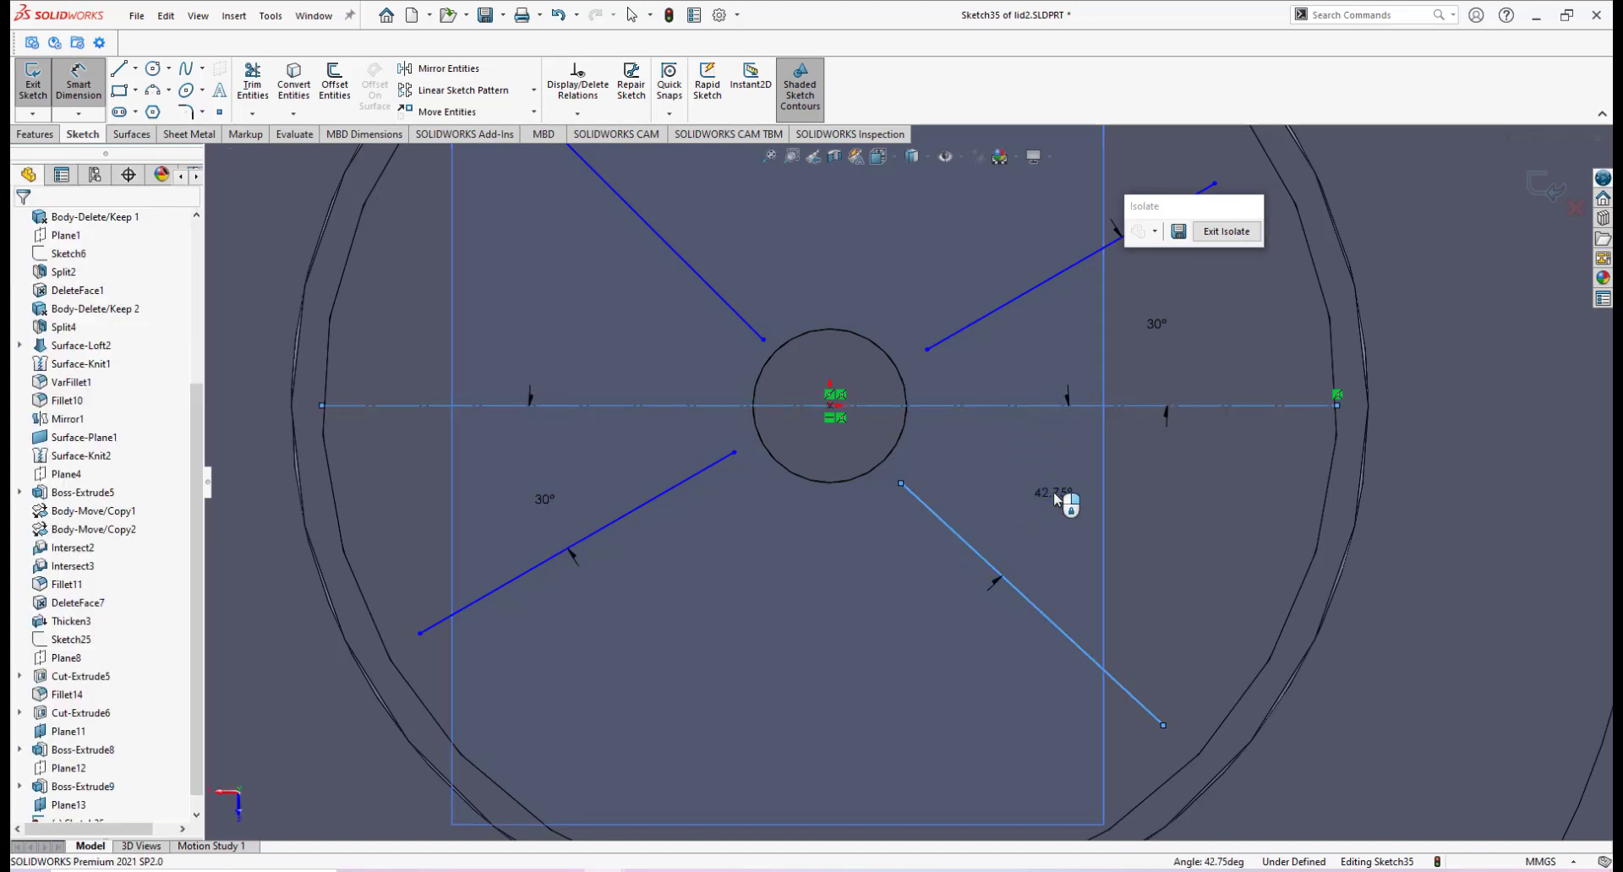
left_click(1053, 492)
key("Return")
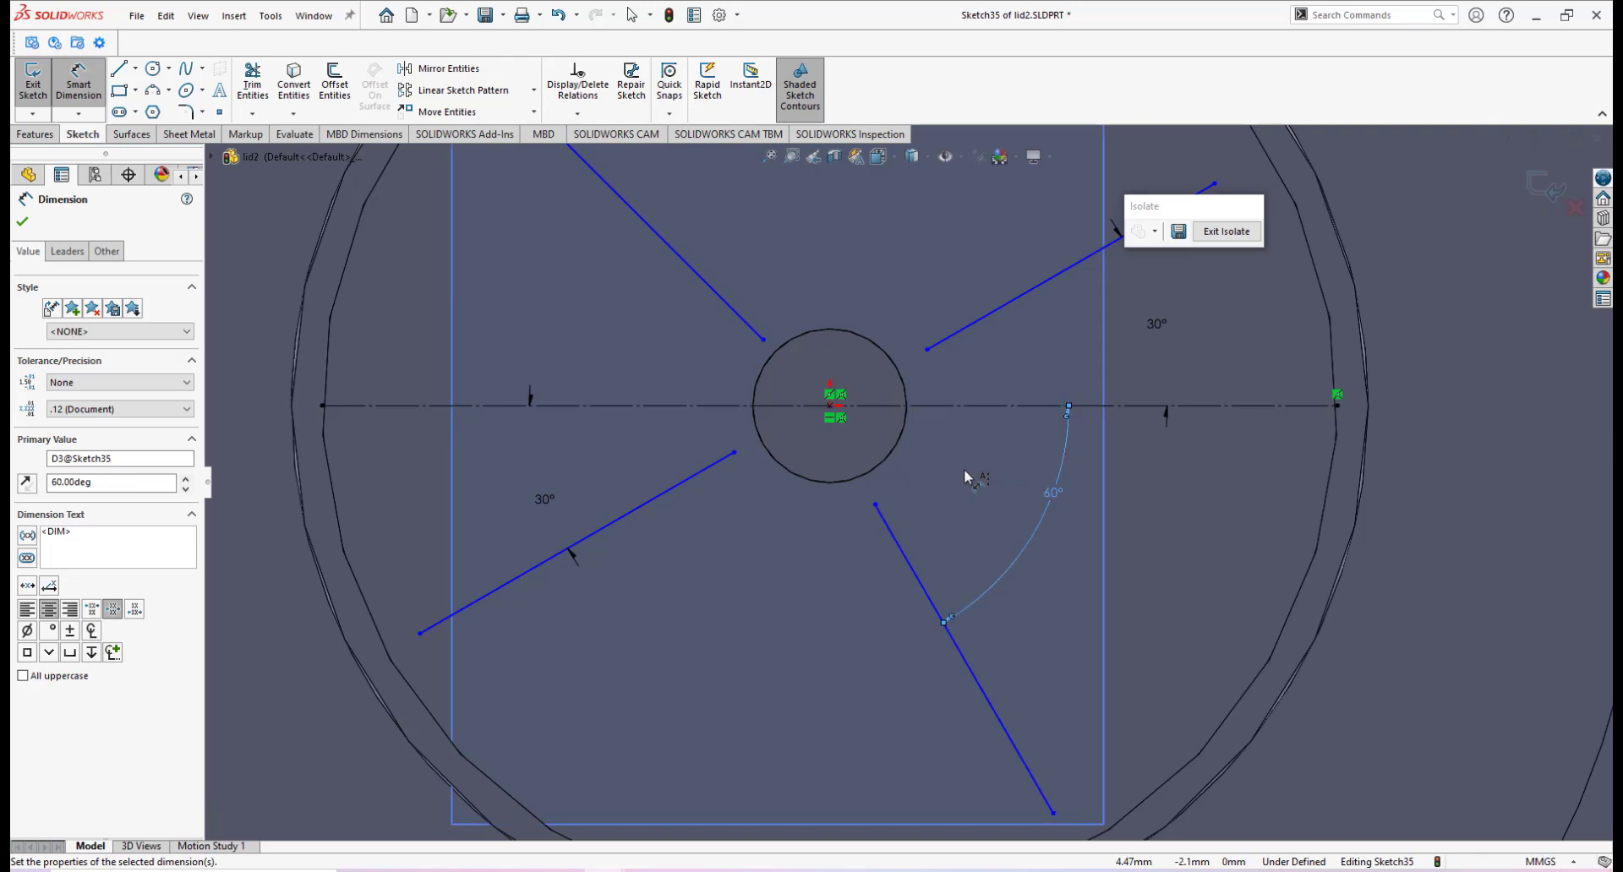
Dimension the angle between the upper-left diagonal line and the horizontal centerline as 60°, place it between them and finish dimensioning.
scroll(917, 431, "up", 2)
scroll(880, 359, "down", 1)
left_click(712, 317)
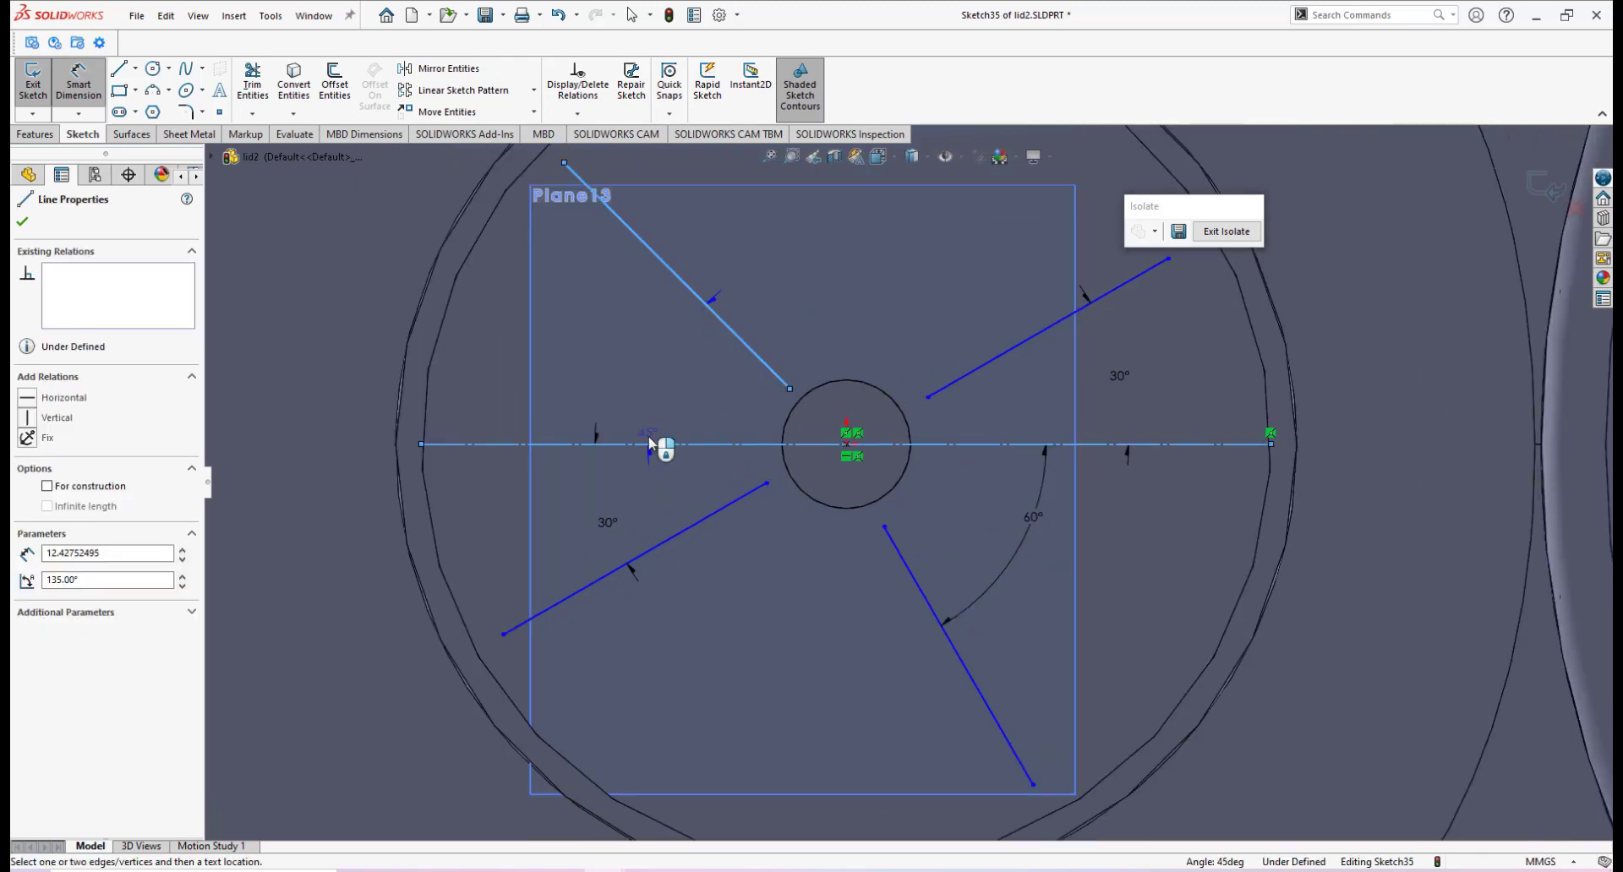
left_click(648, 434)
left_click(627, 351)
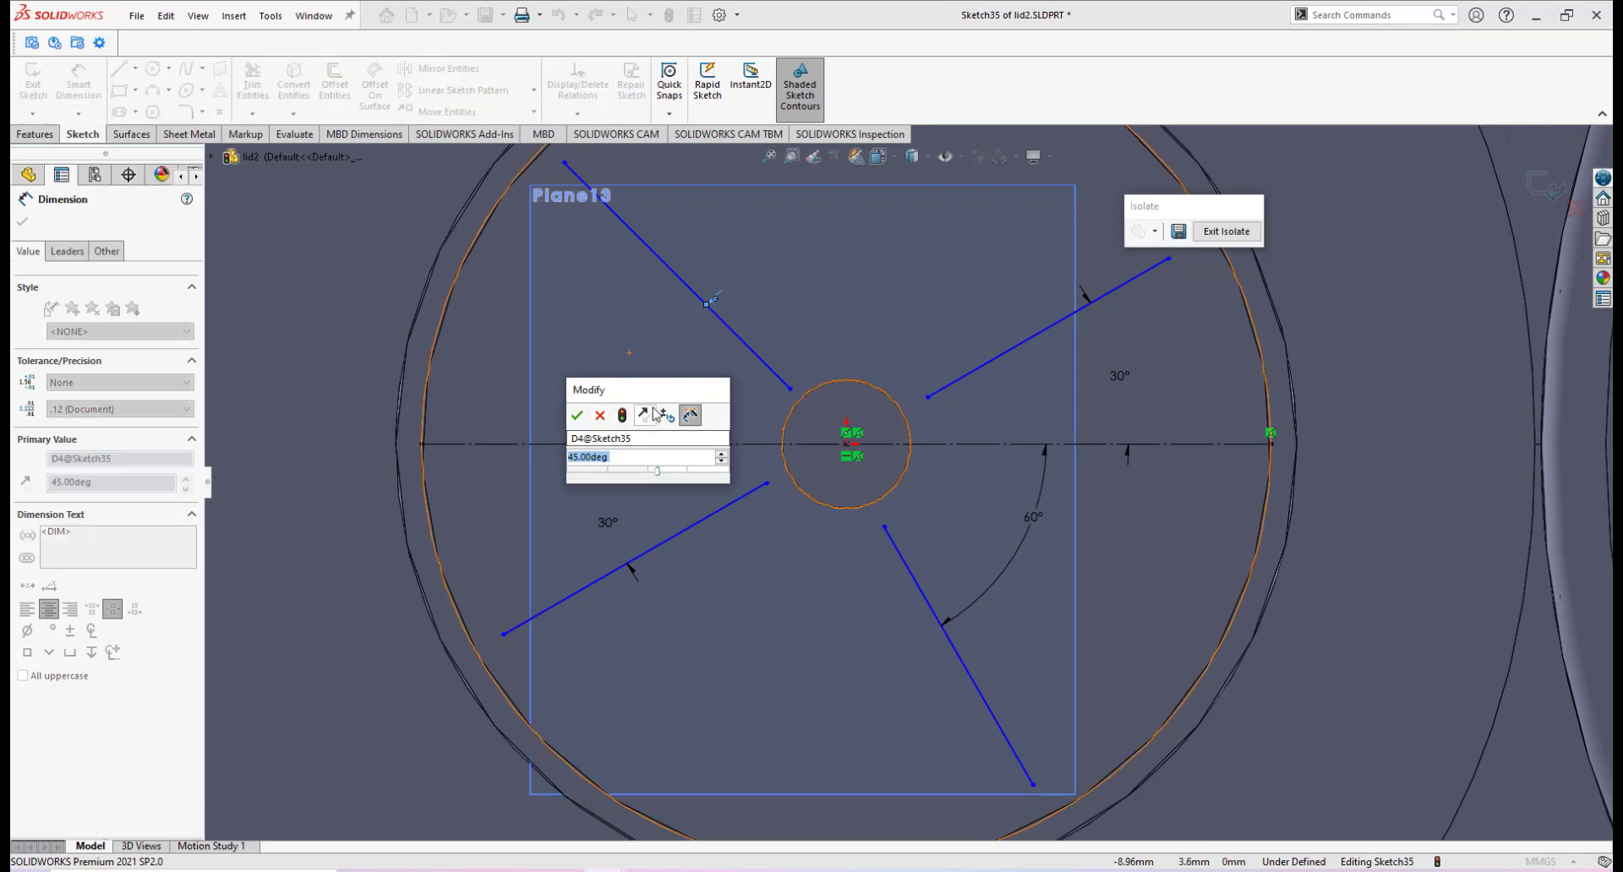
left_click(597, 415)
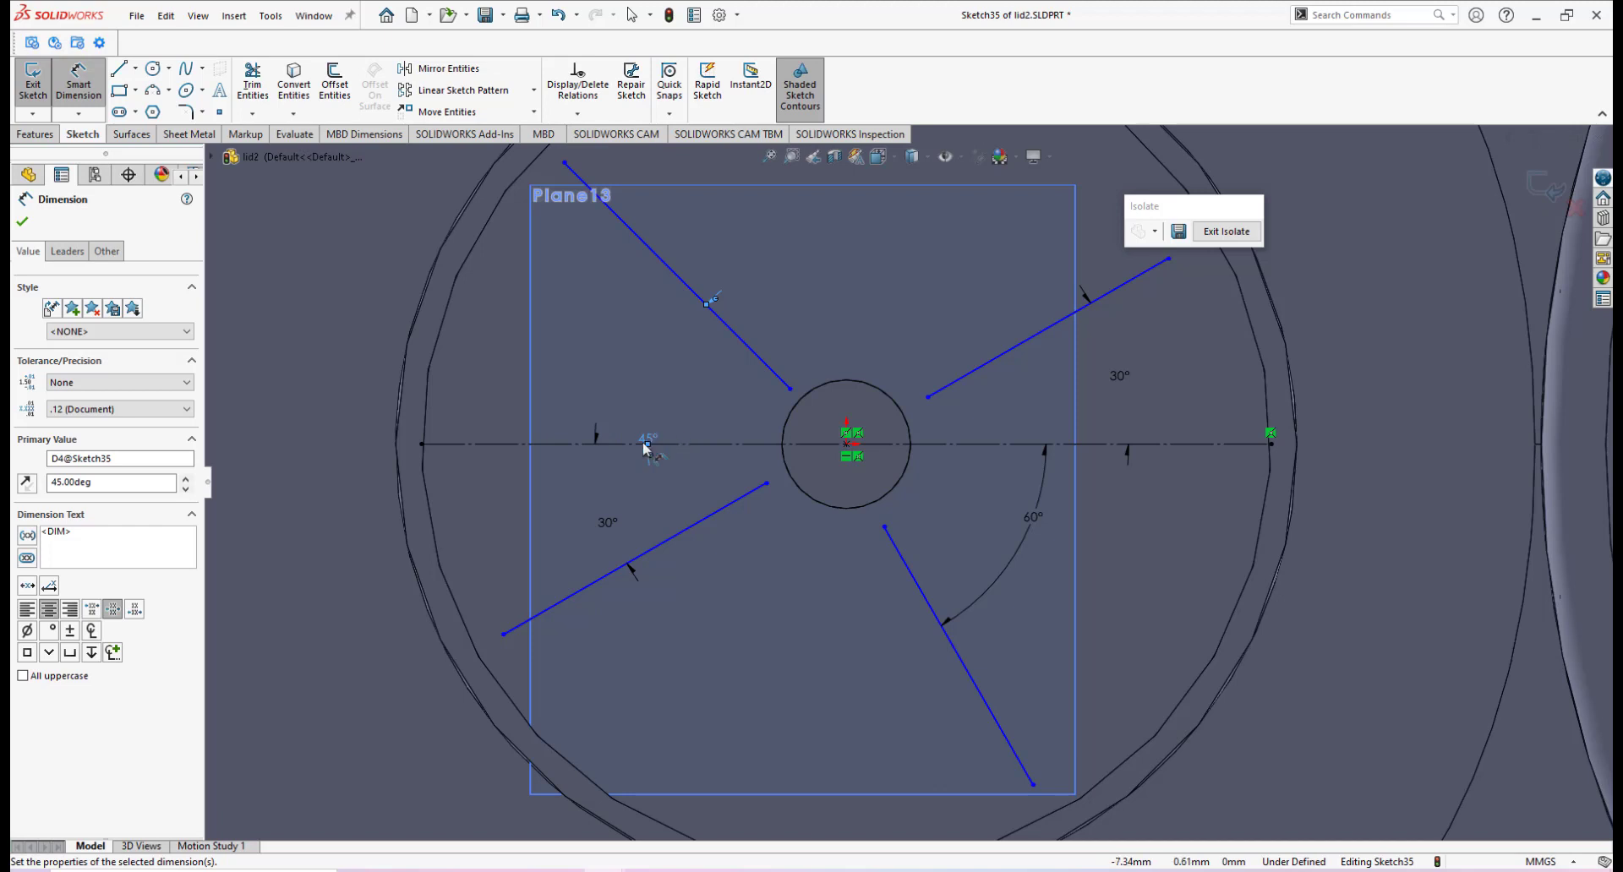
left_click_drag(652, 437, 685, 355)
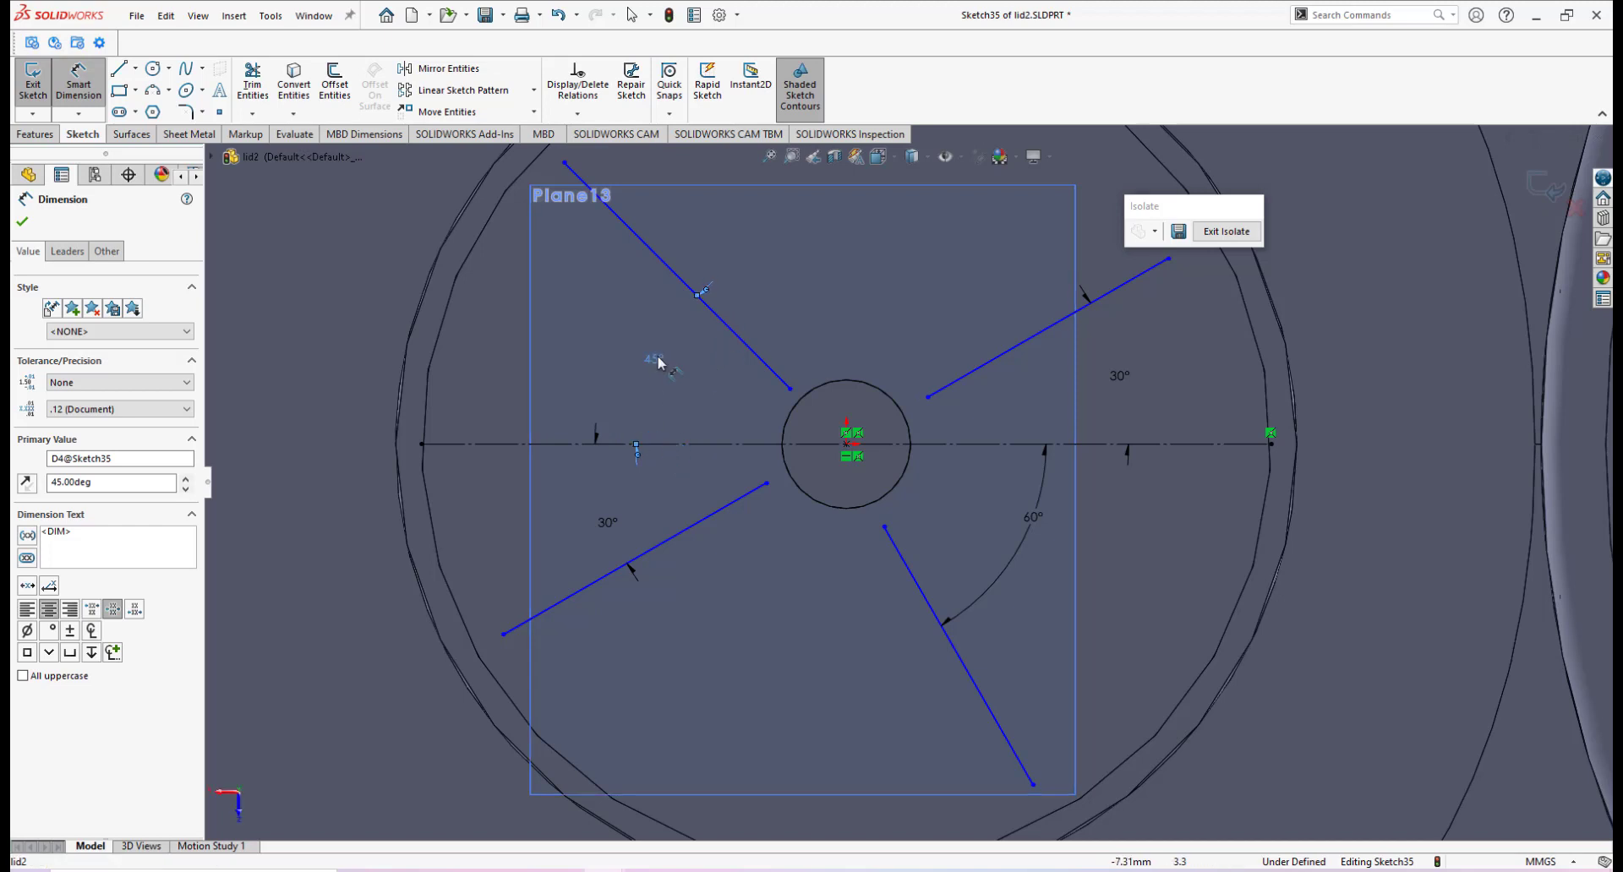
double_click(655, 356)
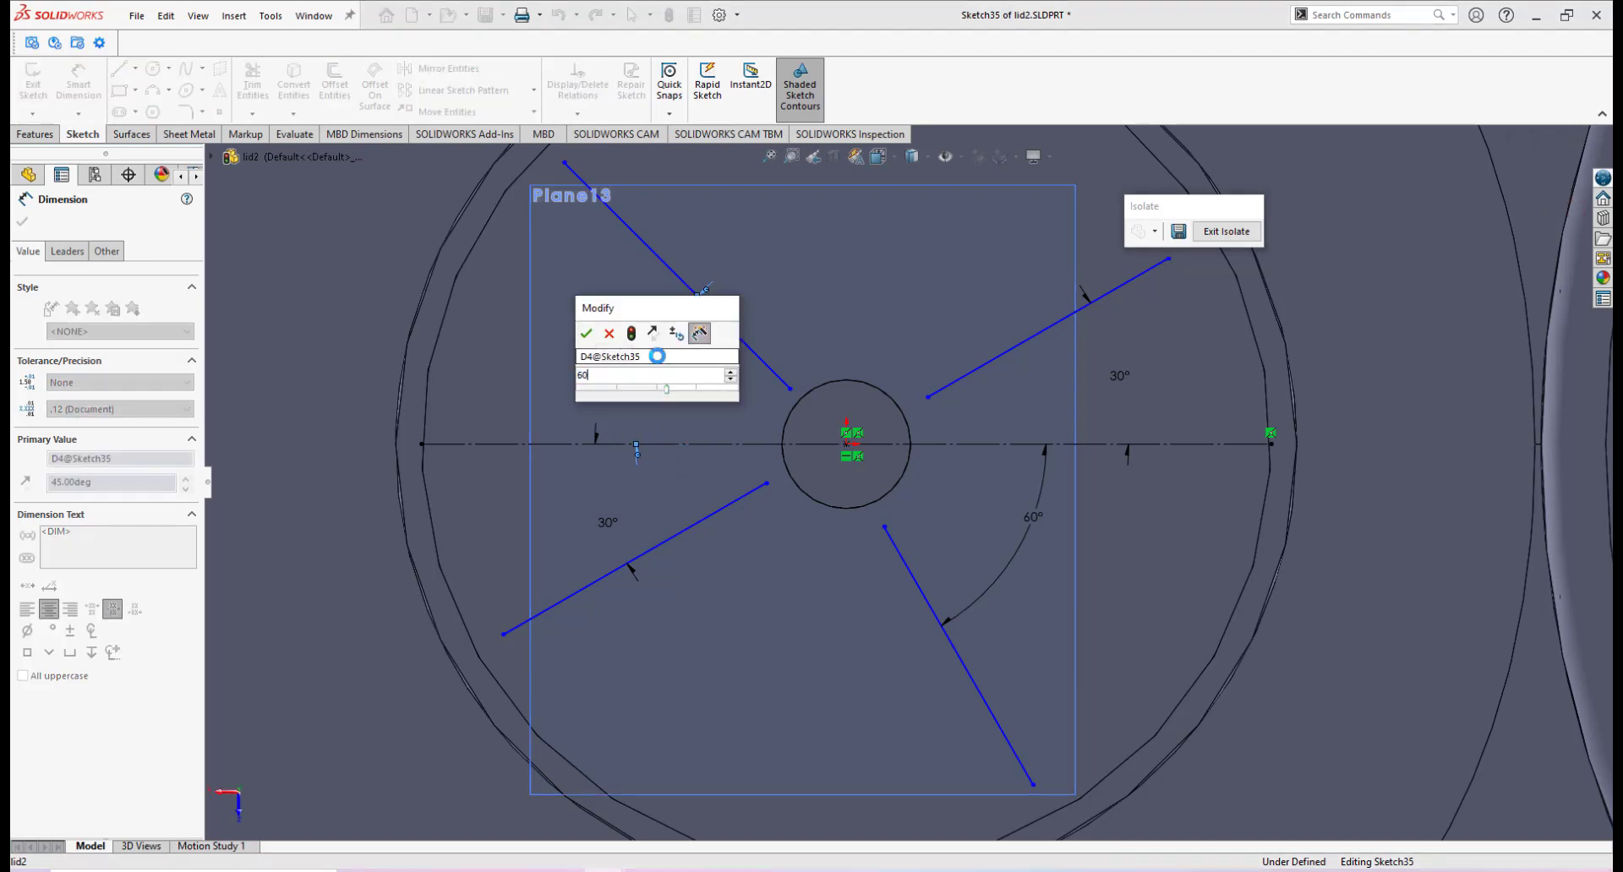
key("Return")
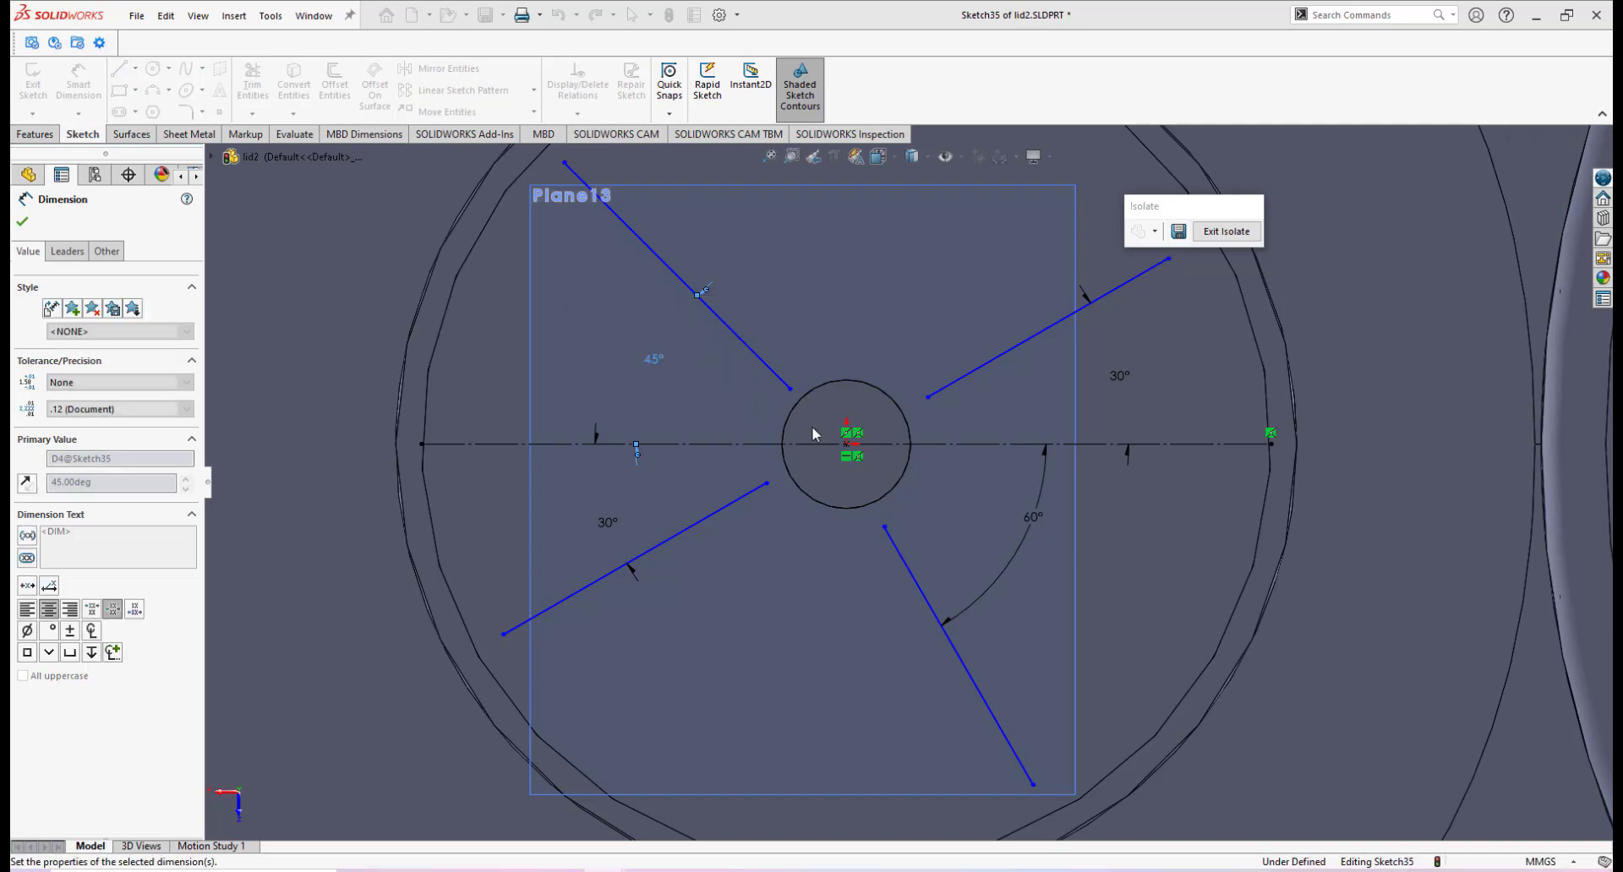
scroll(852, 433, "up", 4)
scroll(852, 433, "down", 2)
scroll(983, 482, "down", 2)
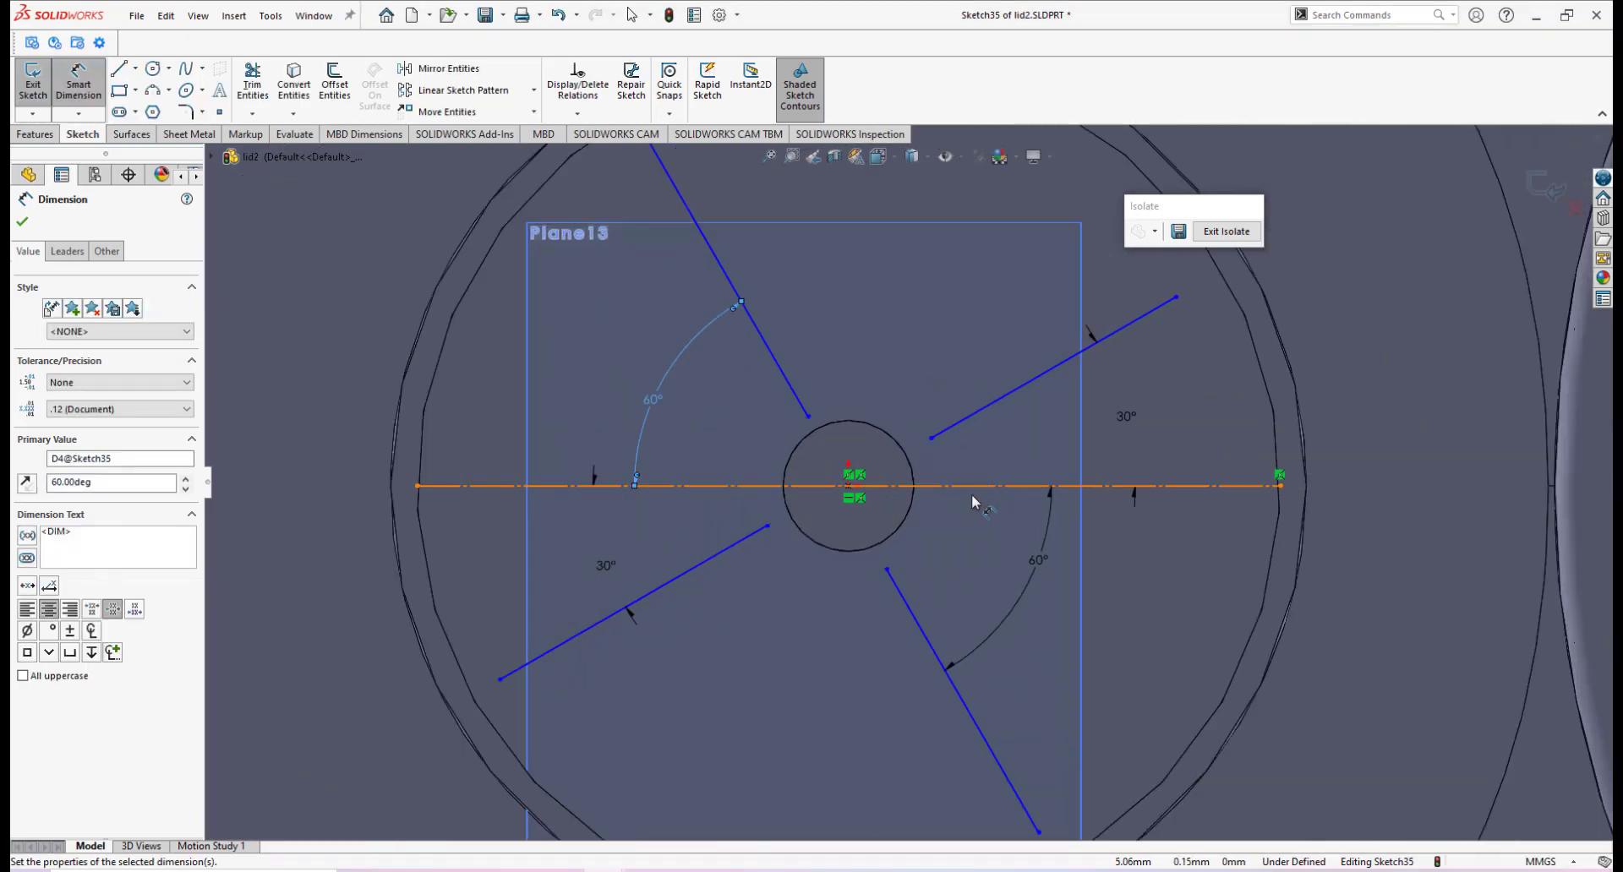
scroll(972, 502, "up", 2)
right_click(957, 515)
left_click(999, 568)
scroll(905, 423, "down", 2)
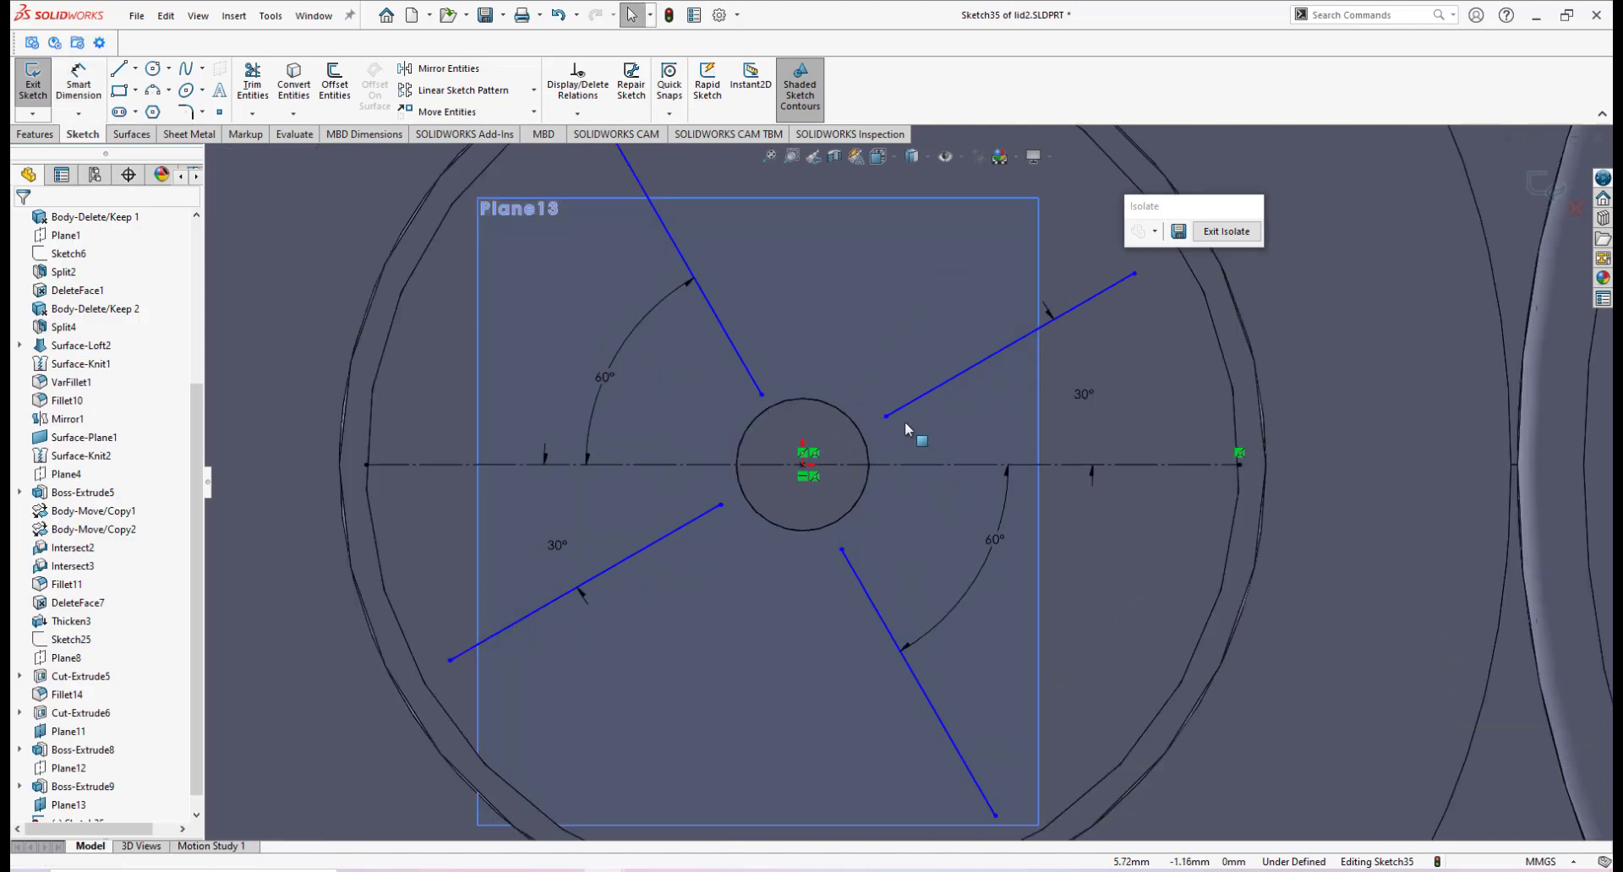
left_click(914, 399)
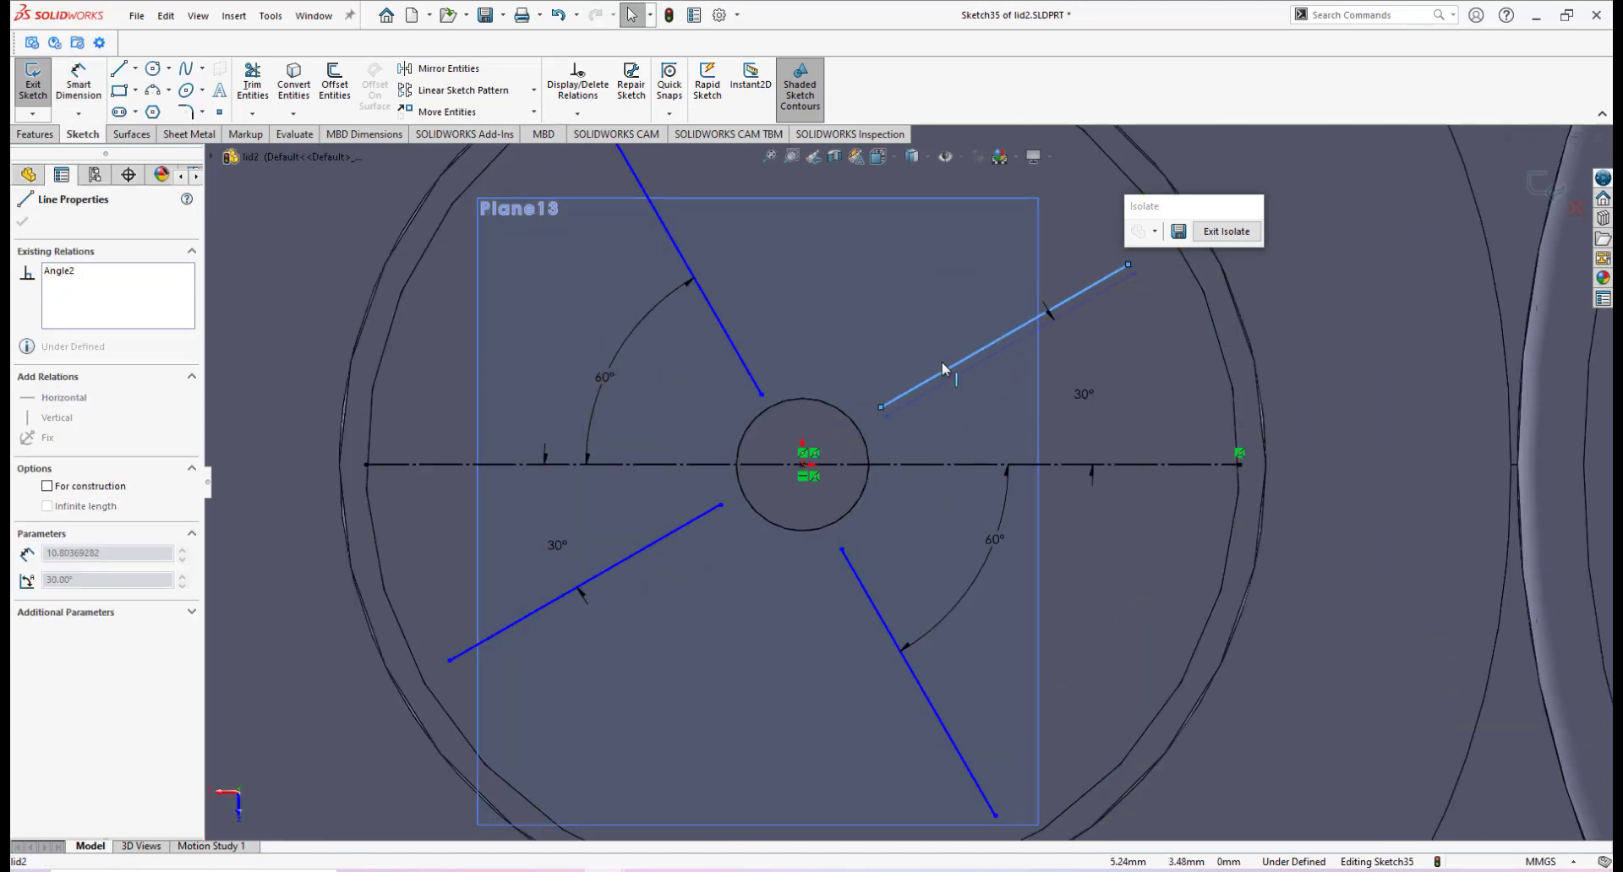
left_click_drag(943, 363, 950, 363)
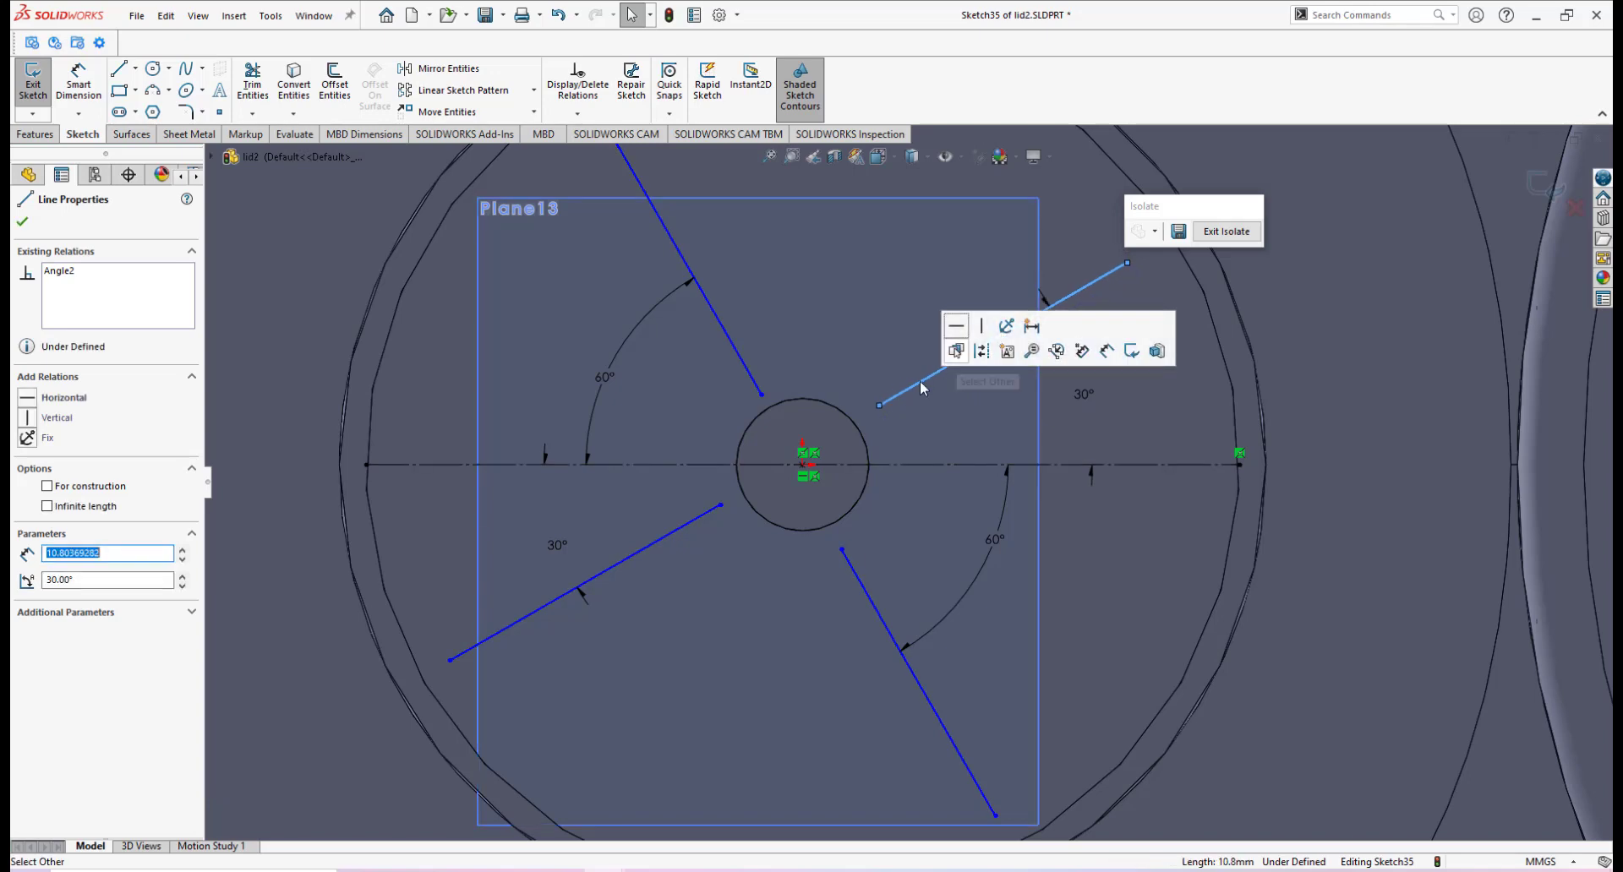
scroll(904, 359, "down", 2)
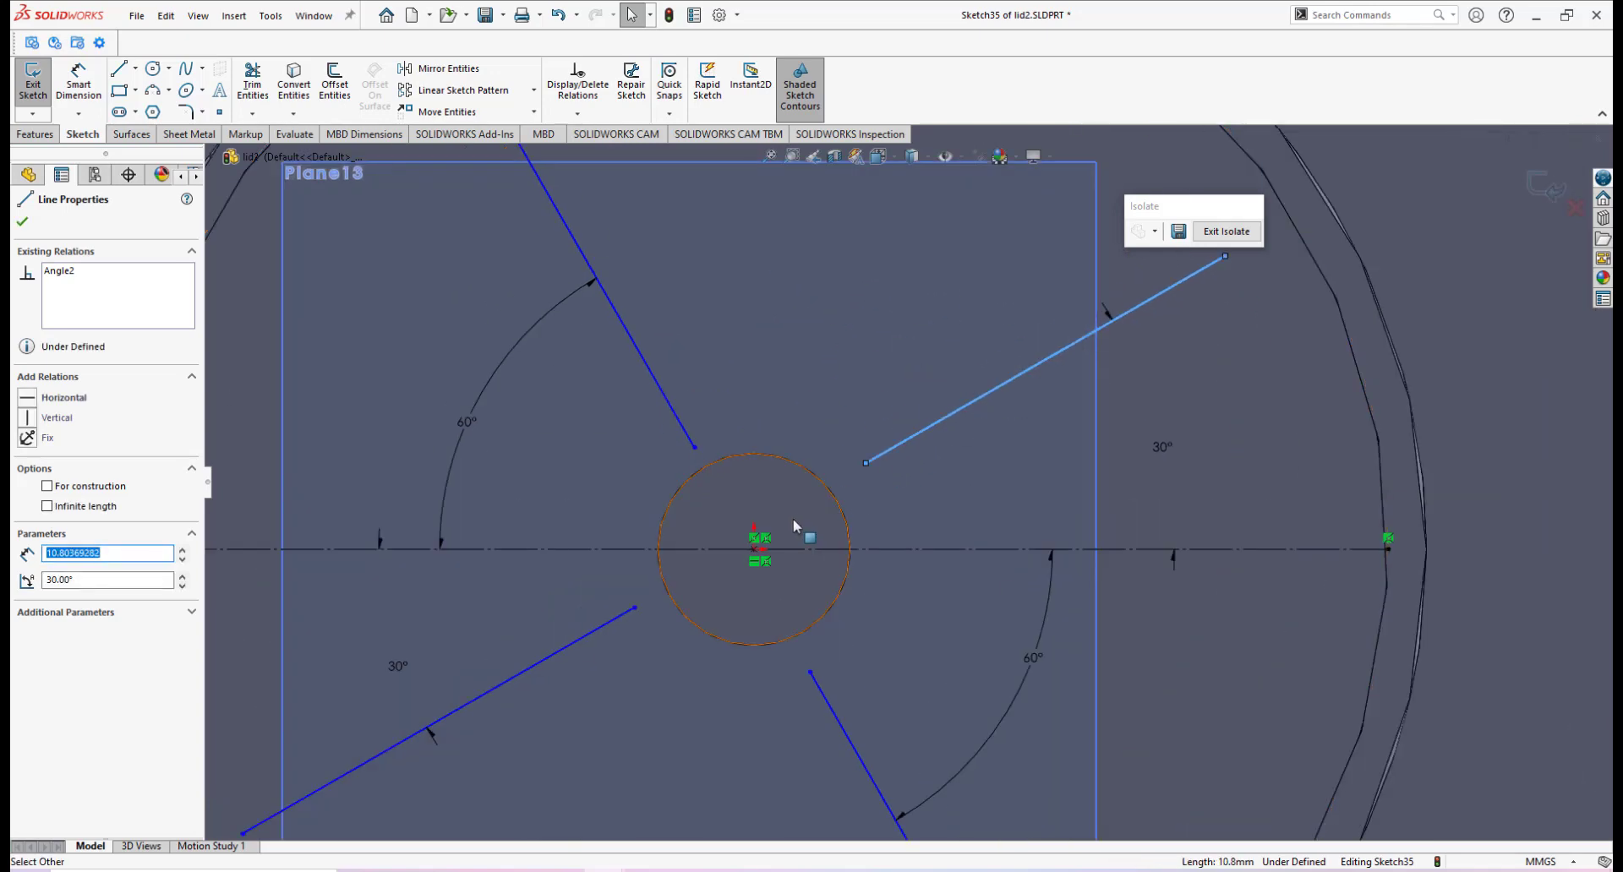
scroll(845, 523, "up", 5)
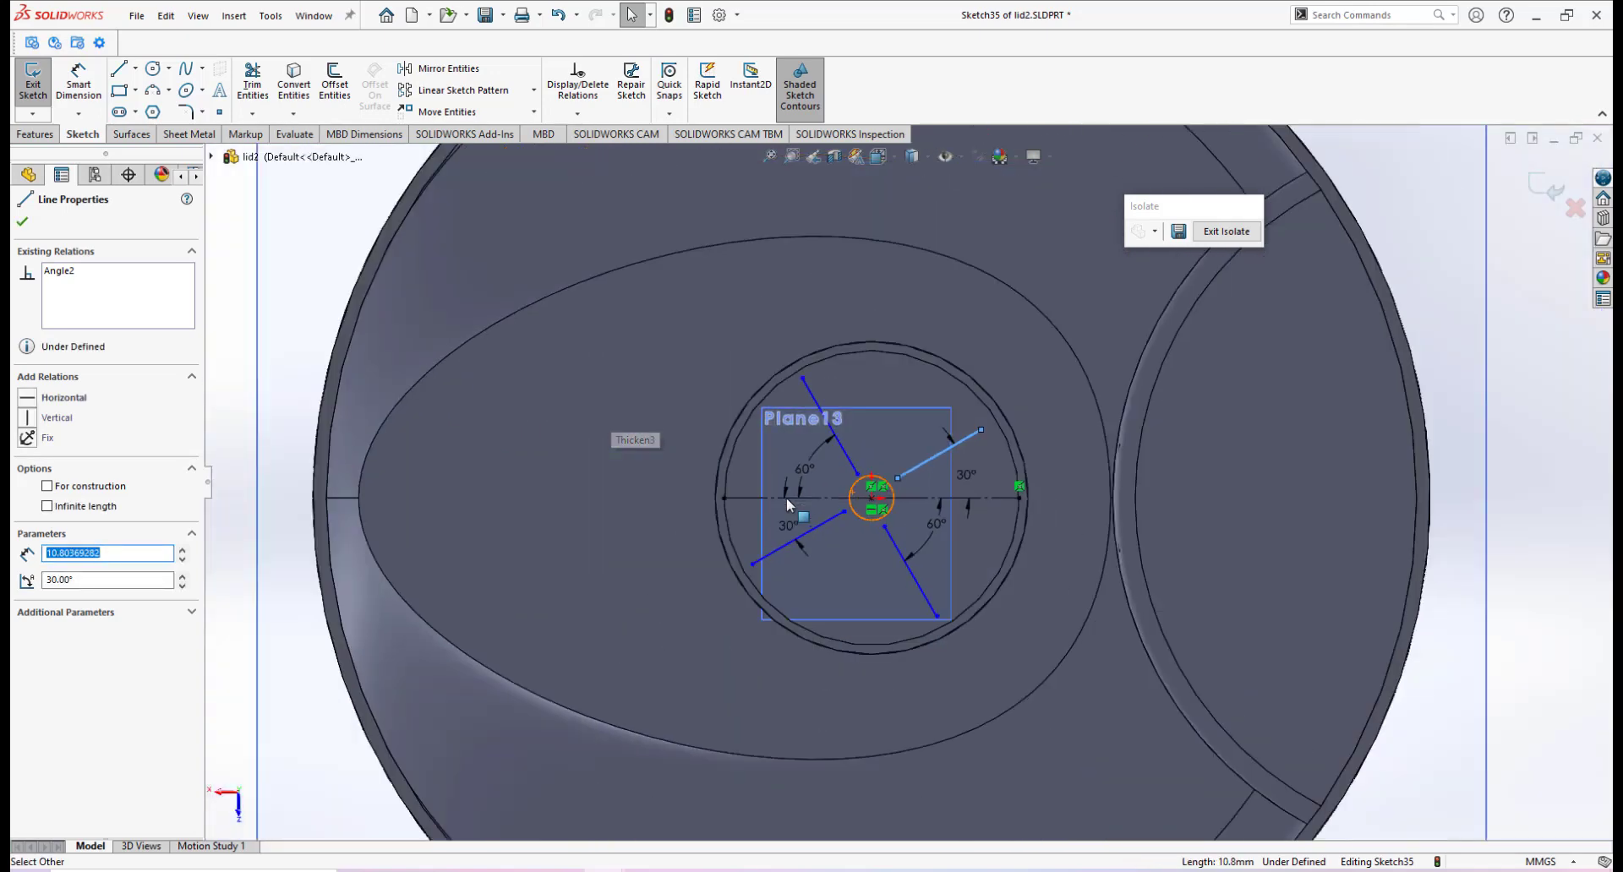
left_click(353, 250)
scroll(866, 500, "down", 3)
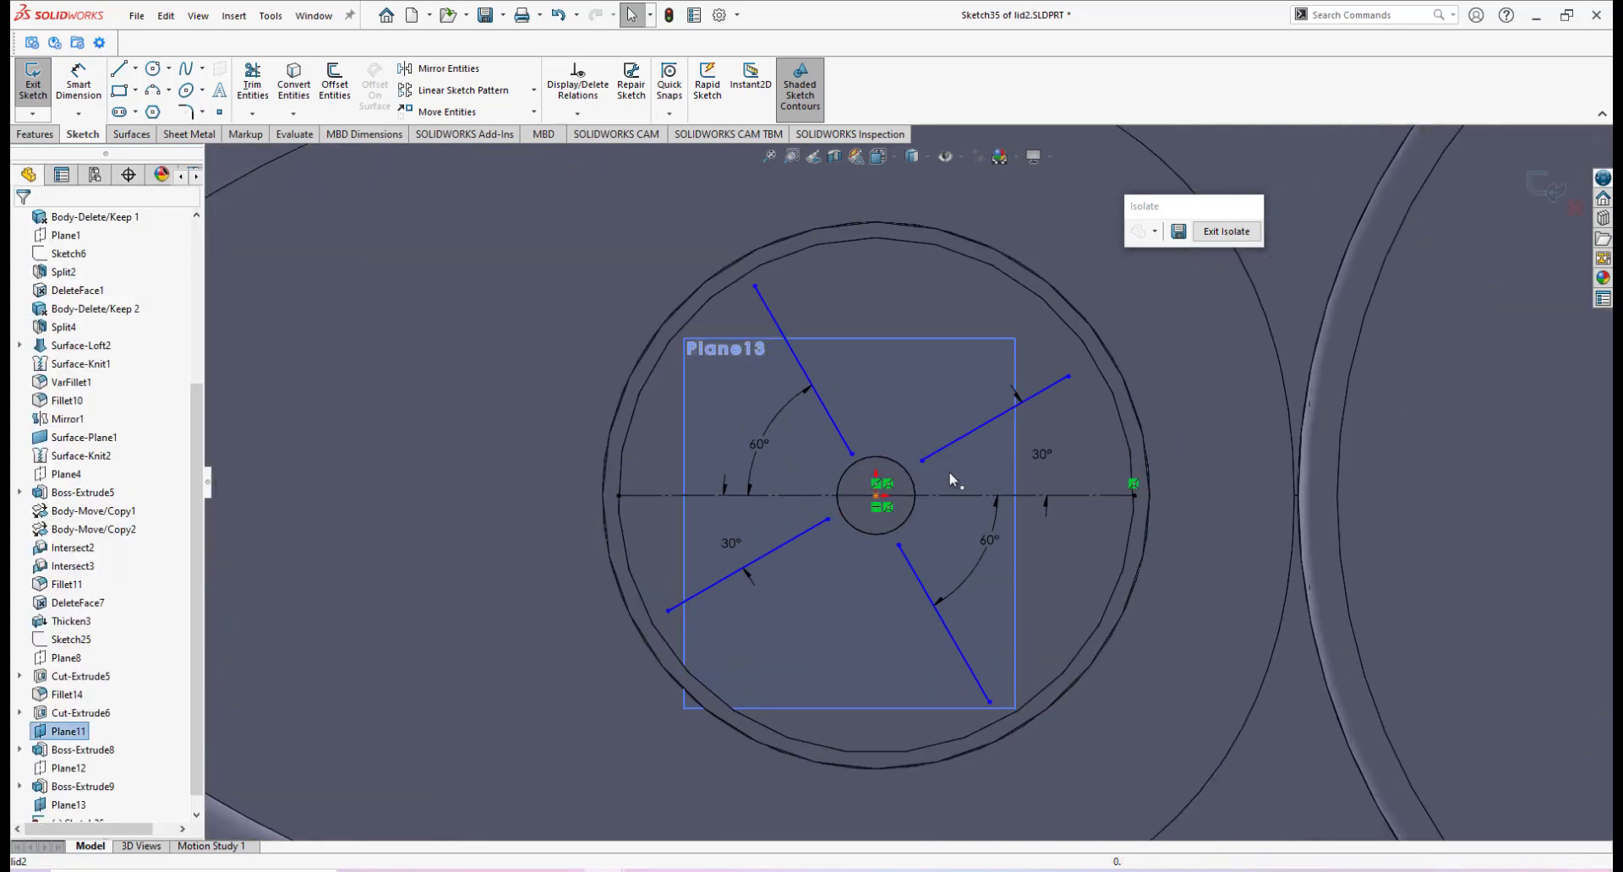
Make the upper-right diagonal line coincident with the center point of the pole circle.
left_click(971, 427)
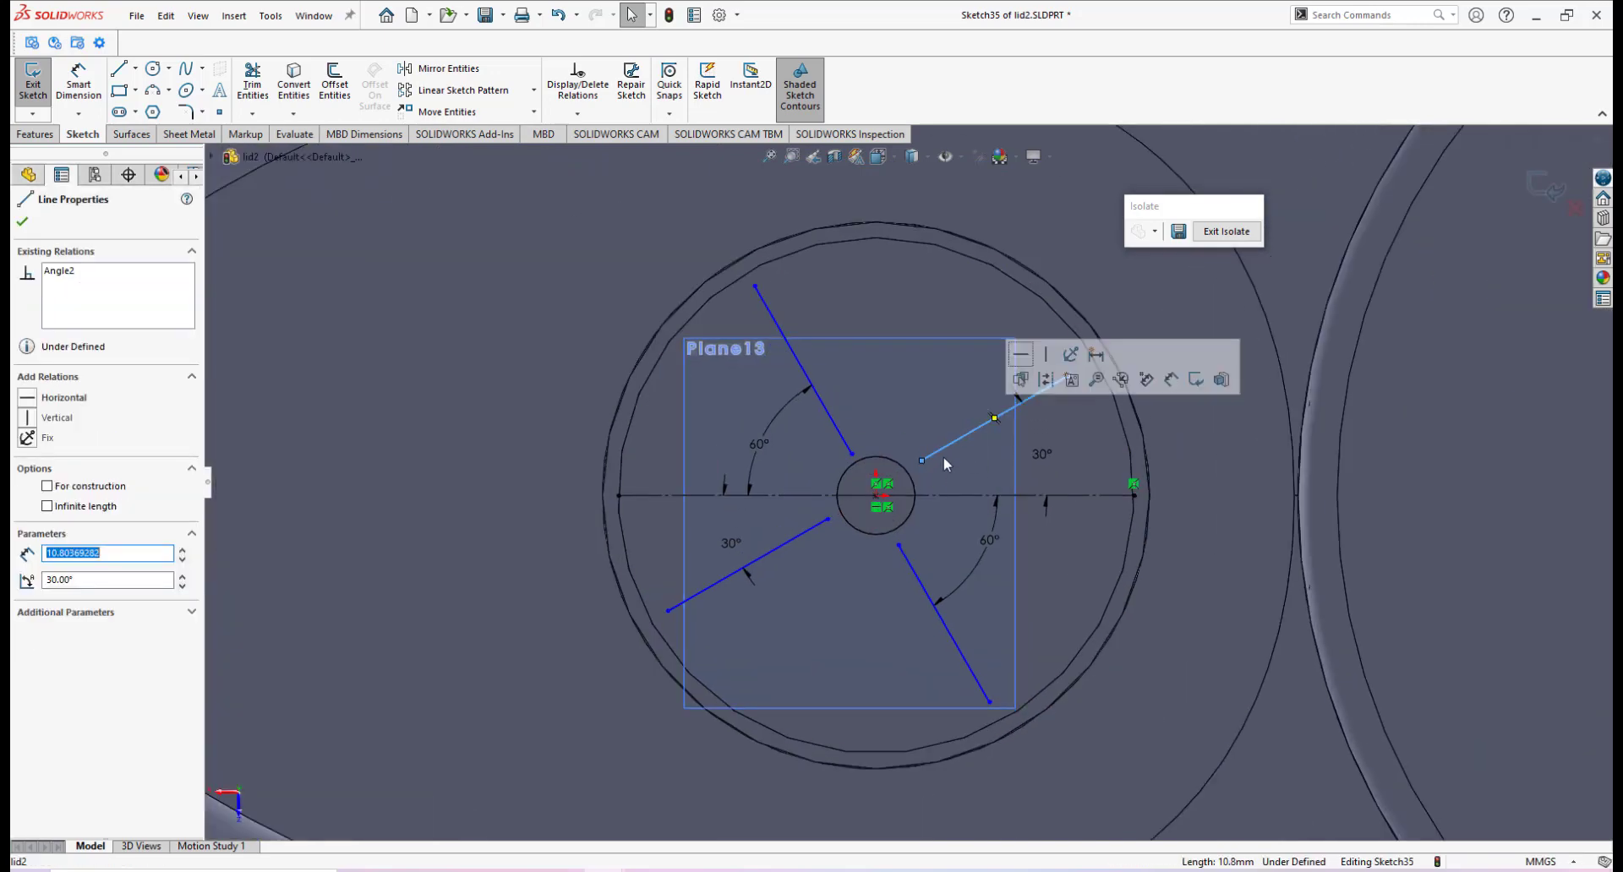
left_click(877, 499, "ctrl")
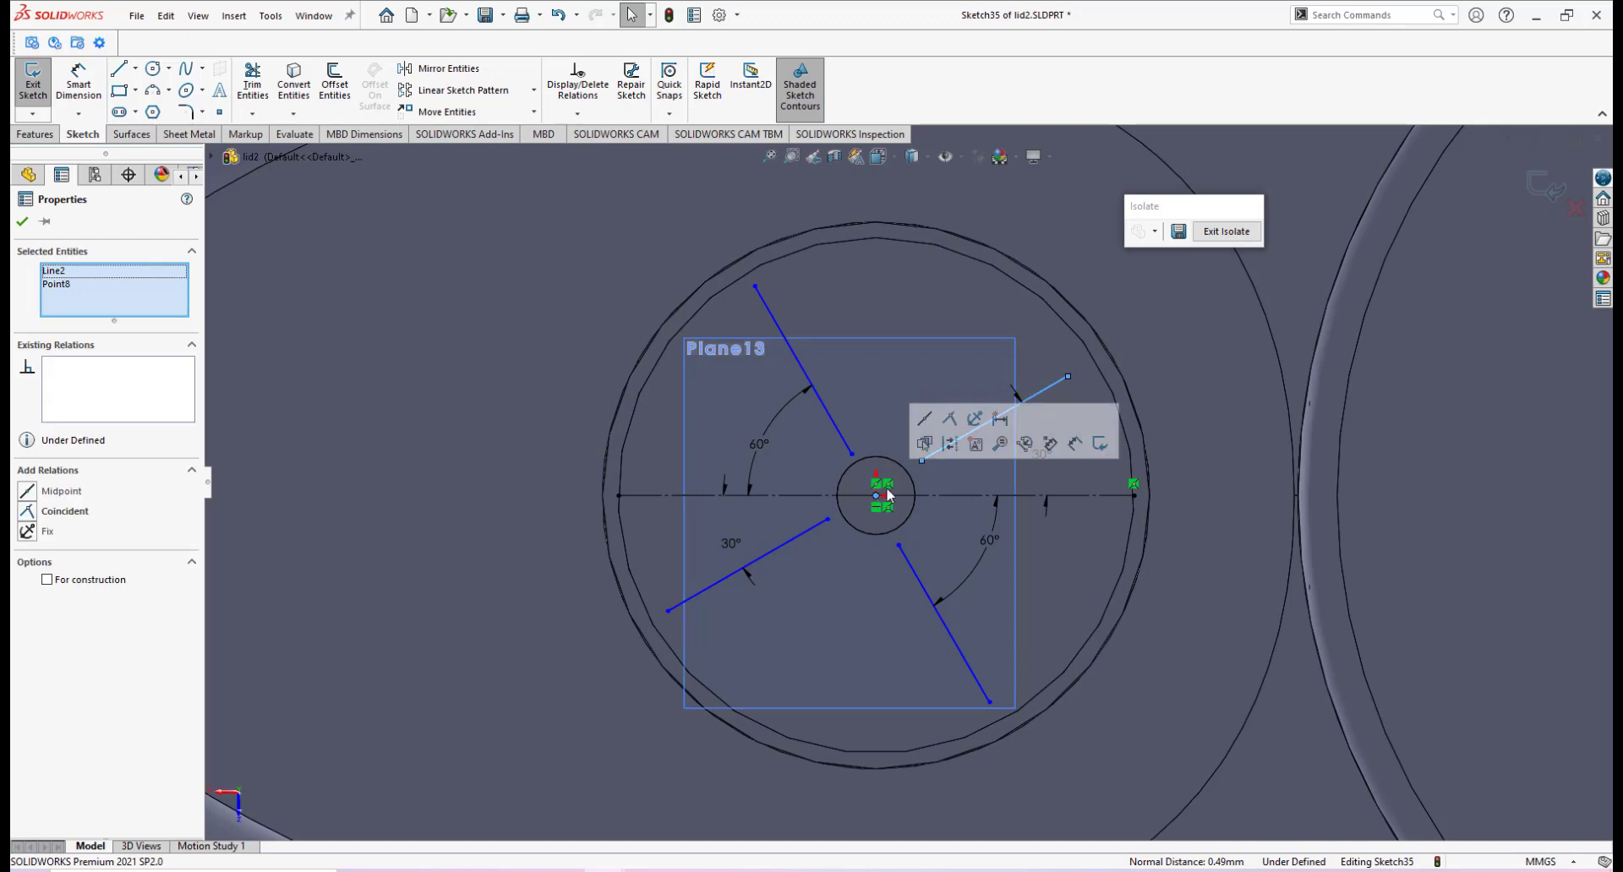
left_click(950, 419)
scroll(972, 448, "up", 3)
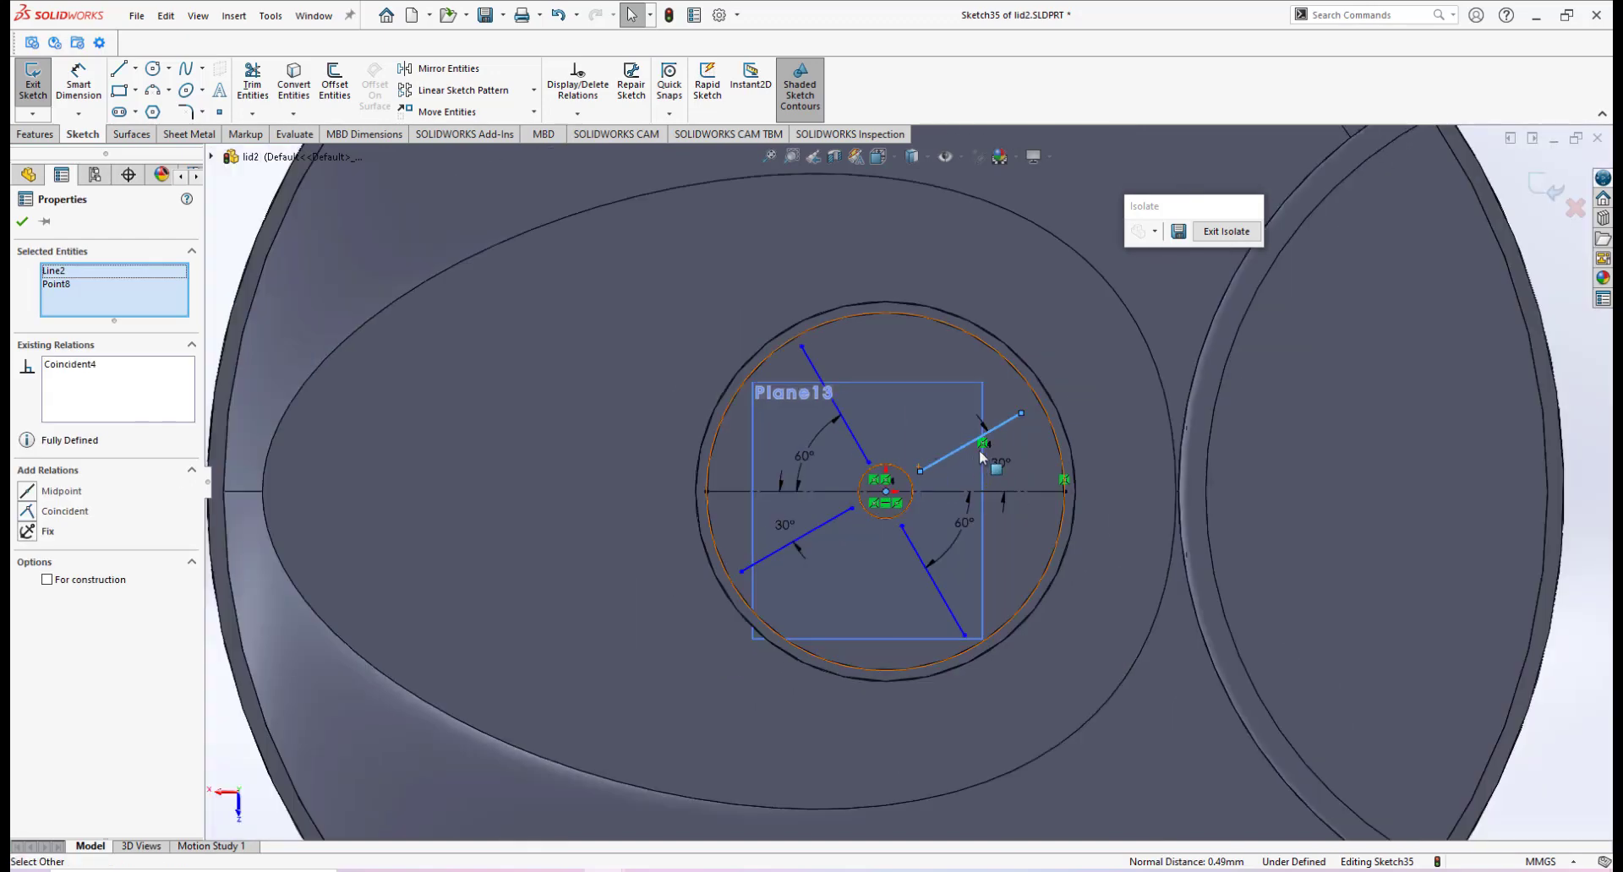
scroll(931, 480, "down", 5)
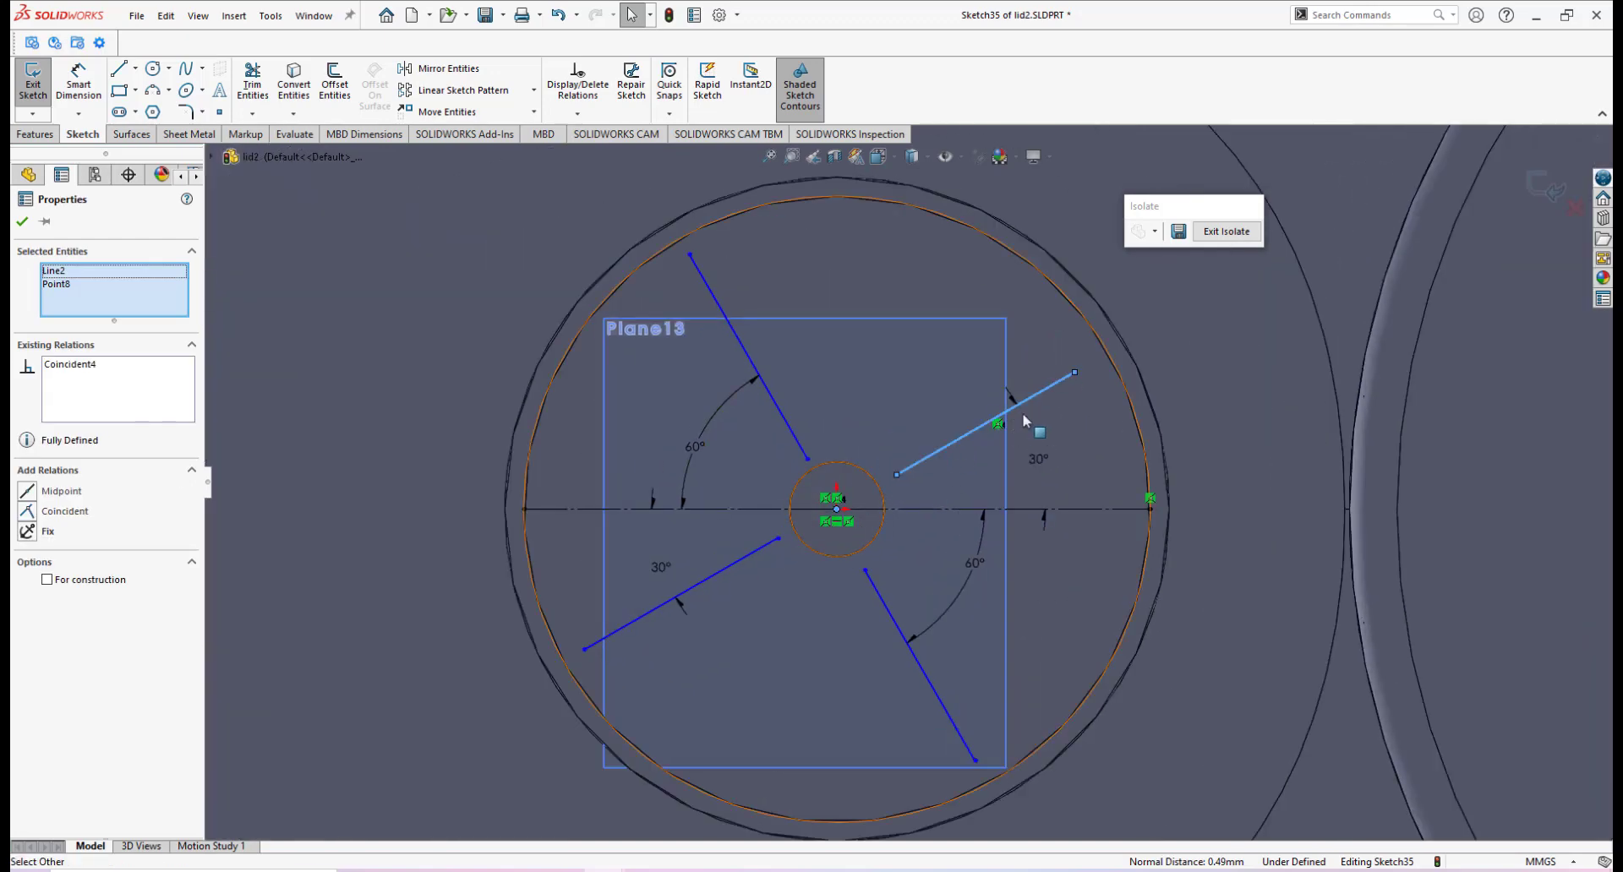
scroll(878, 494, "up", 4)
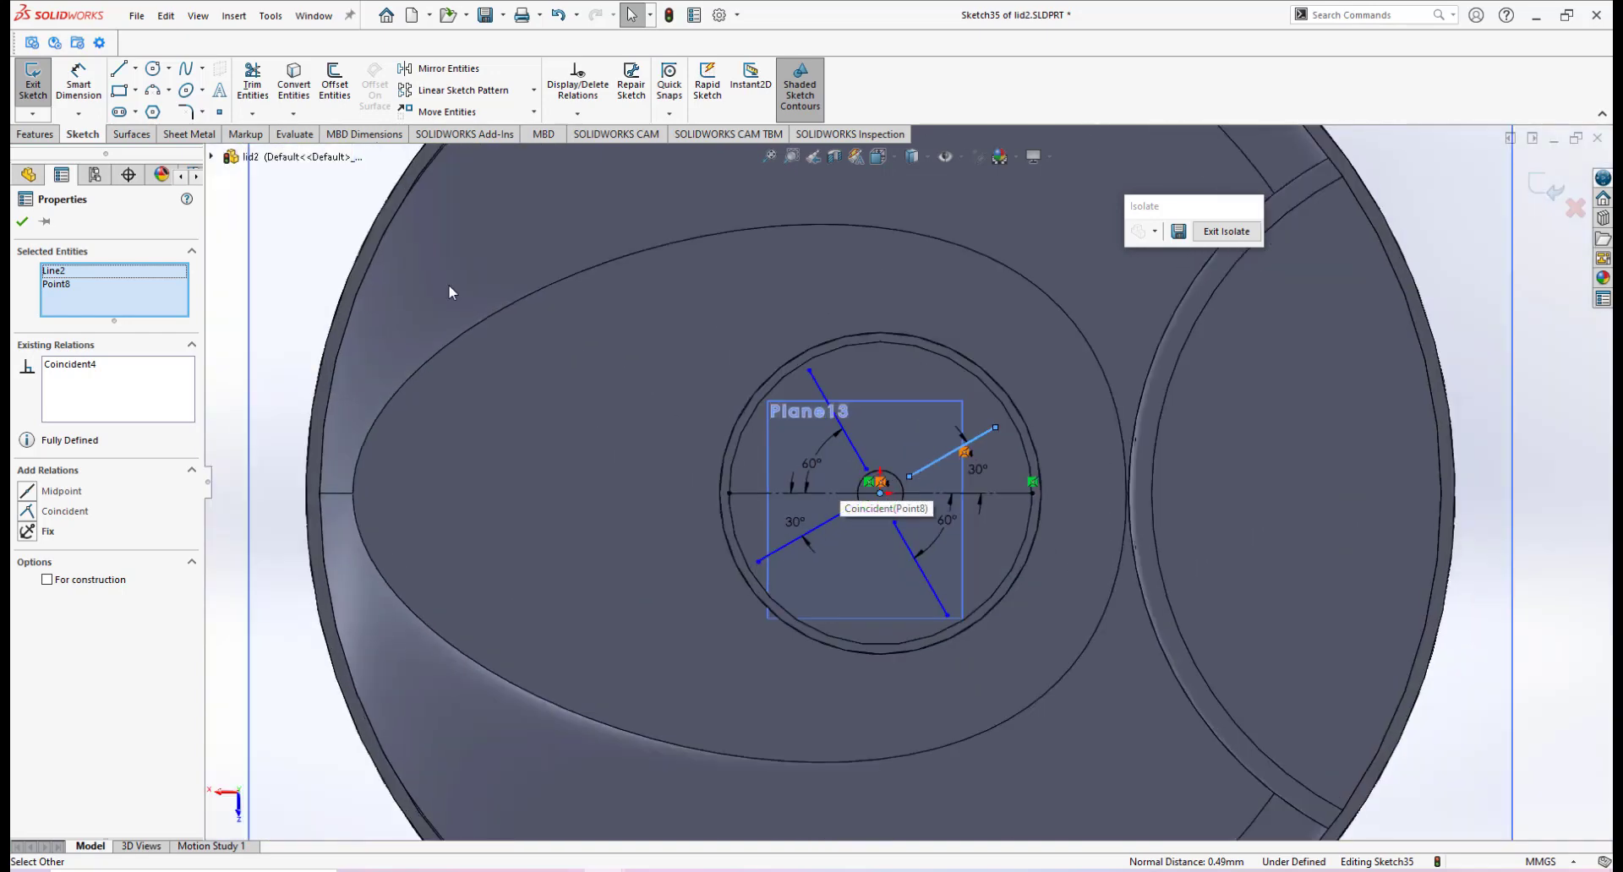
key("Escape")
Make the lower-right diagonal line coincident with the center point of the pole circle.
scroll(822, 526, "down", 5)
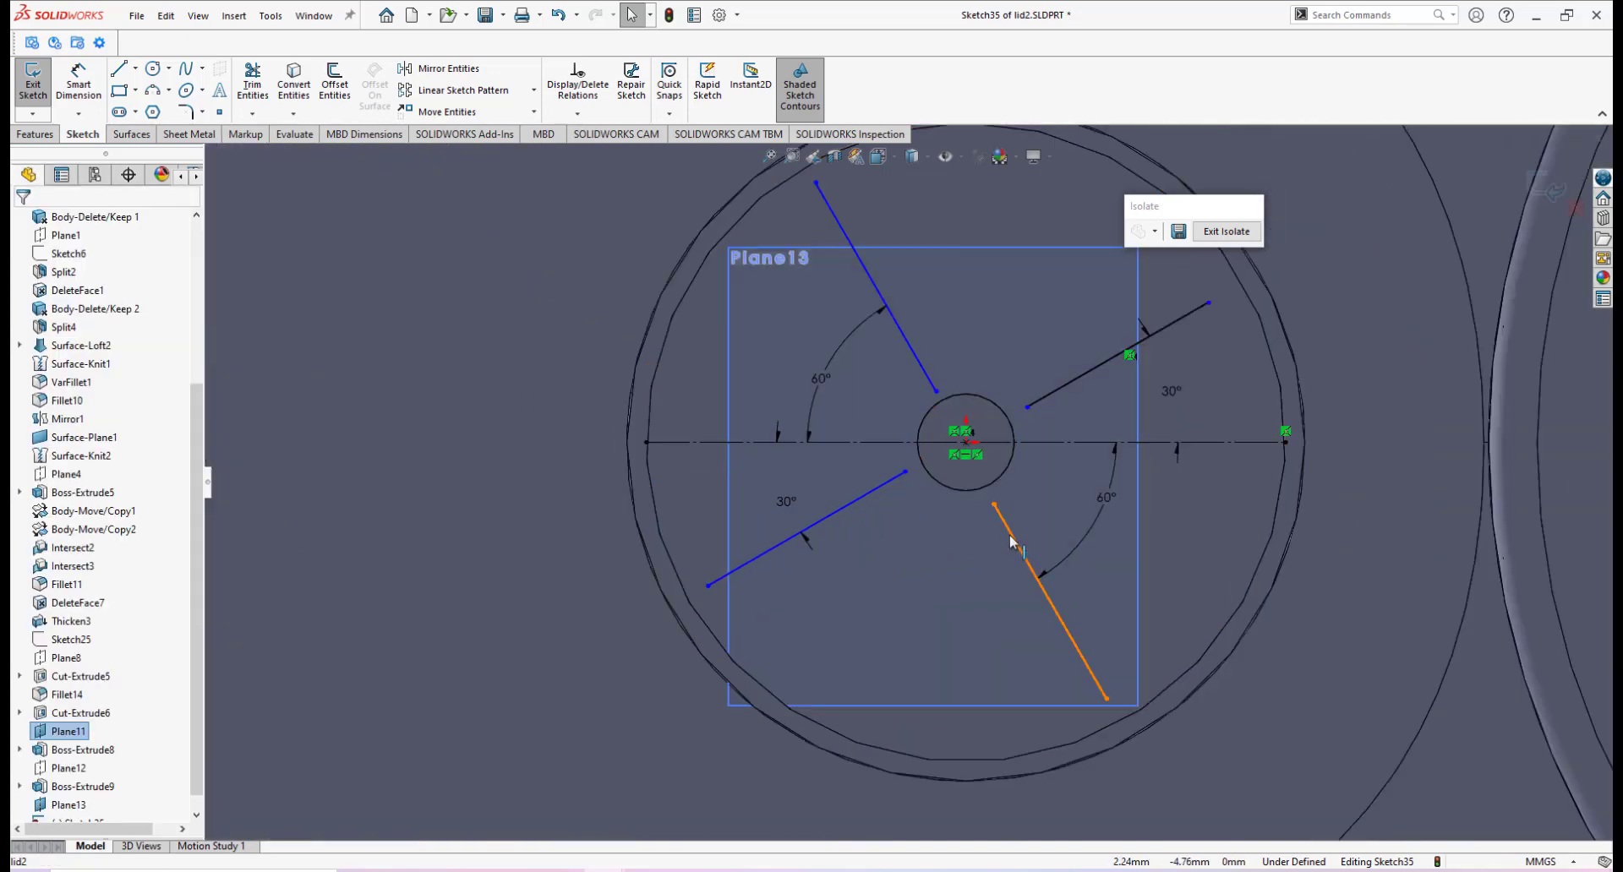
left_click(1010, 542)
left_click(968, 450, "ctrl")
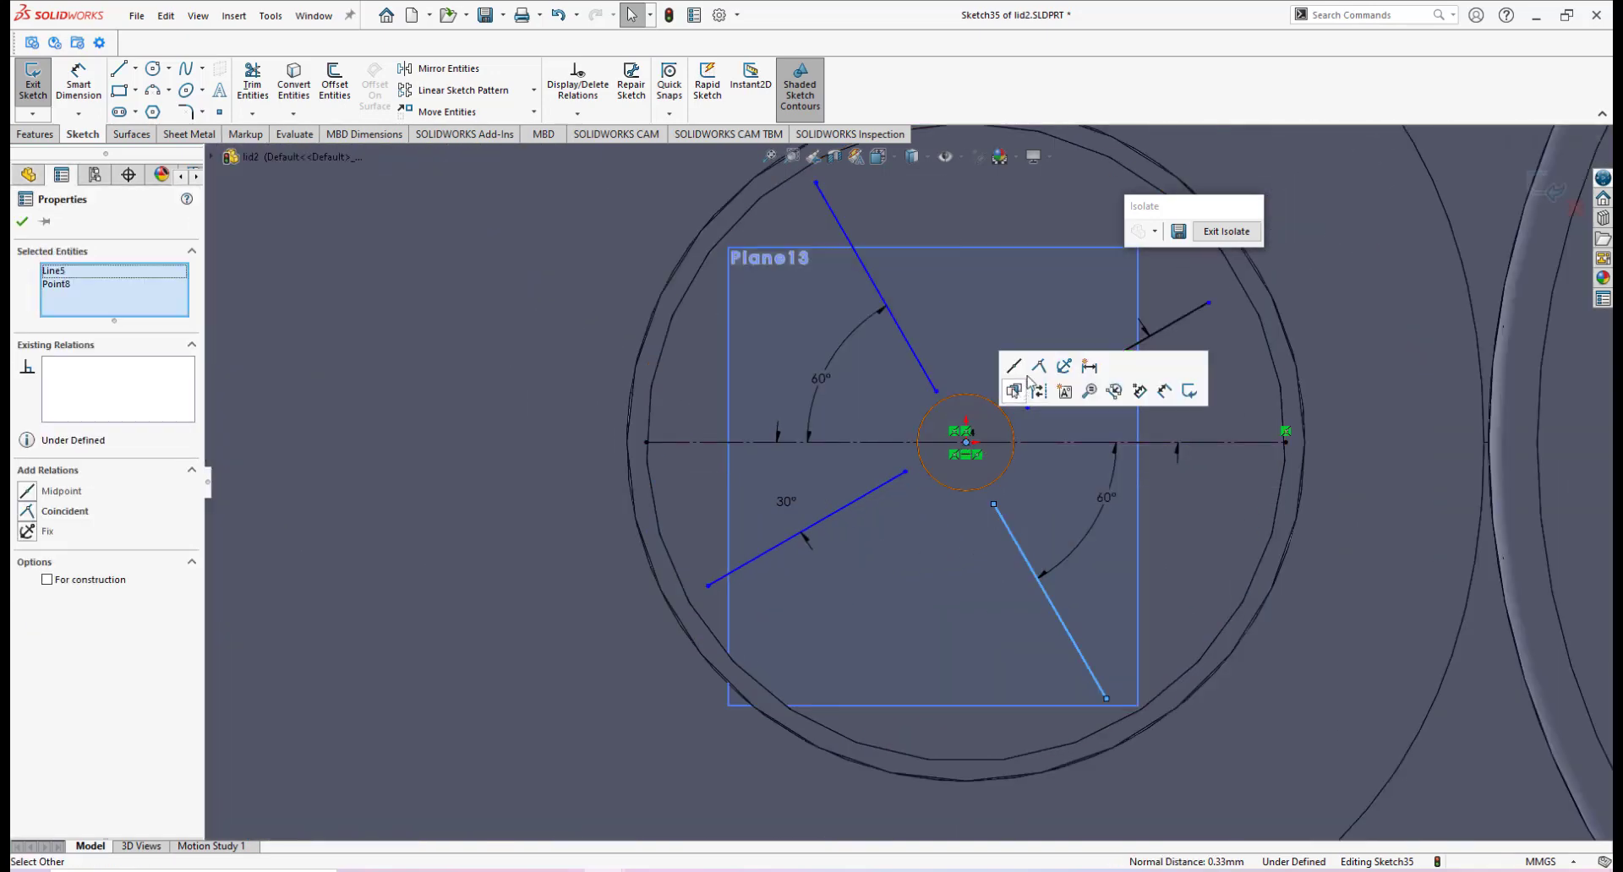
left_click(1040, 368)
scroll(982, 431, "up", 5)
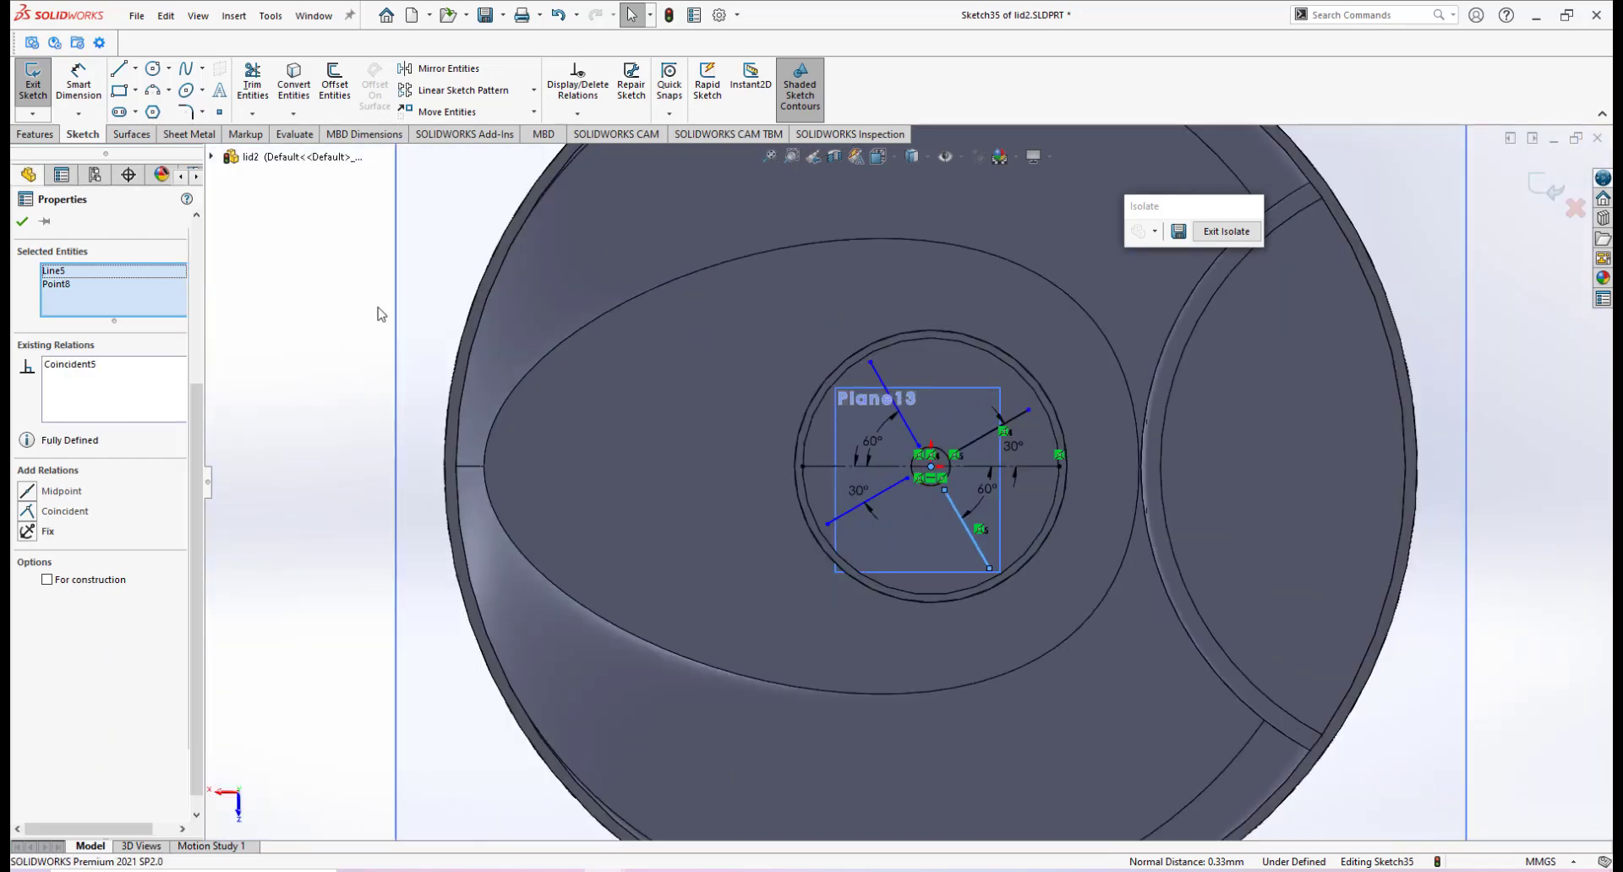
key("Escape")
Make the upper-left diagonal line coincident with the center point of the pole circle.
scroll(896, 459, "down", 5)
left_click(792, 370)
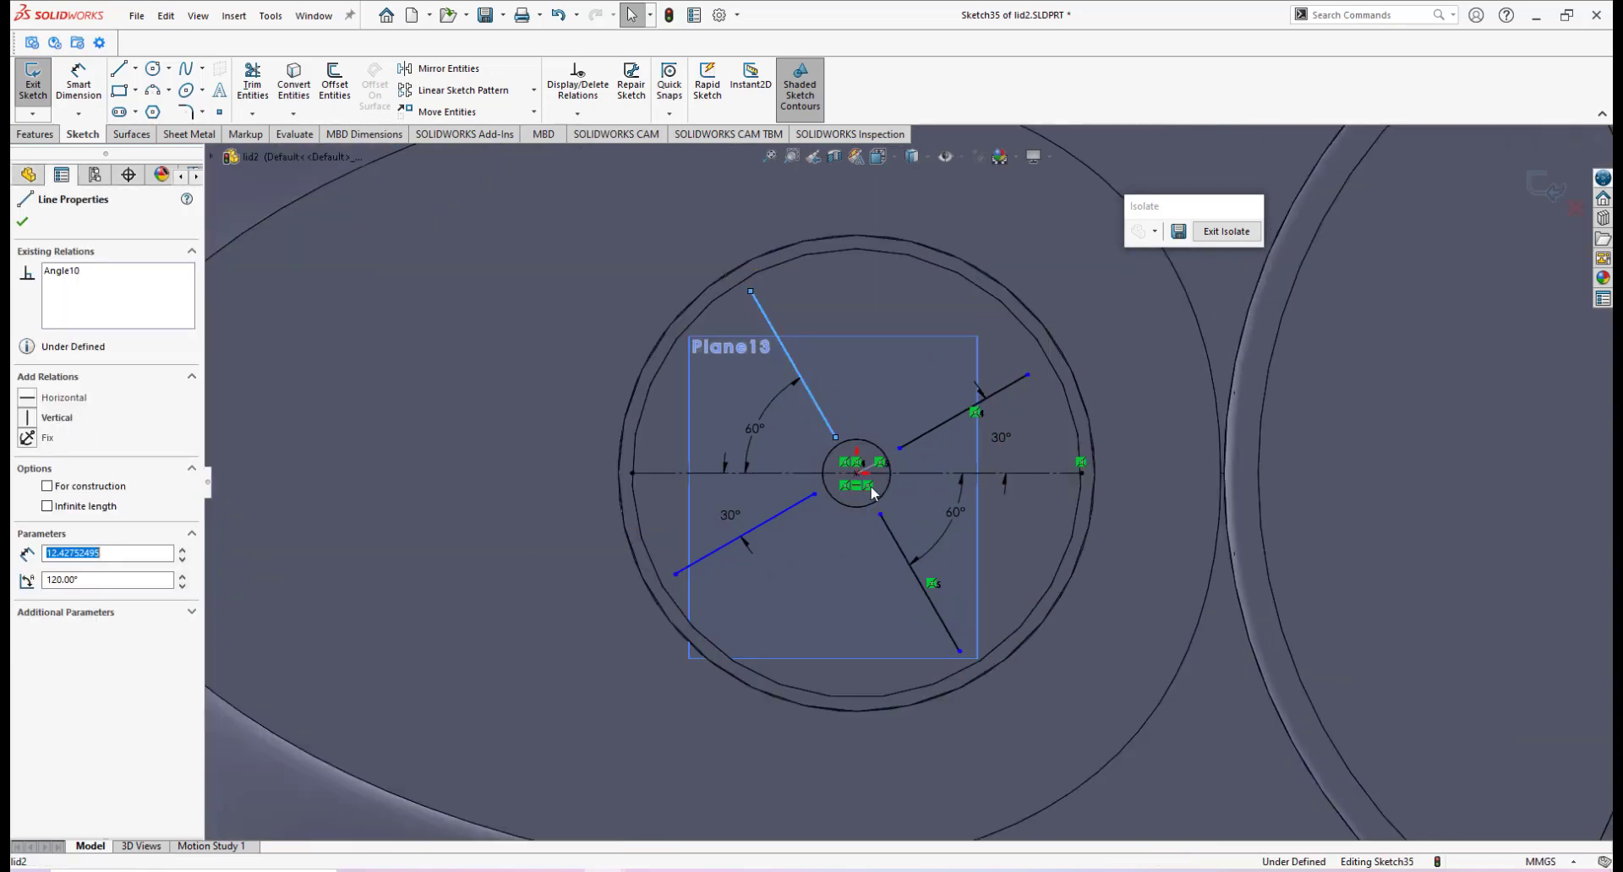
left_click(856, 475, "ctrl")
left_click(928, 403)
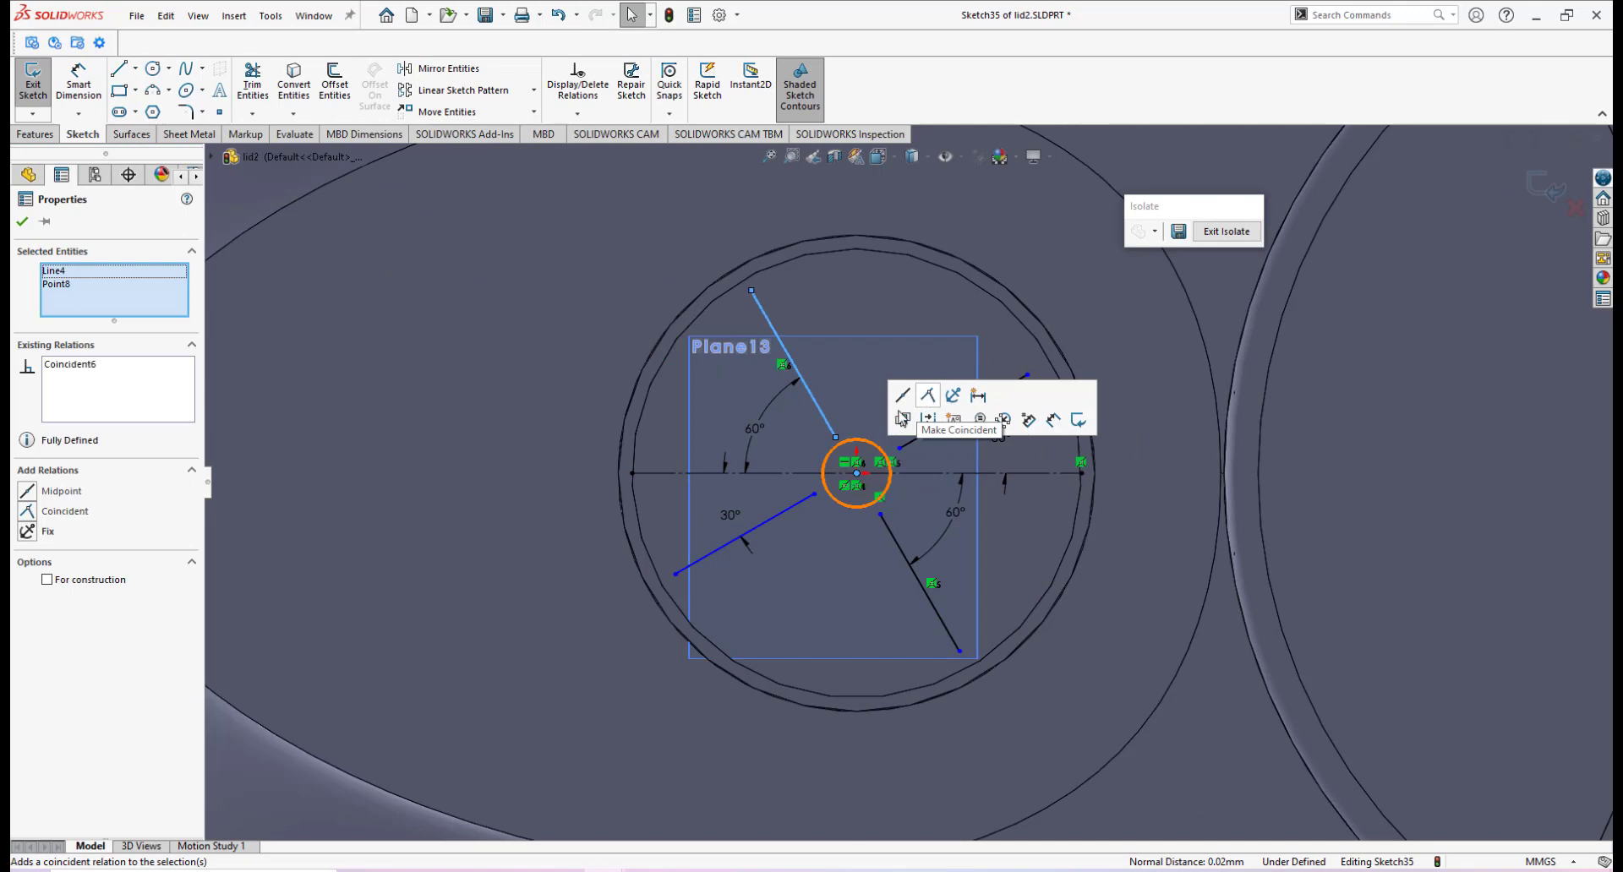
scroll(860, 454, "up", 3)
key("Escape")
Make the lower-left diagonal line coincident with the center point of the pole circle.
scroll(840, 453, "down", 4)
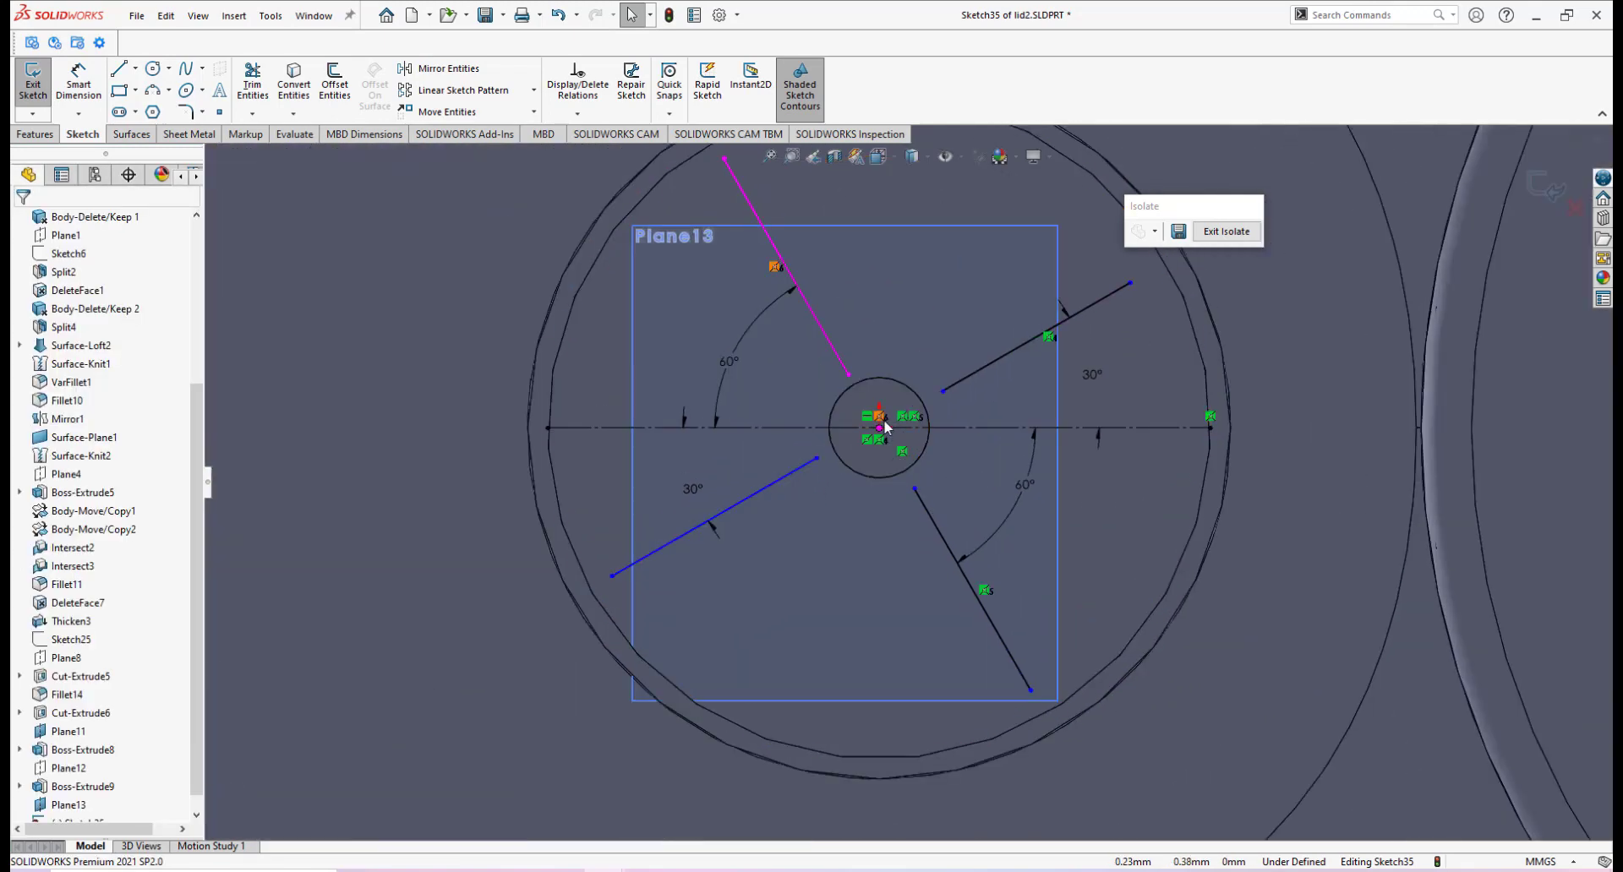
left_click(761, 490)
scroll(884, 443, "up", 4)
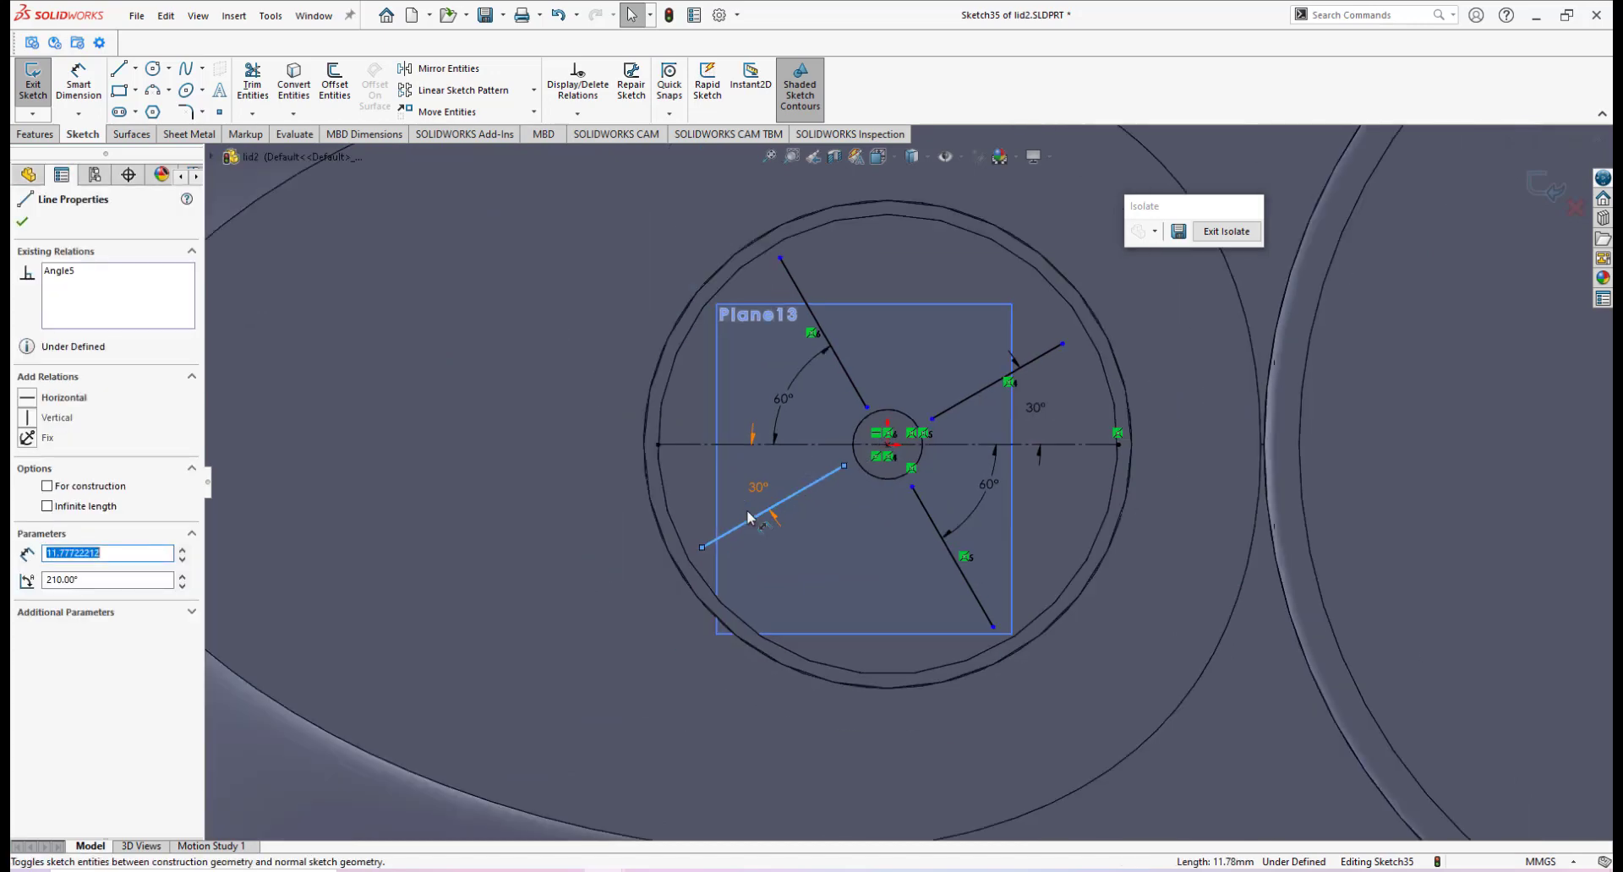
left_click(890, 446, "ctrl")
left_click(968, 374)
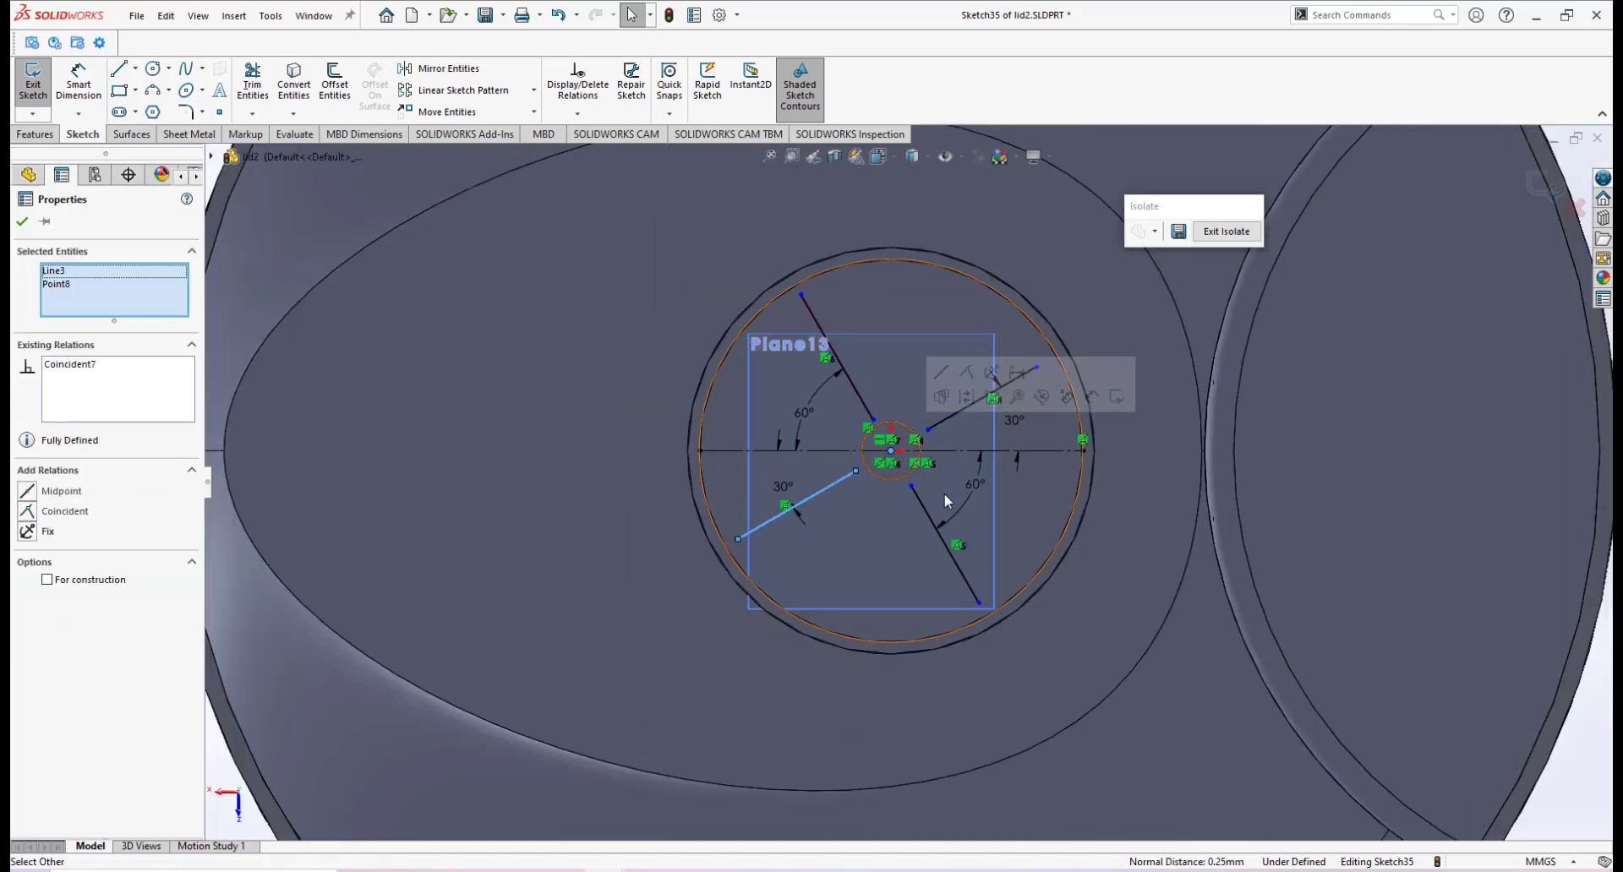
scroll(944, 494, "up", 4)
scroll(955, 516, "down", 2)
key("Escape")
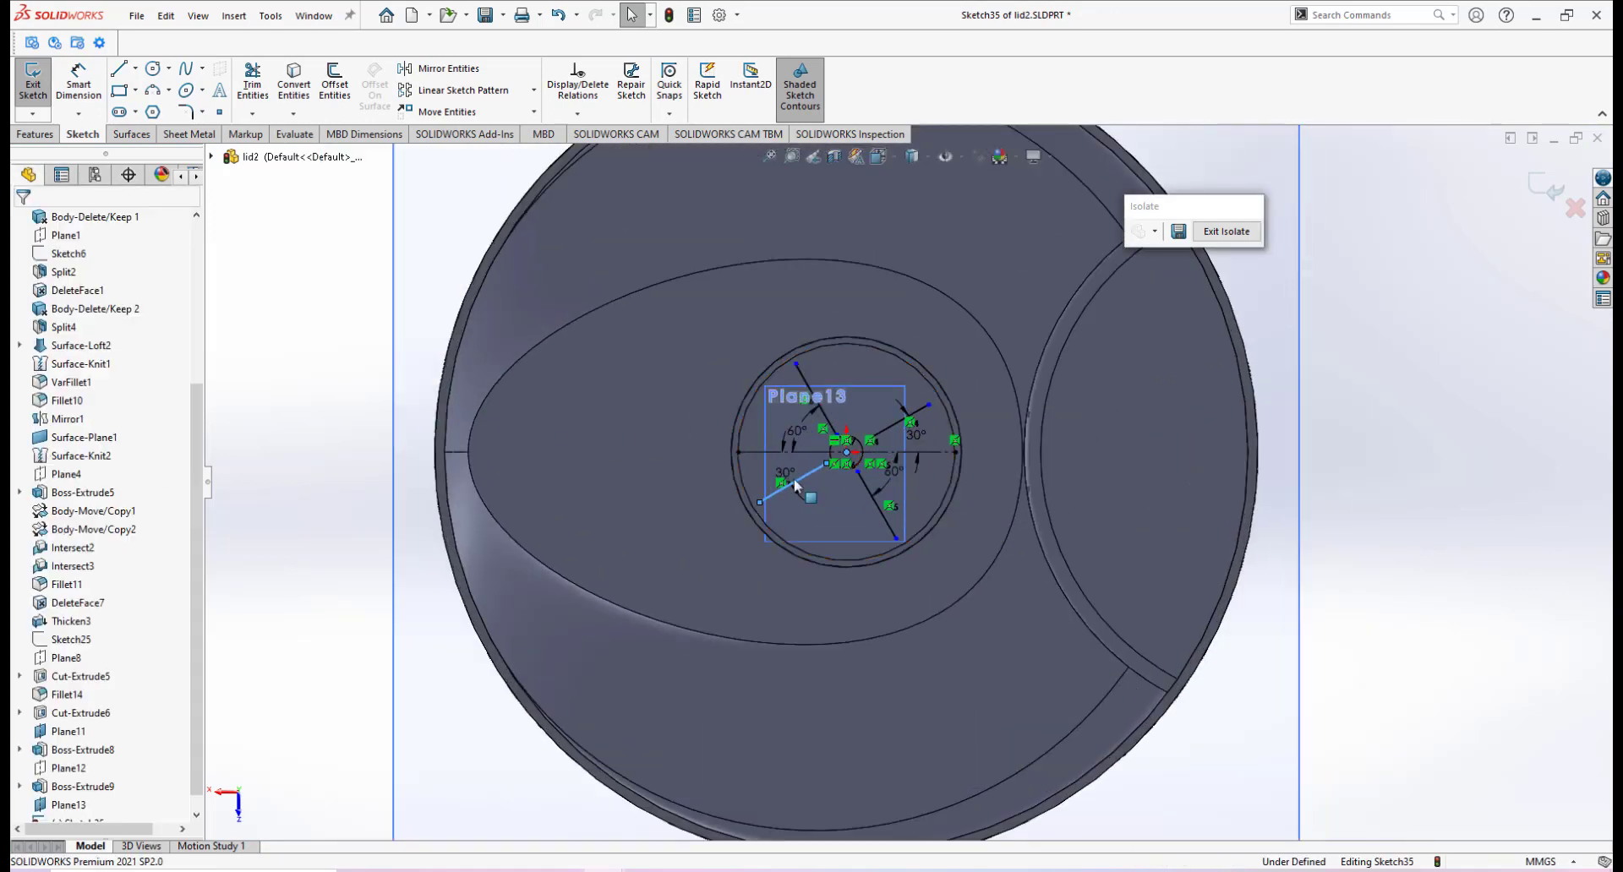
Lengthen the upper-right diagonal line slightly by moving its outer endpoint toward the surrounding ring.
scroll(862, 423, "down", 4)
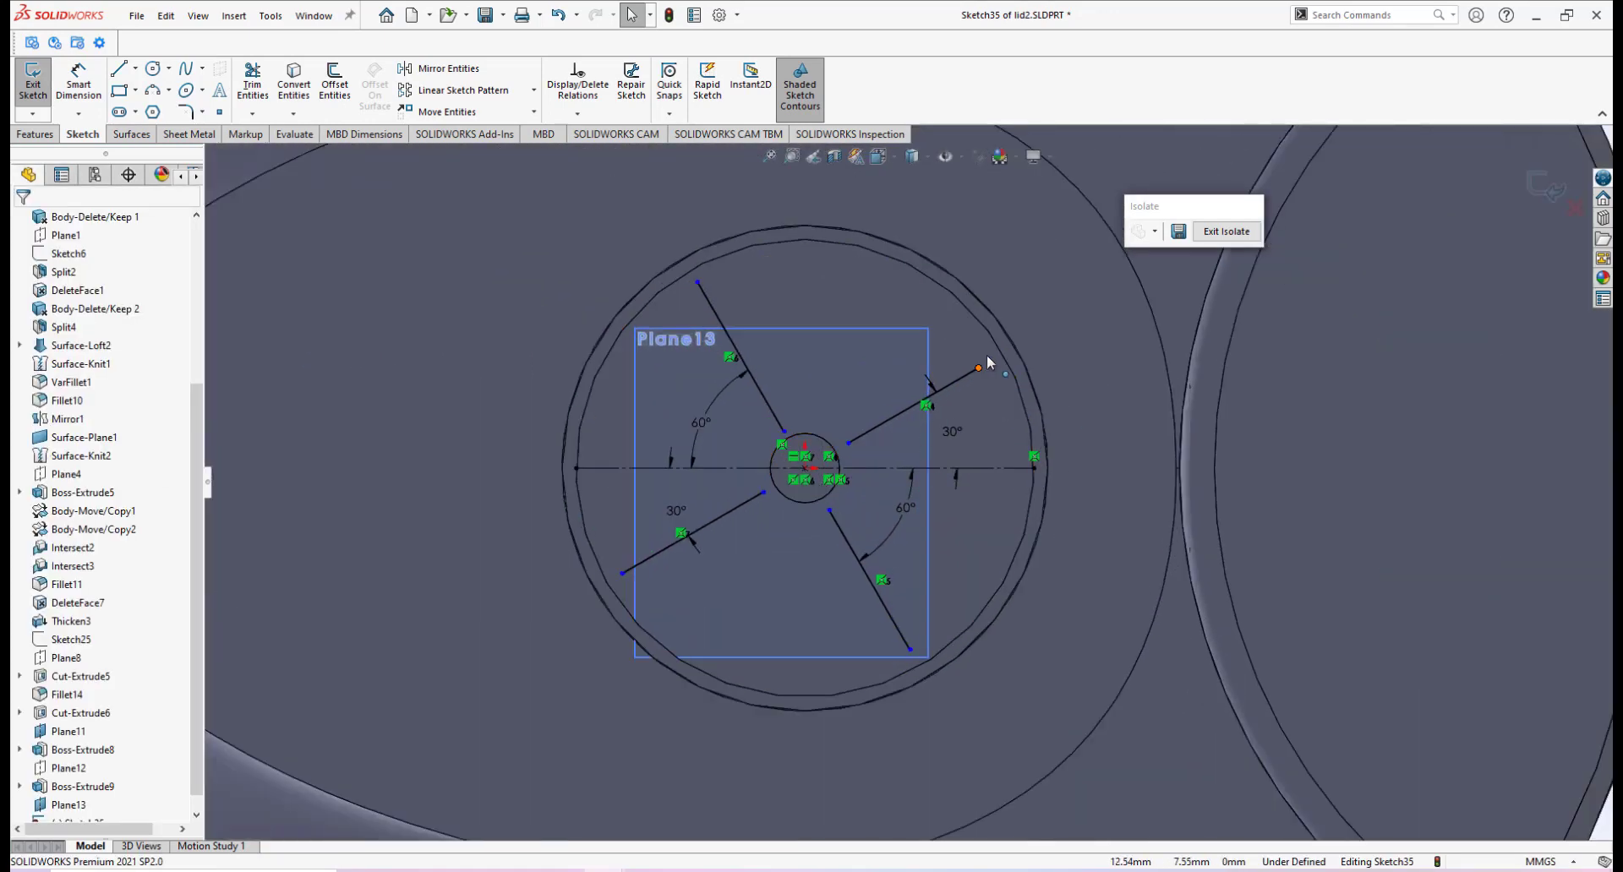
left_click_drag(978, 366, 987, 362)
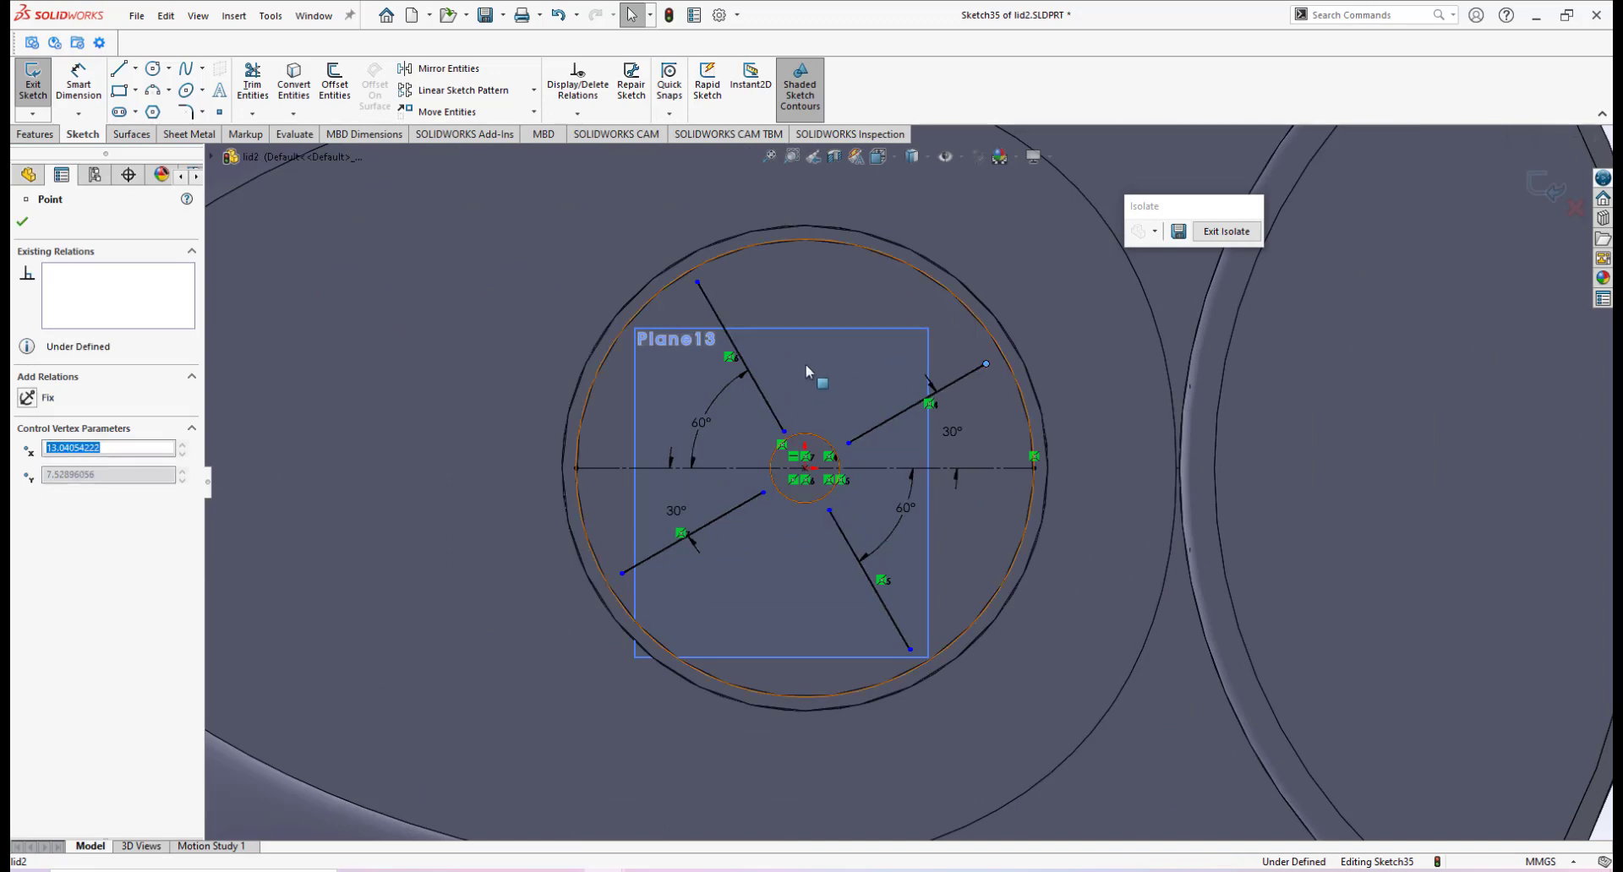
scroll(857, 454, "up", 2)
scroll(862, 465, "down", 5)
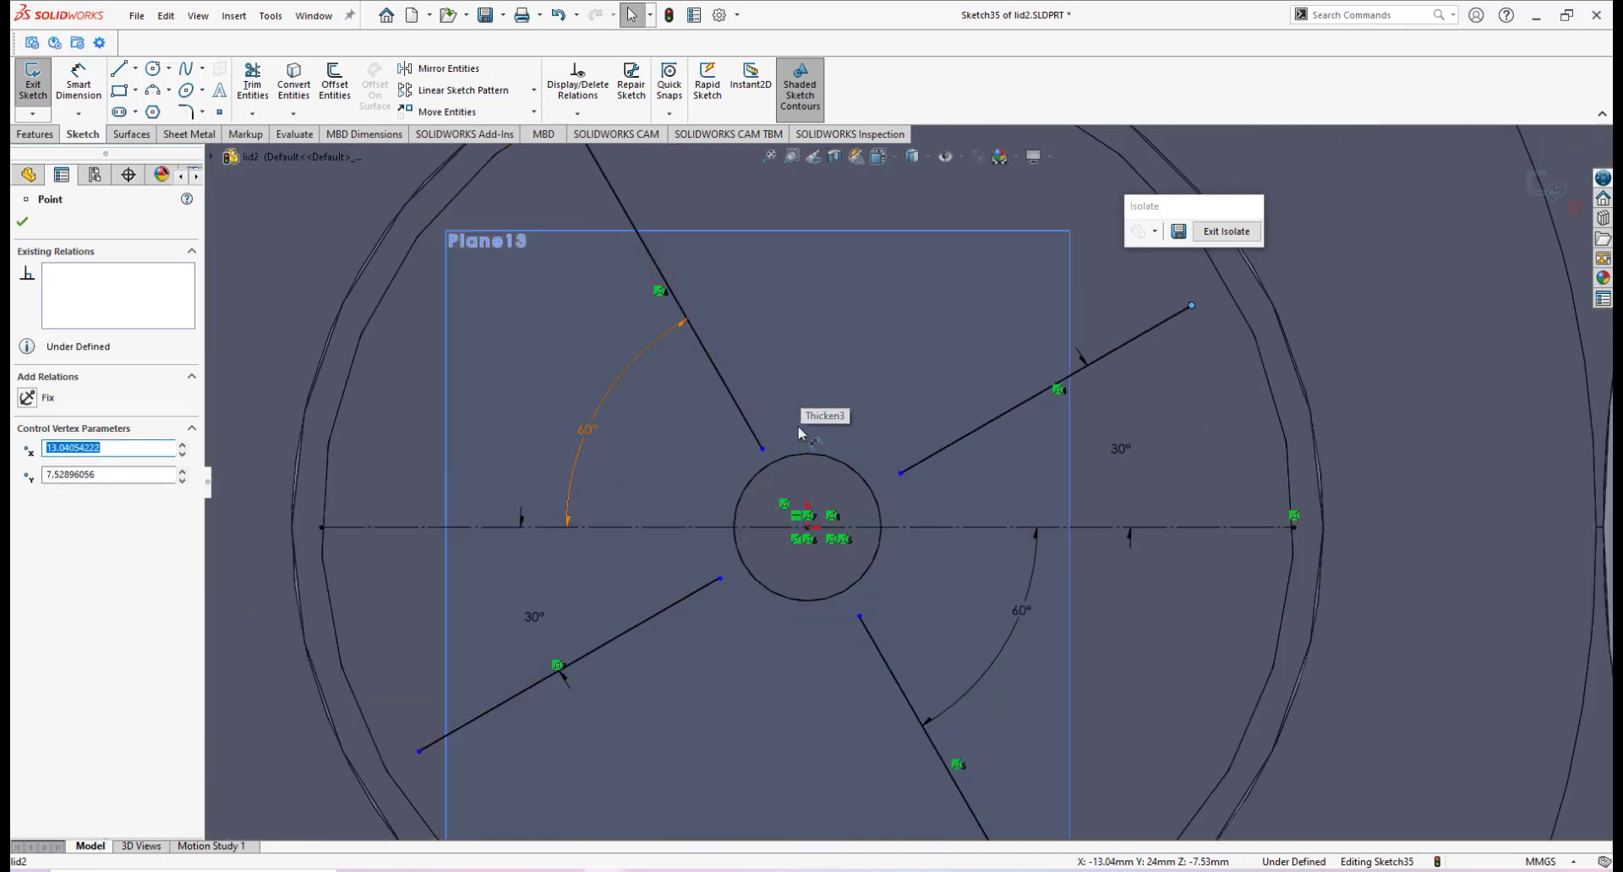
scroll(894, 535, "up", 4)
scroll(895, 535, "down", 1)
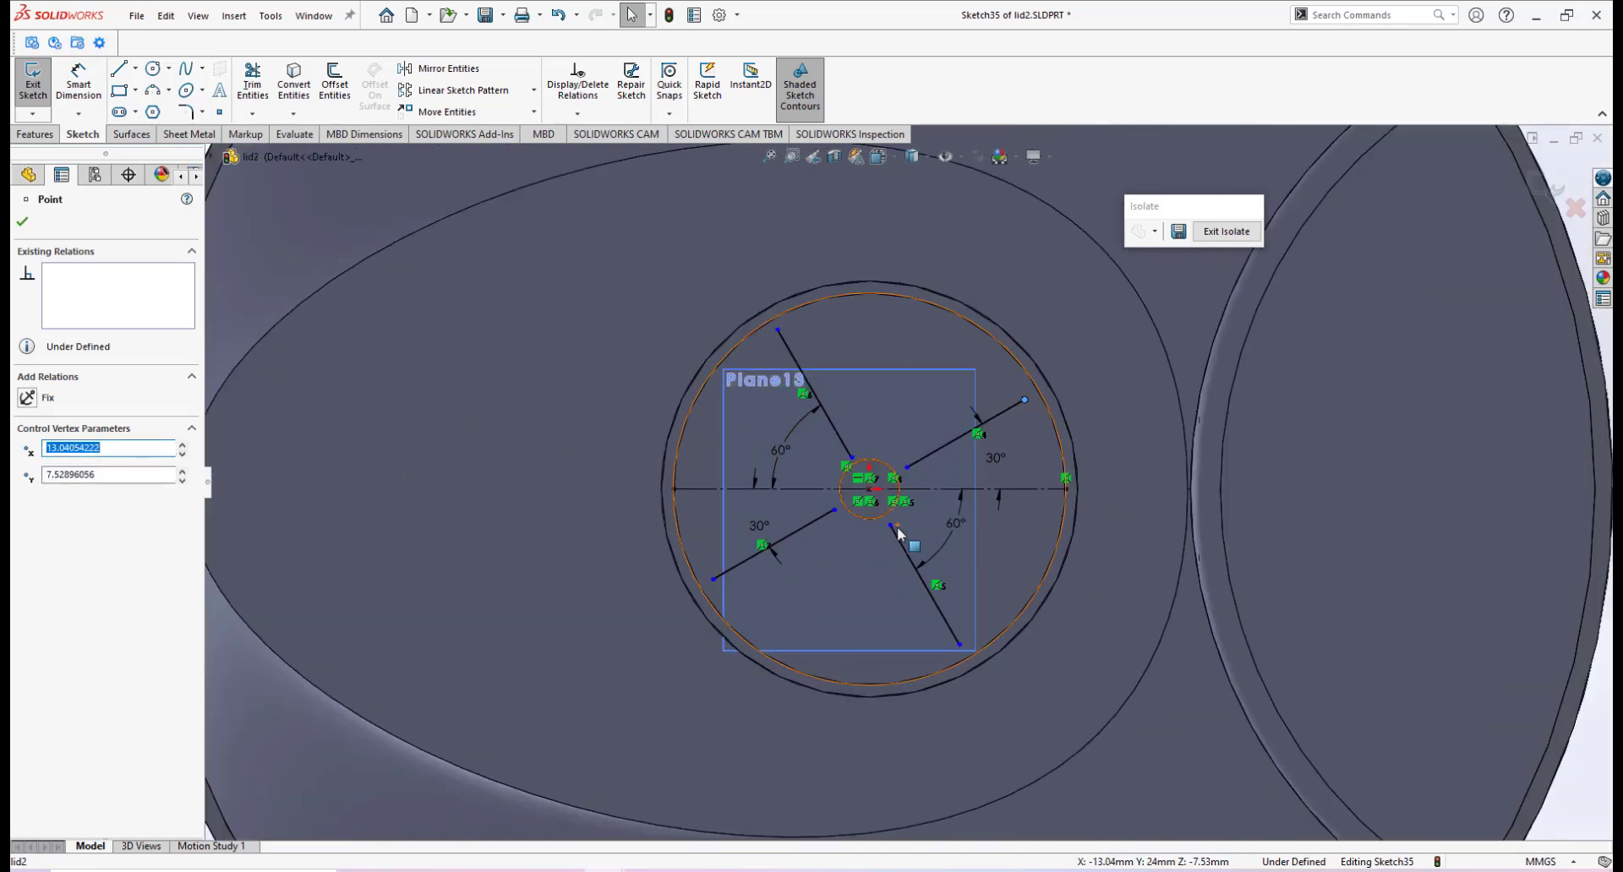
Check the reference photo of the lid's interior and finish the sketch of the four diagonal rib lines.
scroll(896, 534, "up", 1)
left_click(726, 870)
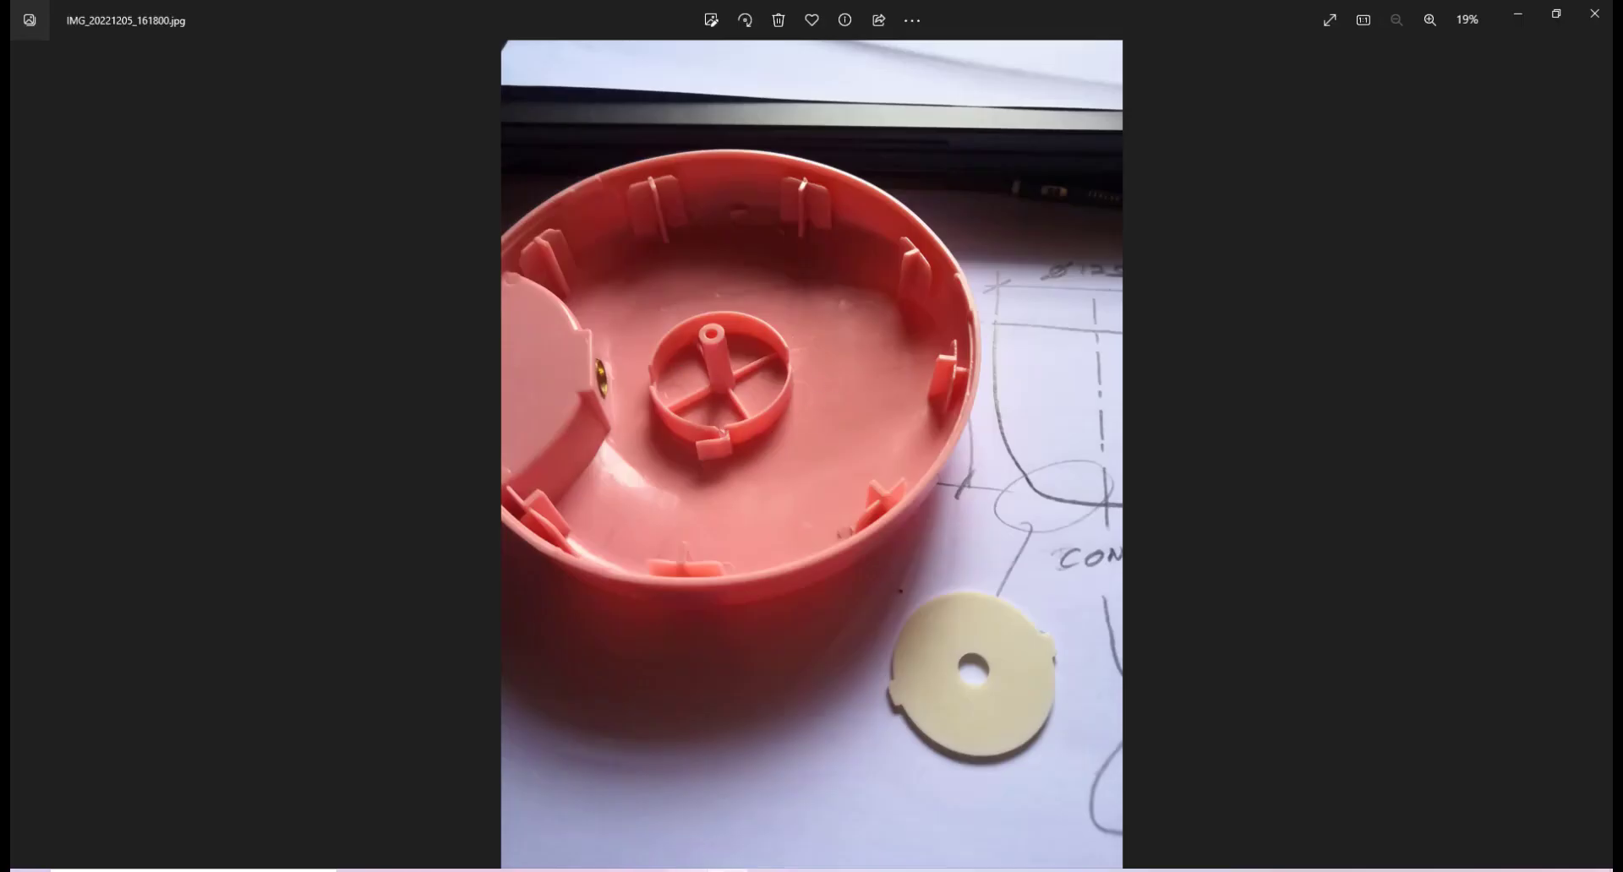
left_click(727, 869)
scroll(955, 548, "up", 3)
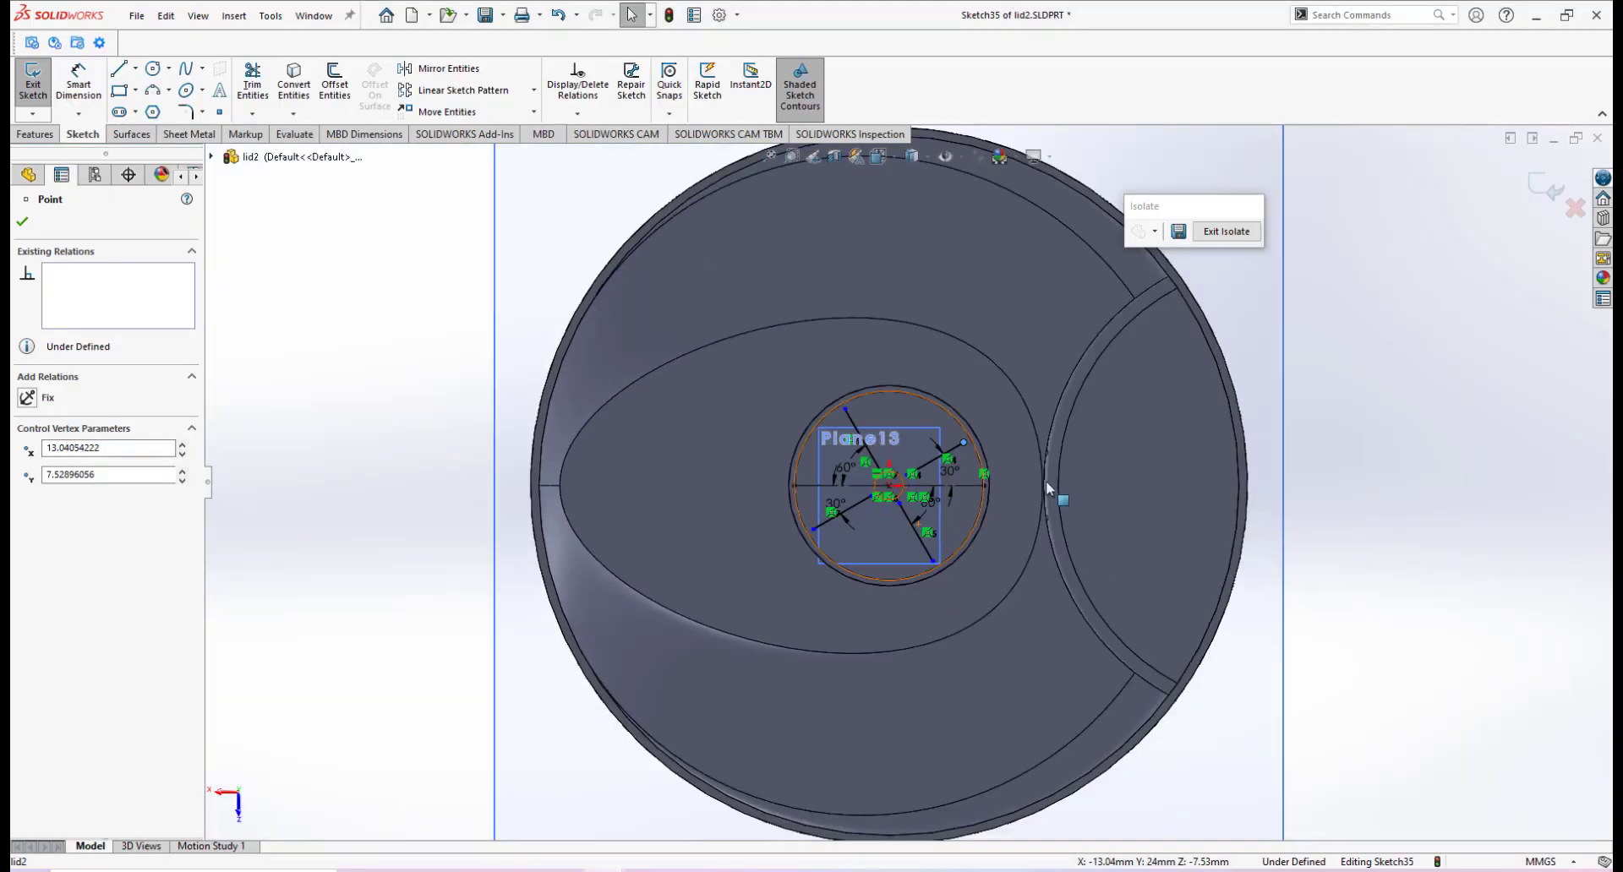
left_click(1546, 188)
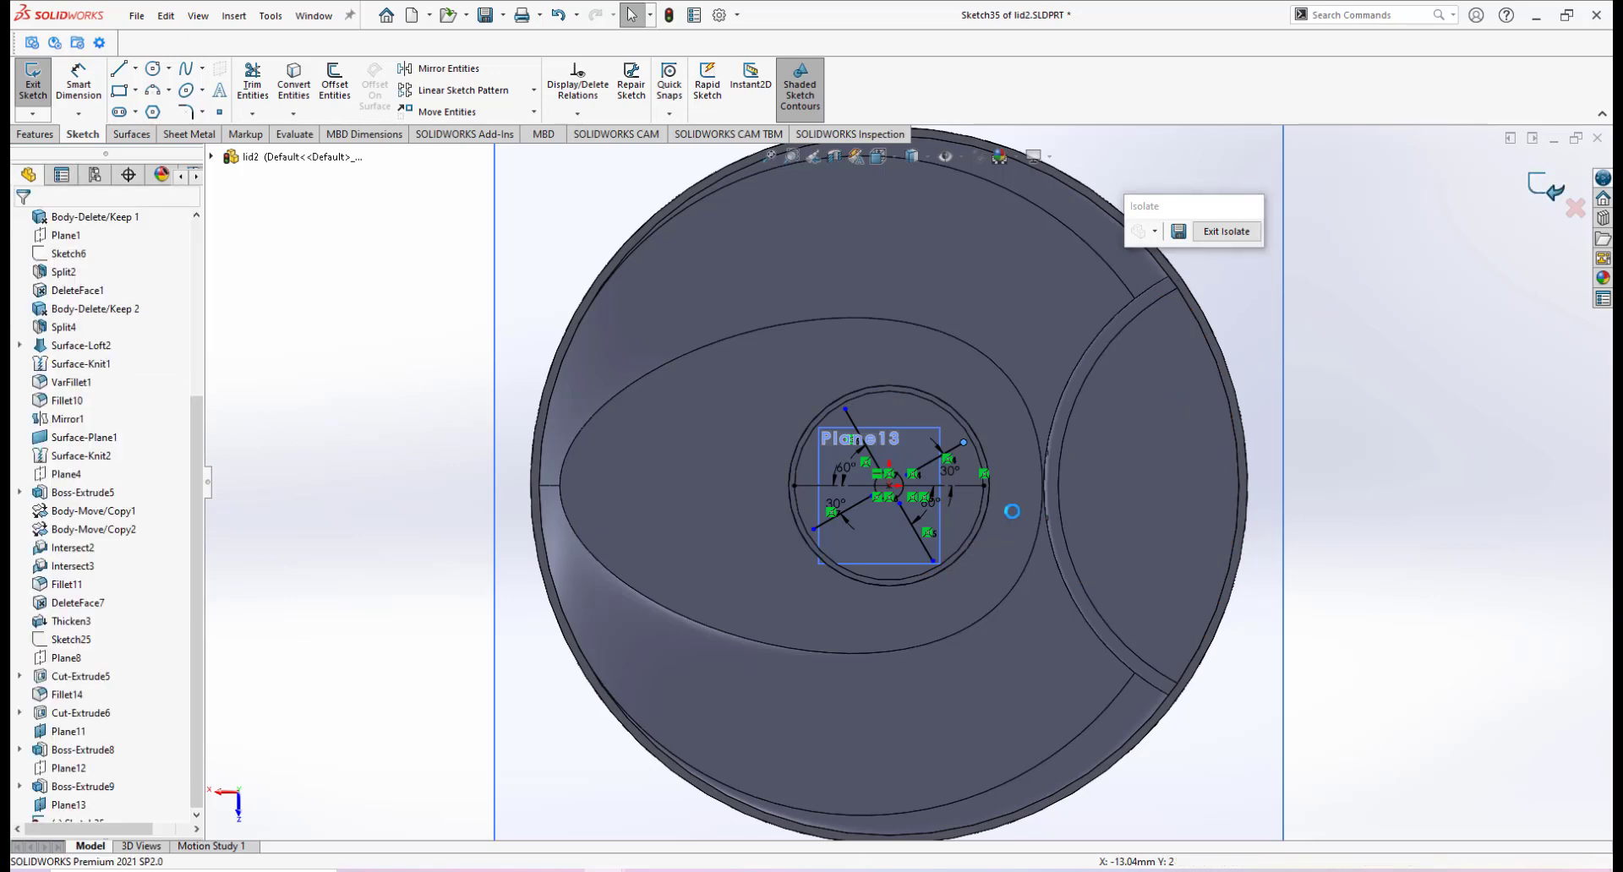
middle_click_drag(1005, 537, 1007, 337)
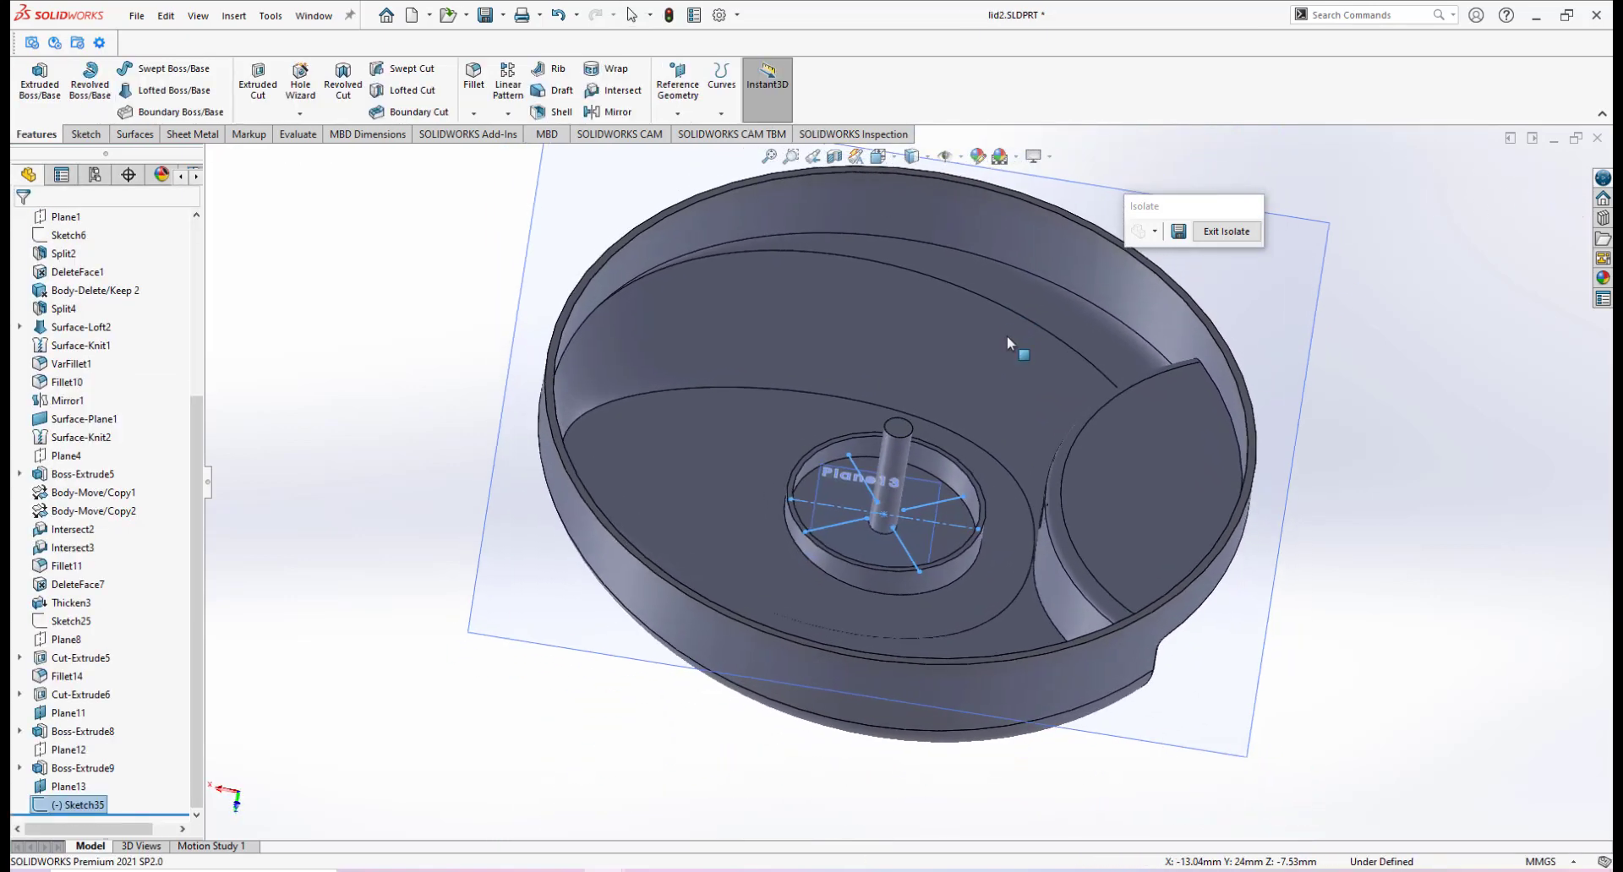
Start a Rib feature from the diagonal line sketch and set its thickness to 1 mm.
left_click(549, 68)
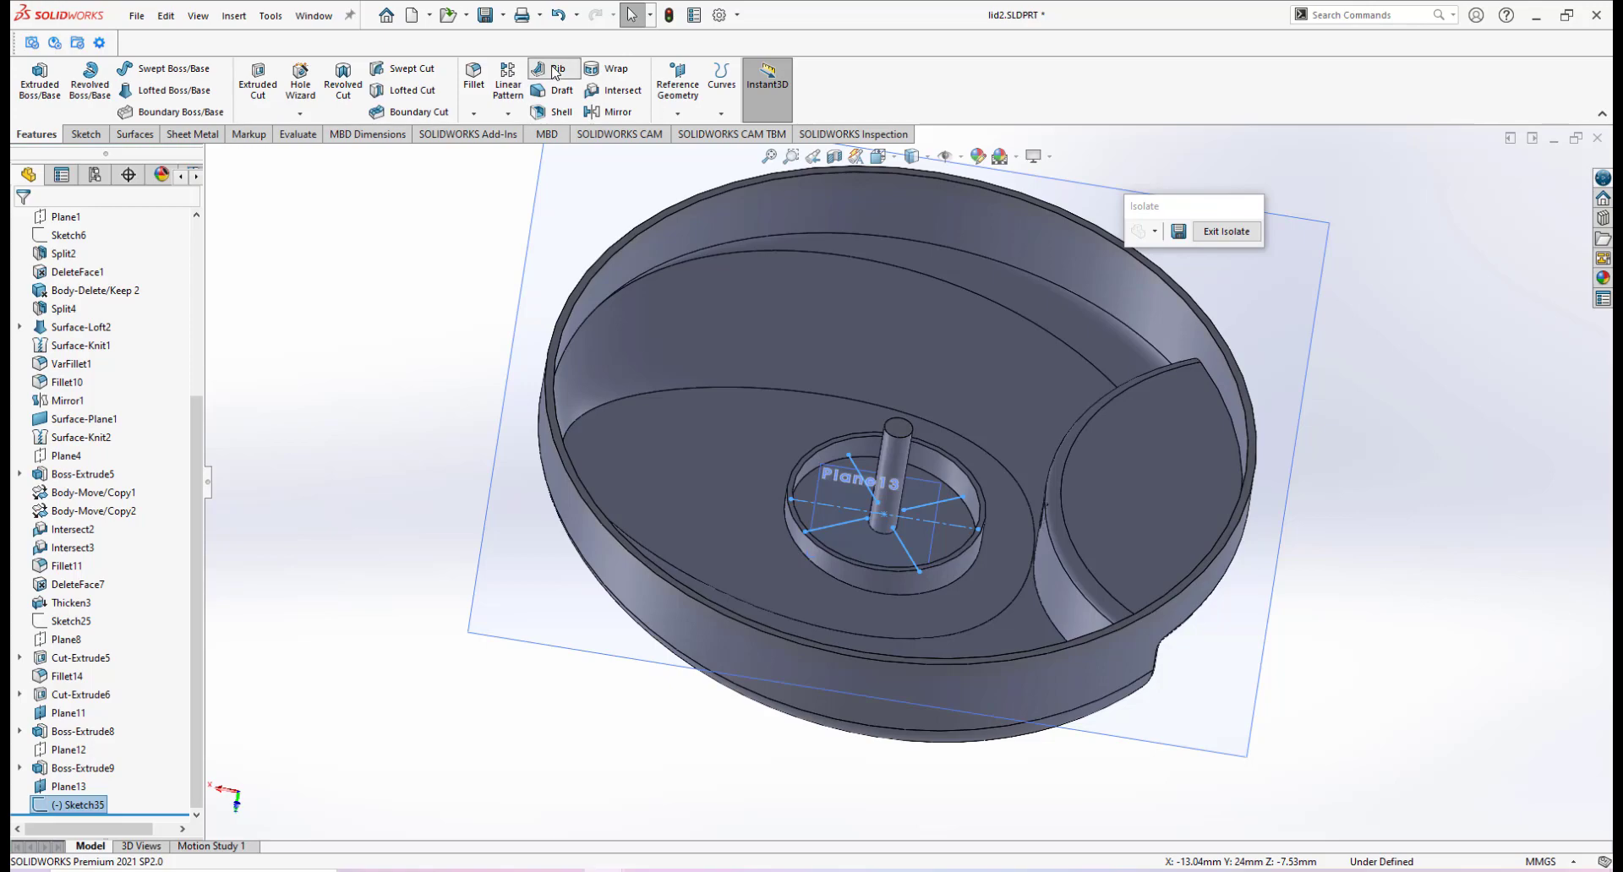
scroll(915, 514, "down", 6)
mouse_move(917, 514)
middle_mouse_down()
mouse_move(952, 496)
mouse_move(908, 493)
mouse_move(941, 496)
mouse_move(960, 540)
mouse_move(944, 557)
middle_mouse_up()
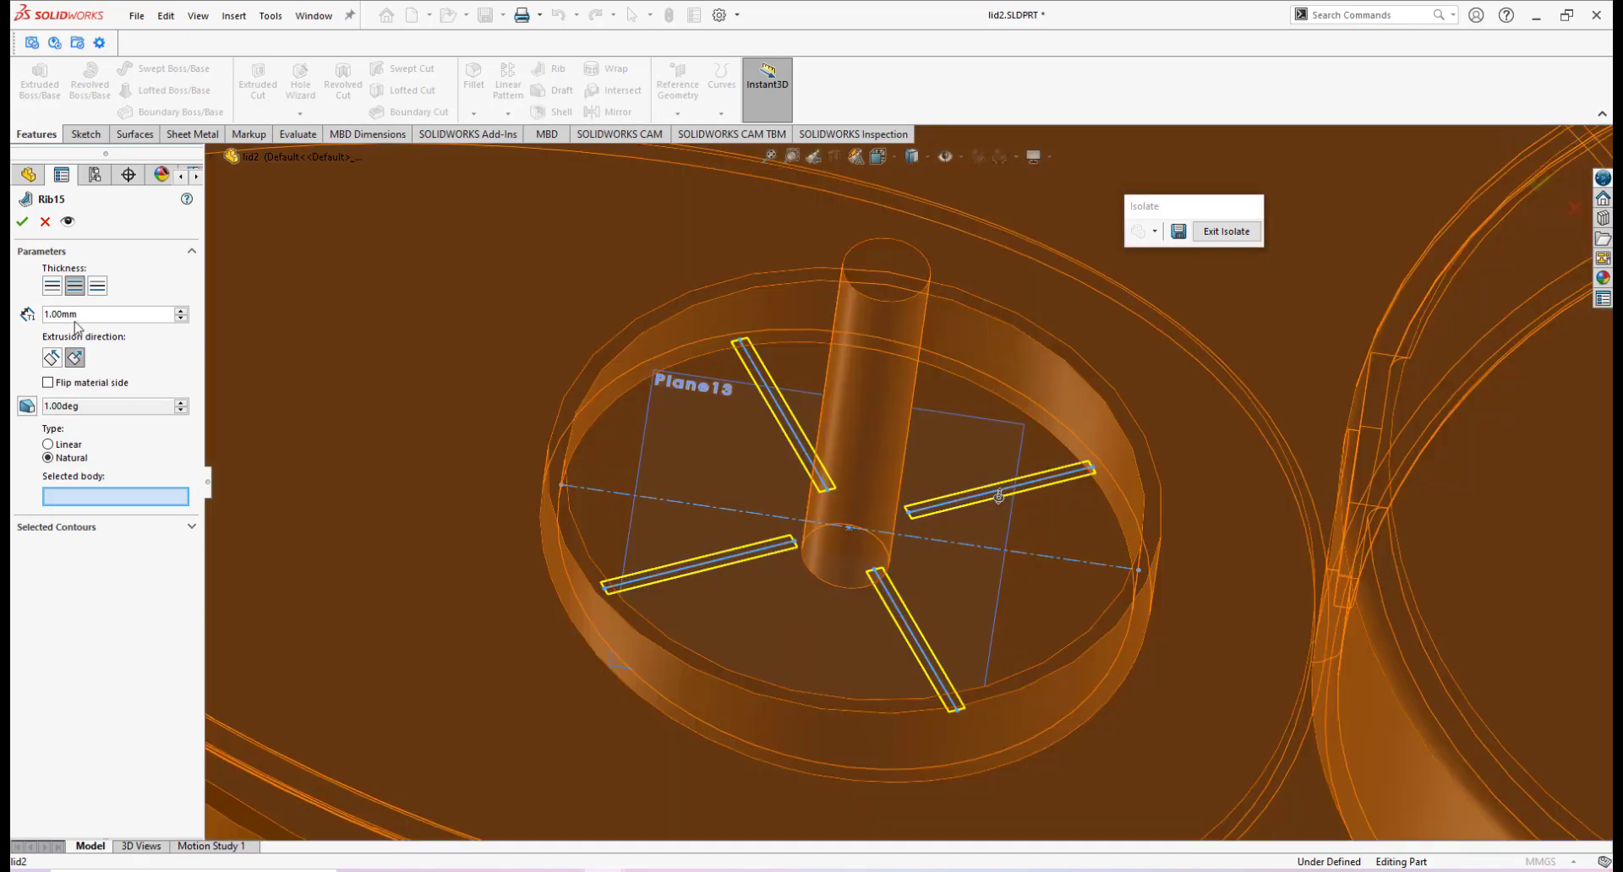
double_click(84, 314)
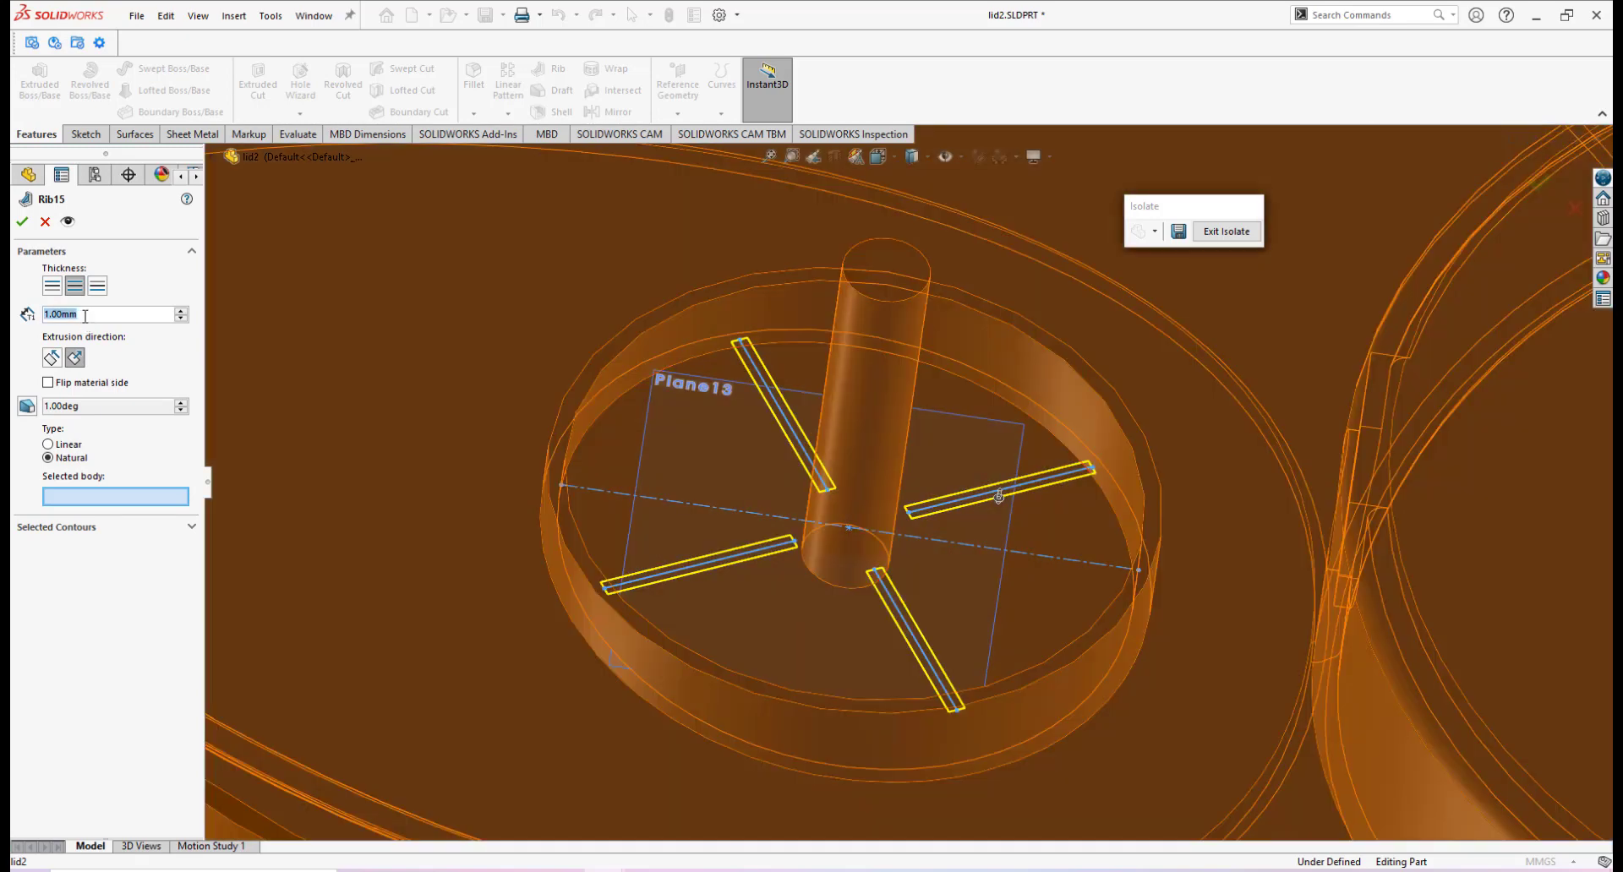
type("10")
key("Return")
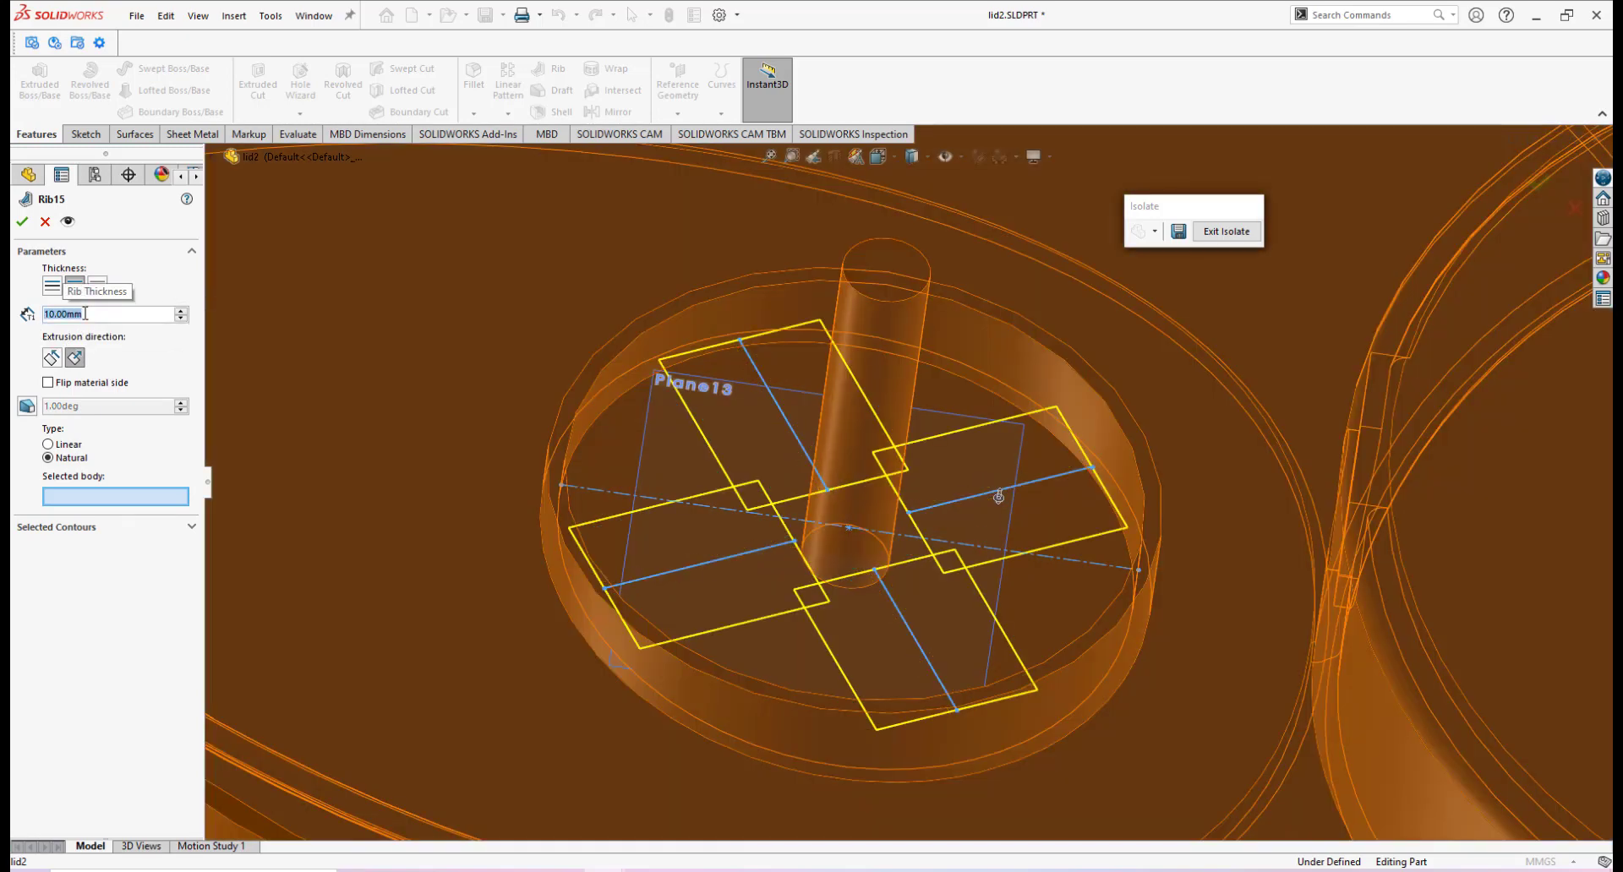
type("1")
key("Return")
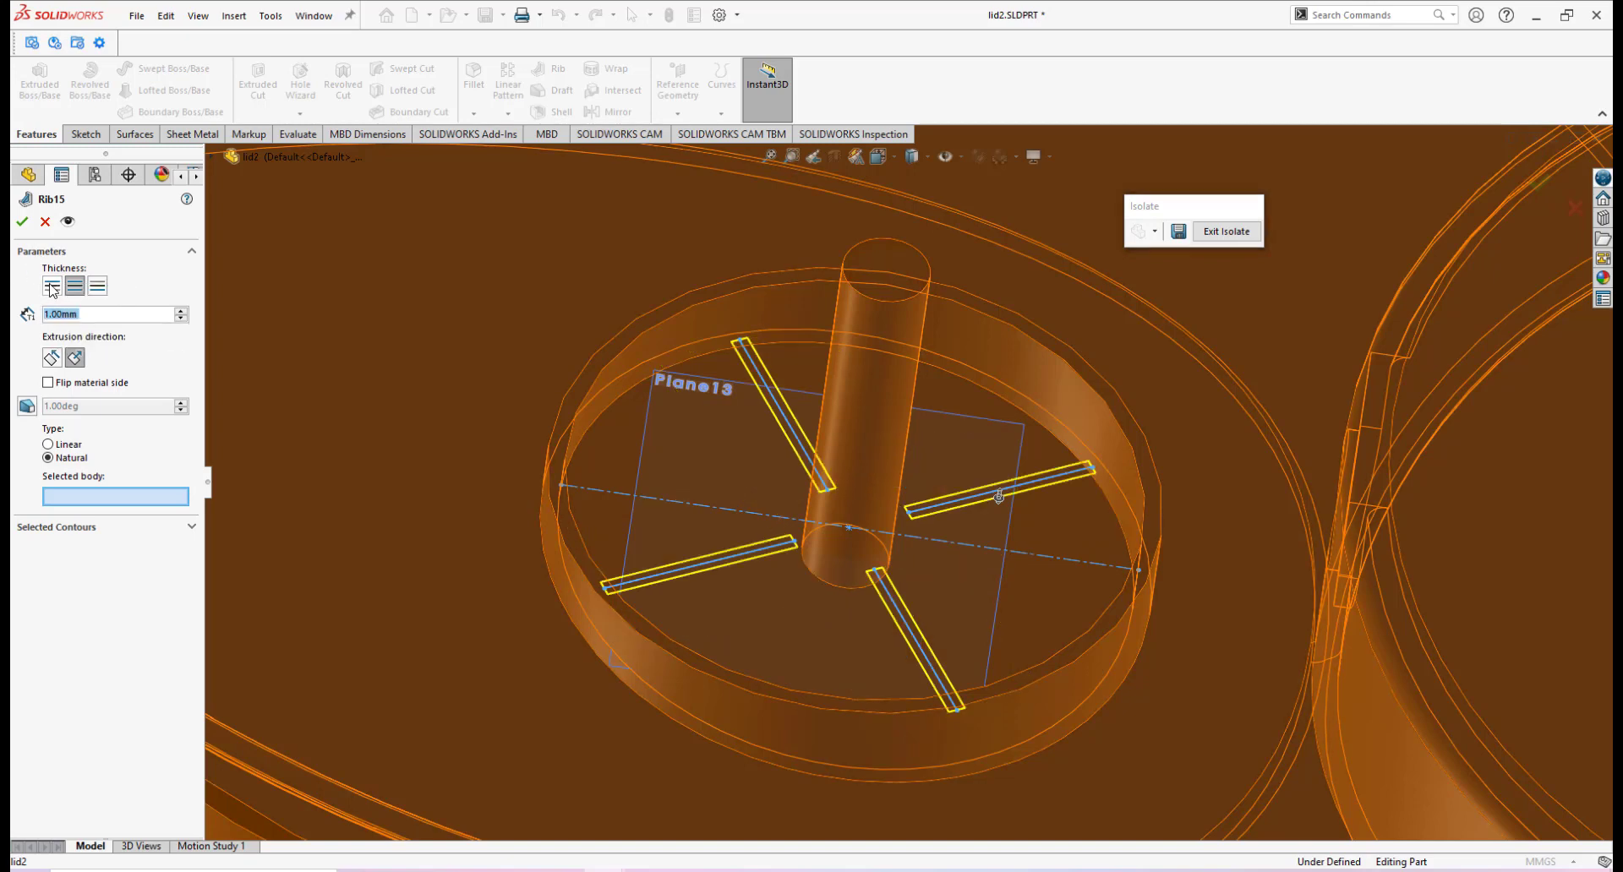
Try adding the rib thickness on one side of the lines, and return it to both sides.
left_click(51, 287)
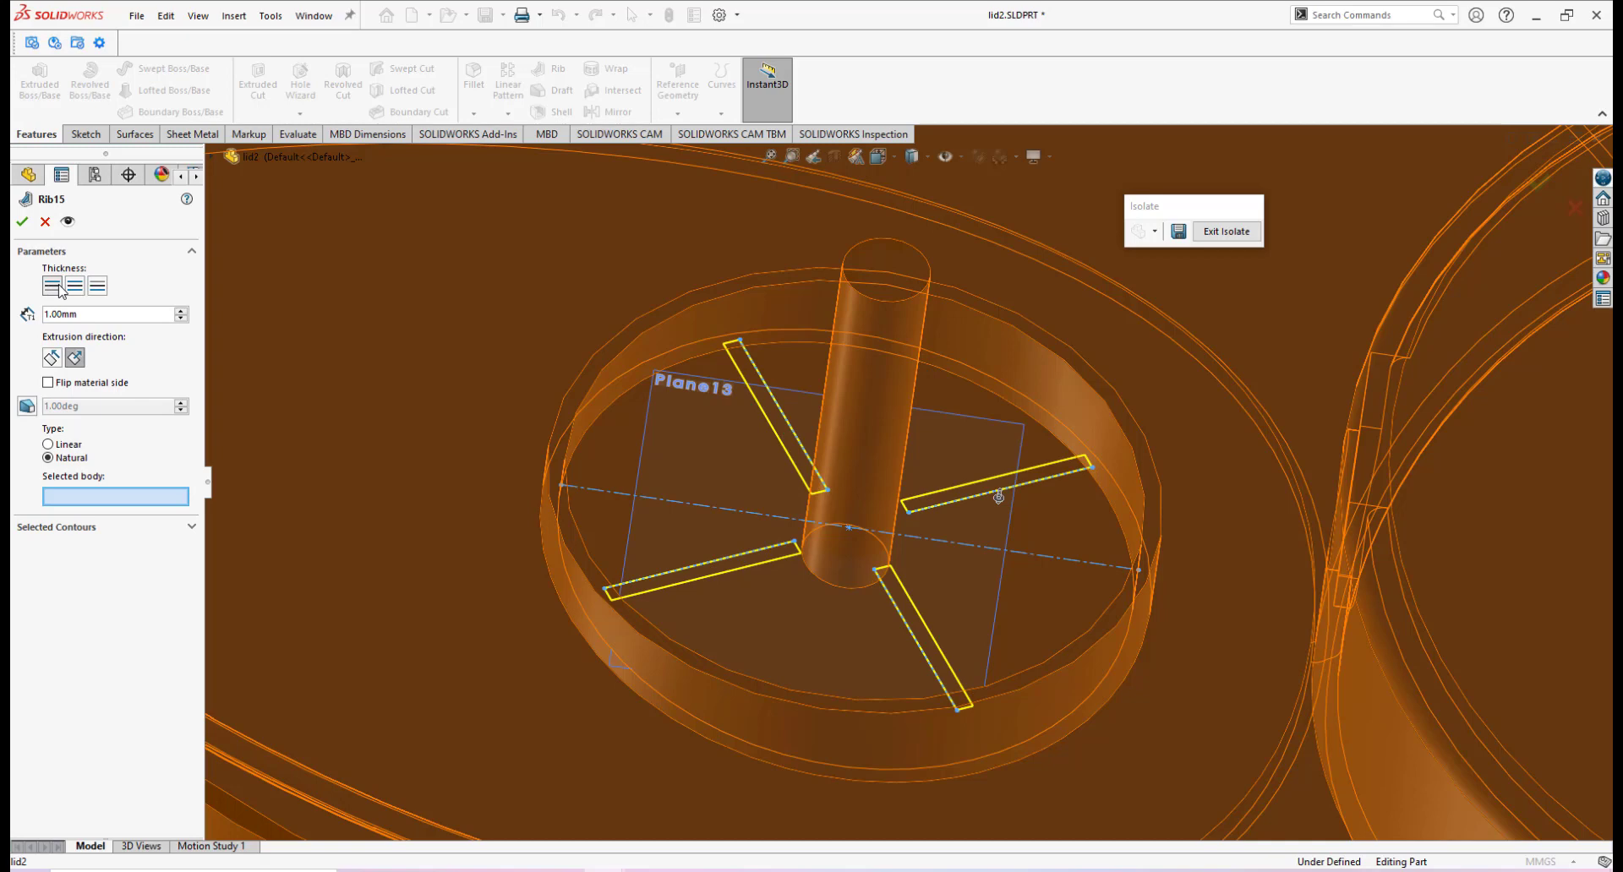
middle_click_drag(862, 513, 925, 447)
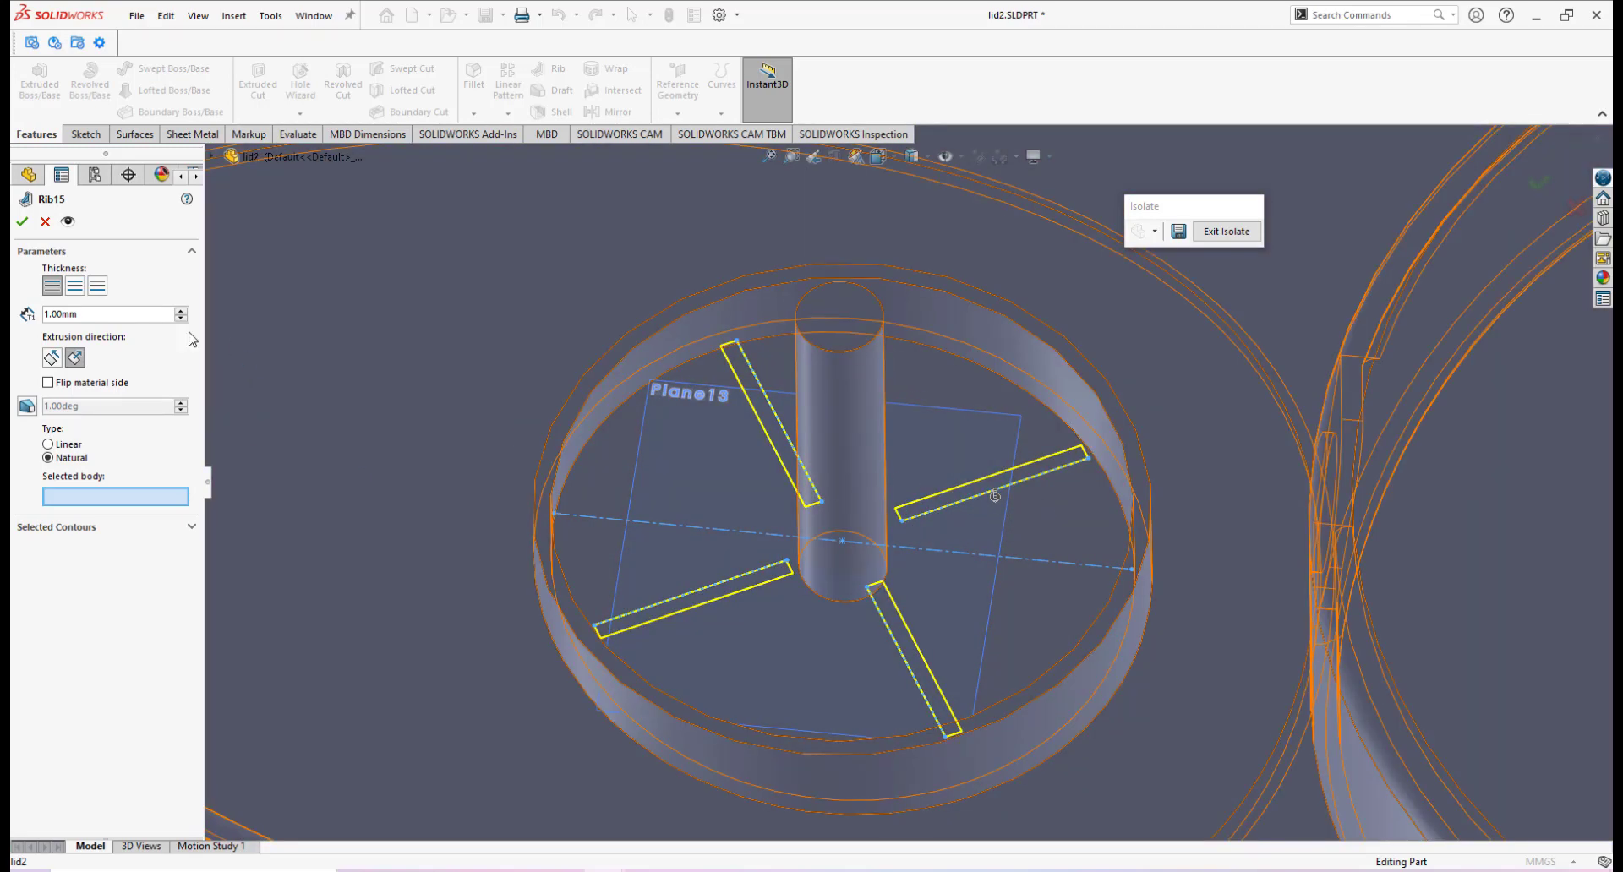
left_click(98, 289)
left_click(75, 287)
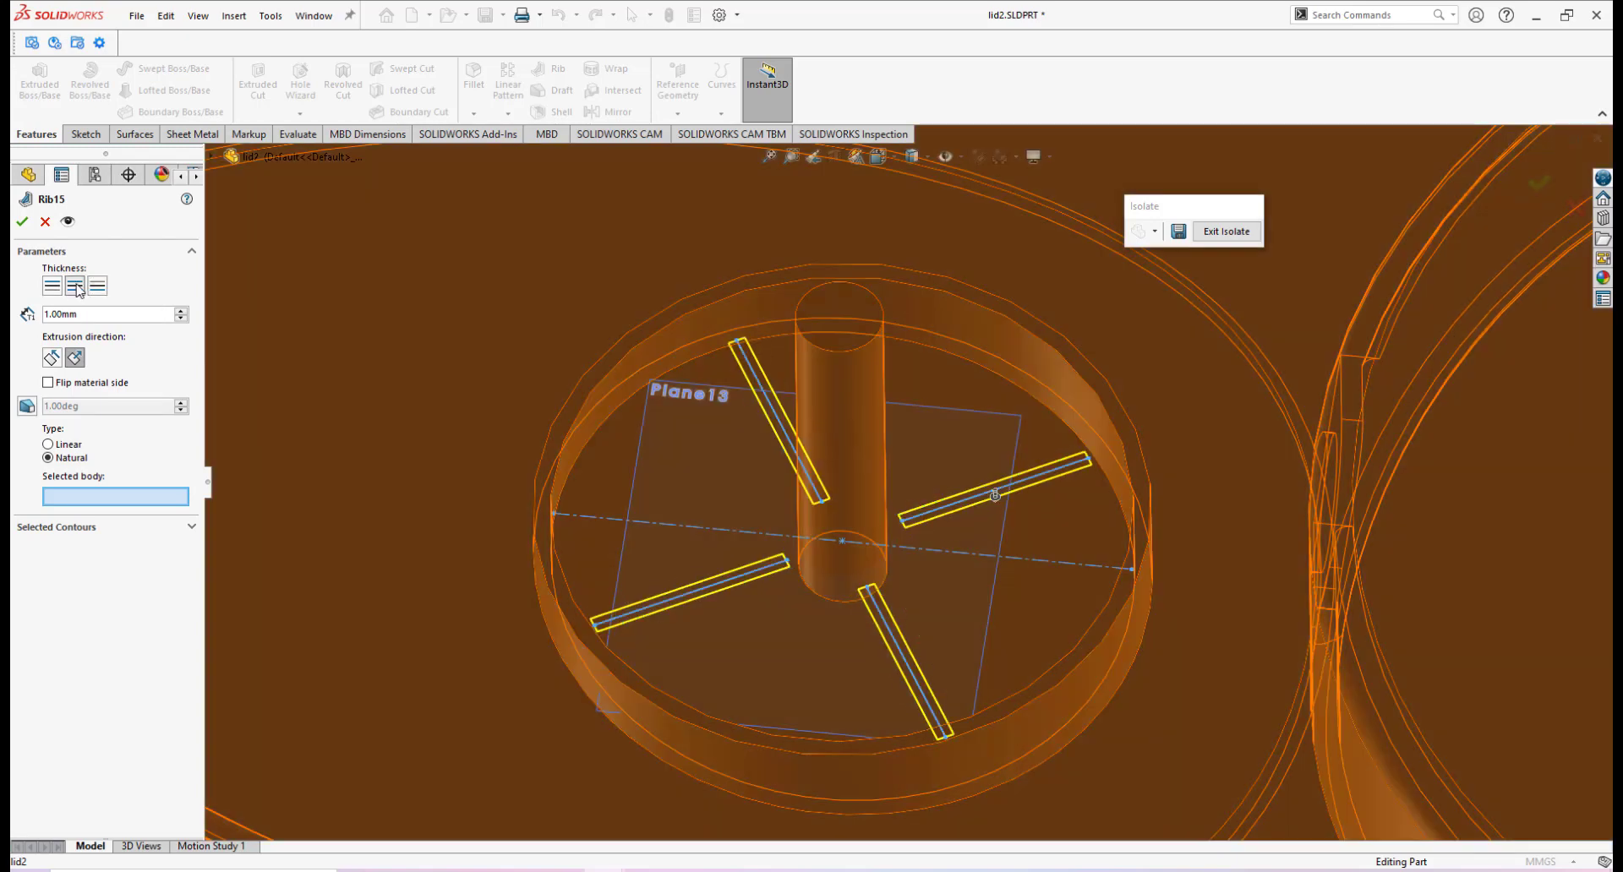
scroll(737, 571, "up", 3)
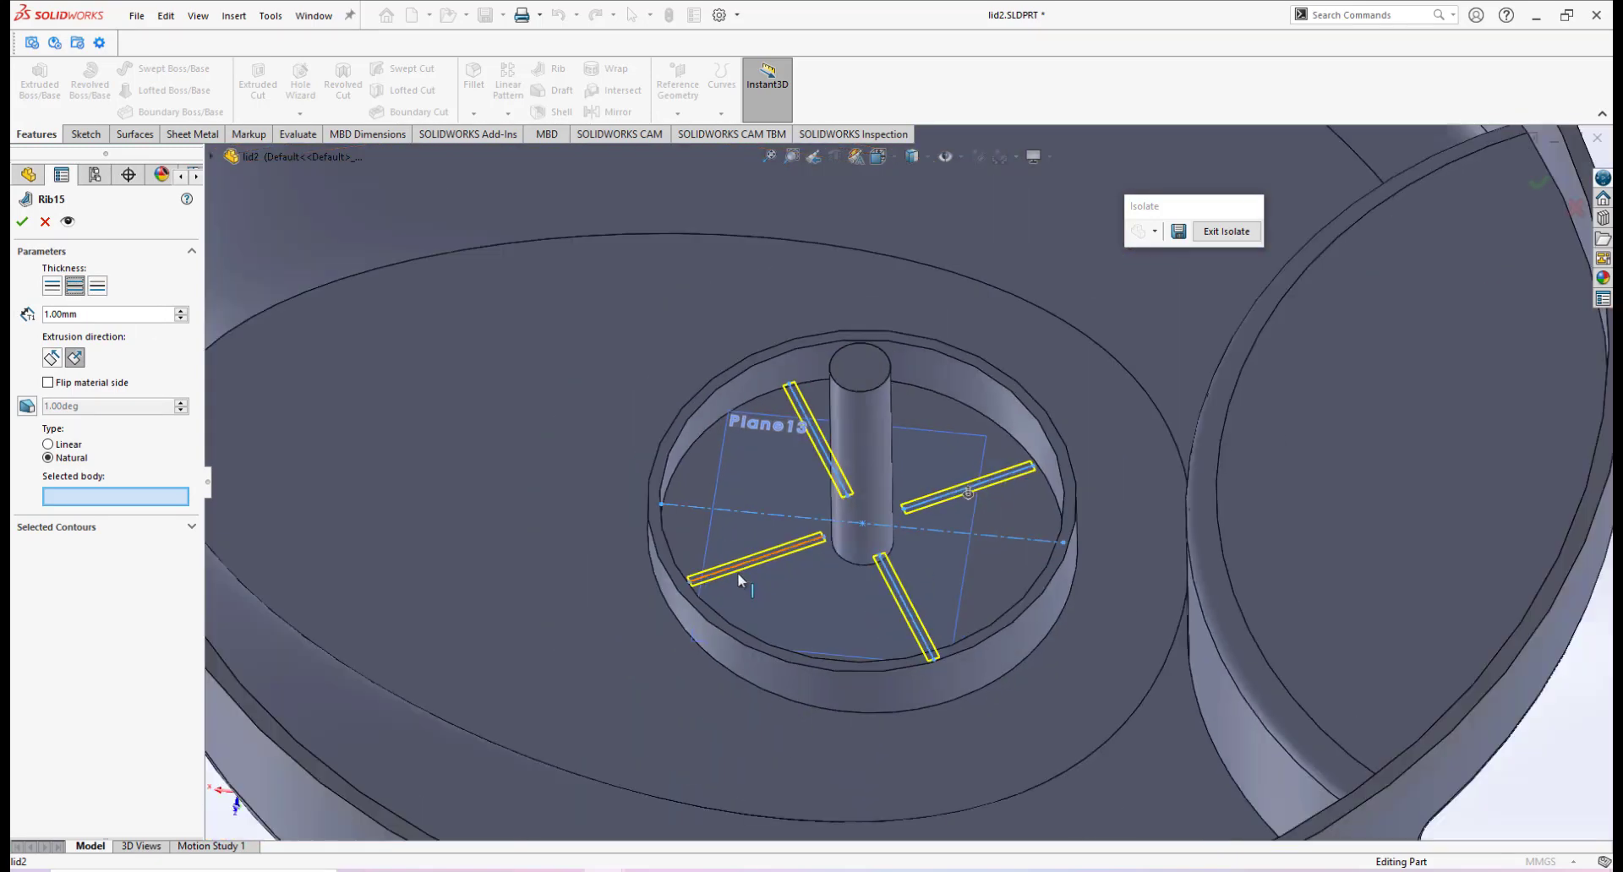
left_click(114, 318)
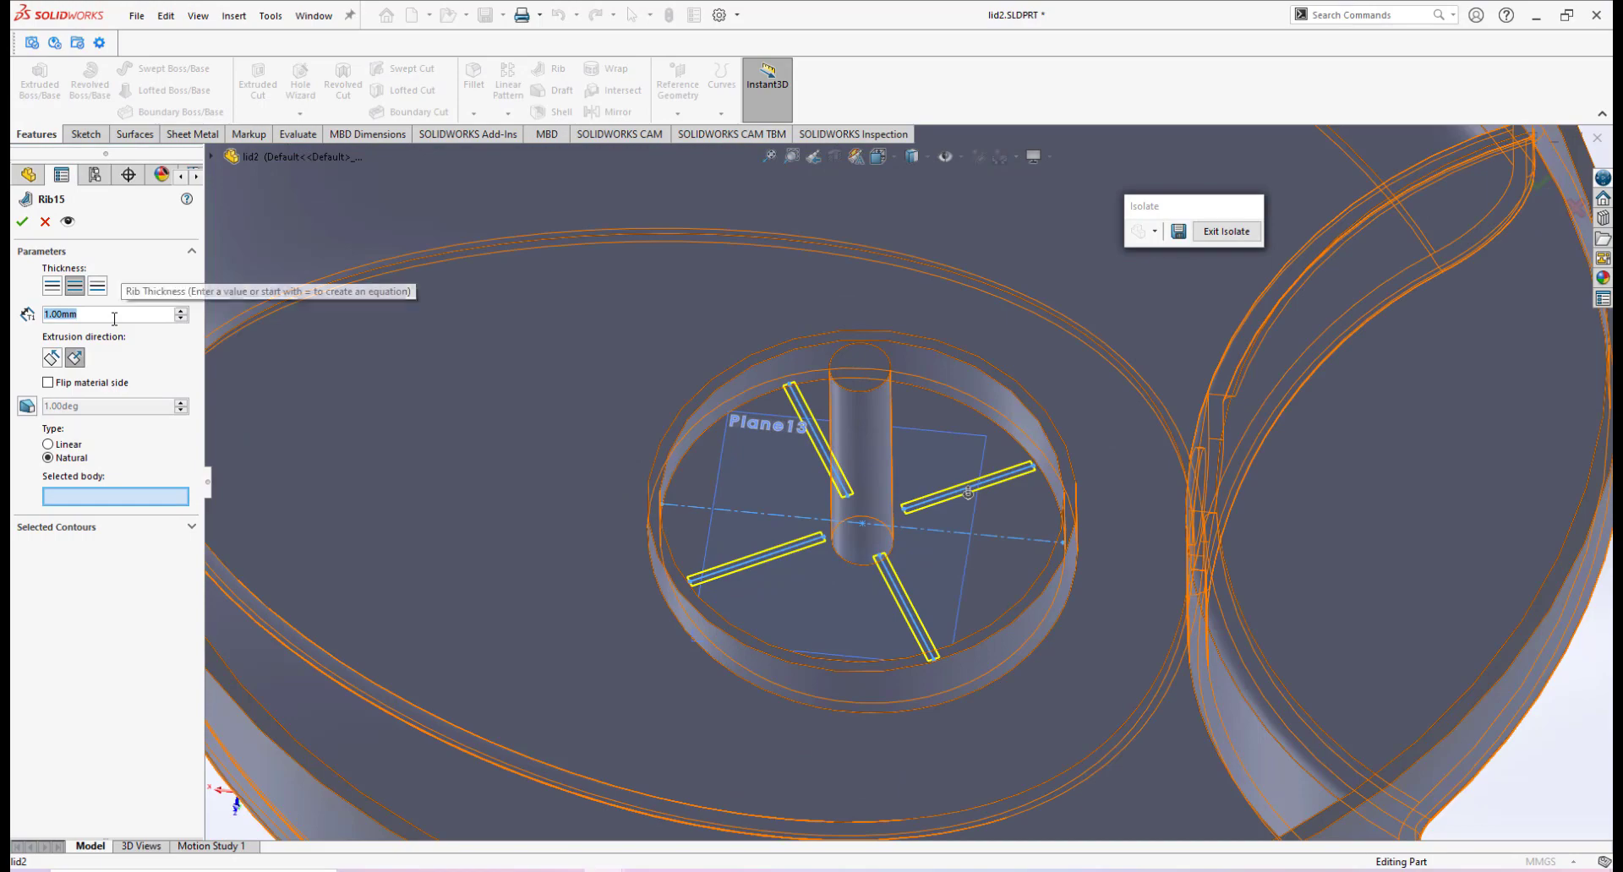
scroll(946, 516, "down", 4)
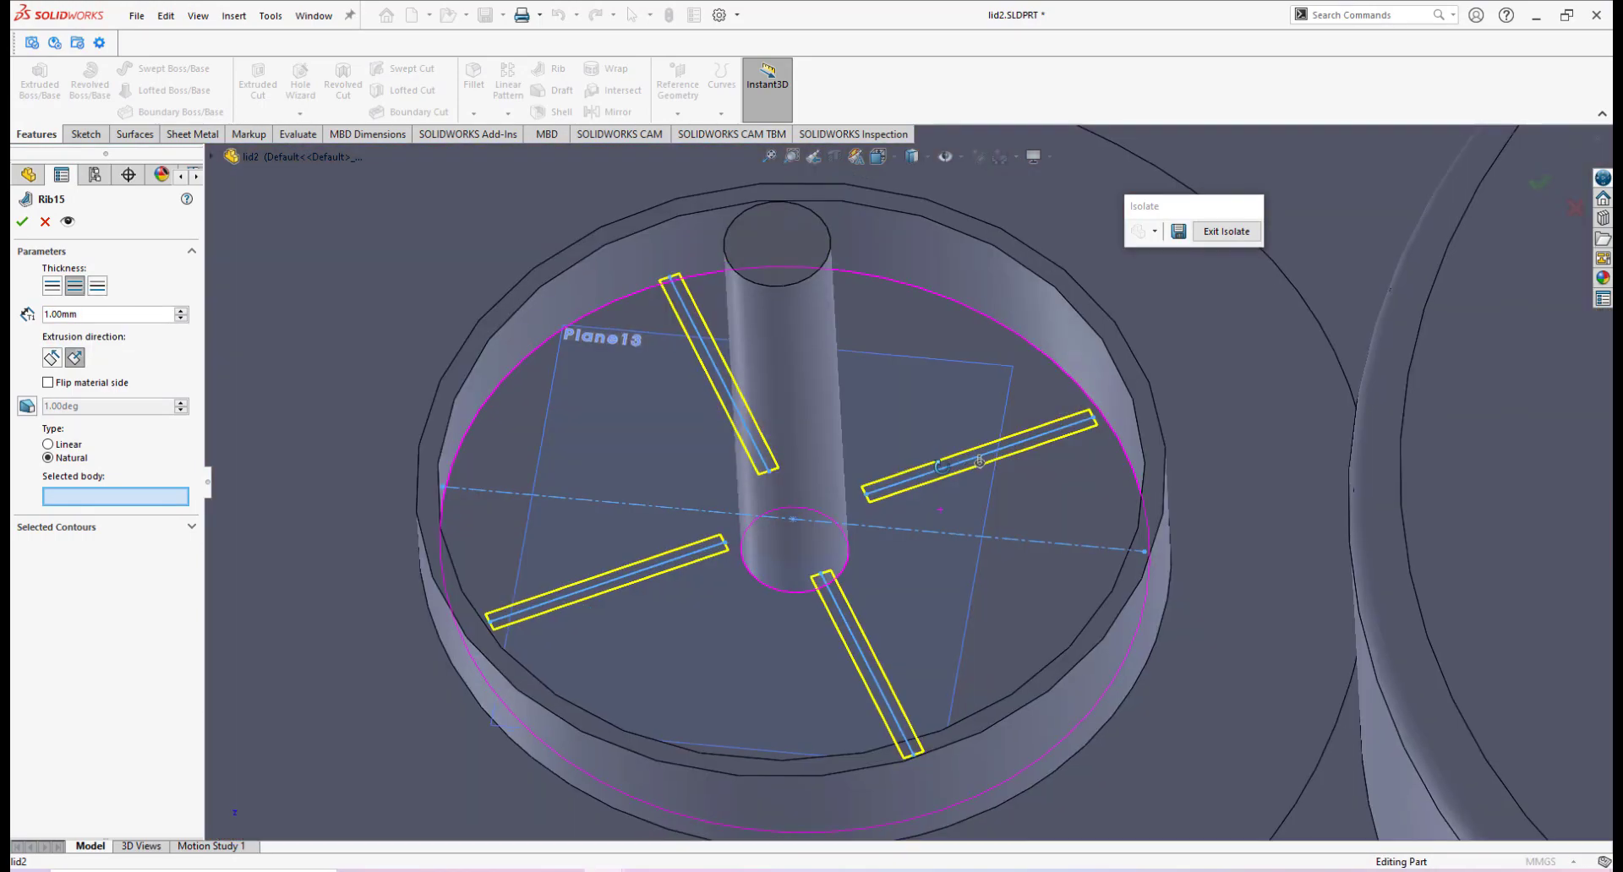
Try the rib extrusion parallel to the sketch, and set it back to normal to the sketch with the Linear type.
middle_click_drag(940, 467, 980, 464)
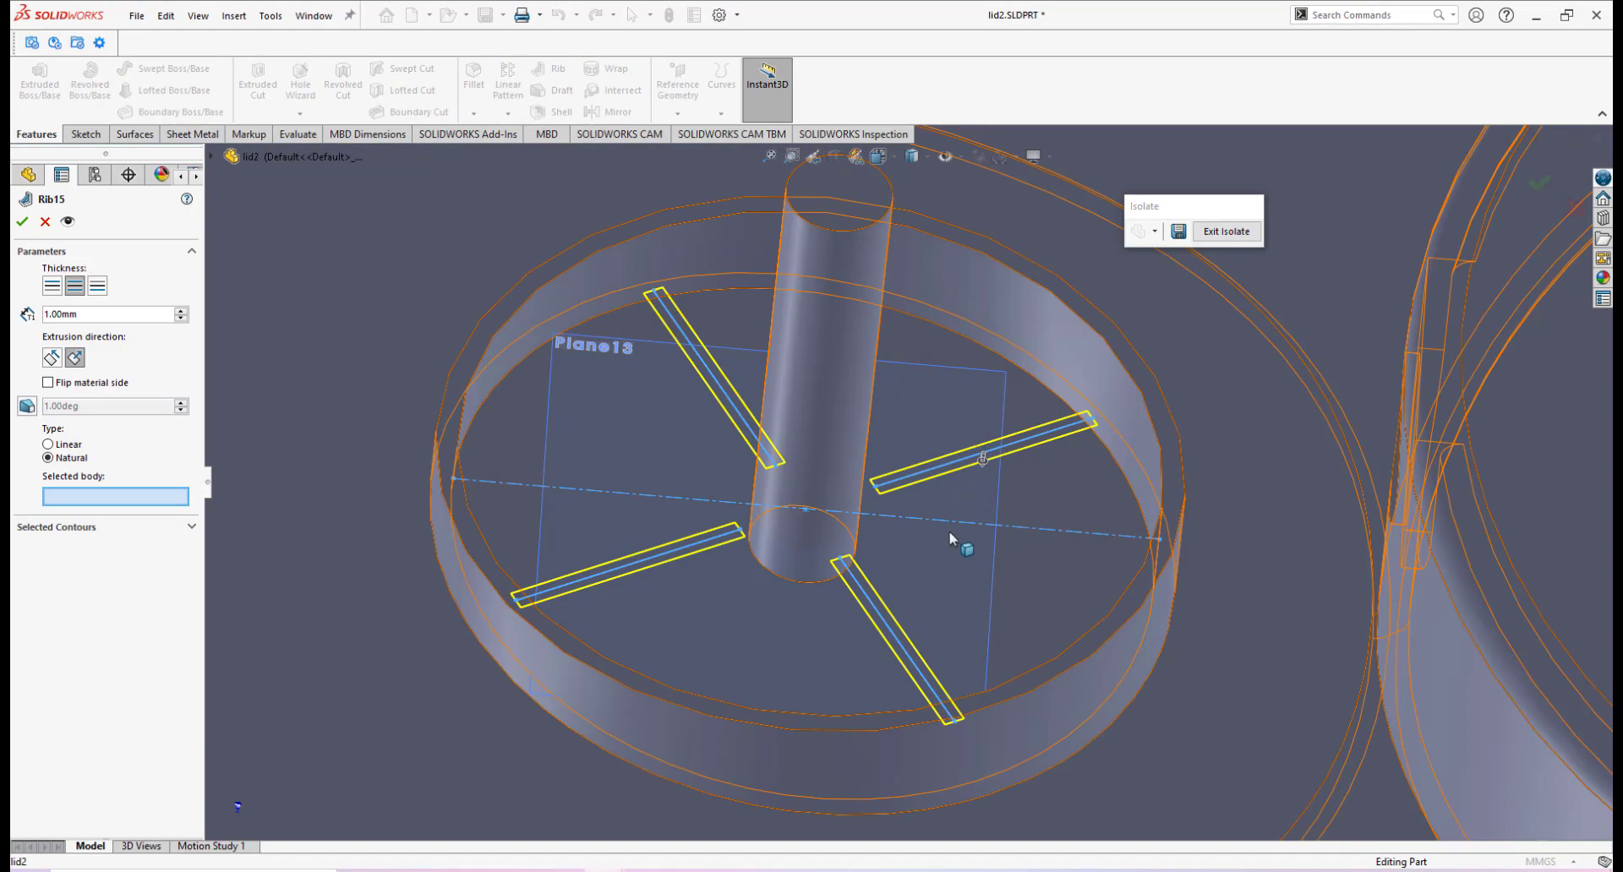
middle_click_drag(916, 434, 954, 478)
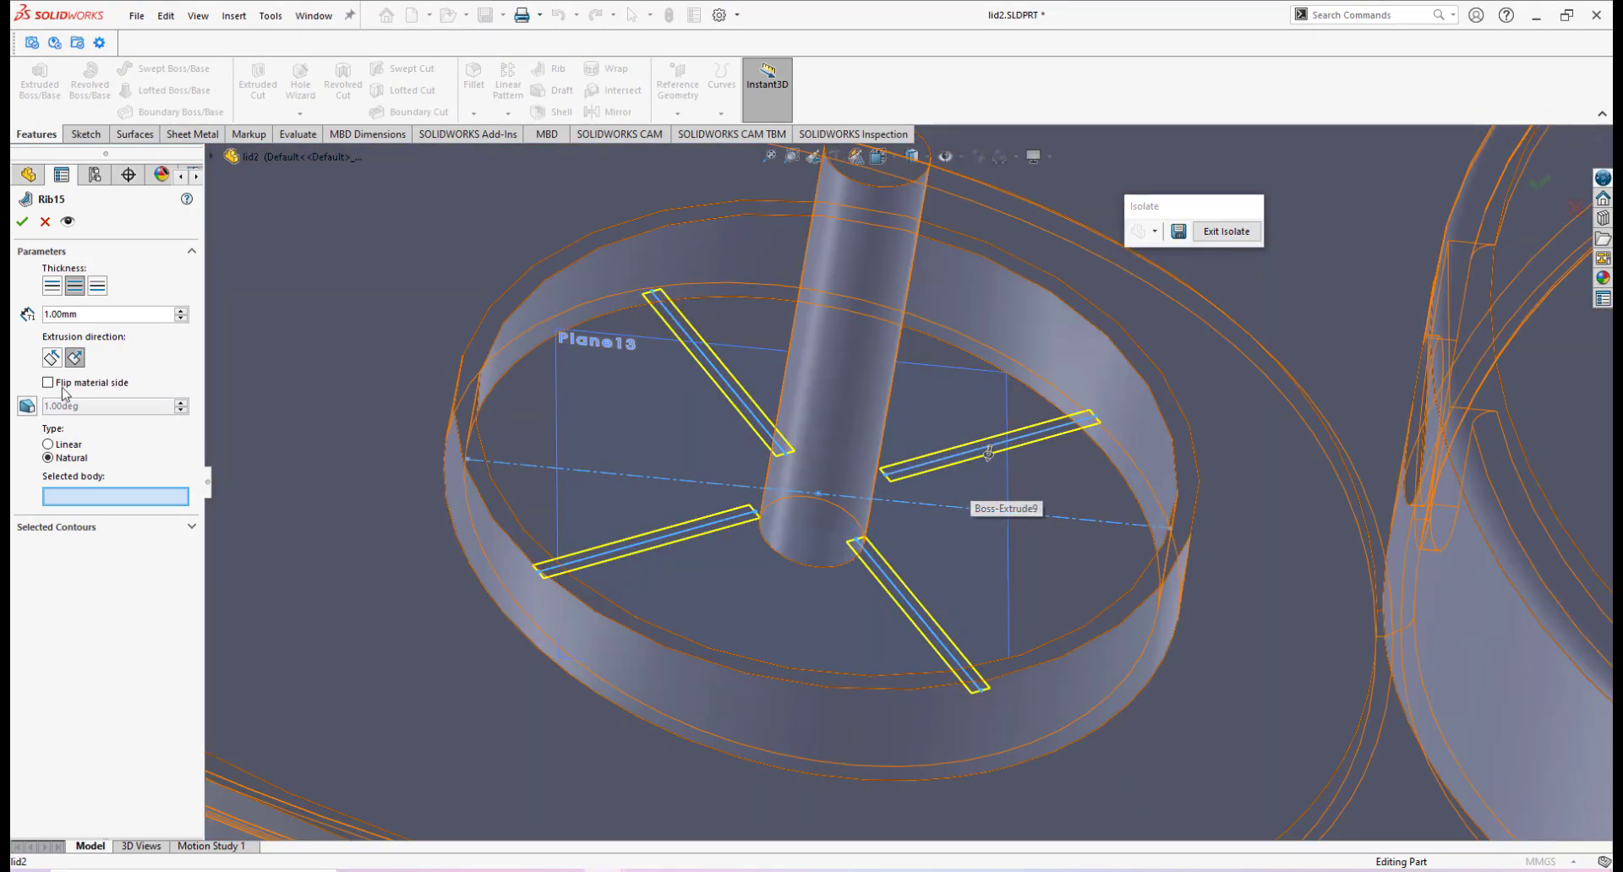
left_click(51, 359)
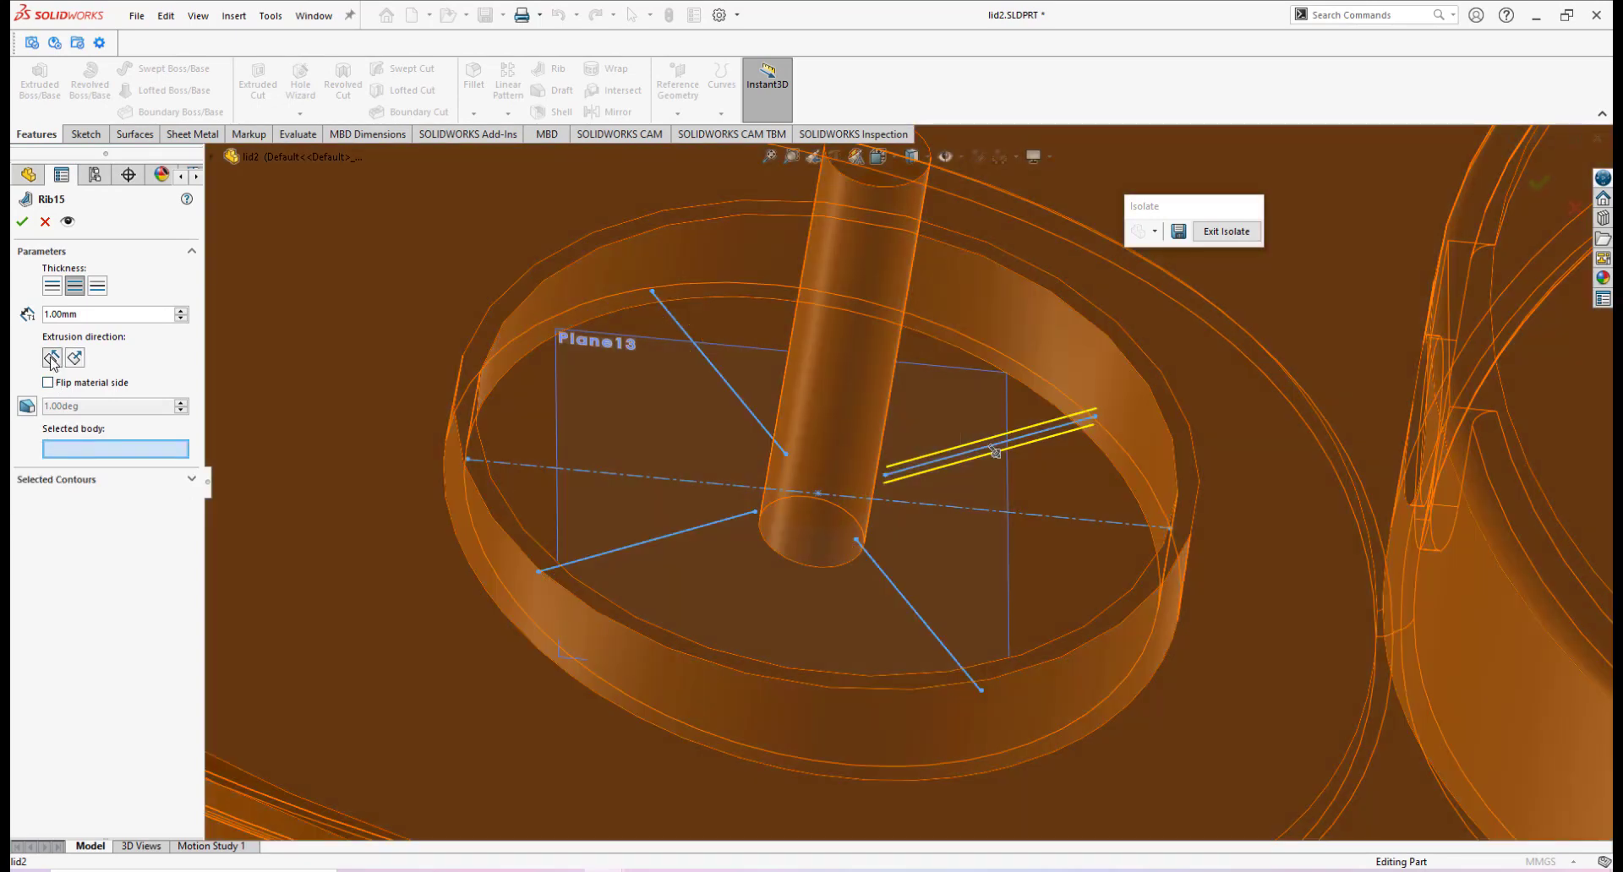
middle_click_drag(697, 447, 725, 450)
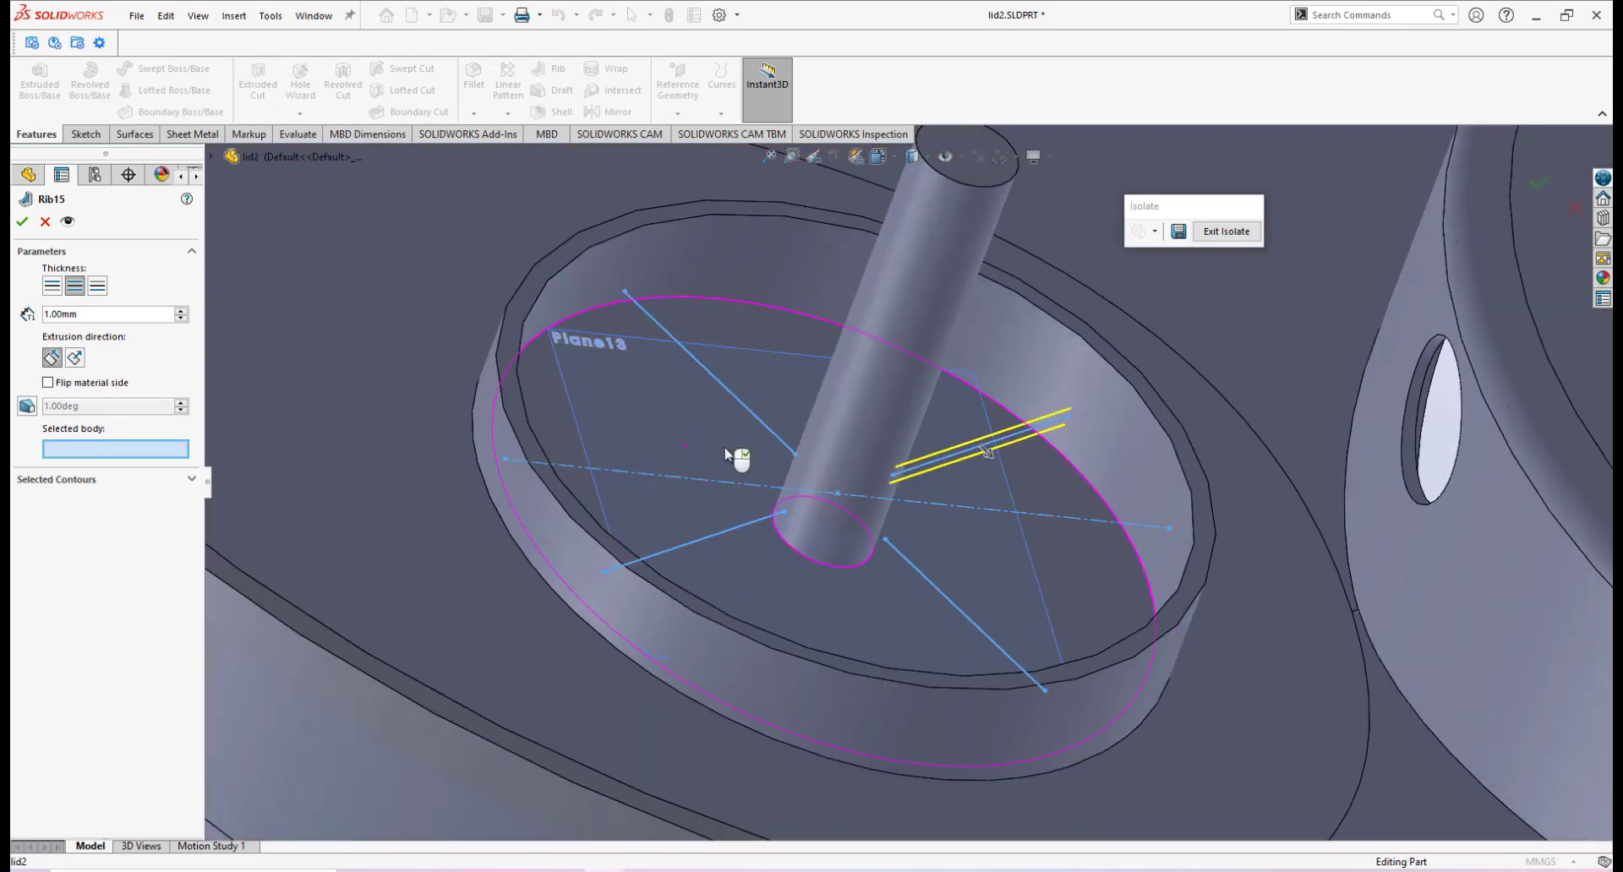
mouse_move(971, 464)
middle_mouse_down()
mouse_move(1015, 416)
mouse_move(948, 472)
mouse_move(1029, 441)
mouse_move(908, 446)
mouse_move(825, 480)
middle_mouse_up()
scroll(993, 464, "down", 3)
middle_click_drag(837, 570, 854, 570)
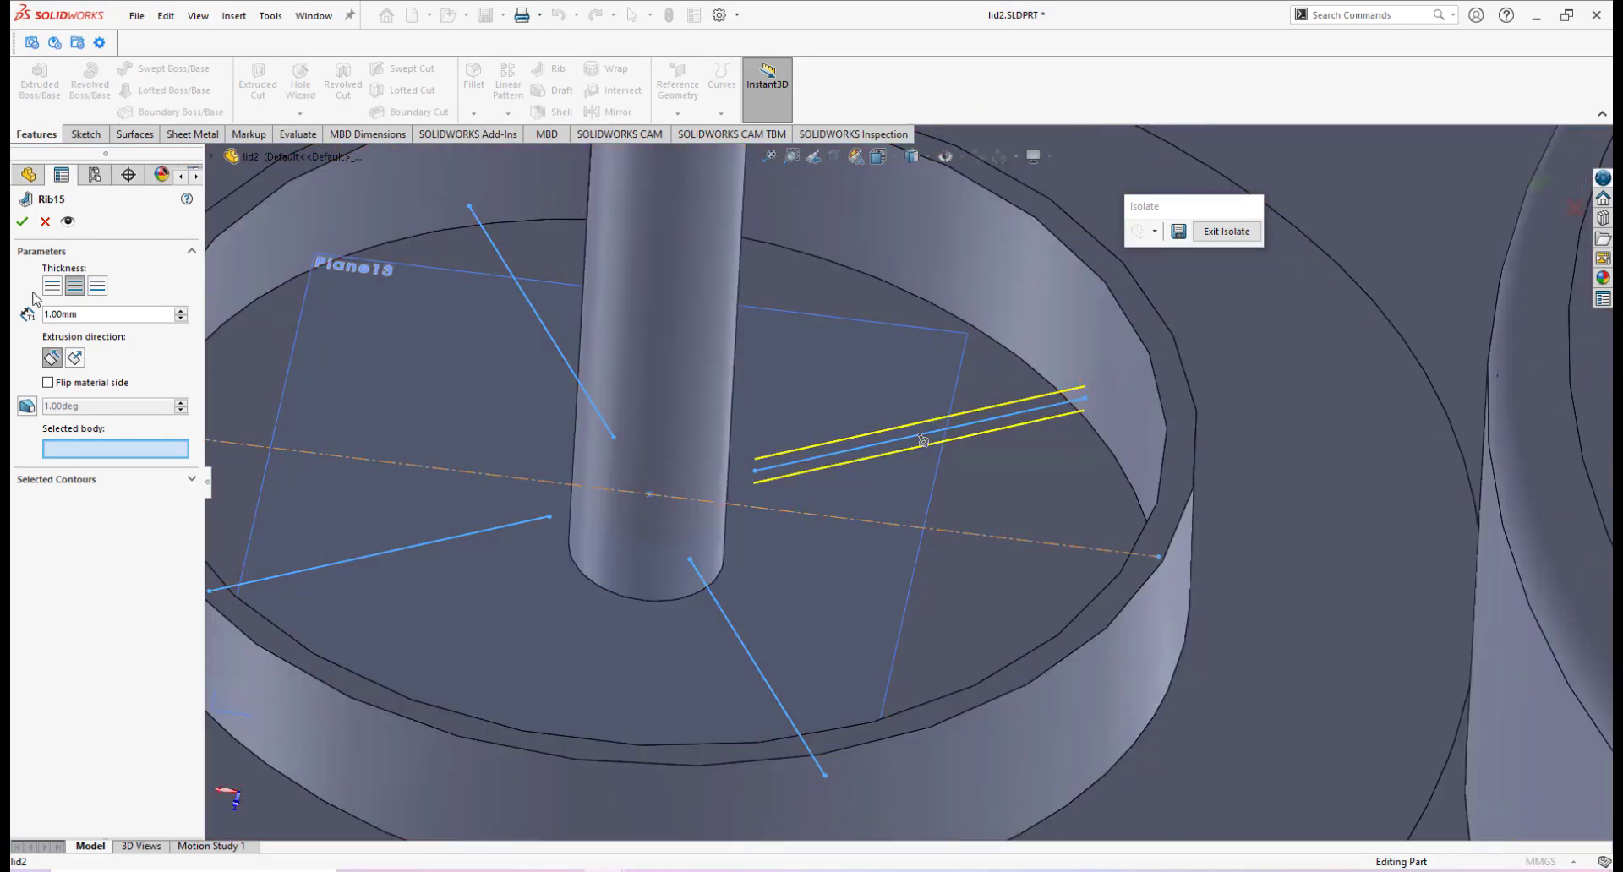
left_click(74, 358)
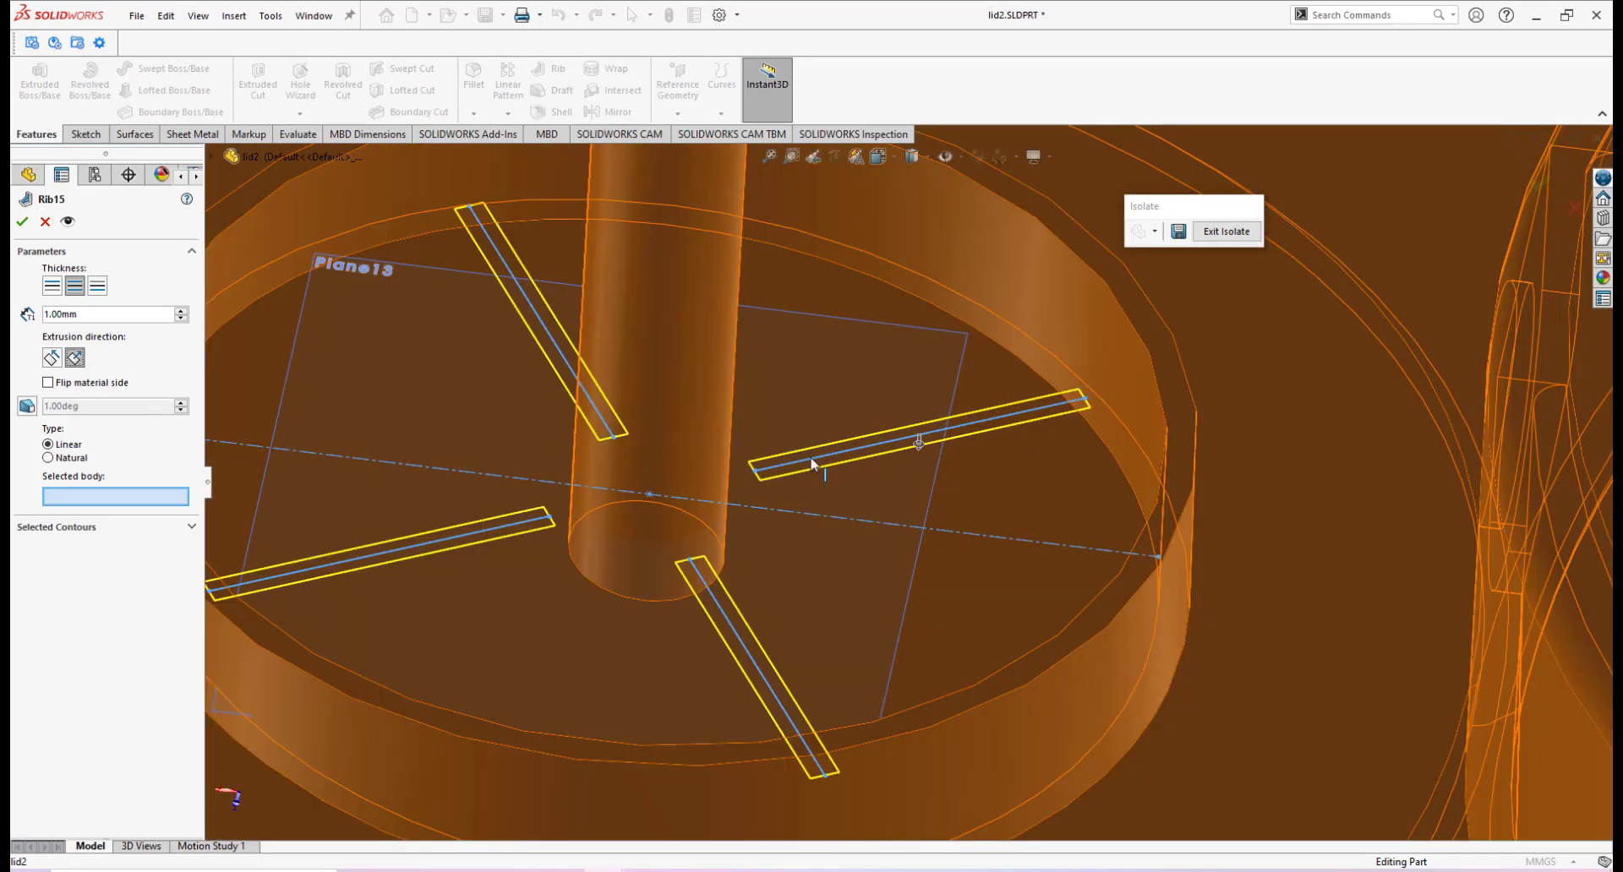
Try flipping the material side of the ribs, and restore the original side.
left_click(48, 384)
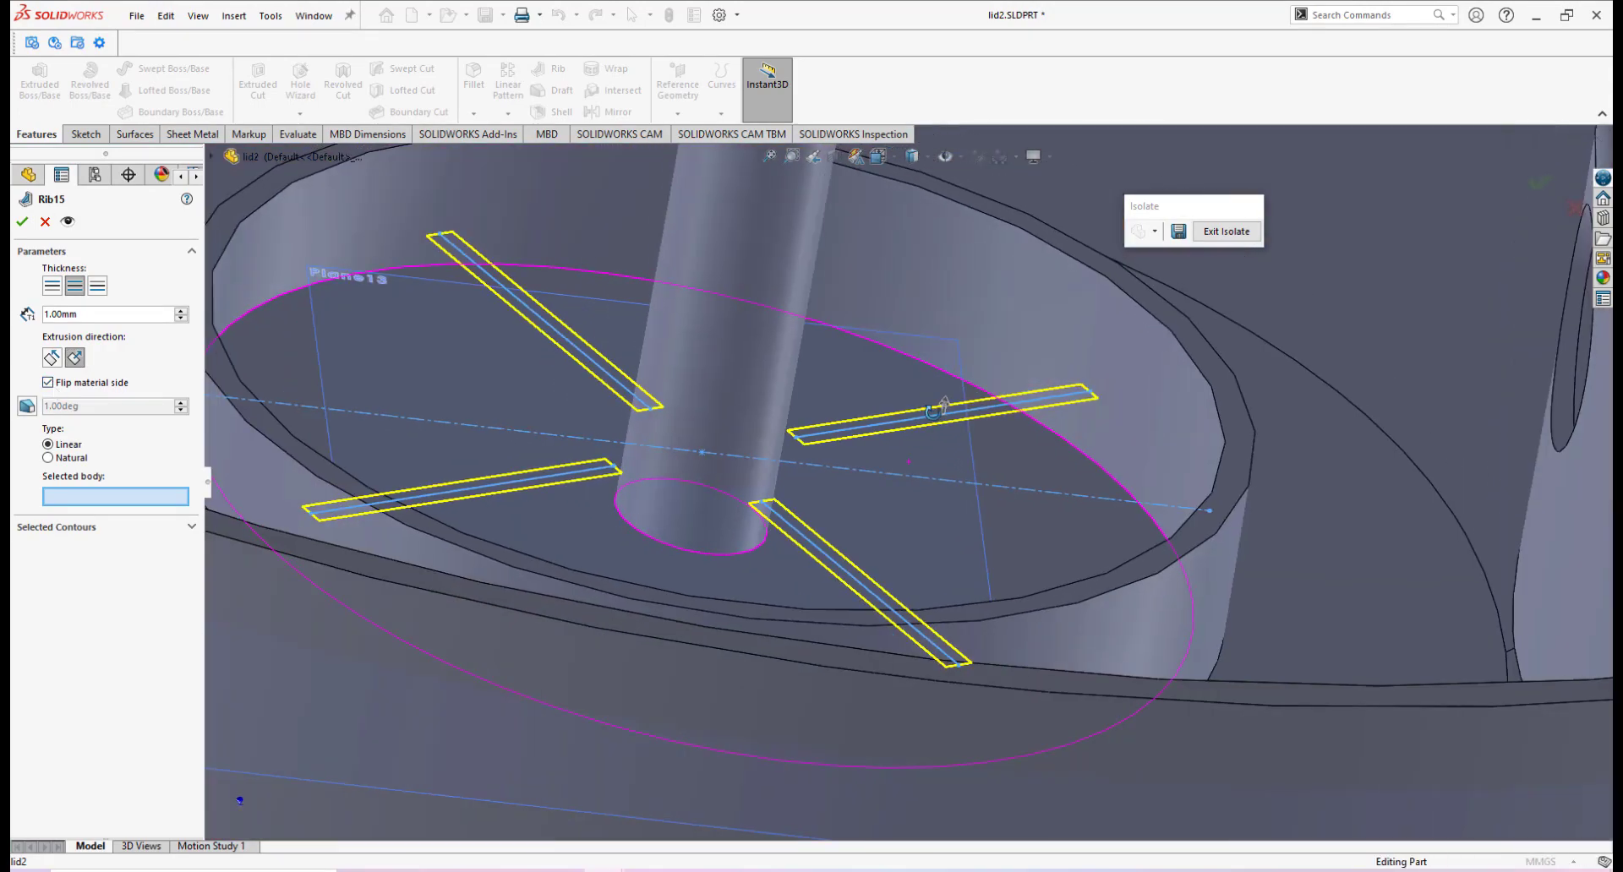
mouse_move(912, 456)
middle_mouse_down()
mouse_move(920, 413)
mouse_move(1083, 423)
mouse_move(1079, 358)
mouse_move(1114, 342)
mouse_move(954, 445)
middle_mouse_up()
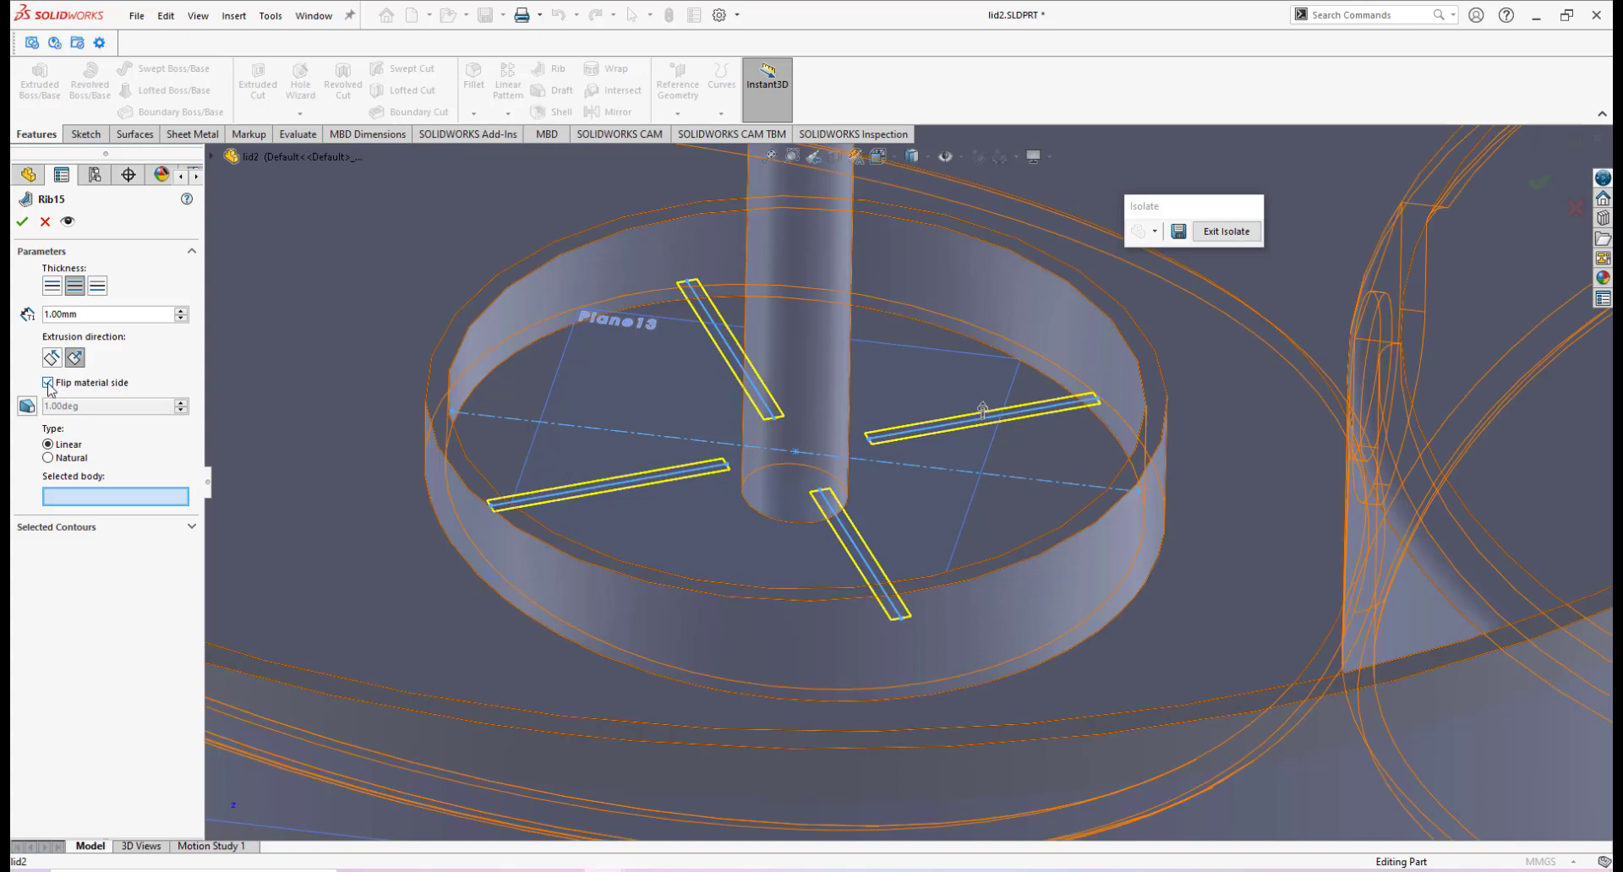
left_click(48, 382)
Choose the lid body as the rib's target body and create the four ribs between the pole and the ring.
scroll(987, 487, "down", 3)
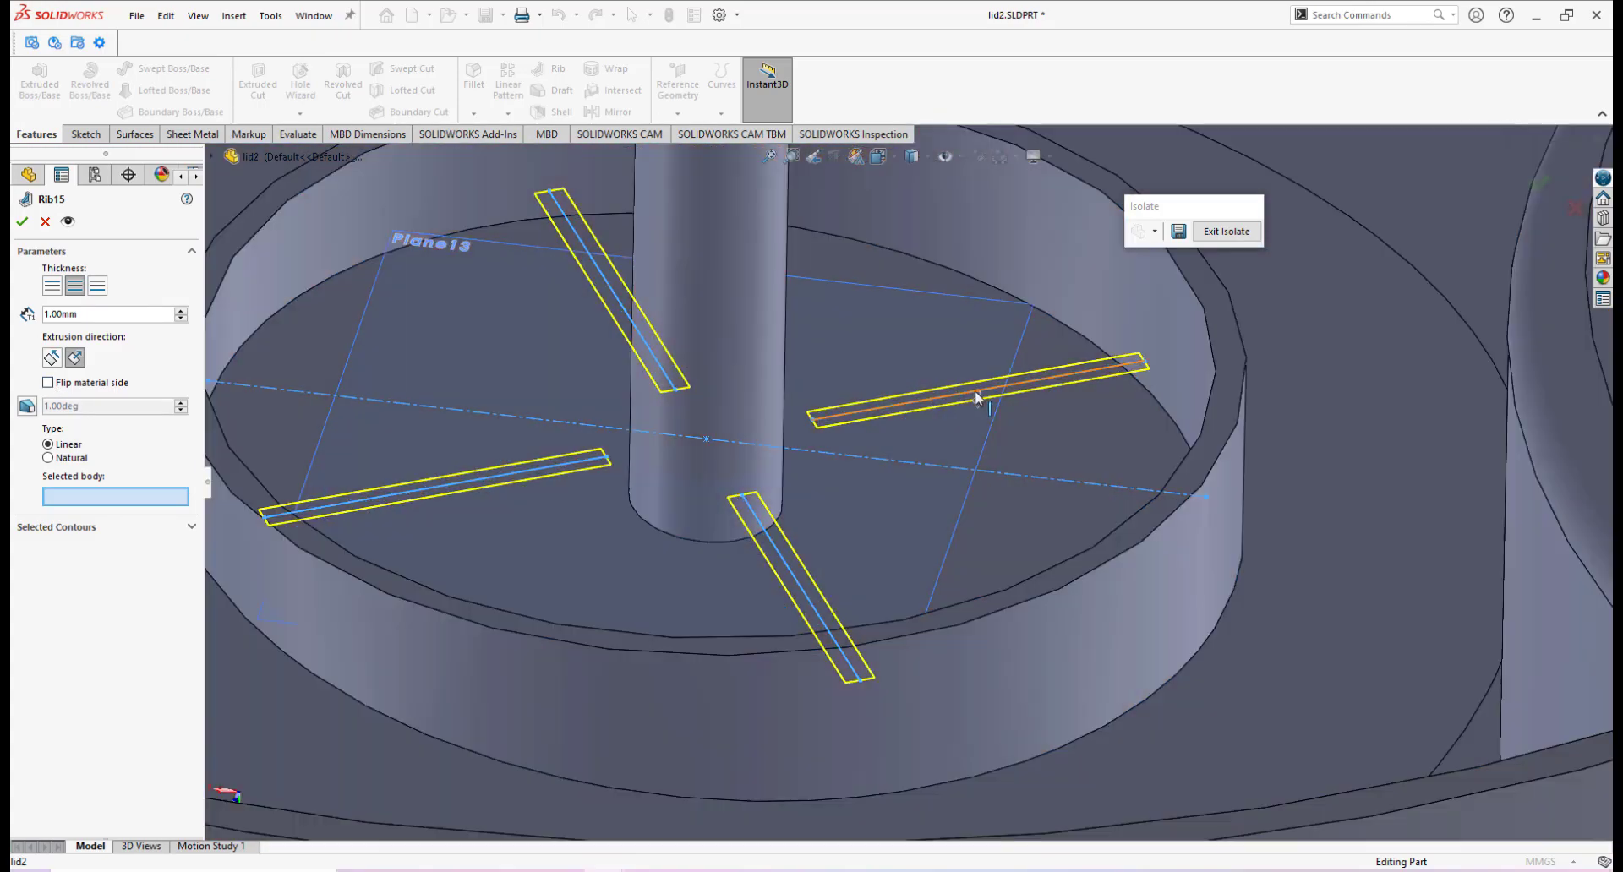
scroll(958, 435, "up", 2)
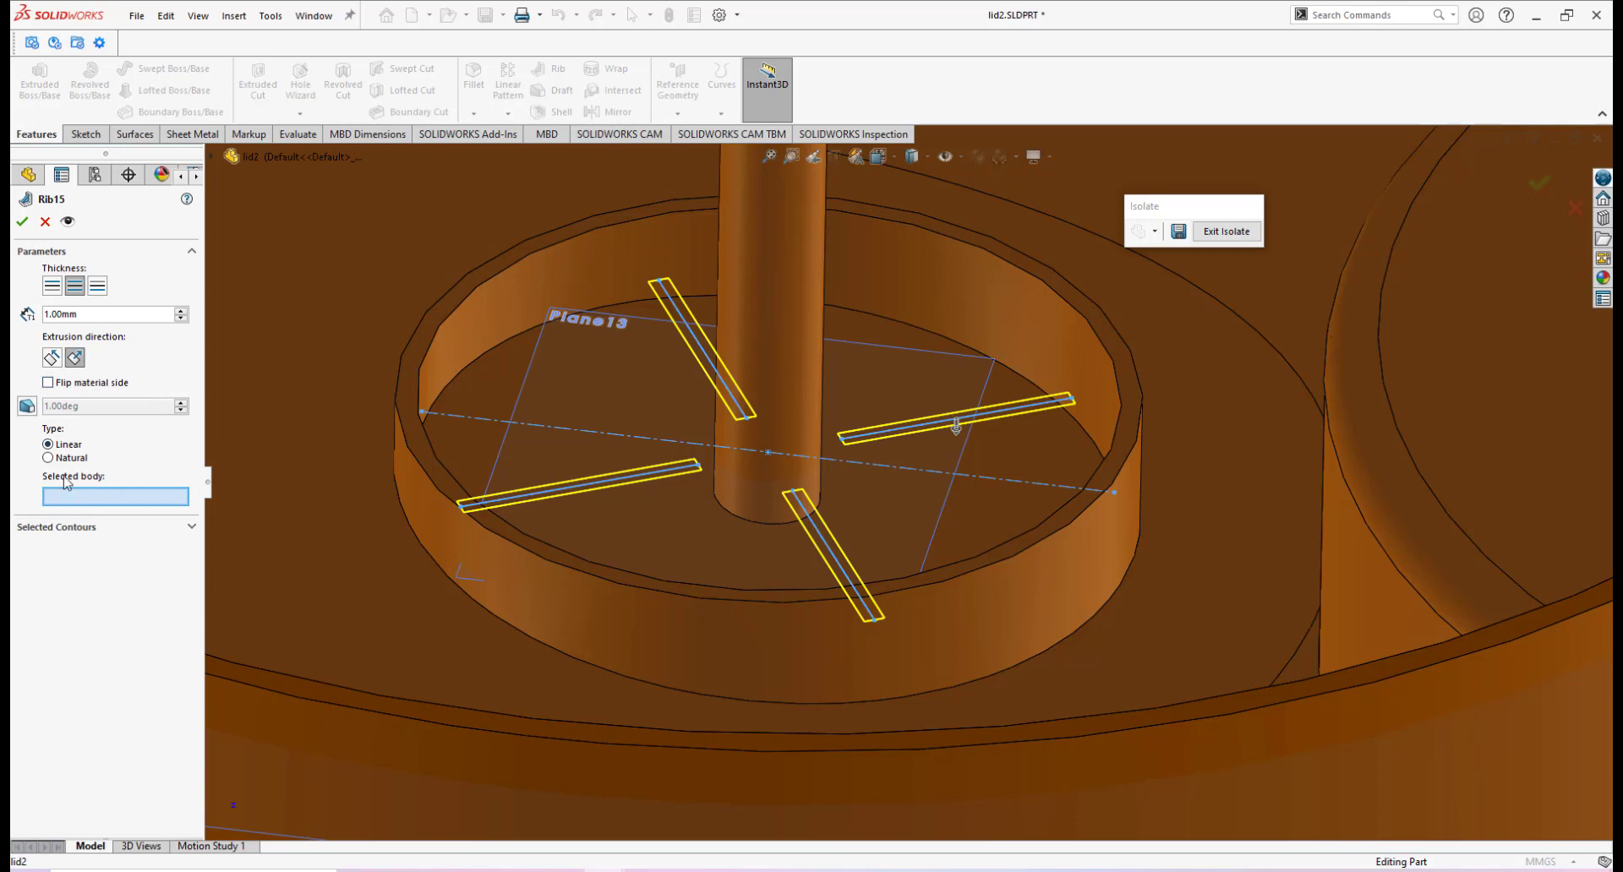
scroll(676, 511, "up", 2)
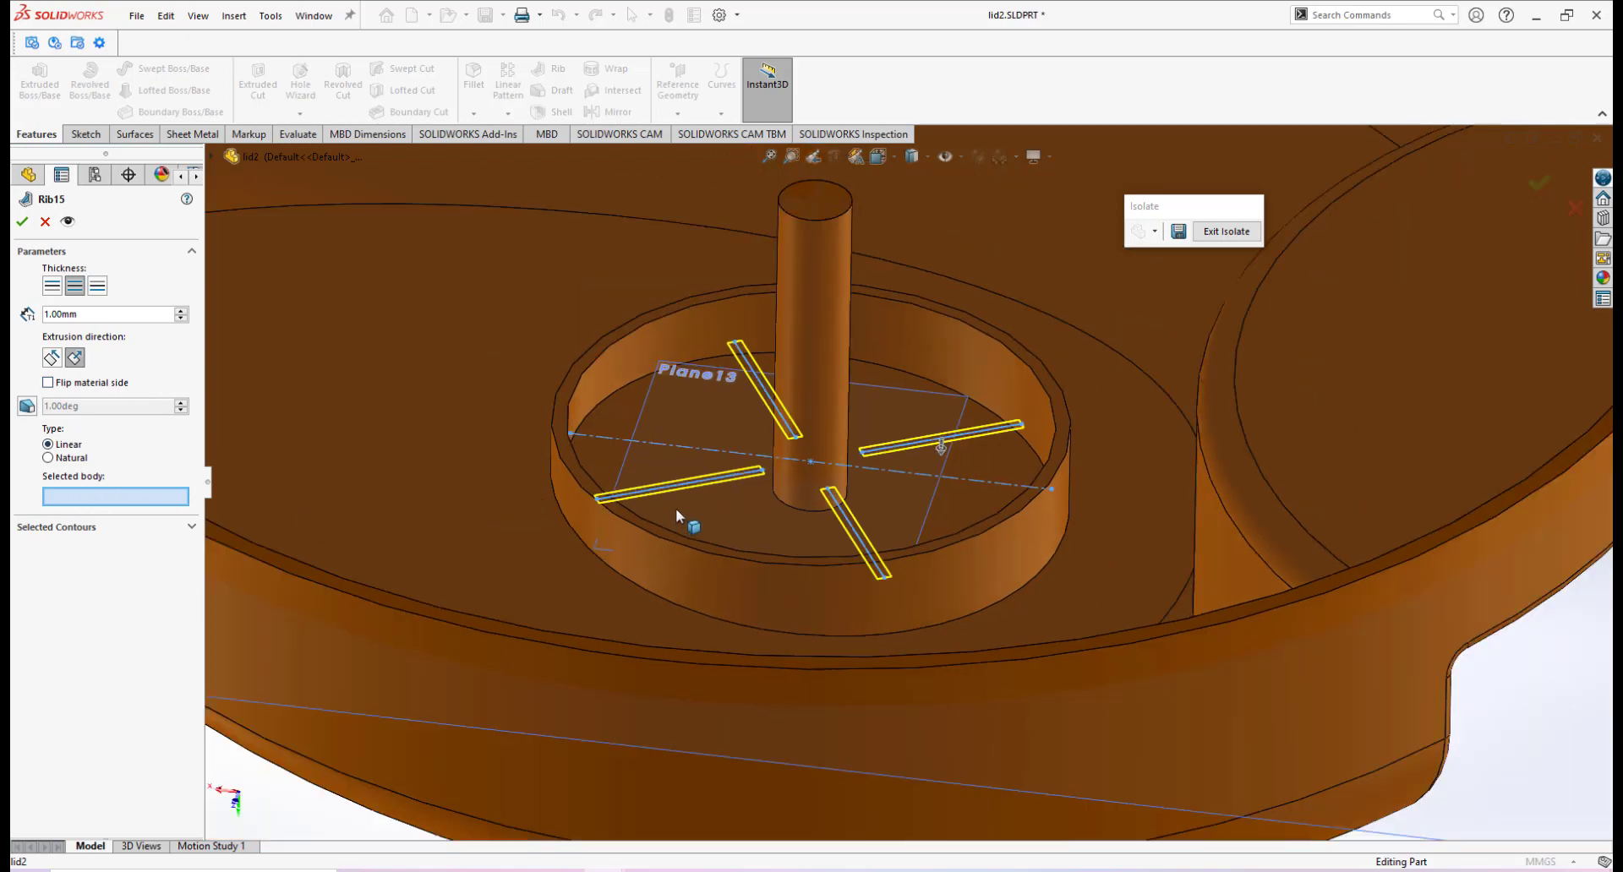
left_click(465, 436)
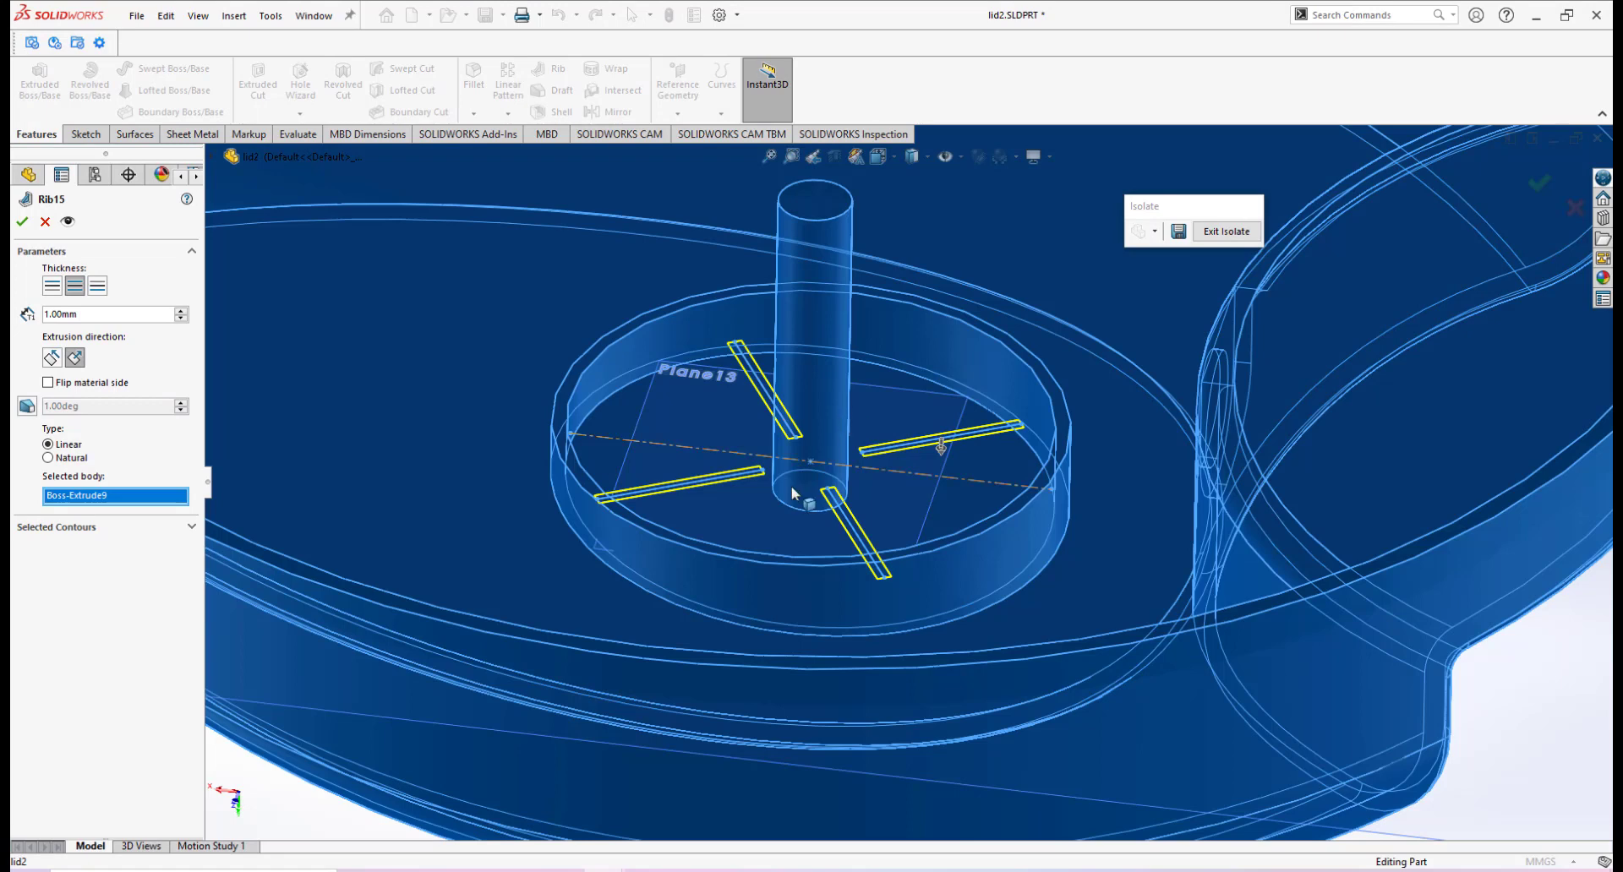
scroll(845, 416, "down", 3)
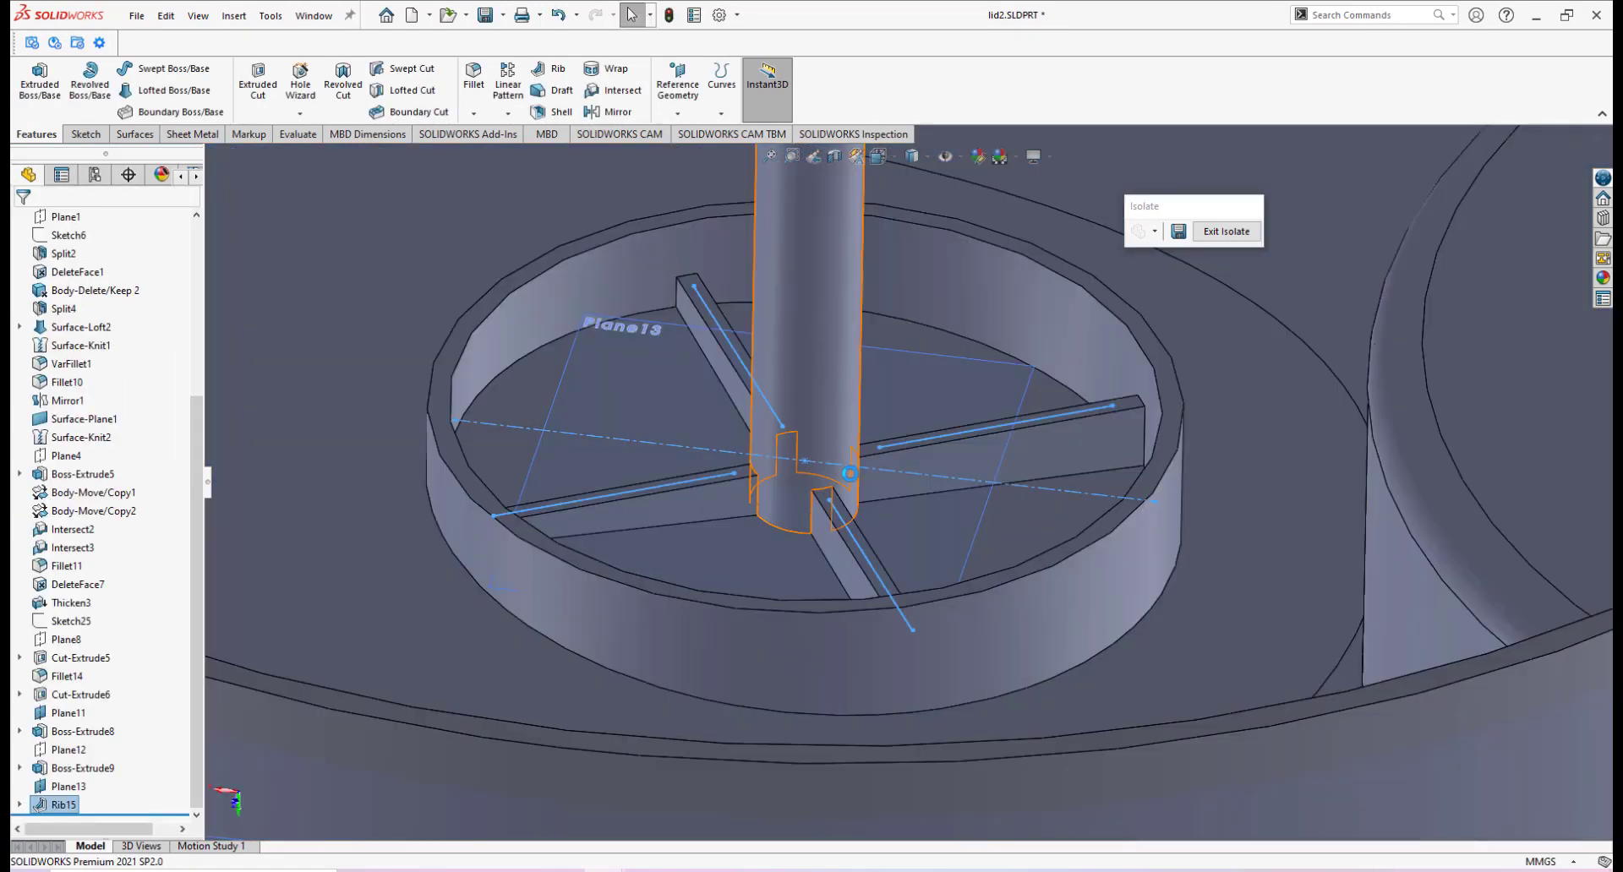
scroll(852, 475, "up", 3)
middle_click_drag(929, 458, 941, 525)
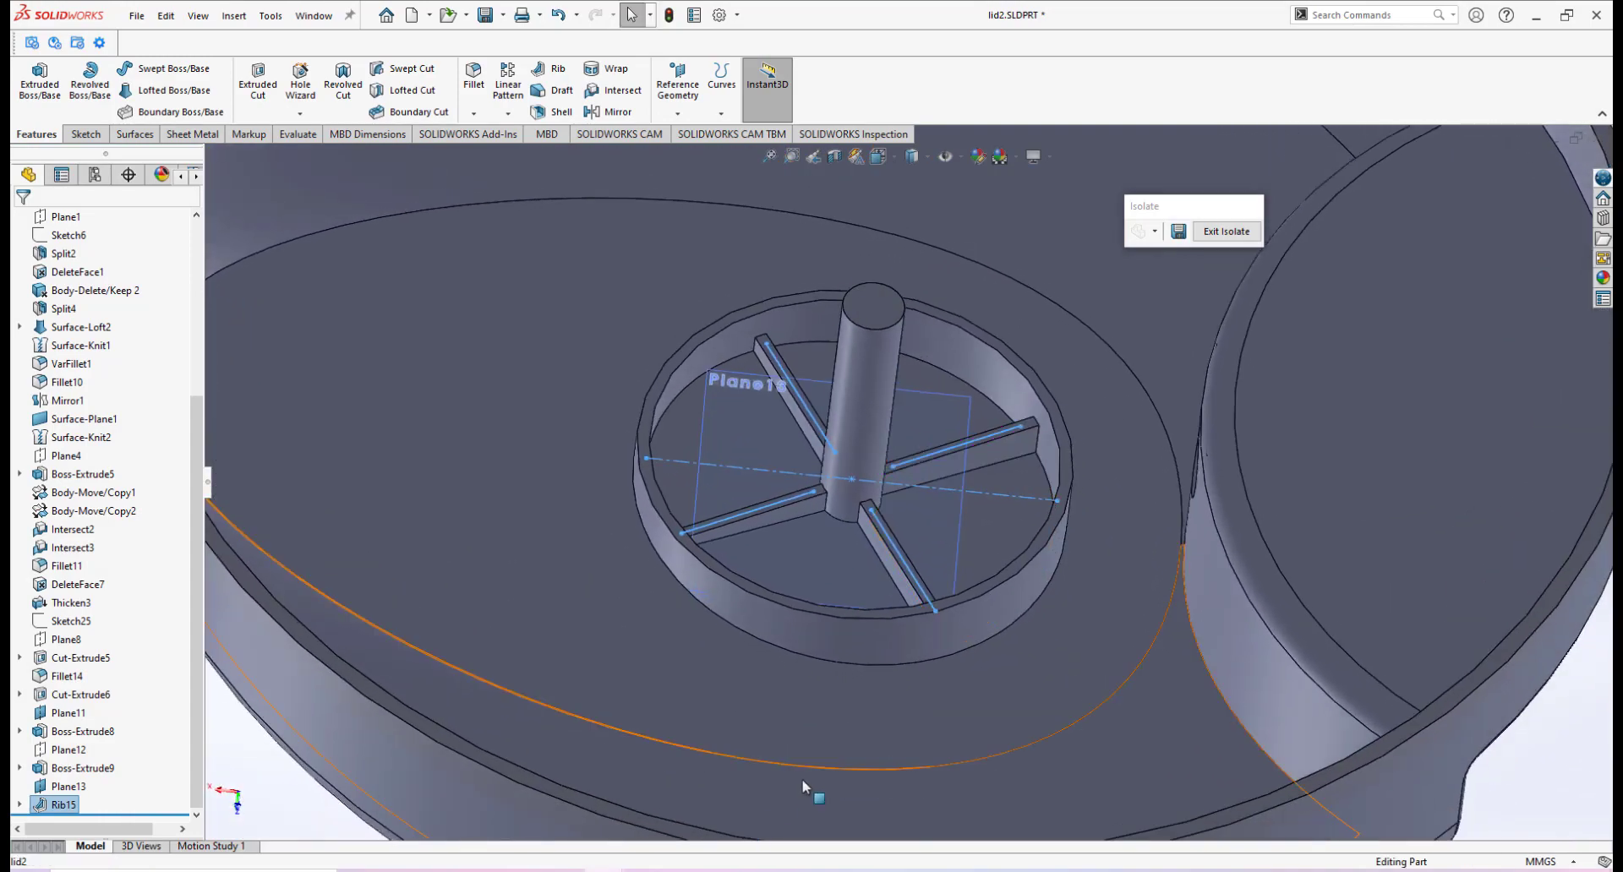
Compare the ribs, central pole and ring with the reference photo of the lid's interior.
left_click(727, 871)
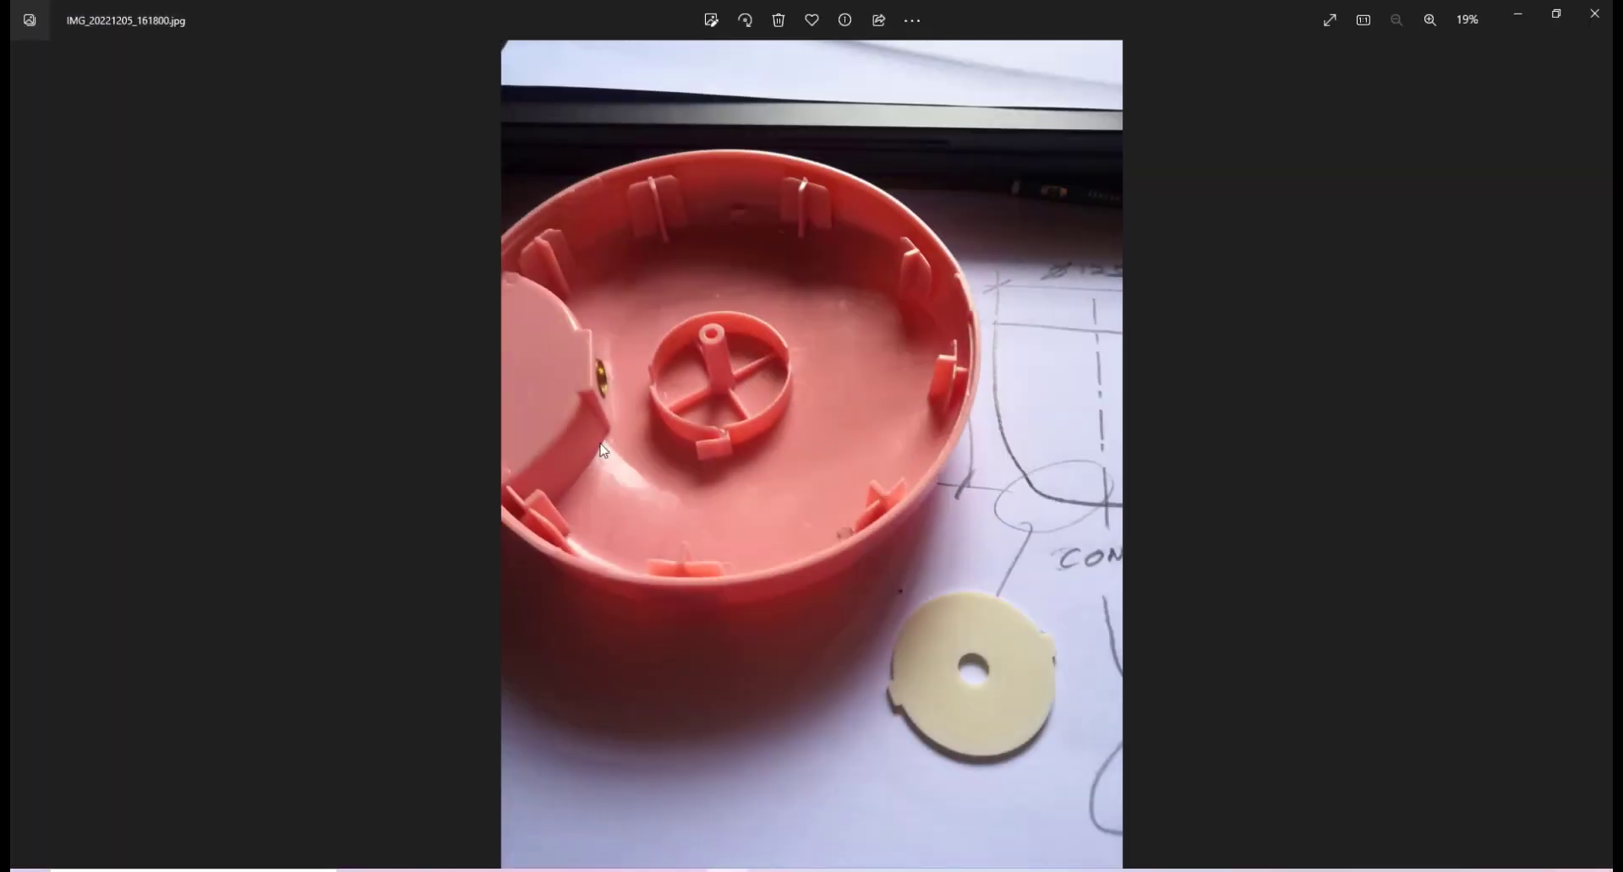
key("alt+Tab")
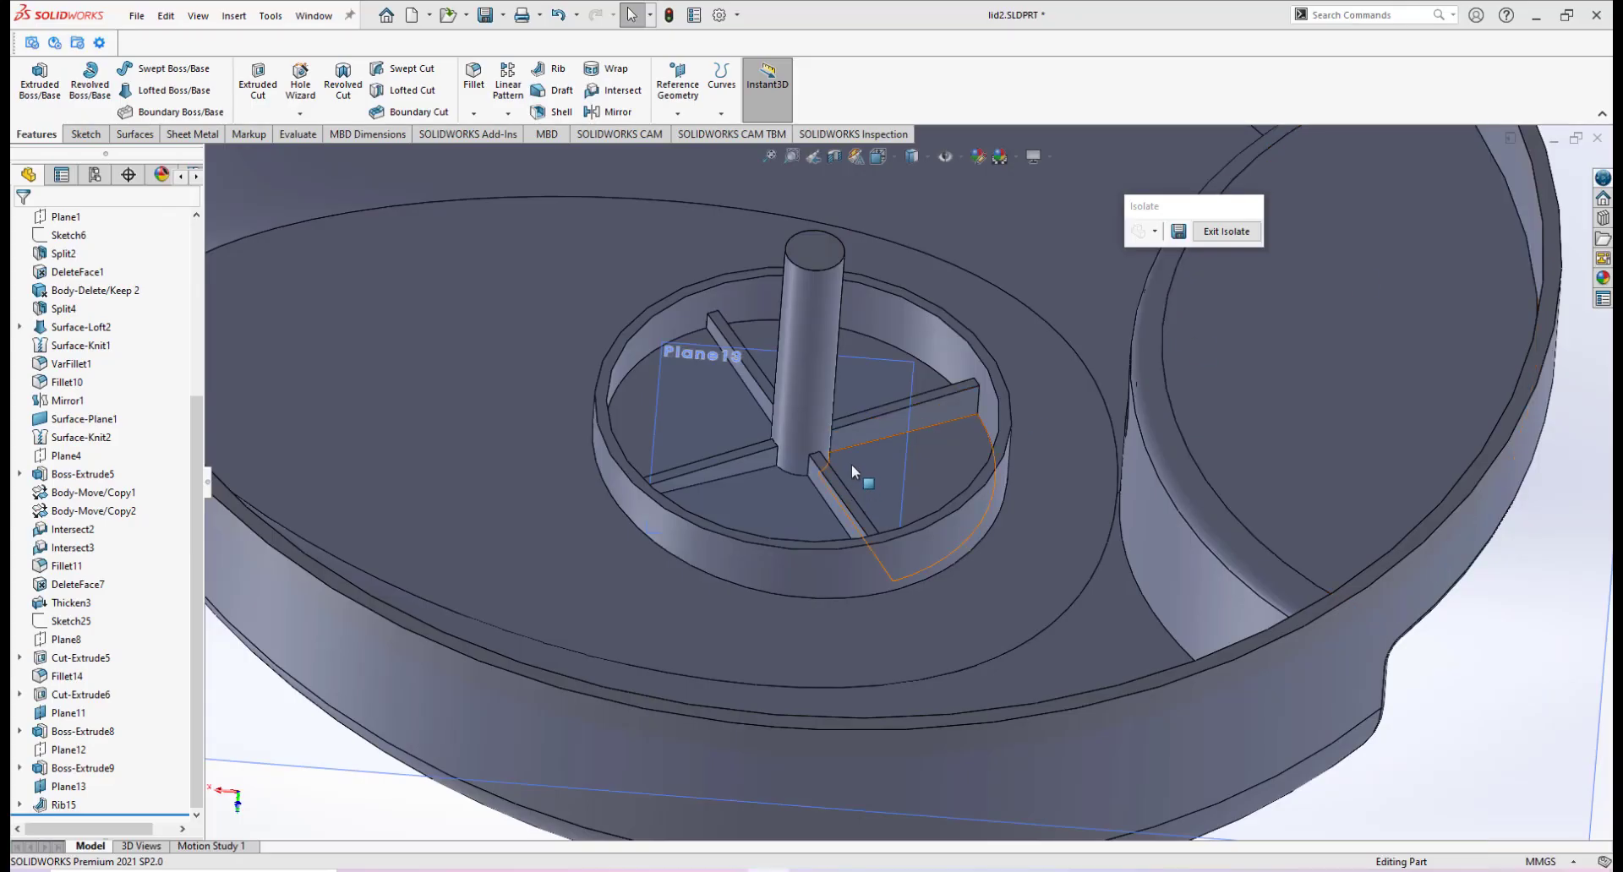
key("alt+Tab")
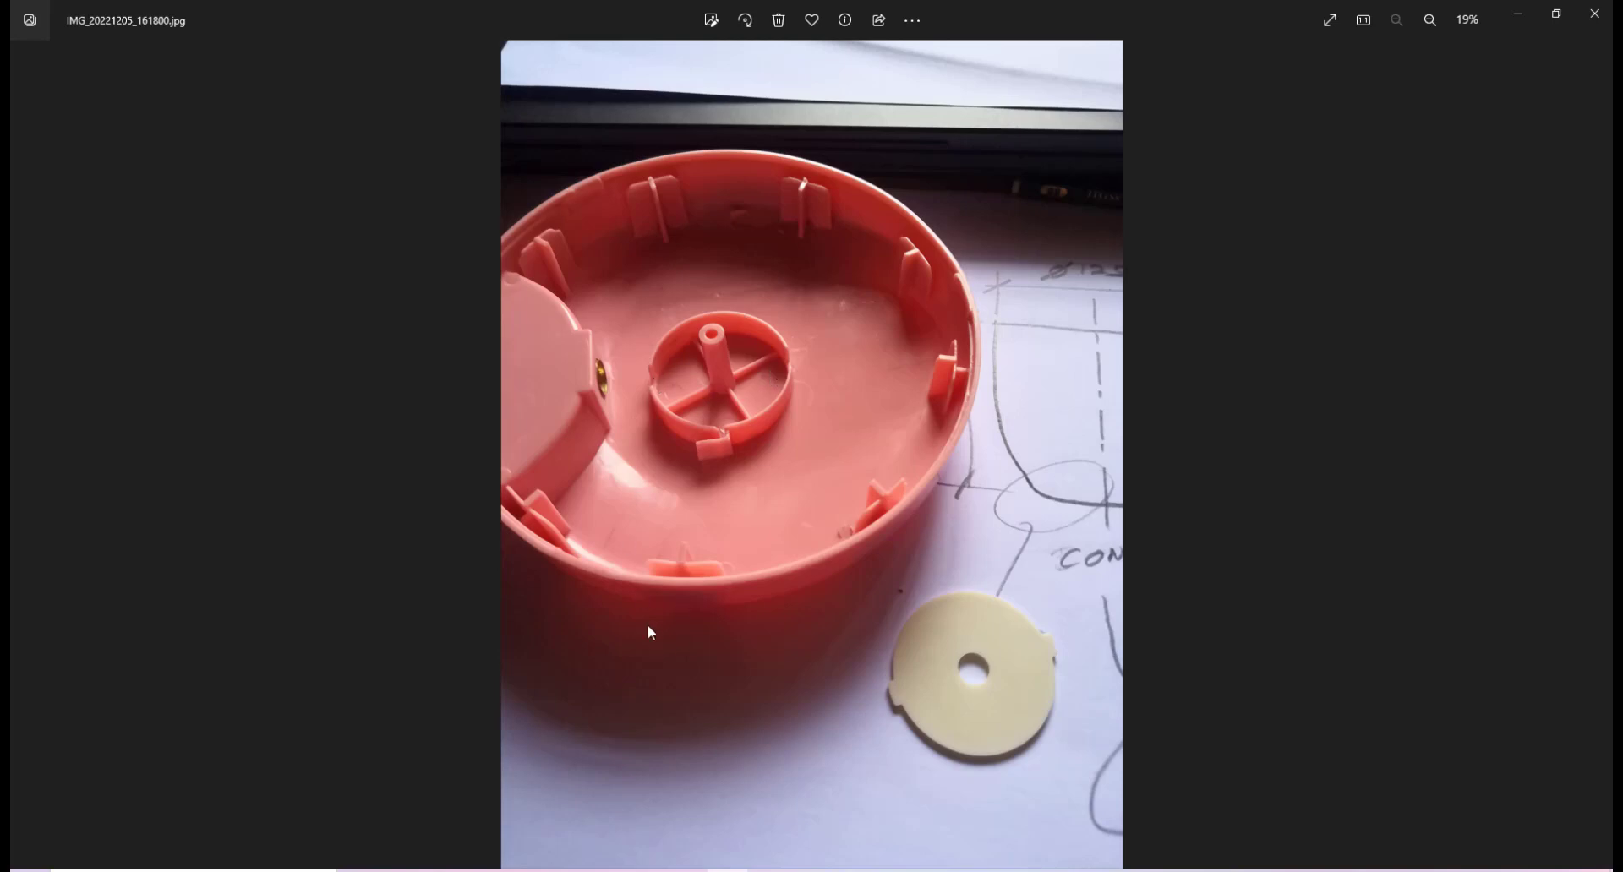
mouse_move(607, 871)
left_click(689, 772)
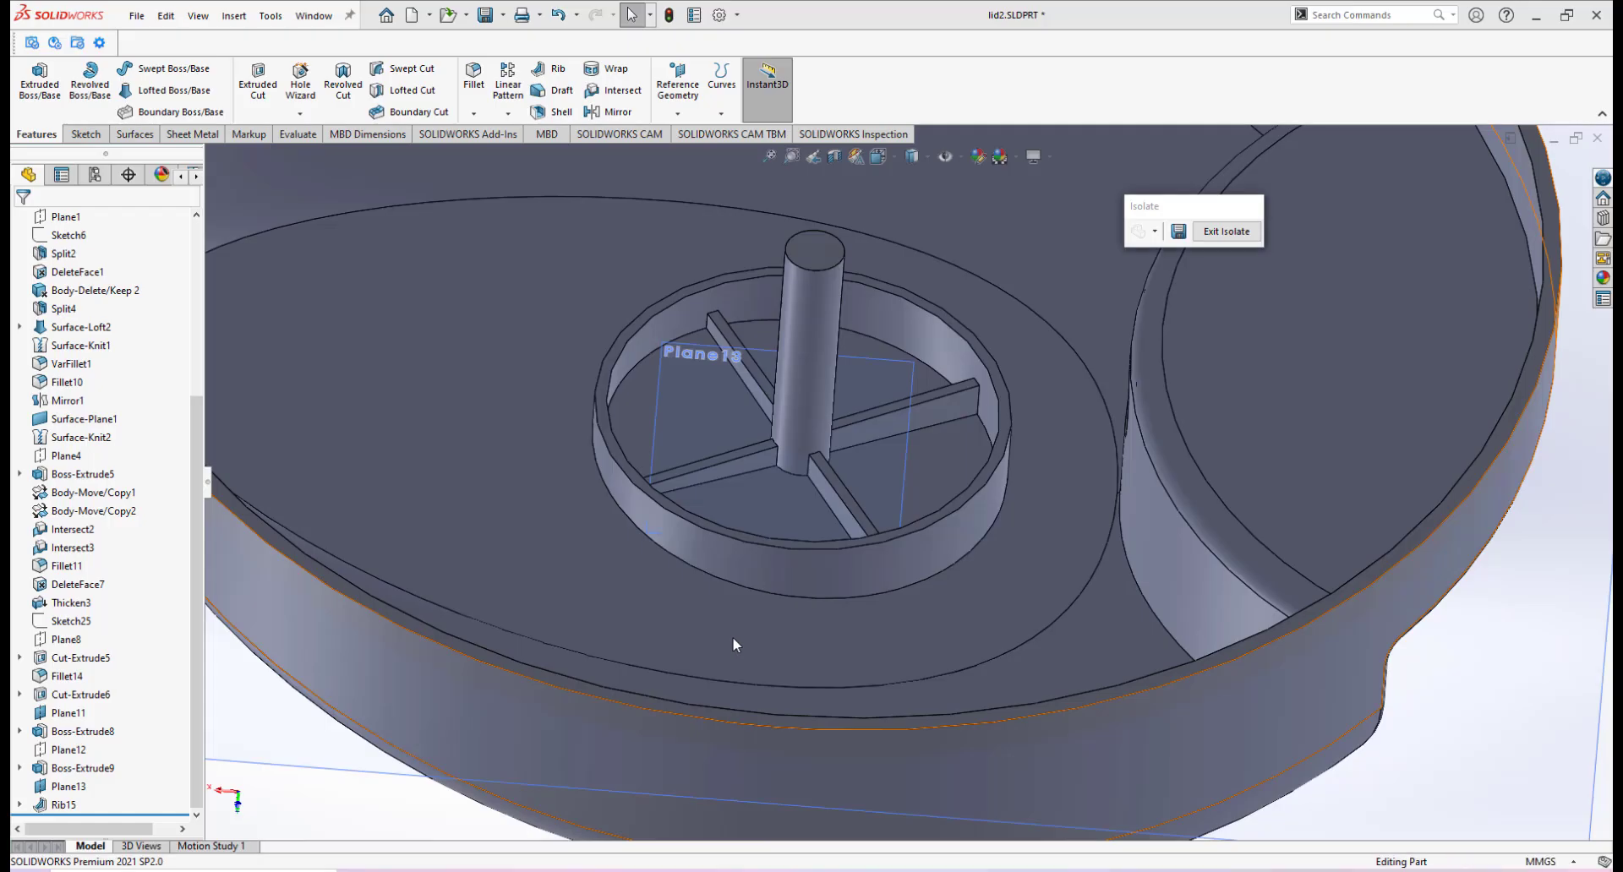
scroll(904, 439, "up", 1)
scroll(904, 434, "down", 1)
middle_click_drag(904, 434, 901, 439)
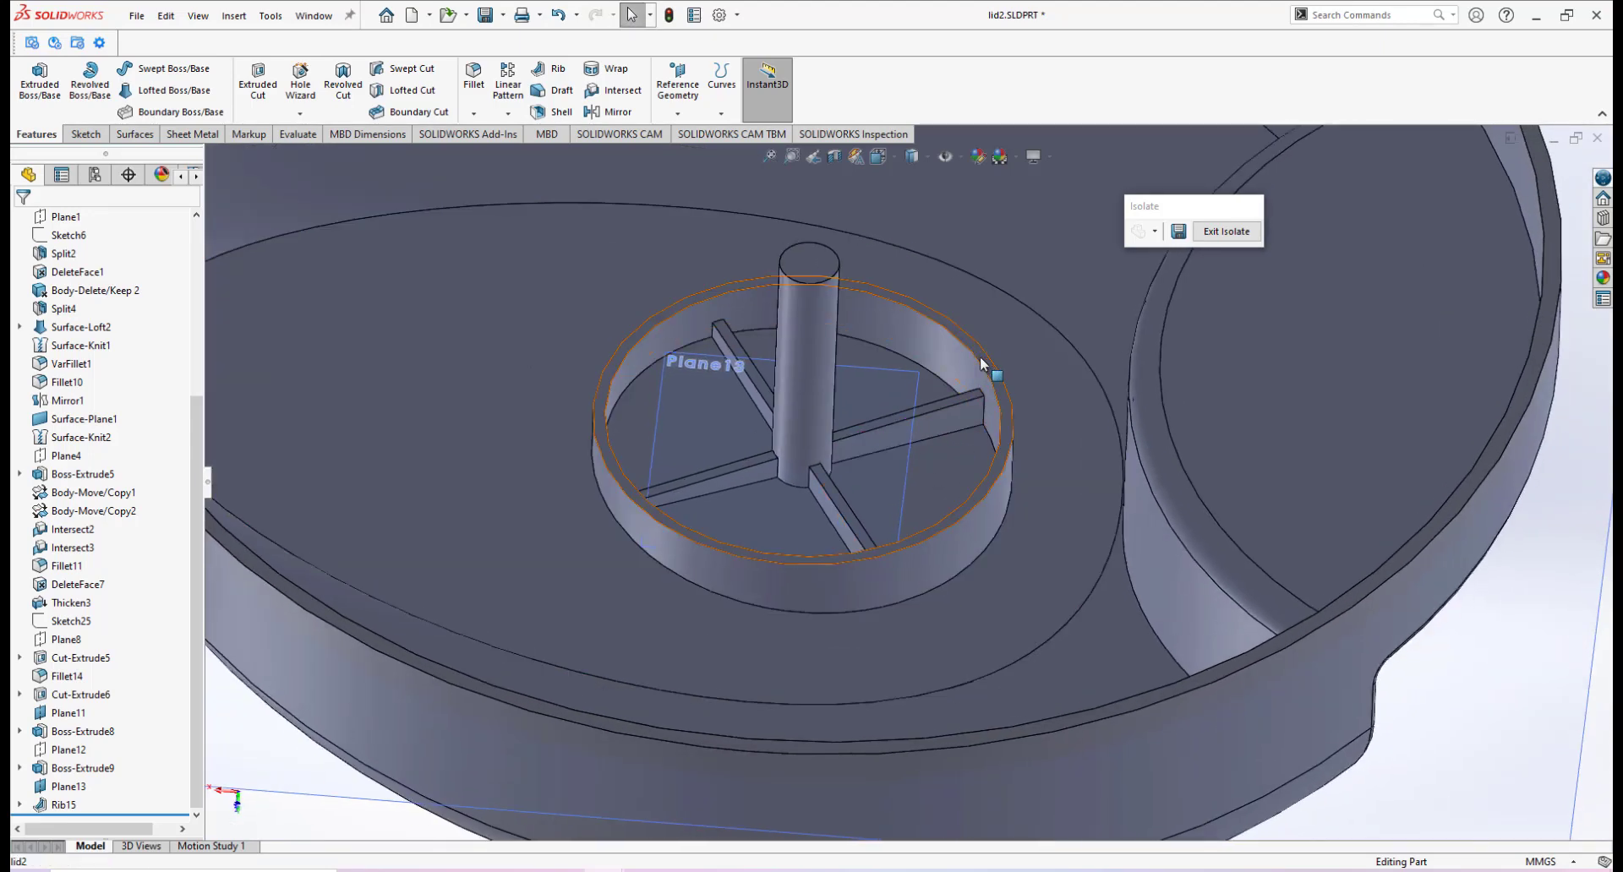
left_click(678, 80)
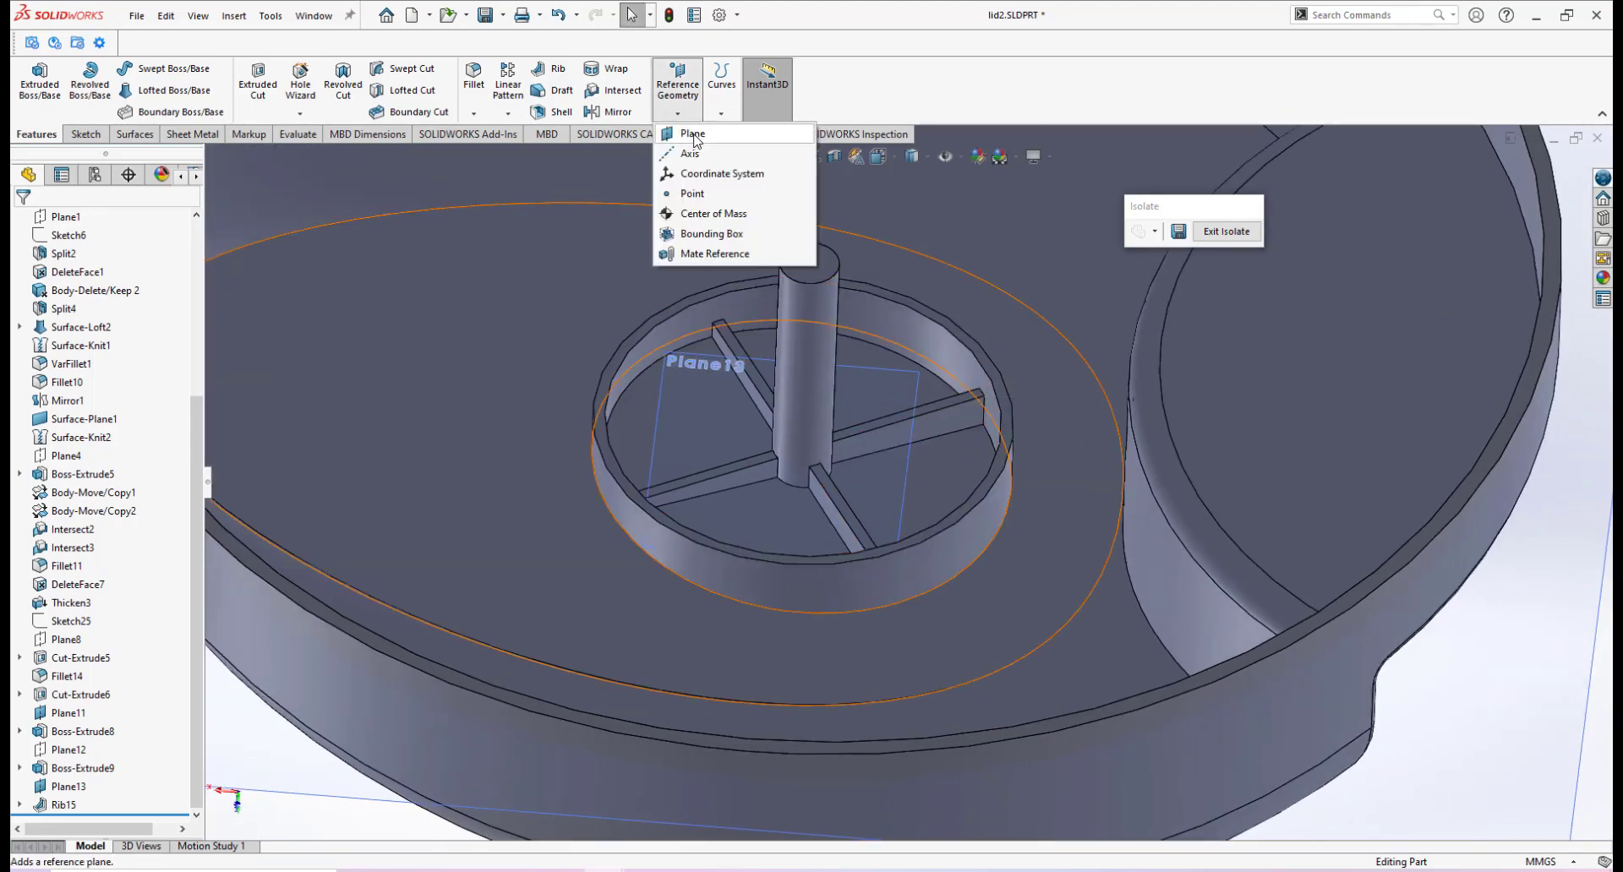
left_click(692, 134)
left_click(986, 364)
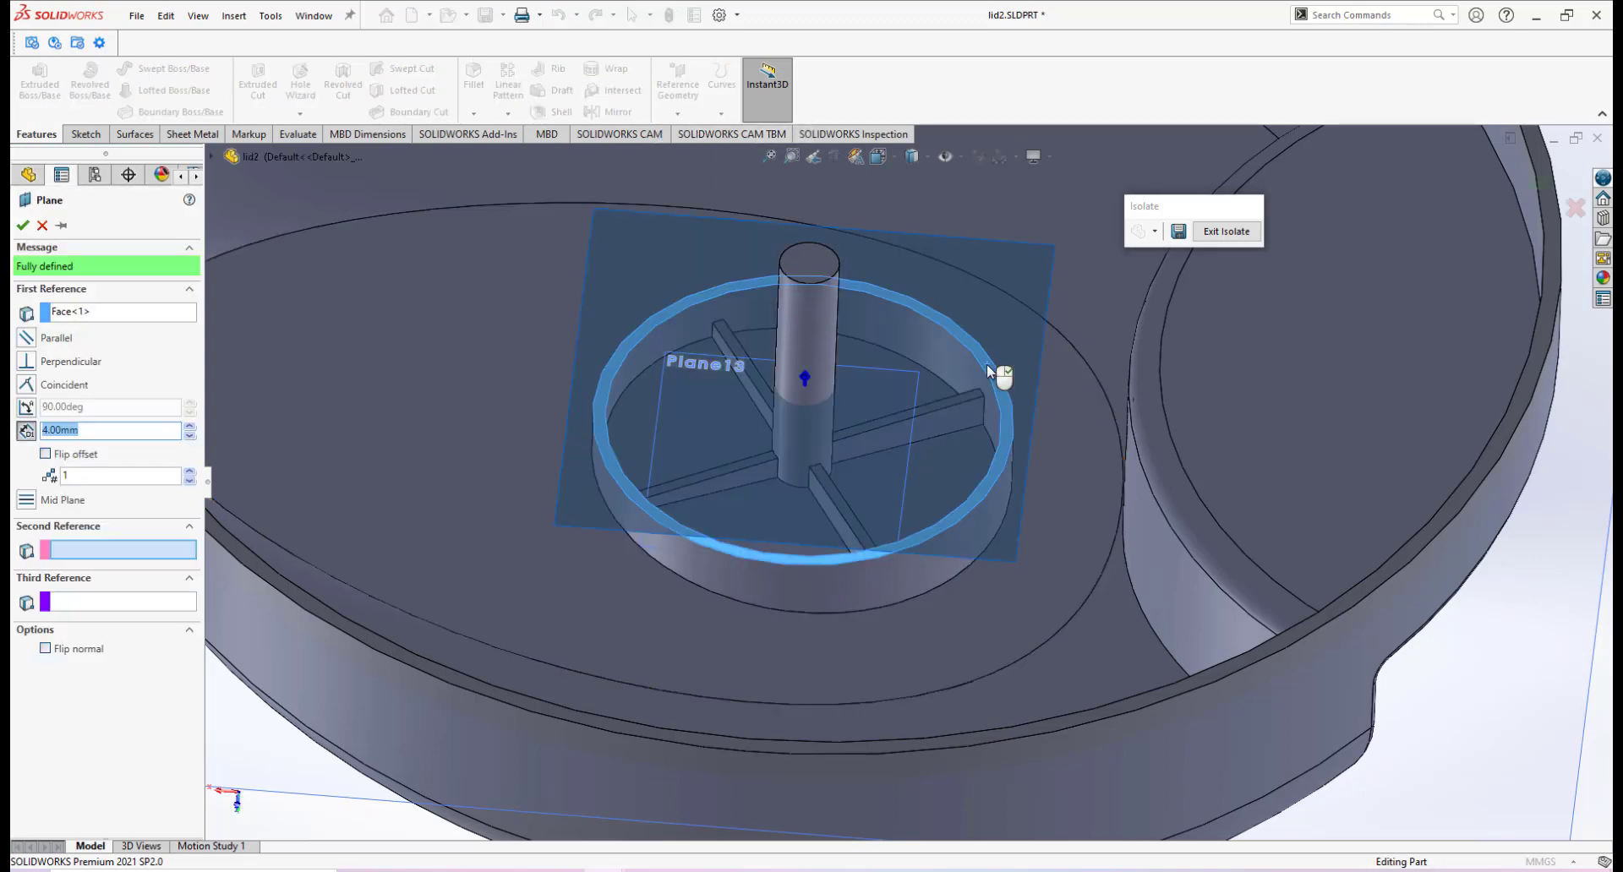
middle_click_drag(864, 446, 898, 400)
double_click(109, 429)
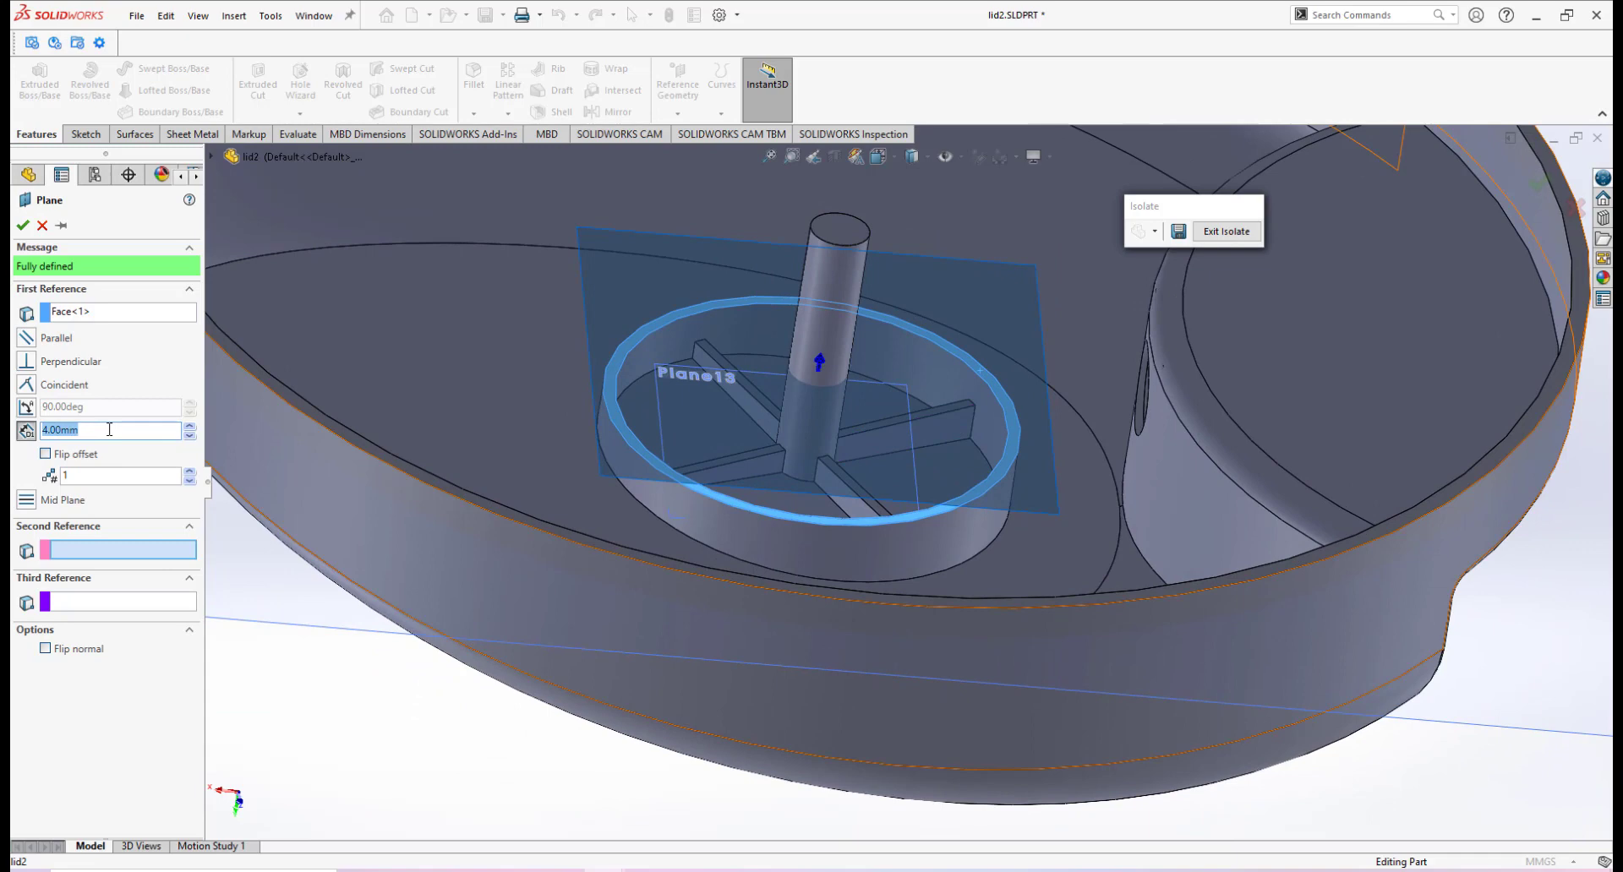
key("Return")
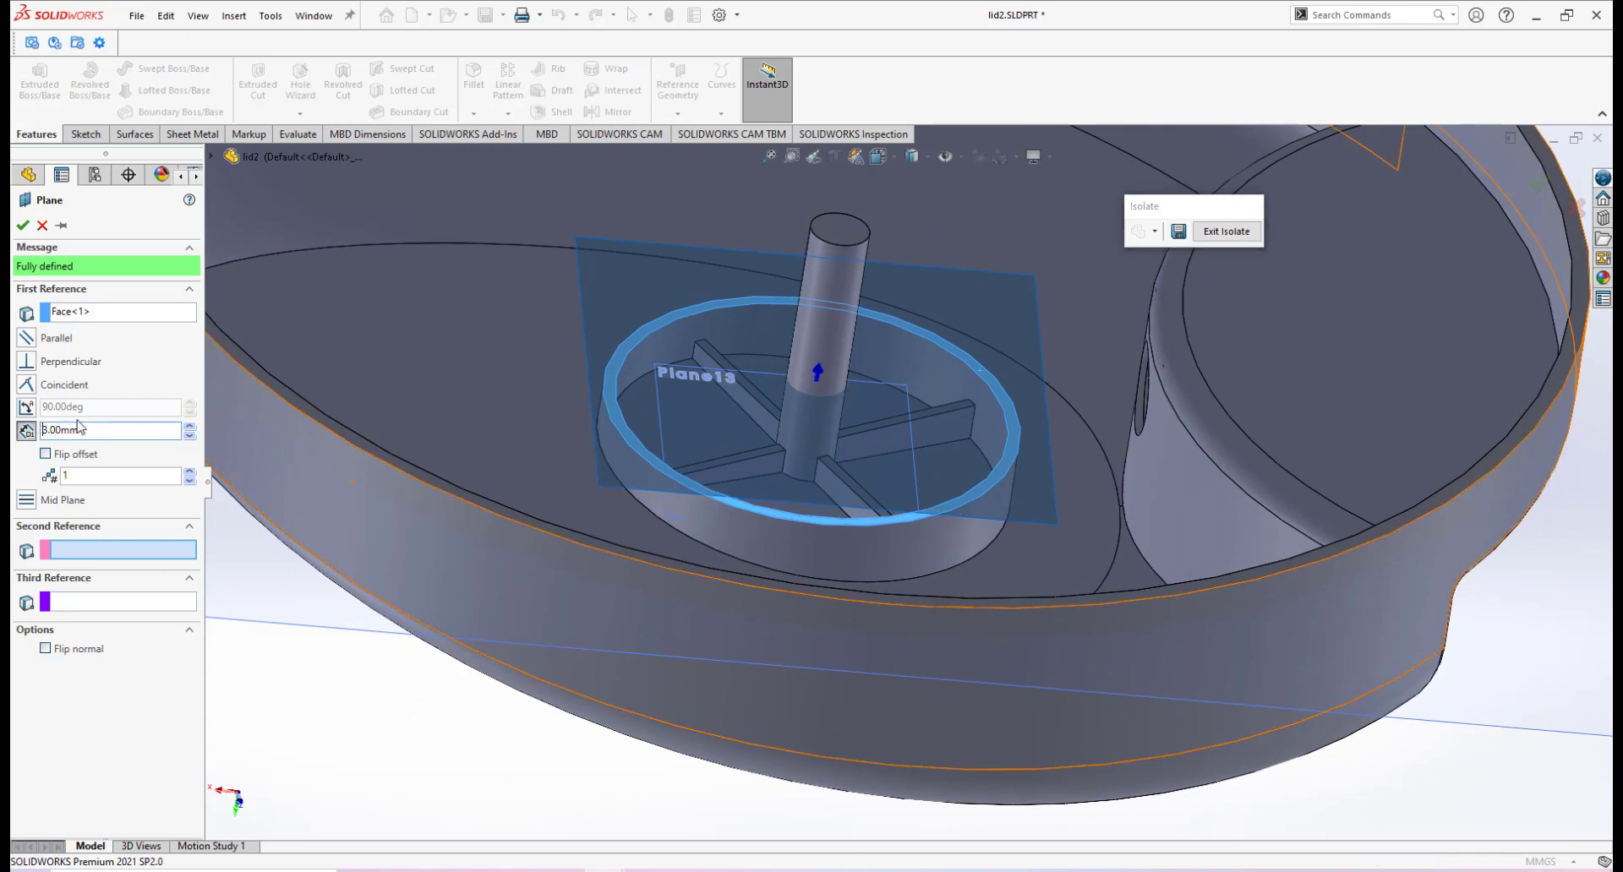
double_click(95, 431)
type("3.5")
key("Return")
middle_click_drag(778, 534, 824, 527)
scroll(849, 492, "down", 2)
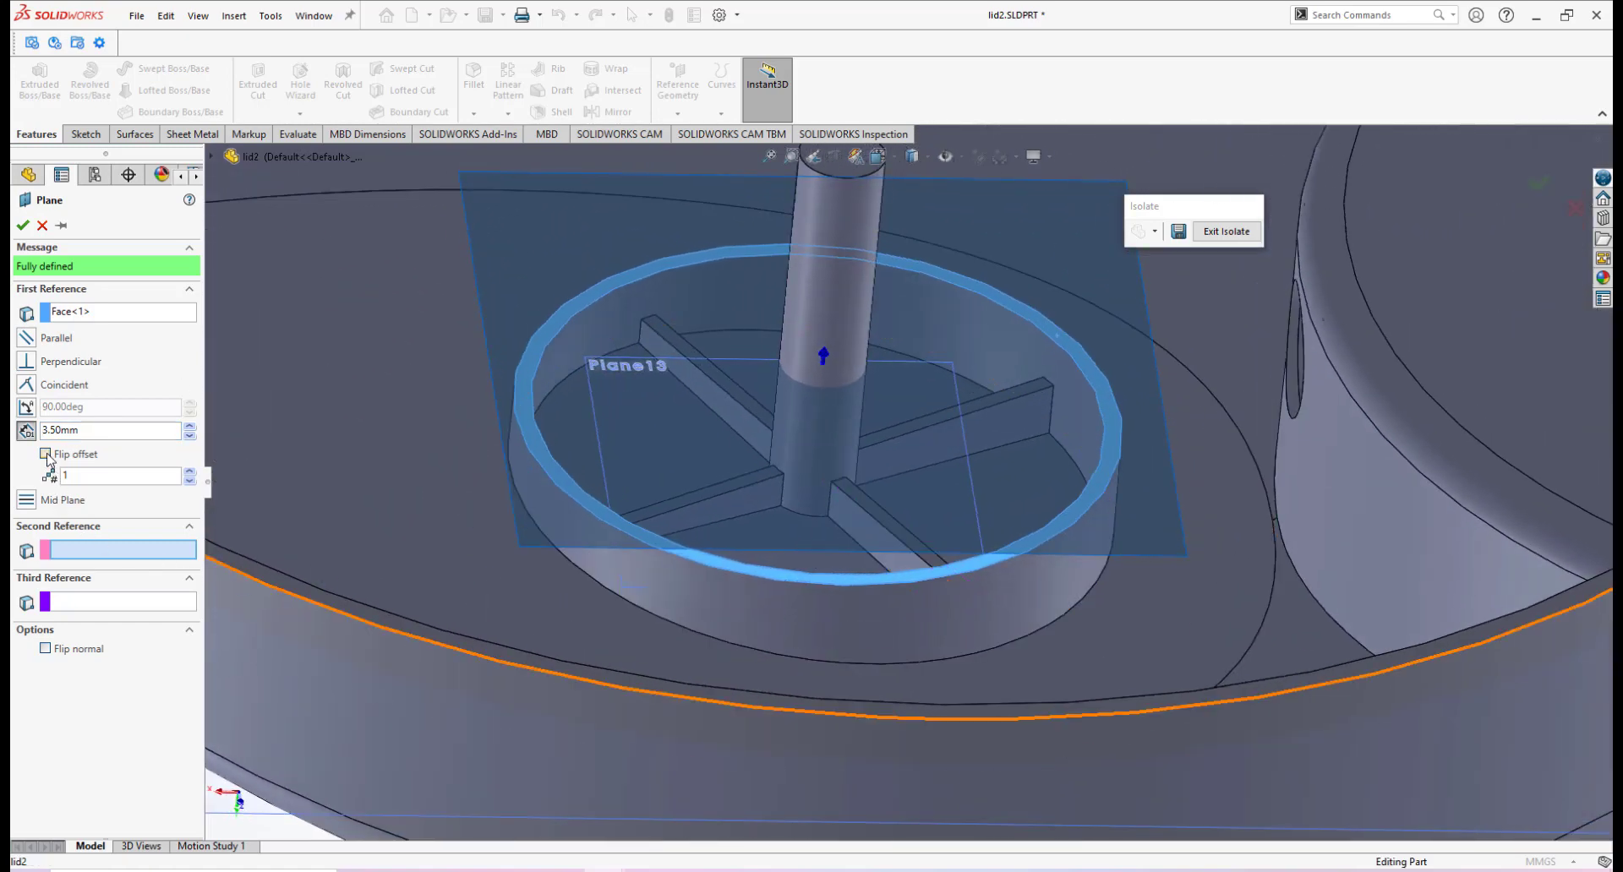
left_click(45, 454)
middle_click_drag(740, 481, 773, 452)
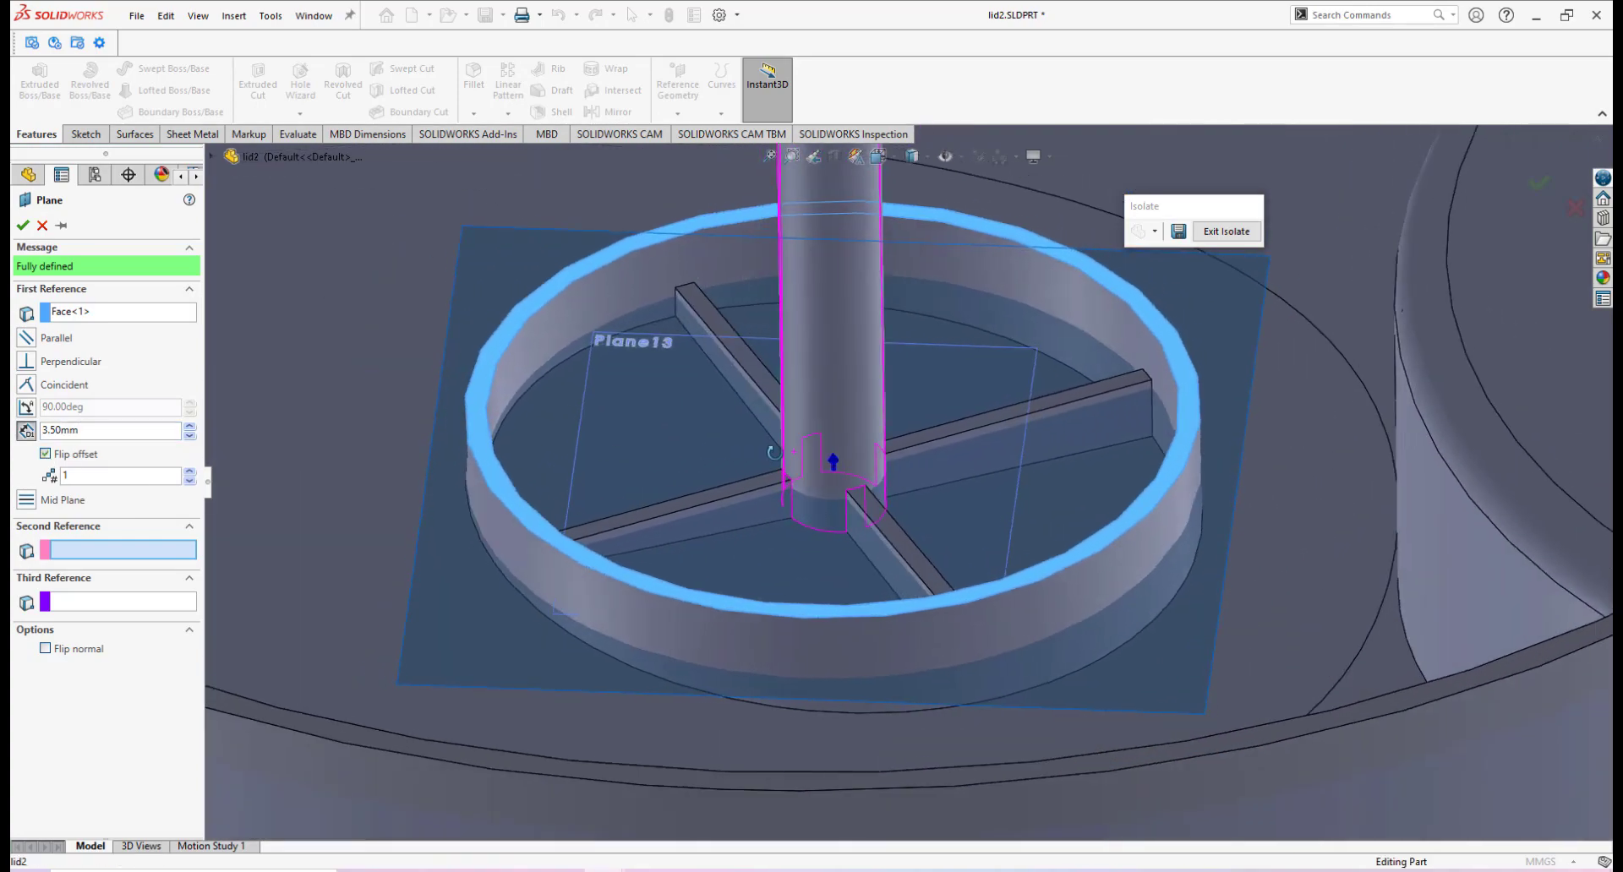
scroll(514, 523, "down", 2)
middle_click_drag(514, 525, 584, 534)
scroll(541, 485, "down", 3)
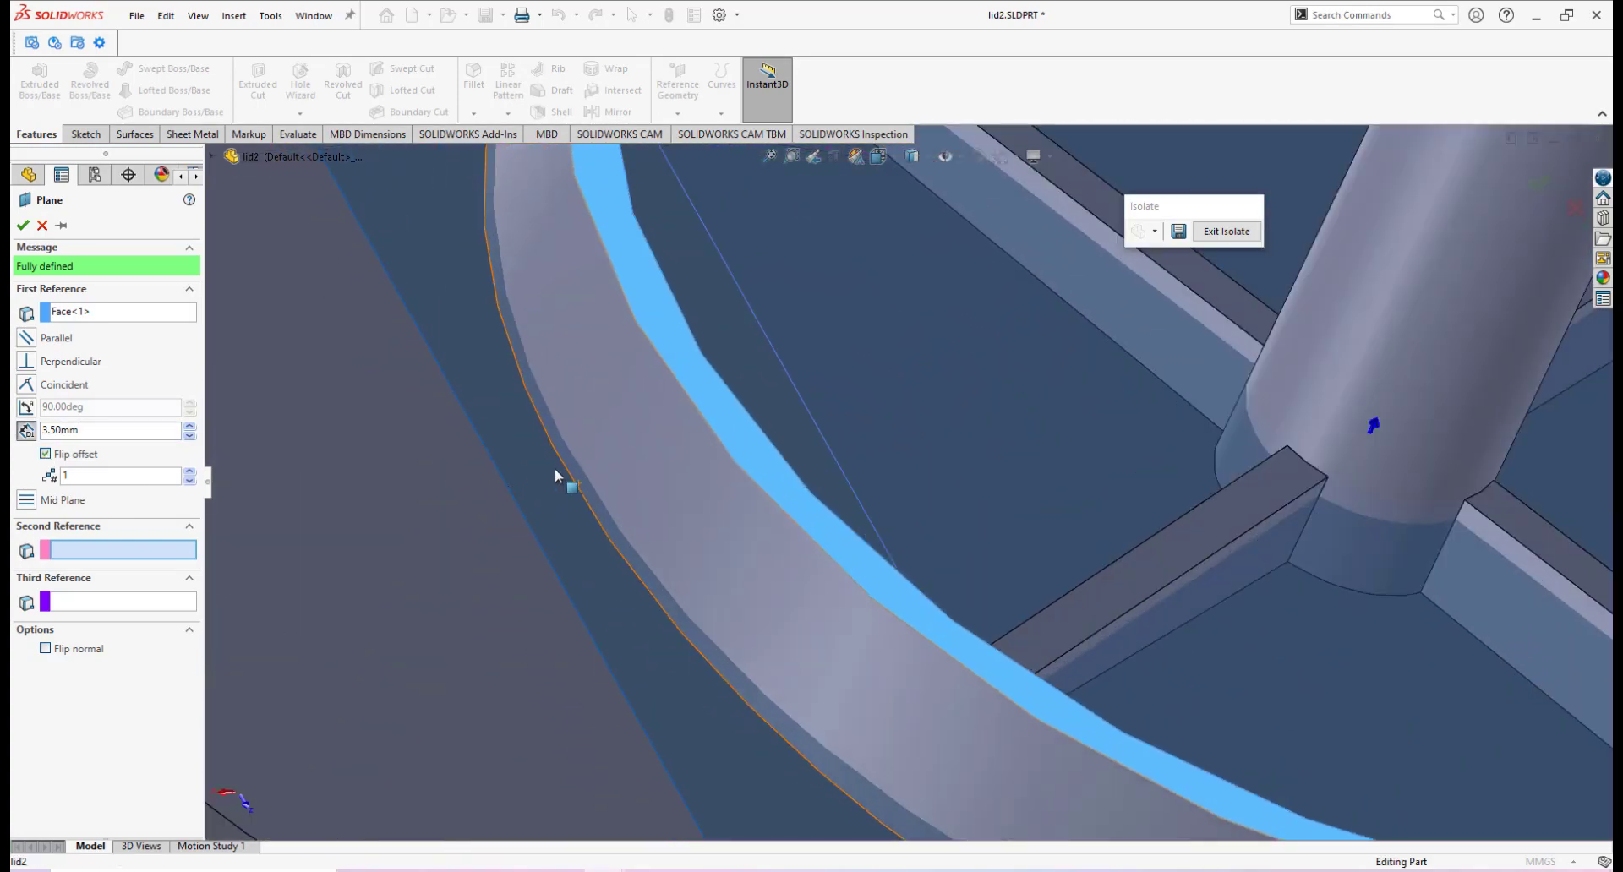
scroll(555, 476, "up", 2)
left_click(562, 541)
scroll(524, 524, "up", 5)
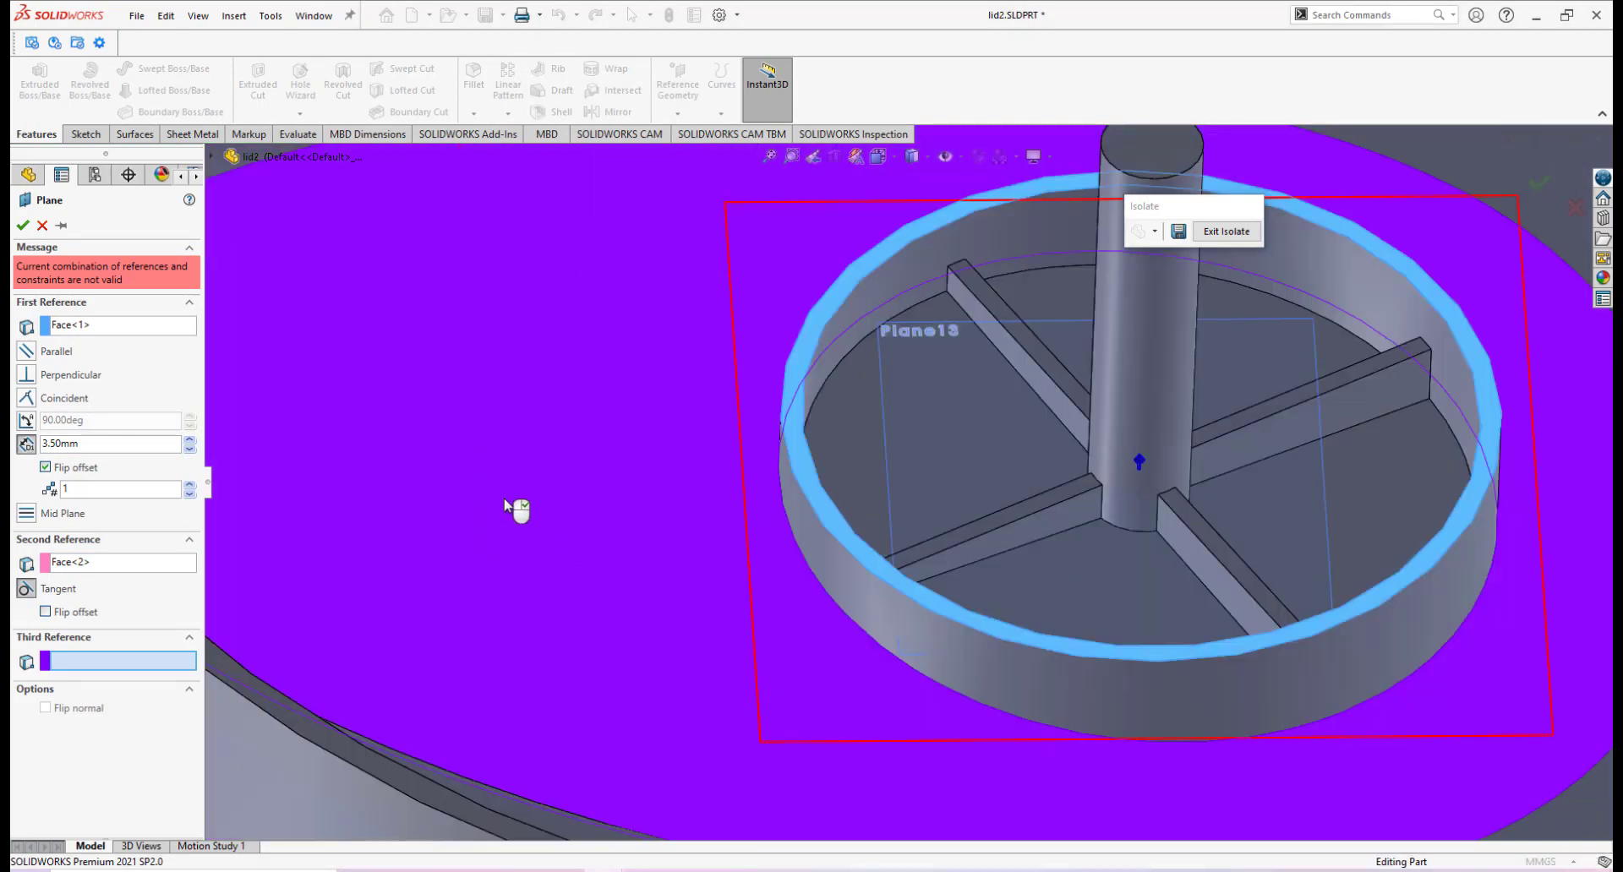
left_click(43, 224)
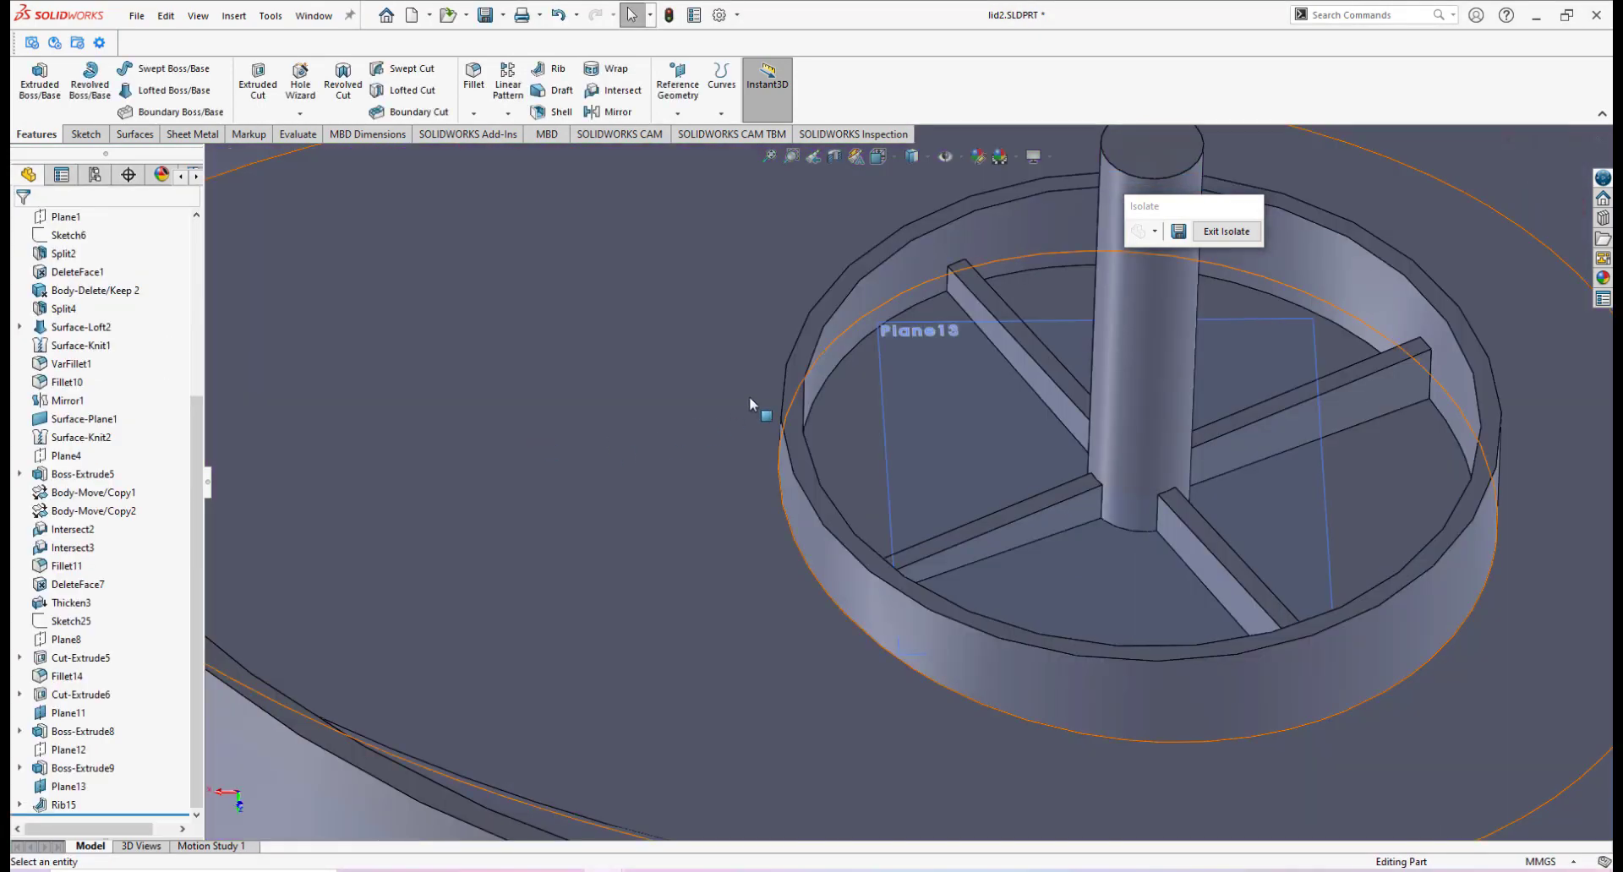
Examine the lid's interior floor face around the ring, central pole and ribs.
scroll(748, 398, "up", 4)
left_click(731, 461)
mouse_move(799, 500)
middle_mouse_down()
mouse_move(794, 584)
mouse_move(802, 520)
middle_mouse_up()
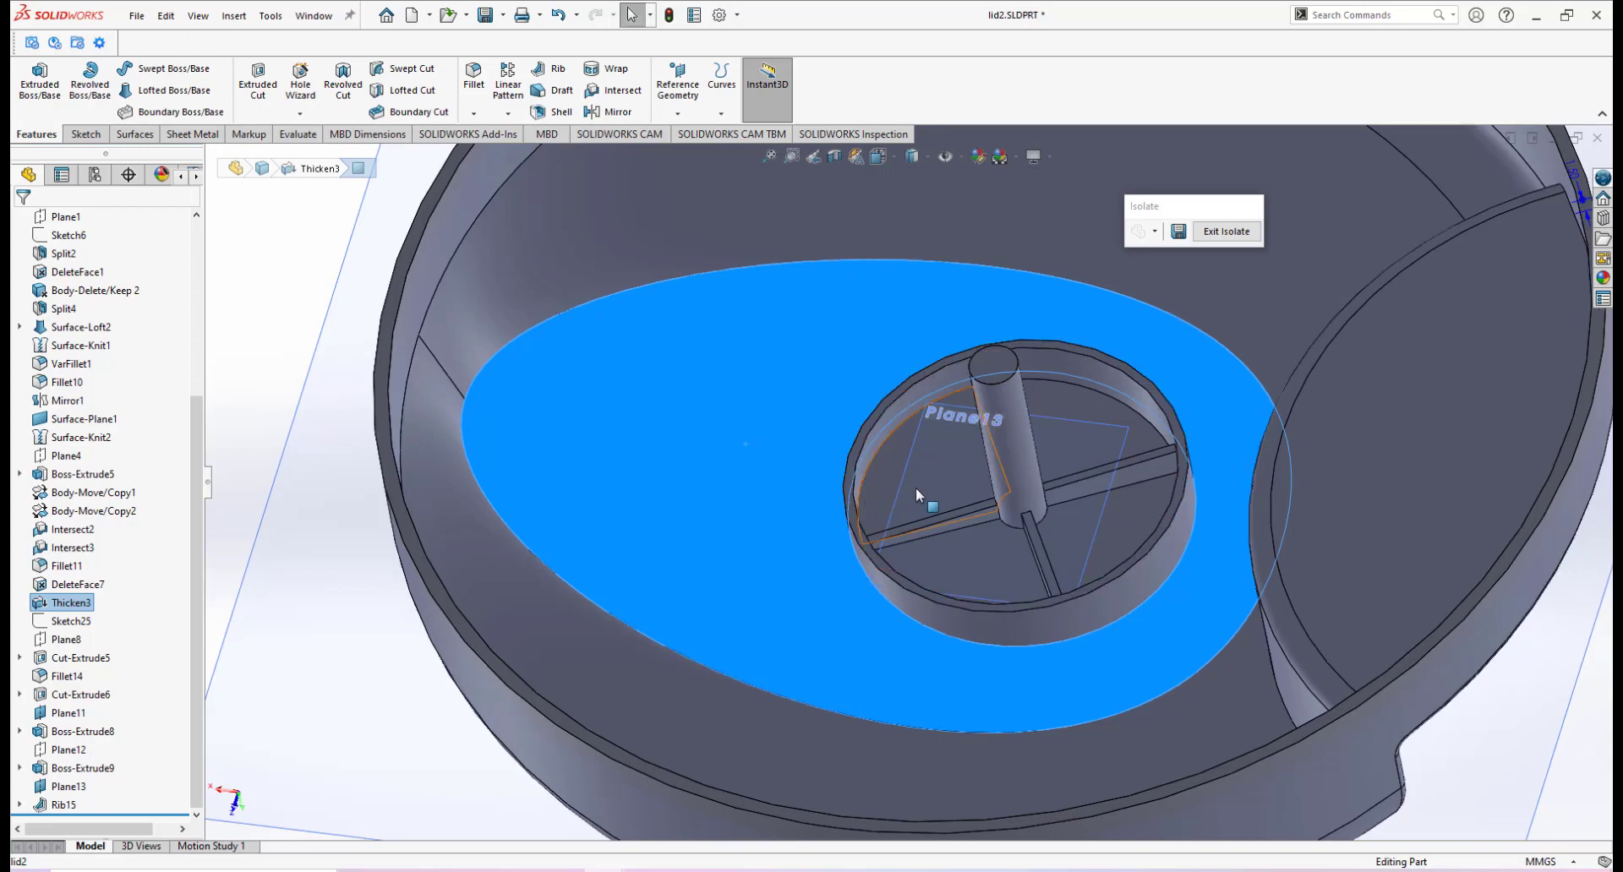
scroll(958, 498, "down", 2)
scroll(1134, 536, "up", 3)
scroll(938, 470, "up", 2)
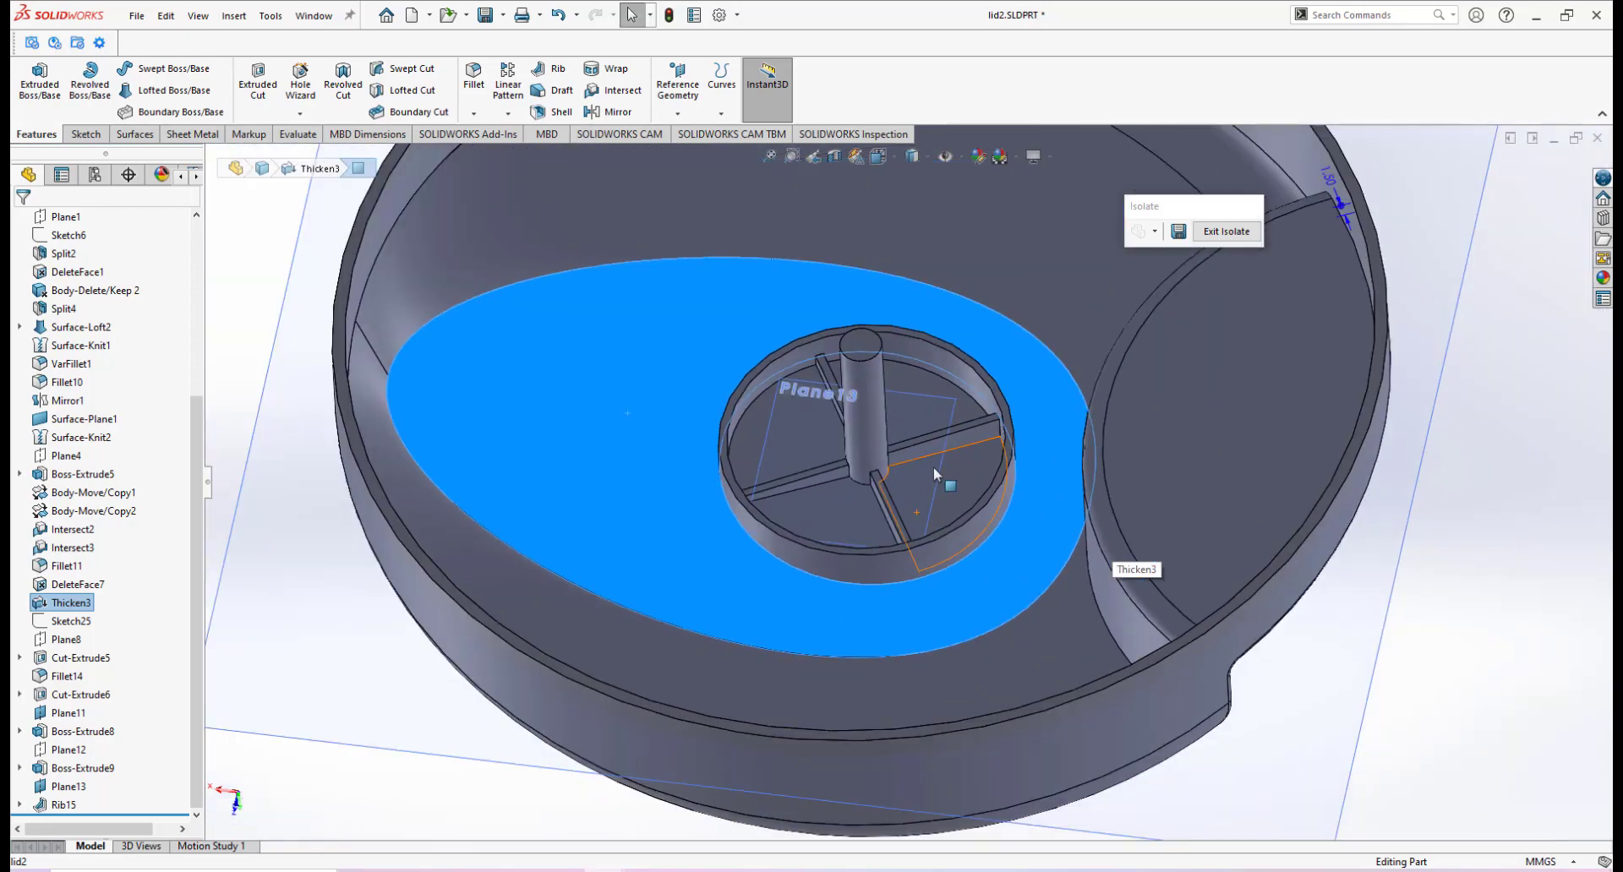
scroll(931, 467, "down", 1)
scroll(913, 465, "up", 1)
scroll(863, 463, "down", 2)
scroll(864, 464, "up", 3)
left_click(1395, 651)
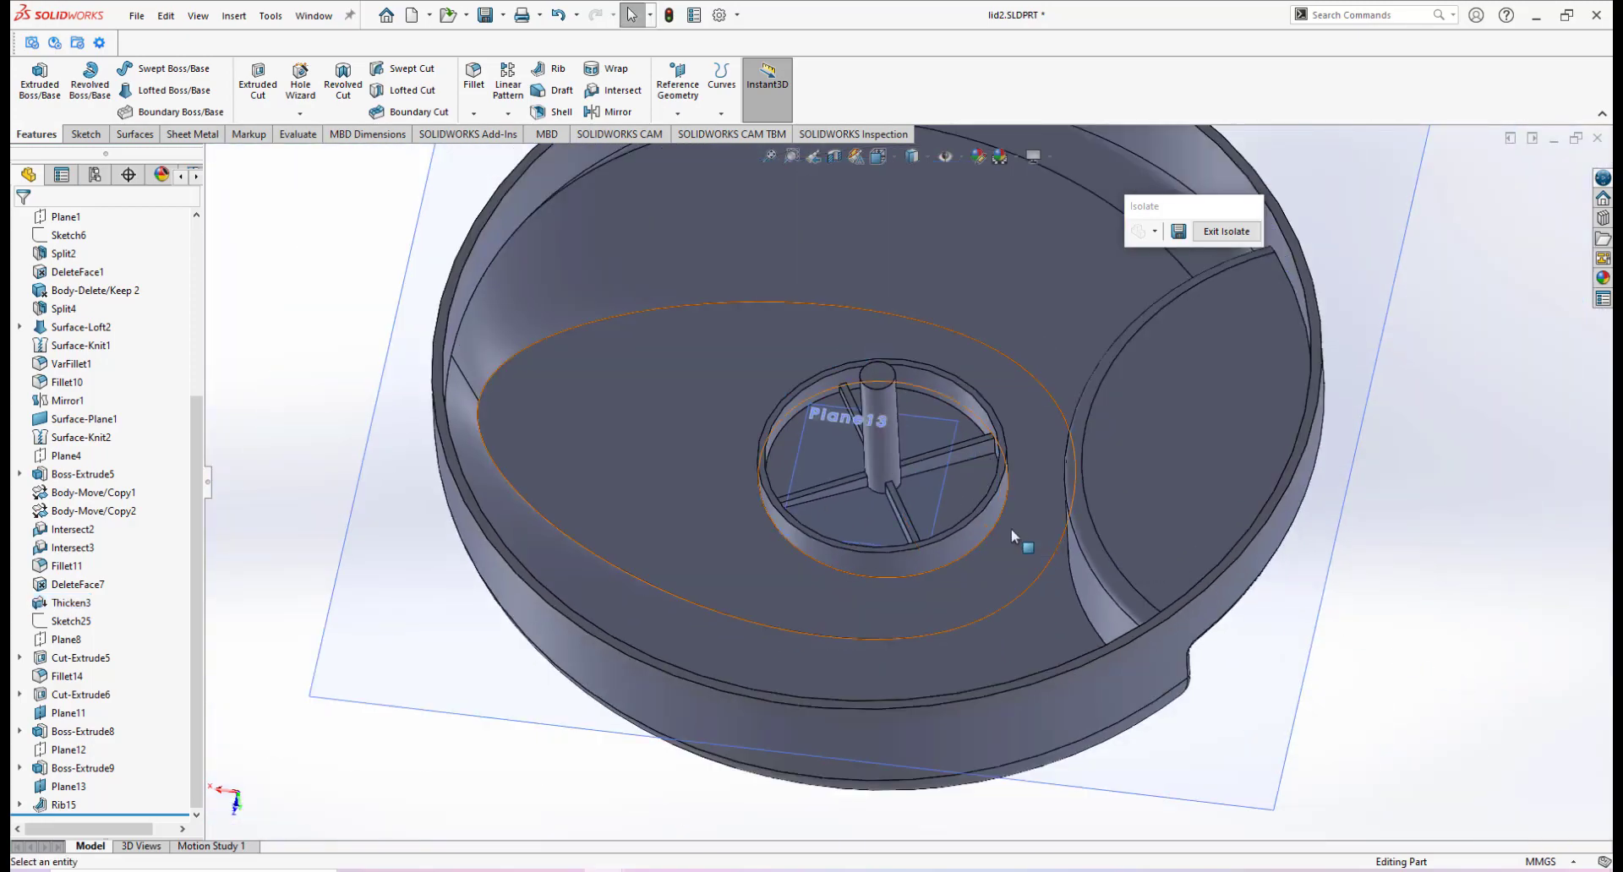
scroll(1011, 531, "down", 2)
middle_click_drag(886, 478, 928, 453)
middle_click_drag(575, 437, 549, 478)
scroll(550, 478, "down", 1)
left_click(566, 481)
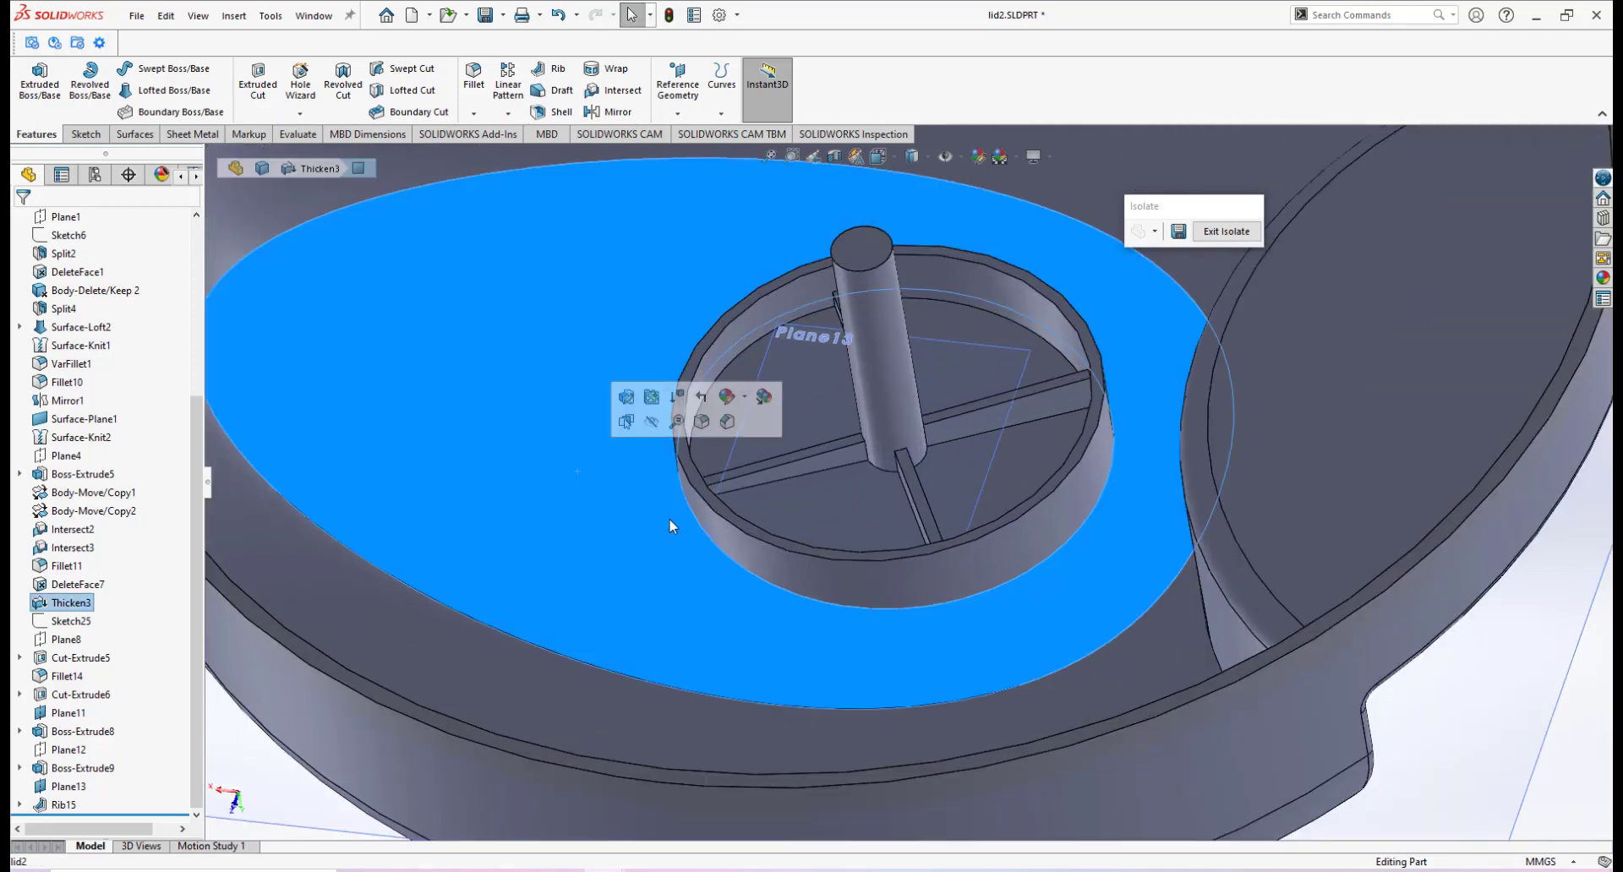
scroll(703, 519, "up", 4)
left_click(1290, 581)
scroll(972, 405, "down", 2)
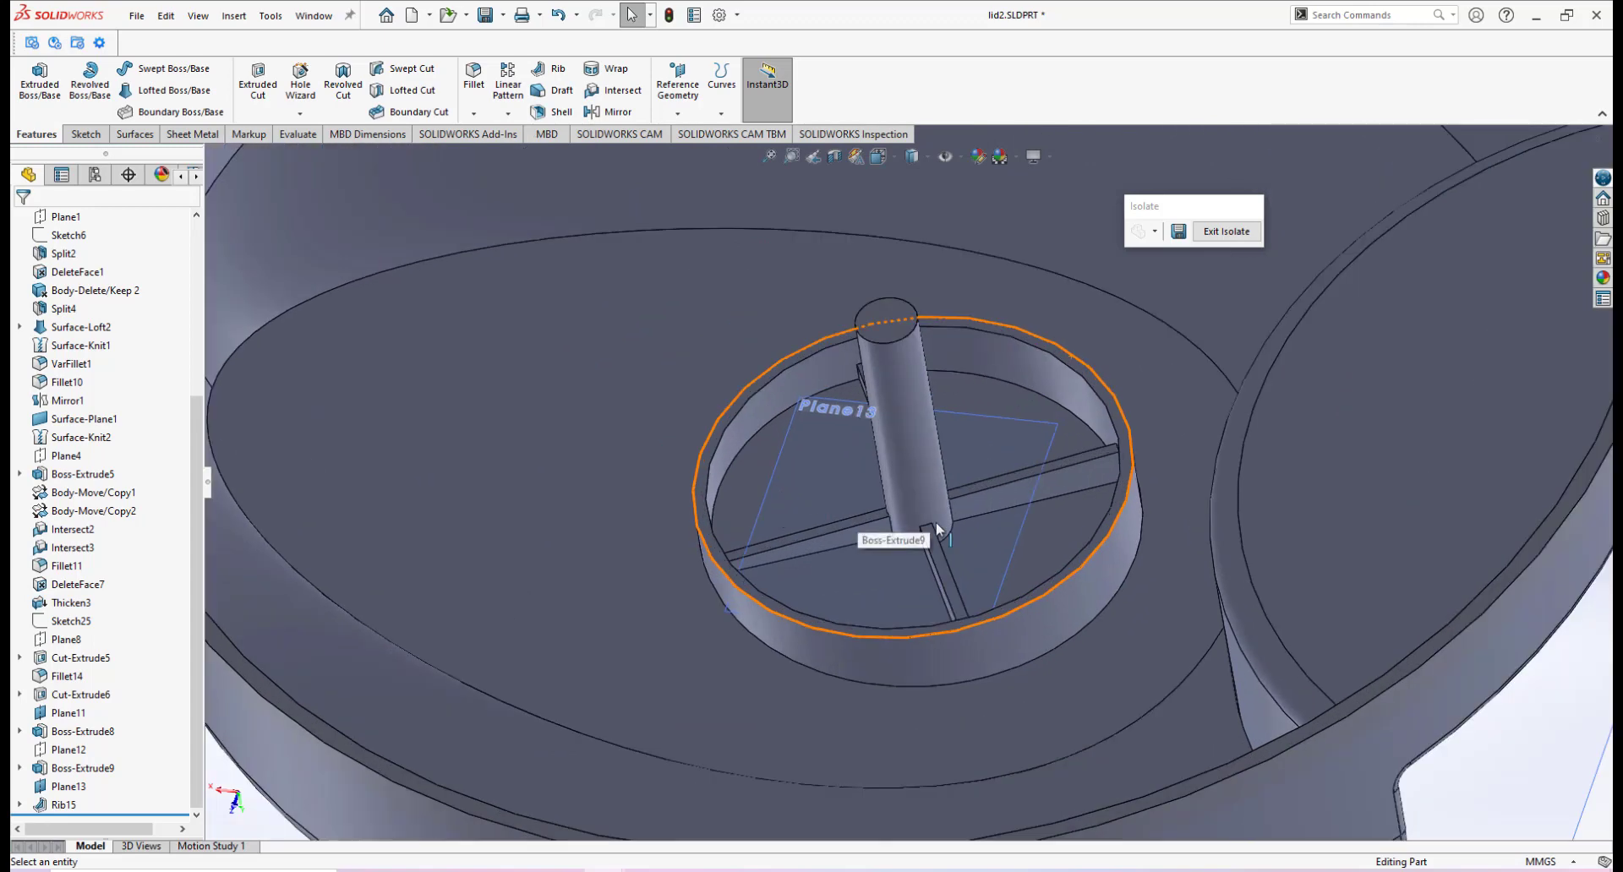
scroll(642, 380, "down", 2)
Create a reference plane offset 3.5 mm from the ring's top face, with the offset flipped down toward the lid floor.
left_click(677, 113)
left_click(689, 135)
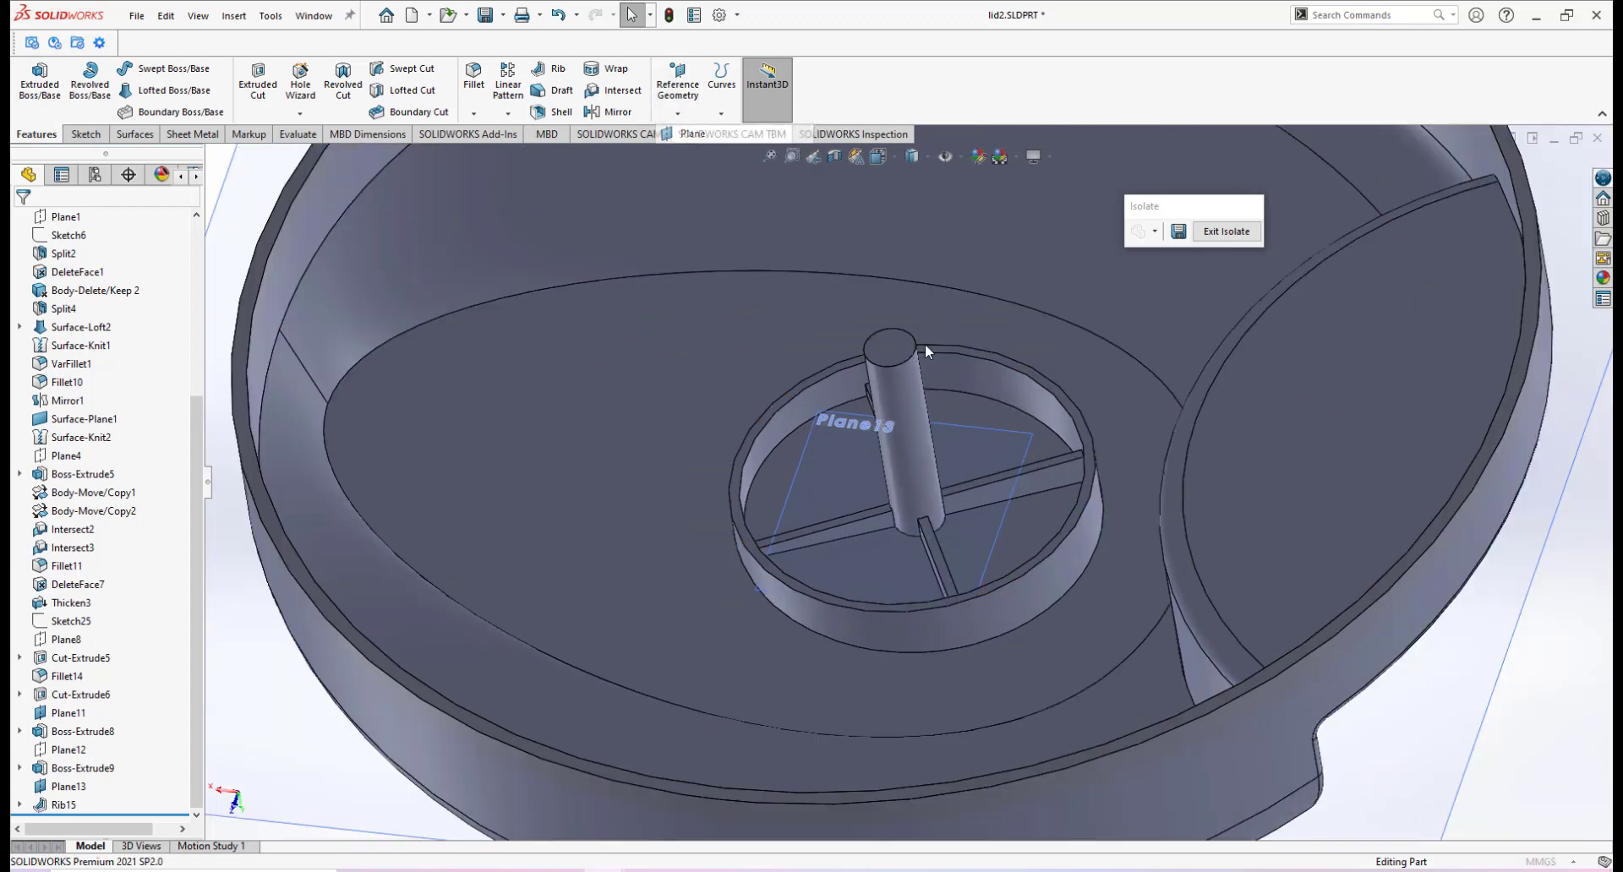
left_click(1076, 424)
middle_click_drag(926, 490, 926, 478)
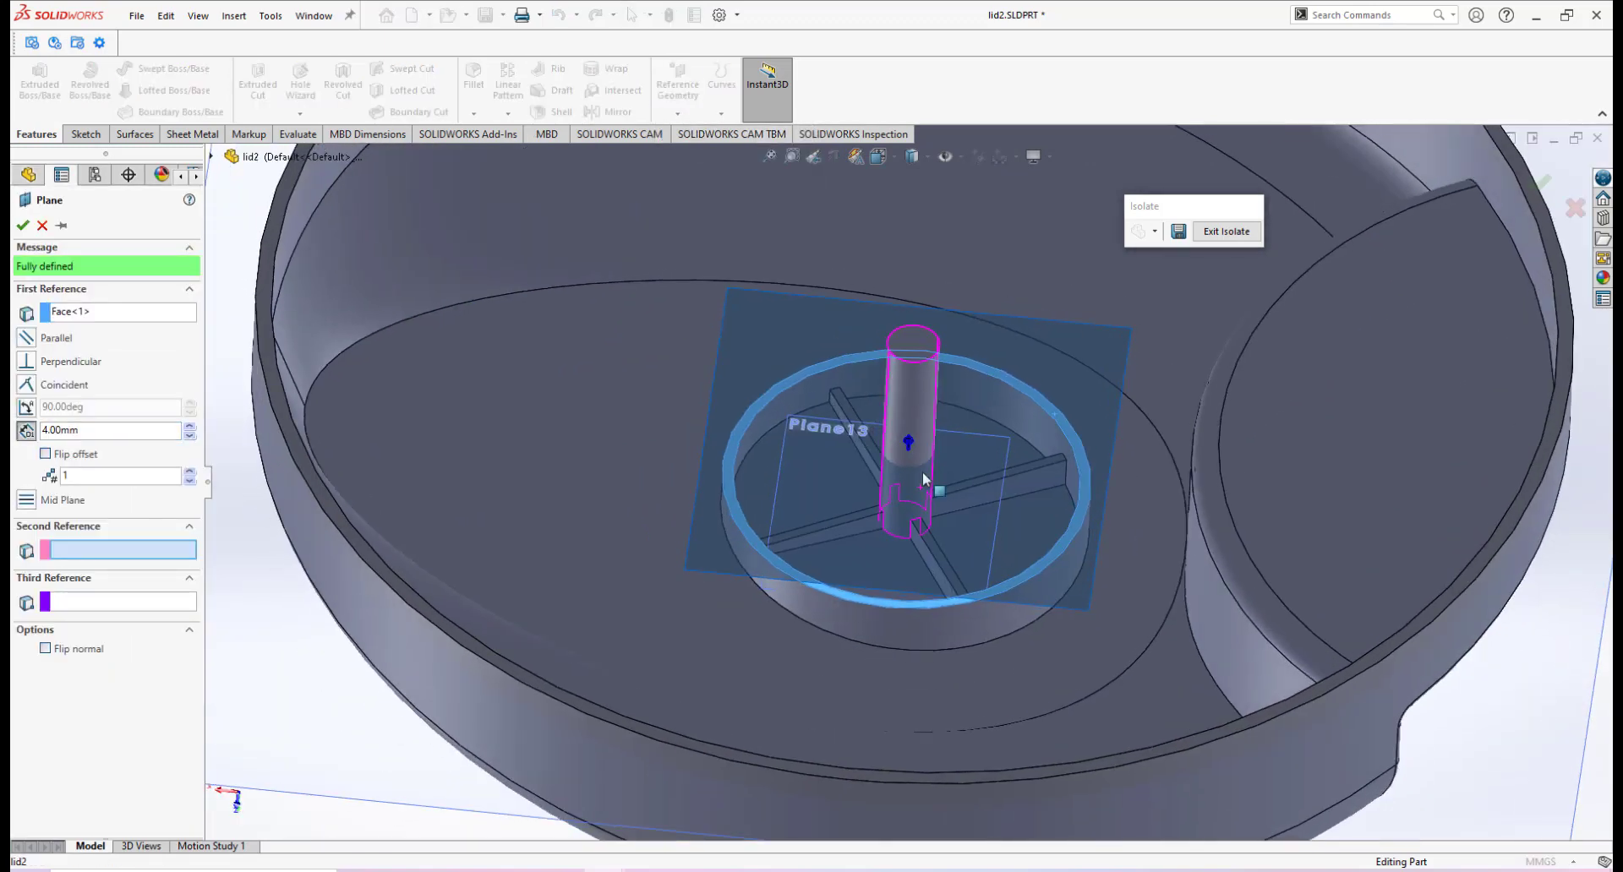
double_click(85, 433)
type("3.")
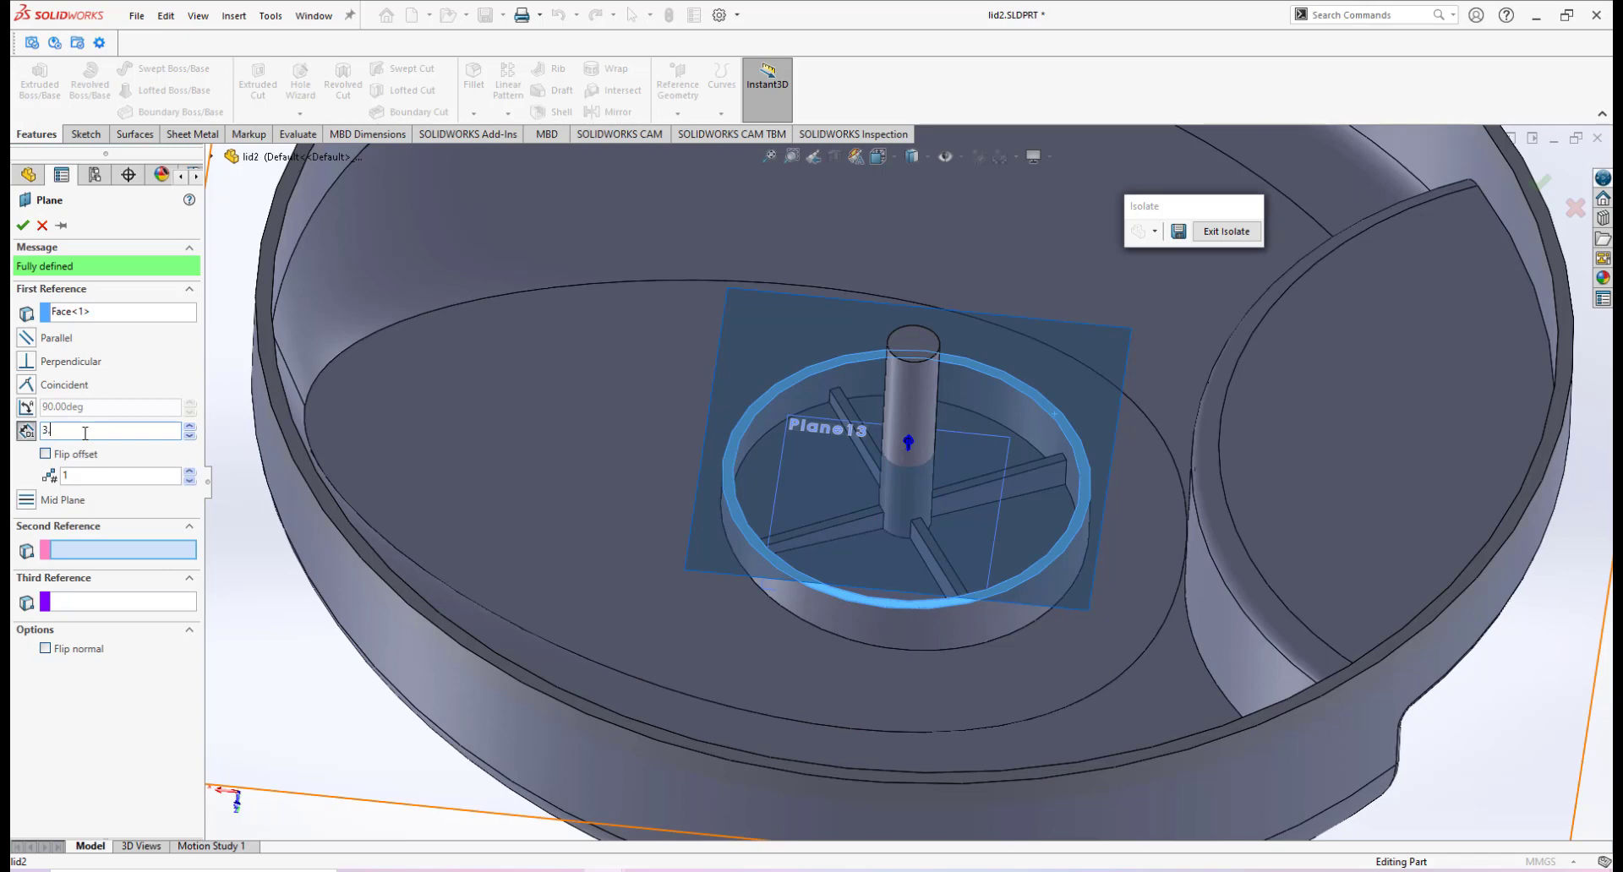
type("5")
key("Return")
left_click(44, 454)
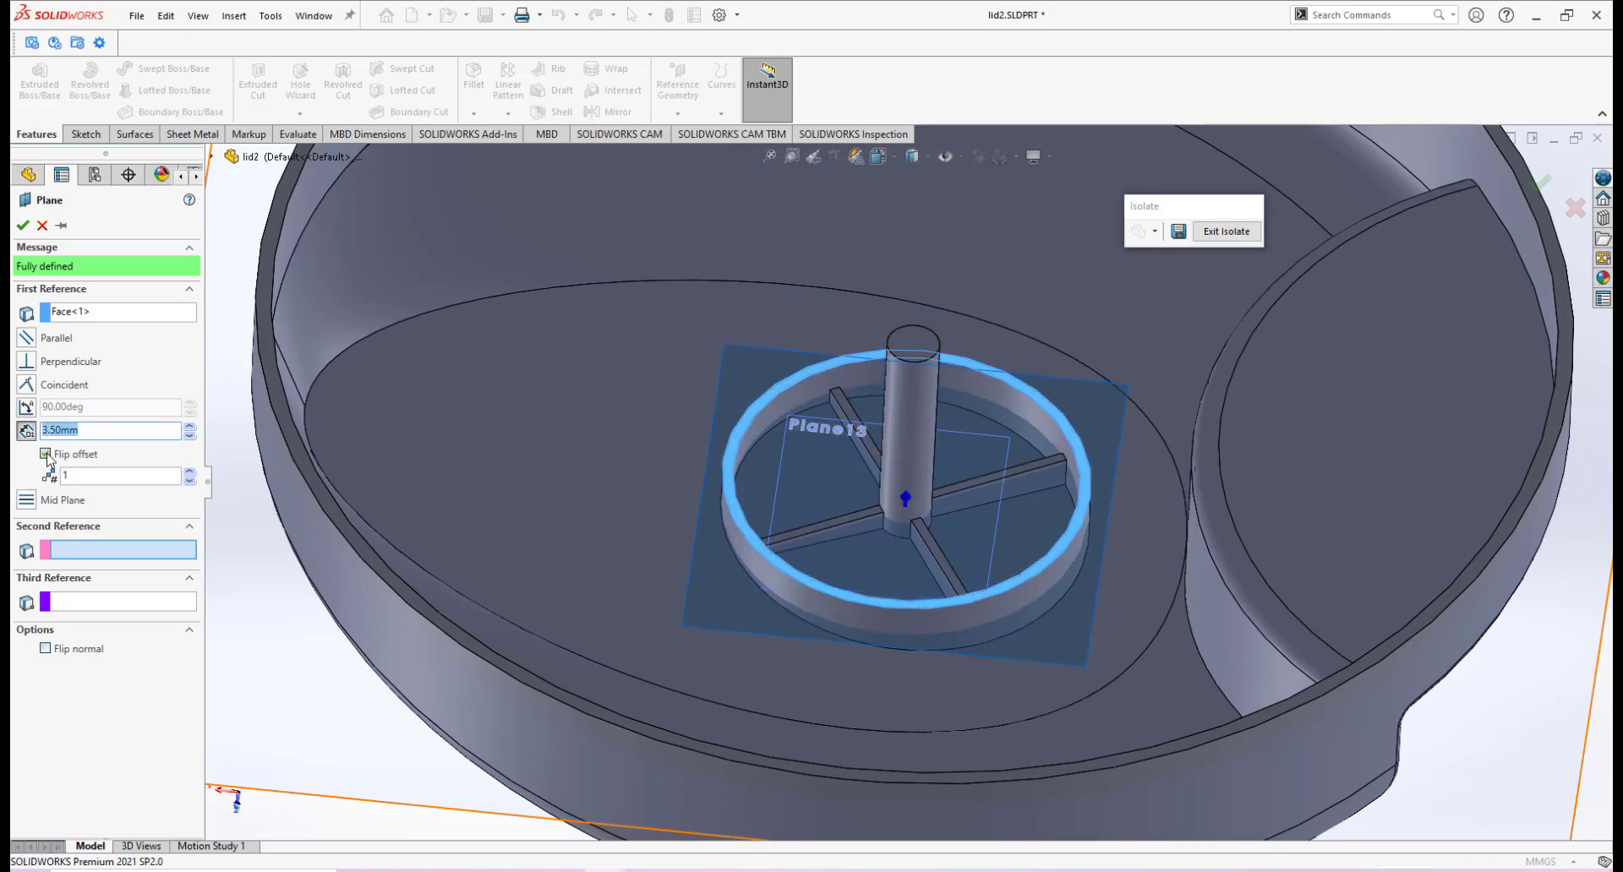
scroll(737, 518, "down", 5)
middle_click_drag(738, 513, 1056, 541)
scroll(1018, 616, "up", 2)
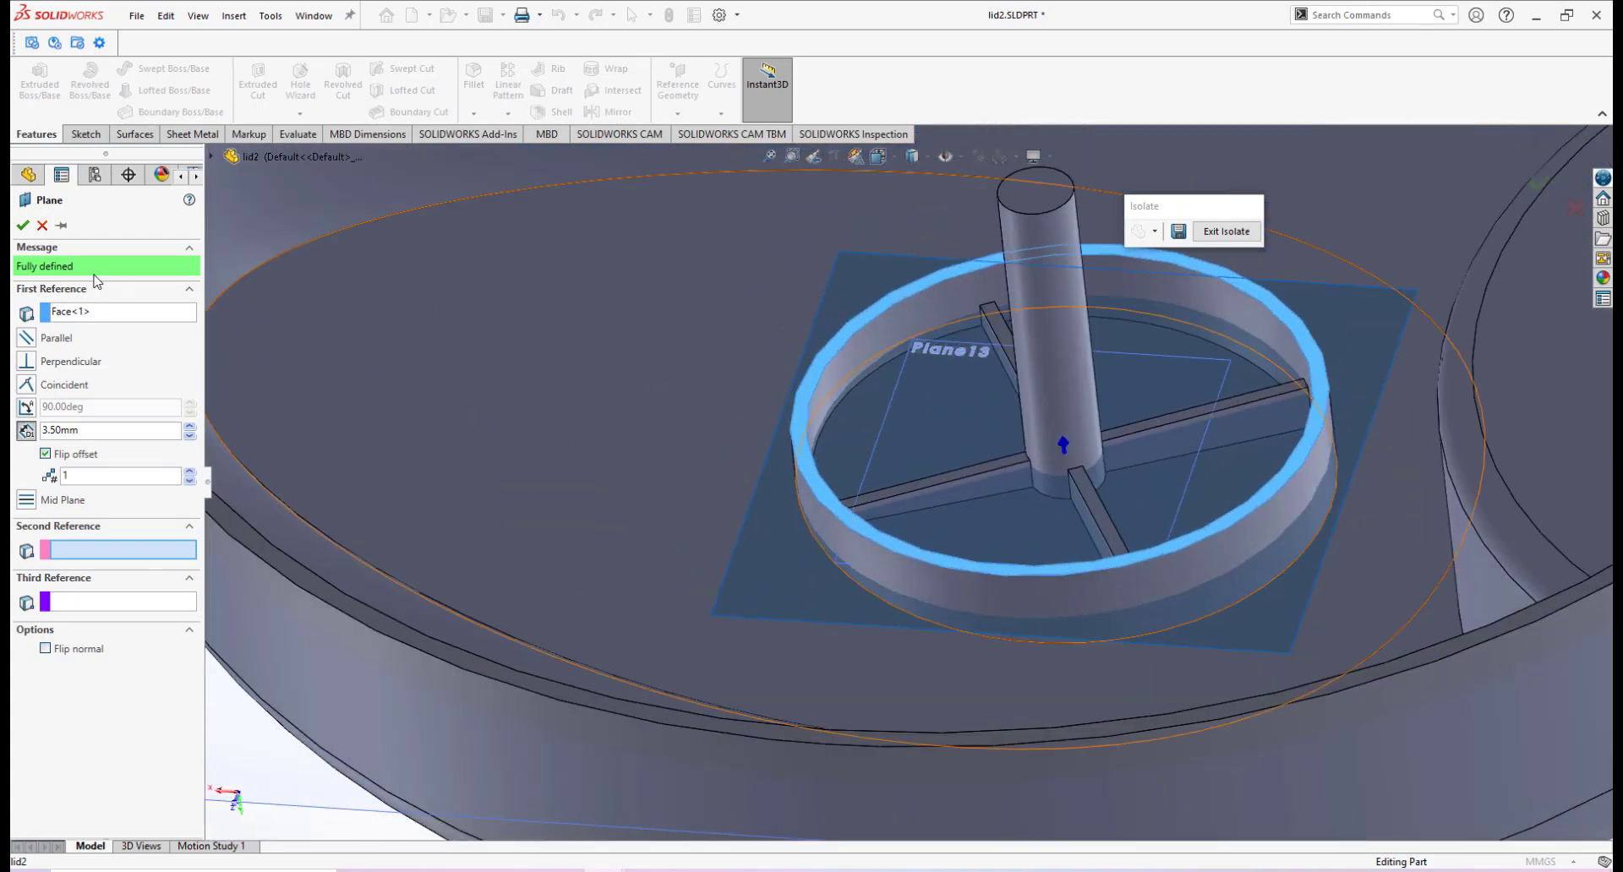
left_click(25, 230)
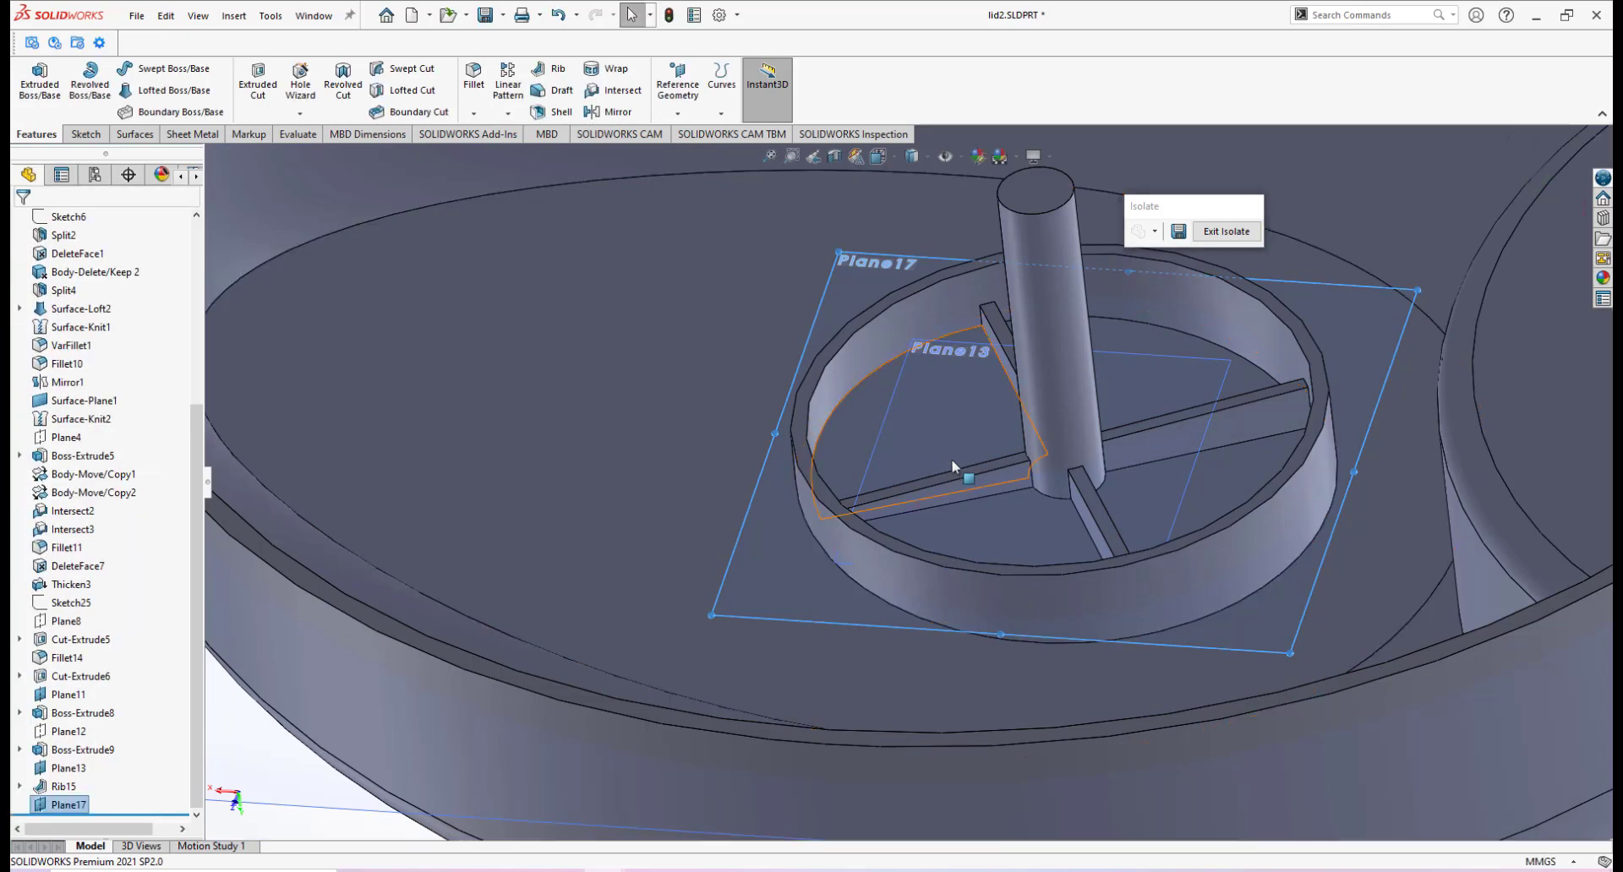
Hide the smaller reference plane inside the ring that was used for the ribs.
scroll(959, 466, "up", 2)
middle_click_drag(1043, 464, 1085, 397)
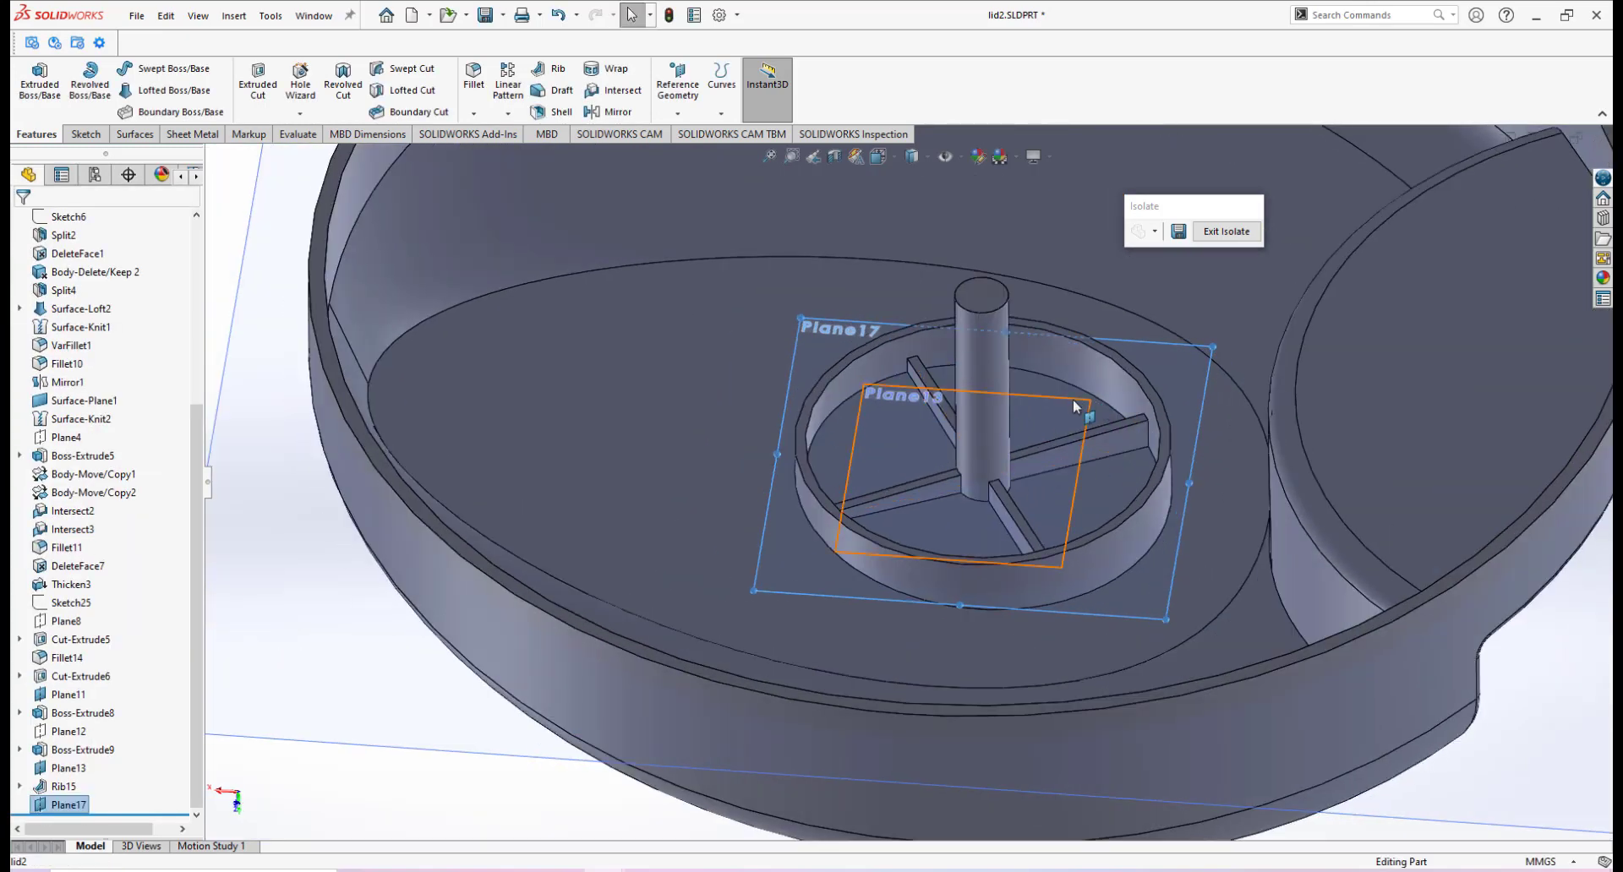
left_click(1073, 399)
key("Escape")
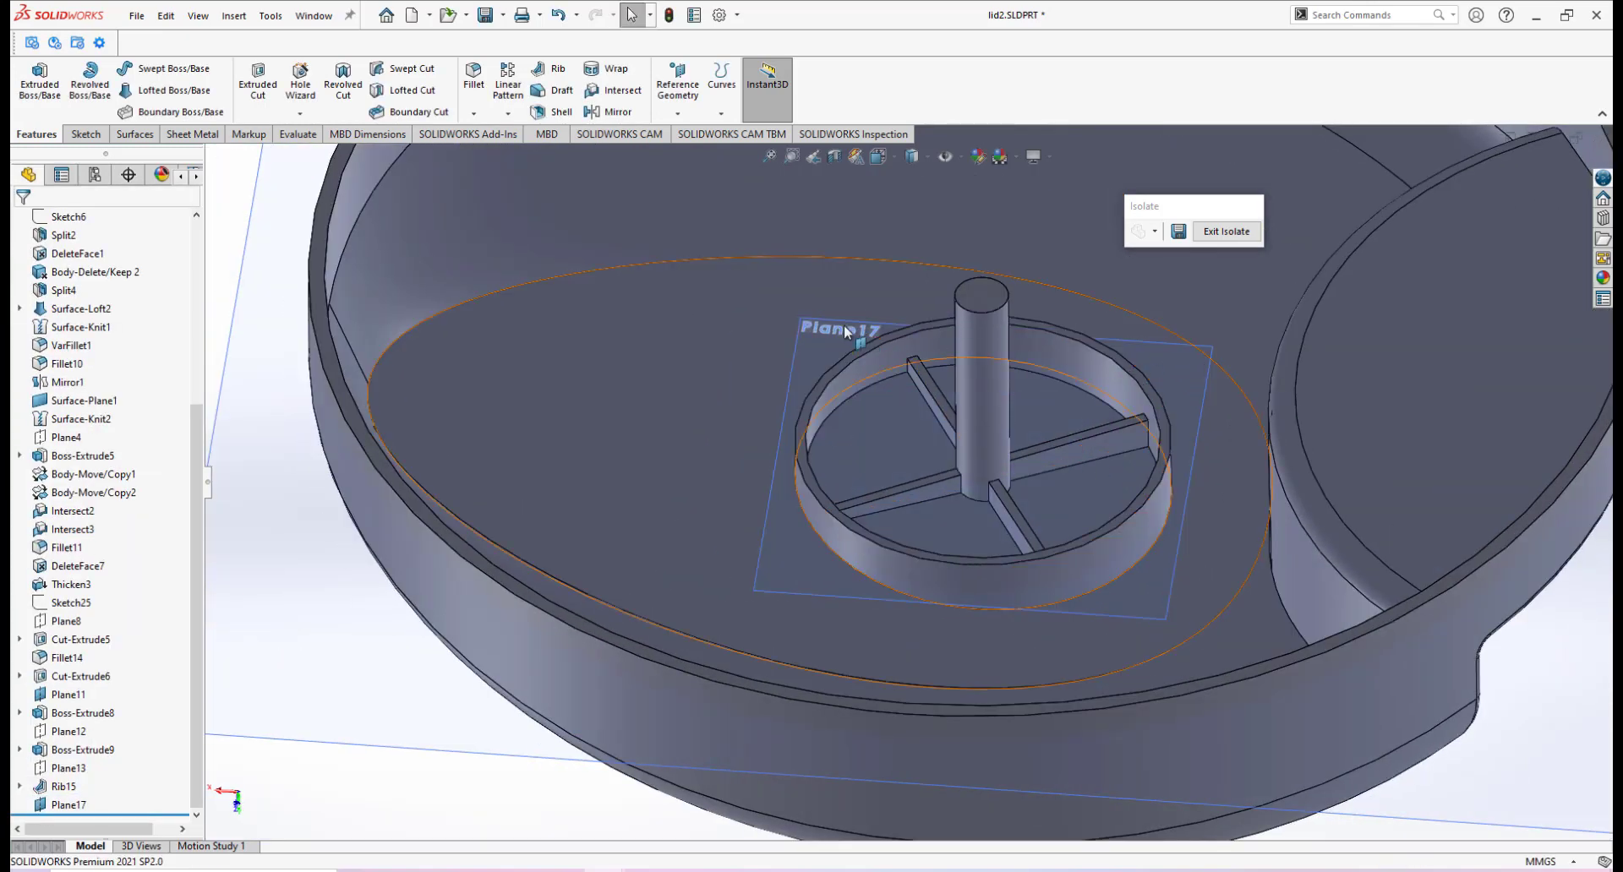
Start a sketch on the new offset plane around the ring.
middle_click_drag(888, 351, 869, 409)
scroll(979, 505, "down", 2)
middle_click_drag(979, 506, 1016, 564)
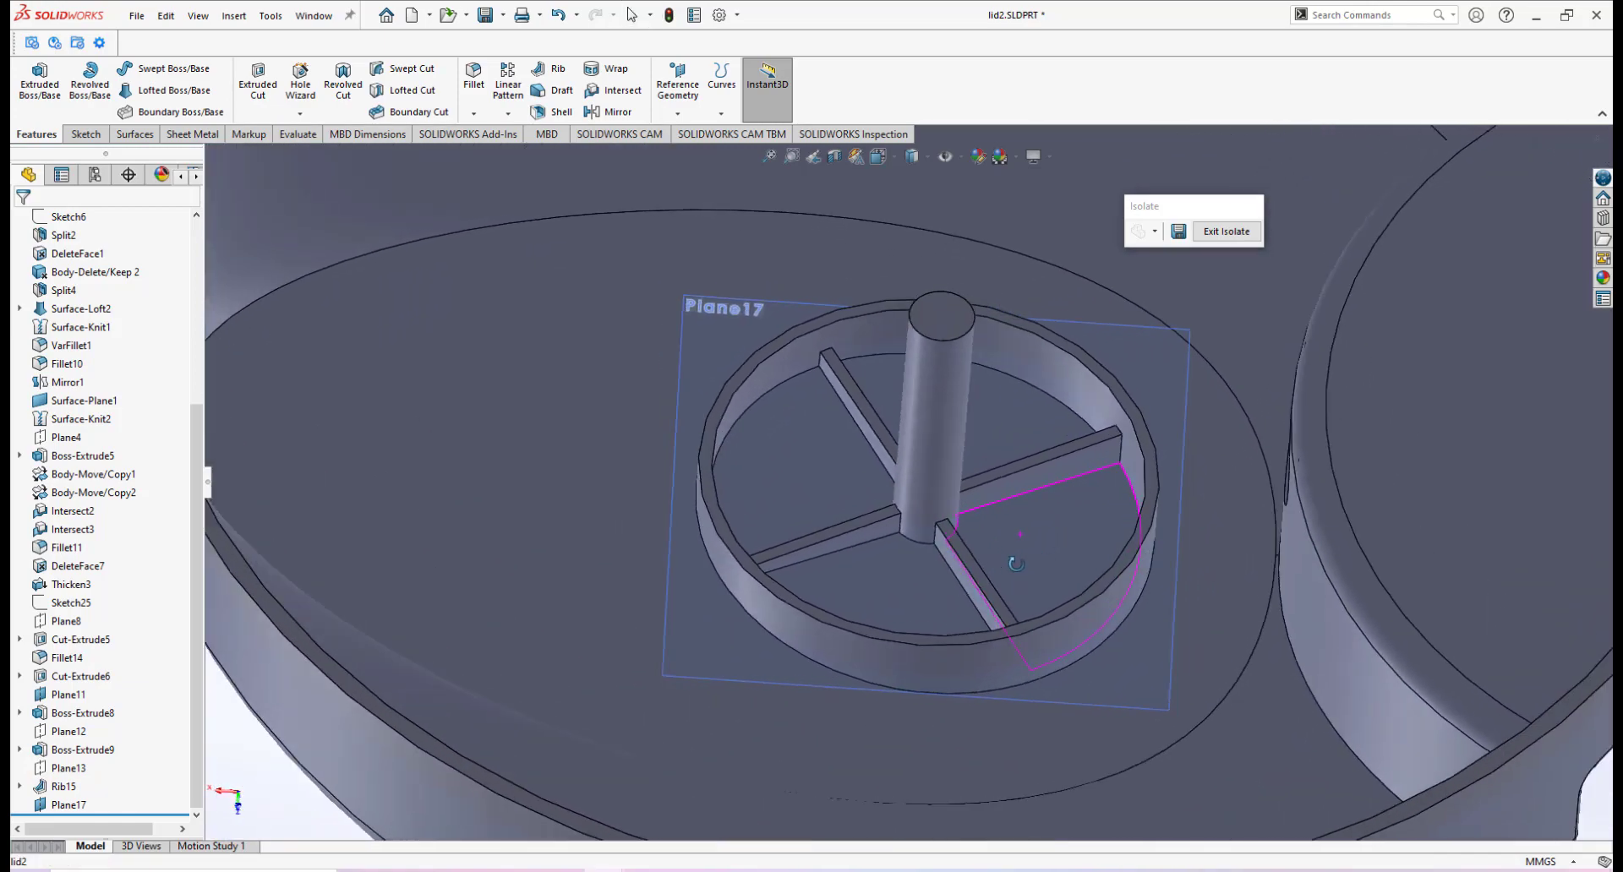
left_click(1186, 364)
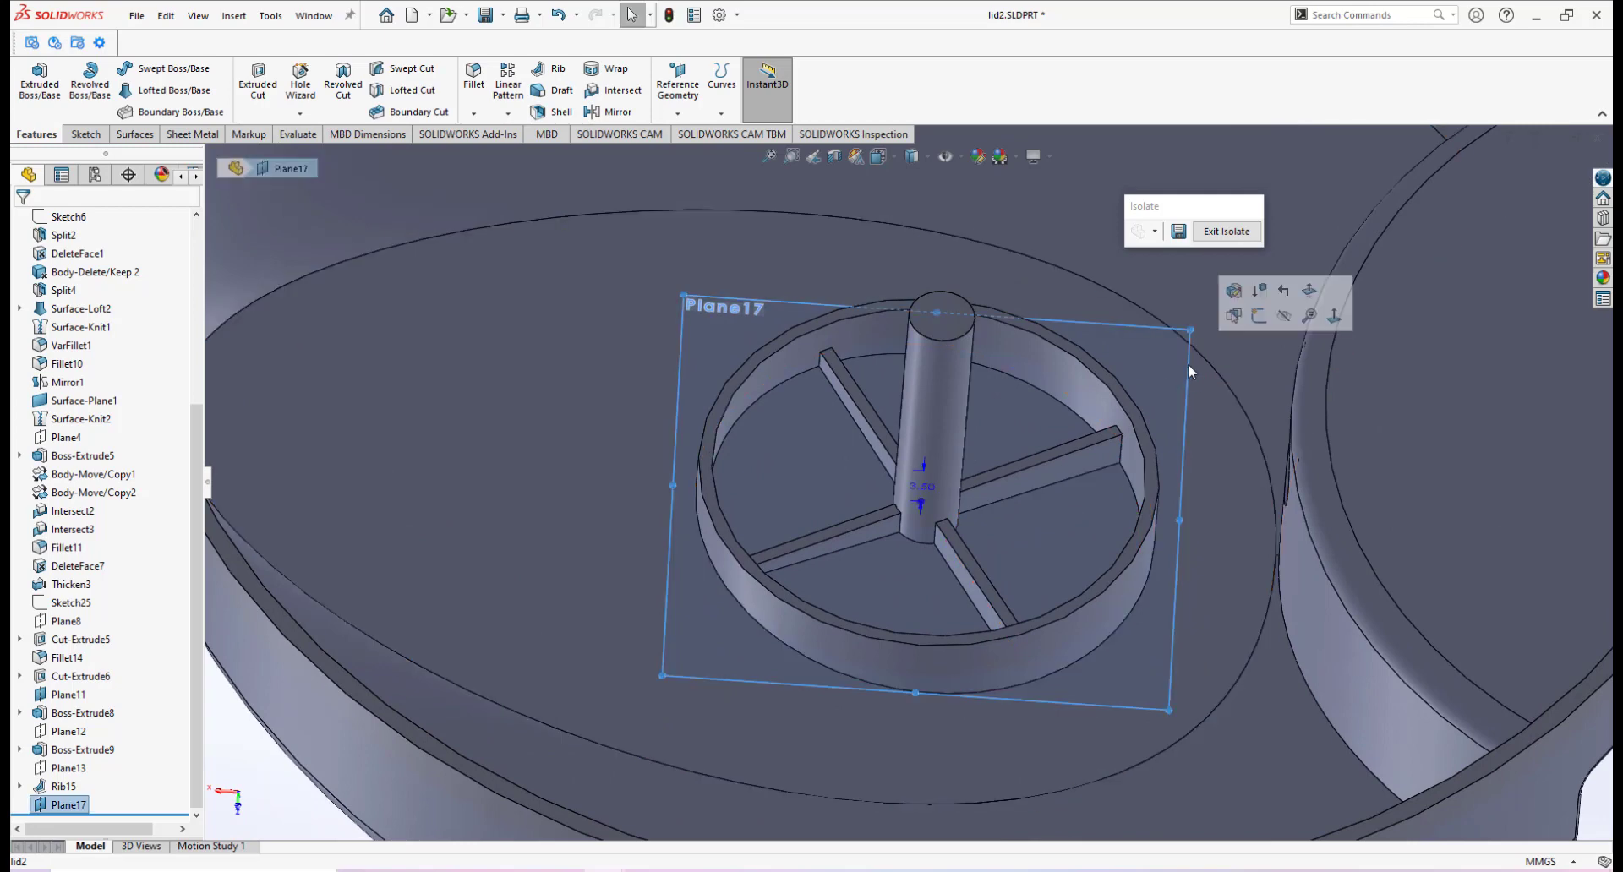
left_click(1254, 319)
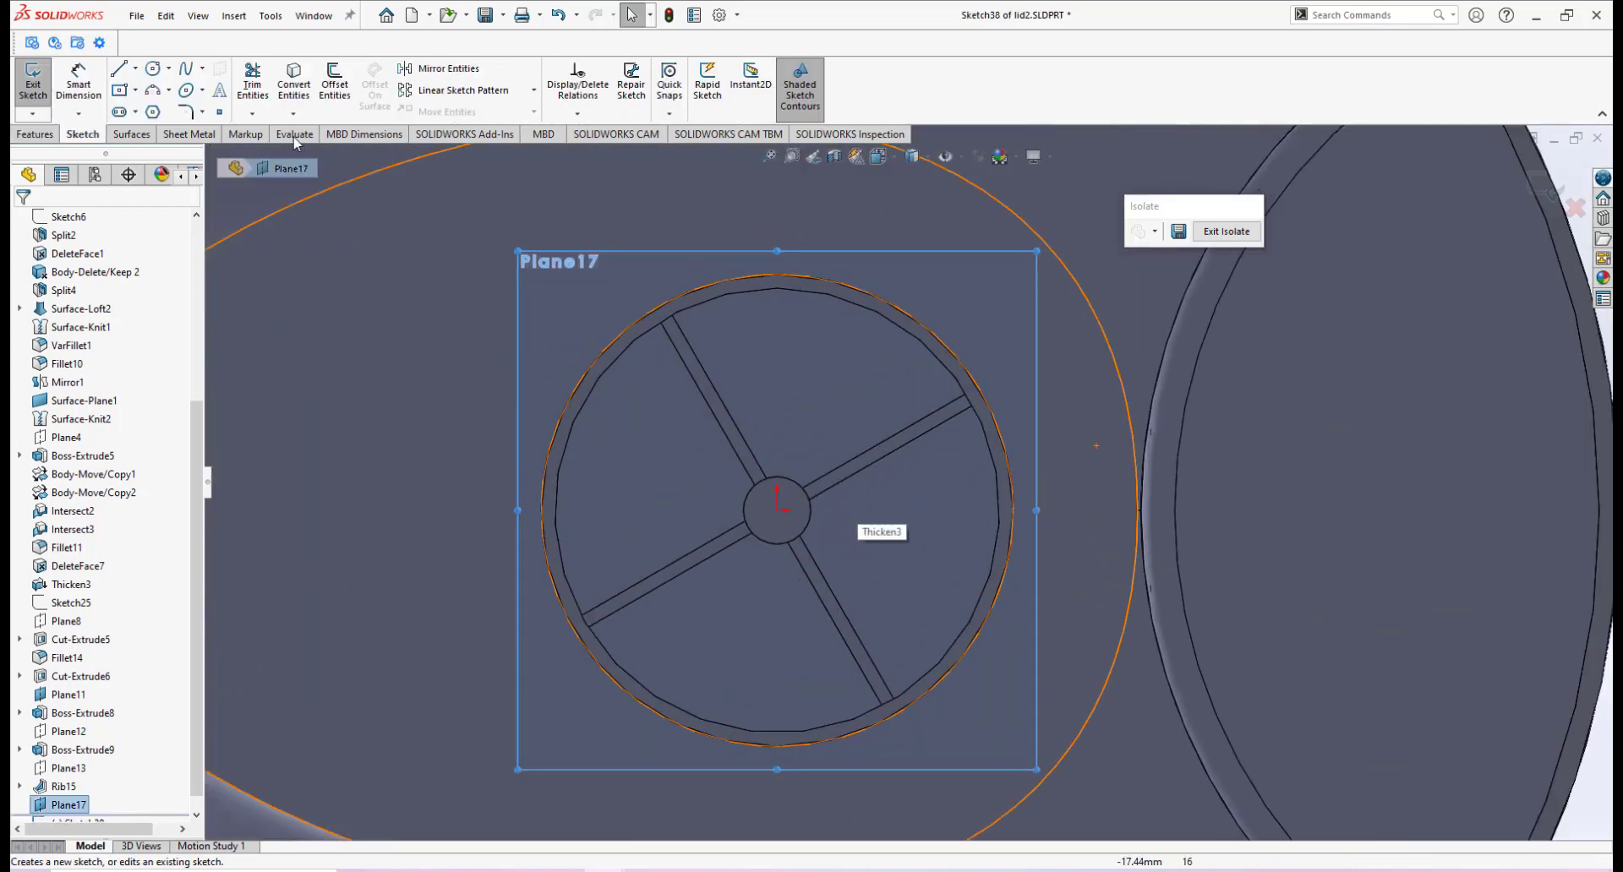
Draw a 35 mm horizontal midpoint line centred on the pole, reaching the ring's outer edge, and make it construction geometry.
left_click(136, 68)
left_click(169, 128)
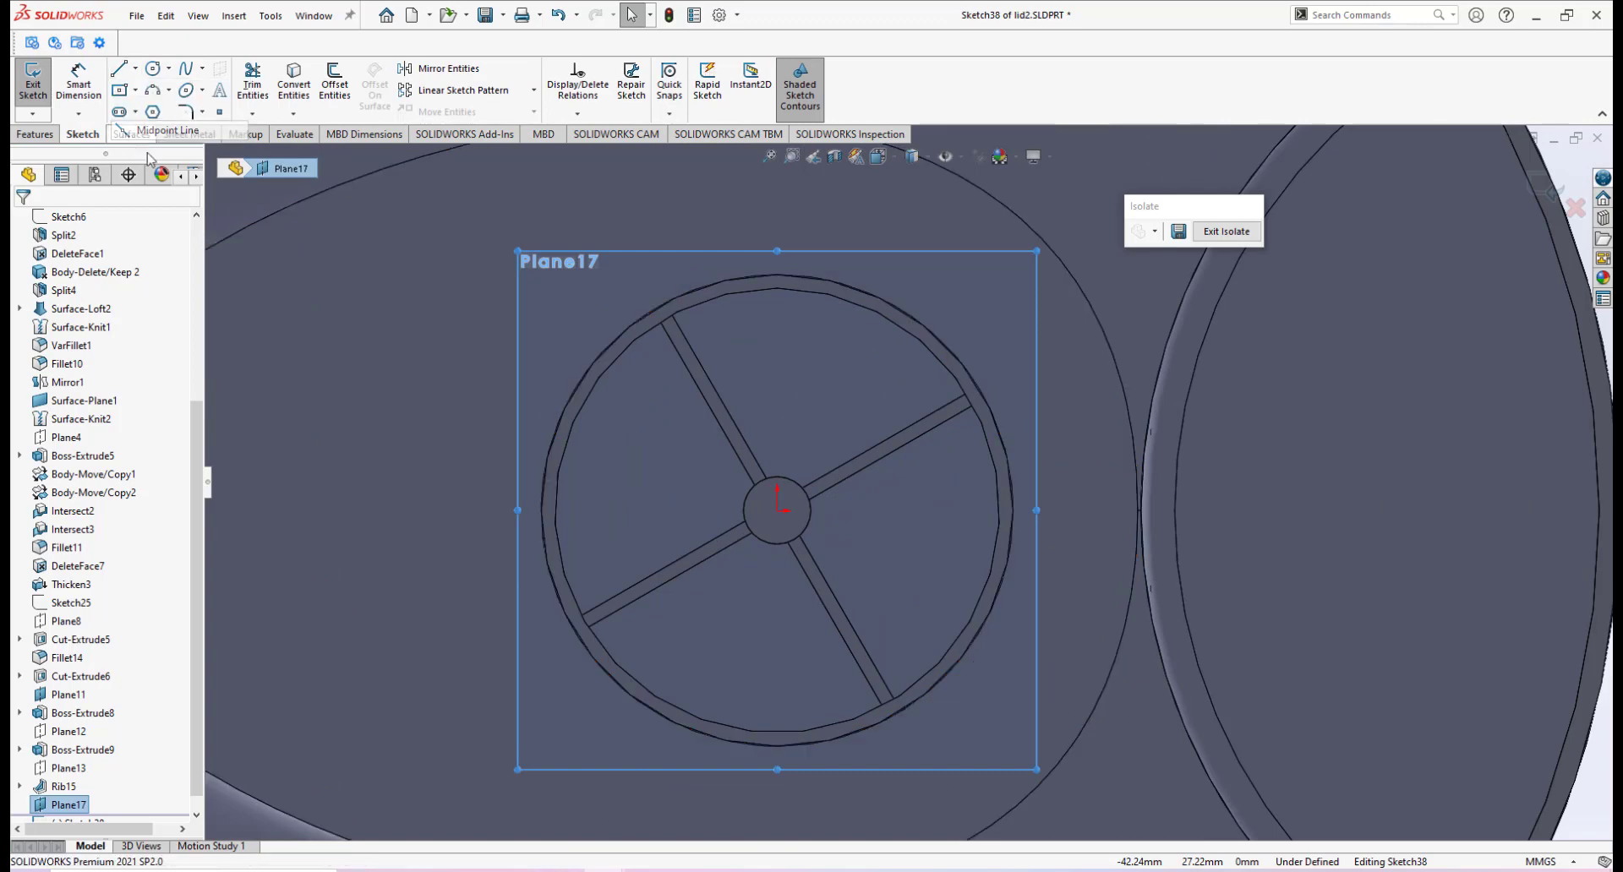
left_click(777, 511)
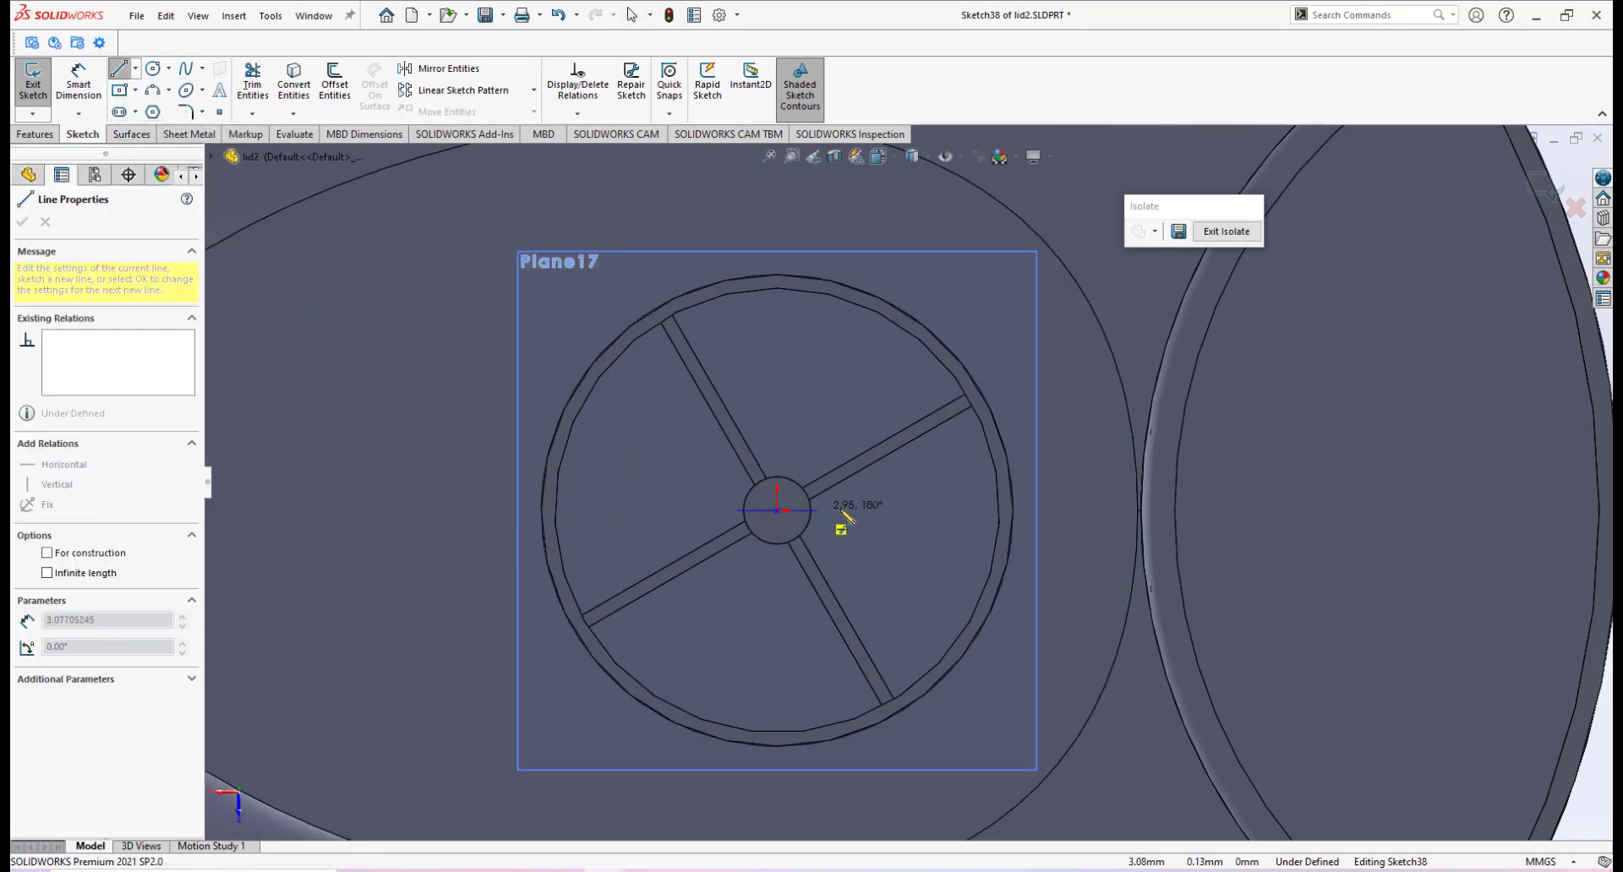
left_click(1013, 511)
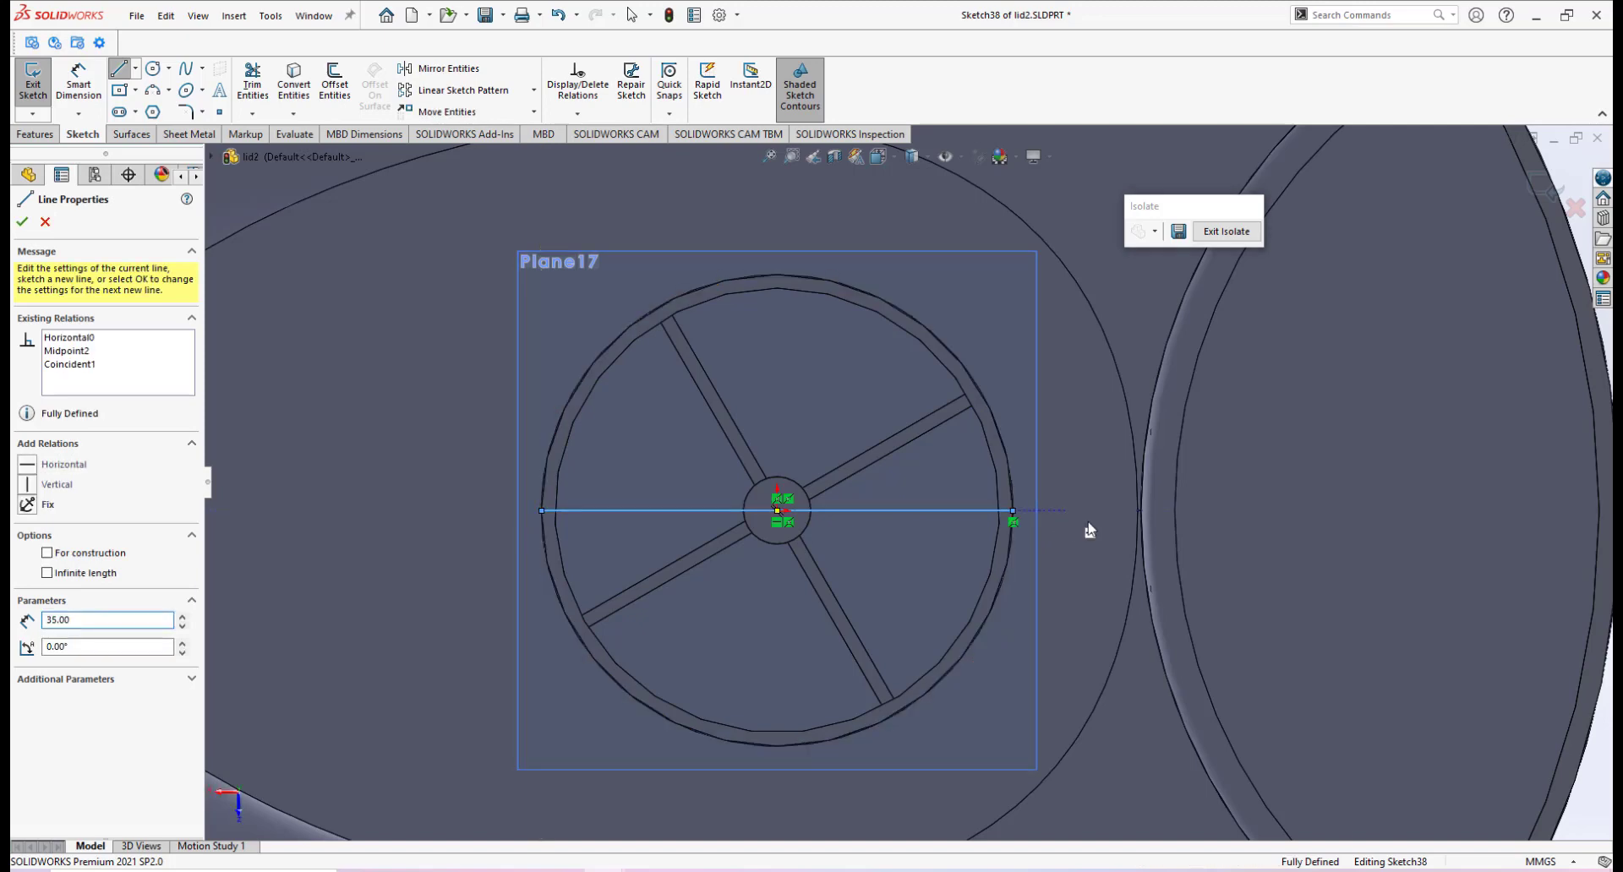
key("Escape")
key("Escape")
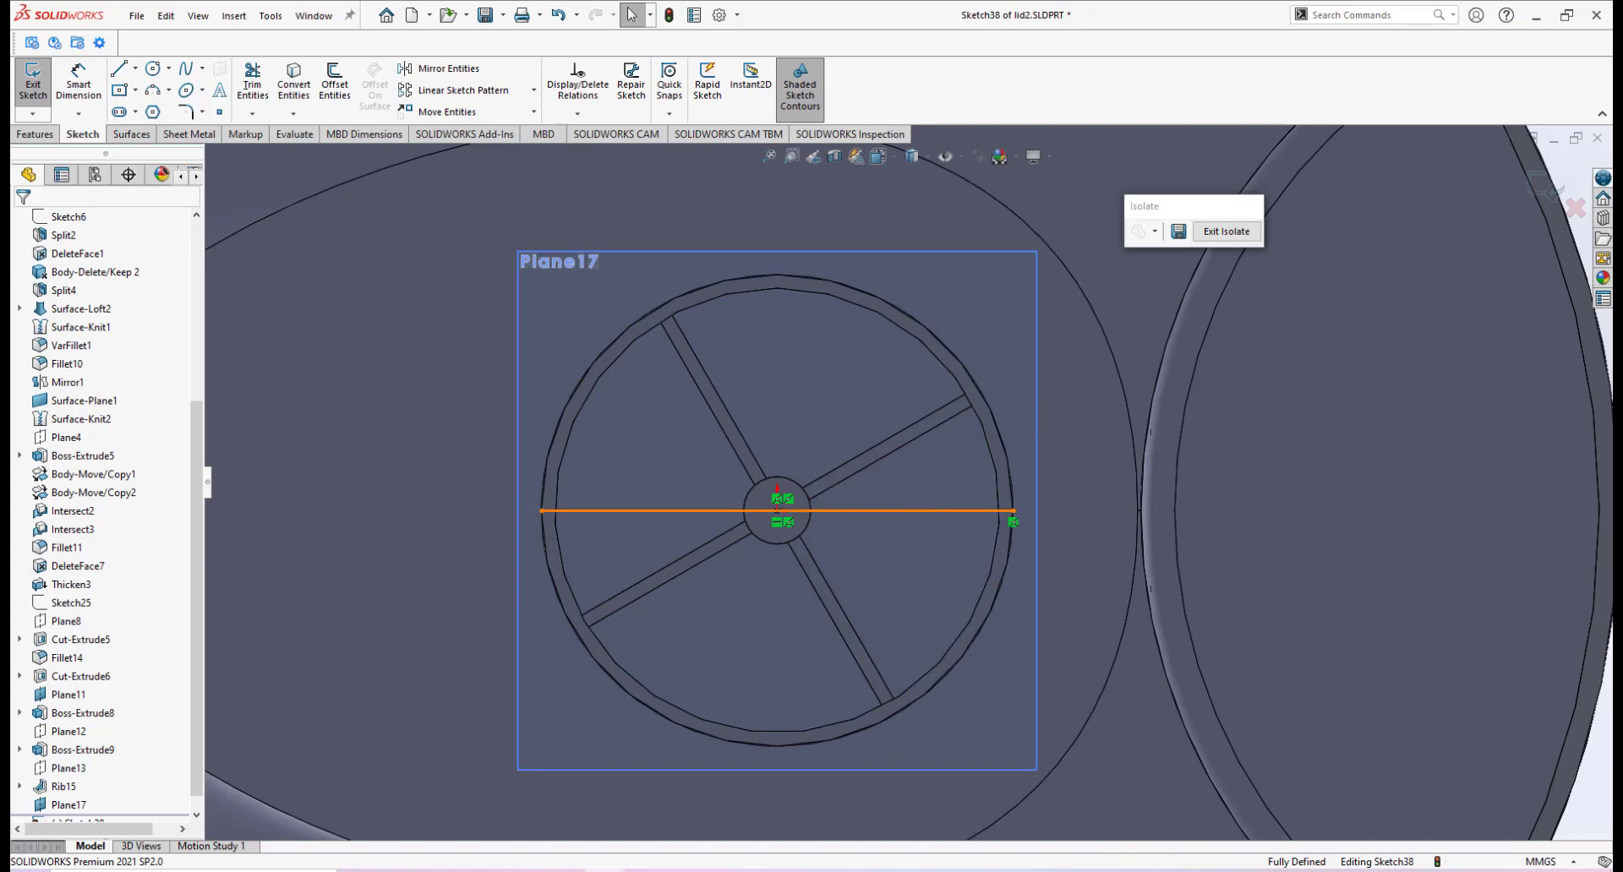
left_click(909, 508)
left_click(983, 459)
Draw a centre rectangle about 6.5 by 4 mm on the construction line, straddling the ring wall near the line's right end.
scroll(896, 524, "up", 3)
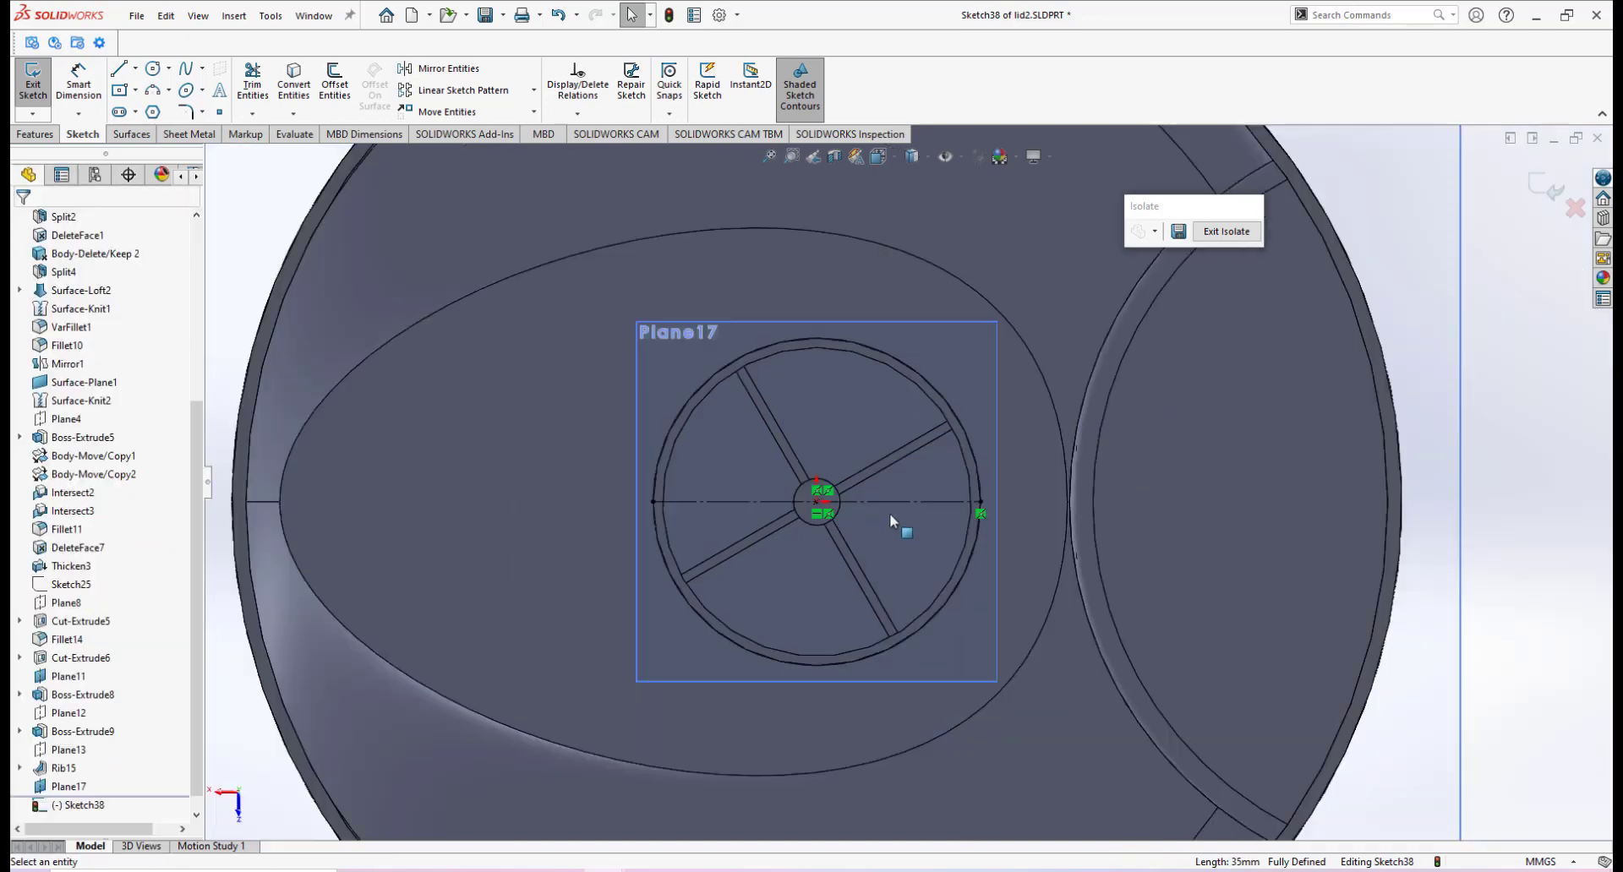
scroll(884, 507, "down", 3)
scroll(995, 514, "down", 3)
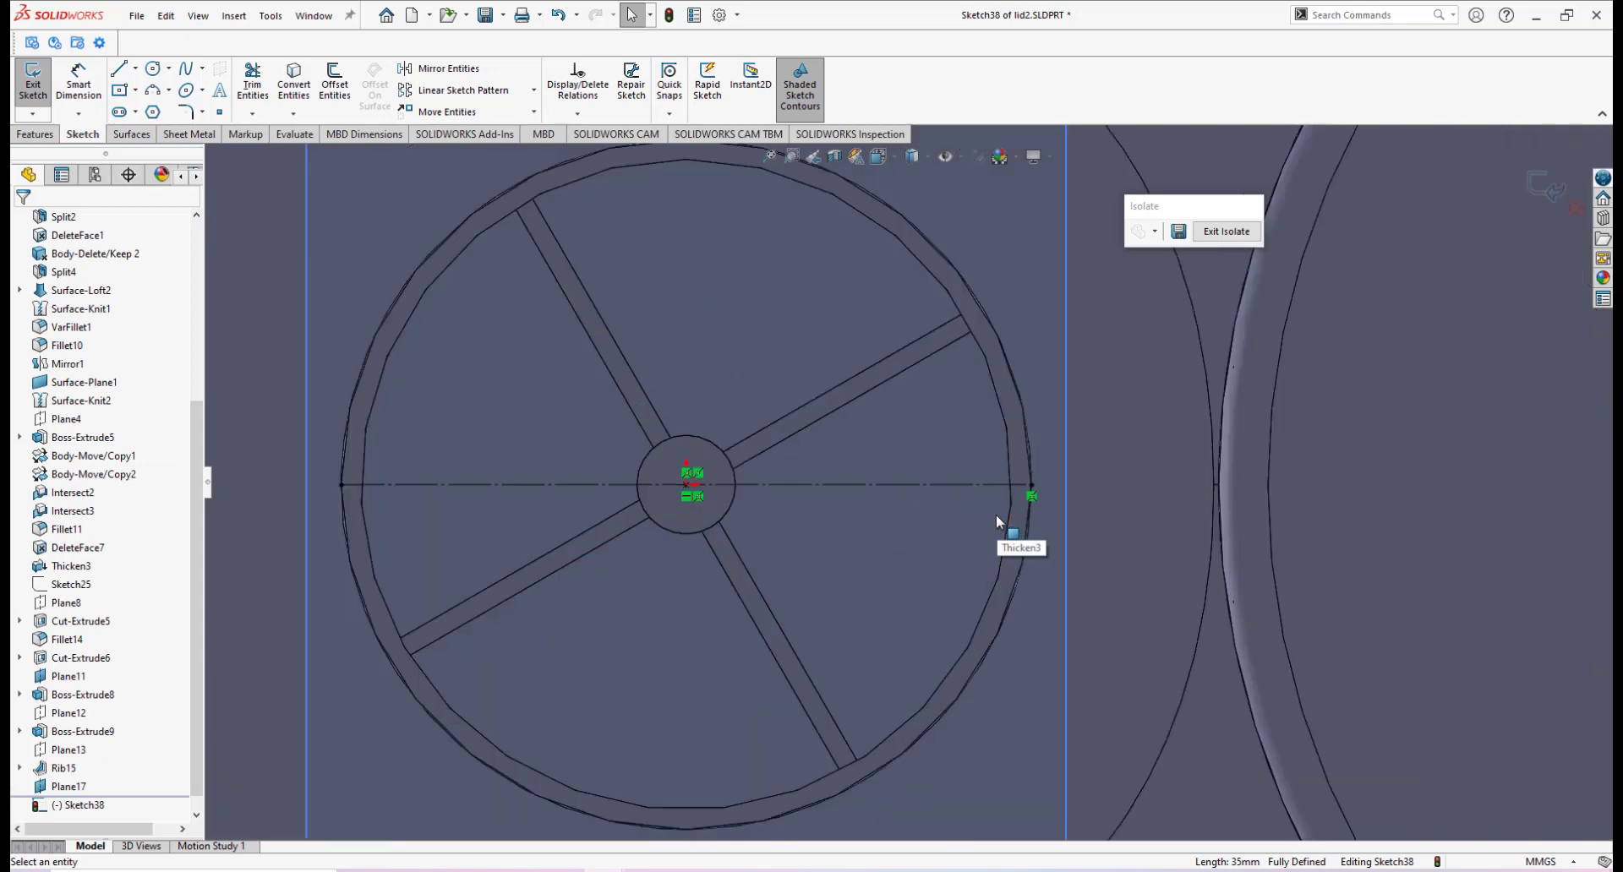
scroll(994, 514, "up", 4)
scroll(994, 513, "down", 3)
scroll(926, 494, "up", 2)
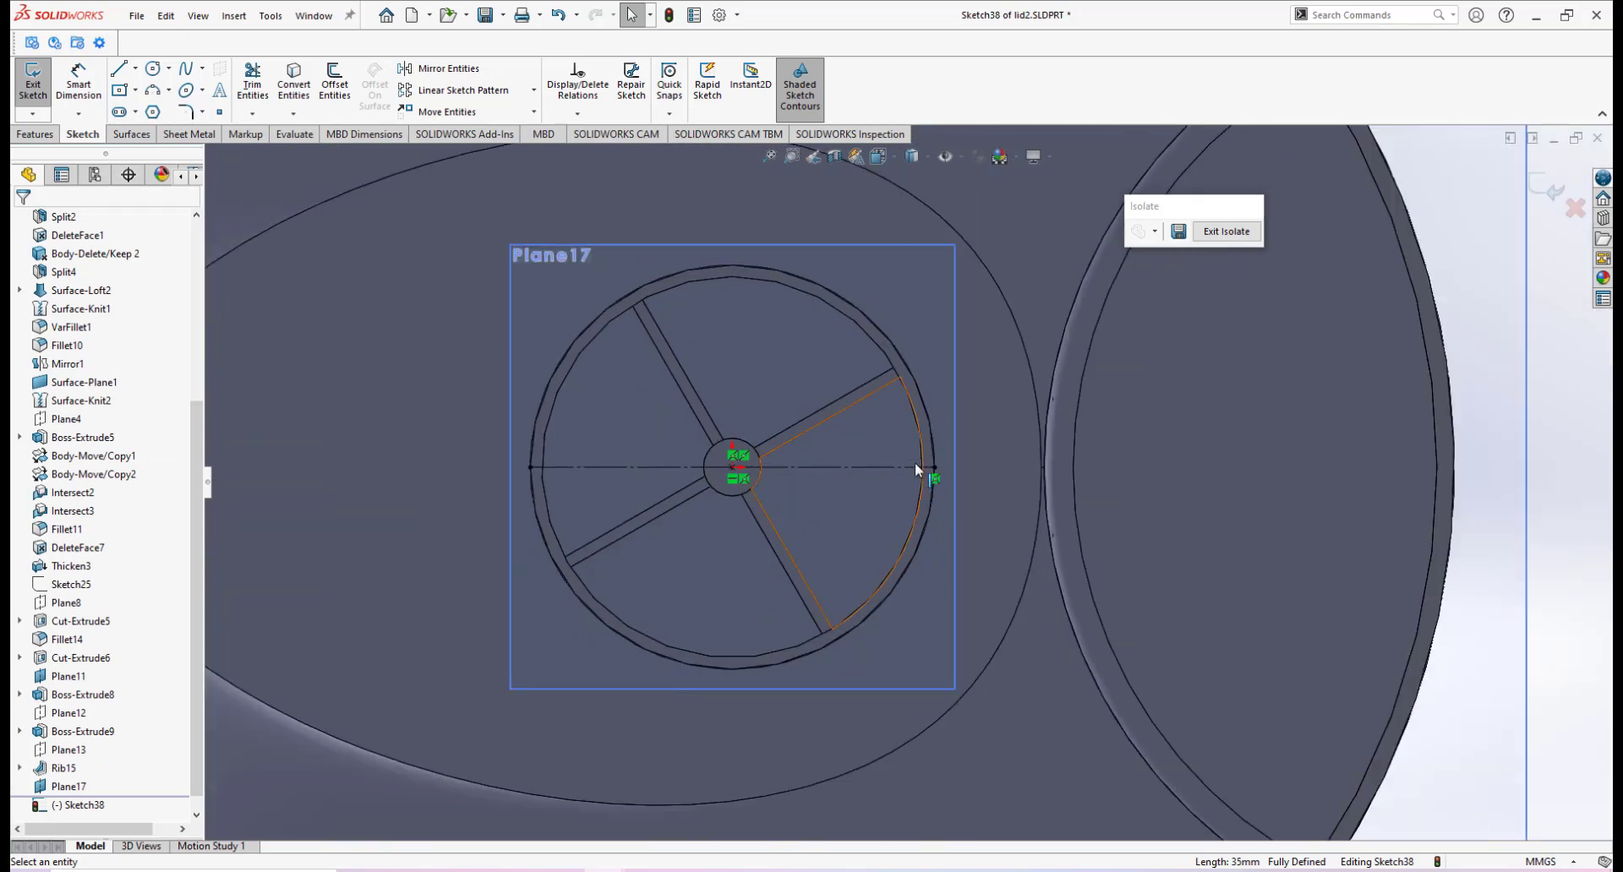
scroll(921, 470, "down", 3)
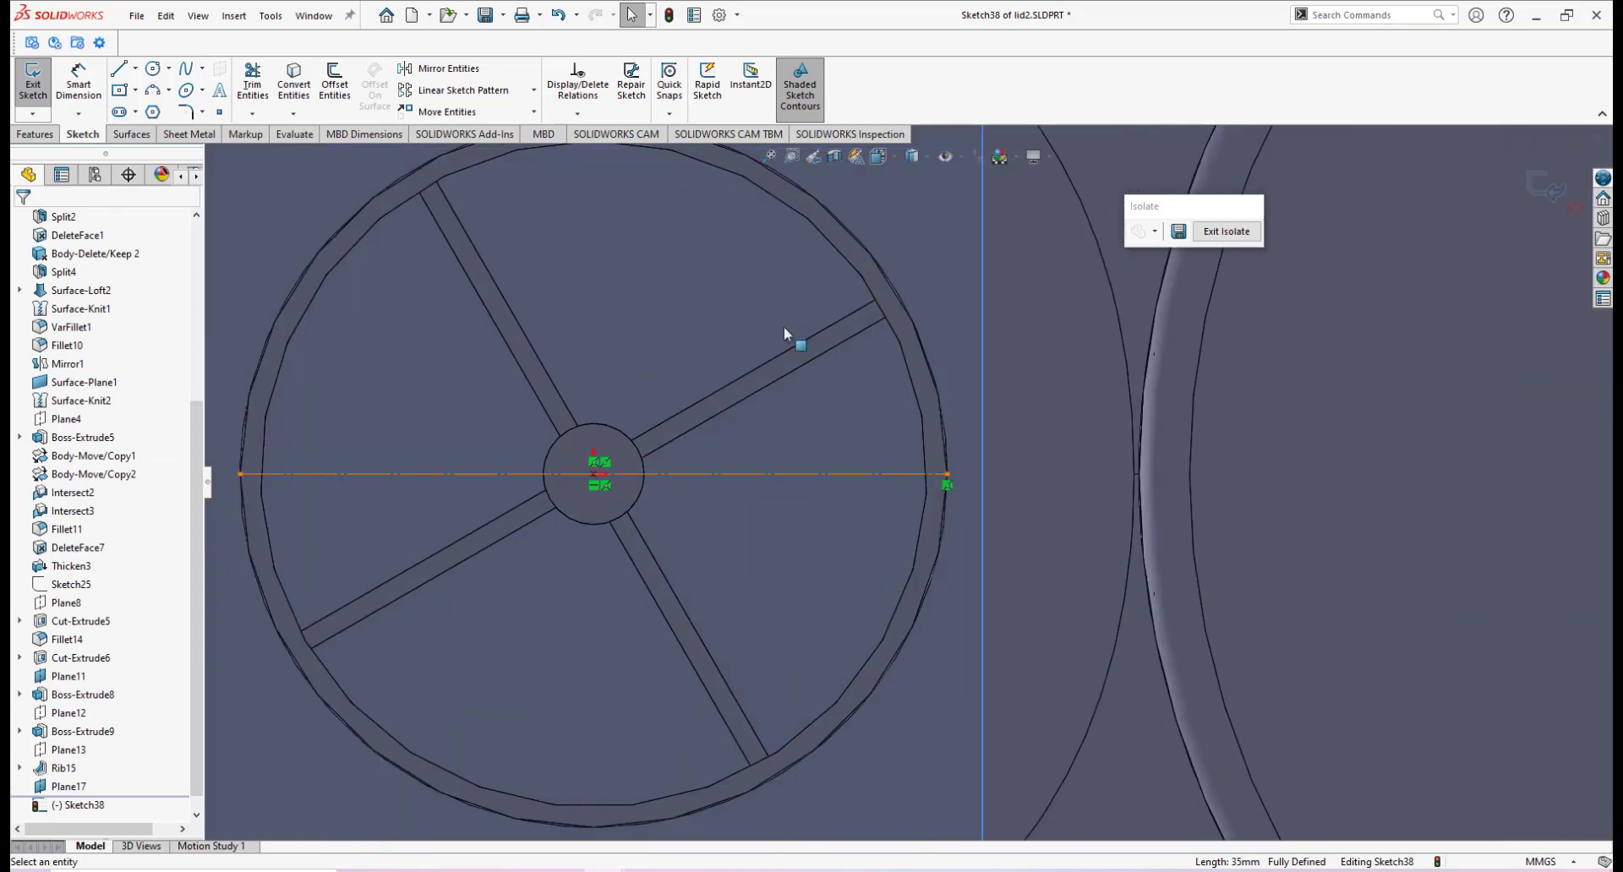
left_click(121, 91)
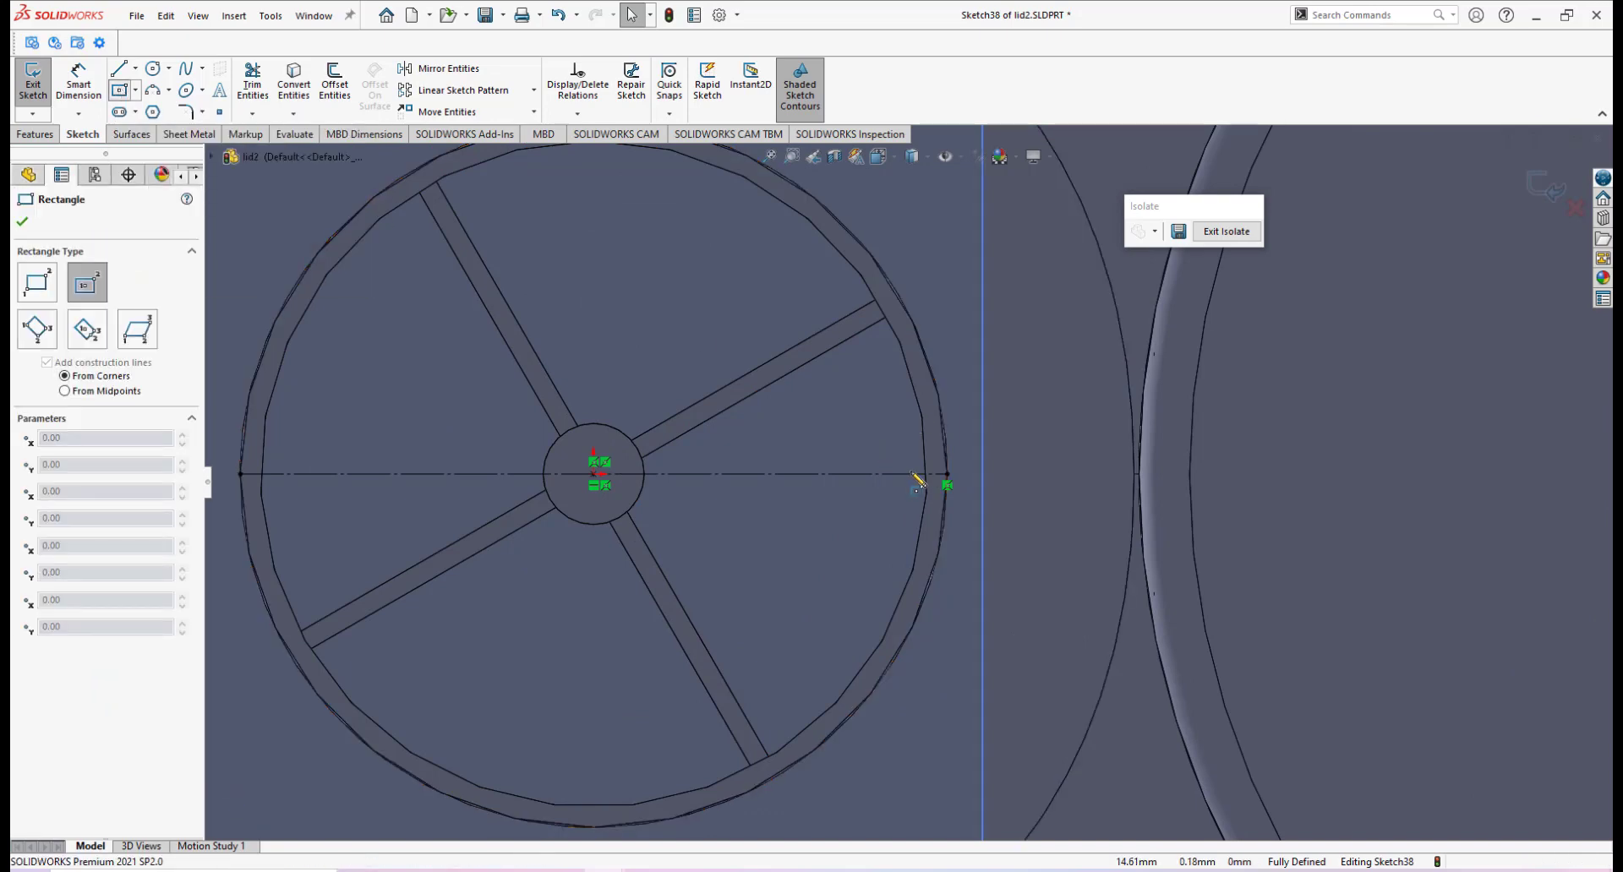
left_click(902, 474)
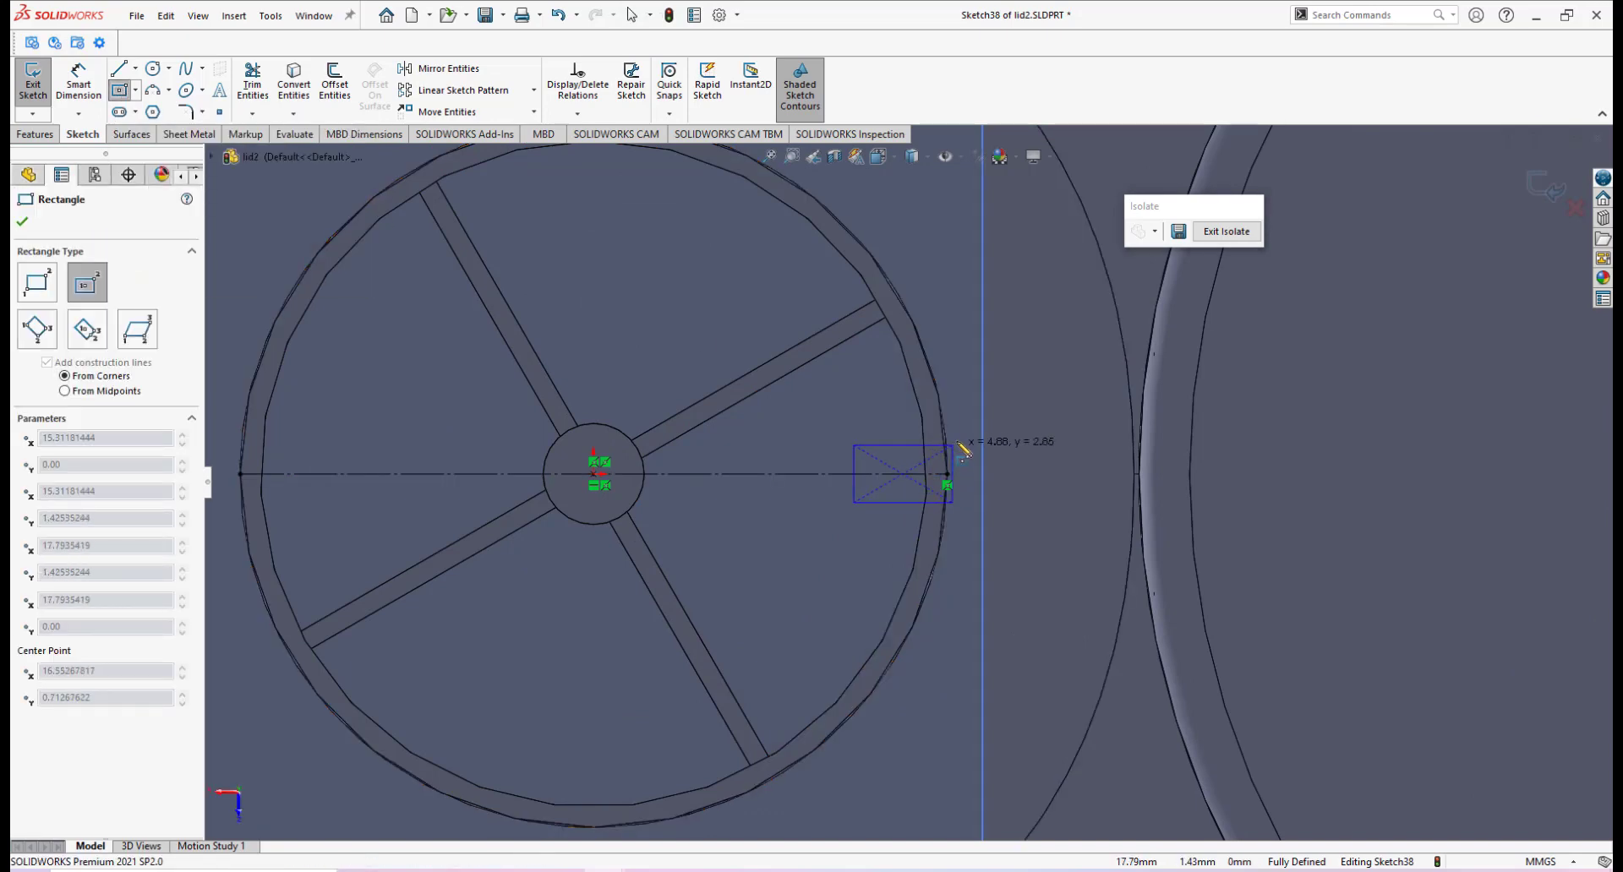
left_click(971, 435)
right_click(1046, 457)
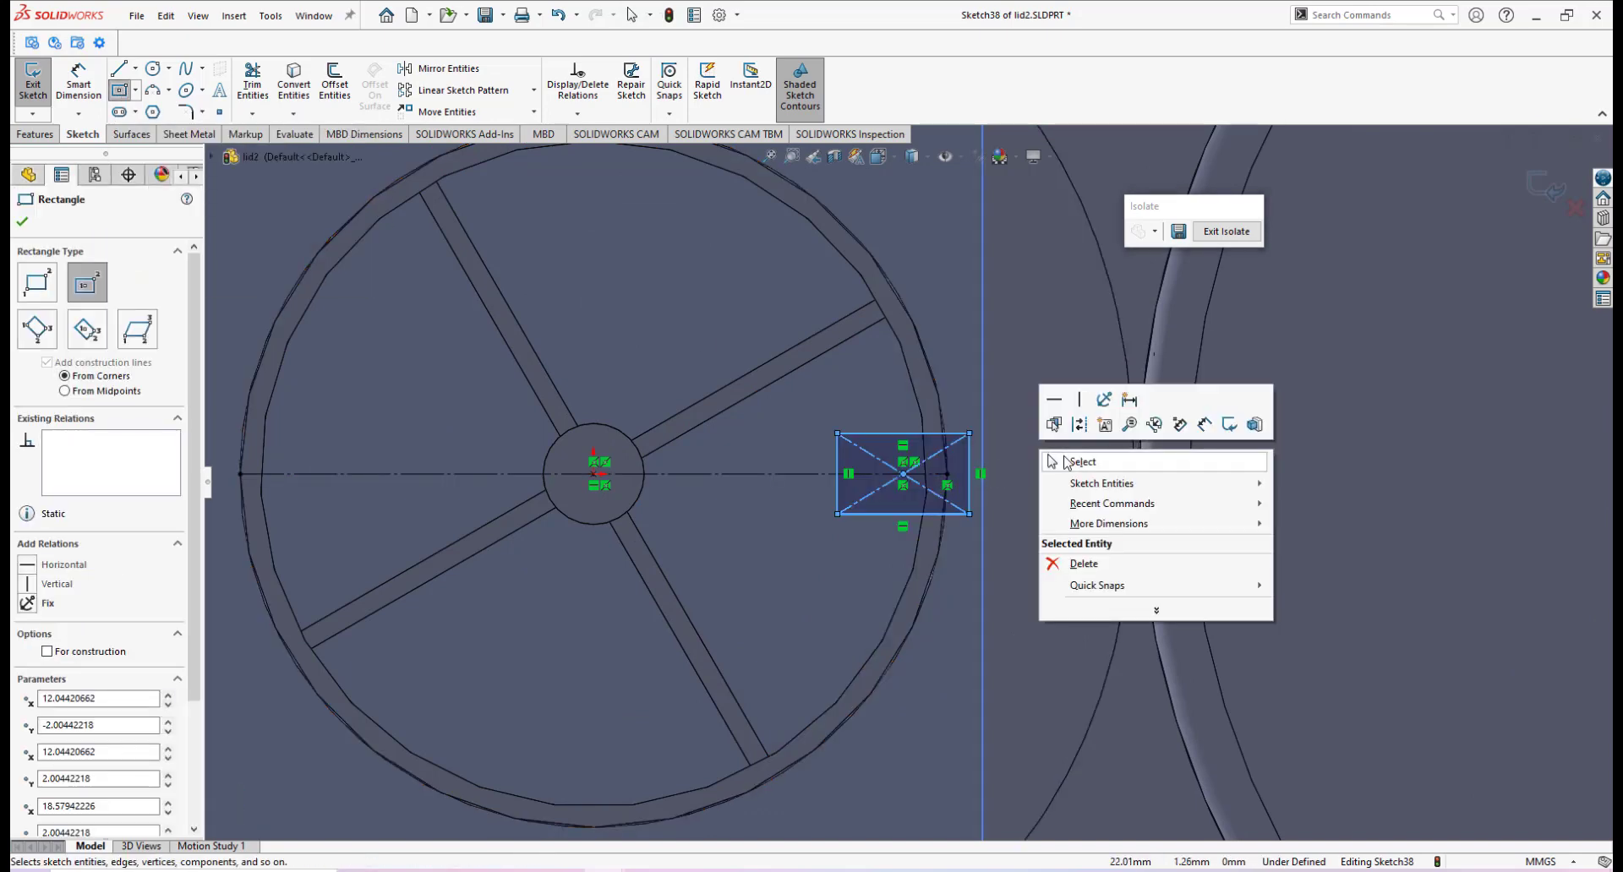
left_click(1063, 461)
Draw a second centre rectangle about 8.6 by 4 mm on the construction line, straddling the opposite ring wall.
scroll(905, 469, "up", 3)
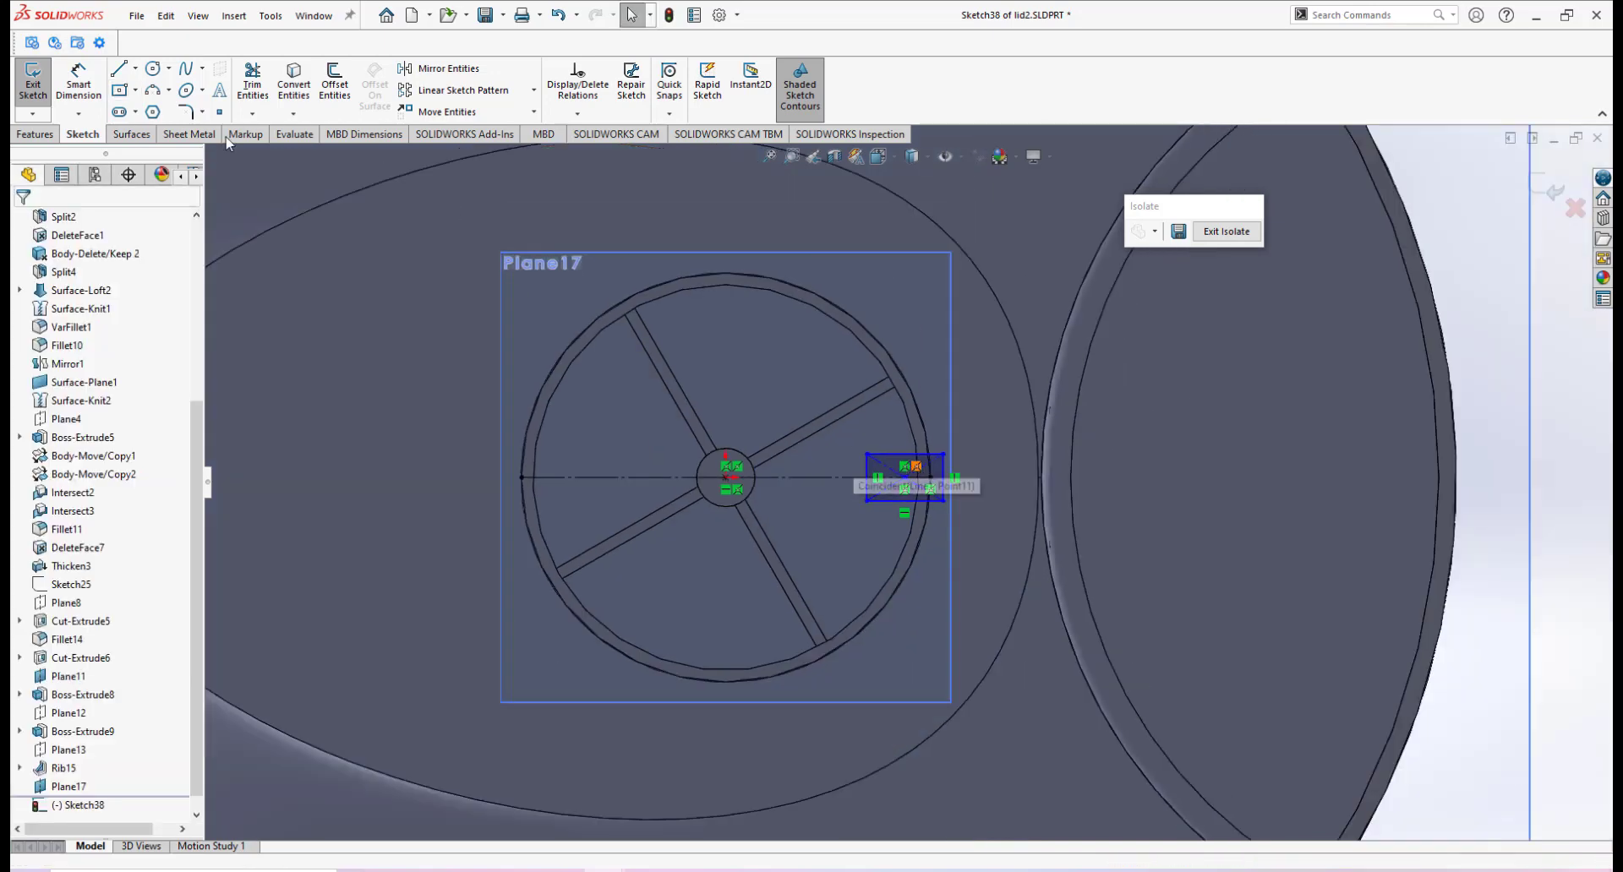
left_click(119, 90)
scroll(522, 506, "up", 2)
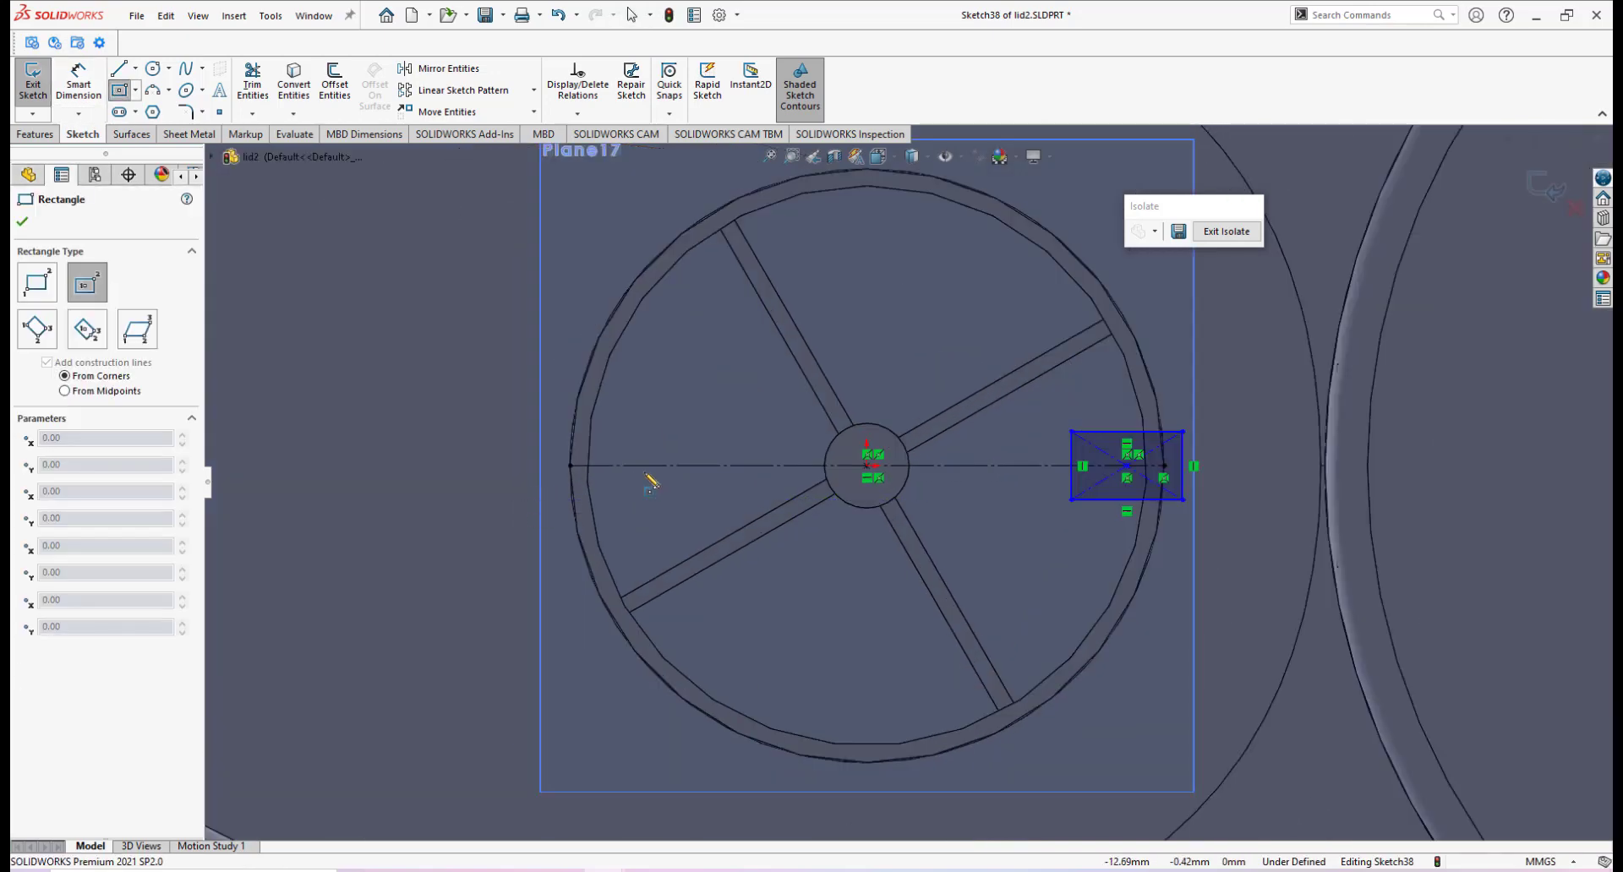
left_click(602, 465)
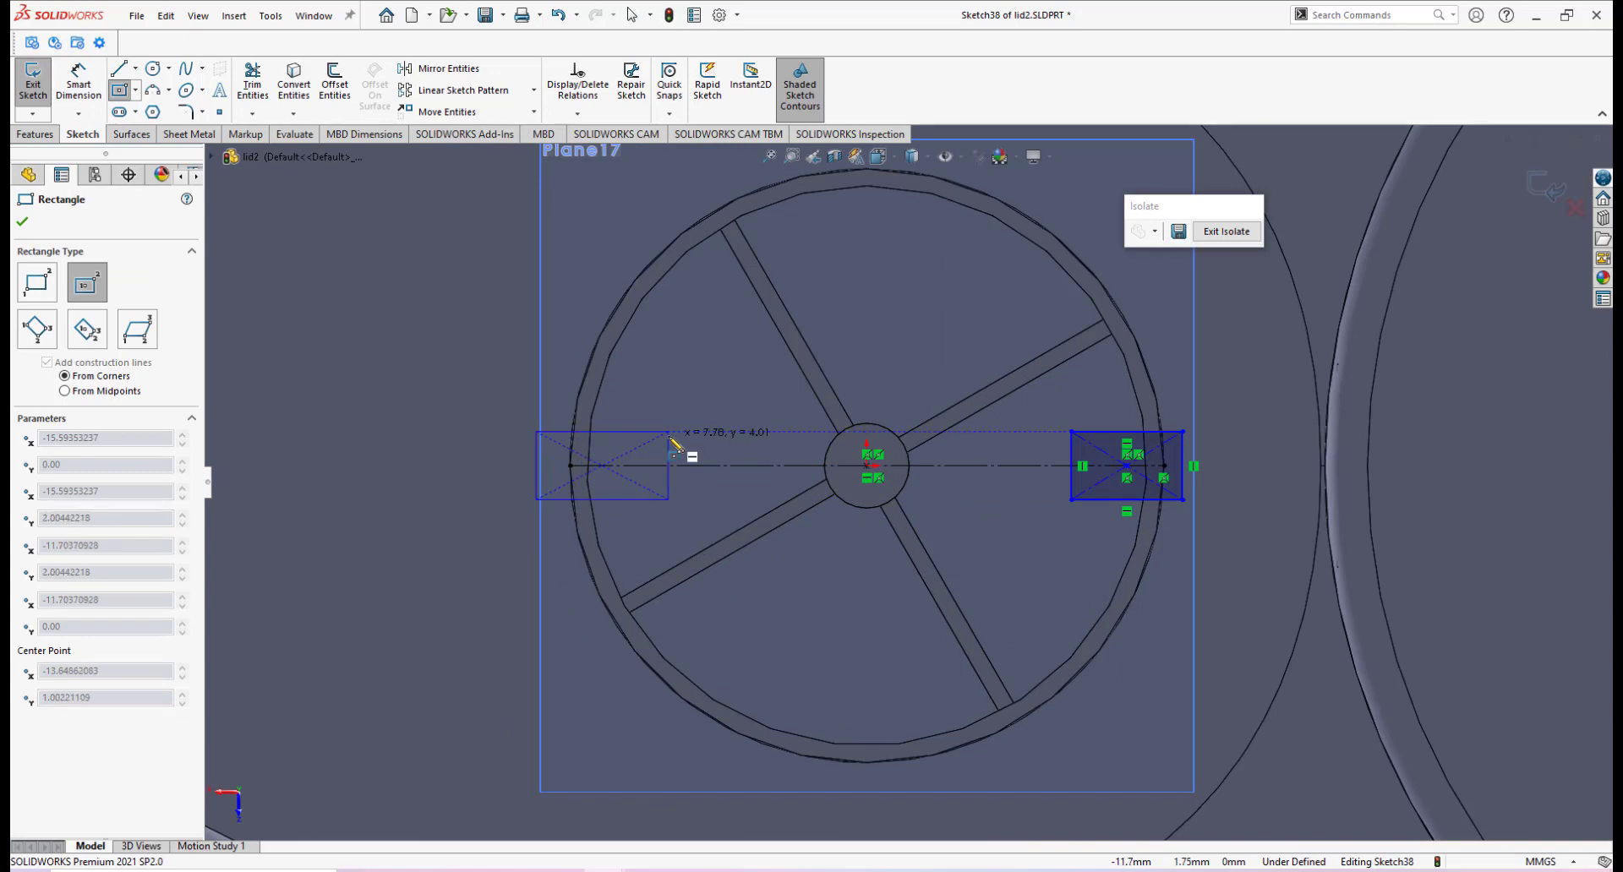
left_click(674, 431)
Dimension the height of each of the two rectangles to 5 mm.
right_click(768, 420)
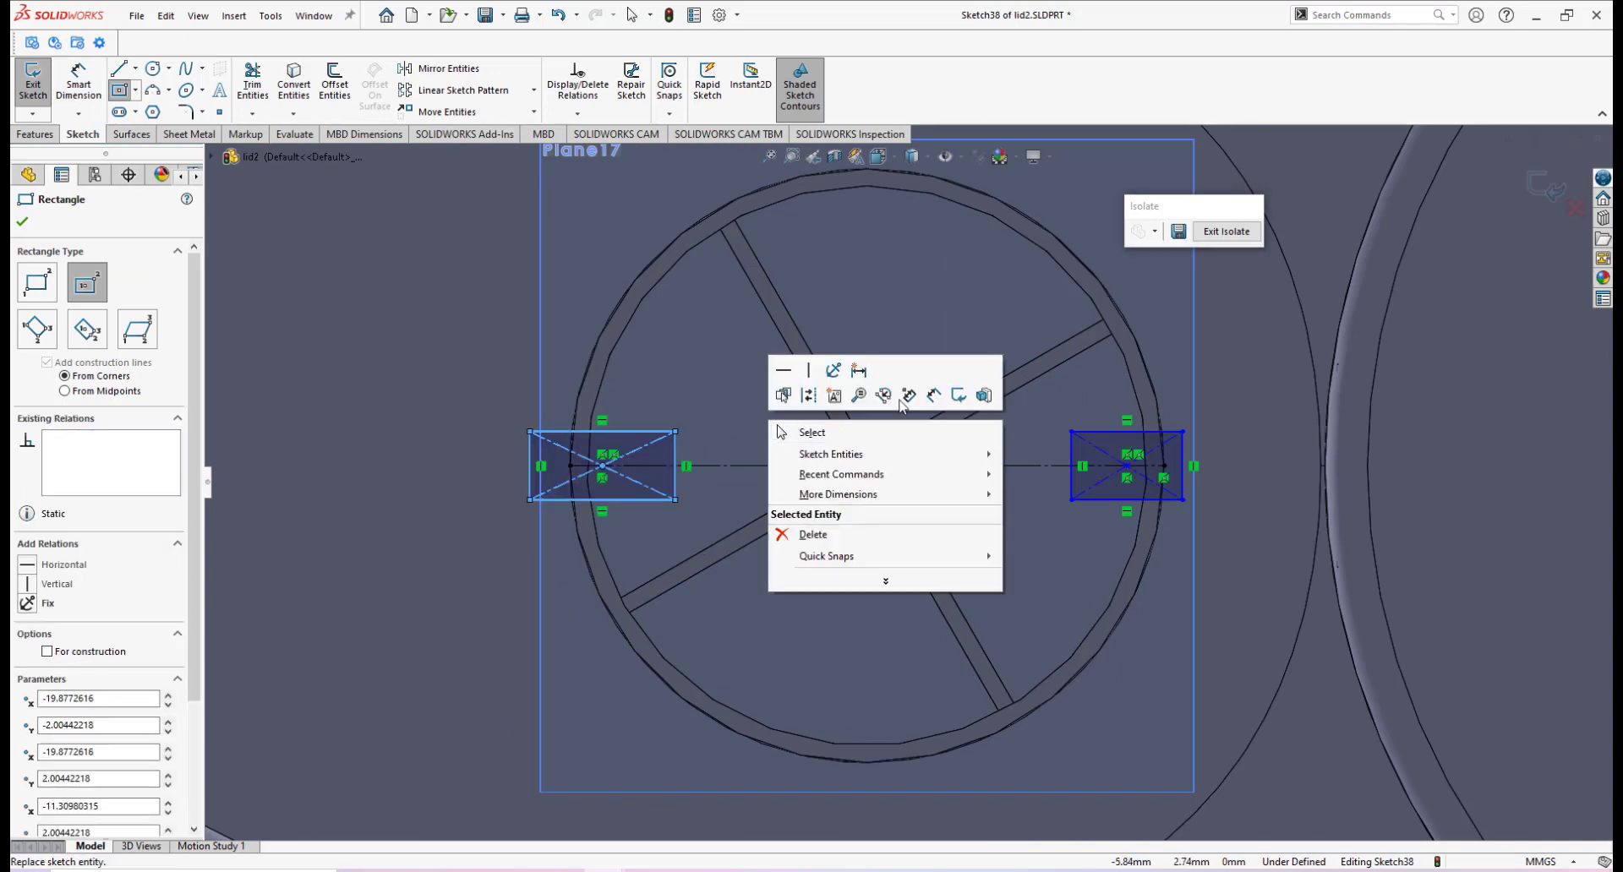
left_click(934, 391)
left_click(1183, 457)
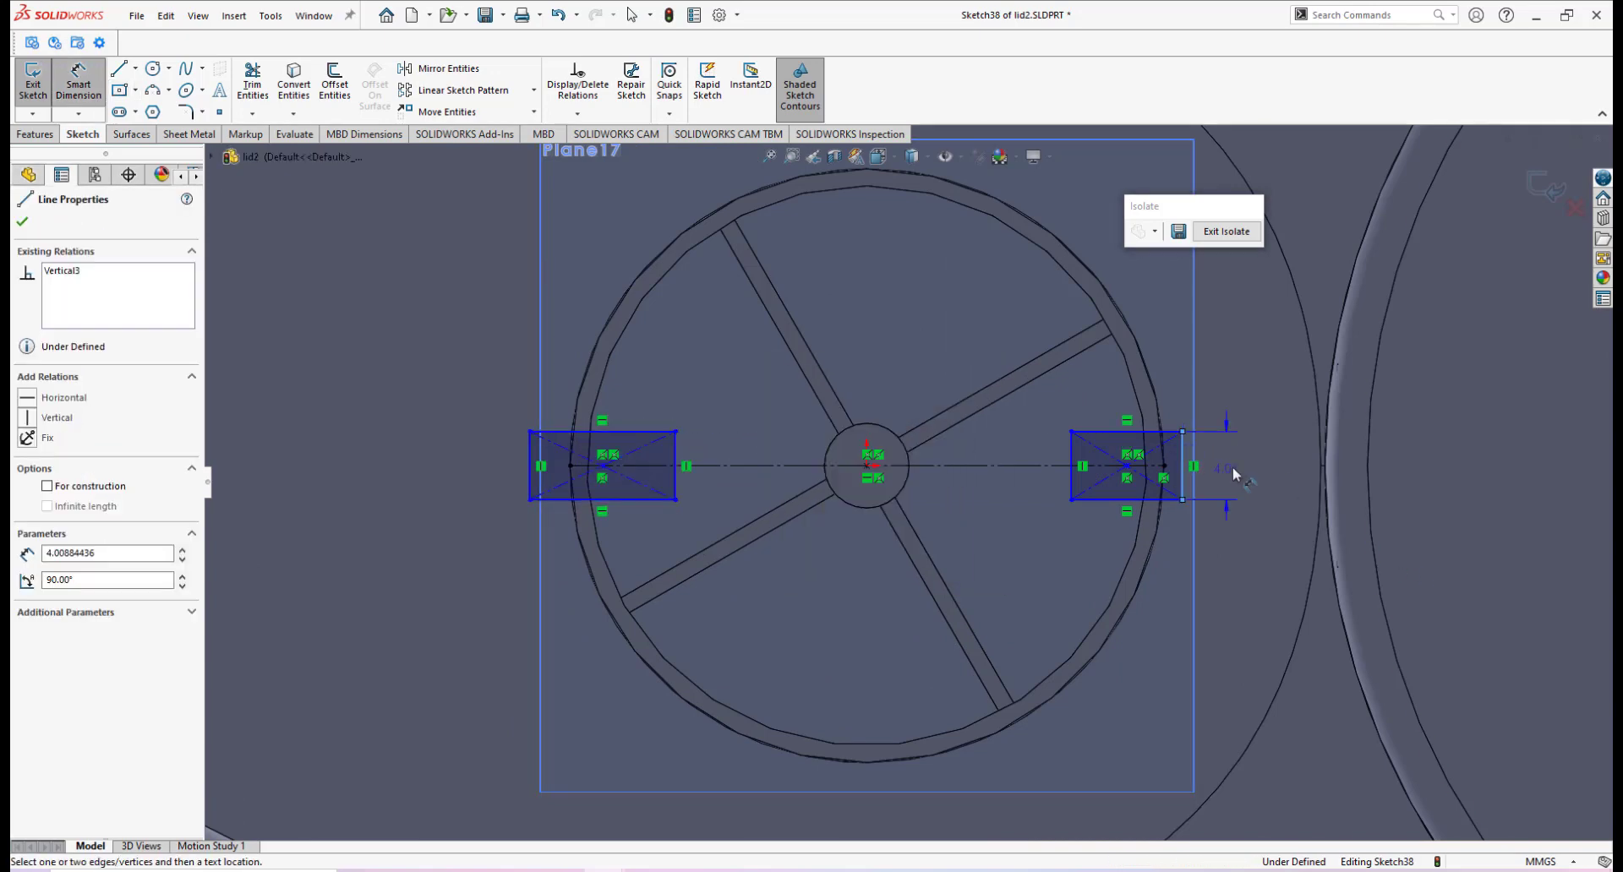
left_click(1235, 460)
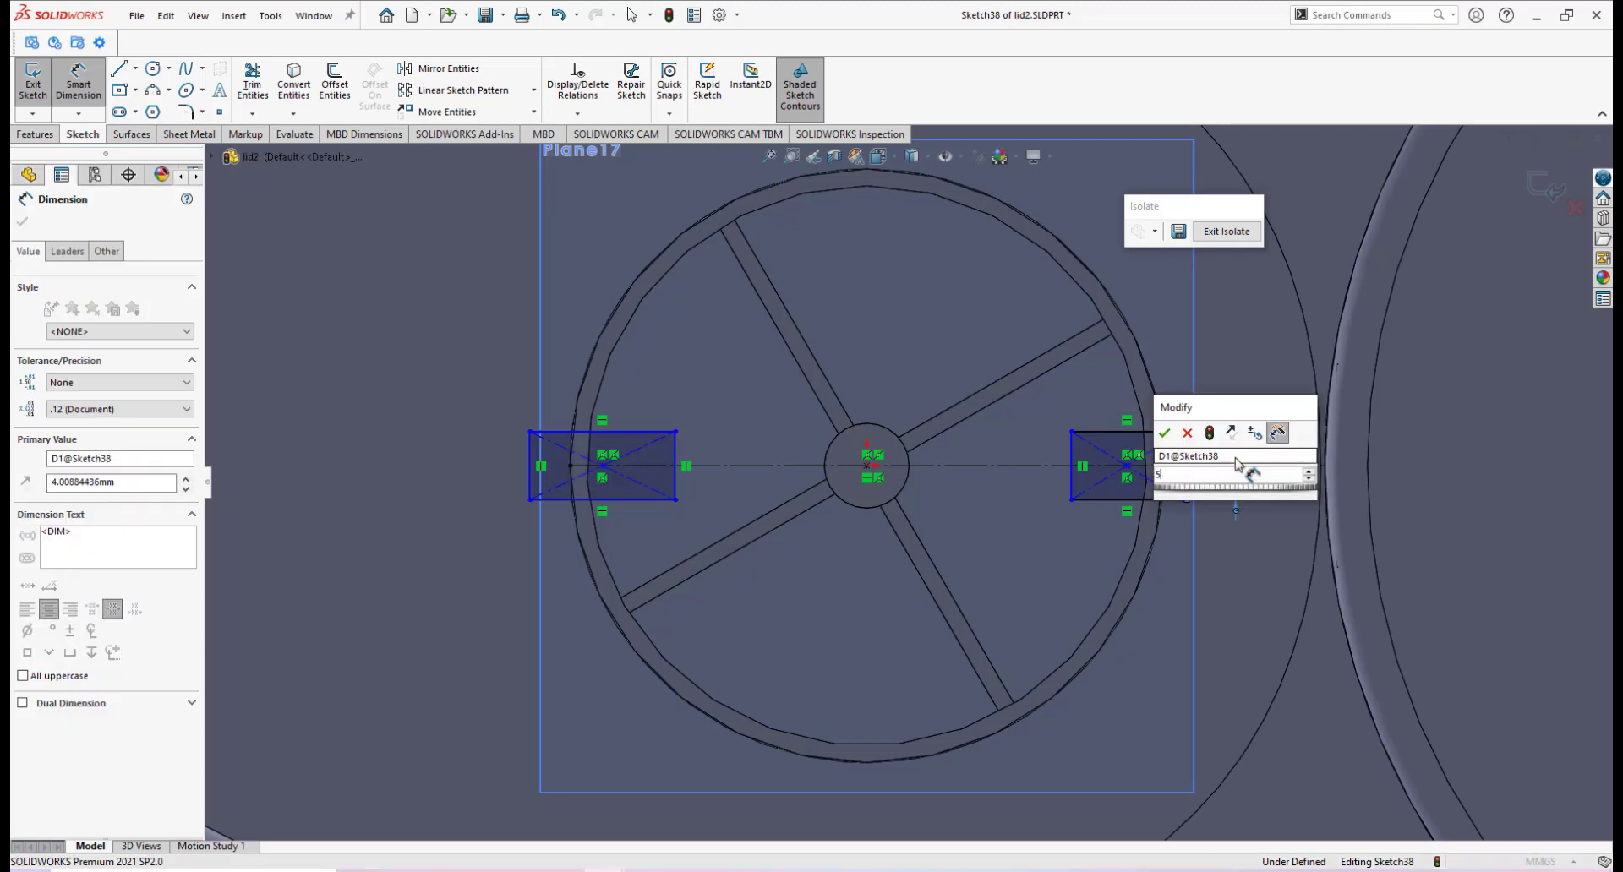
key("Return")
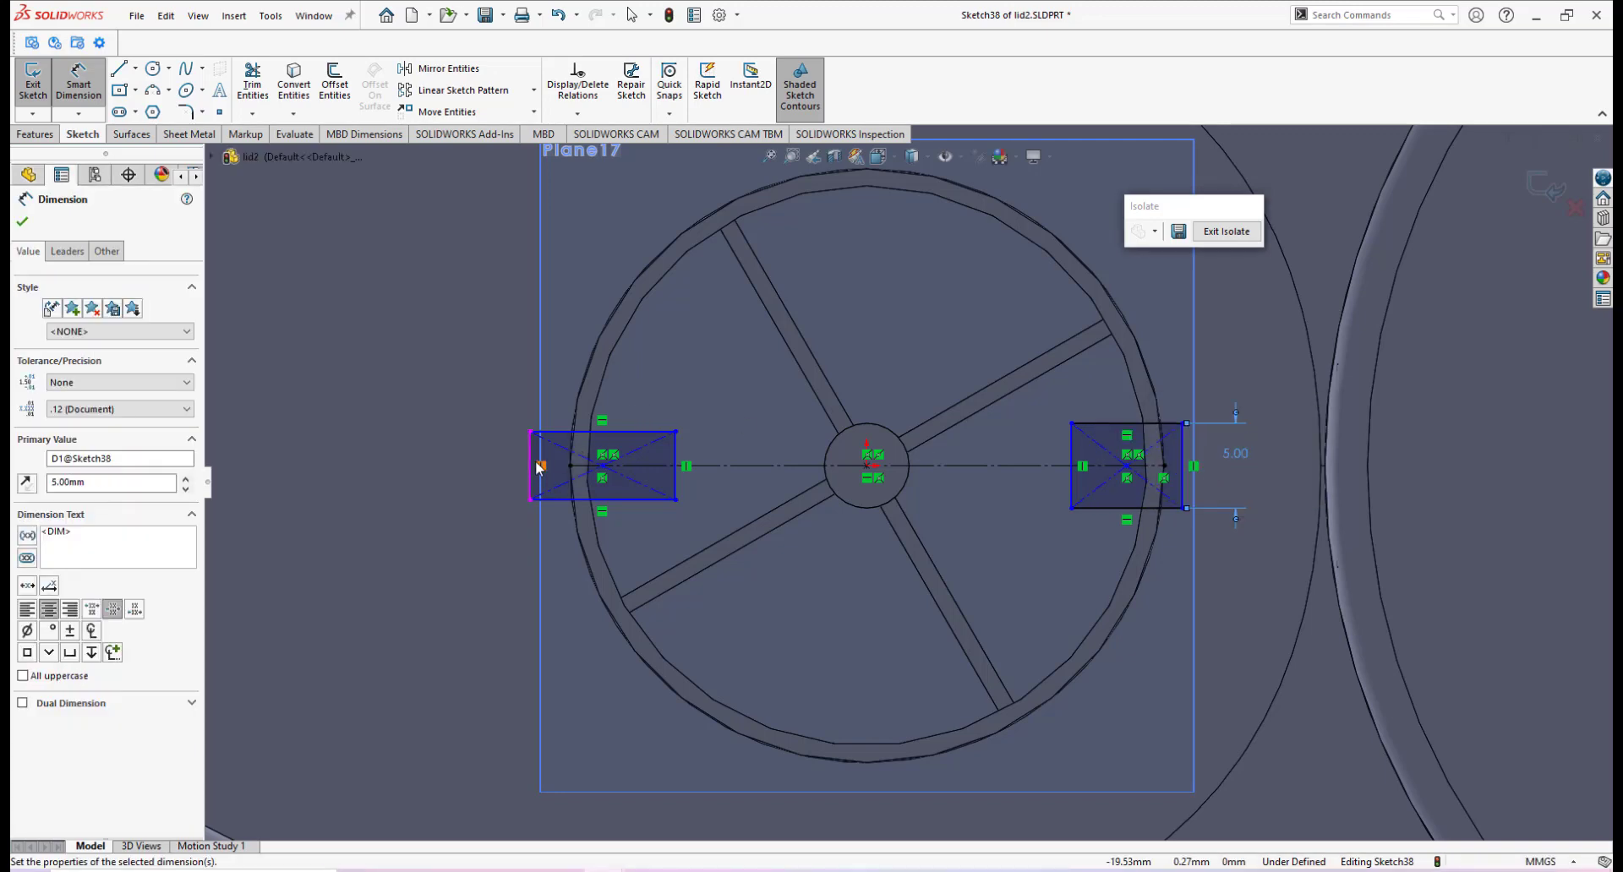
left_click(530, 459)
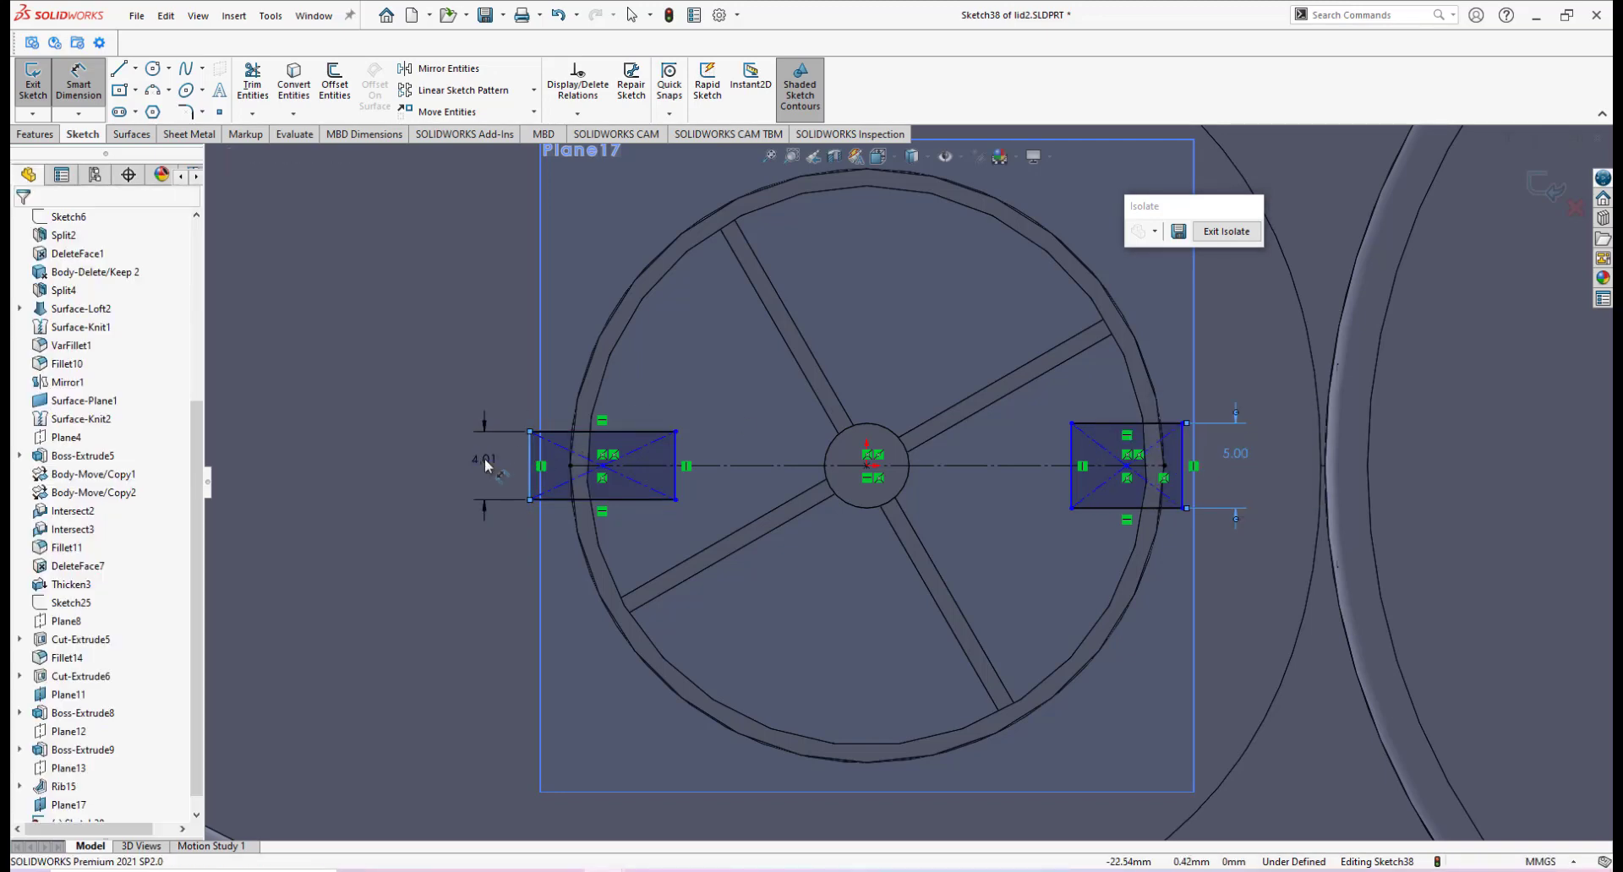
left_click(486, 465)
type("5")
key("Return")
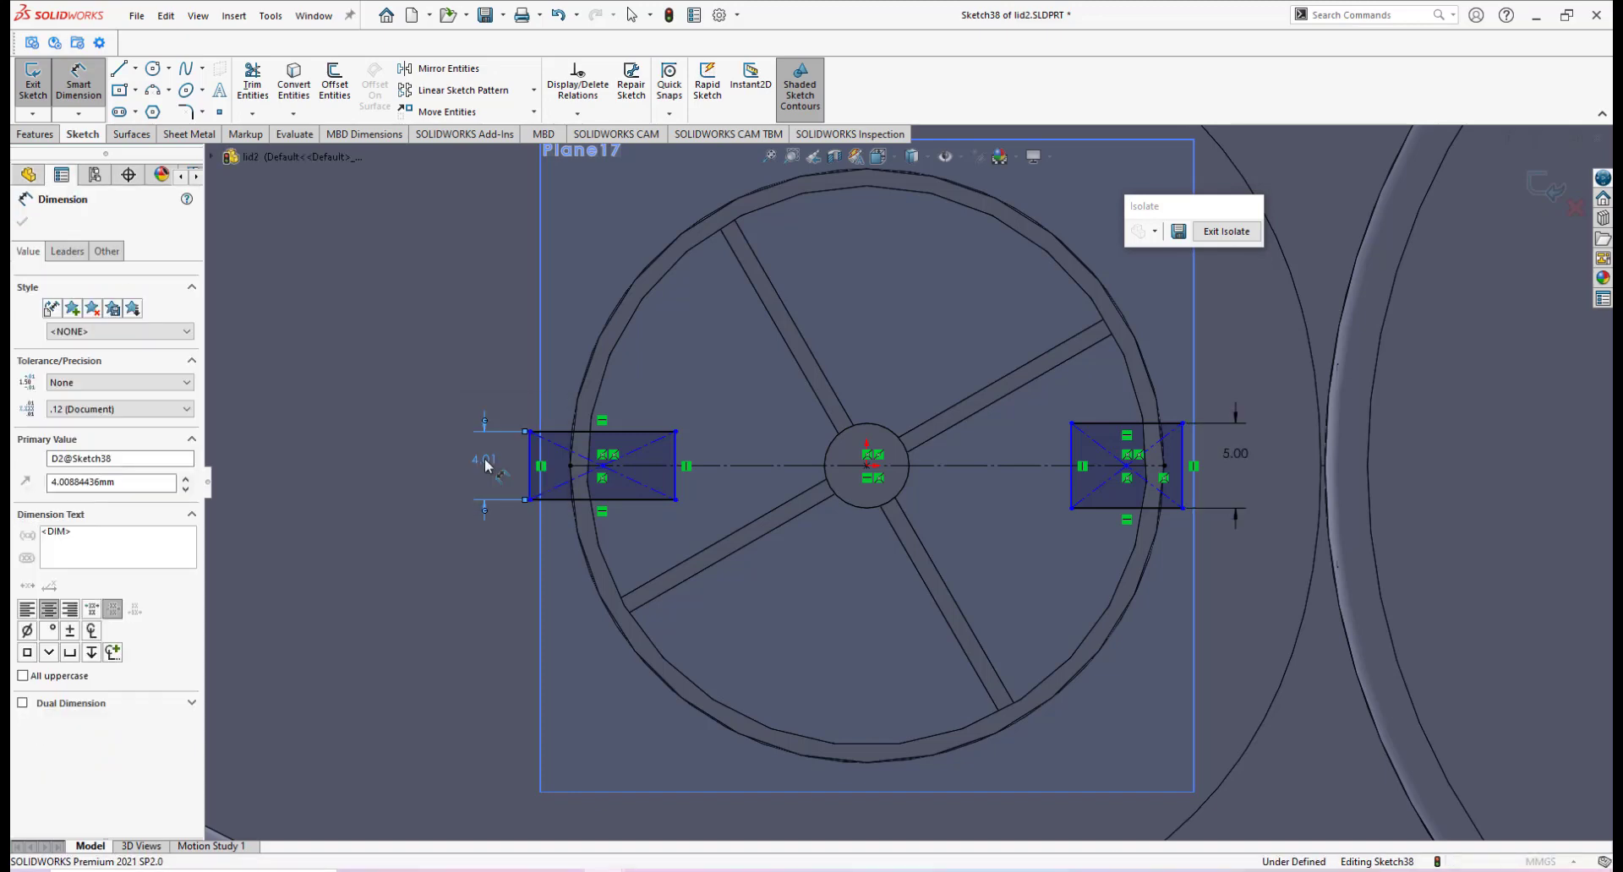
Examine from tilted views how the two rectangles sit across the ring wall.
scroll(961, 537, "up", 1)
scroll(971, 528, "down", 2)
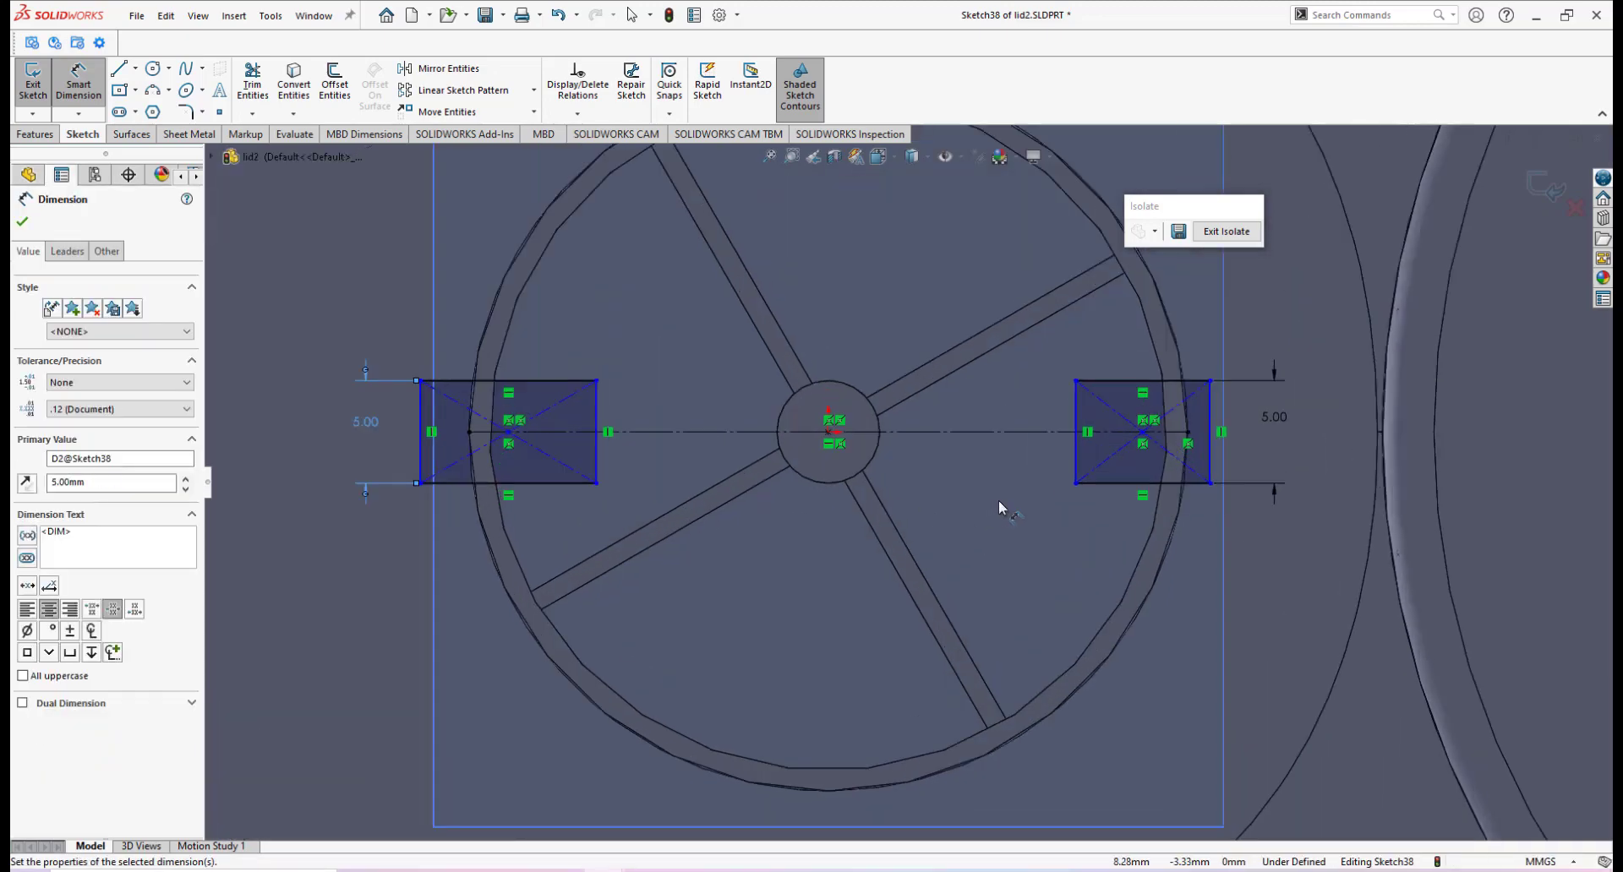
scroll(1010, 485, "up", 2)
scroll(1031, 459, "down", 2)
scroll(938, 480, "up", 2)
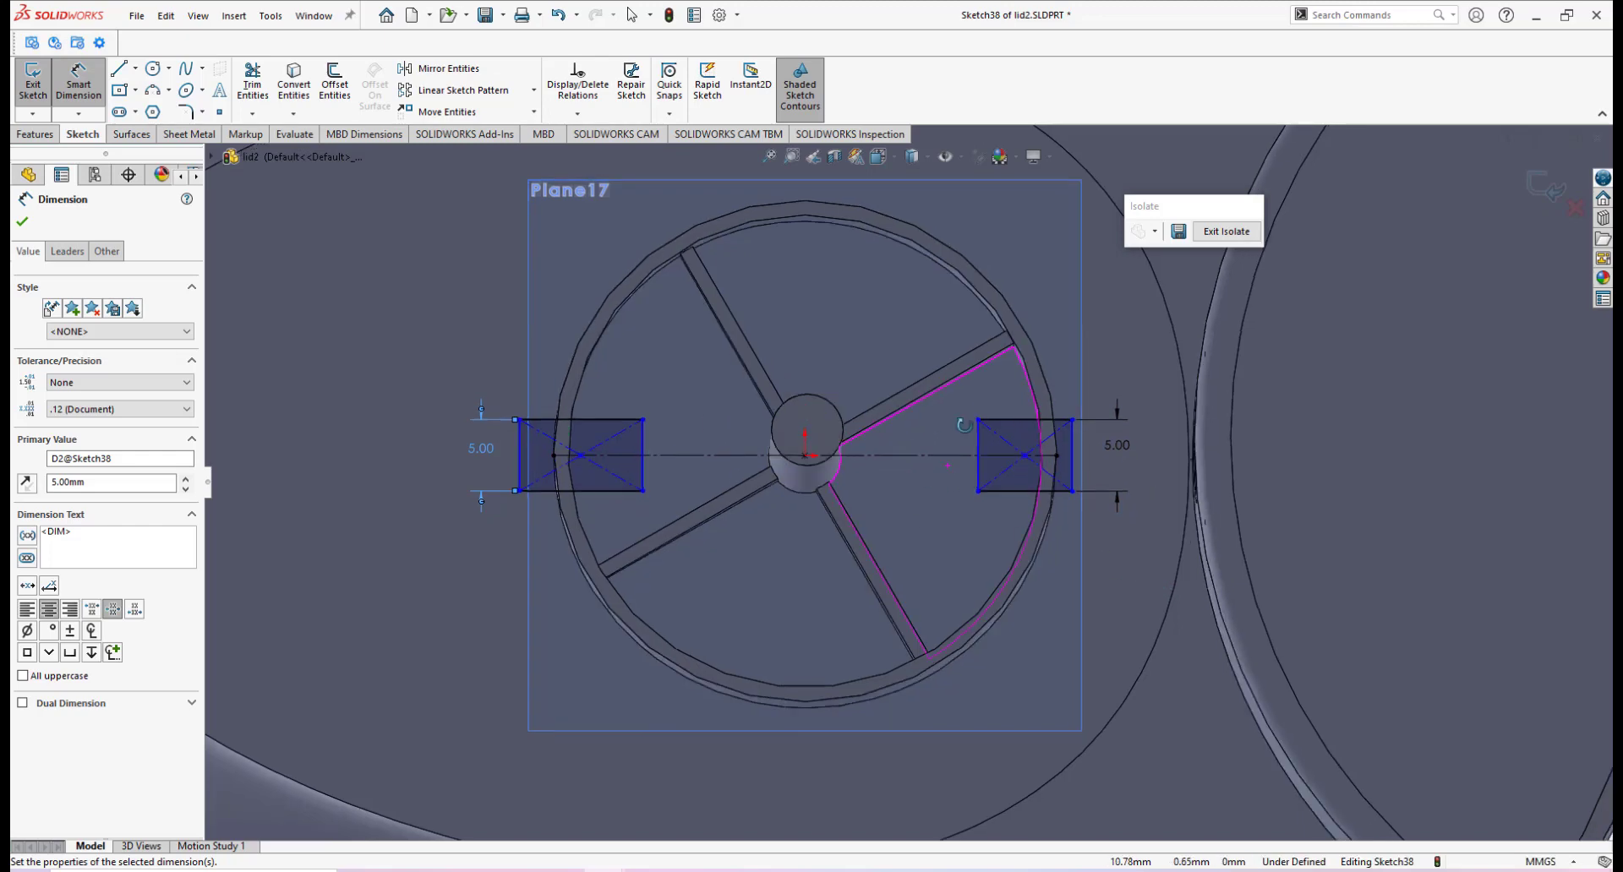
mouse_move(935, 460)
middle_mouse_down()
mouse_move(1022, 473)
mouse_move(979, 457)
mouse_move(957, 473)
mouse_move(862, 470)
mouse_move(833, 515)
mouse_move(896, 517)
mouse_move(705, 484)
middle_mouse_up()
scroll(957, 475, "up", 4)
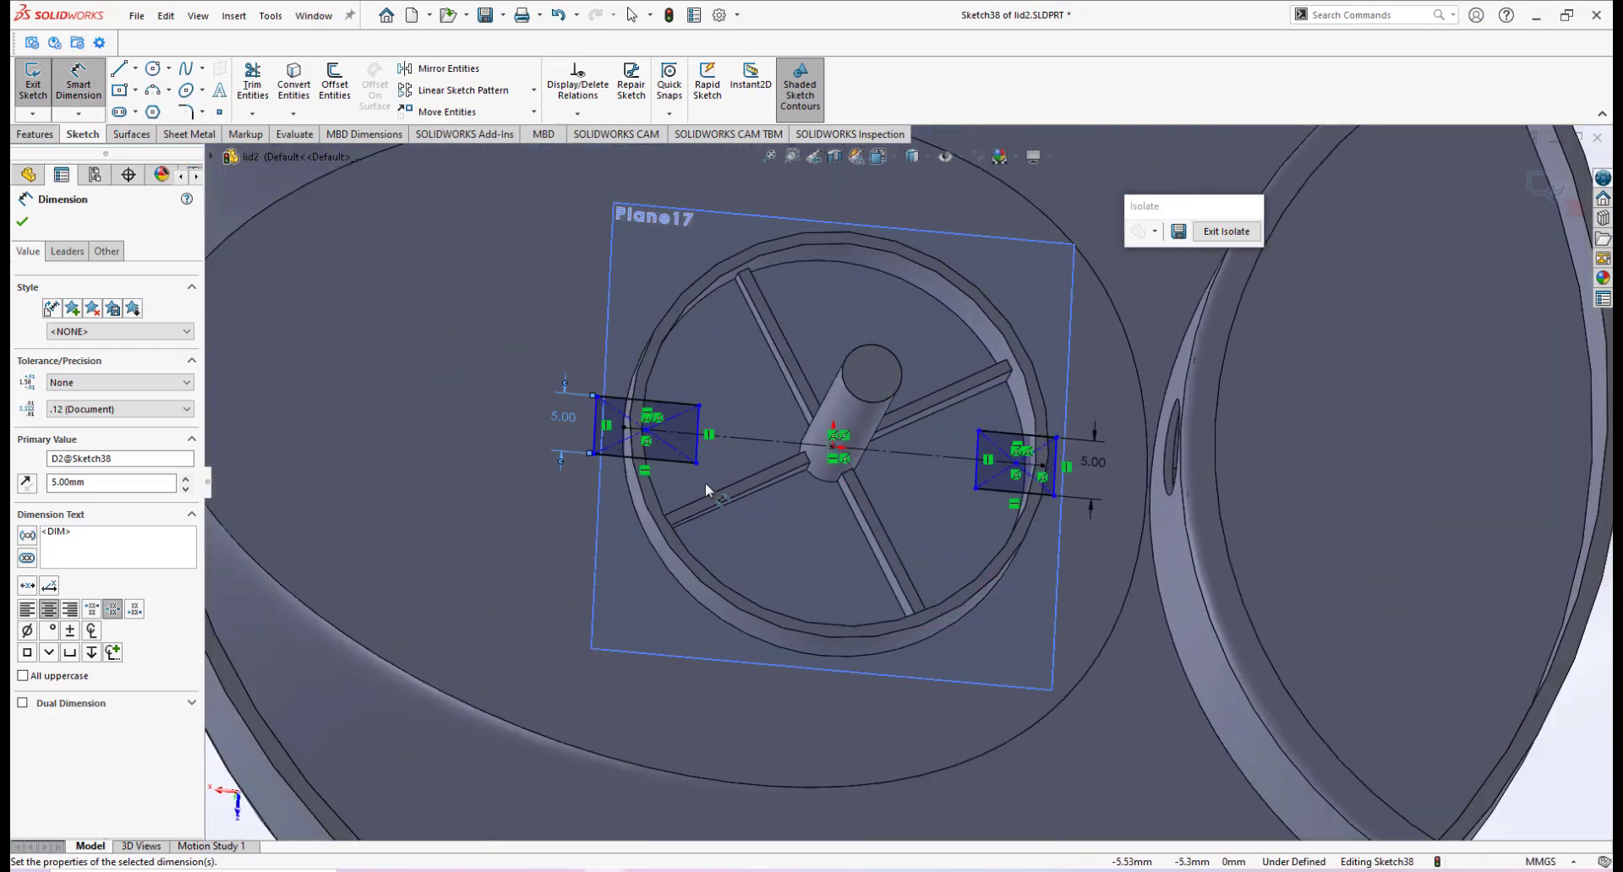
scroll(540, 409, "down", 2)
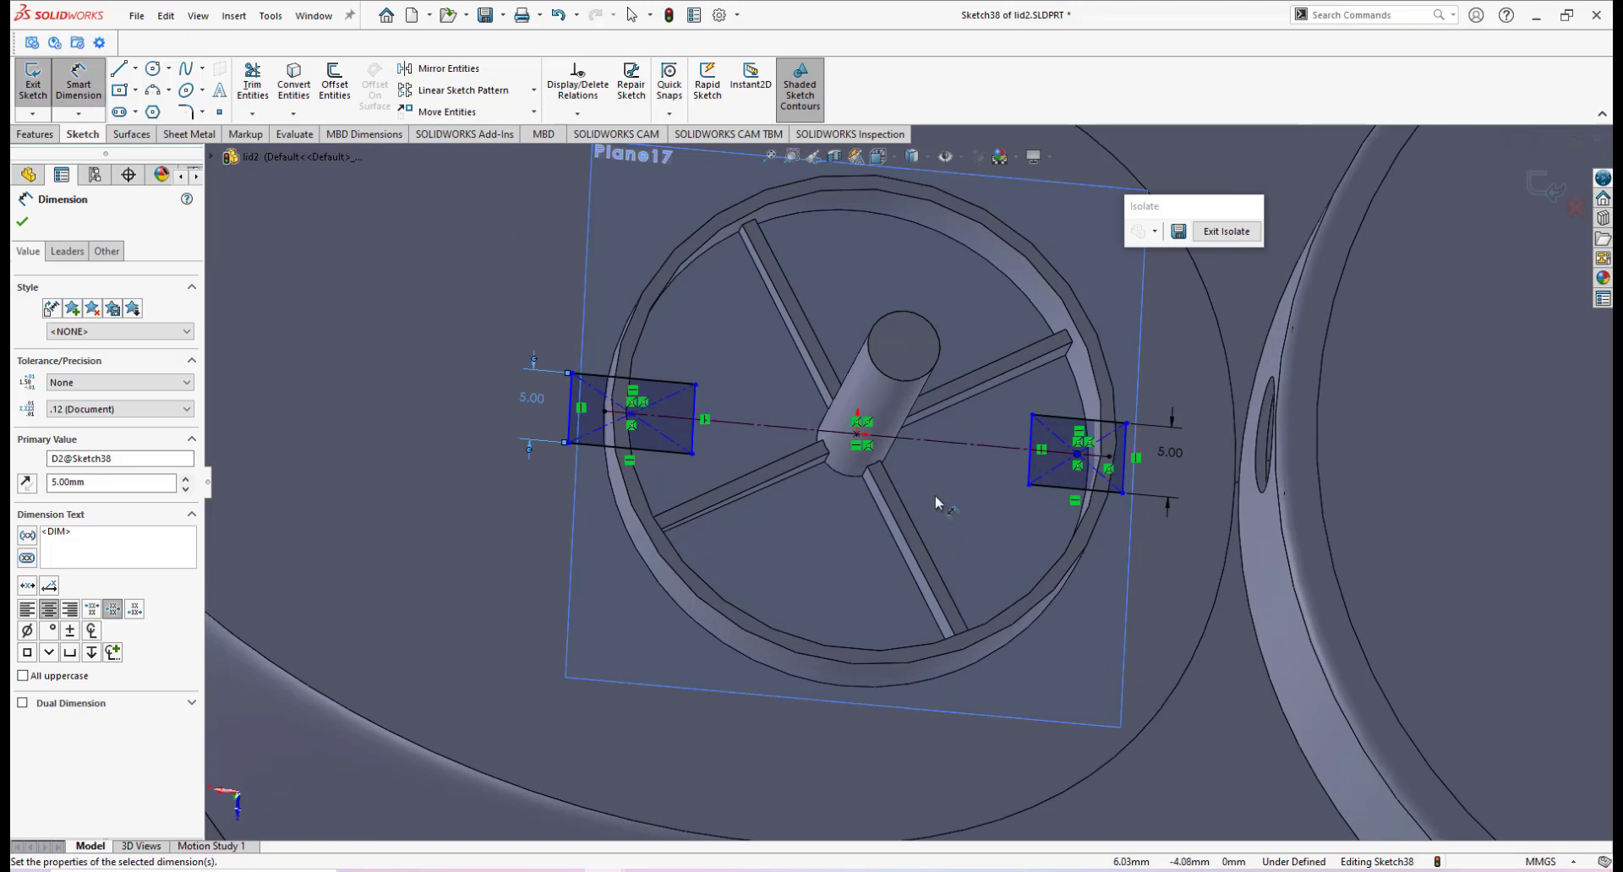
middle_click_drag(934, 504, 1070, 498)
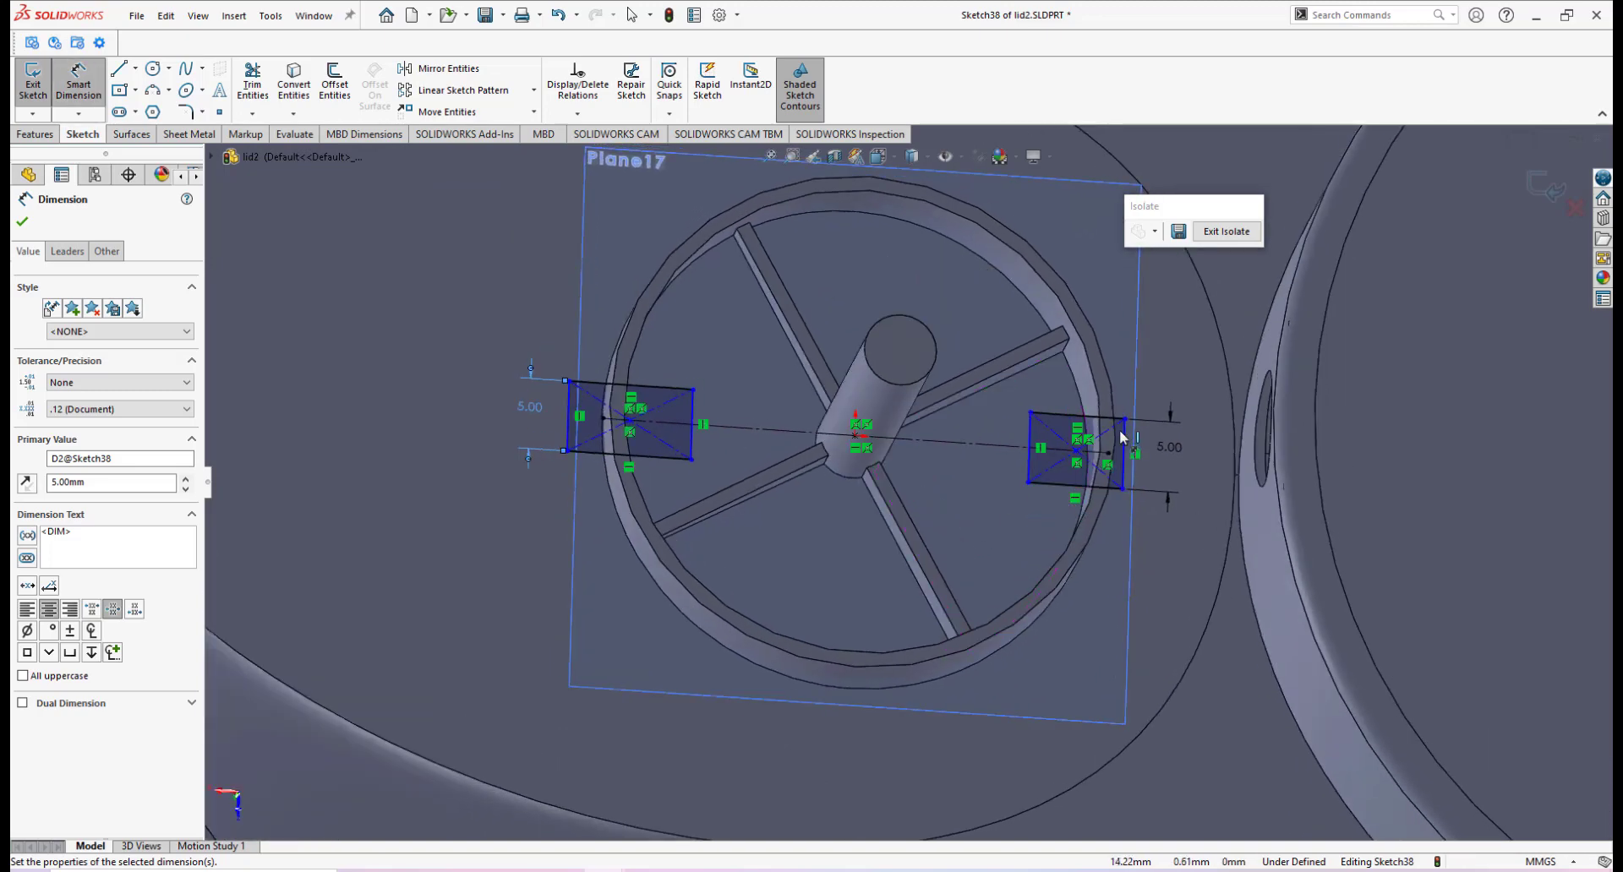
scroll(1090, 438, "down", 3)
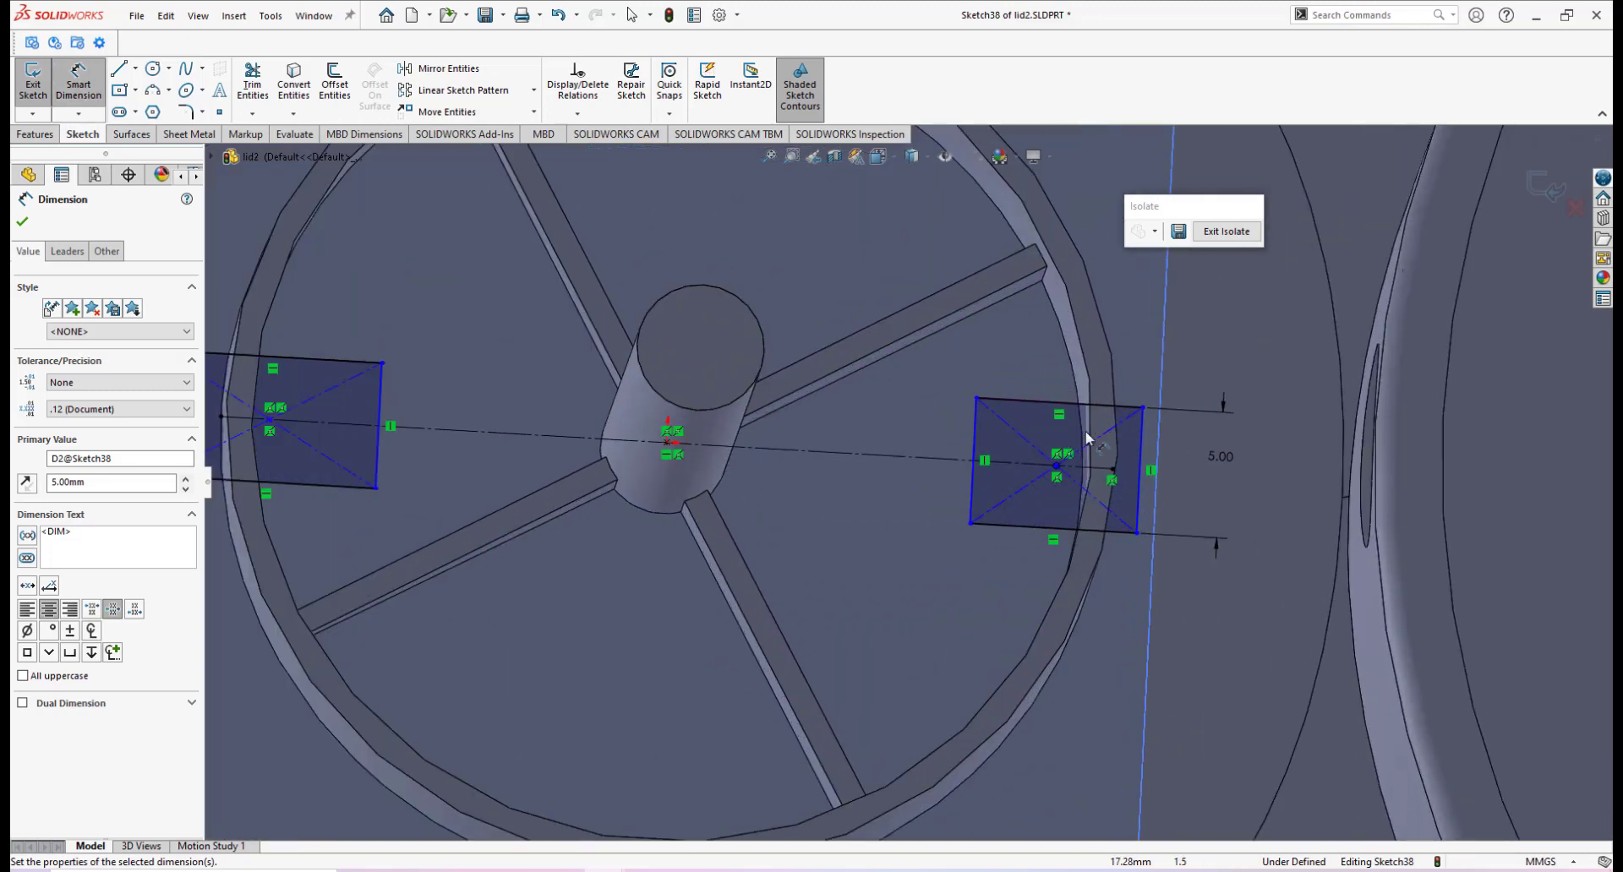
scroll(946, 473, "up", 3)
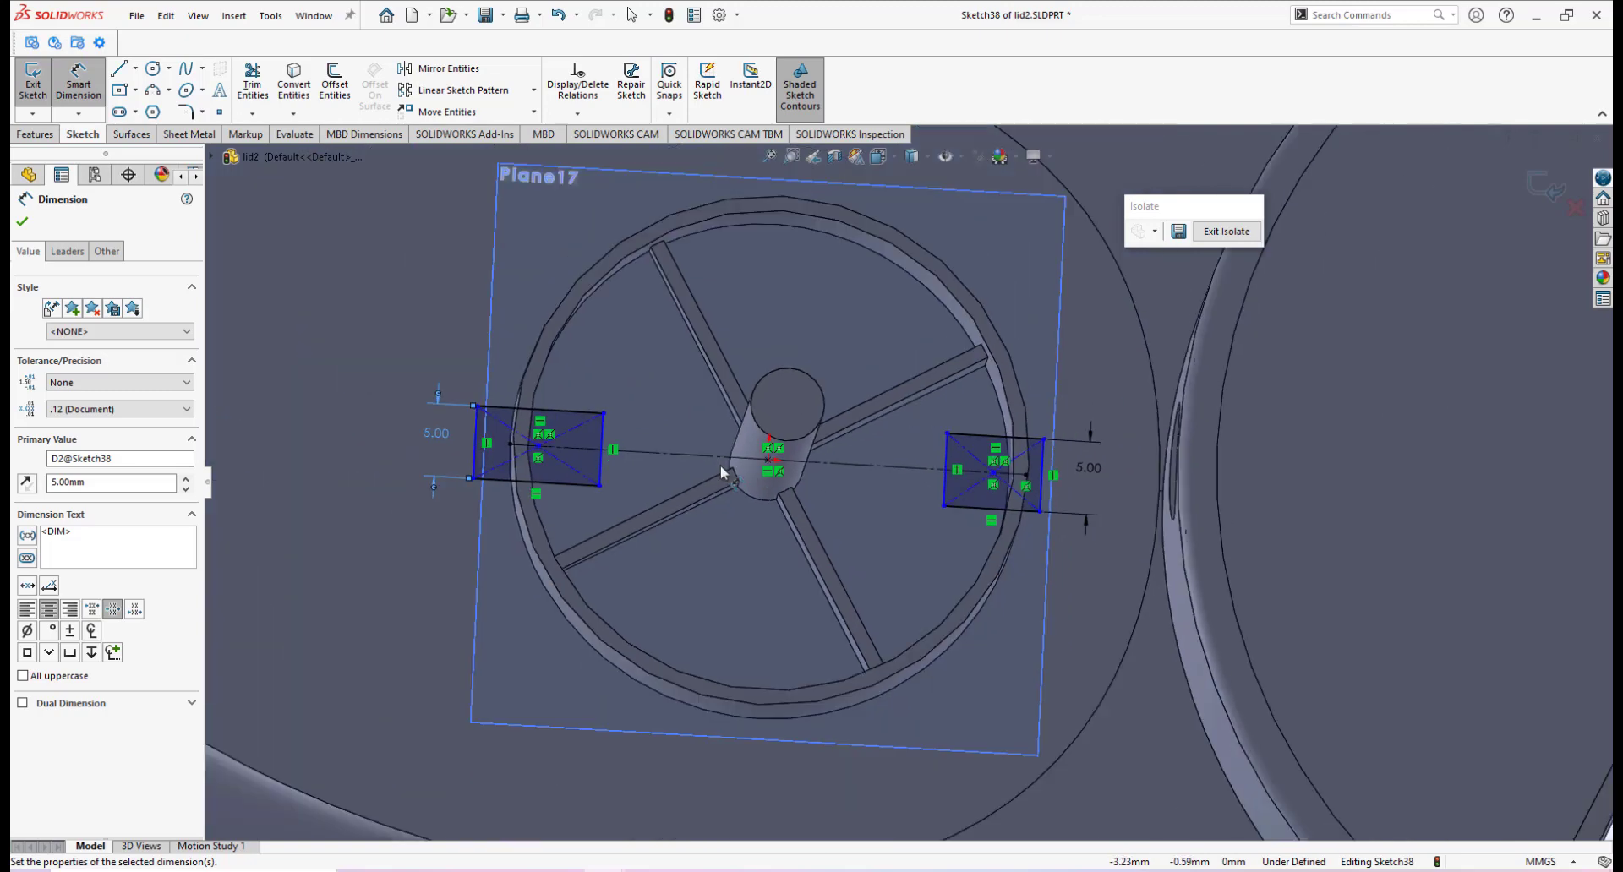
middle_click_drag(725, 464, 796, 458)
Cut-extrude both rectangles Through All with the direction reversed, notching the ring's upper edge on both sides.
left_click(79, 84)
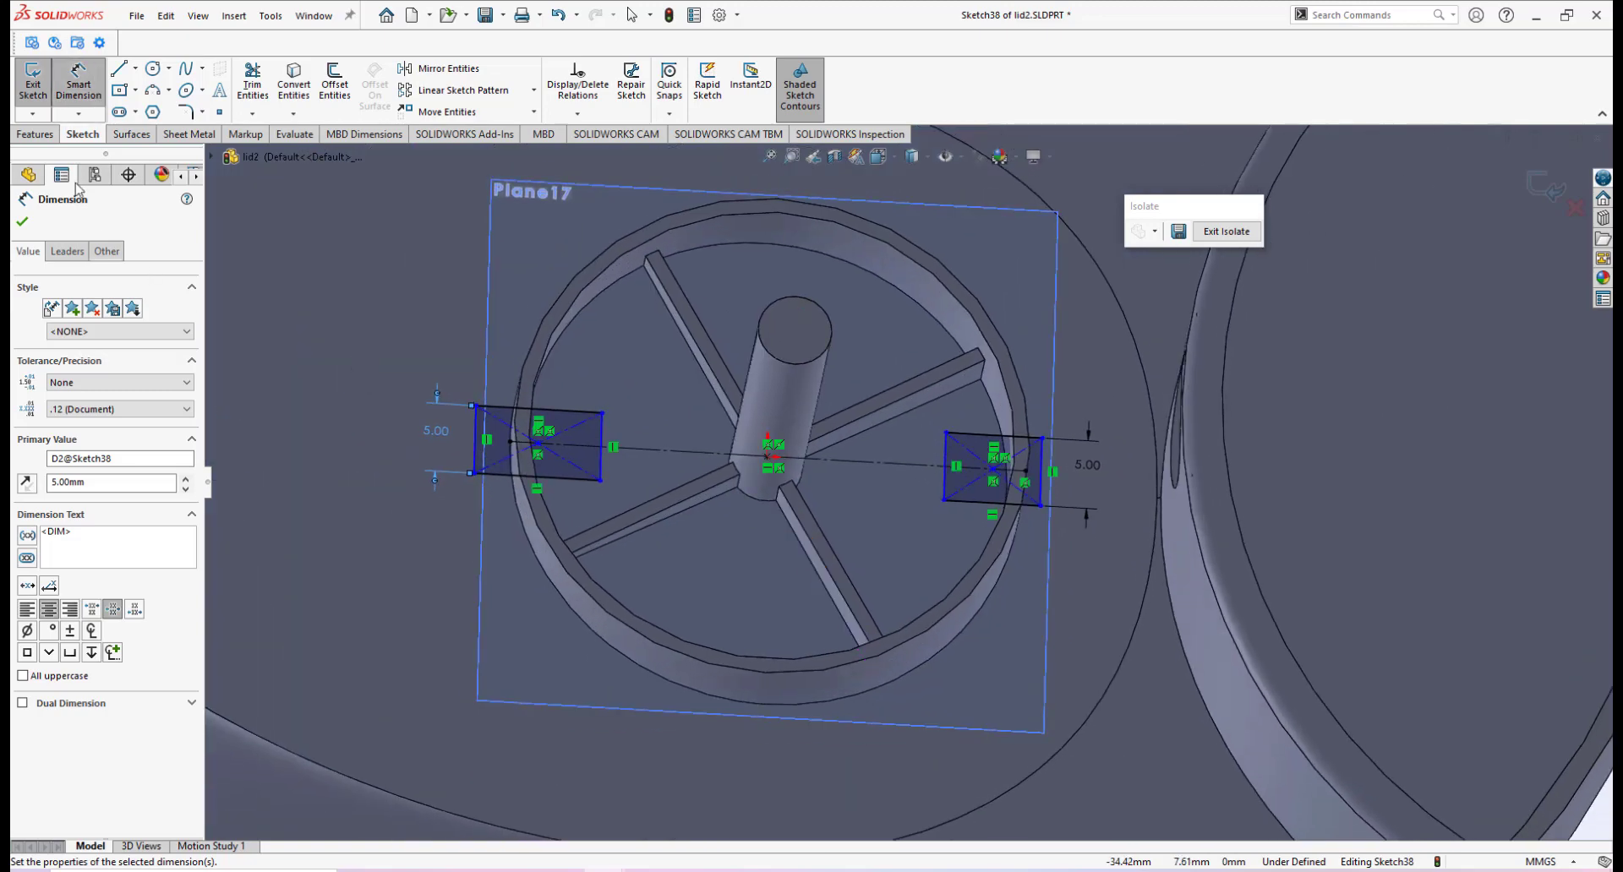
left_click(36, 135)
left_click(257, 89)
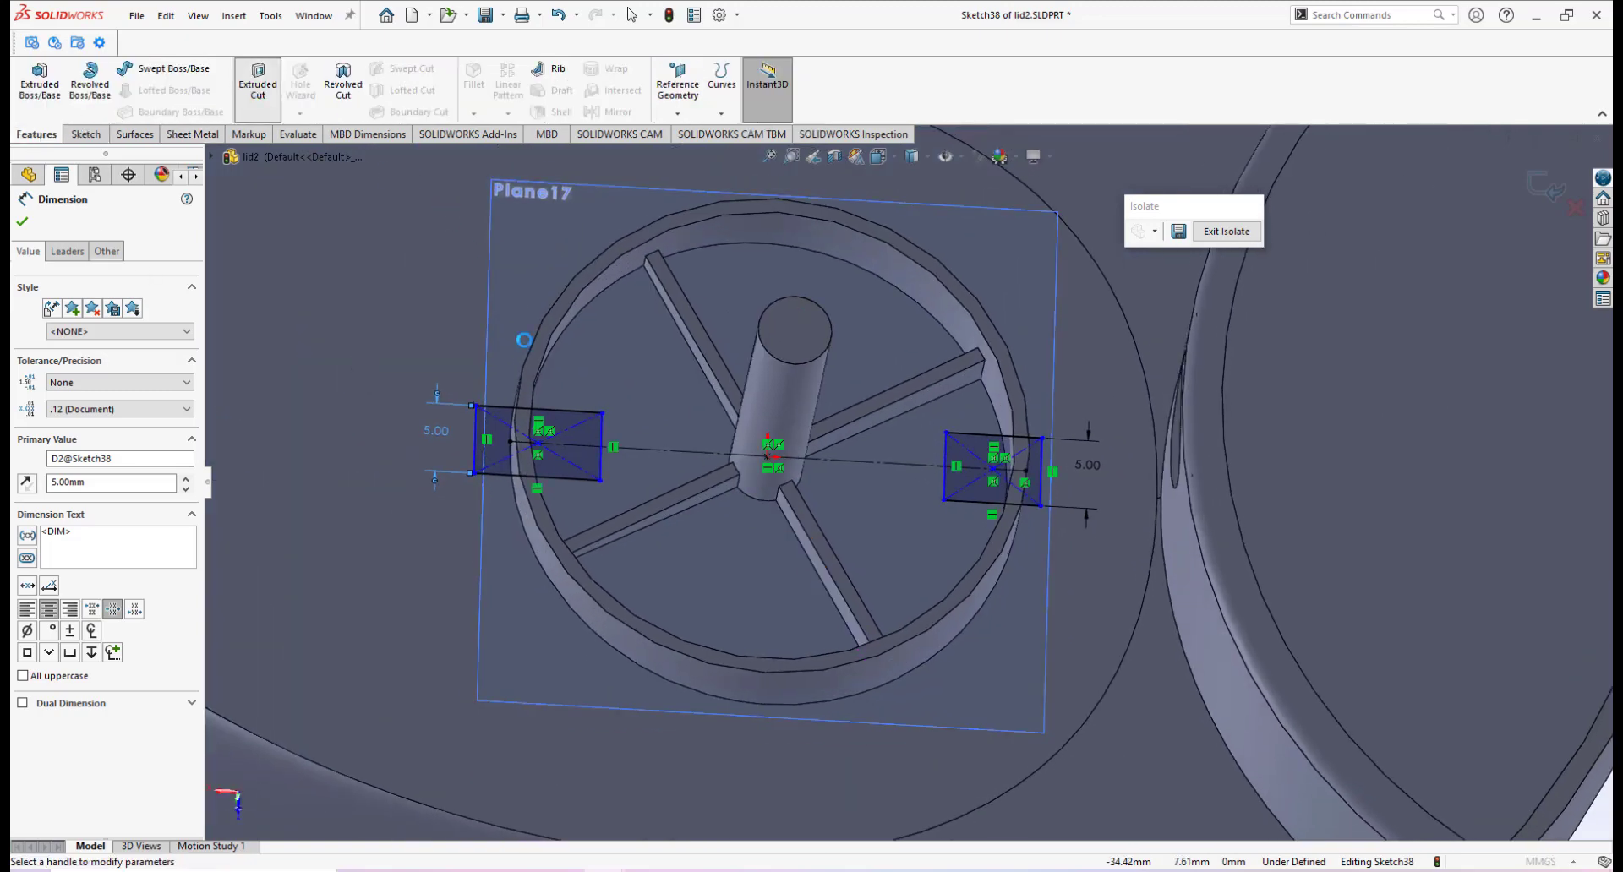
middle_click_drag(821, 434, 811, 423)
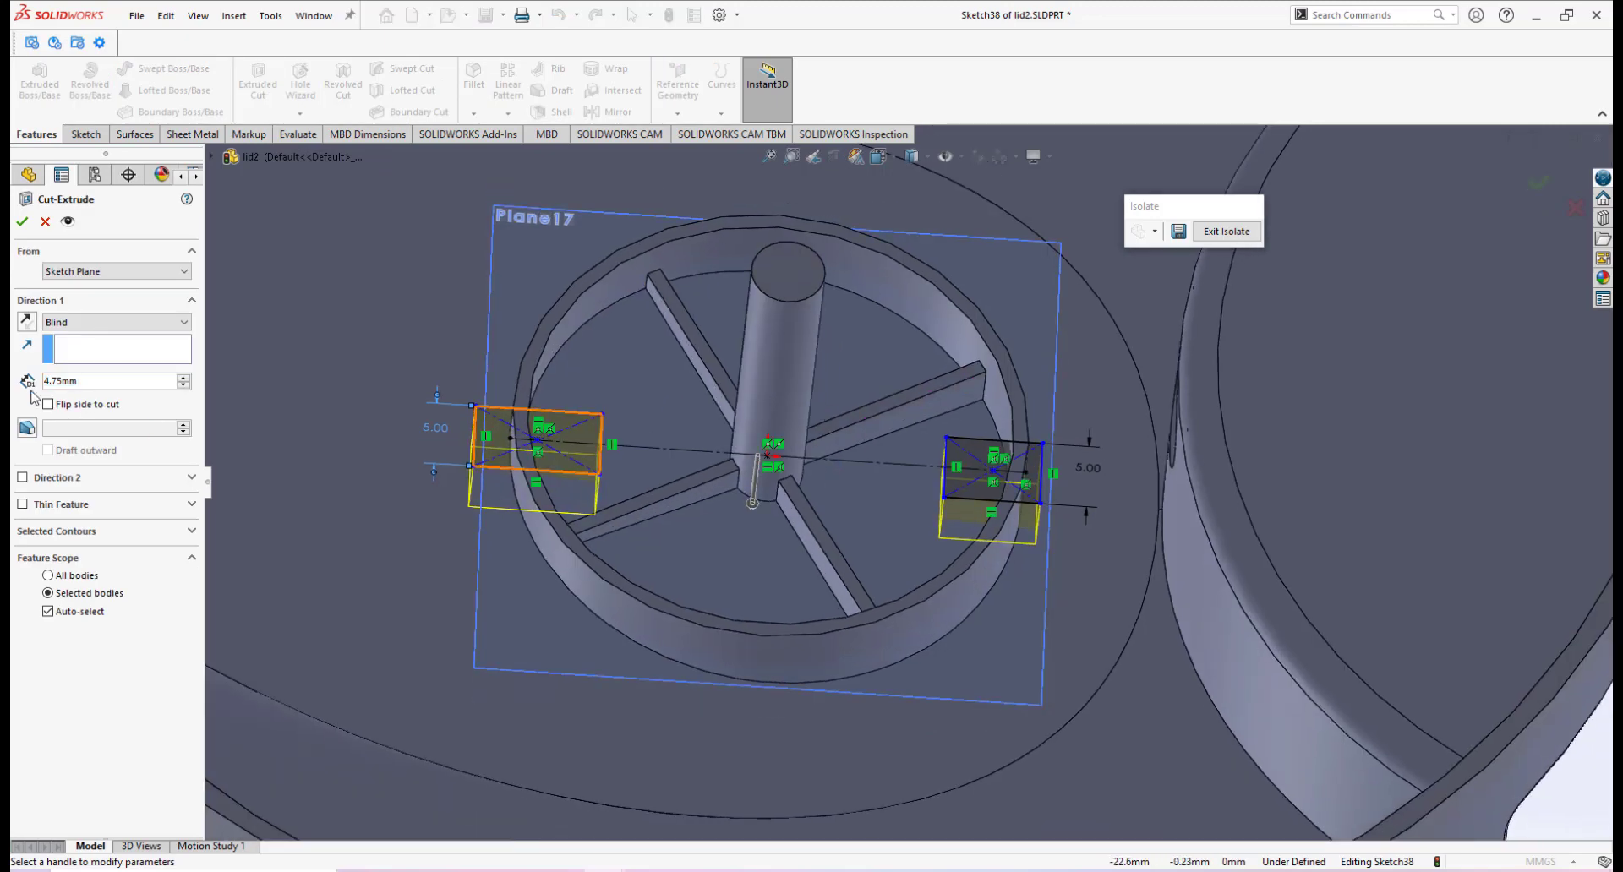
left_click(26, 321)
middle_click_drag(646, 492, 595, 435)
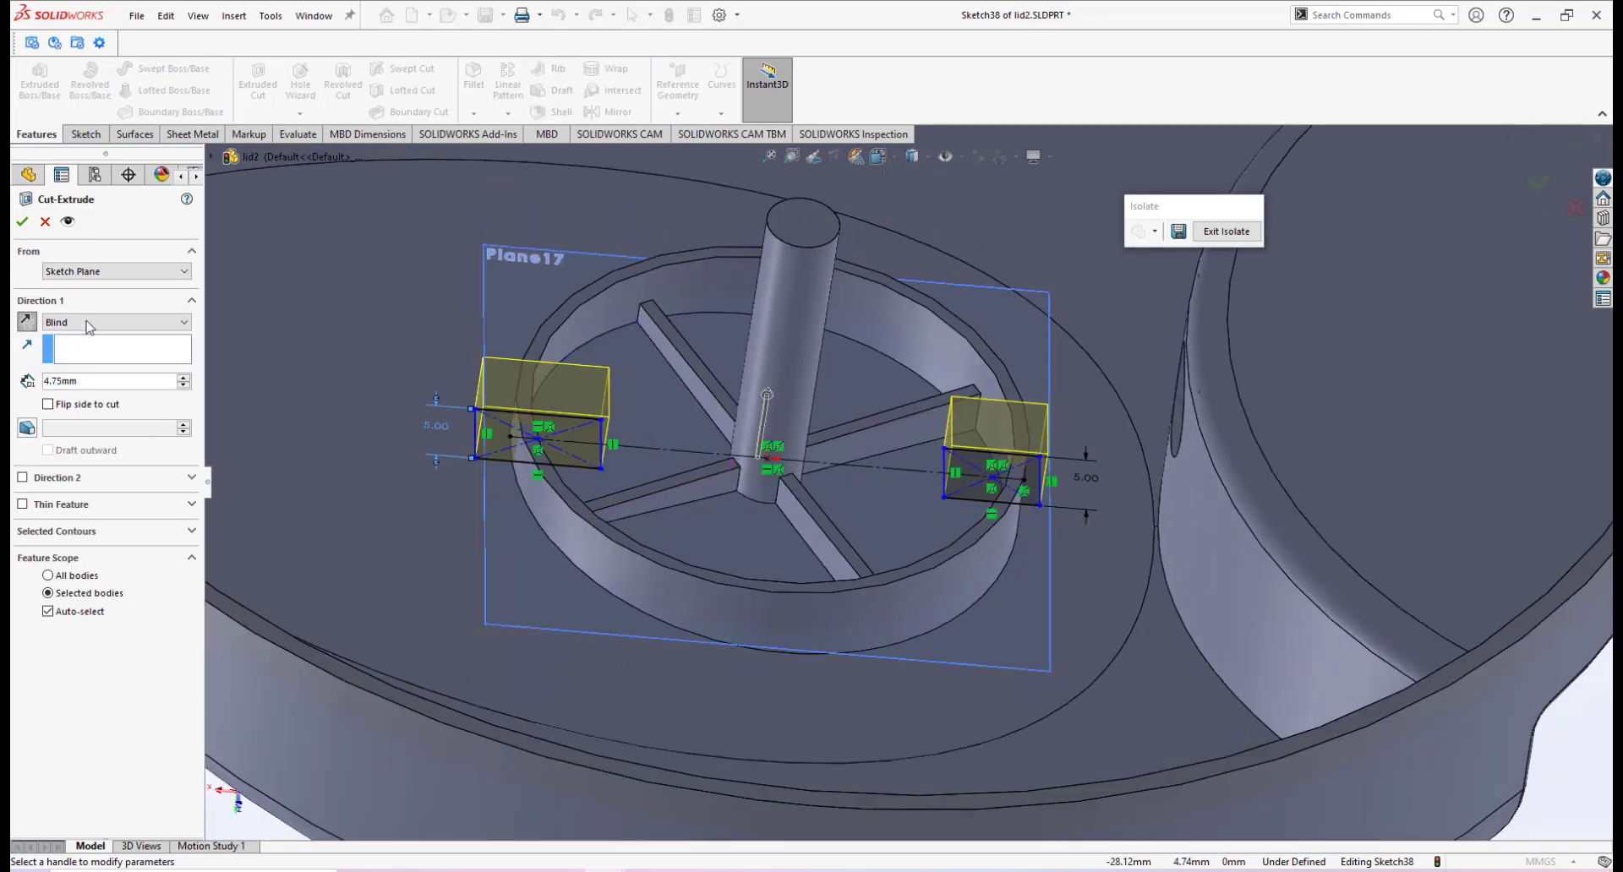
left_click(116, 322)
left_click(76, 348)
scroll(771, 521, "up", 5)
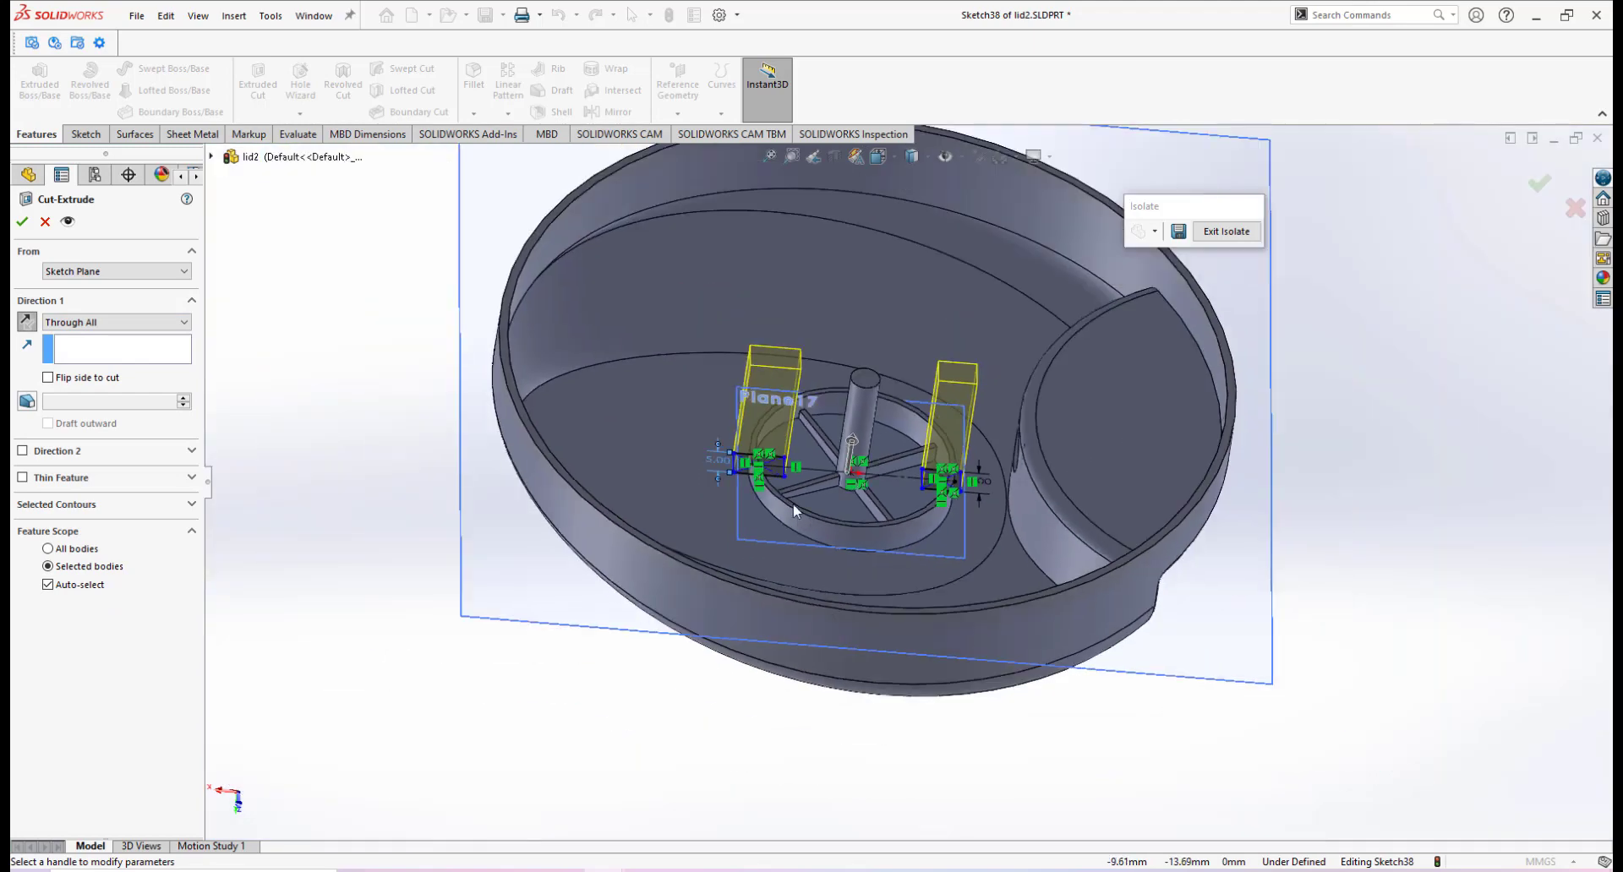
middle_click_drag(793, 503, 912, 431)
middle_click_drag(879, 332, 833, 425)
left_click(23, 222)
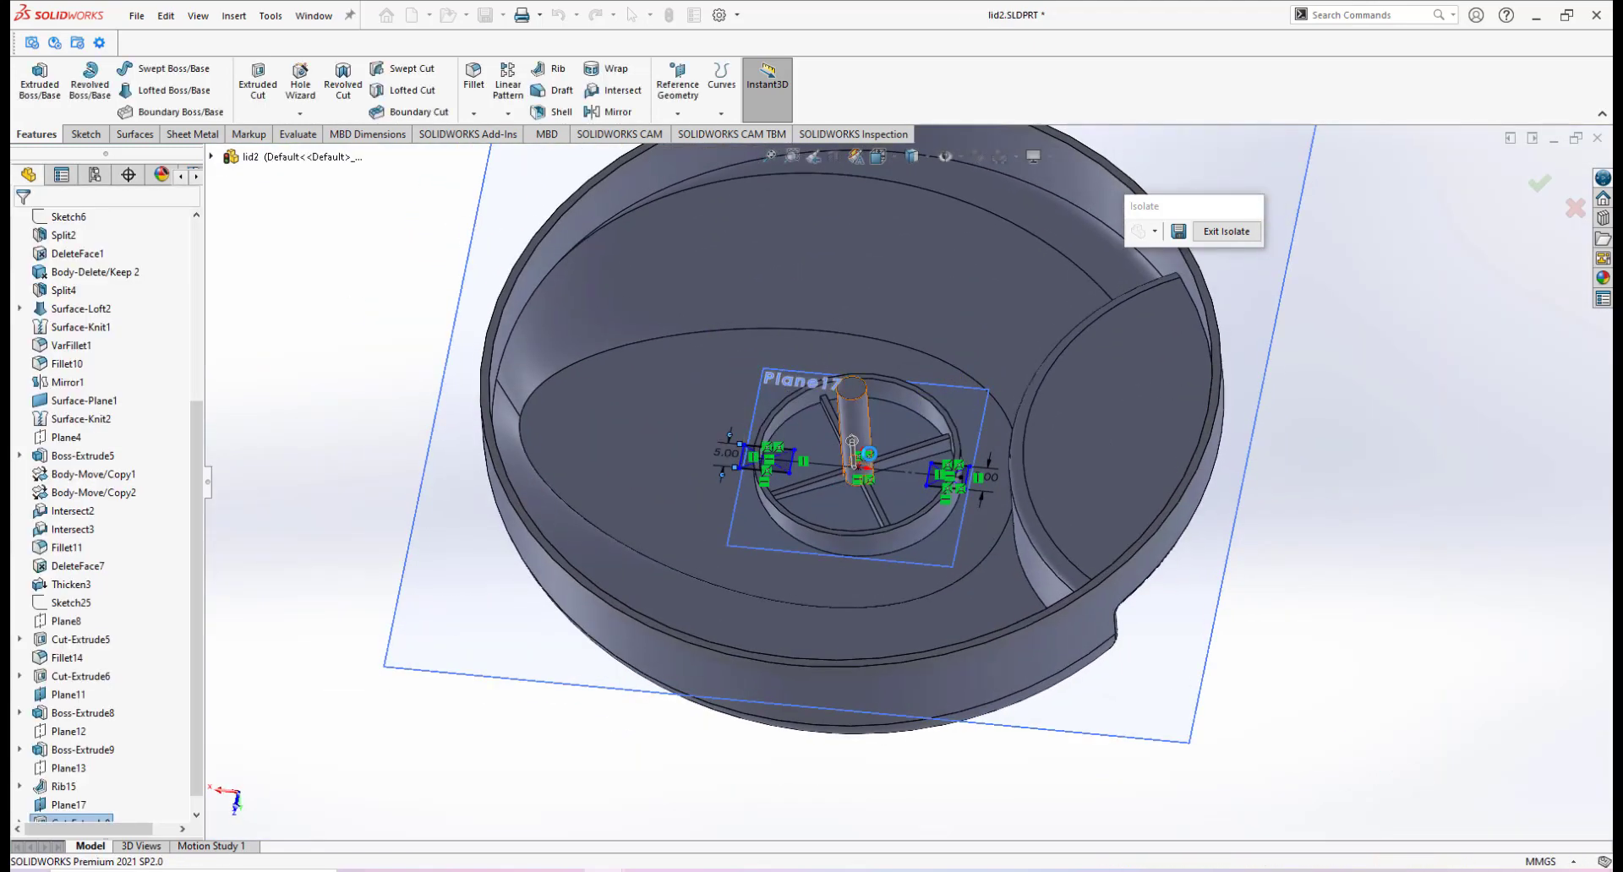
Inspect the two notches in the ring from several angles.
scroll(905, 478, "down", 4)
mouse_move(905, 478)
middle_mouse_down()
mouse_move(949, 518)
mouse_move(834, 513)
mouse_move(909, 507)
middle_mouse_up()
scroll(720, 497, "down", 5)
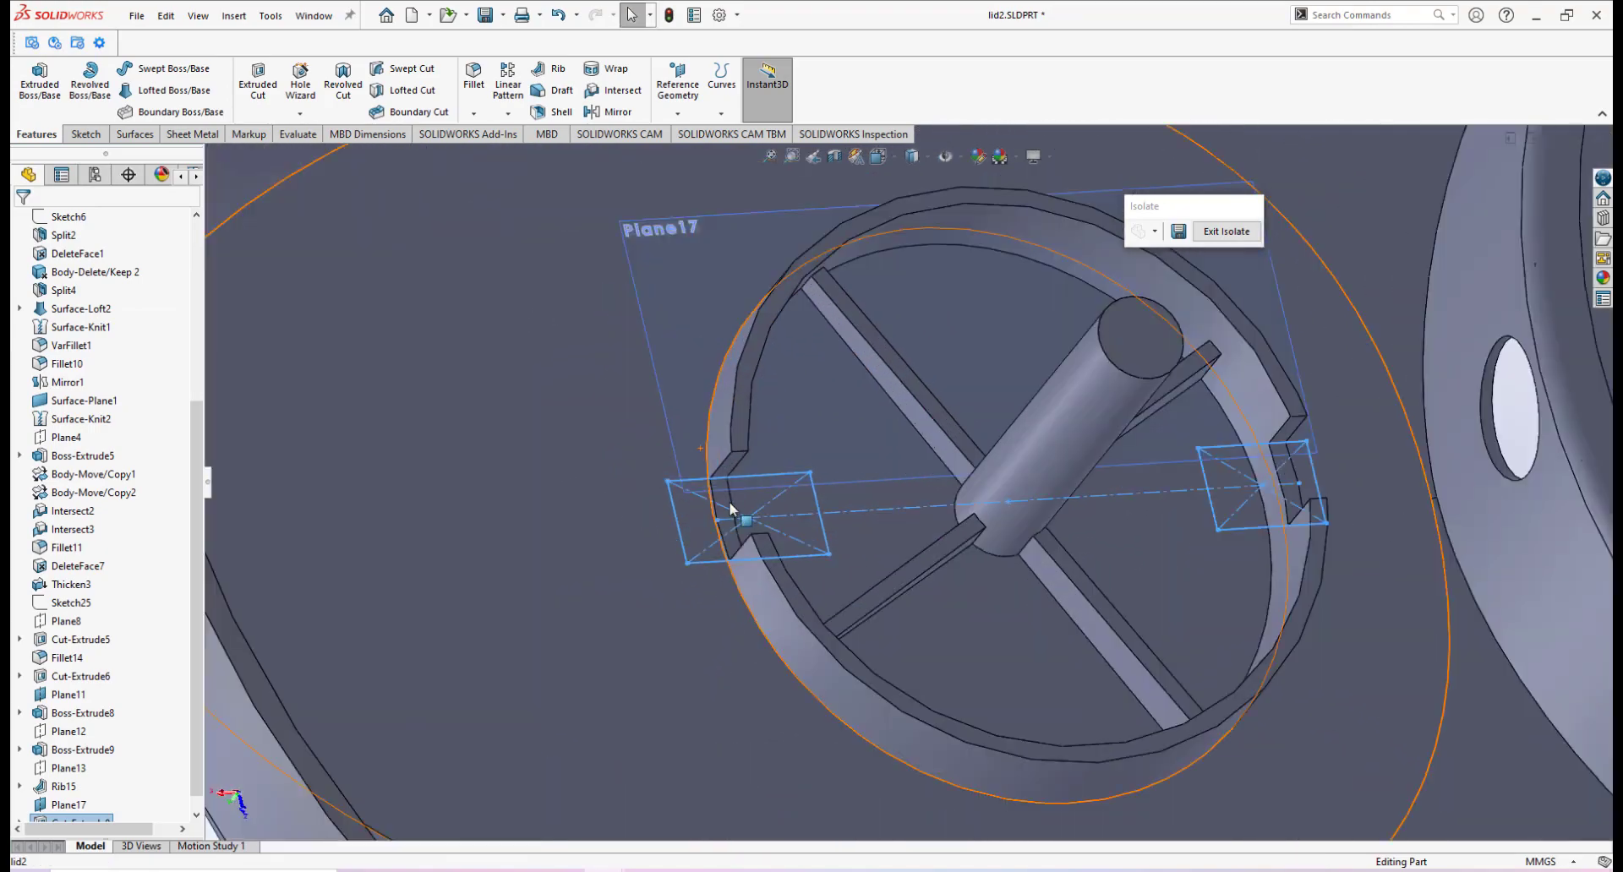
middle_click_drag(737, 512, 653, 483)
scroll(1099, 540, "up", 4)
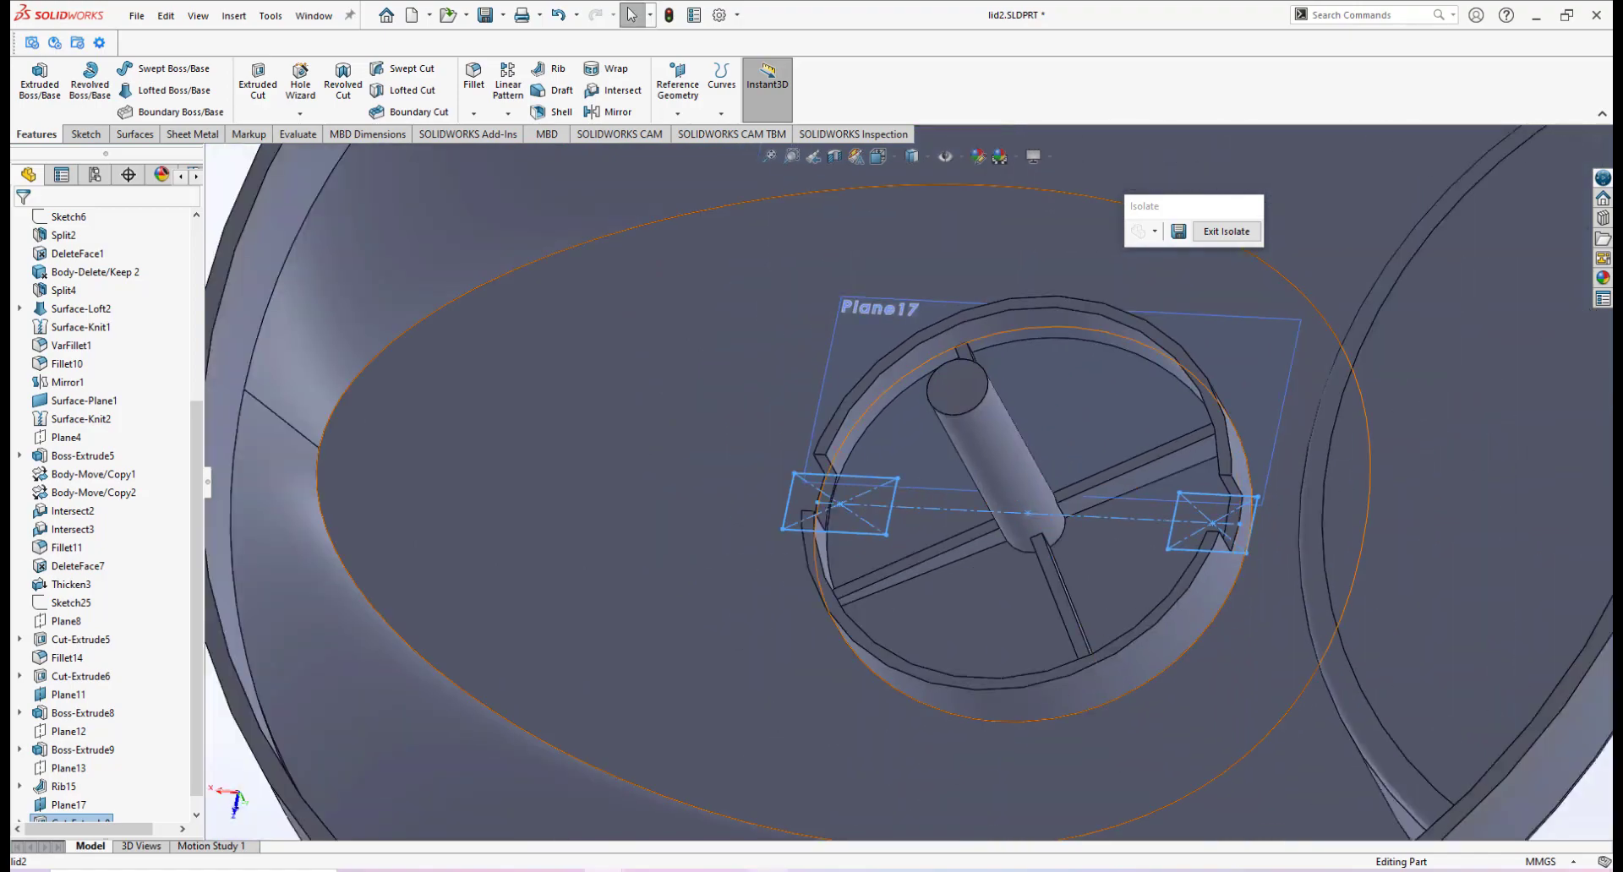
Compare the modelled interior ring with the reference photos of the real lid, examining the details on the ring's outer wall.
left_click(726, 871)
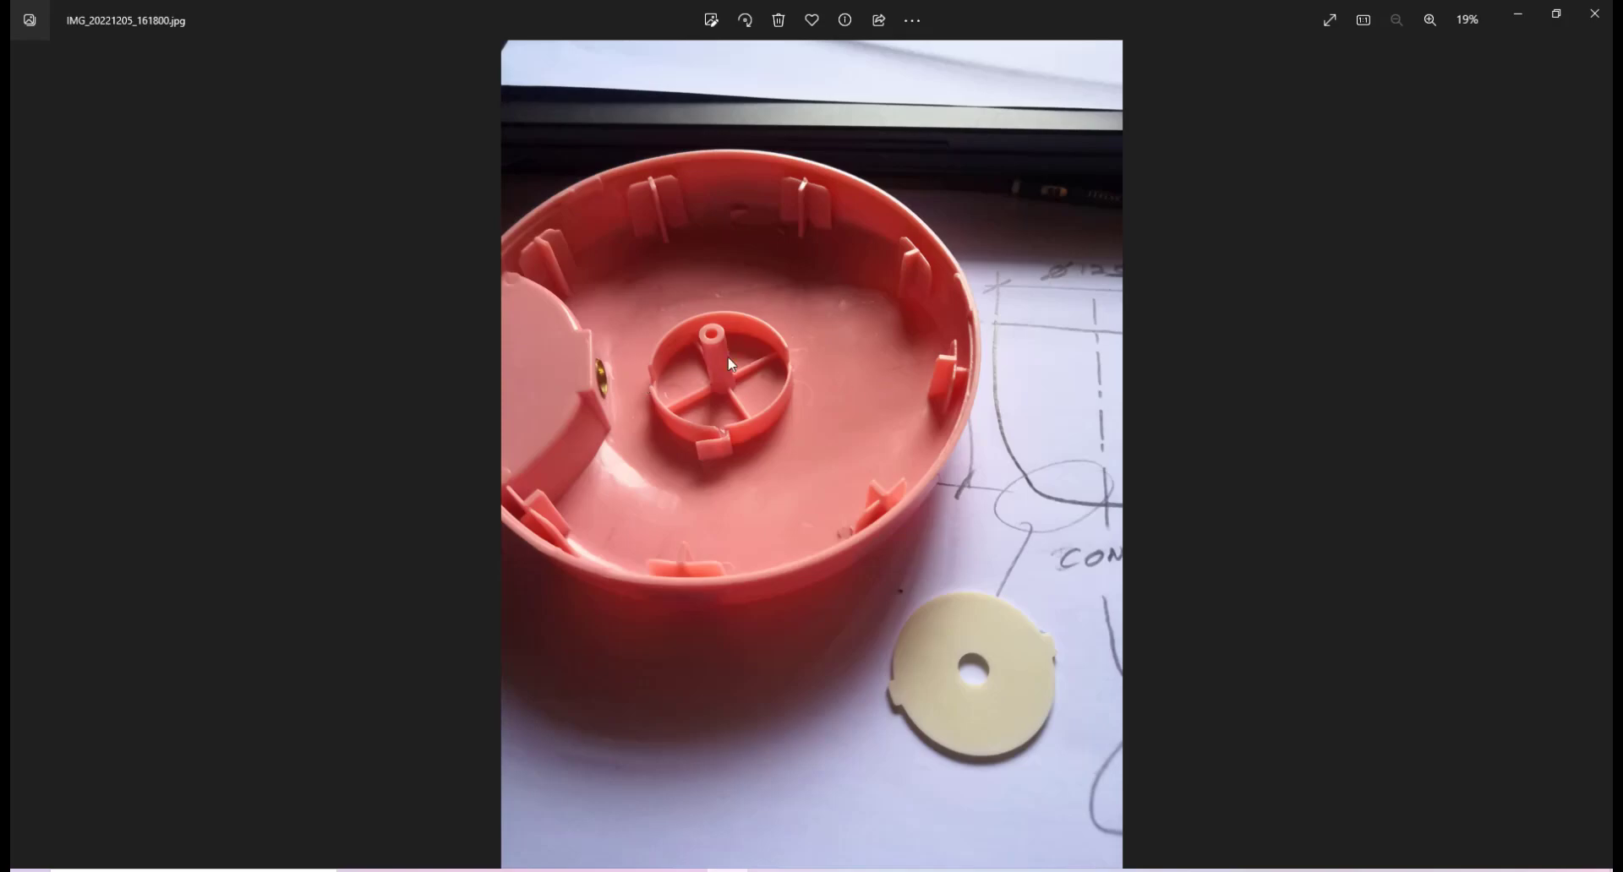
left_click(724, 871)
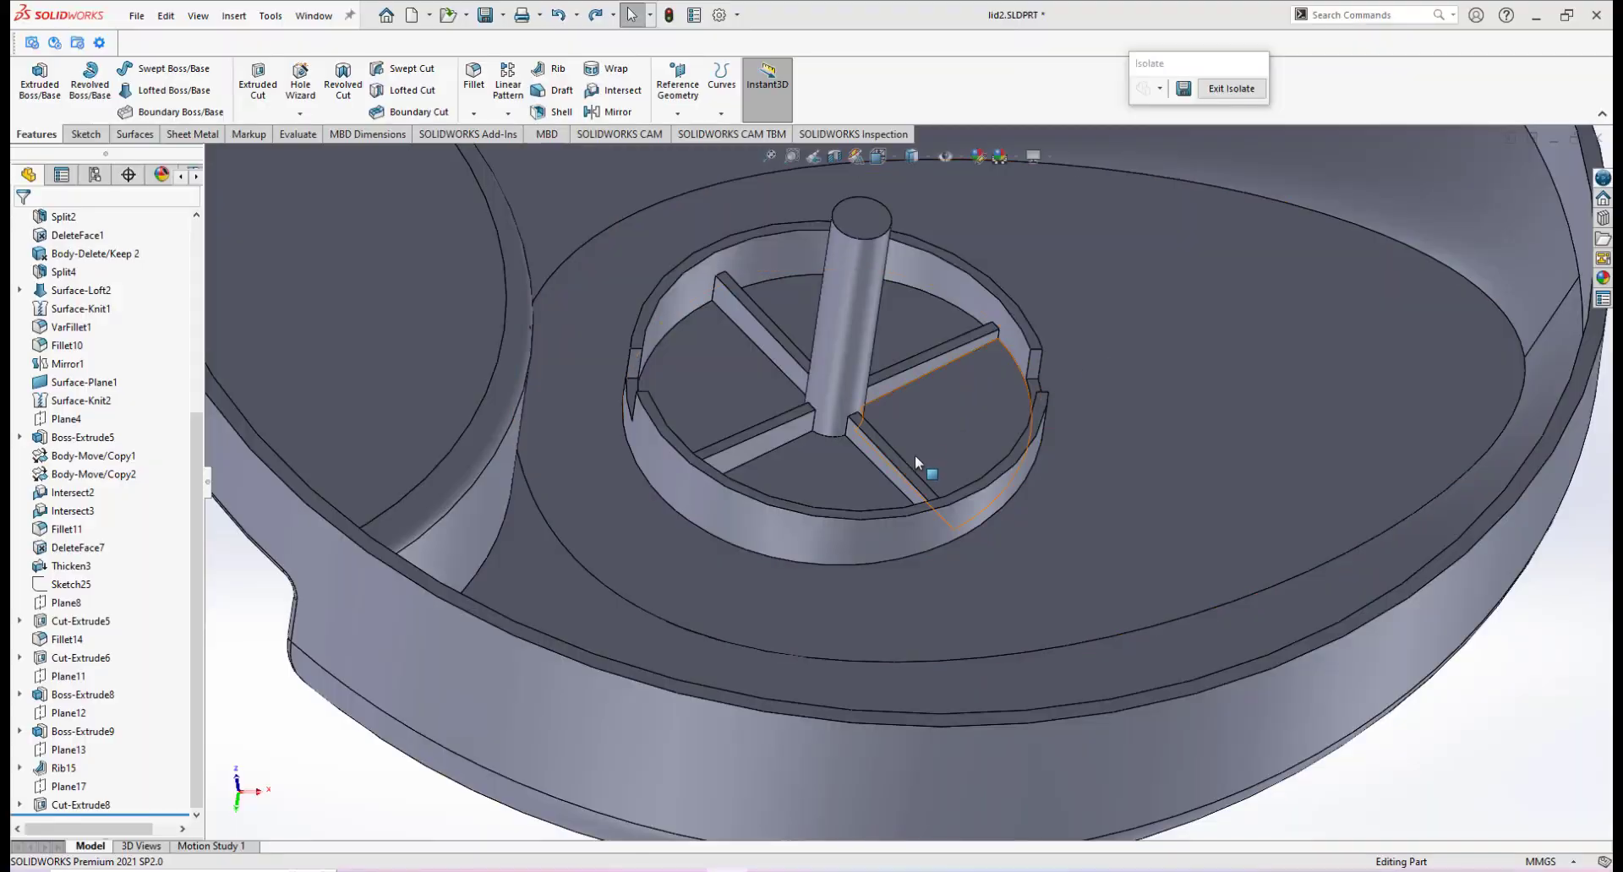
left_click(686, 871)
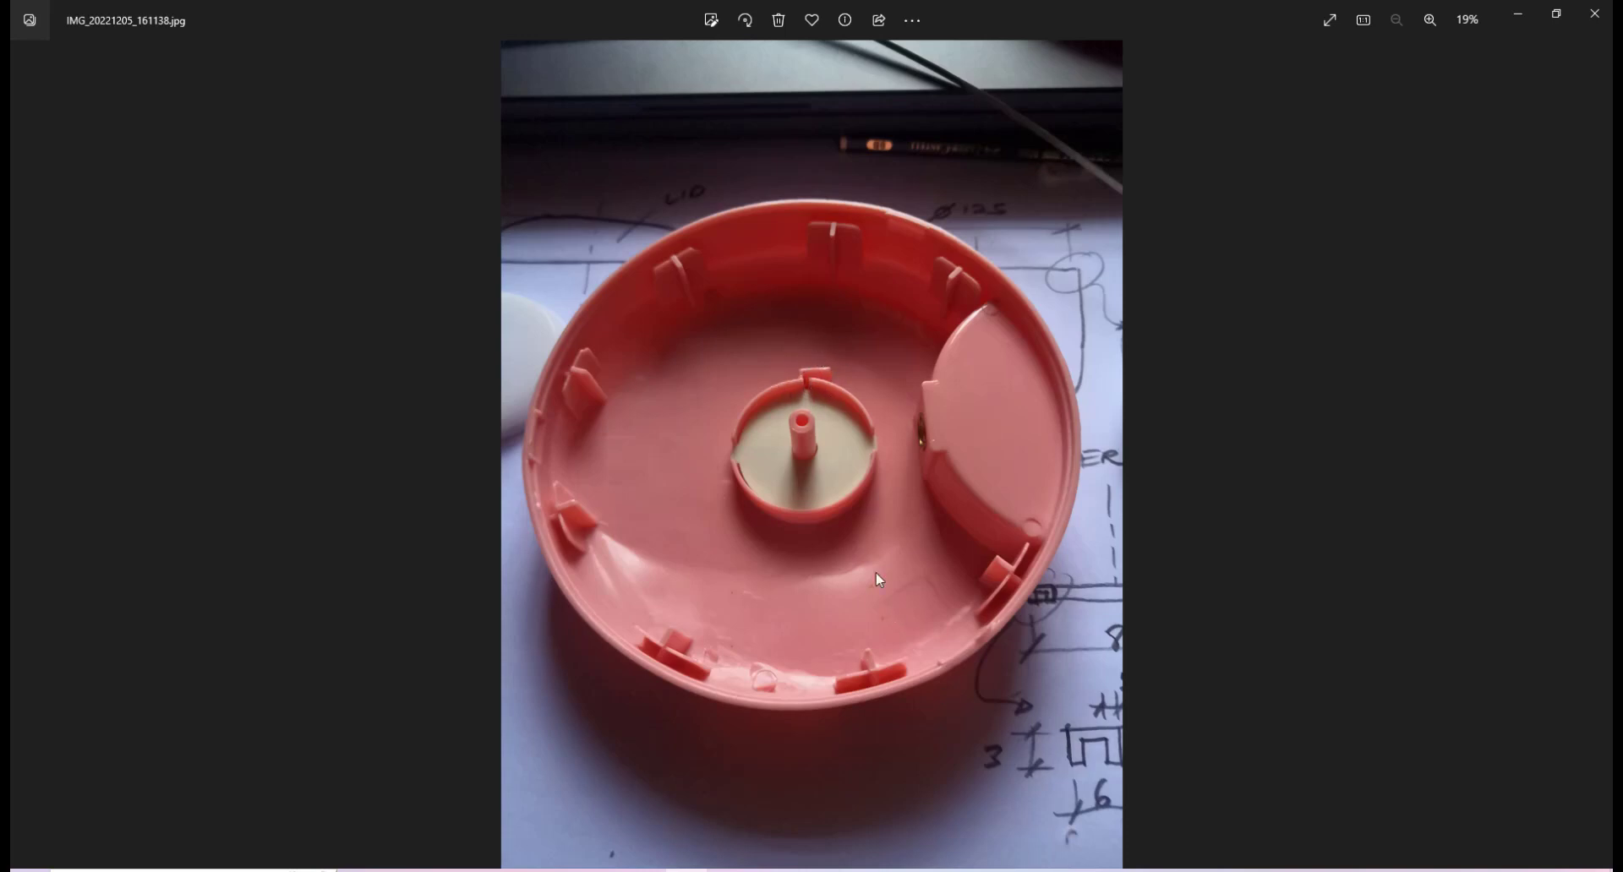
left_click(607, 871)
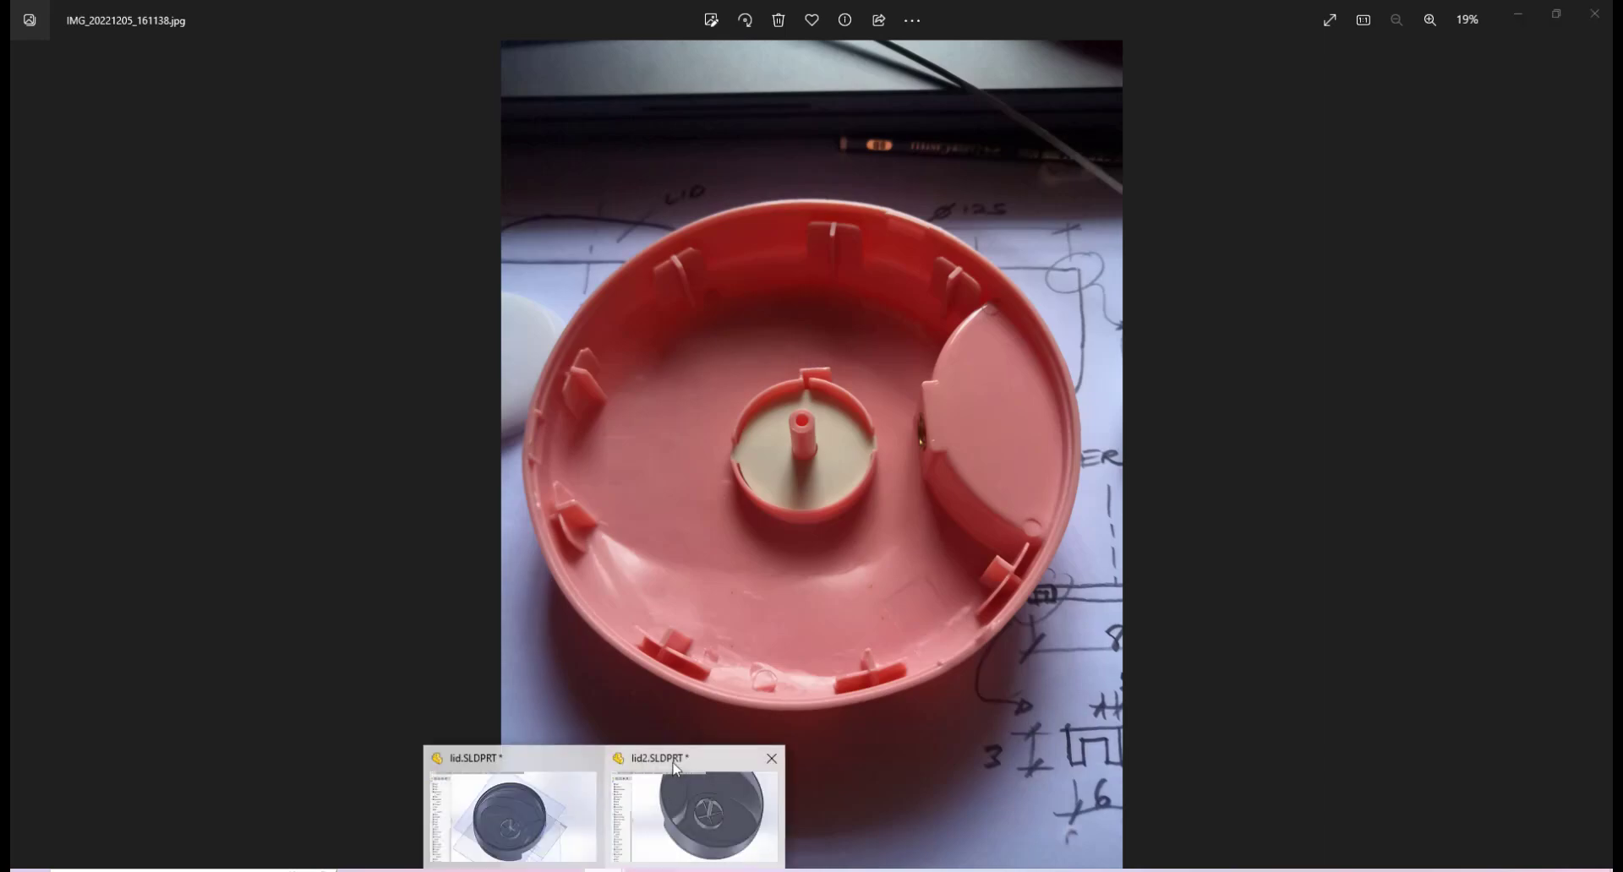
left_click(676, 782)
middle_click_drag(811, 448, 794, 492)
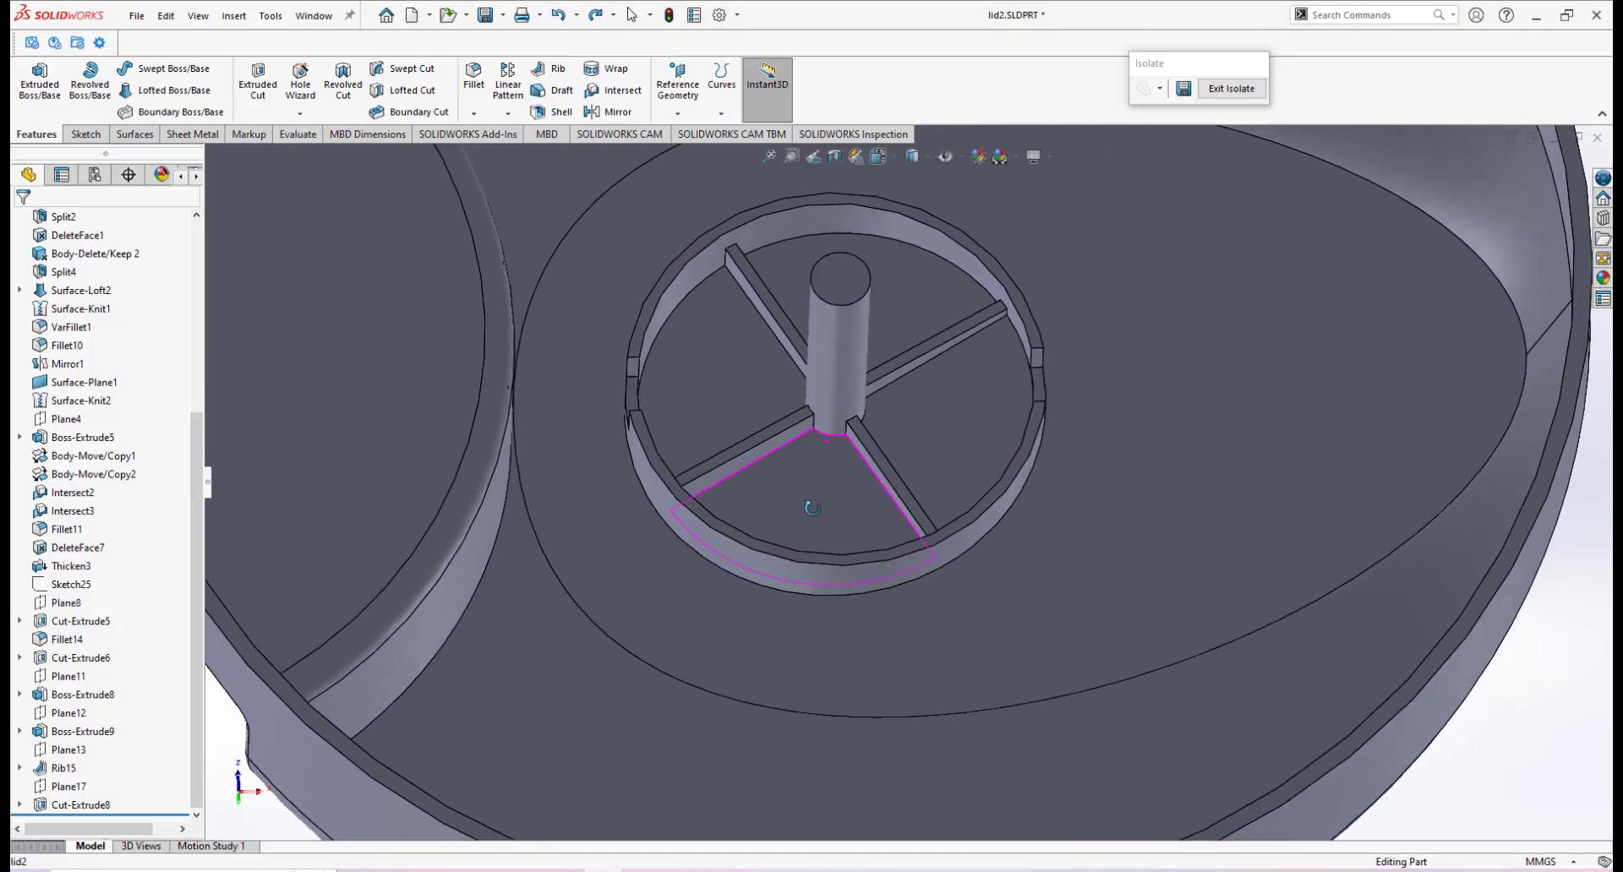
left_click(686, 871)
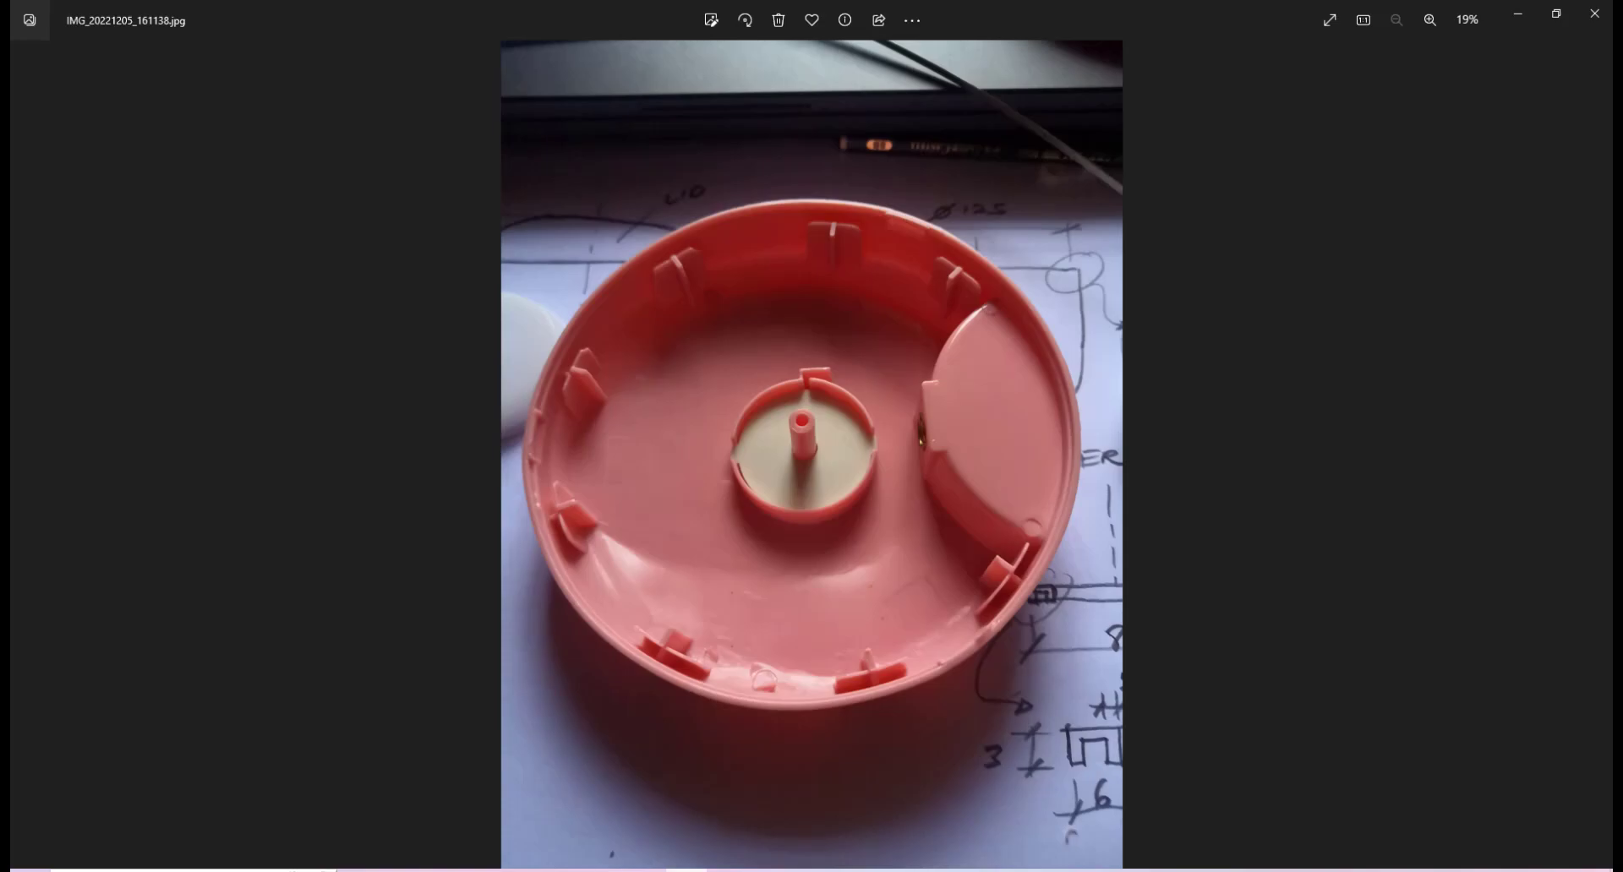
left_click(686, 871)
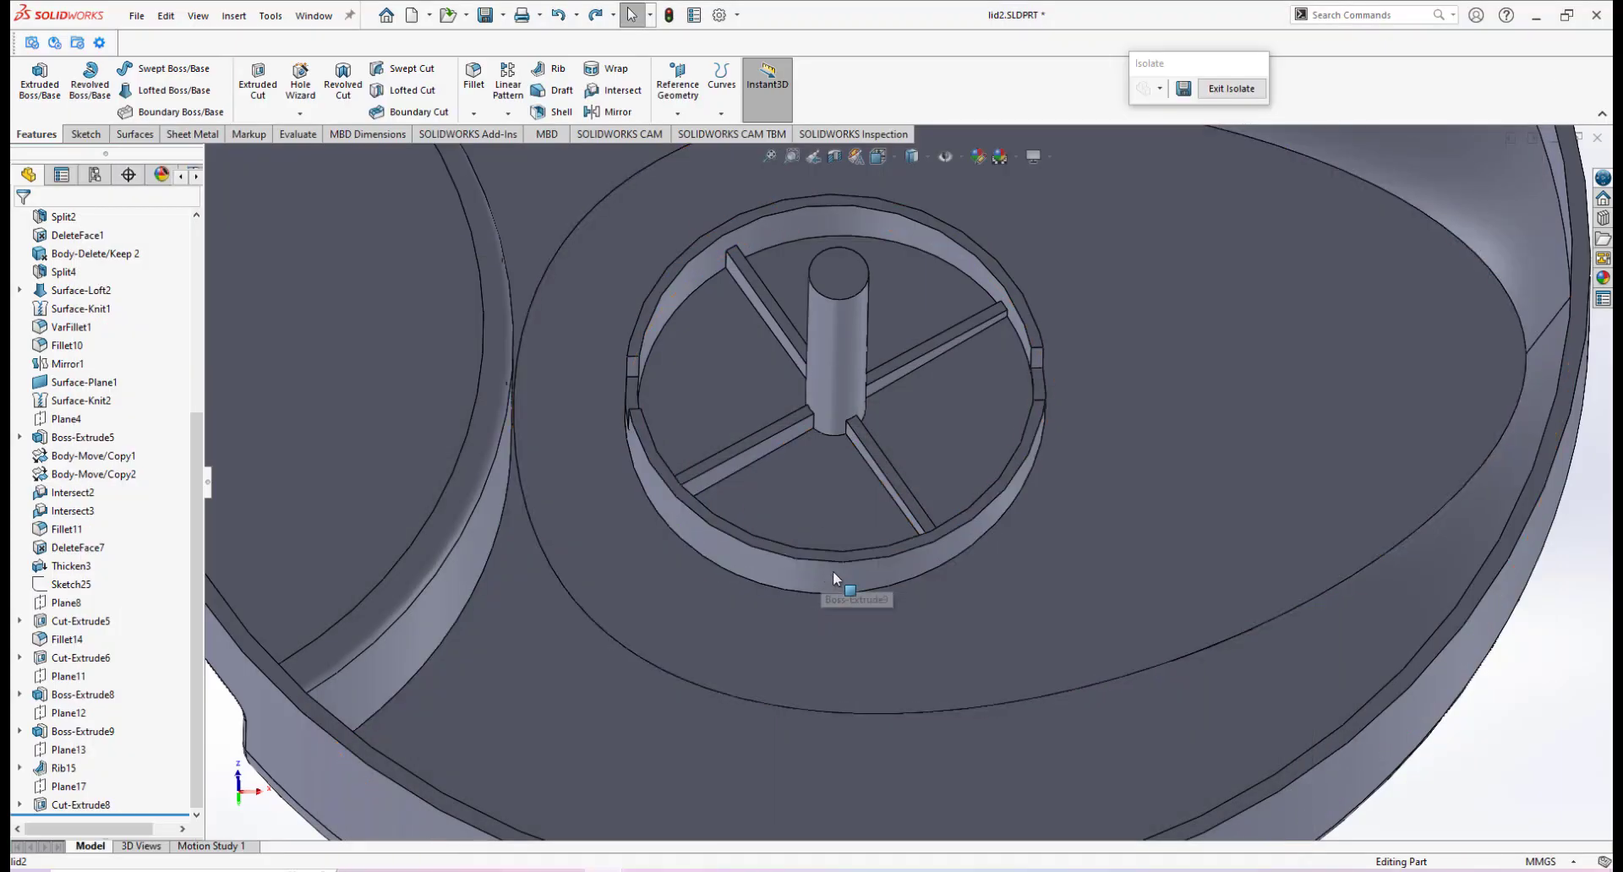
On the ring's top face, sketch an L of two lines from the inner edge: about 3.7 mm outward and about 5.9 mm sideways.
scroll(844, 565, "down", 1)
scroll(876, 535, "up", 2)
middle_click_drag(879, 533, 874, 545)
scroll(865, 543, "down", 2)
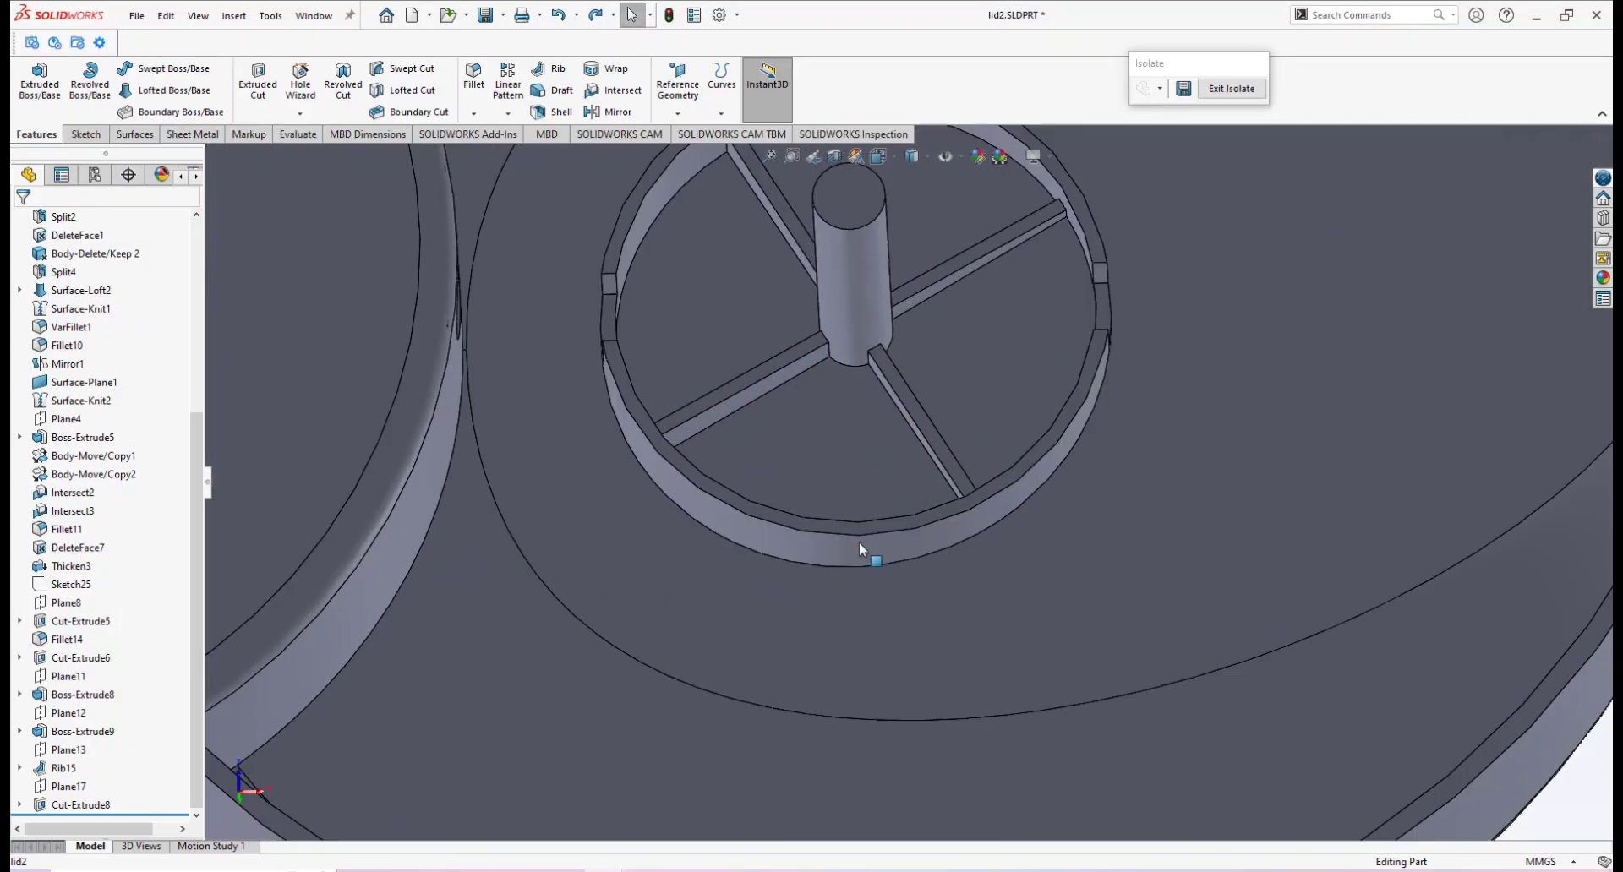
left_click(858, 526)
left_click(932, 477)
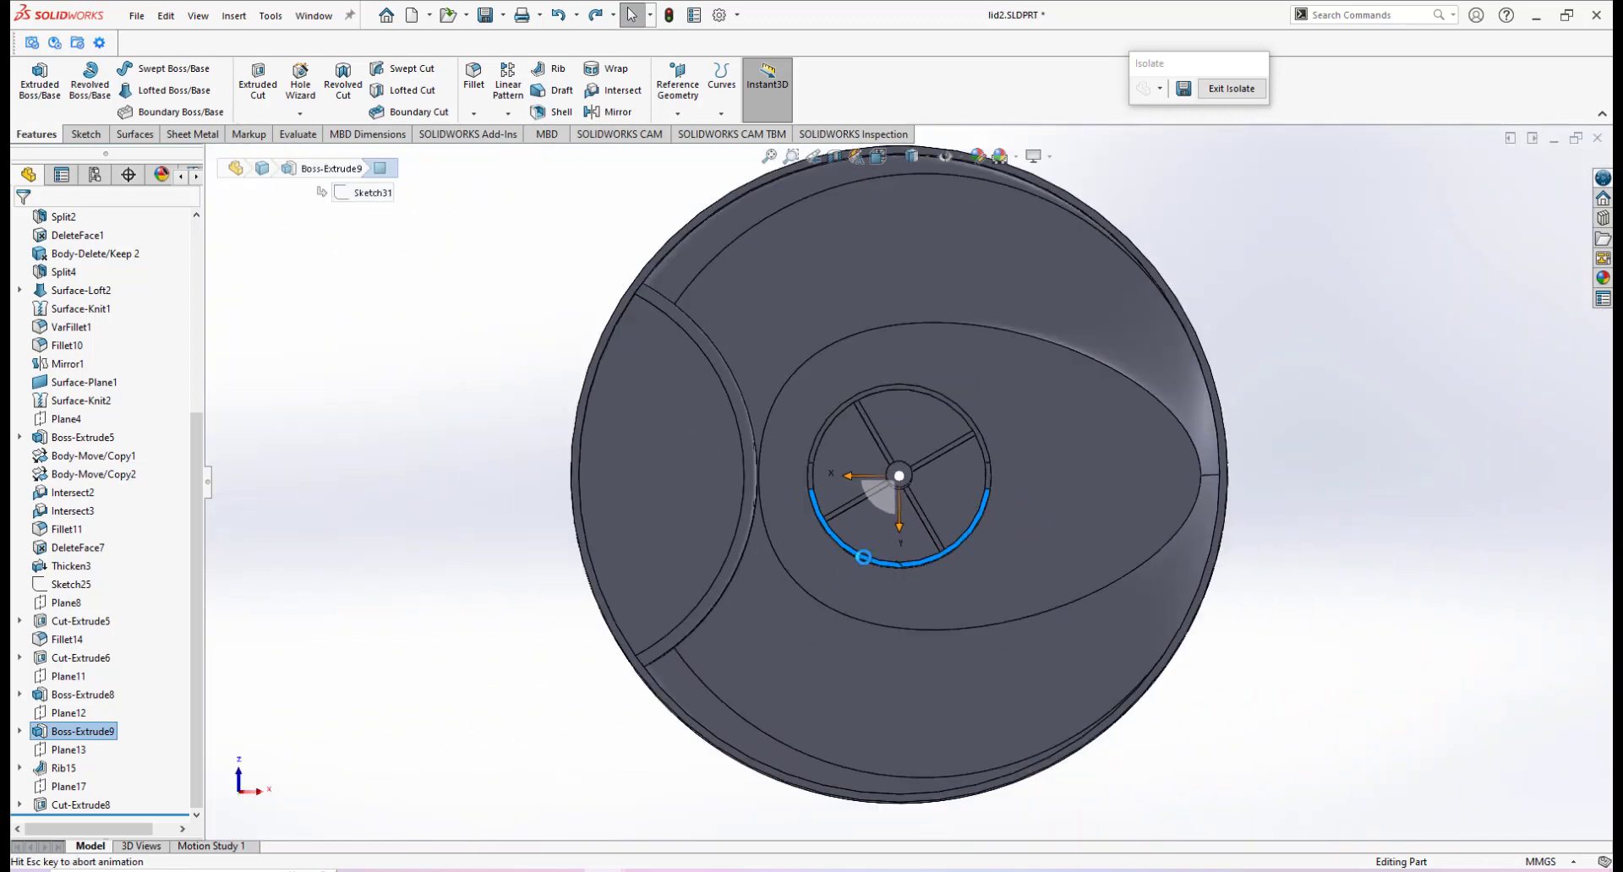
scroll(909, 543, "down", 4)
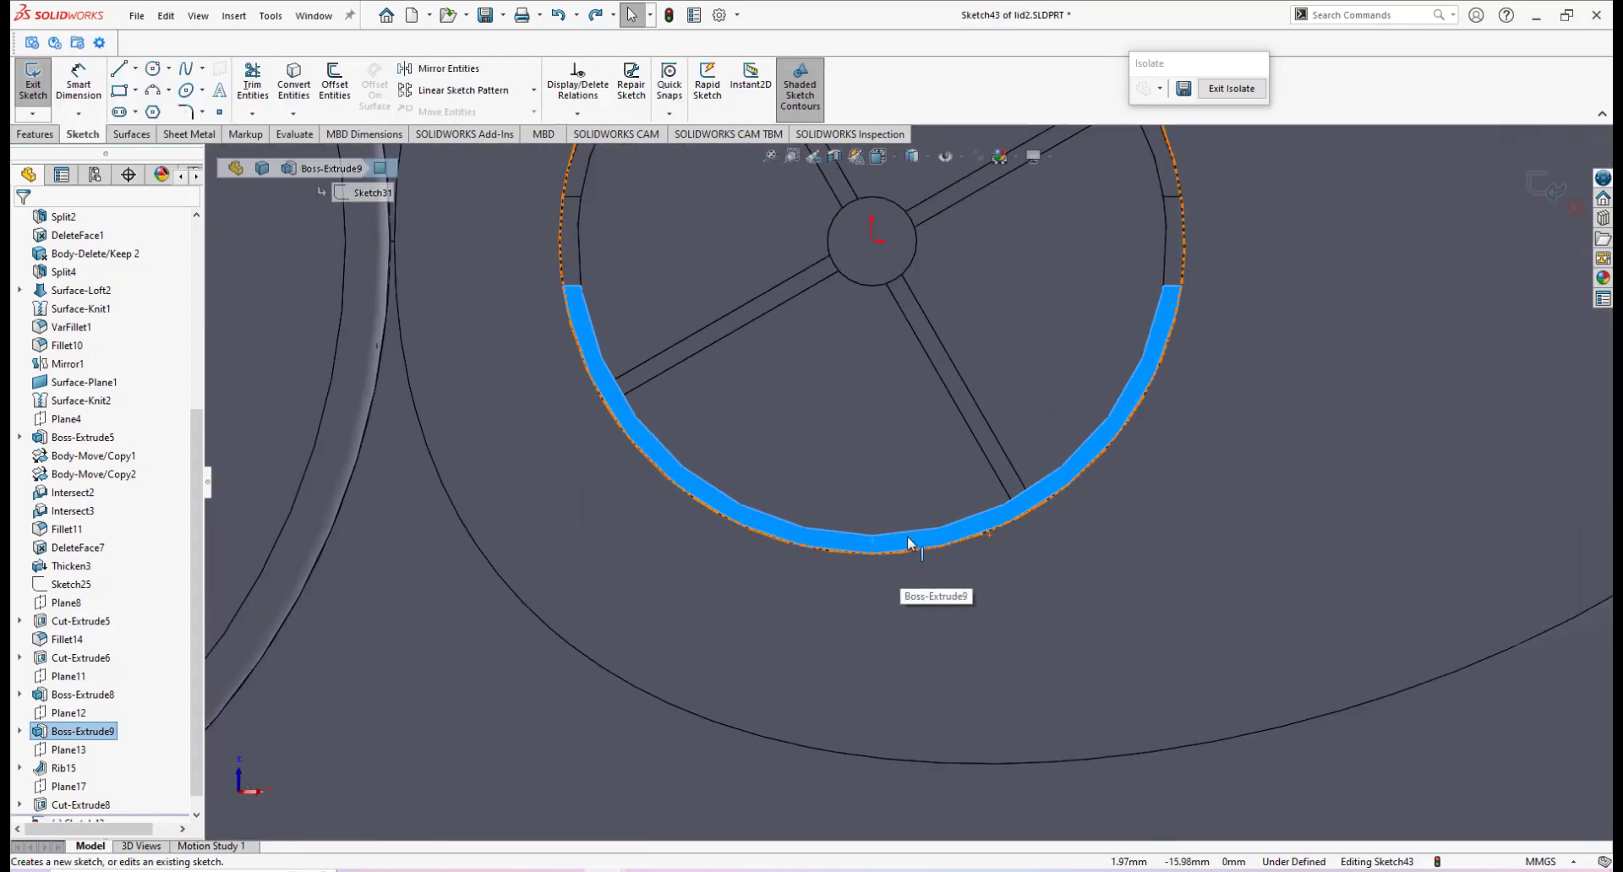
scroll(908, 543, "down", 2)
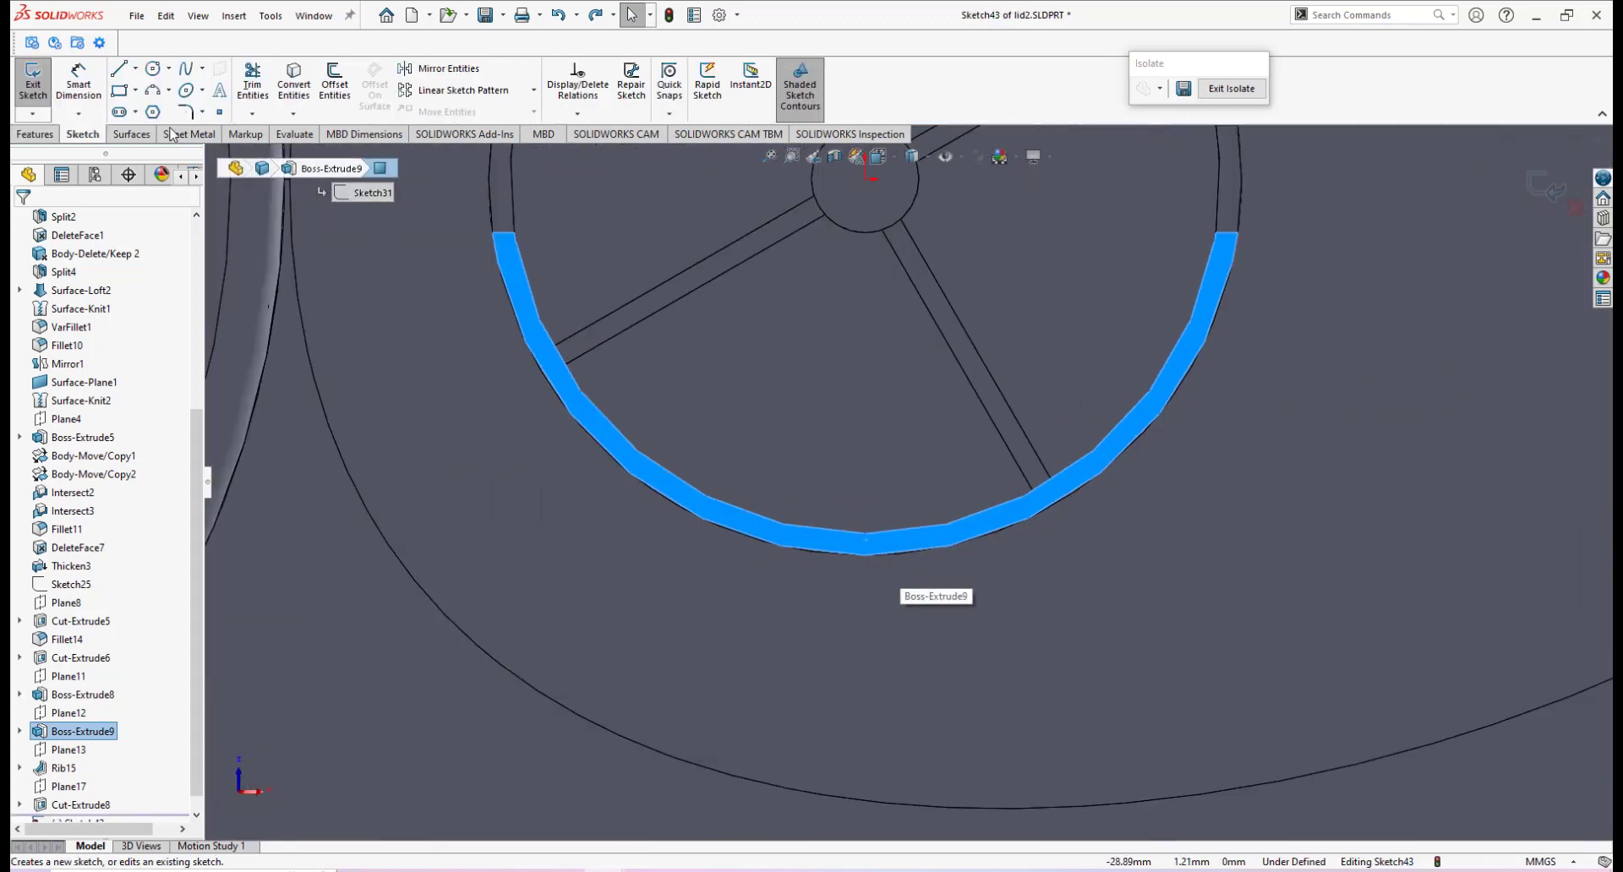
left_click(121, 74)
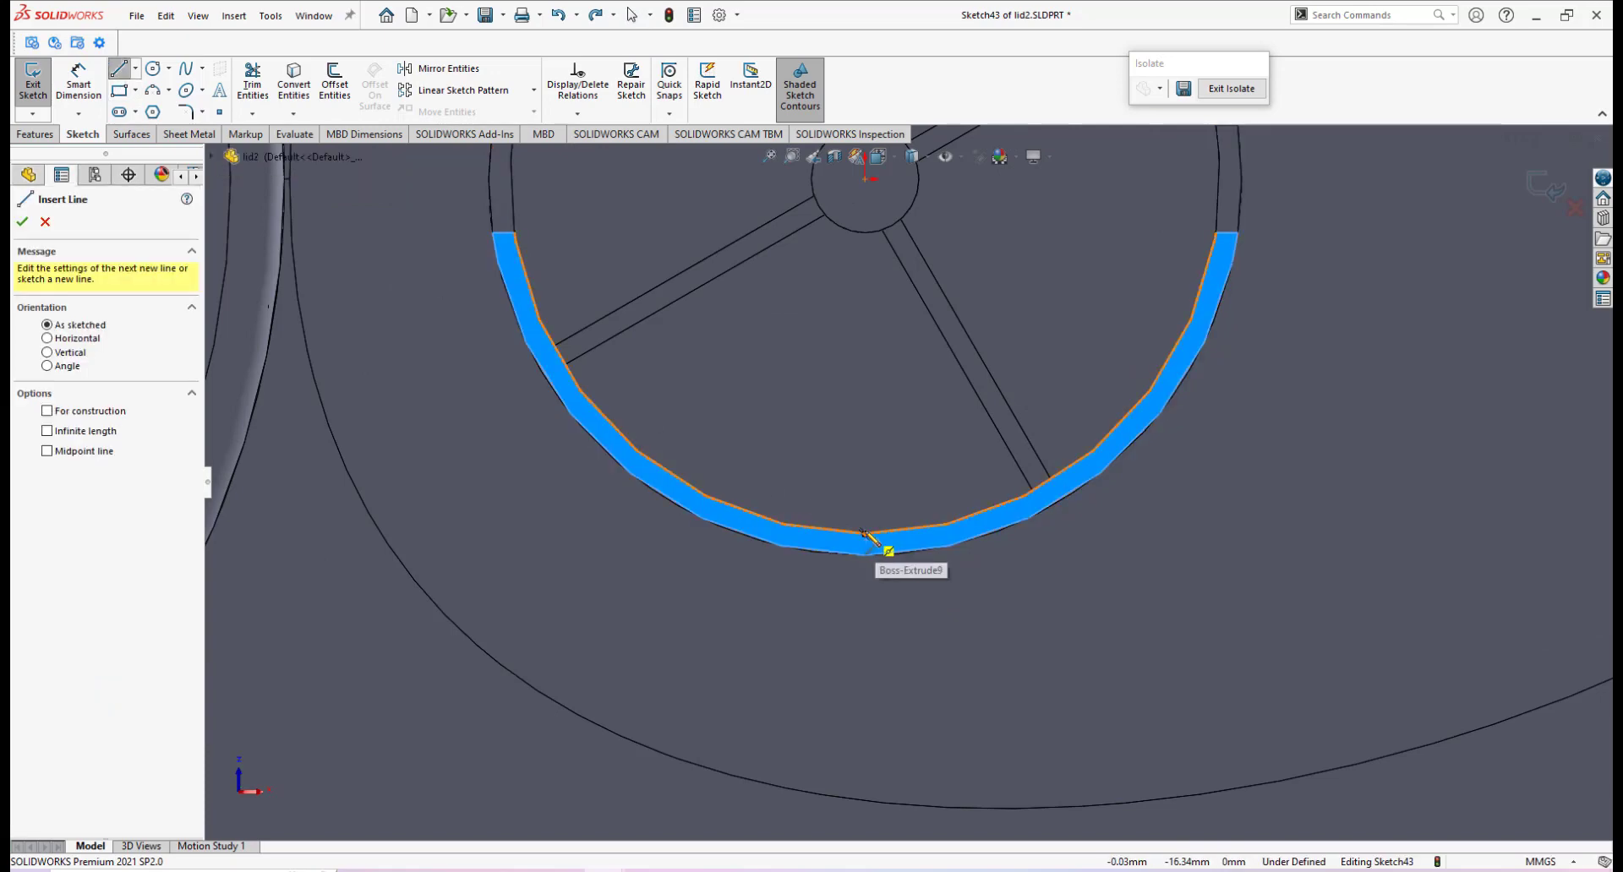
left_click(876, 555)
left_click(876, 554)
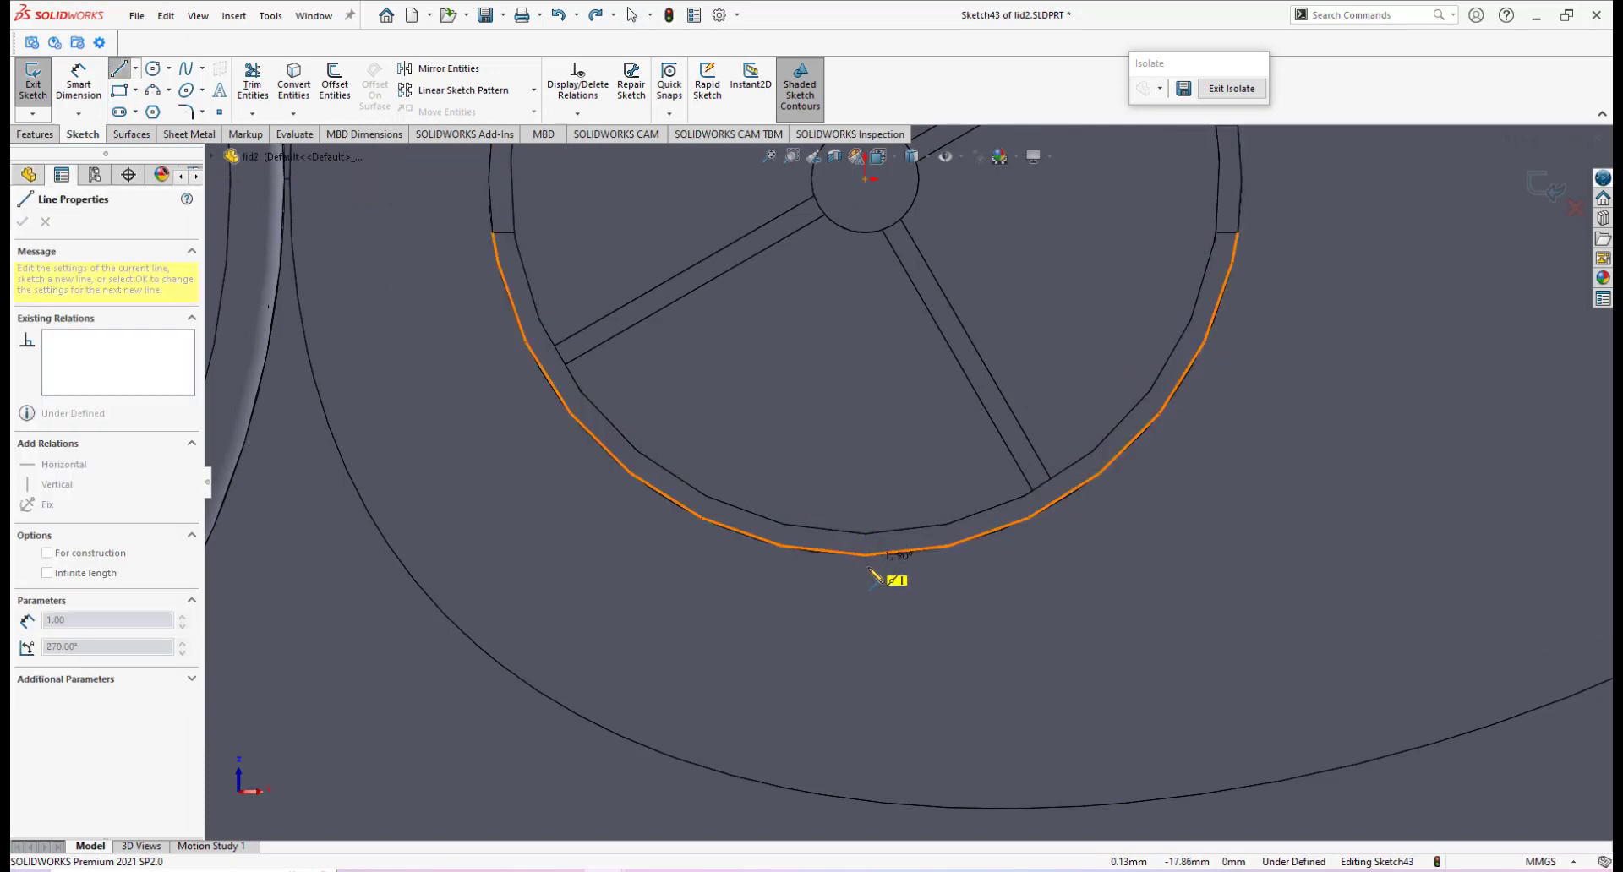
left_click(866, 614)
left_click(739, 615)
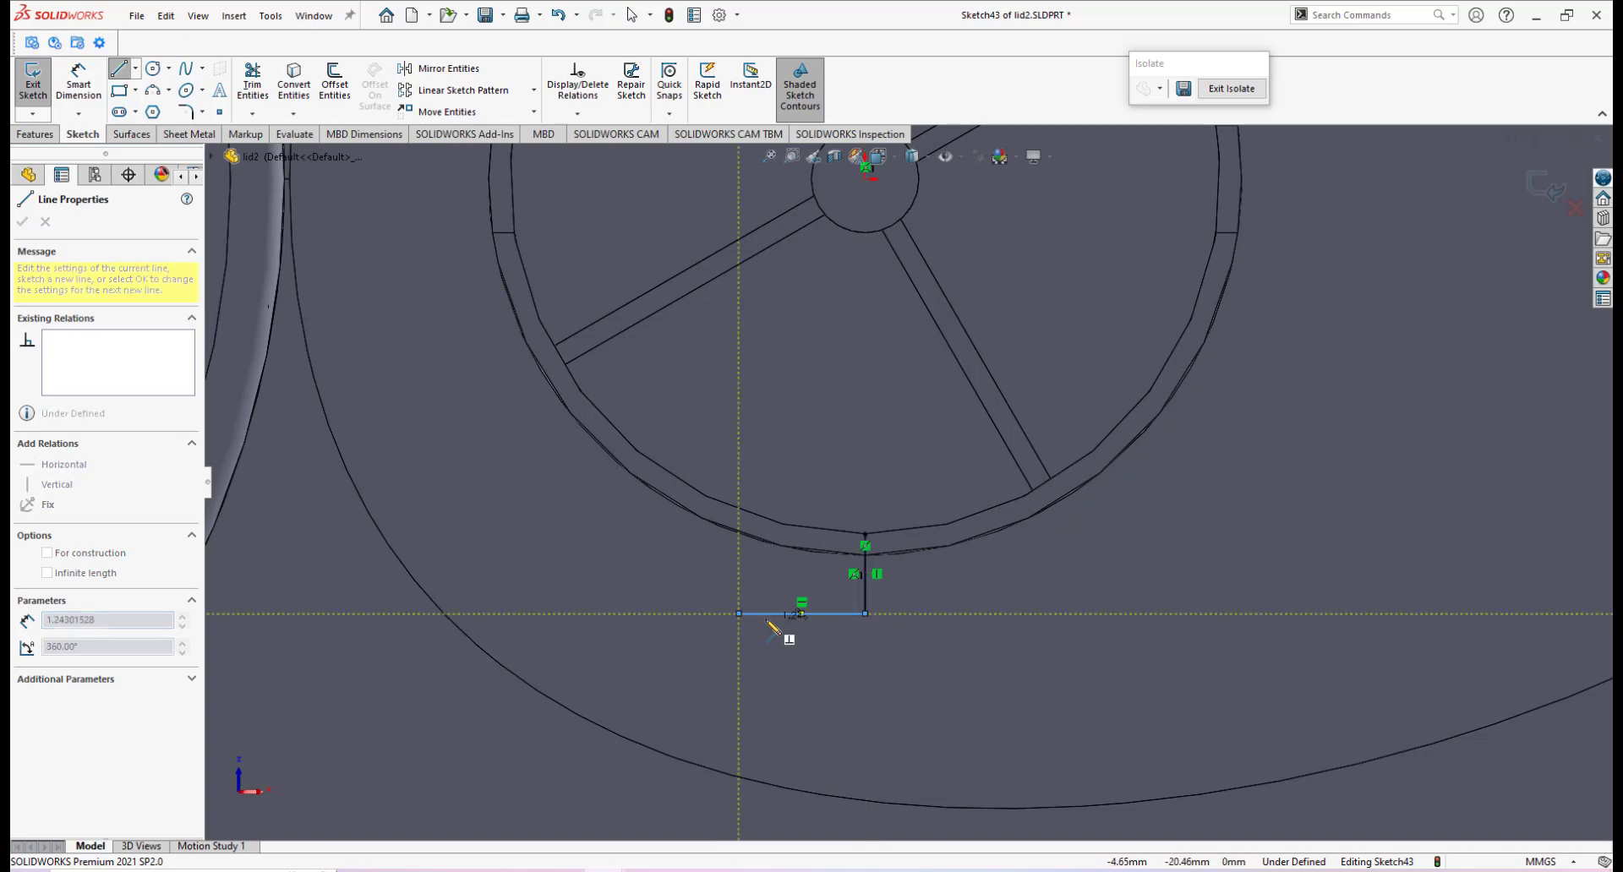
right_click(771, 625)
left_click(793, 627)
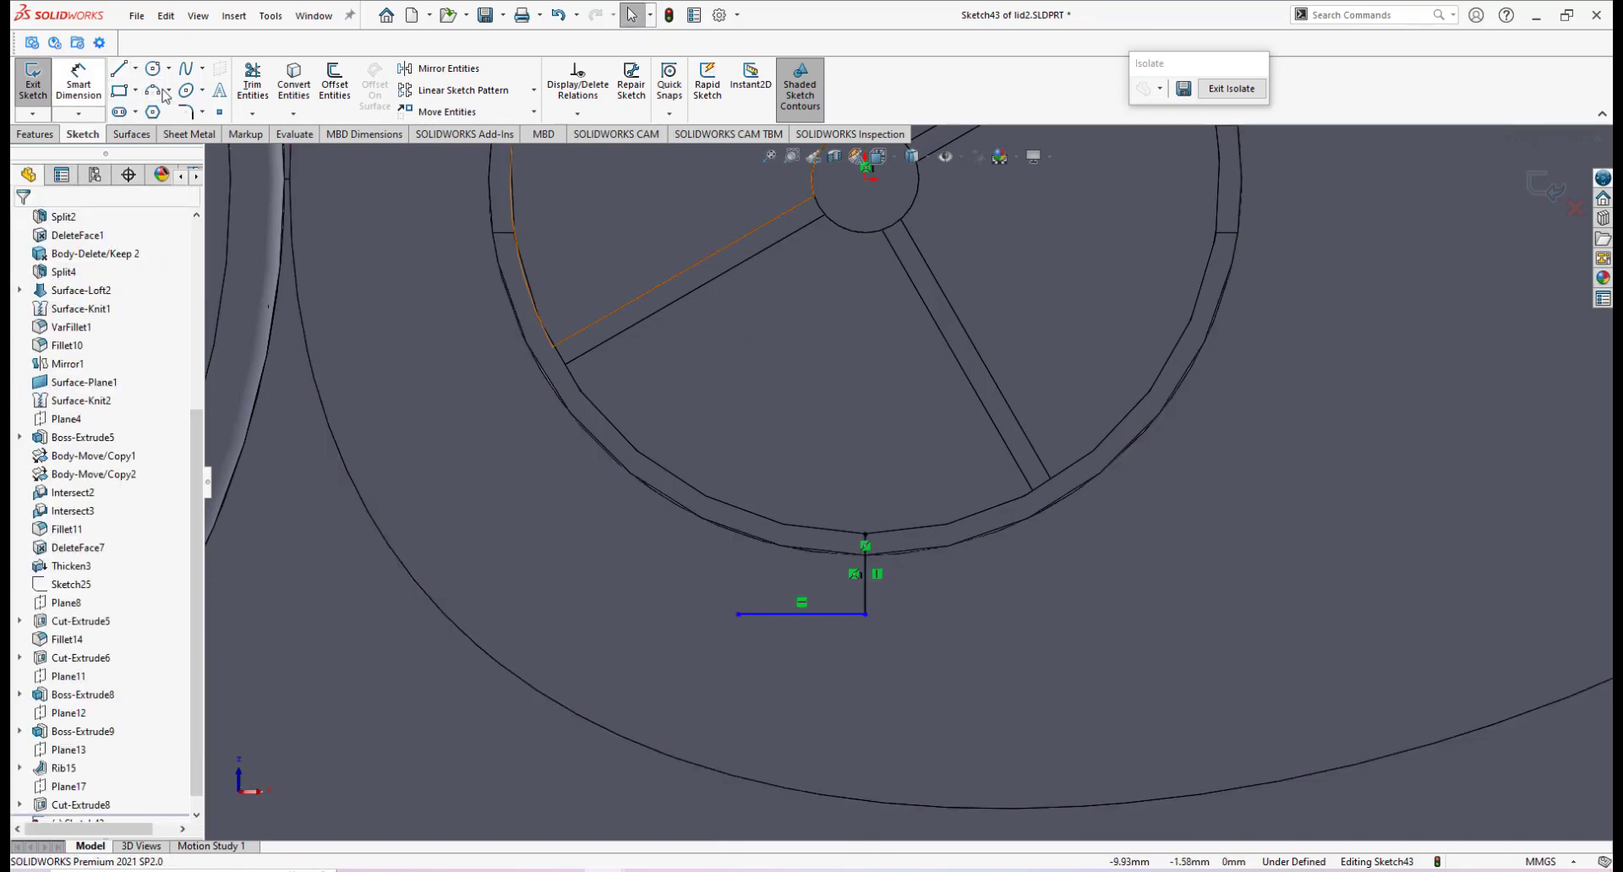
Dimension the L's sideways line to 5 mm and its outward line to 3 mm.
left_click(89, 87)
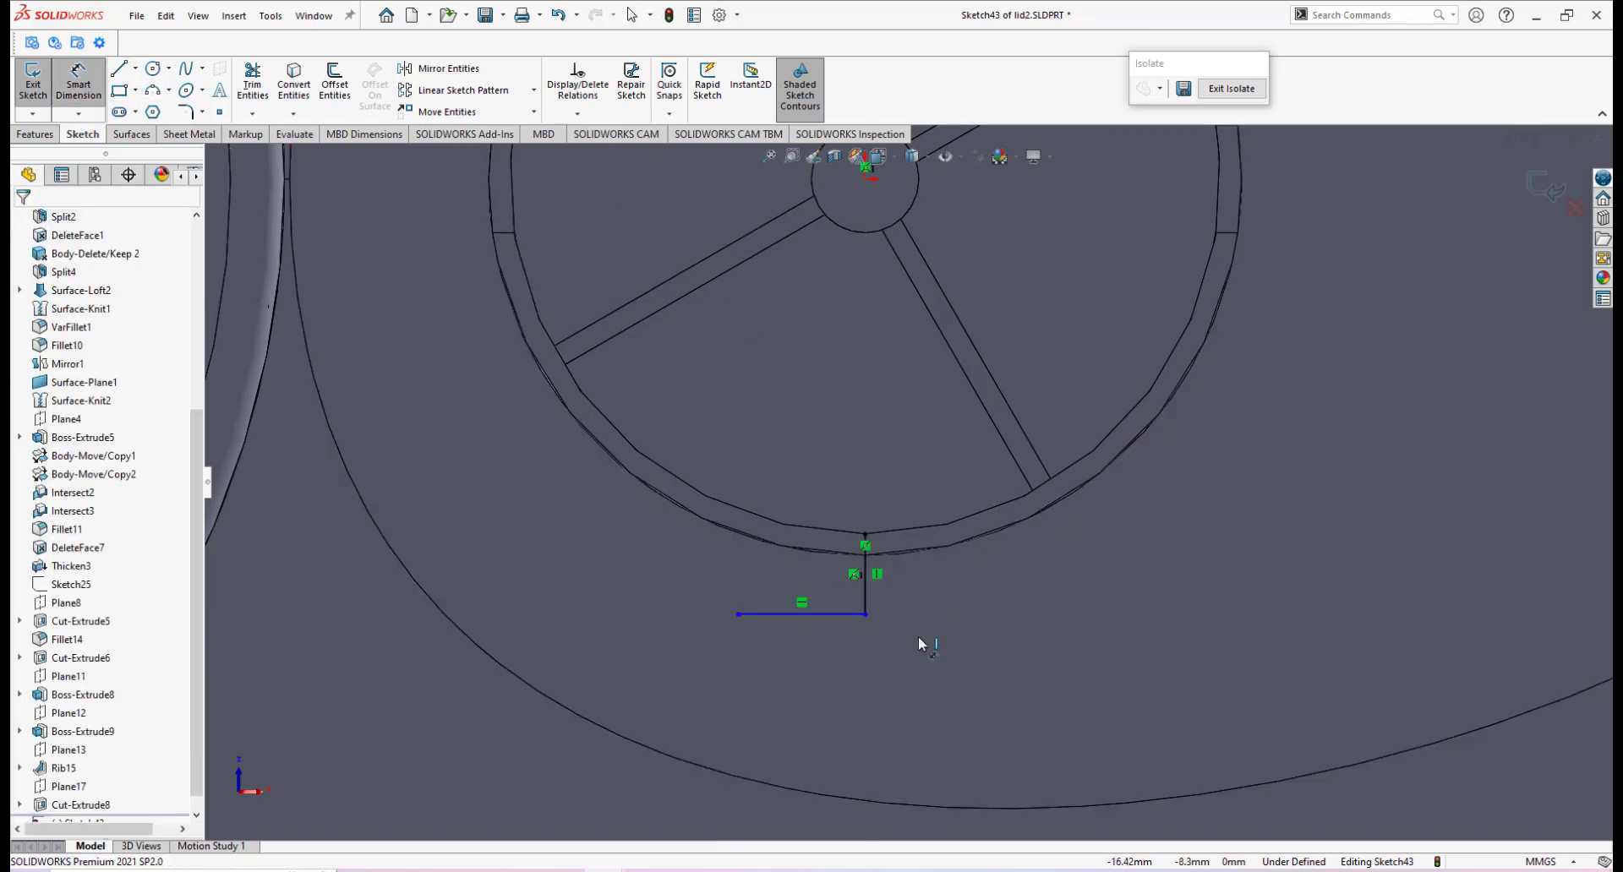
left_click(819, 616)
left_click(803, 656)
type("5")
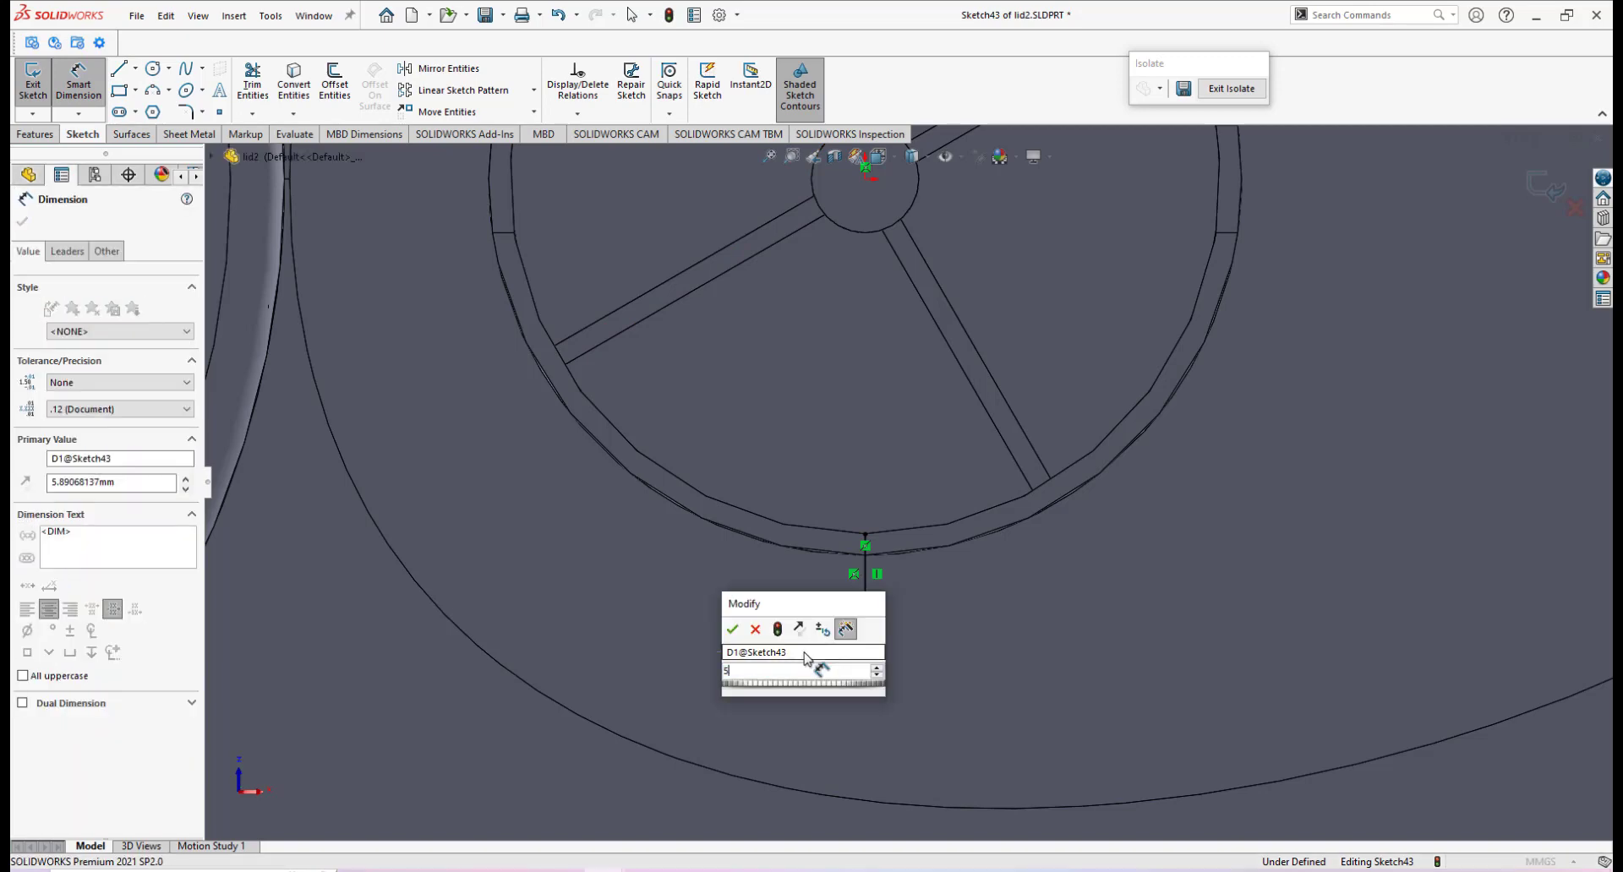
key("Escape")
left_click(867, 592)
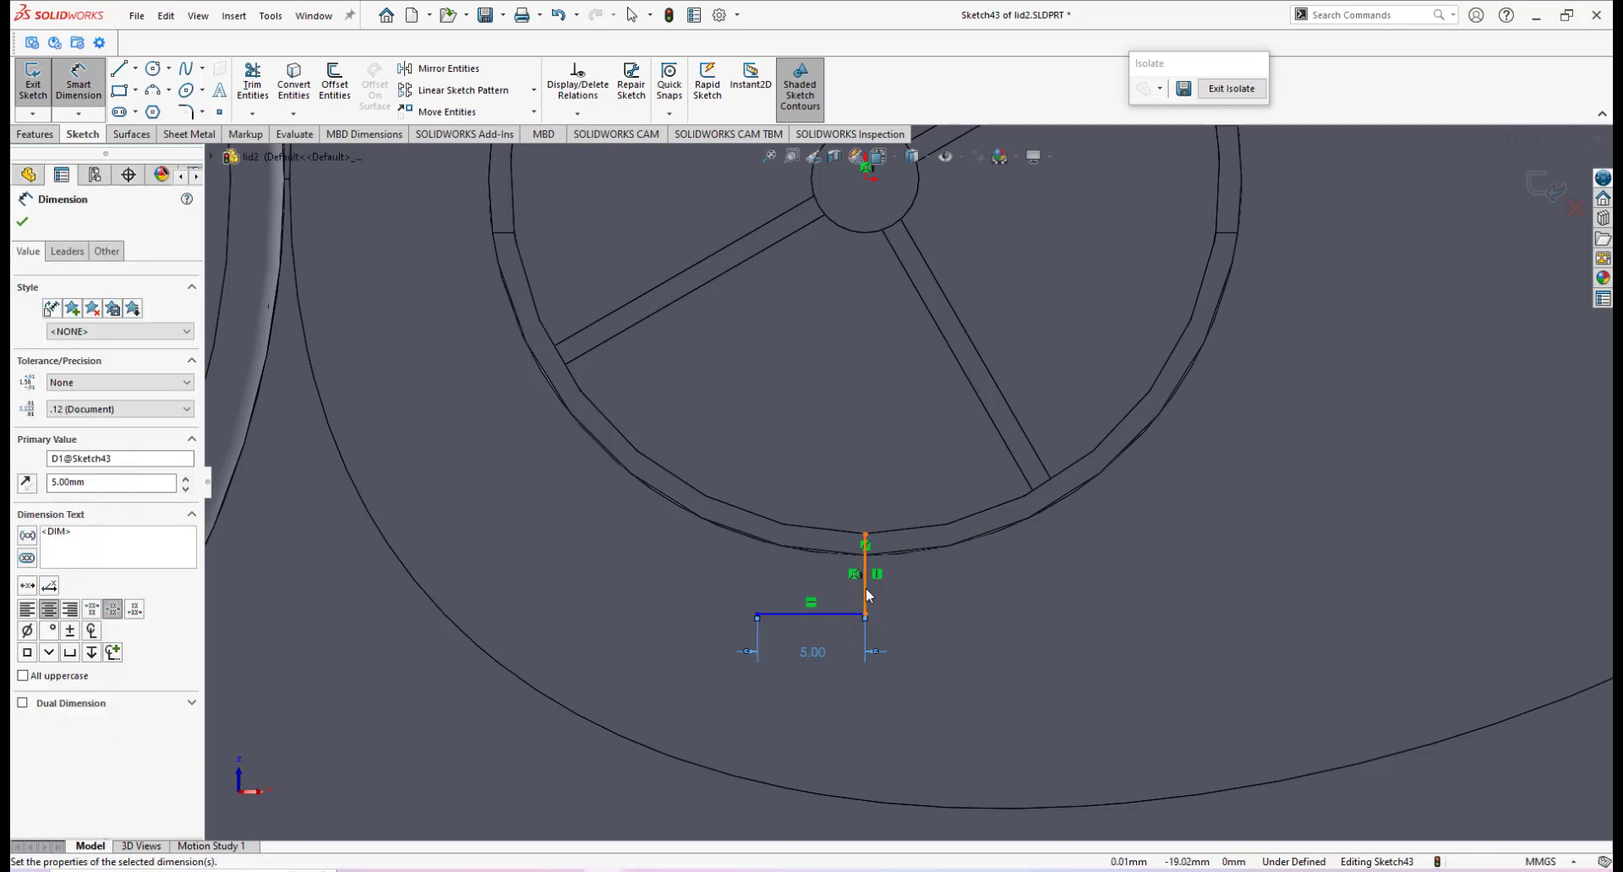
left_click(917, 583)
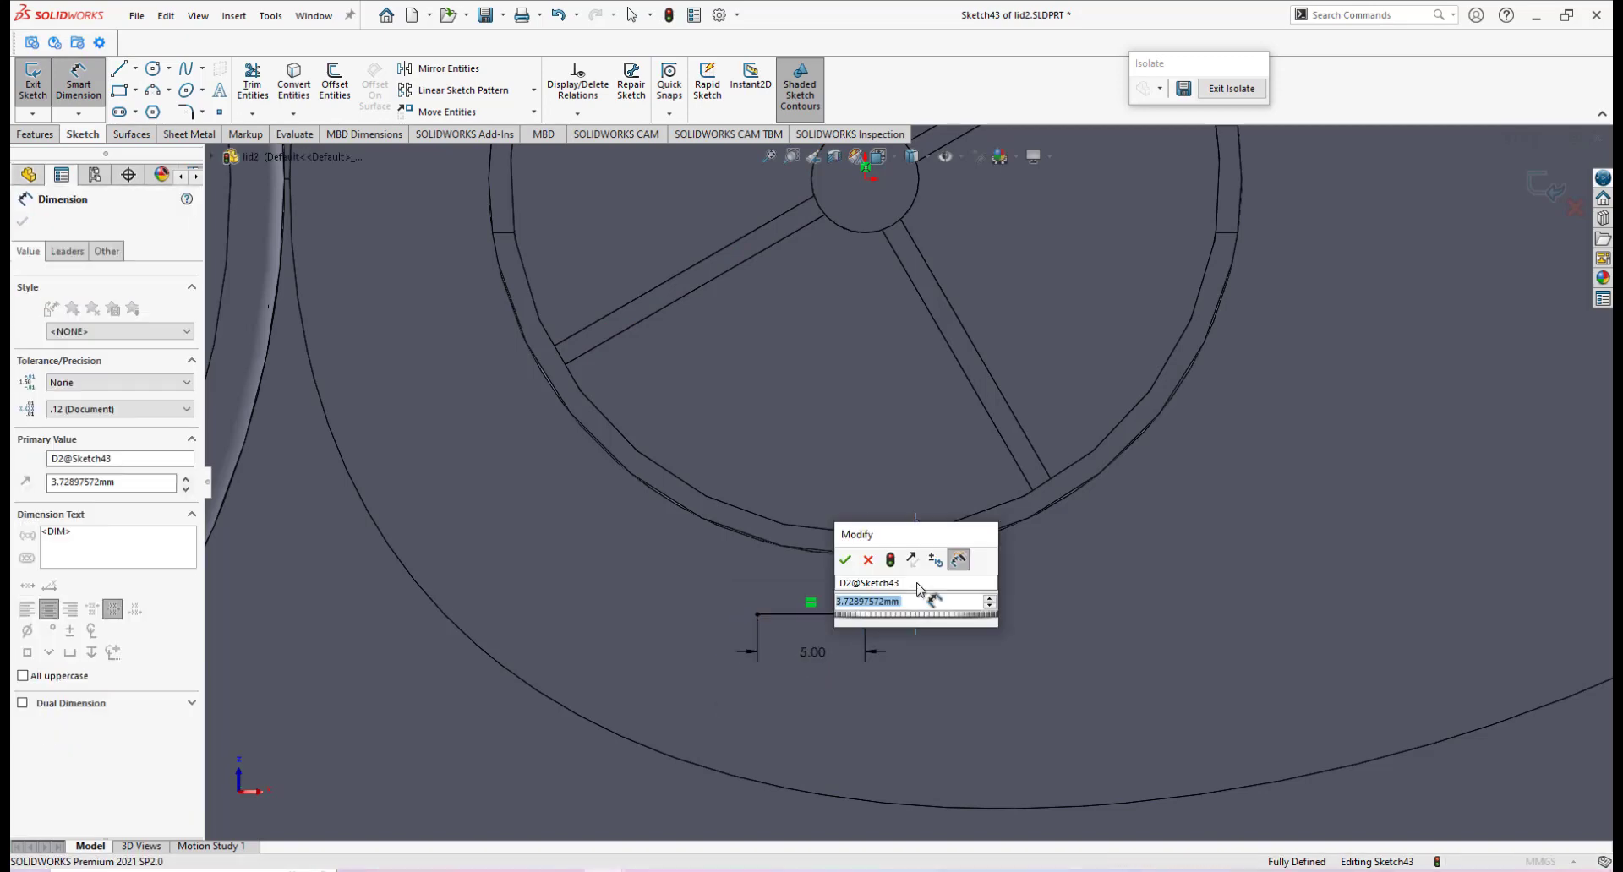
type("3")
key("Escape")
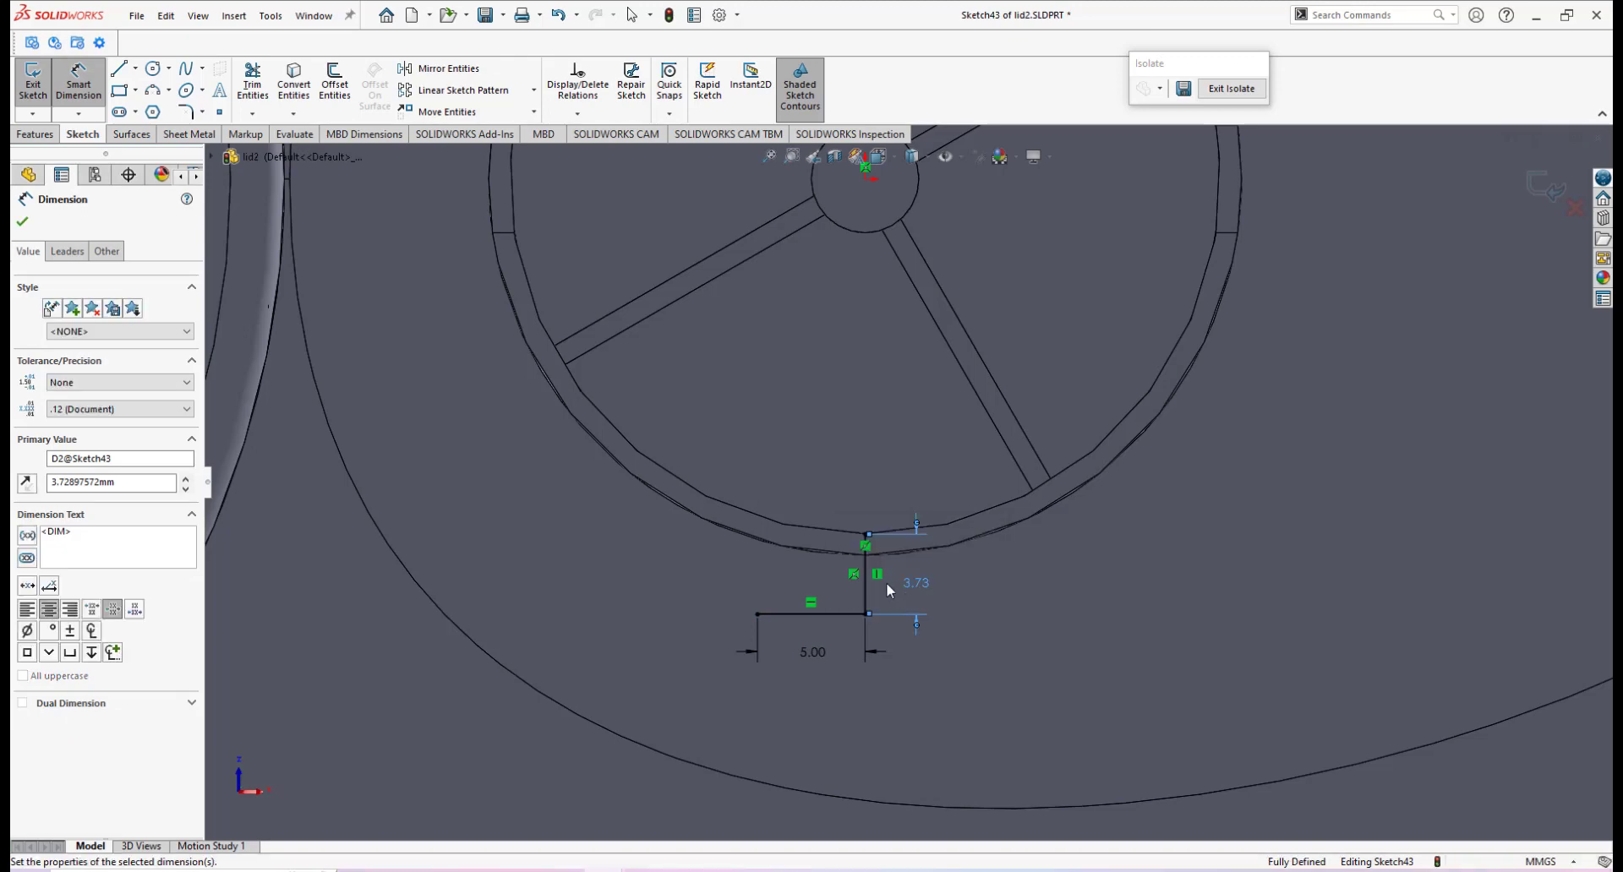
scroll(886, 581, "down", 5)
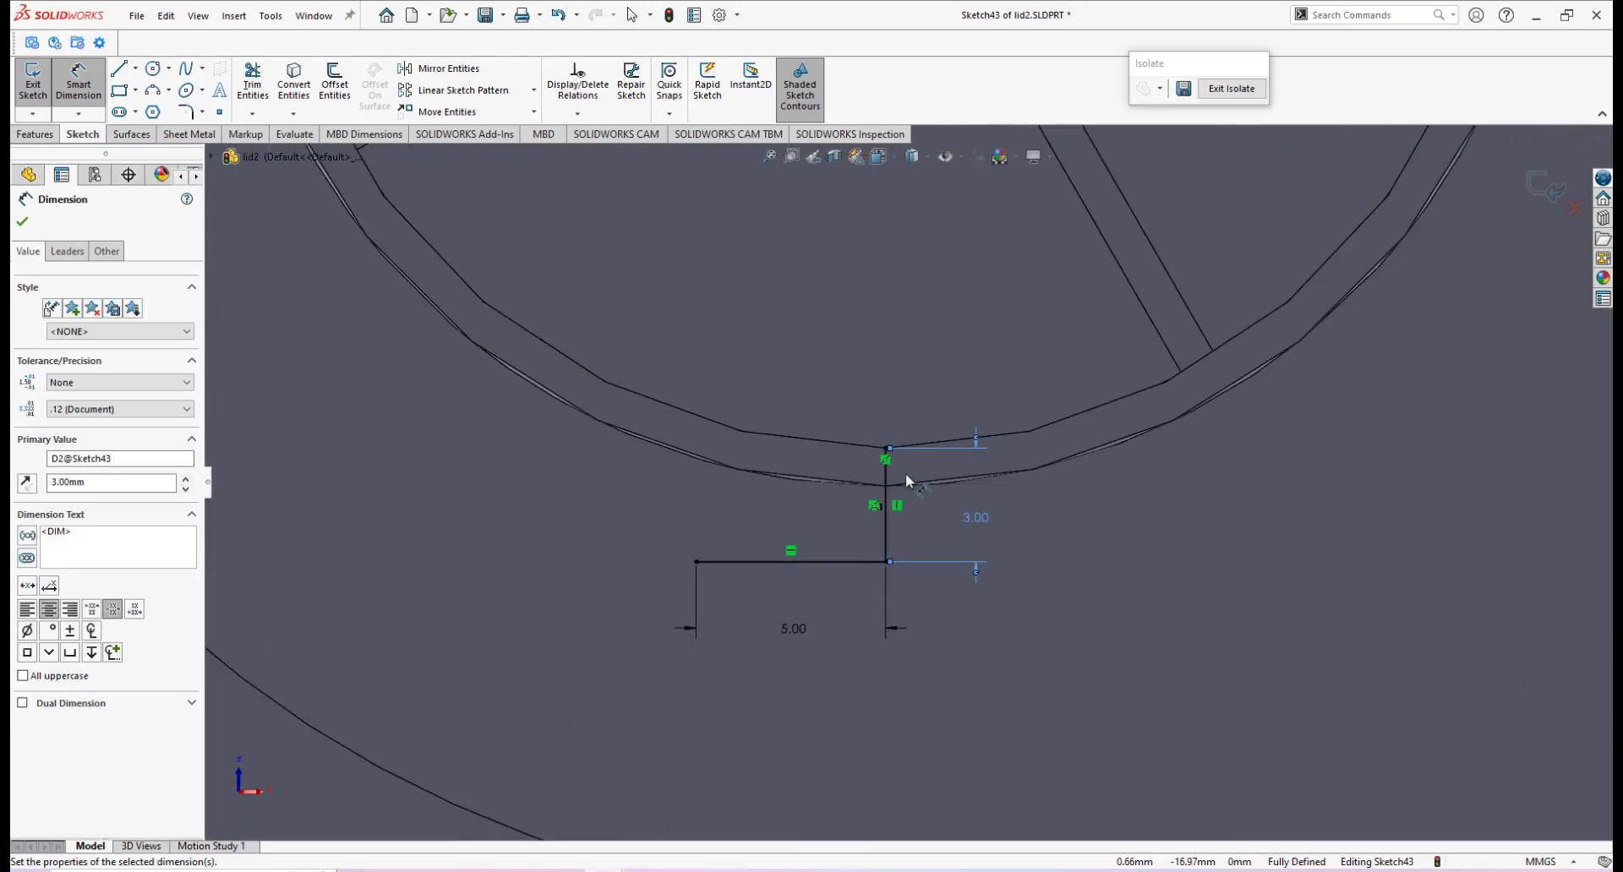
scroll(922, 486, "down", 3)
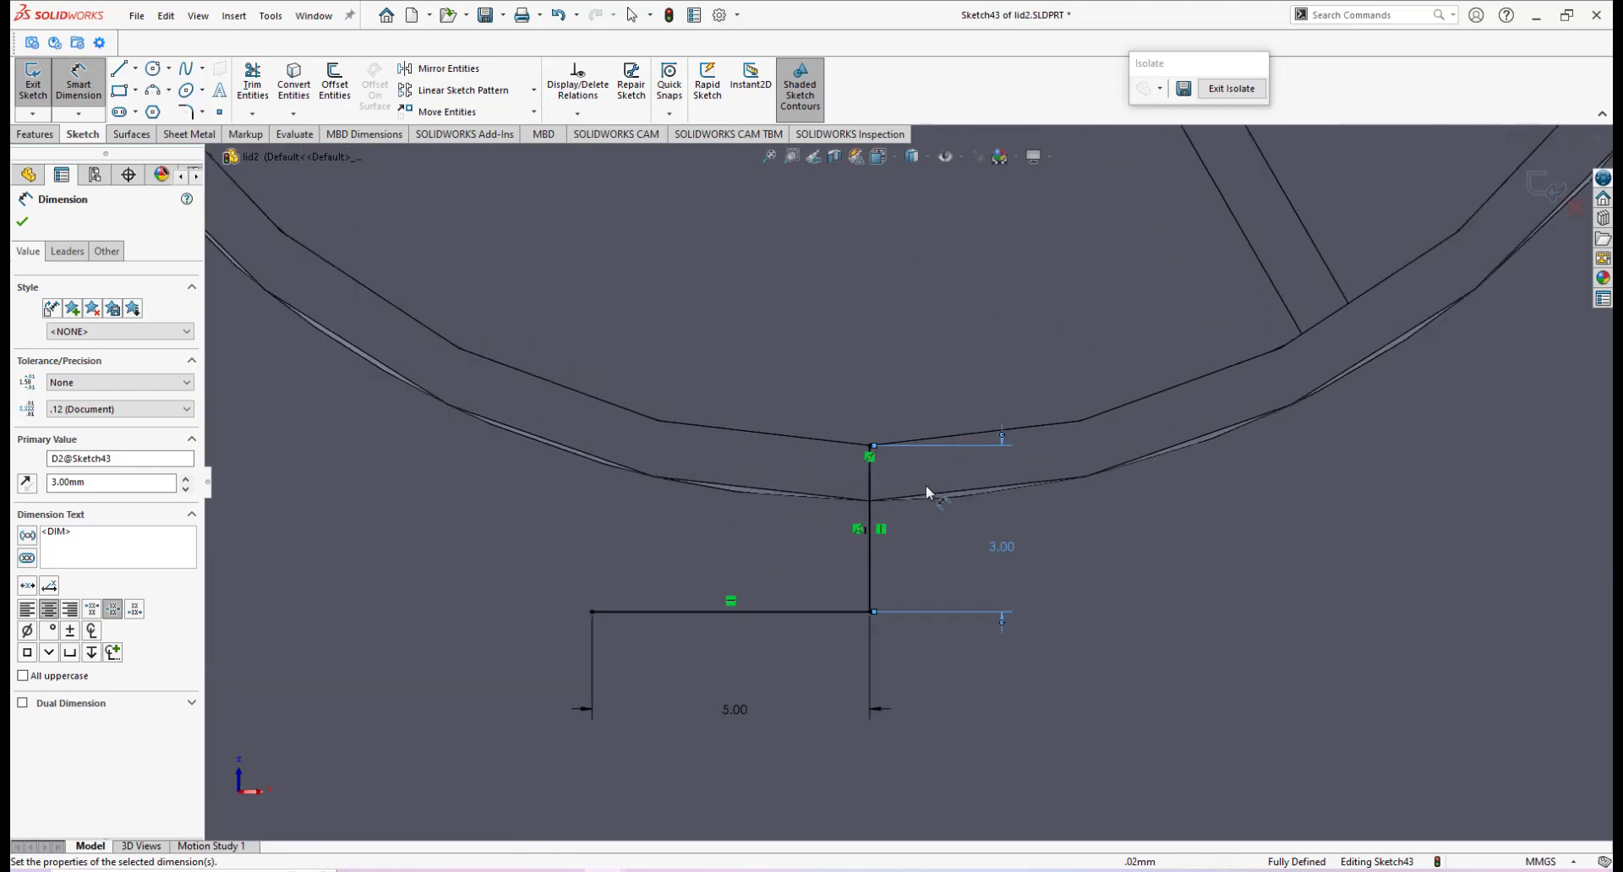
Offset the chained L lines 1 mm toward the inside of the corner, with dimensions added and the ends capped by lines.
left_click(342, 85)
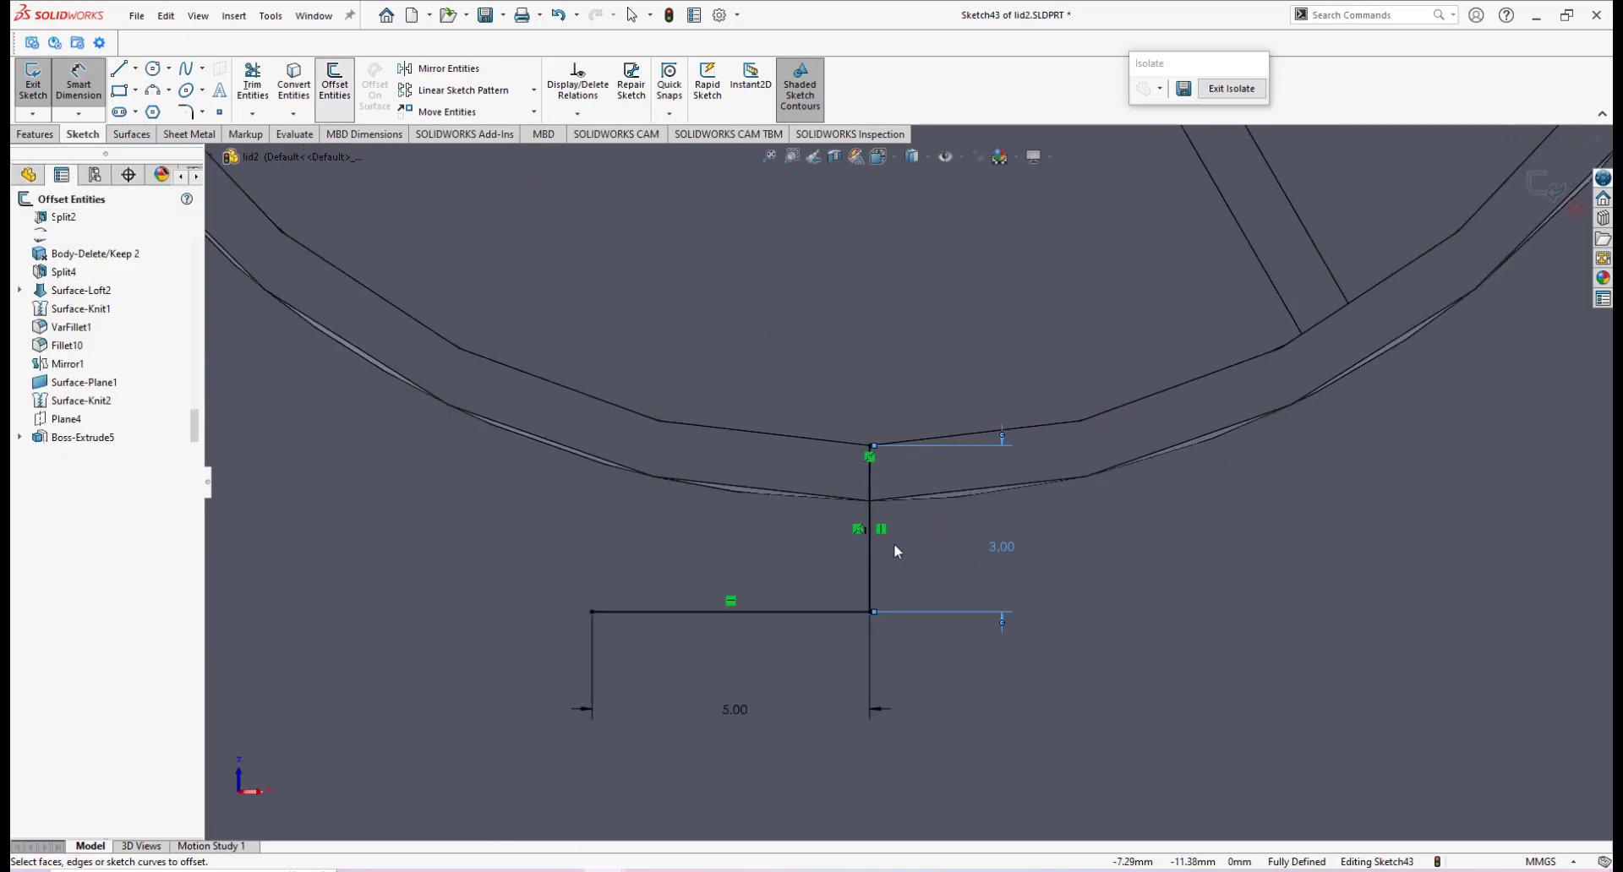
left_click(872, 560)
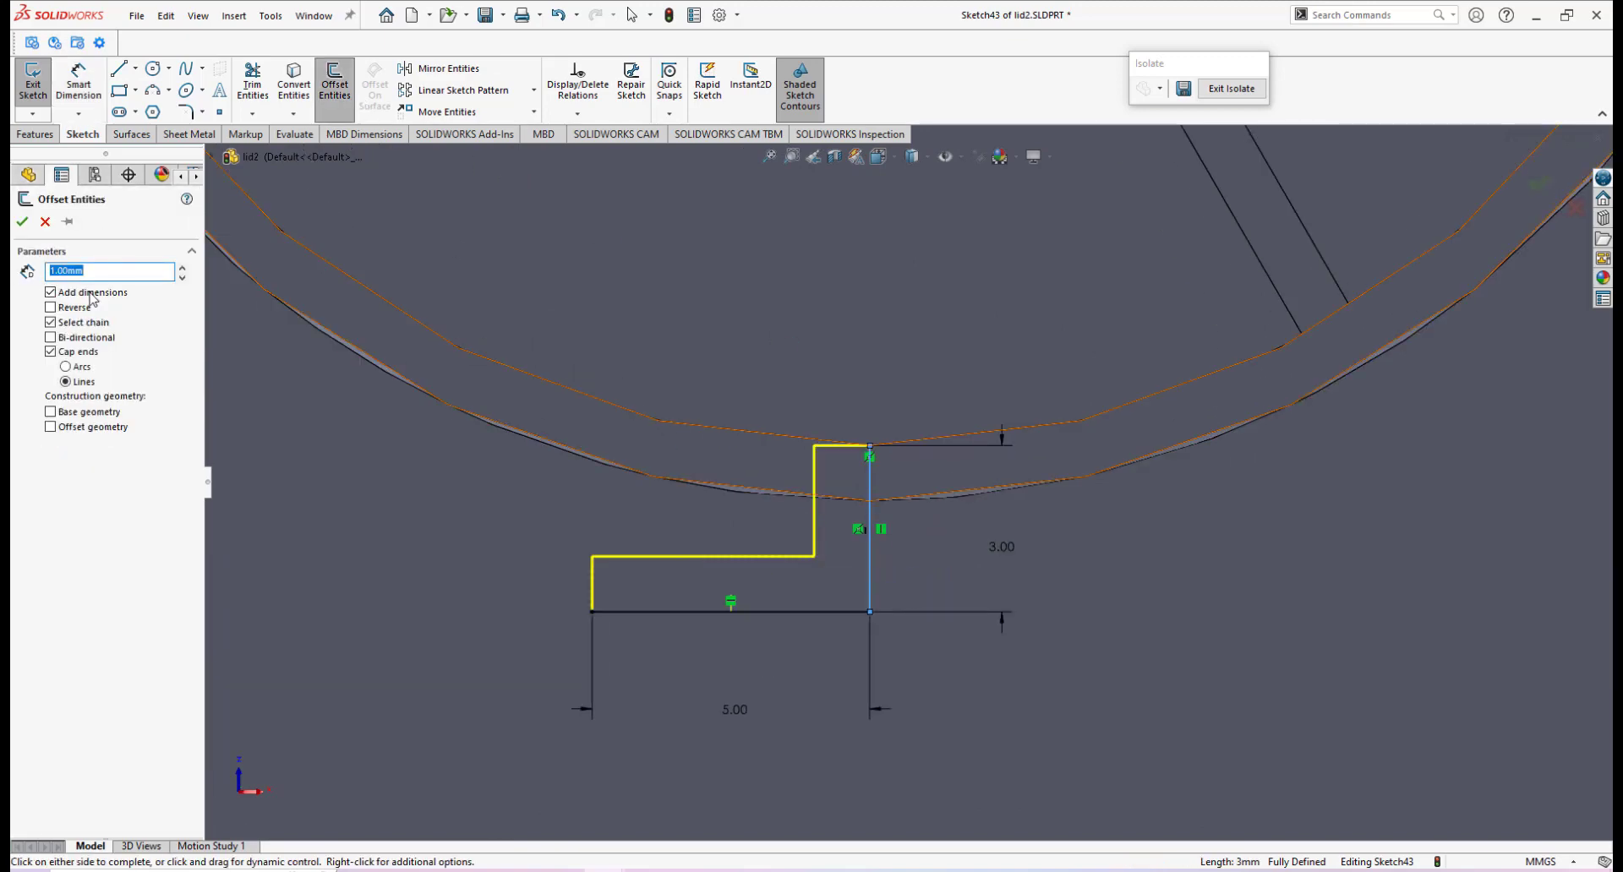
left_click(49, 322)
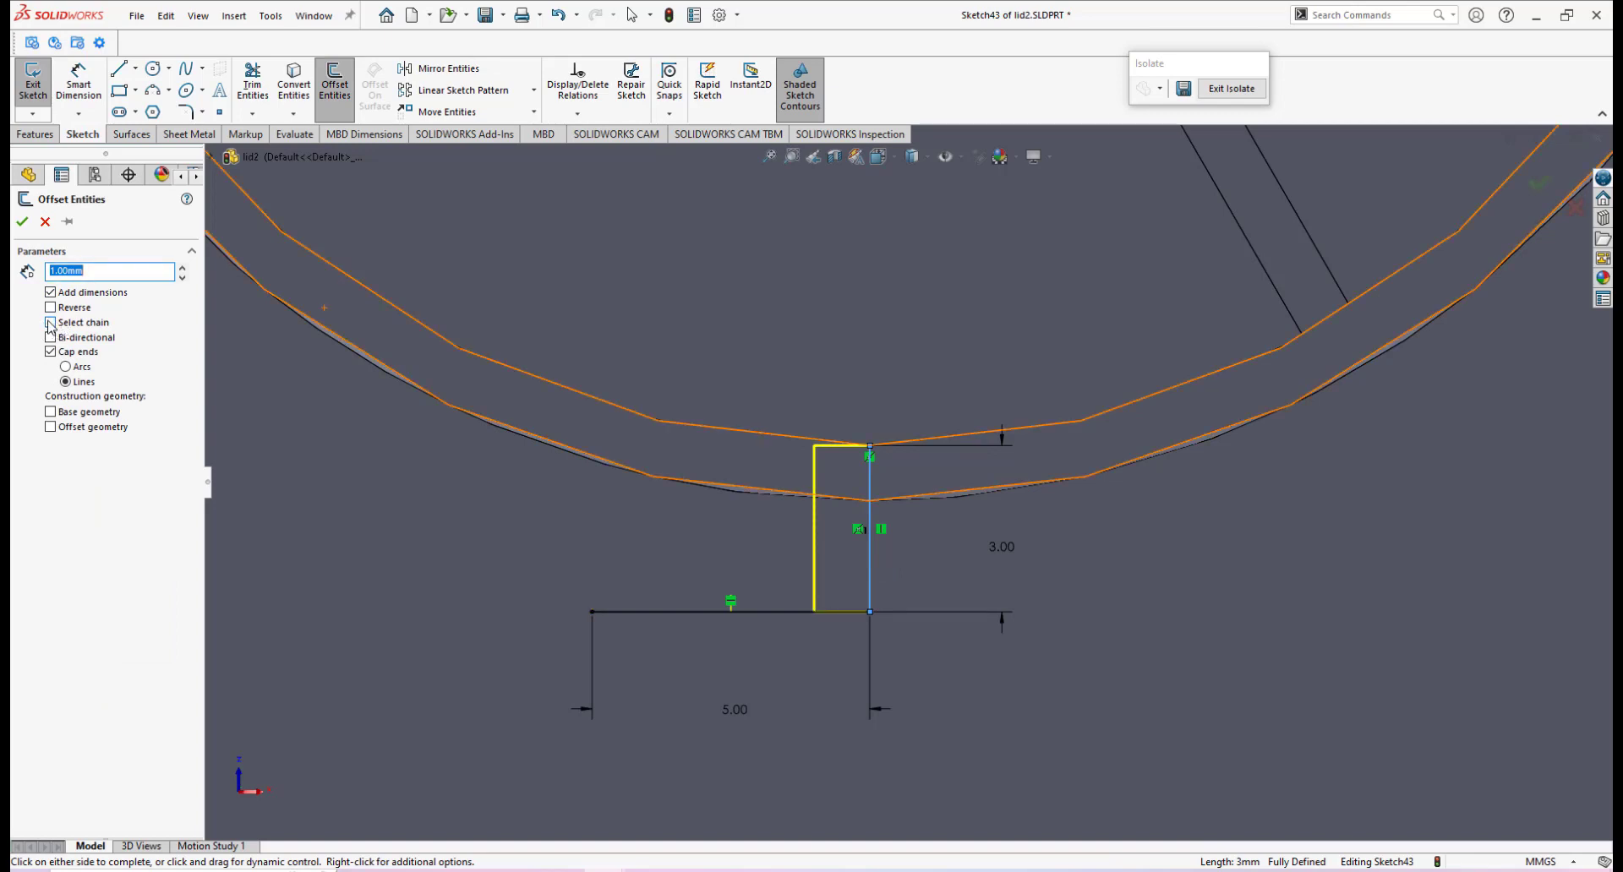
left_click(50, 322)
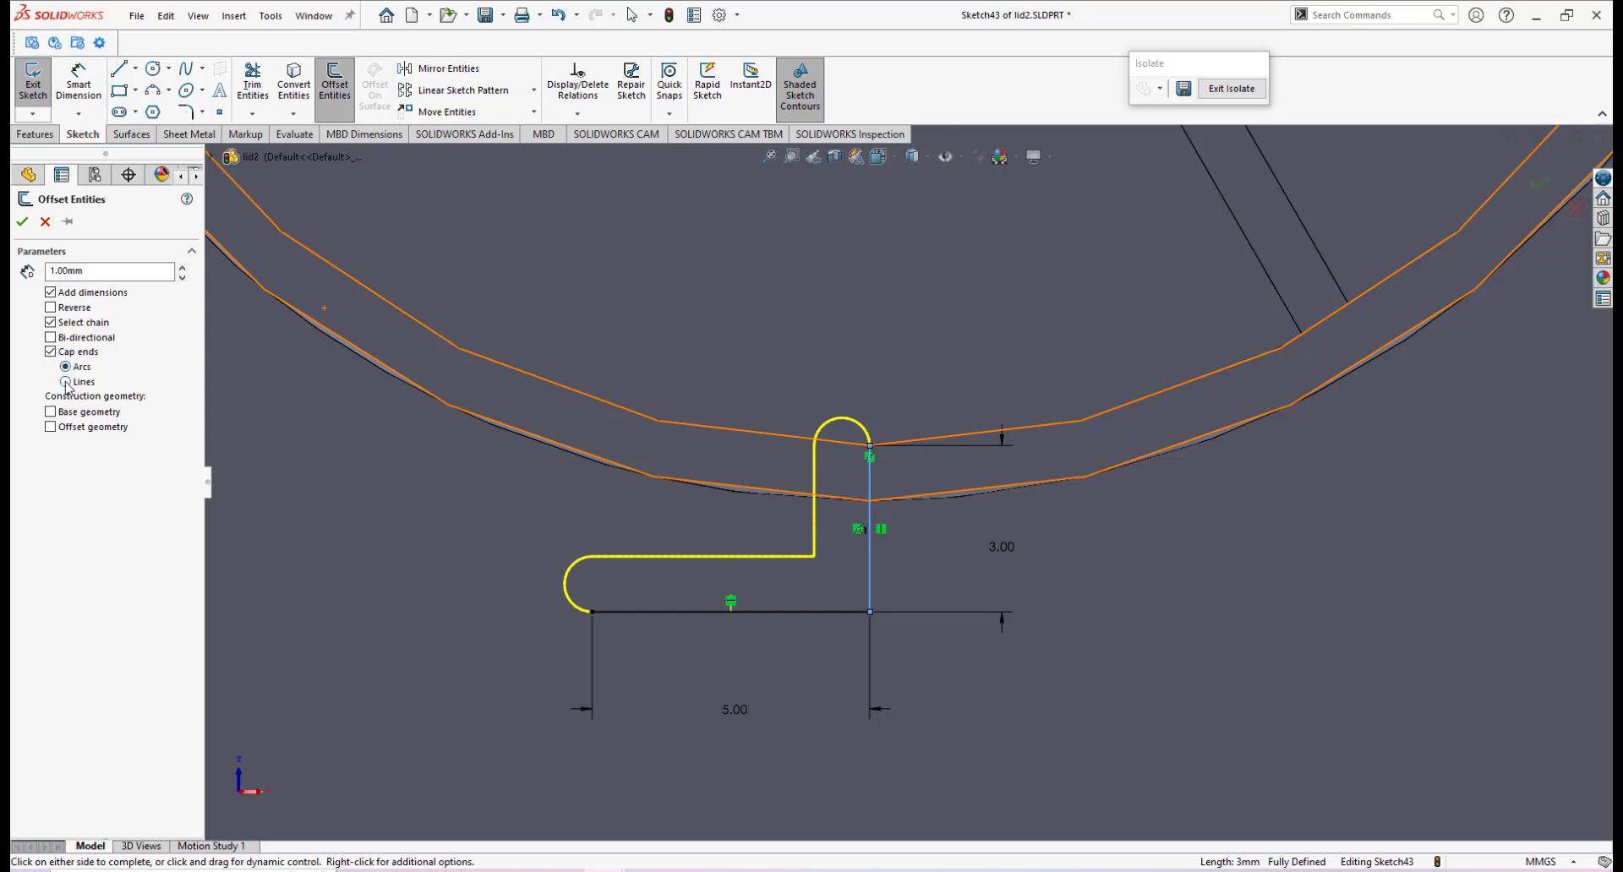
left_click(65, 382)
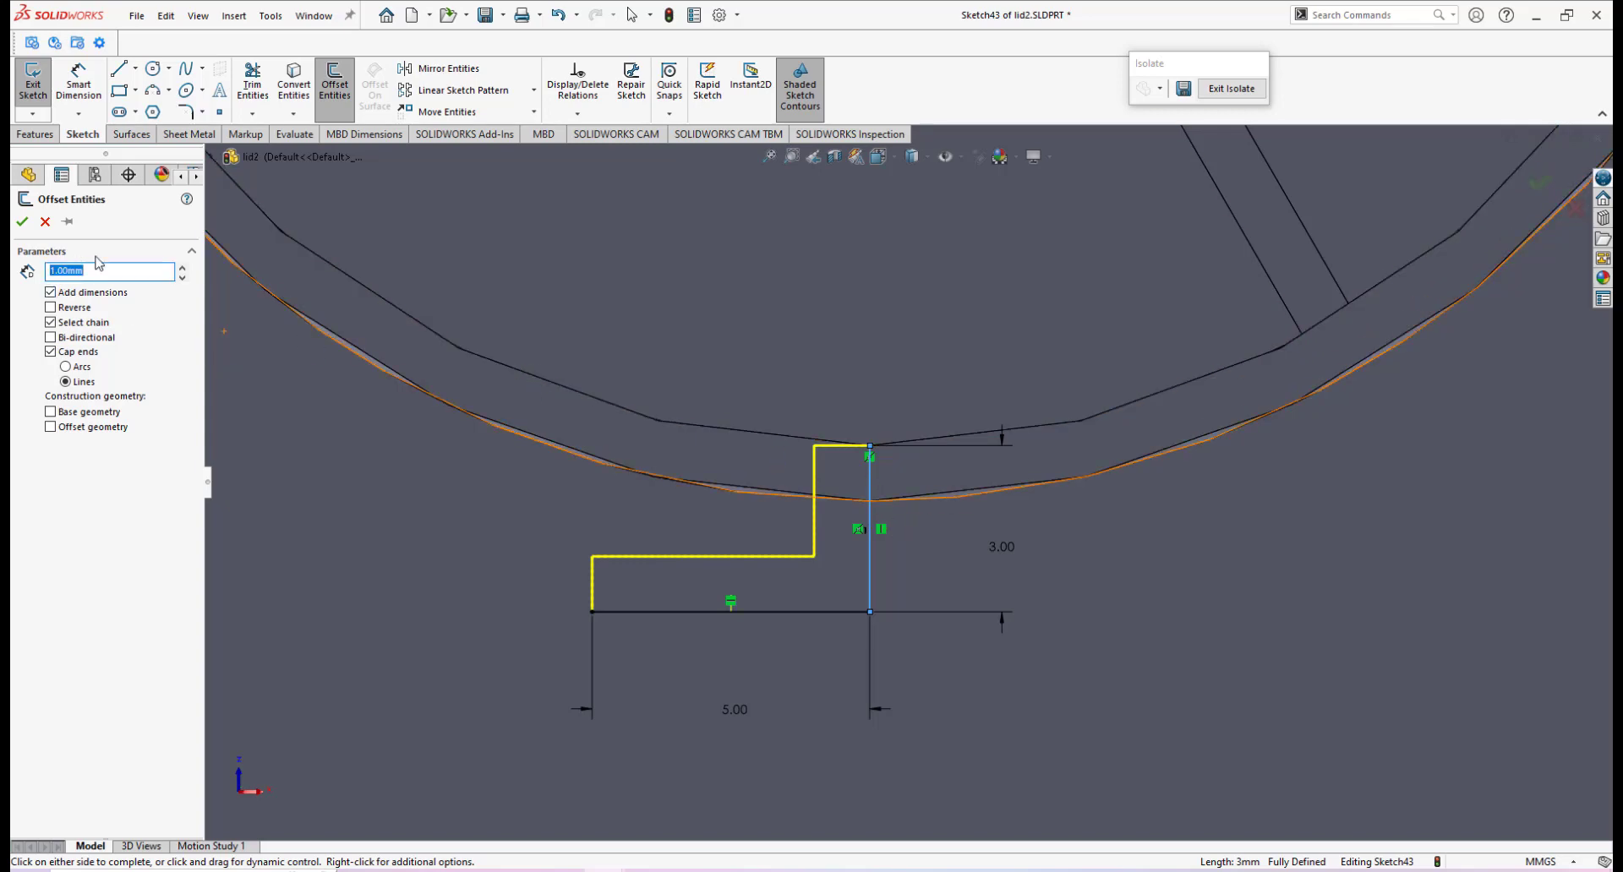
left_click(50, 308)
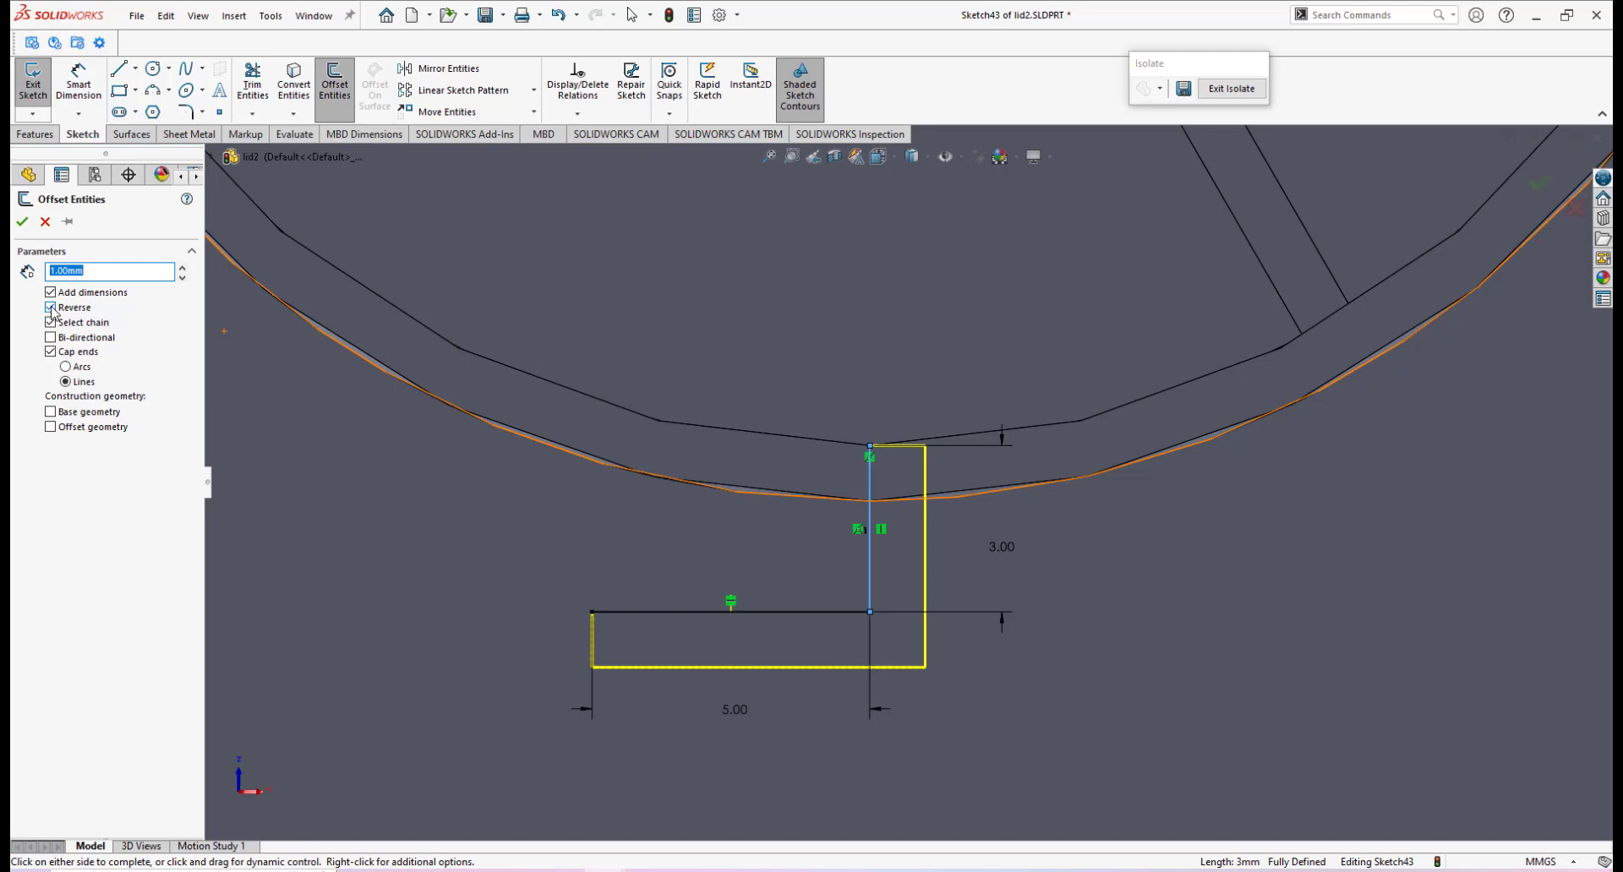
left_click(51, 307)
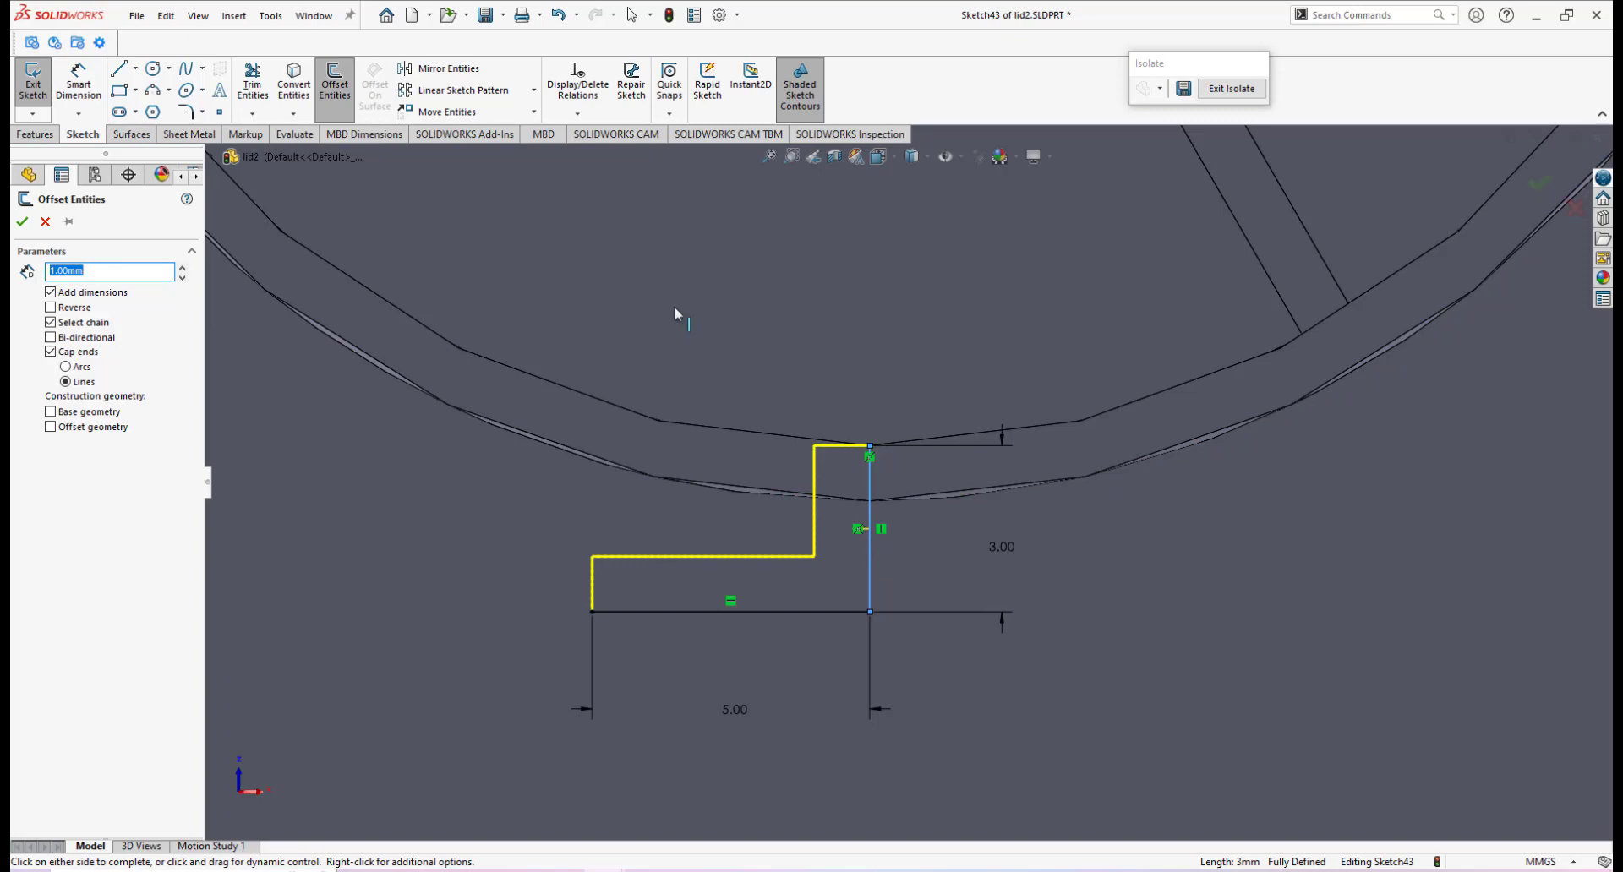
left_click(23, 223)
mouse_move(844, 489)
middle_mouse_down()
mouse_move(835, 457)
mouse_move(883, 407)
mouse_move(827, 462)
middle_mouse_up()
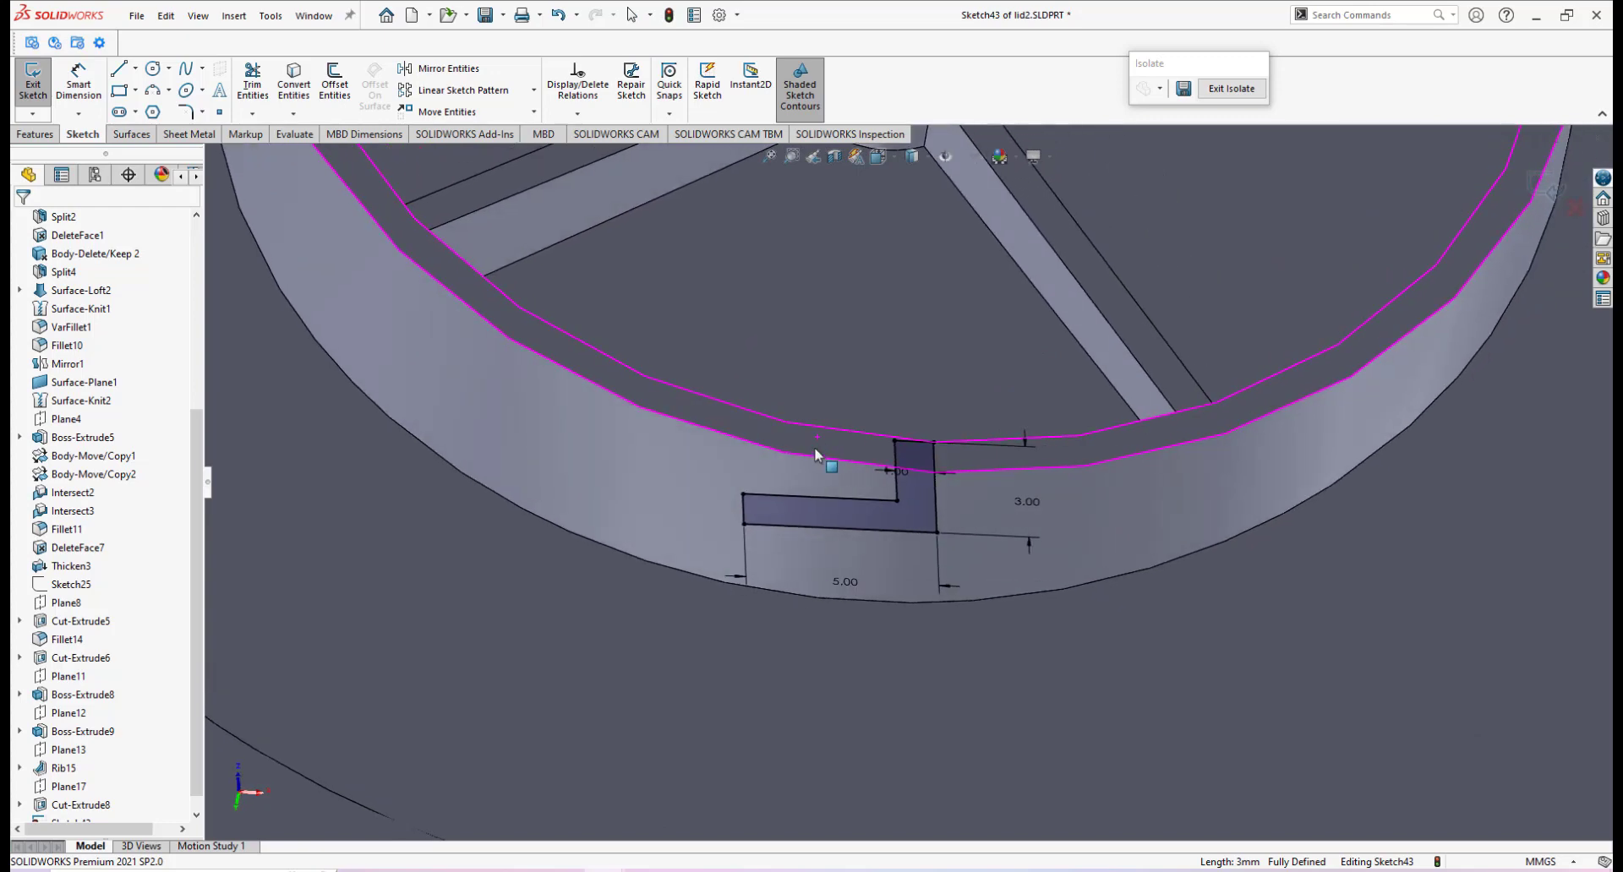
Extrude the L-shaped profile beside the ring in the reversed direction, up to the lid's inner floor surface.
left_click(35, 135)
left_click(39, 82)
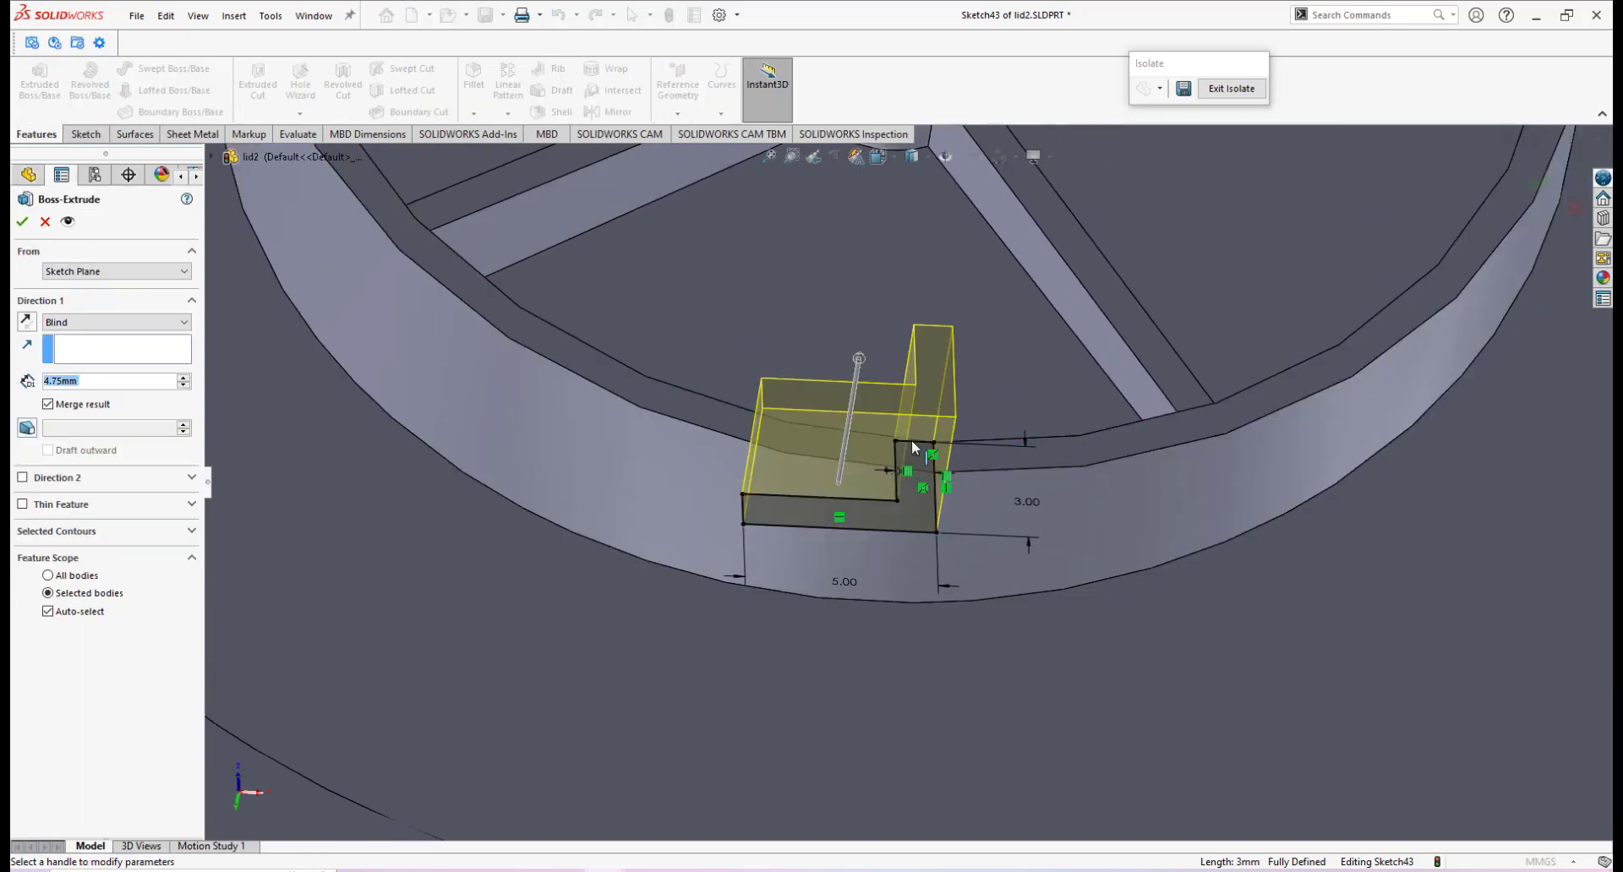
left_click(26, 324)
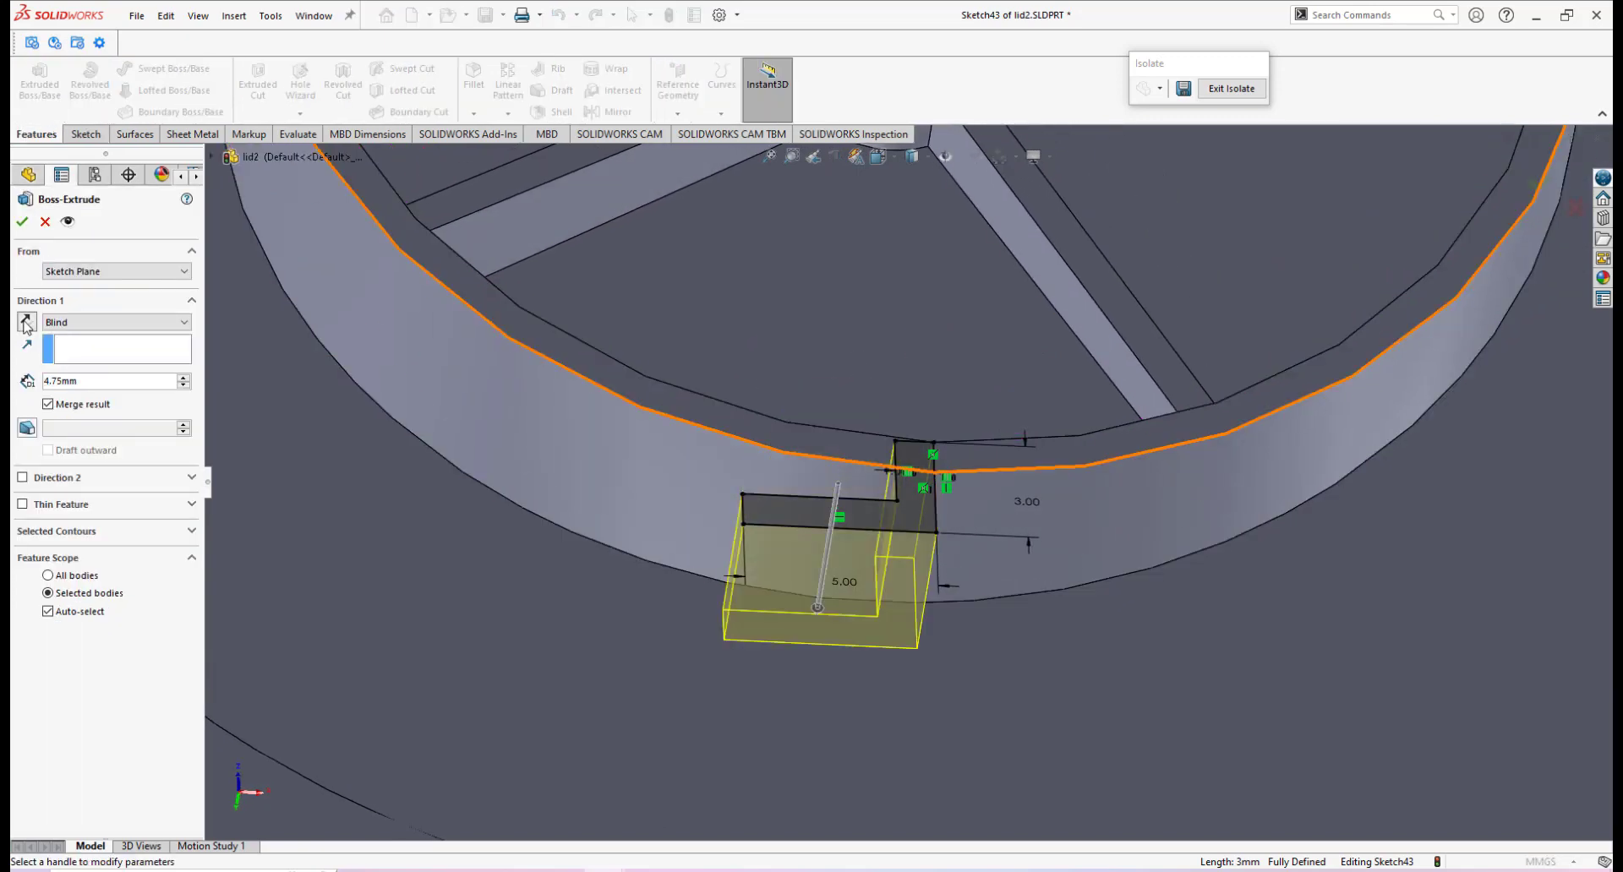
left_click(114, 322)
left_click(85, 369)
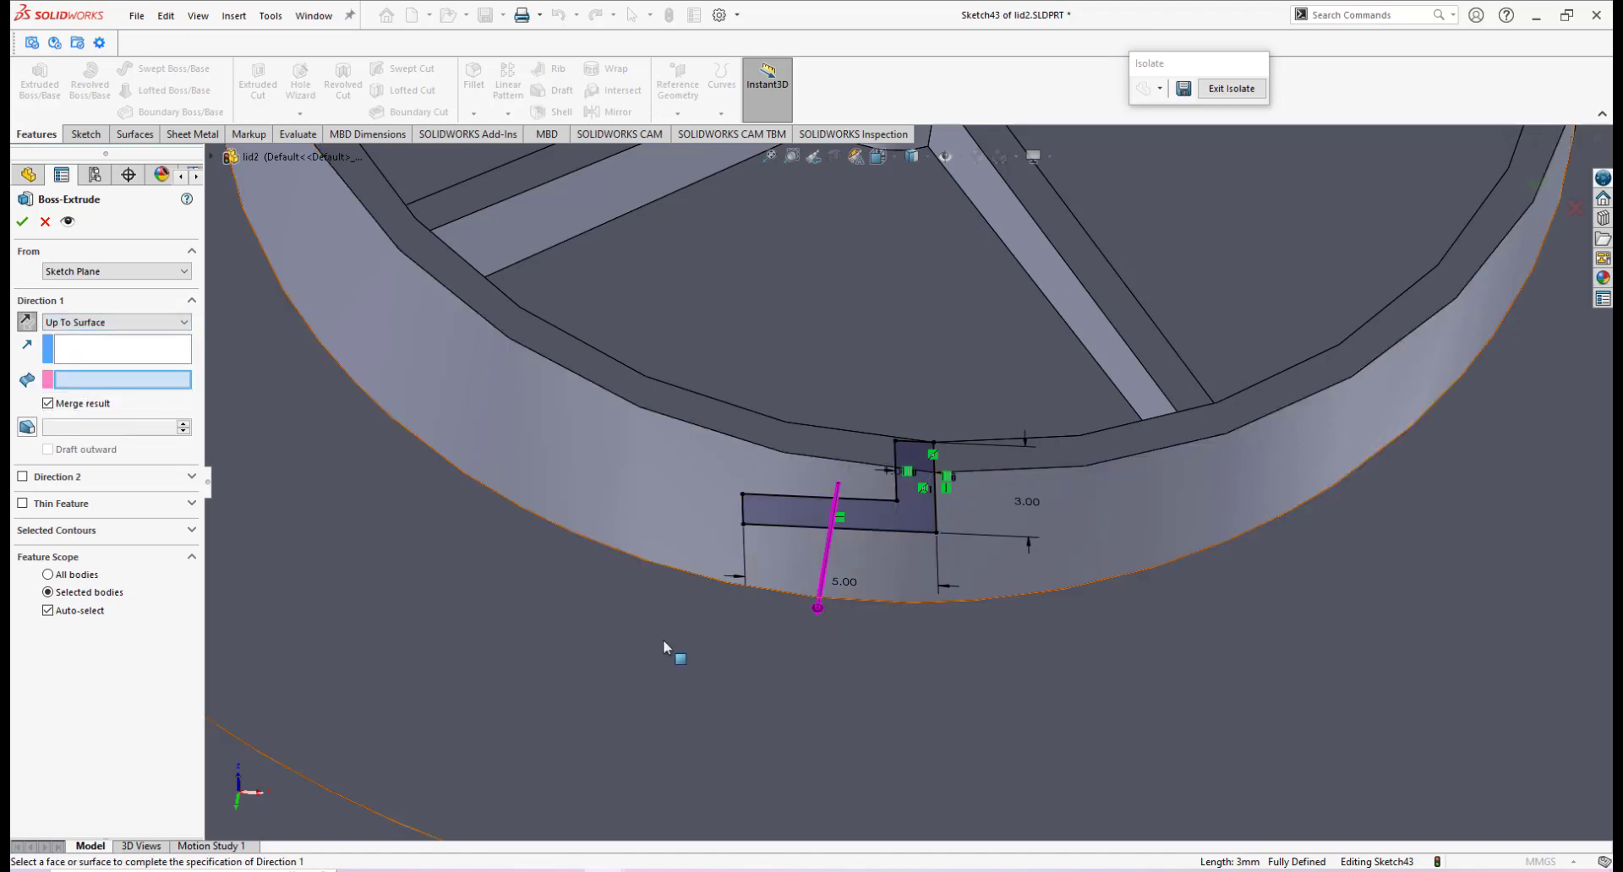
left_click(642, 647)
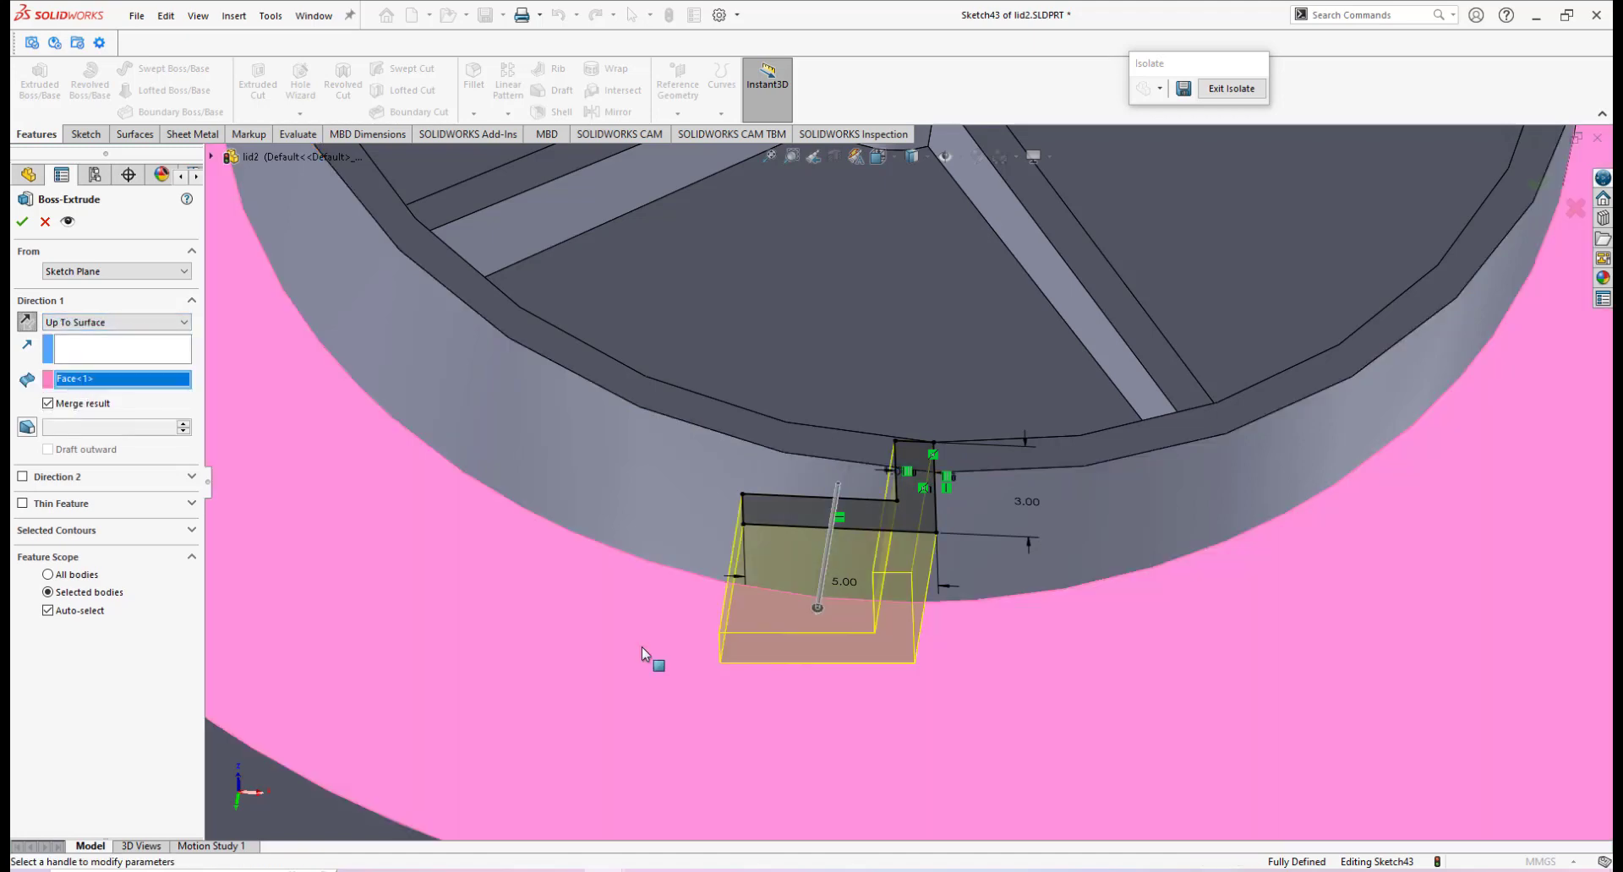
left_click(23, 223)
Sketch a corner rectangle about 1.12 by 2.62 mm on the ring's end face, starting where the L-shaped tab meets the ring.
middle_click_drag(971, 542, 879, 530)
scroll(911, 517, "down", 4)
middle_click_drag(965, 500, 946, 500)
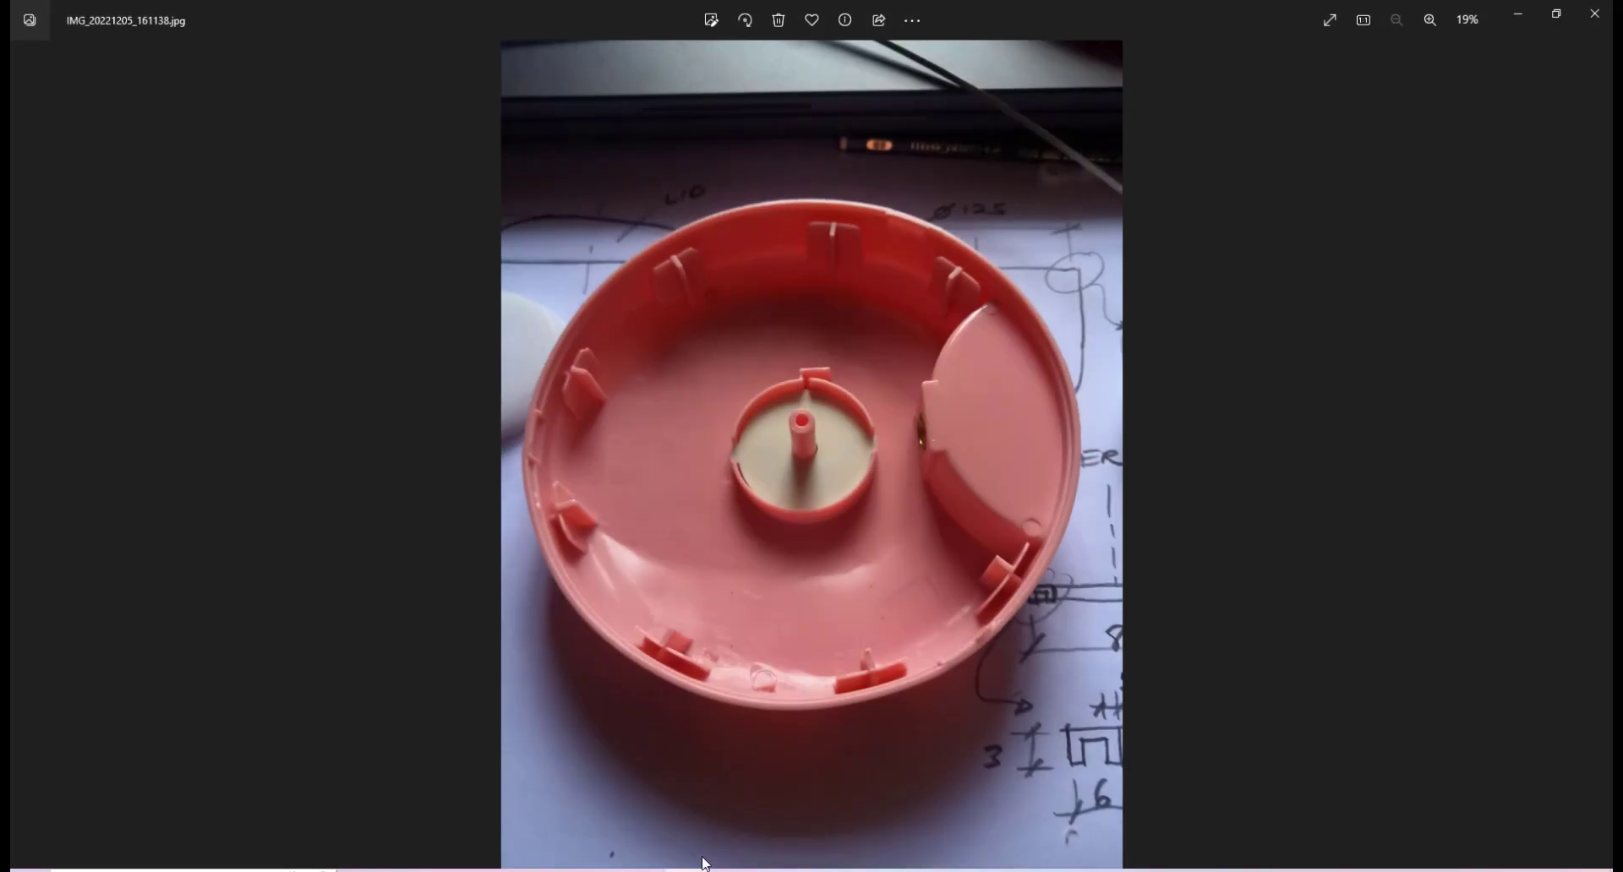
left_click(693, 772)
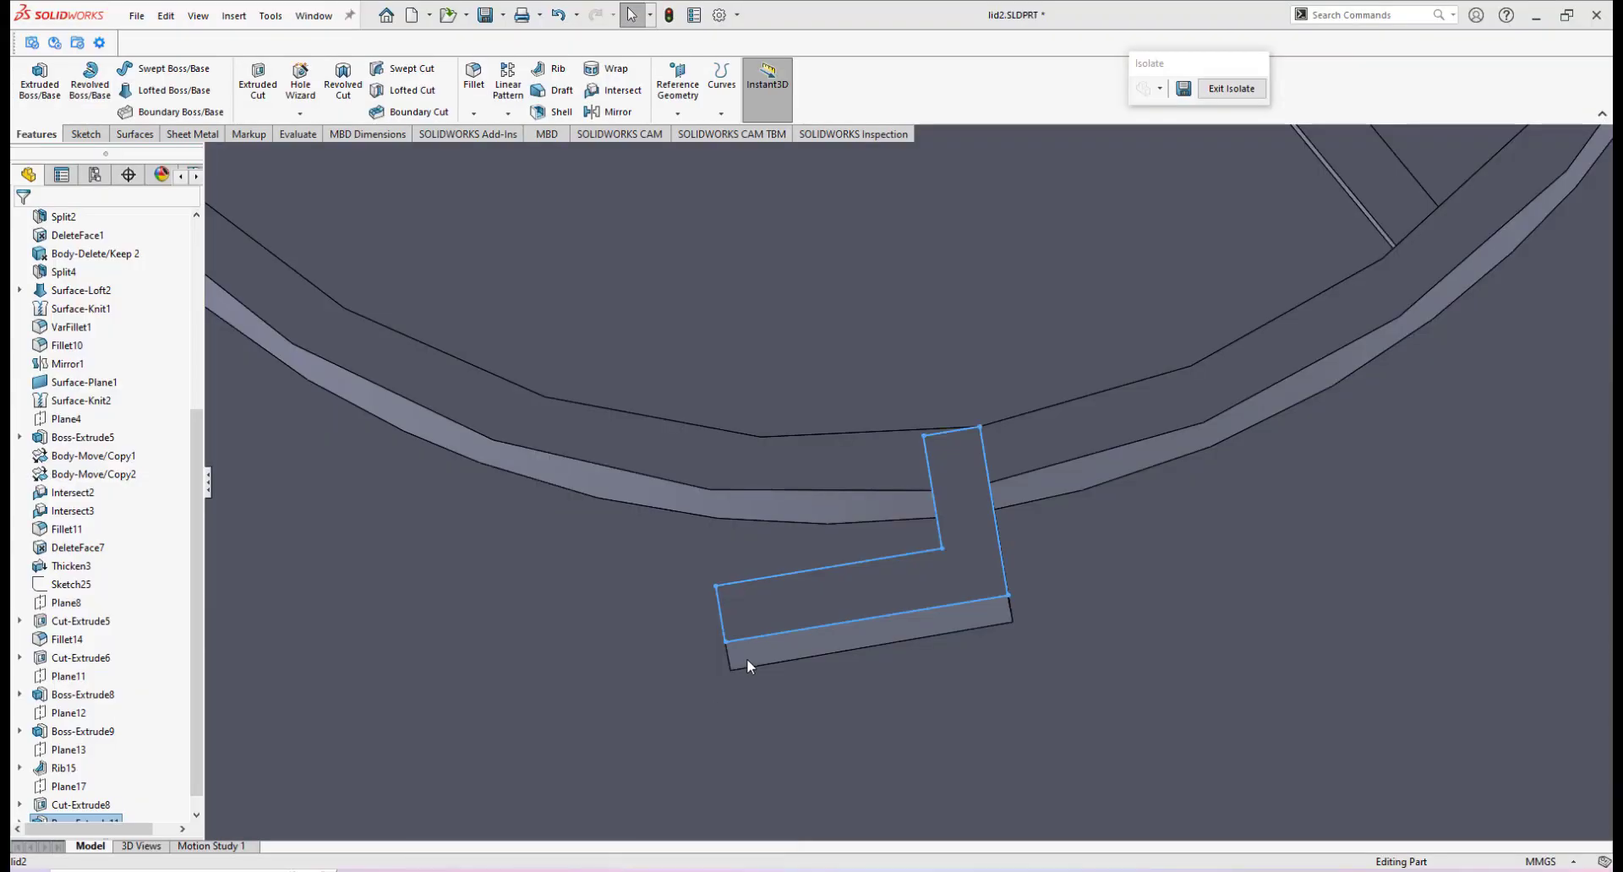
left_click(894, 464)
left_click(965, 413)
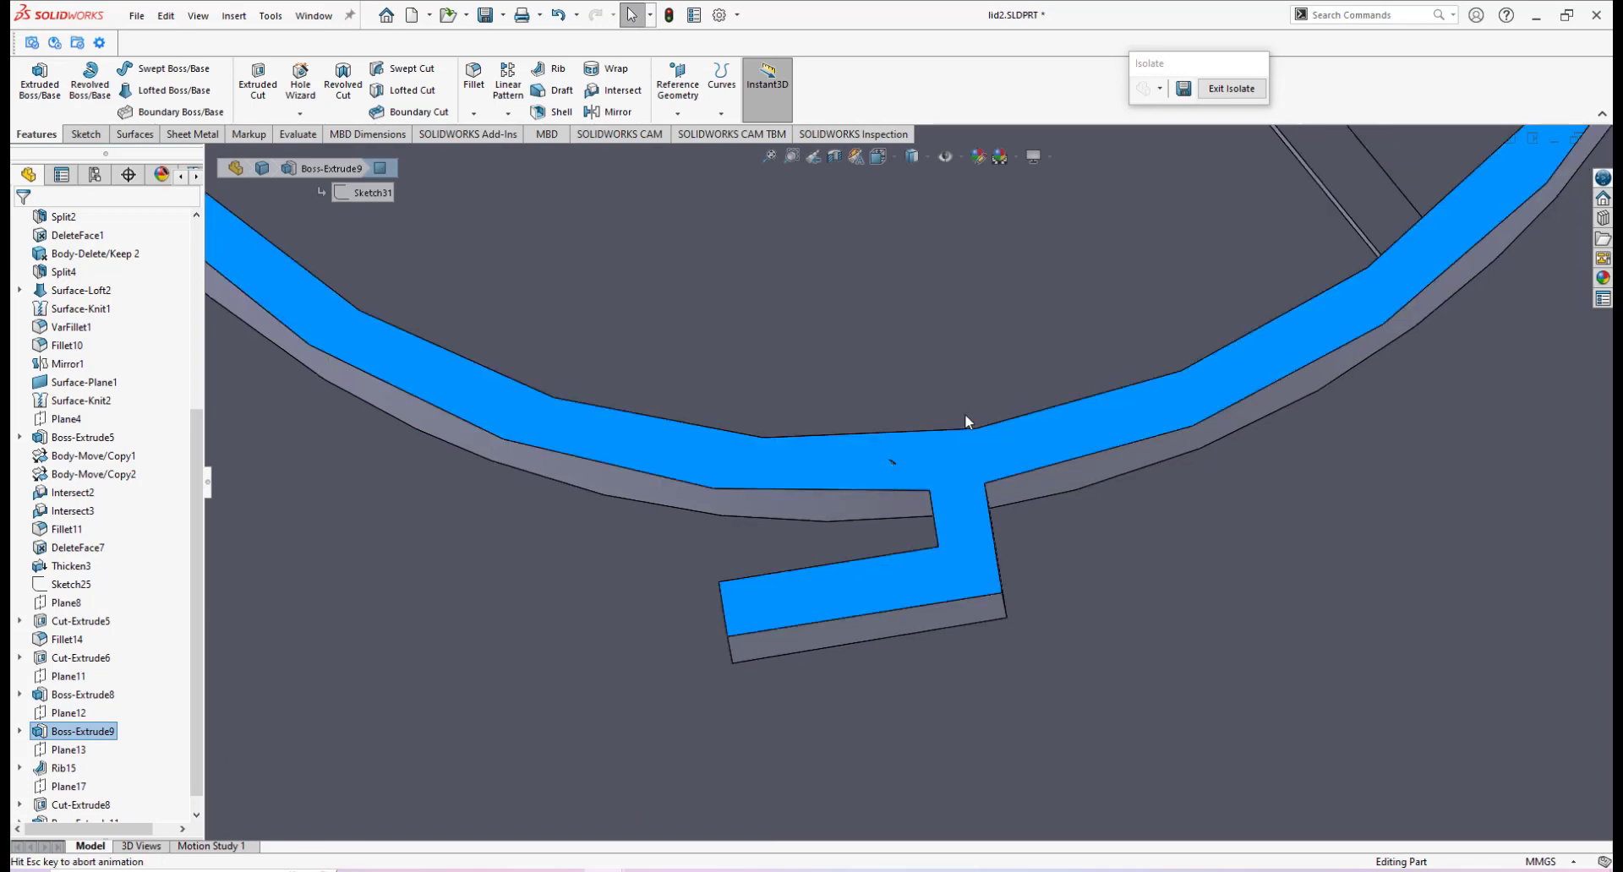
scroll(897, 550, "down", 8)
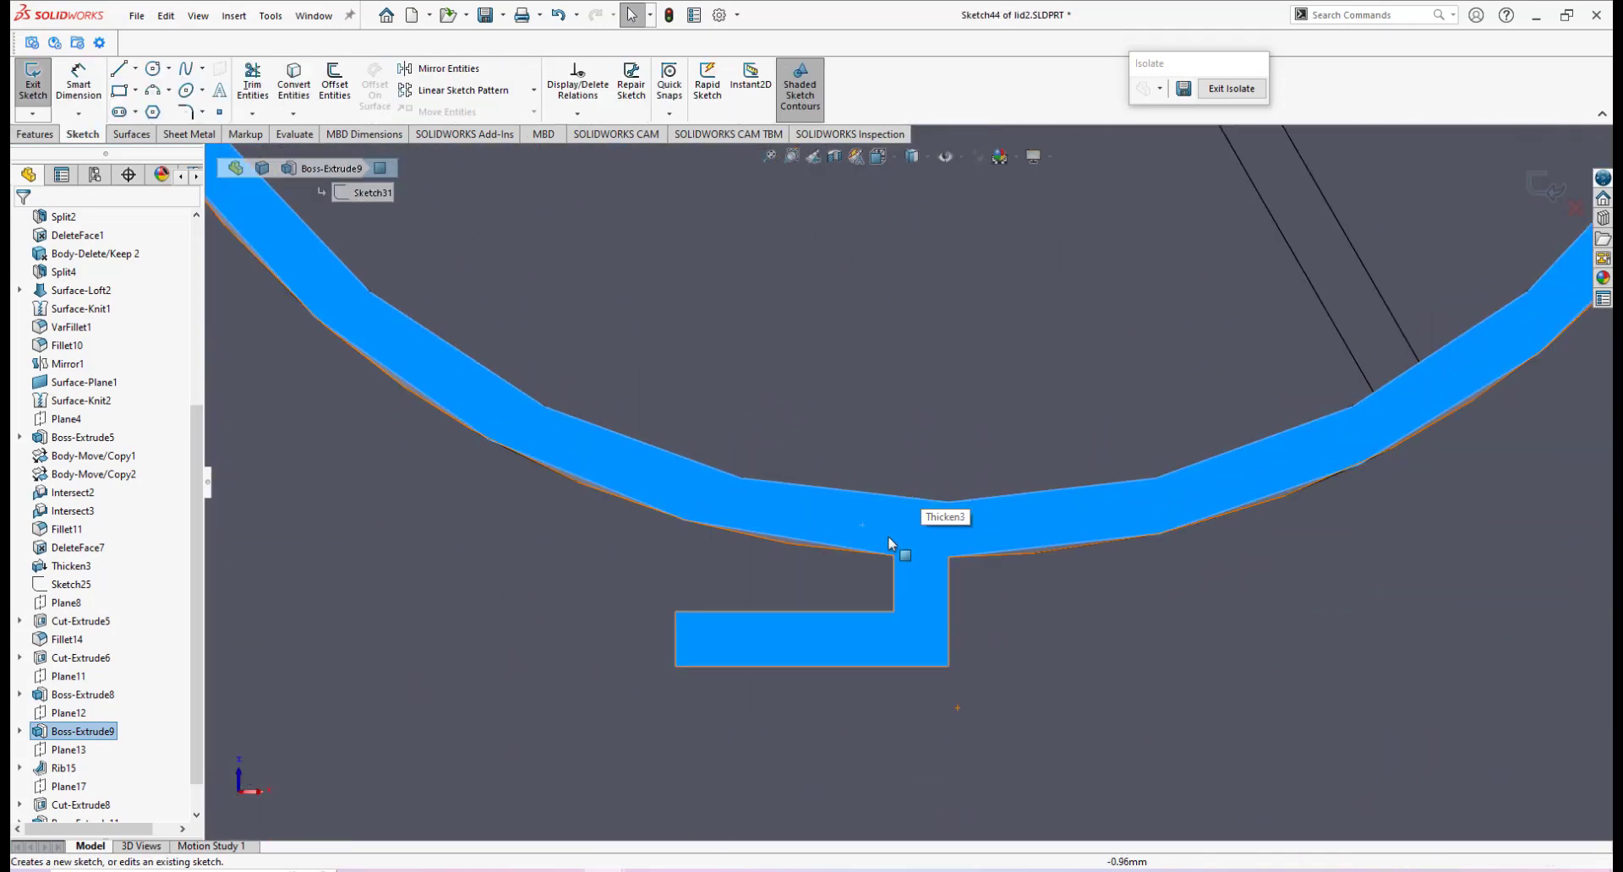
left_click(119, 92)
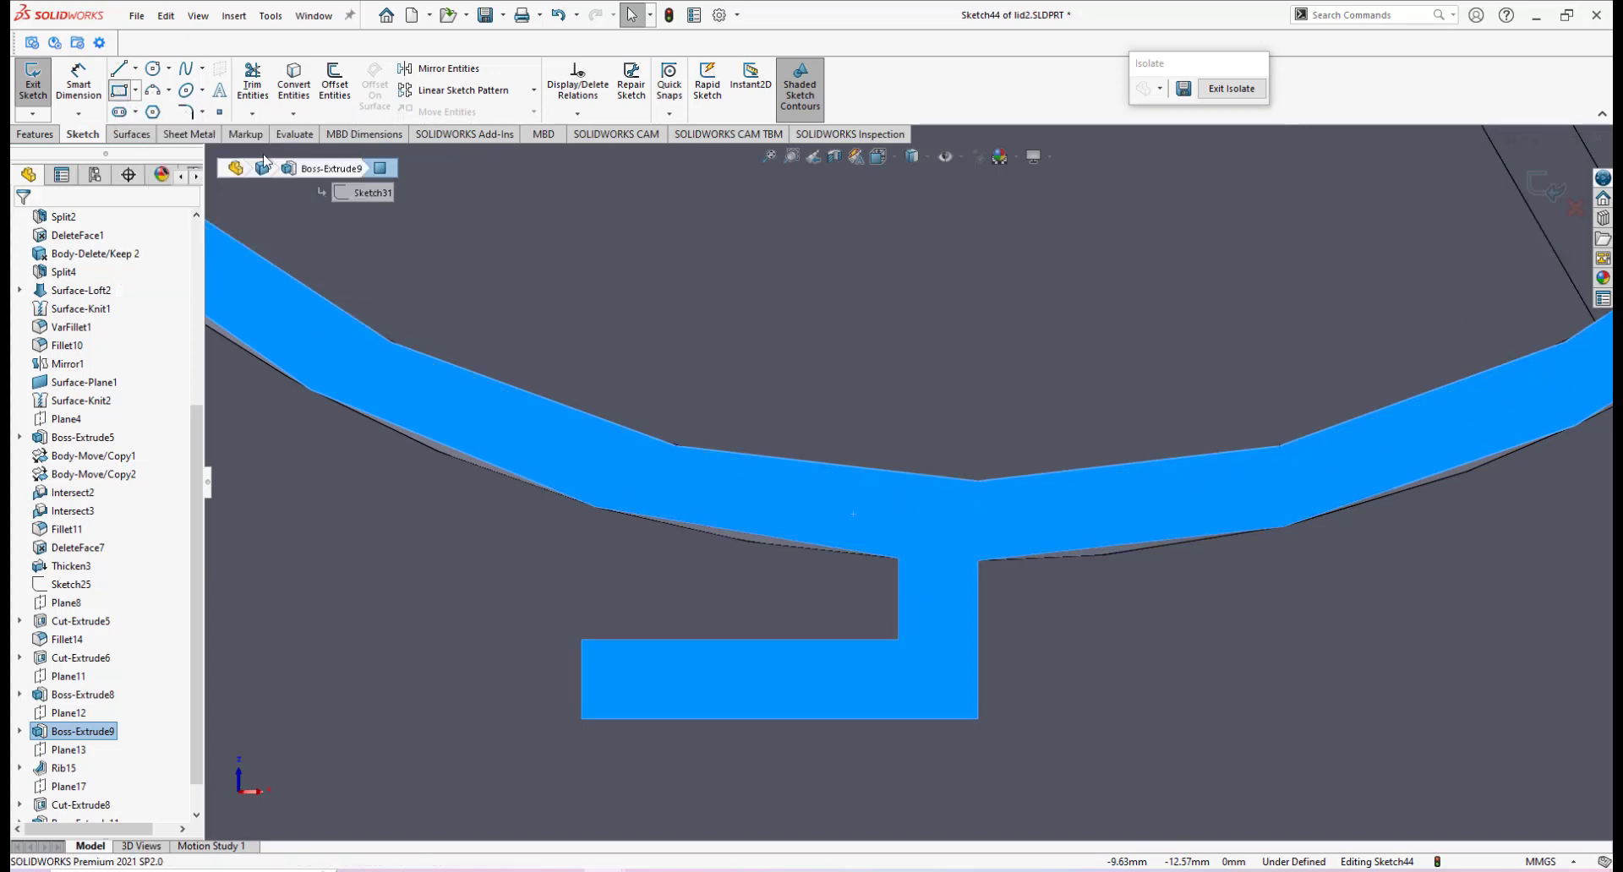
left_click(898, 558)
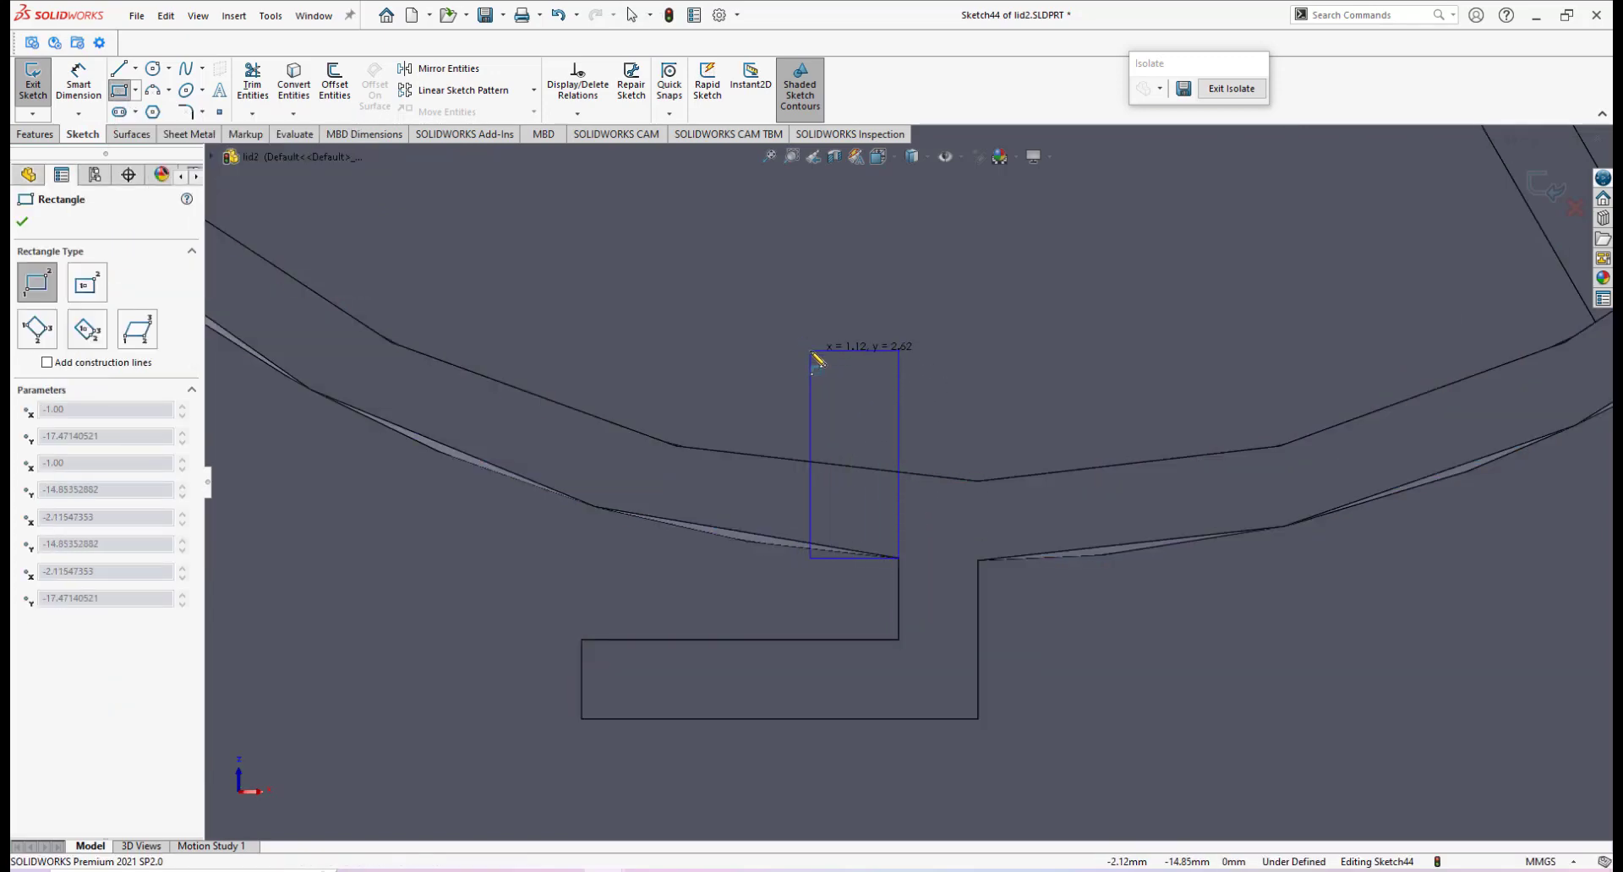
left_click(810, 350)
Dimension the rectangle's width and set it to 1 mm.
right_click(989, 381)
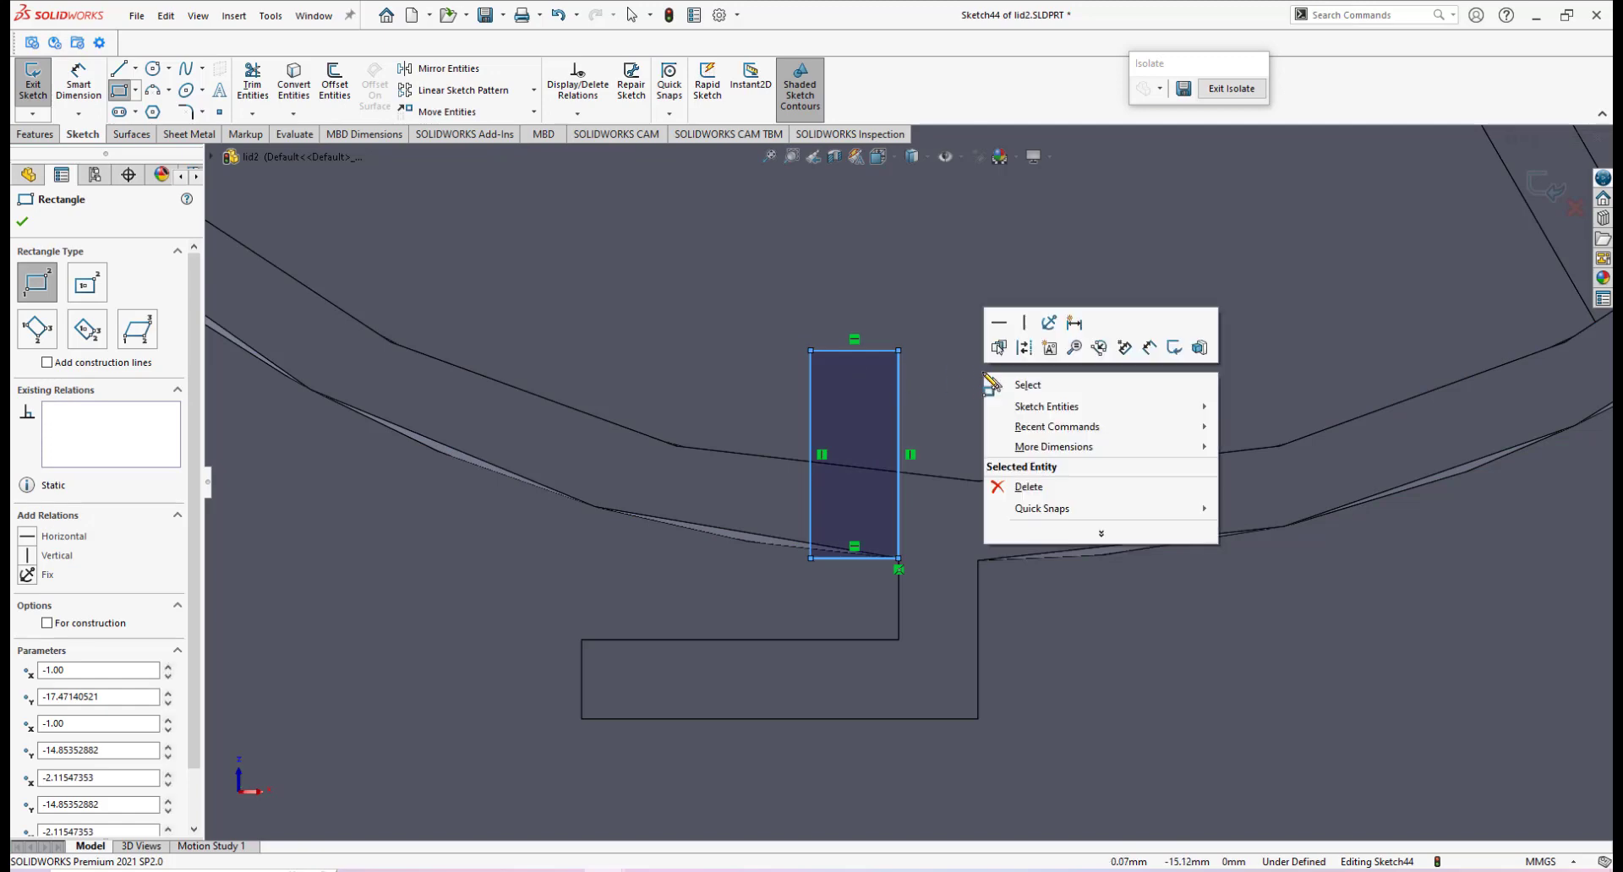
left_click(1148, 348)
left_click(884, 351)
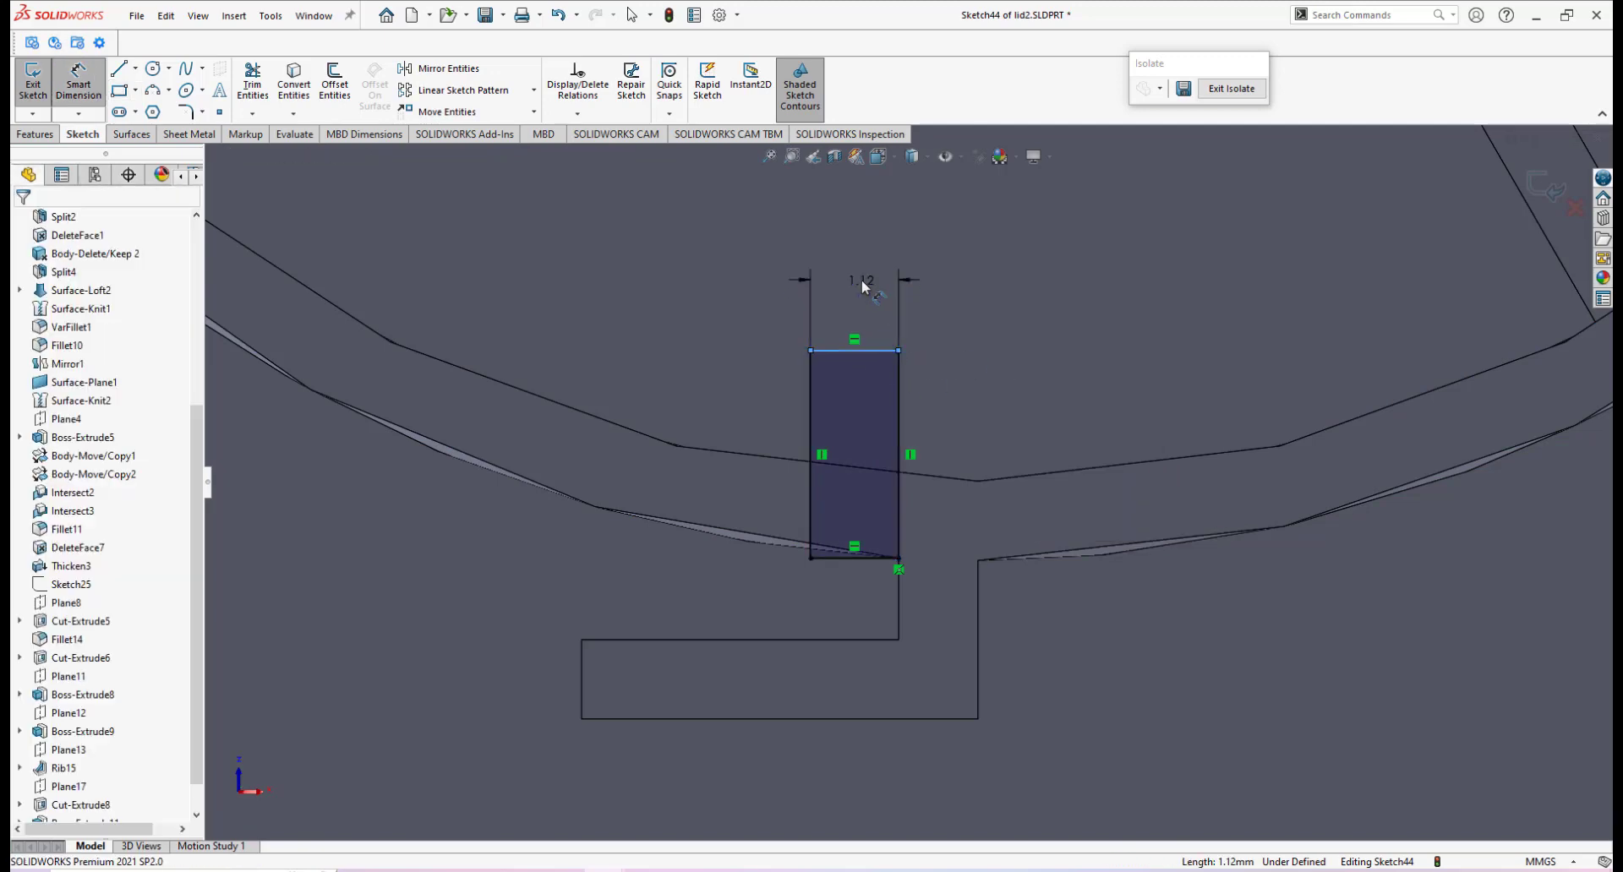
left_click(862, 280)
type("1")
key("Escape")
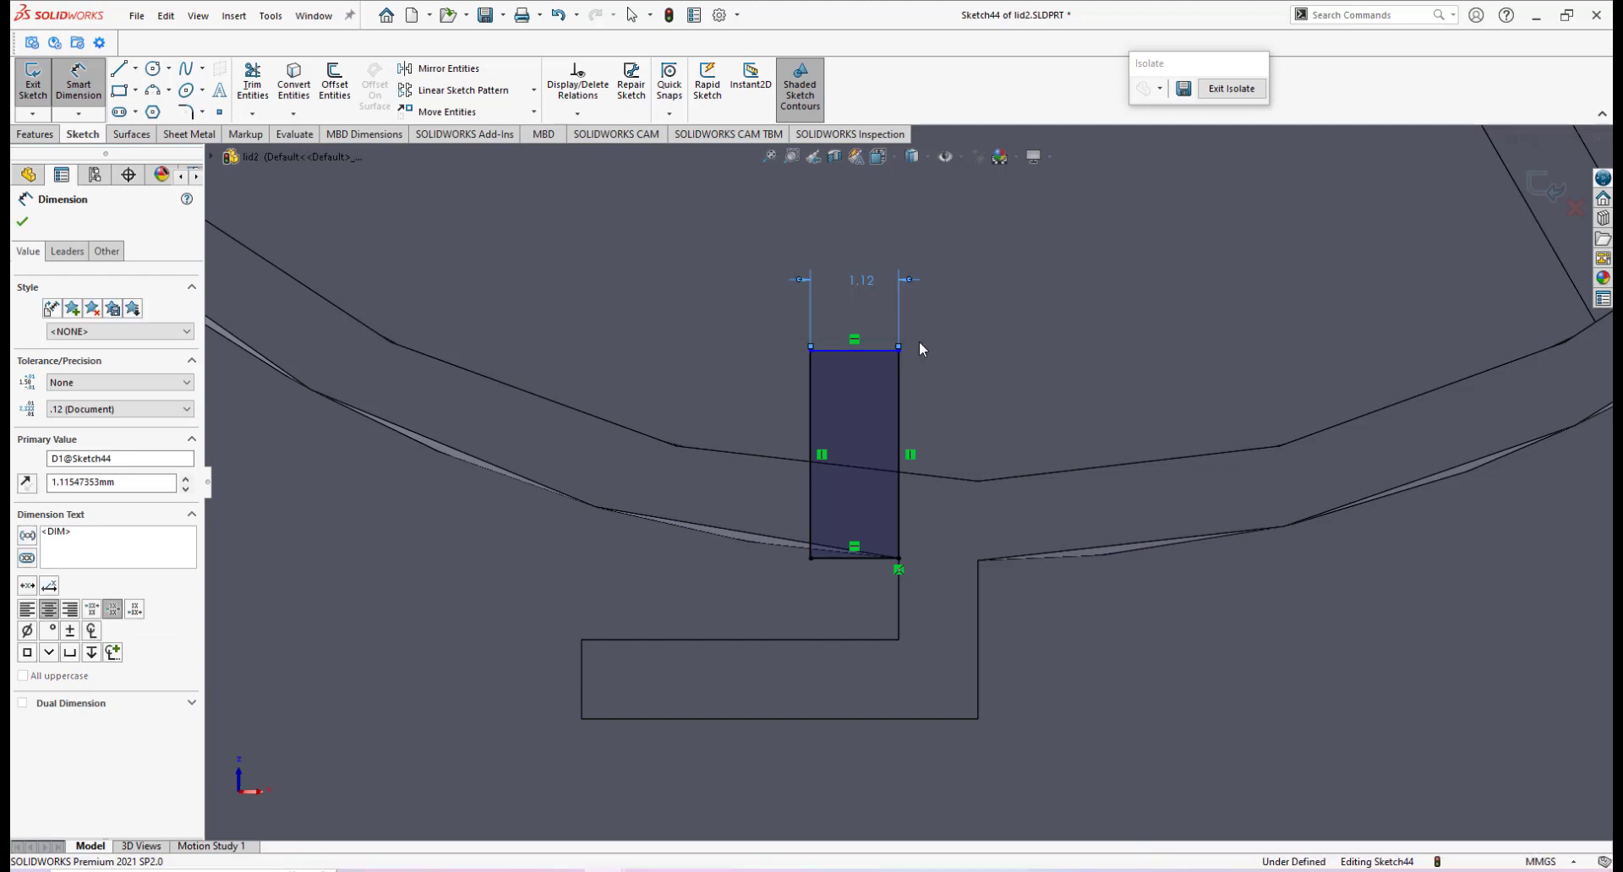
Cut the rectangle through the ring wall with an Extruded Cut up to the lid's inner floor surface.
scroll(911, 457, "down", 1)
scroll(876, 482, "down", 1)
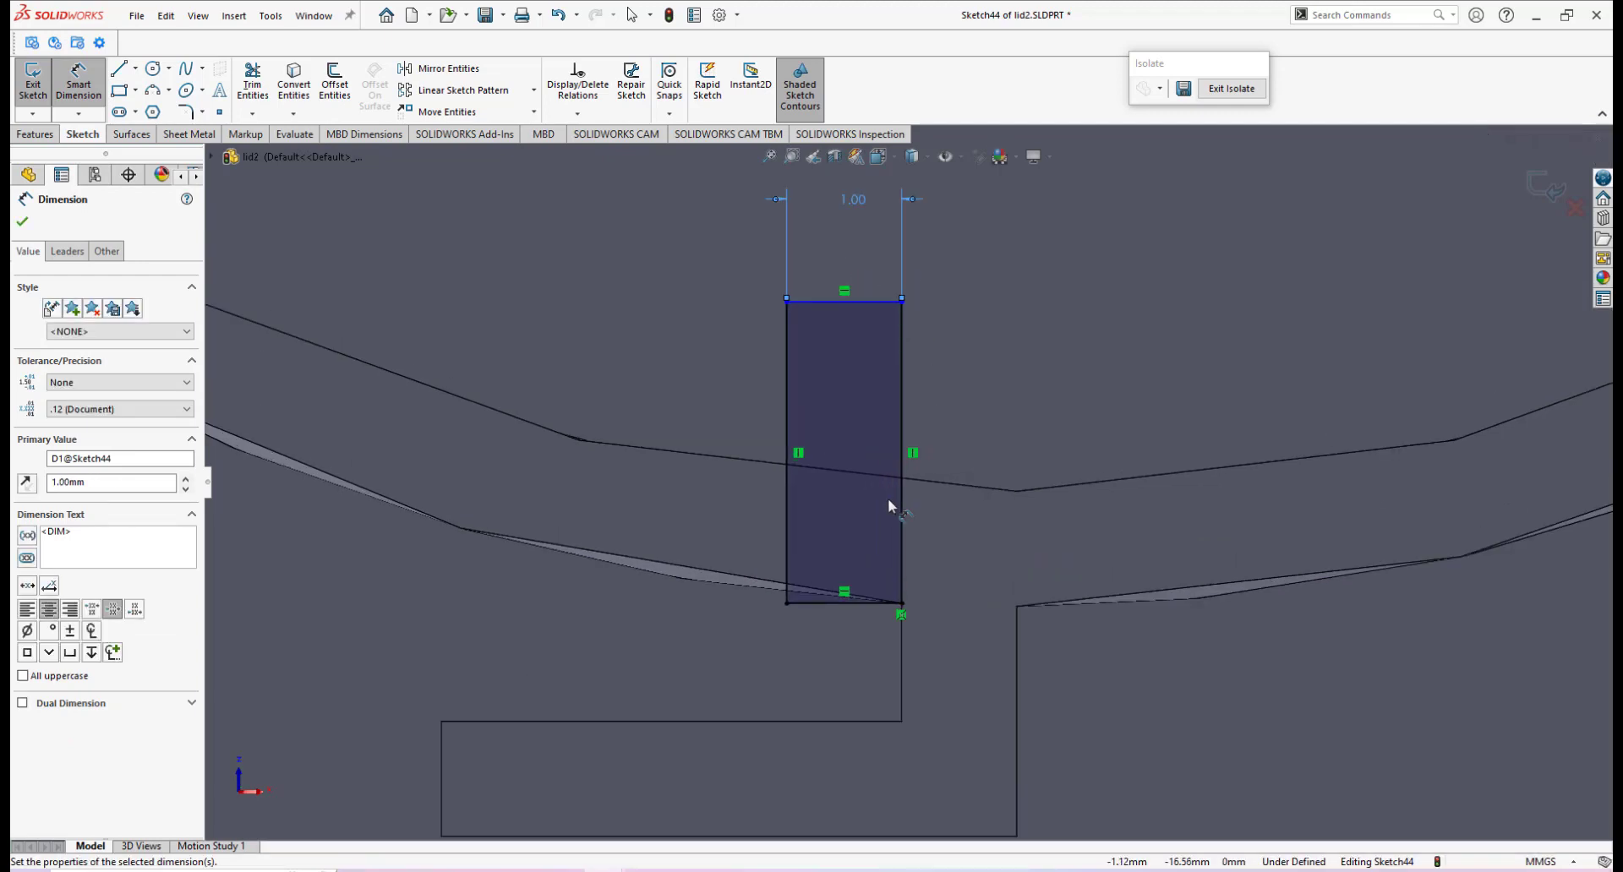
scroll(889, 500, "up", 2)
scroll(1037, 543, "down", 1)
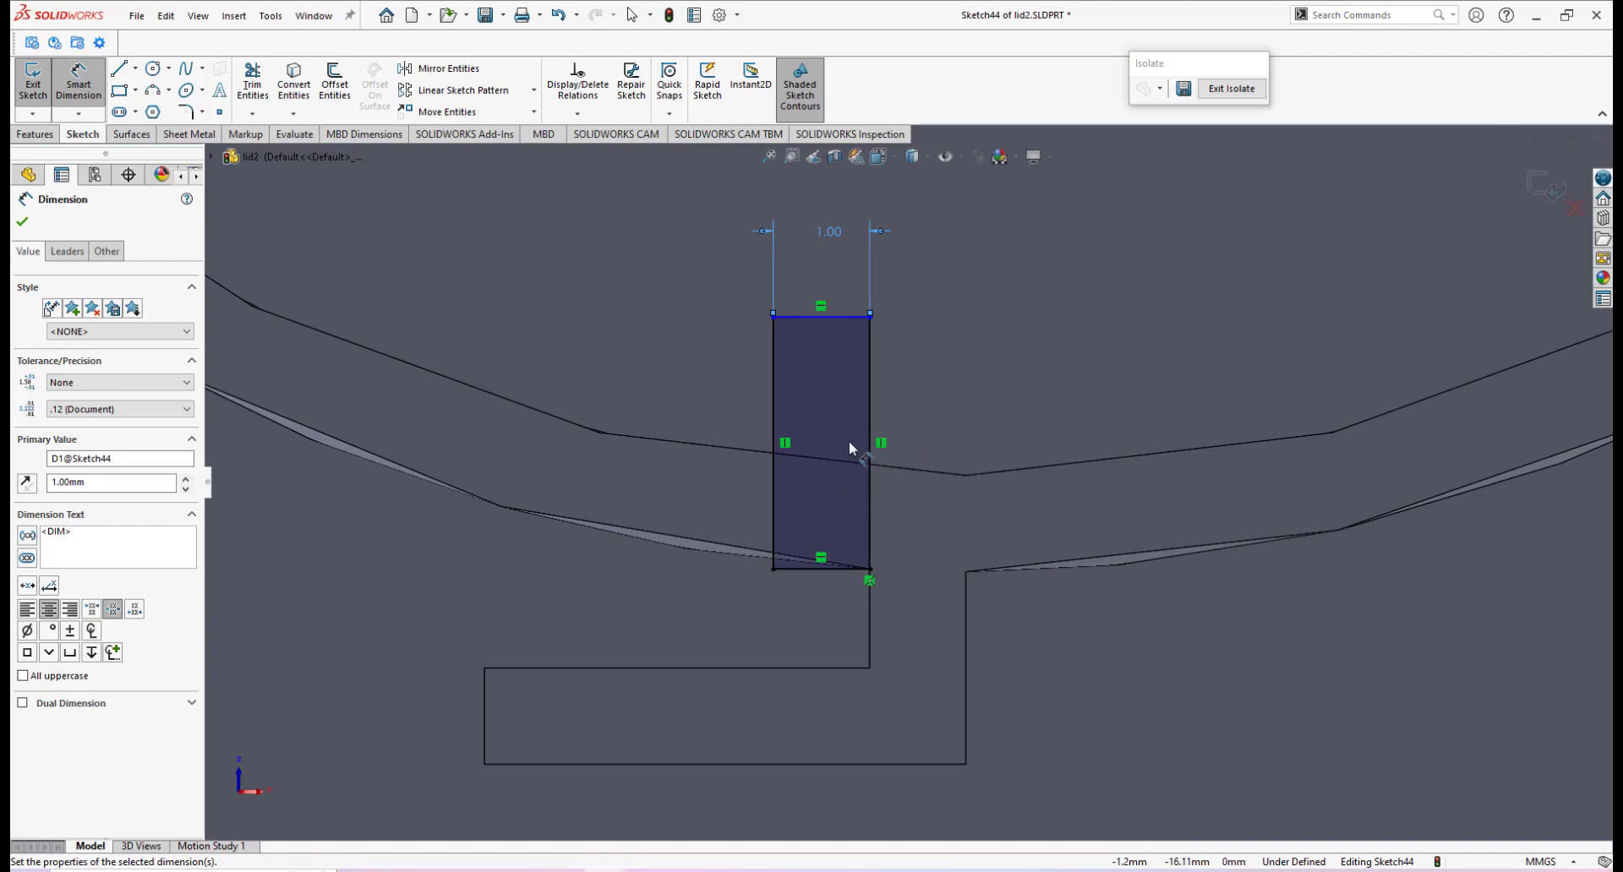
middle_click_drag(849, 448, 813, 504)
left_click(34, 135)
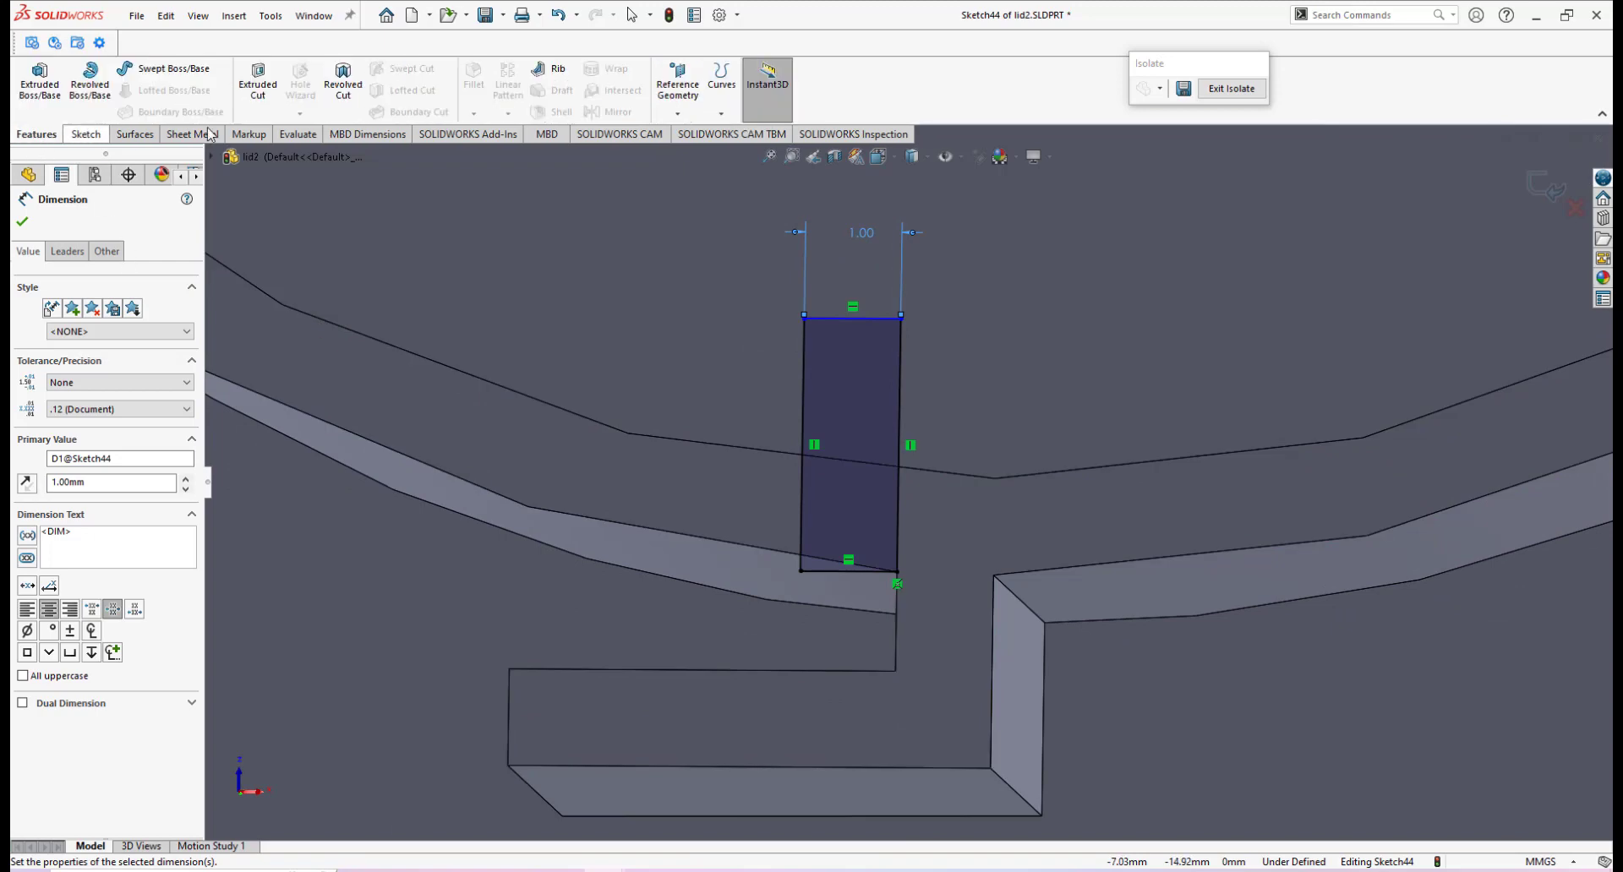
left_click(258, 83)
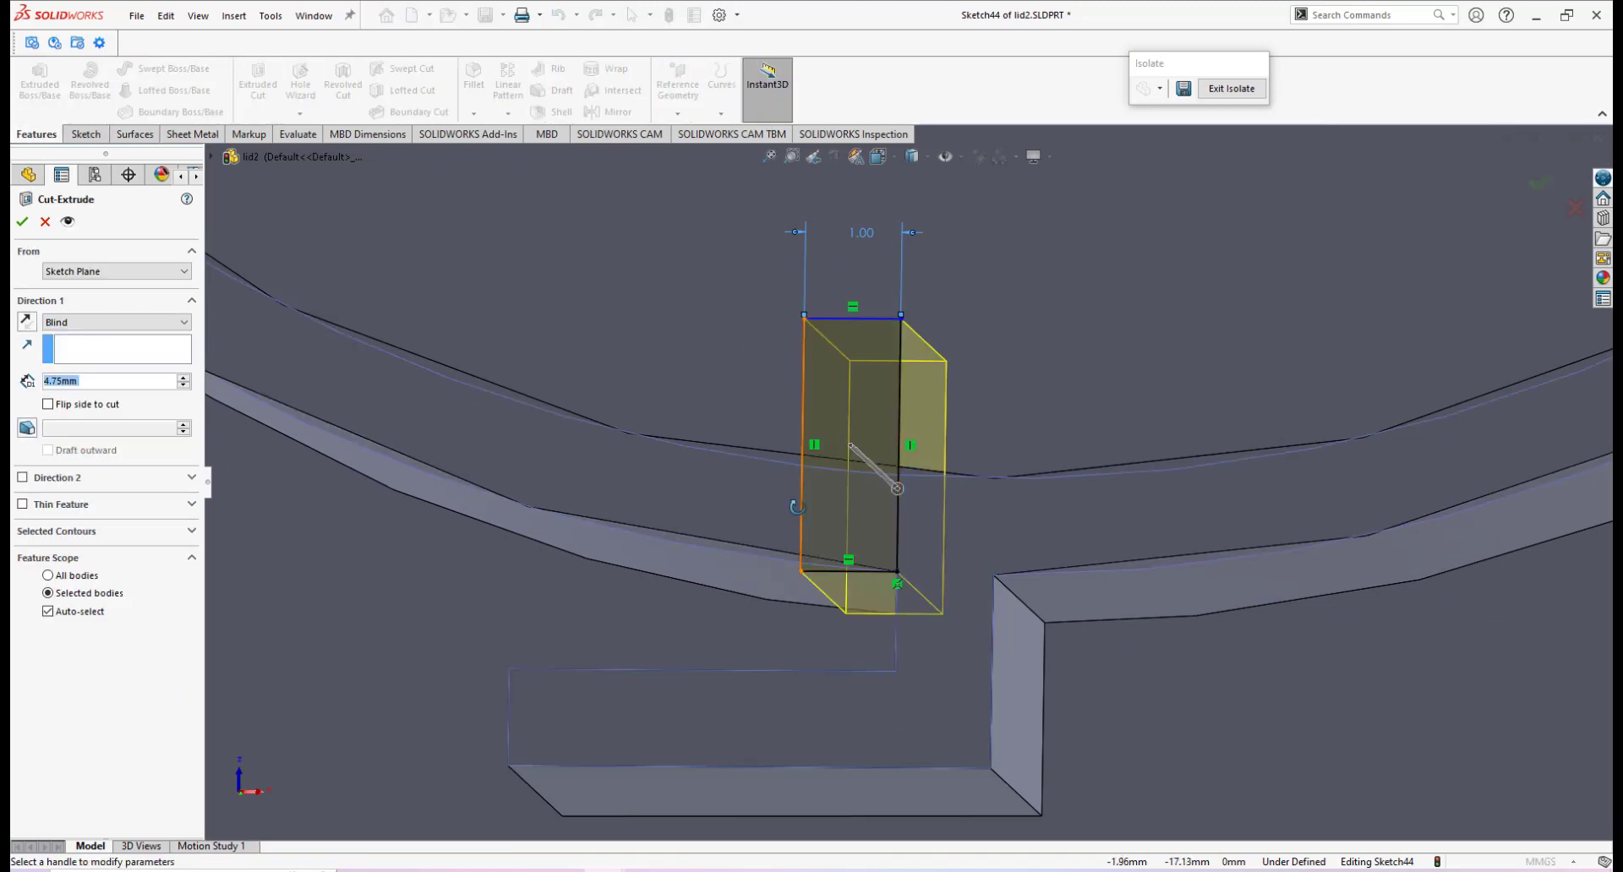
middle_click_drag(879, 541, 952, 599)
scroll(951, 583, "up", 2)
middle_click_drag(968, 541, 906, 540)
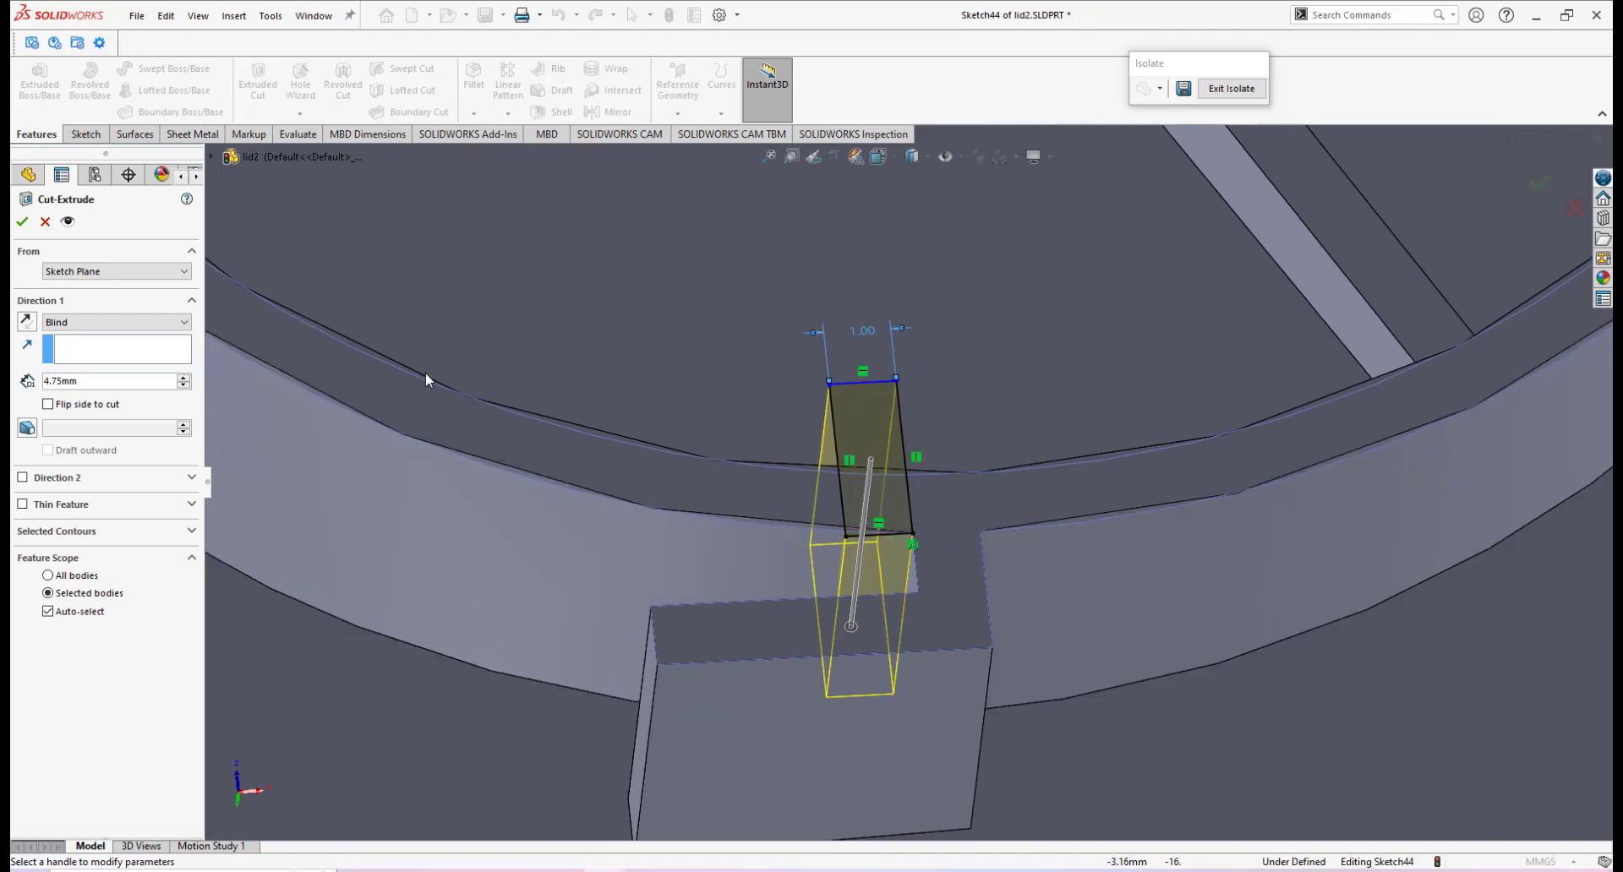
left_click(102, 323)
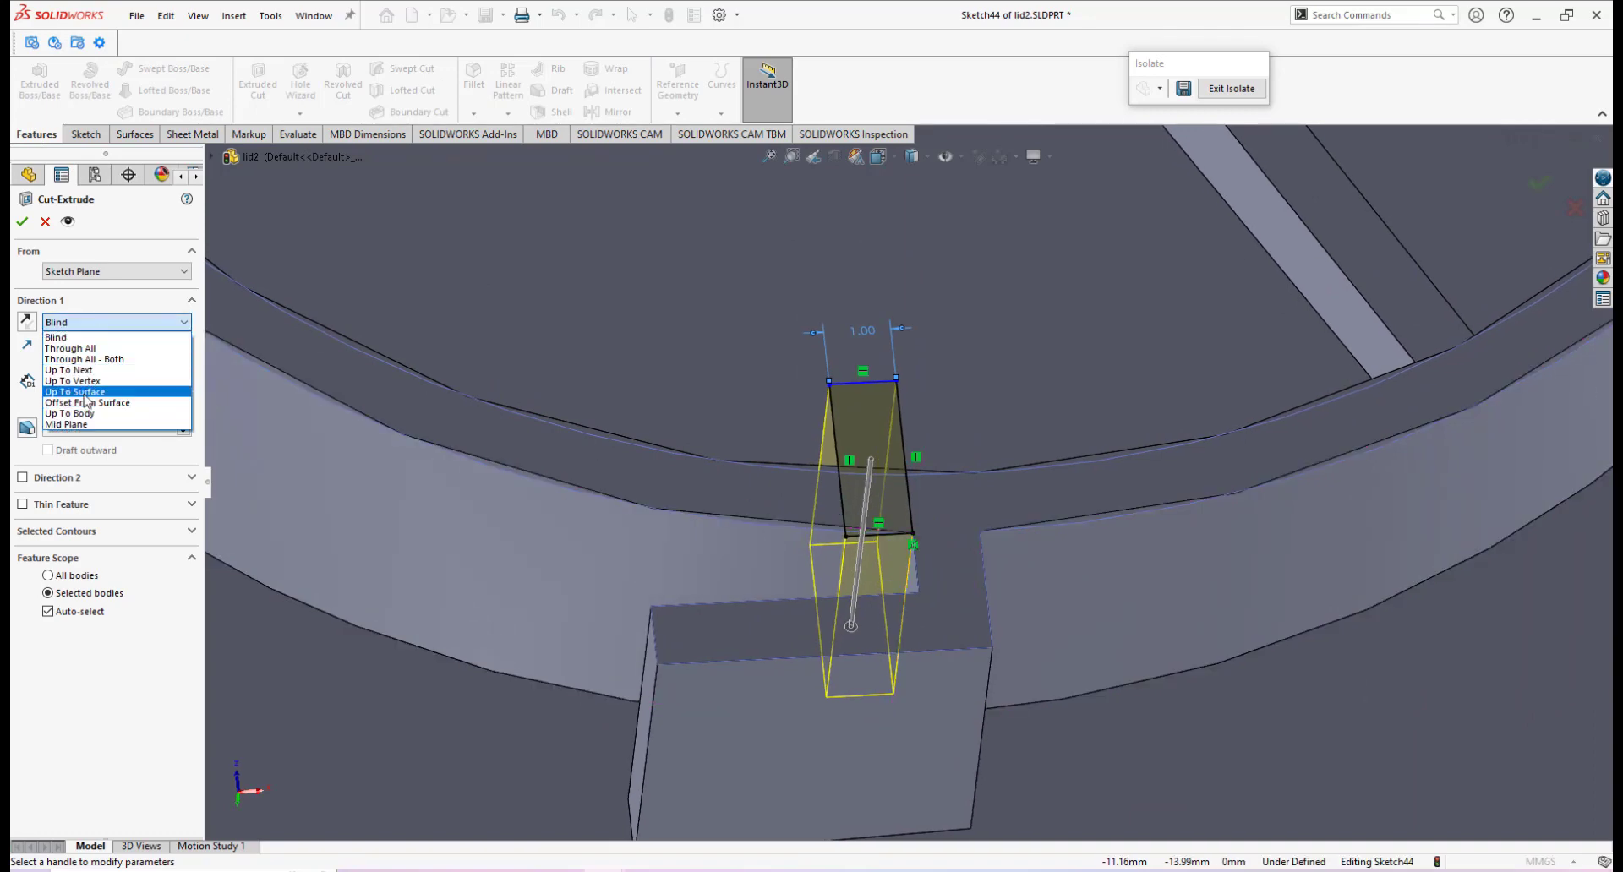
left_click(84, 393)
left_click(412, 725)
middle_click_drag(900, 538, 838, 696)
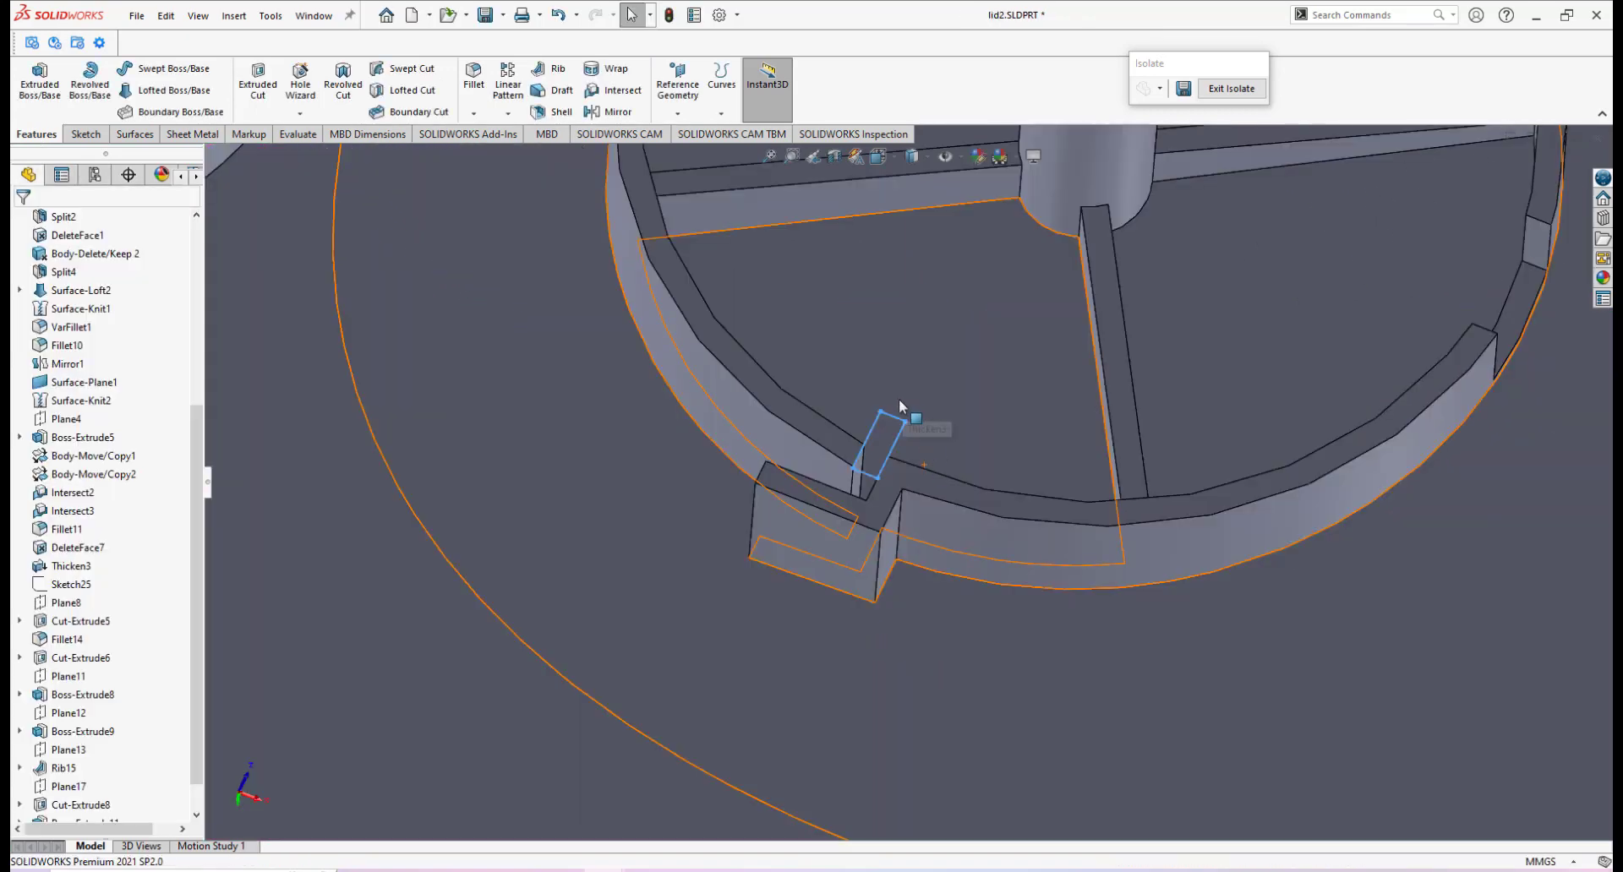
Examine the gap beside the L-shaped tab and compare it with the reference photo of the real lid.
middle_click_drag(900, 406, 904, 482)
scroll(921, 488, "up", 5)
scroll(1006, 528, "down", 1)
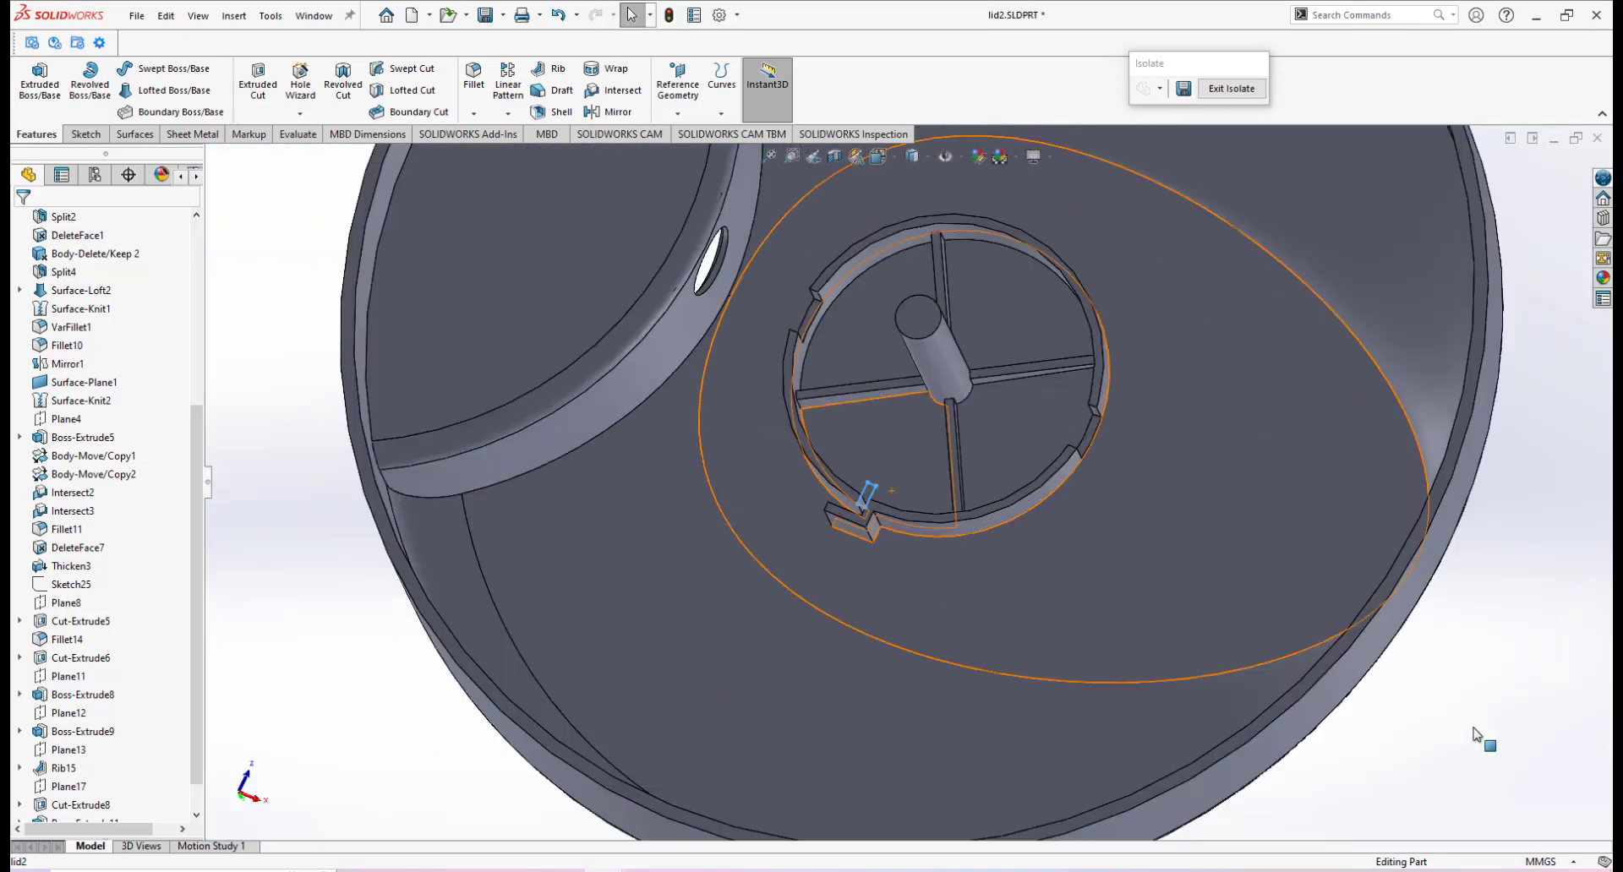
left_click(1476, 733)
scroll(887, 507, "down", 8)
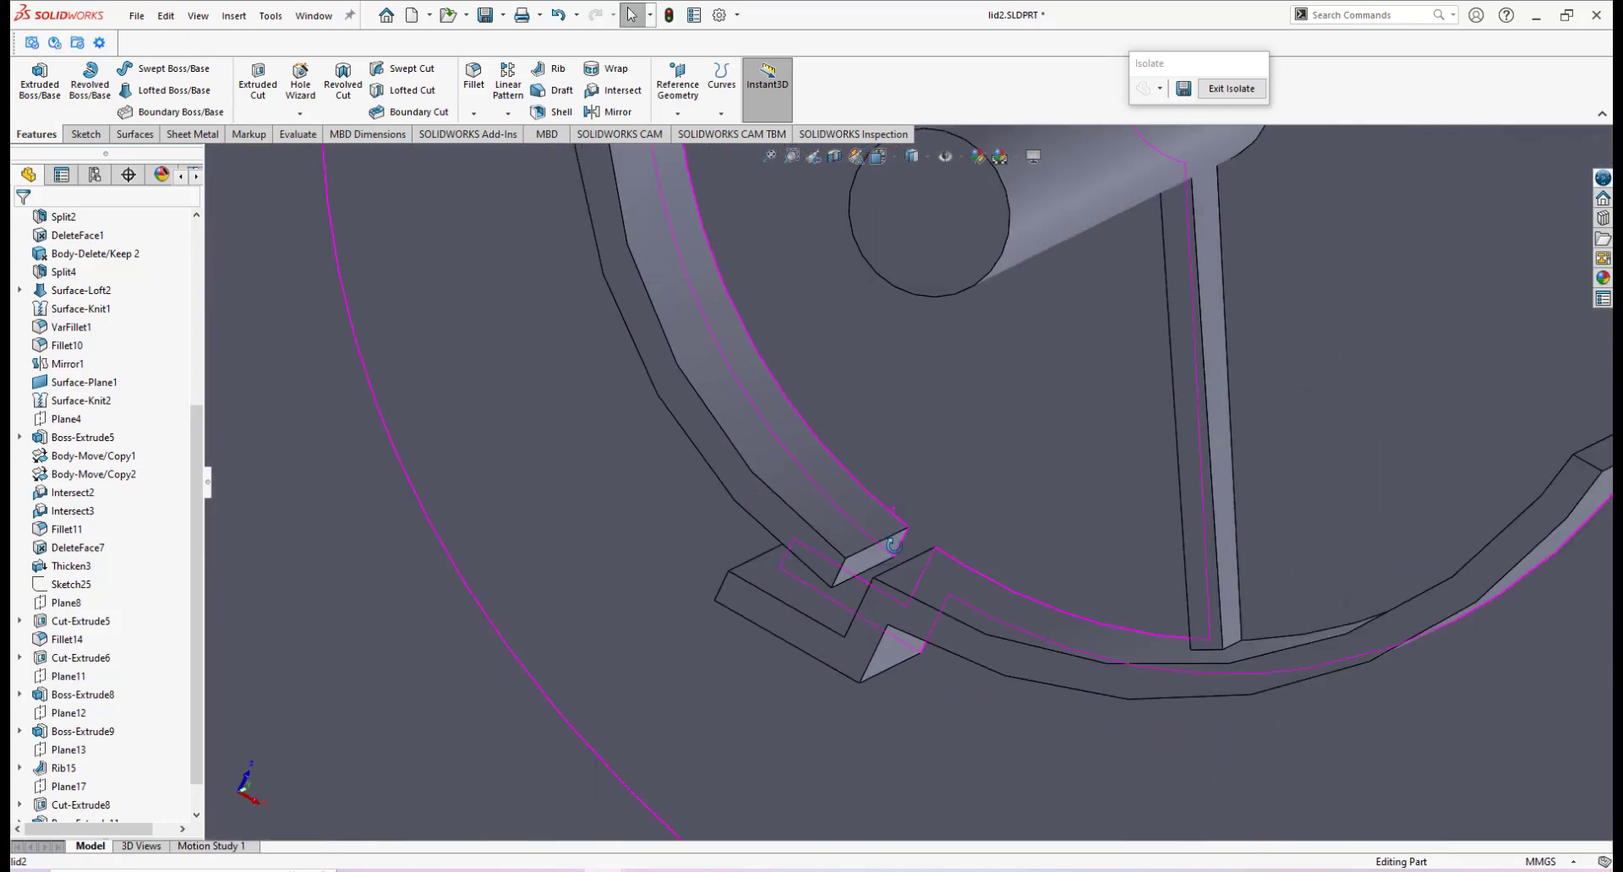
middle_click_drag(892, 502, 893, 548)
scroll(893, 547, "down", 1)
middle_click_drag(944, 484, 837, 643)
scroll(902, 525, "down", 3)
left_click(686, 871)
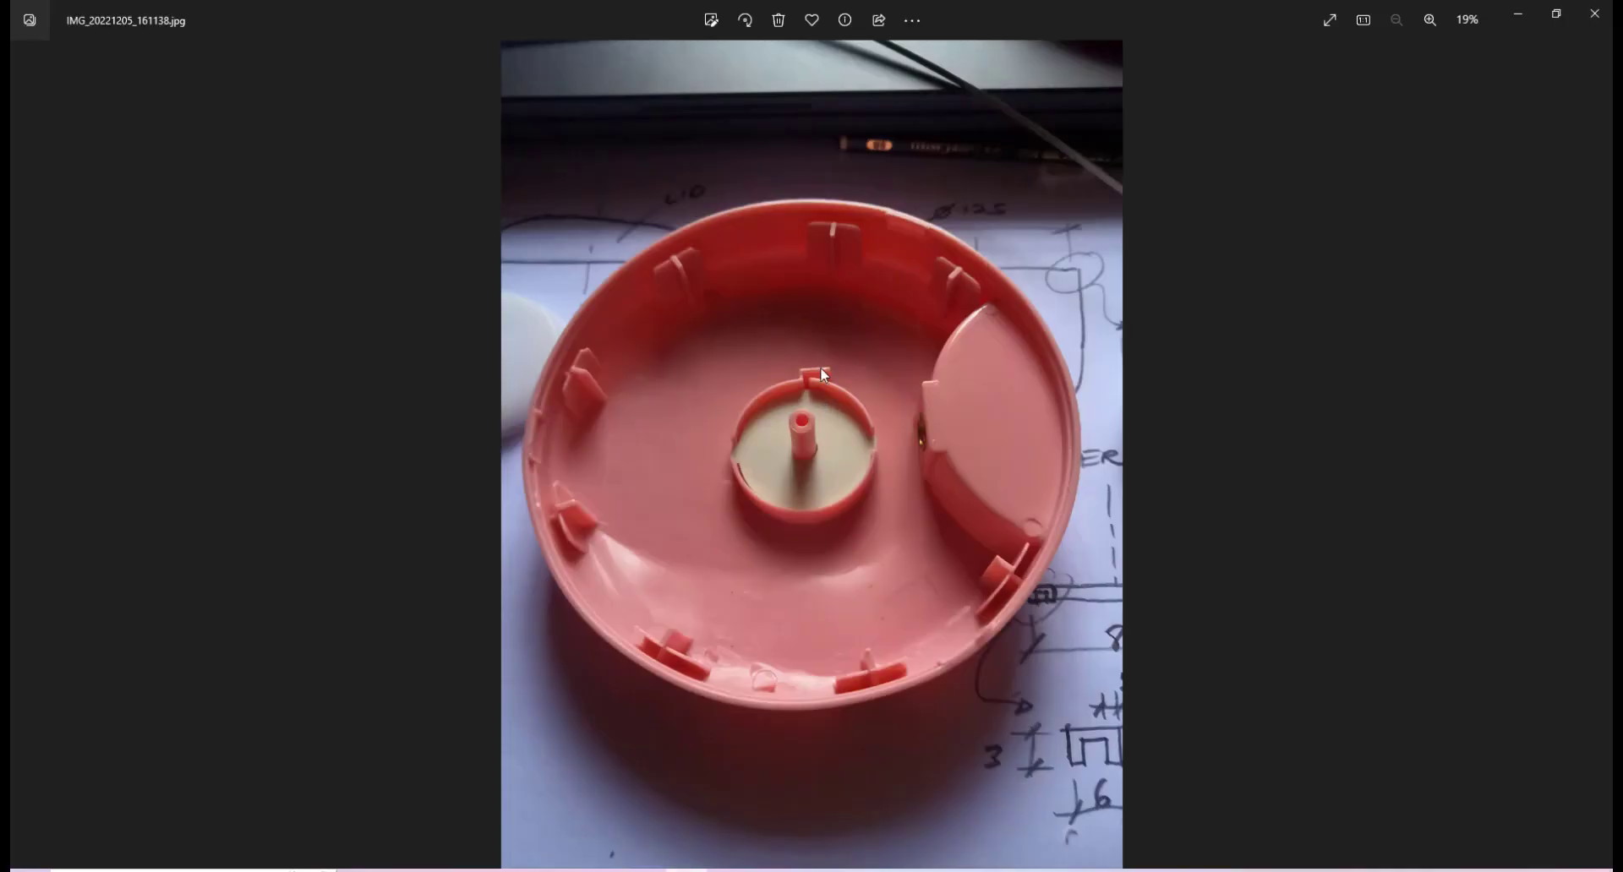
left_click(728, 871)
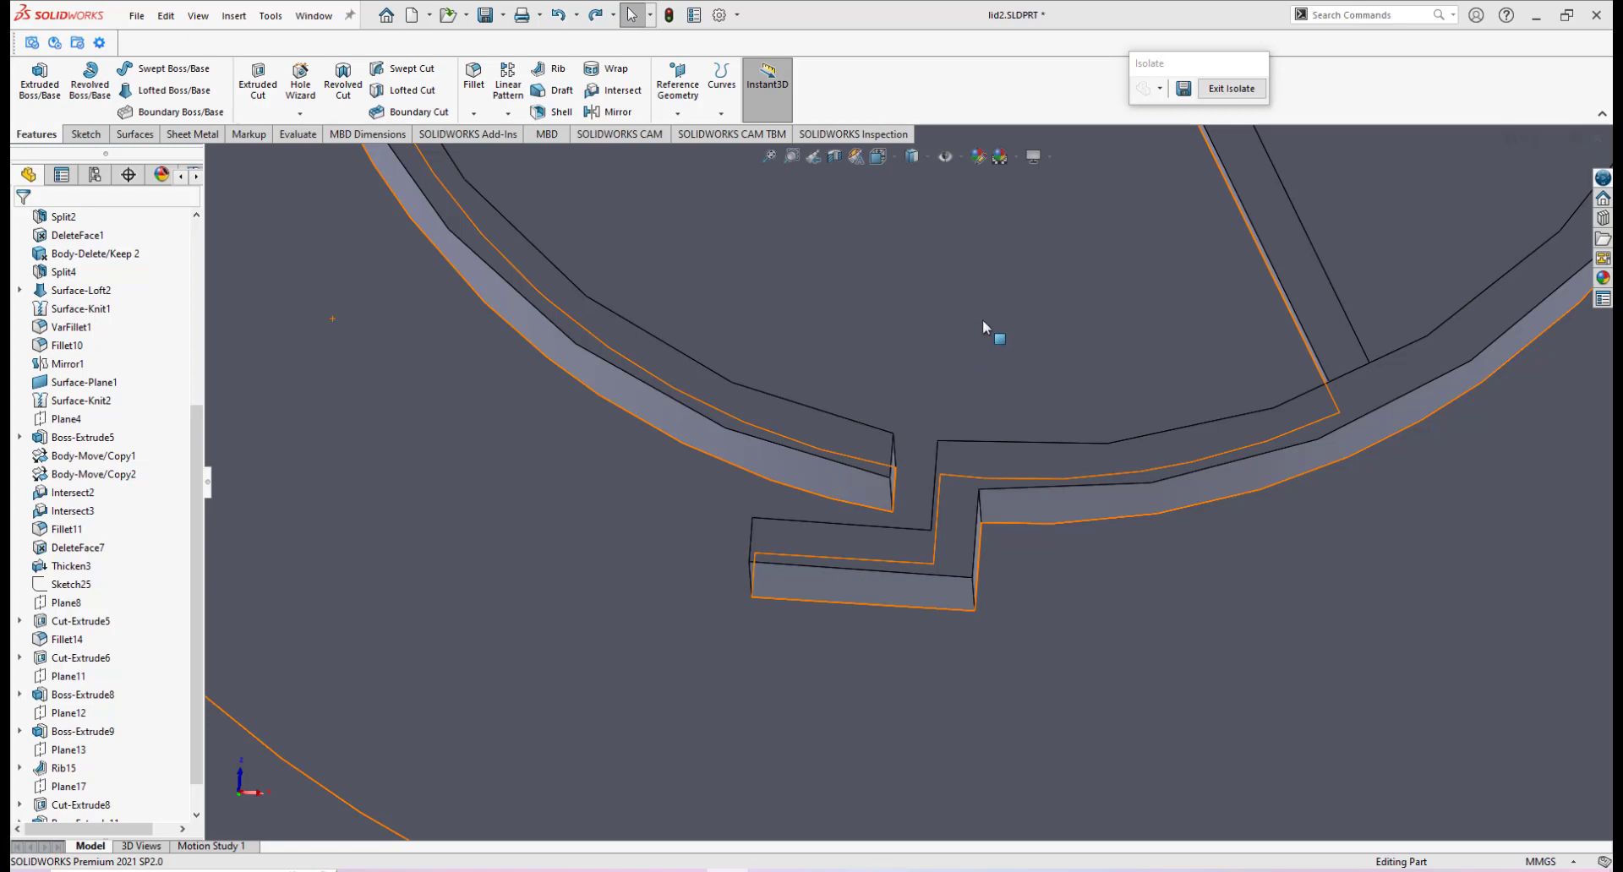
Set the thickness of the lid's thickened shell to 2 mm and rebuild the part.
scroll(958, 409, "up", 10)
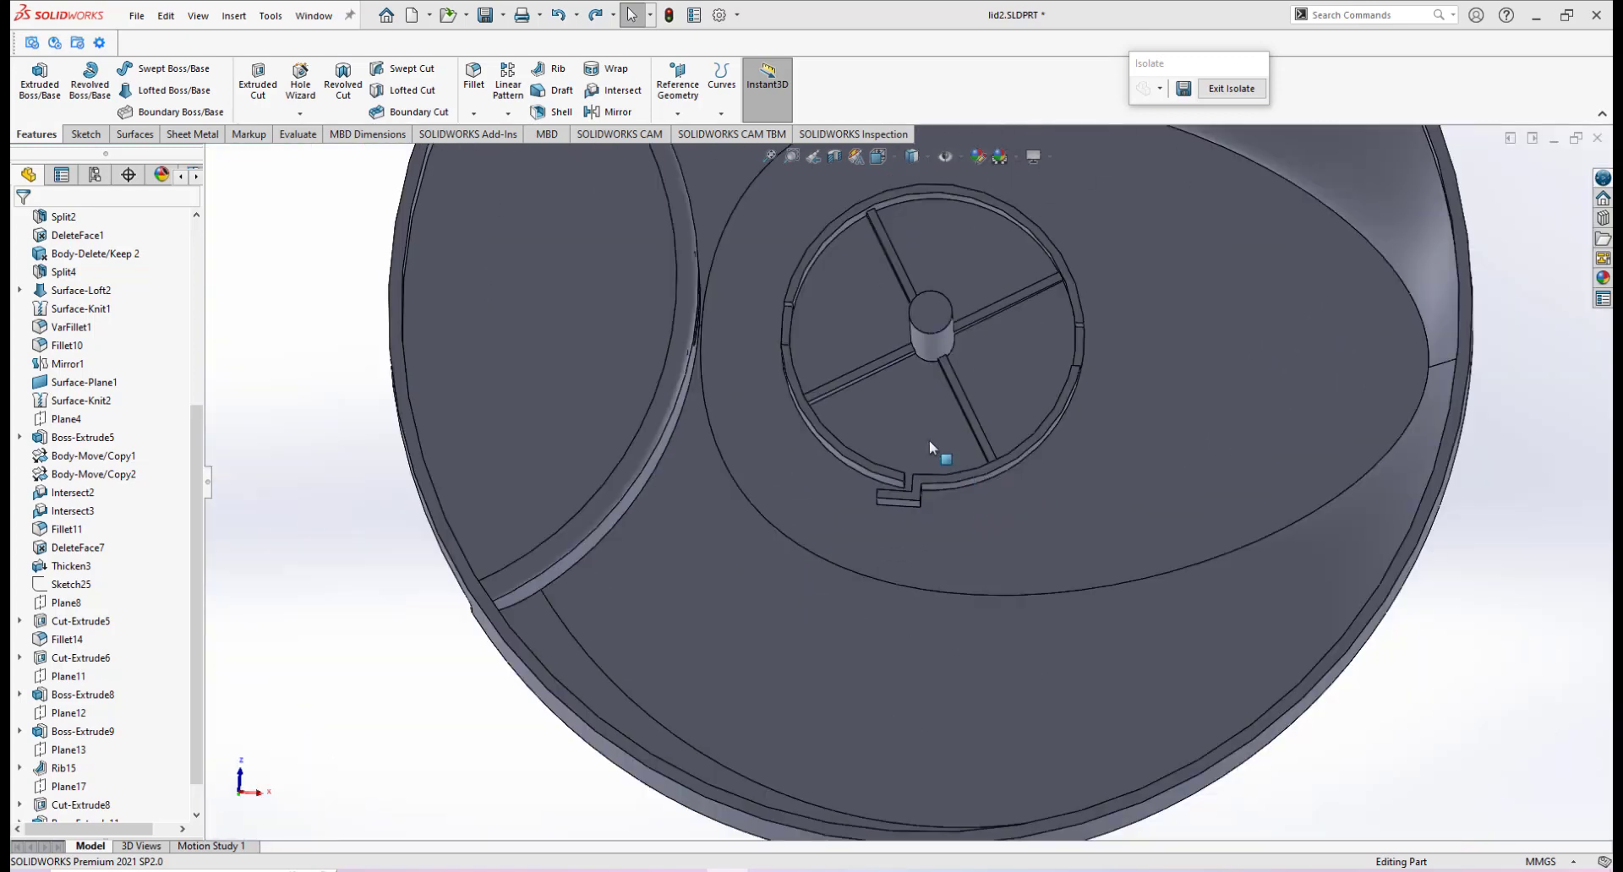
middle_click_drag(881, 428, 888, 461)
scroll(879, 389, "up", 1)
scroll(873, 389, "down", 2)
scroll(686, 475, "down", 2)
mouse_move(733, 475)
middle_mouse_down()
mouse_move(724, 431)
mouse_move(755, 456)
mouse_move(717, 480)
middle_mouse_up()
left_click(570, 626)
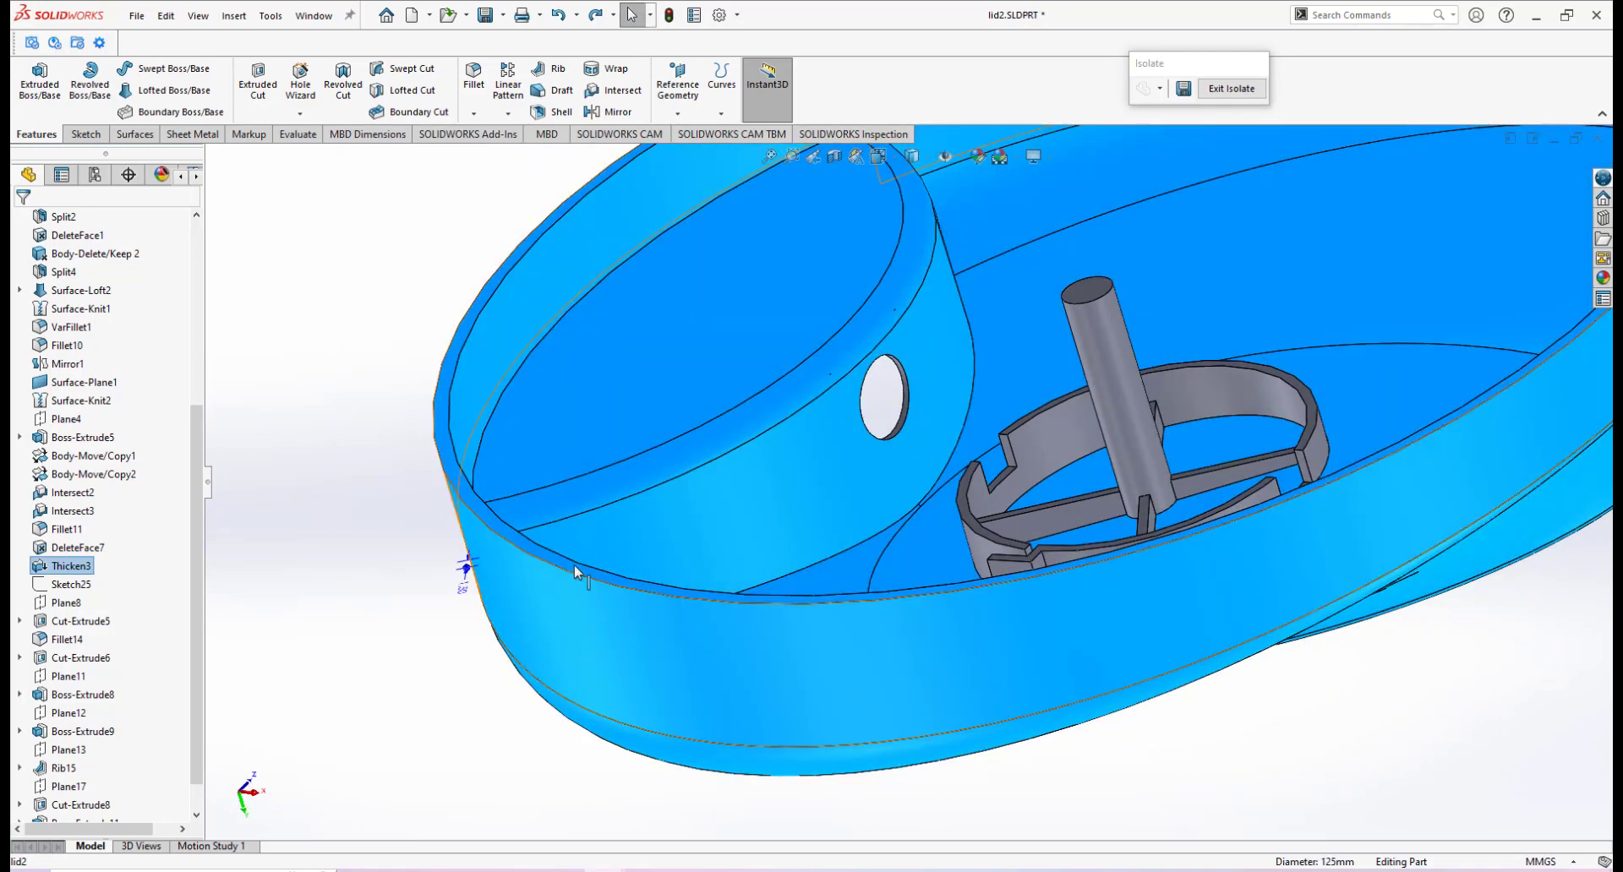
middle_click_drag(603, 544, 673, 529)
scroll(625, 540, "up", 1)
scroll(558, 553, "down", 1)
scroll(607, 573, "down", 3)
scroll(645, 520, "down", 2)
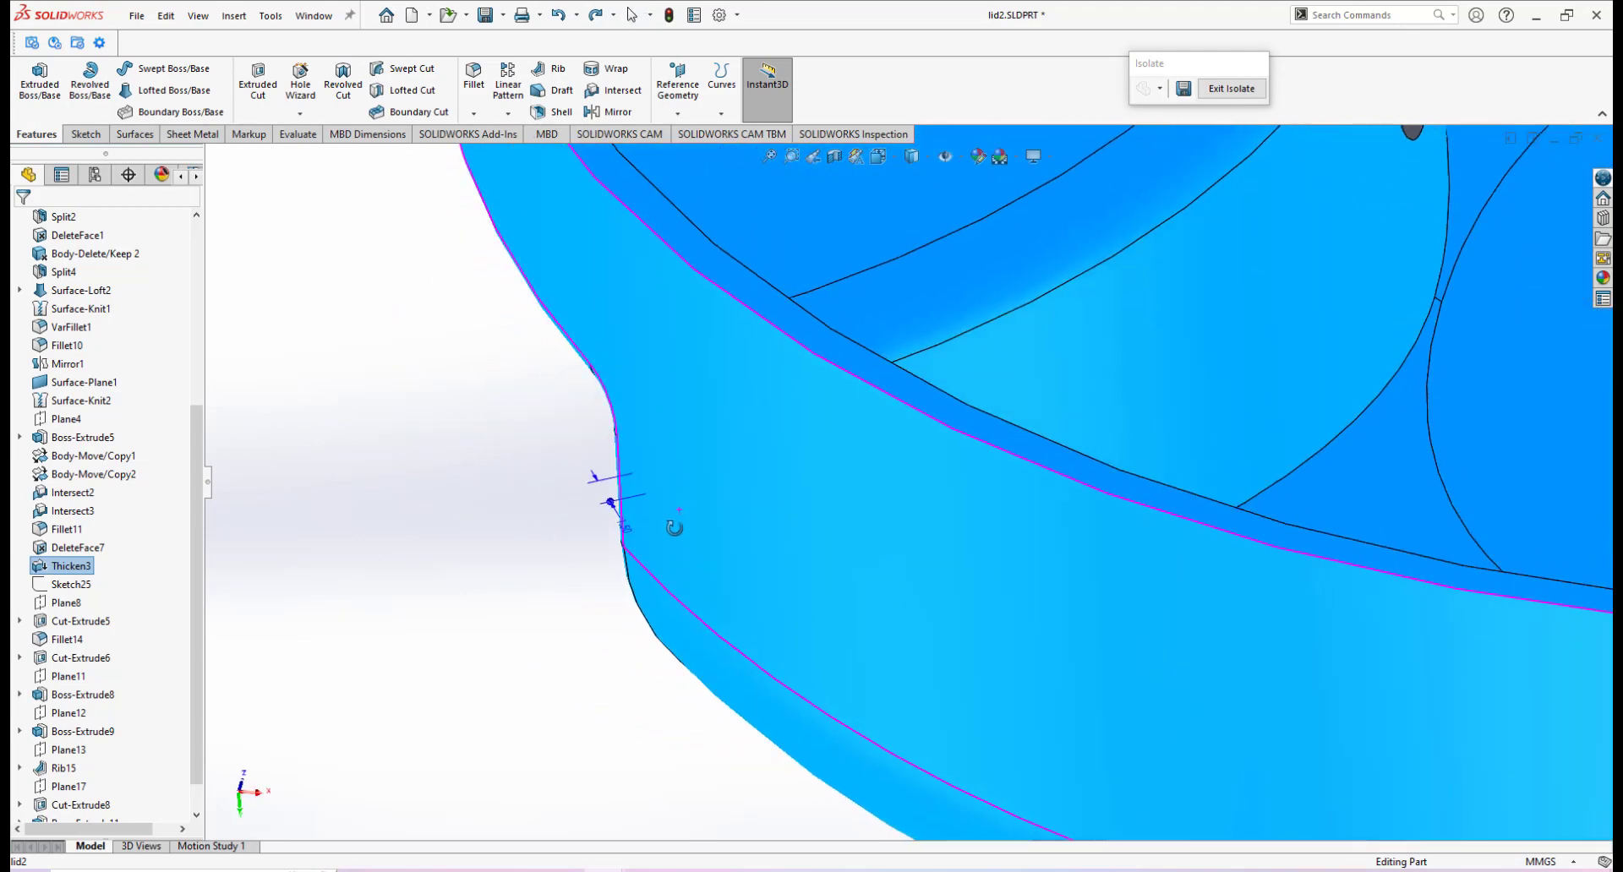
double_click(608, 501)
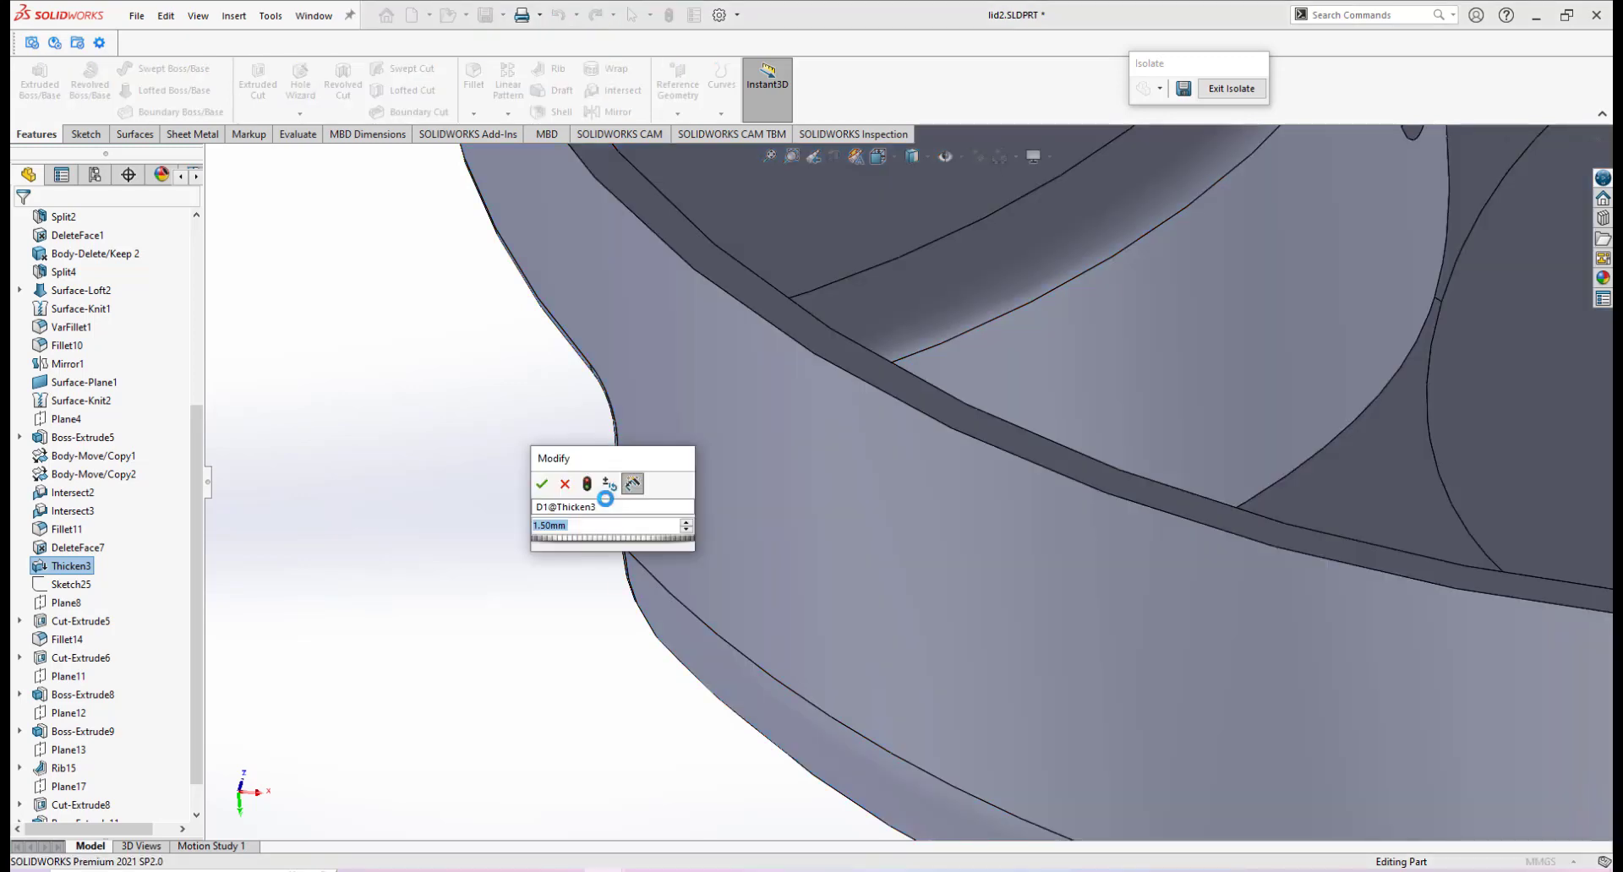
type("2")
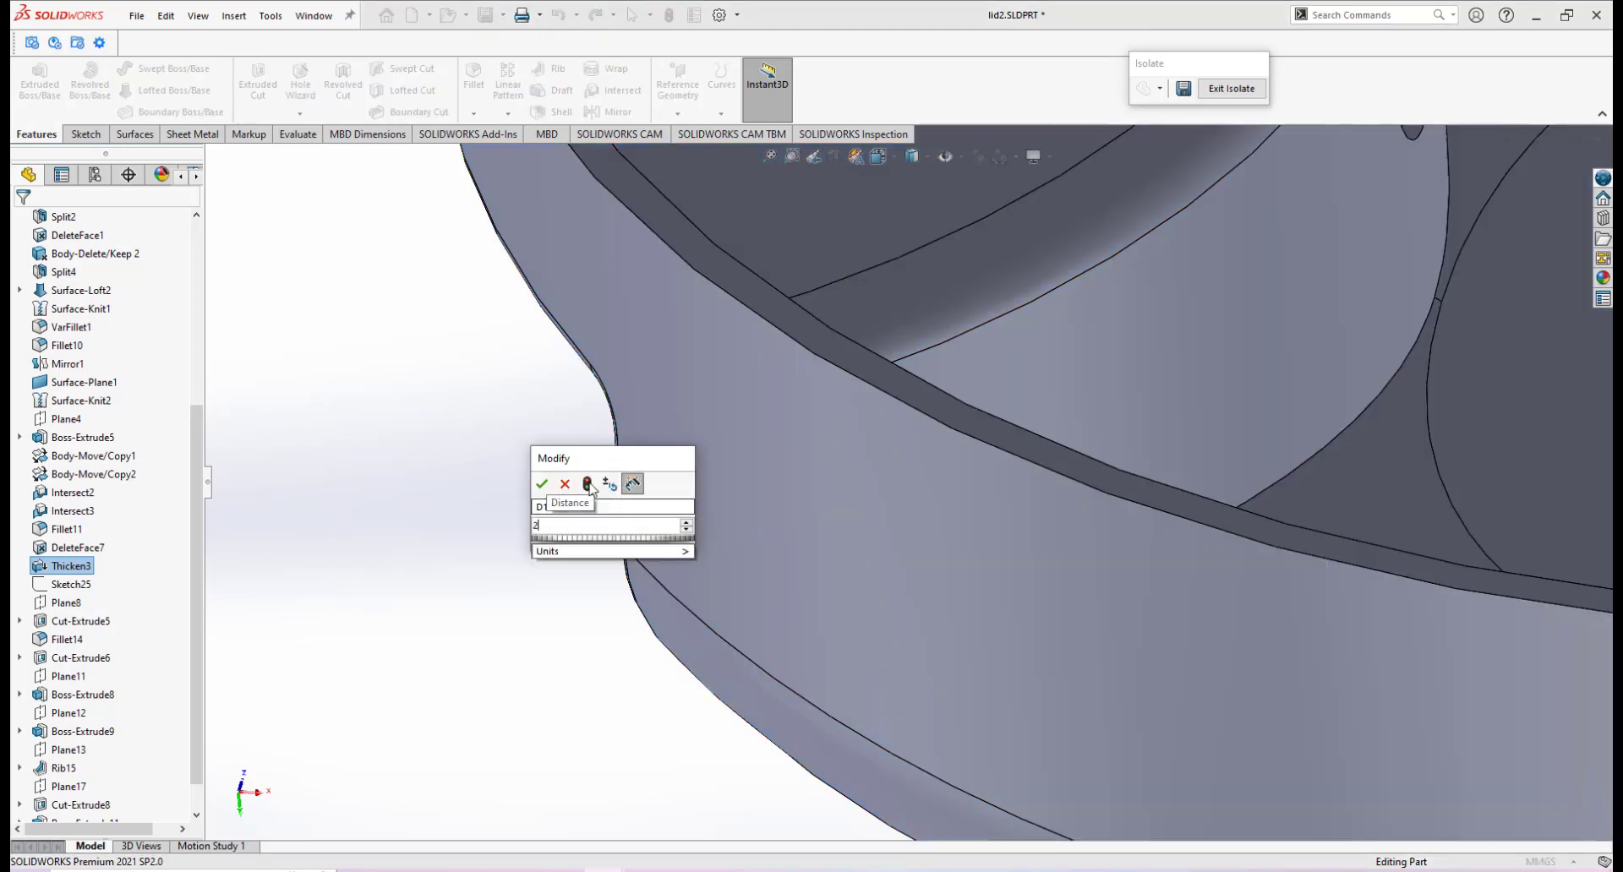
left_click(588, 485)
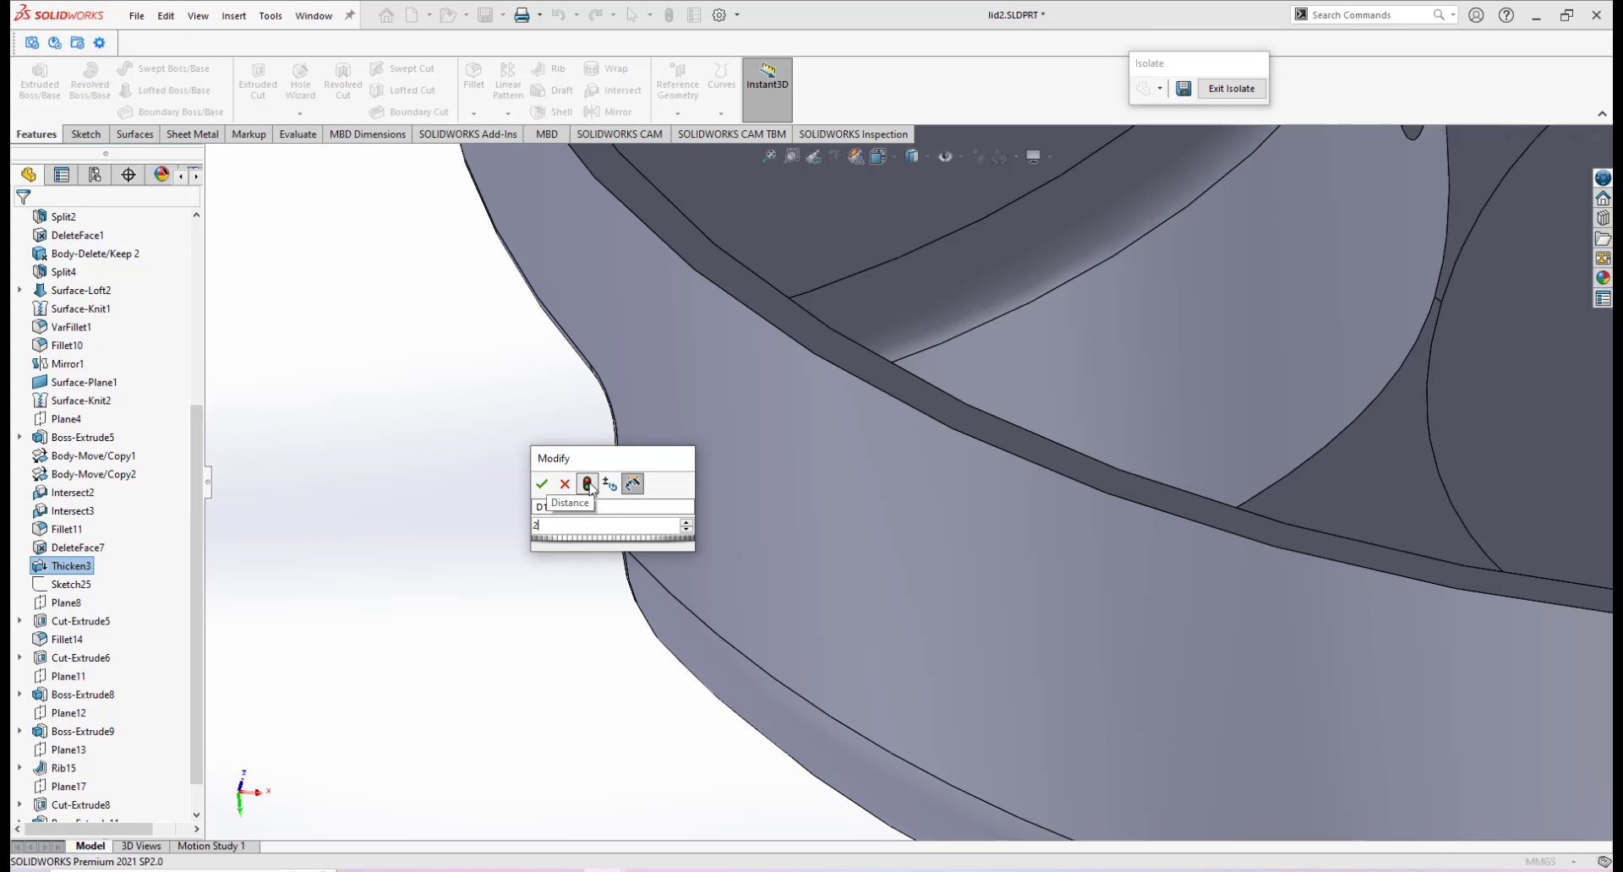
left_click(542, 483)
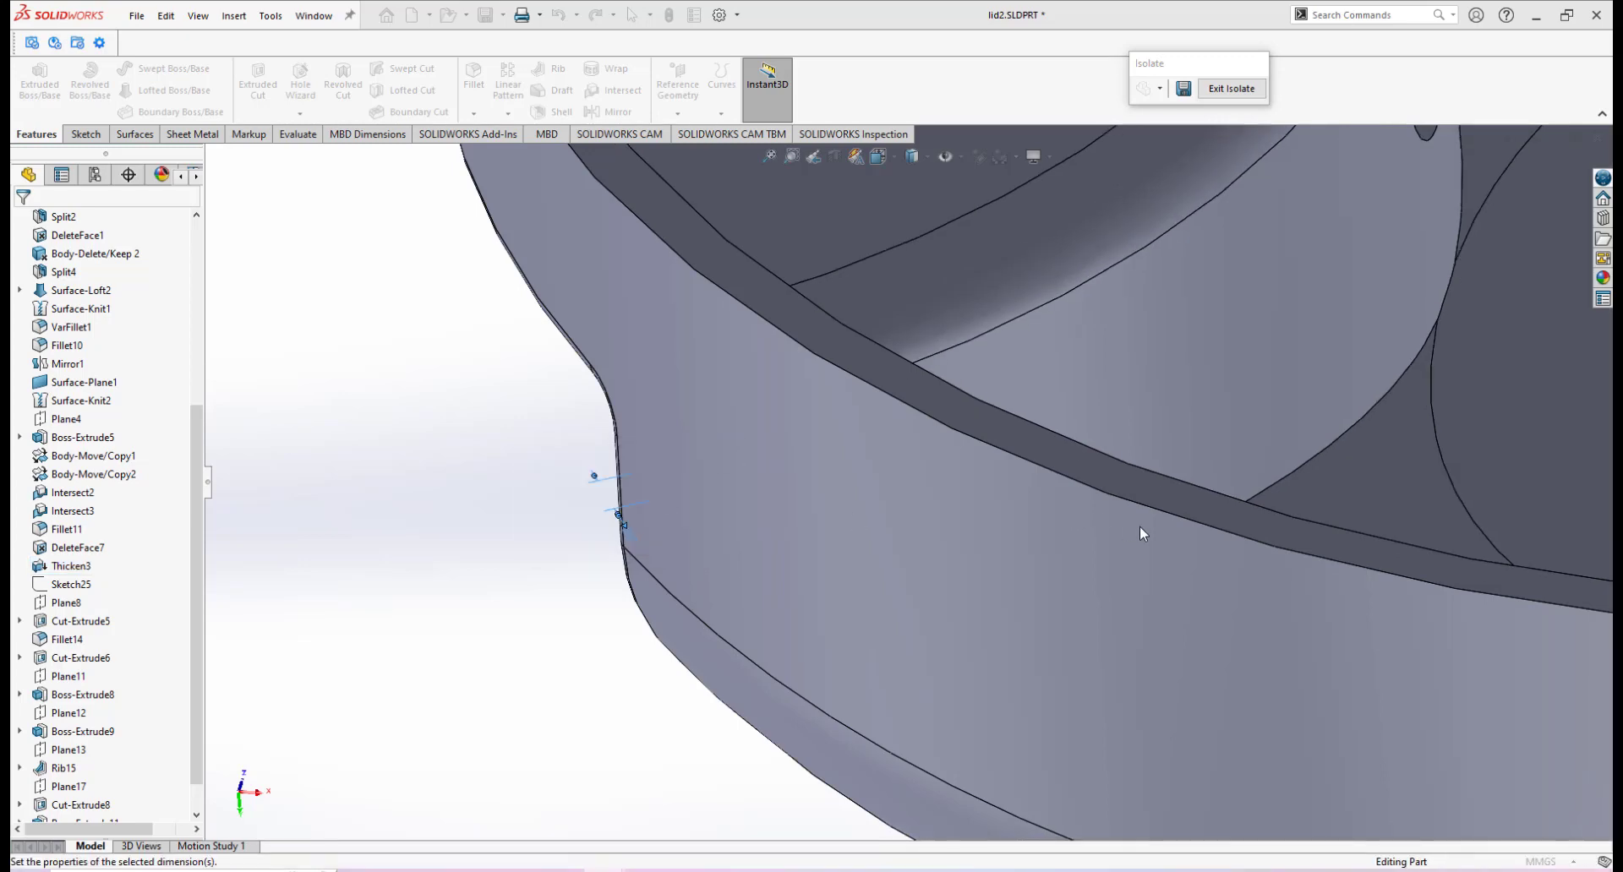
Examine the central ring, its gaps and the tabs on its outside against the lid floor.
scroll(1140, 528, "up", 11)
scroll(1174, 501, "down", 4)
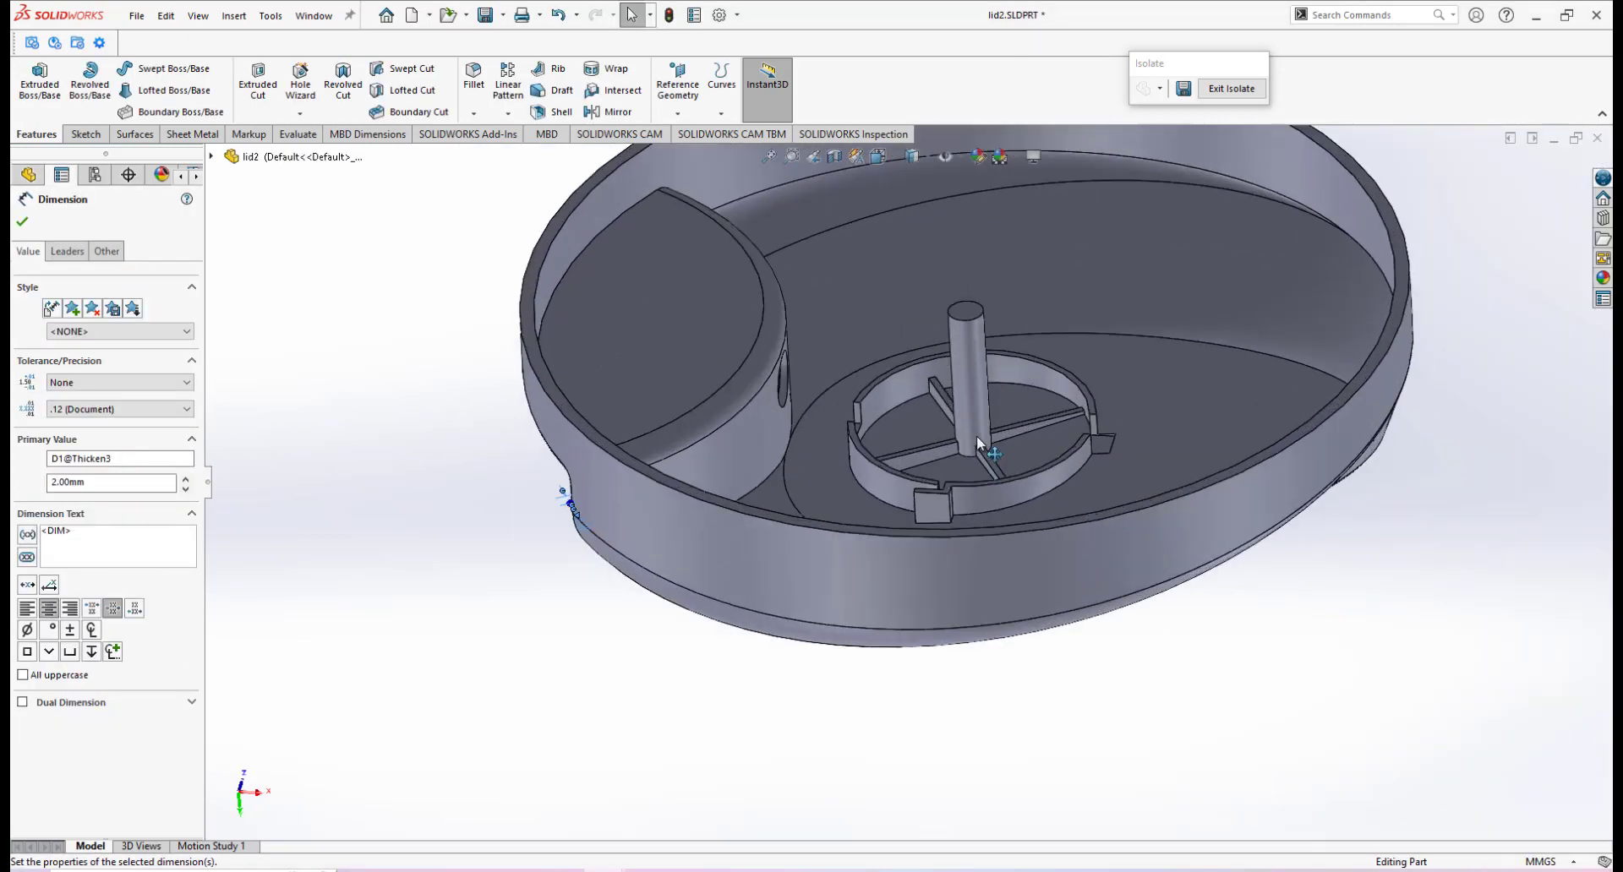
scroll(972, 427, "down", 5)
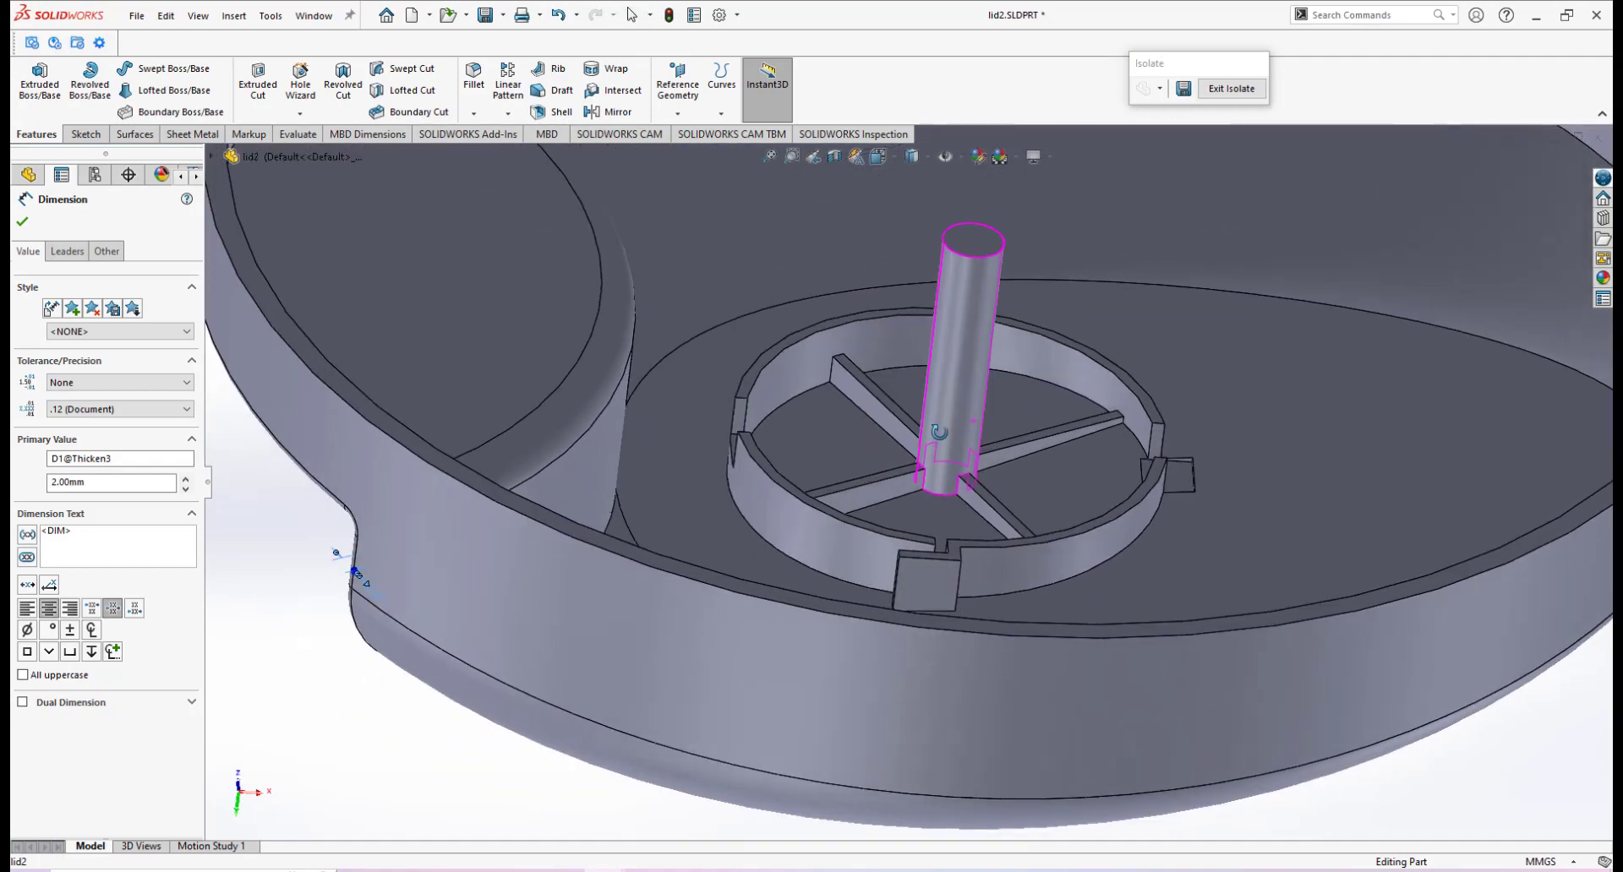
middle_click_drag(940, 431, 935, 441)
scroll(940, 448, "down", 2)
scroll(984, 431, "down", 2)
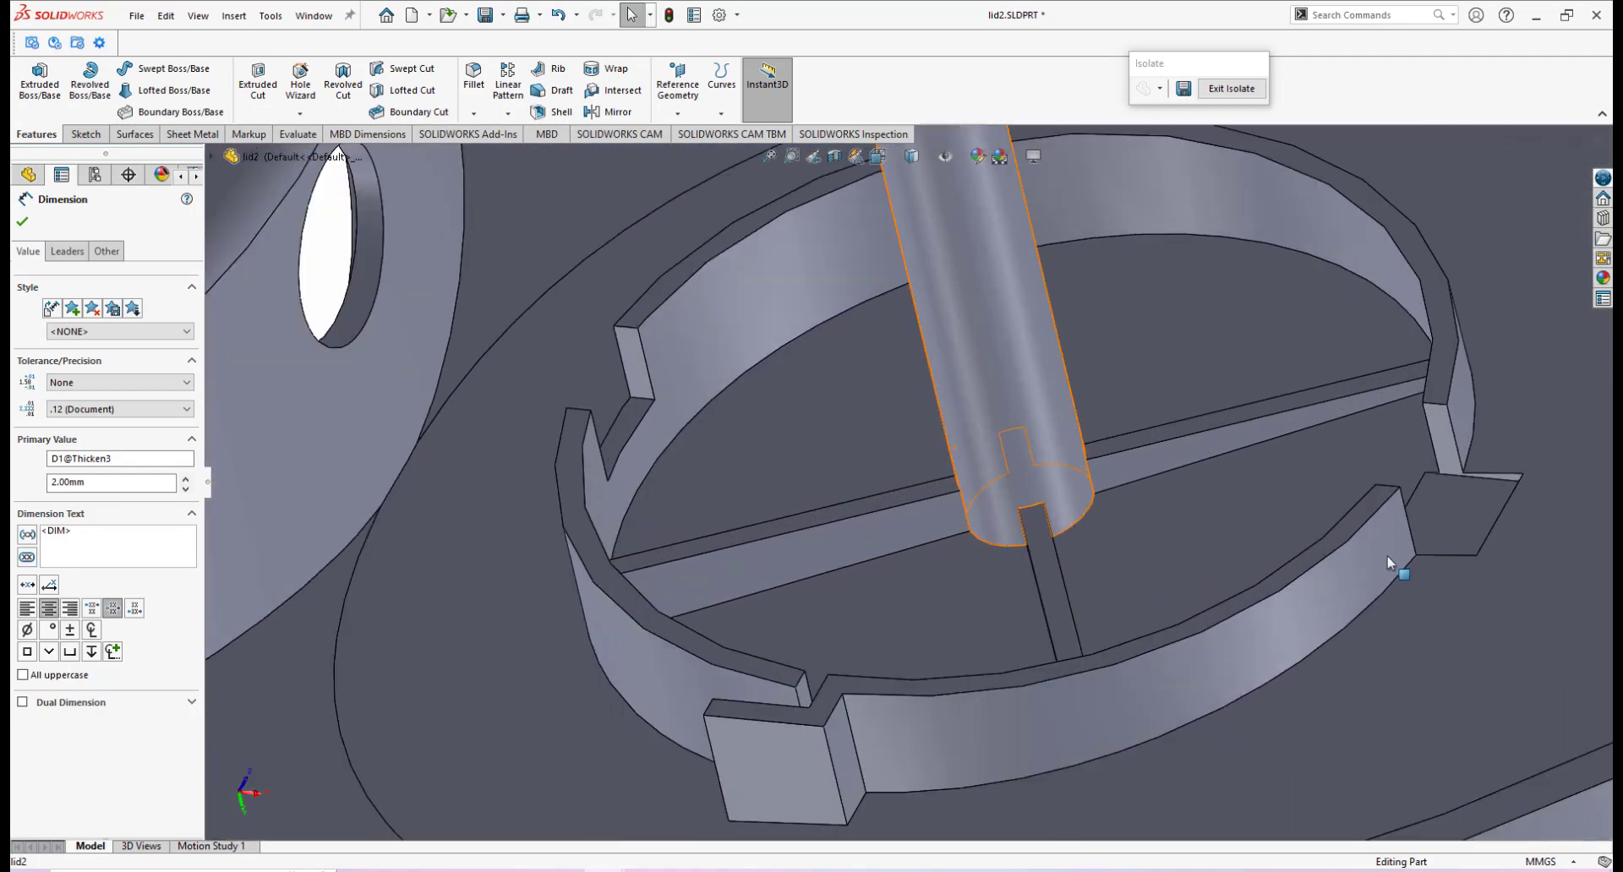
scroll(1360, 558, "up", 4)
scroll(1267, 511, "down", 7)
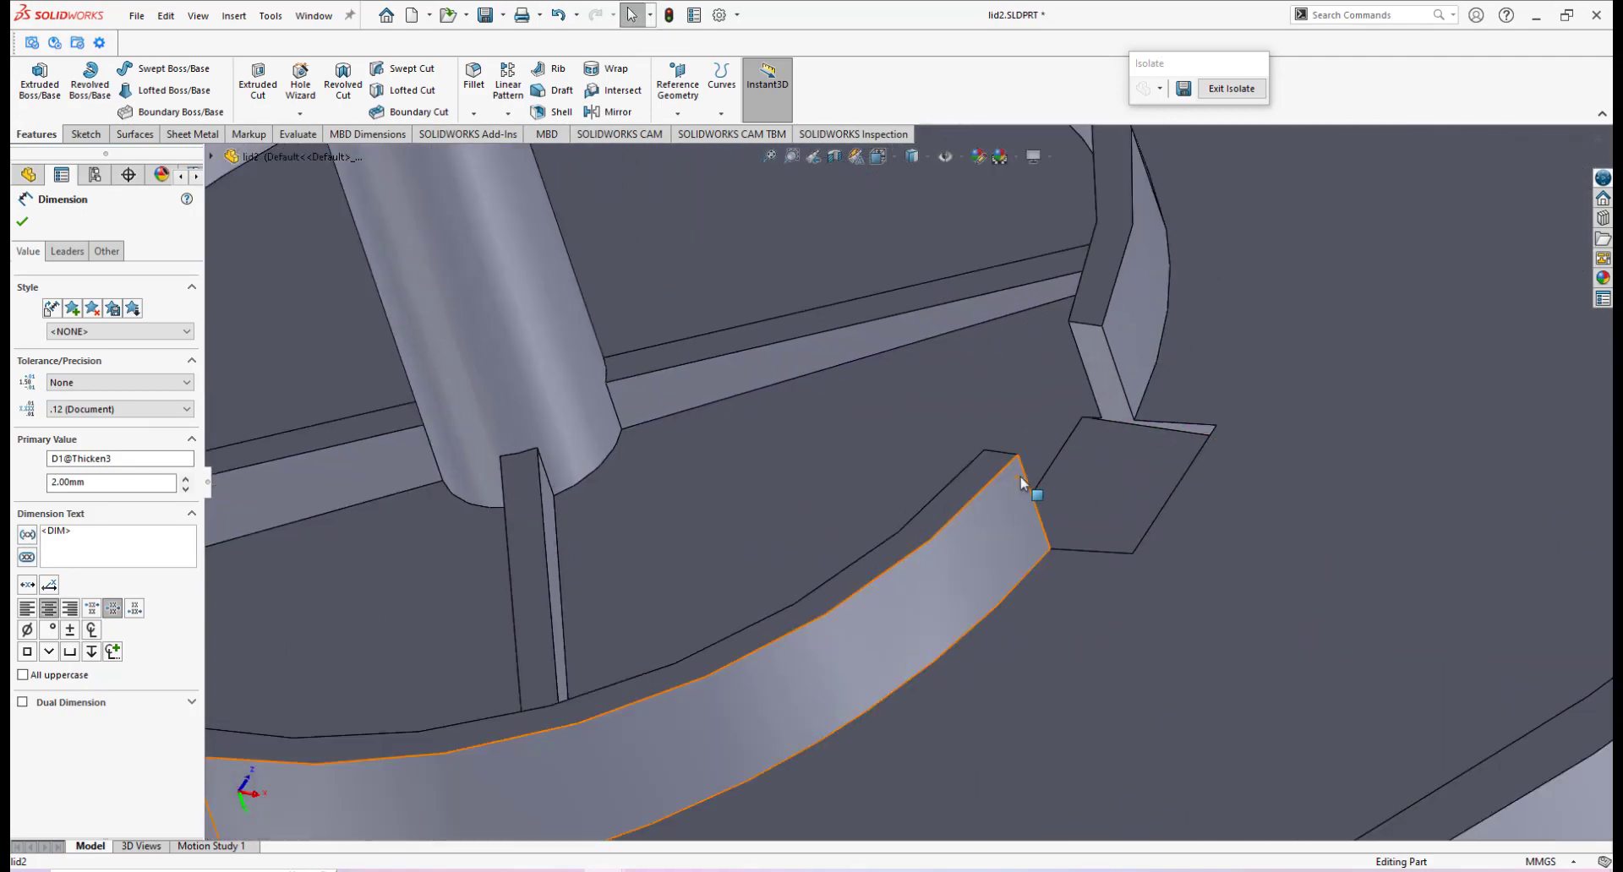
Set the depth of the cut that forms the ring wall's gaps to 3 mm and rebuild the part.
scroll(1020, 481, "down", 3)
scroll(1116, 411, "down", 1)
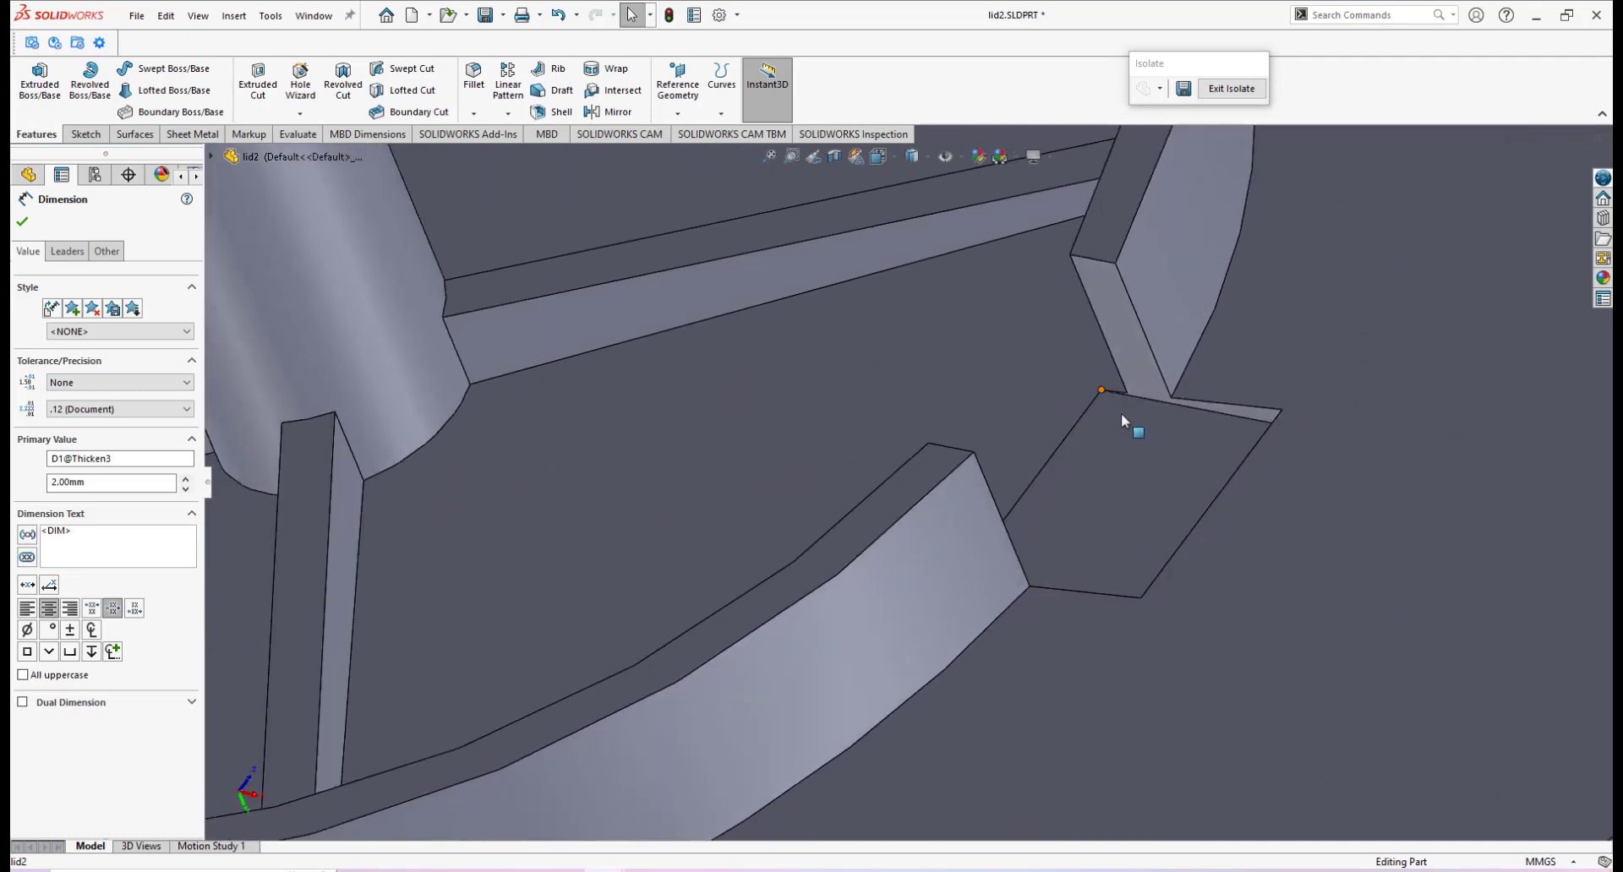
middle_click_drag(1119, 418, 1181, 480)
scroll(1181, 477, "up", 10)
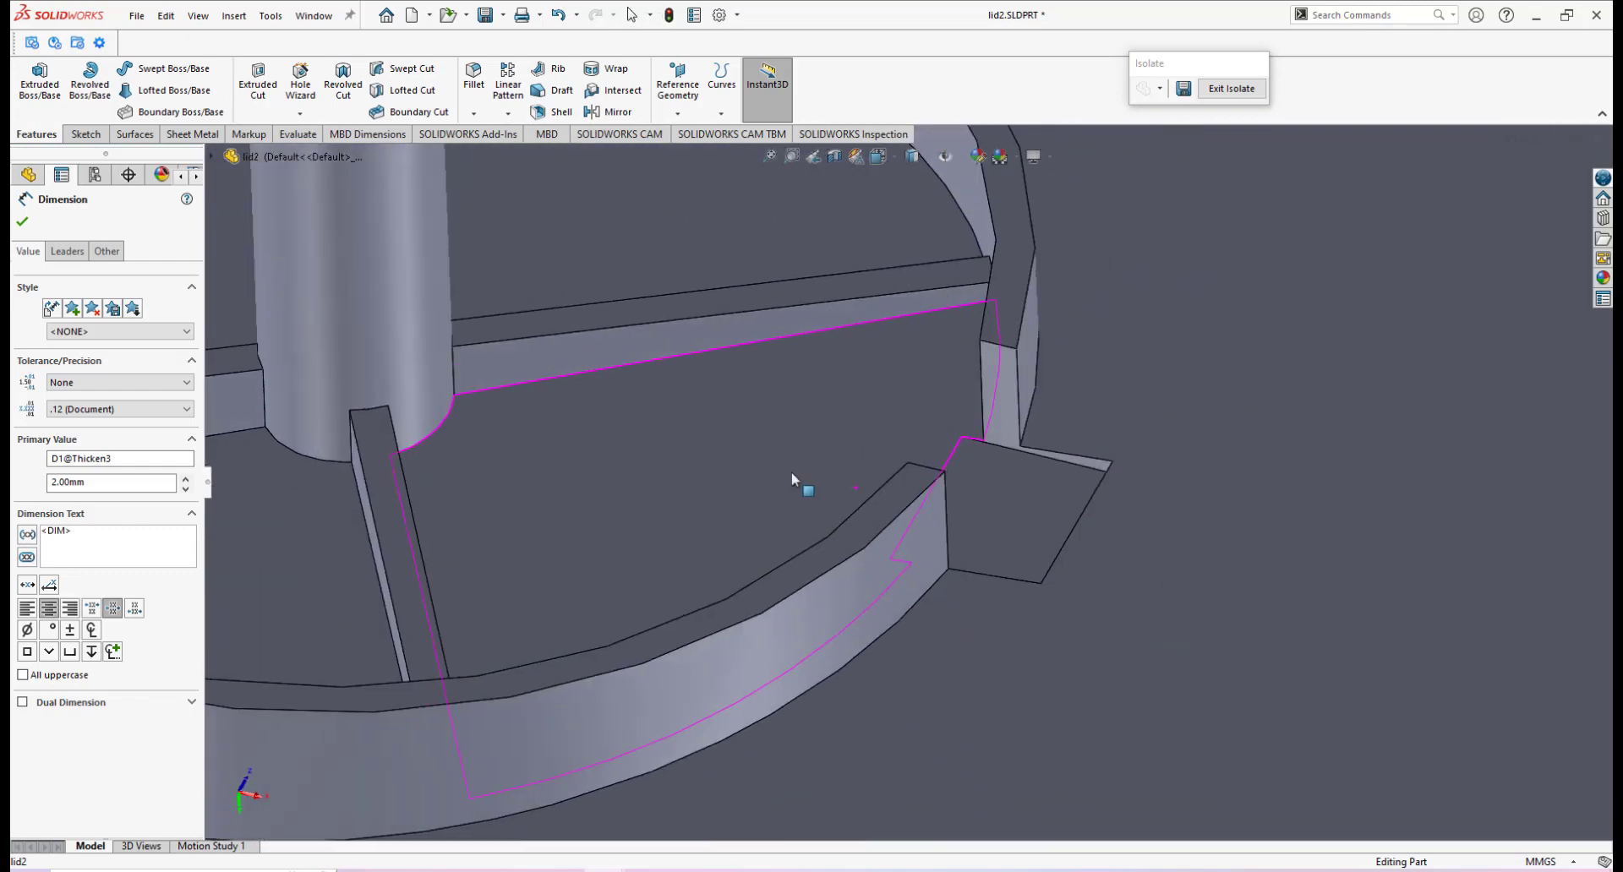
scroll(754, 468, "down", 3)
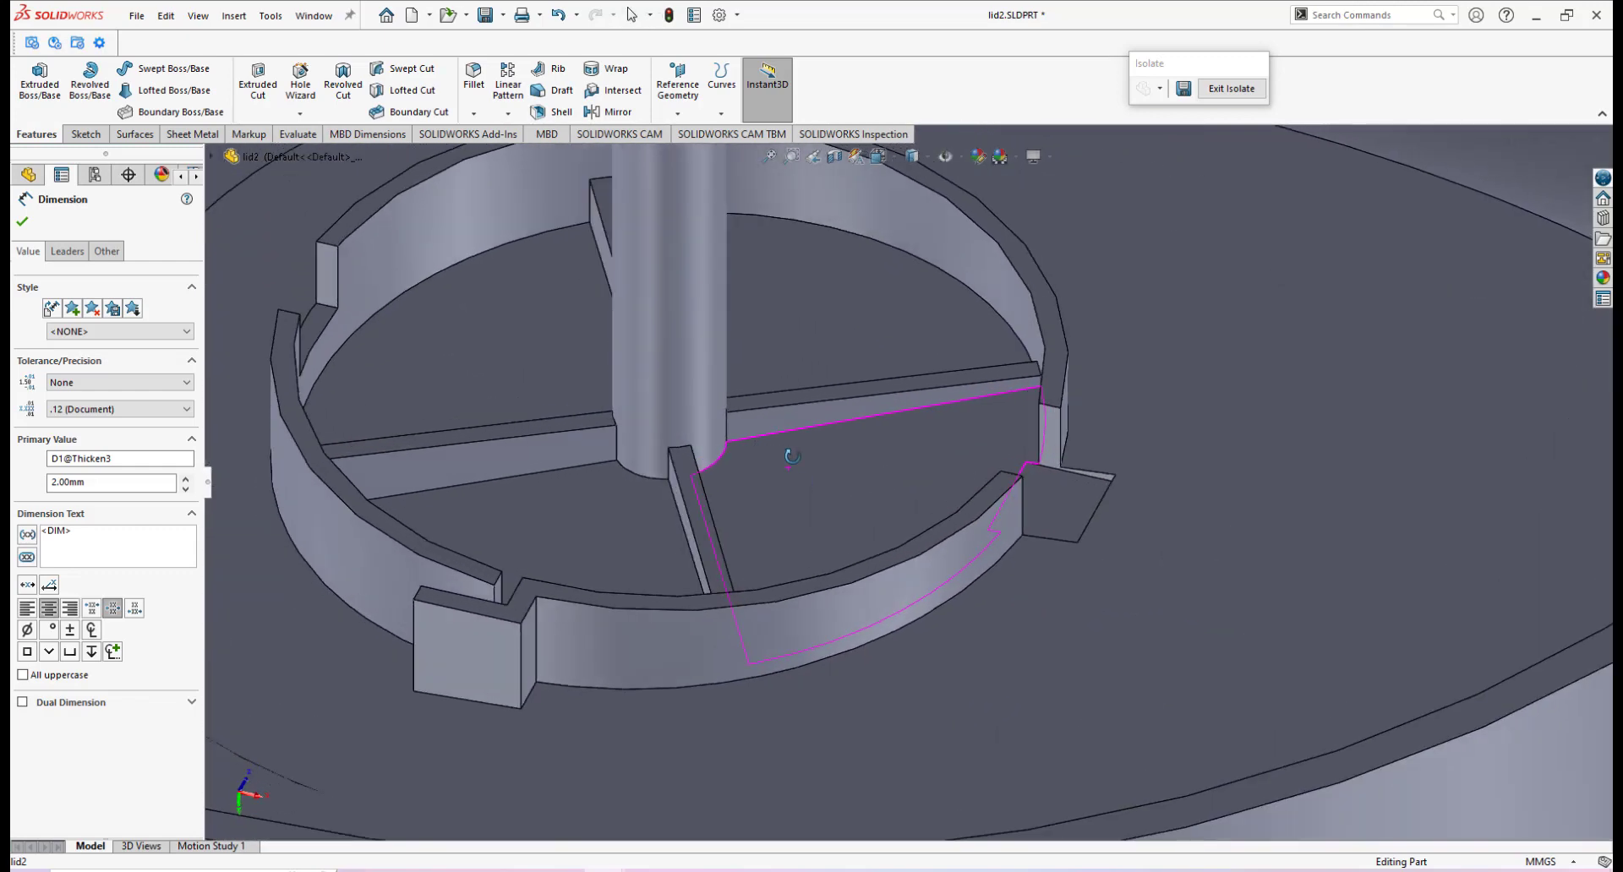
left_click(1048, 437)
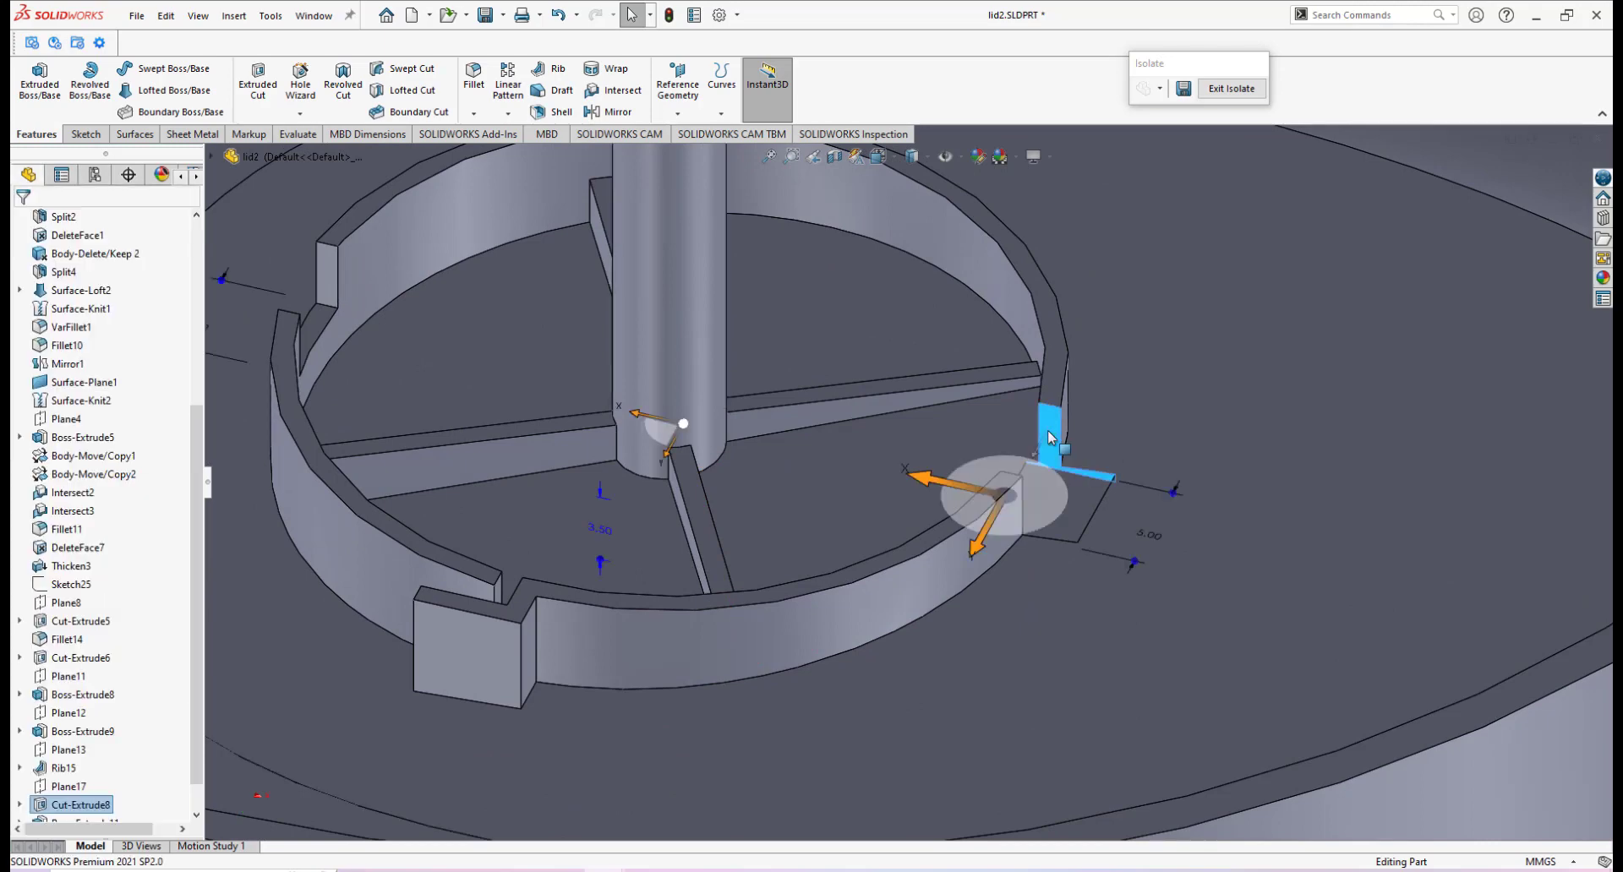
left_click(602, 532)
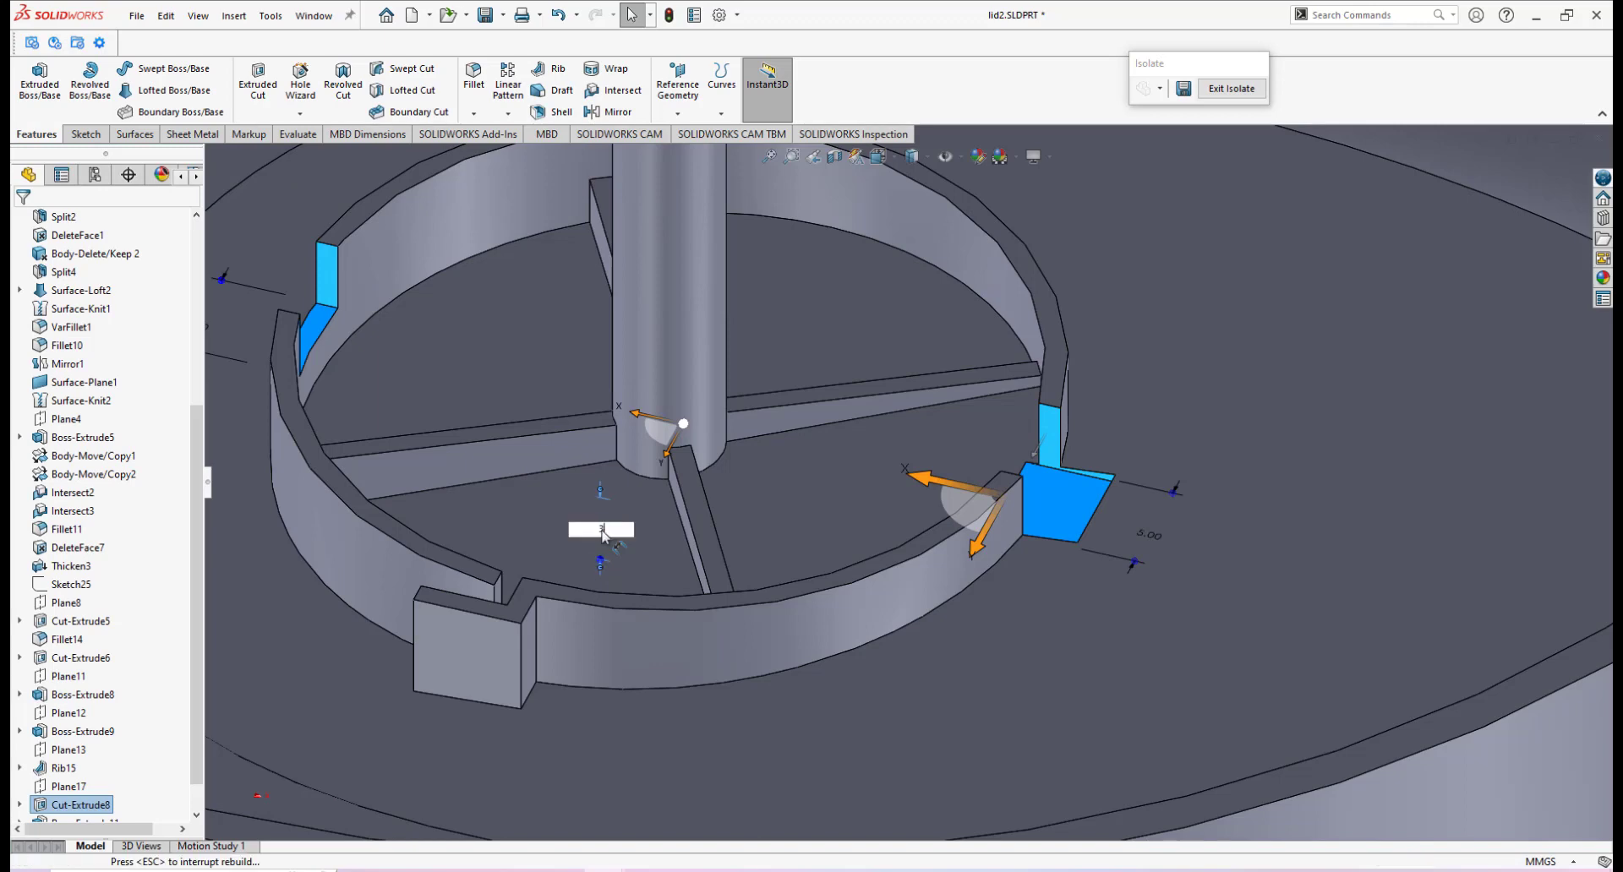
left_click(668, 17)
scroll(922, 488, "up", 5)
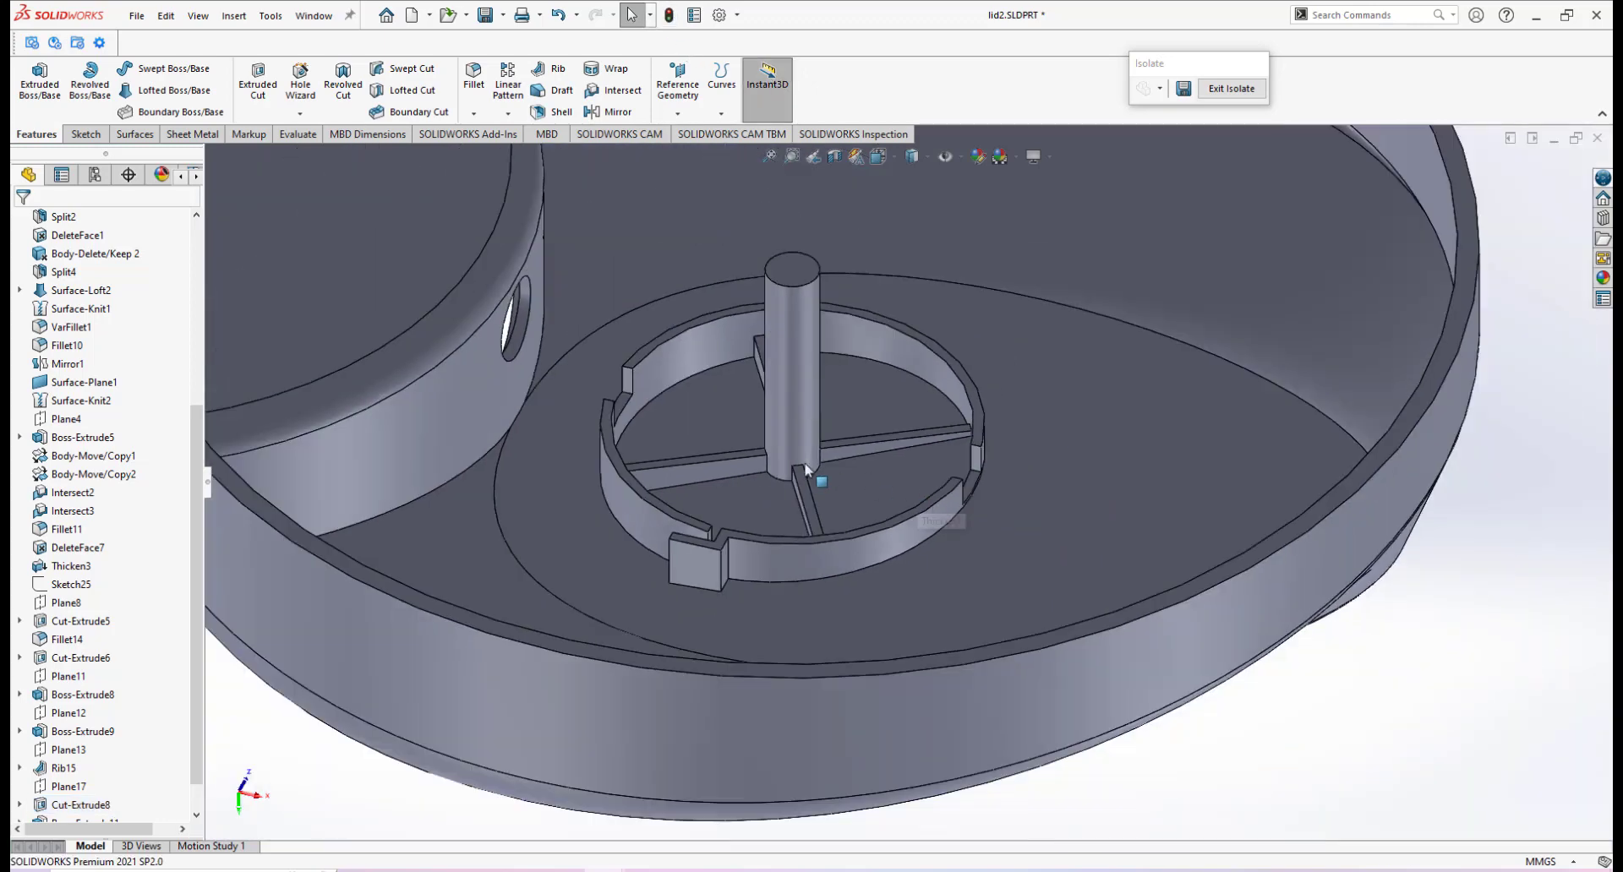
Examine the lid's interior and compare it with the reference photo of the real lid in the image viewer.
scroll(896, 494, "down", 6)
scroll(912, 495, "down", 2)
middle_click_drag(919, 491, 854, 507)
scroll(870, 492, "up", 4)
scroll(853, 507, "up", 5)
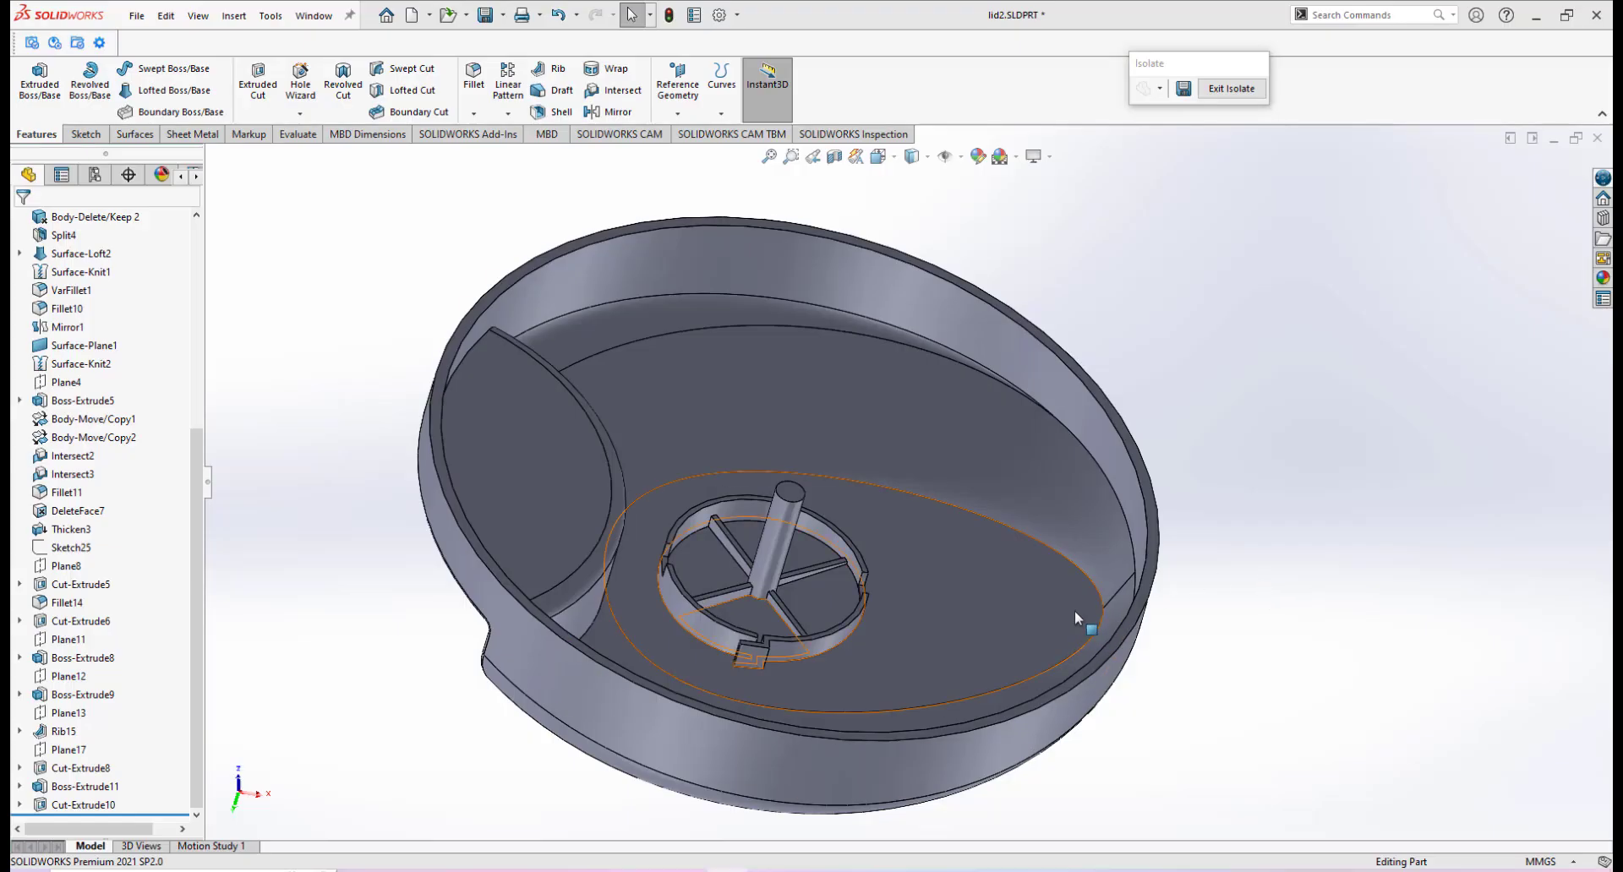
middle_click_drag(1084, 652, 1057, 622)
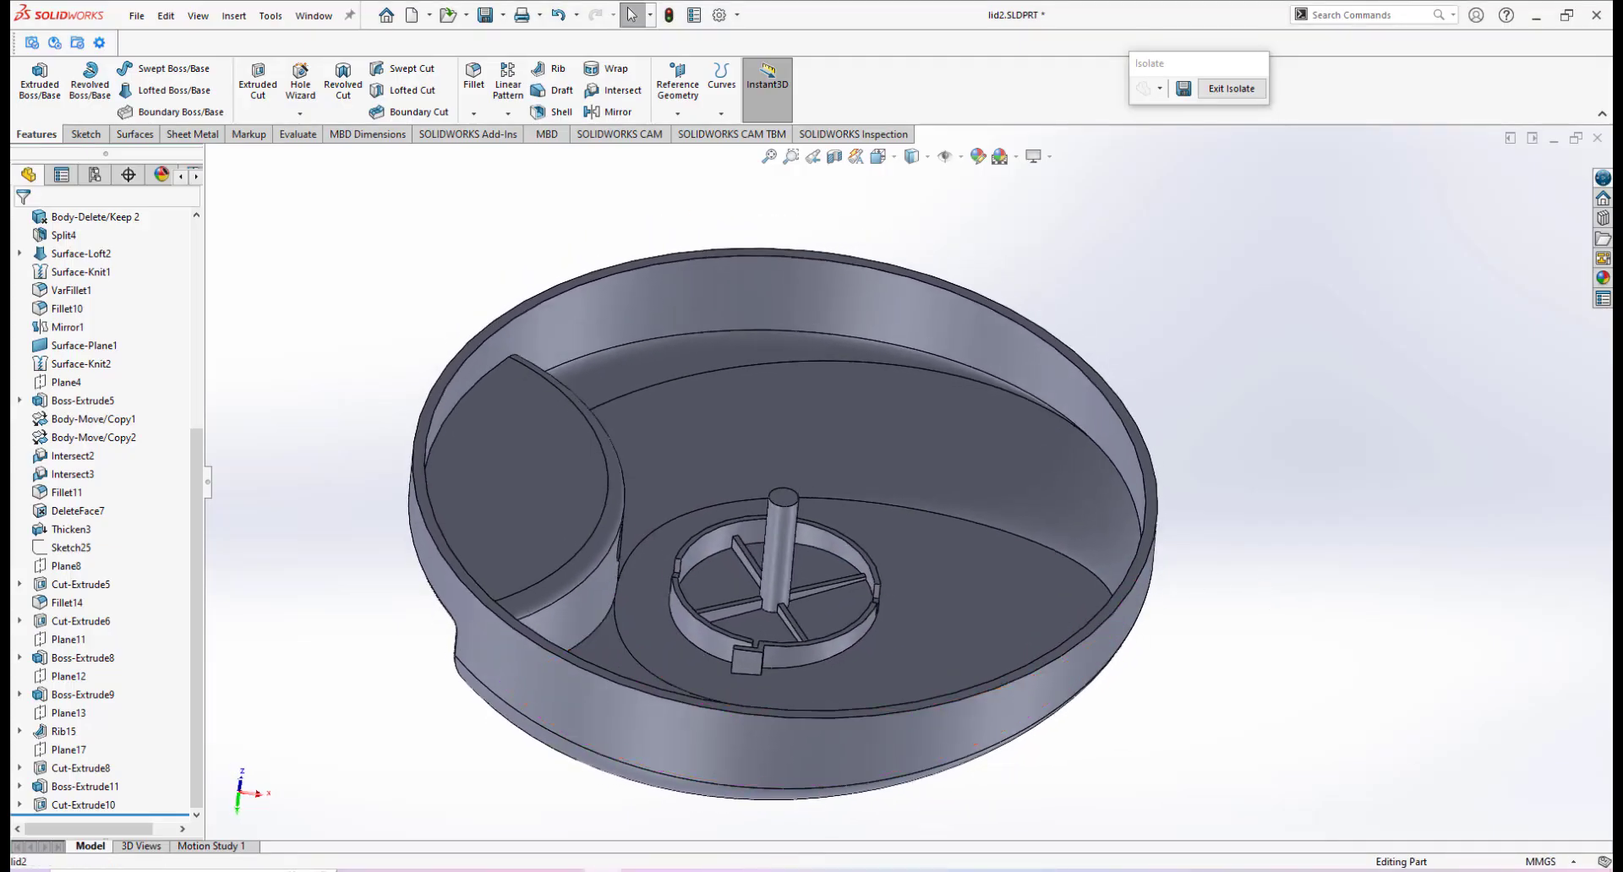
left_click(685, 871)
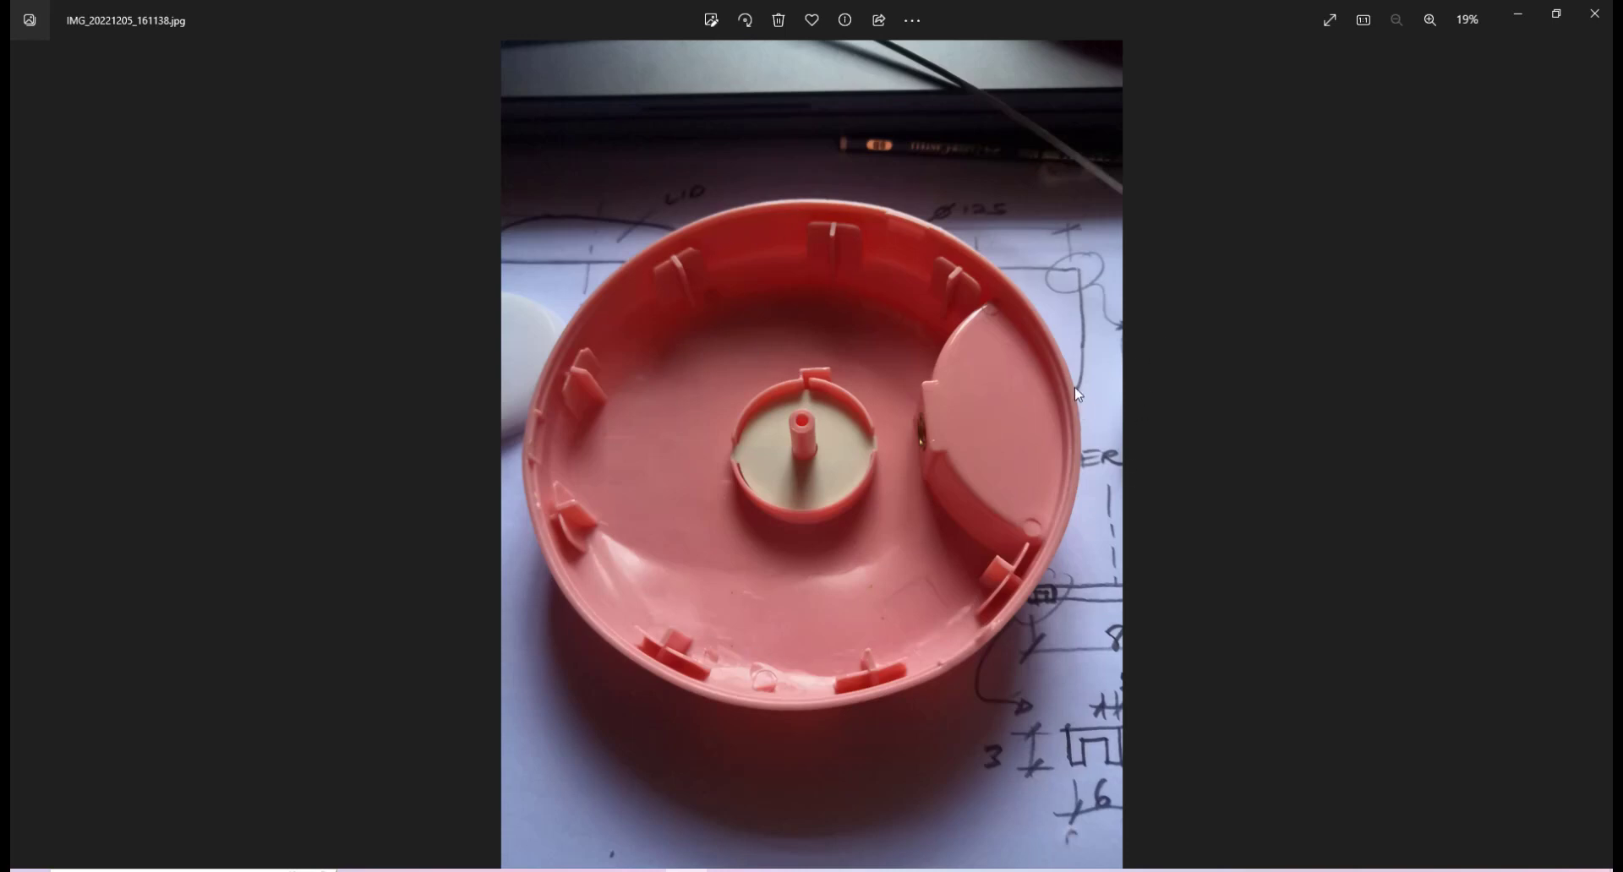
left_click(605, 870)
left_click(681, 754)
Start a sketch on the lid's rim face and convert the rim's inner circular edge into a sketch circle.
middle_click_drag(1015, 493, 1003, 510)
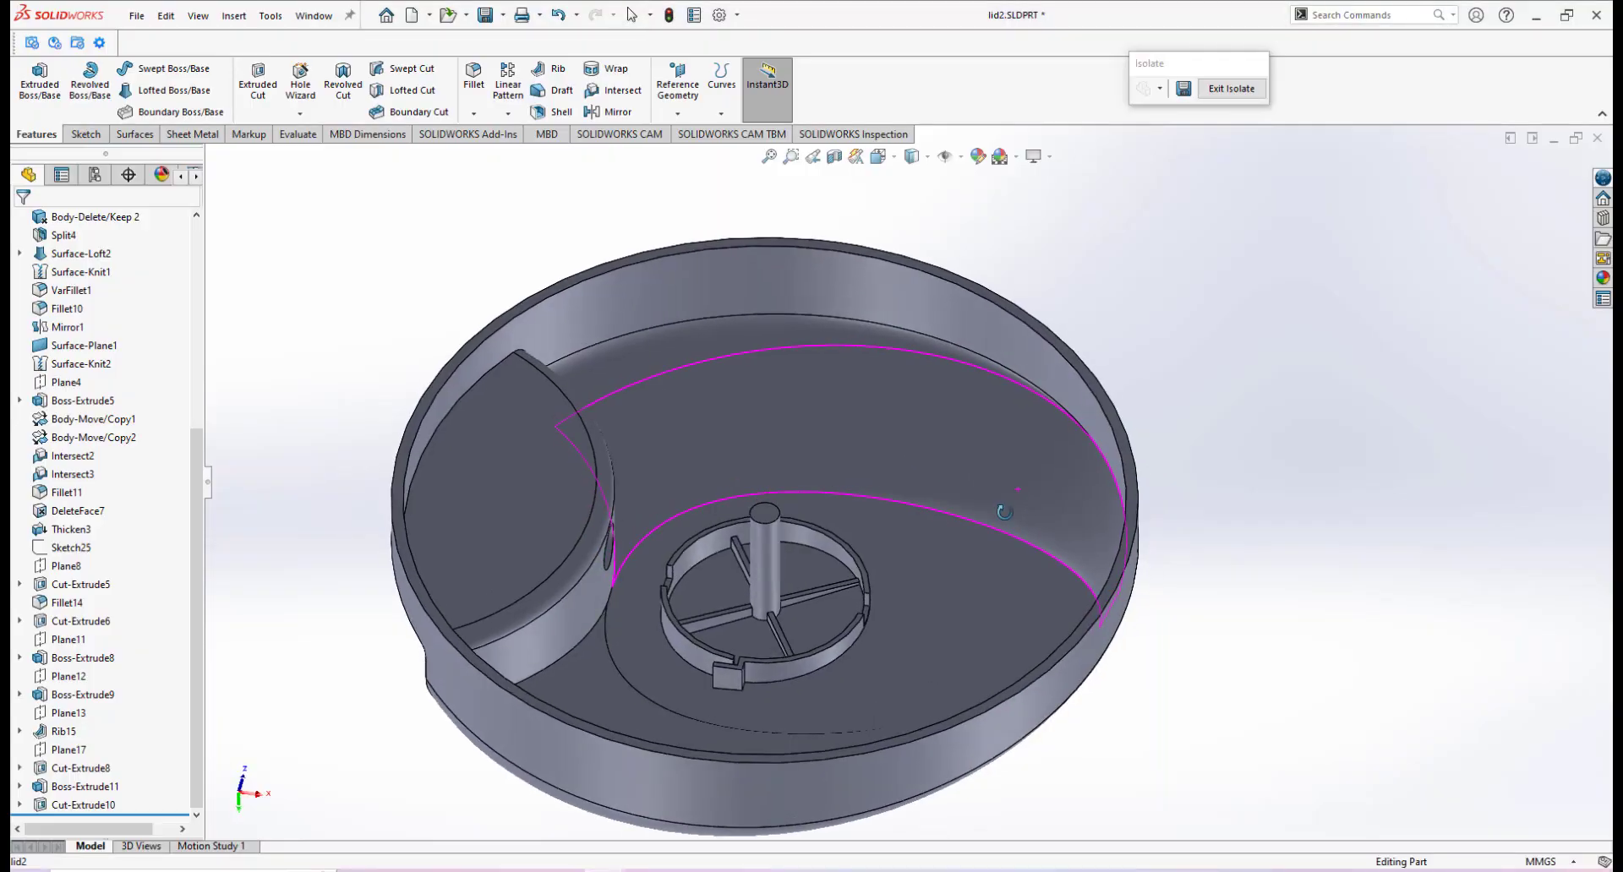
scroll(951, 614, "up", 1)
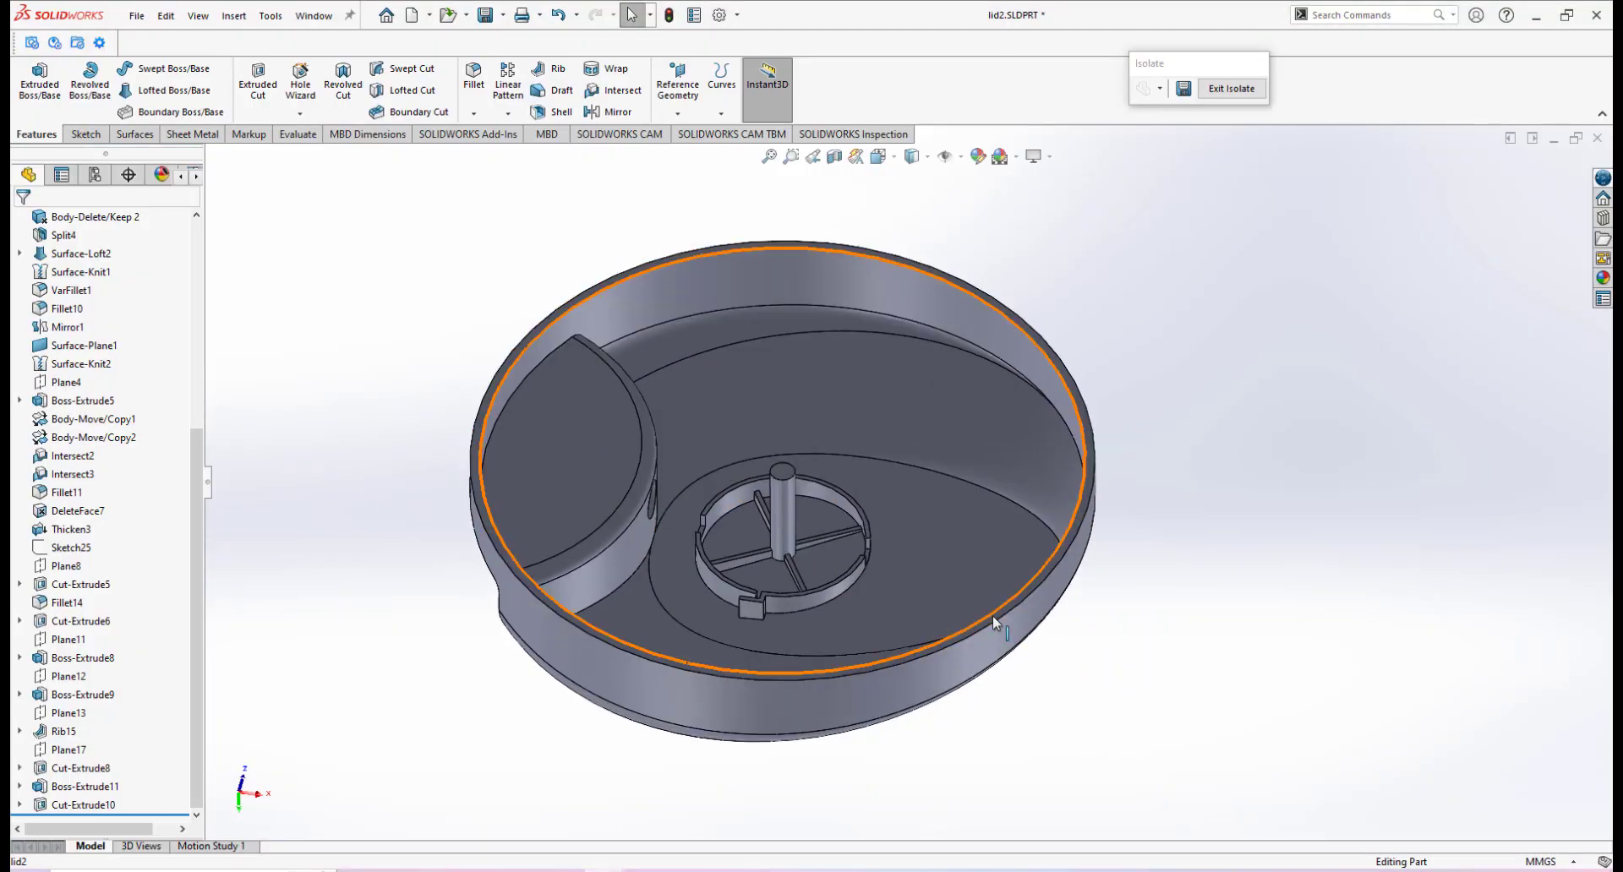
left_click(992, 617)
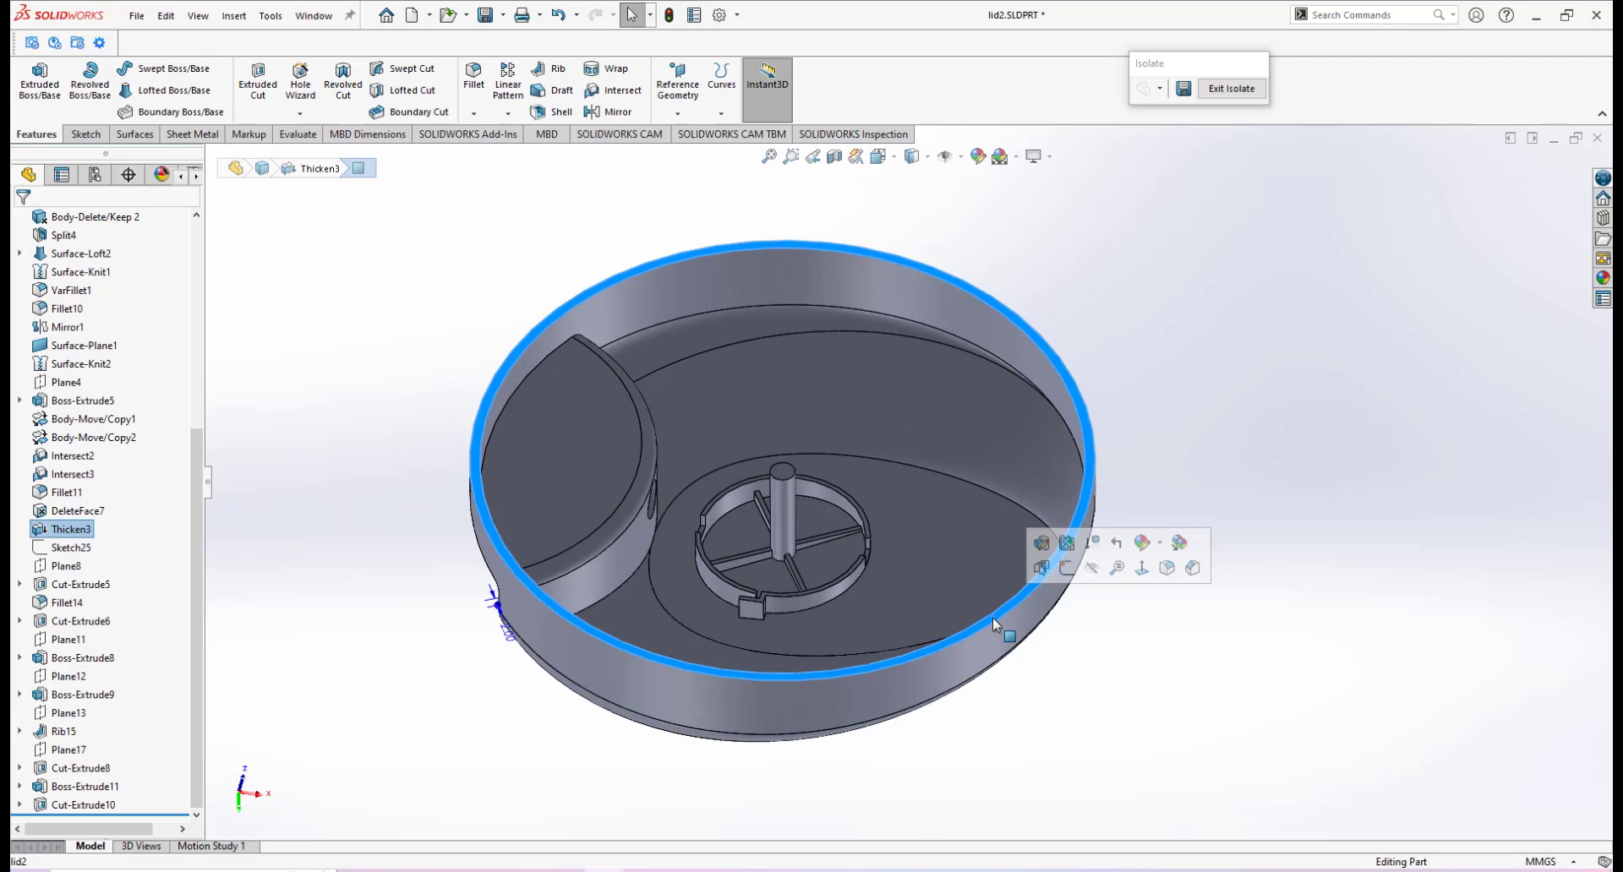
left_click(1067, 575)
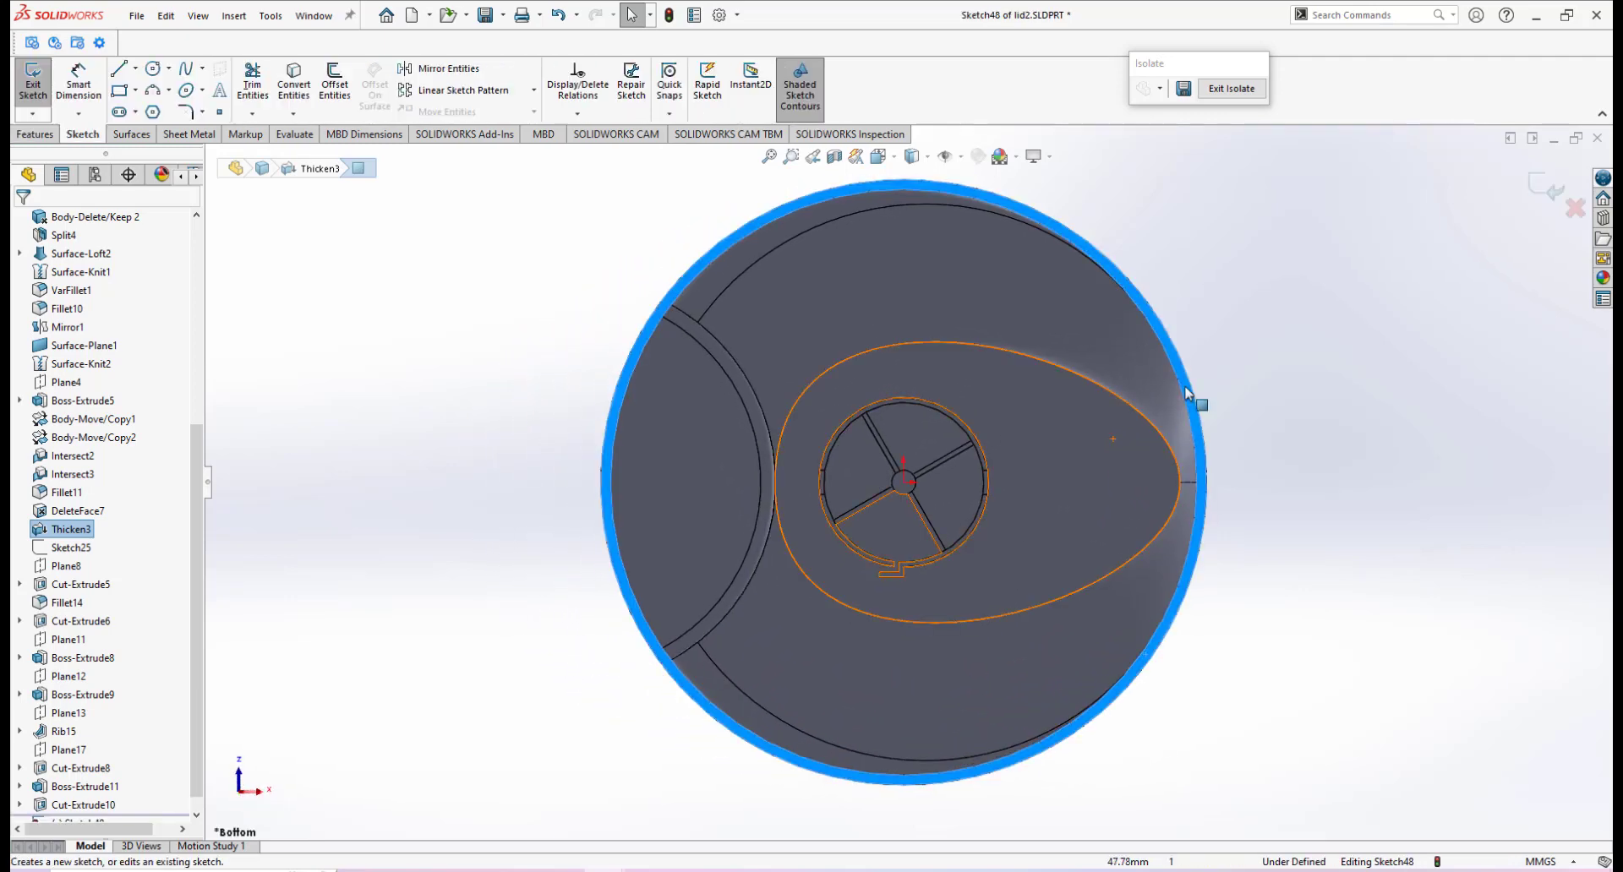
scroll(1117, 388, "down", 1)
scroll(1117, 388, "down", 1)
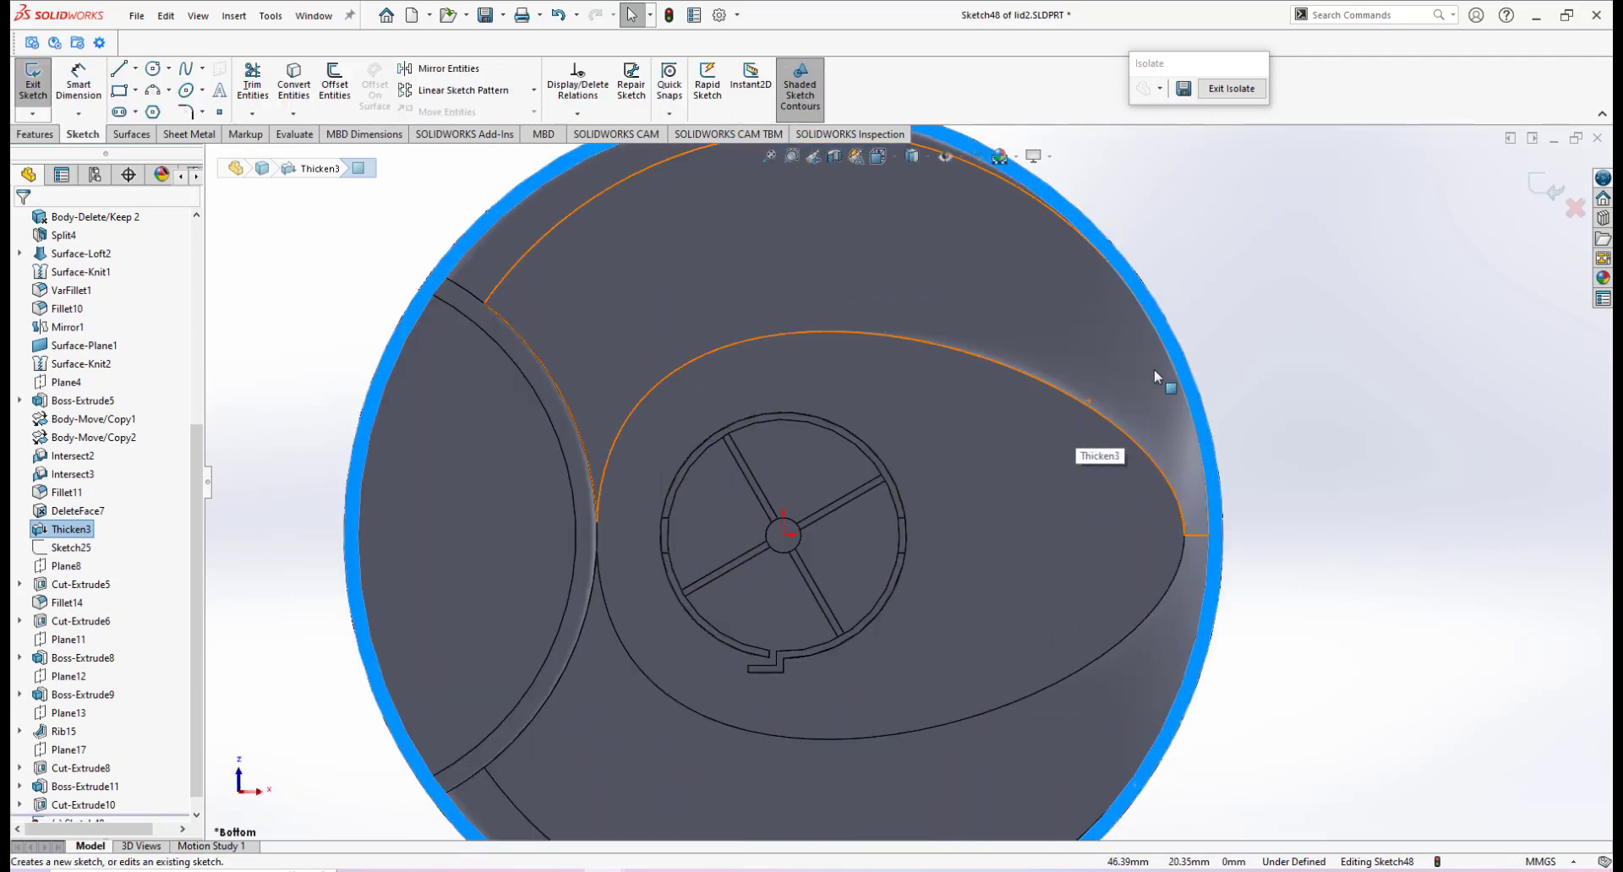
left_click(1242, 351)
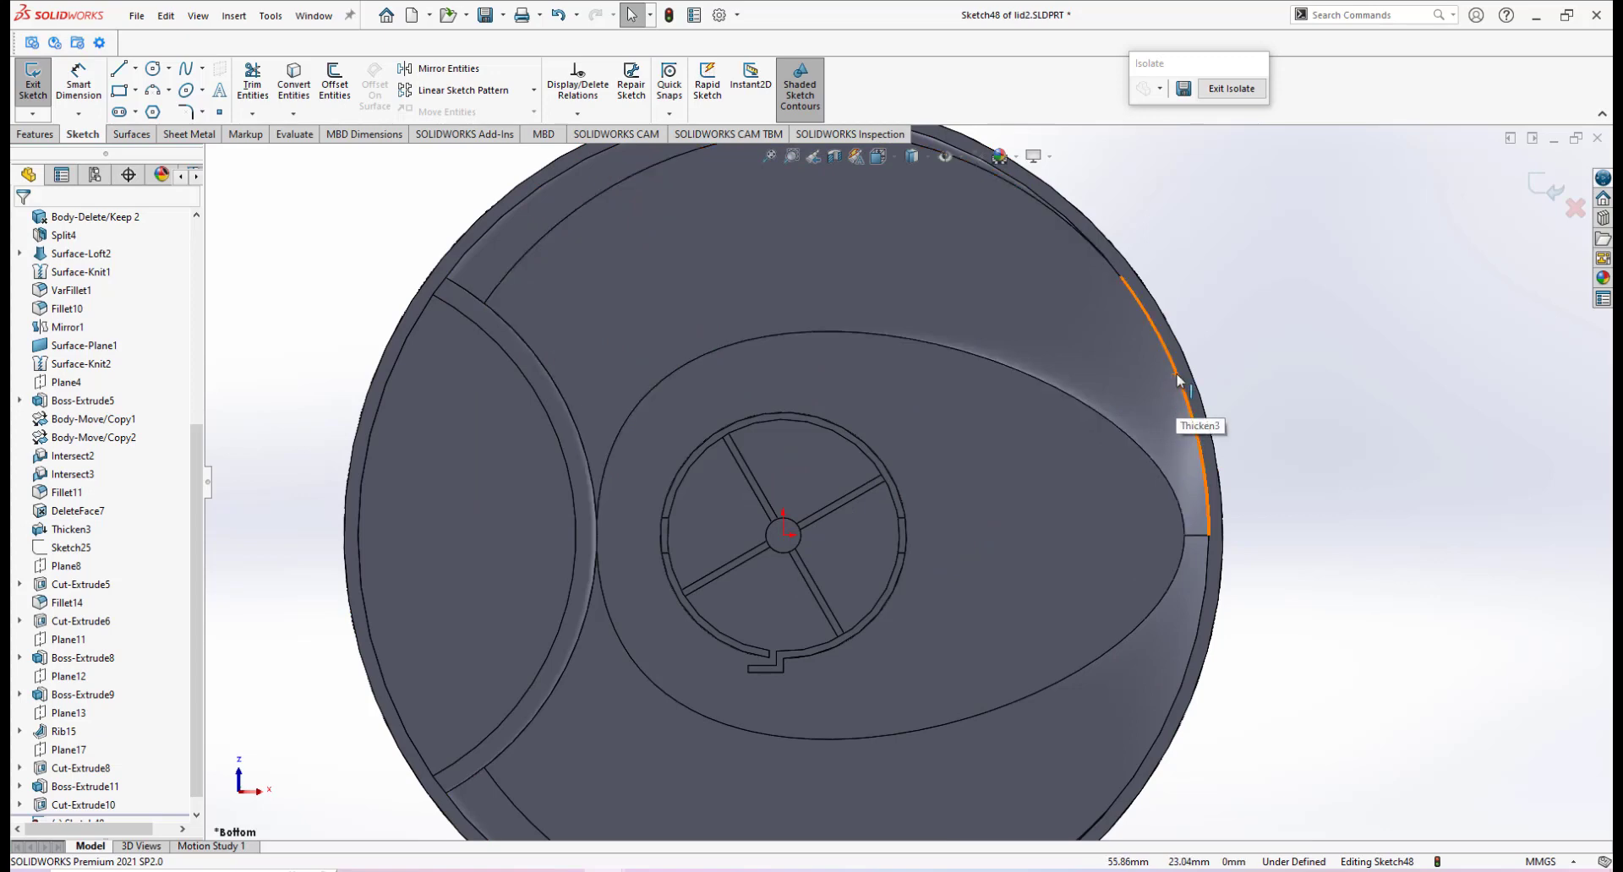
left_click(1206, 625)
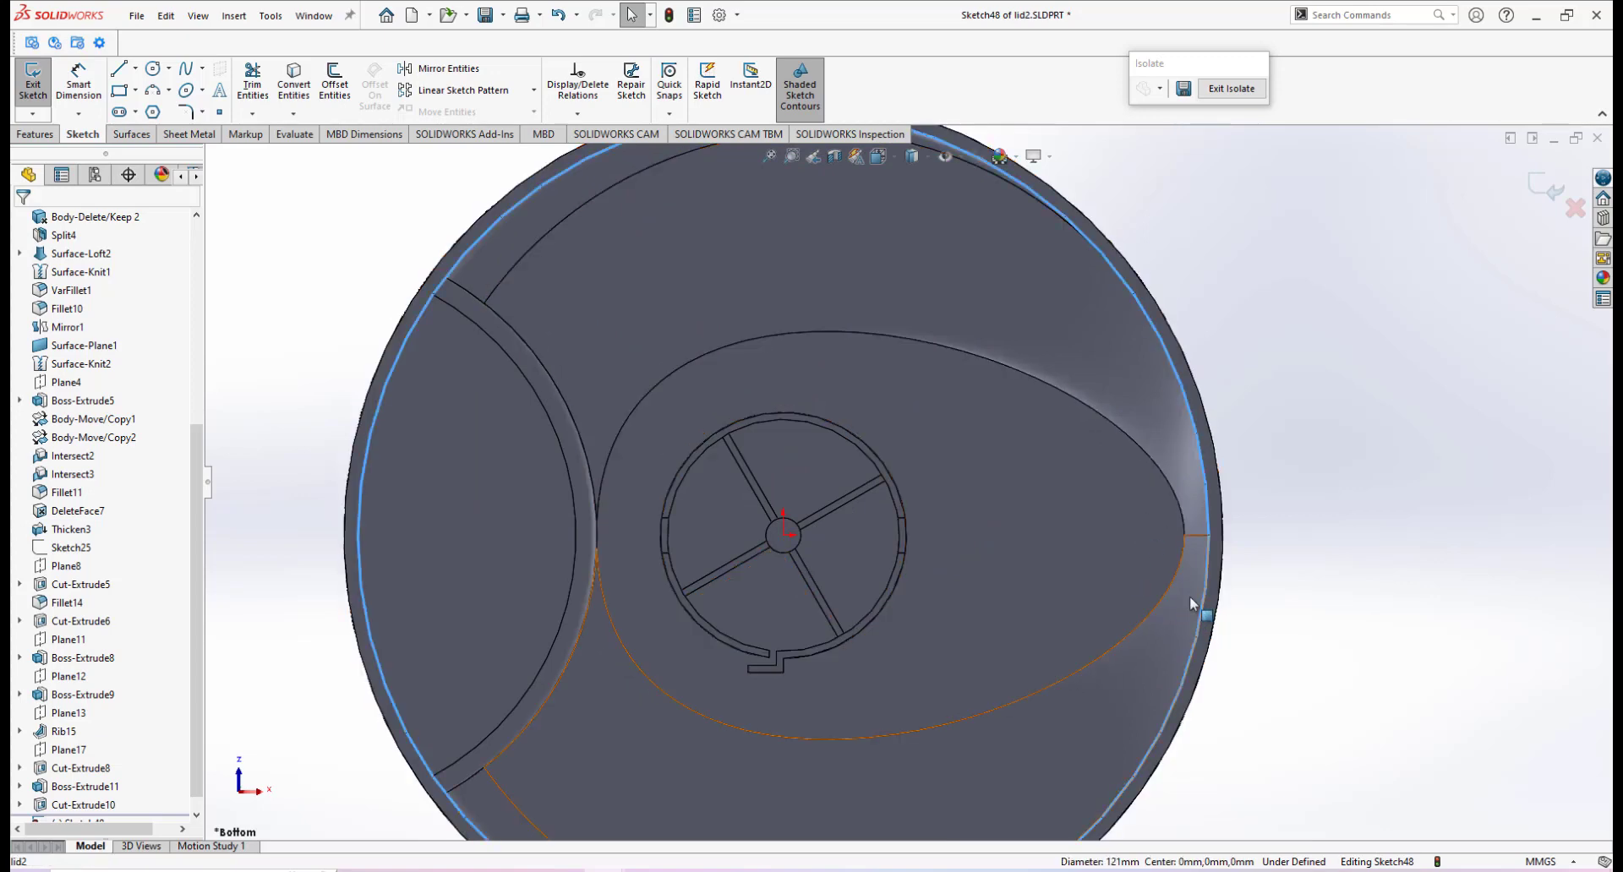
scroll(1189, 596, "up", 3)
scroll(1040, 347, "down", 2)
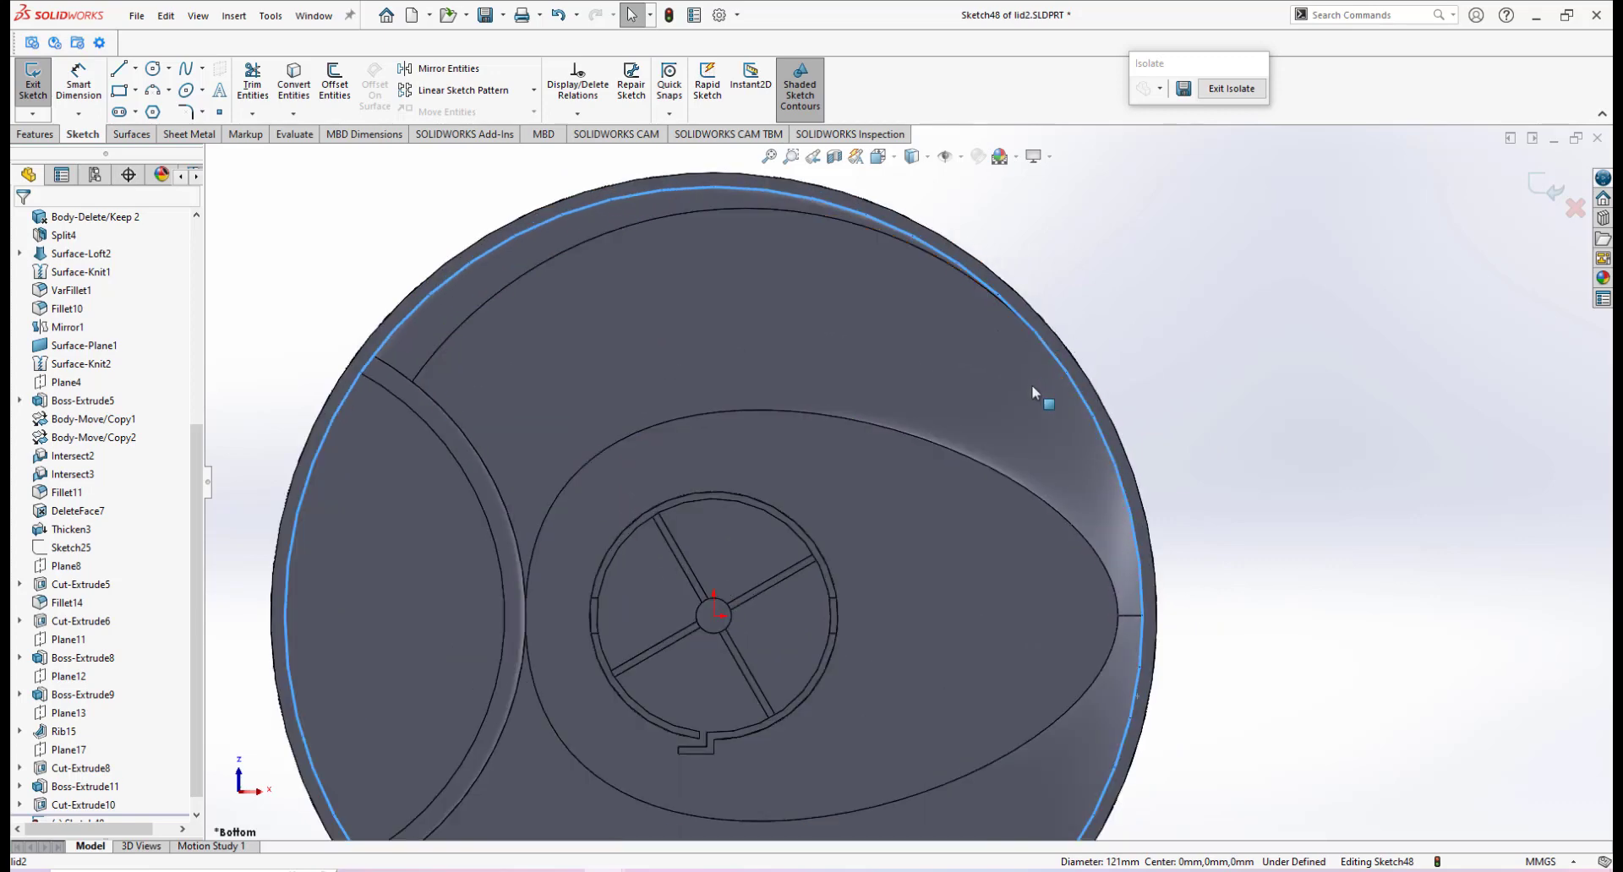
scroll(951, 433, "up", 1)
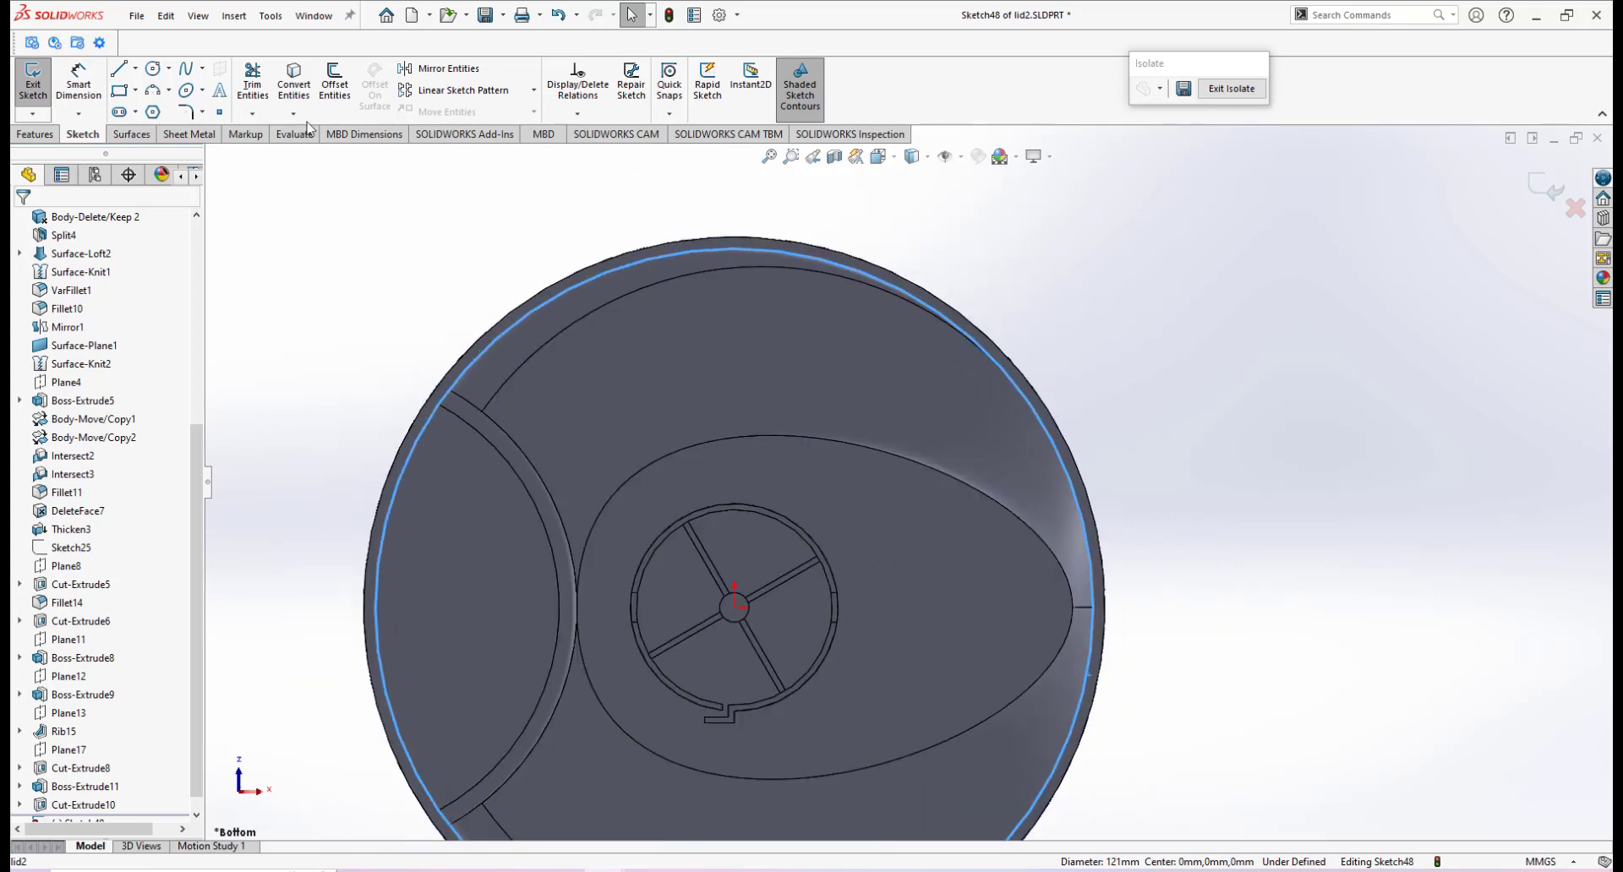
left_click(294, 84)
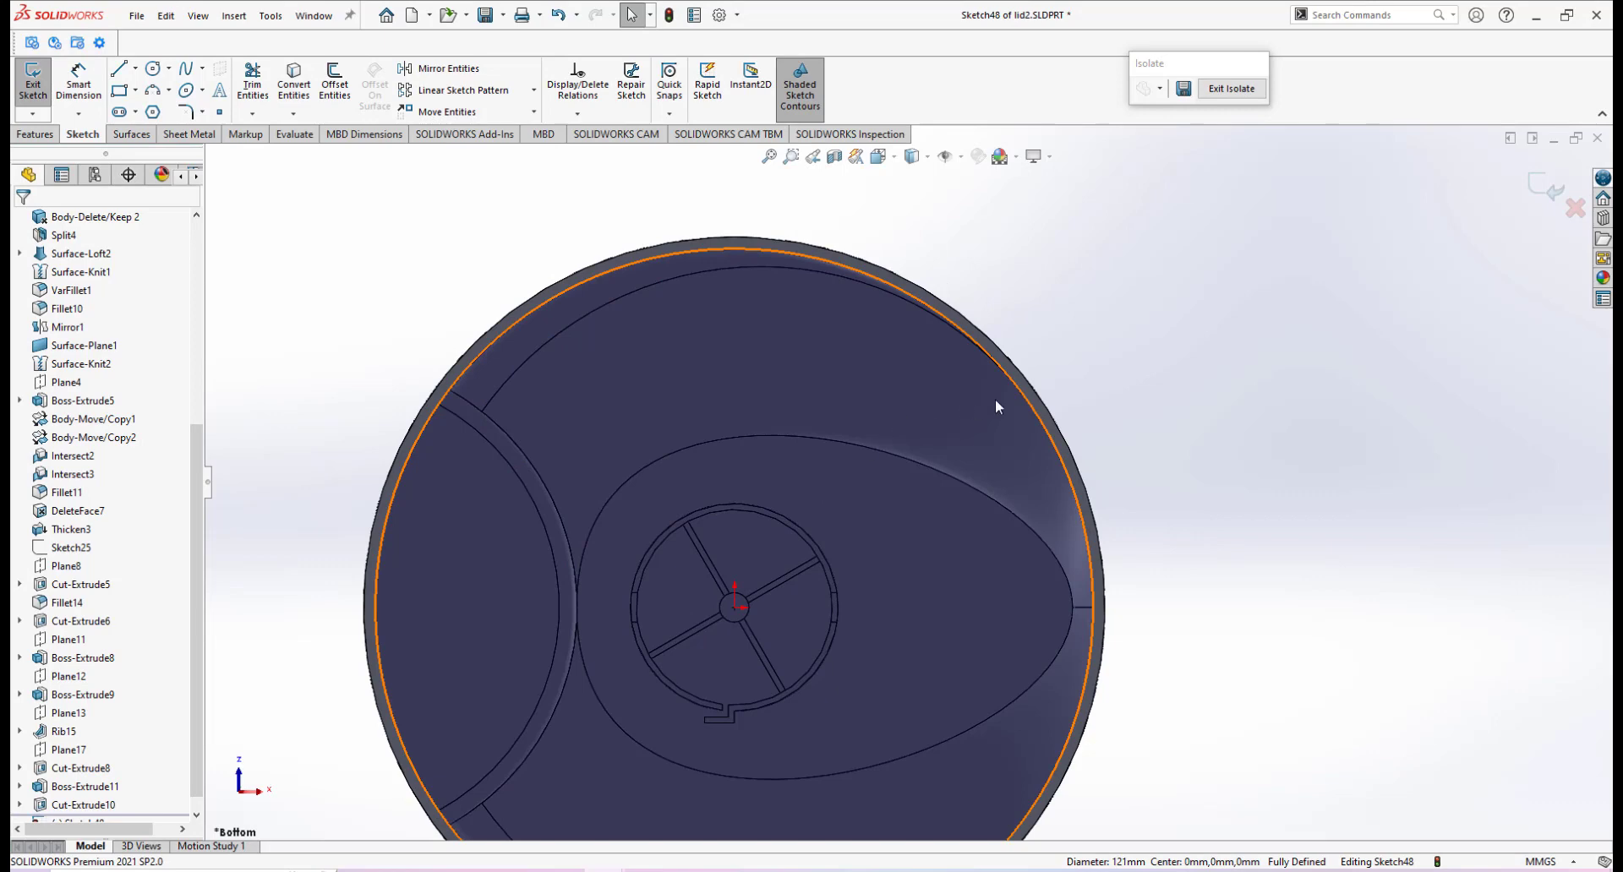
Offset the converted circle outward by 0.50 mm onto the rim face.
middle_click_drag(862, 590, 860, 404)
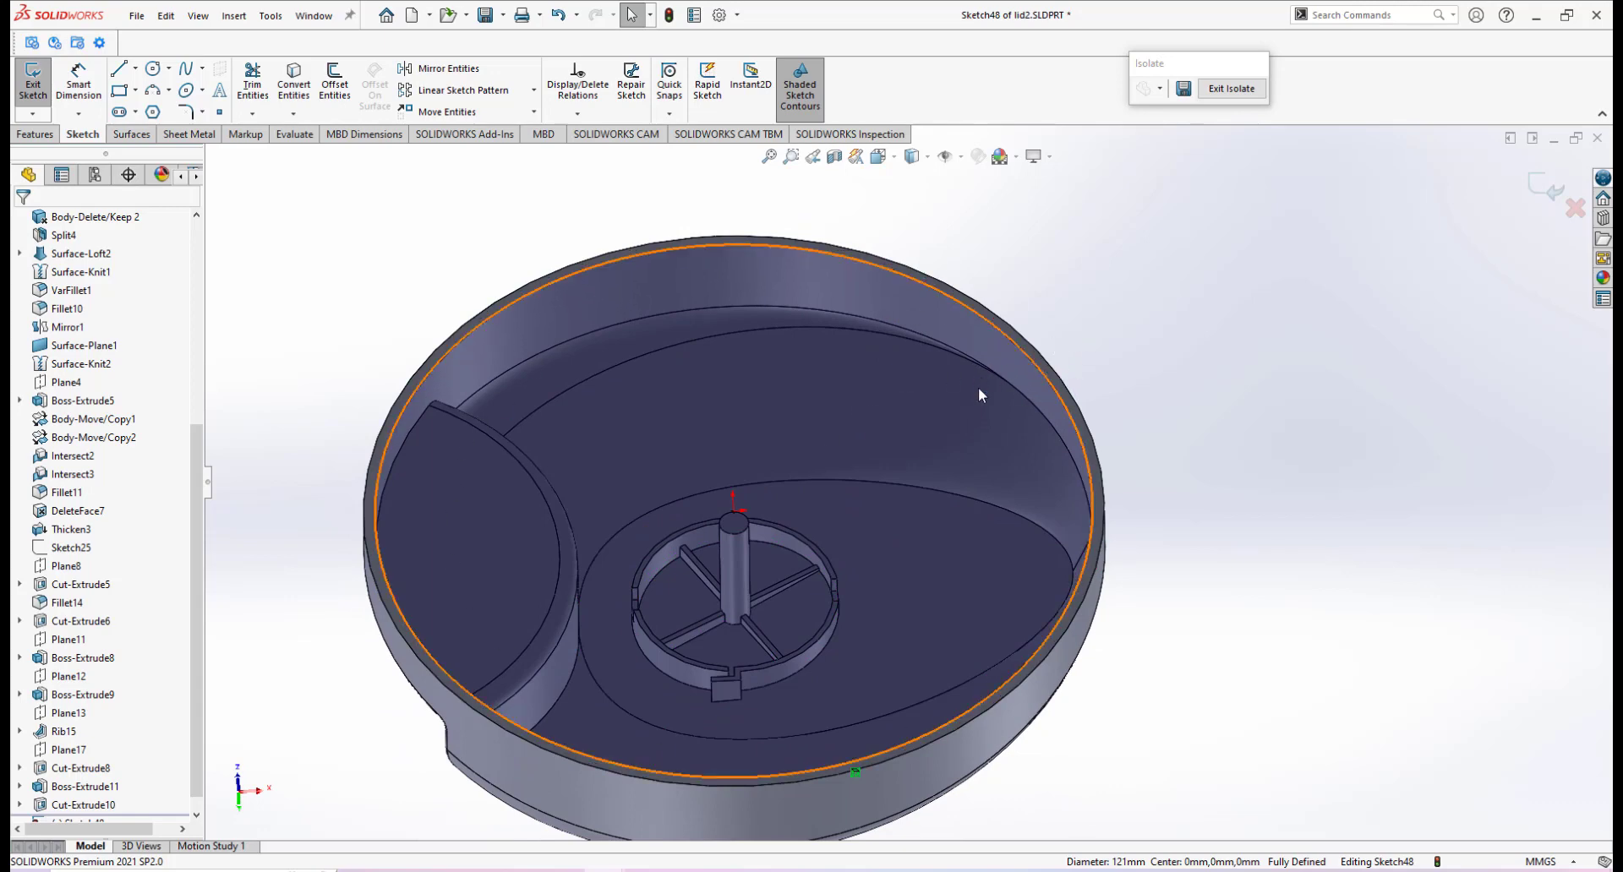
left_click(335, 83)
left_click(565, 281)
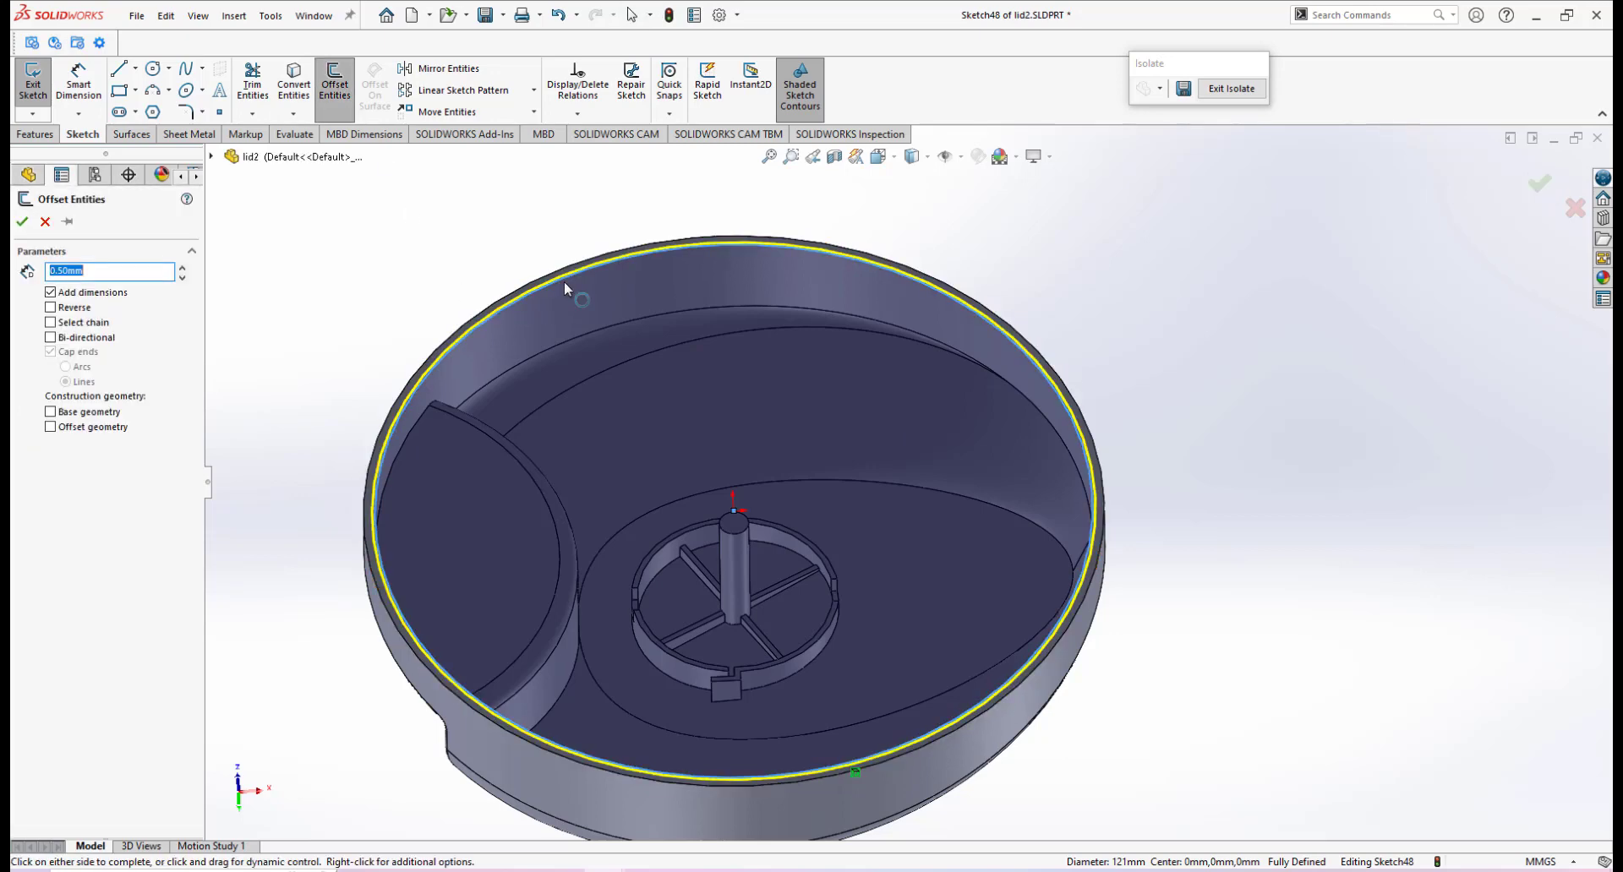
scroll(494, 355, "down", 3)
left_click(56, 311)
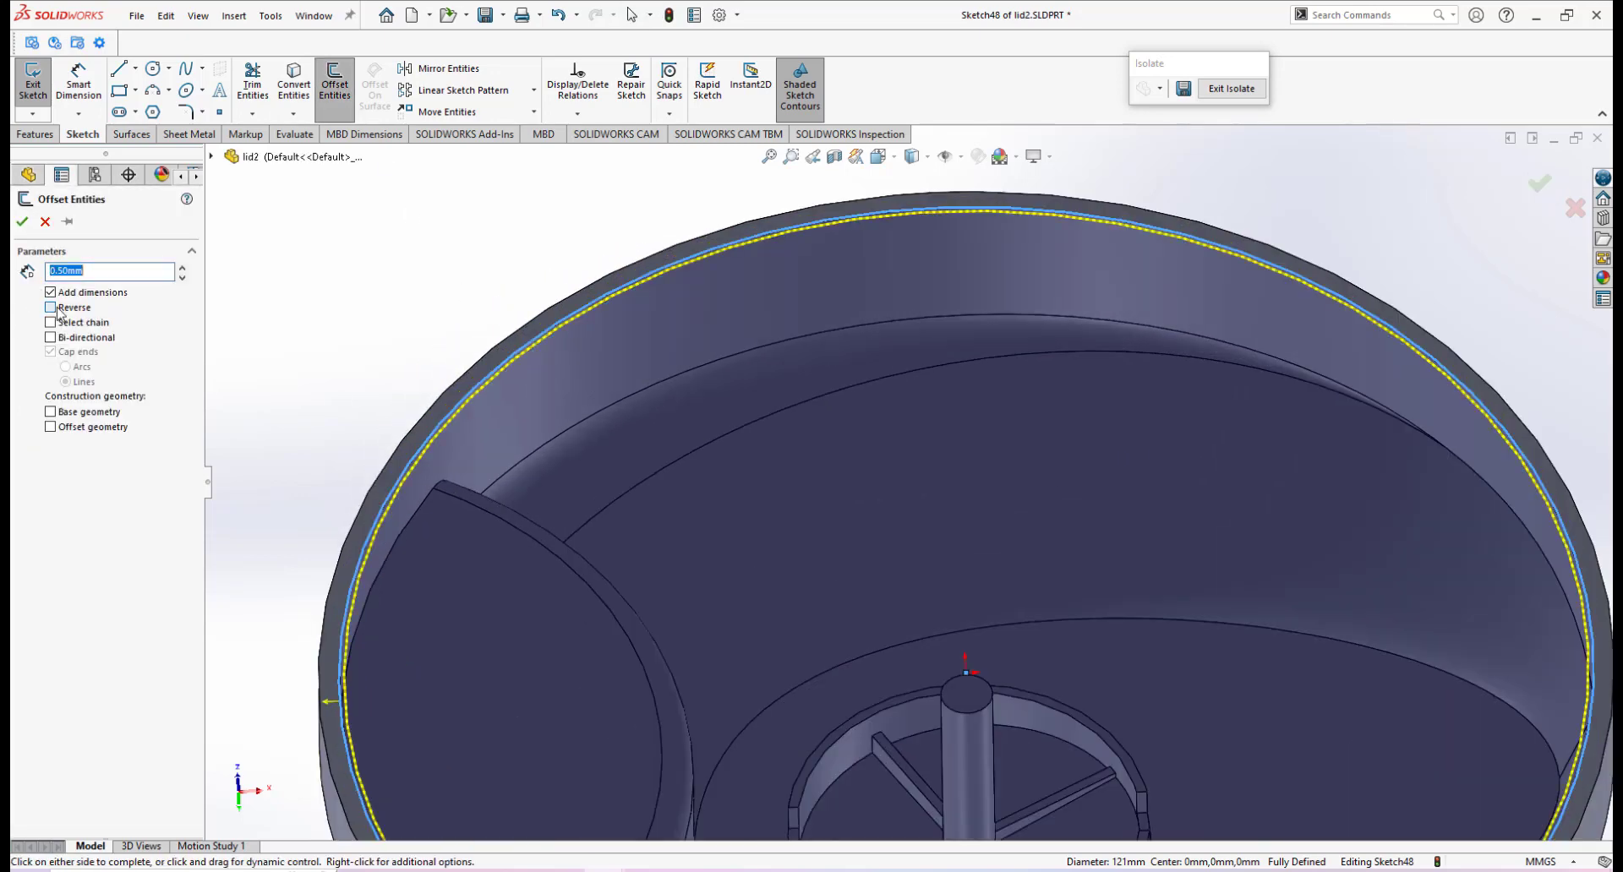
left_click(53, 309)
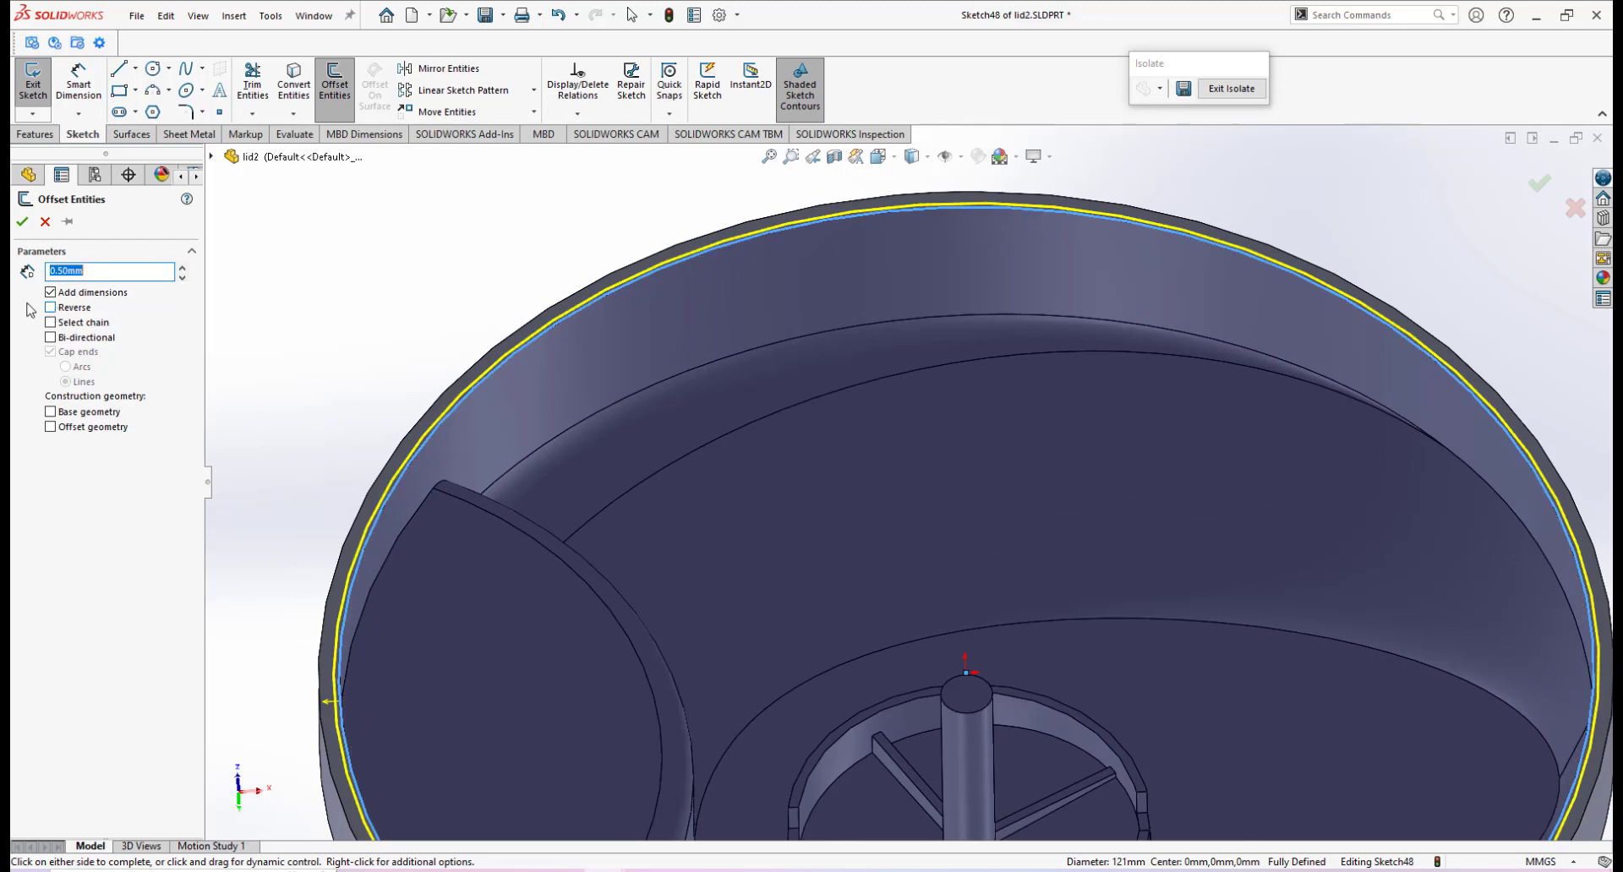
scroll(874, 504, "up", 2)
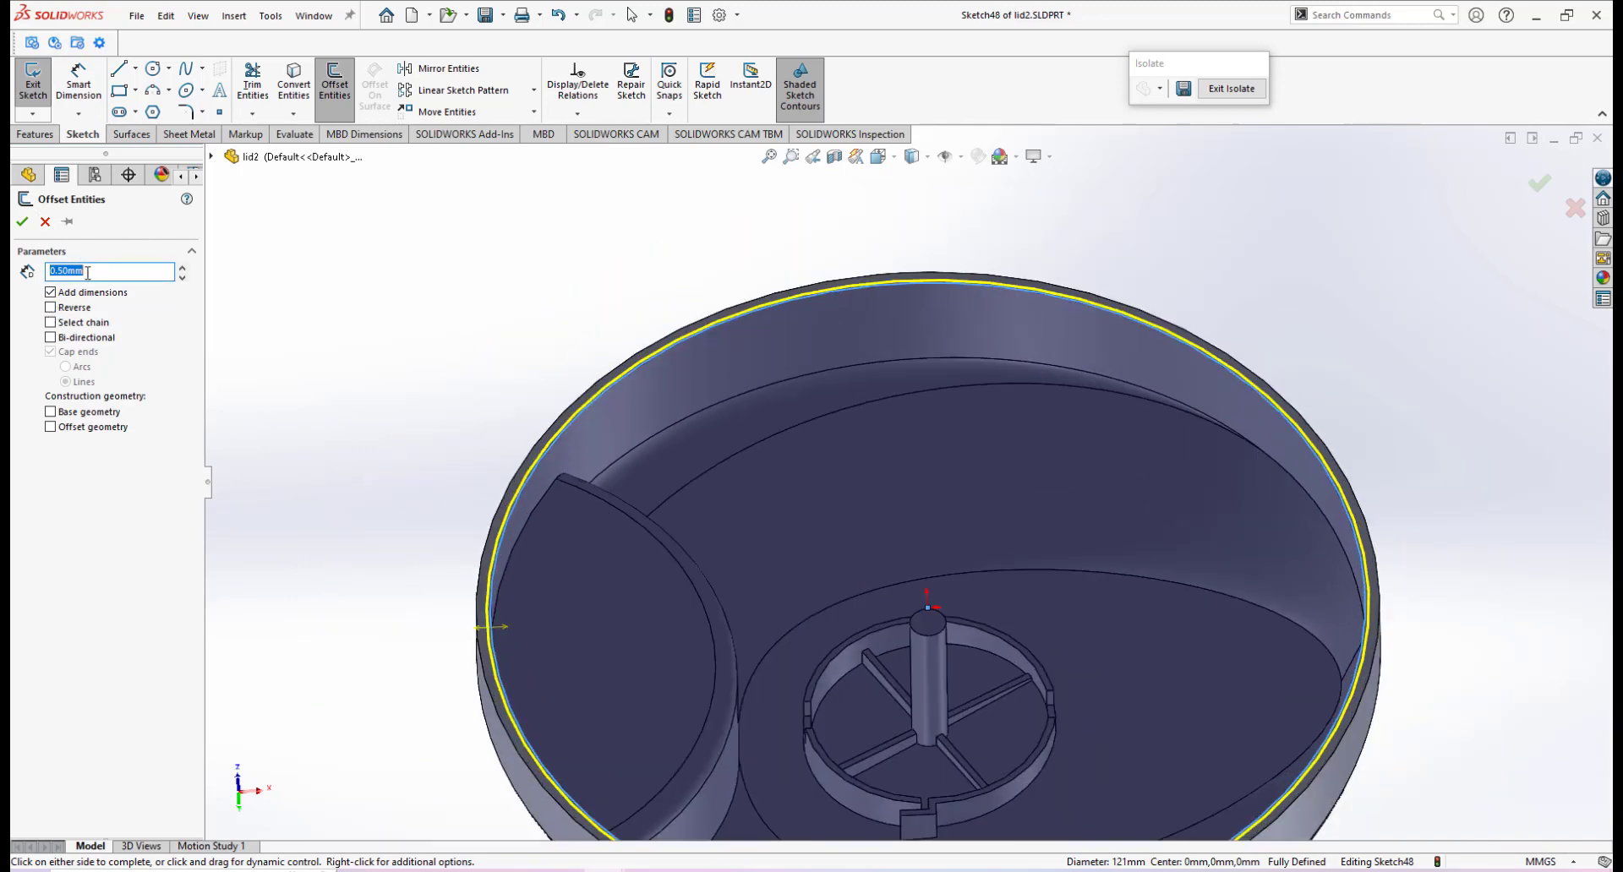
left_click(18, 223)
Cut the offset ring profile 3 mm deep into the lid's inner rim with a Blind Extruded Cut and inspect the recess.
scroll(992, 455, "up", 3)
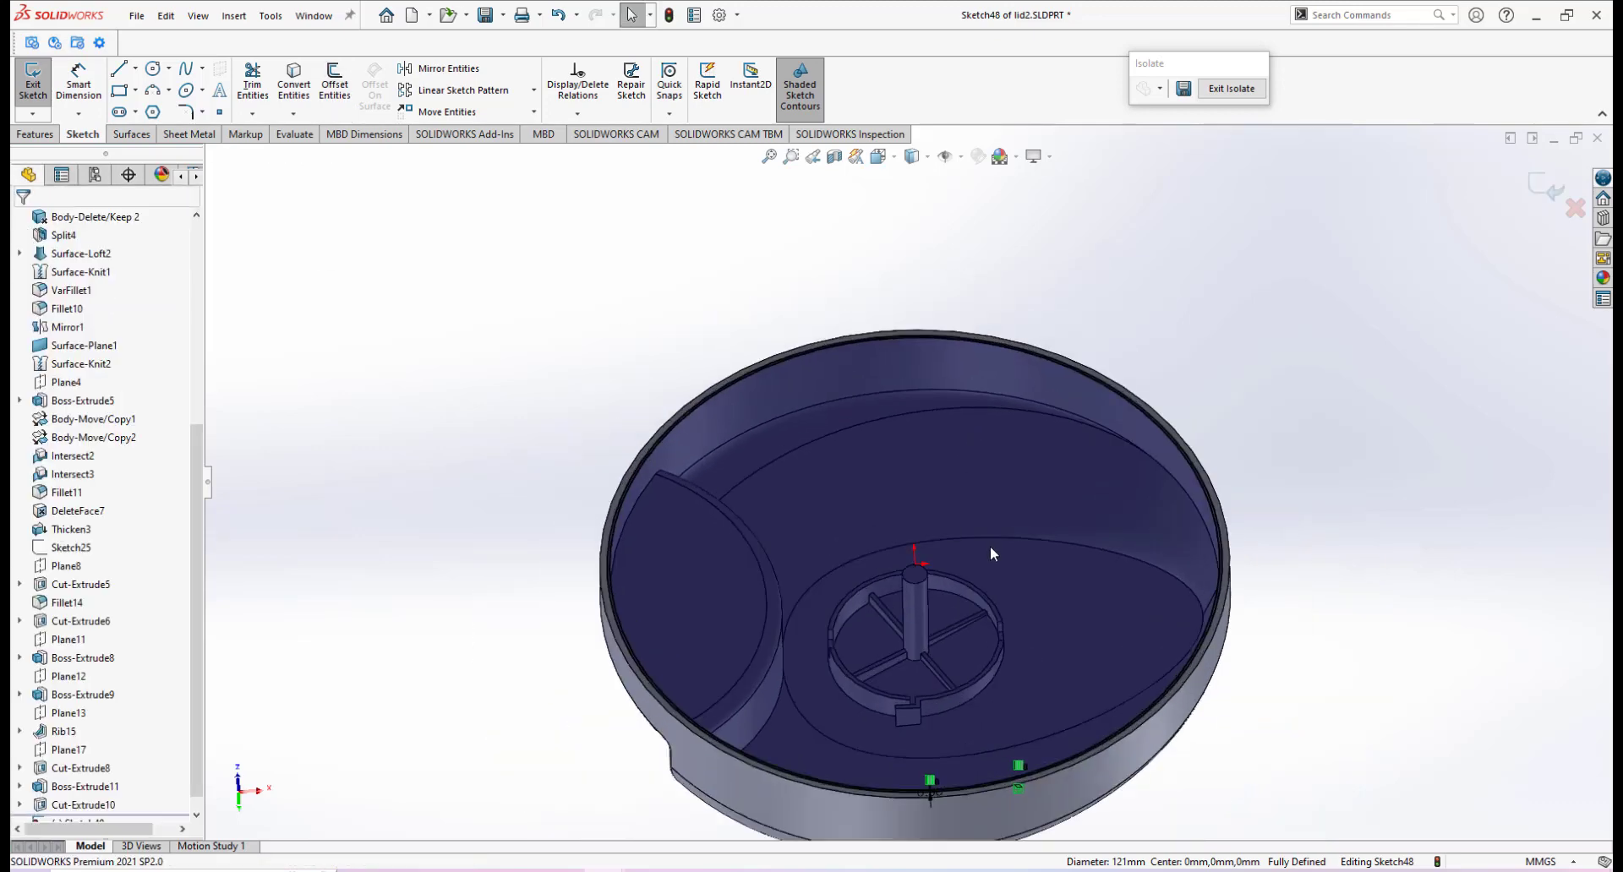
scroll(940, 627, "up", 2)
scroll(1026, 462, "down", 4)
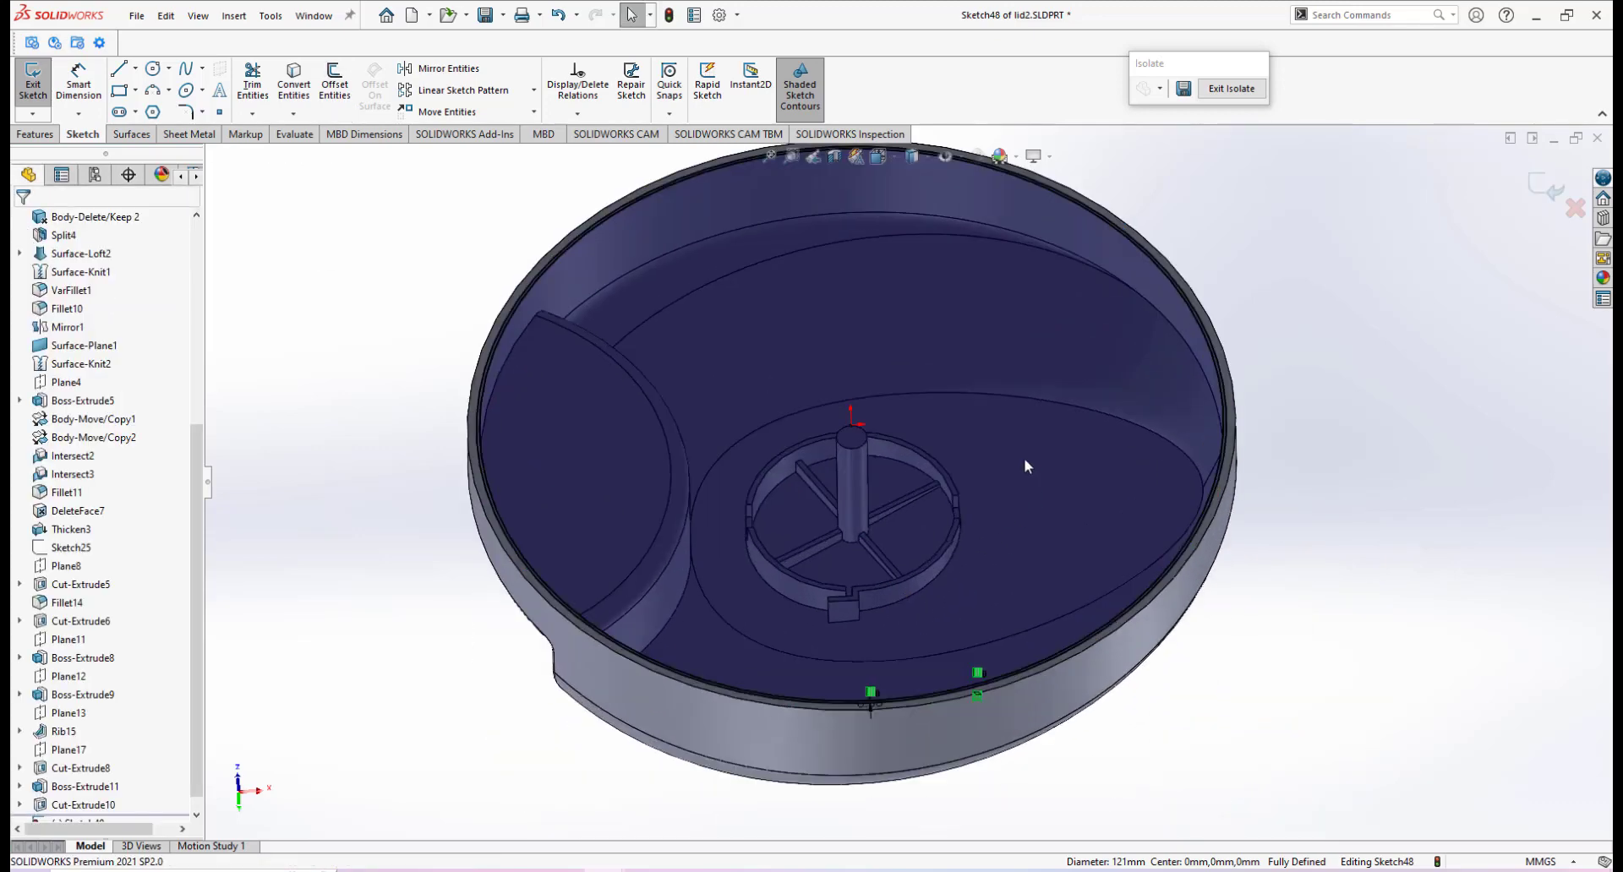
left_click(34, 136)
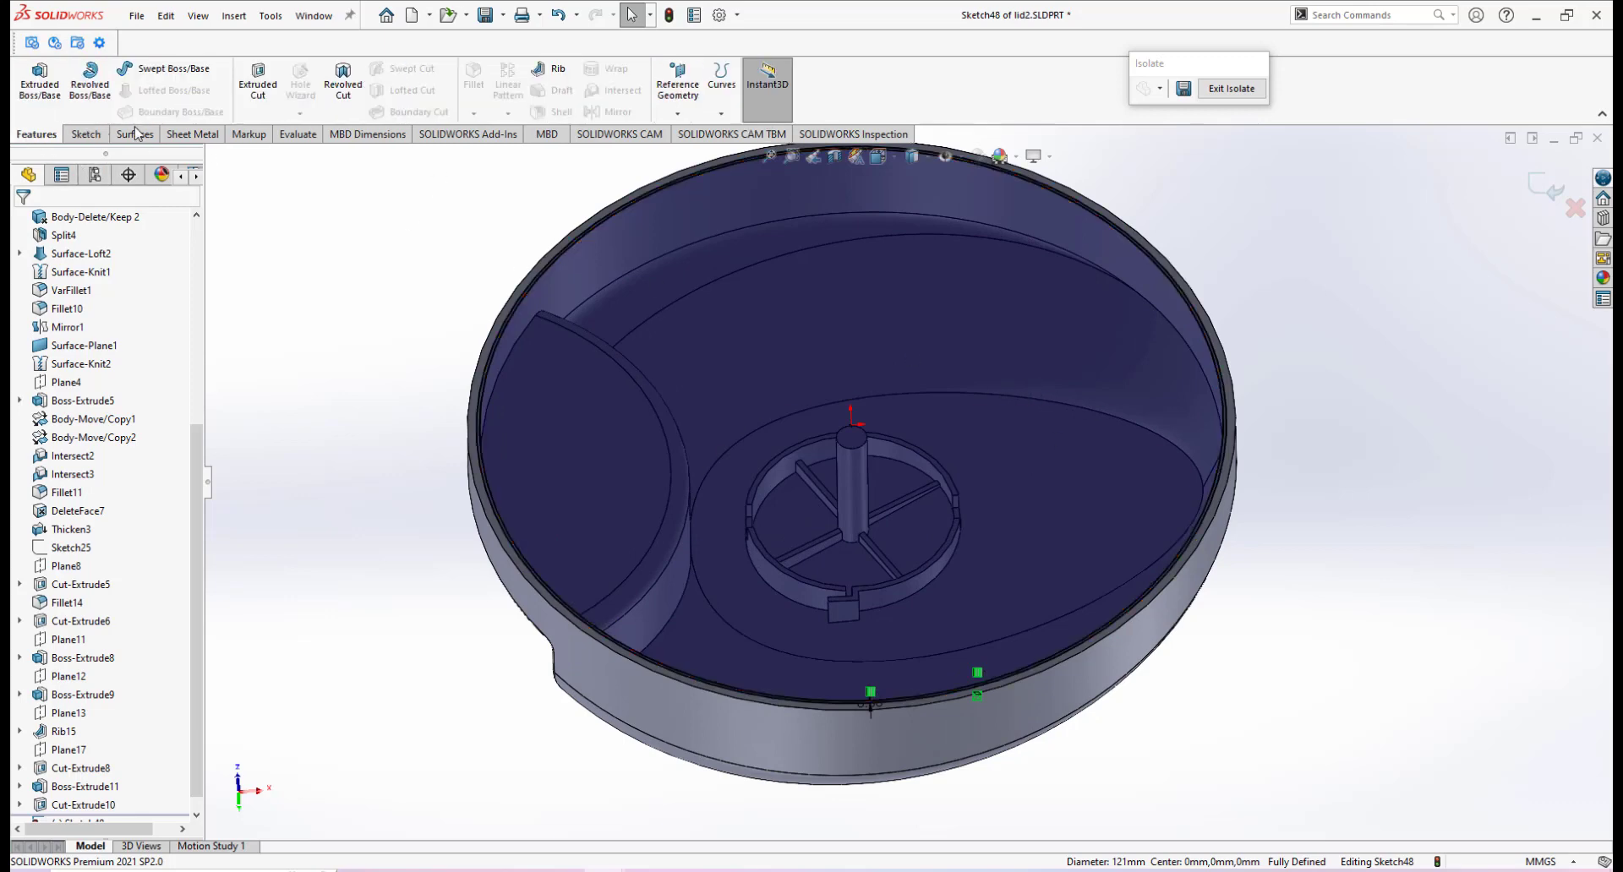
left_click(262, 98)
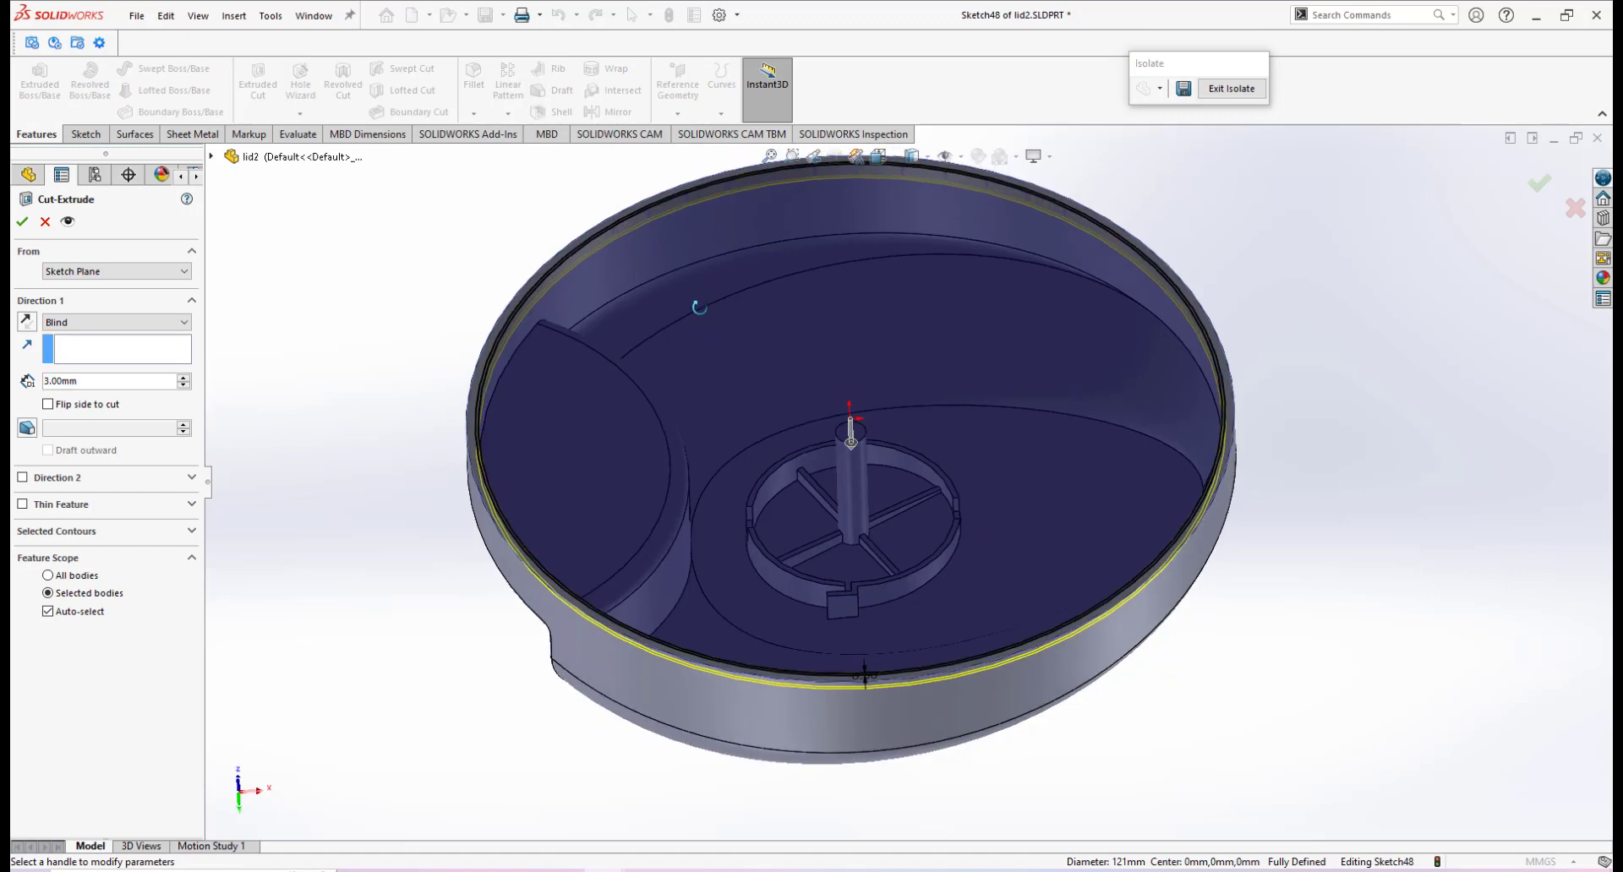
left_click(27, 324)
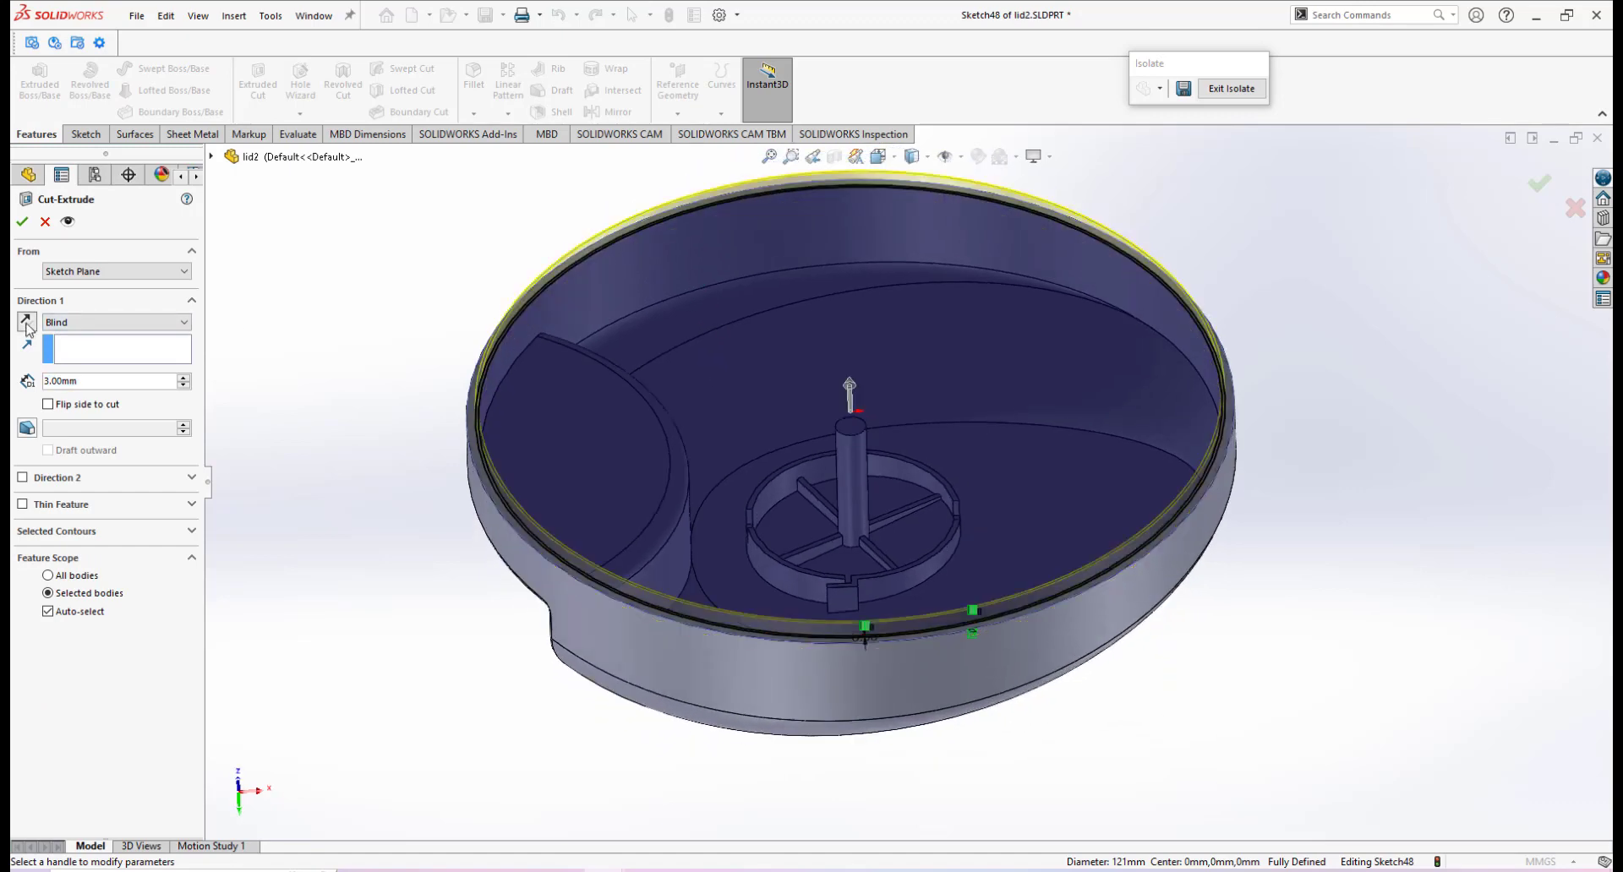
left_click(26, 324)
mouse_move(744, 406)
middle_mouse_down()
mouse_move(728, 360)
mouse_move(730, 392)
middle_mouse_up()
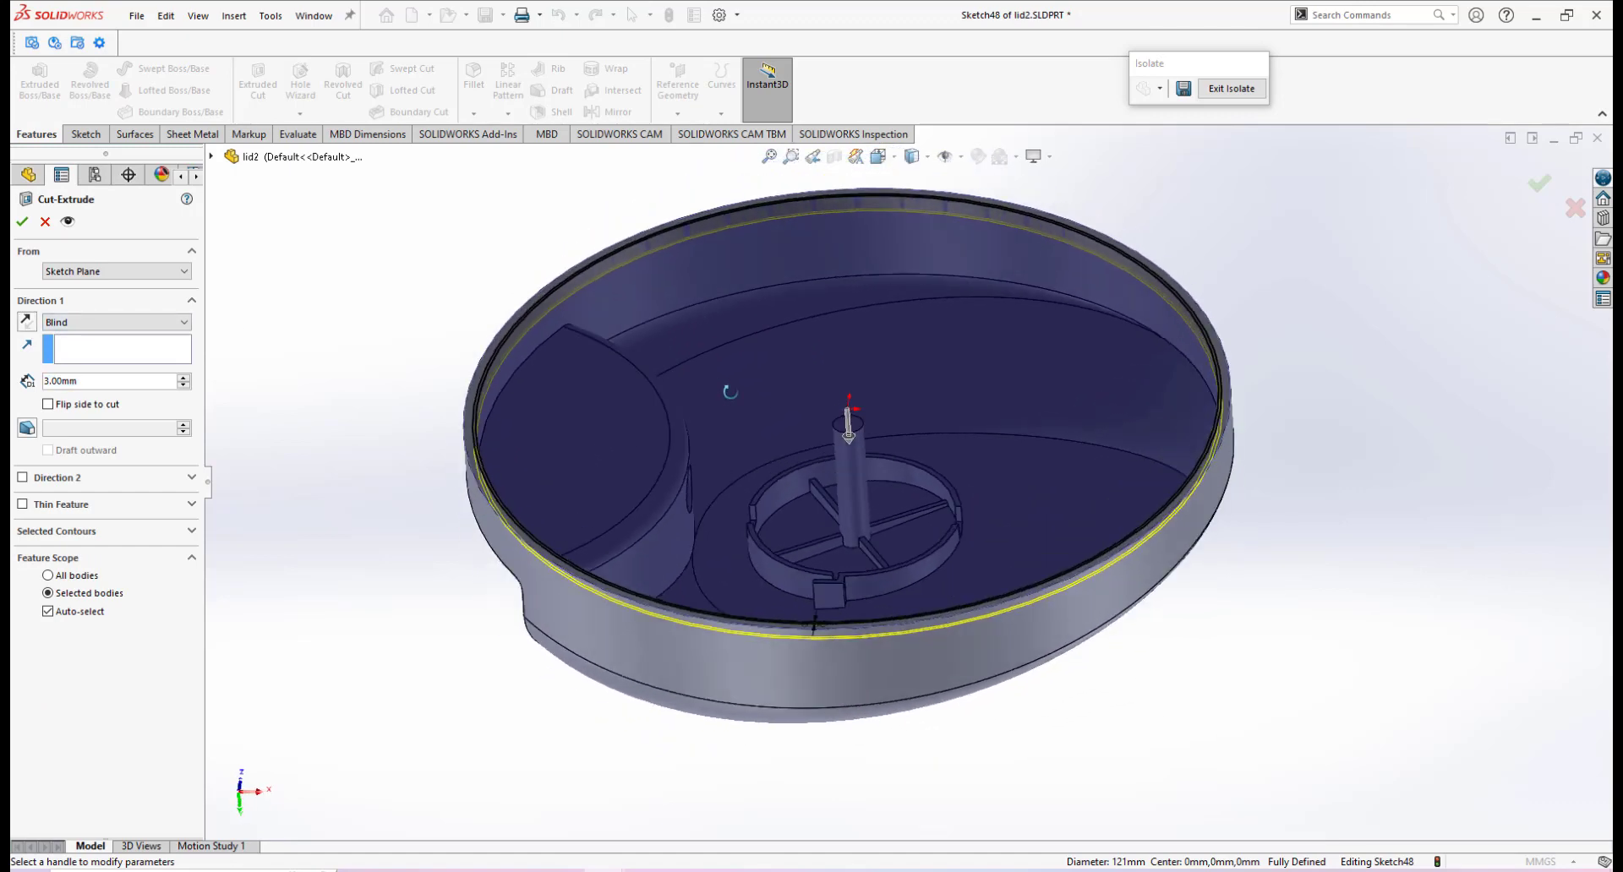
double_click(95, 382)
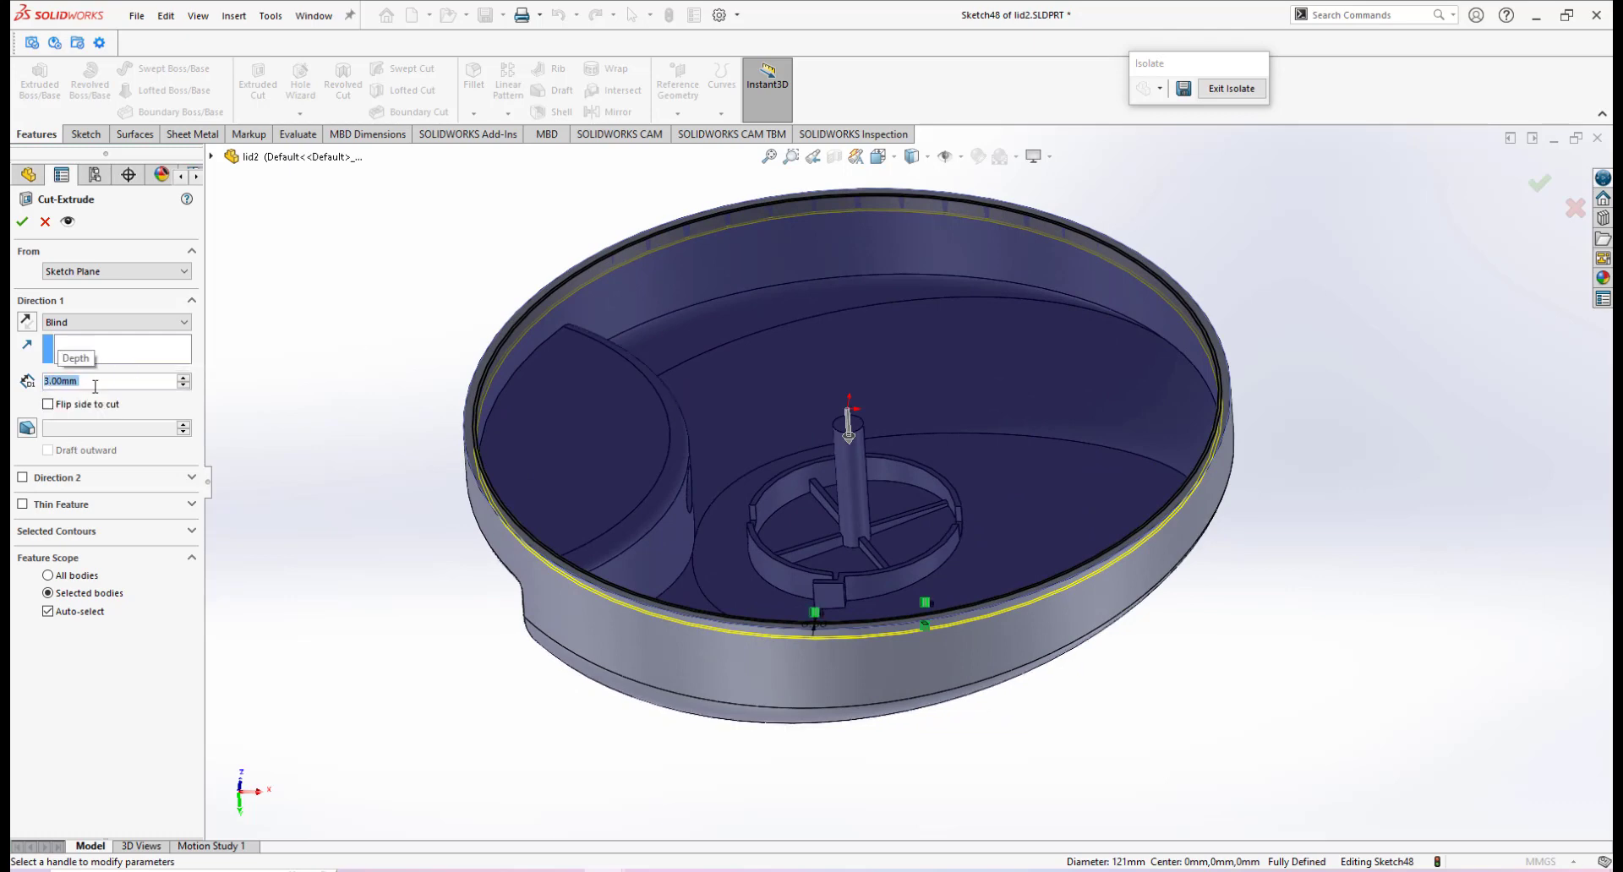
left_click(22, 222)
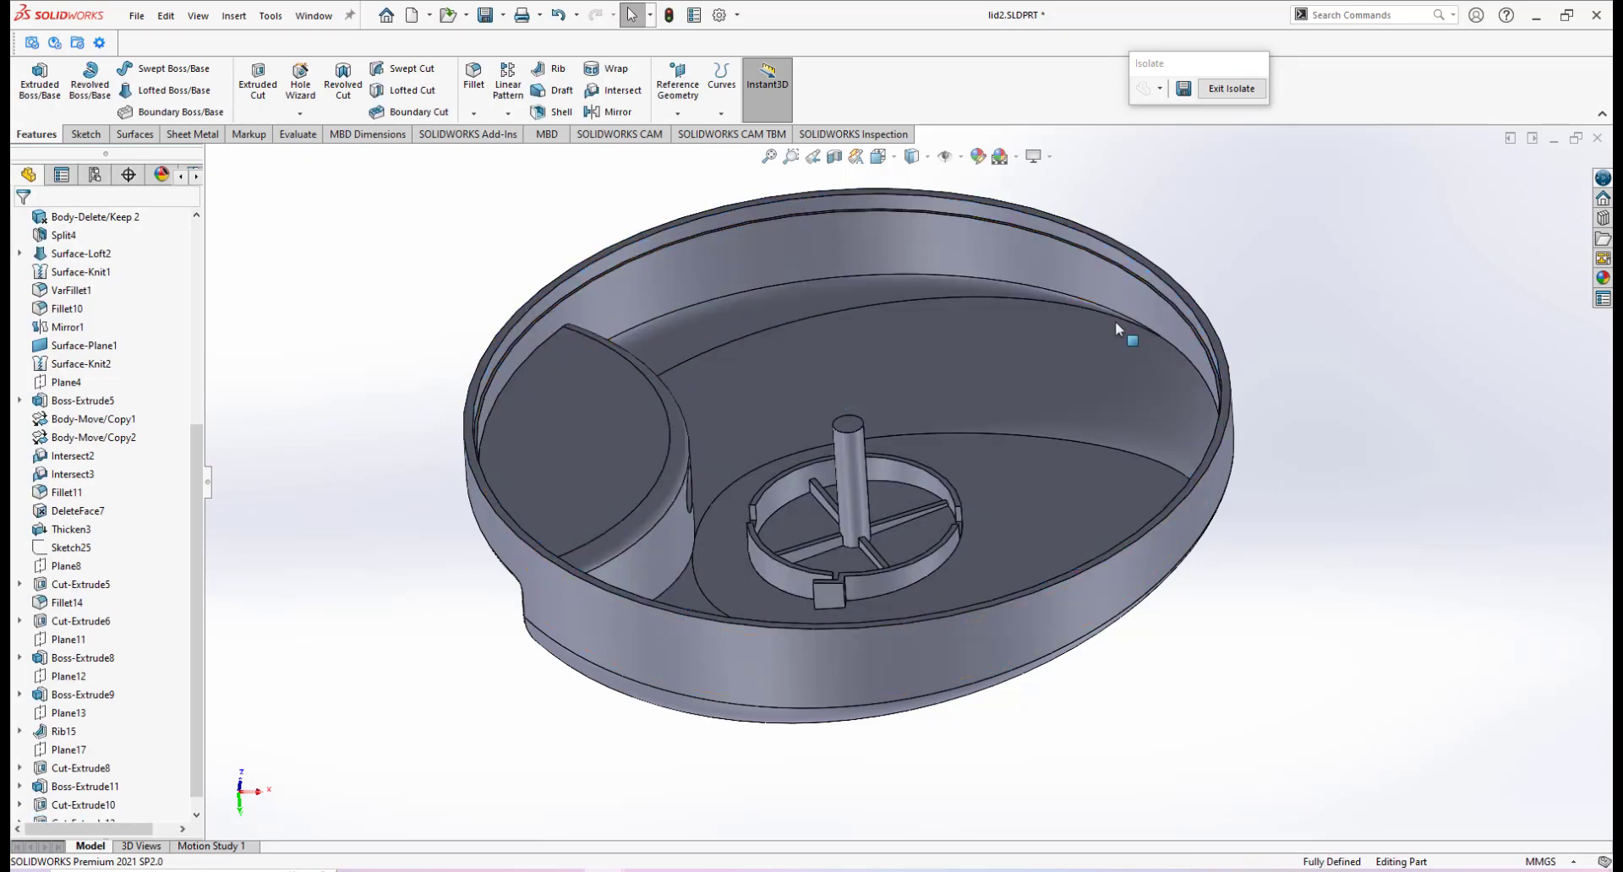
scroll(1116, 325, "down", 3)
scroll(1116, 389, "up", 5)
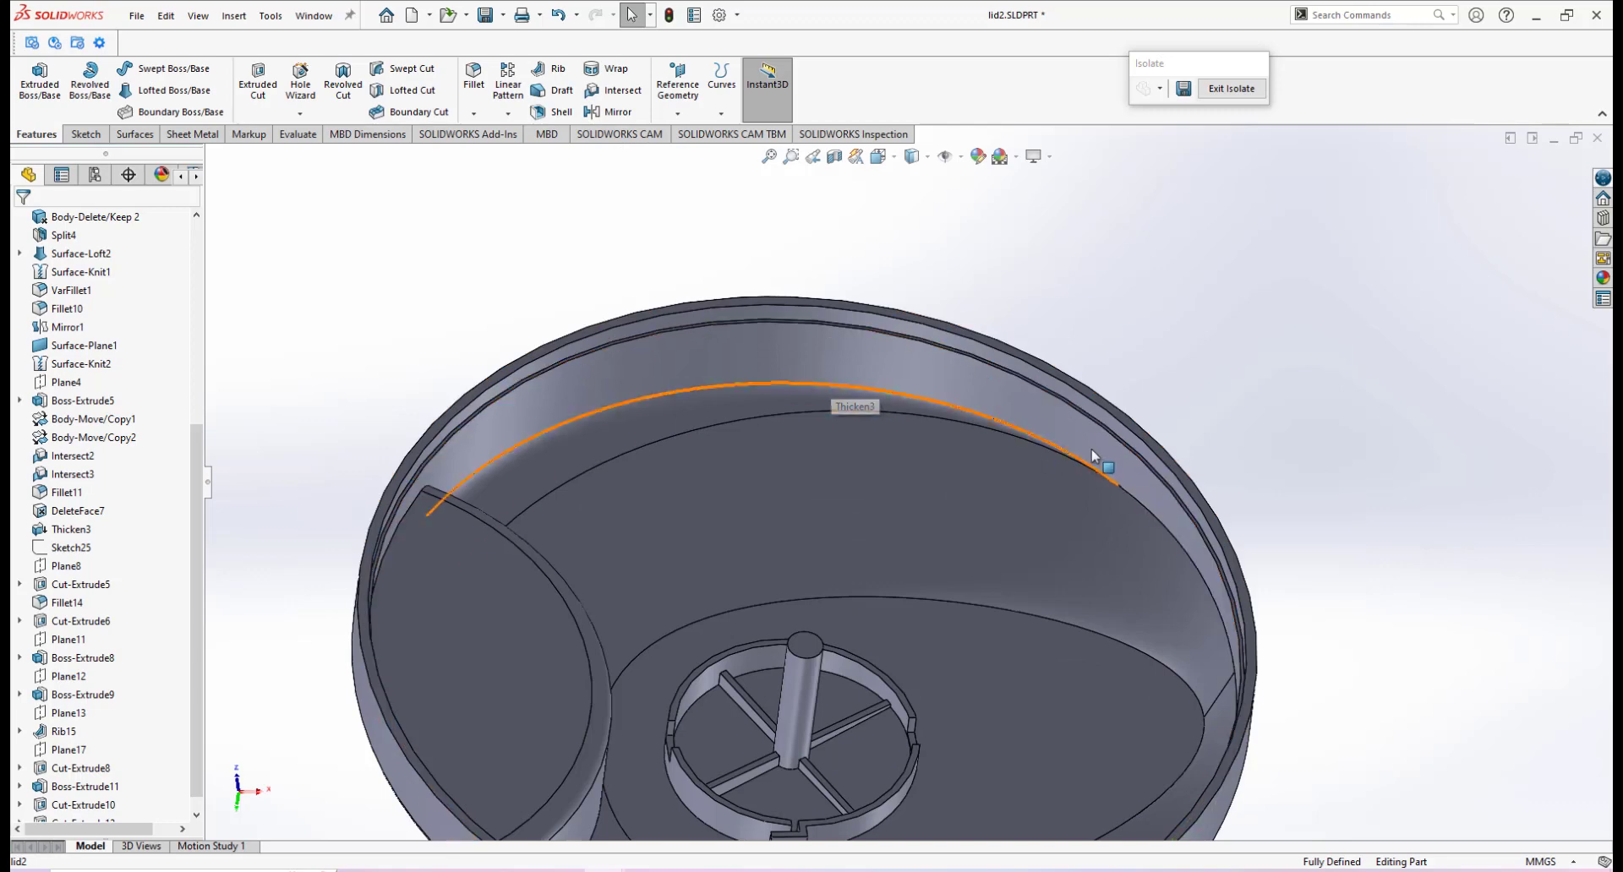
middle_click_drag(1093, 451, 1050, 456)
scroll(845, 503, "up", 5)
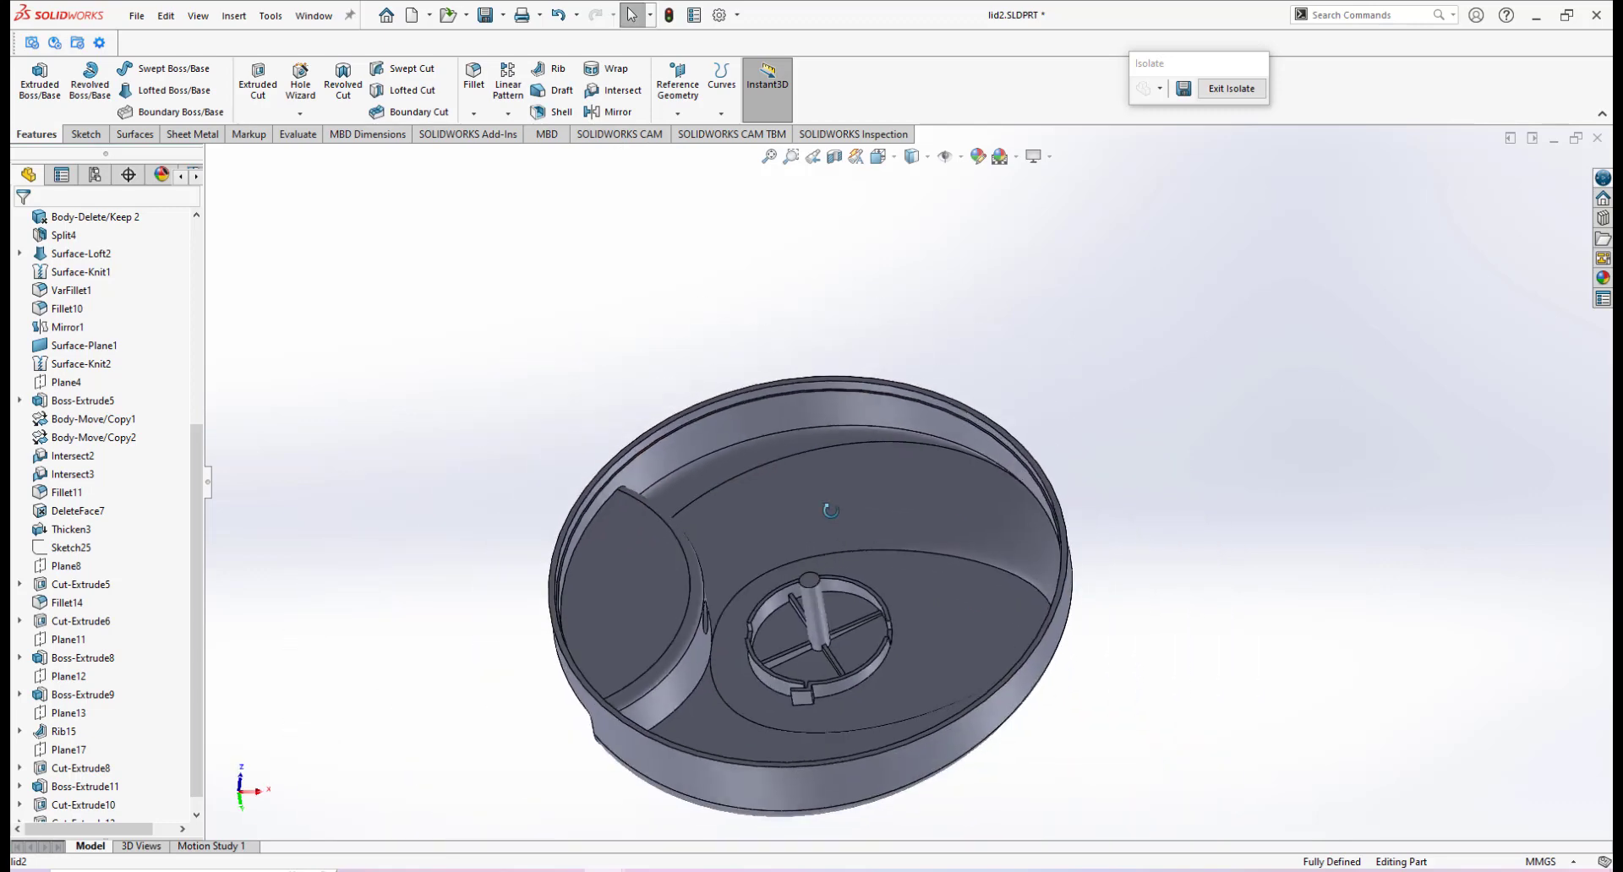
scroll(809, 590, "down", 2)
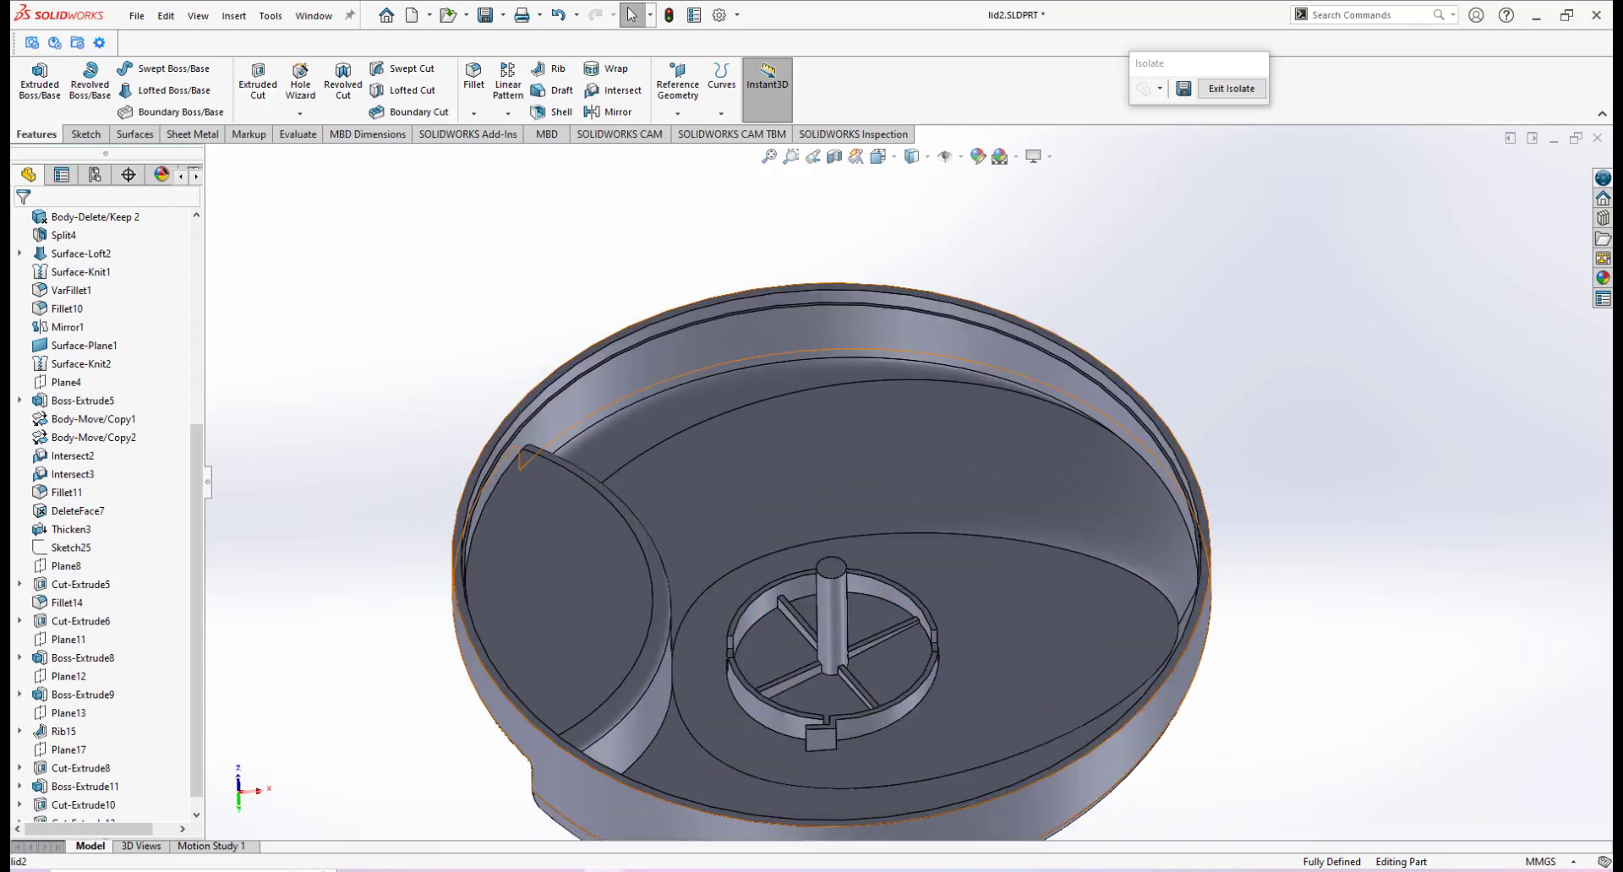
Examine the reference photos of the lid's interior and distributor and the hand-drawn internal rib sketch, and return to the lid3 part.
left_click(687, 870)
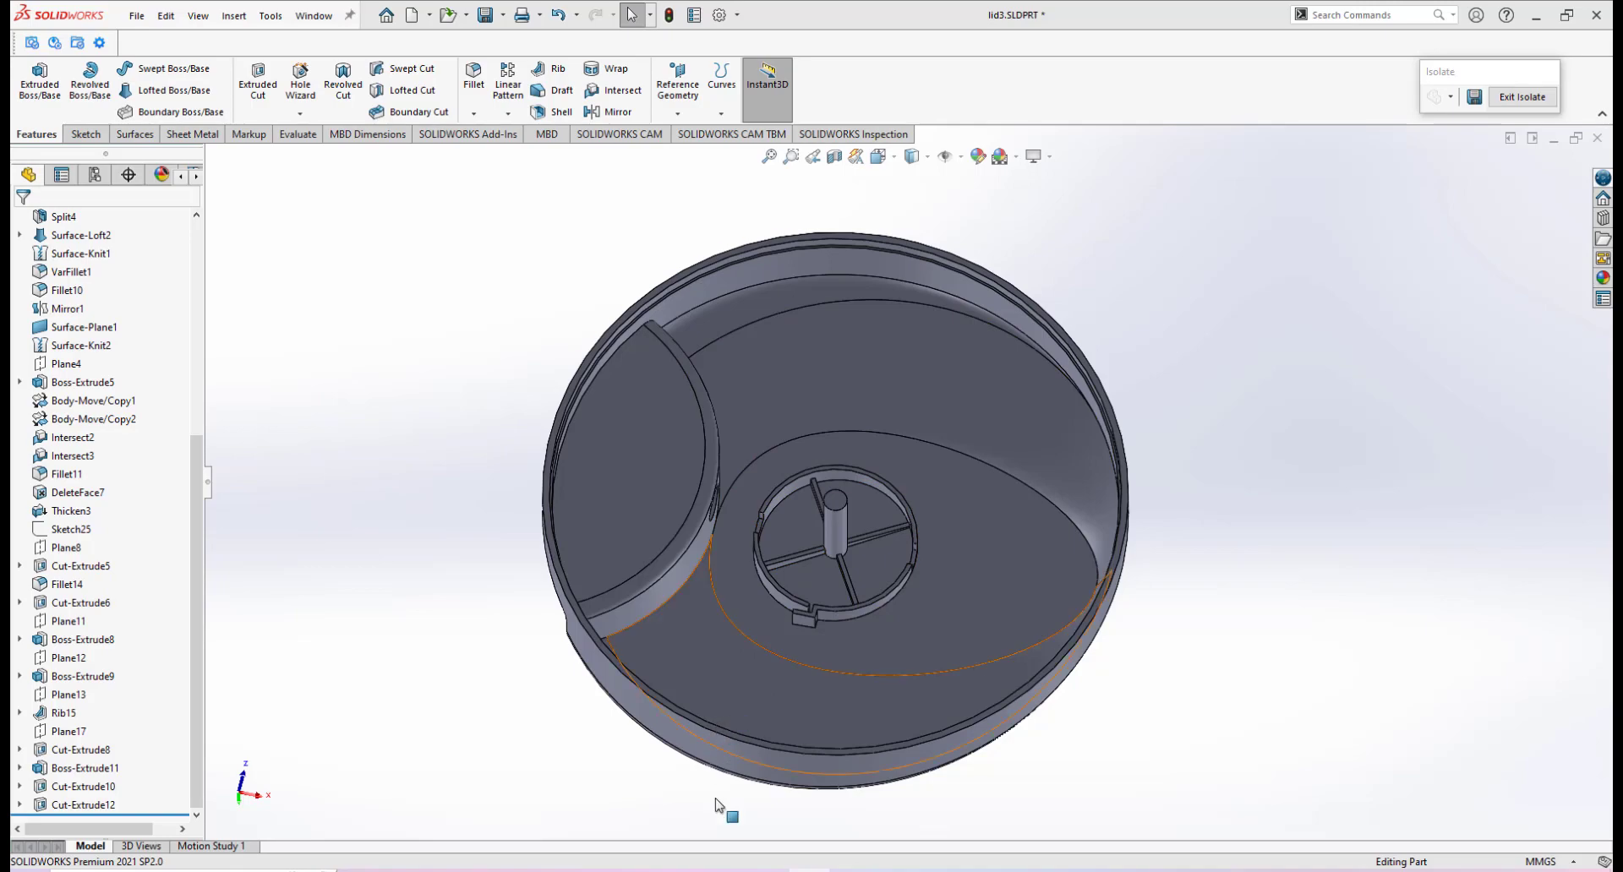
mouse_move(581, 870)
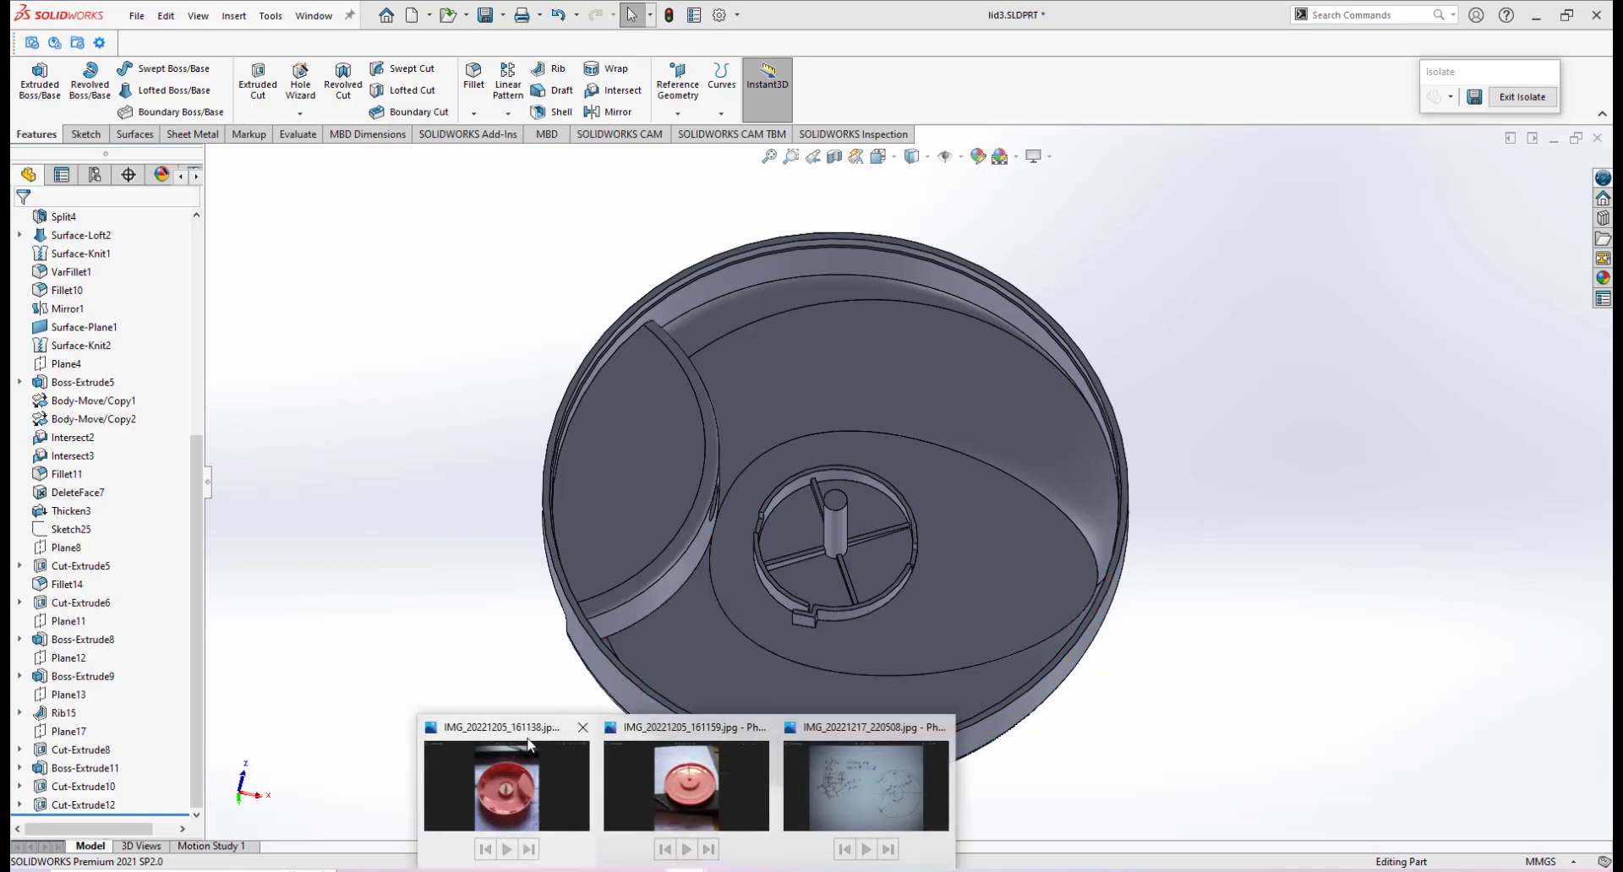
left_click(530, 744)
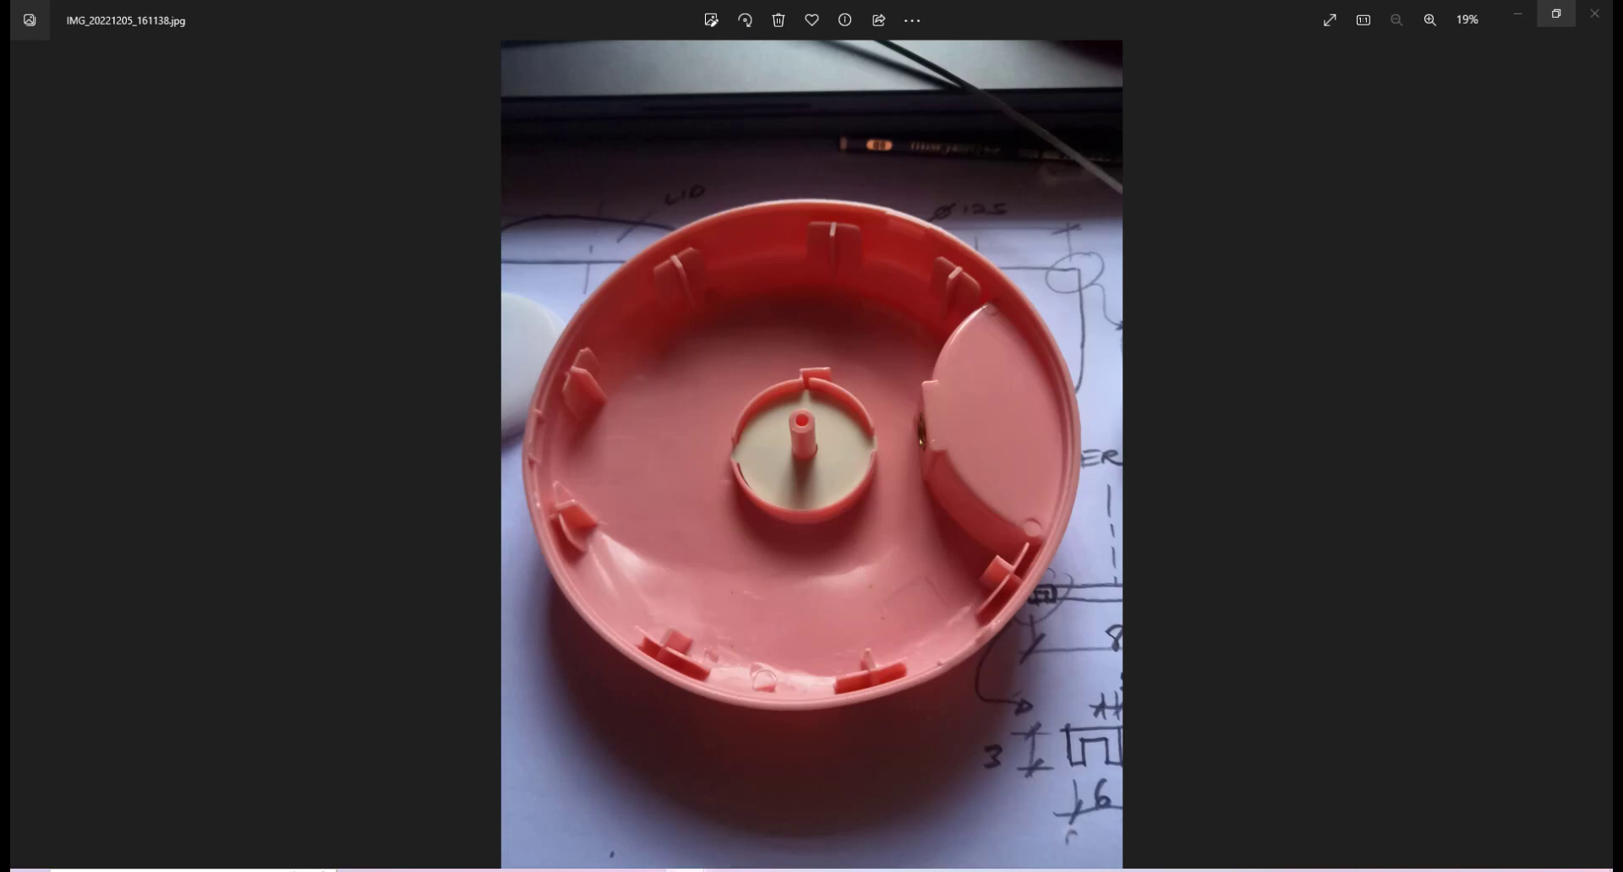
mouse_move(728, 870)
left_click(678, 728)
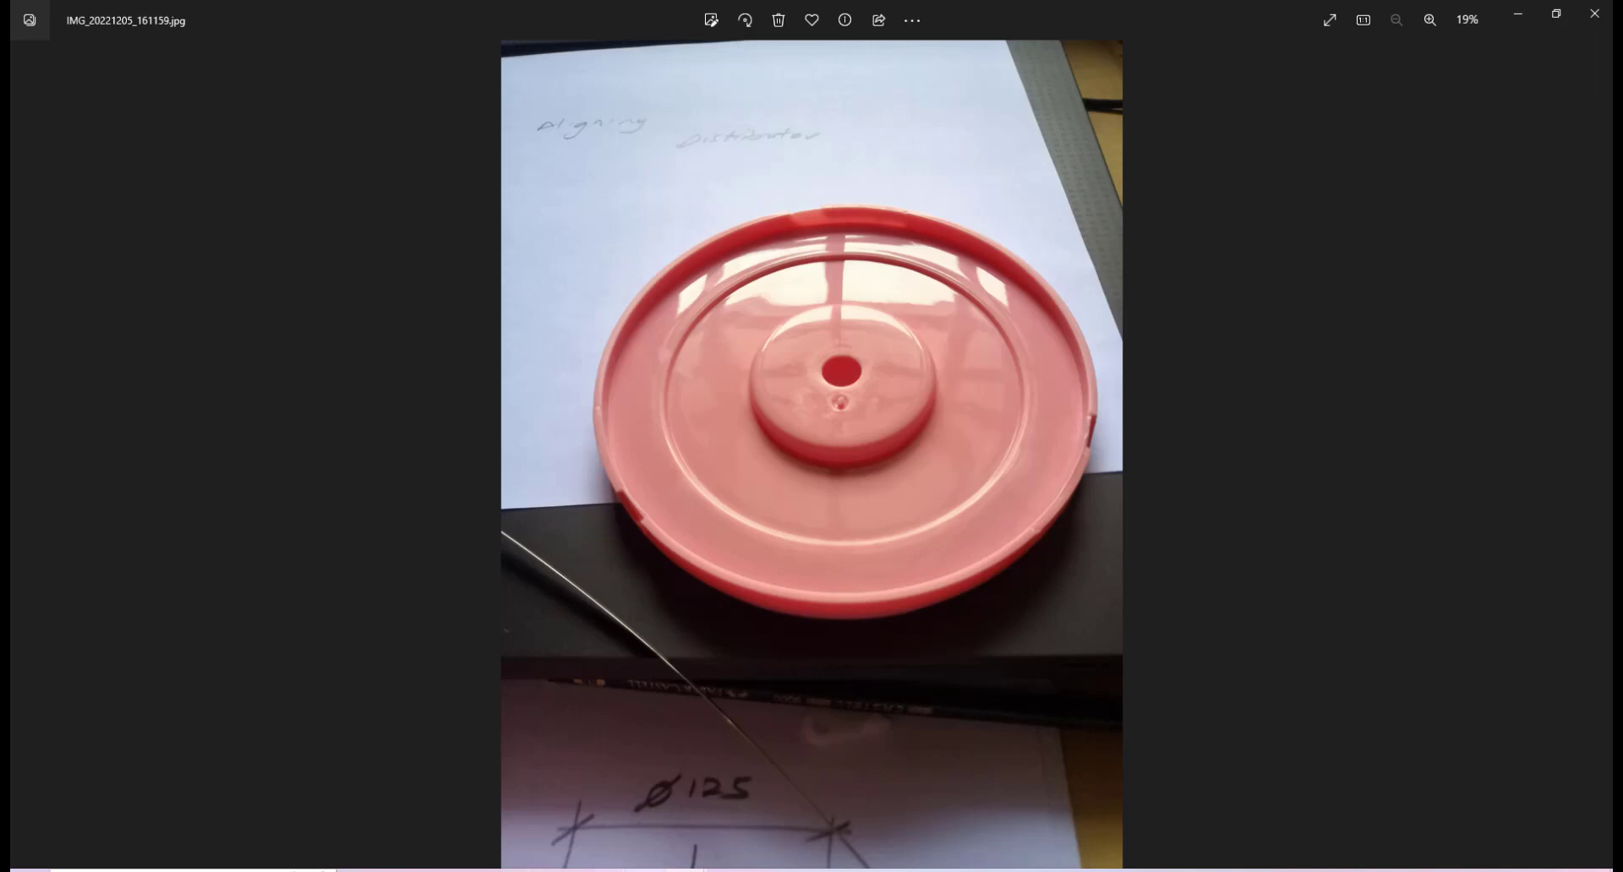
mouse_move(539, 776)
left_click(501, 742)
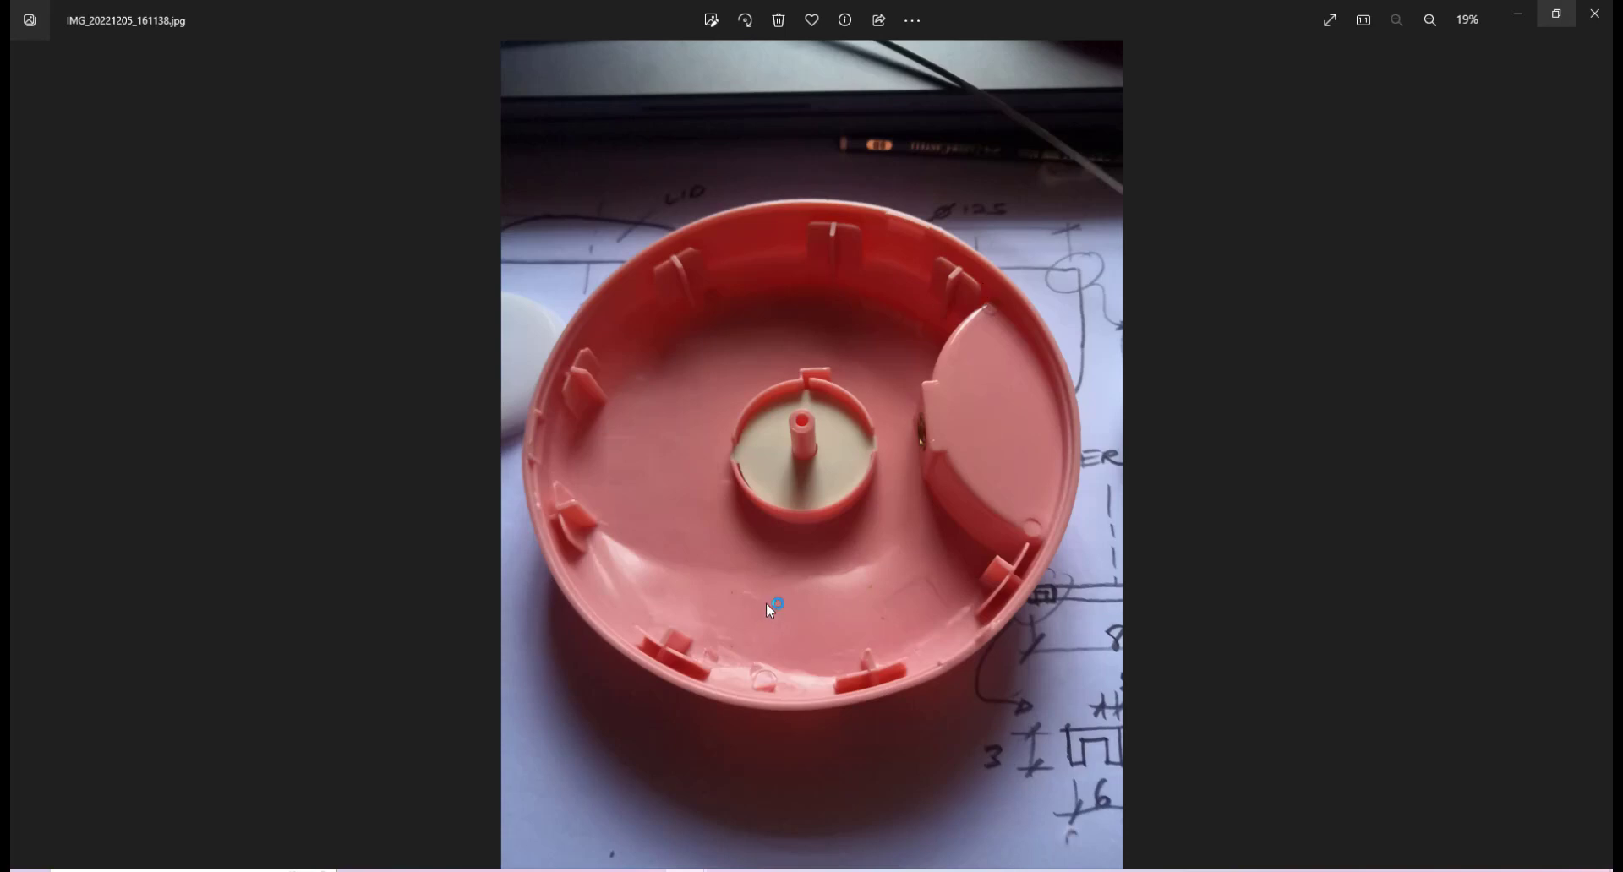
left_click(839, 734)
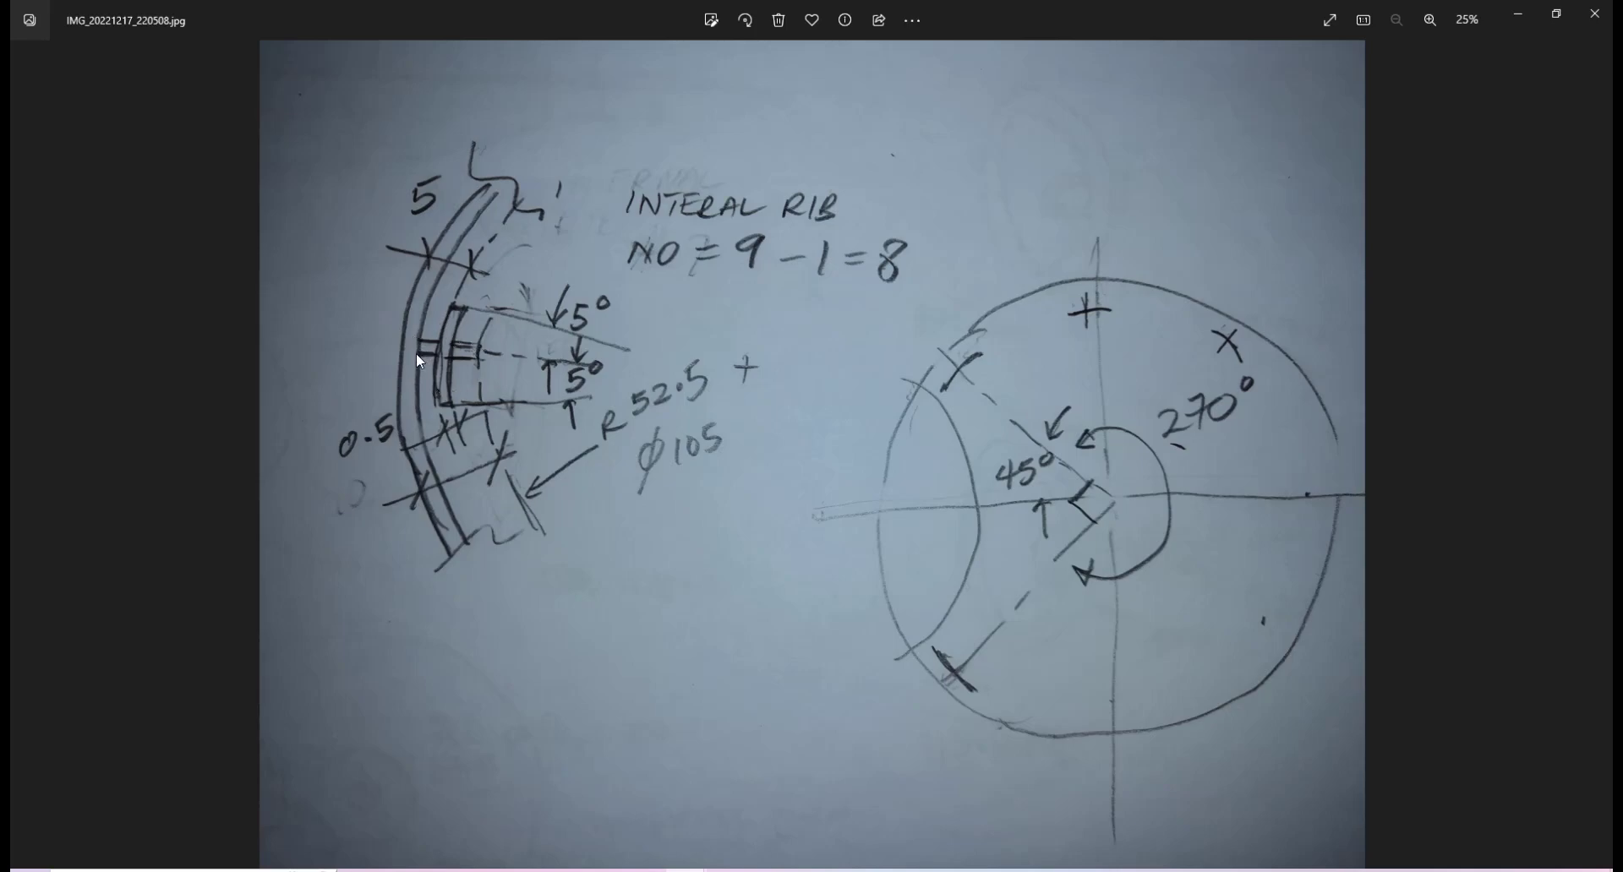
mouse_move(606, 870)
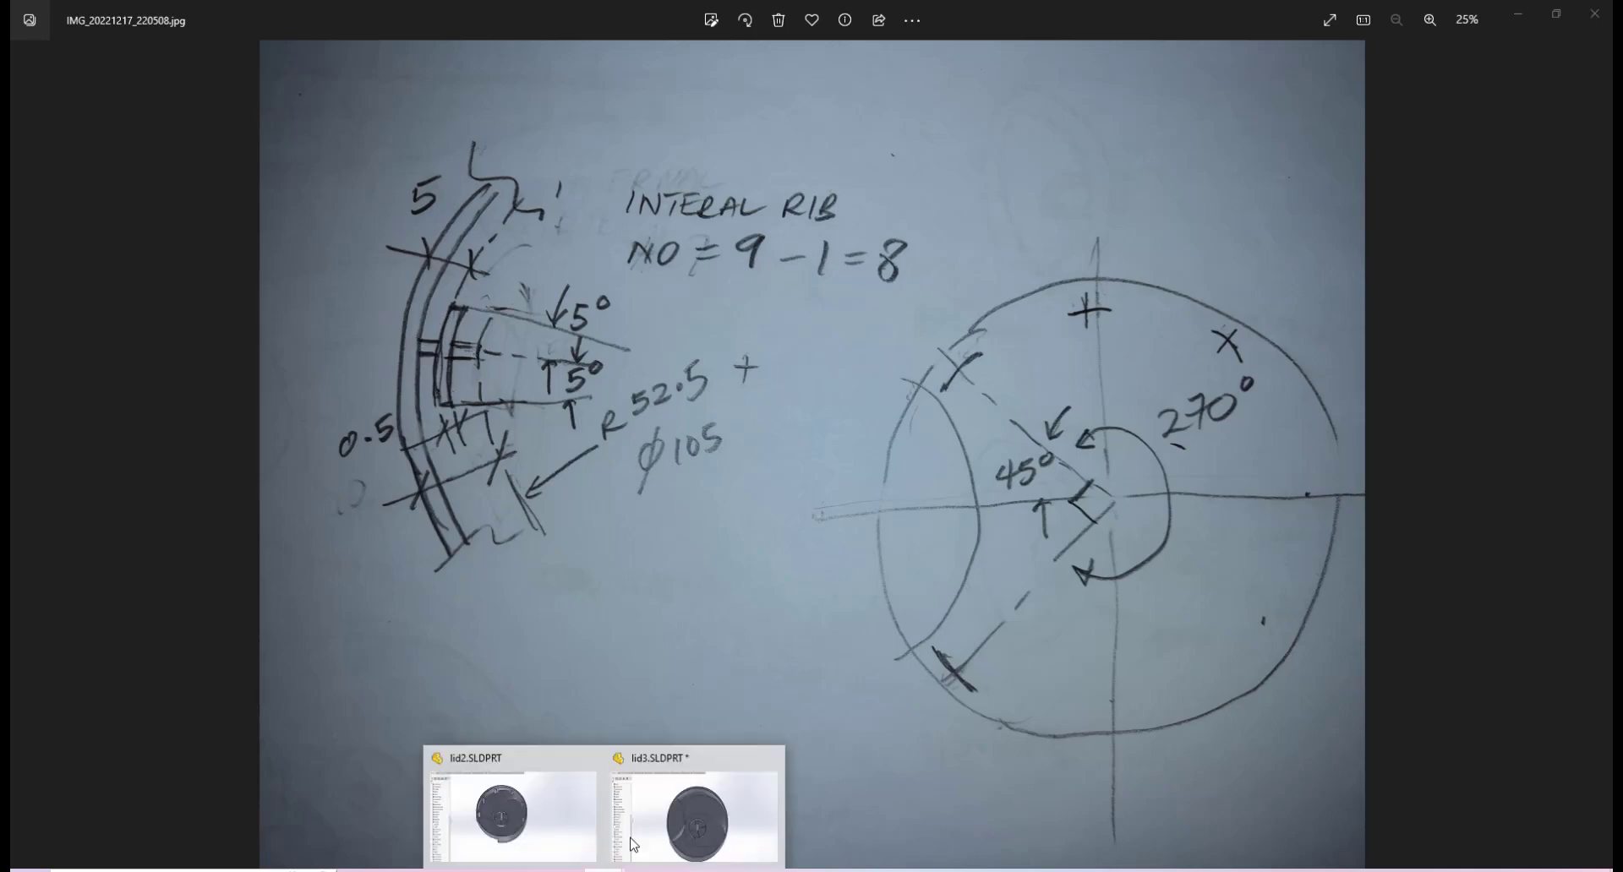
left_click(633, 842)
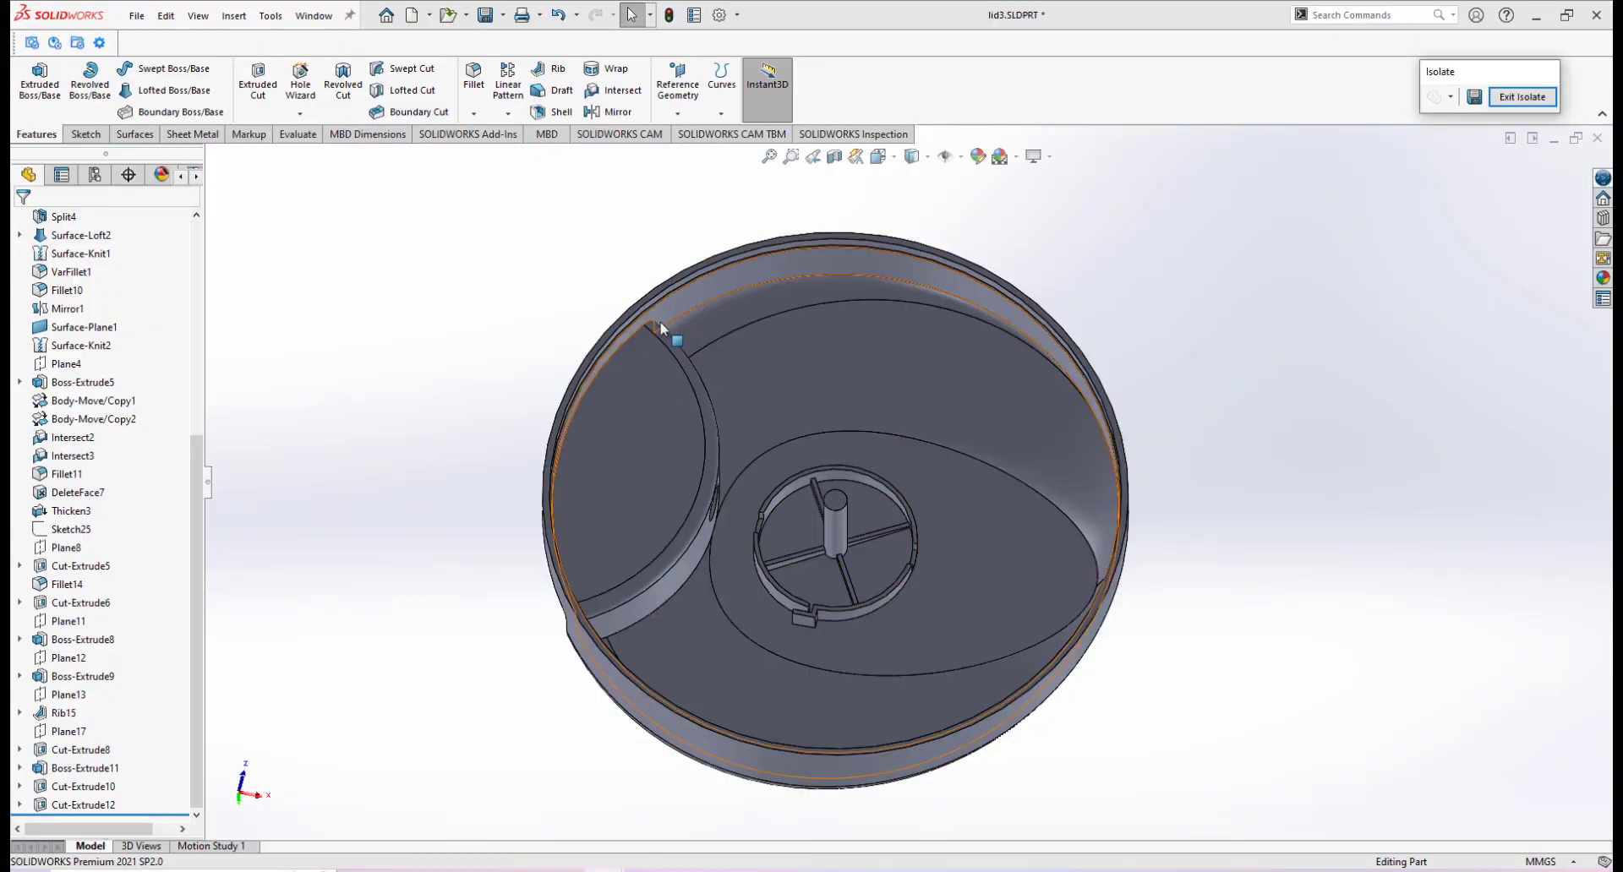
Start a sketch on the narrow ledge face of the recess cut into the lid's inner rim.
scroll(803, 490, "up", 2)
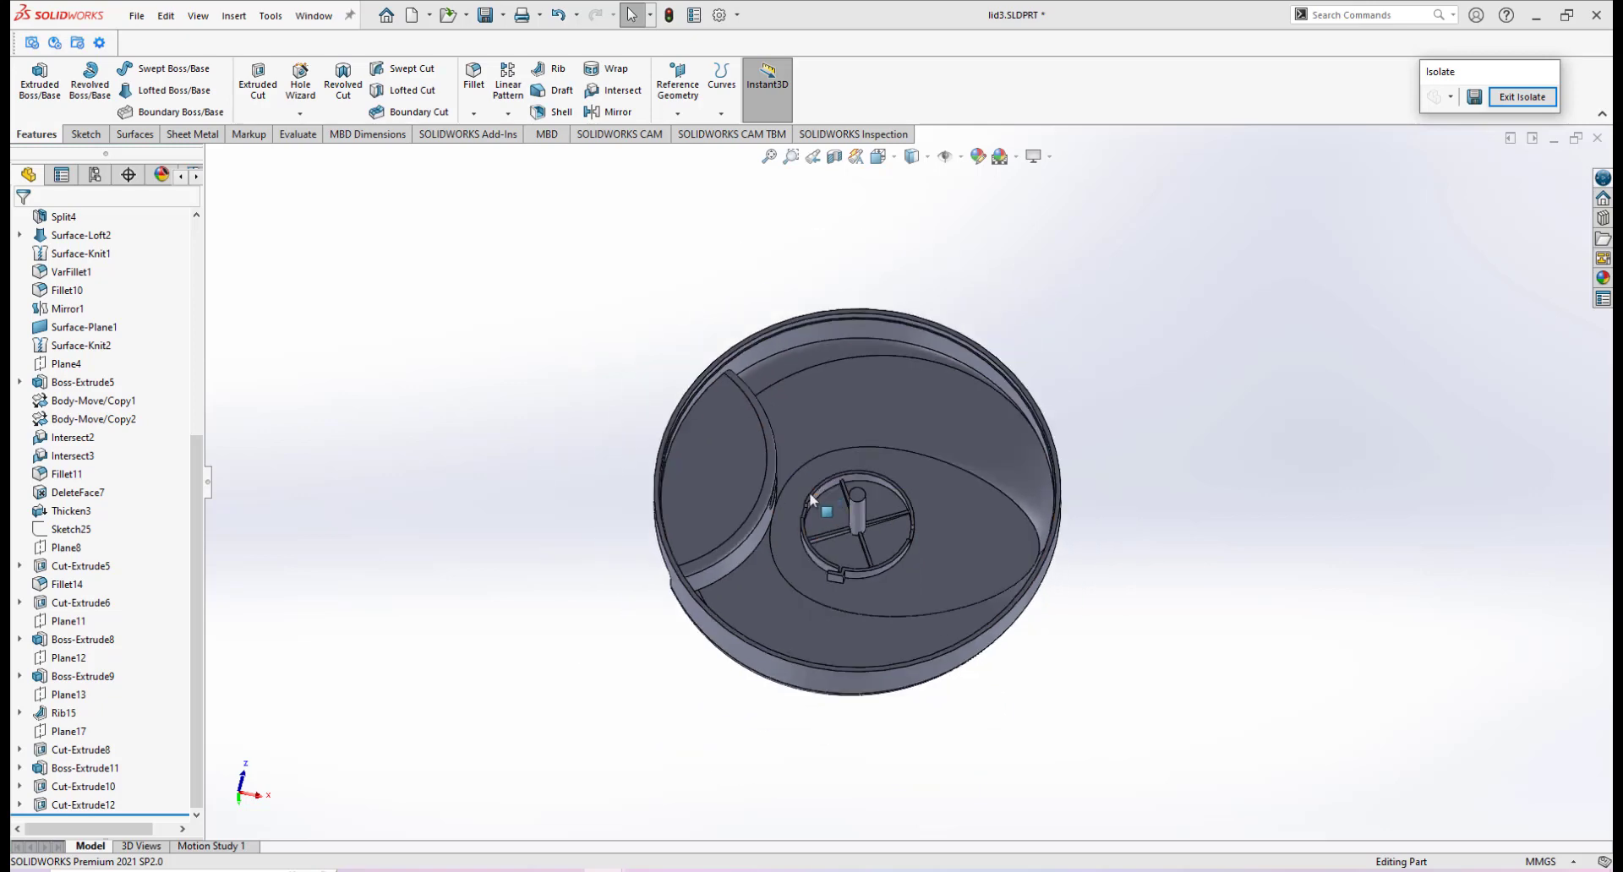
scroll(811, 490, "down", 2)
scroll(828, 448, "up", 1)
scroll(802, 372, "down", 1)
scroll(776, 343, "down", 5)
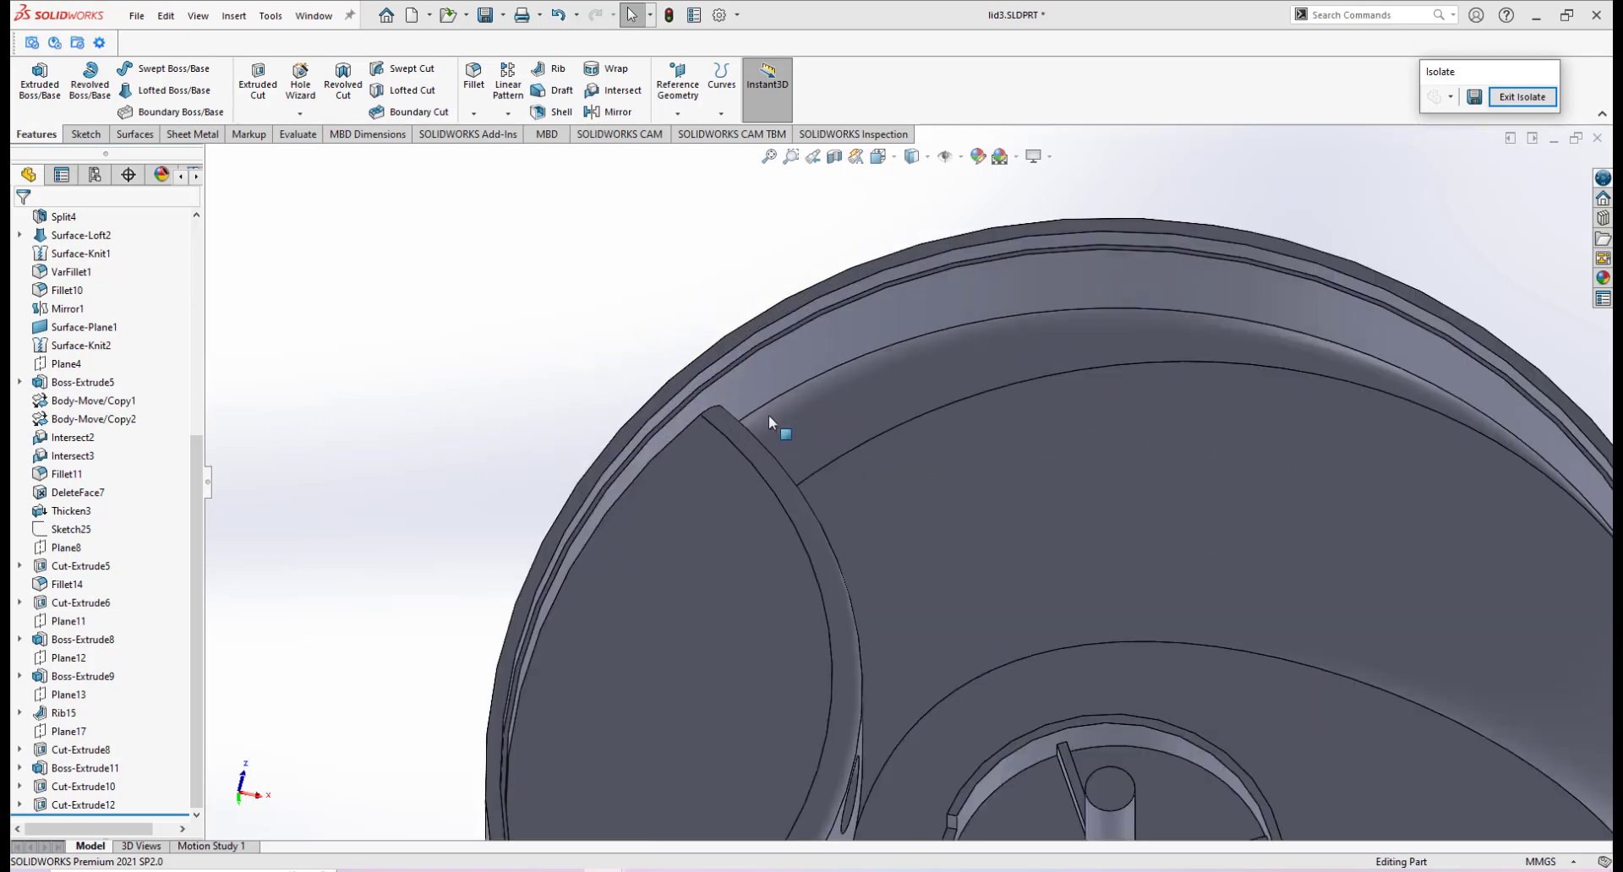
middle_click_drag(735, 409, 723, 370)
left_click(718, 366)
scroll(867, 502, "up", 3)
middle_click_drag(870, 504, 910, 457)
left_click(681, 333)
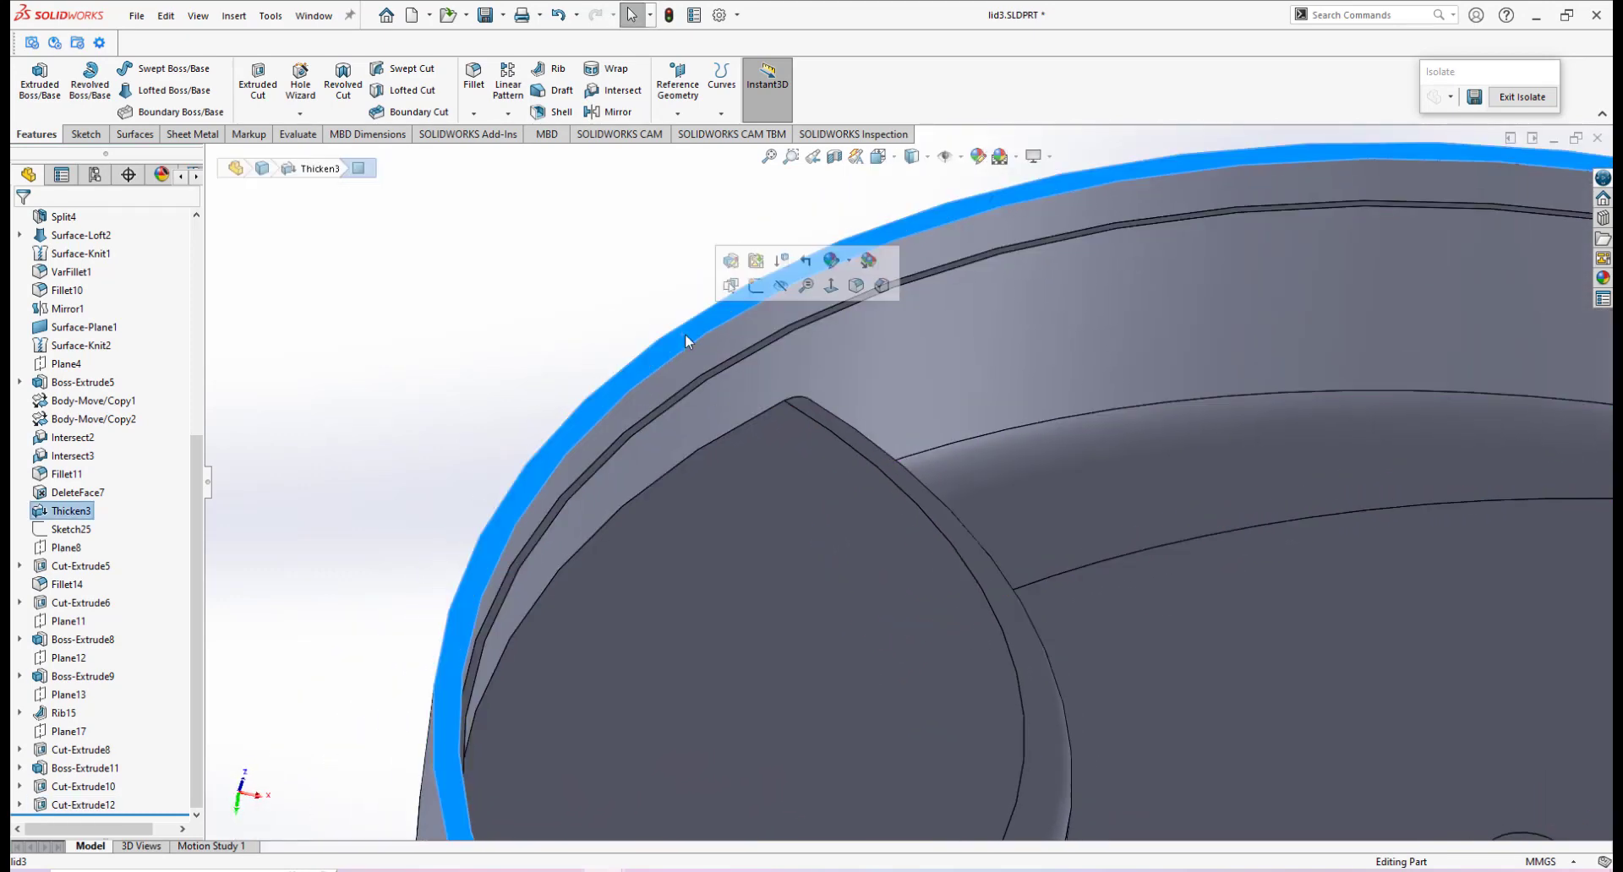
left_click(771, 337)
scroll(933, 453, "up", 2)
scroll(933, 453, "down", 1)
scroll(774, 390, "up", 5)
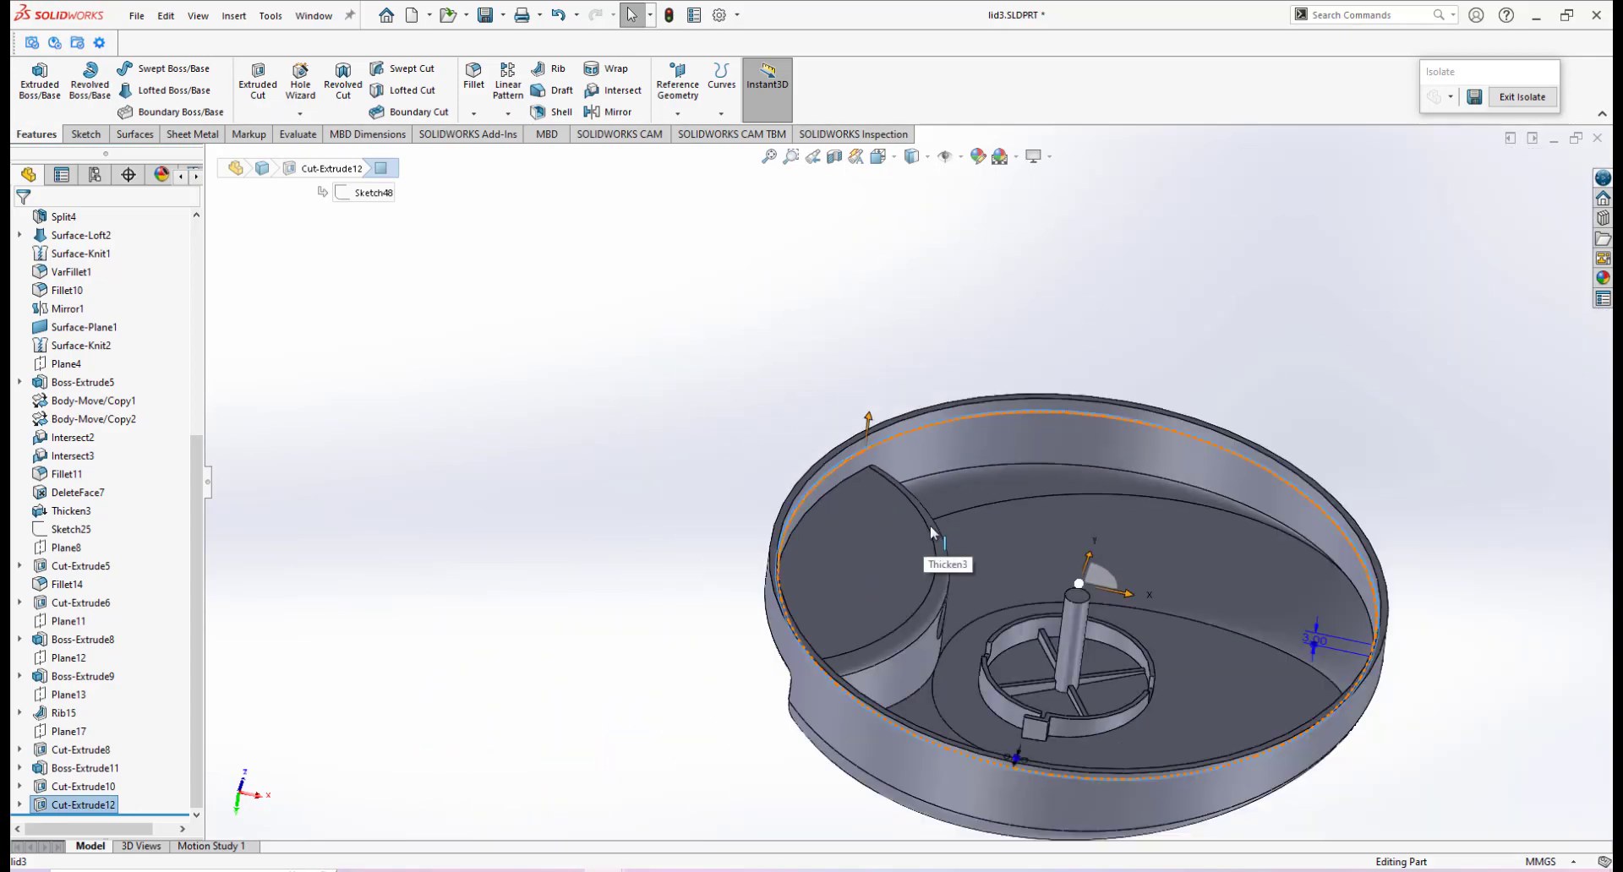
scroll(930, 525, "down", 3)
scroll(997, 551, "up", 1)
scroll(997, 551, "up", 3)
scroll(678, 419, "down", 3)
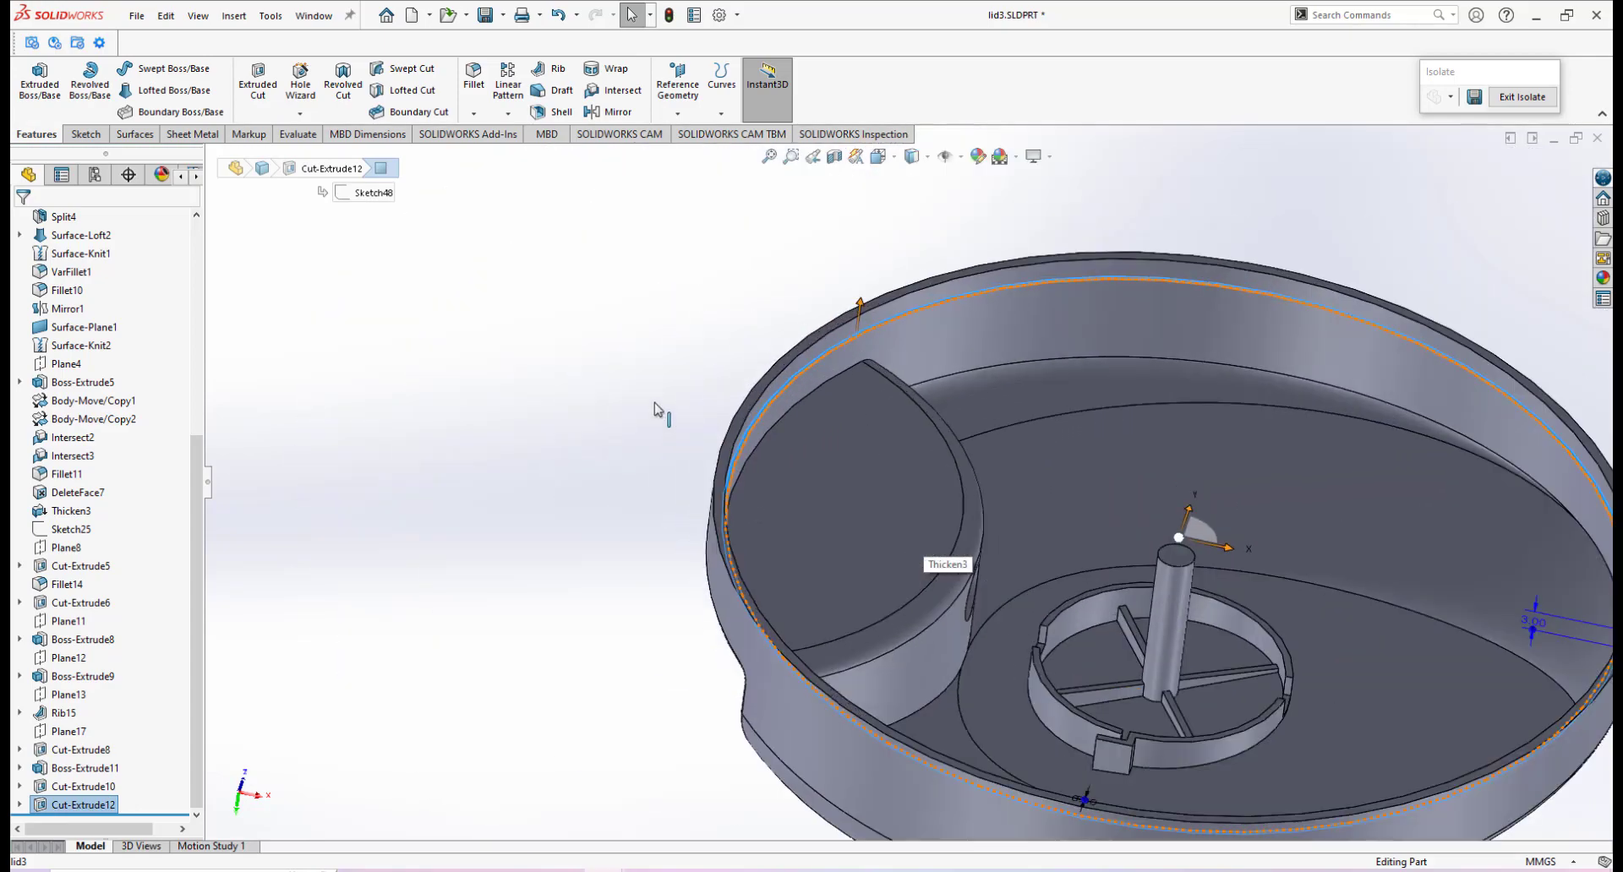
left_click(654, 403)
scroll(893, 372, "down", 6)
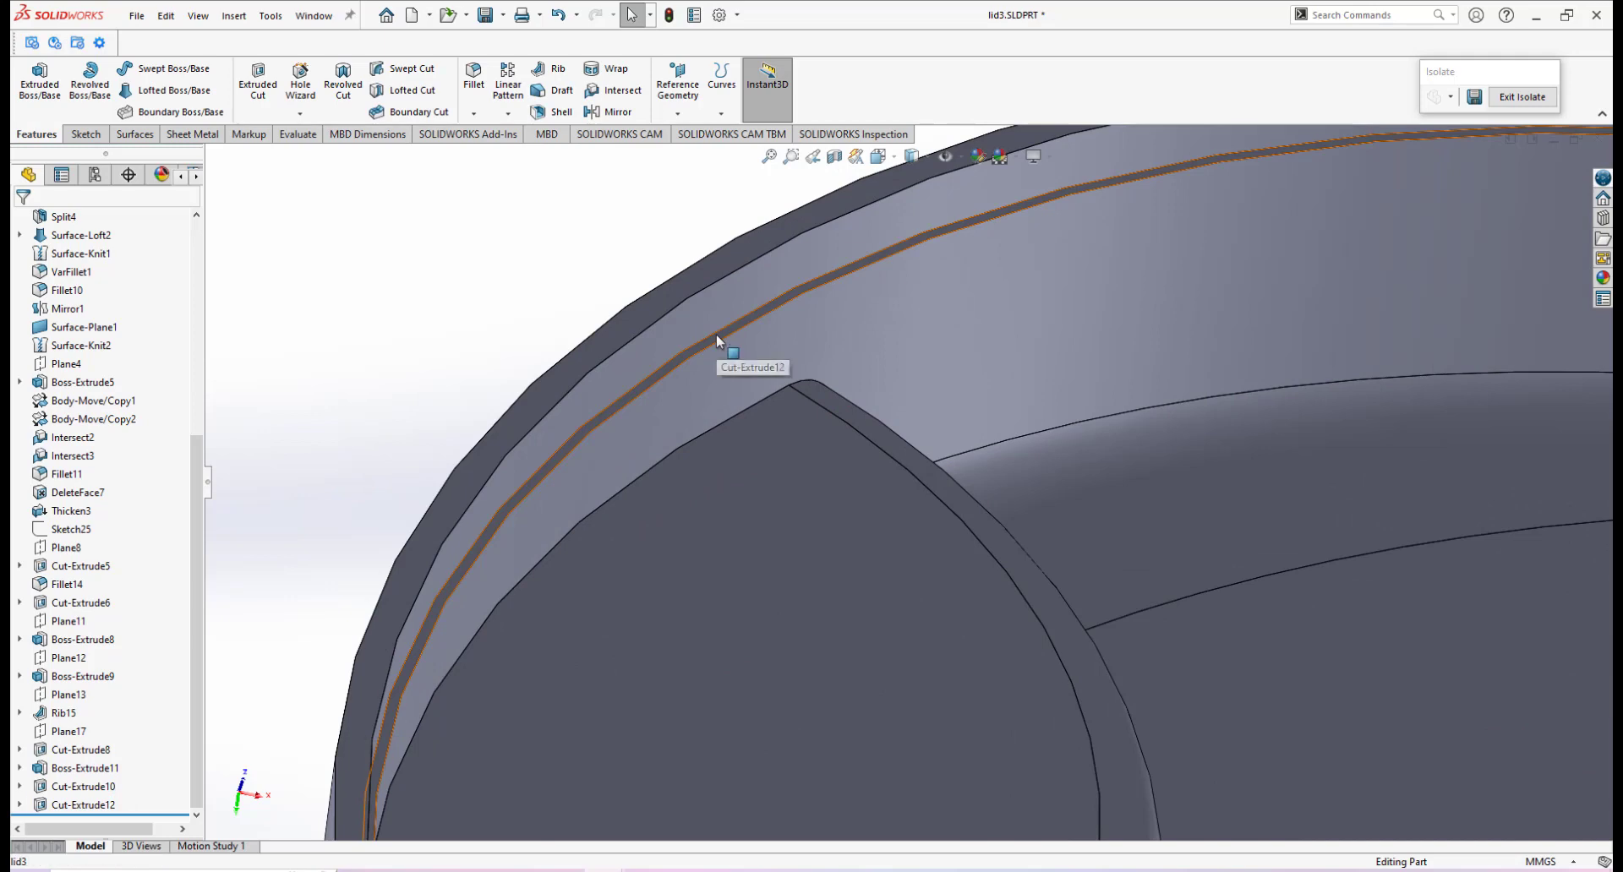
left_click(716, 333)
left_click(788, 289)
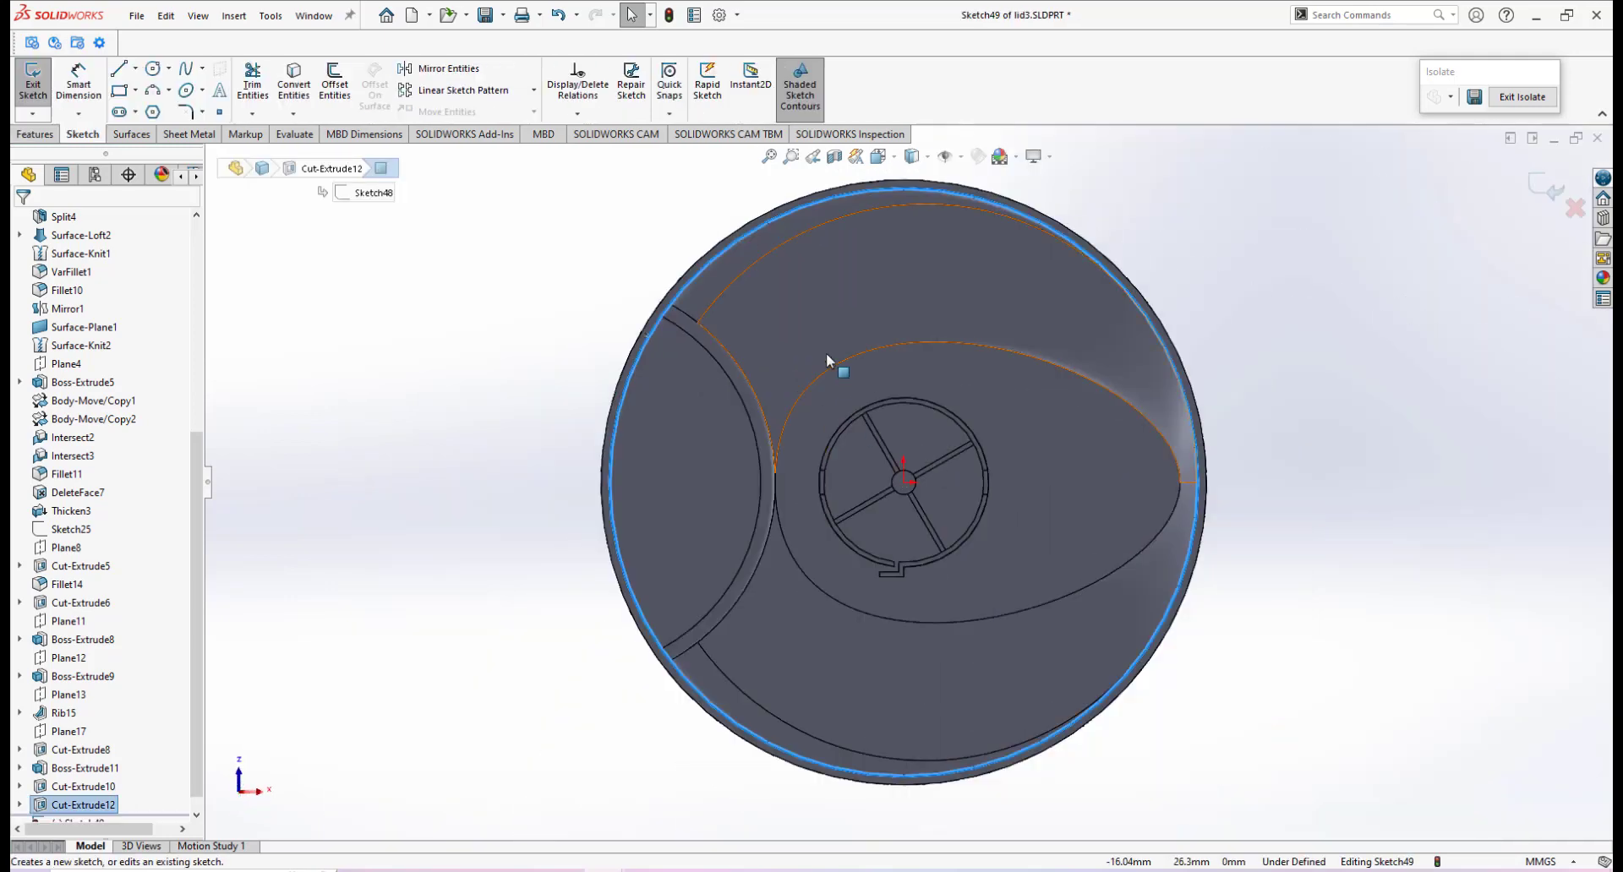
scroll(825, 352, "down", 2)
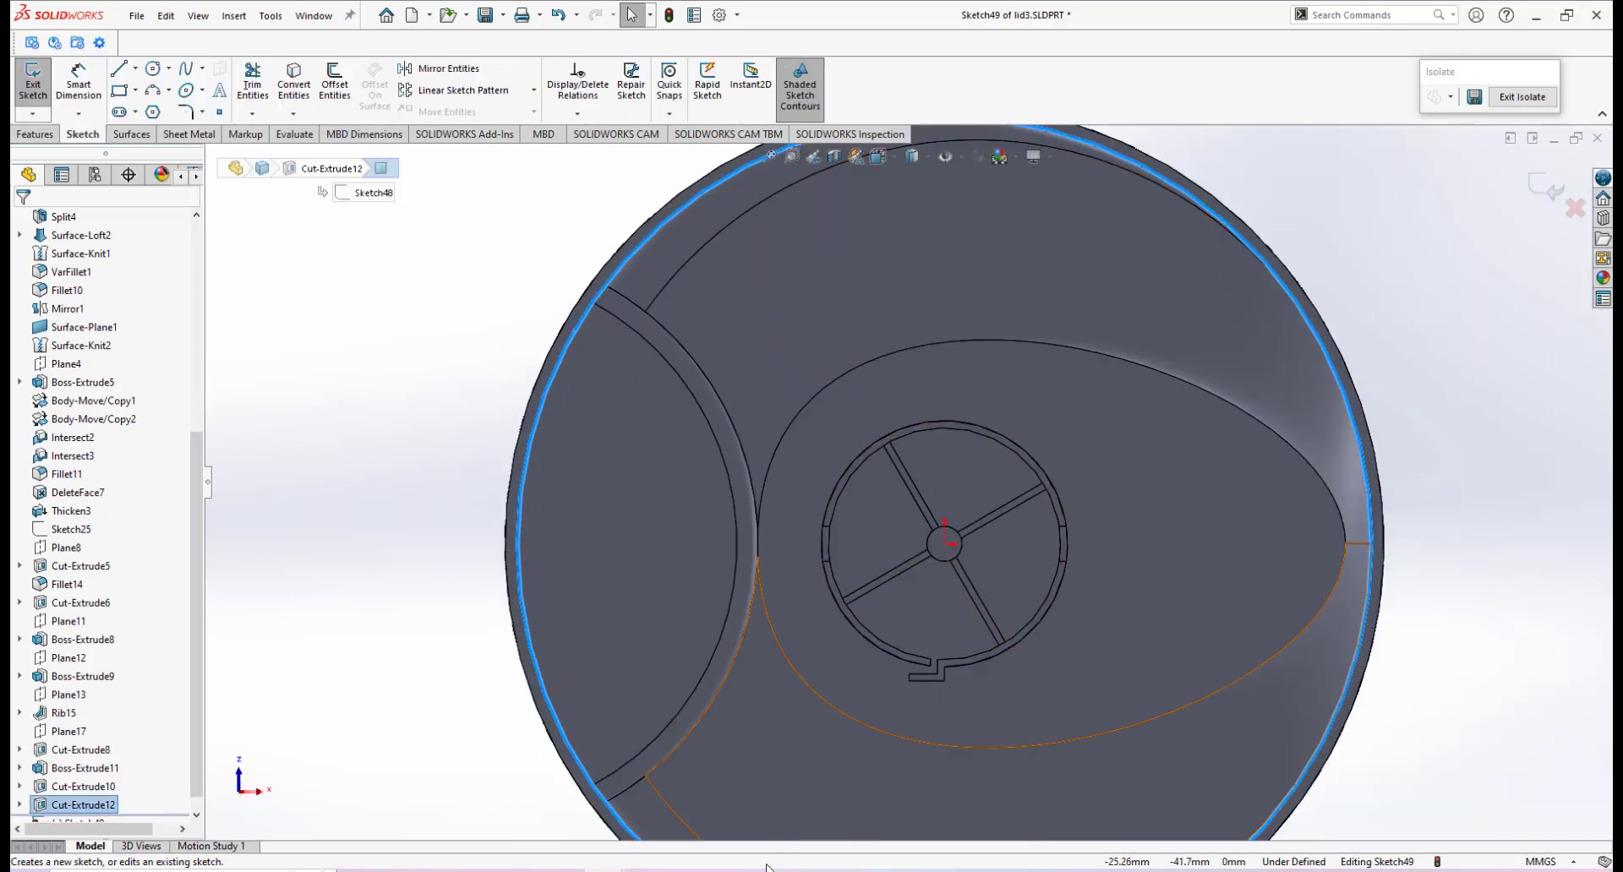
Consult the hand-drawn internal rib sketch and draw a centerline about 61 mm long from the origin diagonally toward the upper-left recess edge.
mouse_move(683, 869)
left_click(836, 729)
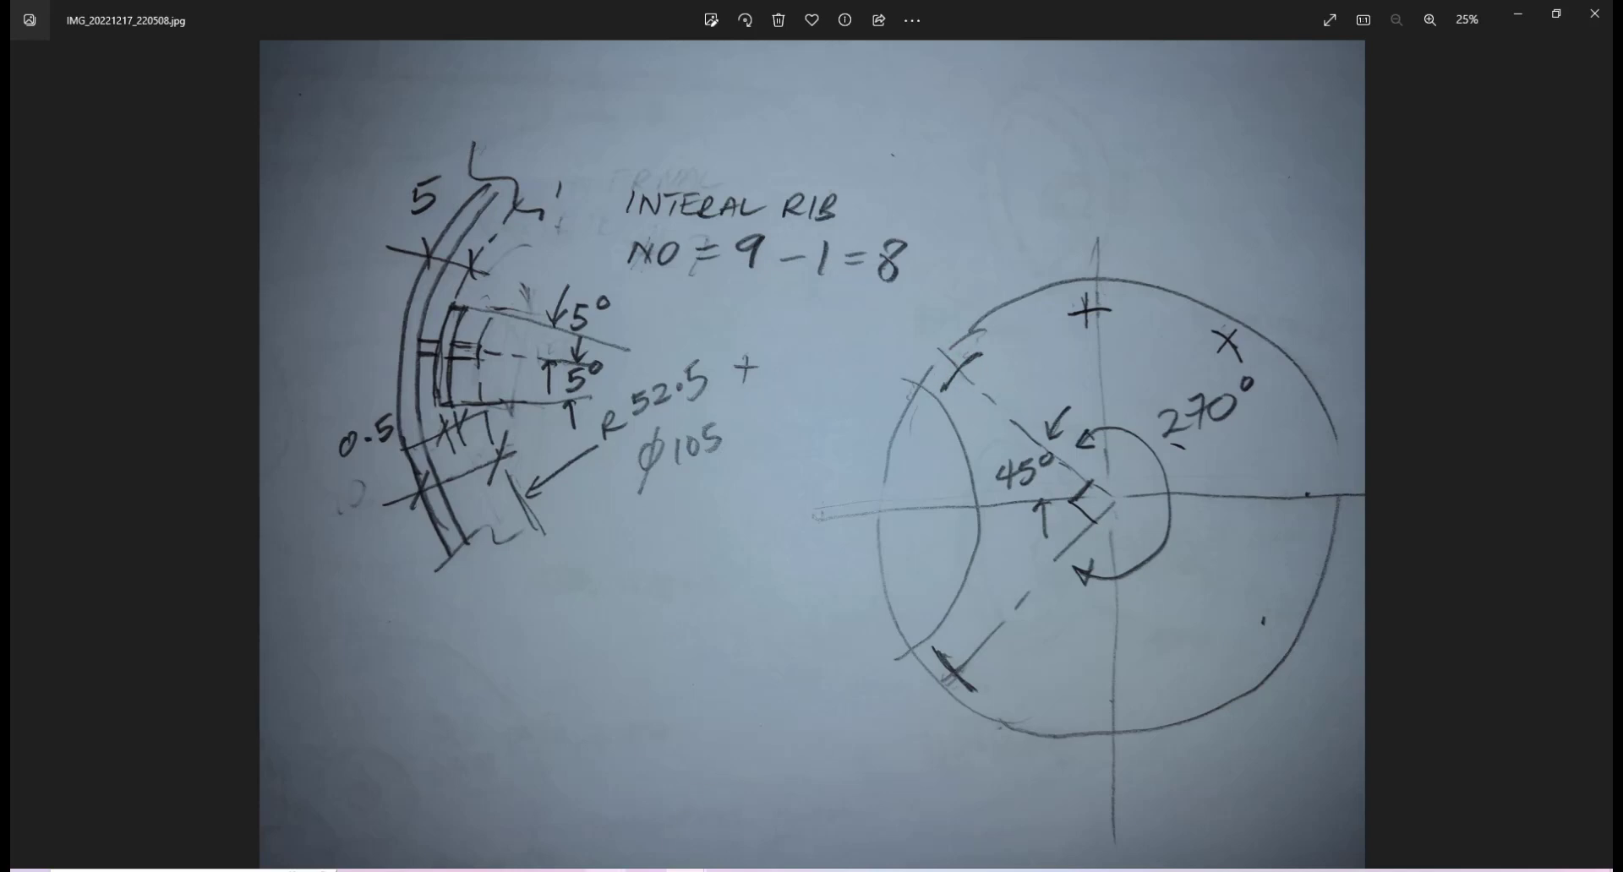
mouse_move(710, 869)
left_click(693, 769)
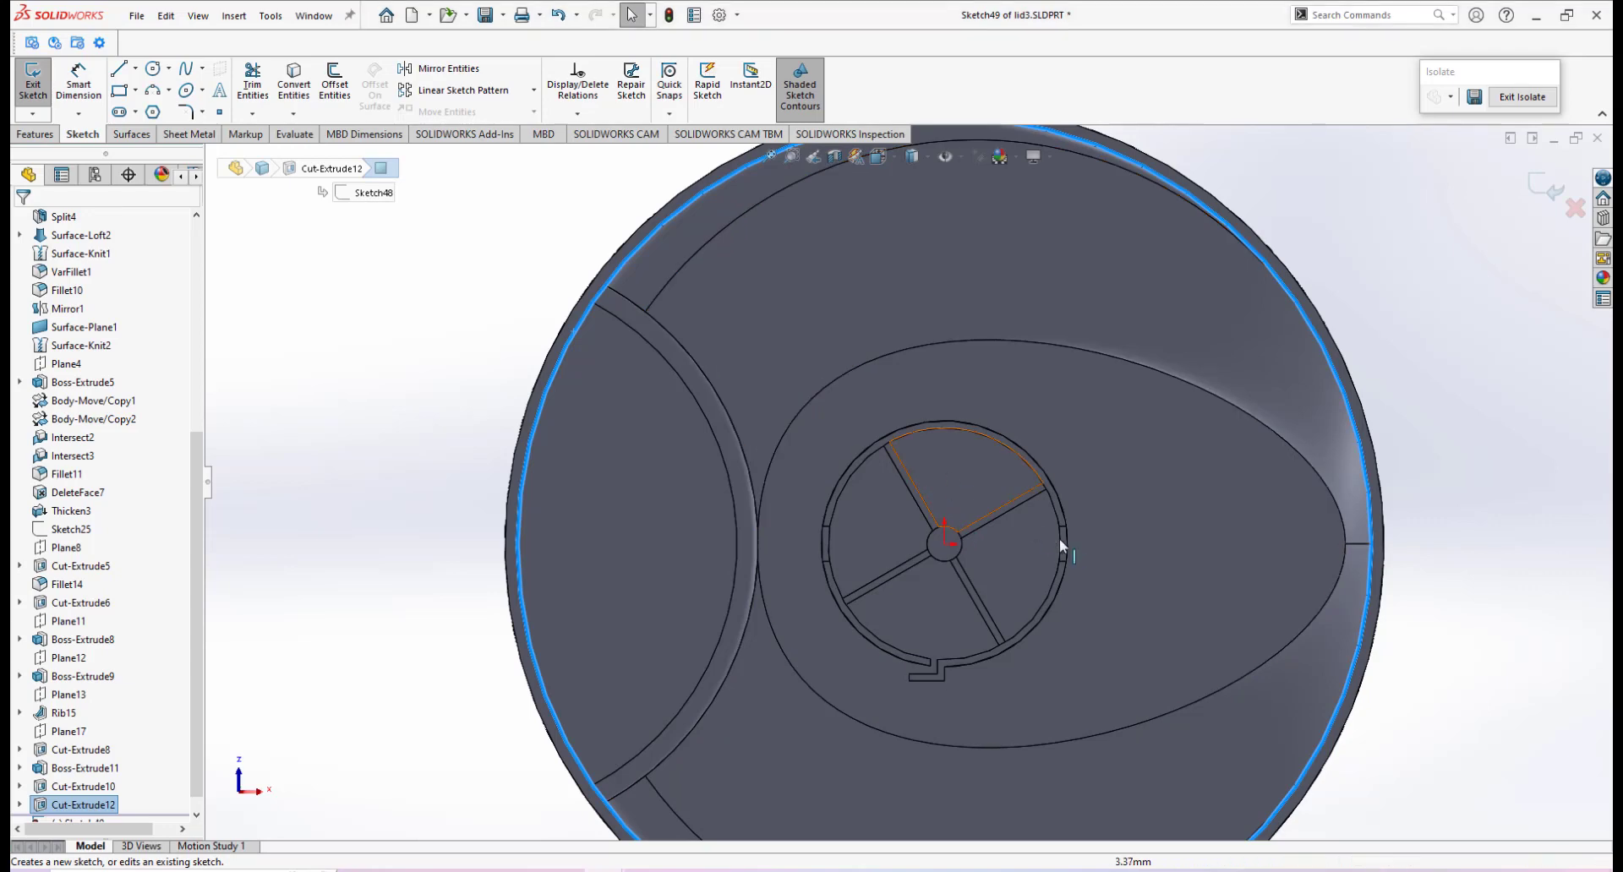
left_click(136, 69)
left_click(152, 101)
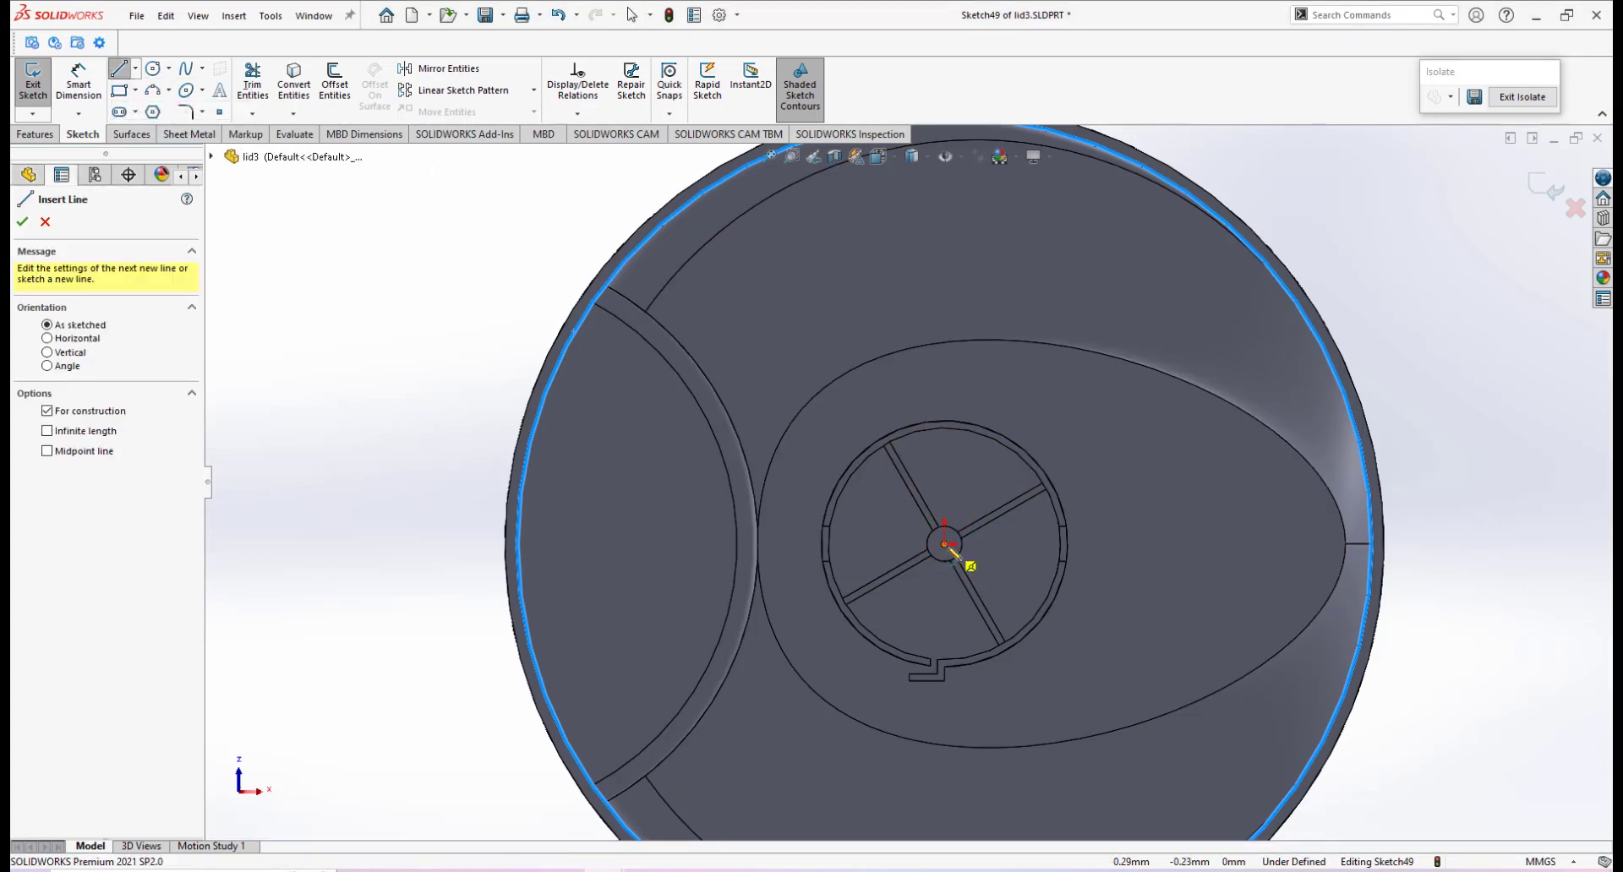
left_click(944, 543)
scroll(724, 271, "down", 5)
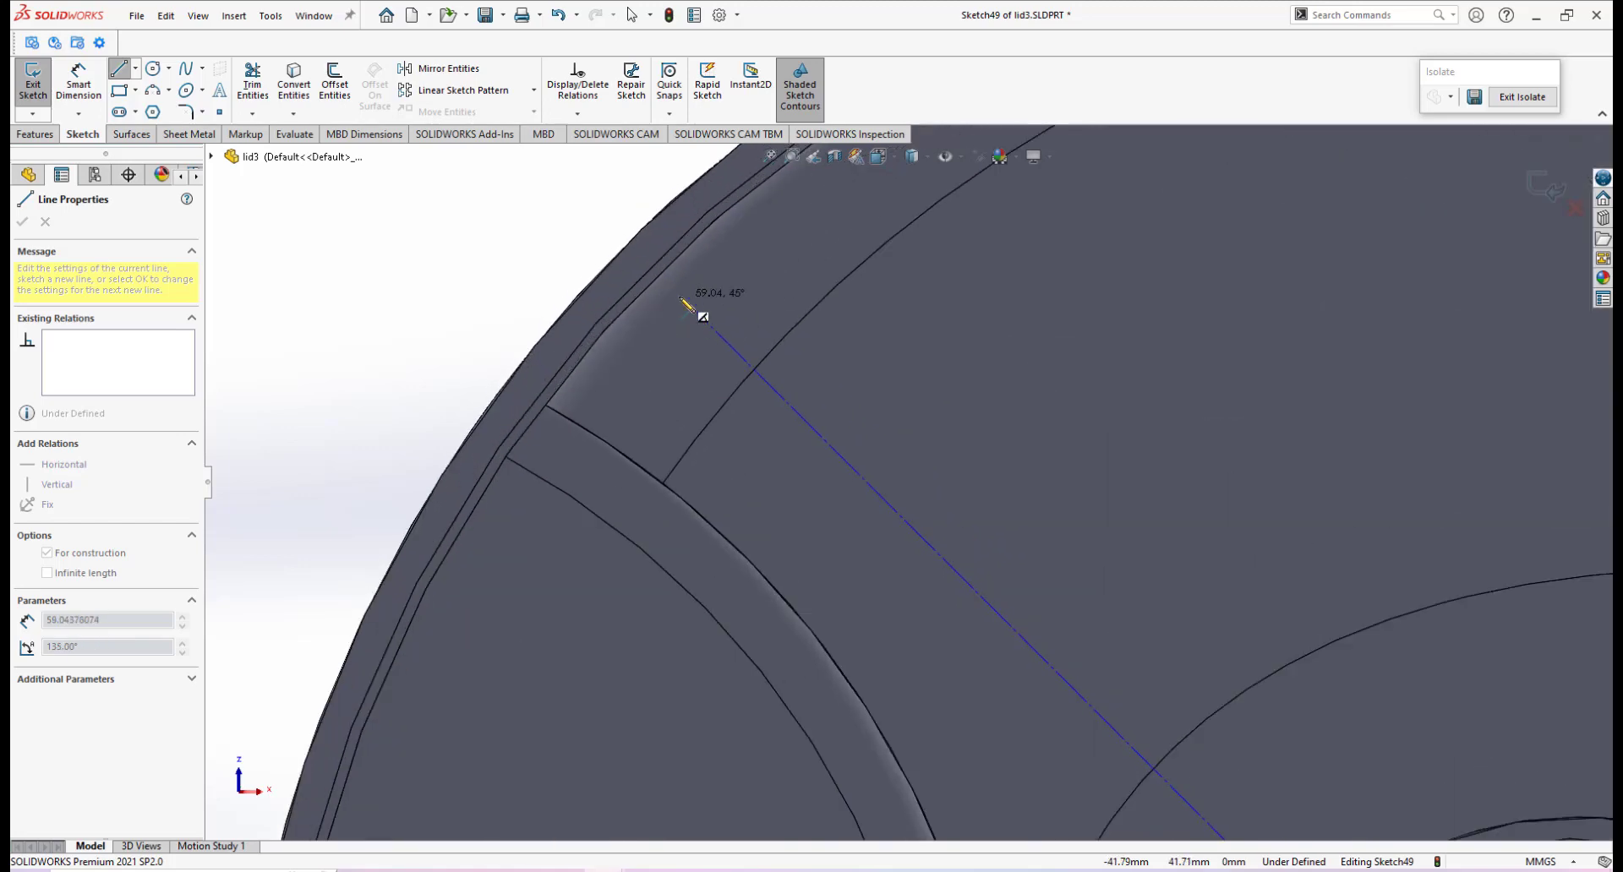
scroll(685, 301, "down", 3)
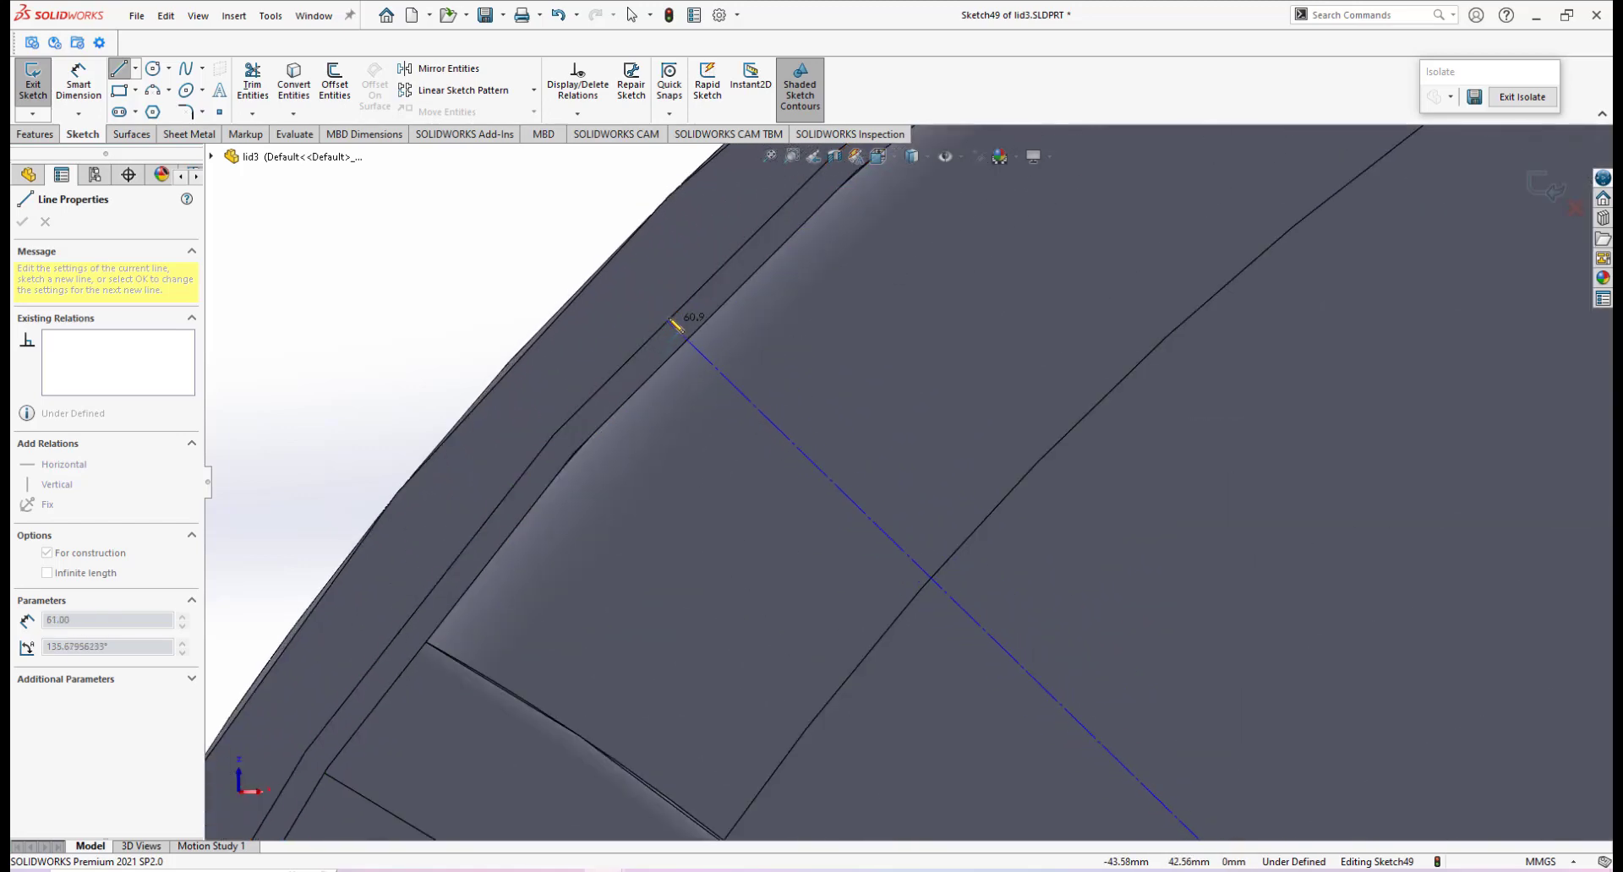
left_click(665, 315)
right_click(771, 349)
left_click(796, 362)
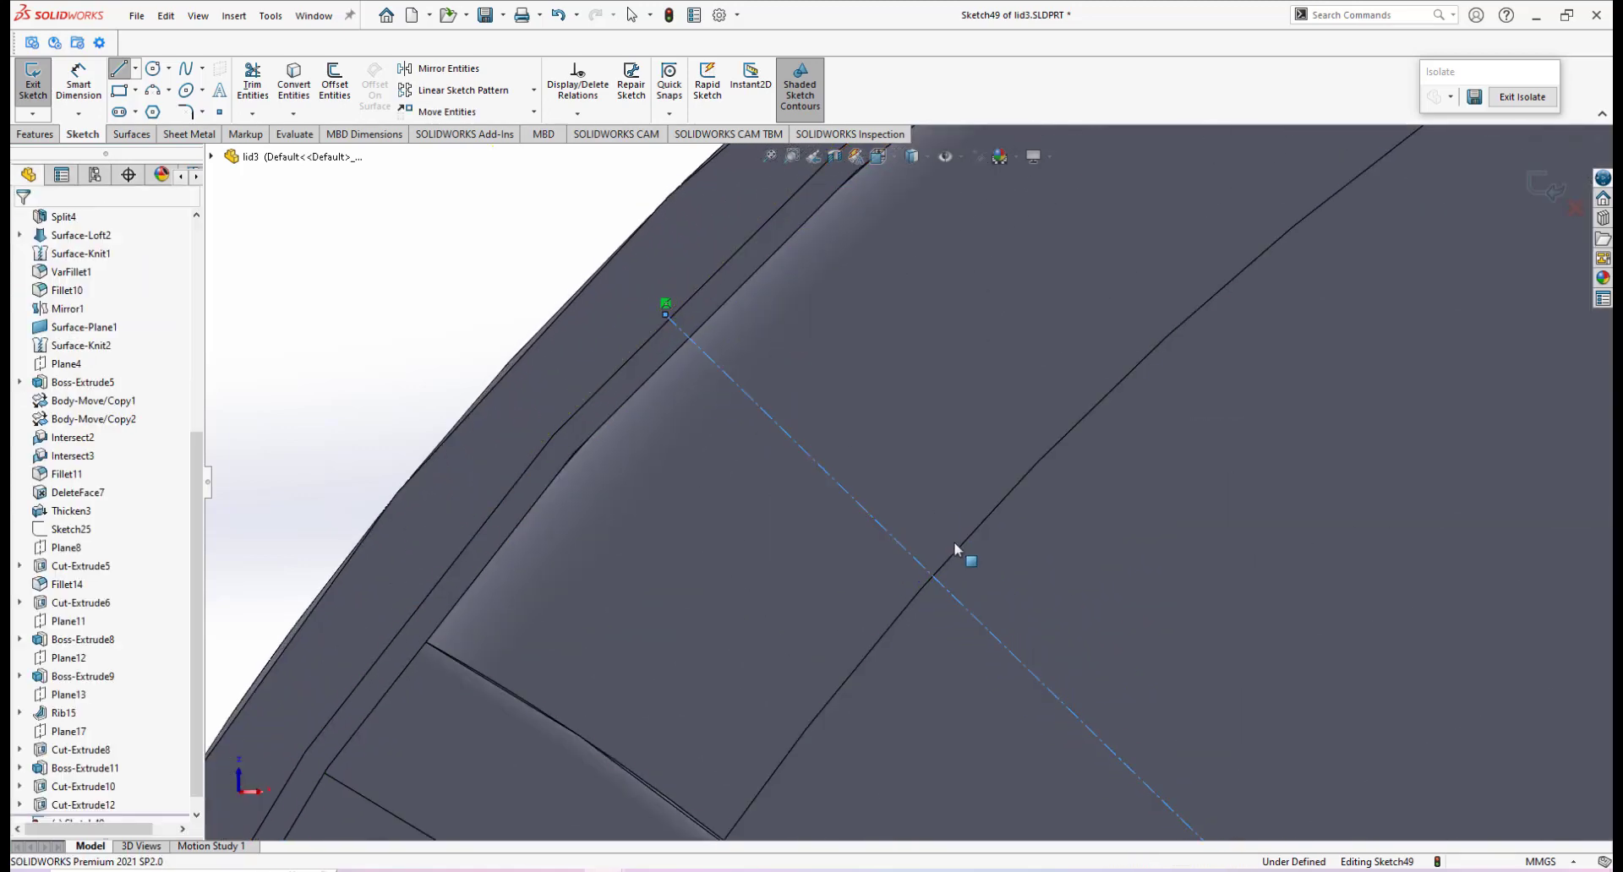
Draw a horizontal centerline from the origin across the curved compartment to the recess edge.
scroll(953, 541, "up", 8)
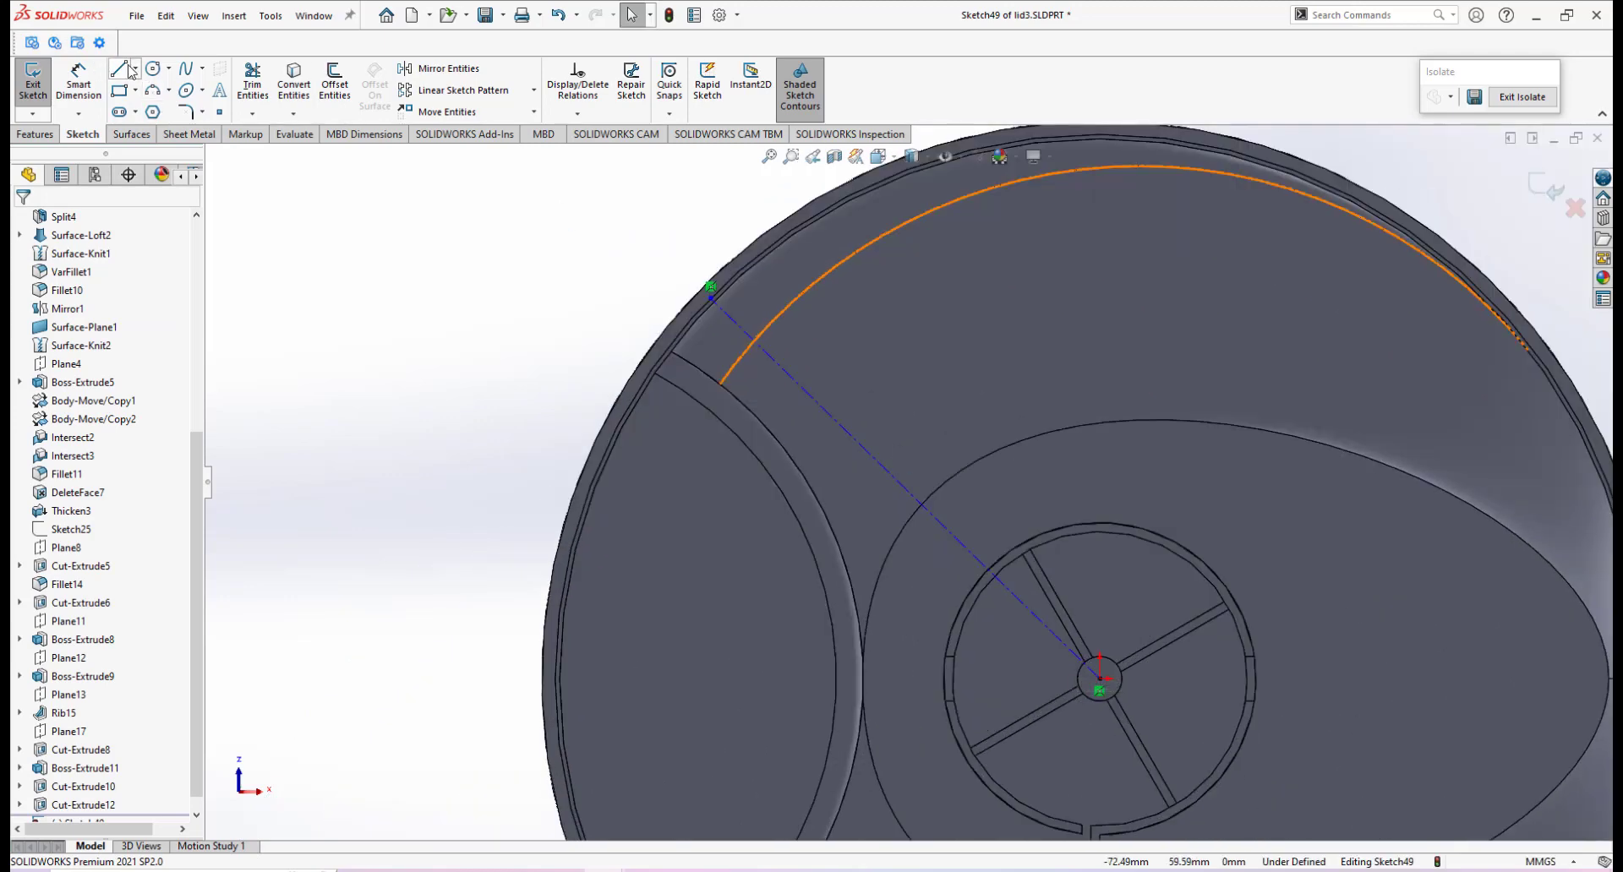
left_click(135, 68)
left_click(161, 112)
scroll(969, 596, "up", 2)
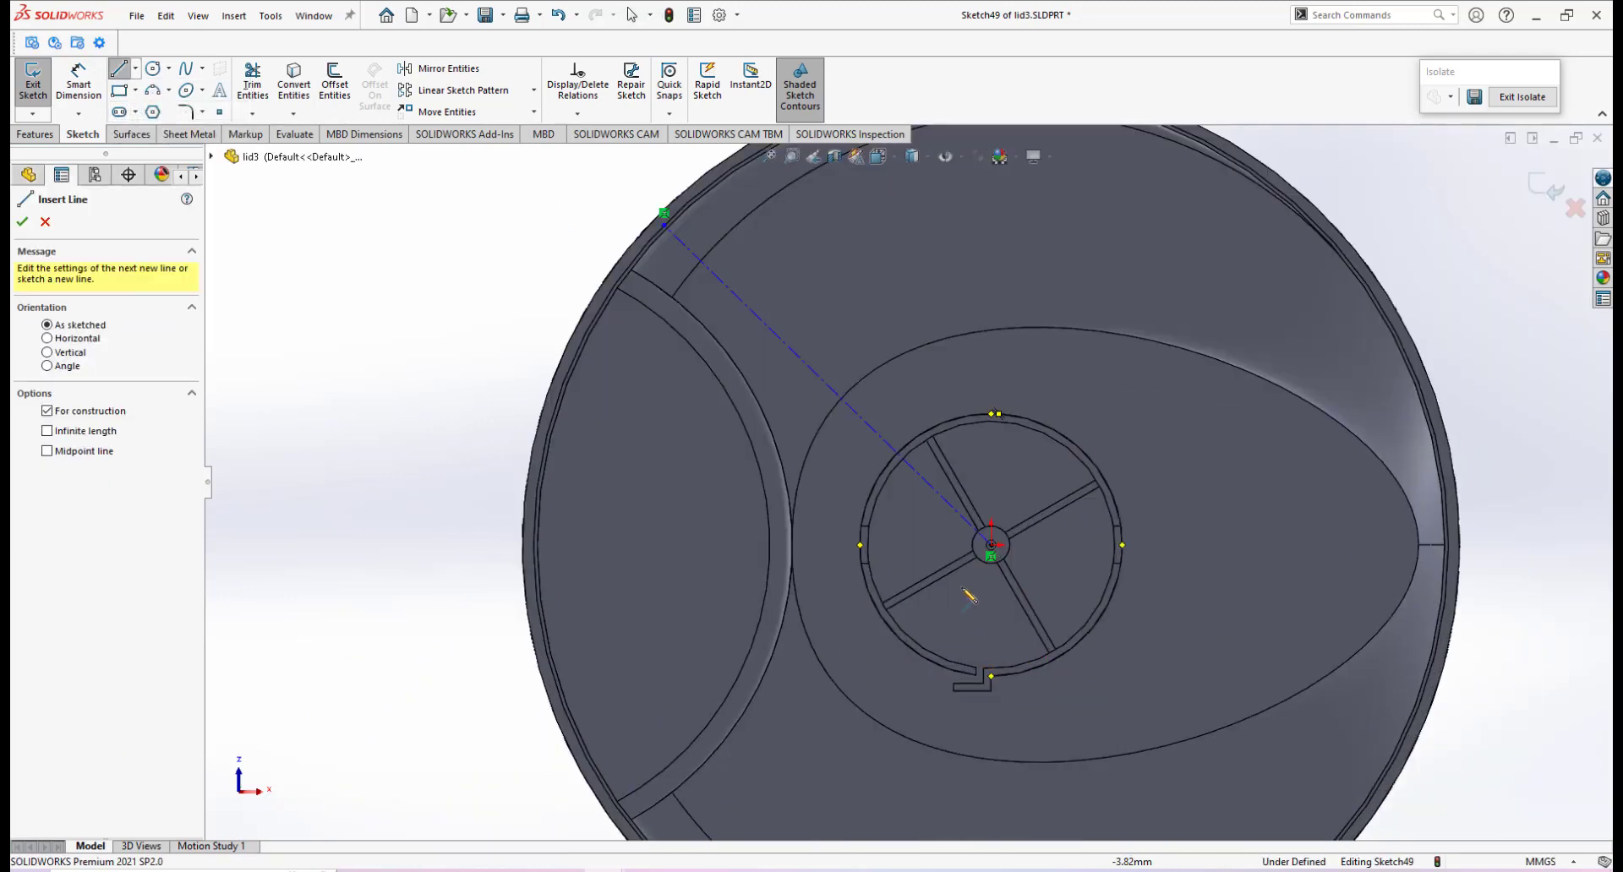
left_click(991, 546)
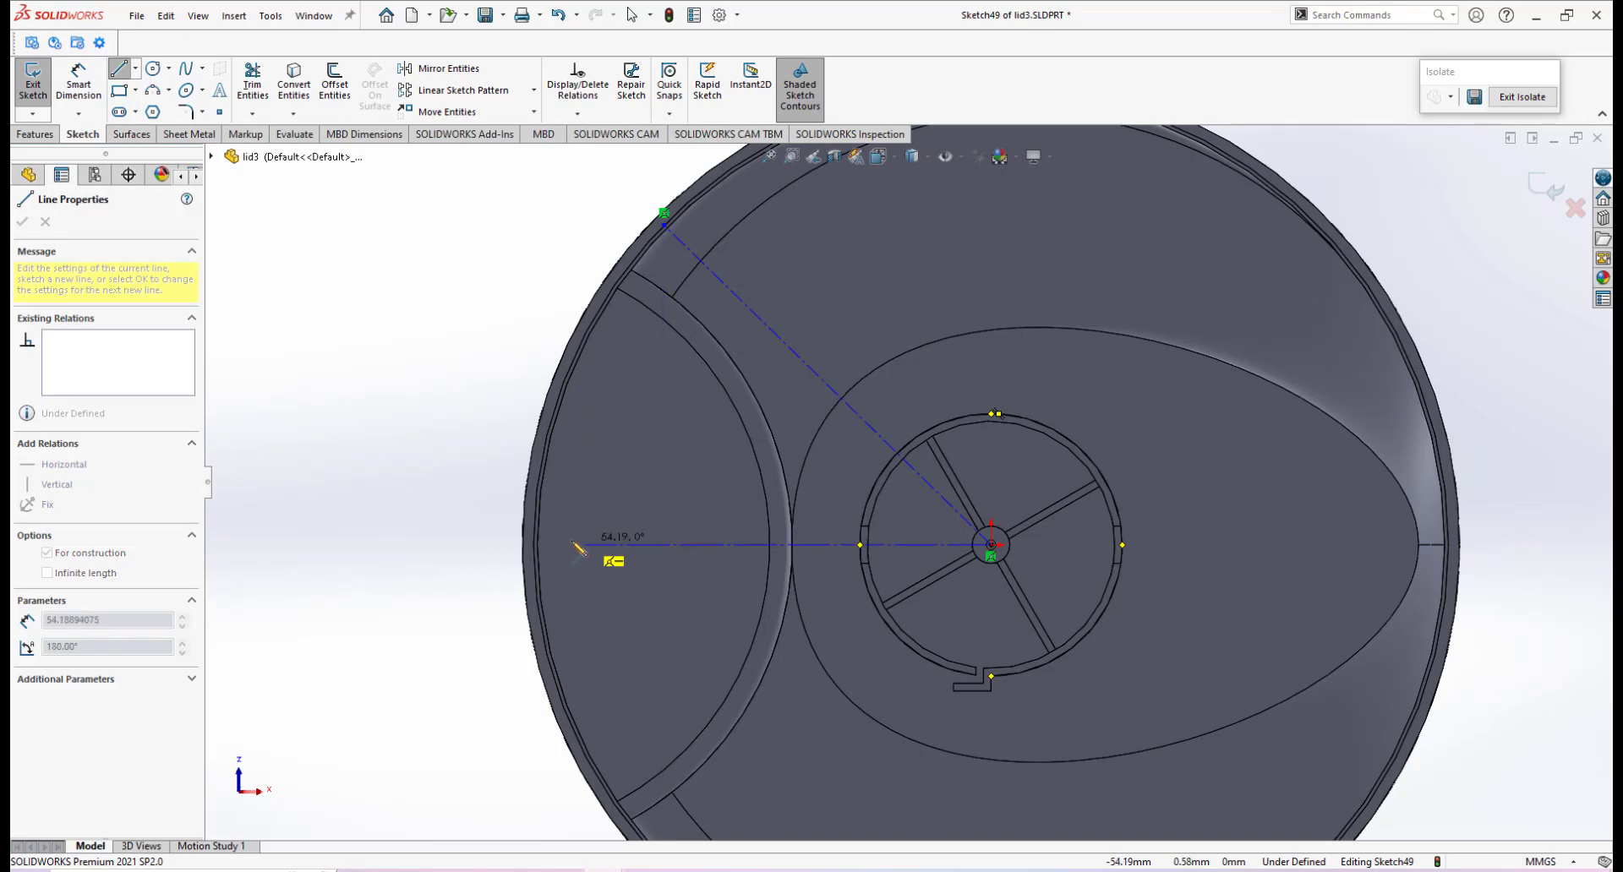
left_click(535, 547)
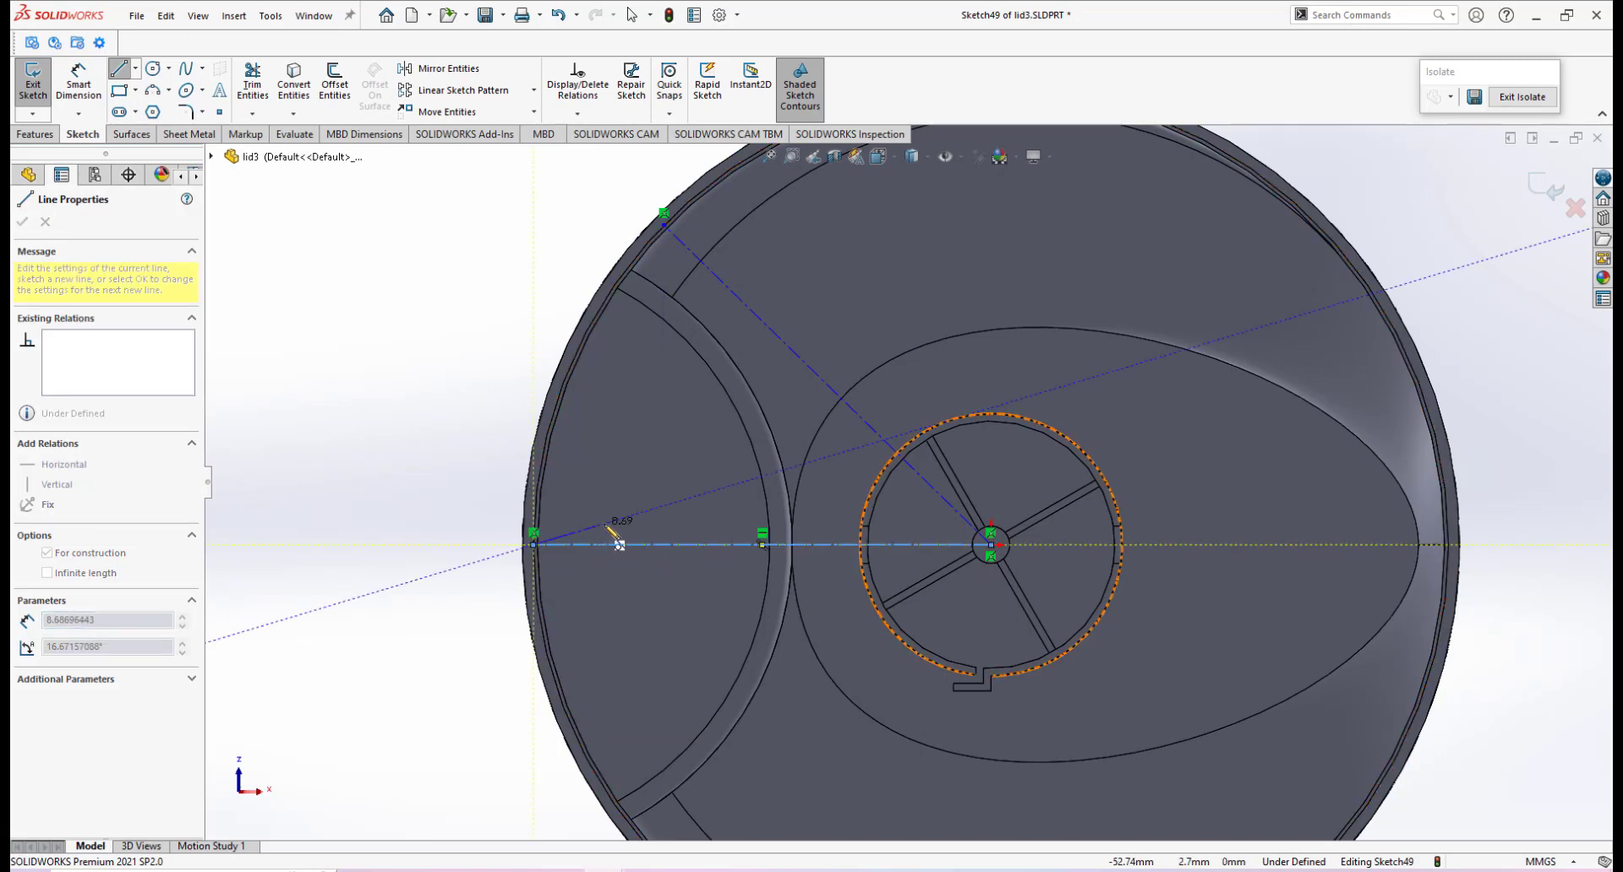
right_click(596, 463)
left_click(642, 538)
Dimension the angle between the diagonal and horizontal centerlines and set it to 45°.
scroll(869, 520, "up", 2)
left_click(78, 80)
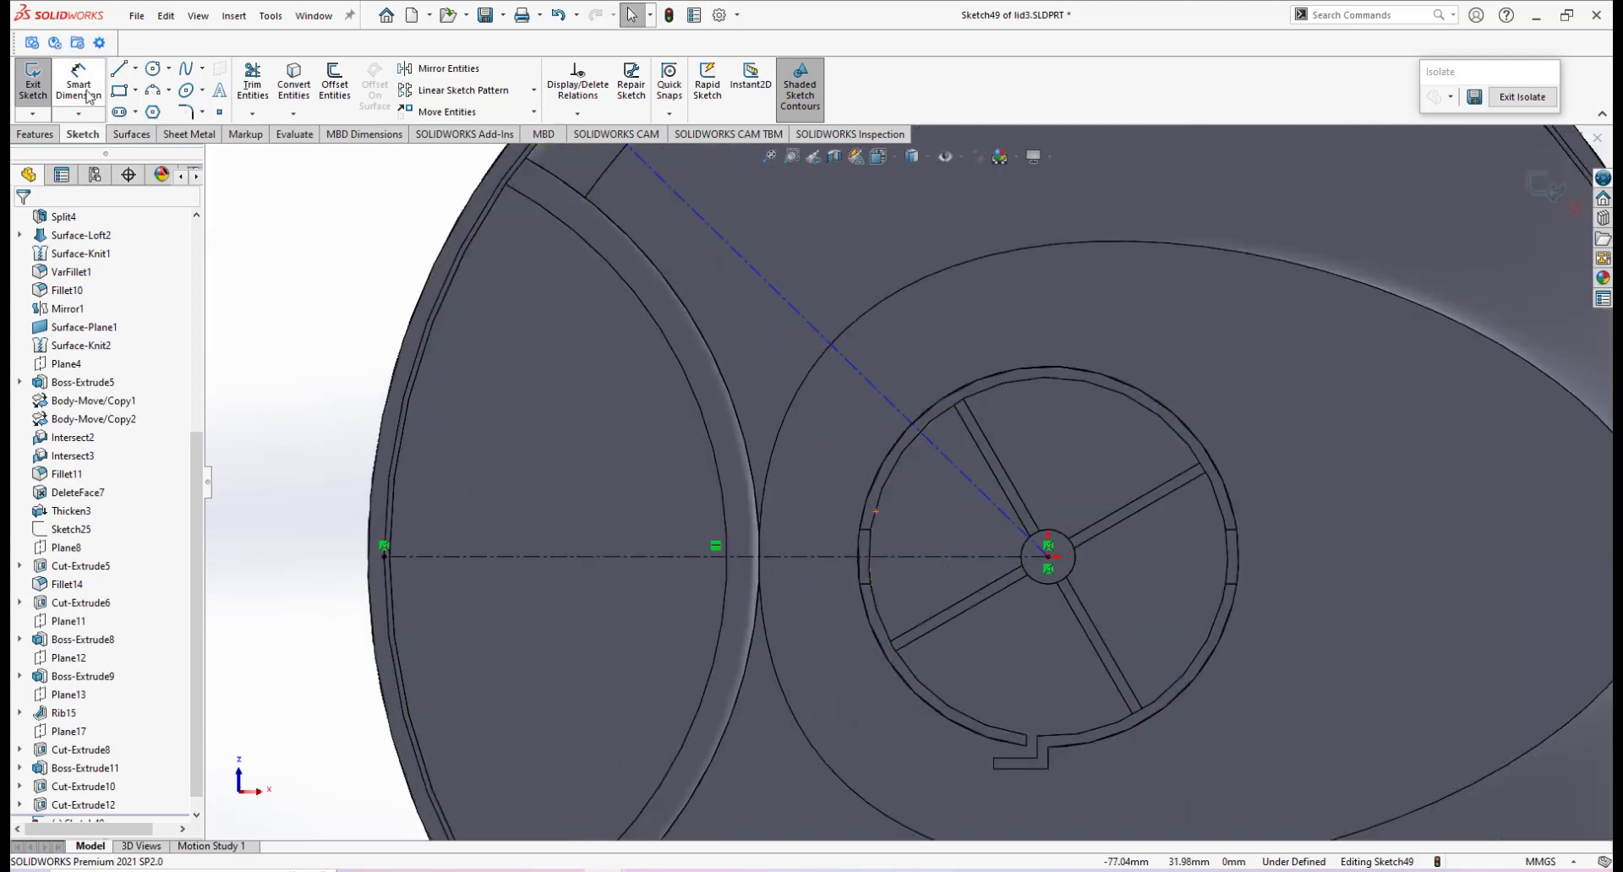
left_click(869, 444)
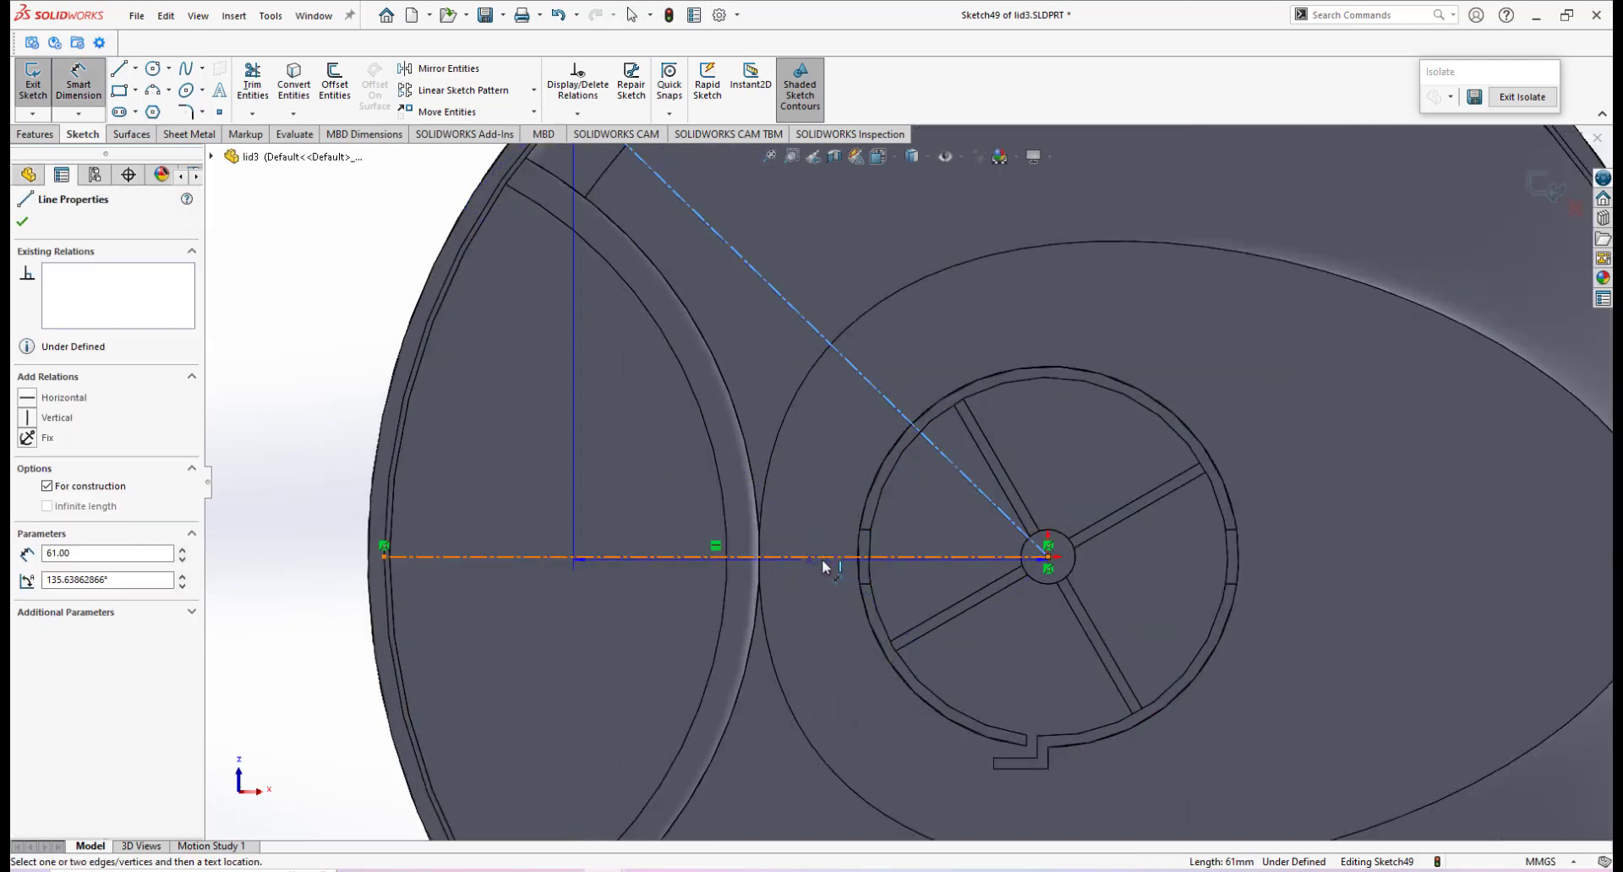
left_click(831, 559)
left_click(910, 462)
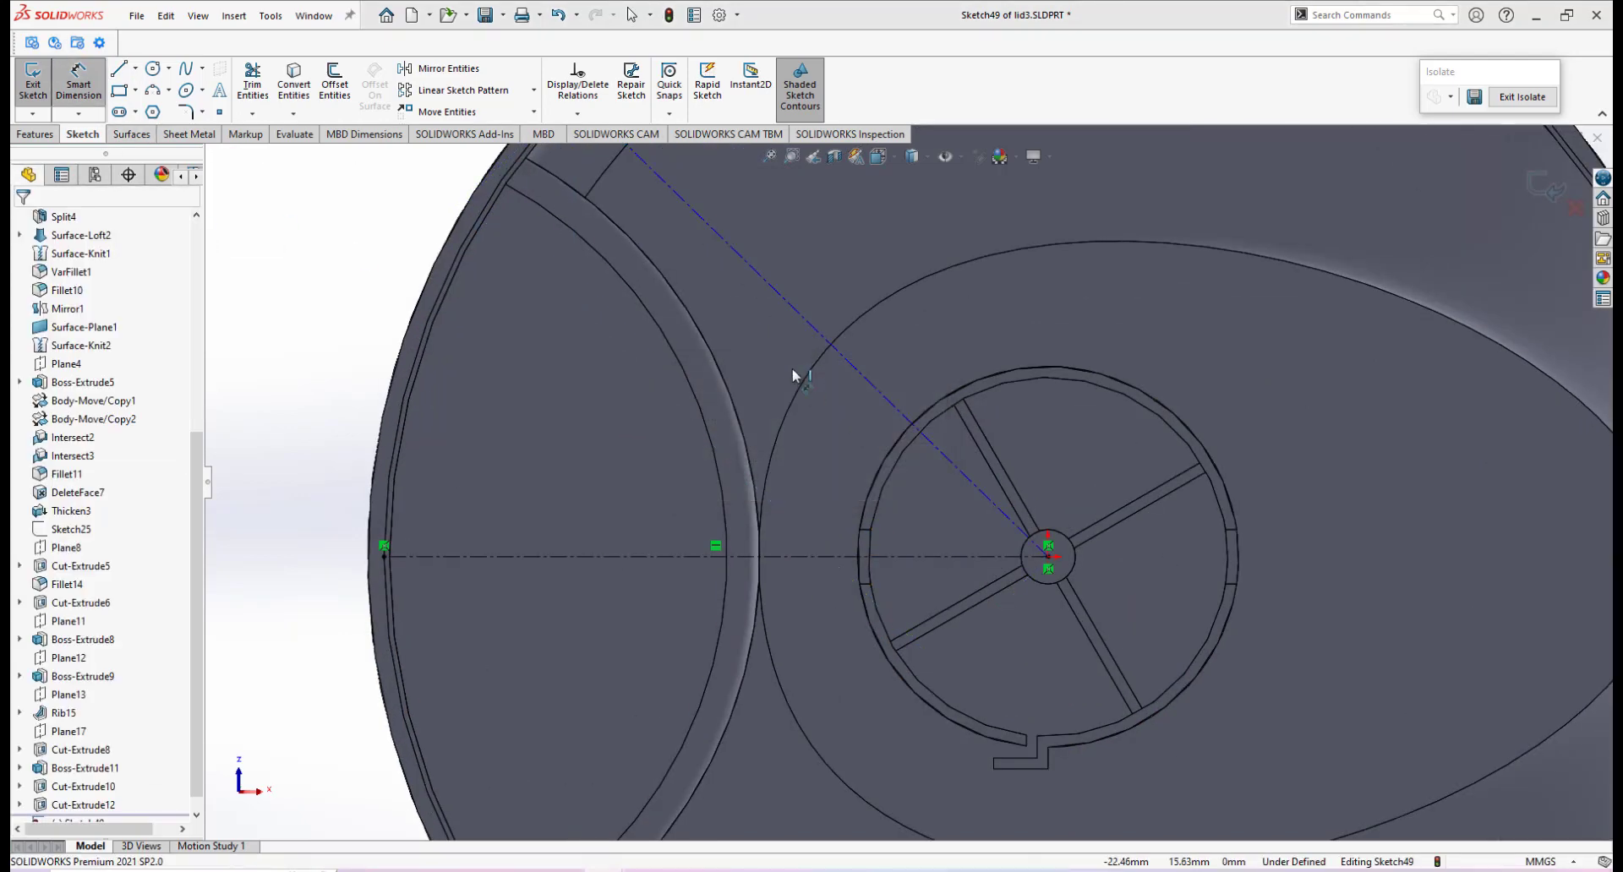
left_click(894, 409)
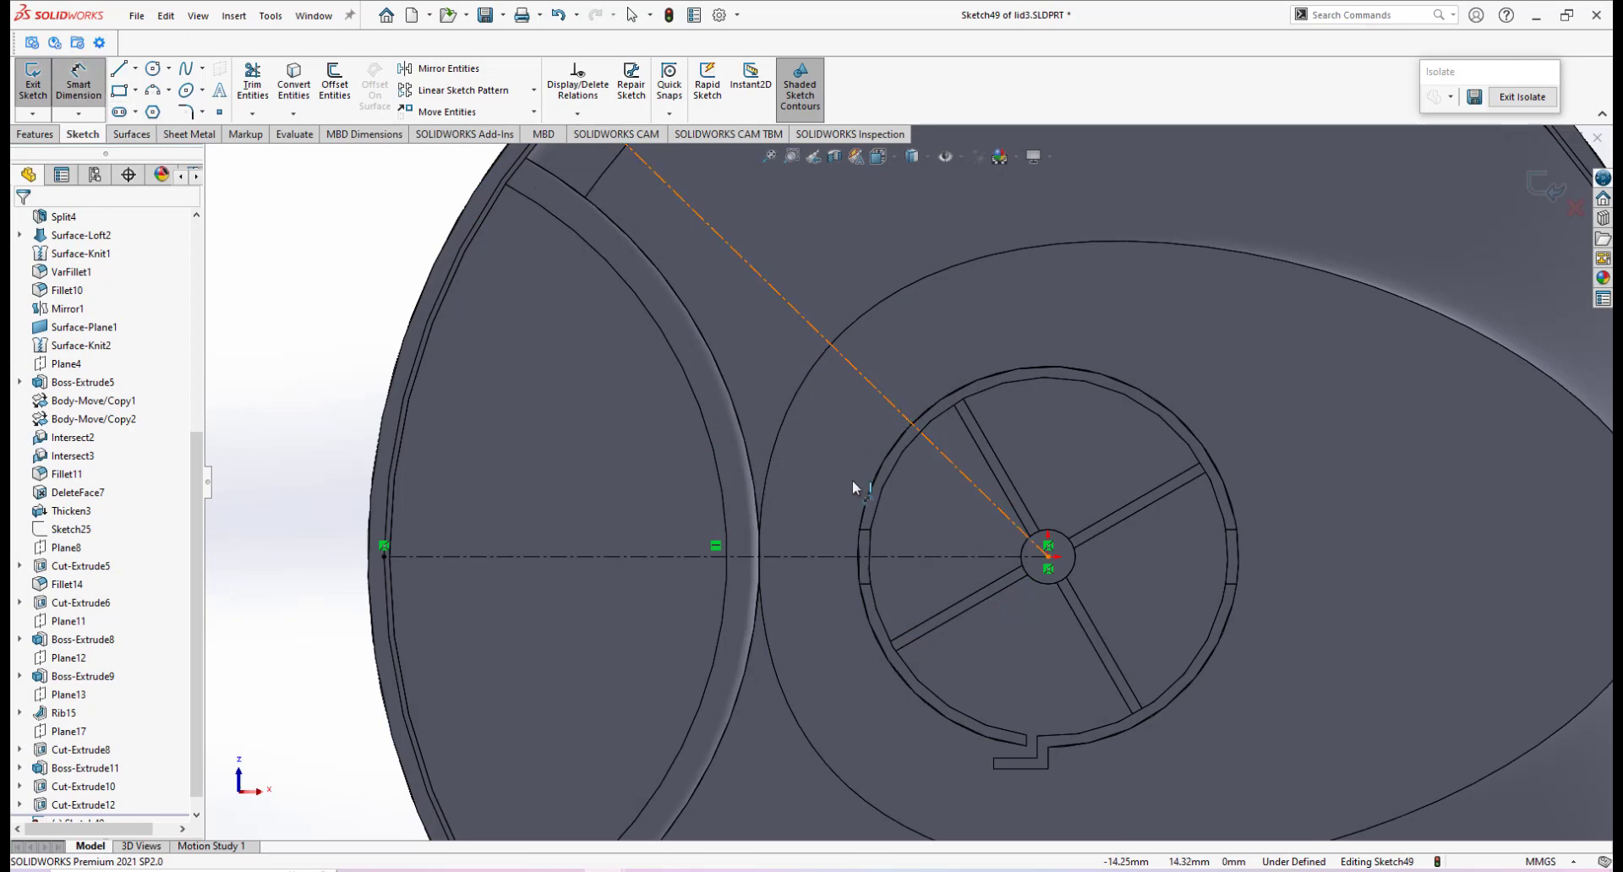
left_click(824, 556)
left_click(831, 481)
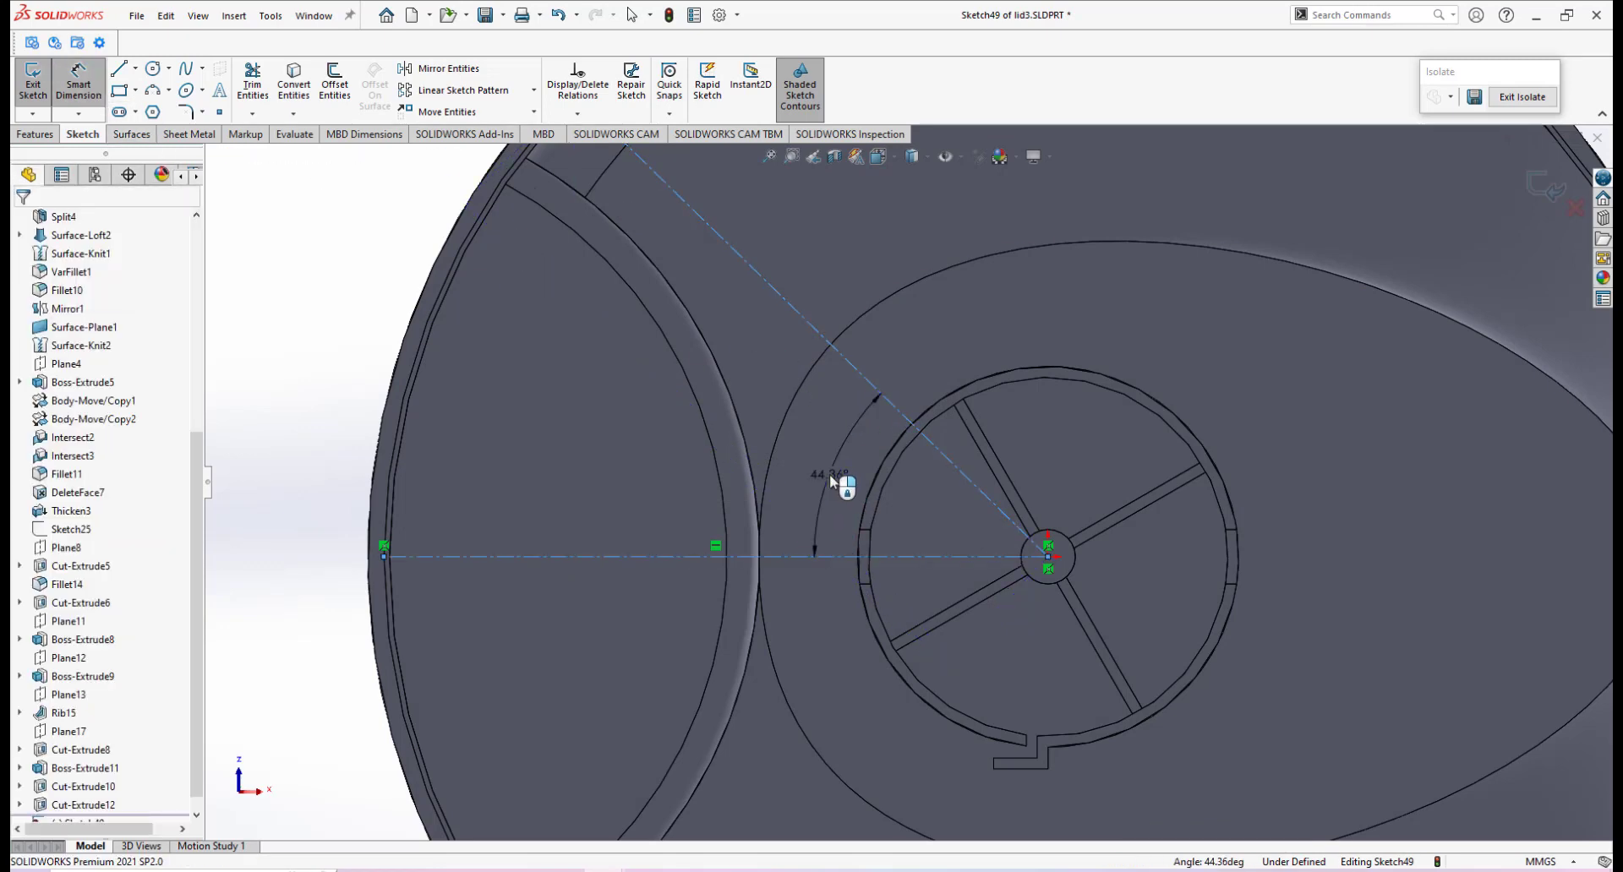
key("Return")
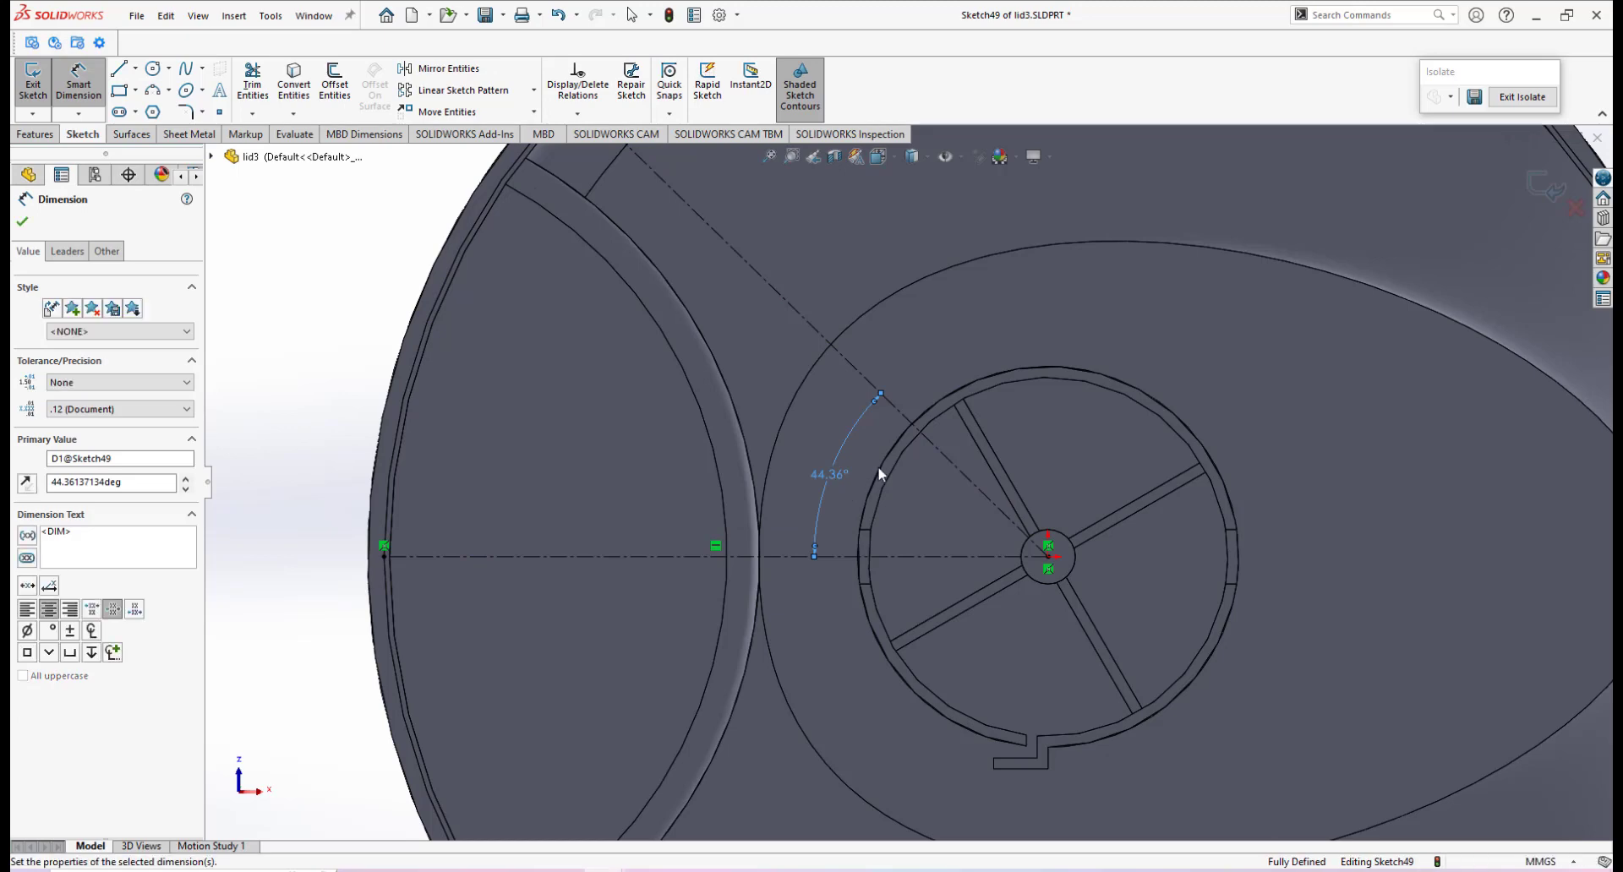
scroll(887, 470, "up", 4)
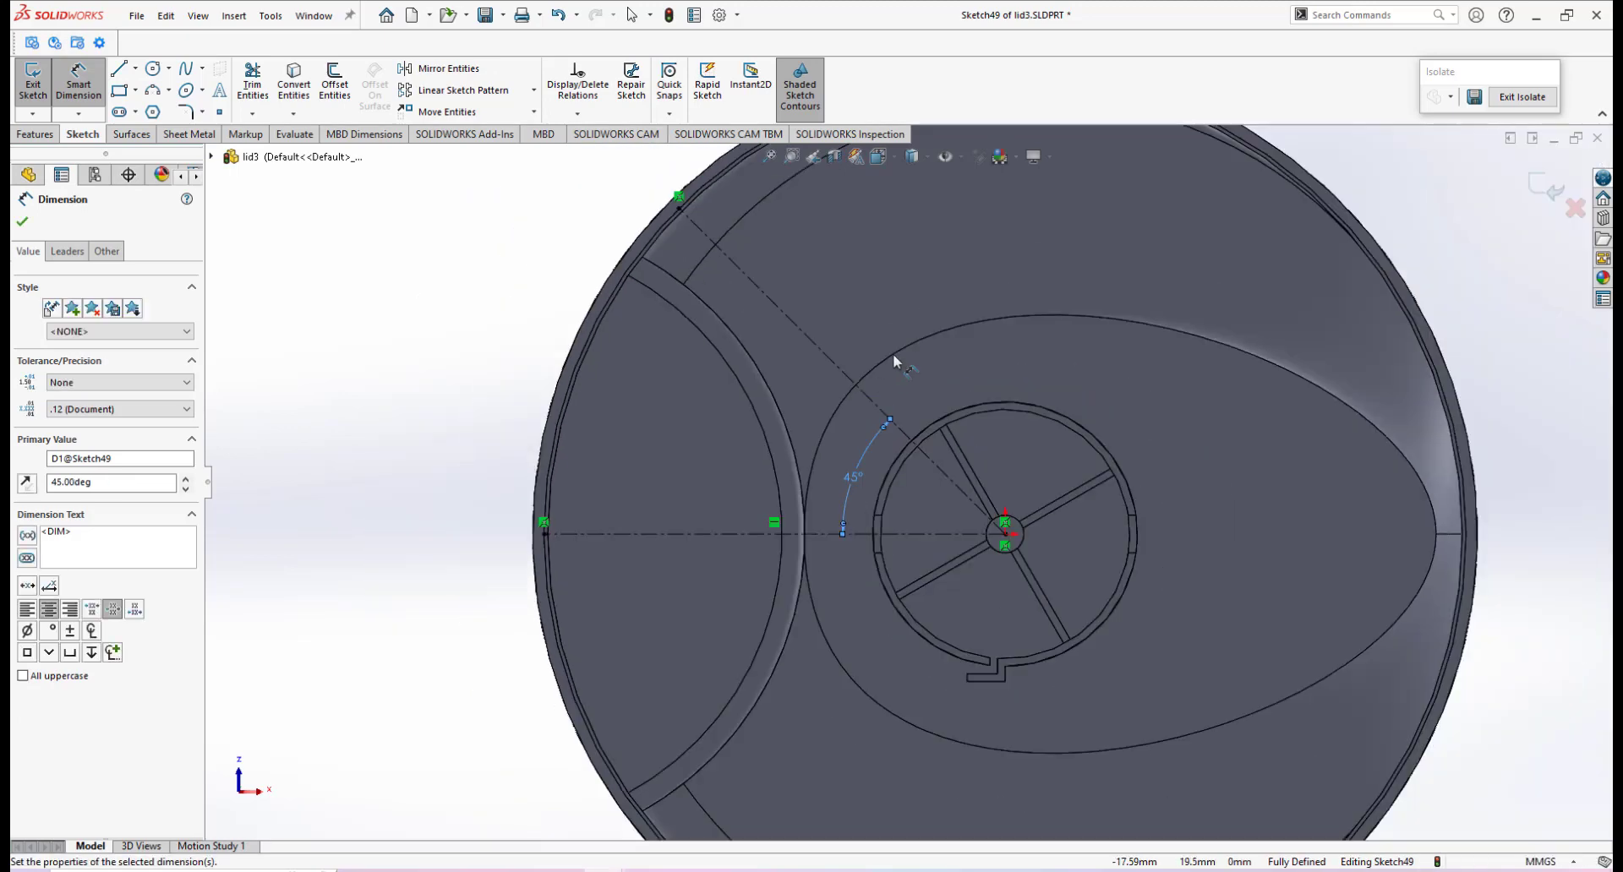
right_click(892, 353)
left_click(936, 407)
scroll(922, 355, "down", 3)
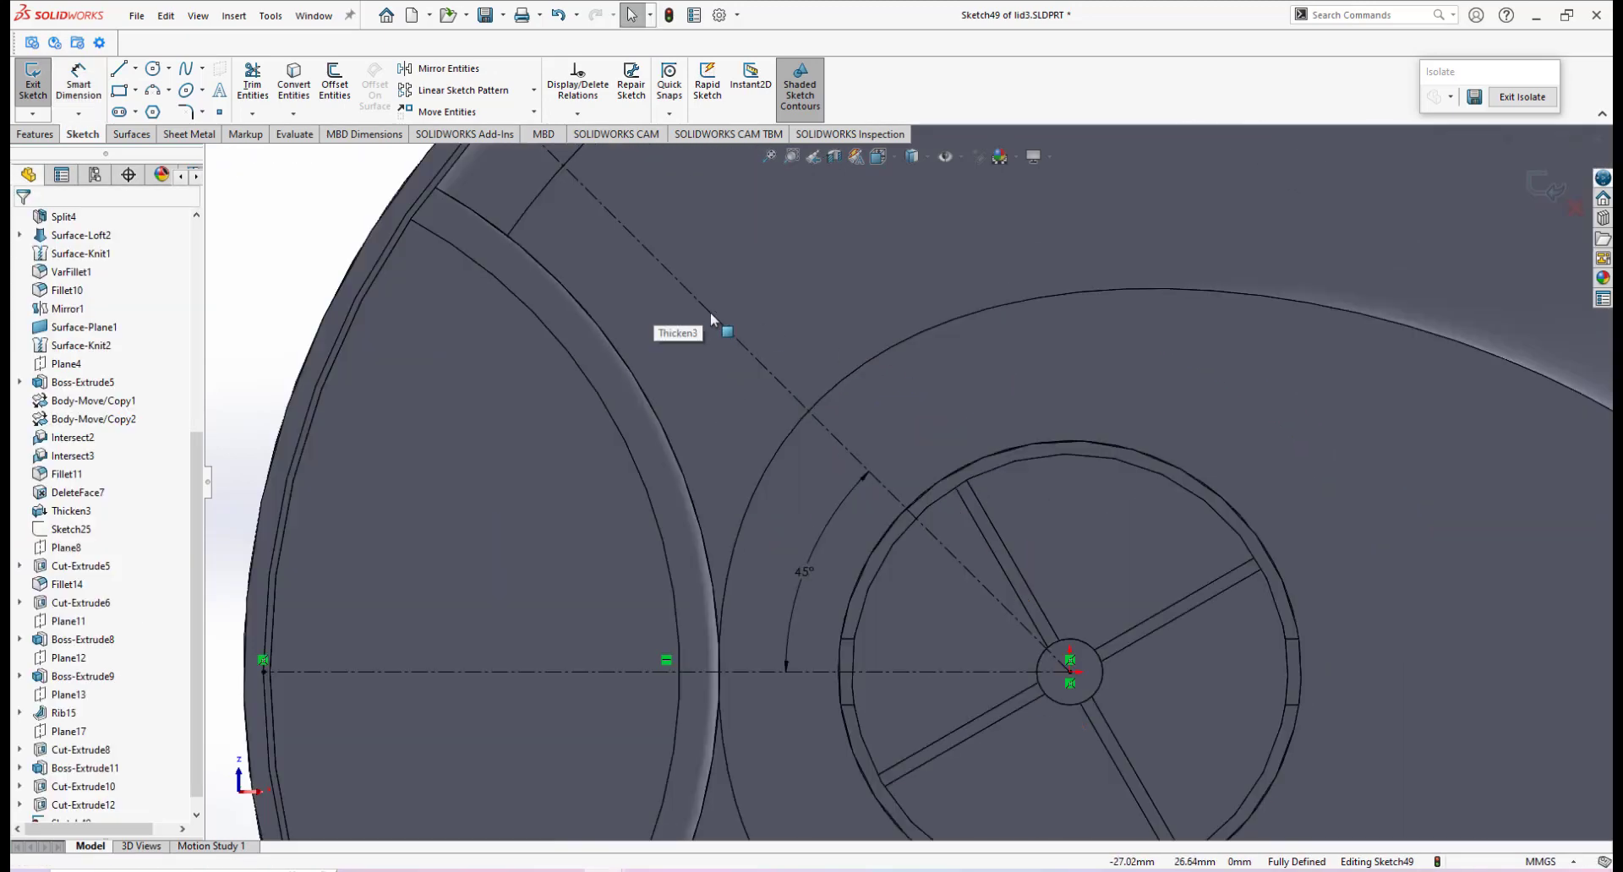
scroll(809, 334, "up", 3)
scroll(743, 338, "down", 2)
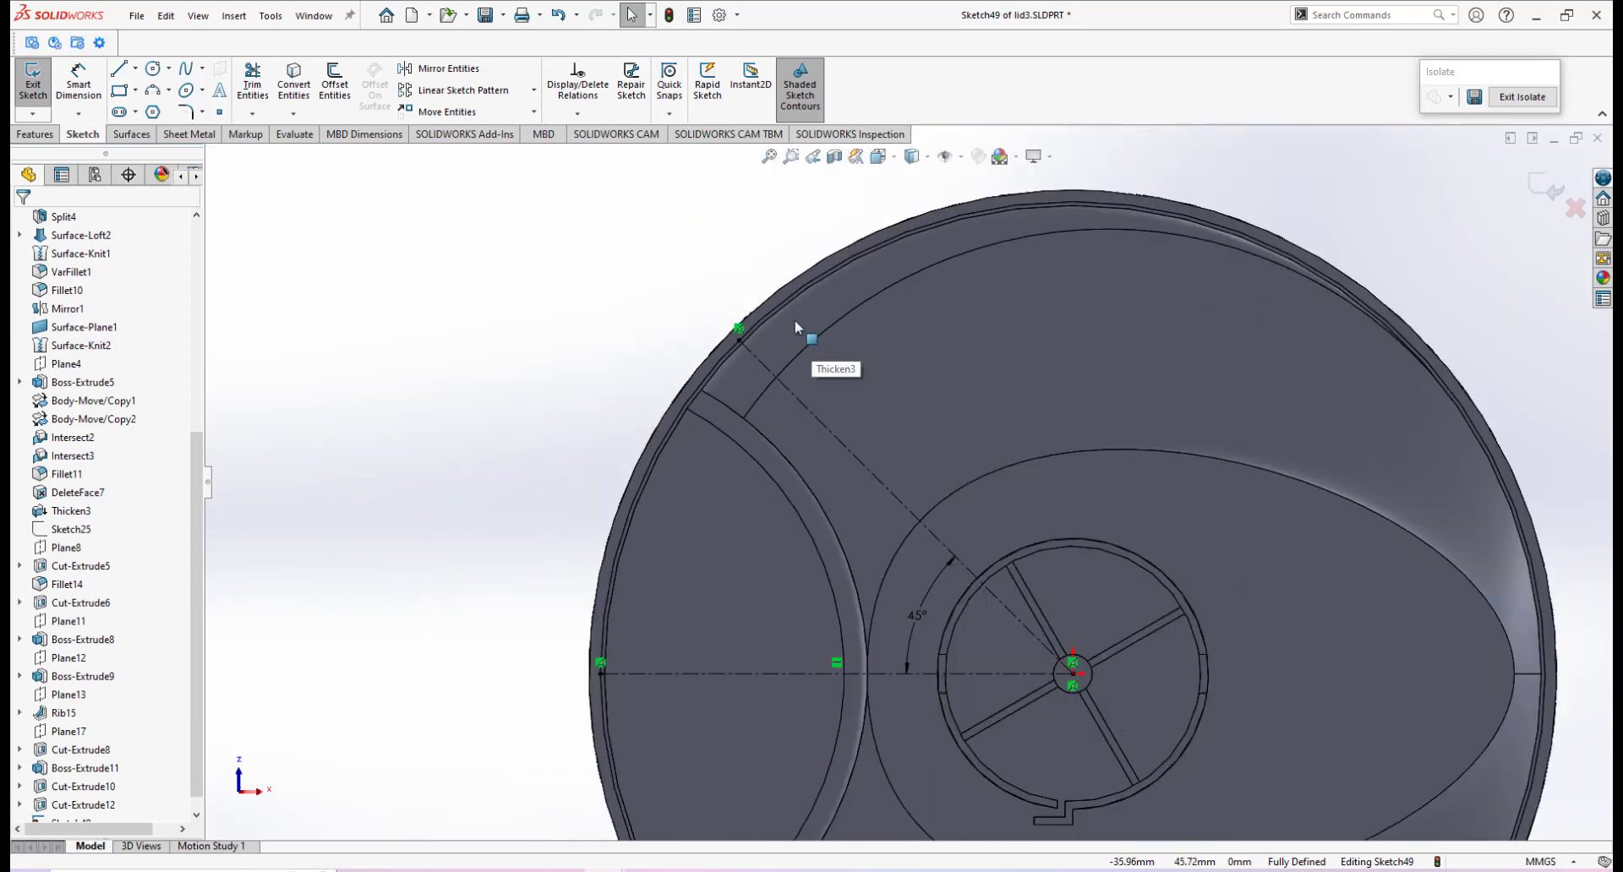
Examine the hand-drawn internal rib sketch for the angular spread of the rib about the 45° line.
scroll(795, 327, "down", 3)
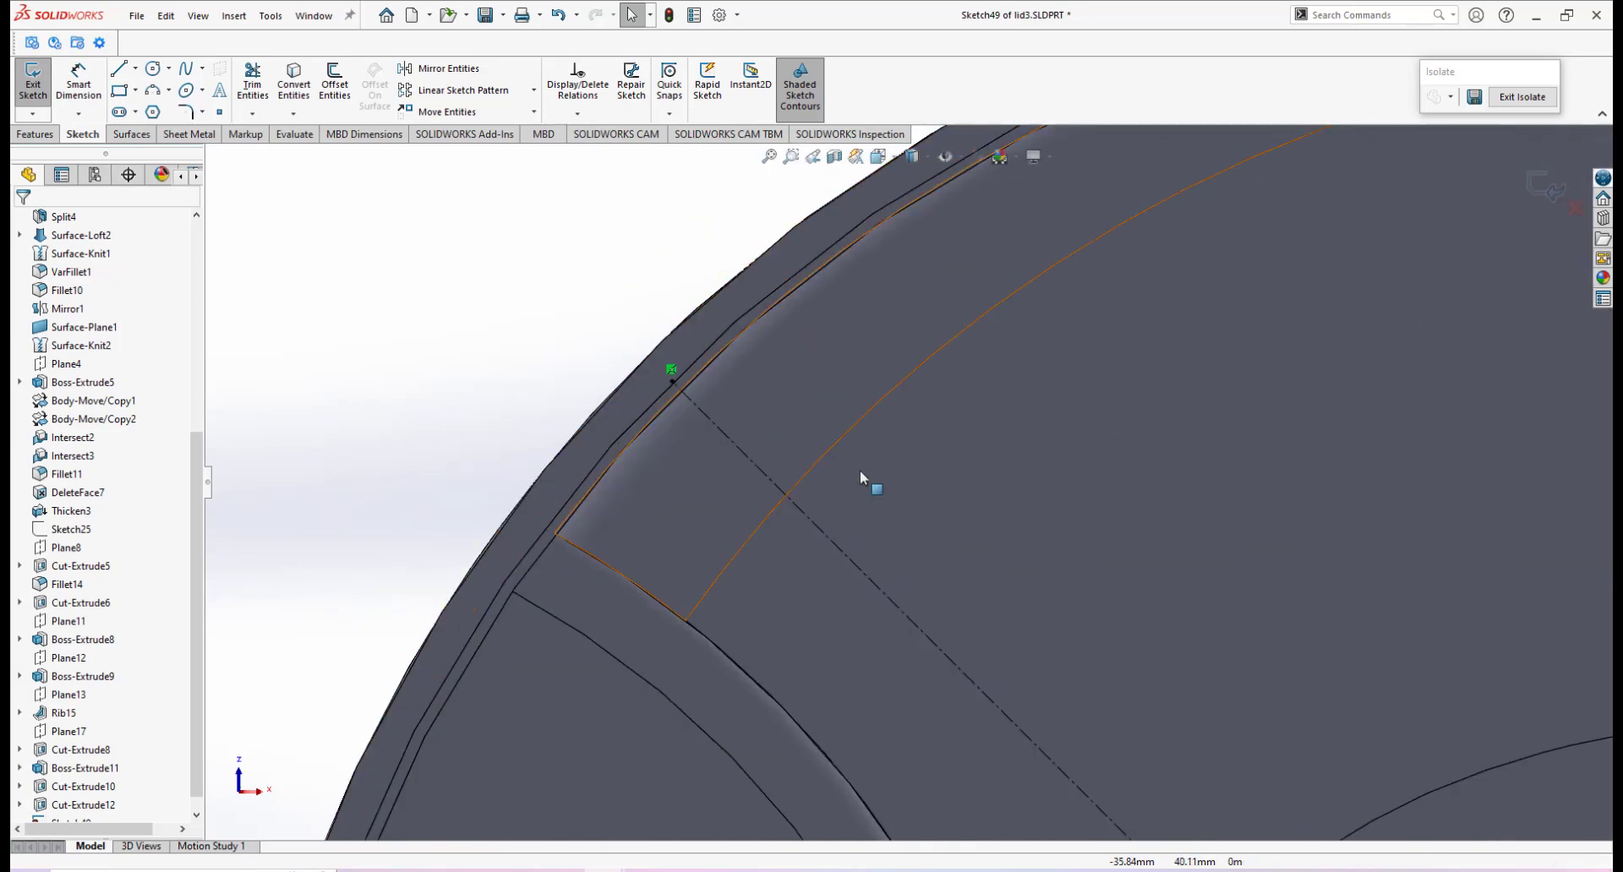
scroll(860, 470, "up", 2)
scroll(888, 528, "down", 2)
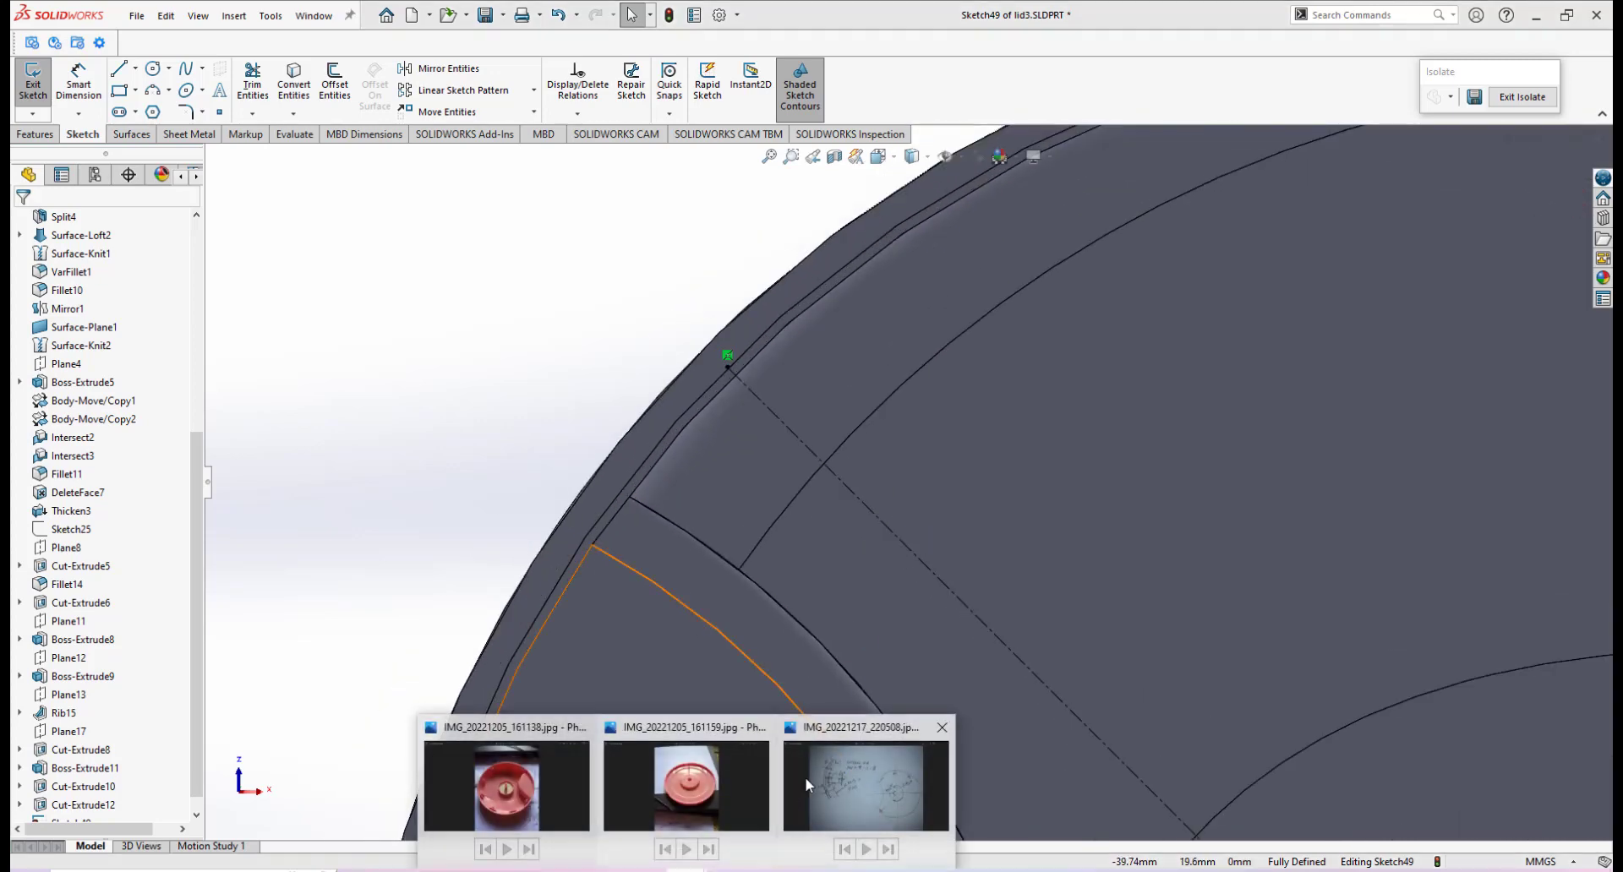
left_click(807, 785)
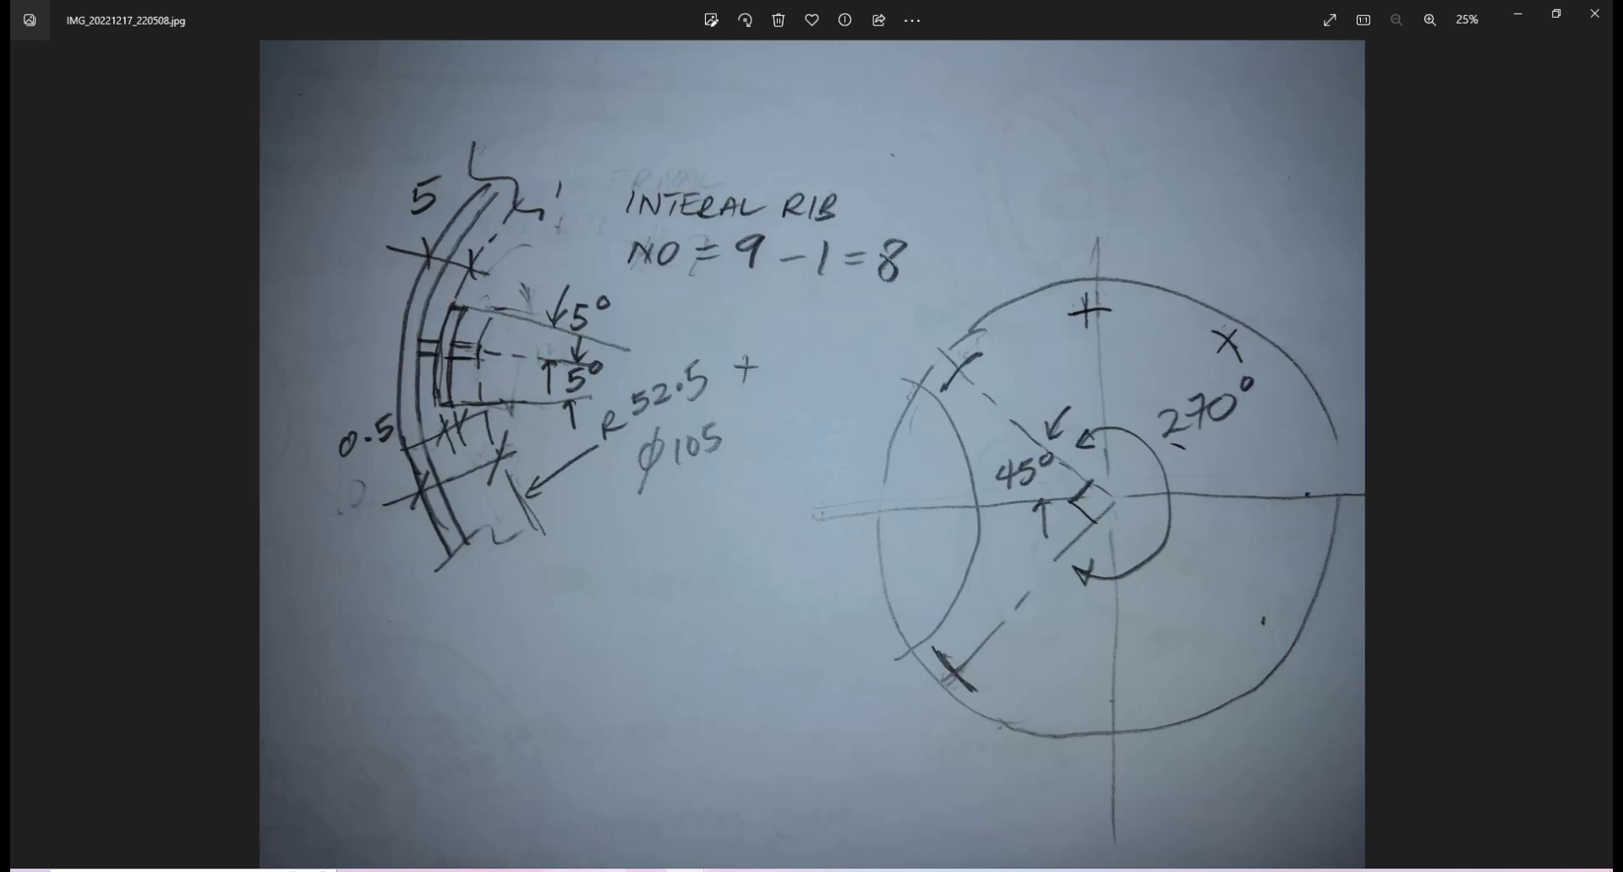
left_click(695, 813)
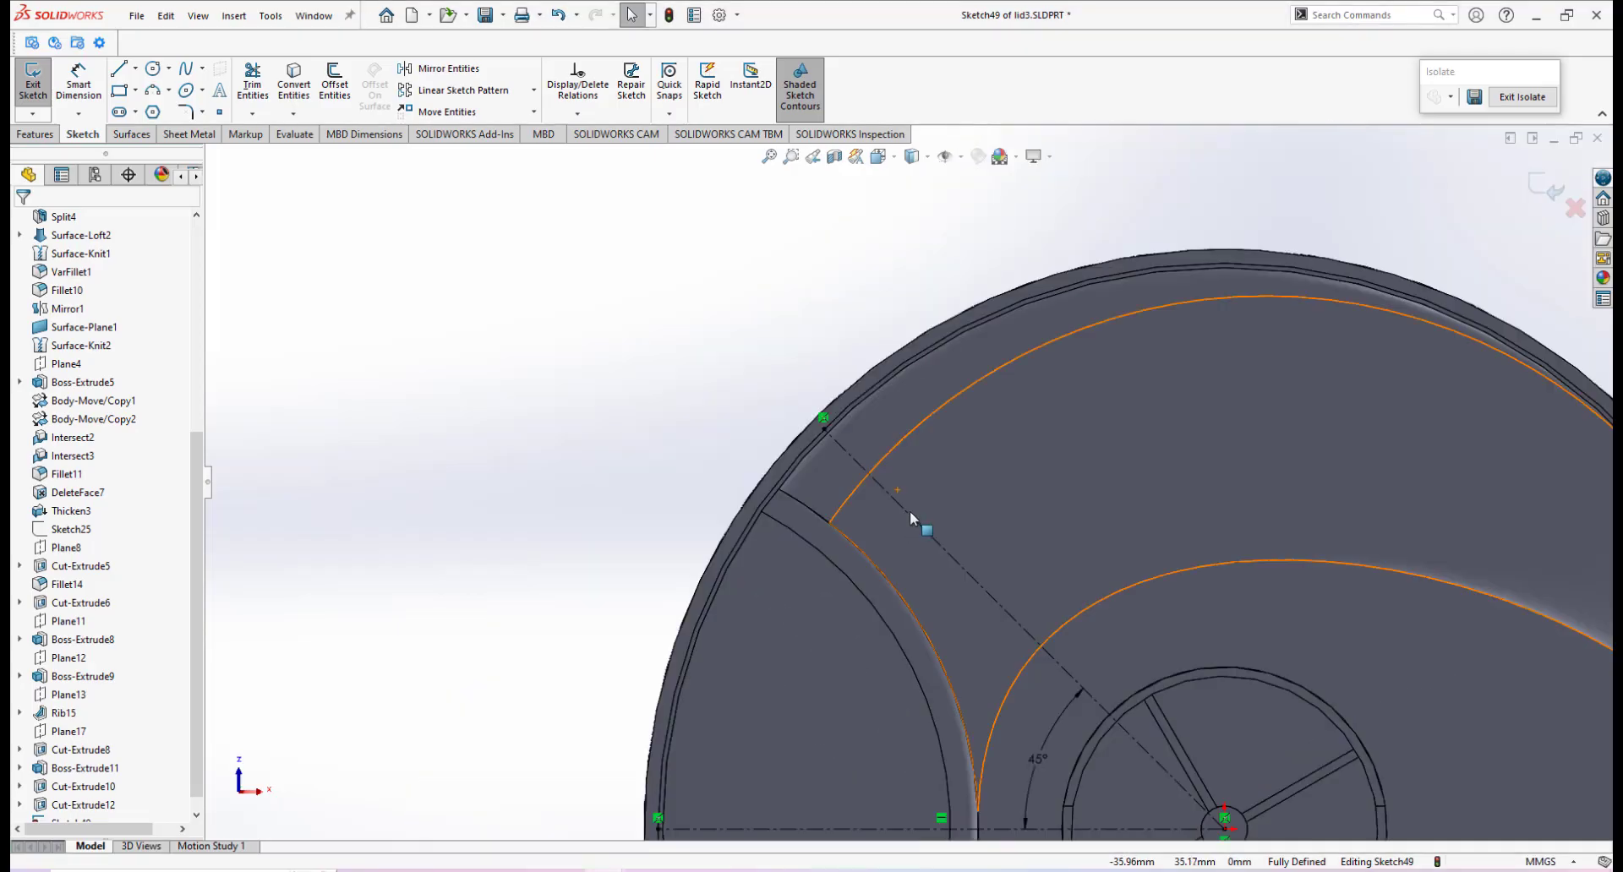
scroll(986, 610, "down", 1)
scroll(1028, 597, "up", 3)
scroll(1028, 596, "down", 2)
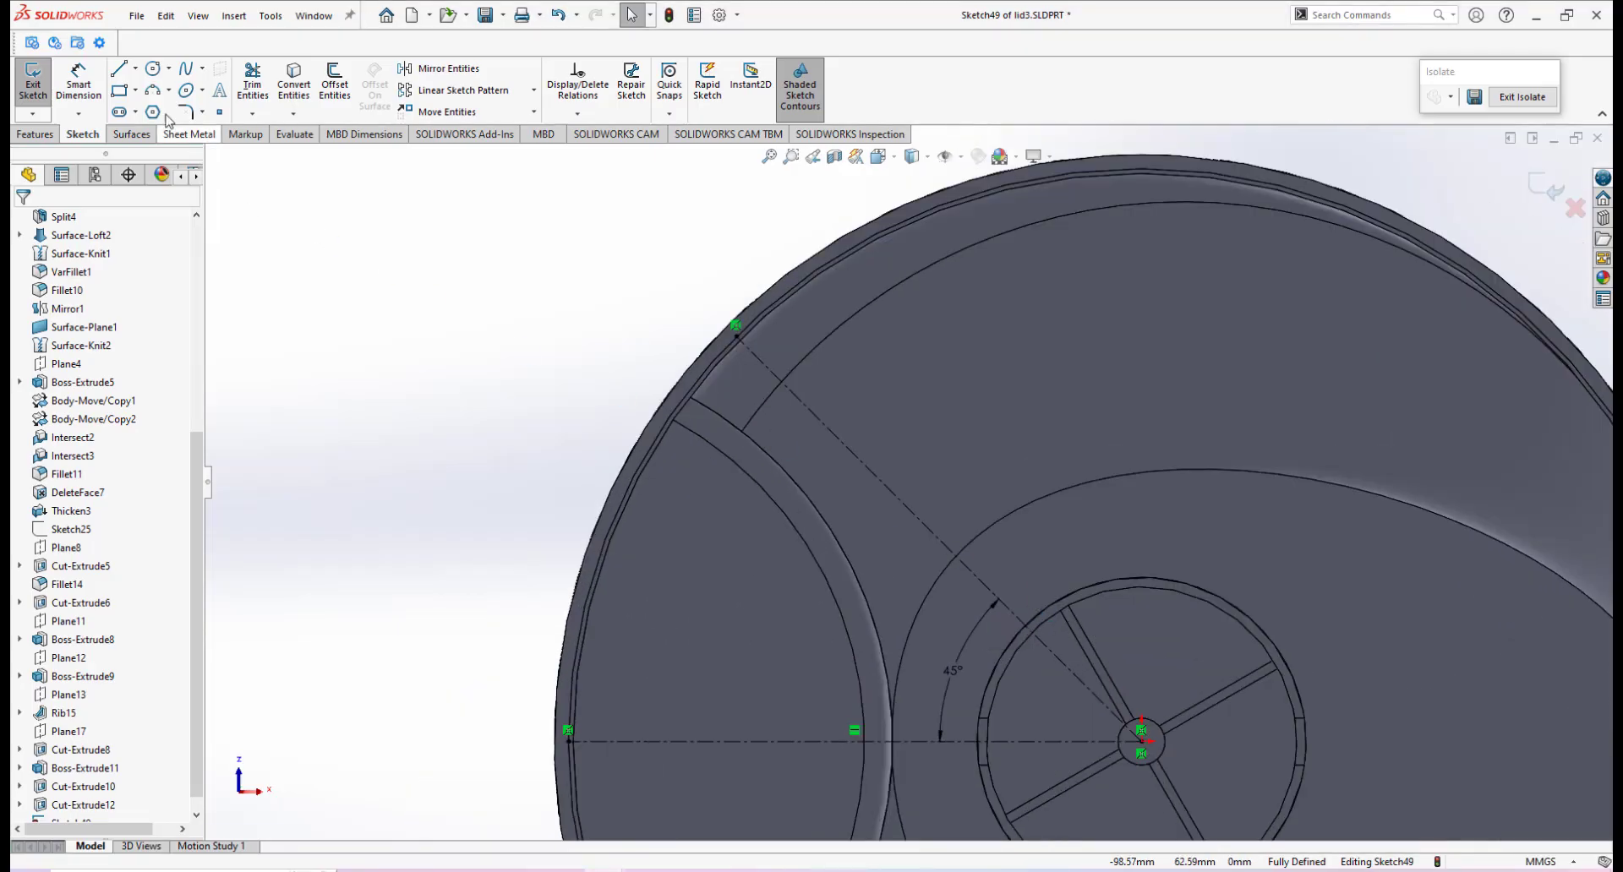
Draw a second diagonal centerline about 61 mm long from the origin to the recess edge, just above the 45° centerline.
left_click(138, 73)
left_click(161, 104)
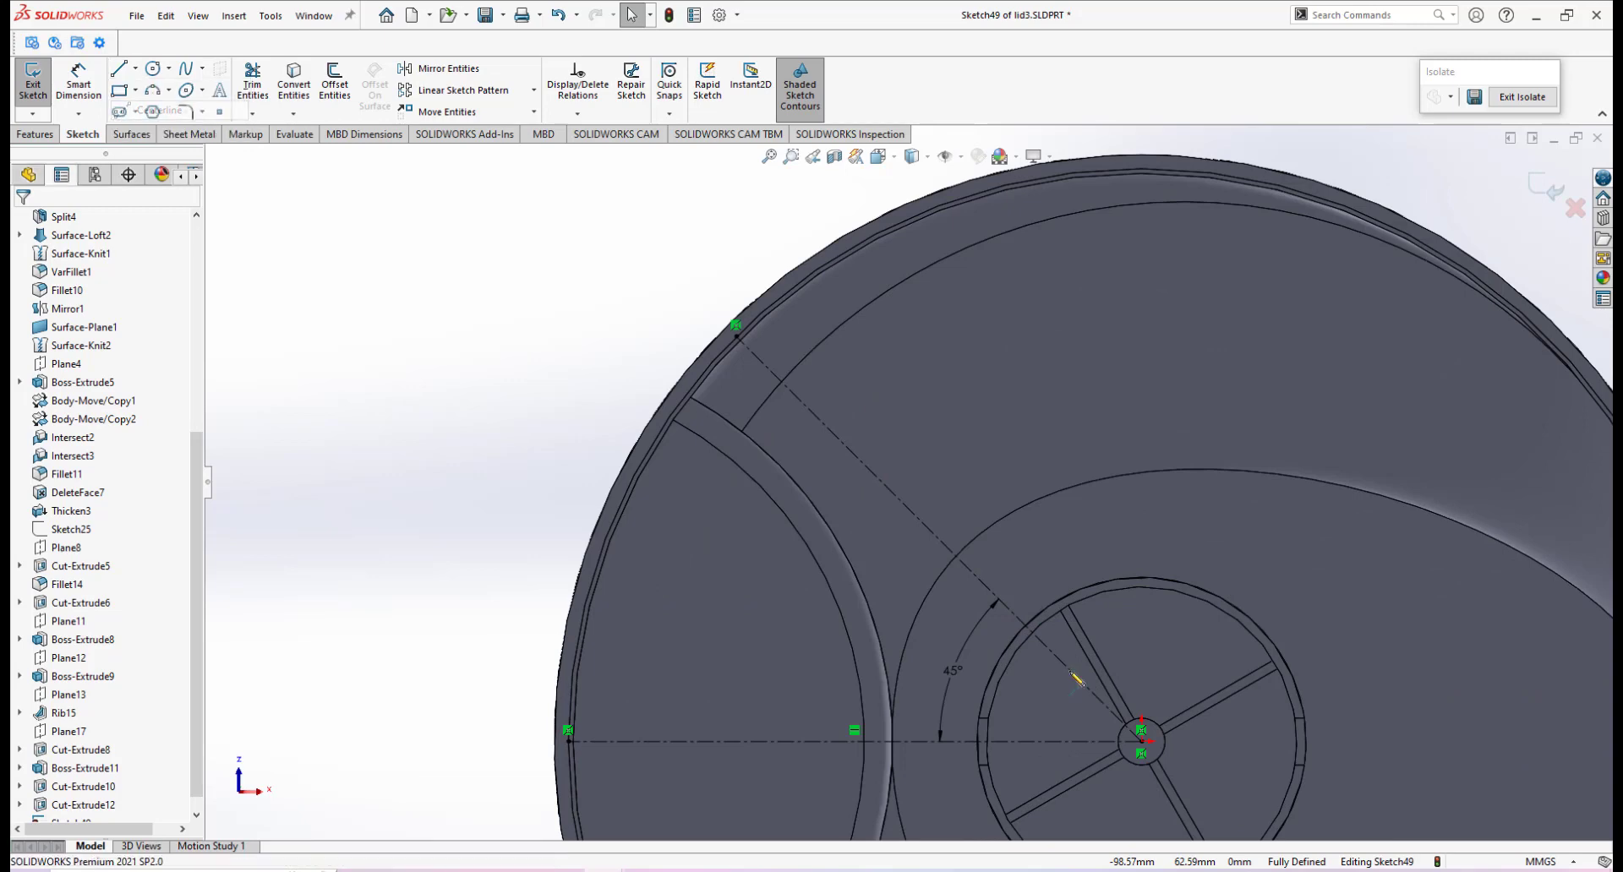
left_click(1141, 741)
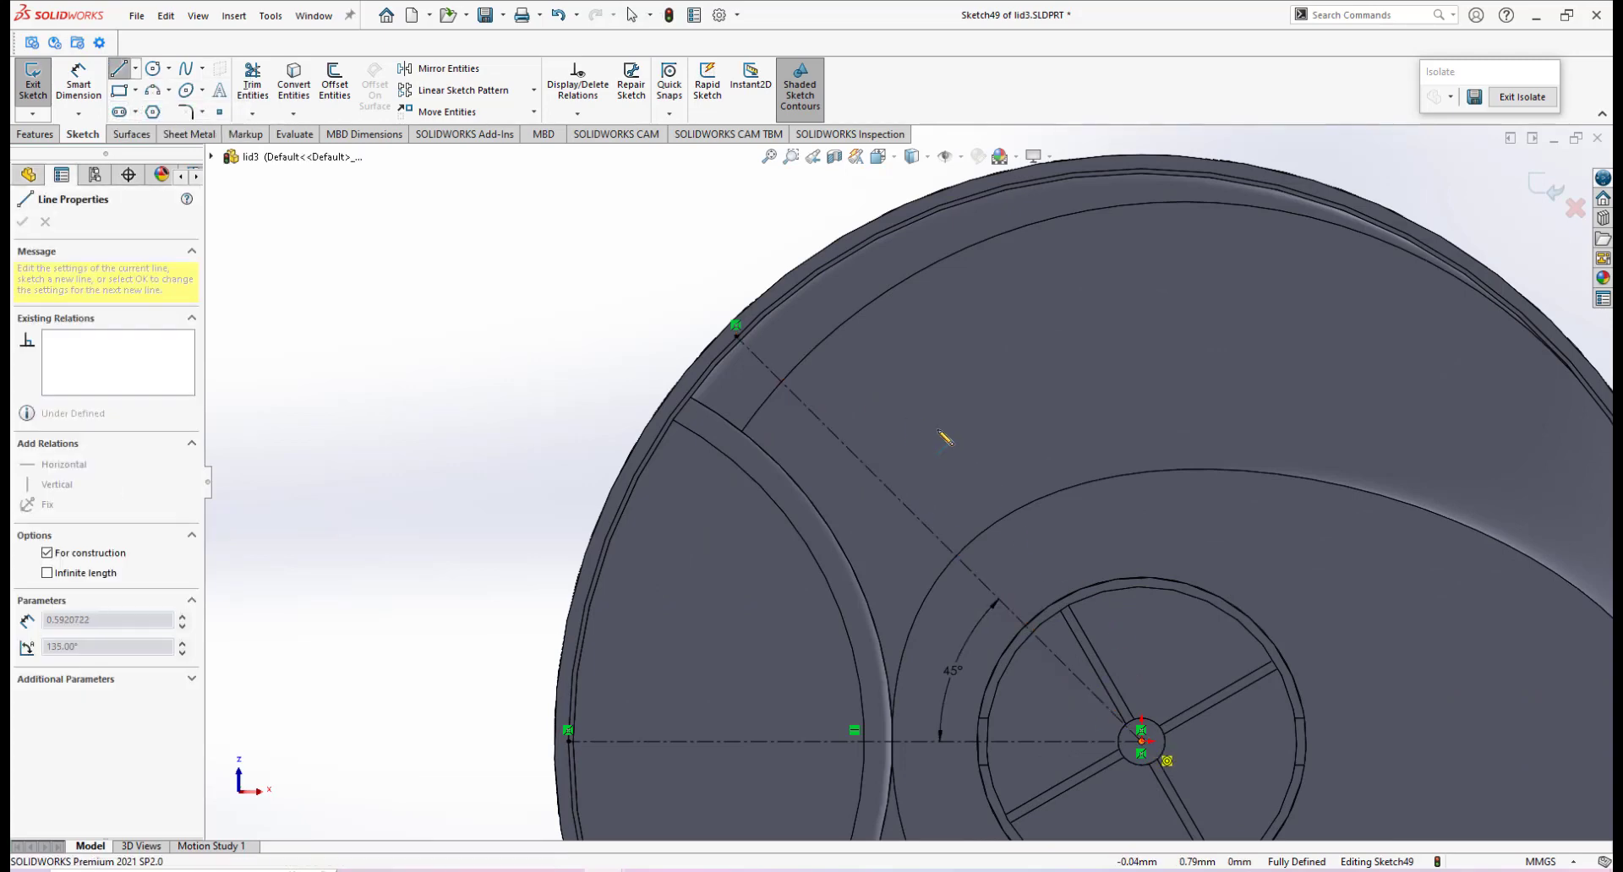
scroll(811, 355, "down", 4)
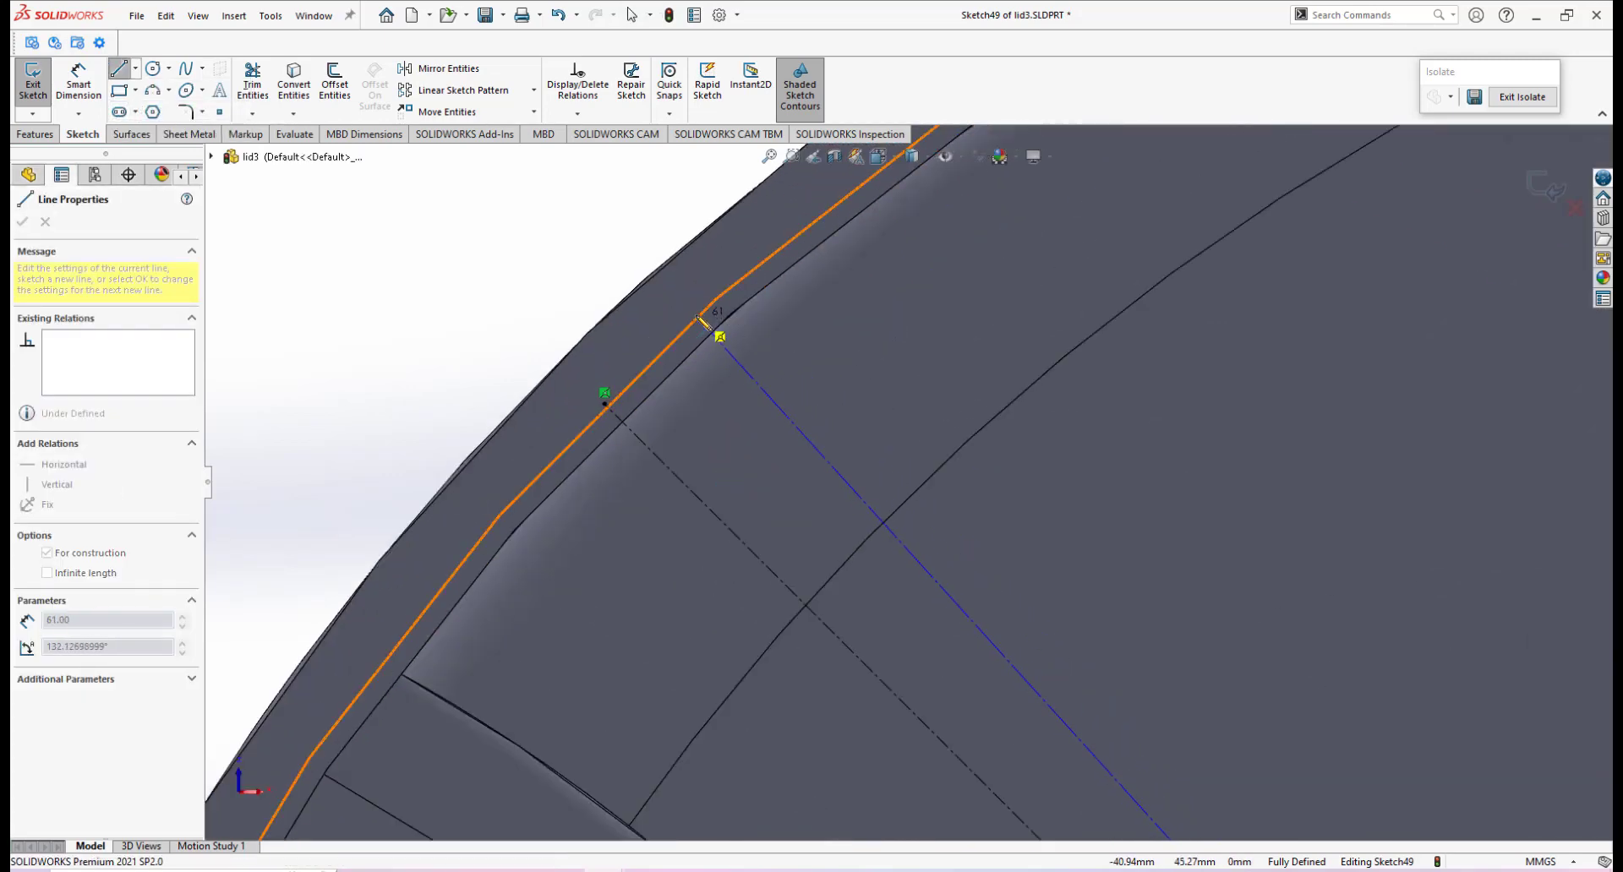
left_click(709, 295)
right_click(792, 343)
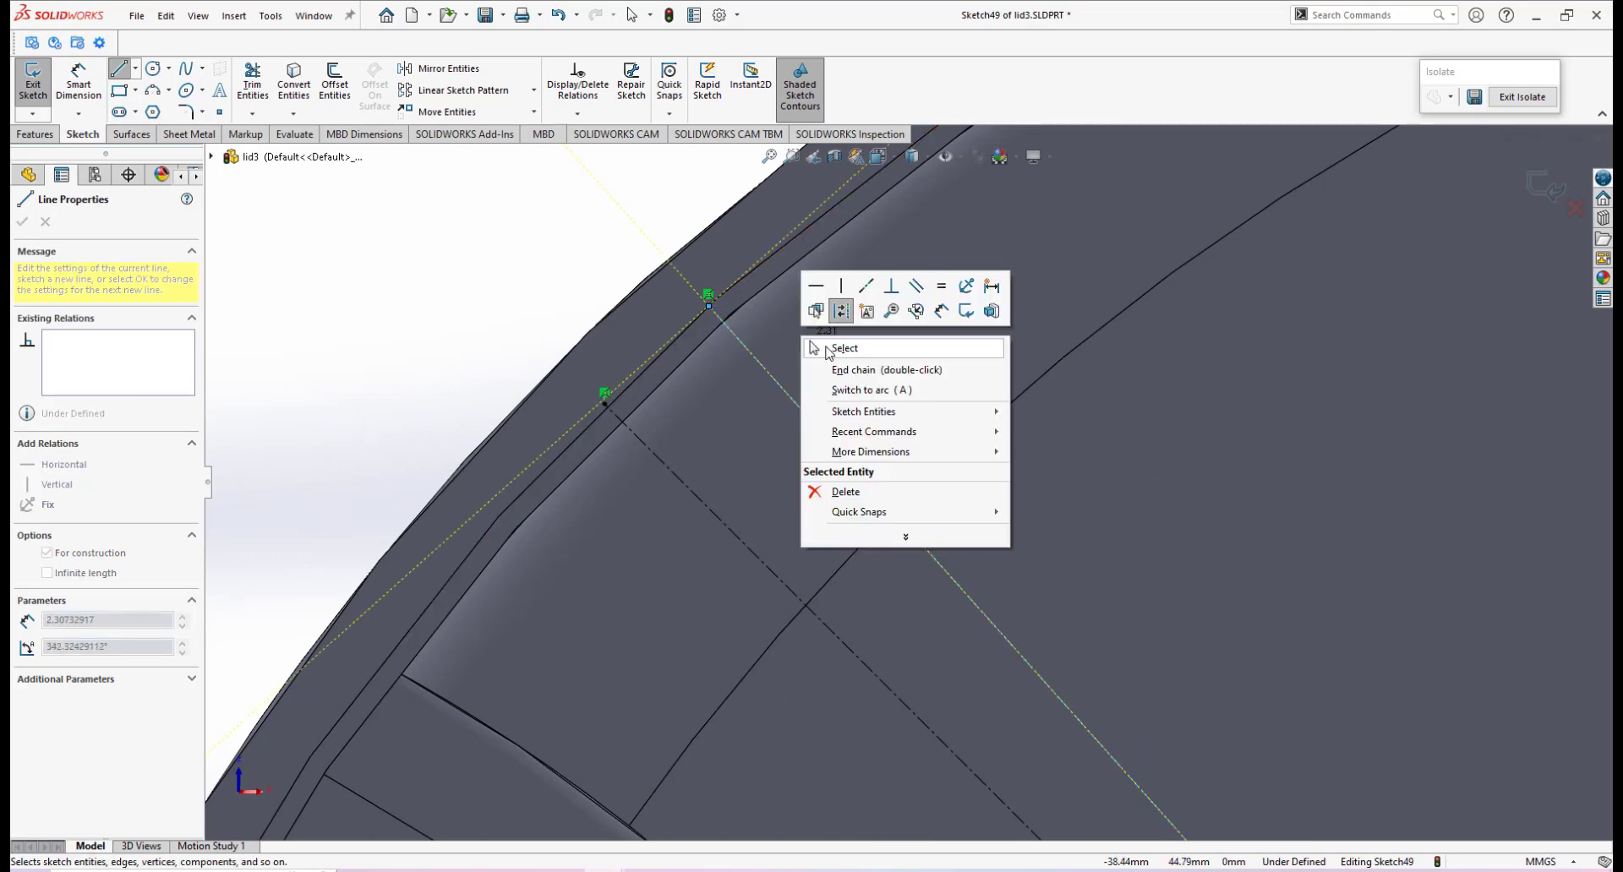
left_click(833, 347)
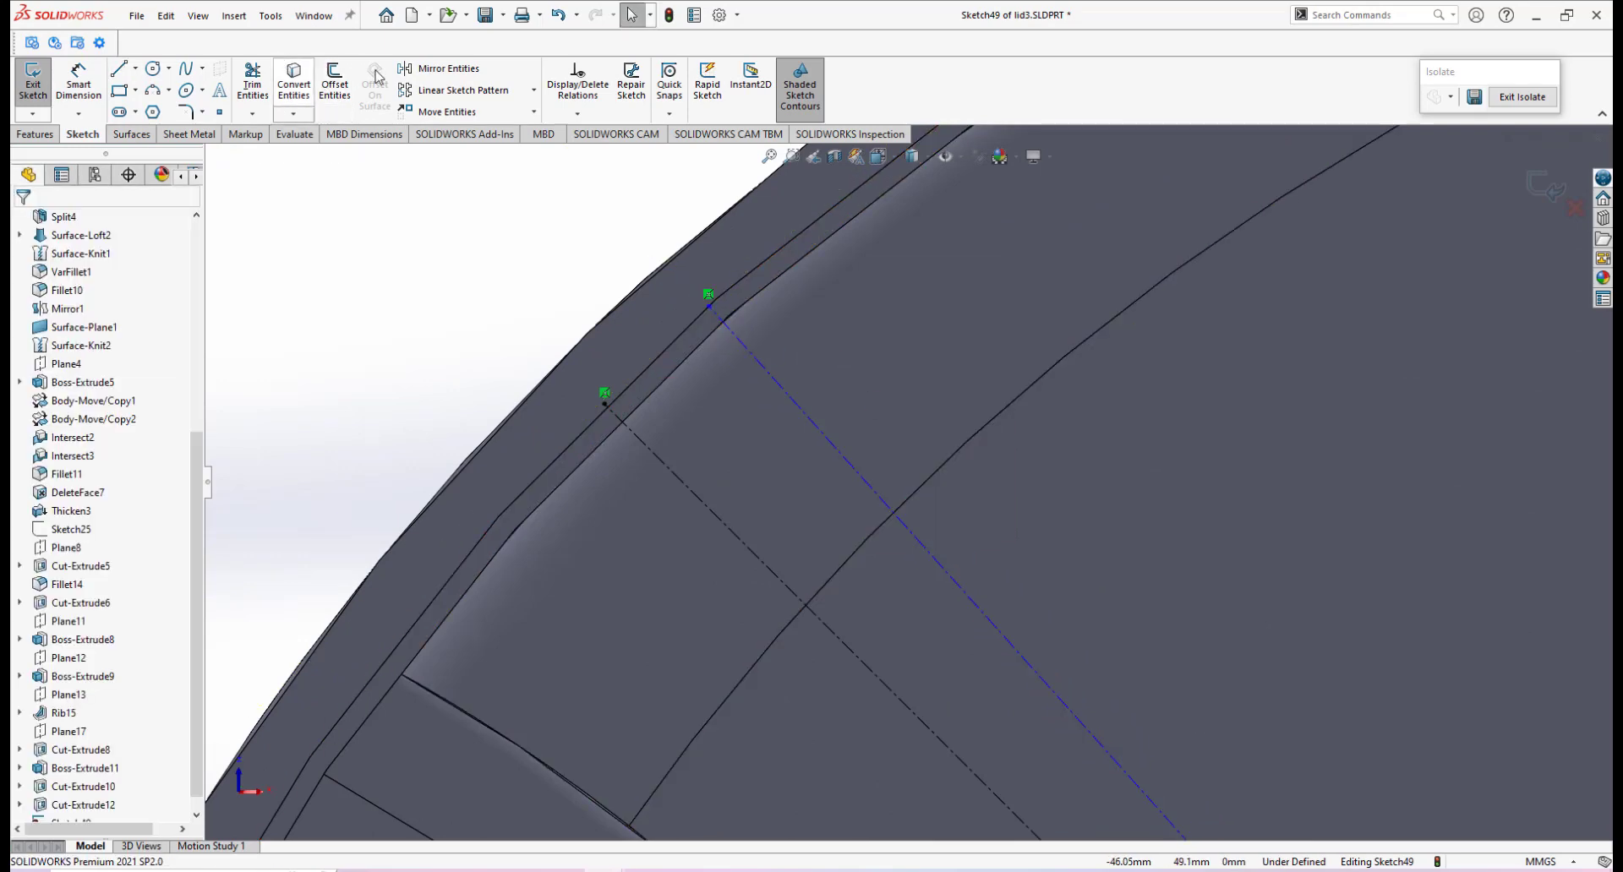
Mirror the new centerline about the 45° diagonal centerline, keeping the original.
left_click(471, 74)
left_click(796, 404)
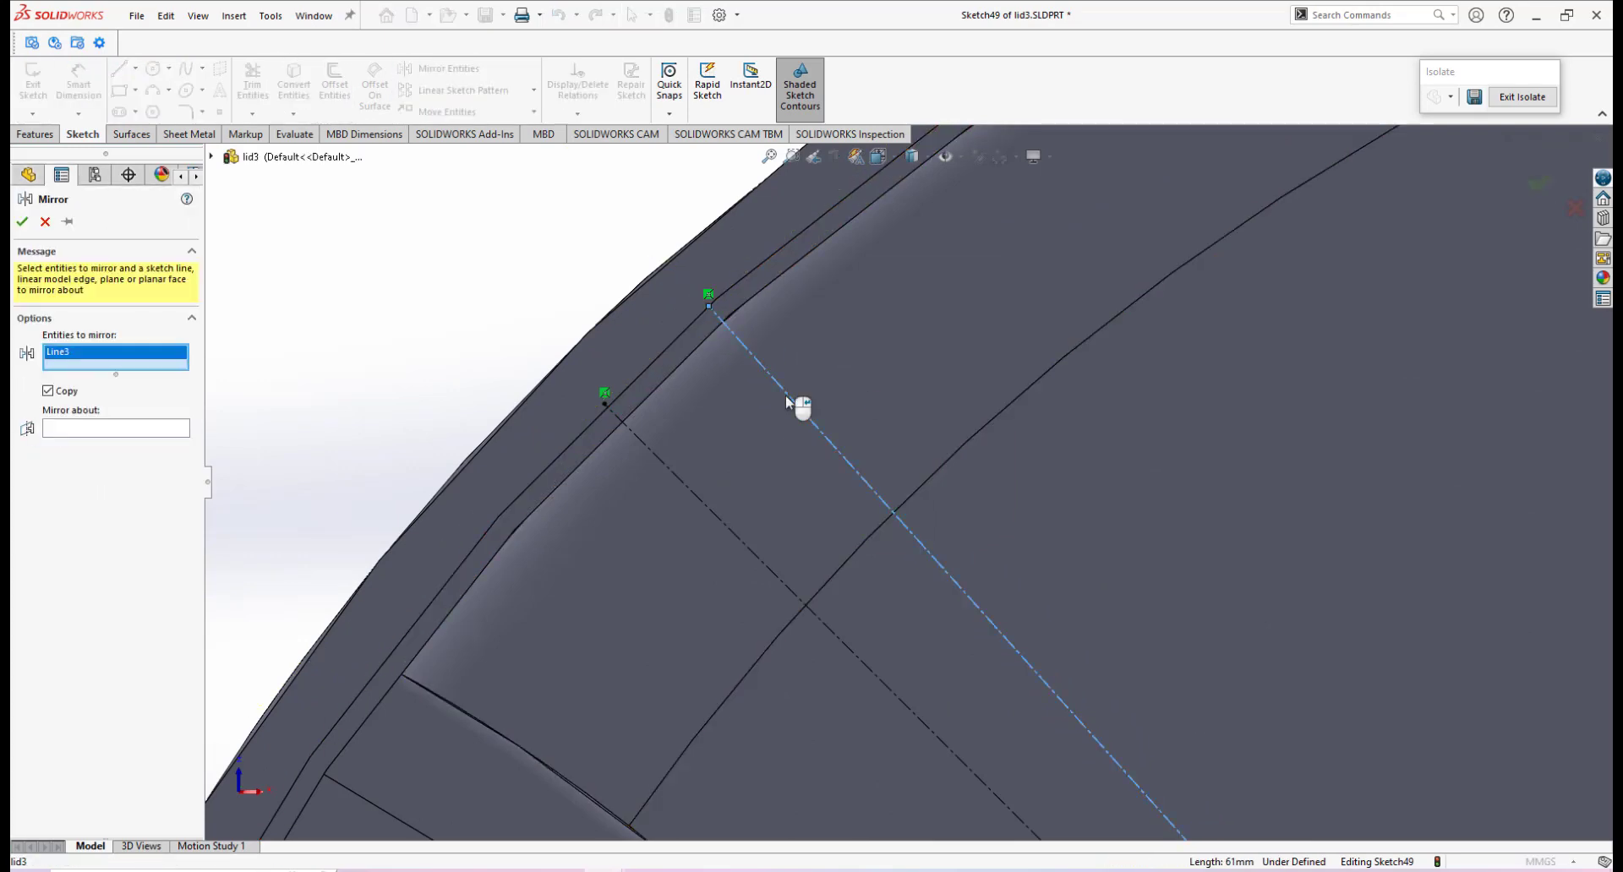
left_click(71, 431)
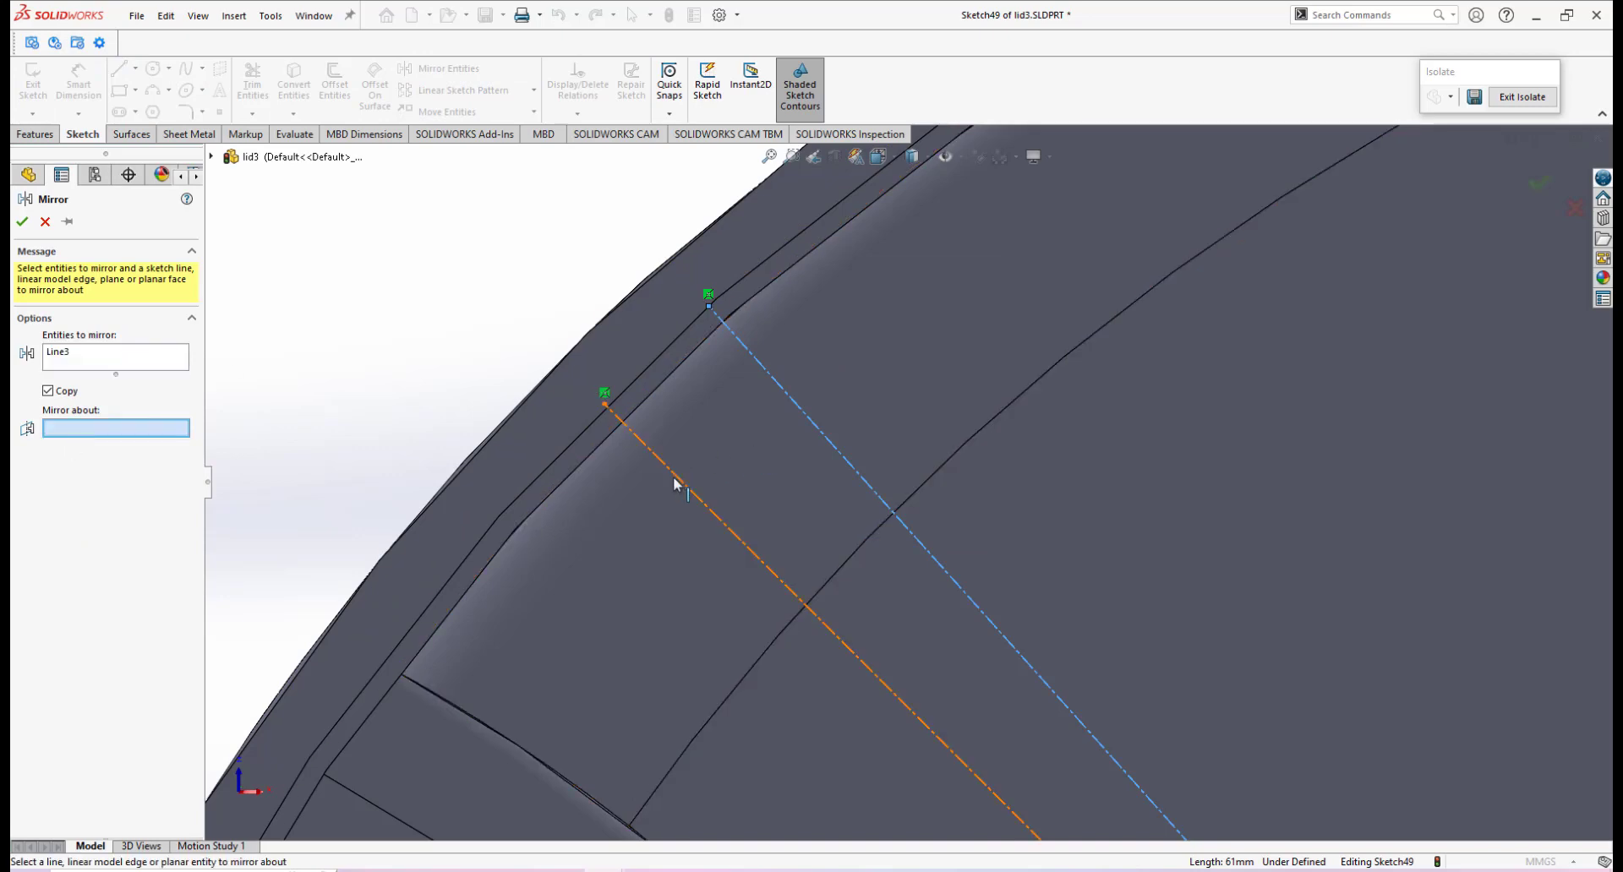
left_click(638, 452)
left_click(22, 221)
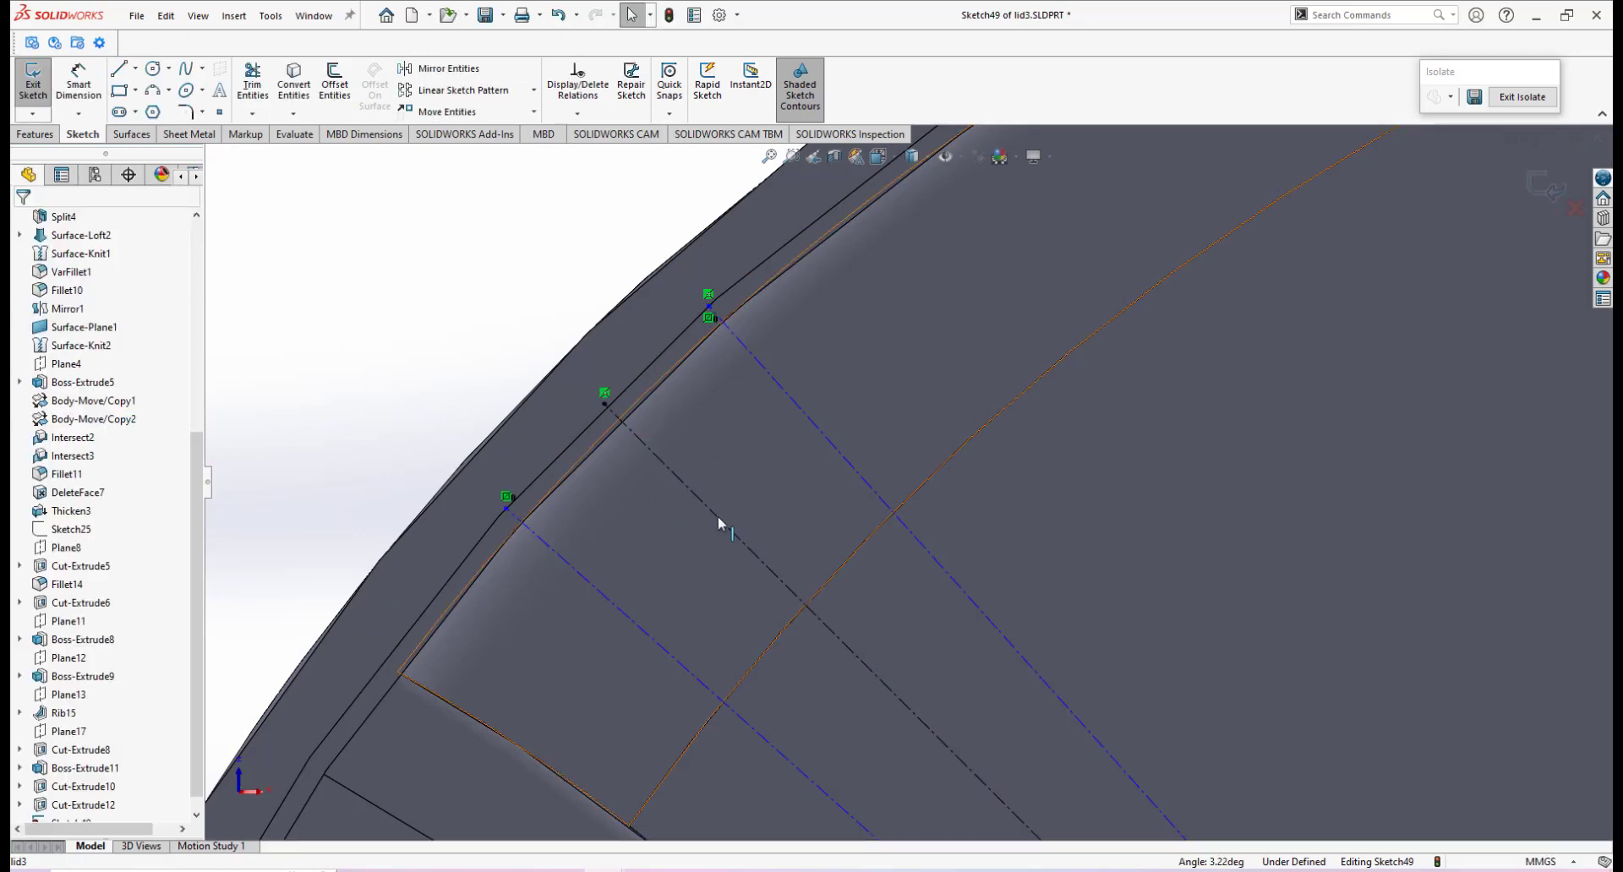
Dimension the angle between the upper centerline and the 45° diagonal centerline and set it to 5°.
scroll(718, 516, "up", 5)
scroll(915, 500, "down", 2)
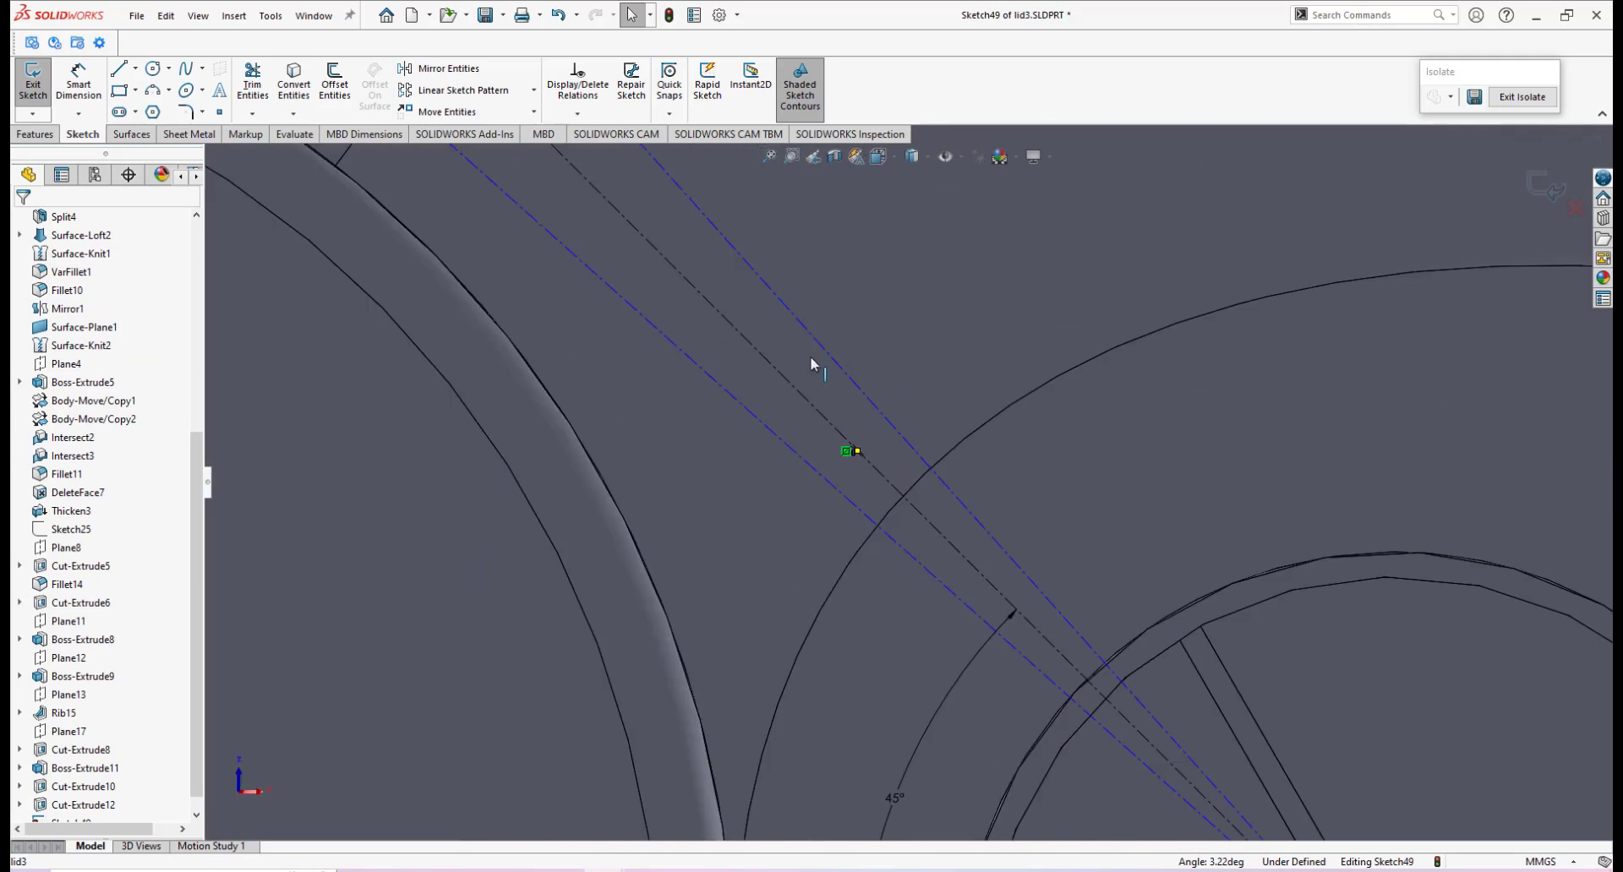
scroll(801, 348, "down", 3)
scroll(791, 333, "down", 2)
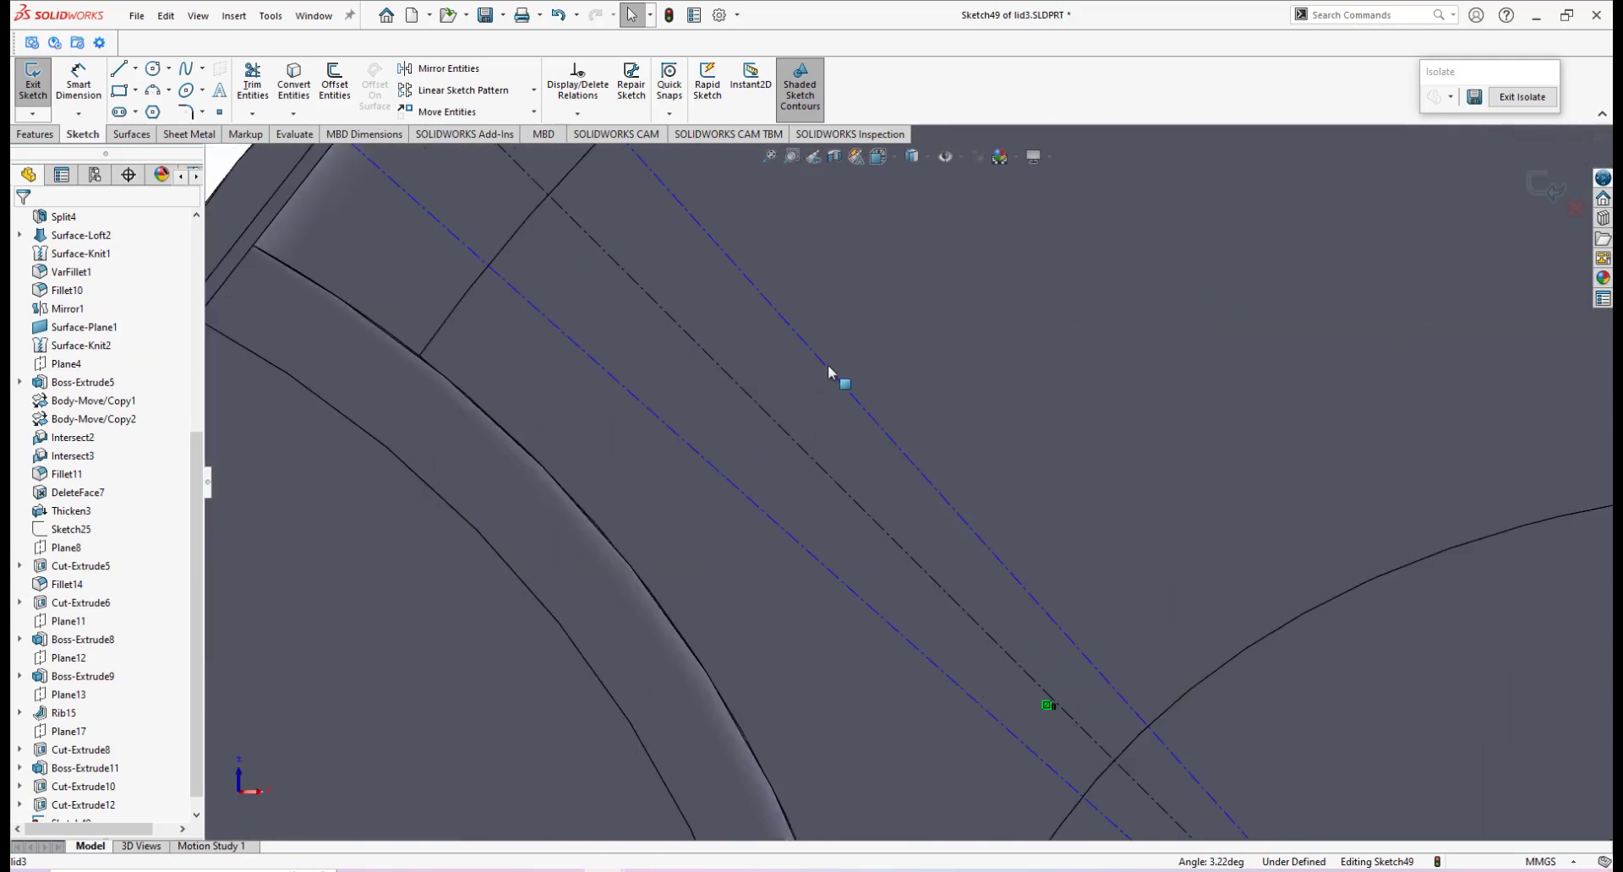
scroll(820, 356, "up", 3)
scroll(660, 245, "down", 2)
left_click(79, 82)
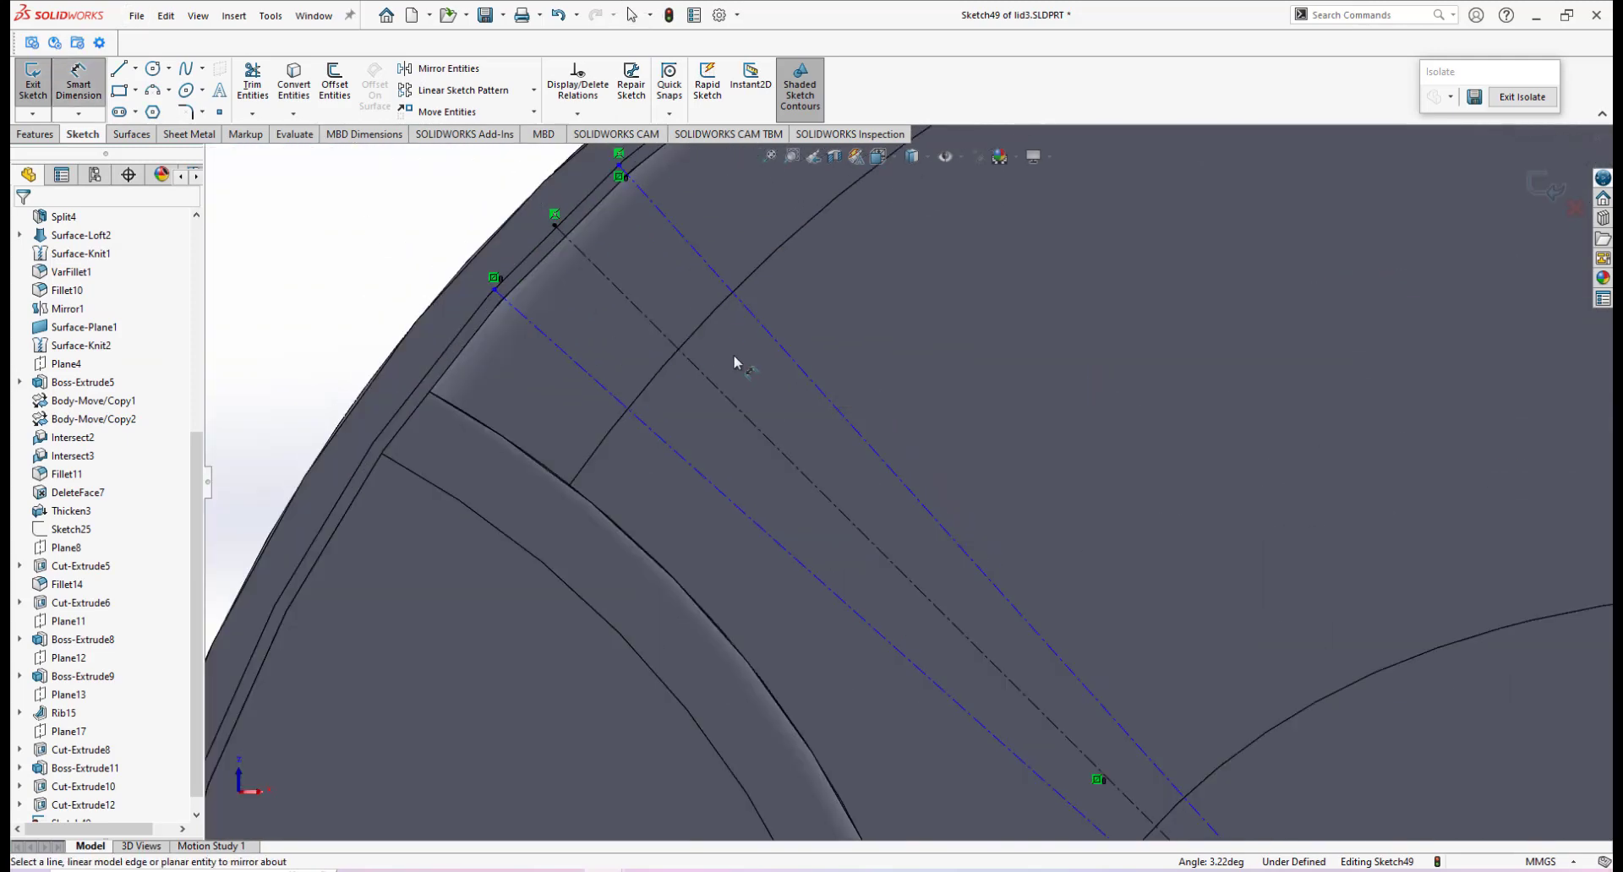
left_click(800, 382)
left_click(779, 449)
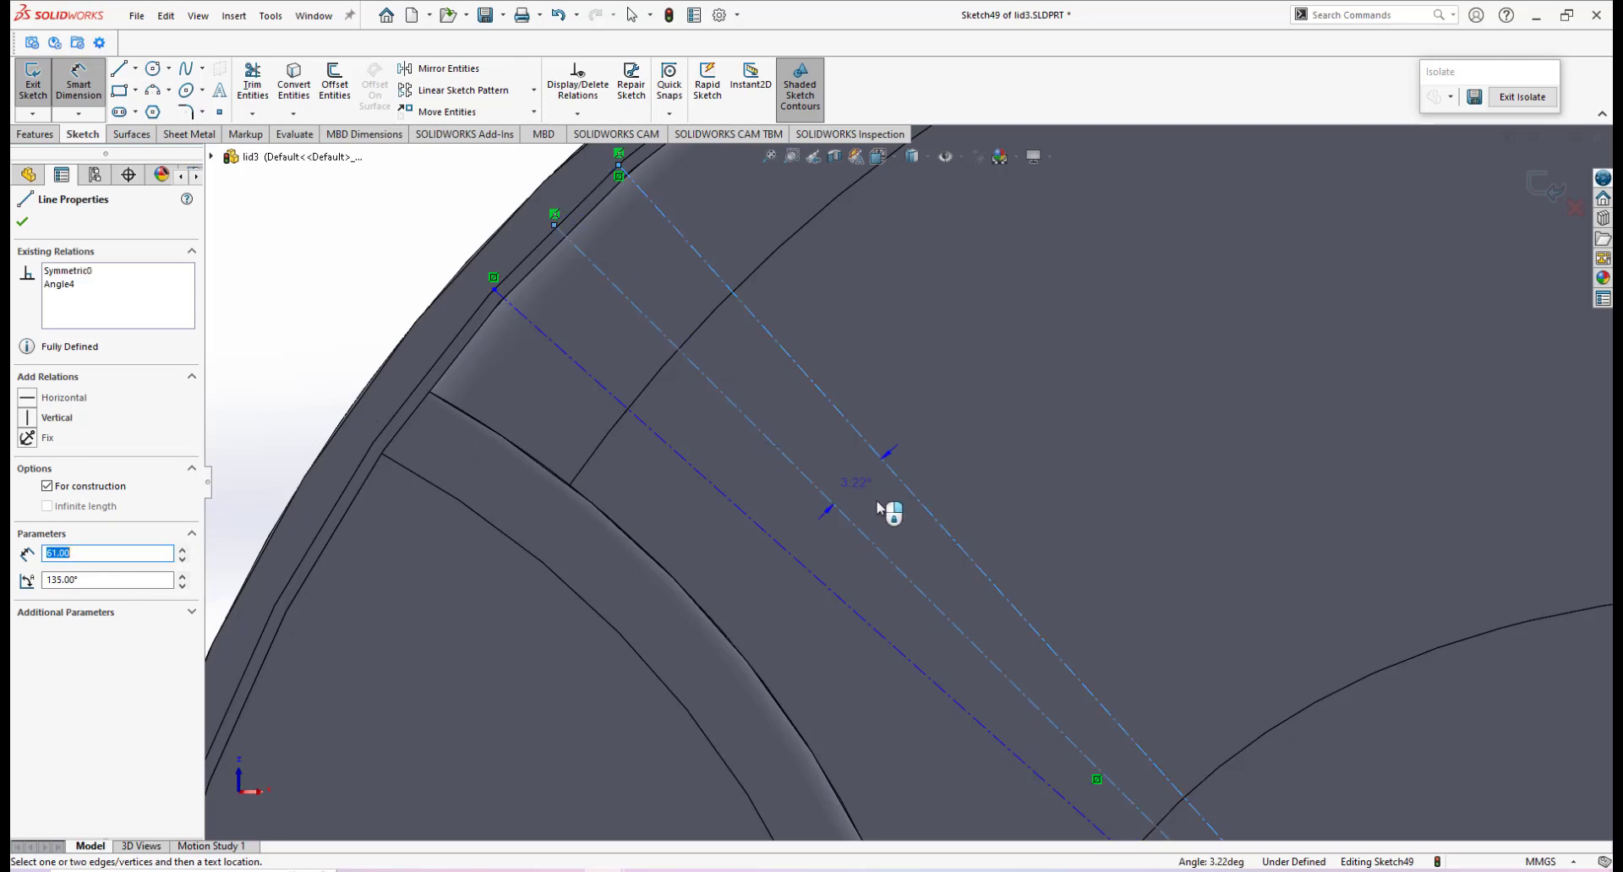
left_click(879, 507)
type("5")
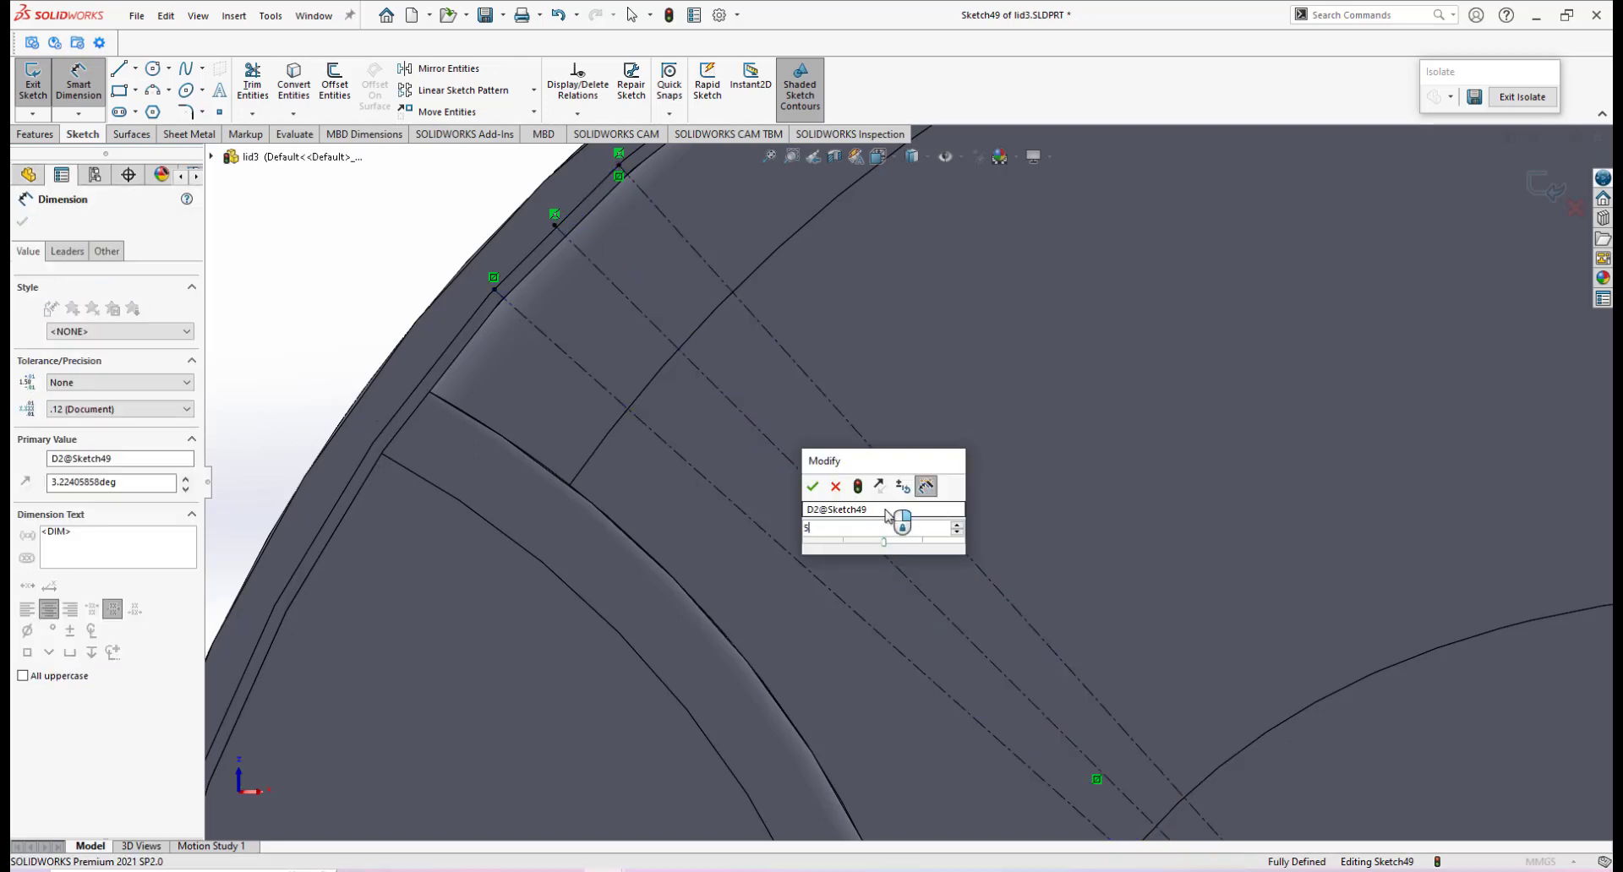
key("Escape")
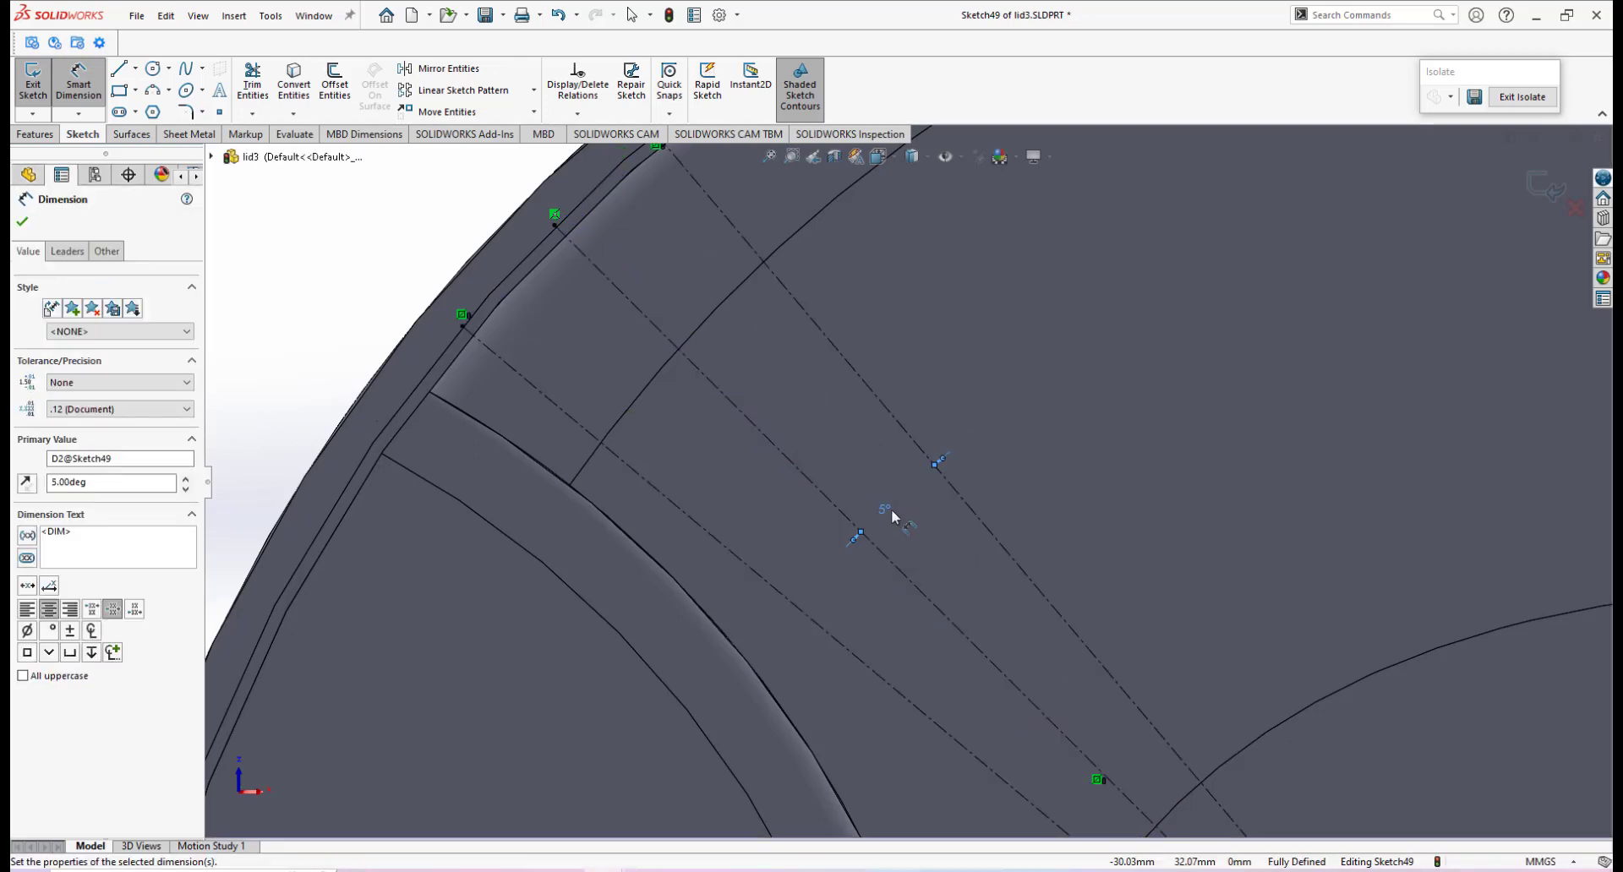
scroll(845, 512, "down", 2)
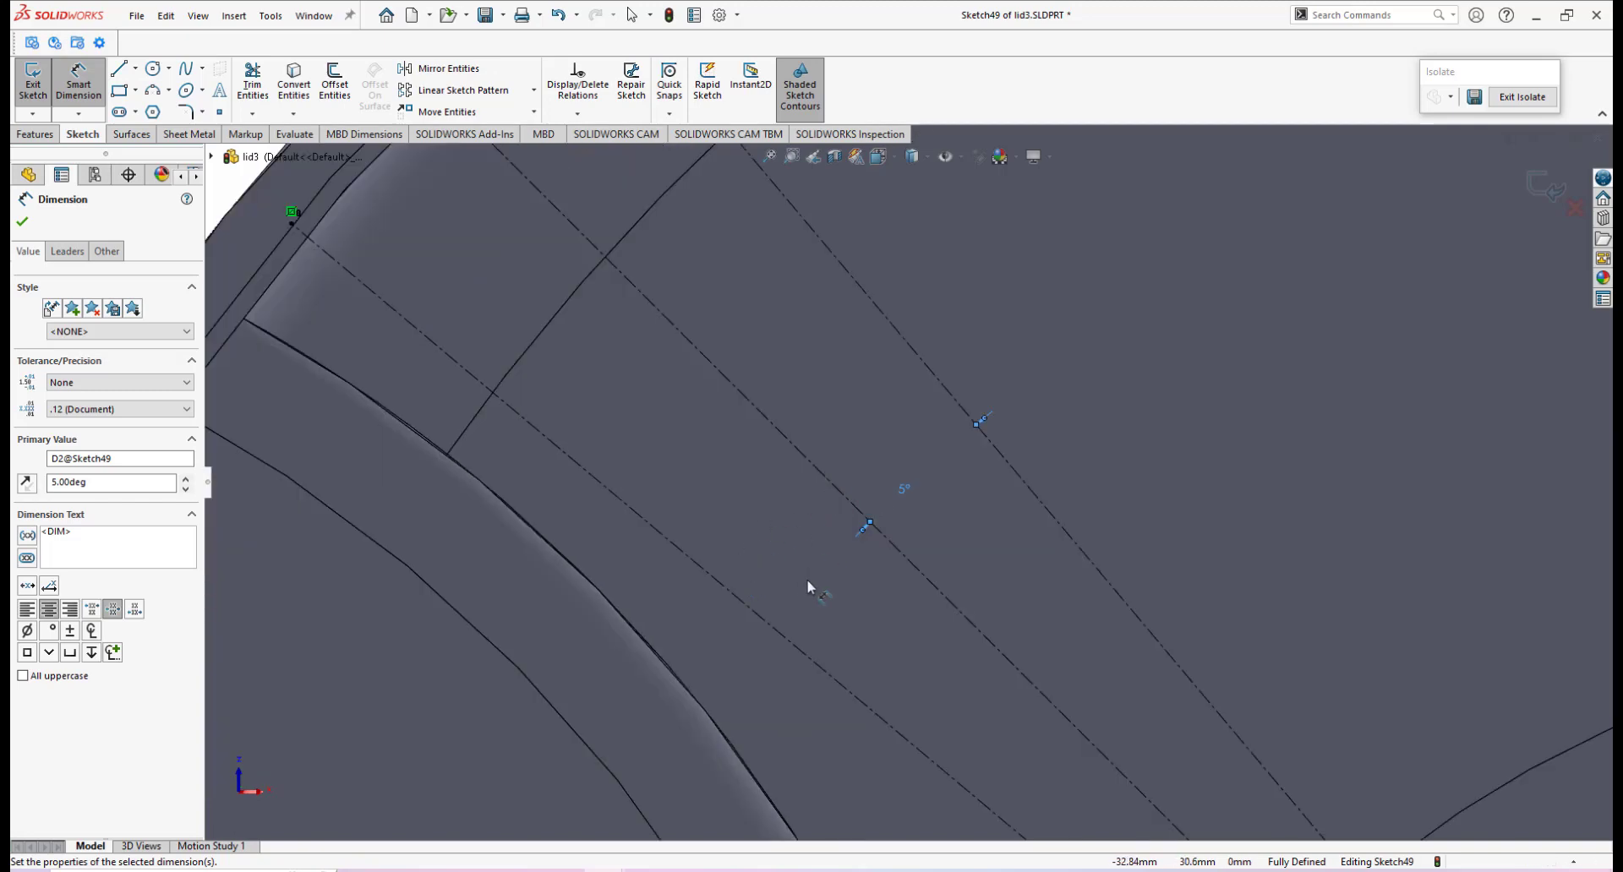
scroll(921, 549, "up", 4)
scroll(926, 524, "down", 2)
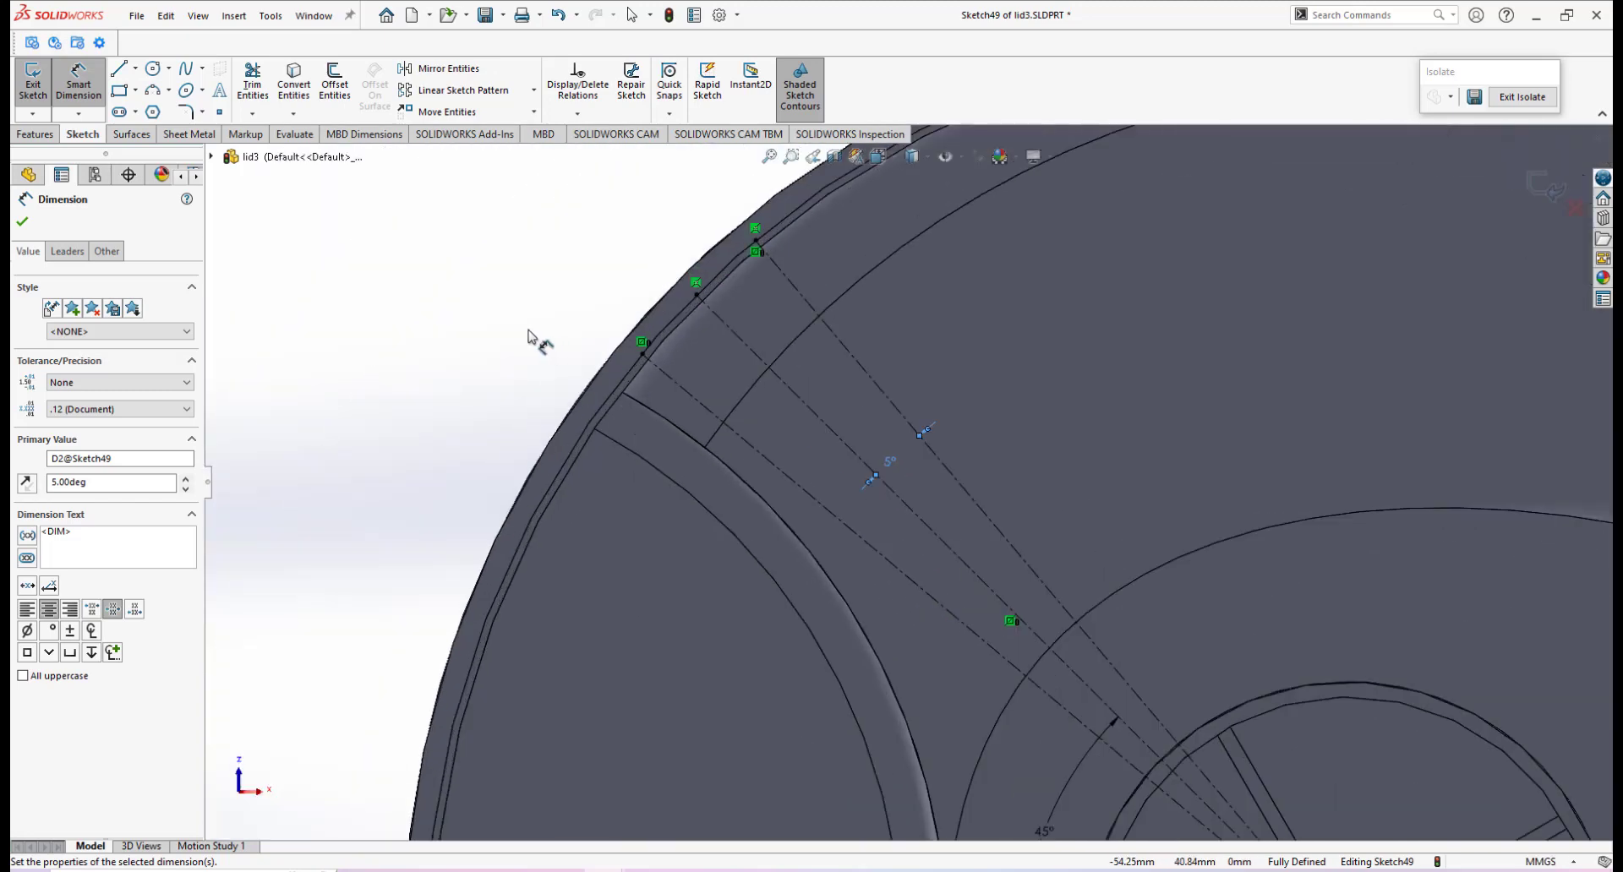
right_click(536, 338)
left_click(573, 382)
Consult the hand-drawn internal rib sketch for the radius and diameter that locate the rib.
scroll(894, 413, "down", 3)
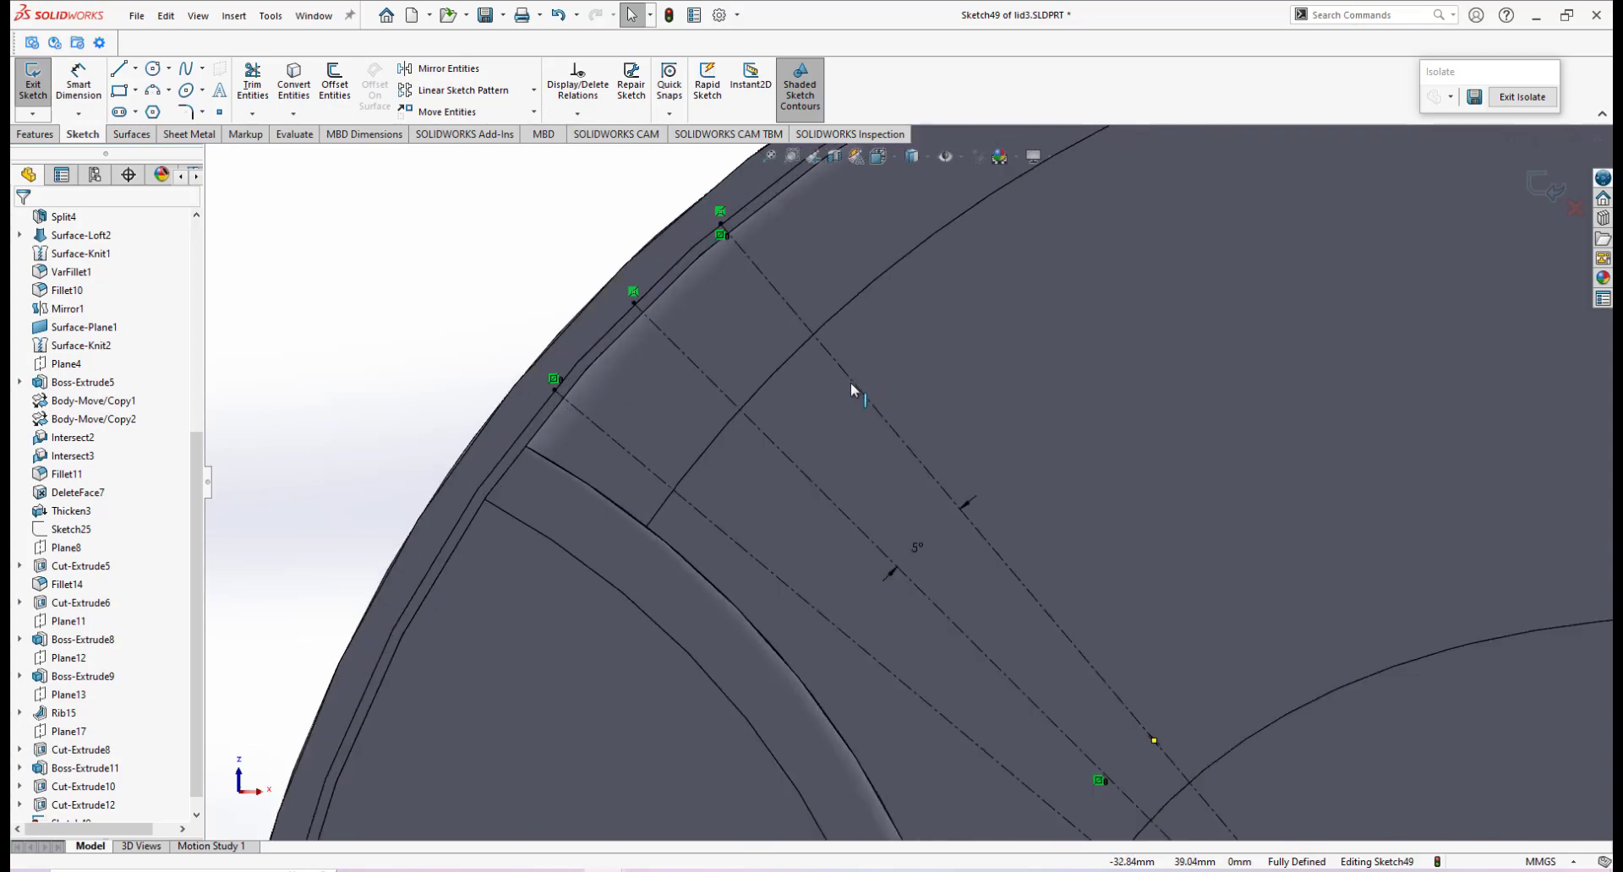
mouse_move(689, 862)
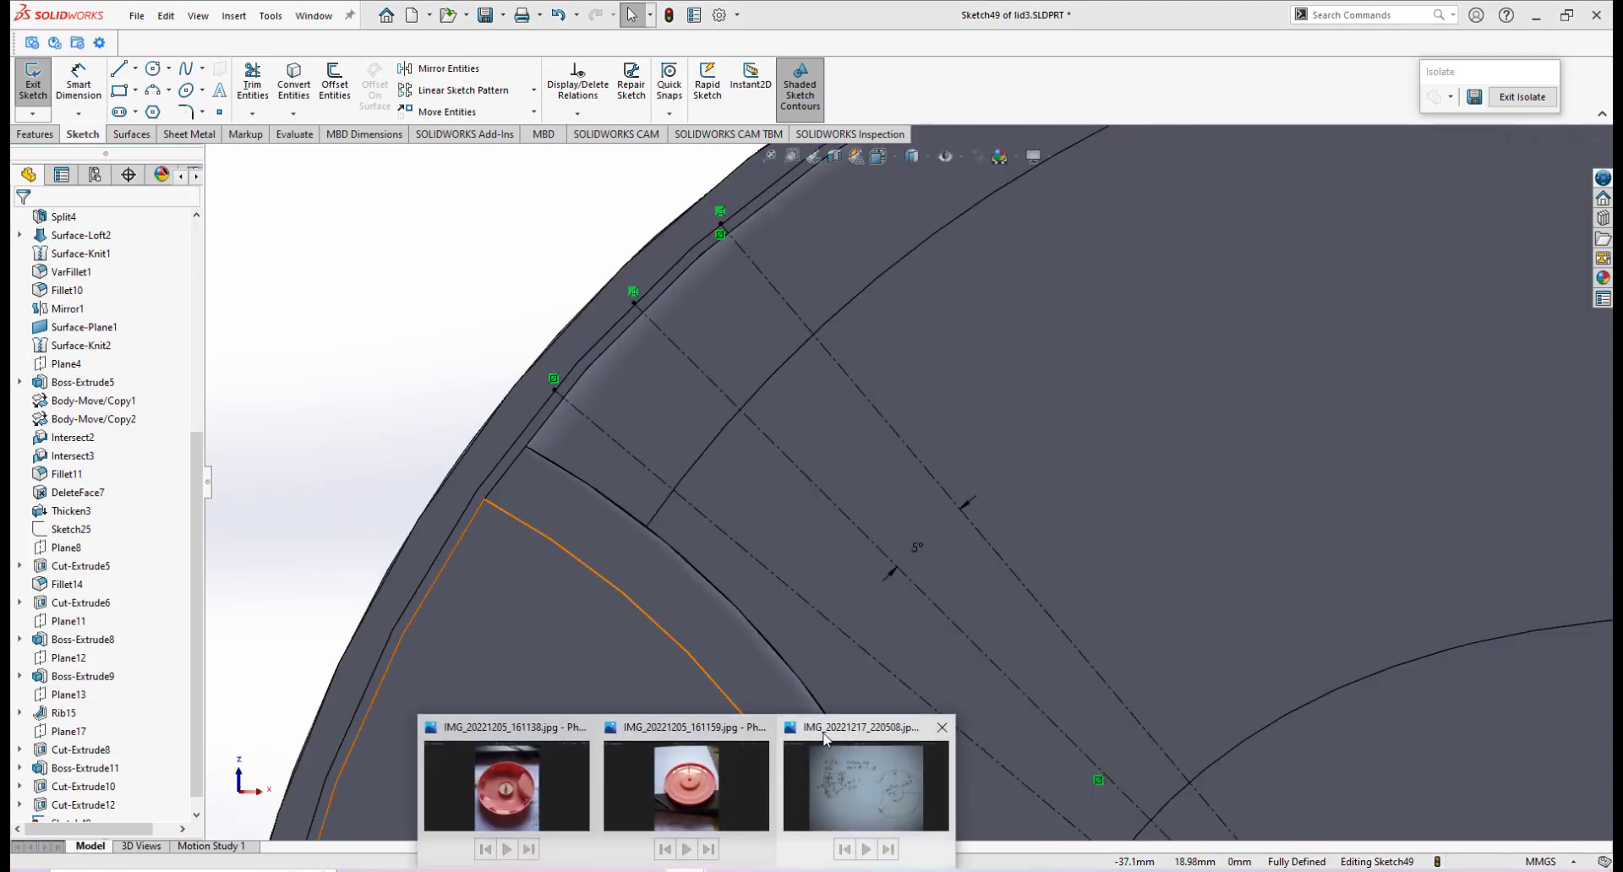
left_click(833, 782)
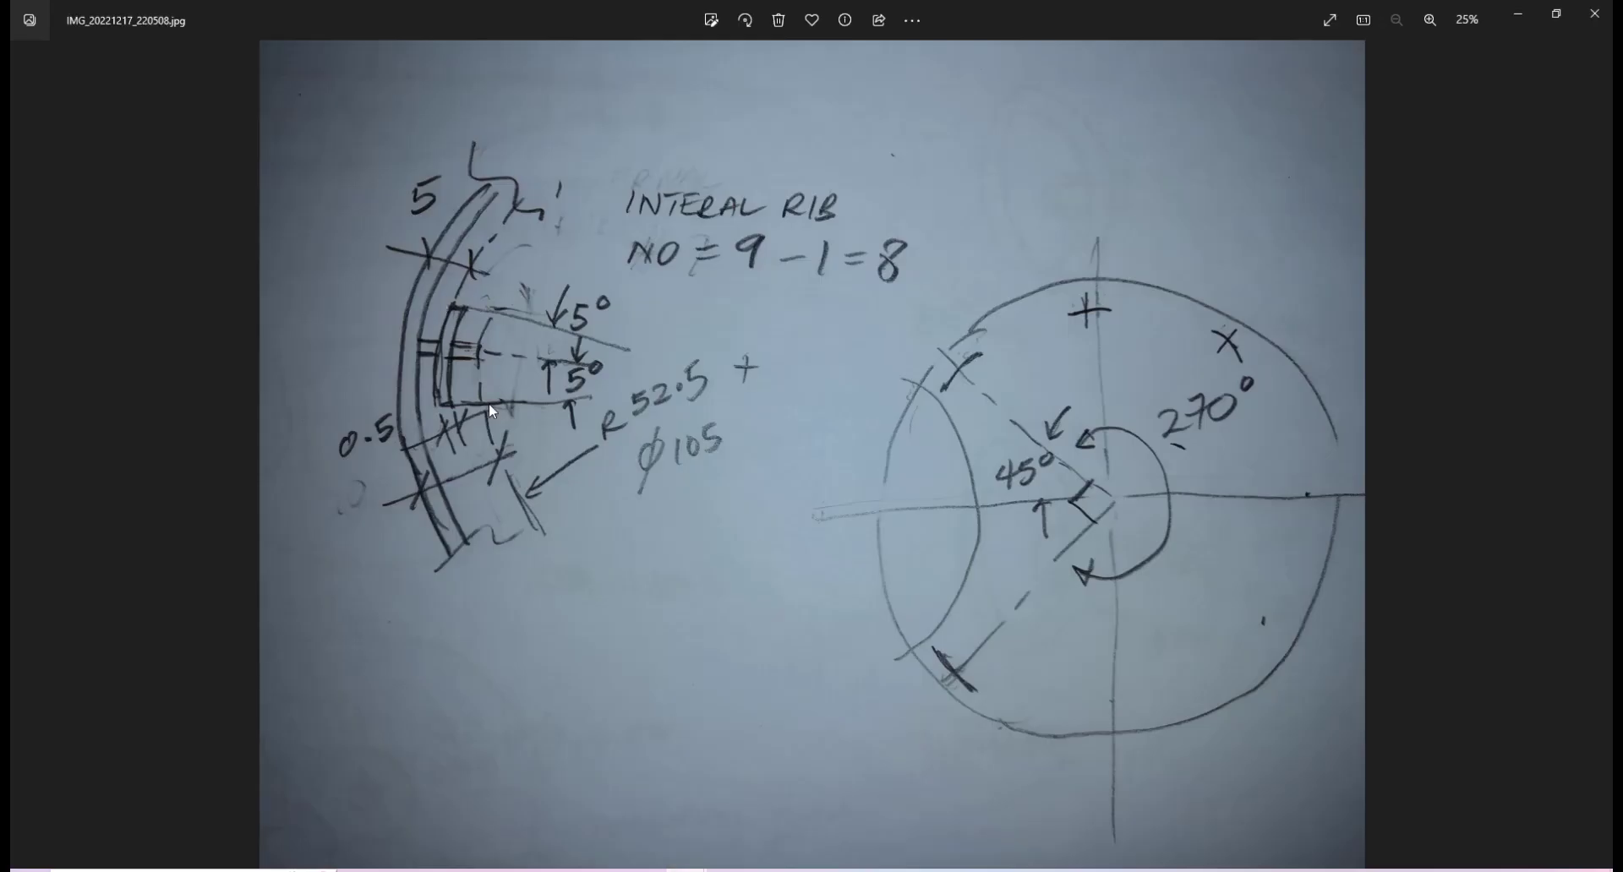
mouse_move(609, 866)
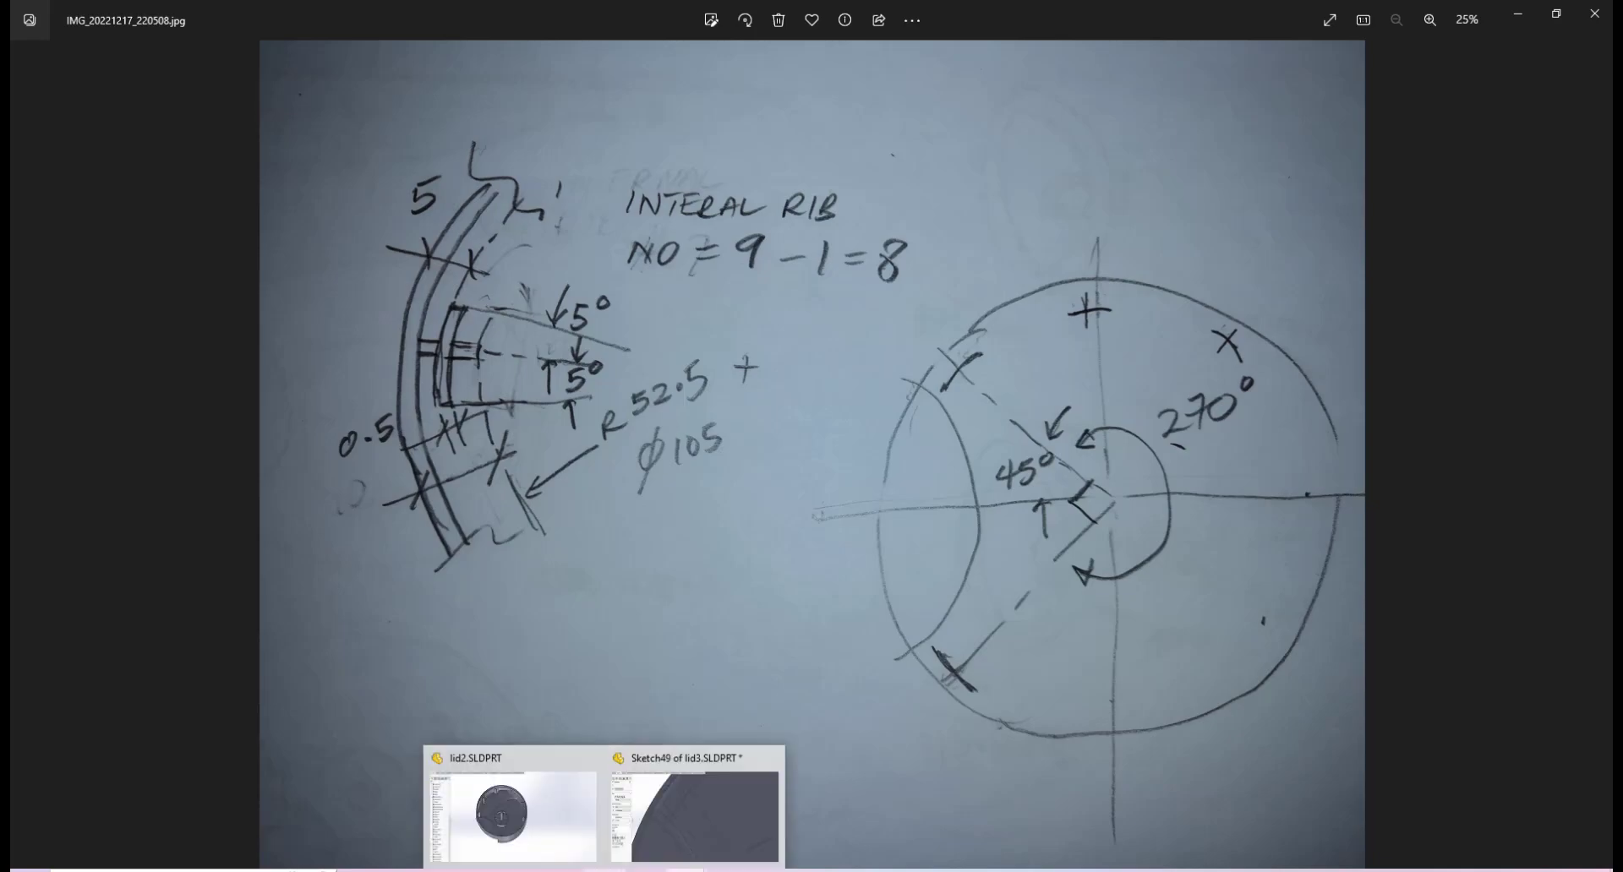
left_click(706, 812)
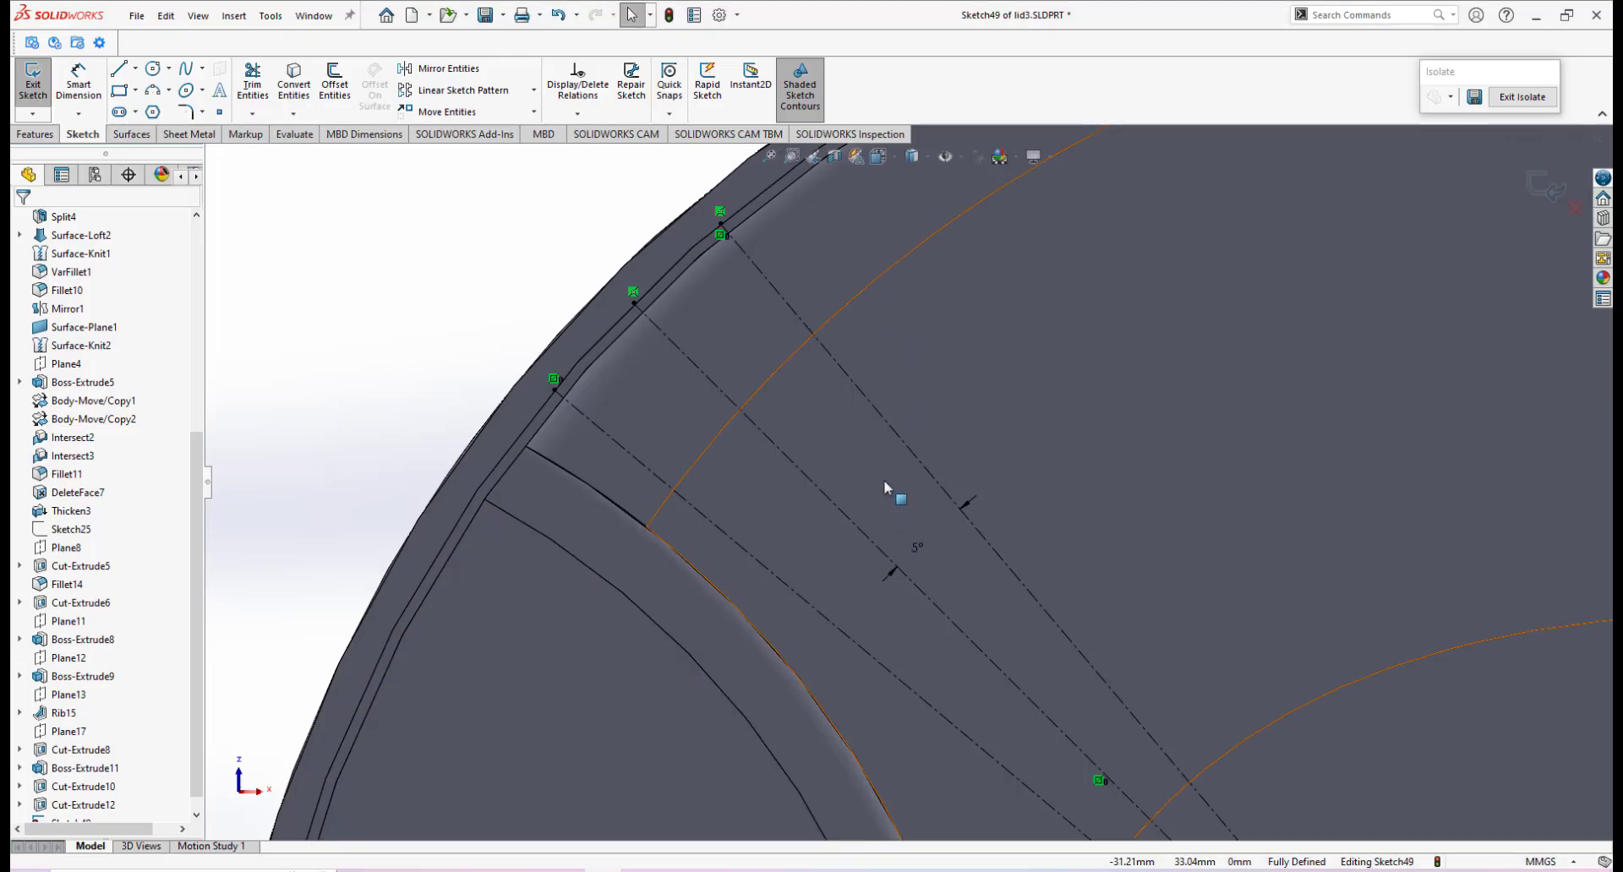
scroll(884, 479, "up", 2)
scroll(876, 476, "down", 1)
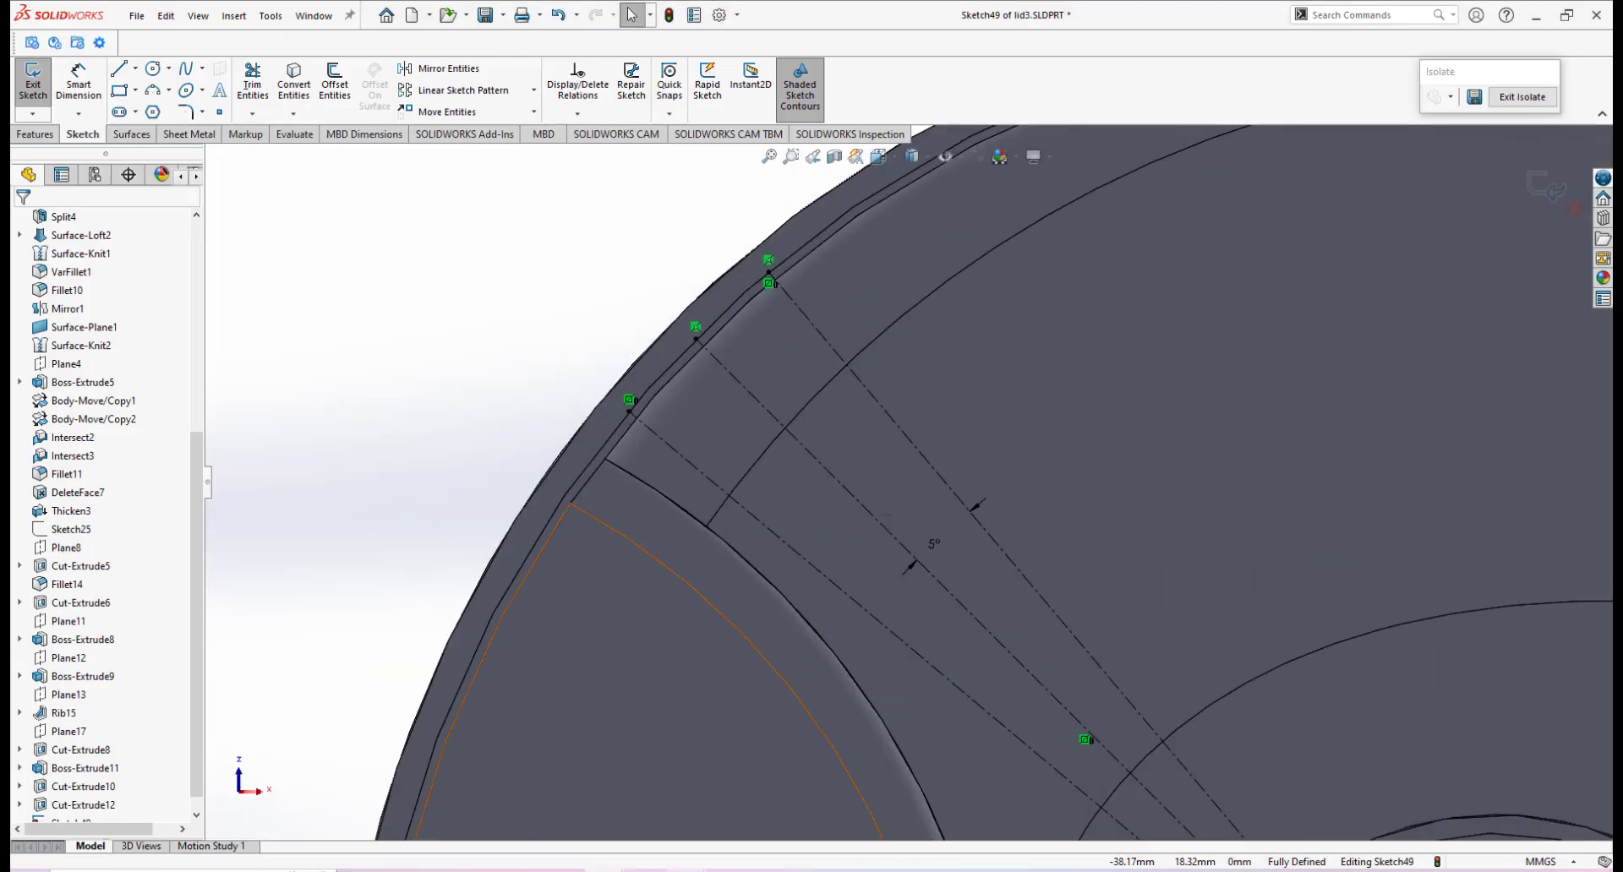
mouse_move(689, 862)
left_click(845, 778)
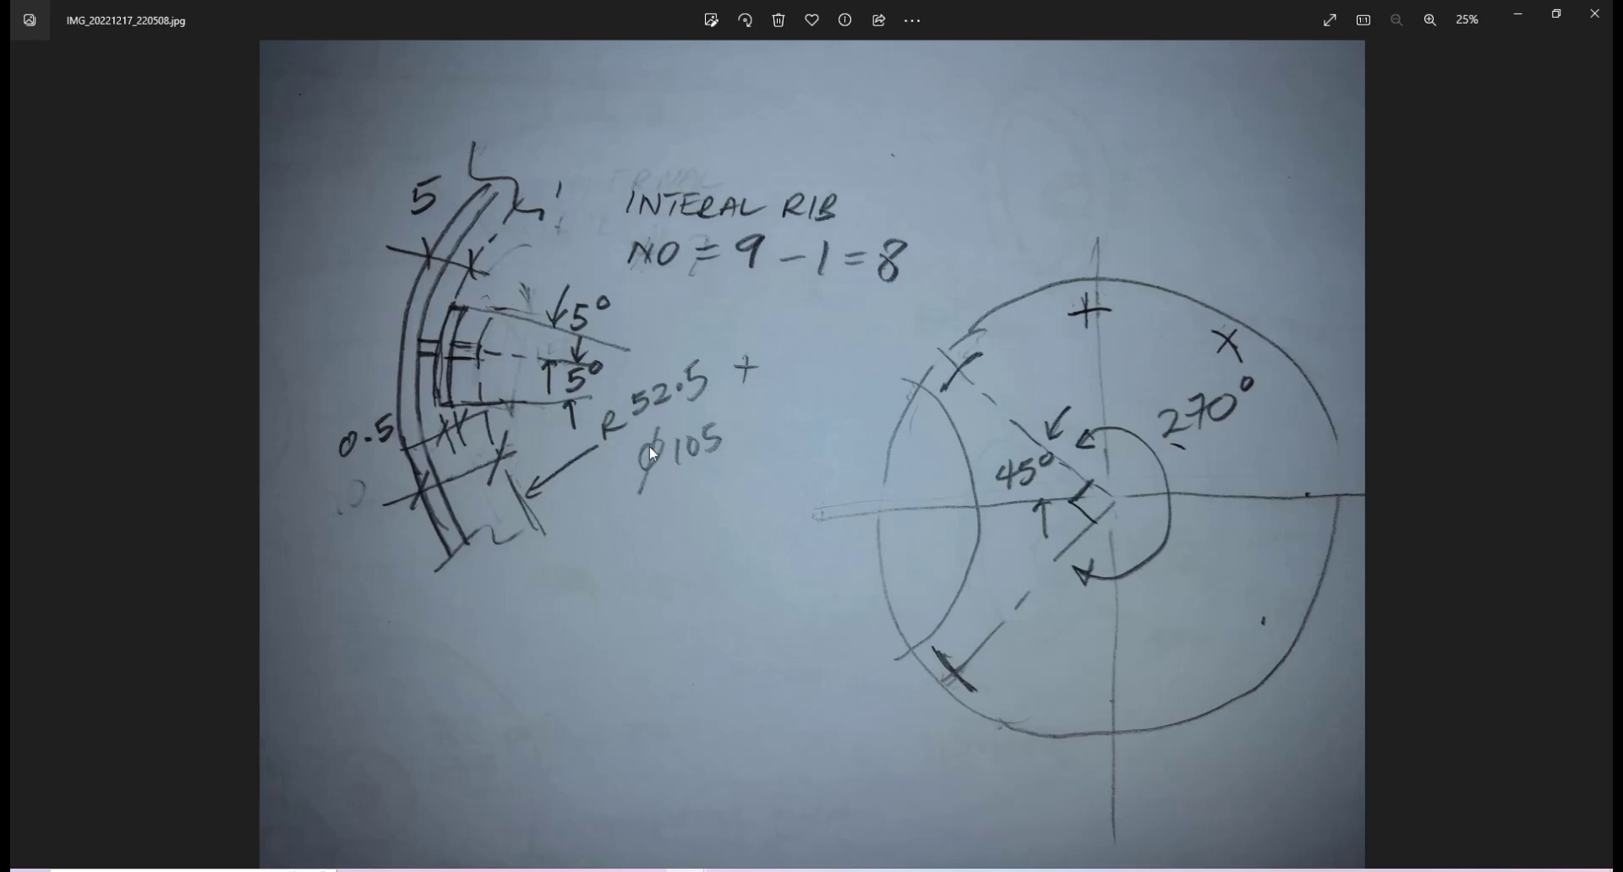
mouse_move(625, 869)
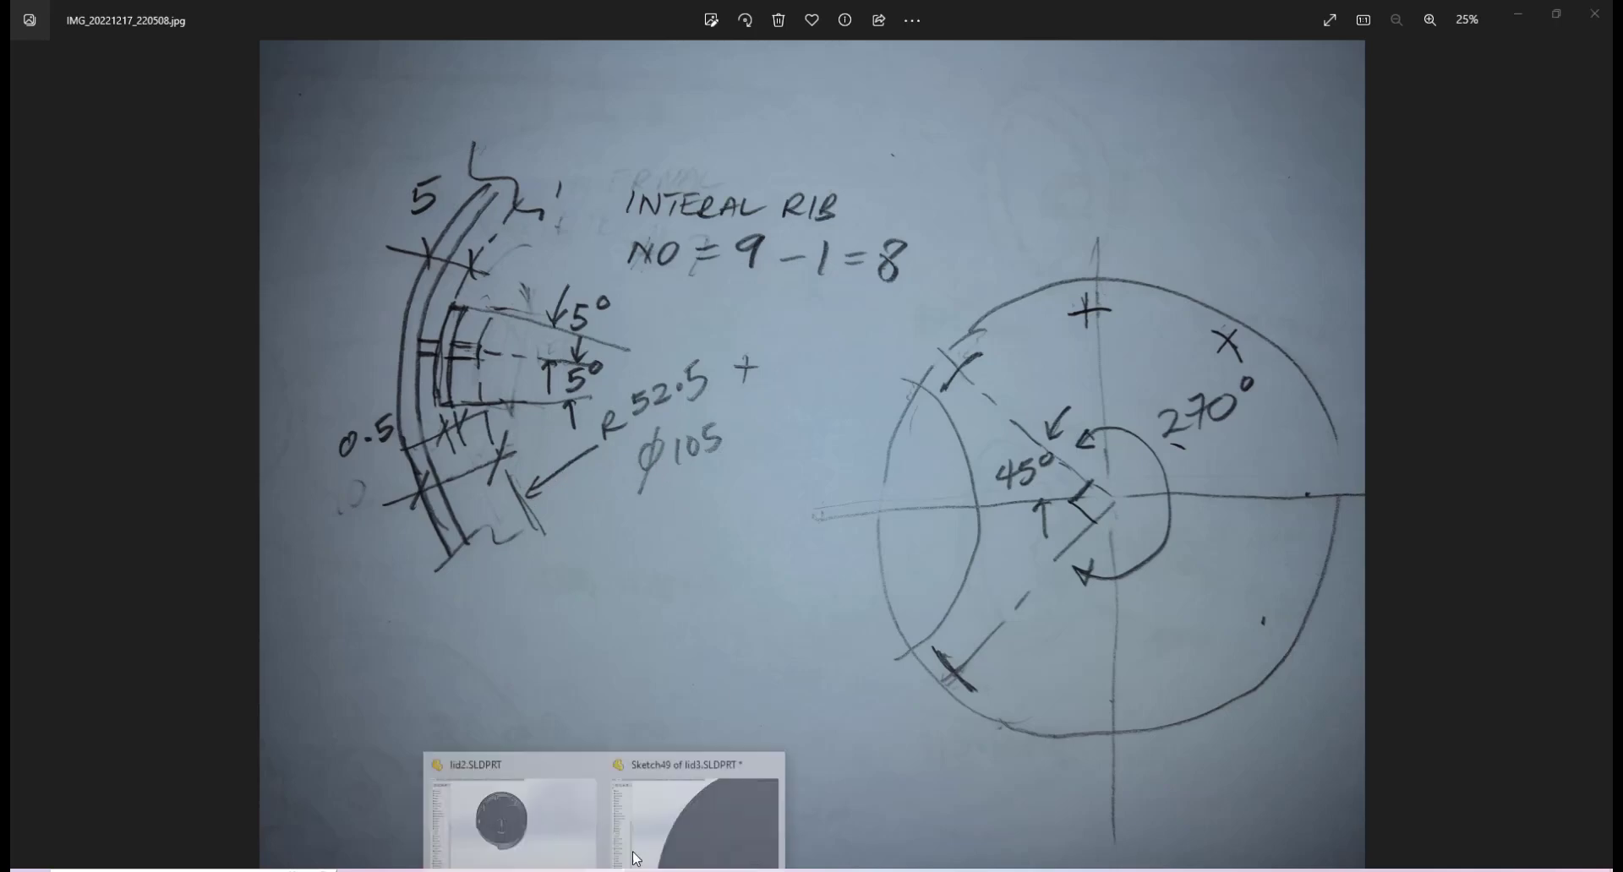
left_click(709, 786)
Sketch a circle of about 39 mm radius centred on the origin, crossing the three diagonal centerlines.
scroll(1026, 652, "up", 10)
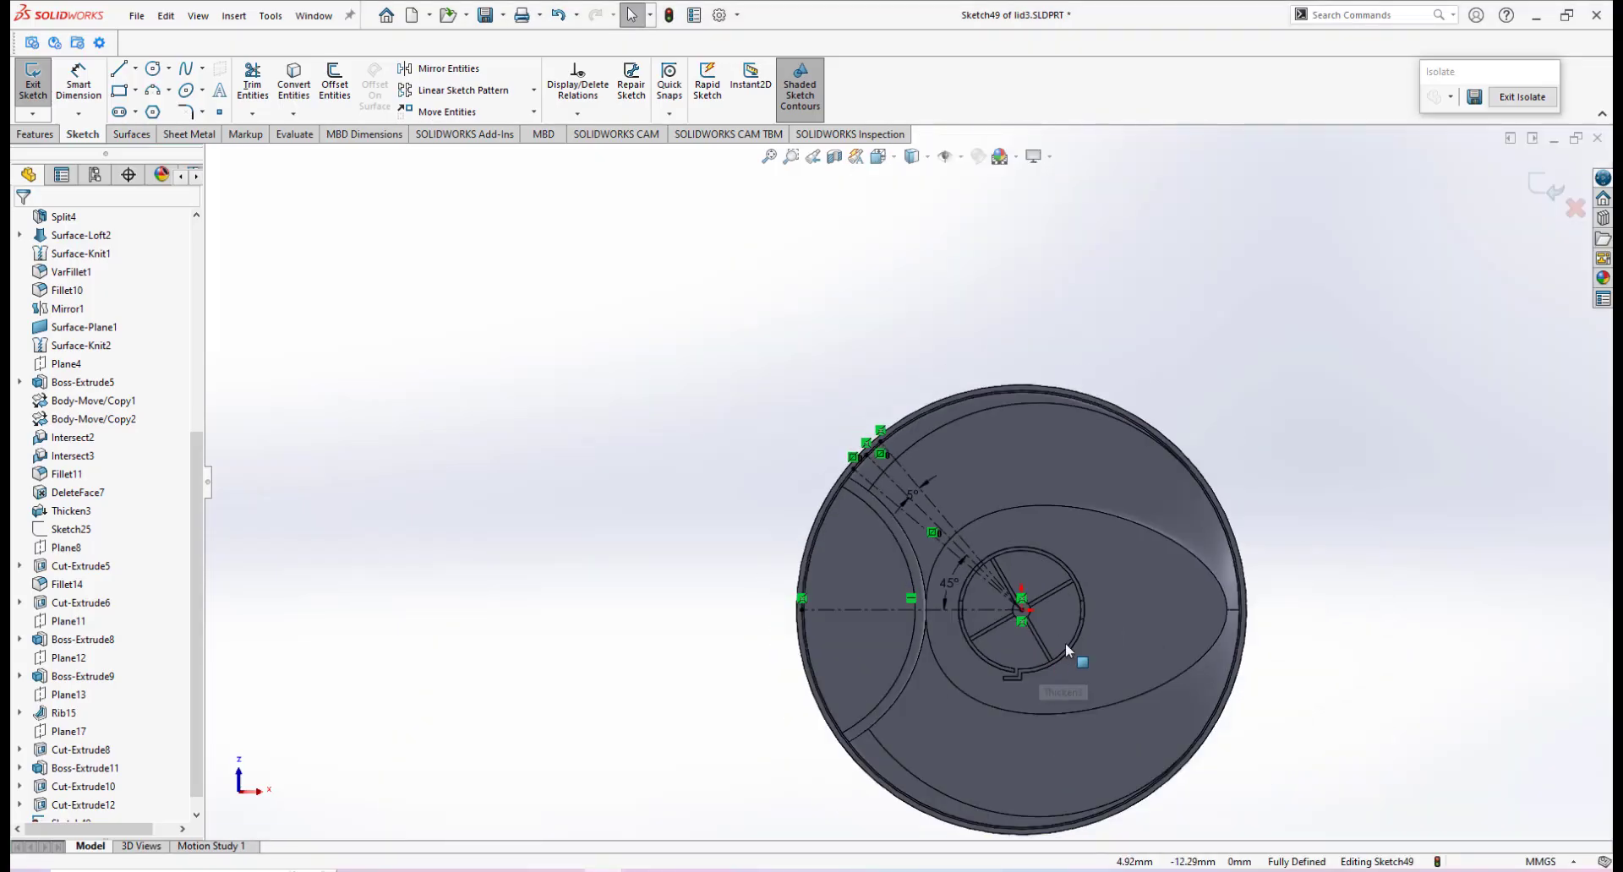
left_click(153, 70)
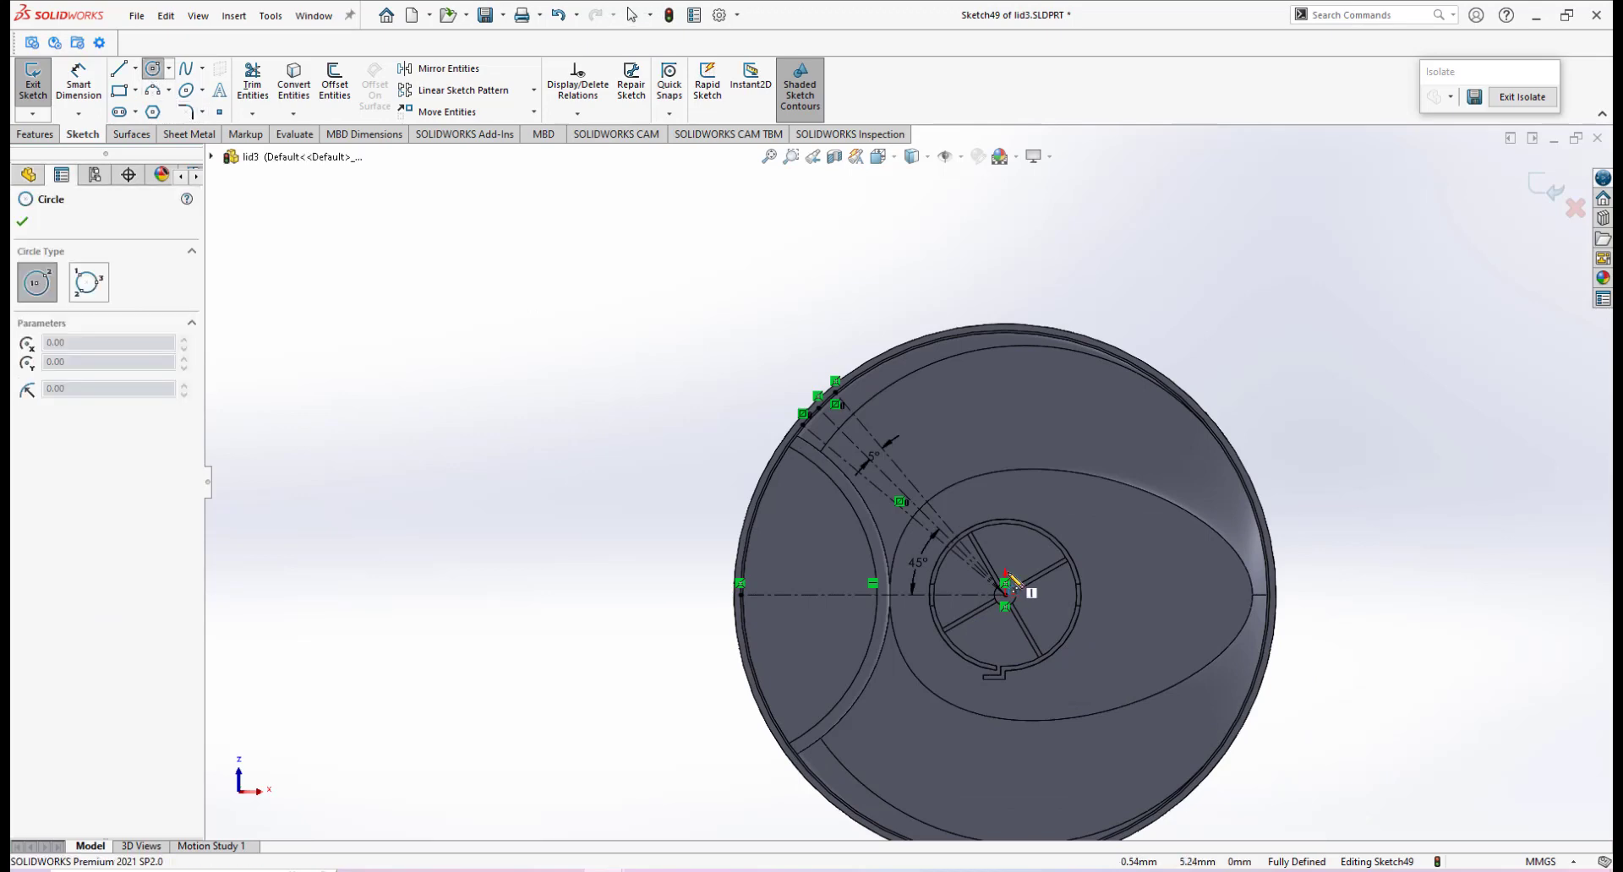
scroll(980, 602, "down", 5)
left_click(985, 606)
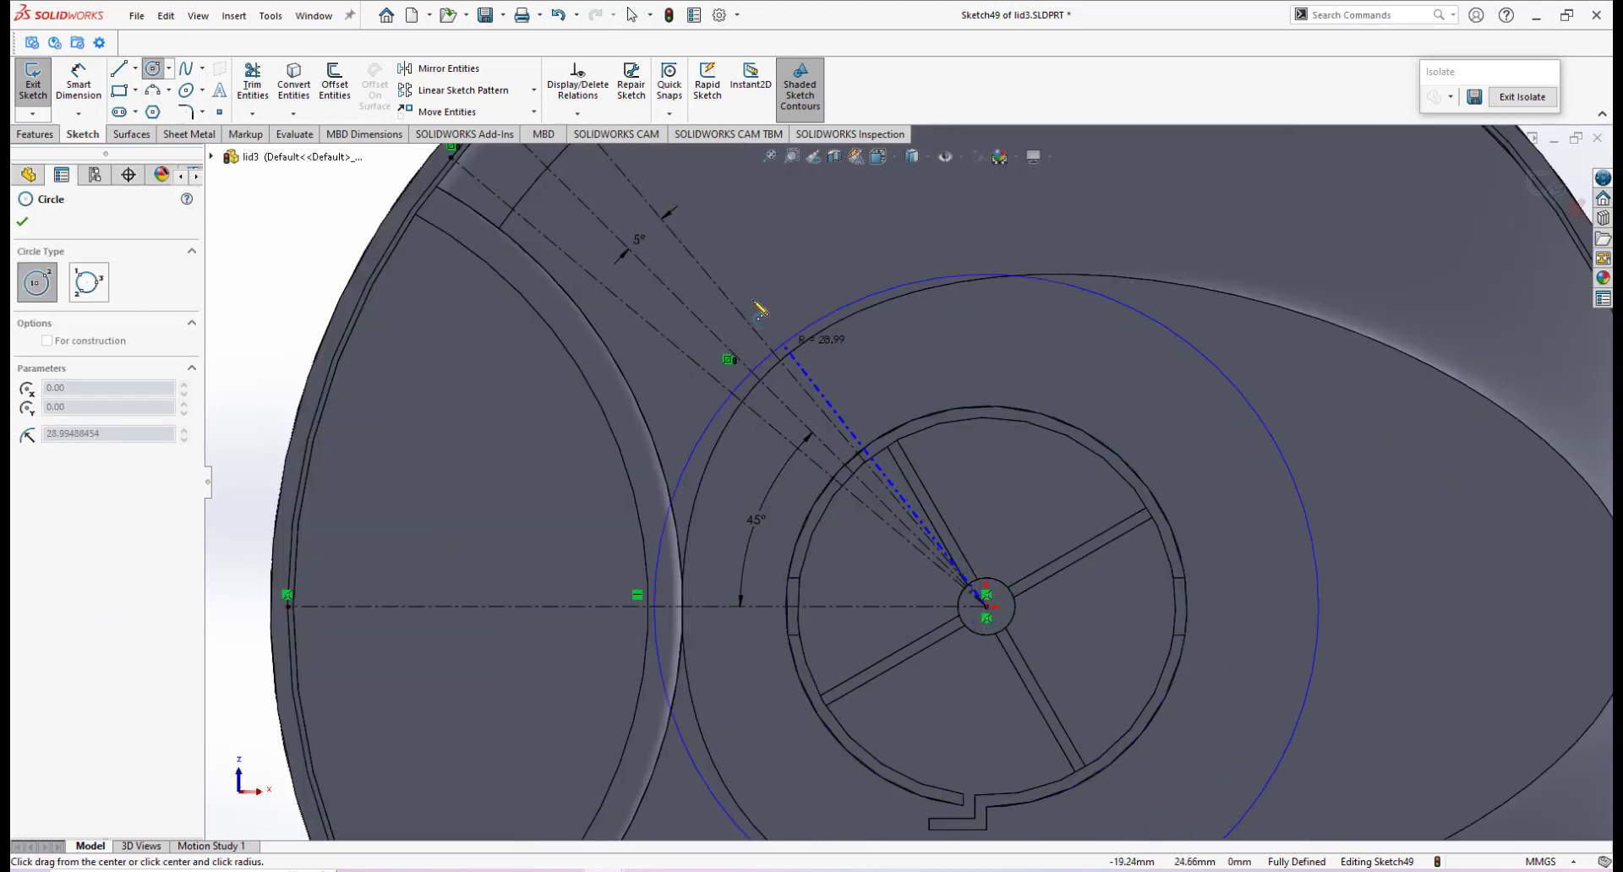
left_click(735, 235)
Dimension the new origin-centred circle and set its diameter to 105 mm.
right_click(837, 262)
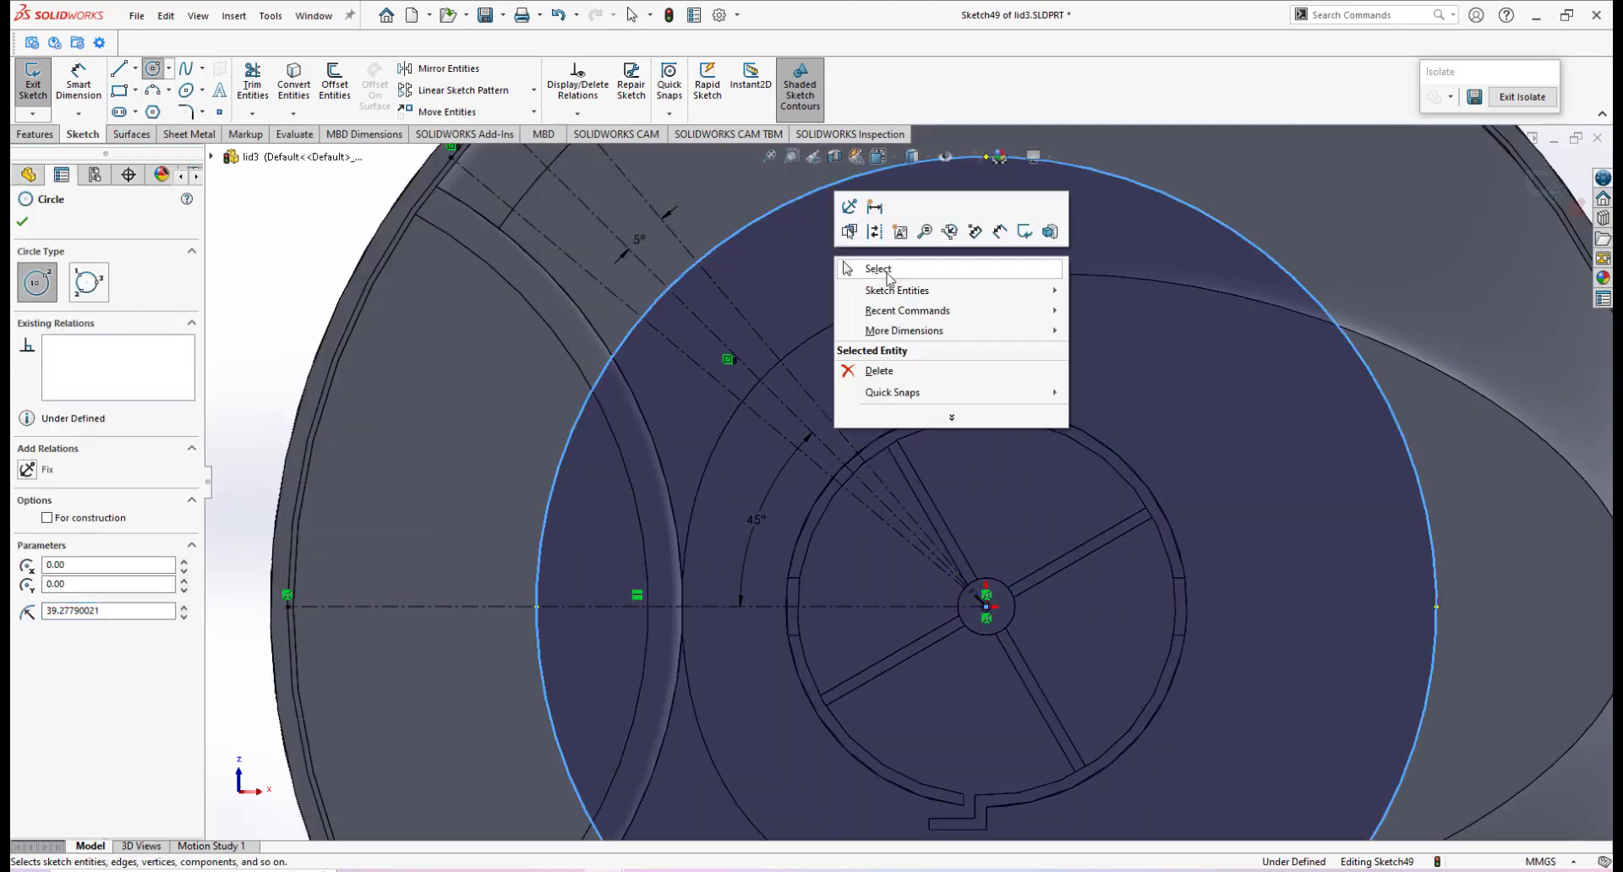
left_click(1010, 228)
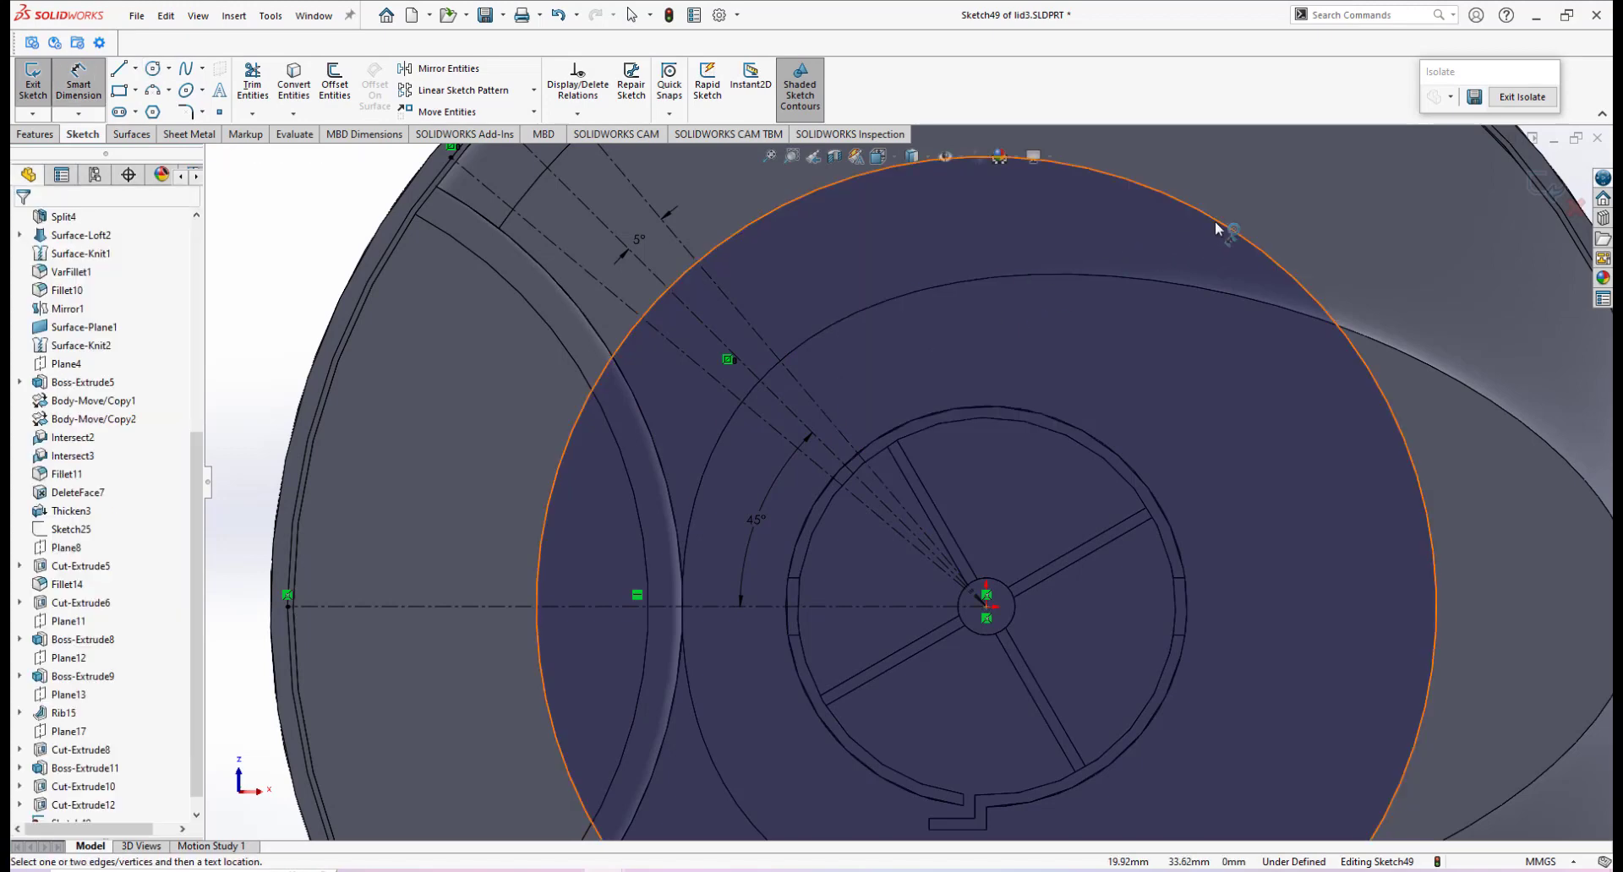
left_click(1224, 227)
left_click(1363, 211)
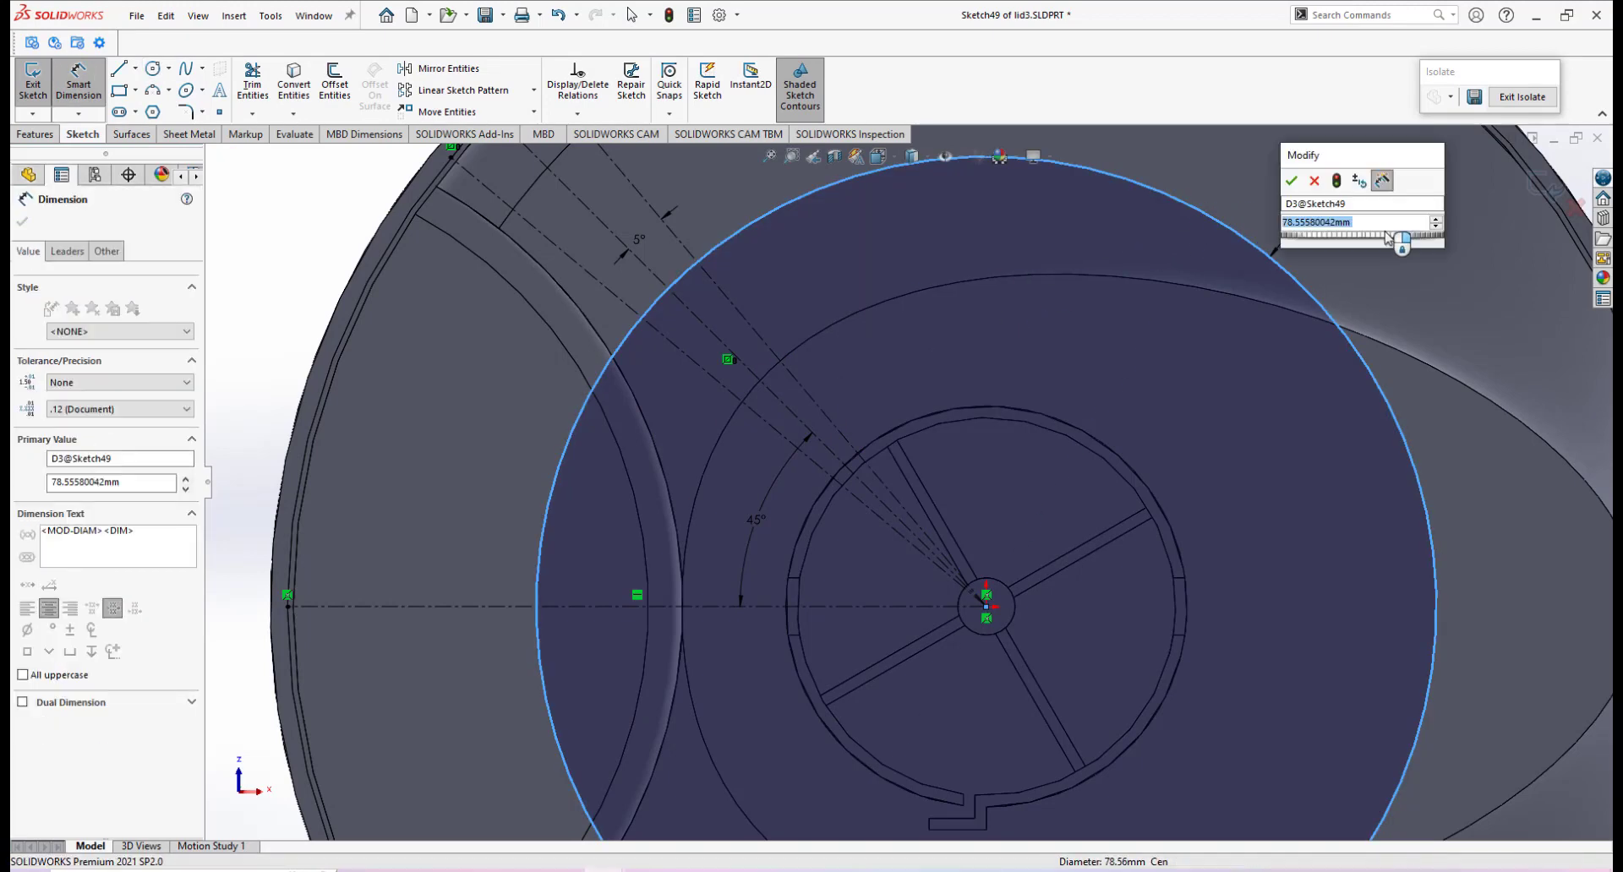
type("105")
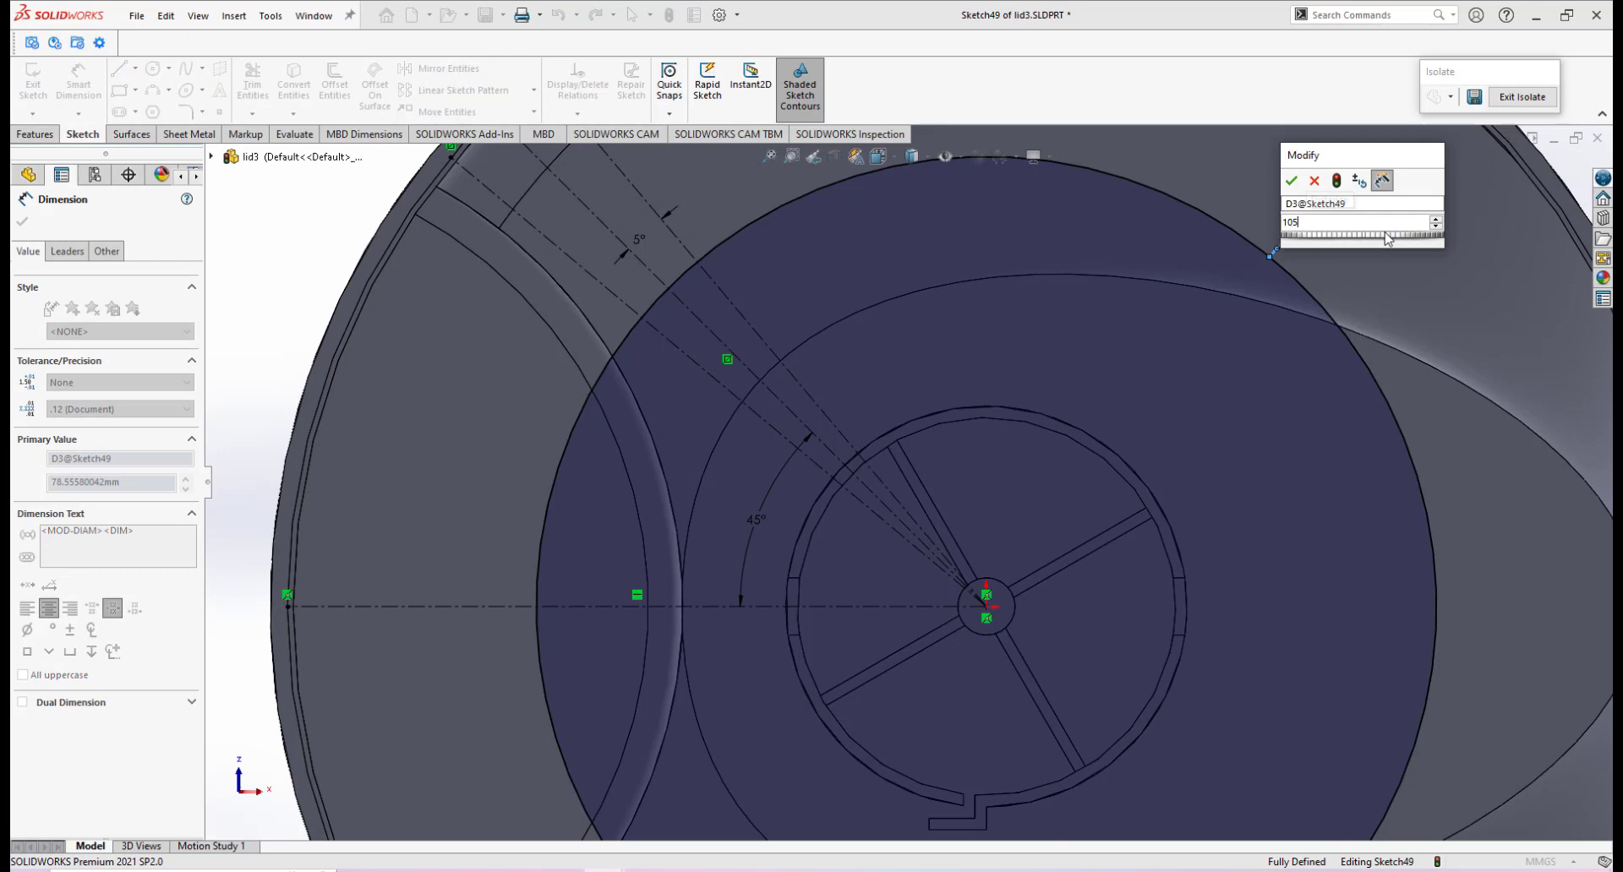
key("Escape")
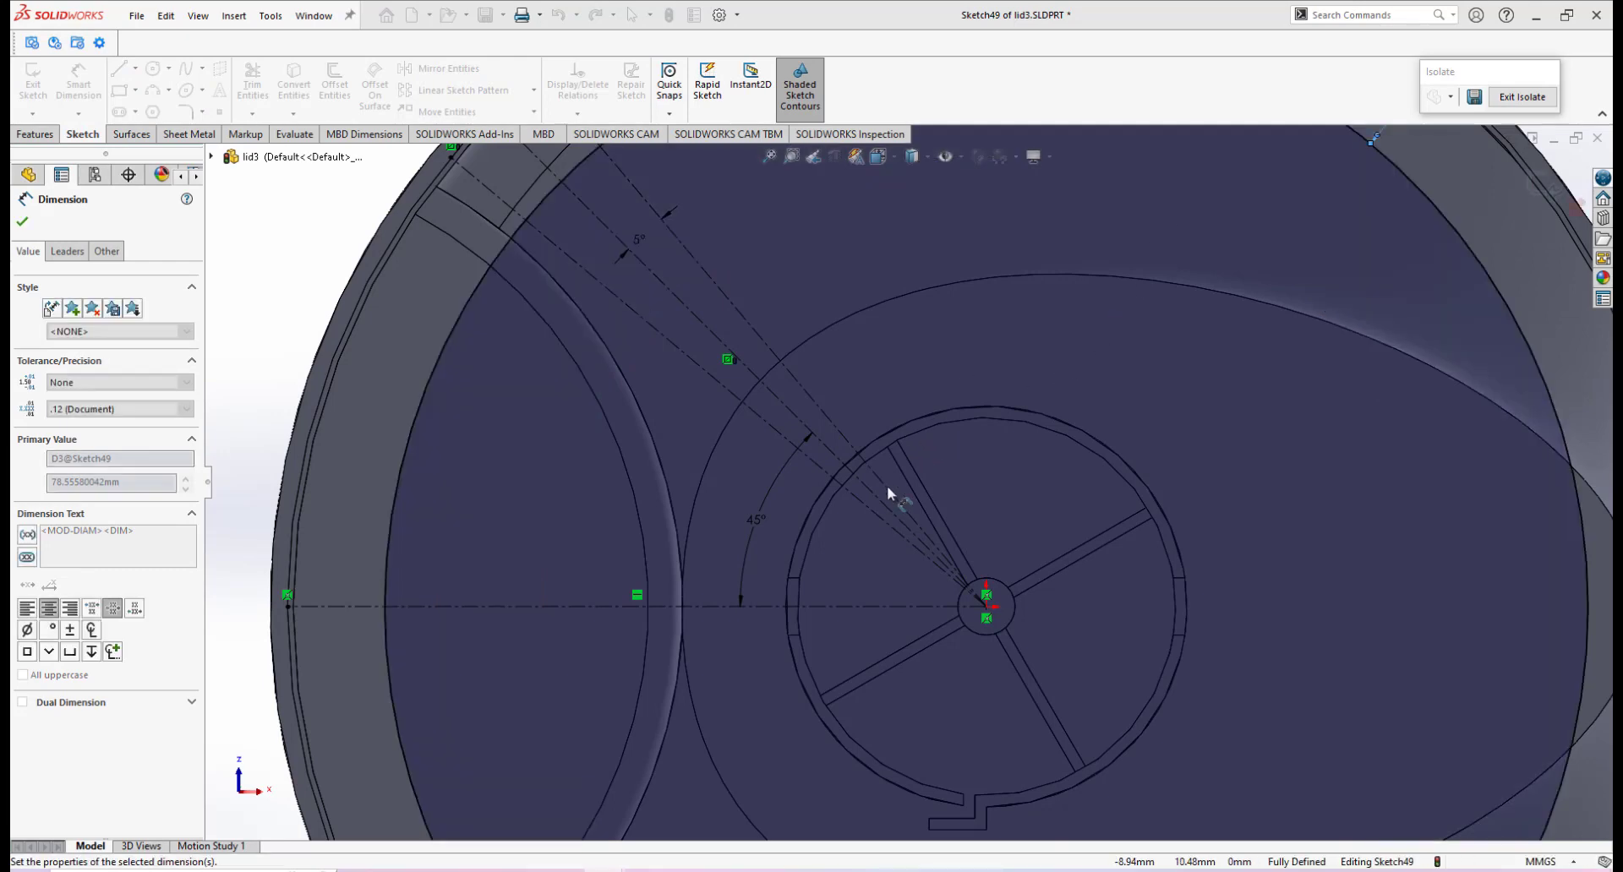
Check the hand-drawn internal rib sketch for the rib's offset from the lid's outer edge.
scroll(886, 487, "up", 5)
scroll(852, 470, "down", 4)
mouse_move(681, 858)
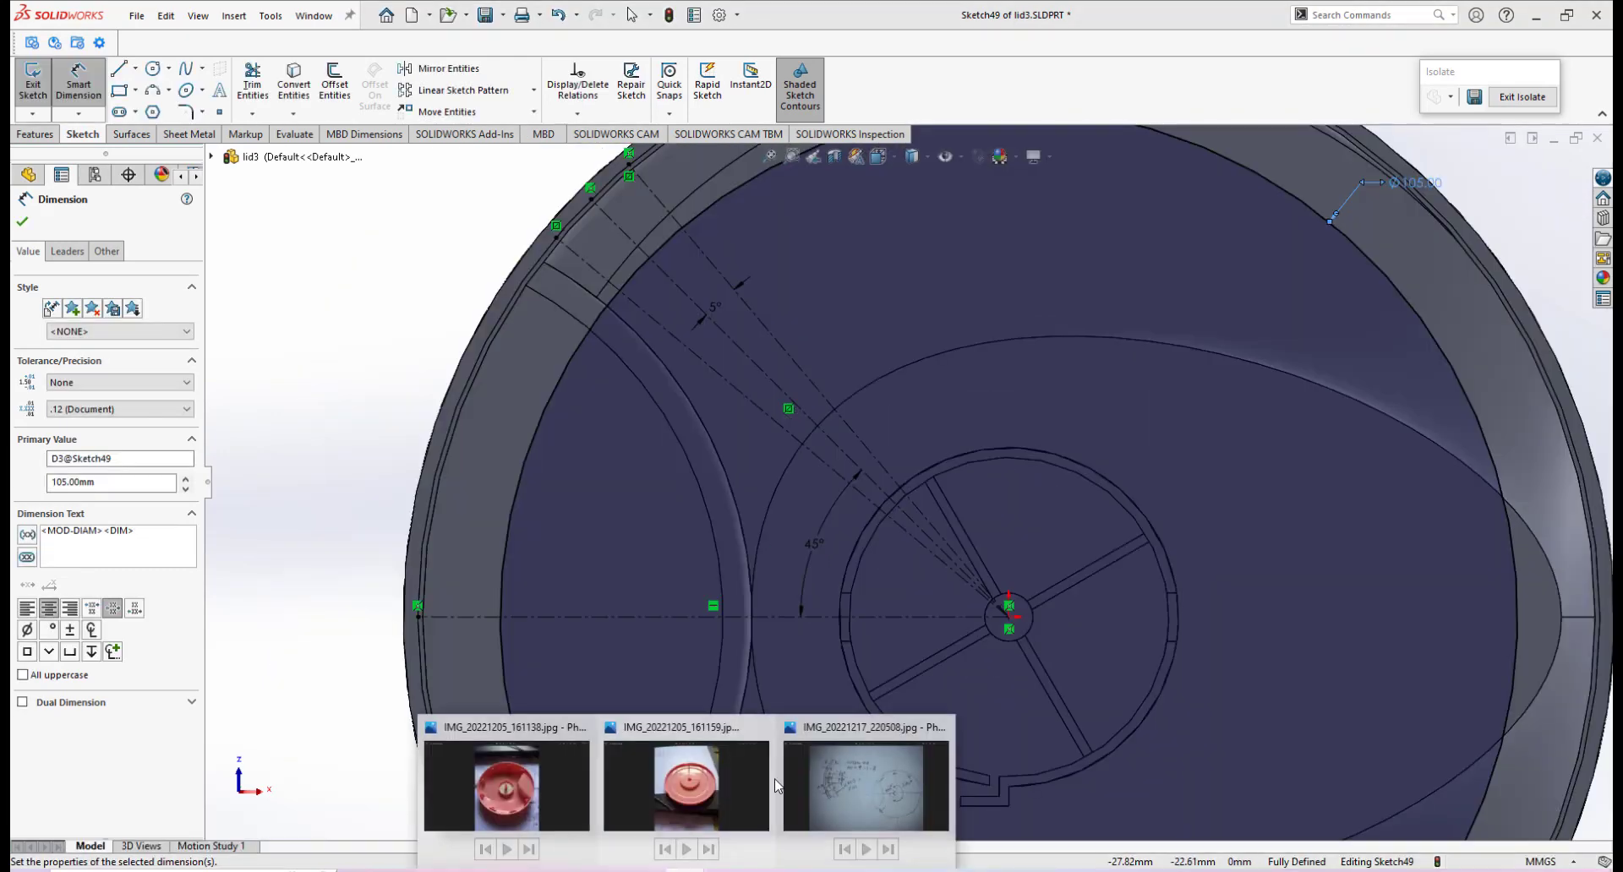
left_click(829, 789)
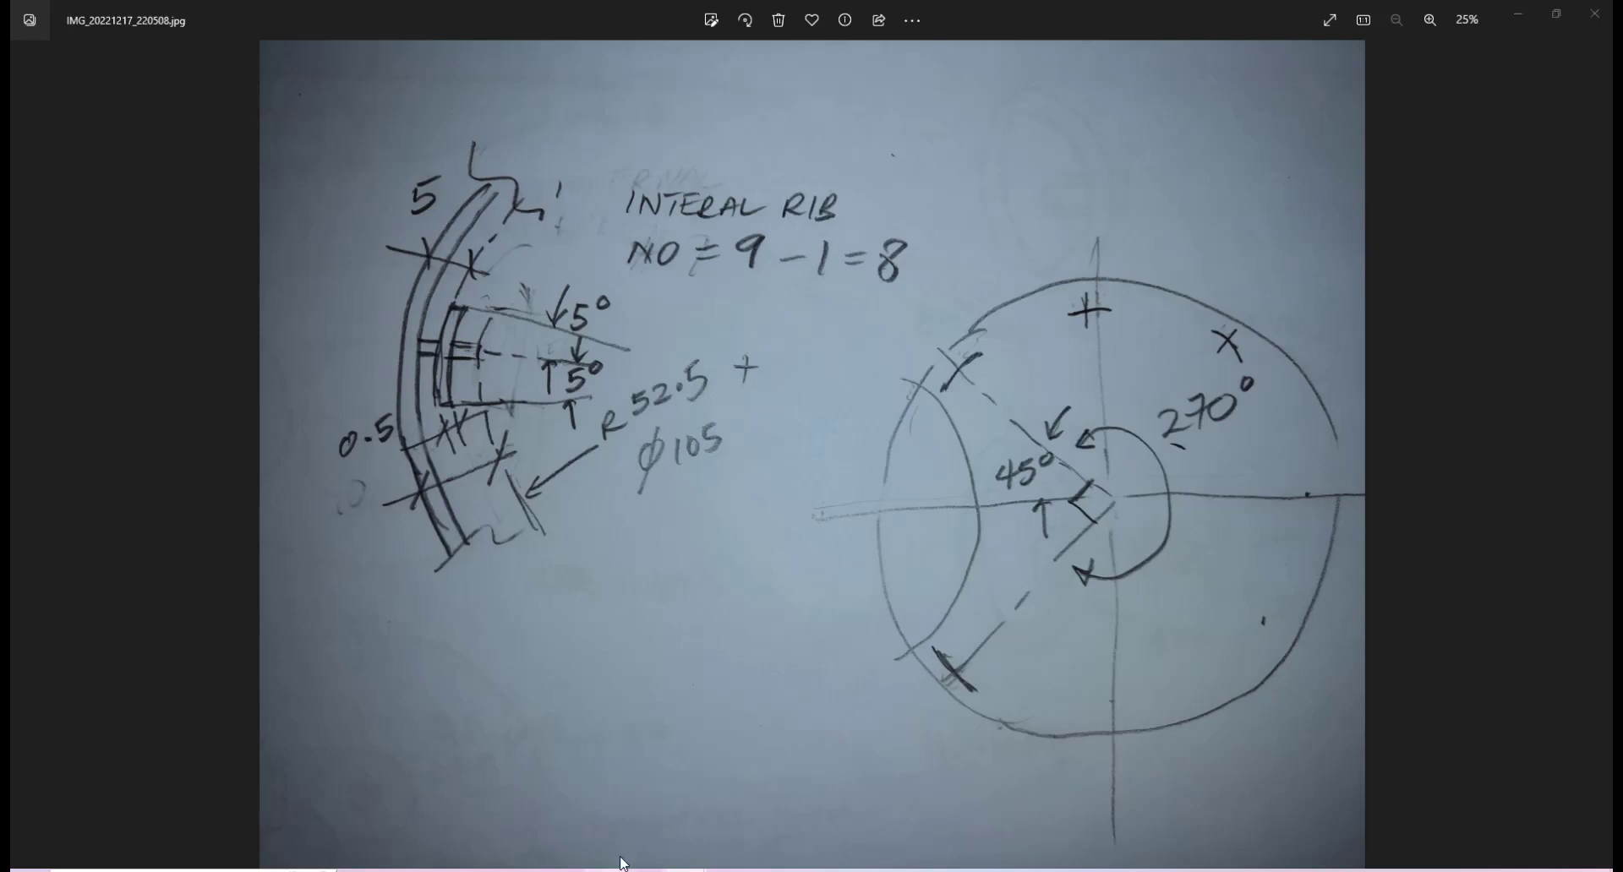
mouse_move(621, 862)
left_click(697, 808)
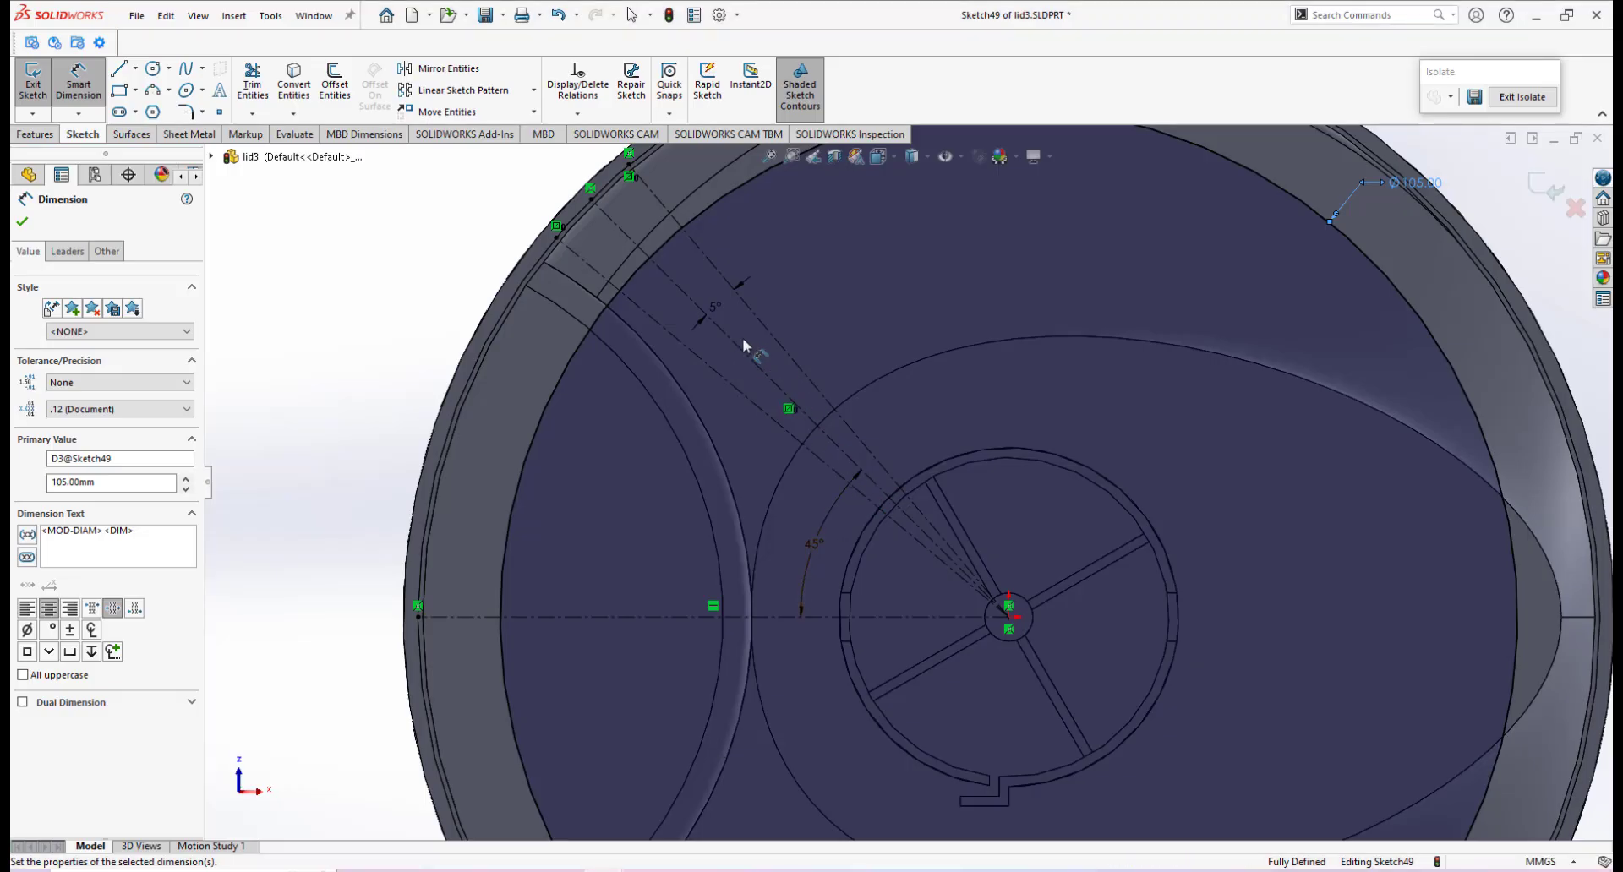
scroll(813, 396, "up", 5)
scroll(839, 404, "down", 8)
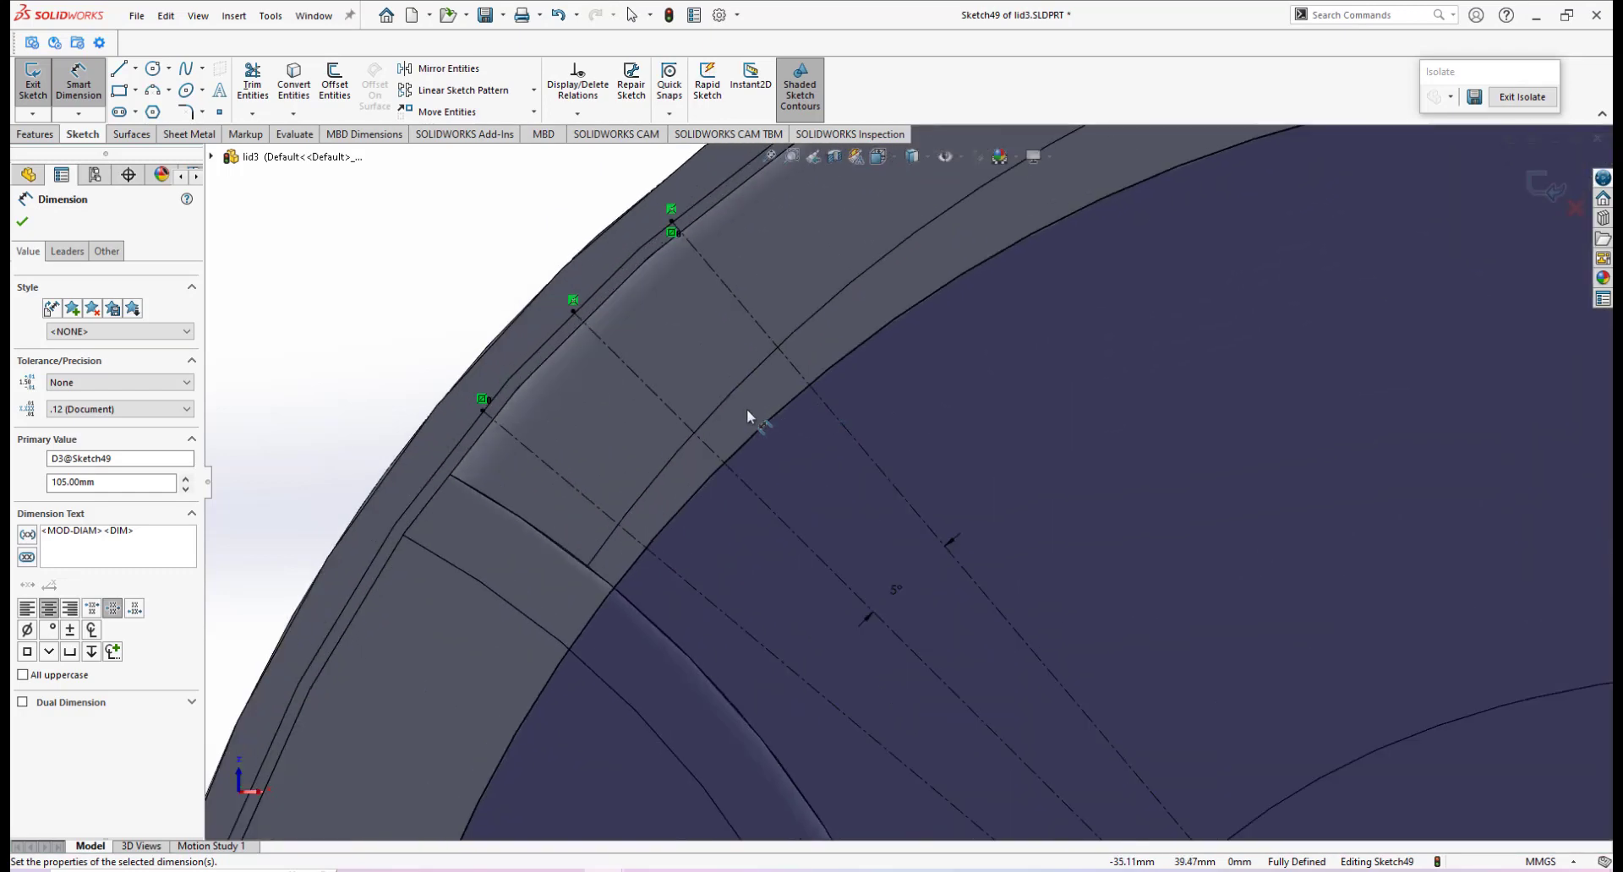
scroll(771, 418, "down", 3)
scroll(794, 440, "up", 2)
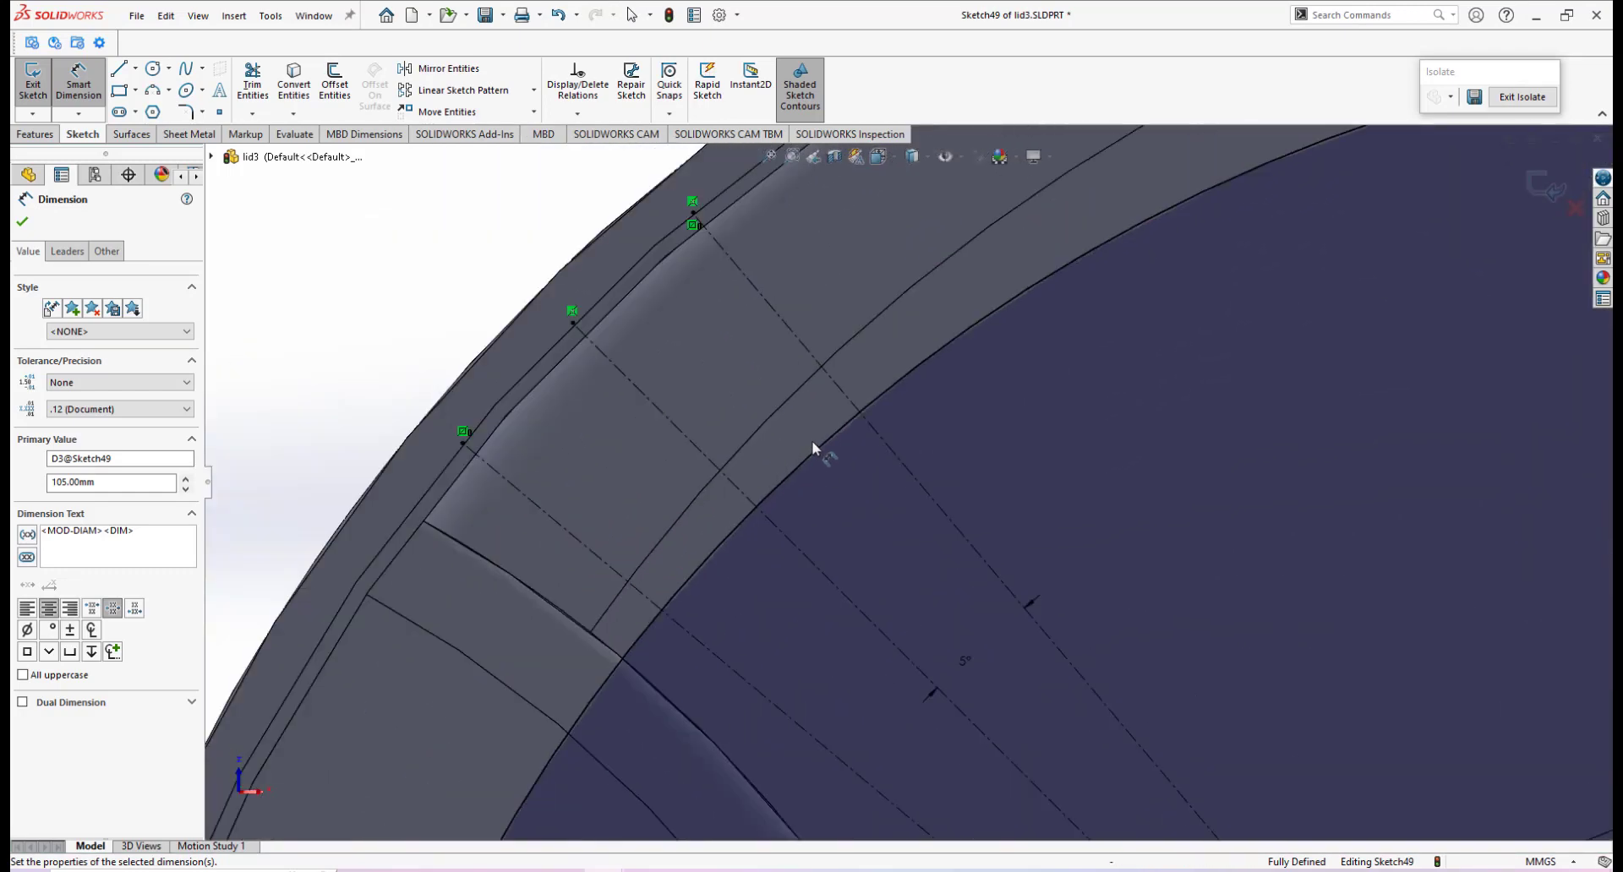
mouse_move(684, 870)
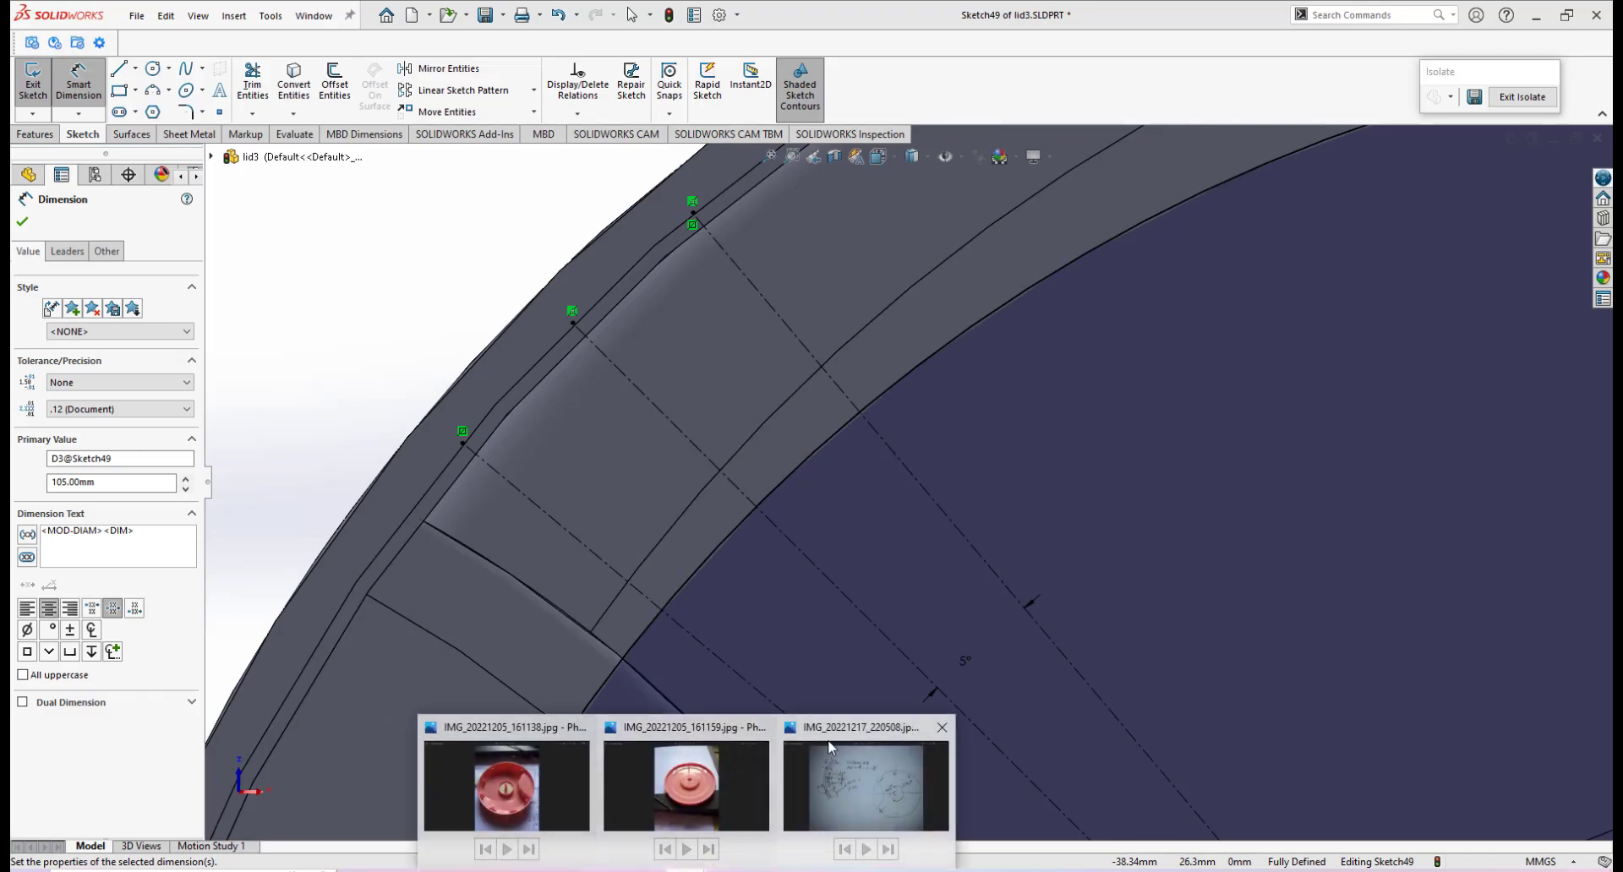
left_click(844, 773)
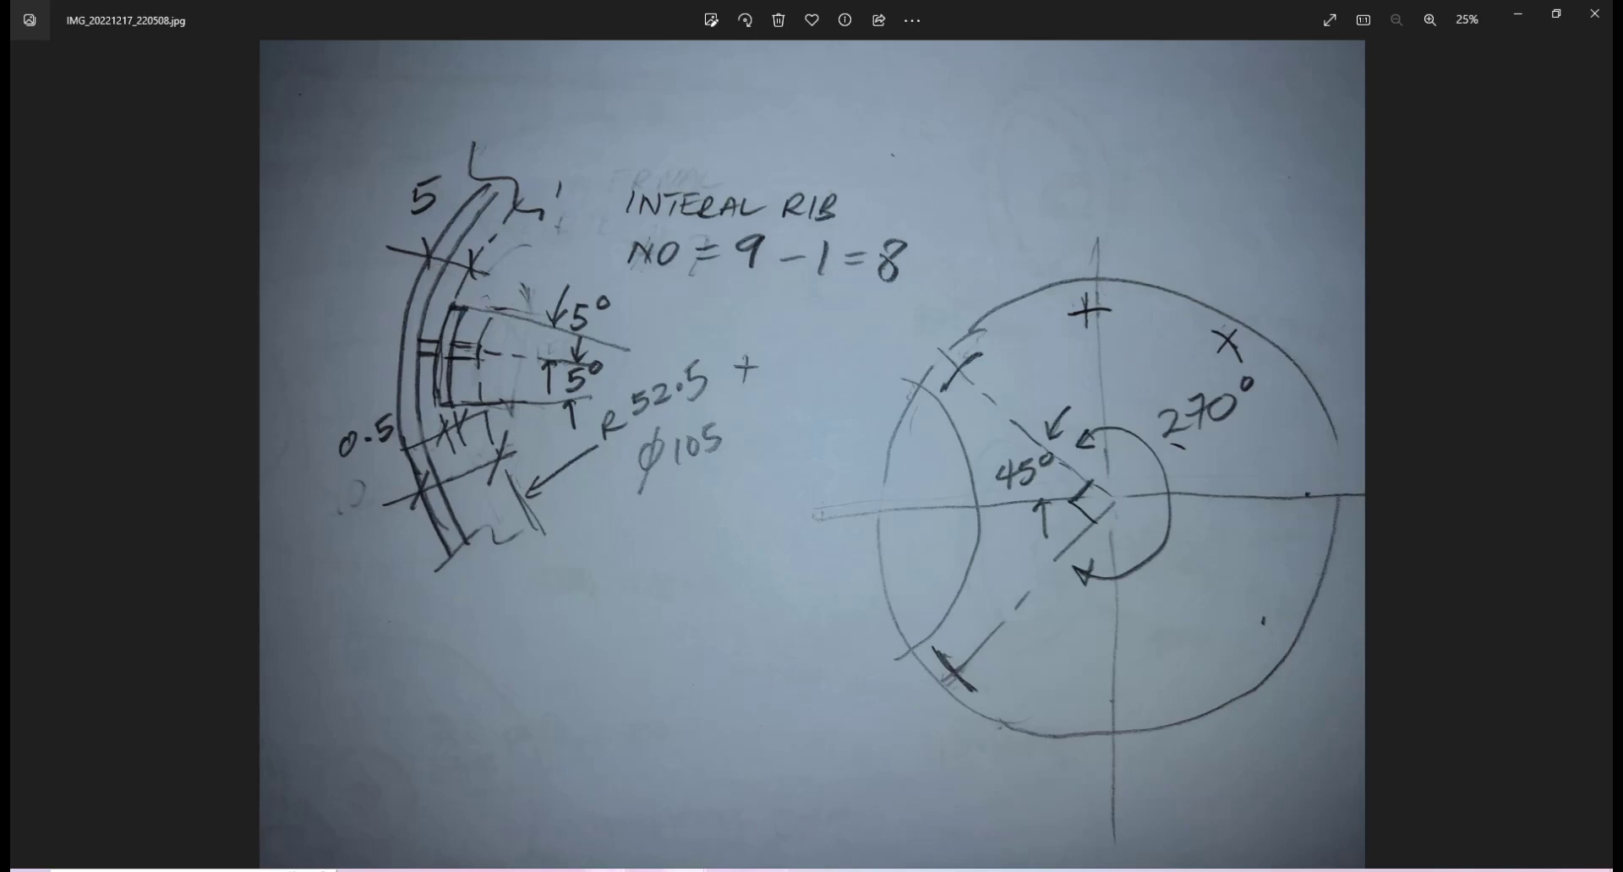
mouse_move(598, 868)
left_click(701, 790)
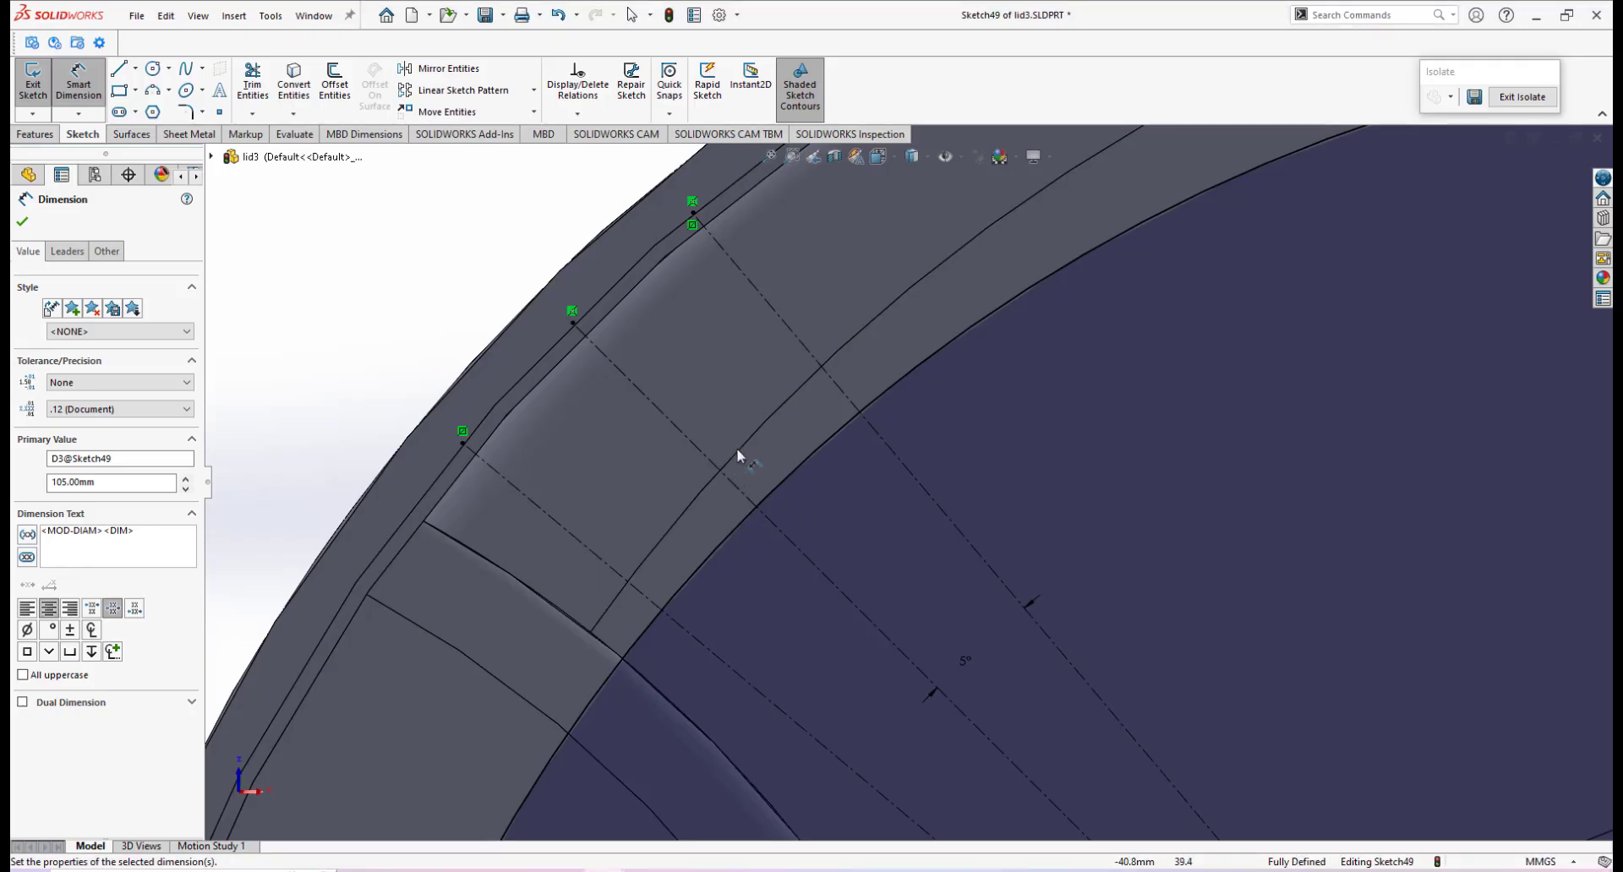
scroll(761, 461, "up", 2)
scroll(789, 482, "down", 2)
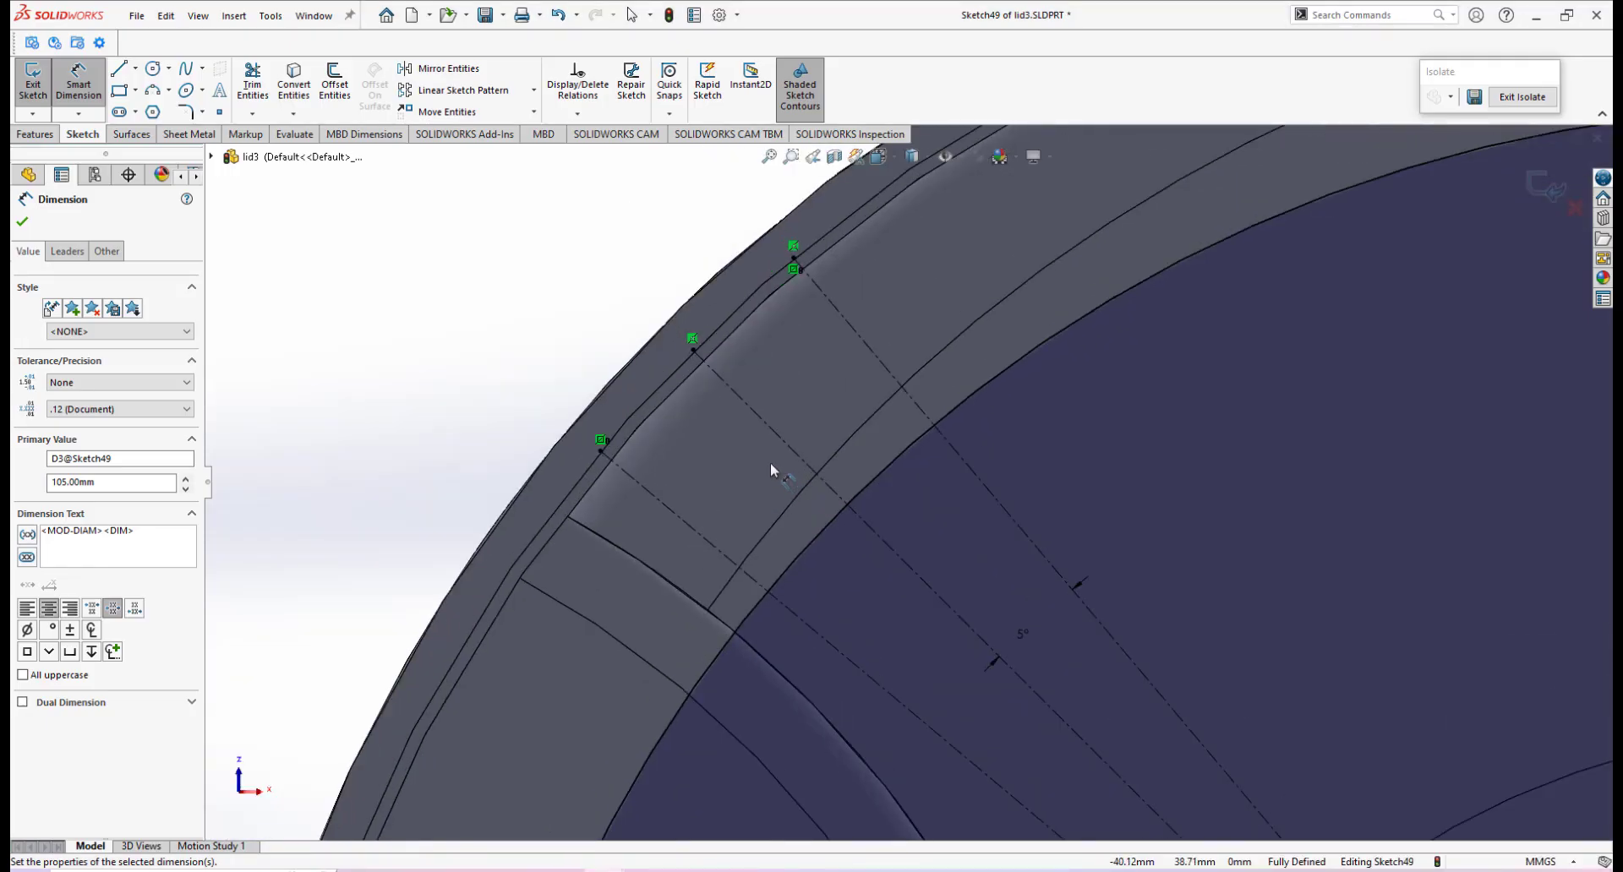
scroll(733, 448, "down", 1)
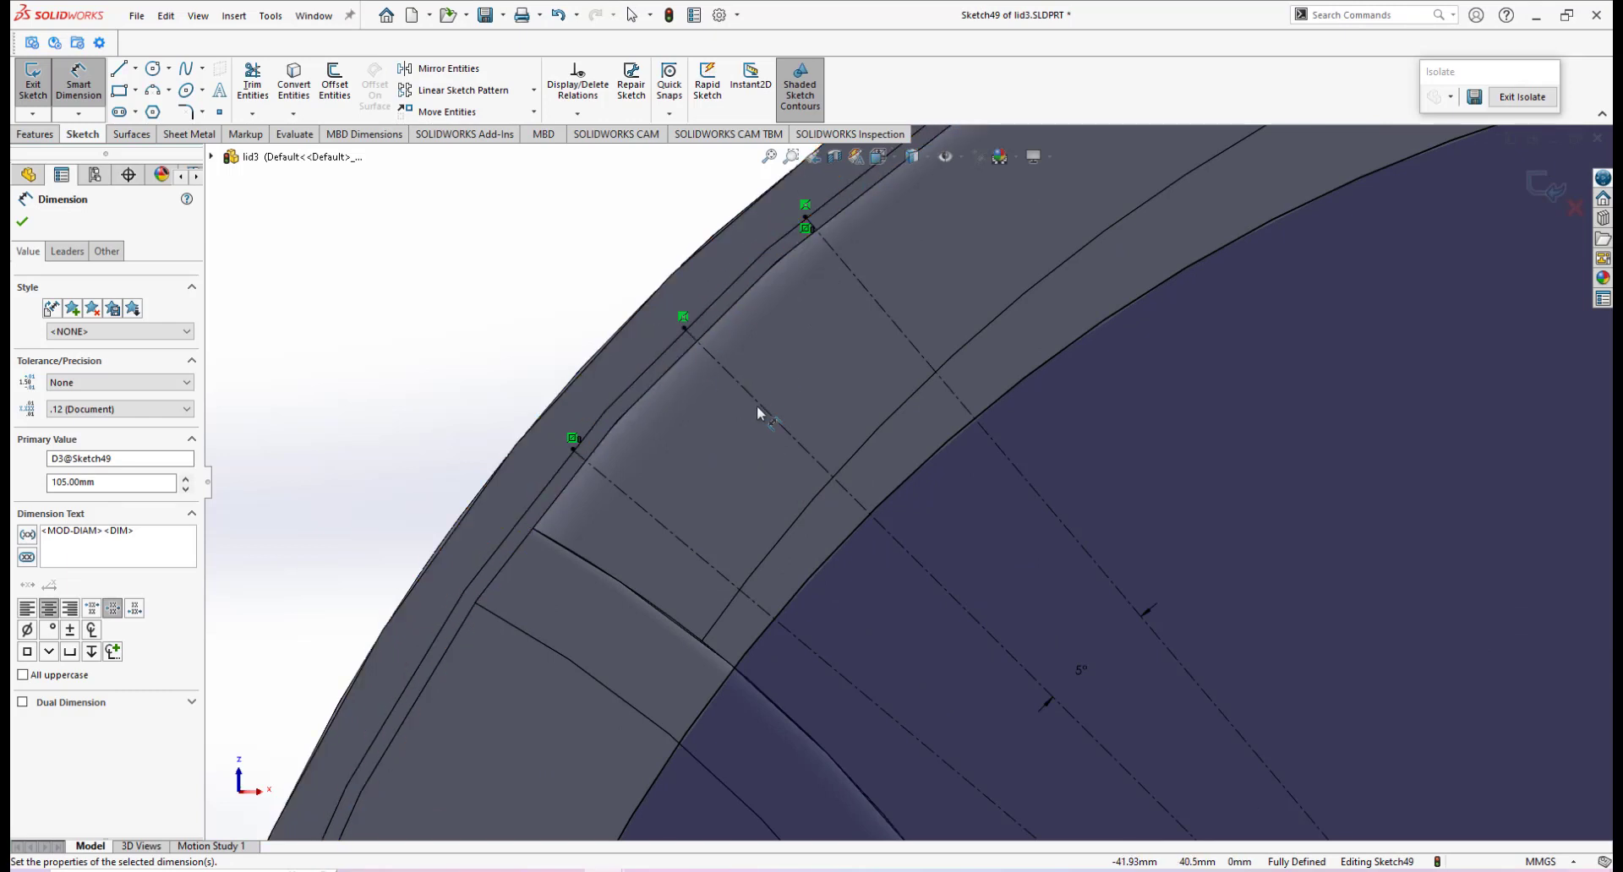
Offset the lid's outer edge 5 mm inward in one direction only, with the offset dimension added.
left_click(336, 89)
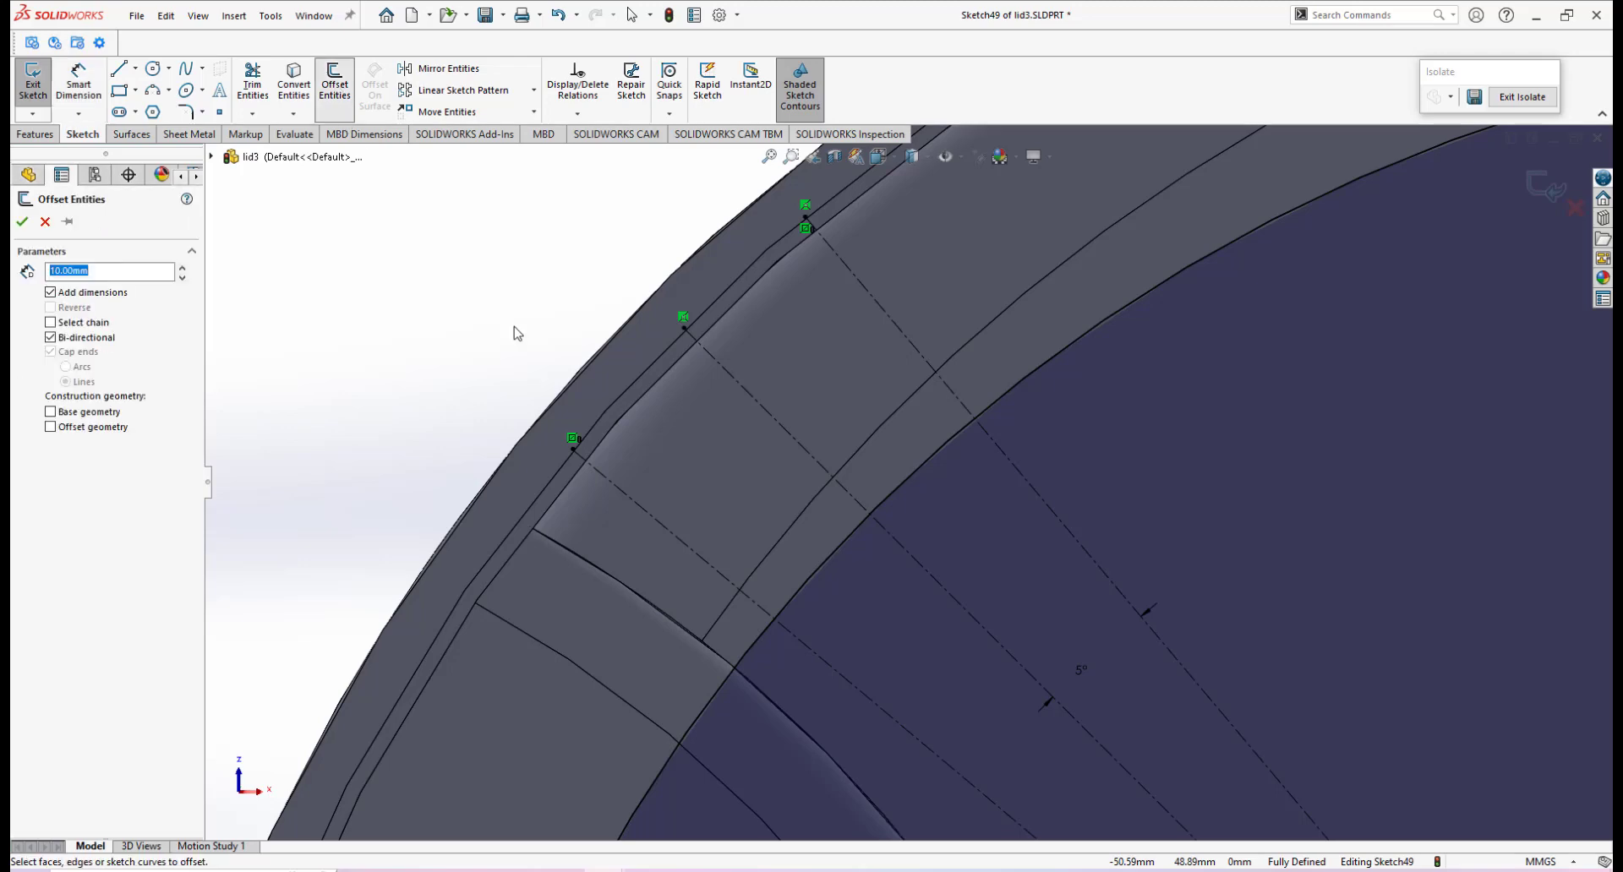
left_click(607, 348)
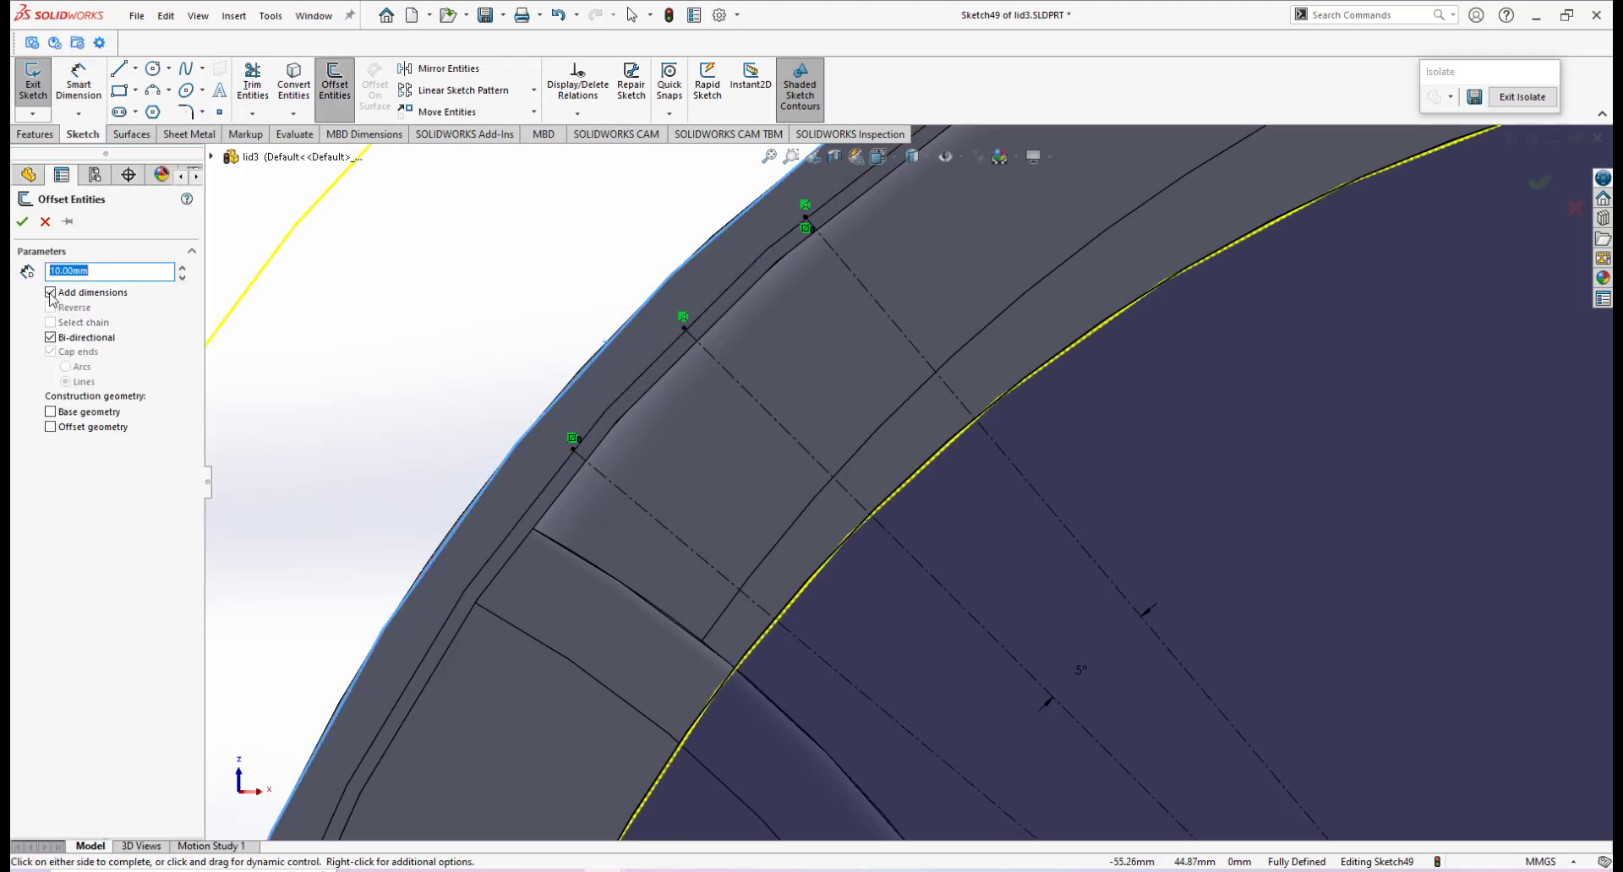
left_click(50, 338)
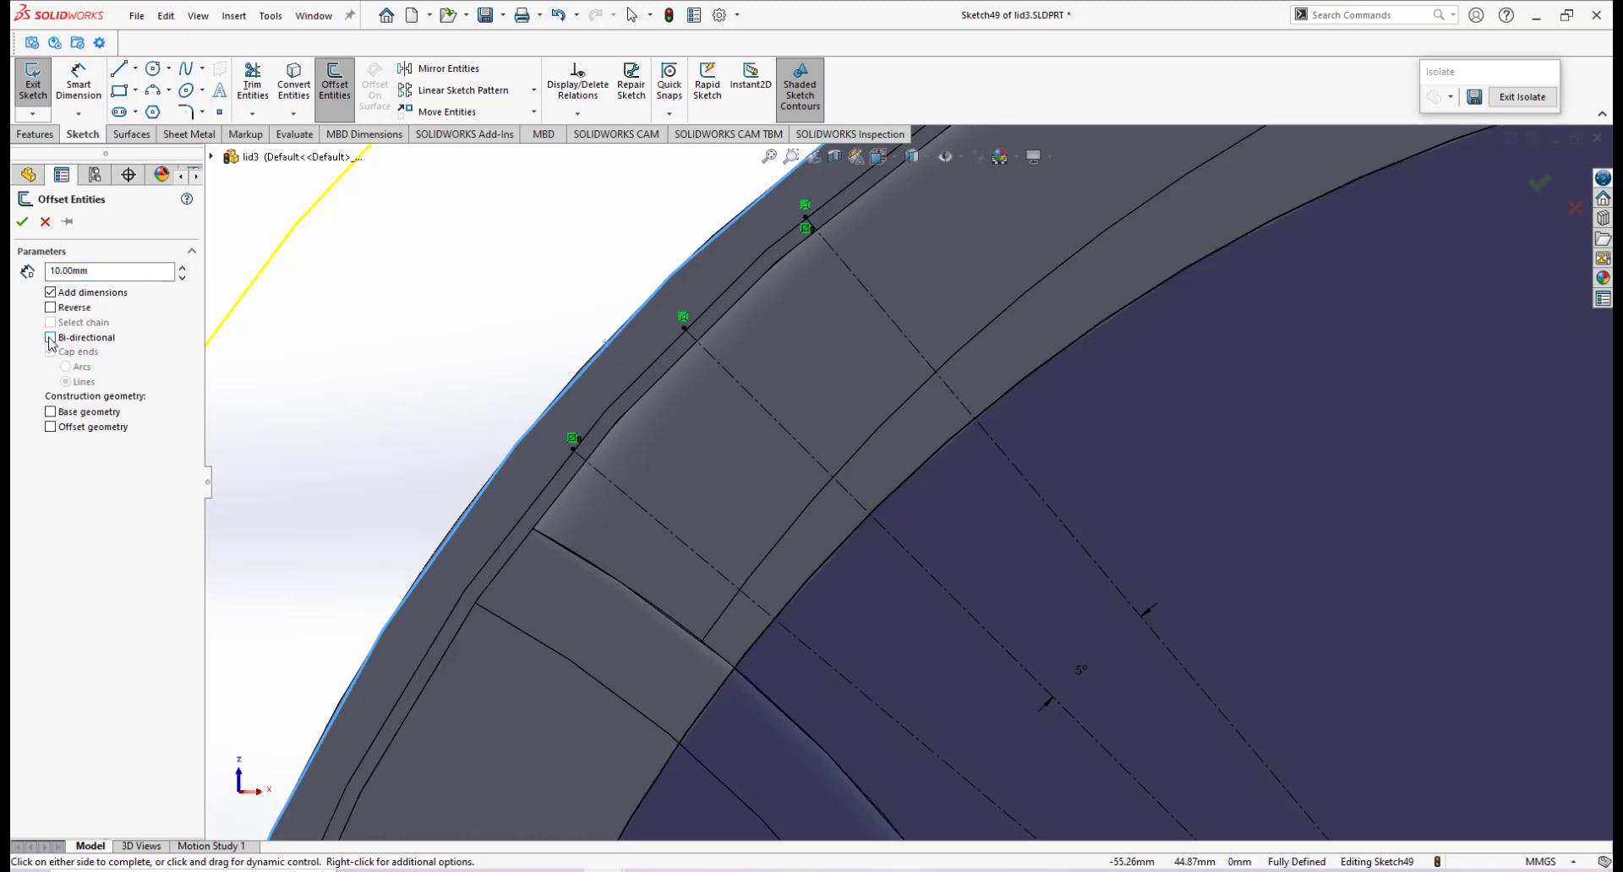
left_click(111, 269)
type("5")
key("Return")
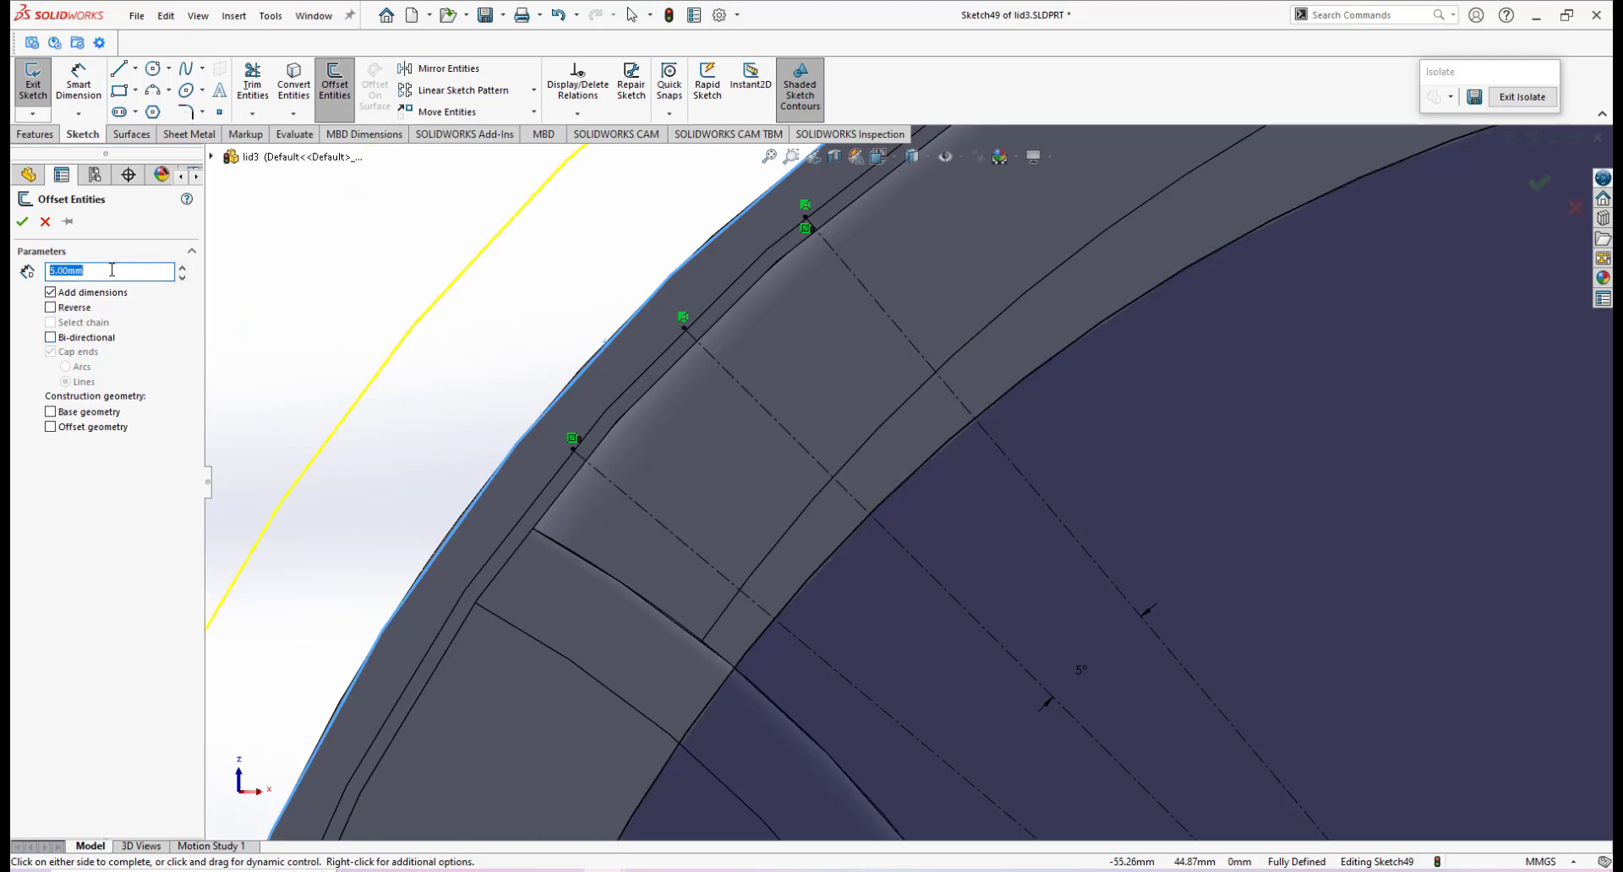
left_click(51, 307)
scroll(971, 460, "up", 3)
scroll(971, 459, "down", 2)
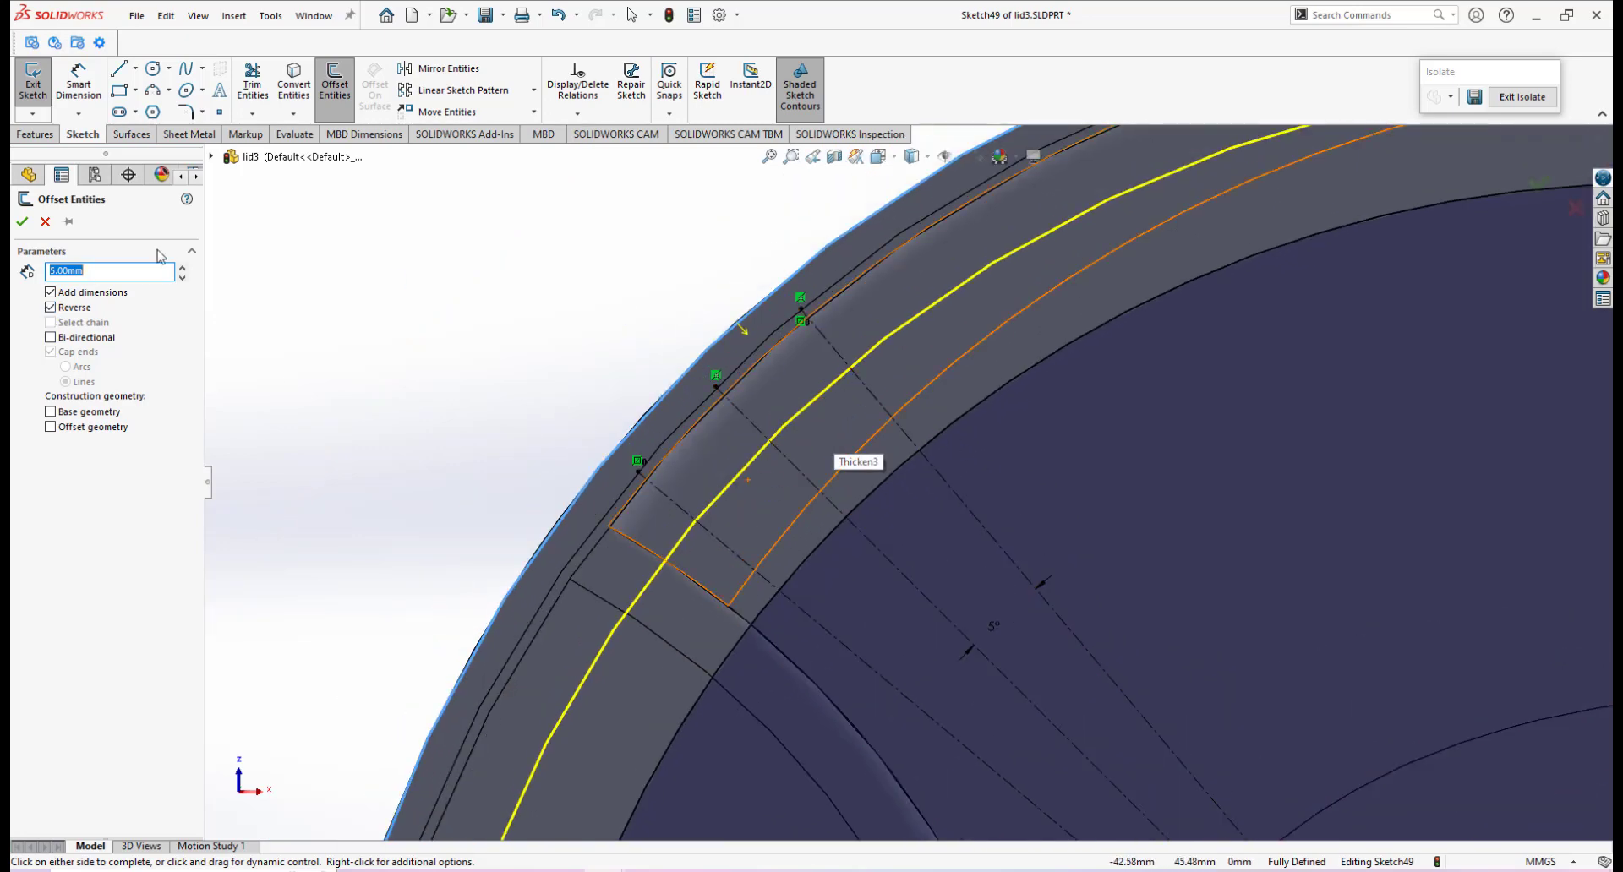
left_click(22, 221)
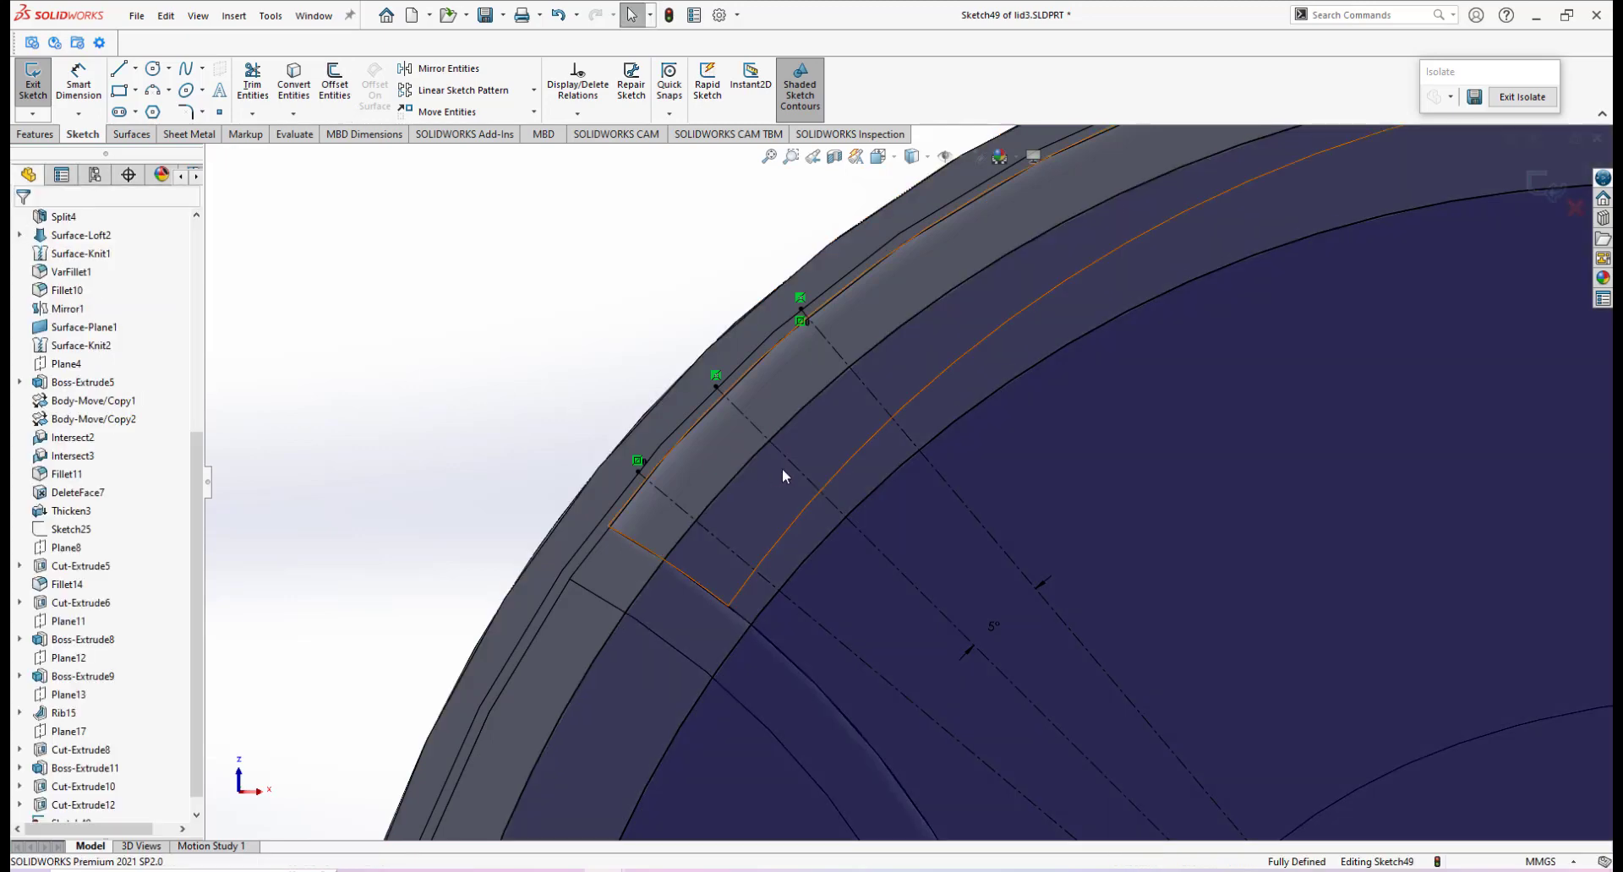
Convert the offset circle to construction geometry.
scroll(782, 476, "down", 2)
left_click(813, 393)
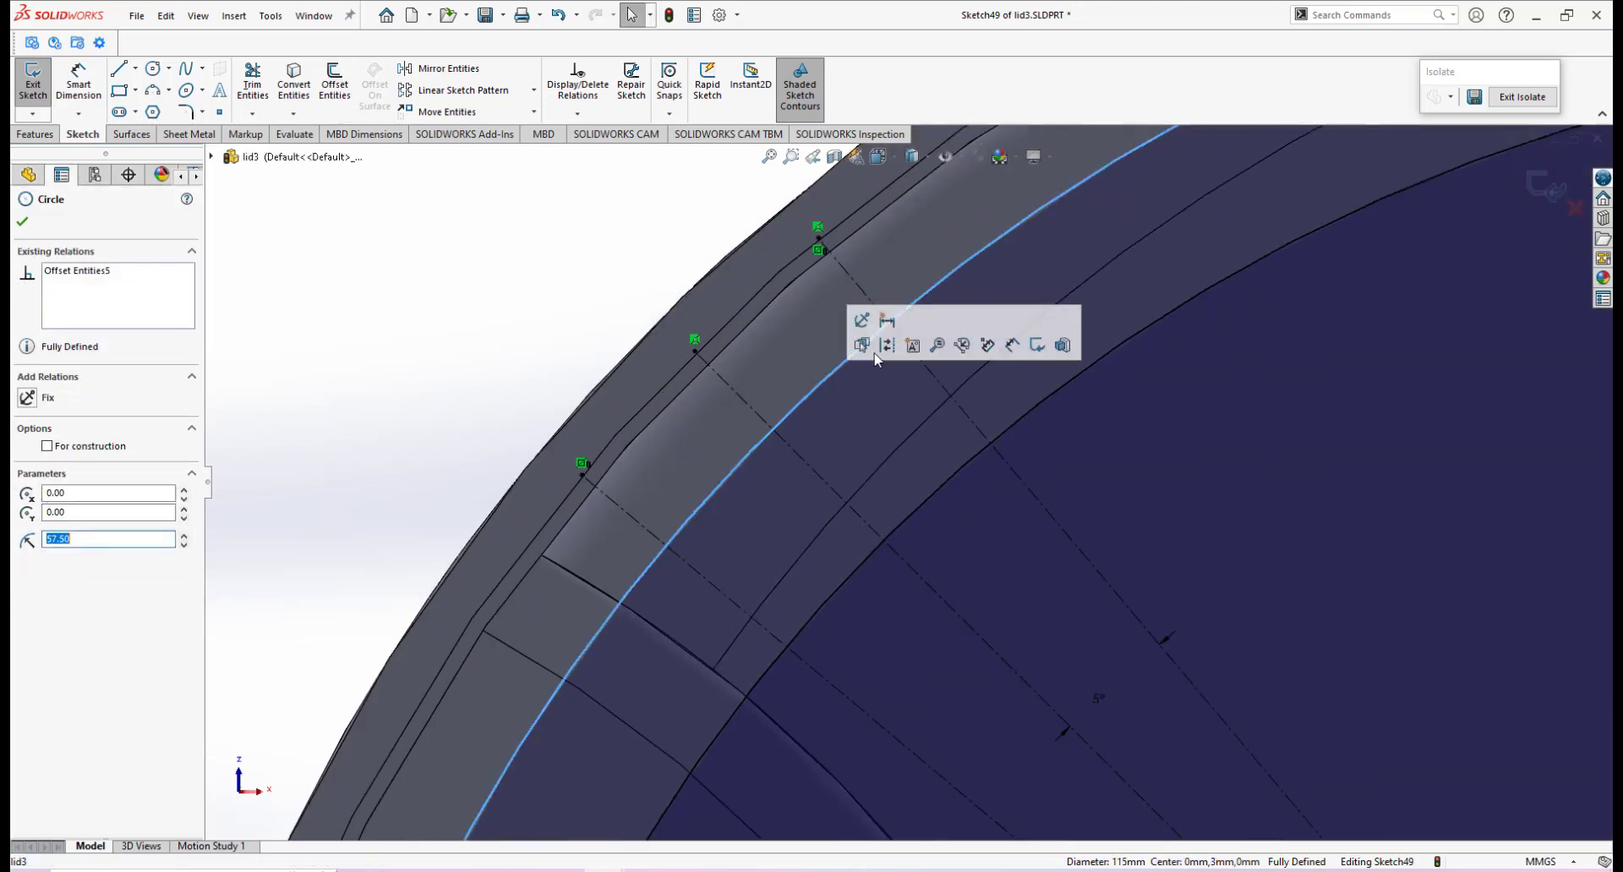
left_click(887, 344)
scroll(926, 545, "up", 2)
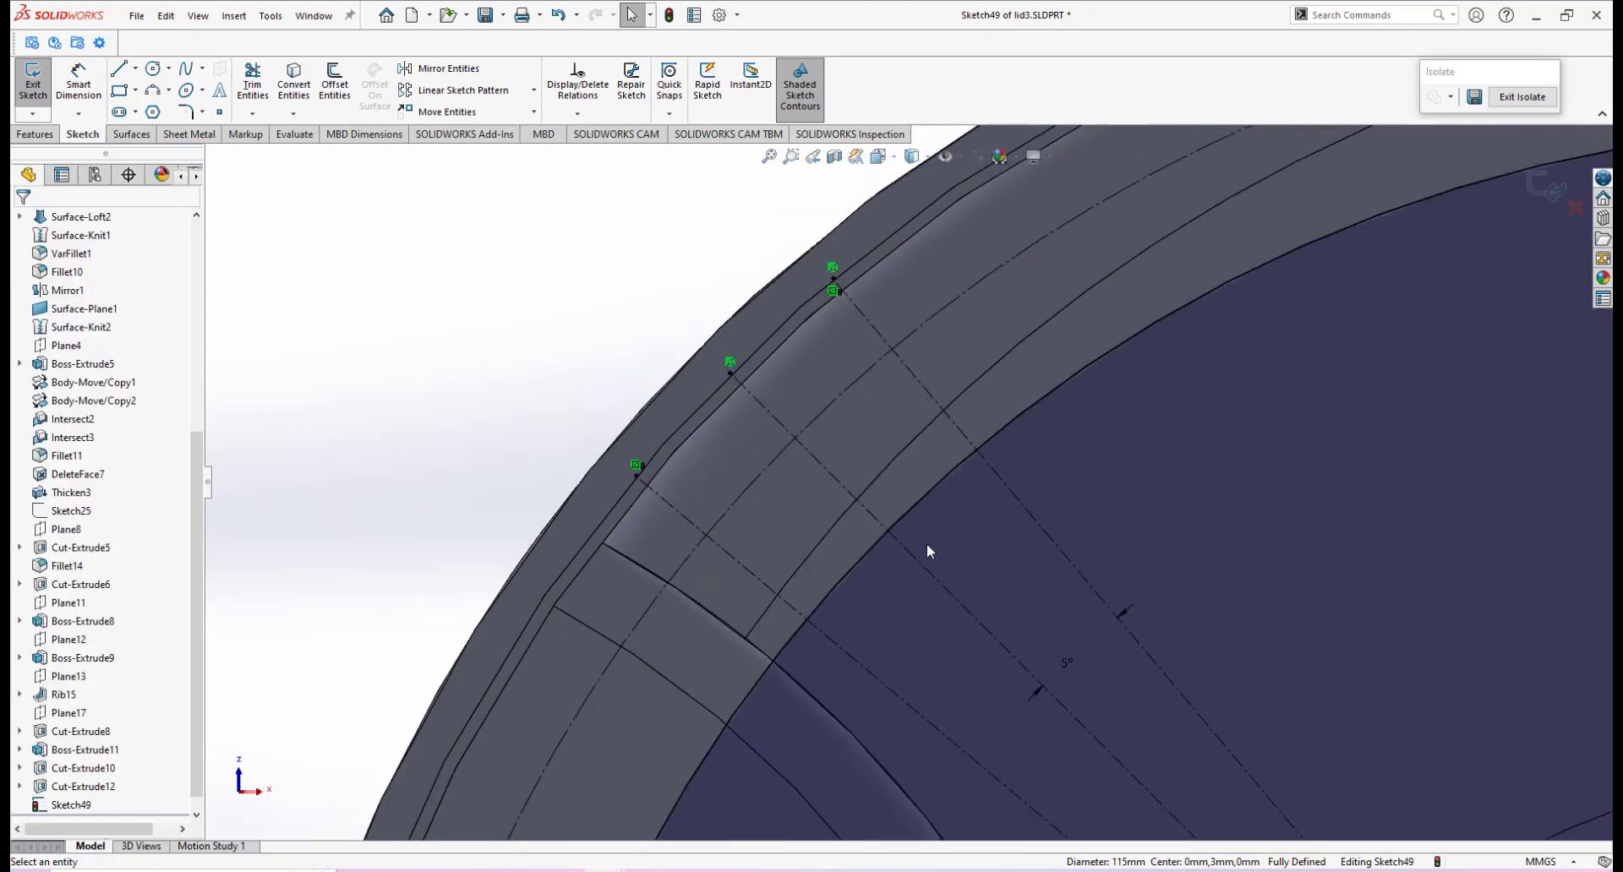
scroll(676, 343, "down", 3)
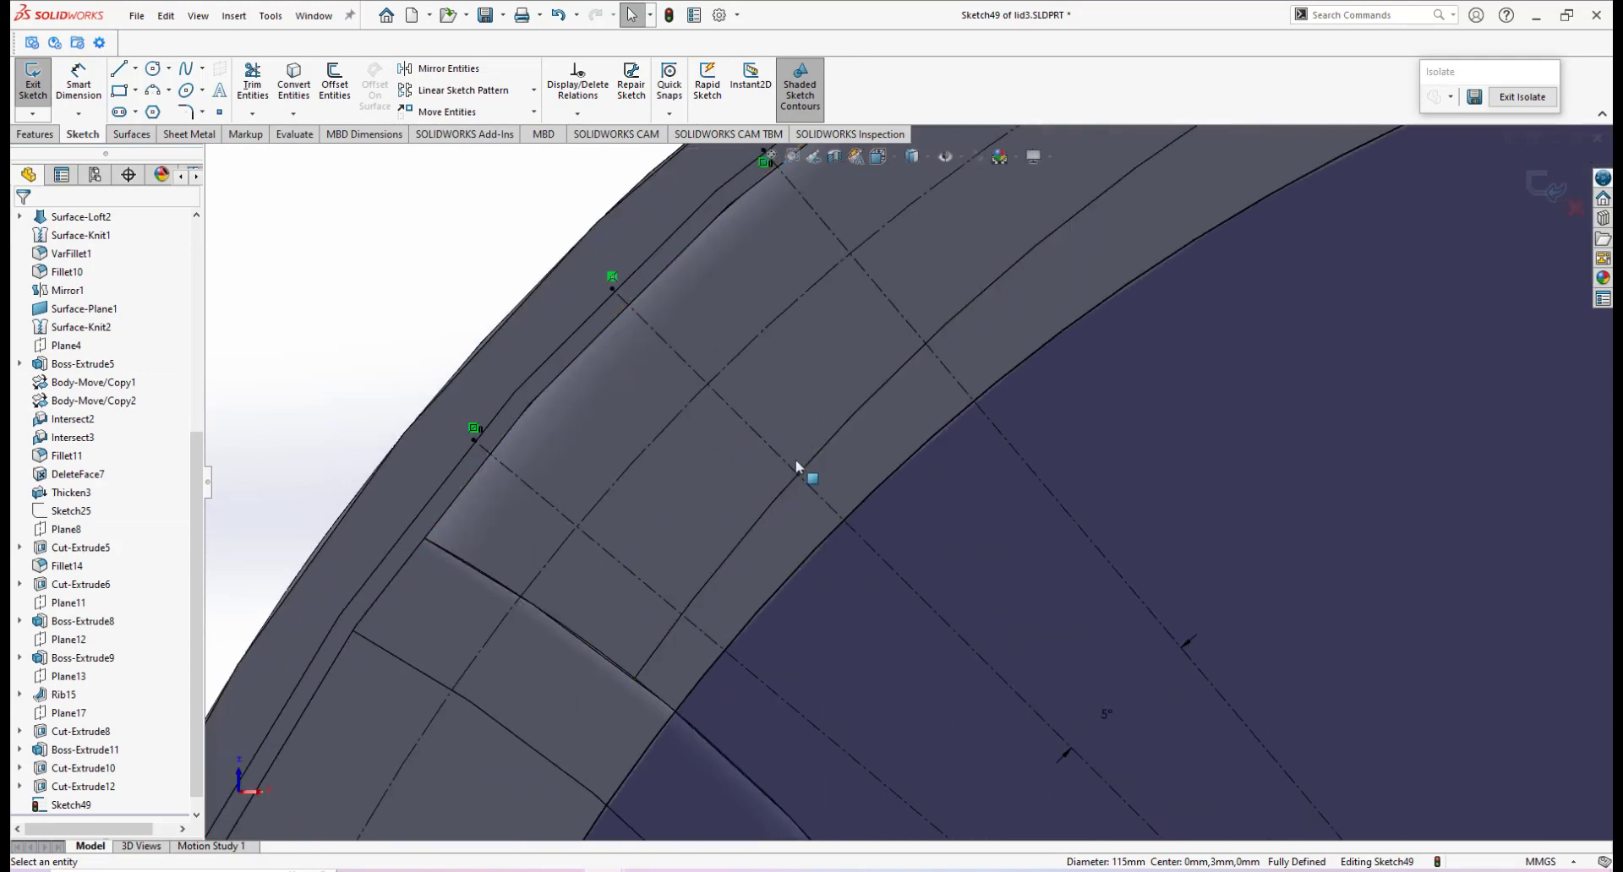
scroll(870, 485, "up", 4)
scroll(927, 536, "down", 1)
scroll(960, 539, "up", 1)
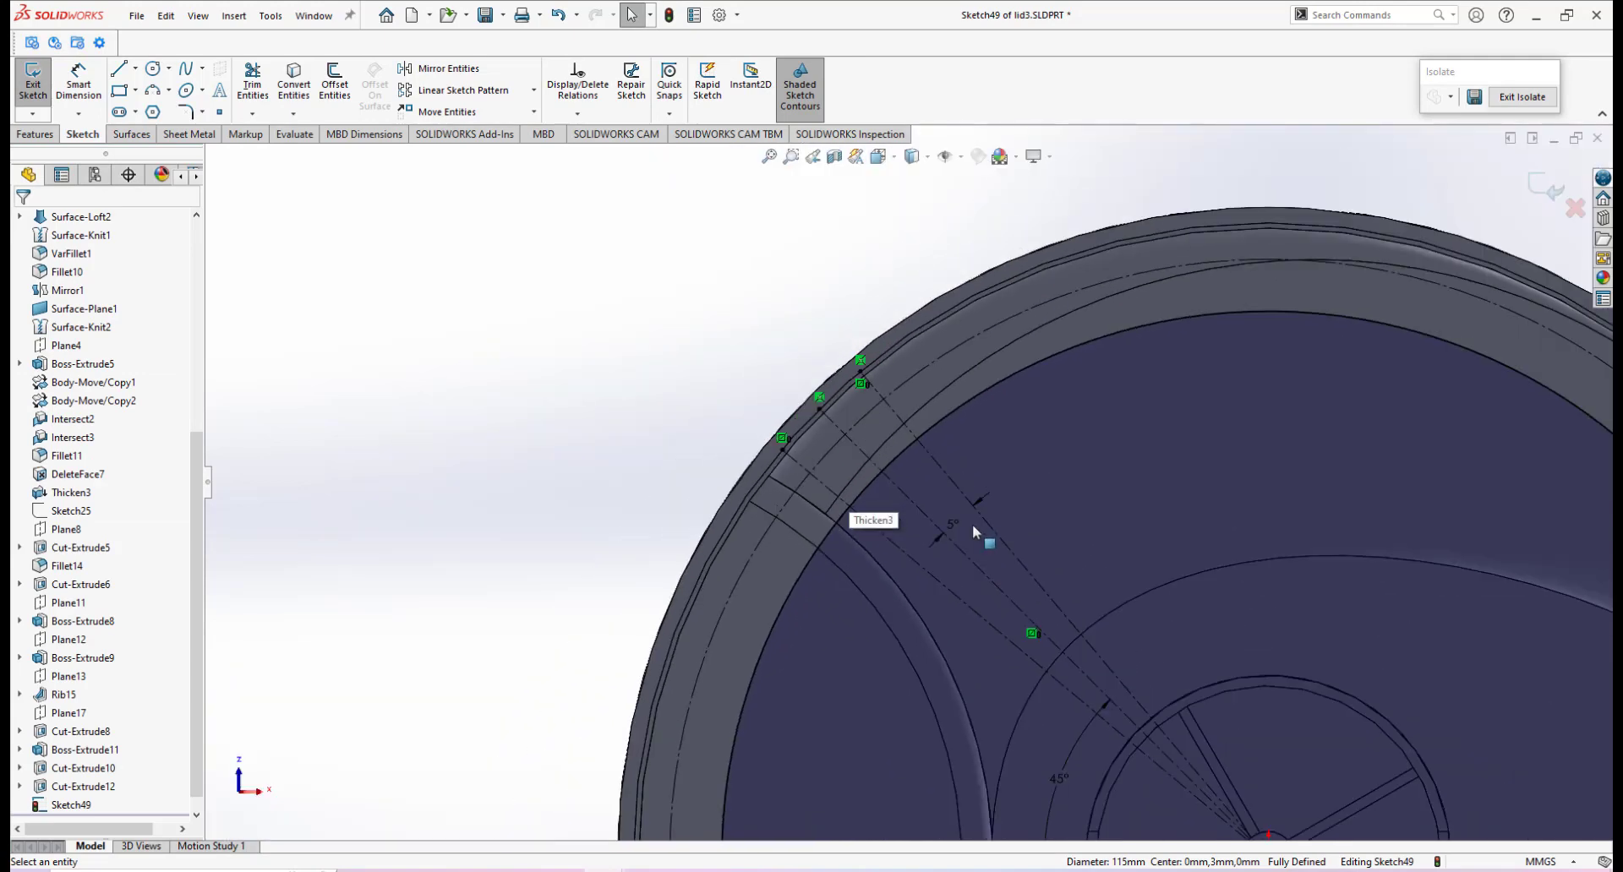
scroll(840, 469, "down", 3)
scroll(884, 428, "up", 3)
scroll(882, 426, "down", 3)
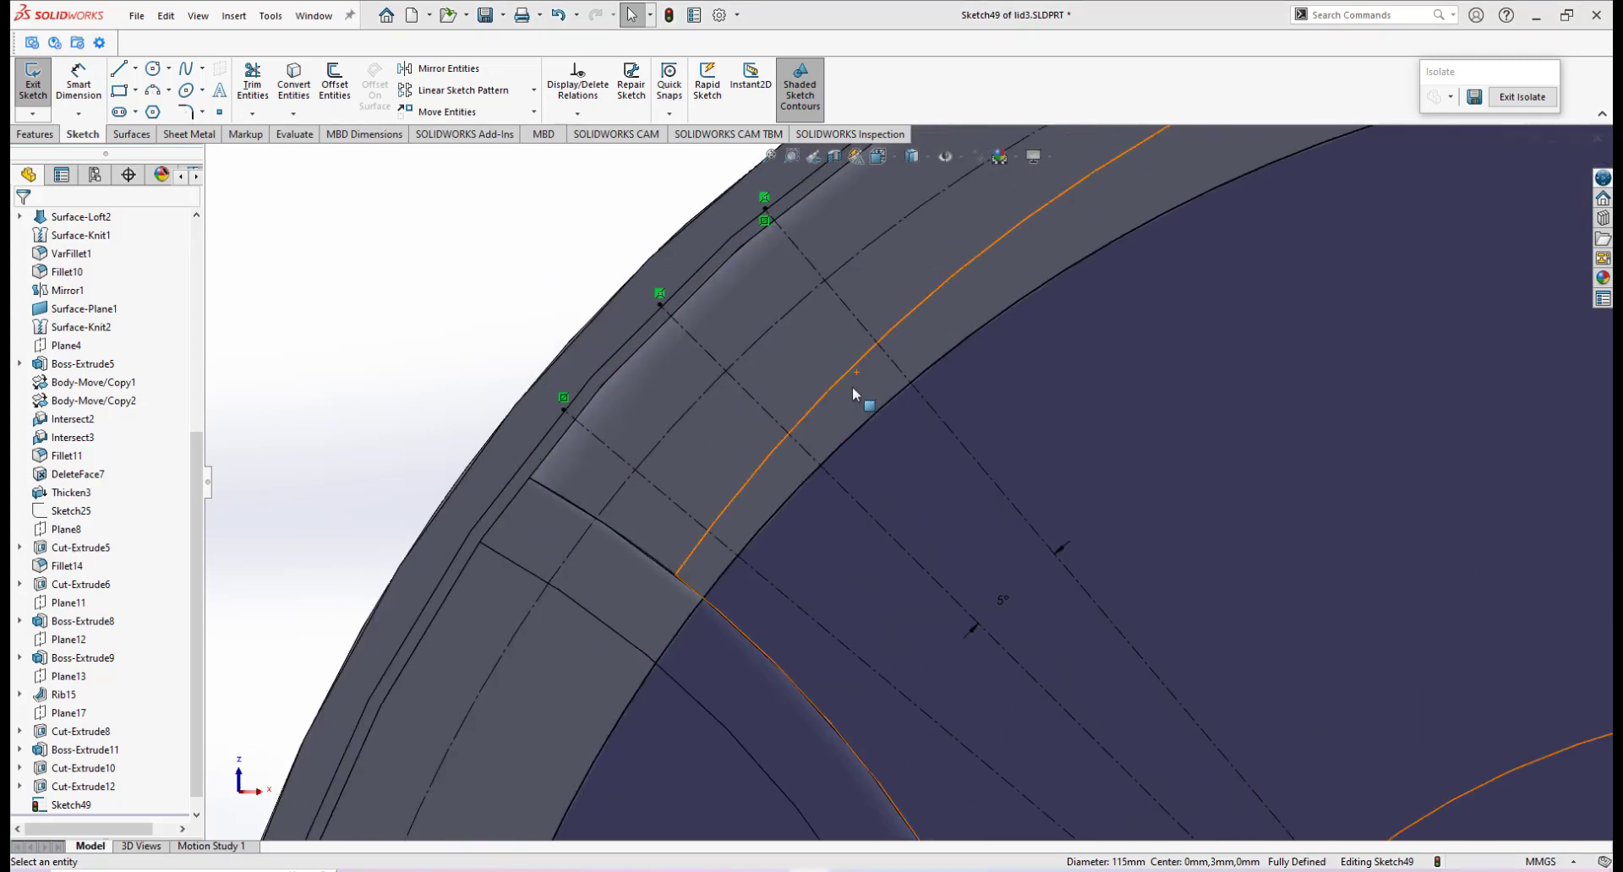
Power-trim the offset circle to the arc between the 5° lines, remove those lines, and cut the 45° centerline back to the 105 mm circle.
scroll(852, 387, "down", 4)
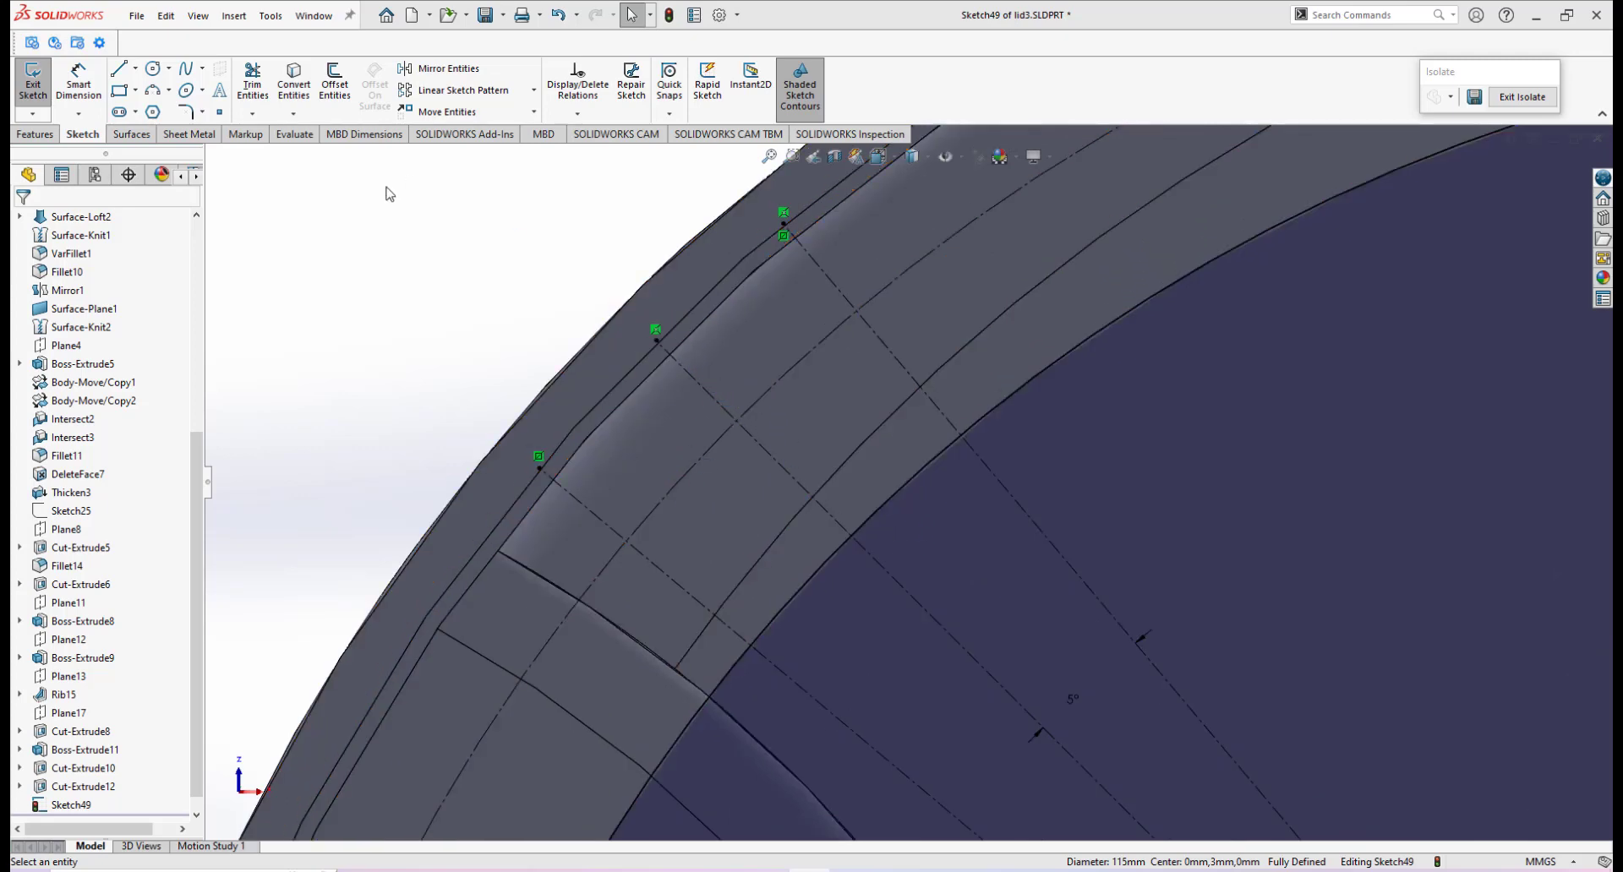
left_click(252, 84)
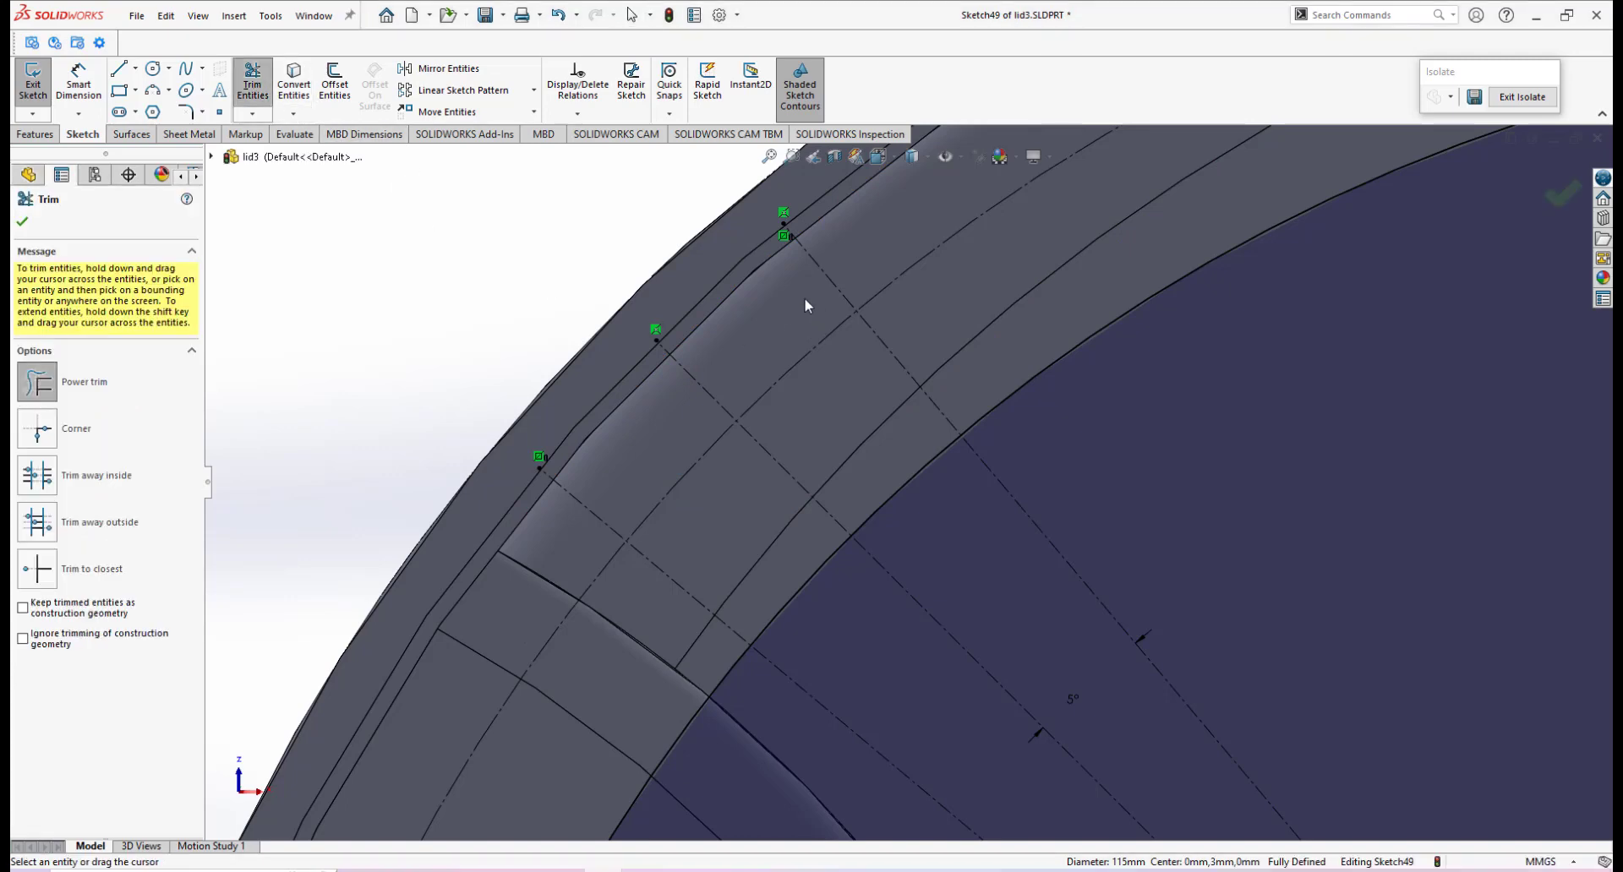
mouse_move(803, 298)
left_mouse_down()
mouse_move(850, 275)
mouse_move(903, 300)
left_mouse_up()
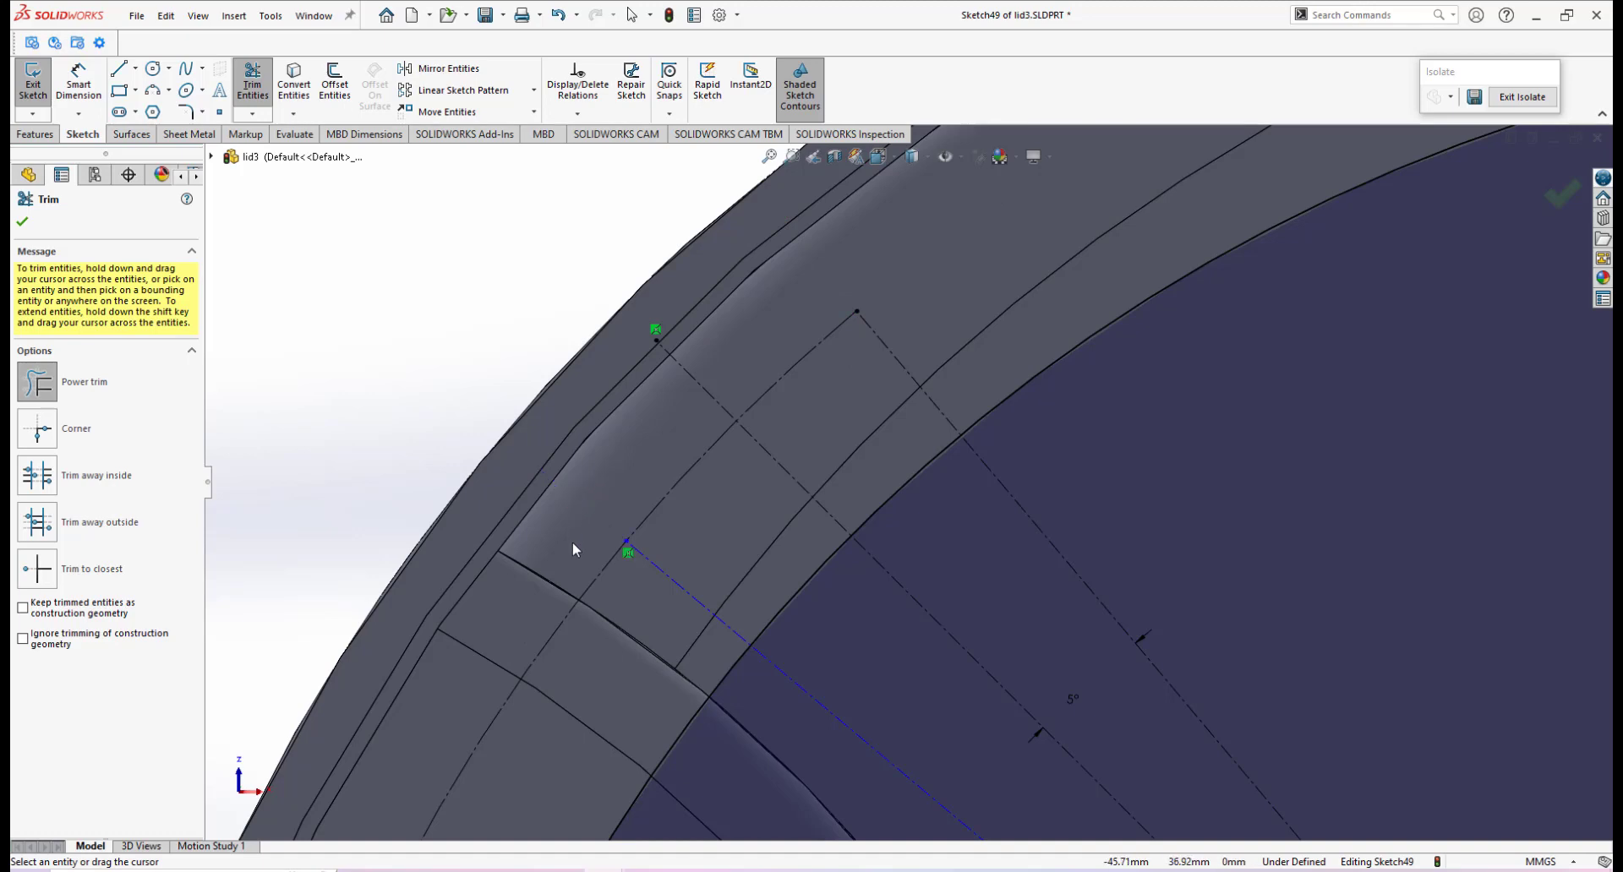
mouse_move(572, 544)
left_mouse_down()
mouse_move(590, 578)
mouse_move(654, 602)
left_mouse_up()
left_click_drag(928, 563, 935, 555)
left_click_drag(972, 502, 1027, 456)
left_click_drag(868, 370, 940, 312)
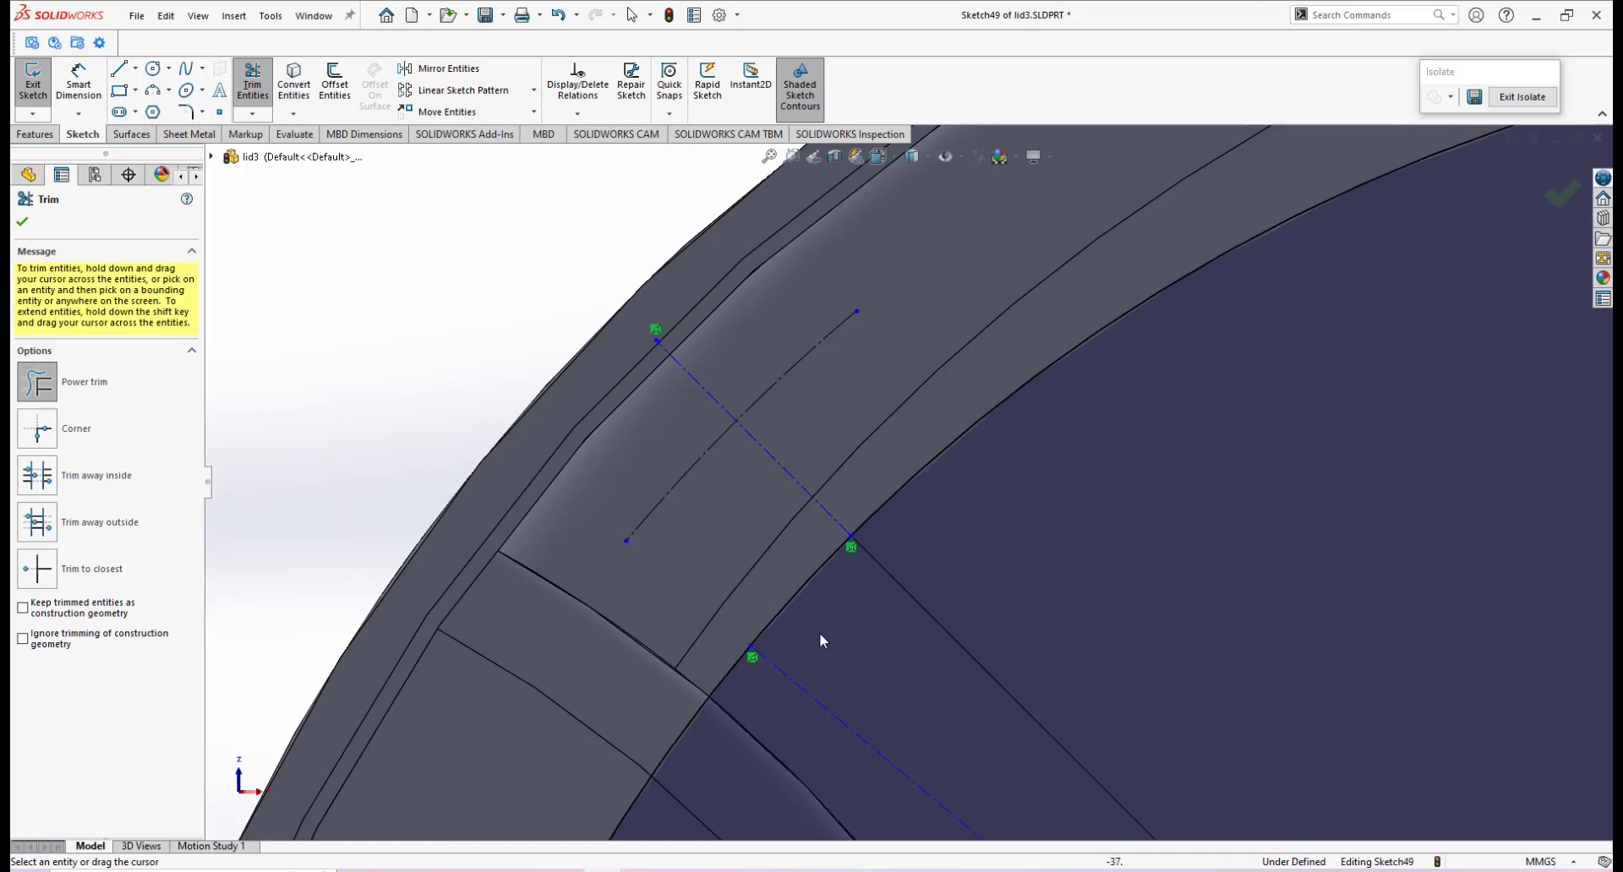
left_click_drag(788, 717, 849, 667)
Examine the trimmed rib construction lines against the lid's inner wall, including from a tilted view.
scroll(848, 668, "up", 2)
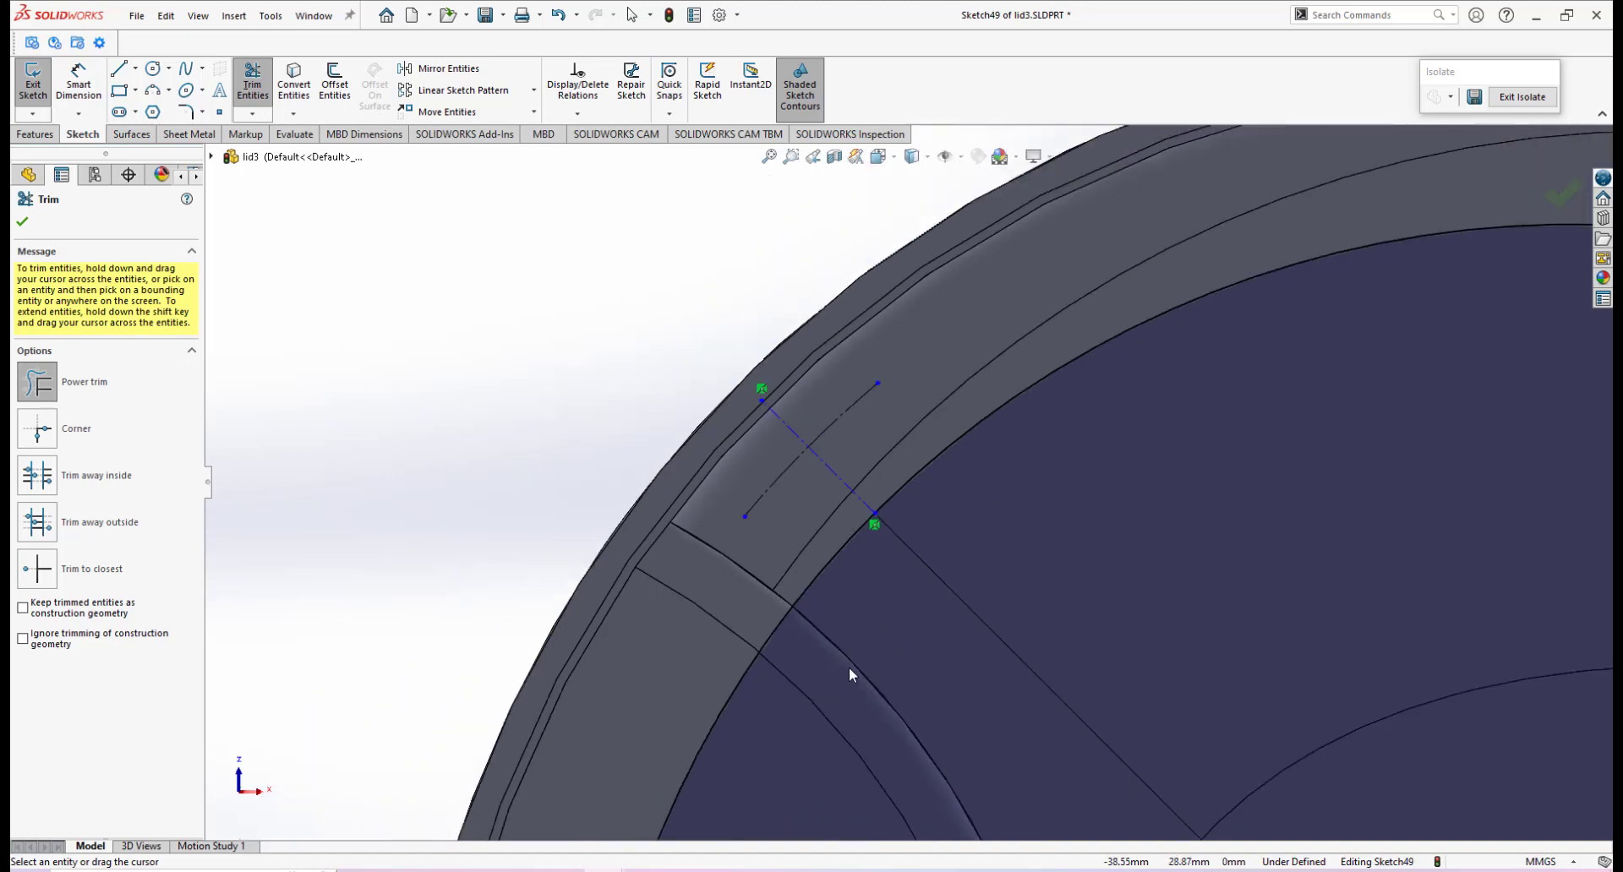
scroll(848, 667, "up", 3)
scroll(989, 627, "down", 2)
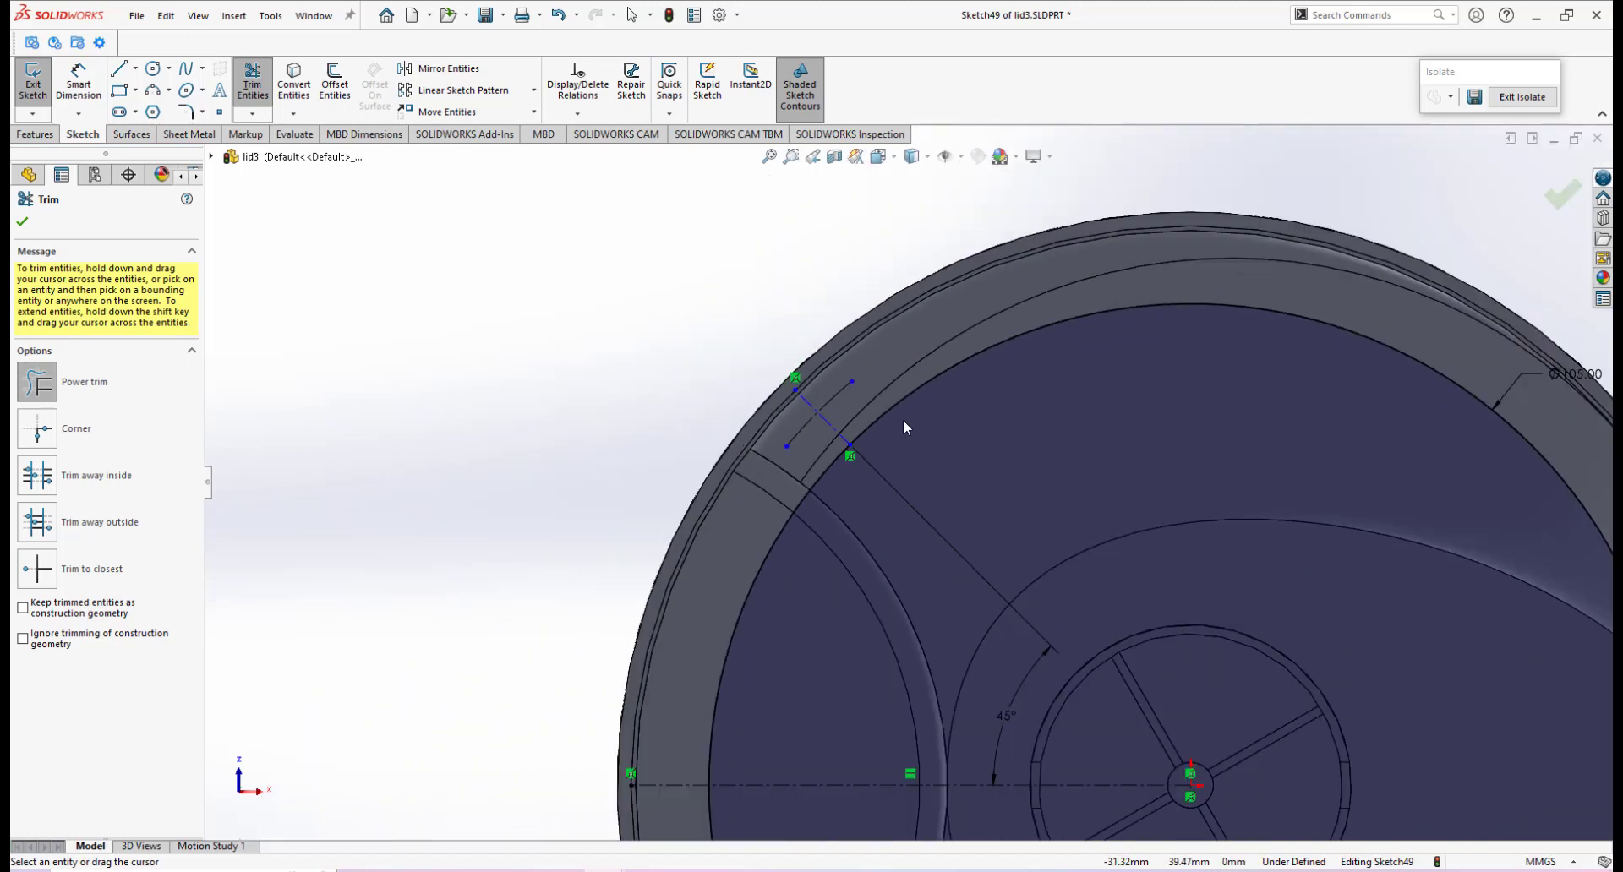
scroll(839, 436, "down", 7)
scroll(788, 485, "down", 1)
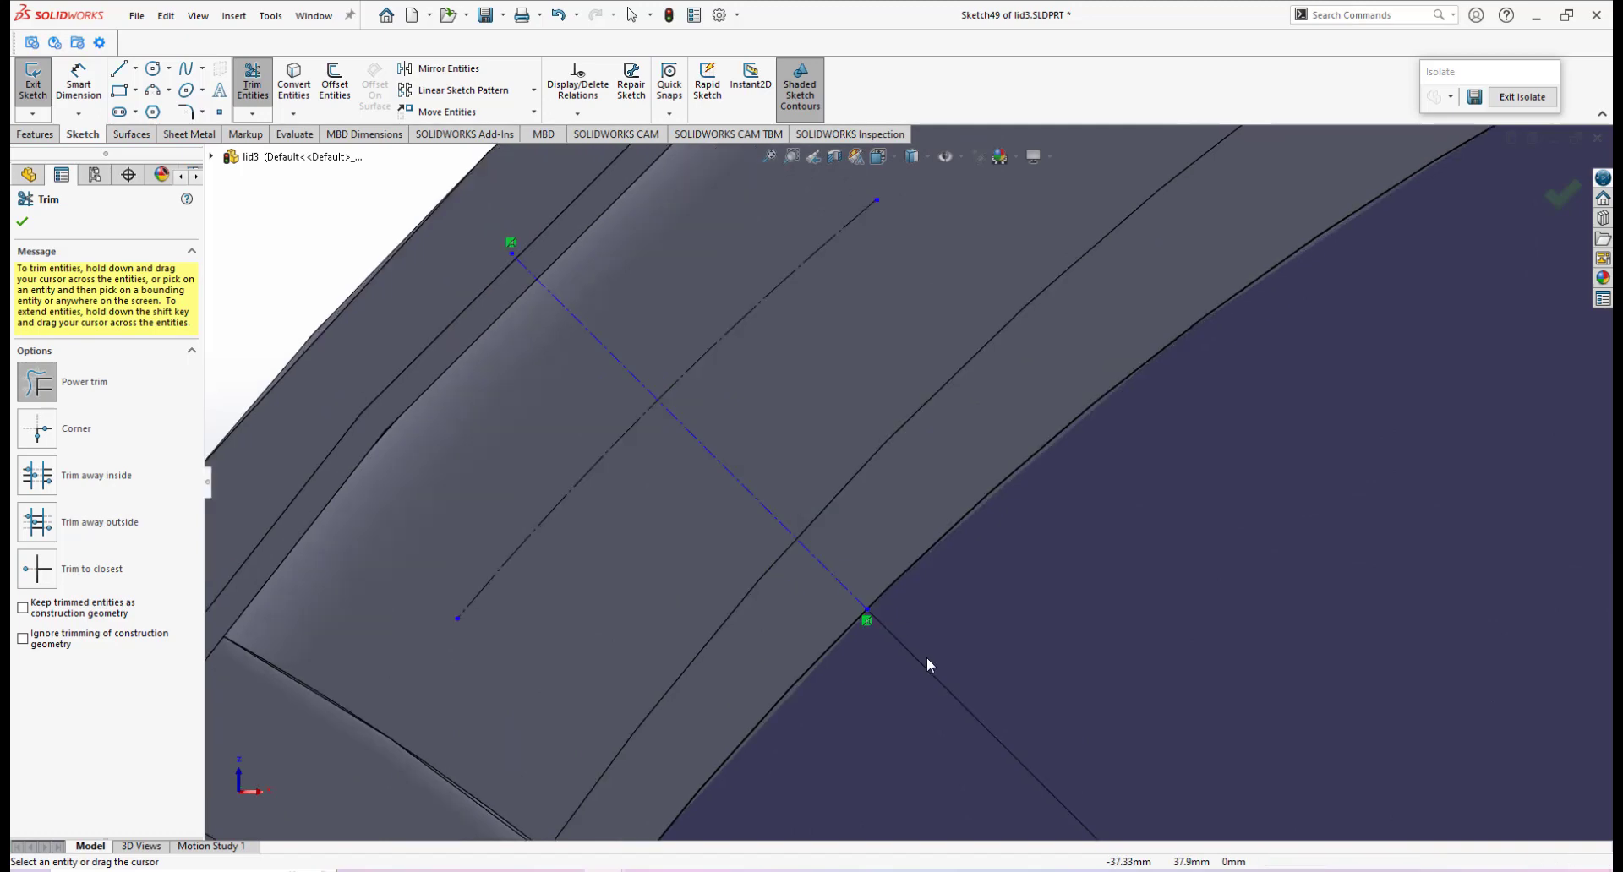
scroll(926, 657, "up", 5)
scroll(950, 573, "down", 2)
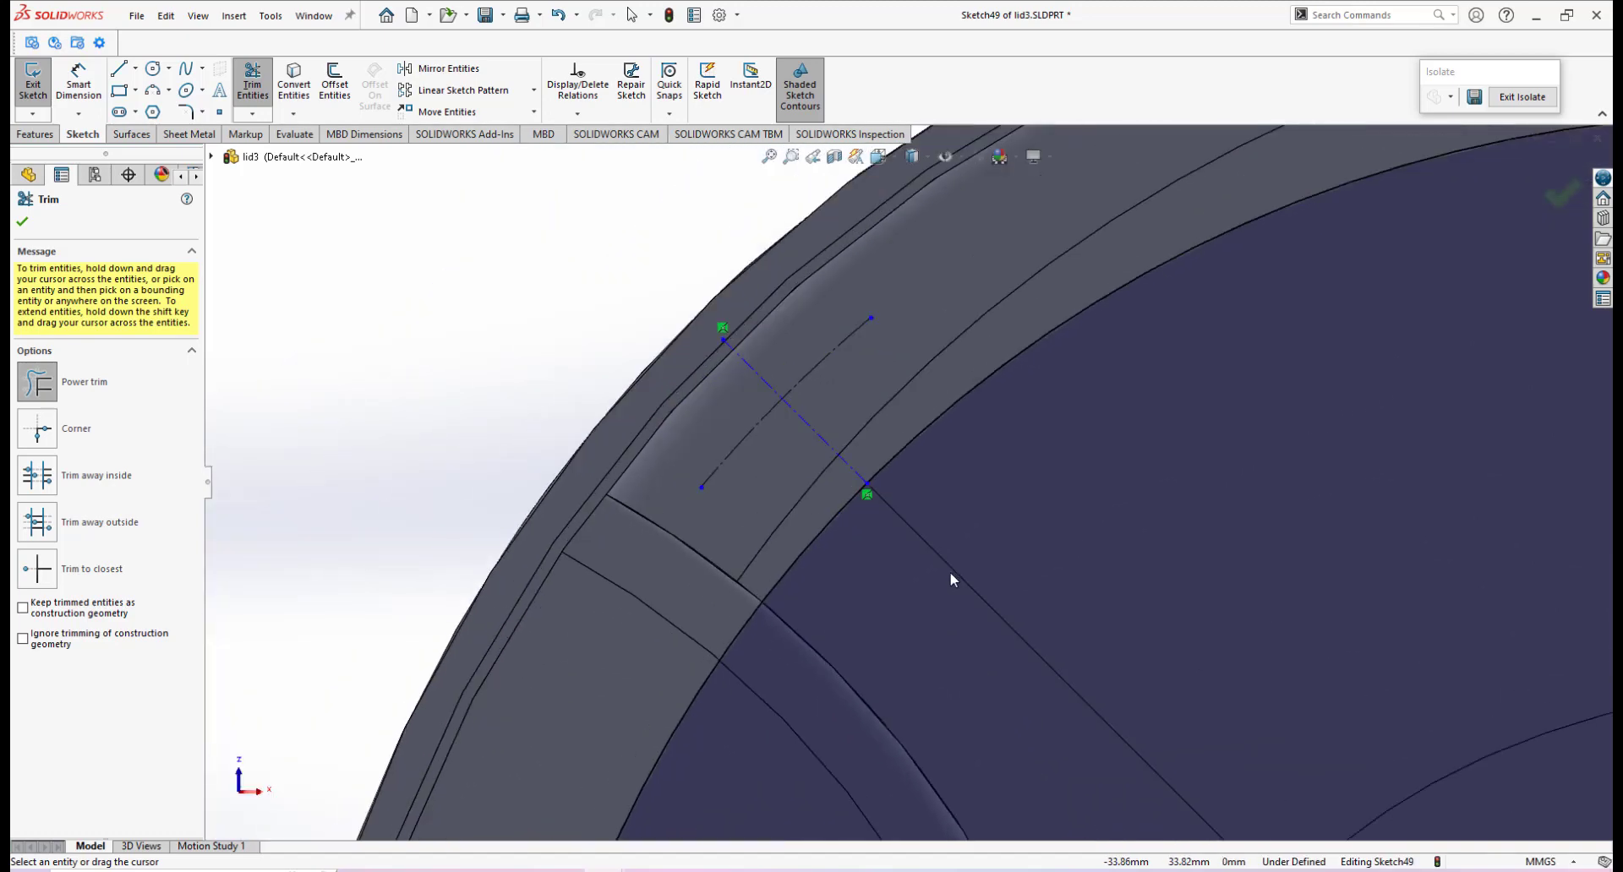
scroll(951, 573, "up", 3)
mouse_move(951, 573)
middle_mouse_down()
mouse_move(941, 427)
mouse_move(911, 353)
mouse_move(898, 365)
middle_mouse_up()
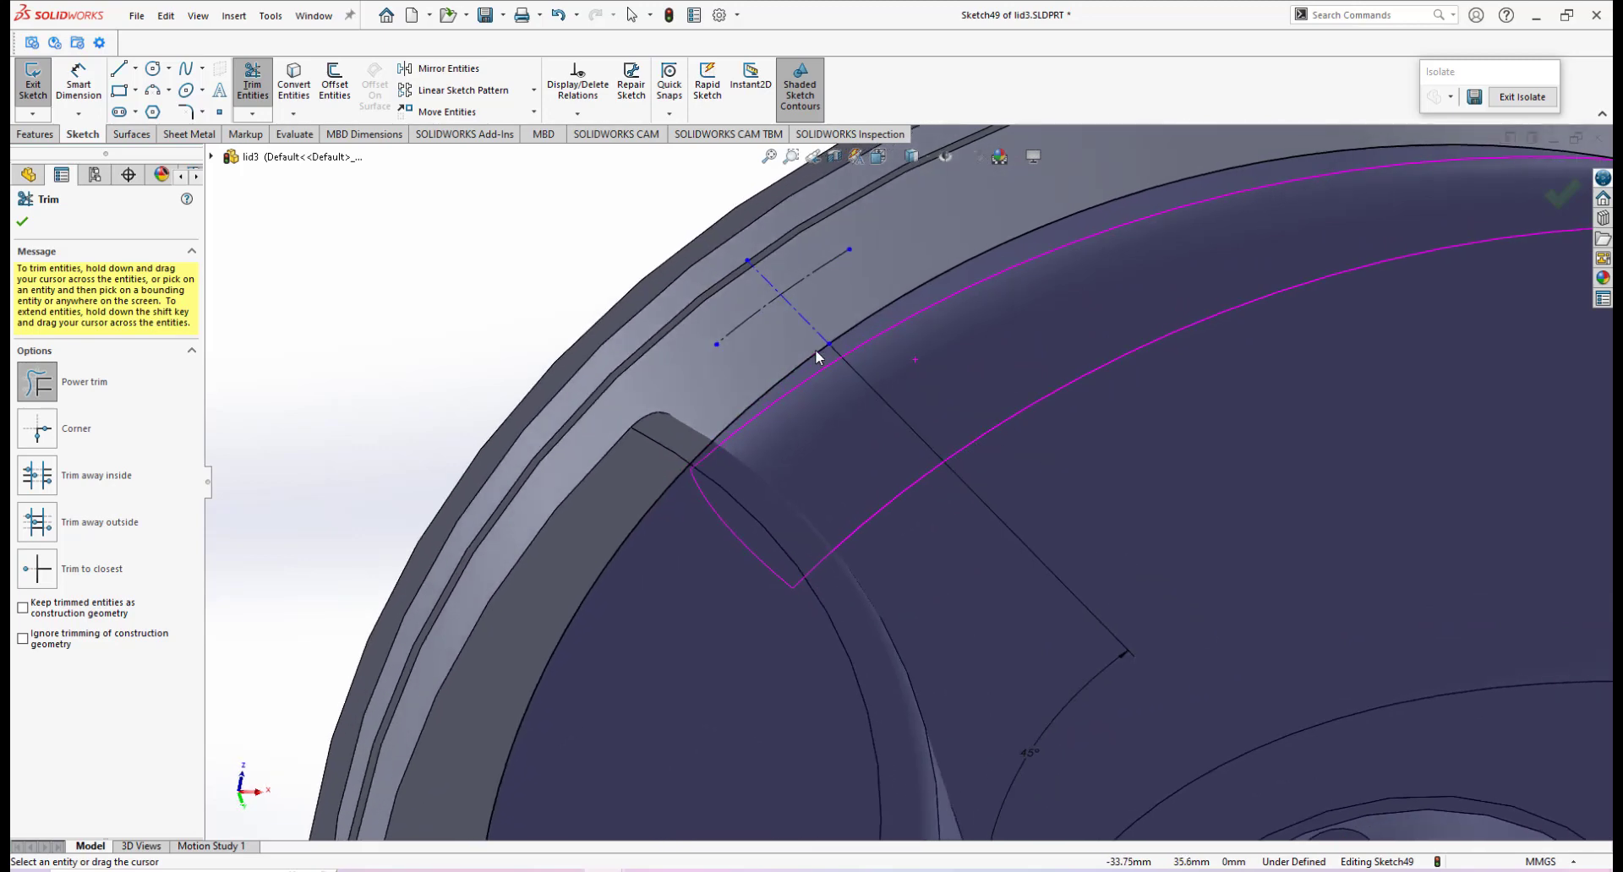
left_click_drag(767, 359, 809, 387)
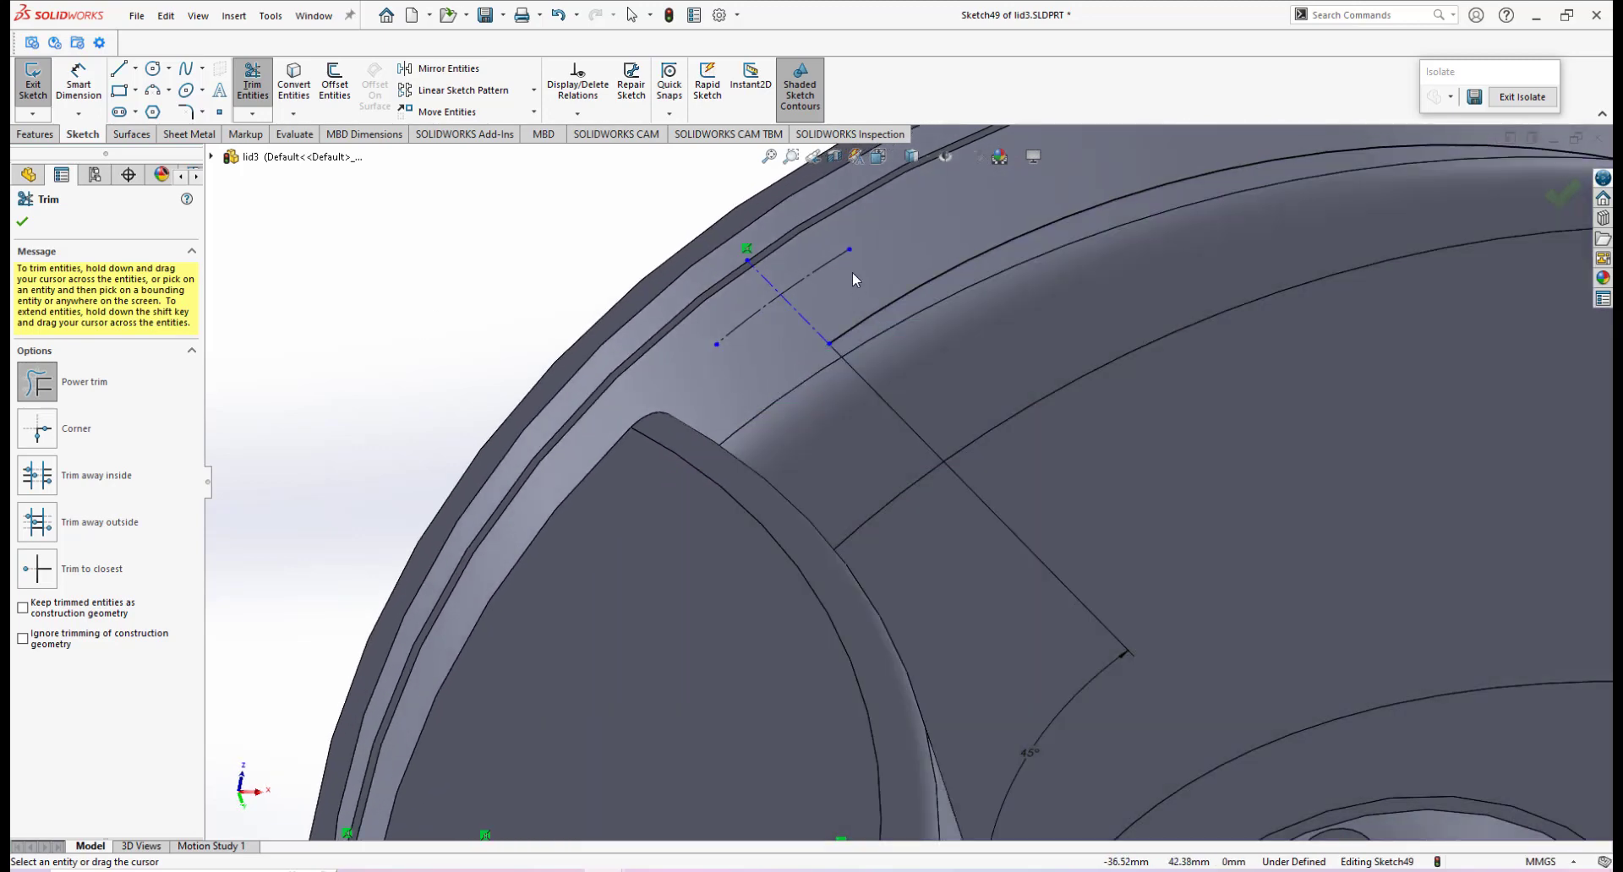
left_click_drag(852, 272, 905, 312)
mouse_move(862, 367)
middle_mouse_down()
mouse_move(933, 393)
mouse_move(870, 380)
mouse_move(816, 425)
middle_mouse_up()
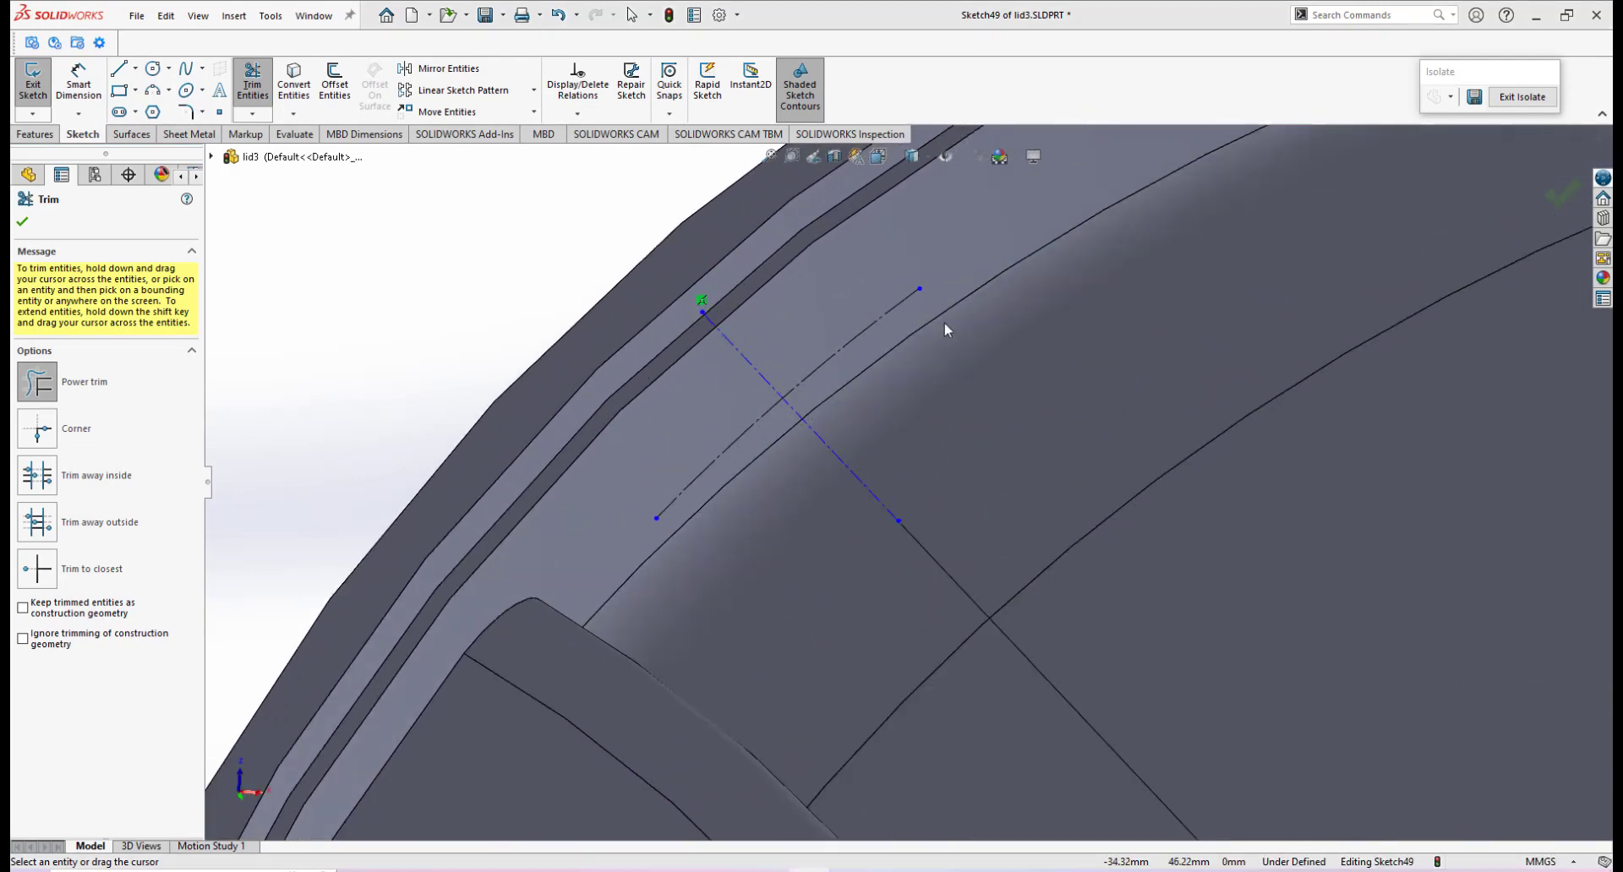
scroll(901, 441, "up", 2)
scroll(906, 429, "down", 2)
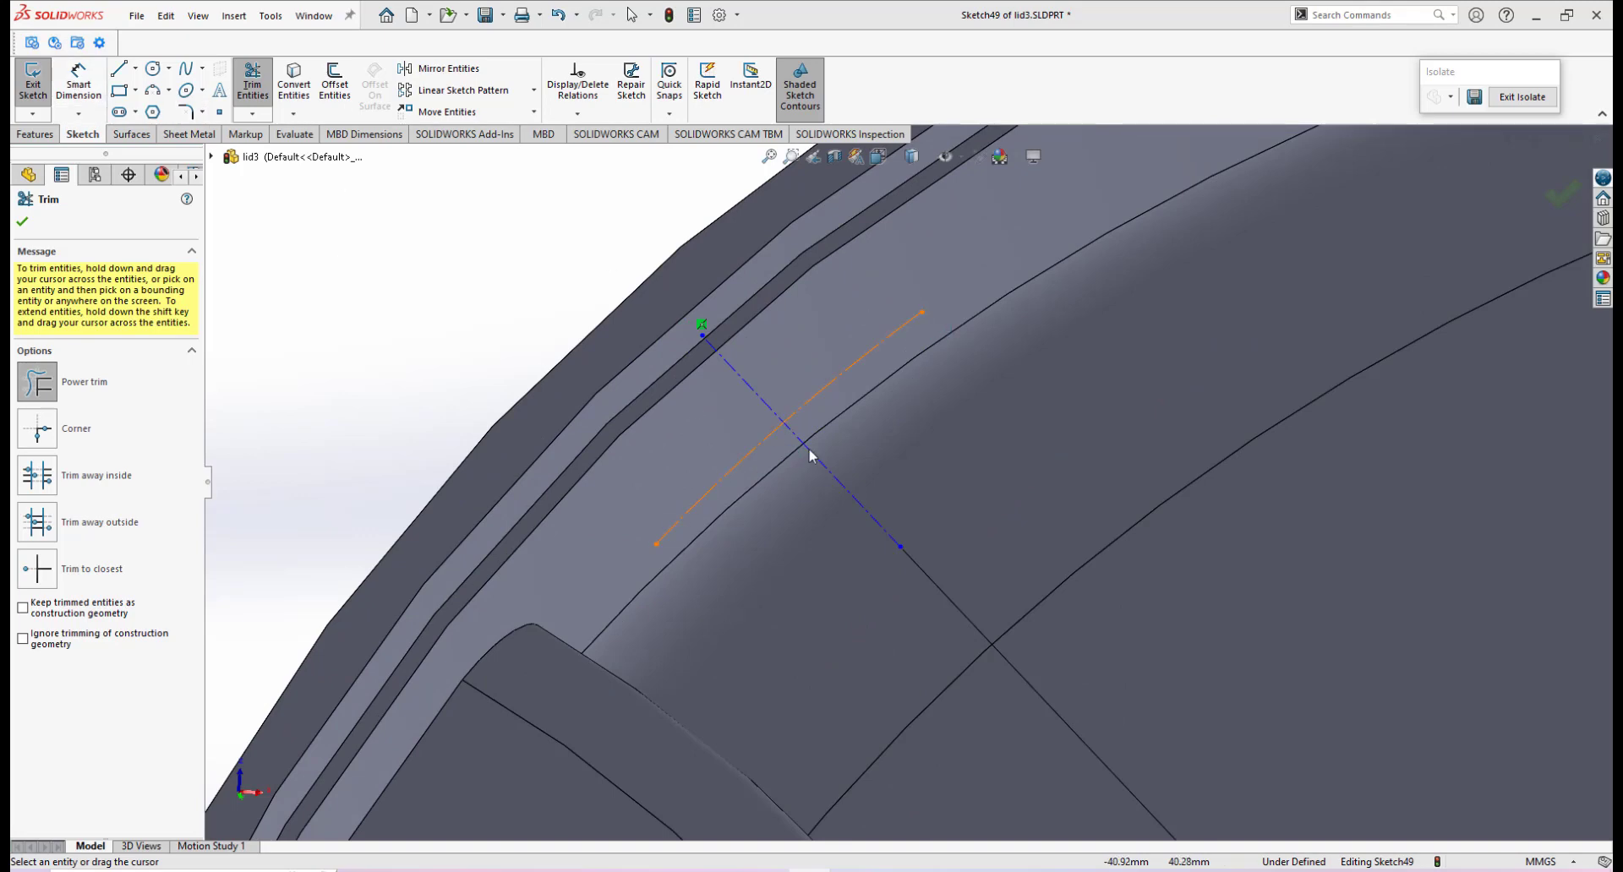
scroll(974, 480, "up", 3)
scroll(961, 399, "down", 3)
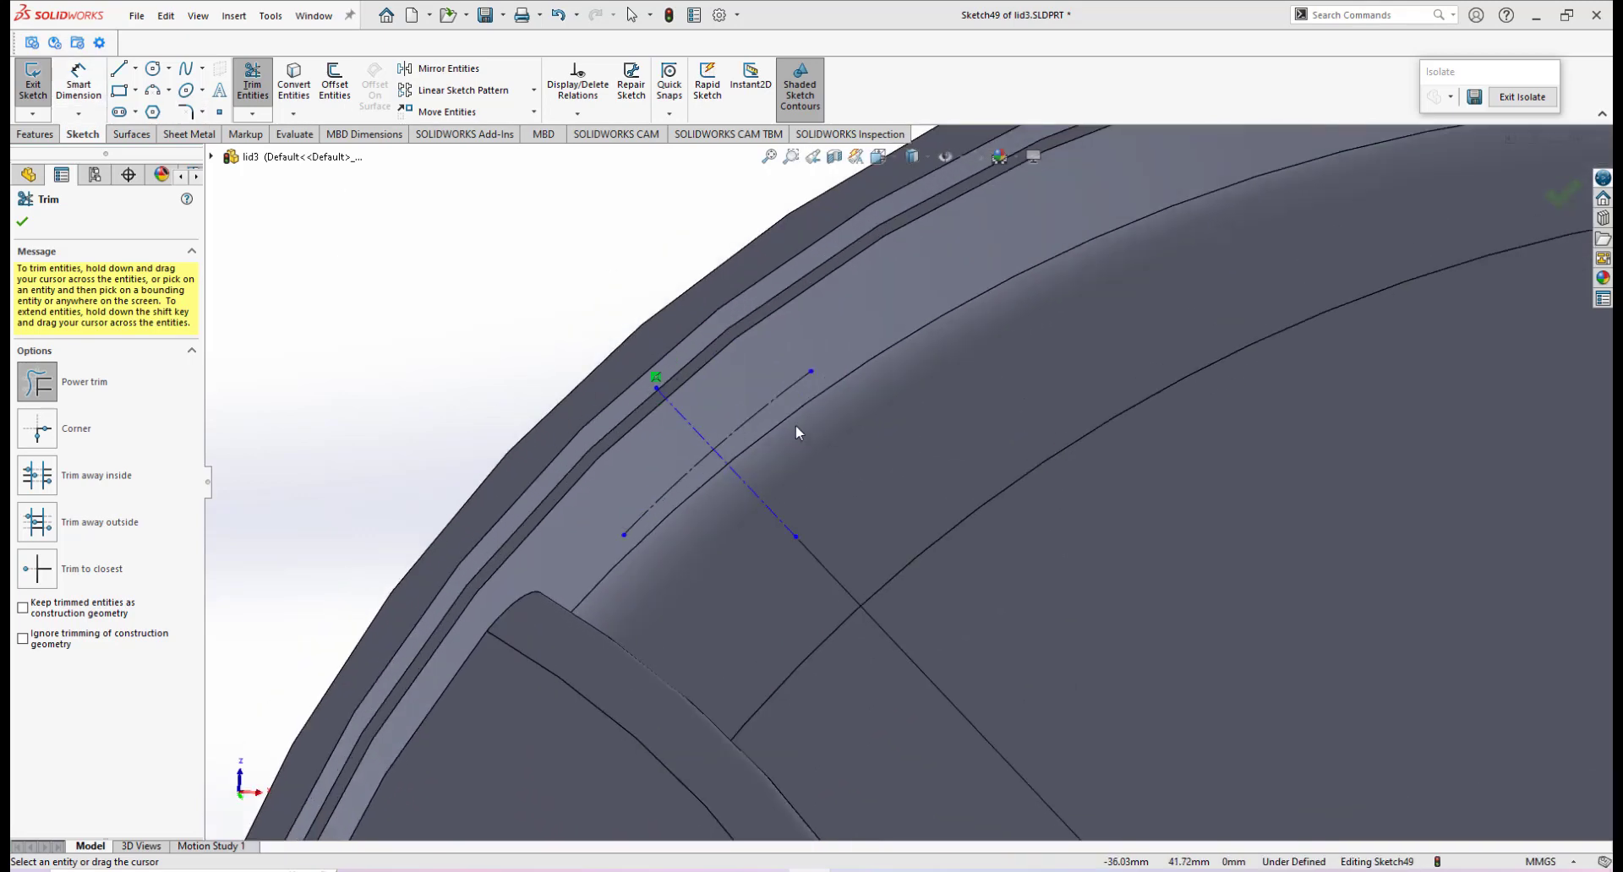
Dimension the upper end of the rib's construction arc 5 mm from the 45° centerline.
left_click(80, 77)
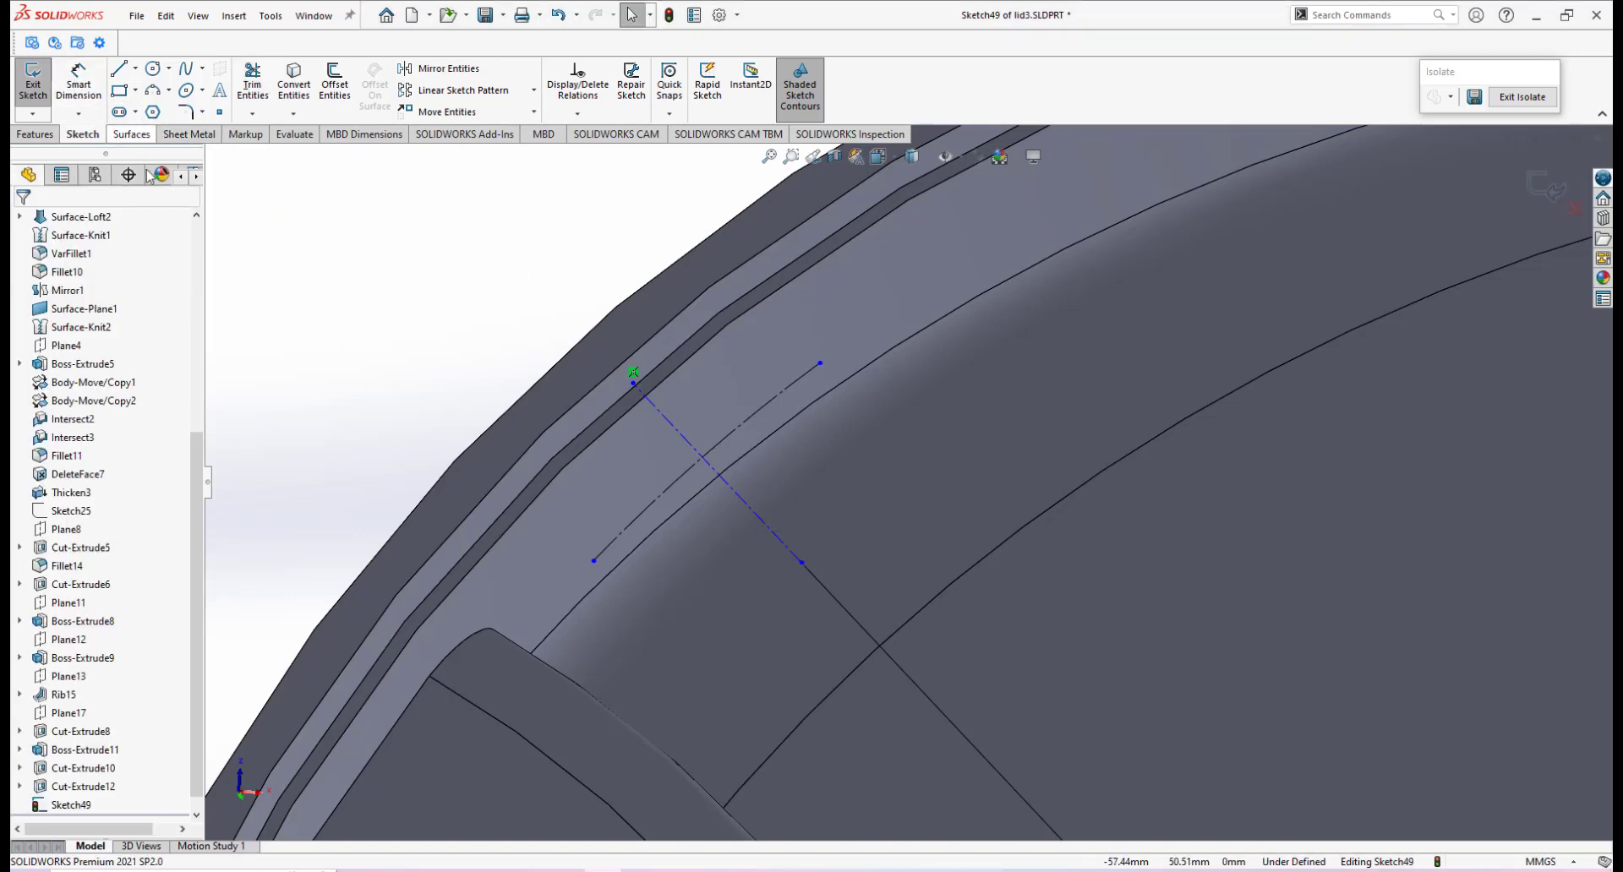
left_click(78, 81)
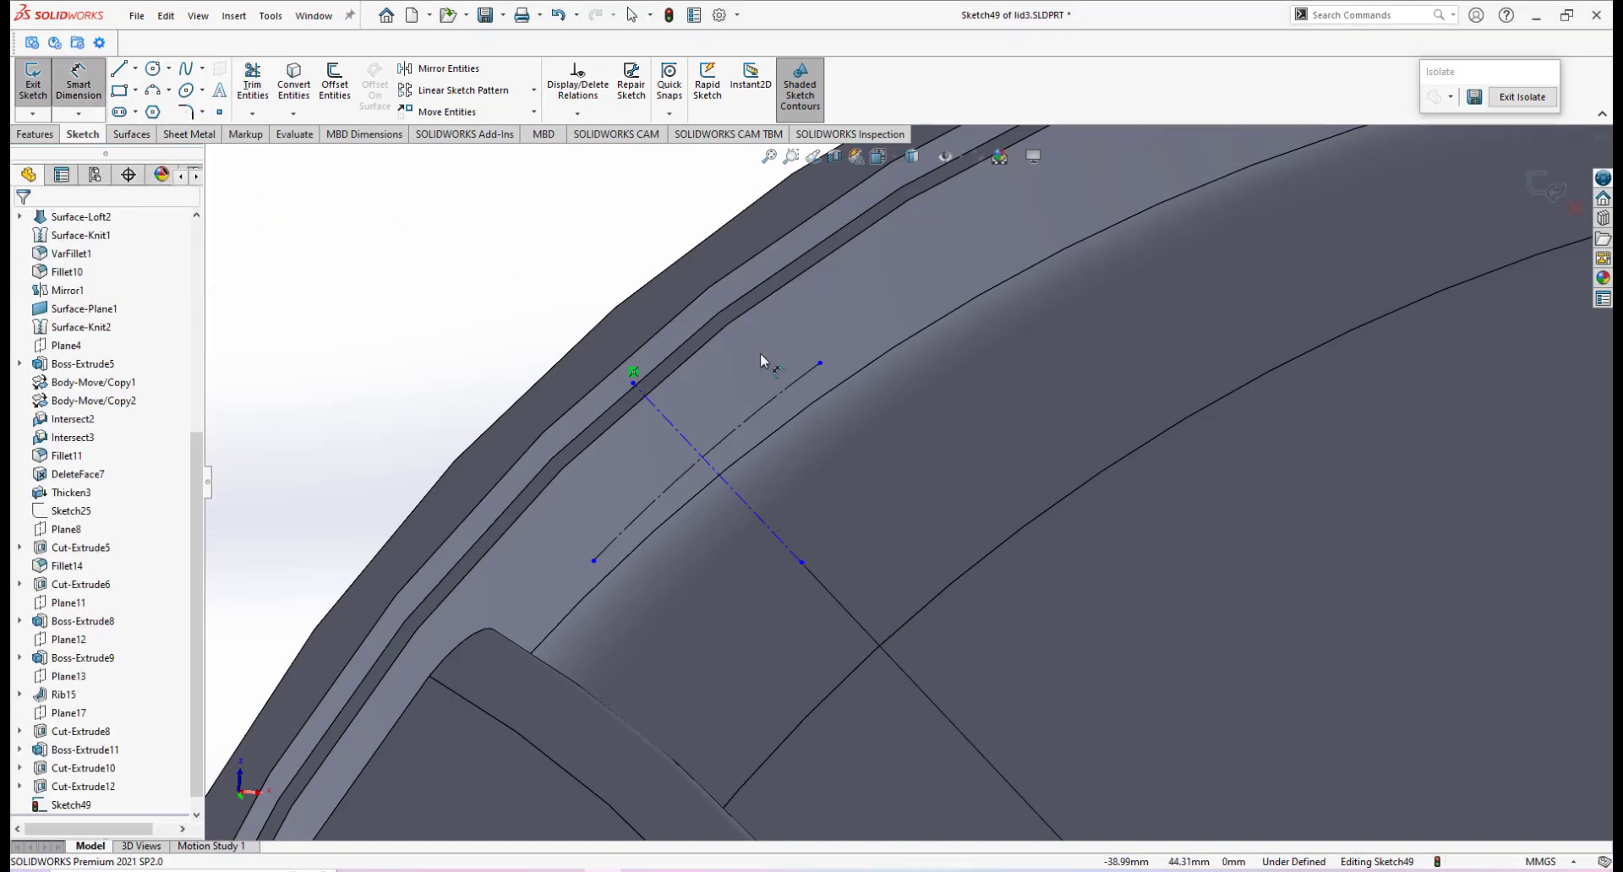
left_click(819, 365)
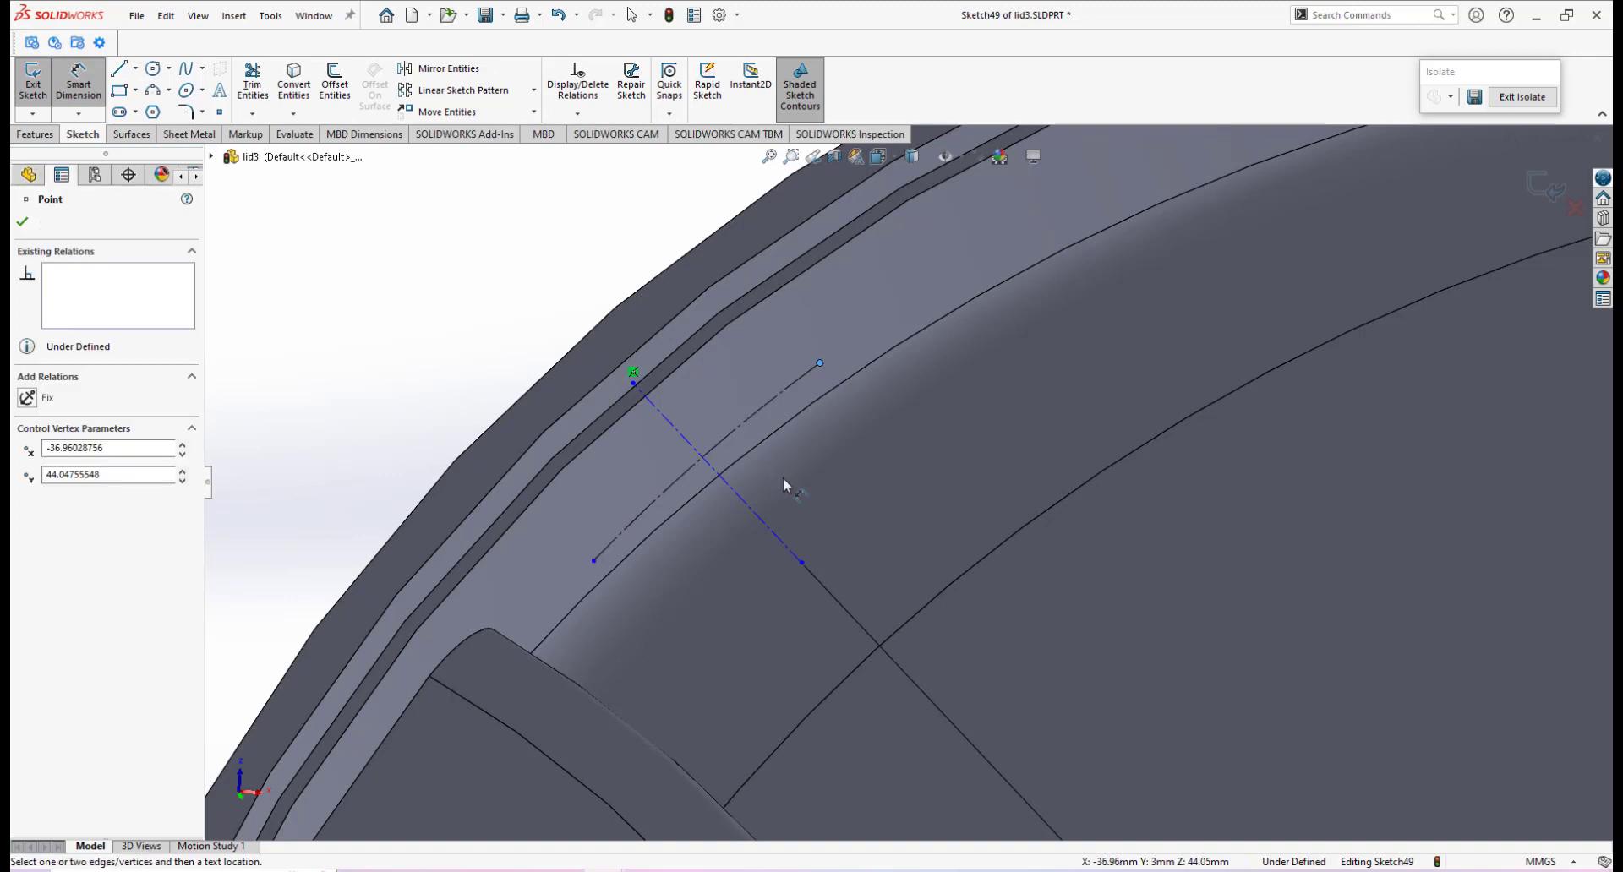
left_click(766, 531)
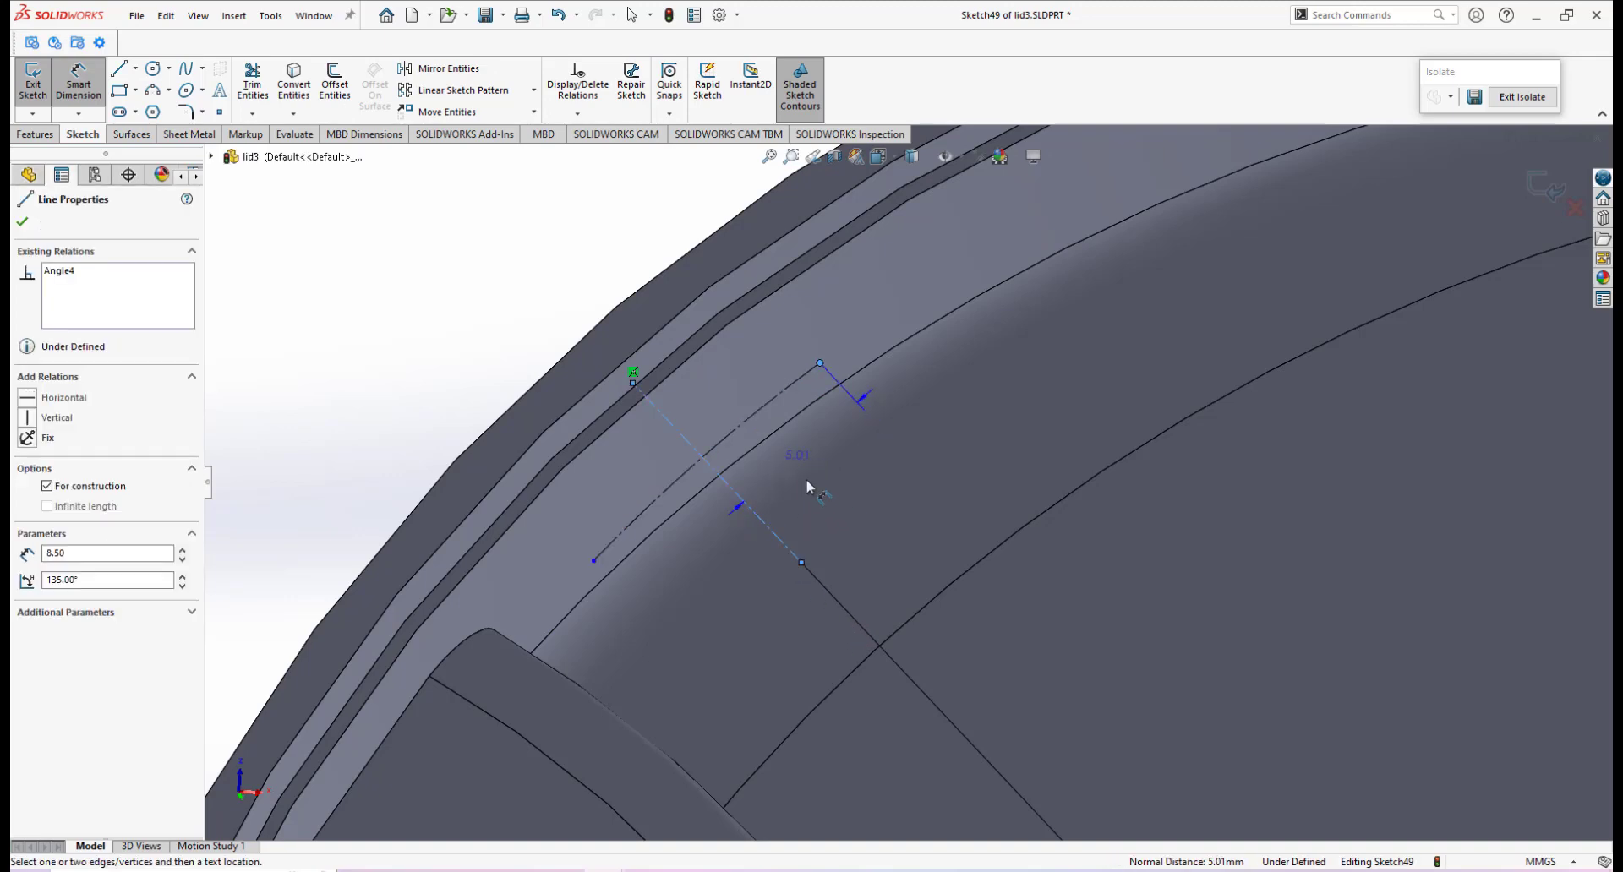
left_click(805, 479)
key("Return")
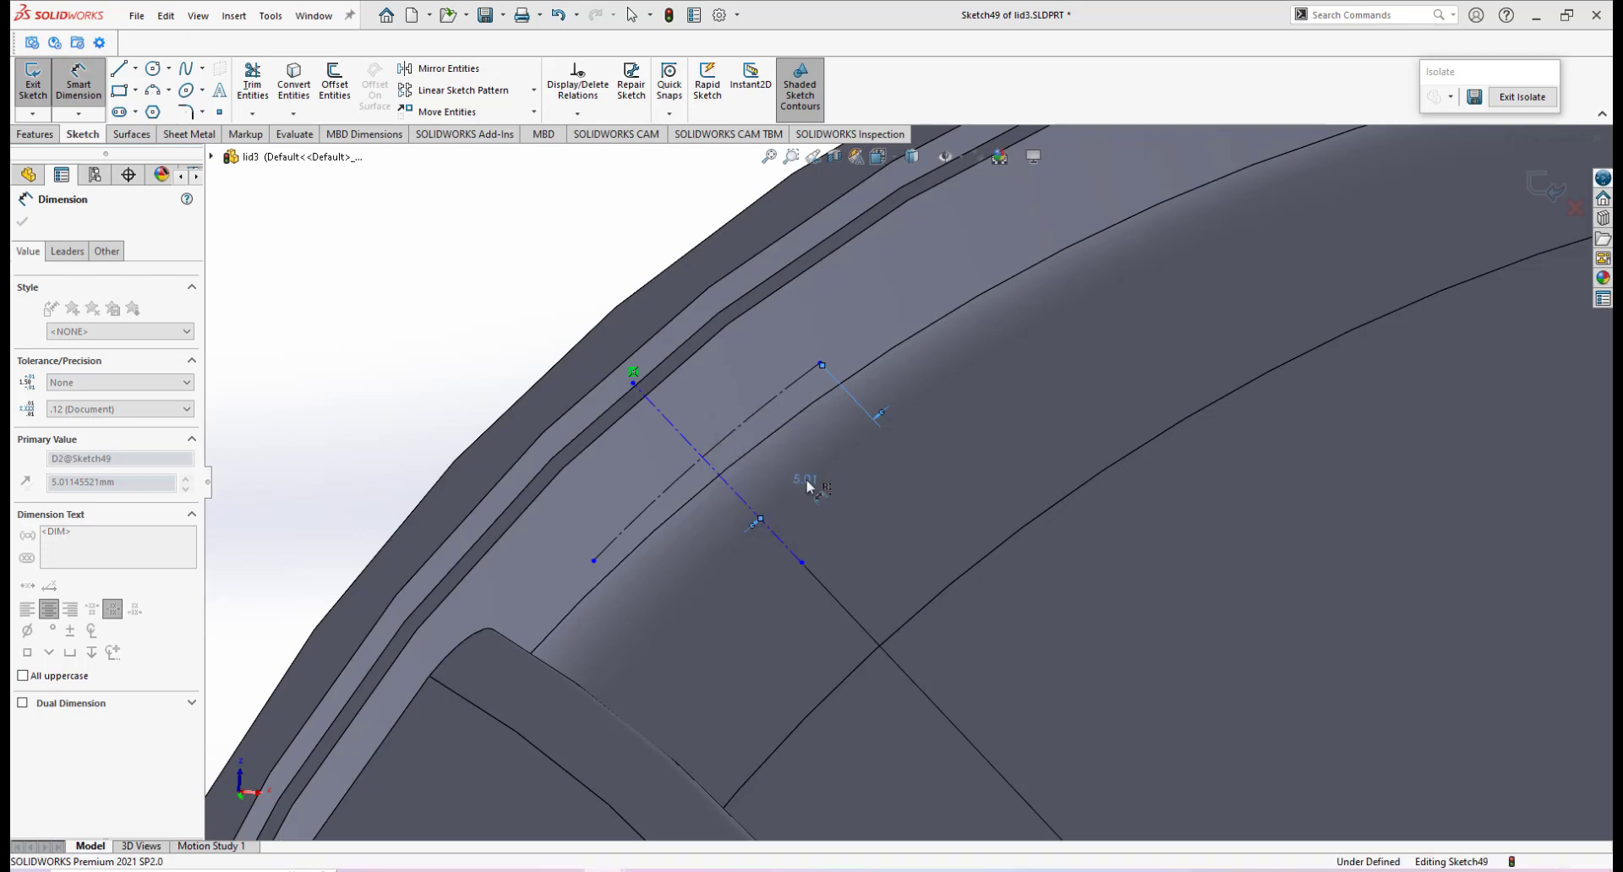
Dimension the lower end of the rib's construction arc 5 mm from the 45° centerline.
left_click(593, 560)
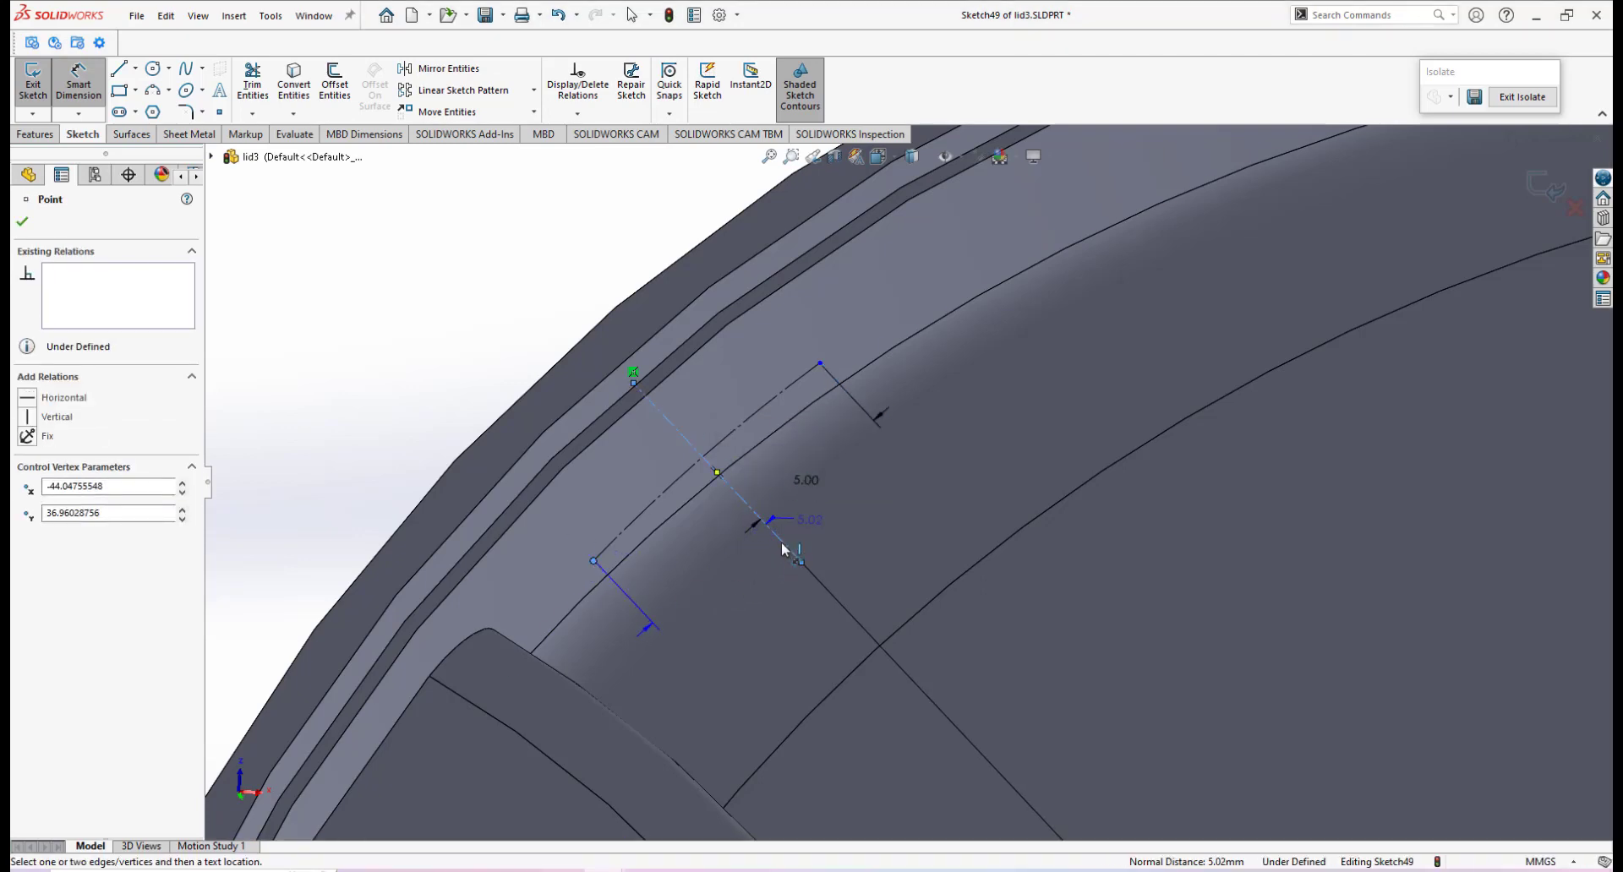
left_click(783, 547)
left_click(710, 571)
type("5")
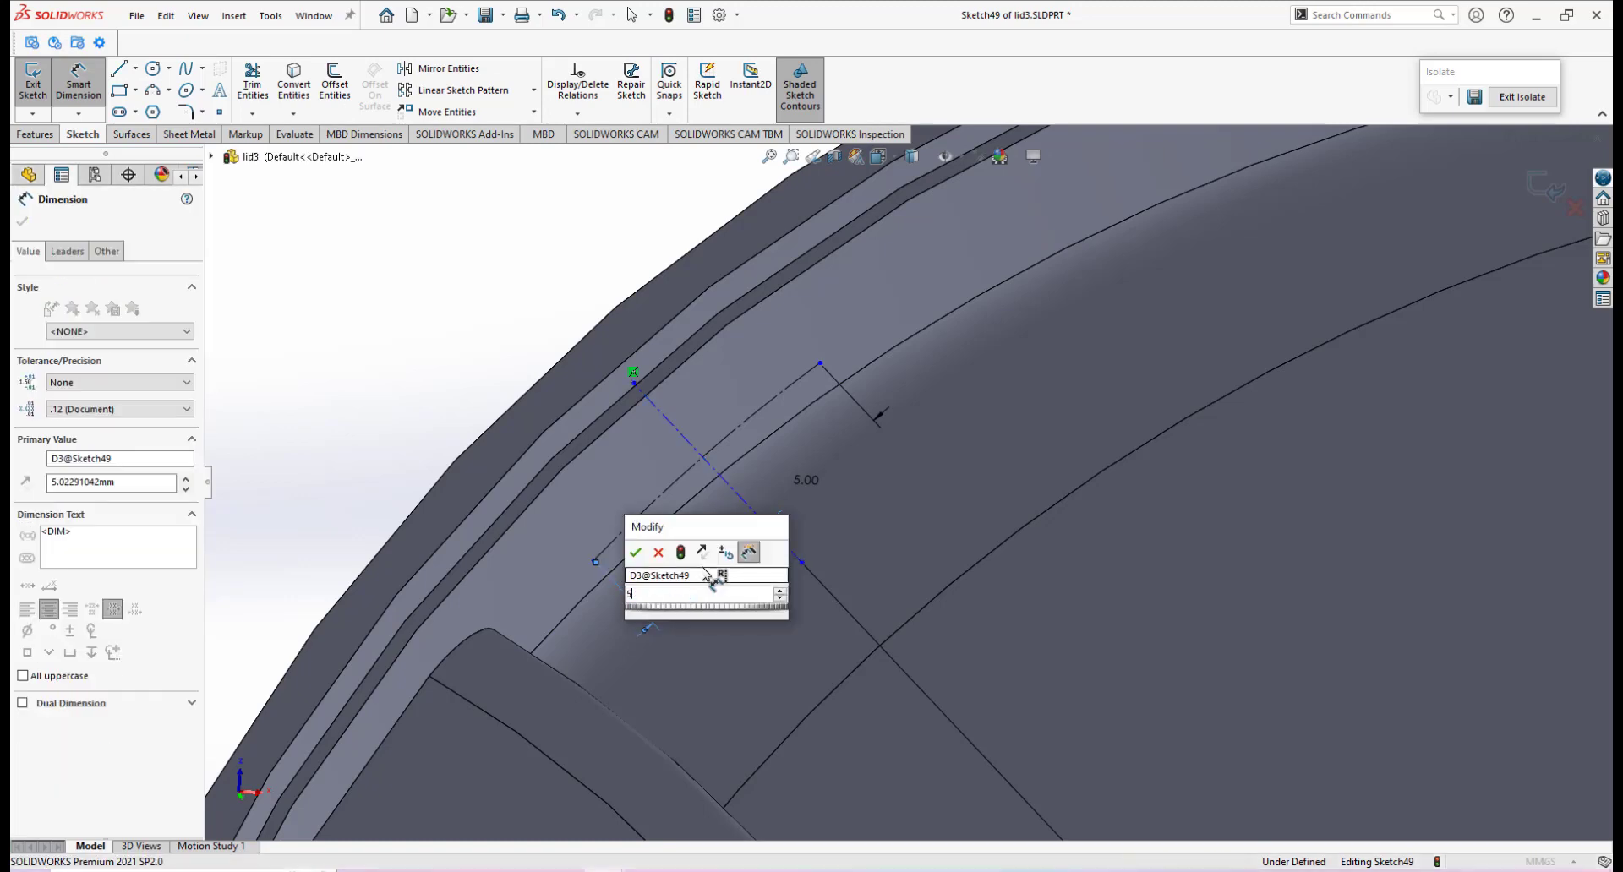
key("Escape")
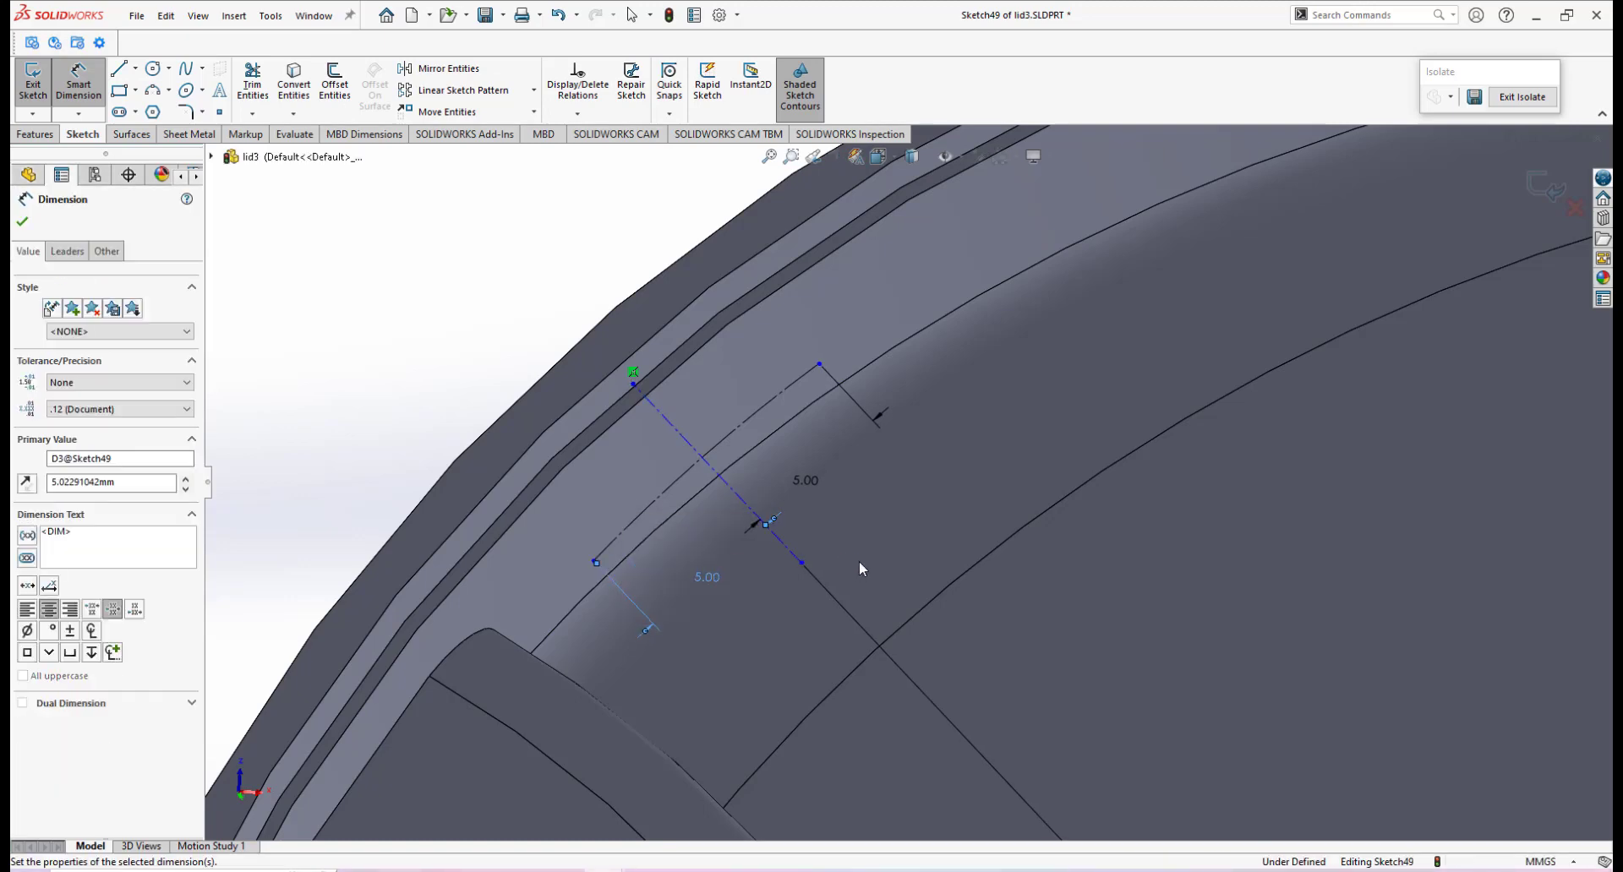
Dimension the inner end of the 45° centerline 52.5 mm from the origin at the lid's centre.
scroll(859, 562, "up", 4)
scroll(925, 571, "down", 5)
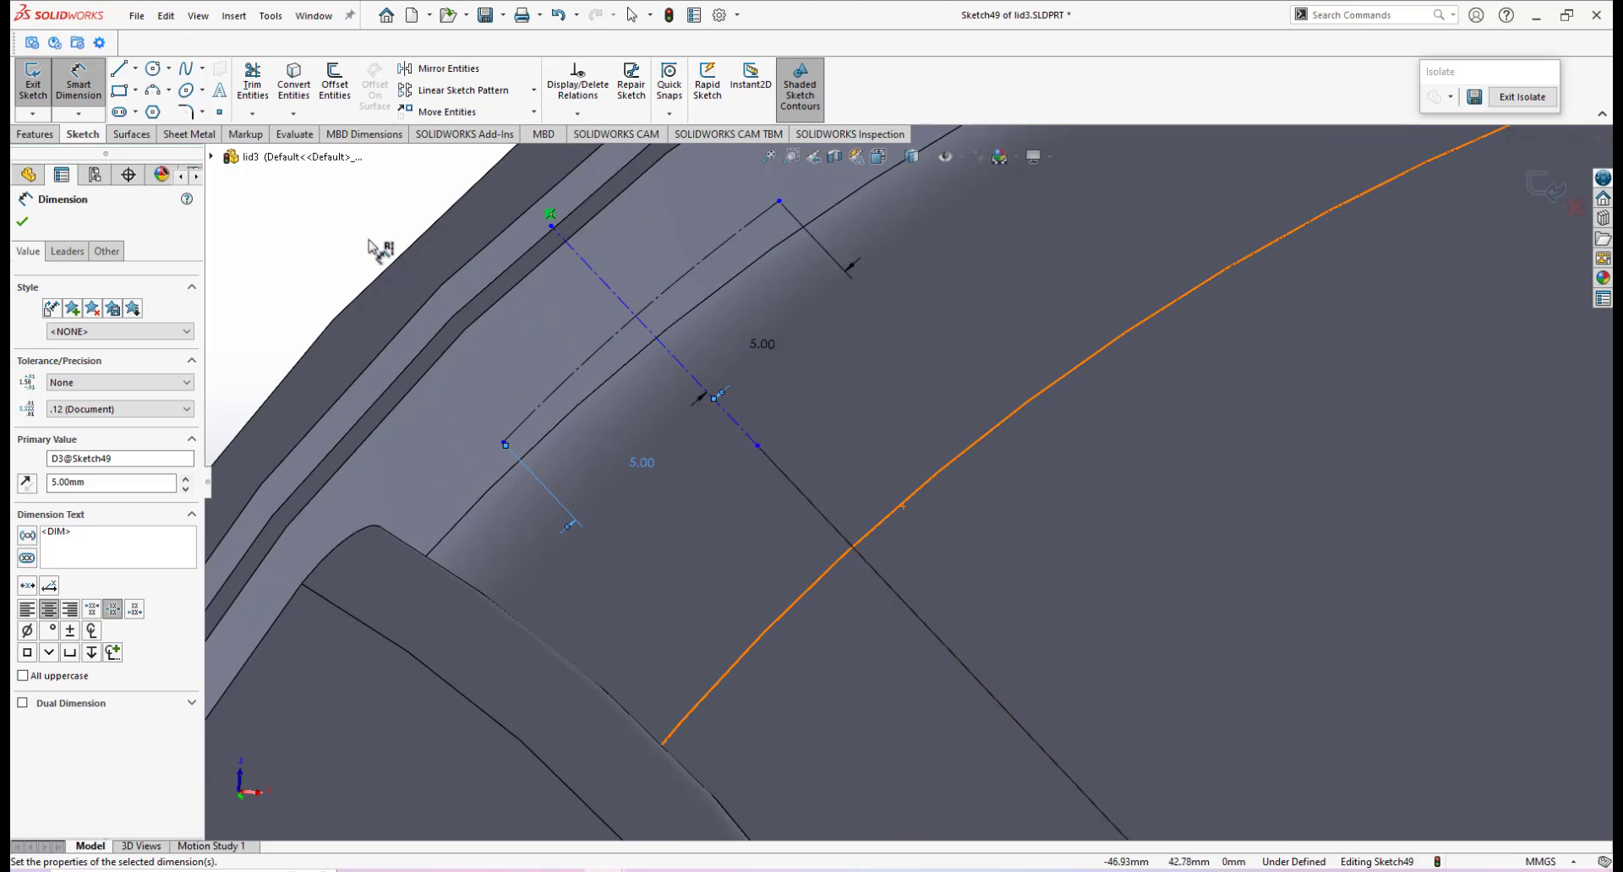
scroll(913, 507, "up", 2)
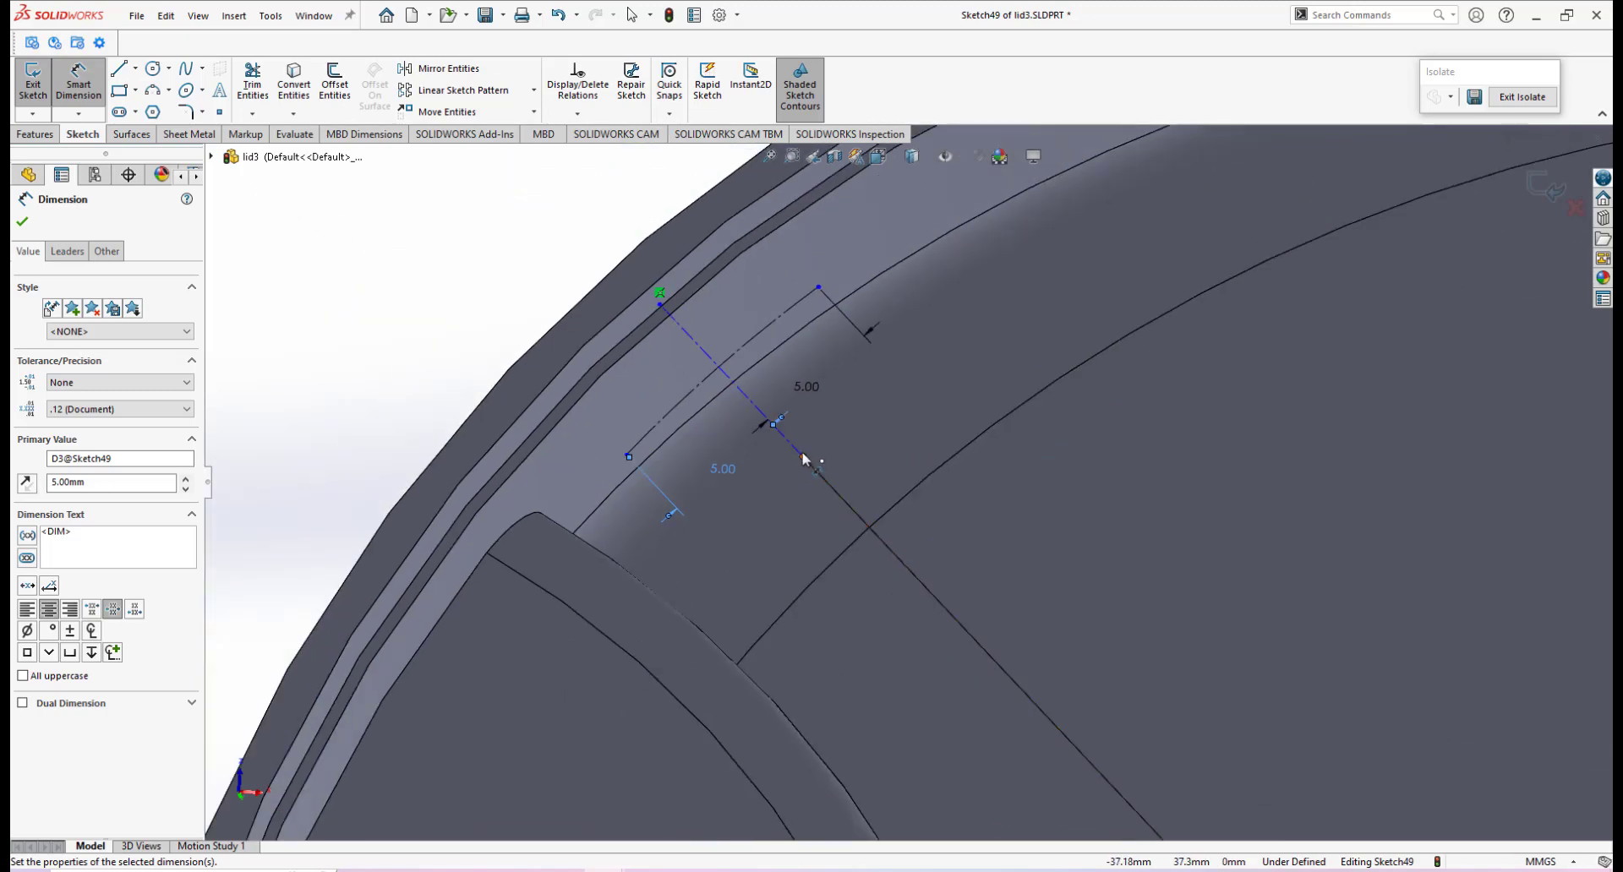
left_click(803, 456)
scroll(1088, 613, "up", 5)
scroll(1053, 604, "down", 2)
scroll(957, 554, "down", 3)
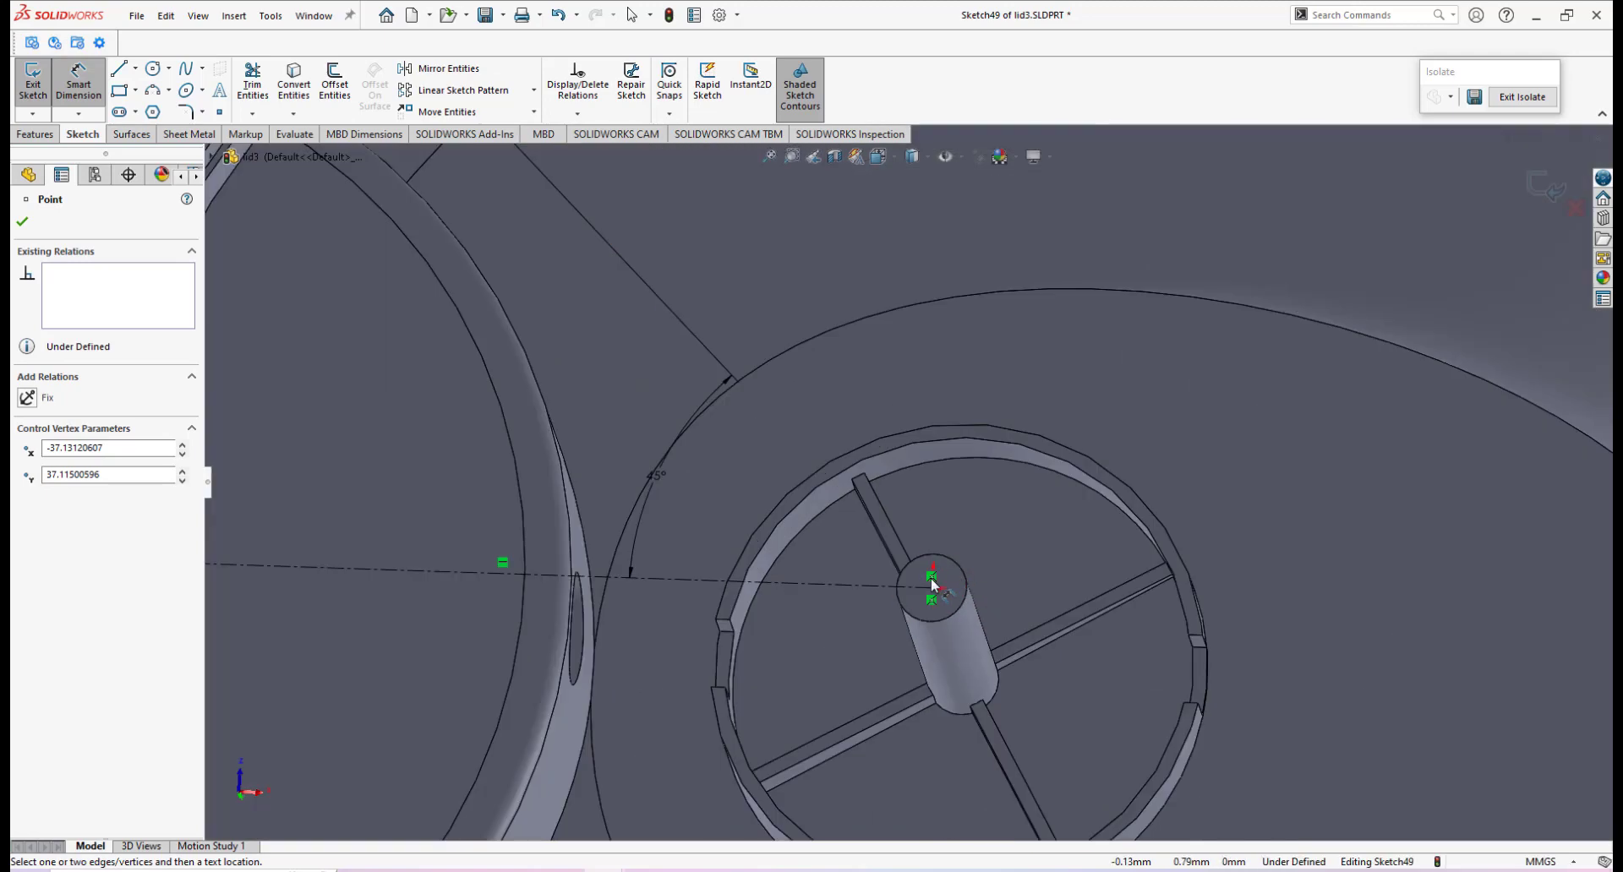
left_click(932, 587)
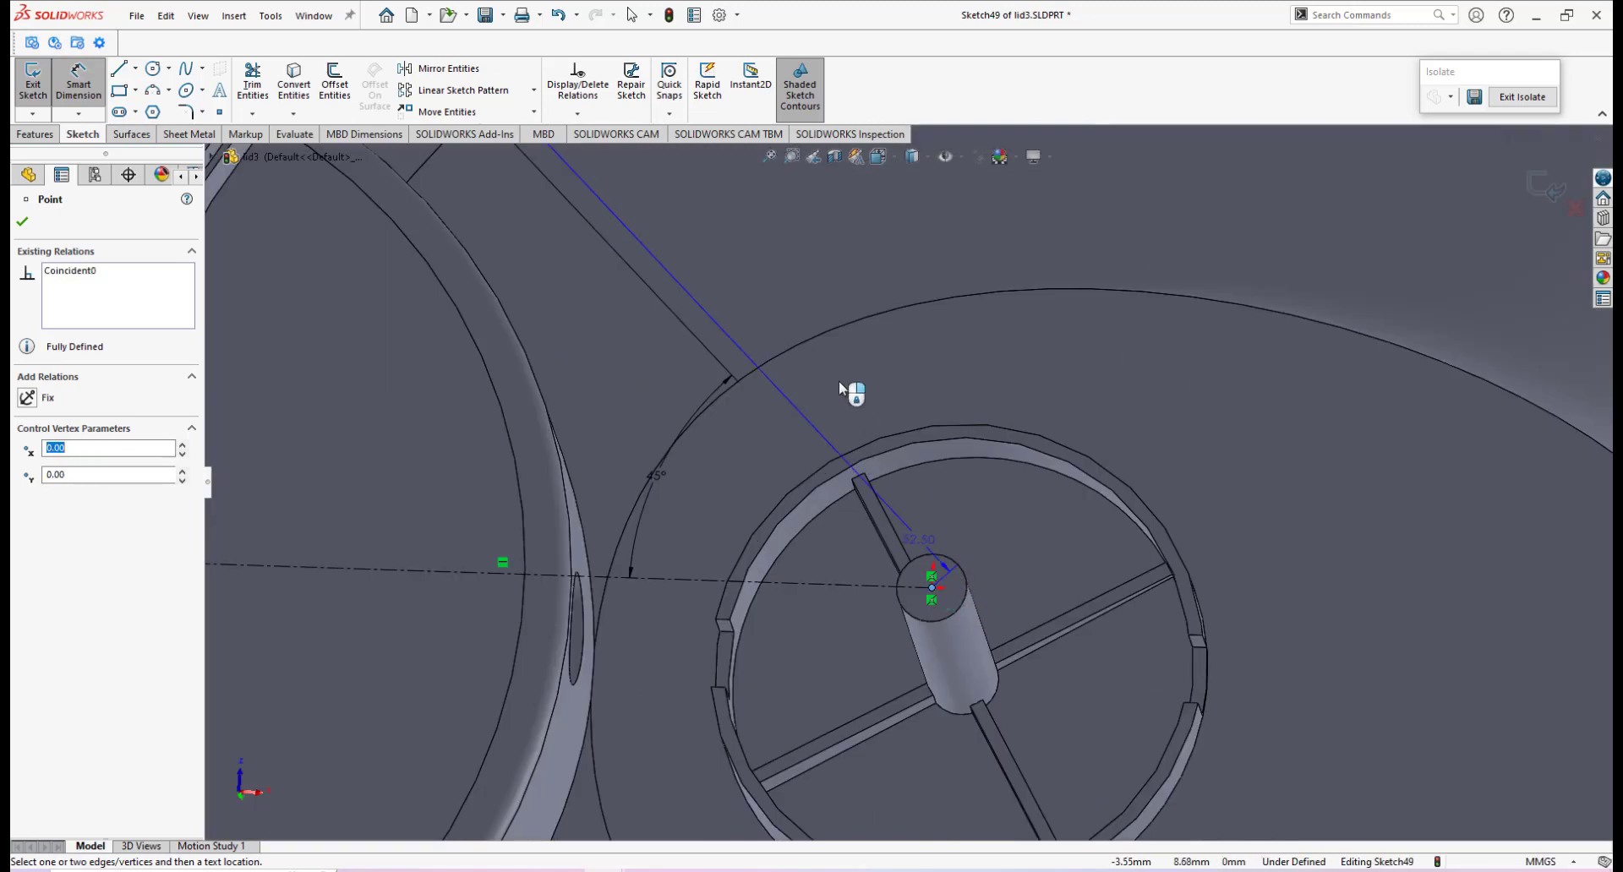
left_click(828, 293)
type("52.5")
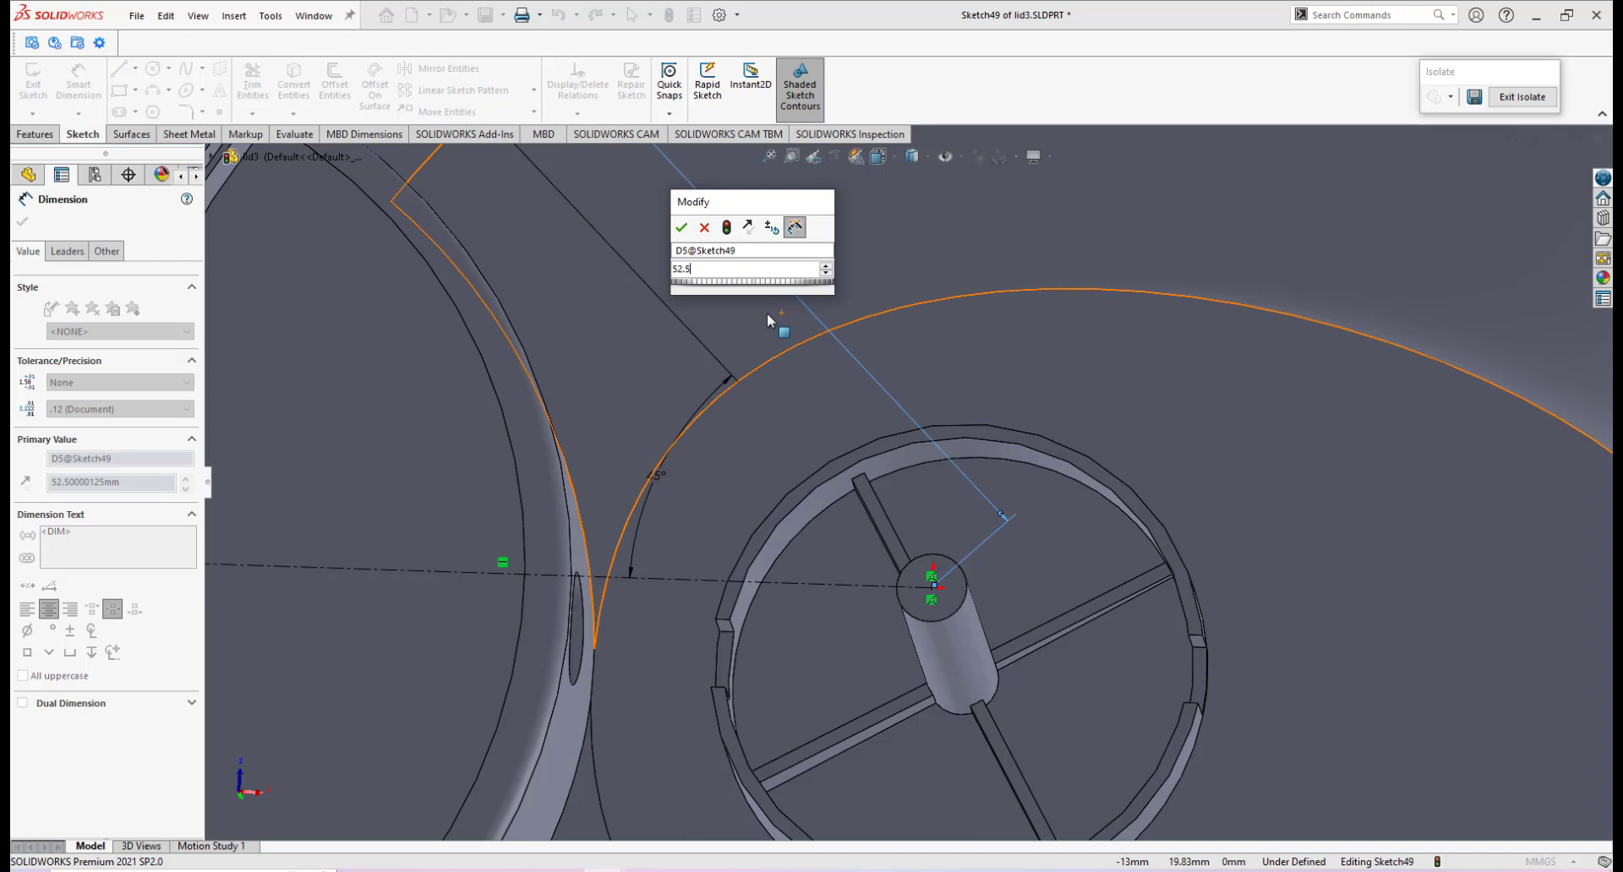
key("Return")
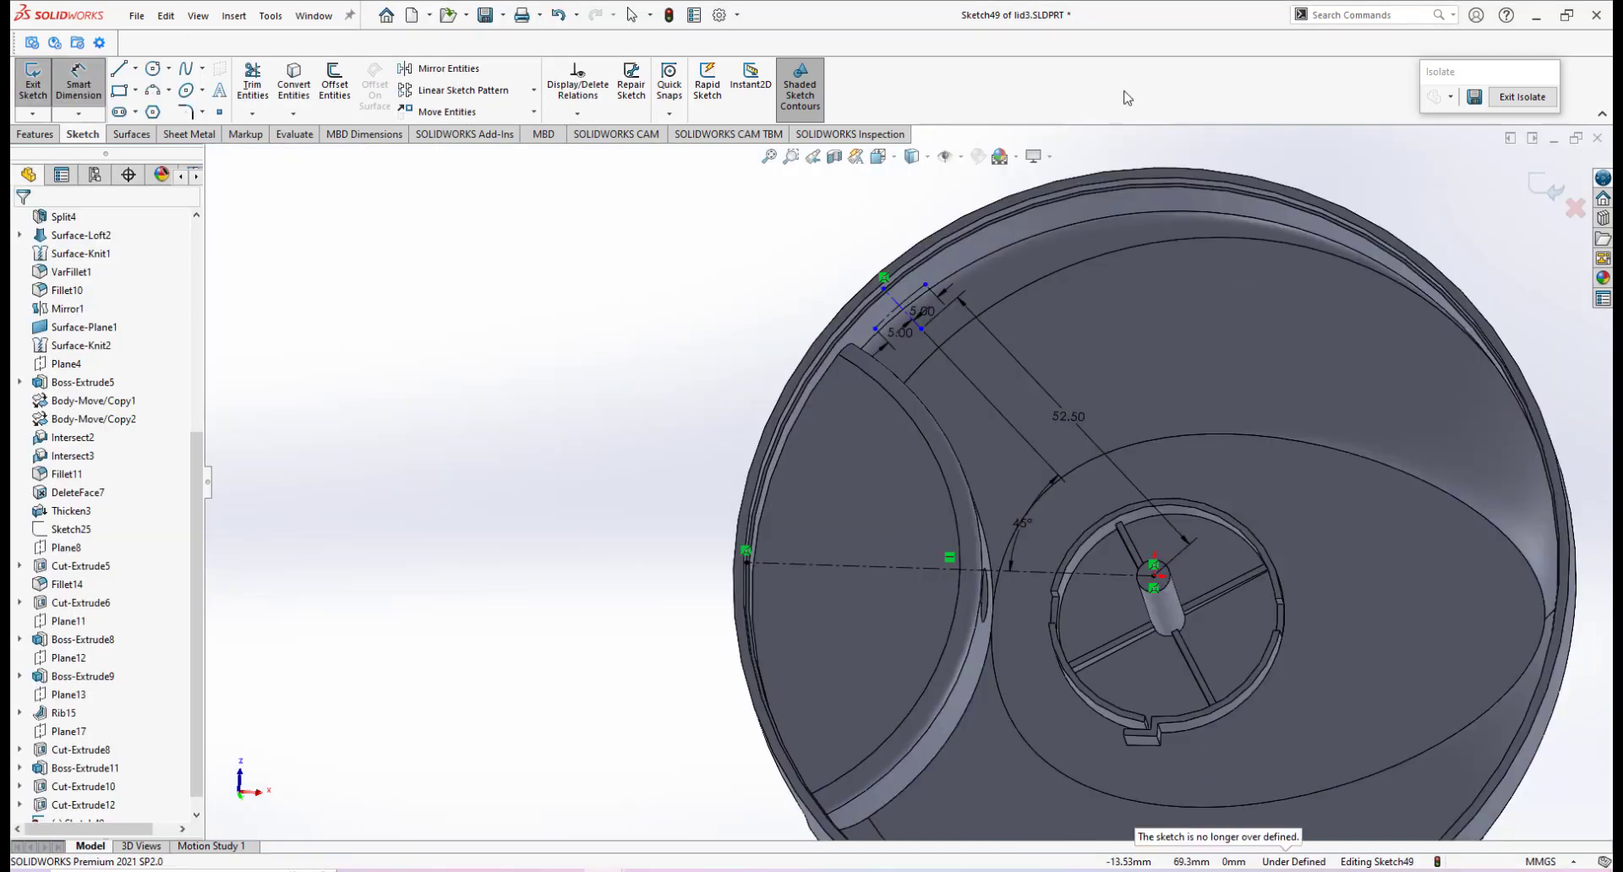
Examine the dimensioned construction arc and 45° centerline near the lid's rim for missing constraints.
scroll(1012, 165, "down", 5)
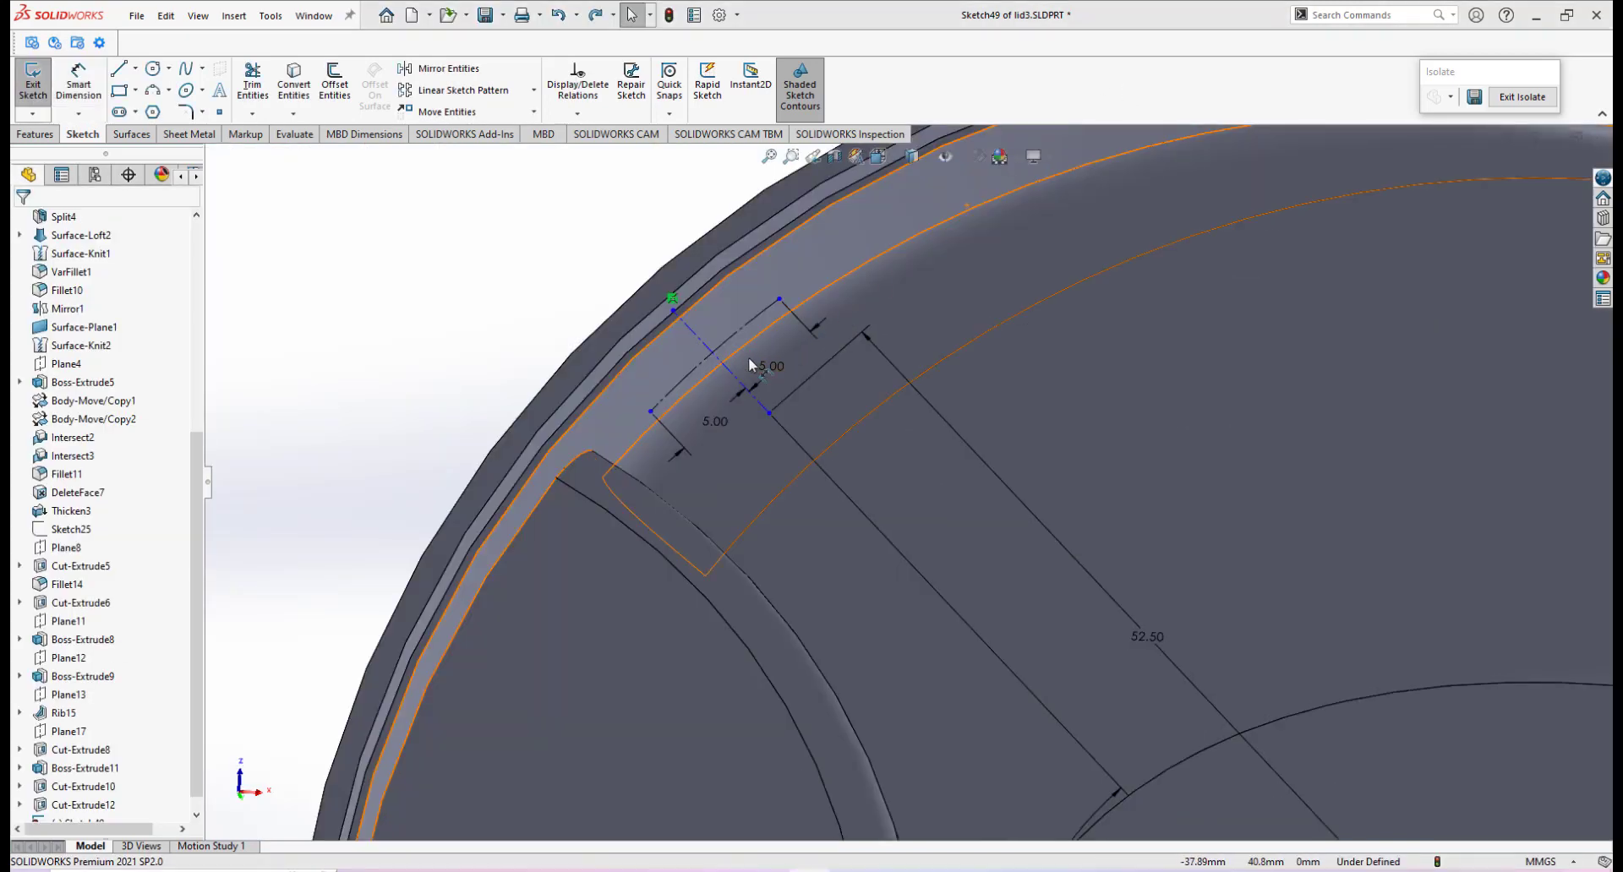
scroll(765, 381, "up", 2)
scroll(773, 418, "down", 4)
scroll(803, 423, "up", 3)
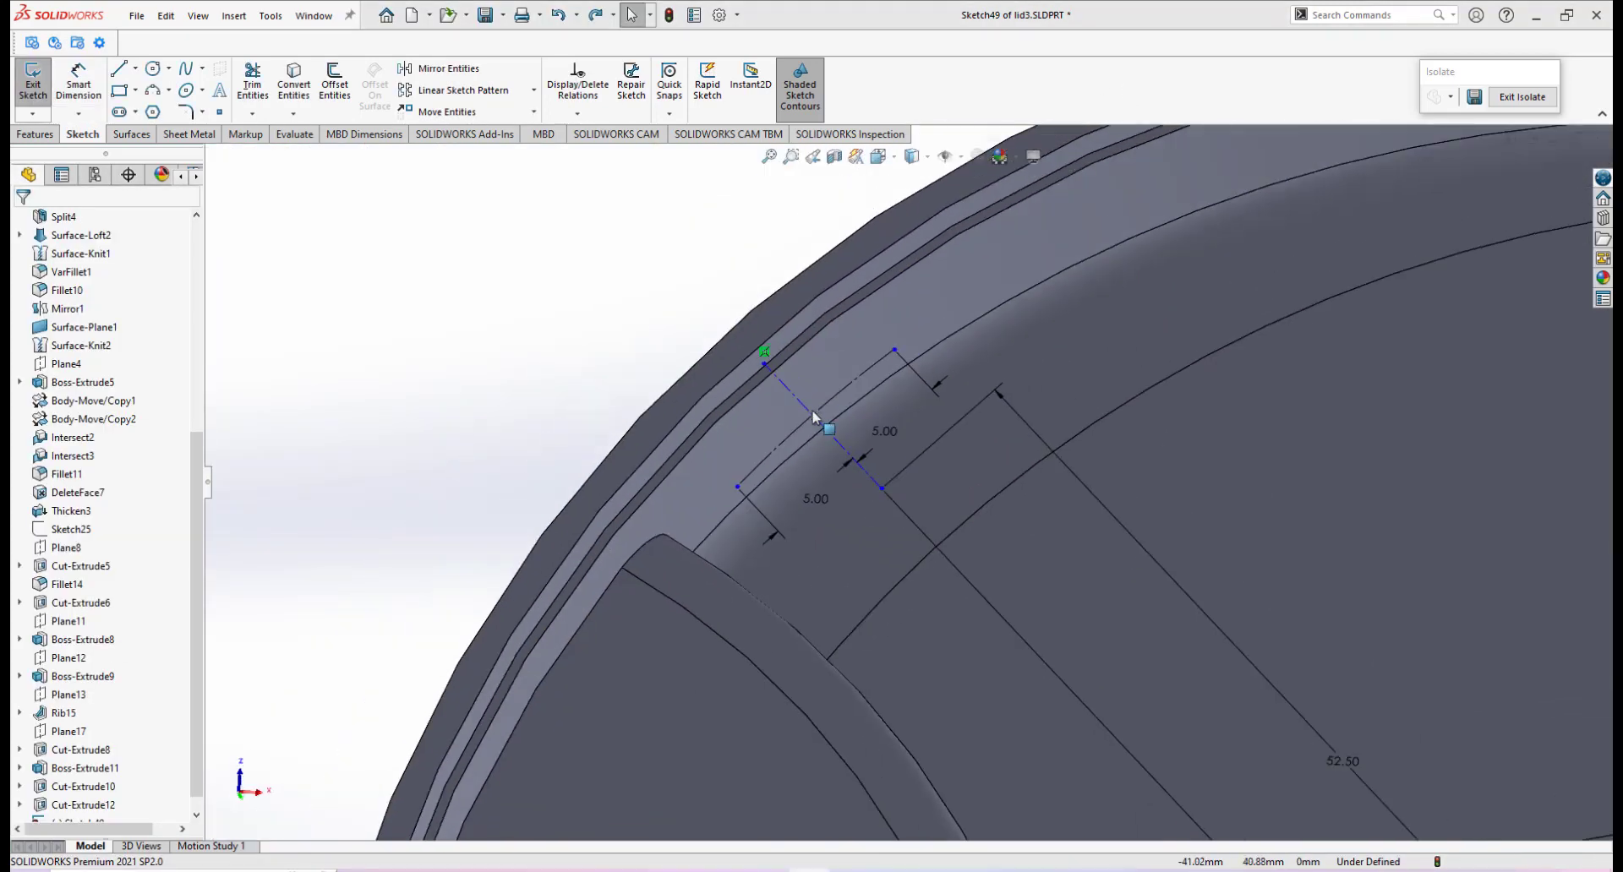
scroll(941, 509, "down", 4)
scroll(881, 460, "down", 2)
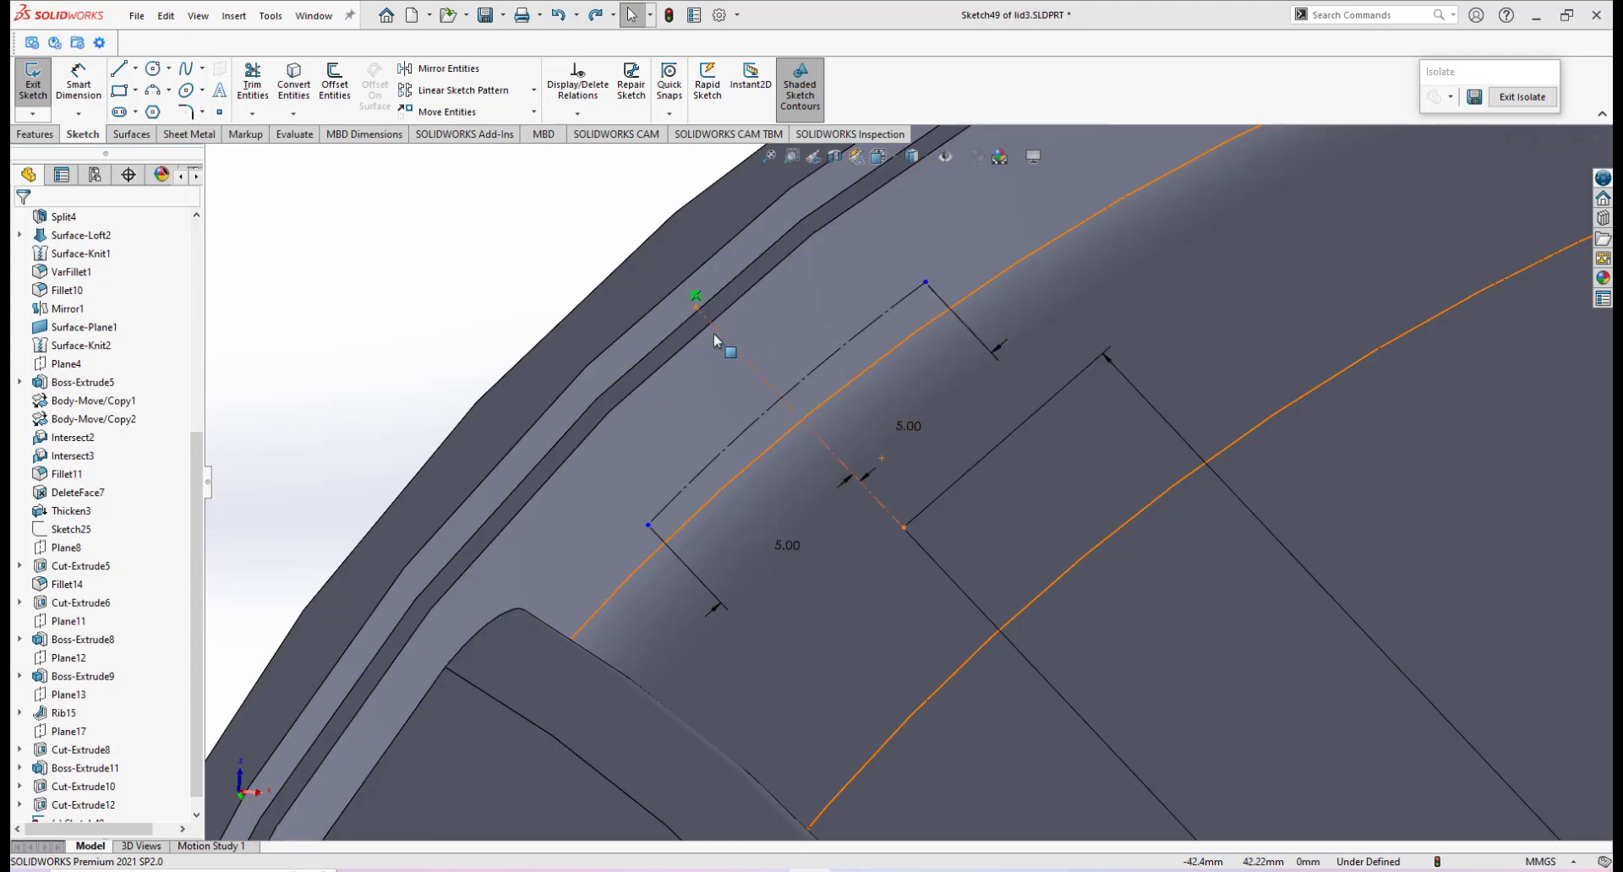
left_click(763, 378)
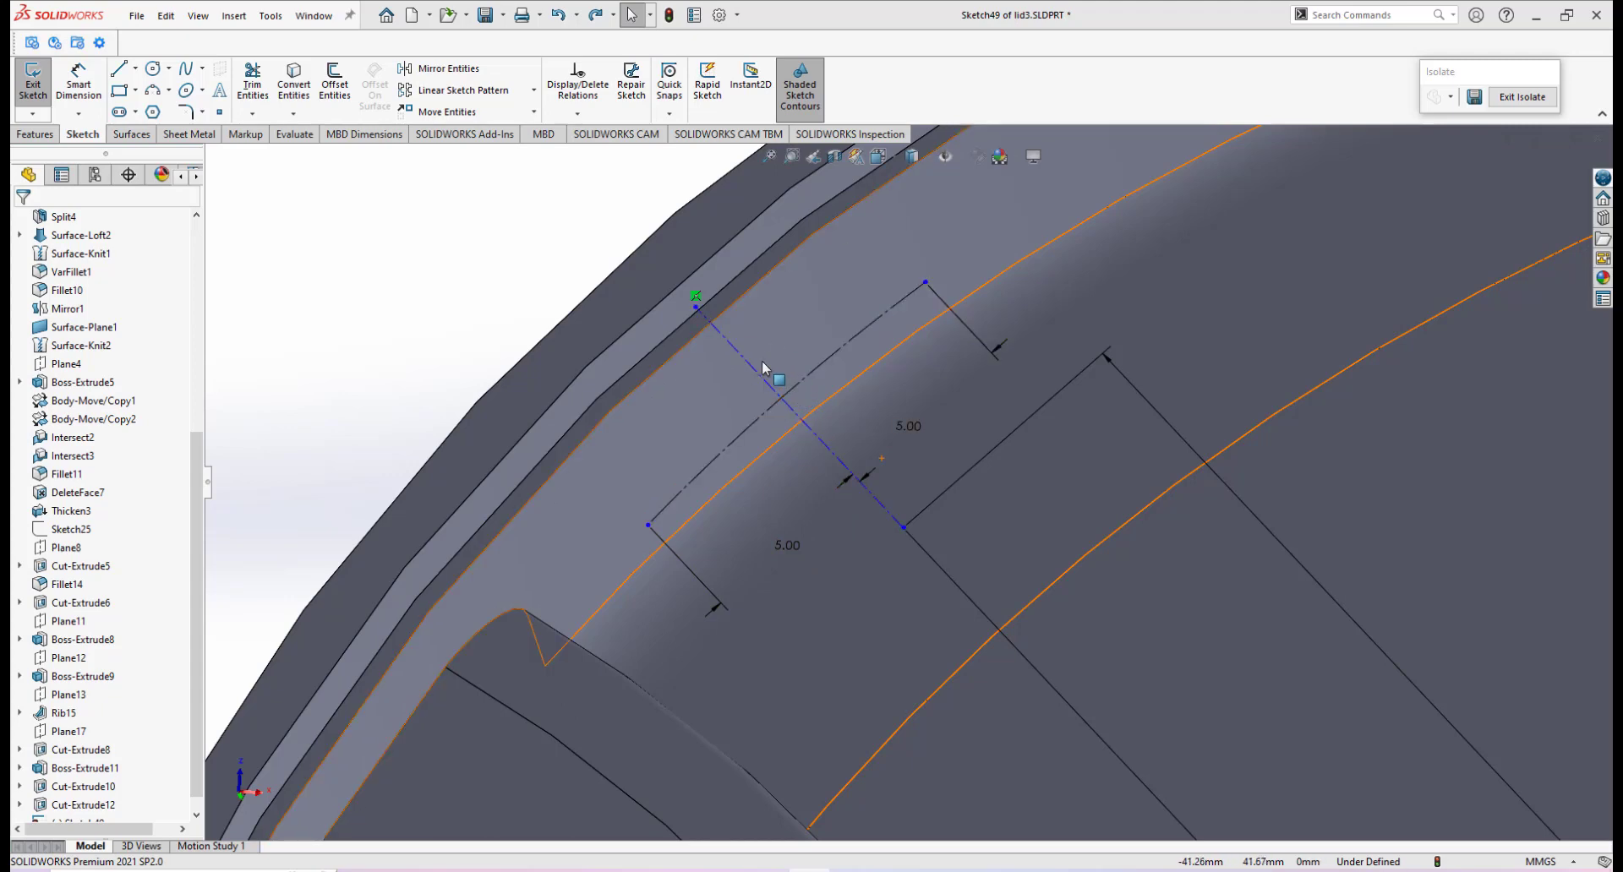
scroll(897, 478, "up", 1)
scroll(931, 481, "down", 1)
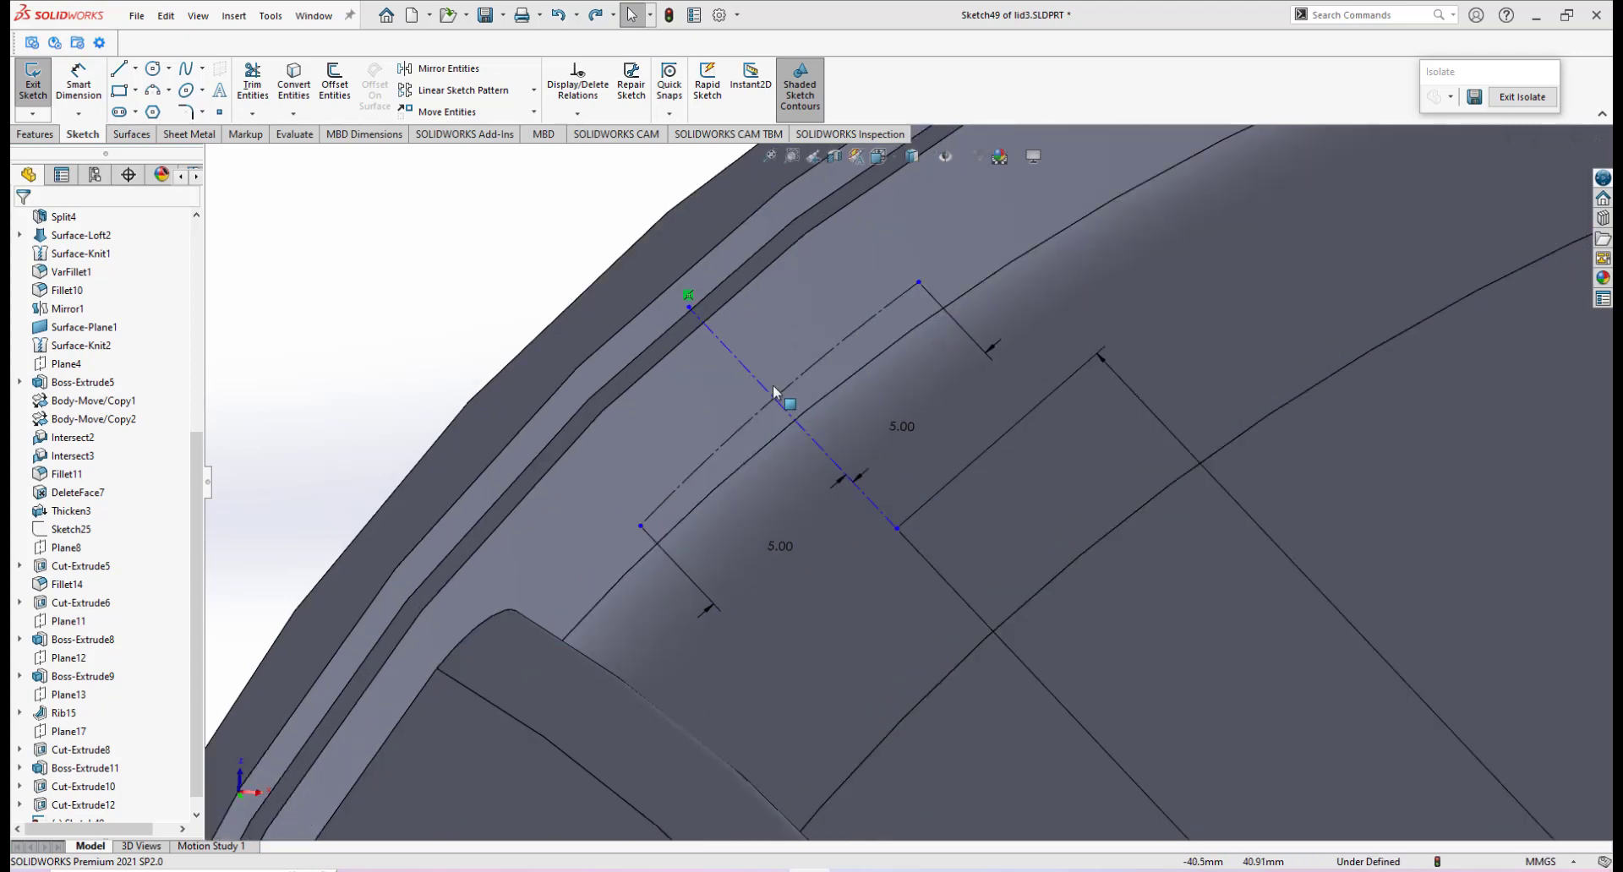
scroll(966, 509, "up", 1)
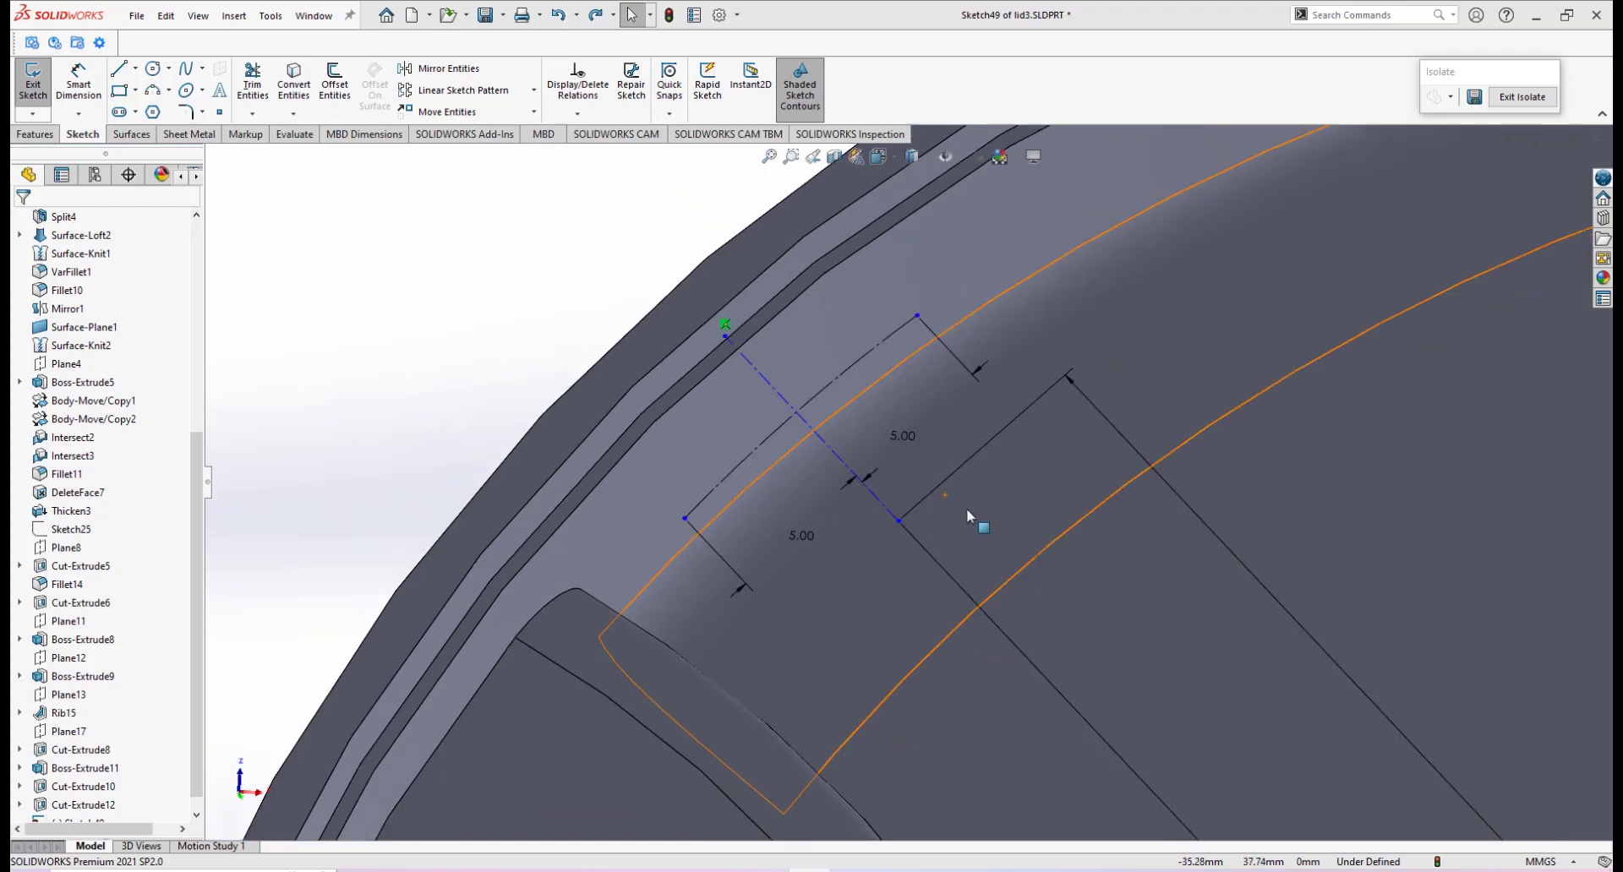
scroll(836, 439, "down", 1)
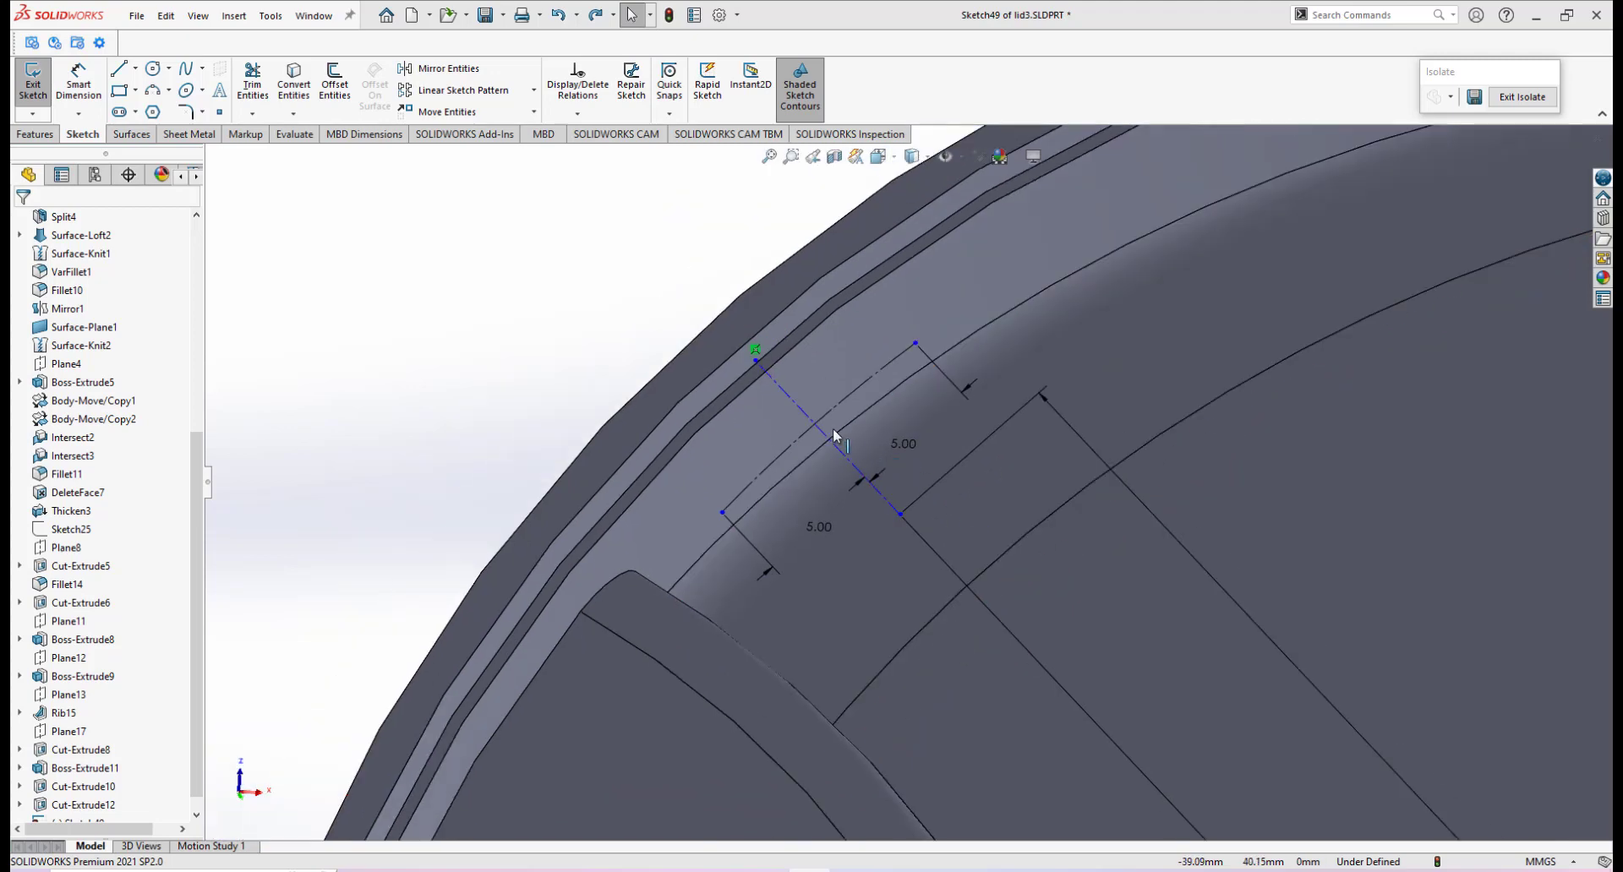
Add a coincident relation between the short 45° centerline and the origin at the lid's centre.
left_click(796, 405)
scroll(1102, 667, "up", 4)
scroll(1114, 673, "down", 4)
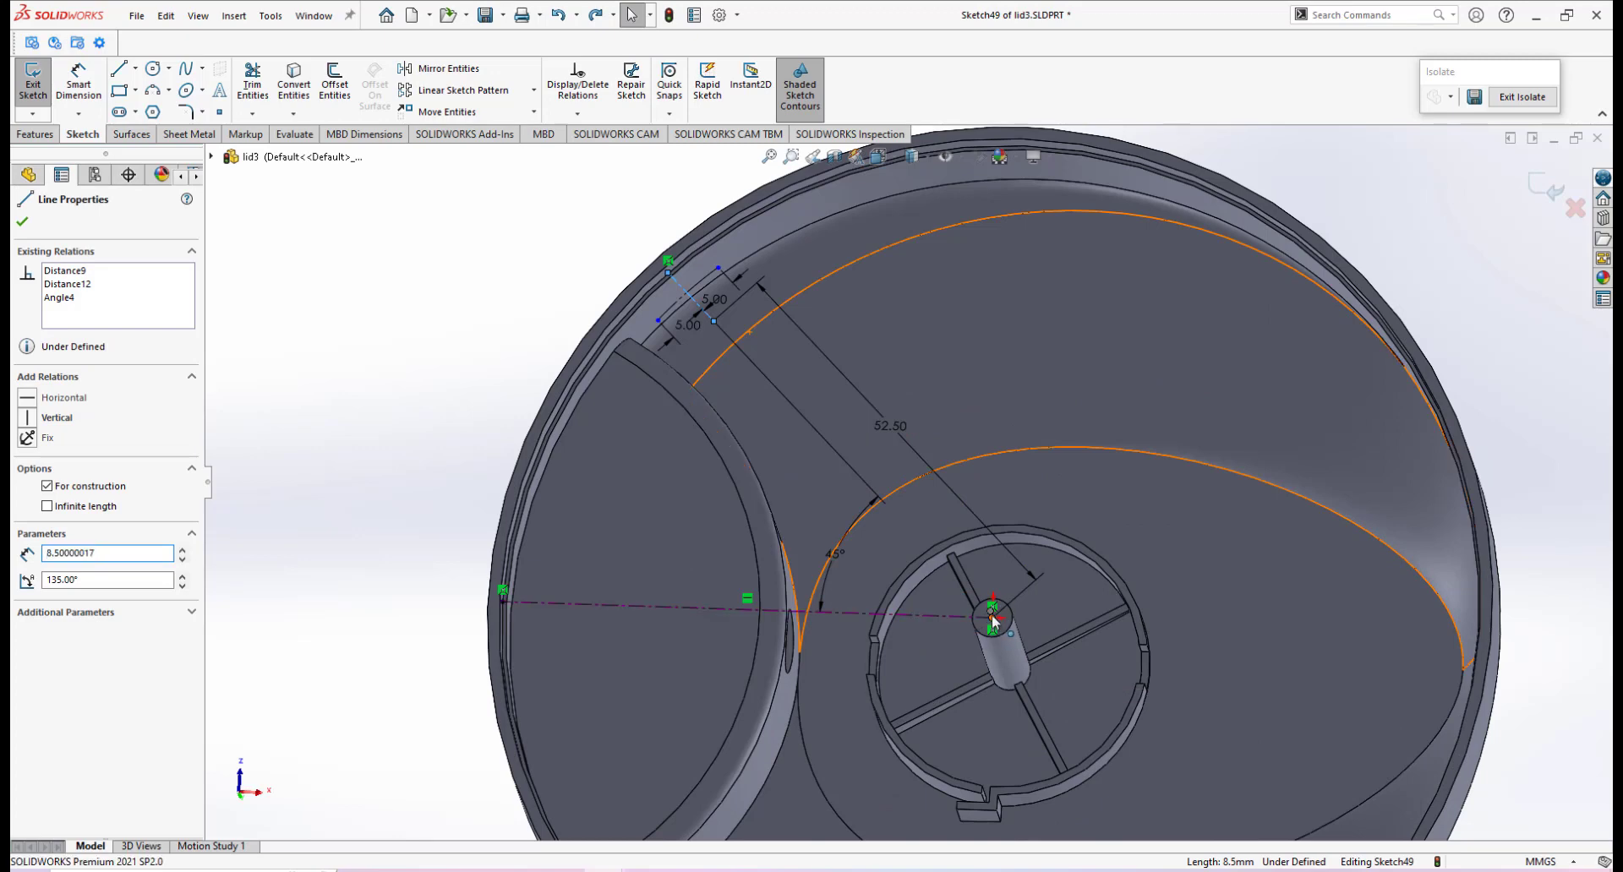
left_click(993, 621, "ctrl")
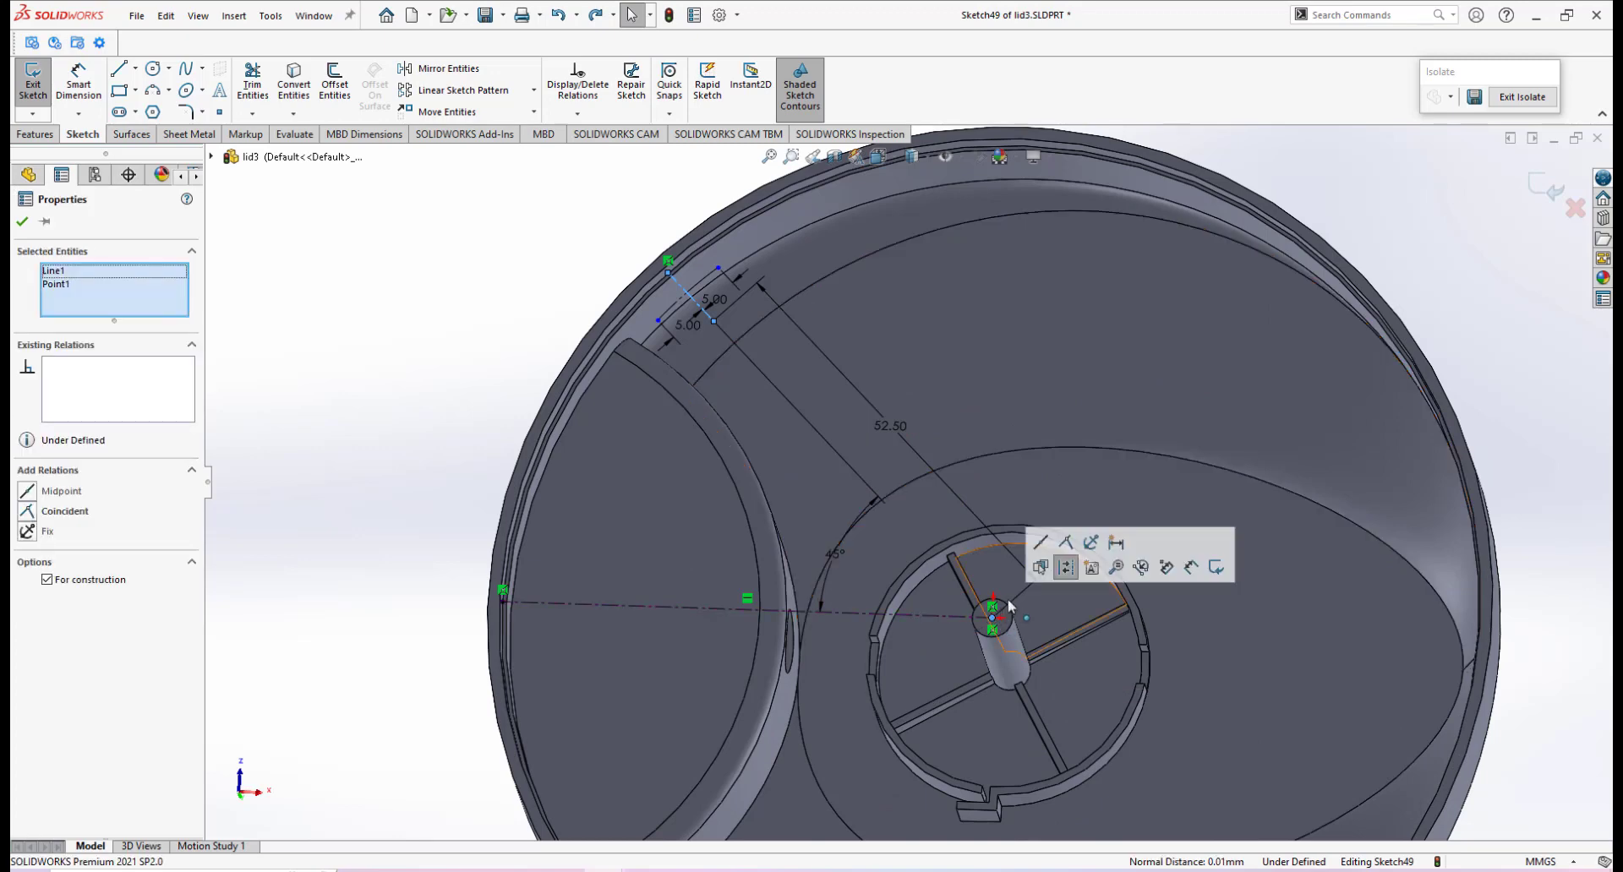
left_click(1066, 542)
key("Escape")
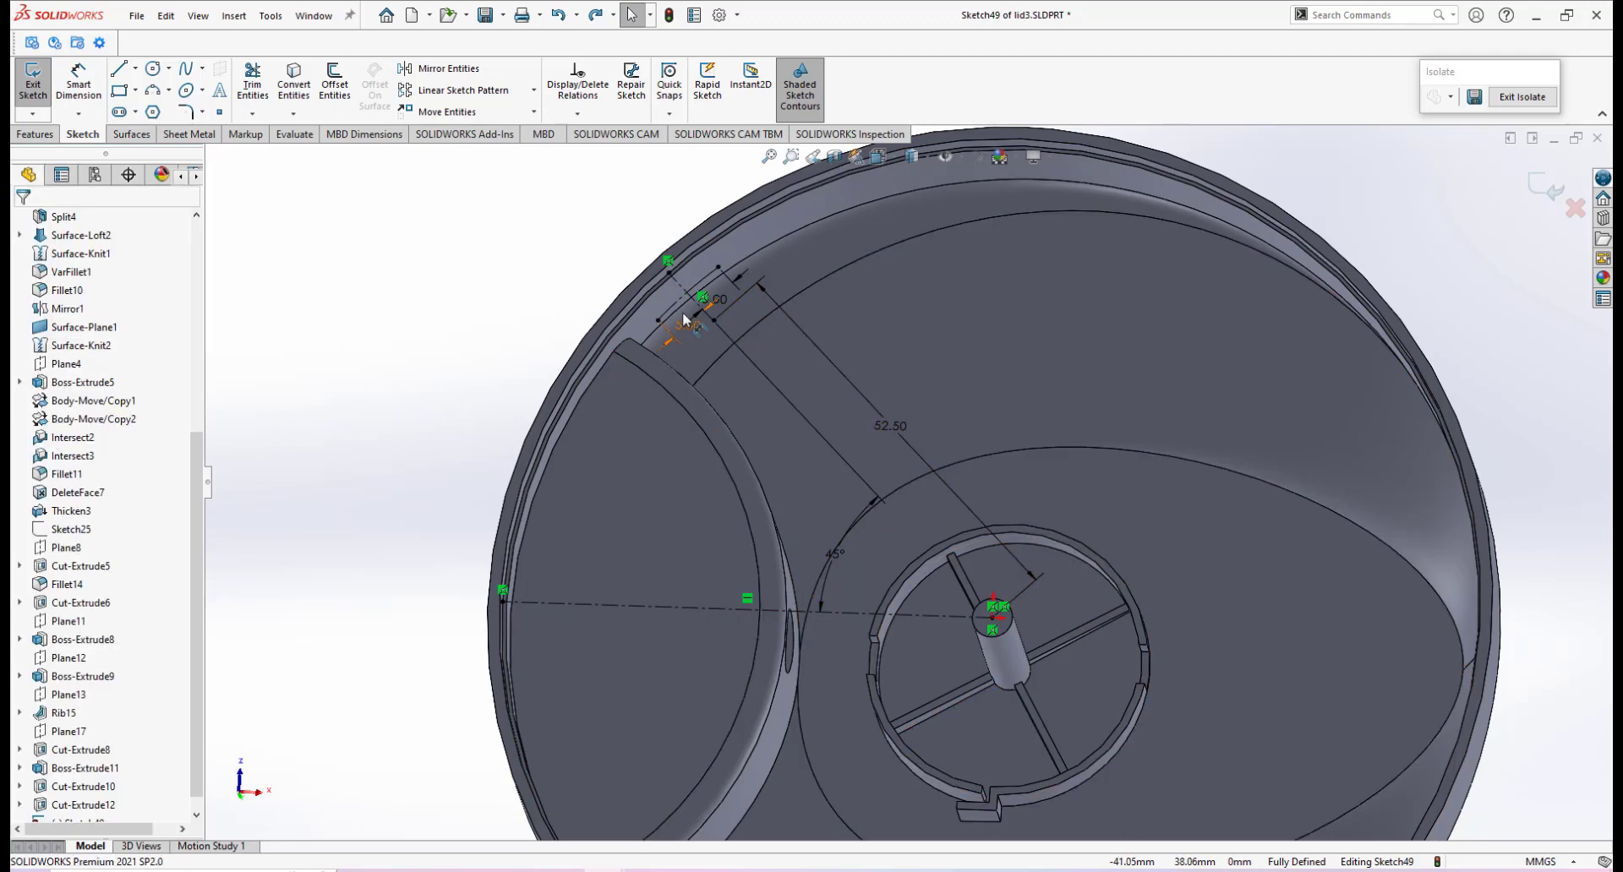
Compare the rib's construction lines with the hand-drawn internal rib image in the photo viewer, returning to the SolidWorks sketch.
scroll(630, 261, "down", 5)
scroll(1047, 586, "up", 5)
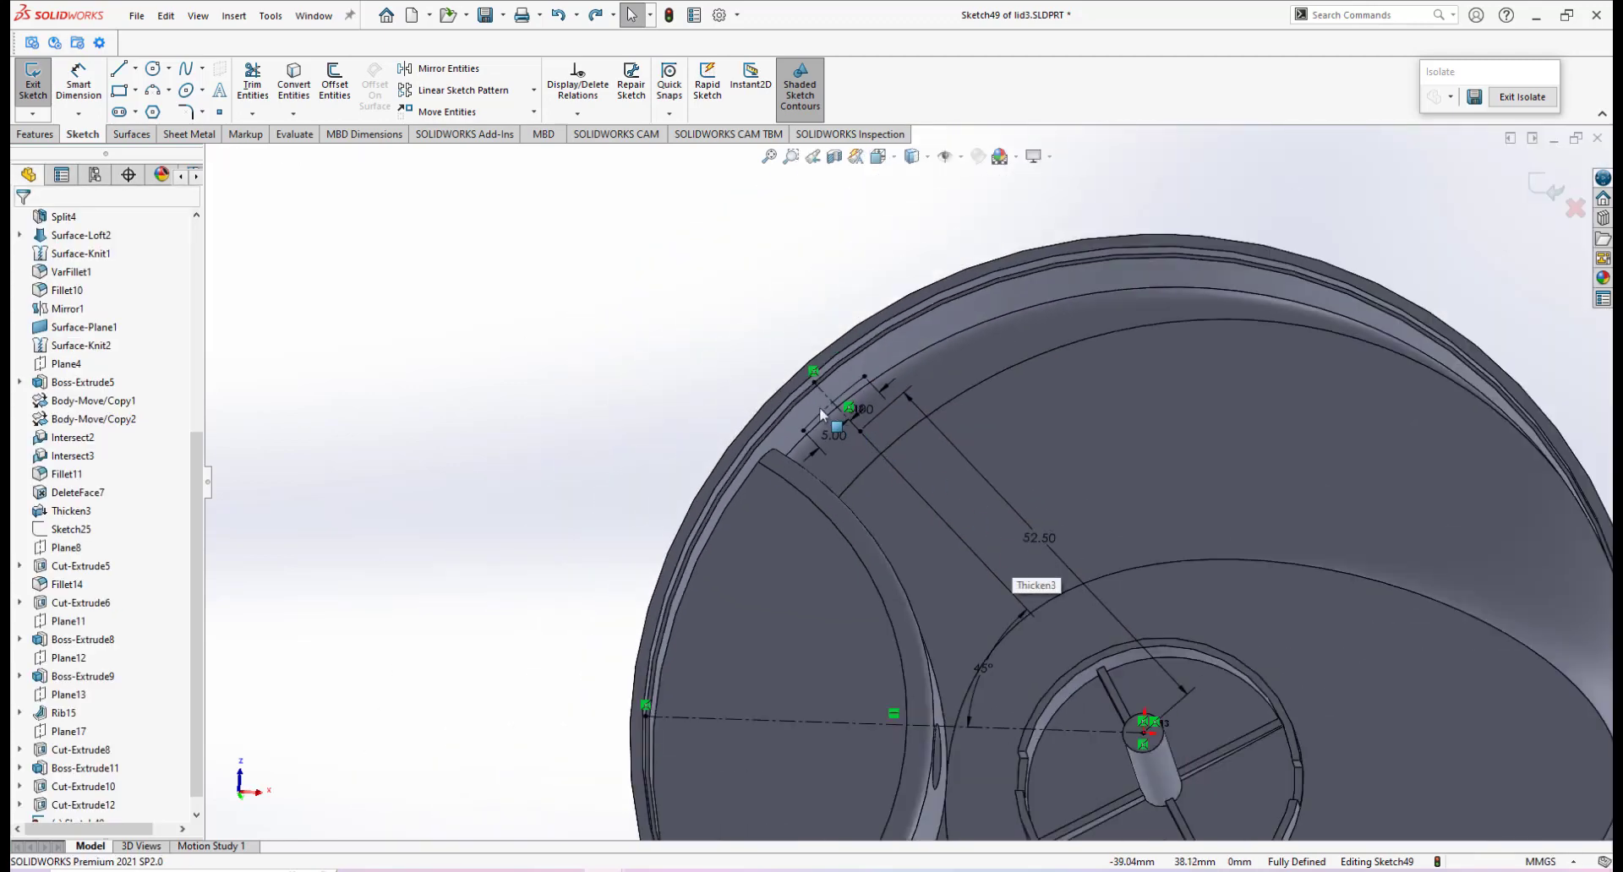
scroll(865, 406, "down", 6)
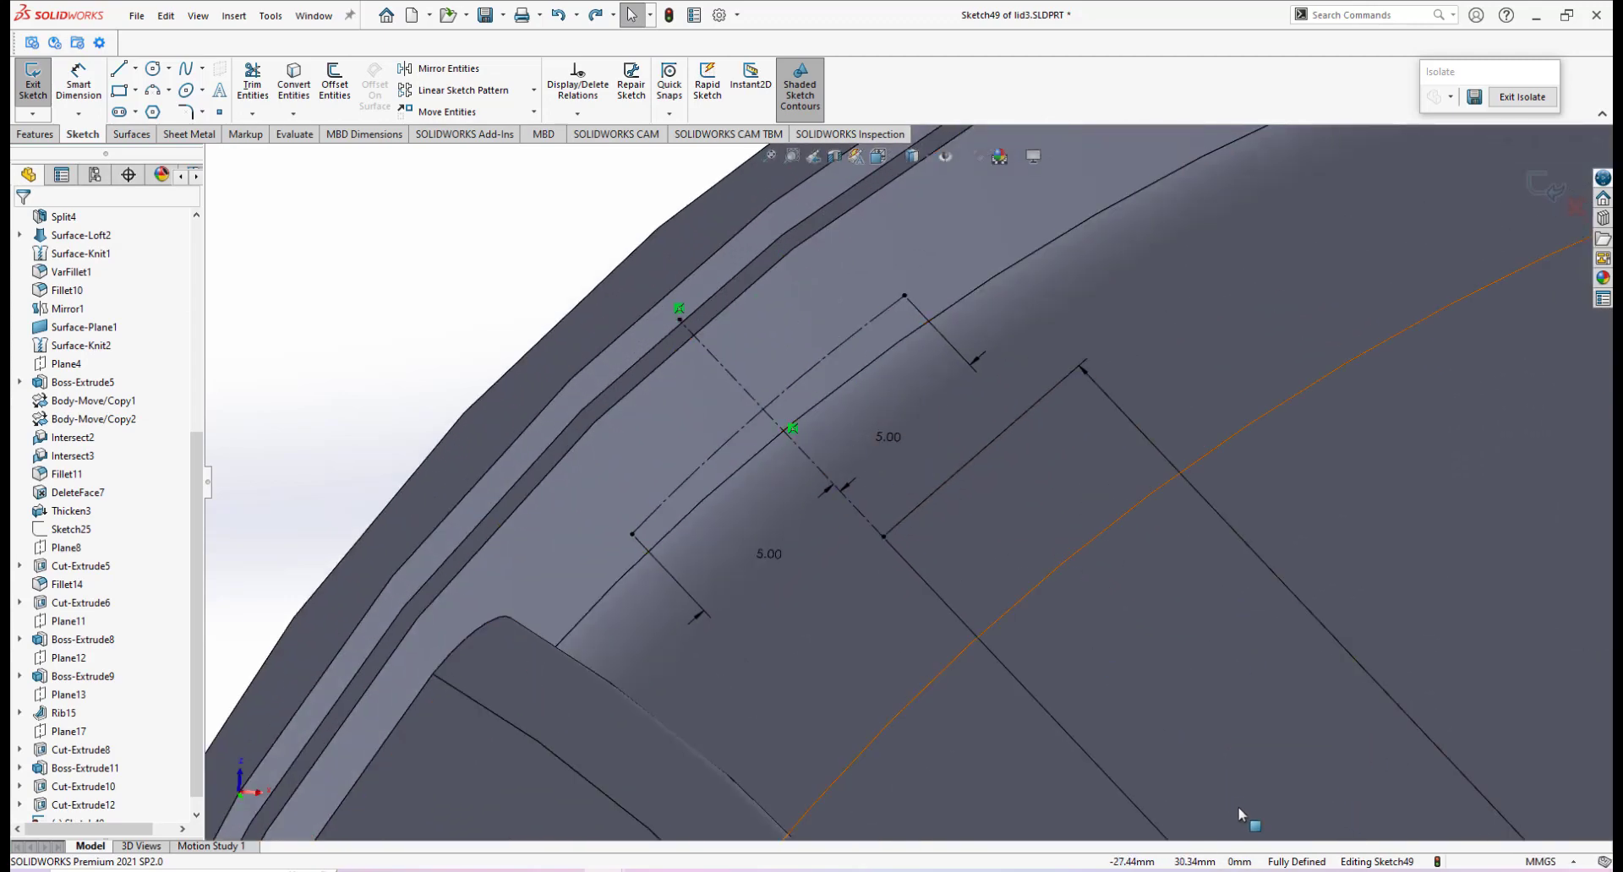
middle_click_drag(844, 398, 800, 386)
scroll(800, 387, "down", 2)
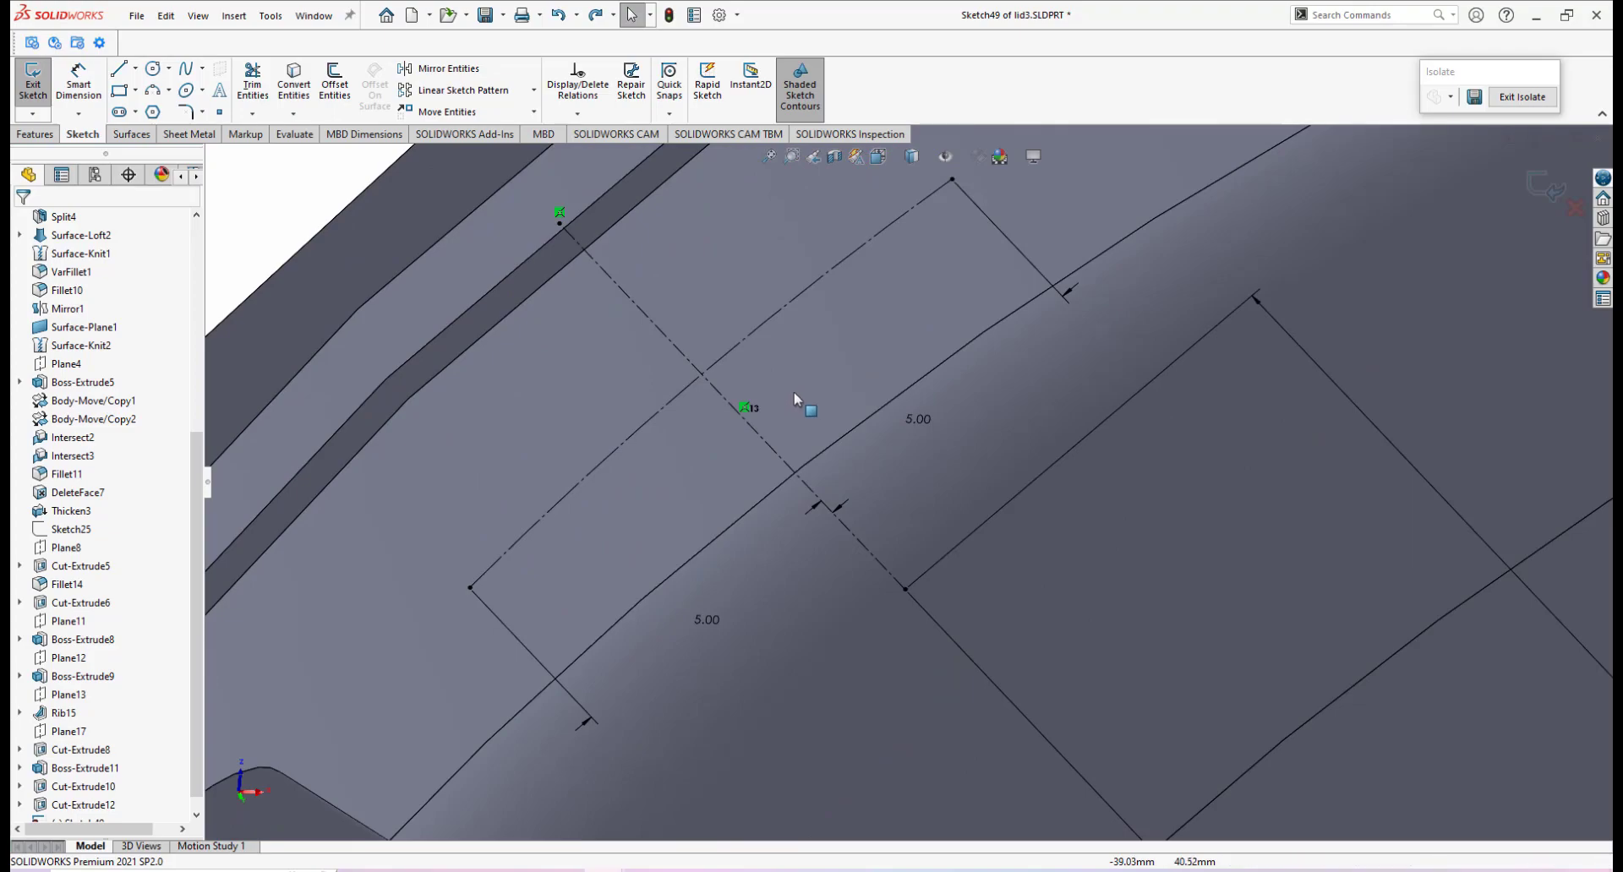
mouse_move(686, 870)
left_click(830, 734)
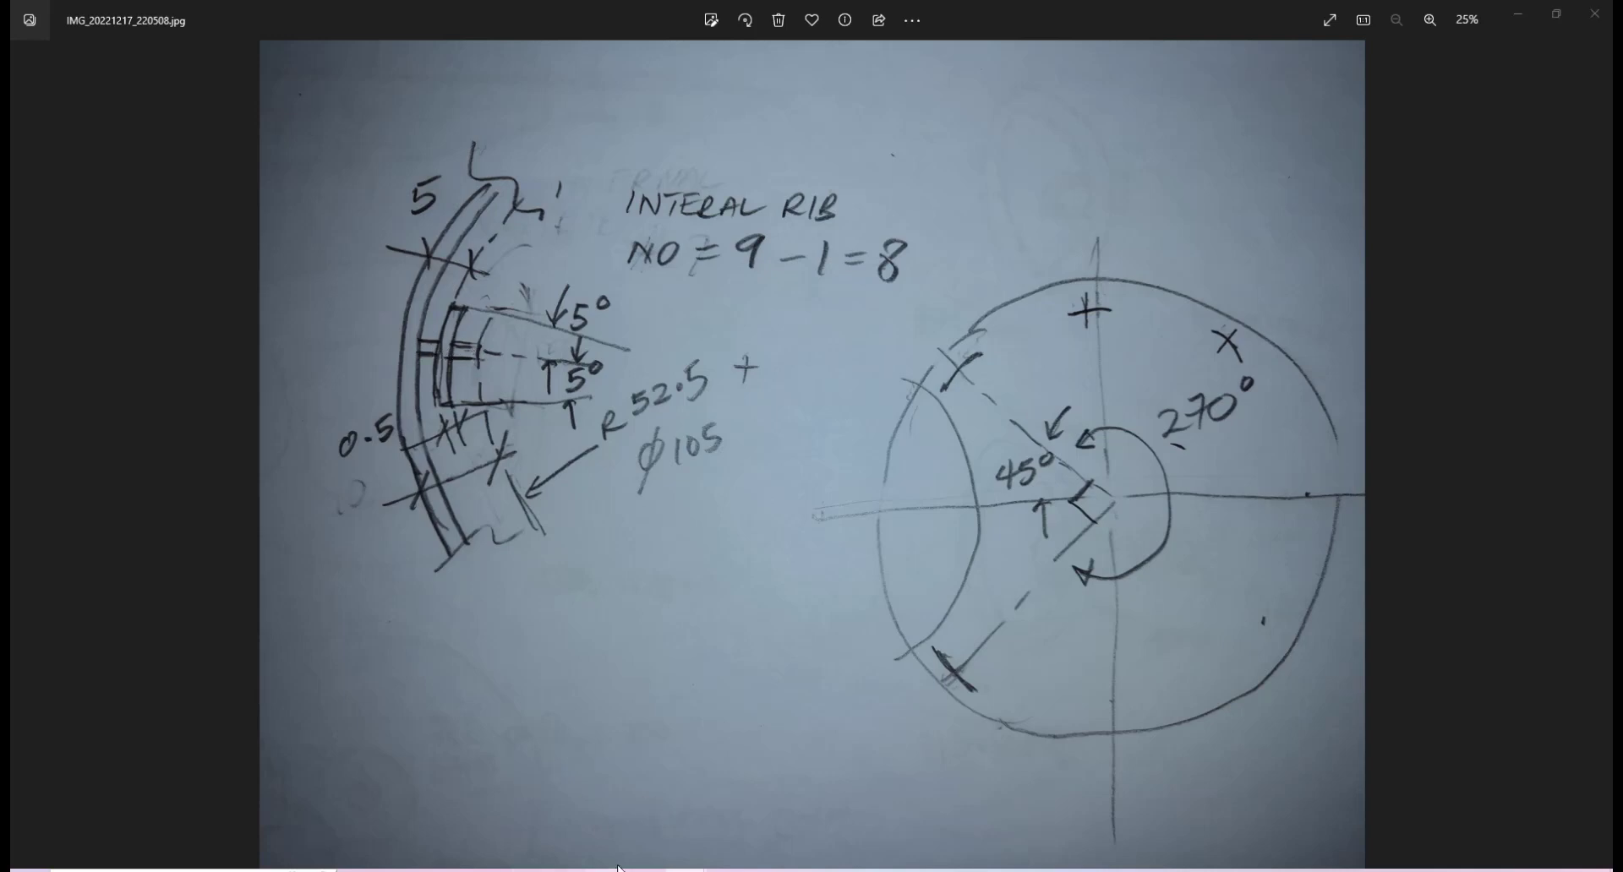
mouse_move(617, 868)
left_click(693, 808)
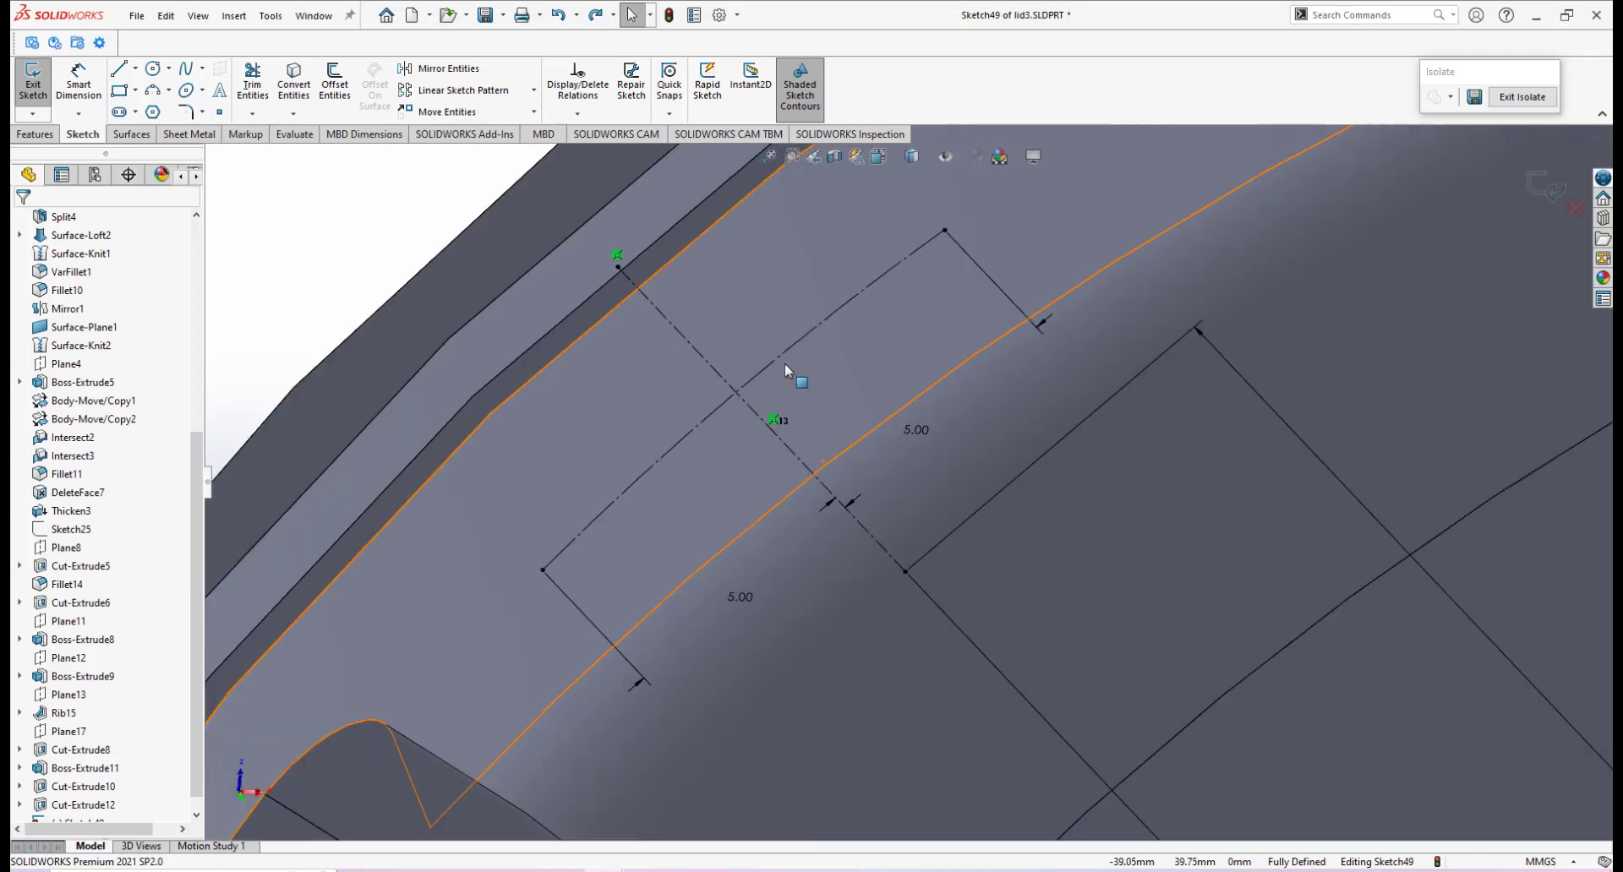
Offset the construction arc 0.25 mm bi-directionally, closing the ends with line caps.
scroll(784, 368, "down", 2)
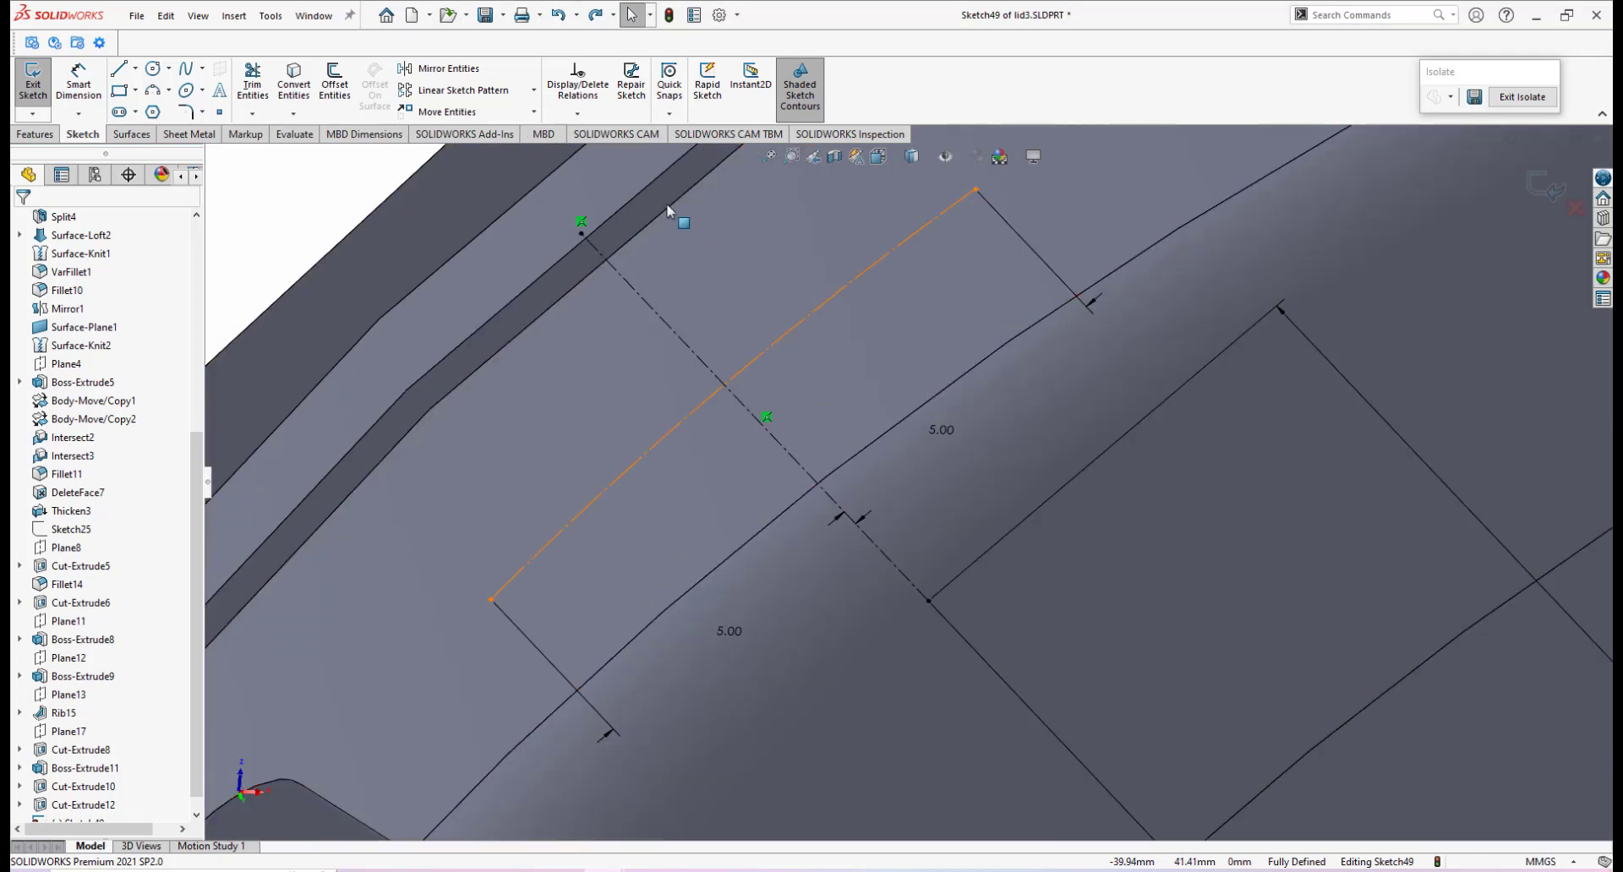
left_click(335, 84)
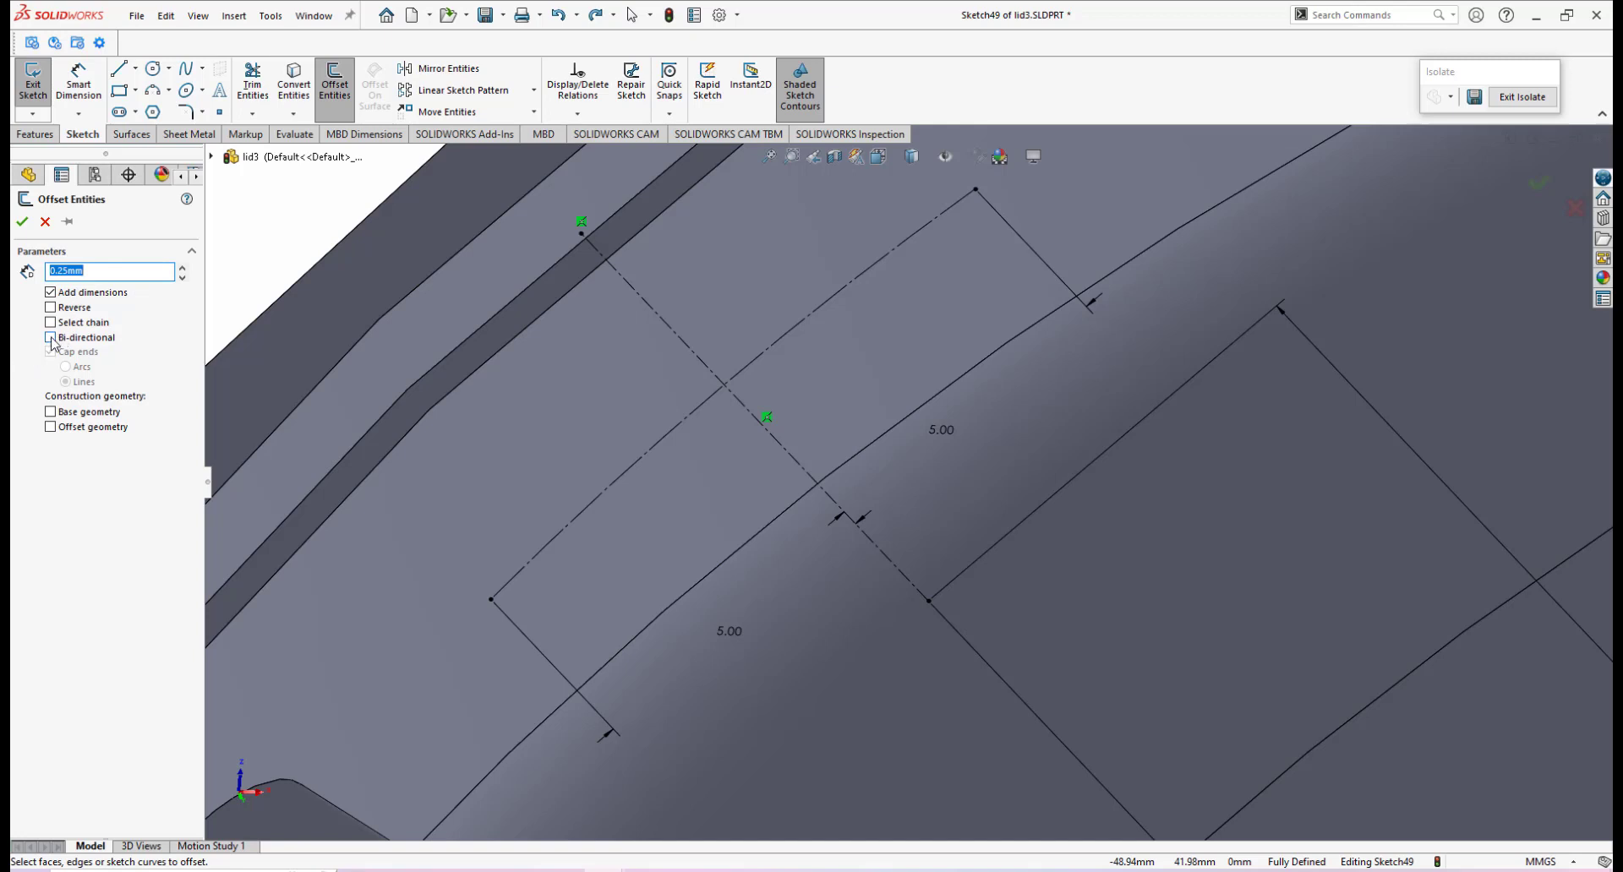
left_click(51, 338)
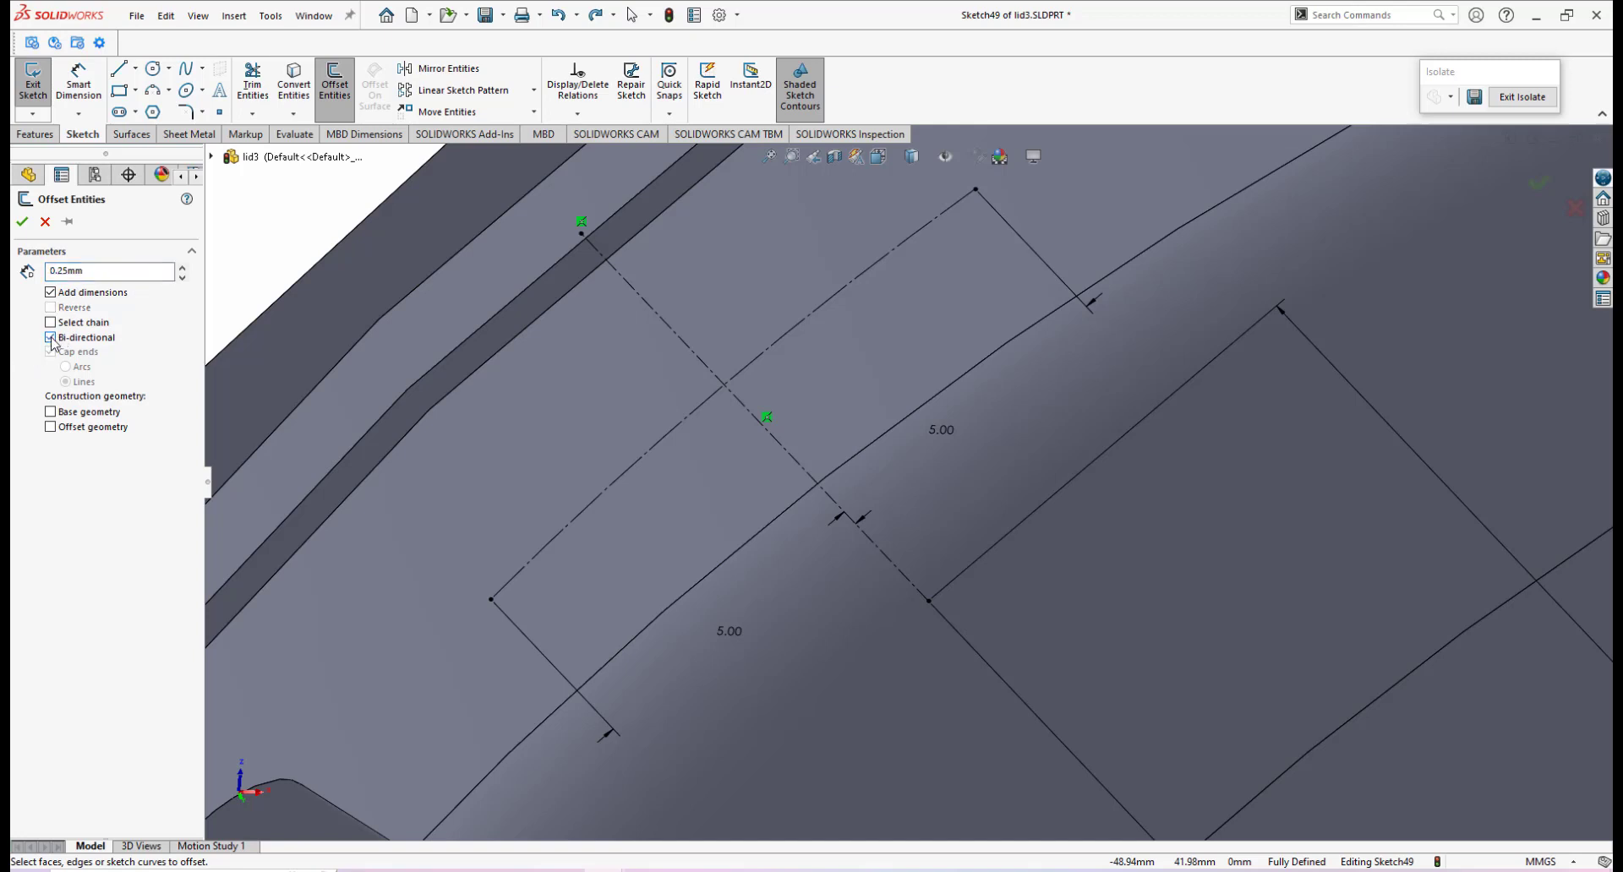
left_click(779, 340)
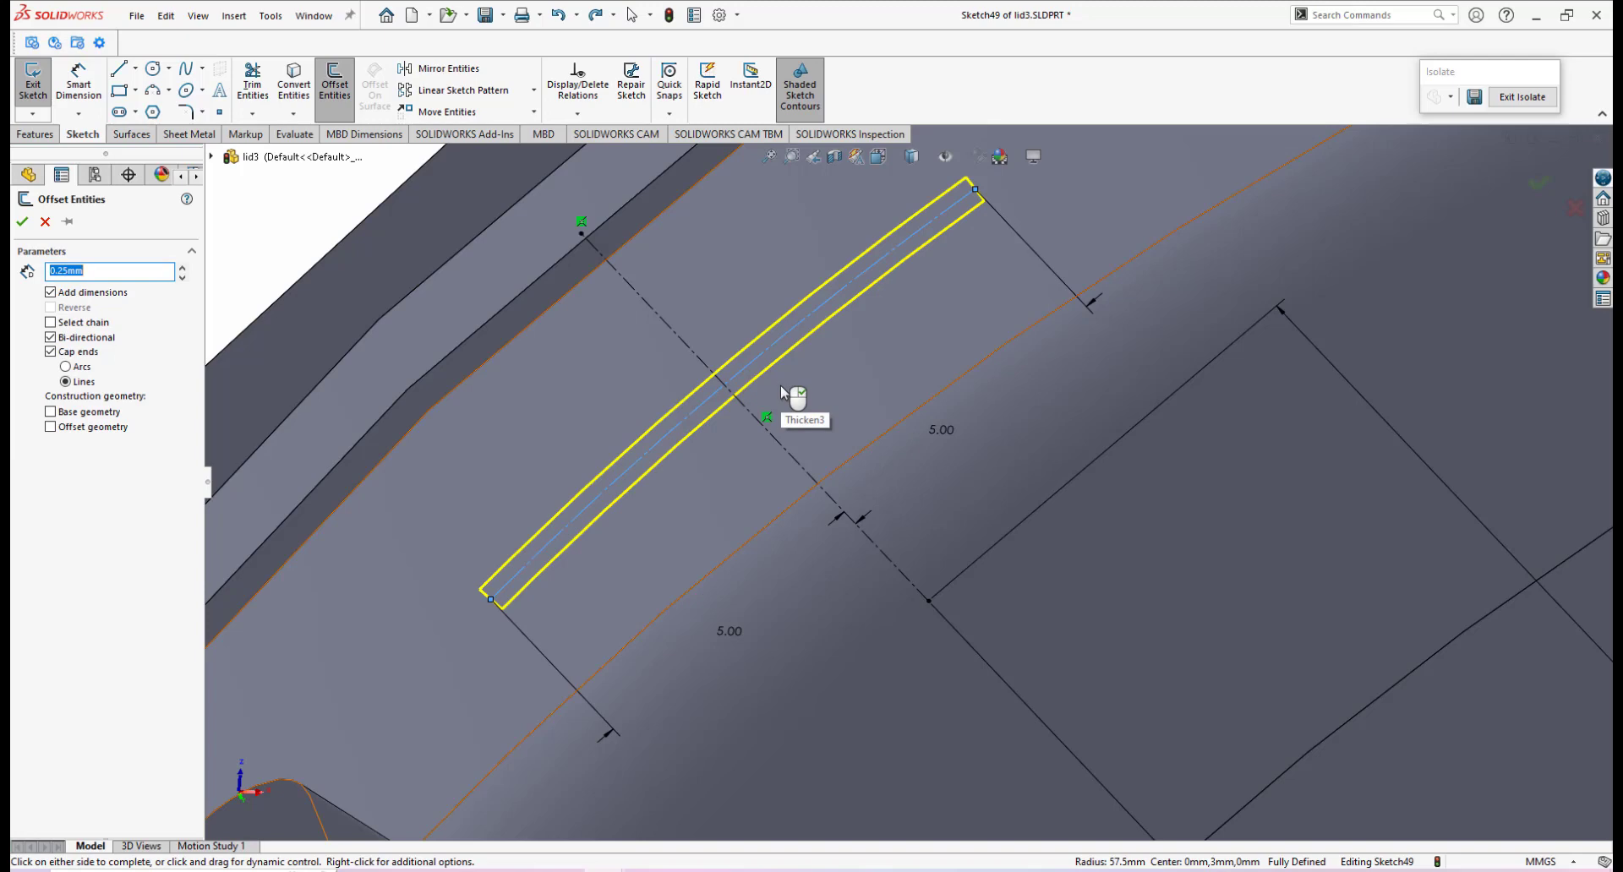
scroll(806, 387, "up", 1)
scroll(806, 387, "down", 1)
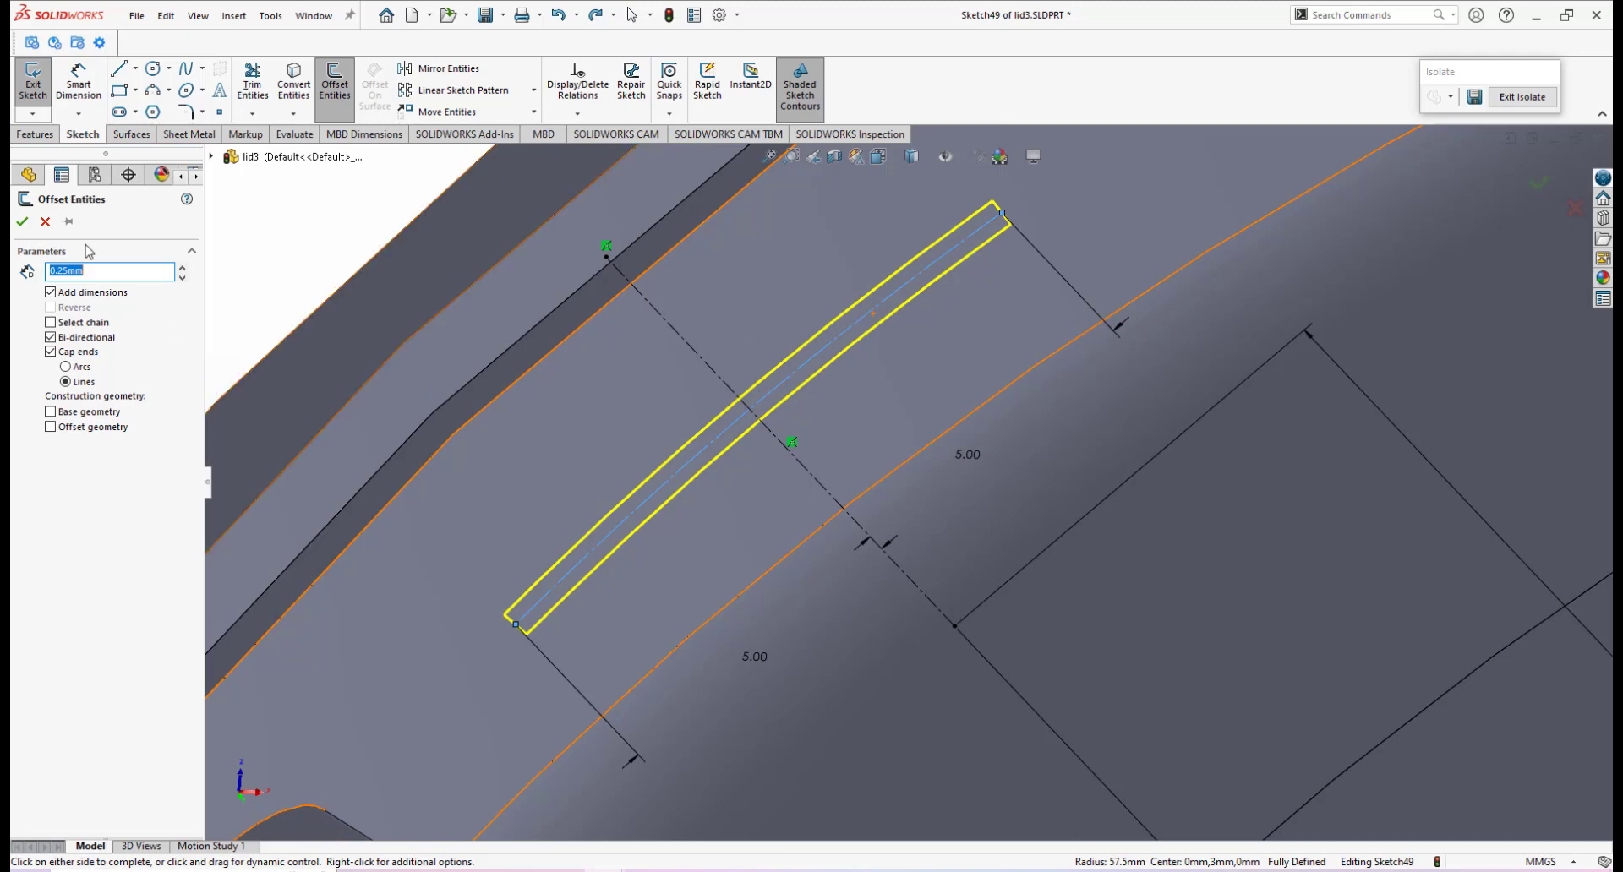
left_click(23, 223)
Offset the short 45° centerline 0.5 mm bi-directionally with line-capped ends across the arc-shaped strip.
scroll(703, 389, "up", 1)
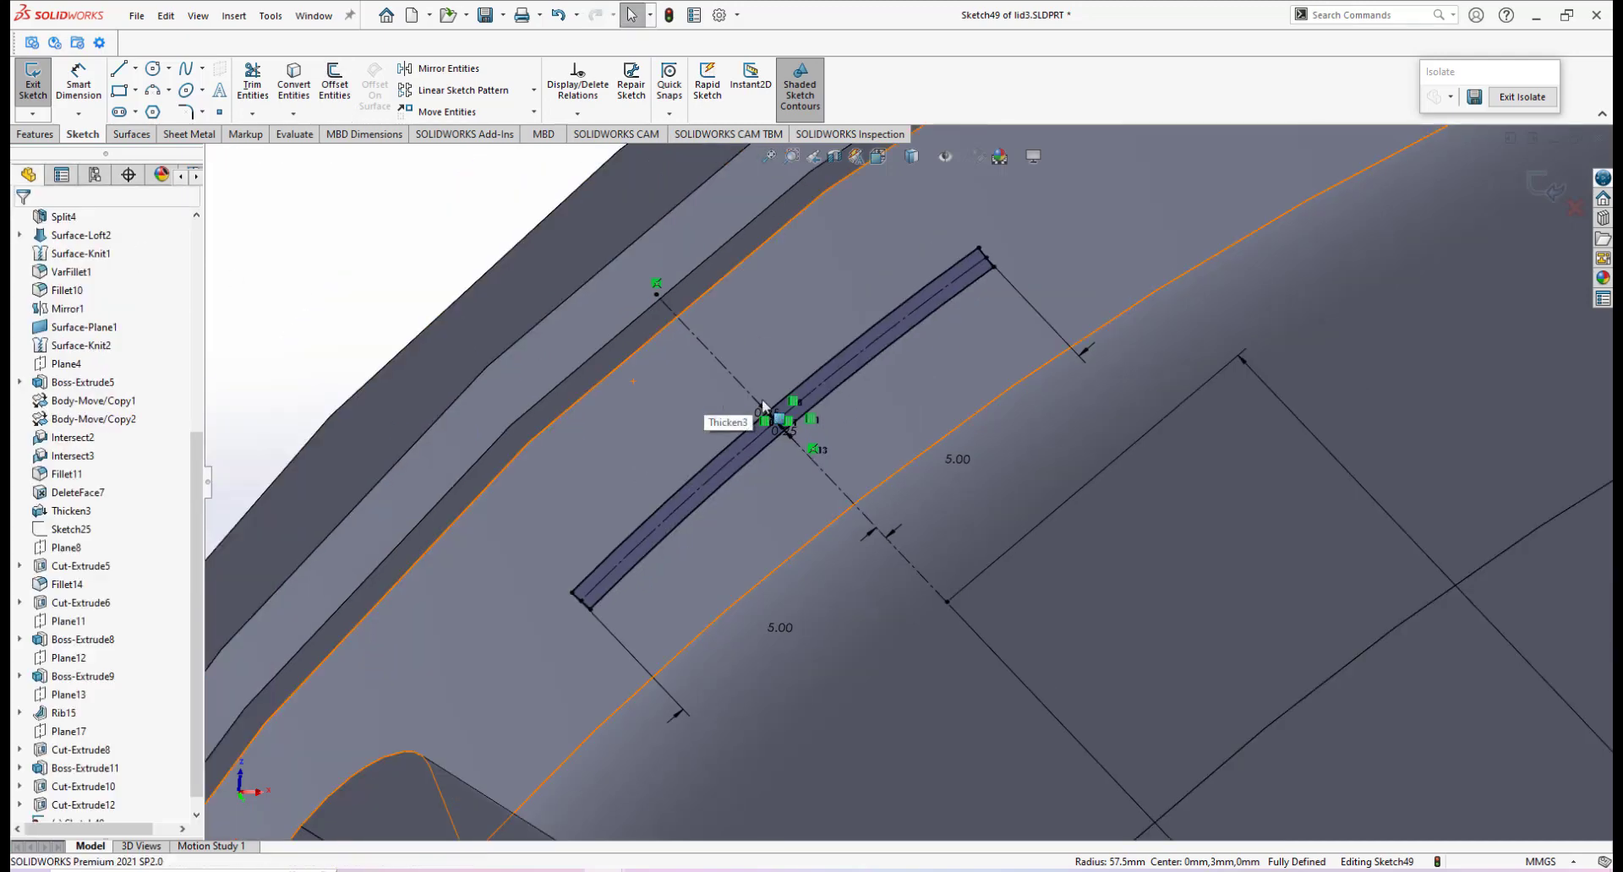
left_click(334, 86)
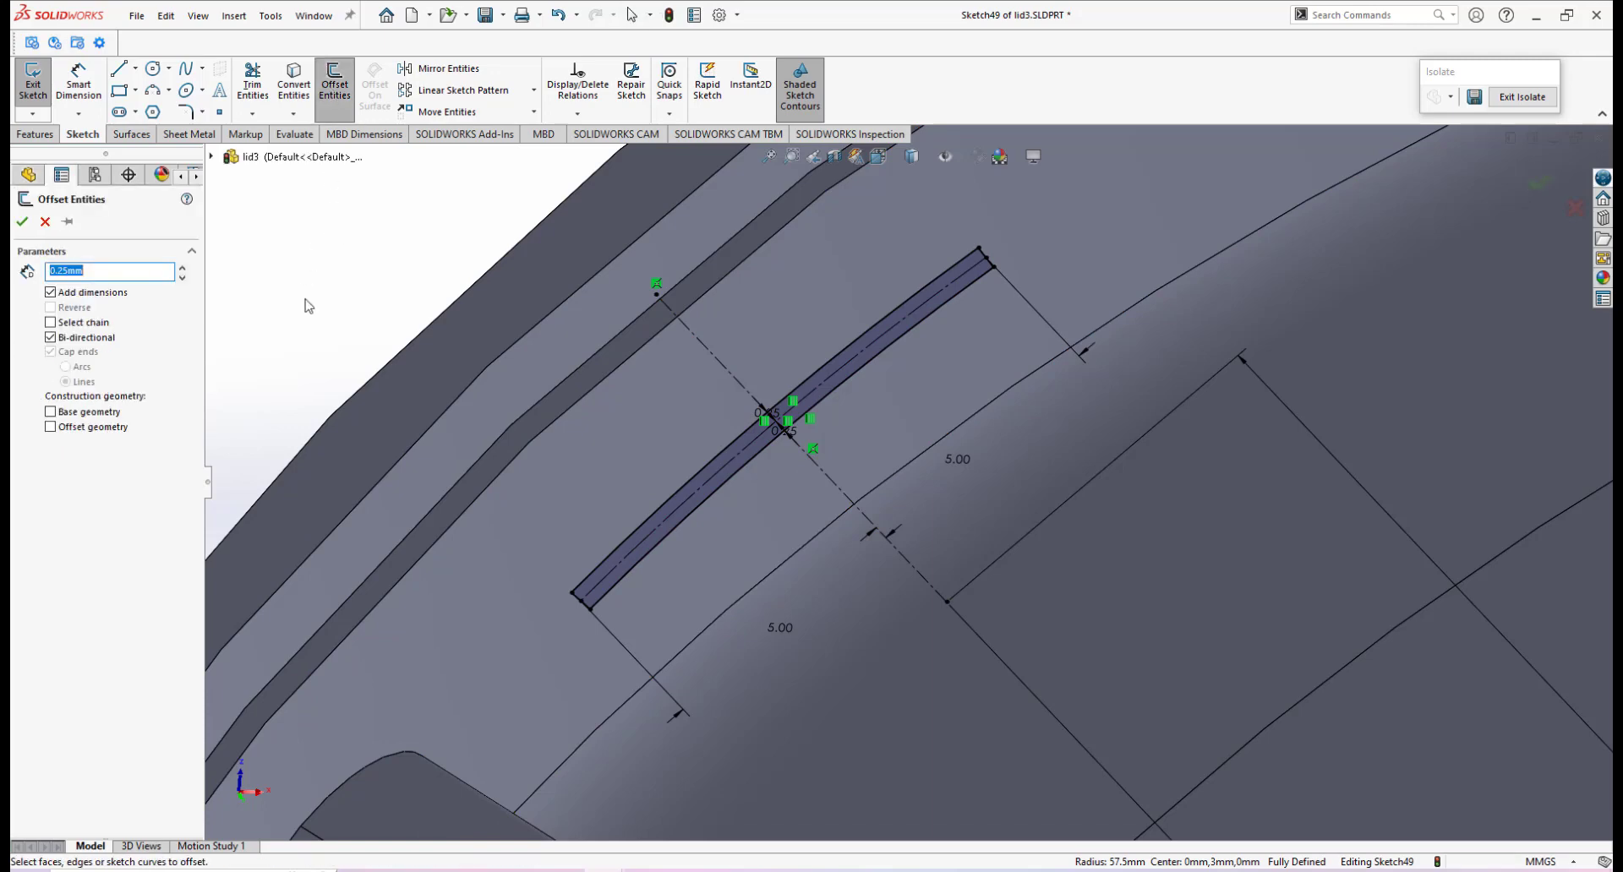
left_click(734, 379)
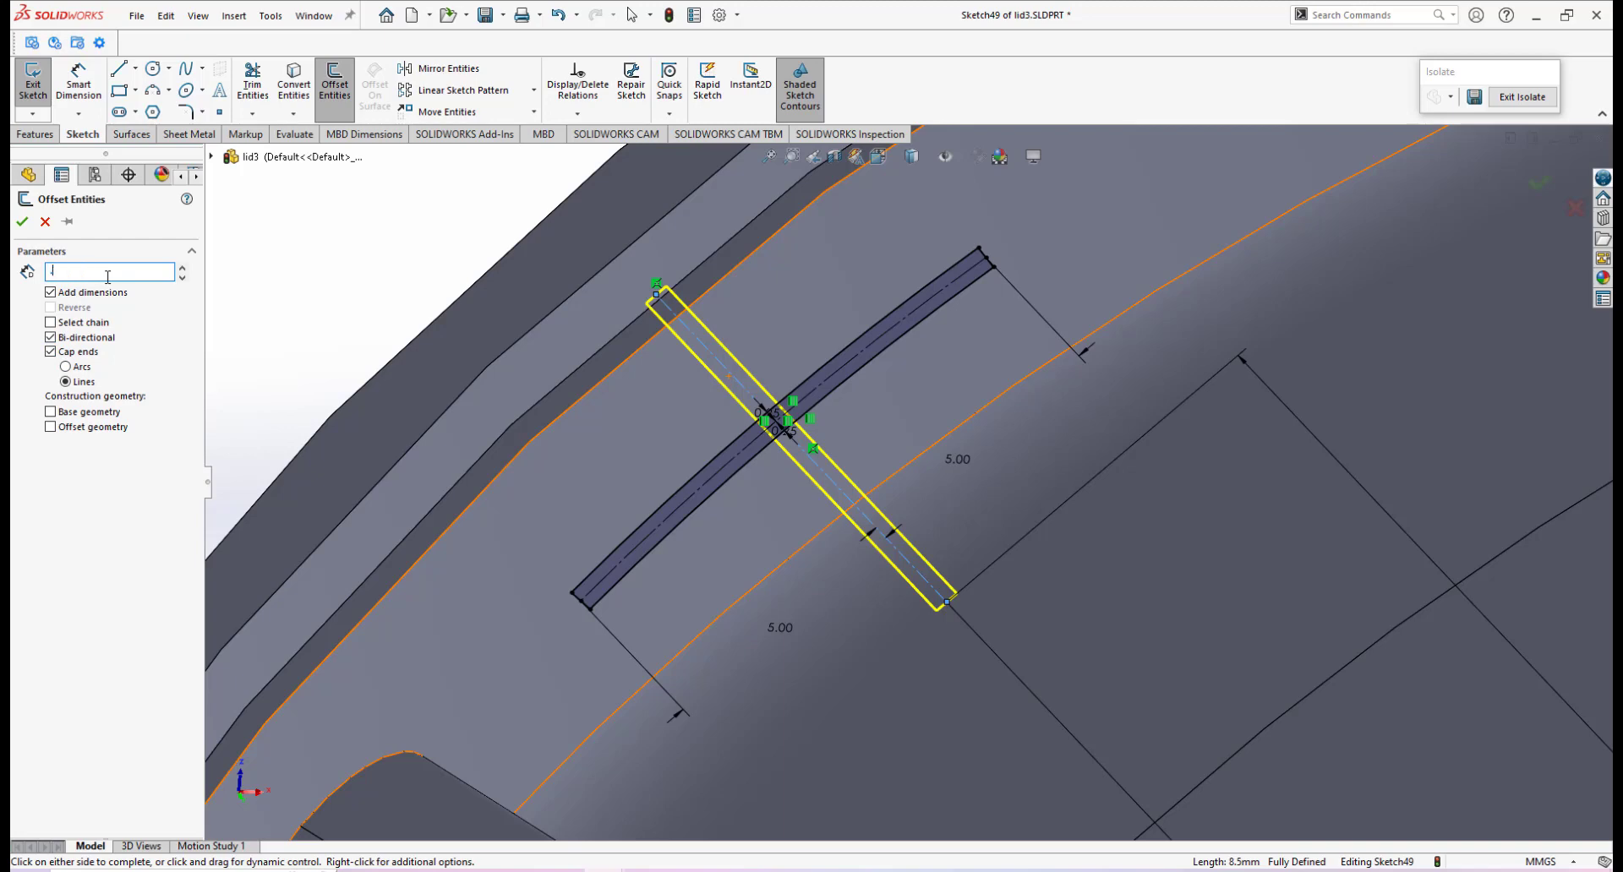
key("Return")
scroll(906, 475, "up", 2)
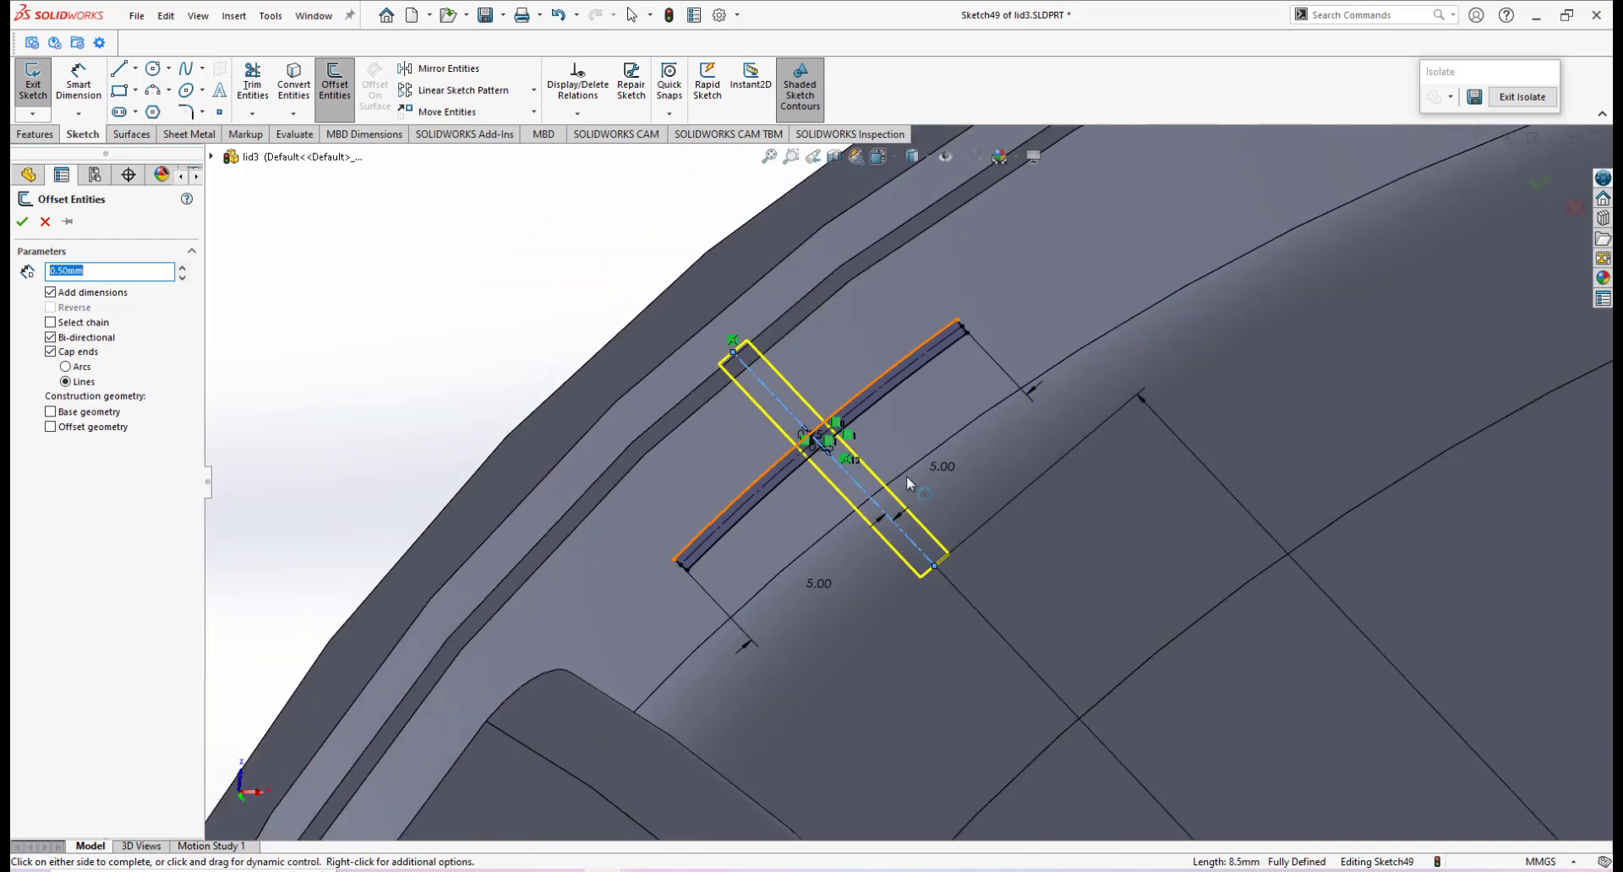
scroll(906, 475, "down", 1)
middle_click_drag(906, 475, 930, 507)
scroll(1020, 643, "up", 1)
scroll(1020, 634, "down", 5)
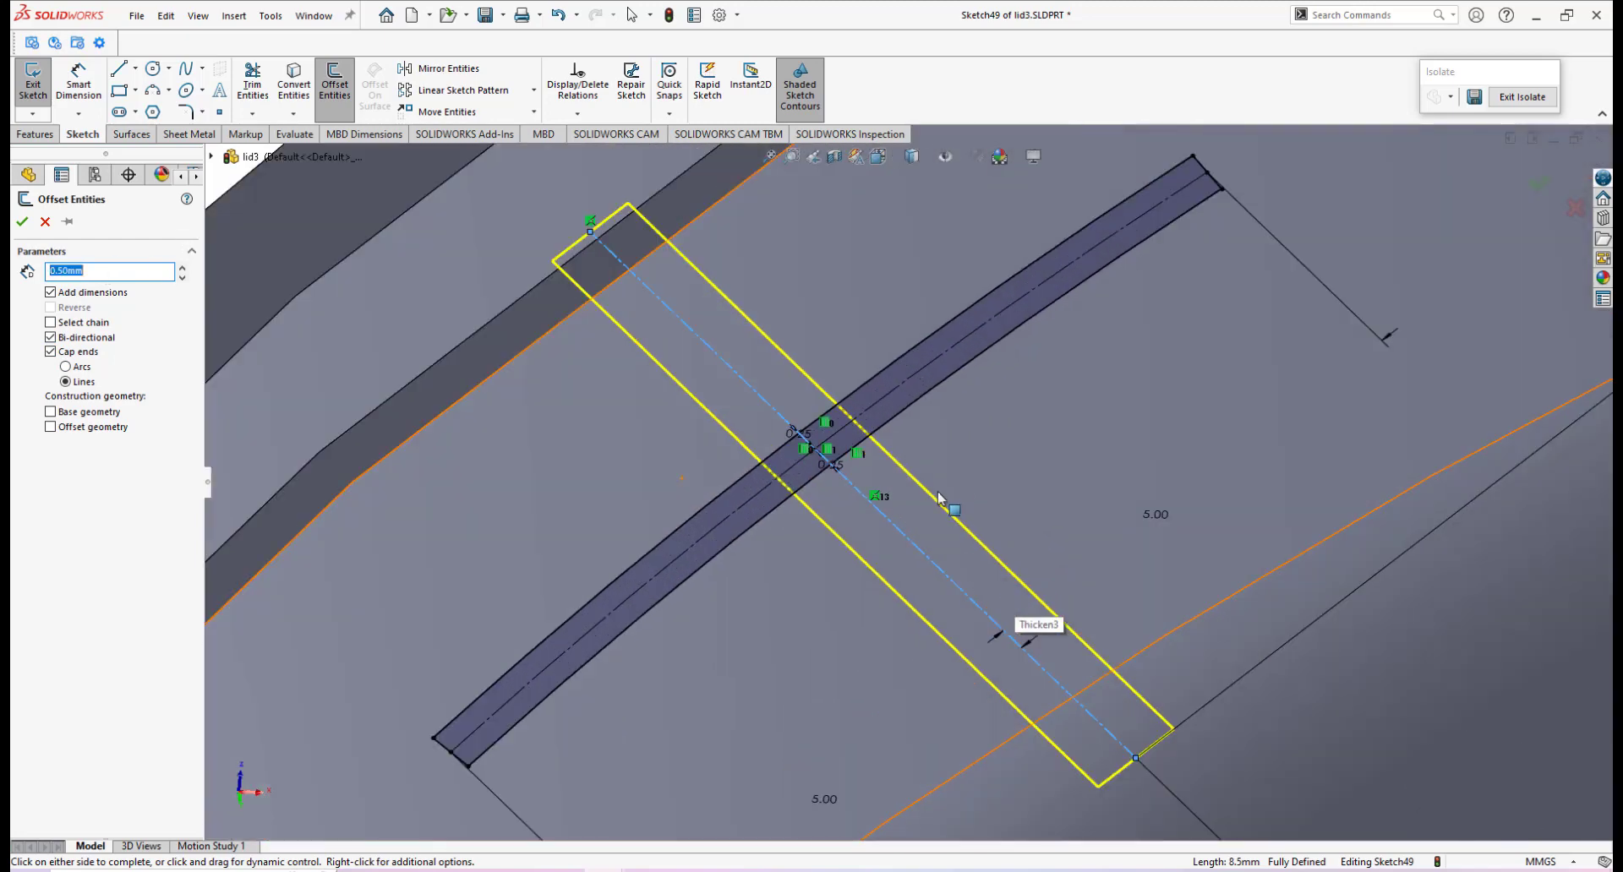
left_click(23, 221)
Start a boss extrusion from the crossed rib sketch with its direction reversed into the lid.
scroll(895, 580, "up", 5)
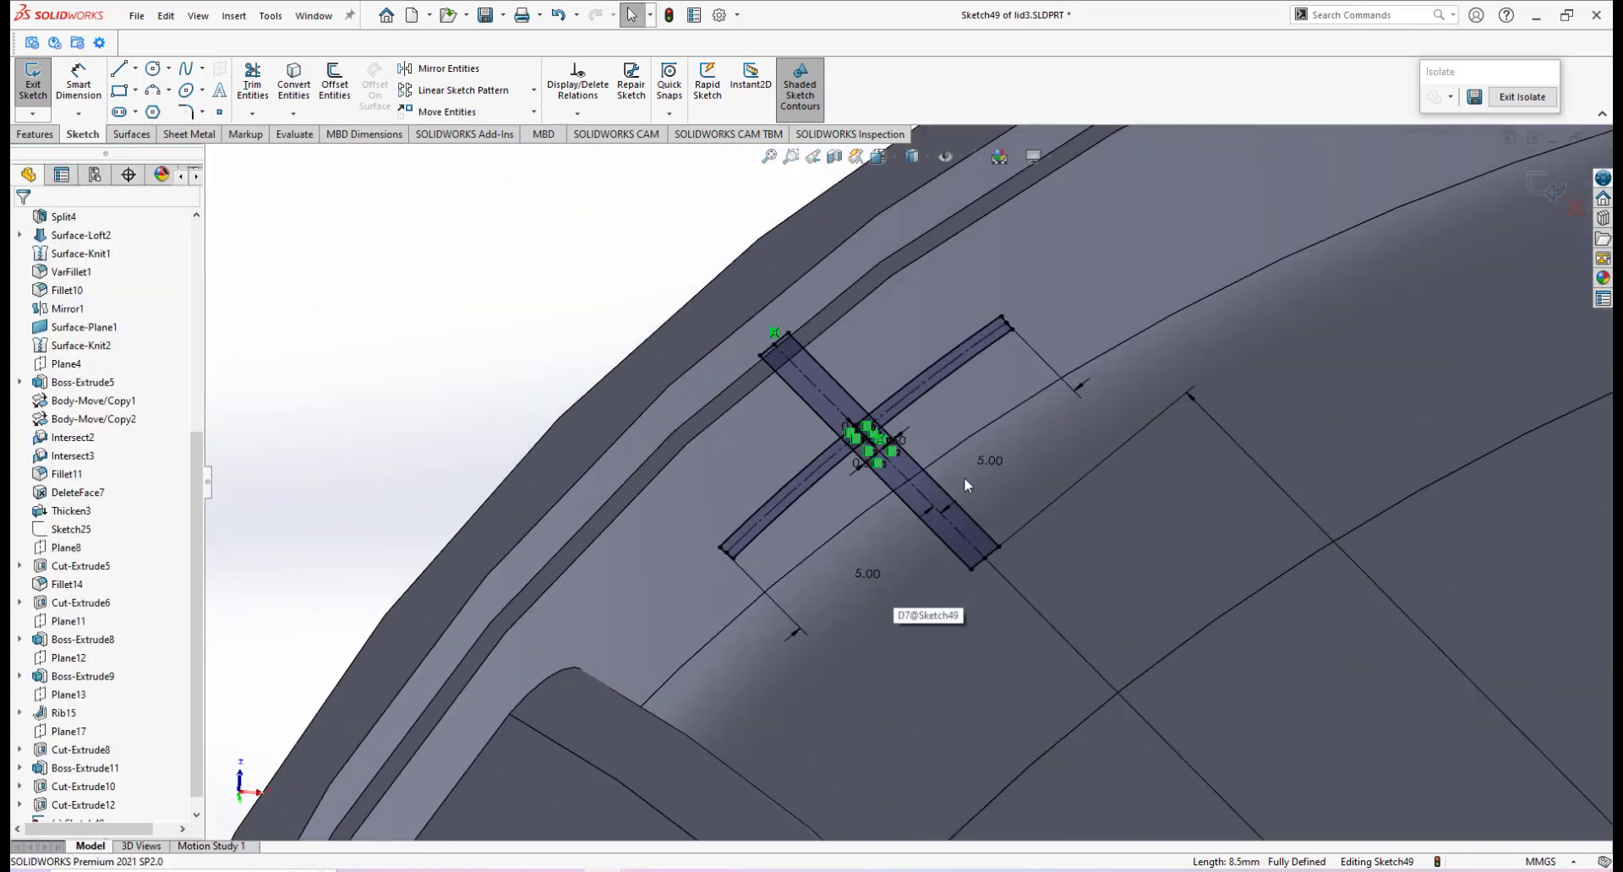
mouse_move(964, 477)
middle_mouse_down()
mouse_move(876, 459)
mouse_move(906, 415)
mouse_move(869, 437)
middle_mouse_up()
scroll(869, 454, "up", 3)
scroll(845, 438, "down", 2)
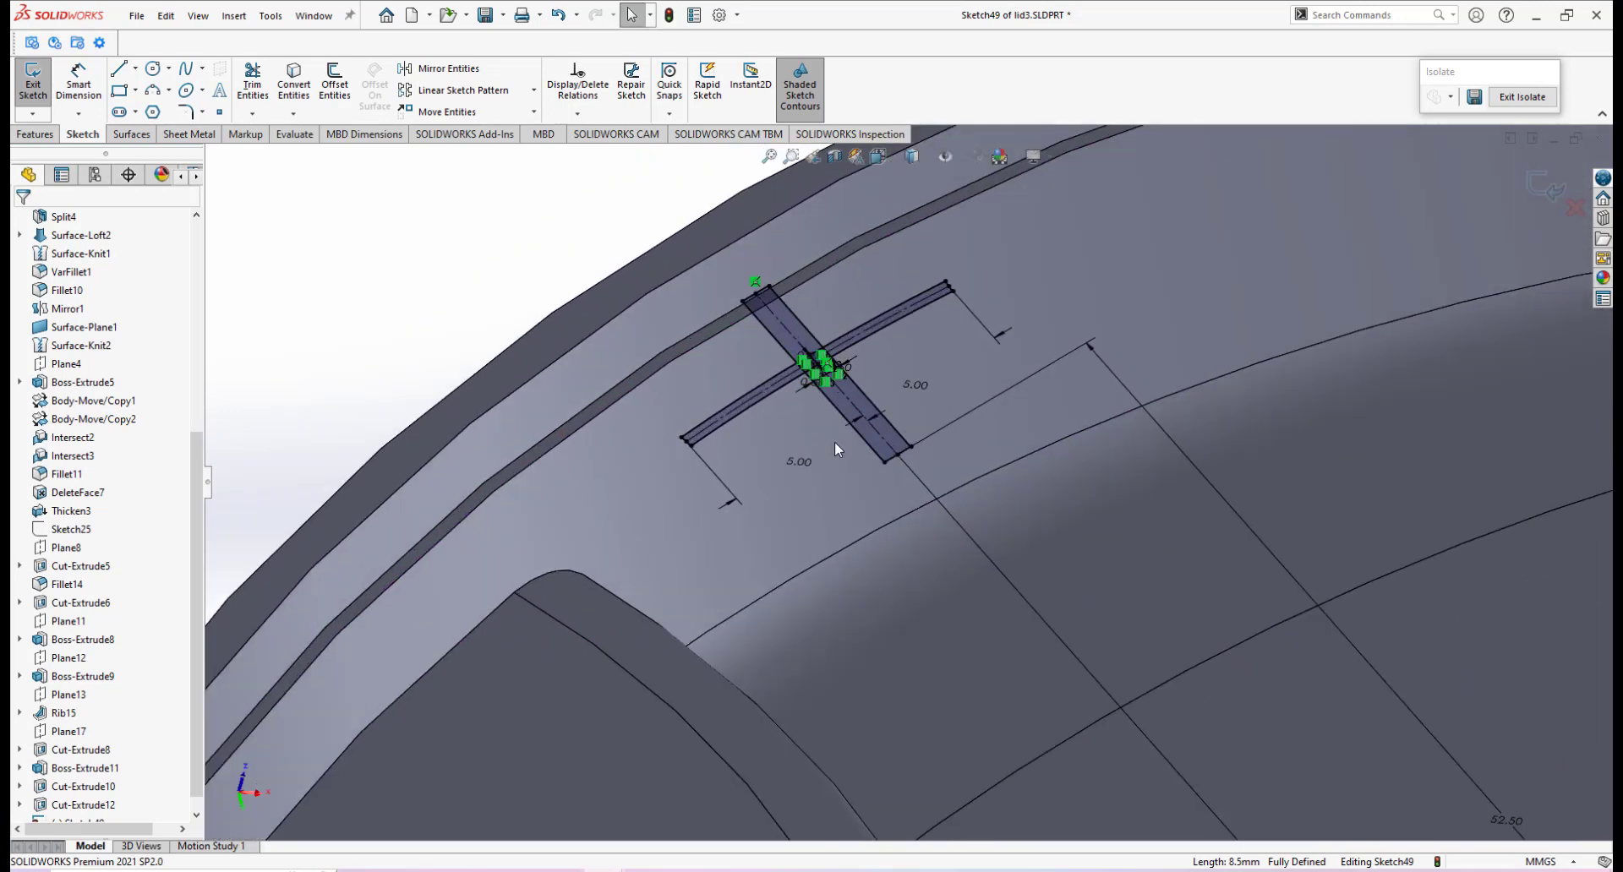
middle_click(839, 445)
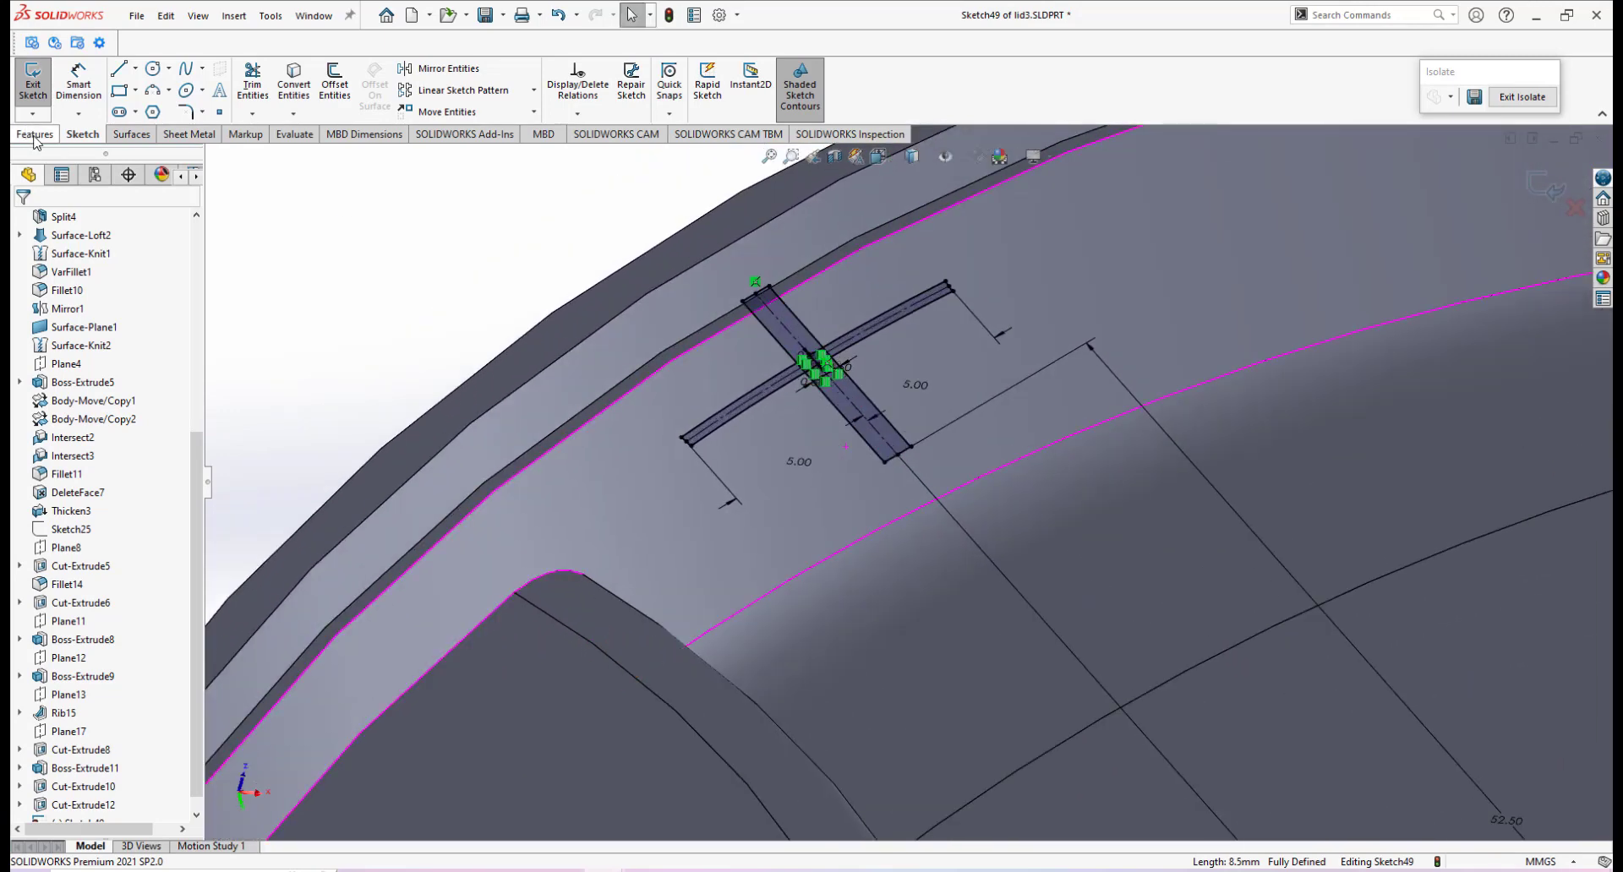
left_click(34, 136)
left_click(40, 93)
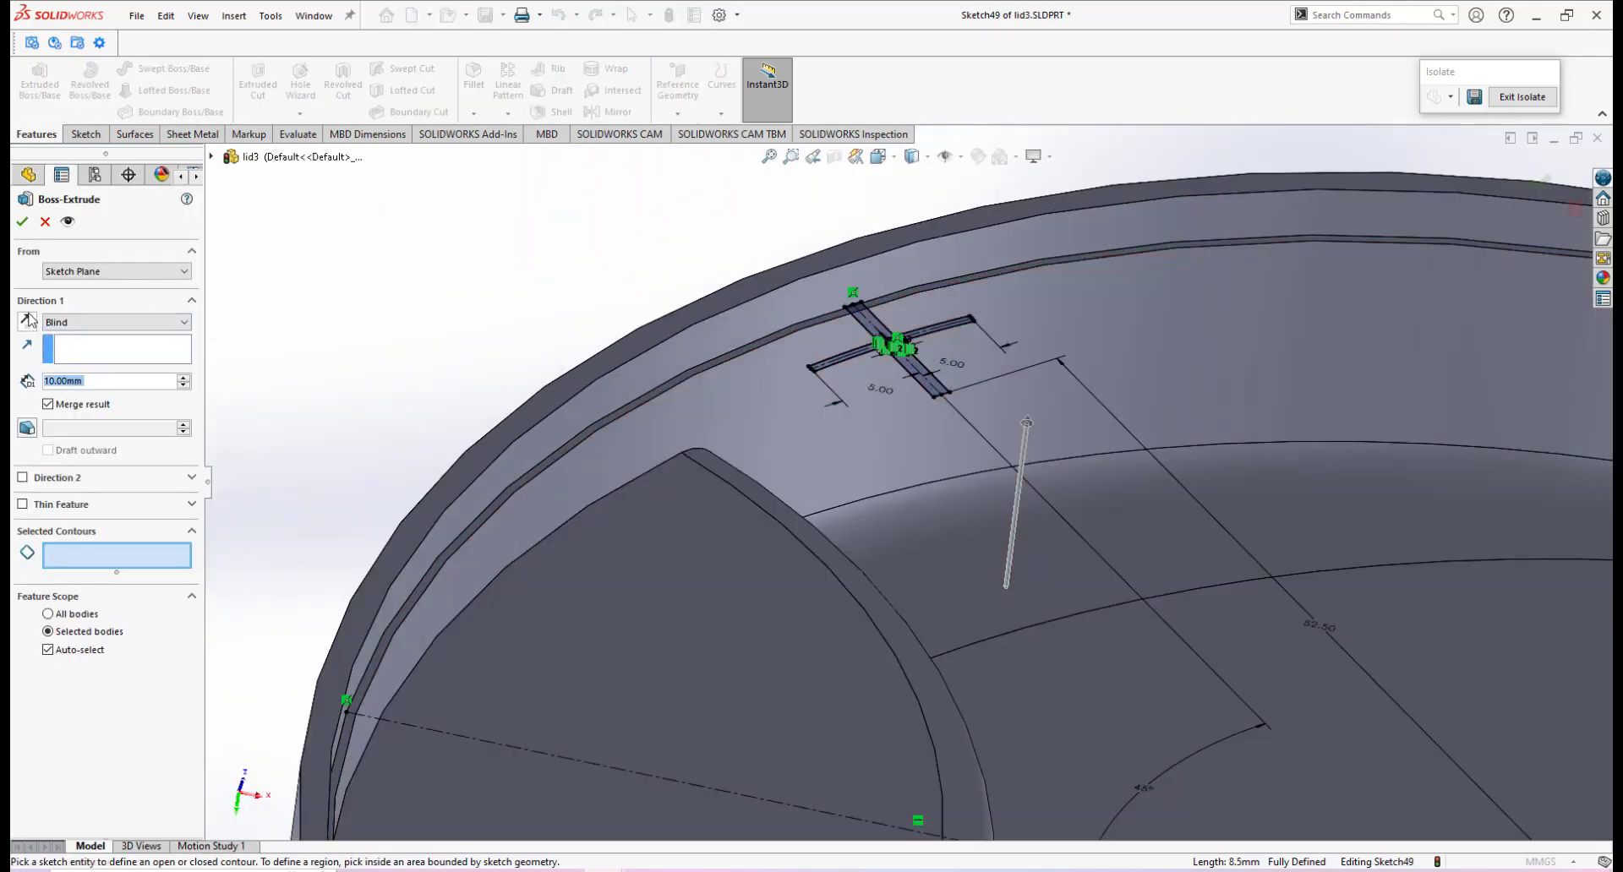
left_click(28, 321)
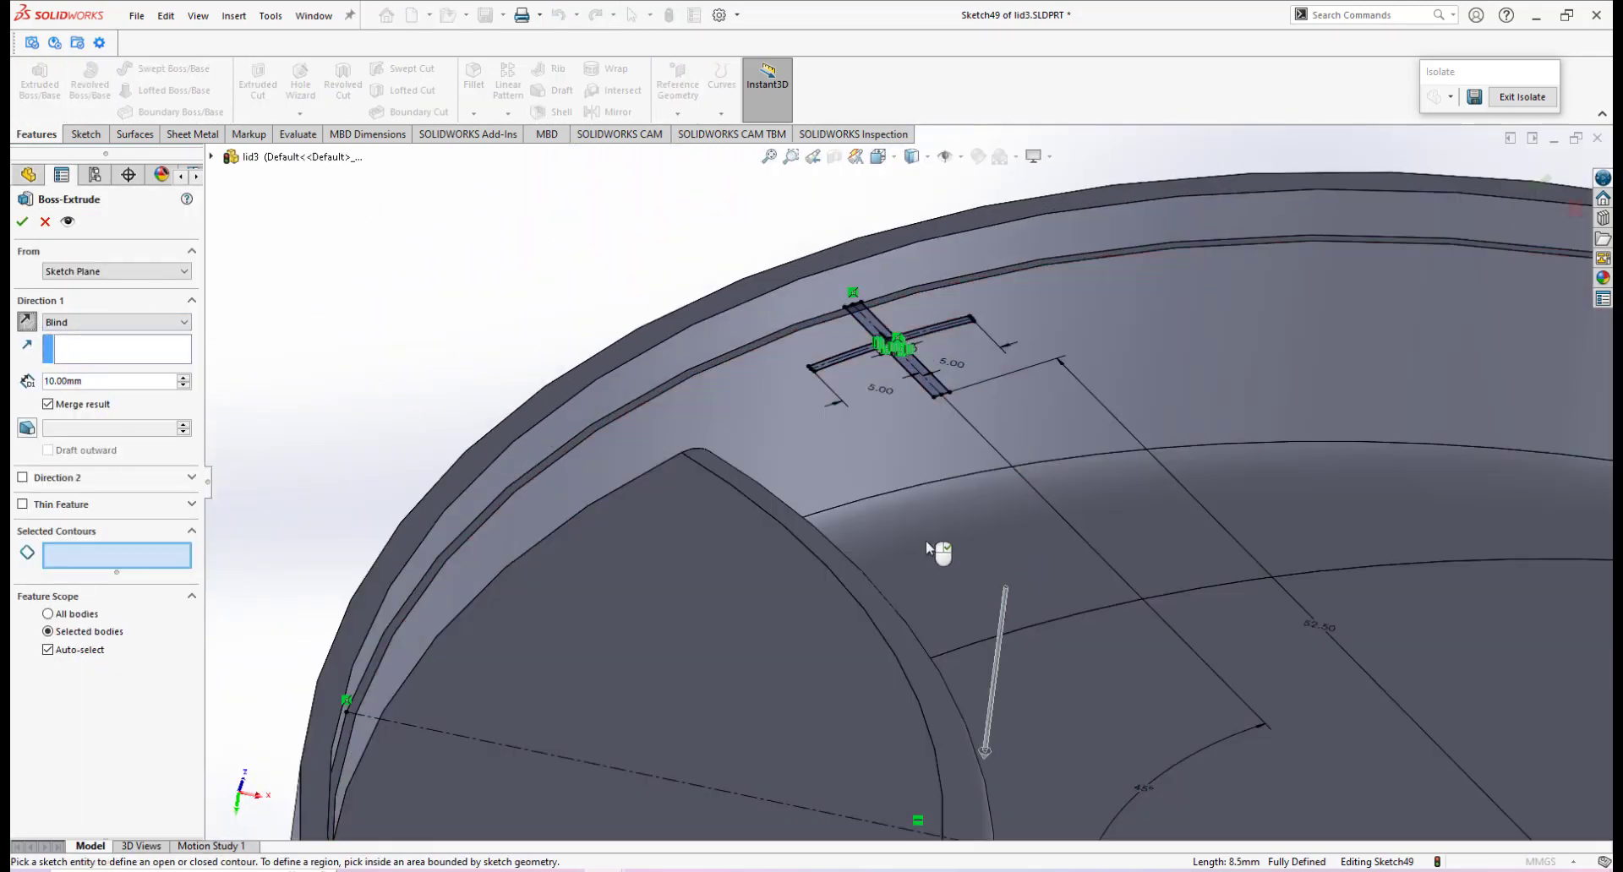
scroll(1007, 556, "down", 2)
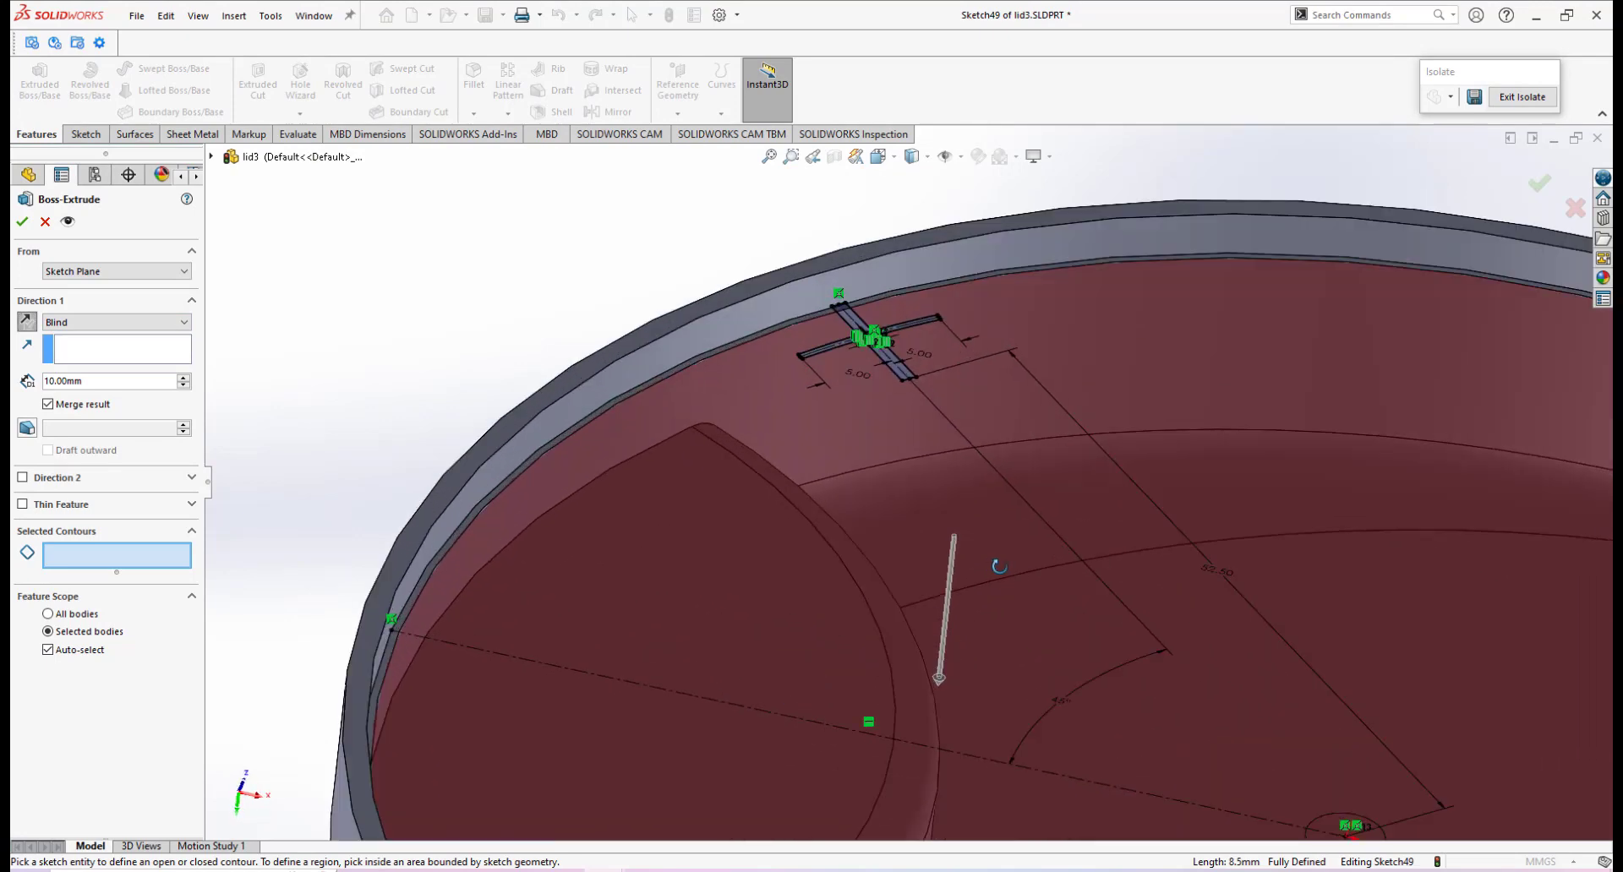
middle_click_drag(995, 564, 991, 575)
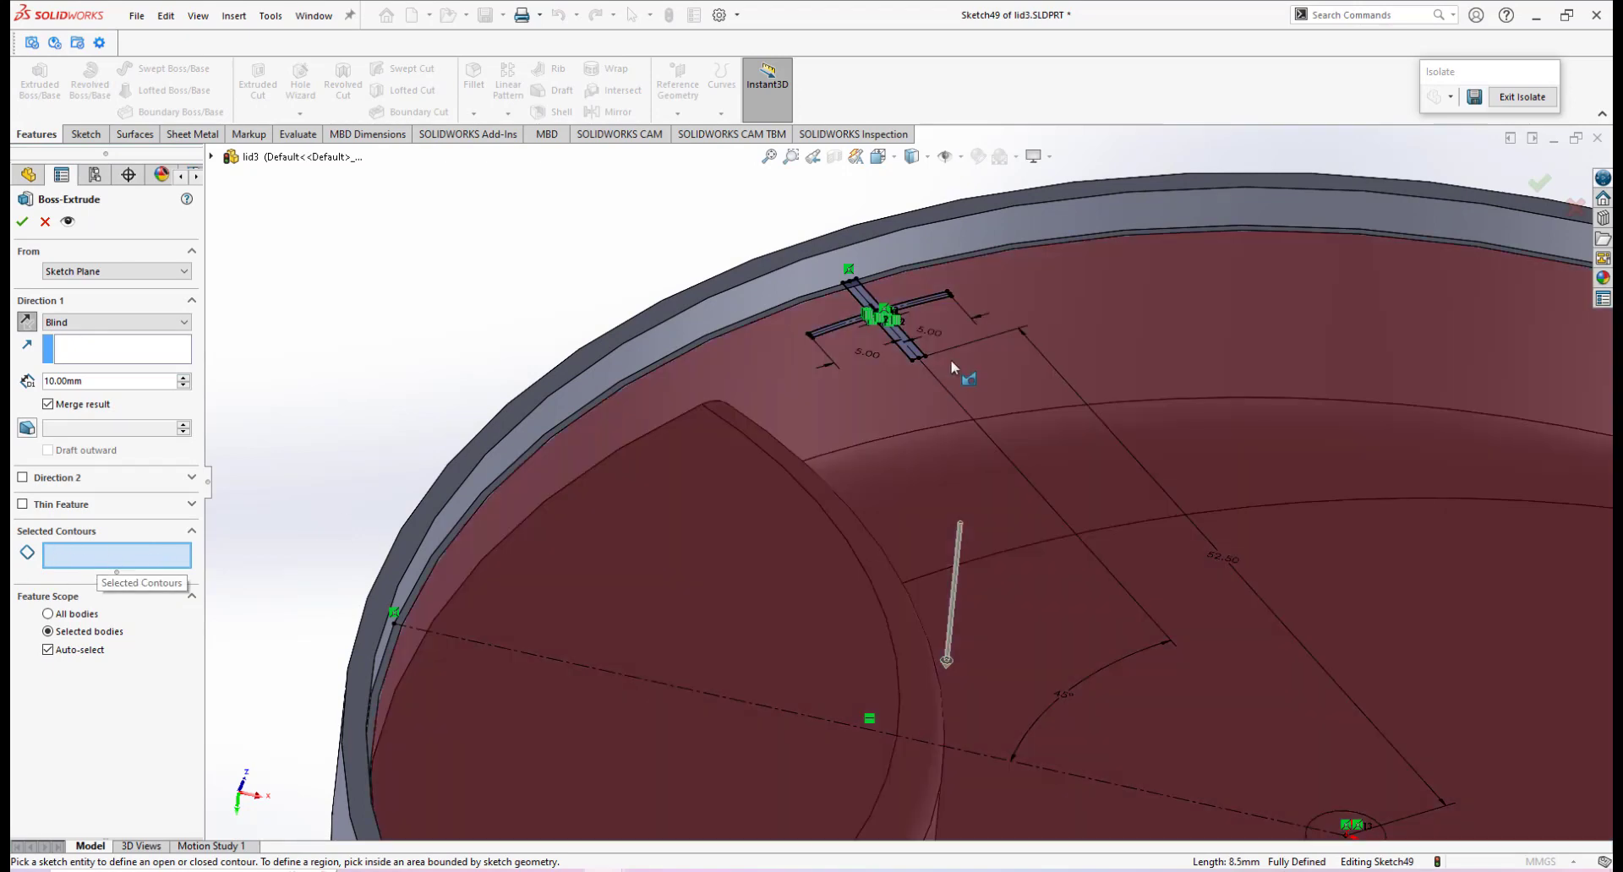
Select all six regions of the crossed rib profile, including the central overlap, as the extrusion's contours.
scroll(879, 296, "down", 5)
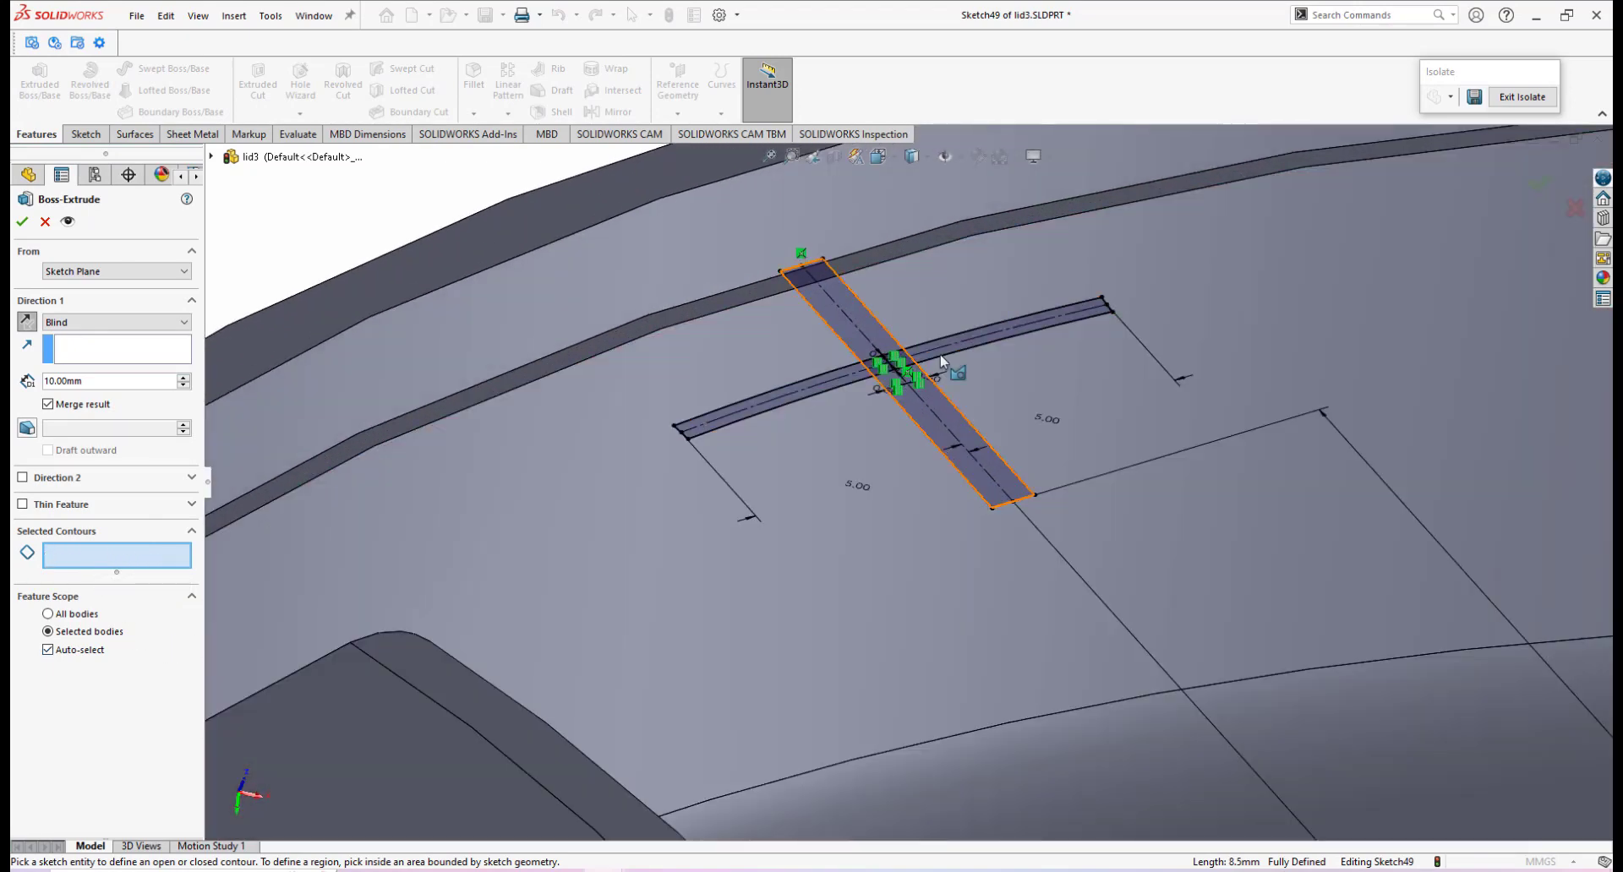
left_click(870, 328)
mouse_move(870, 337)
middle_mouse_down()
mouse_move(829, 301)
mouse_move(838, 281)
middle_mouse_up()
scroll(432, 408, "up", 2)
scroll(556, 443, "down", 3)
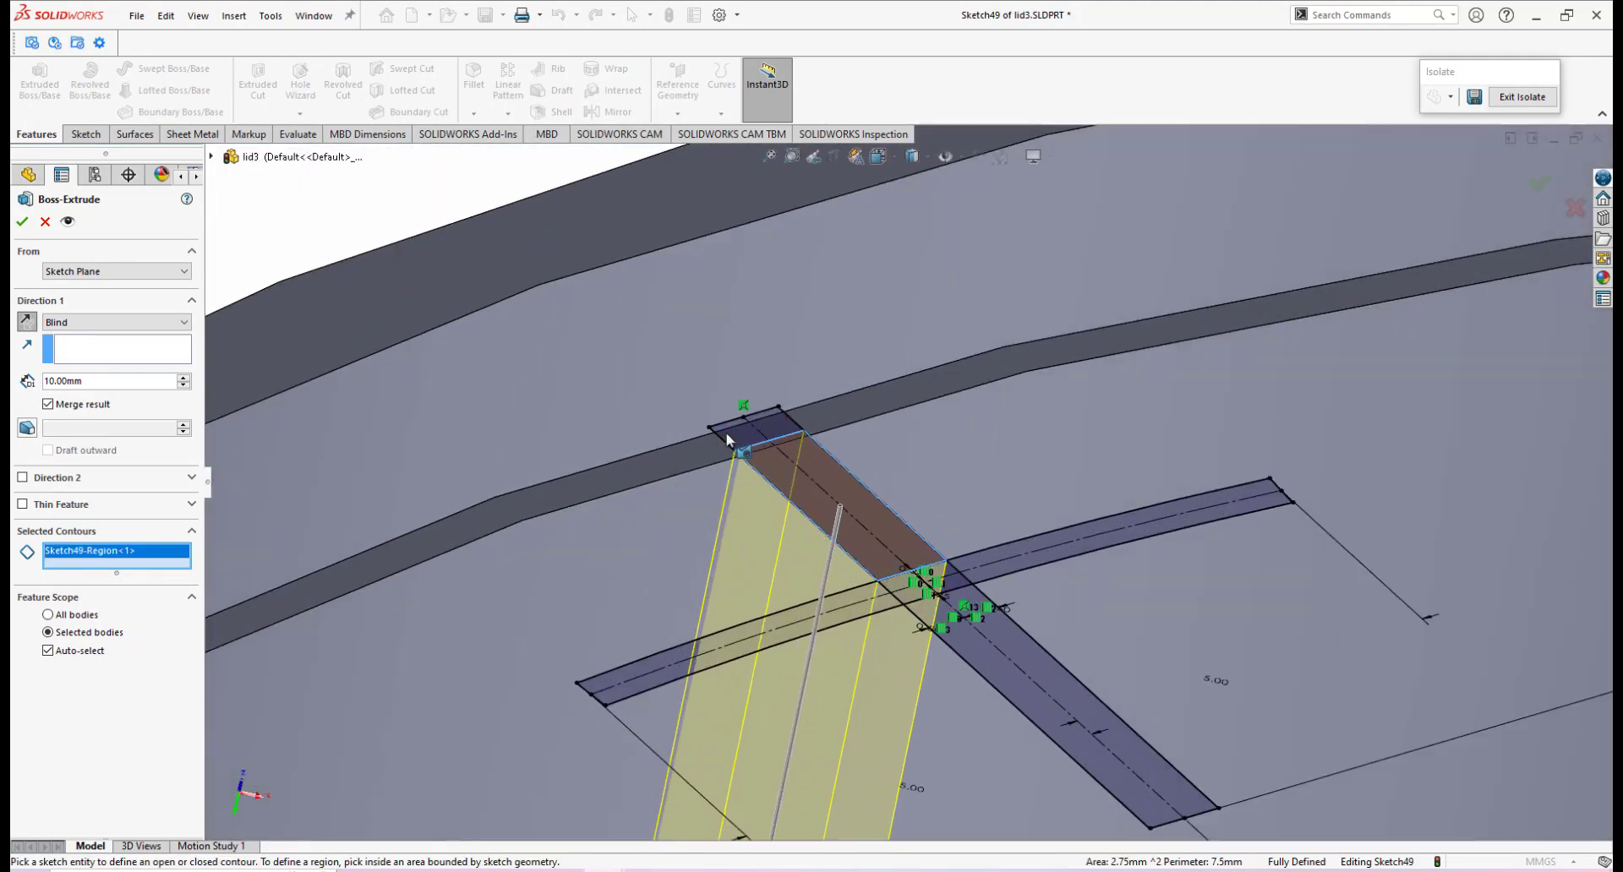
left_click(738, 437)
scroll(930, 580, "up", 2)
scroll(964, 551, "down", 3)
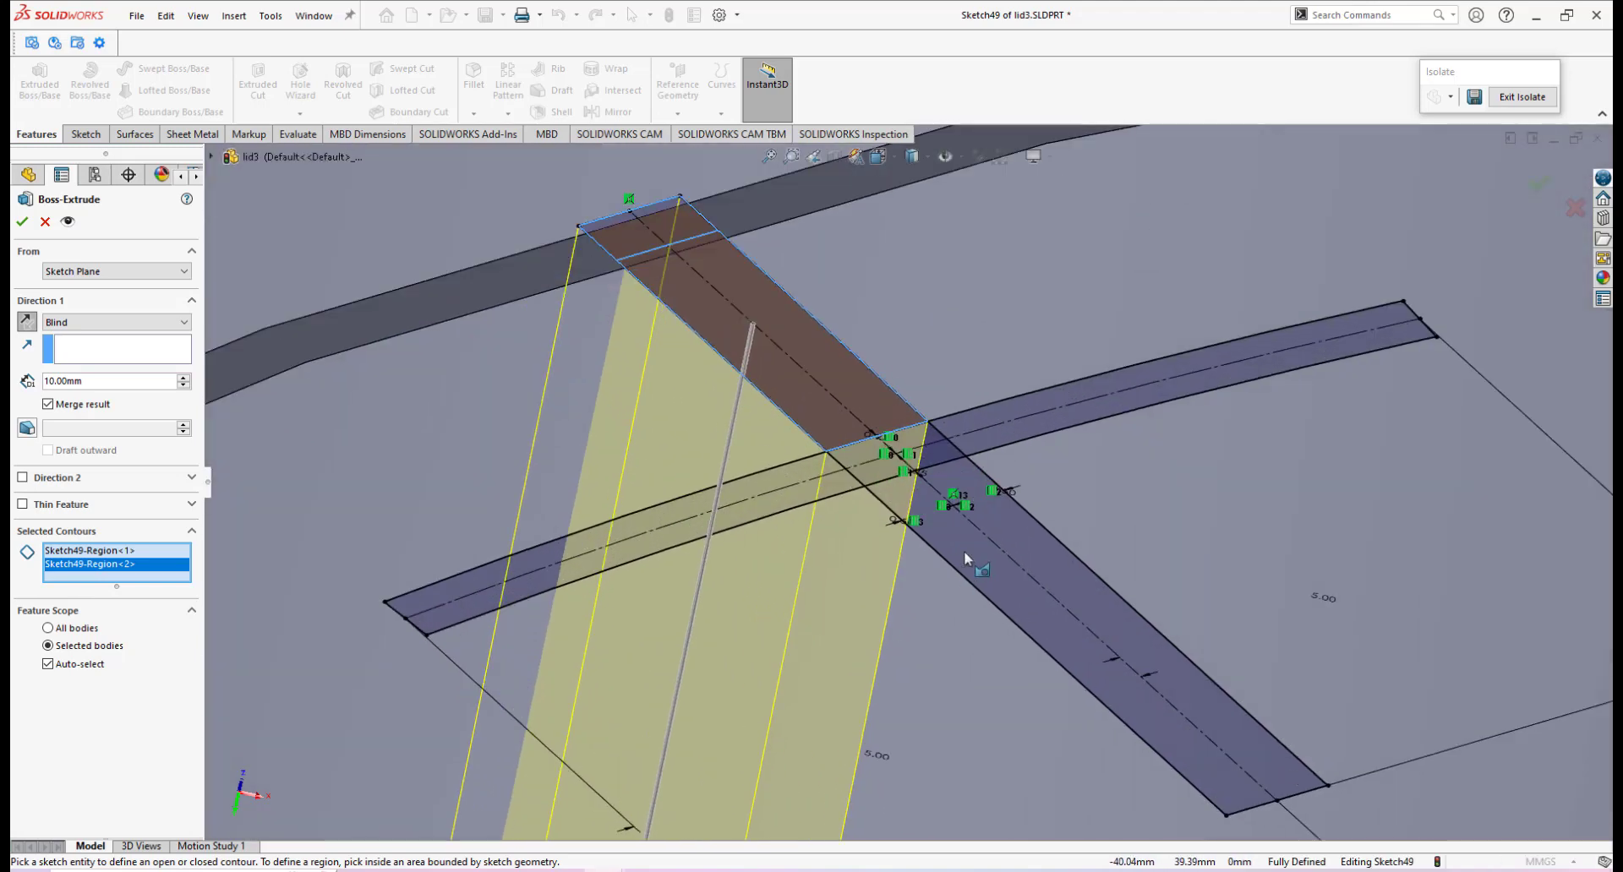
left_click(977, 565)
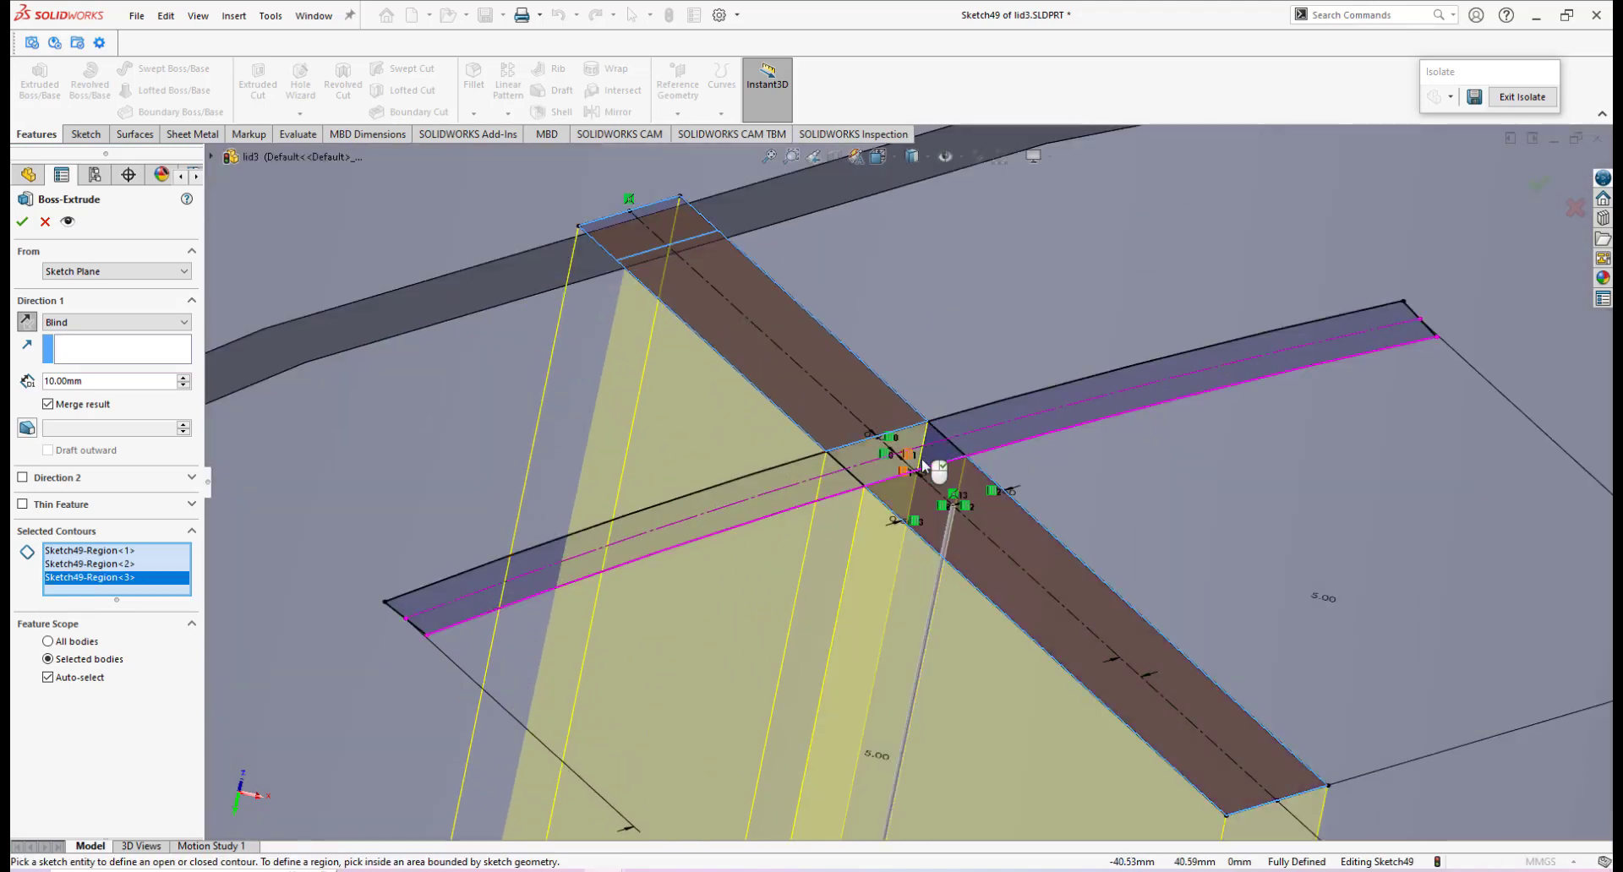
middle_click_drag(931, 471, 904, 480)
left_click(989, 281)
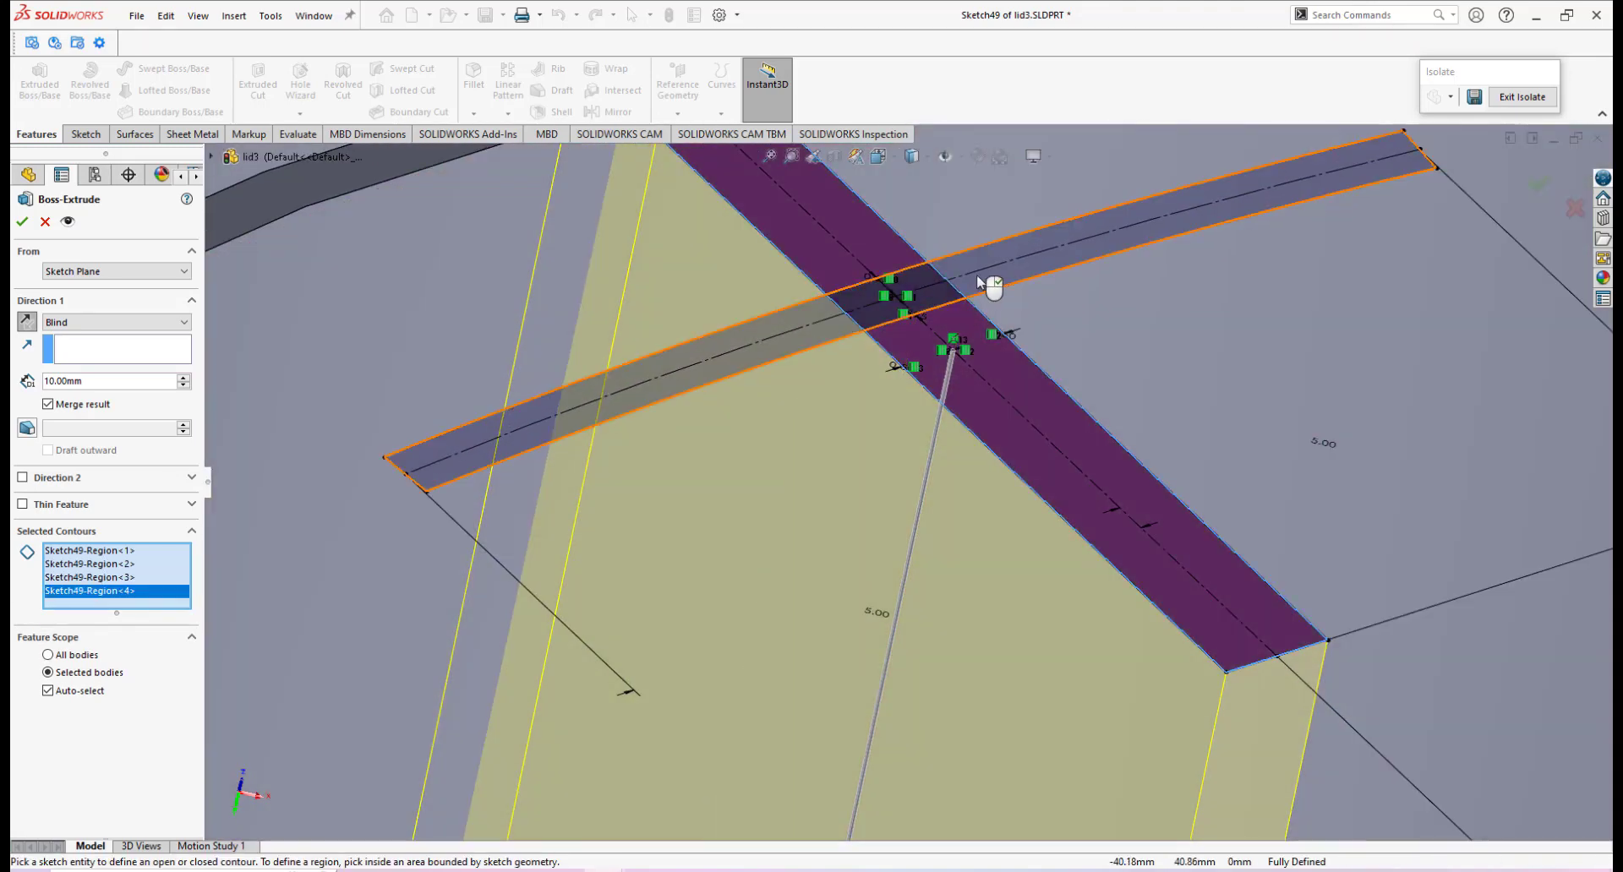
left_click(989, 288)
left_click(805, 351)
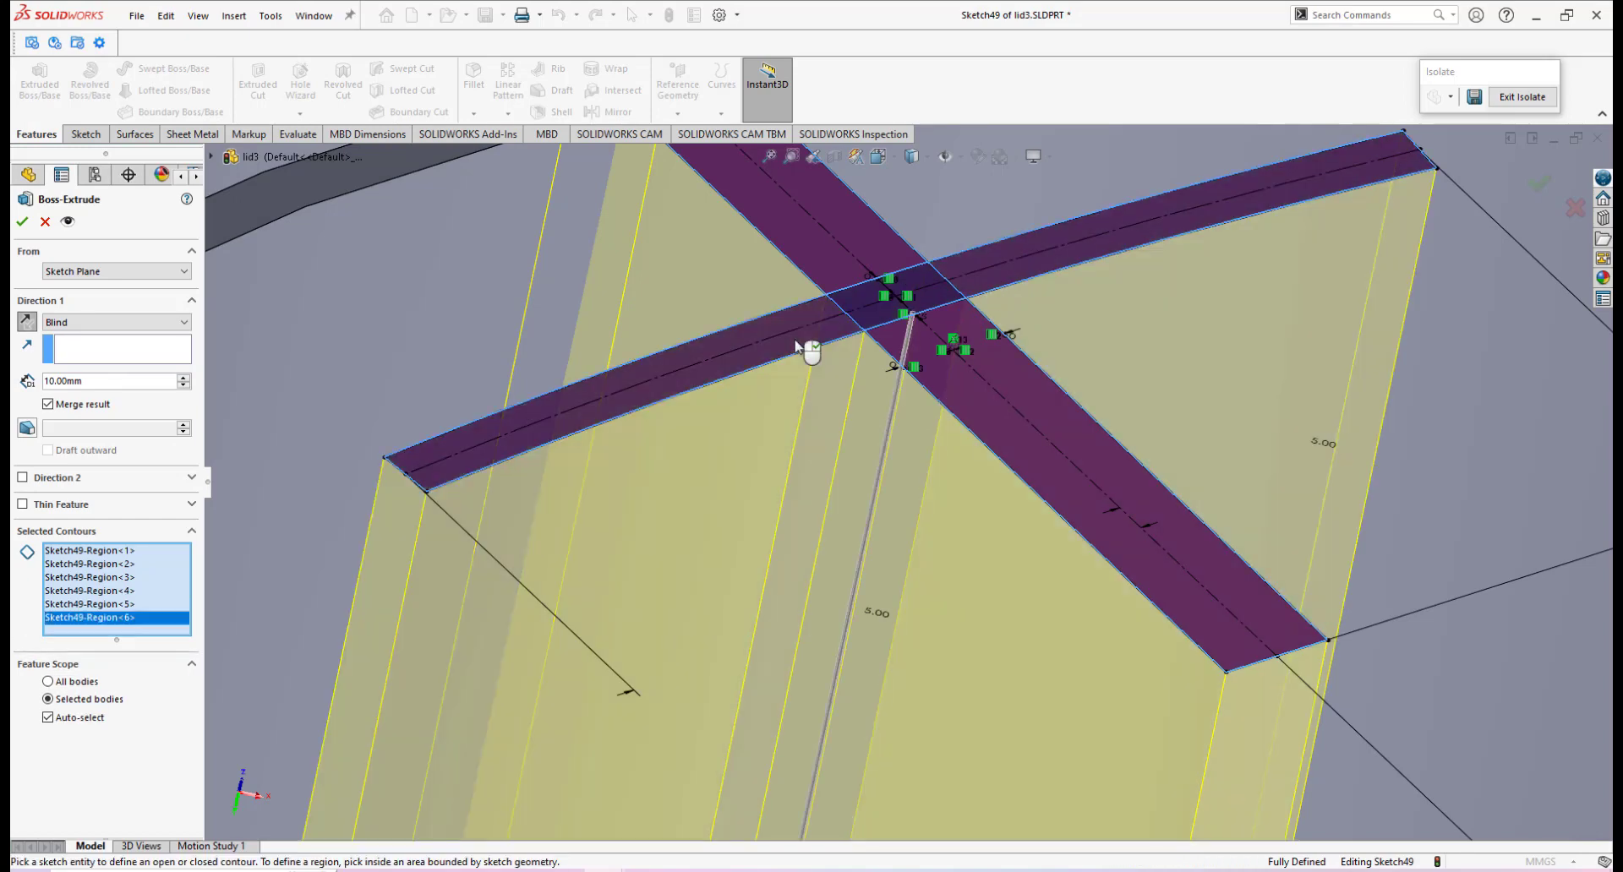
Extrude the crossed rib with the Up To Body end condition, ending on the lid body with the result merged.
mouse_move(806, 351)
middle_mouse_down()
mouse_move(964, 475)
mouse_move(928, 529)
mouse_move(947, 524)
middle_mouse_up()
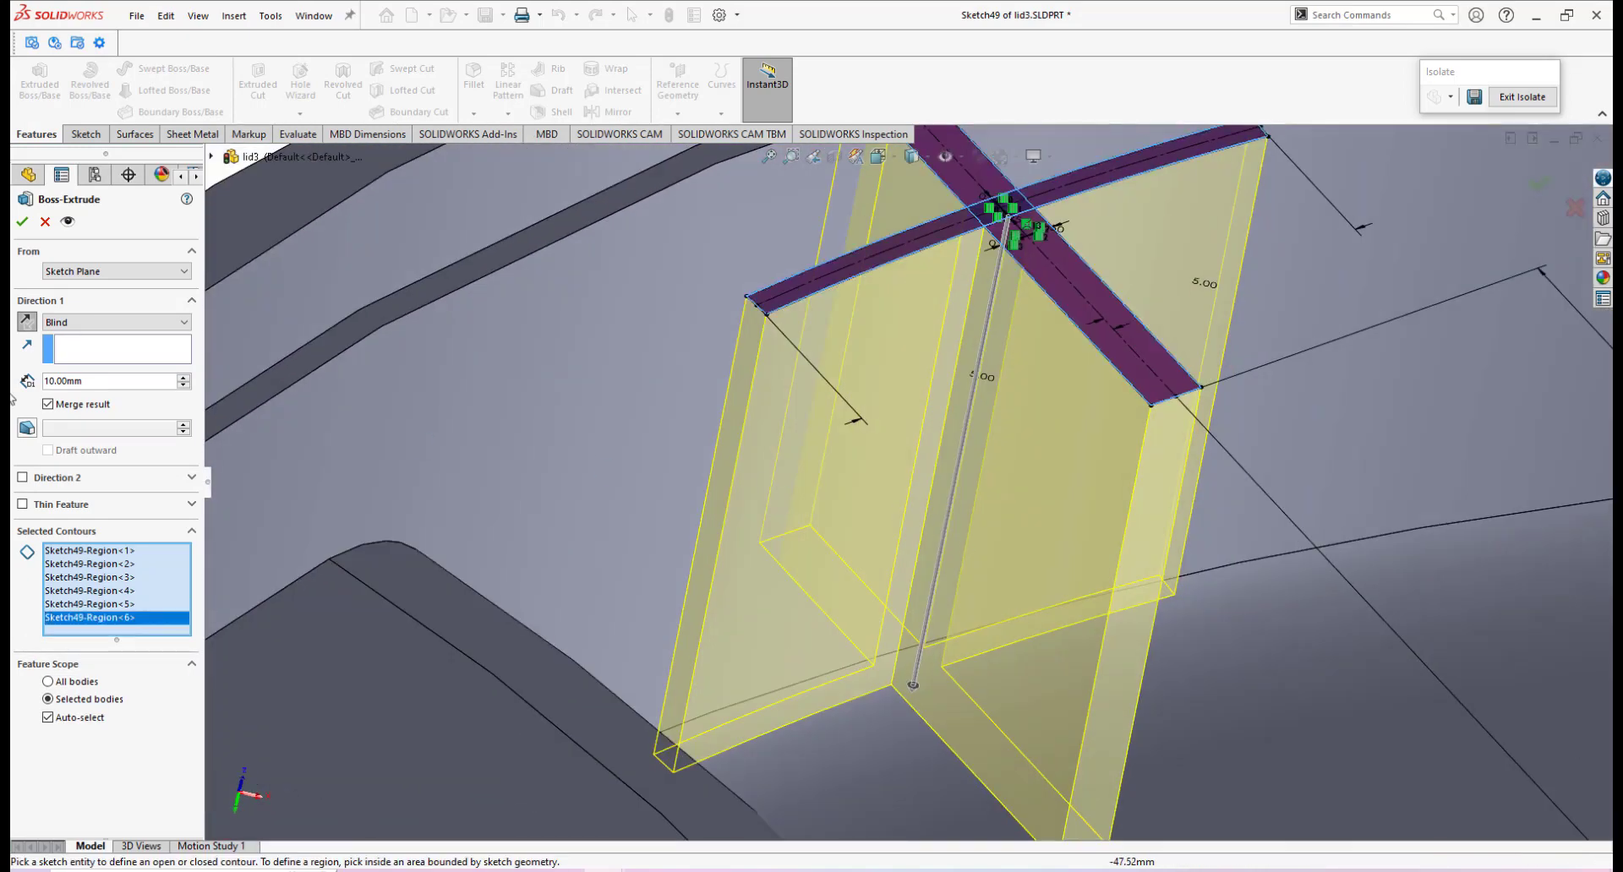
left_click(127, 322)
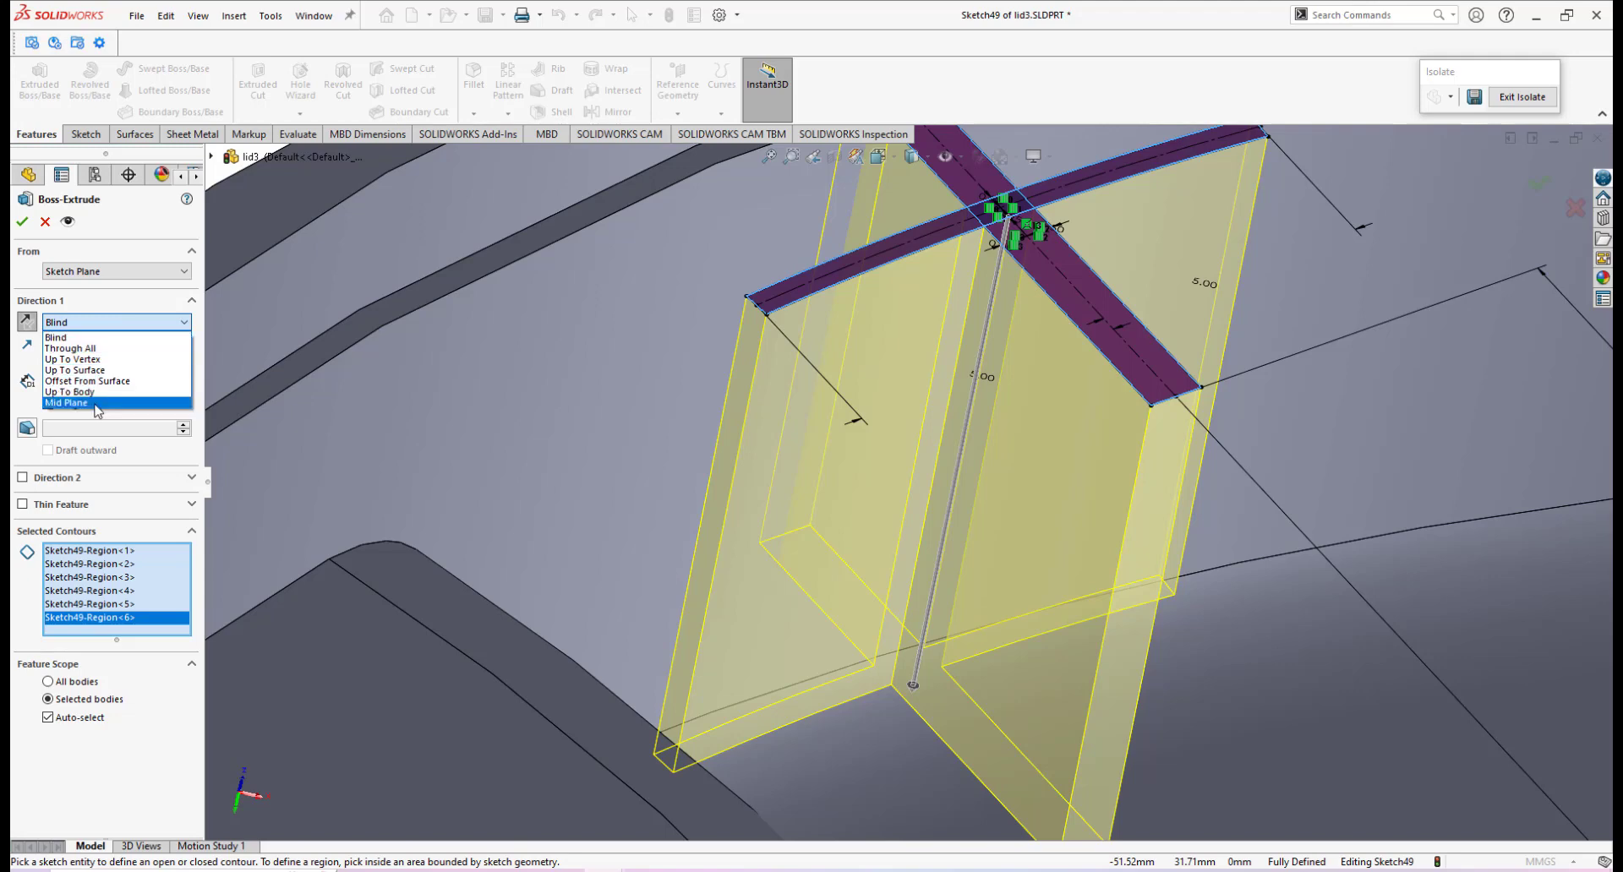
left_click(69, 392)
scroll(936, 550, "up", 5)
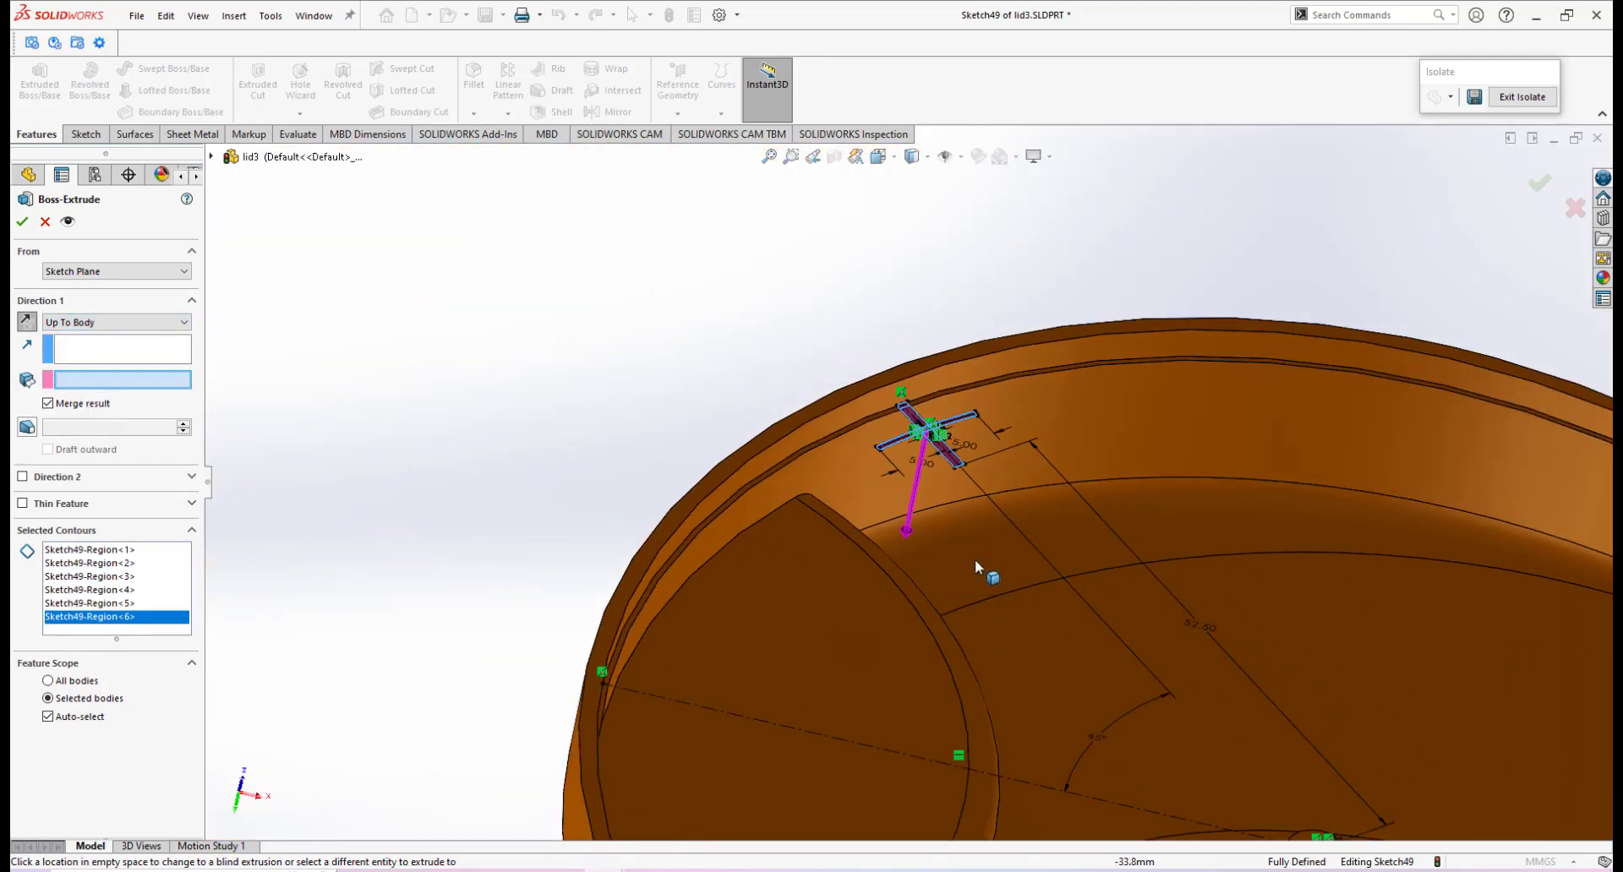
left_click(976, 566)
middle_click_drag(932, 572, 915, 578)
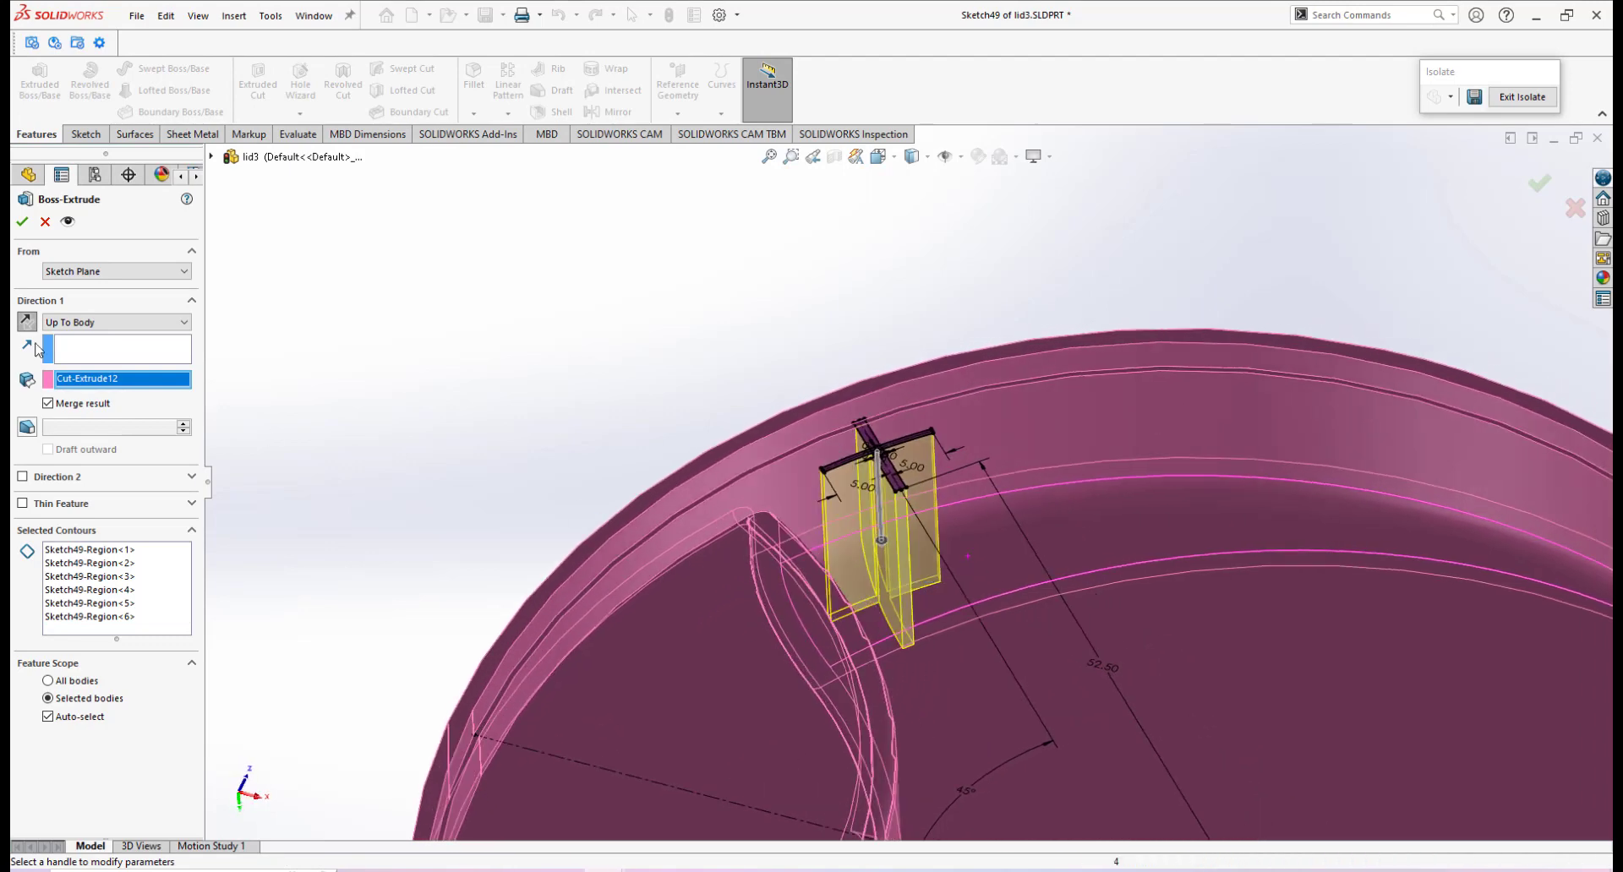
left_click(23, 223)
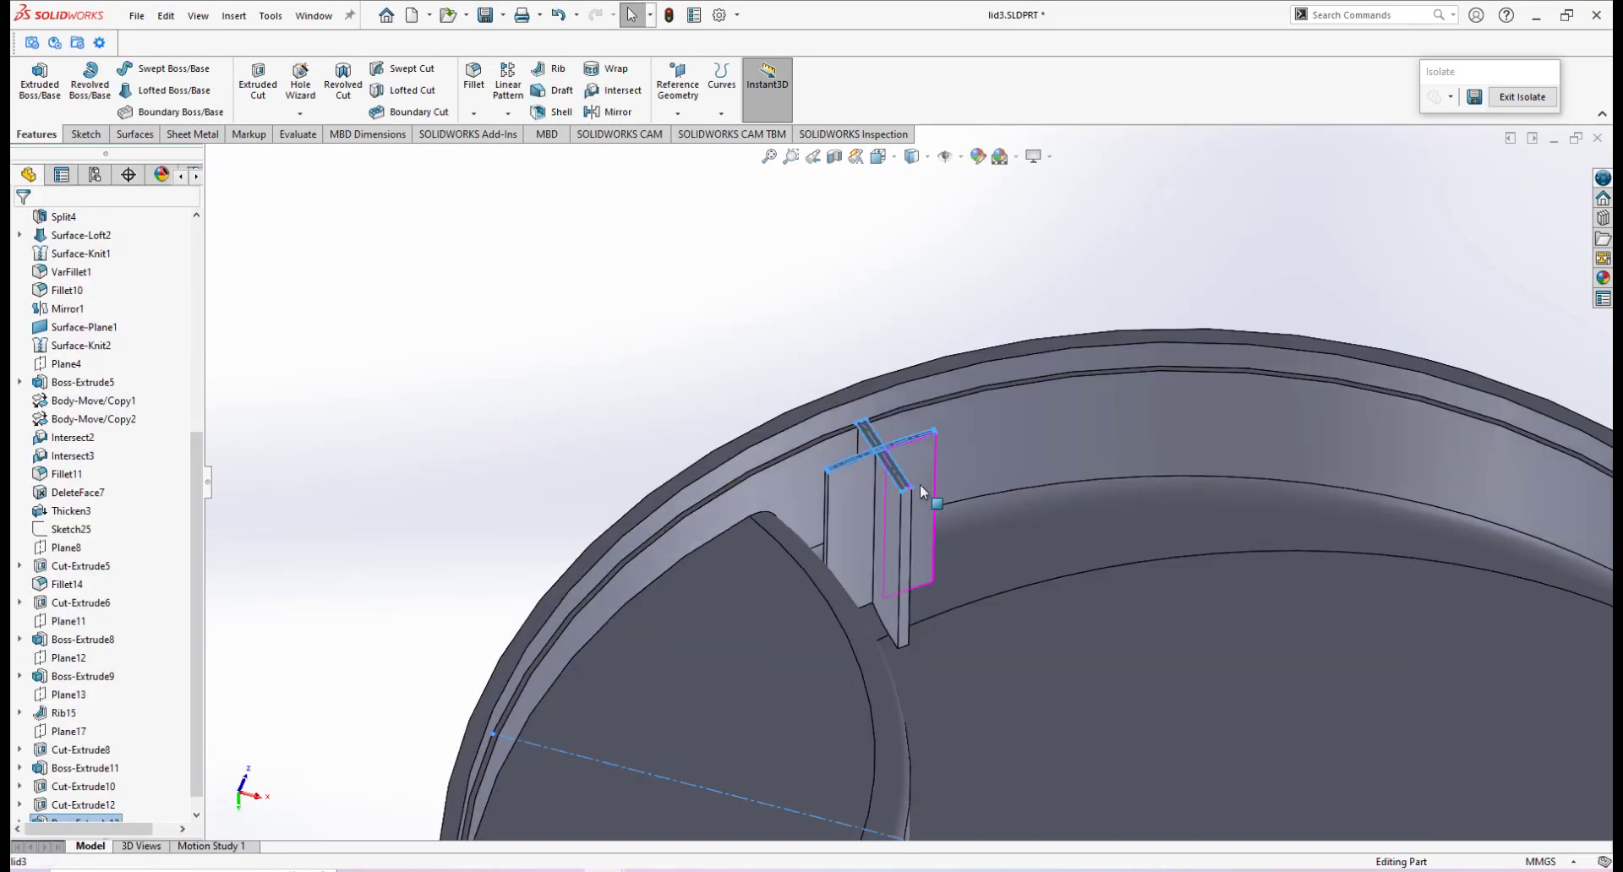
Compare the extruded rib with the lid photo and the hand-drawn internal rib image in the photo viewer, returning to the SolidWorks model.
middle_click_drag(919, 484, 964, 576)
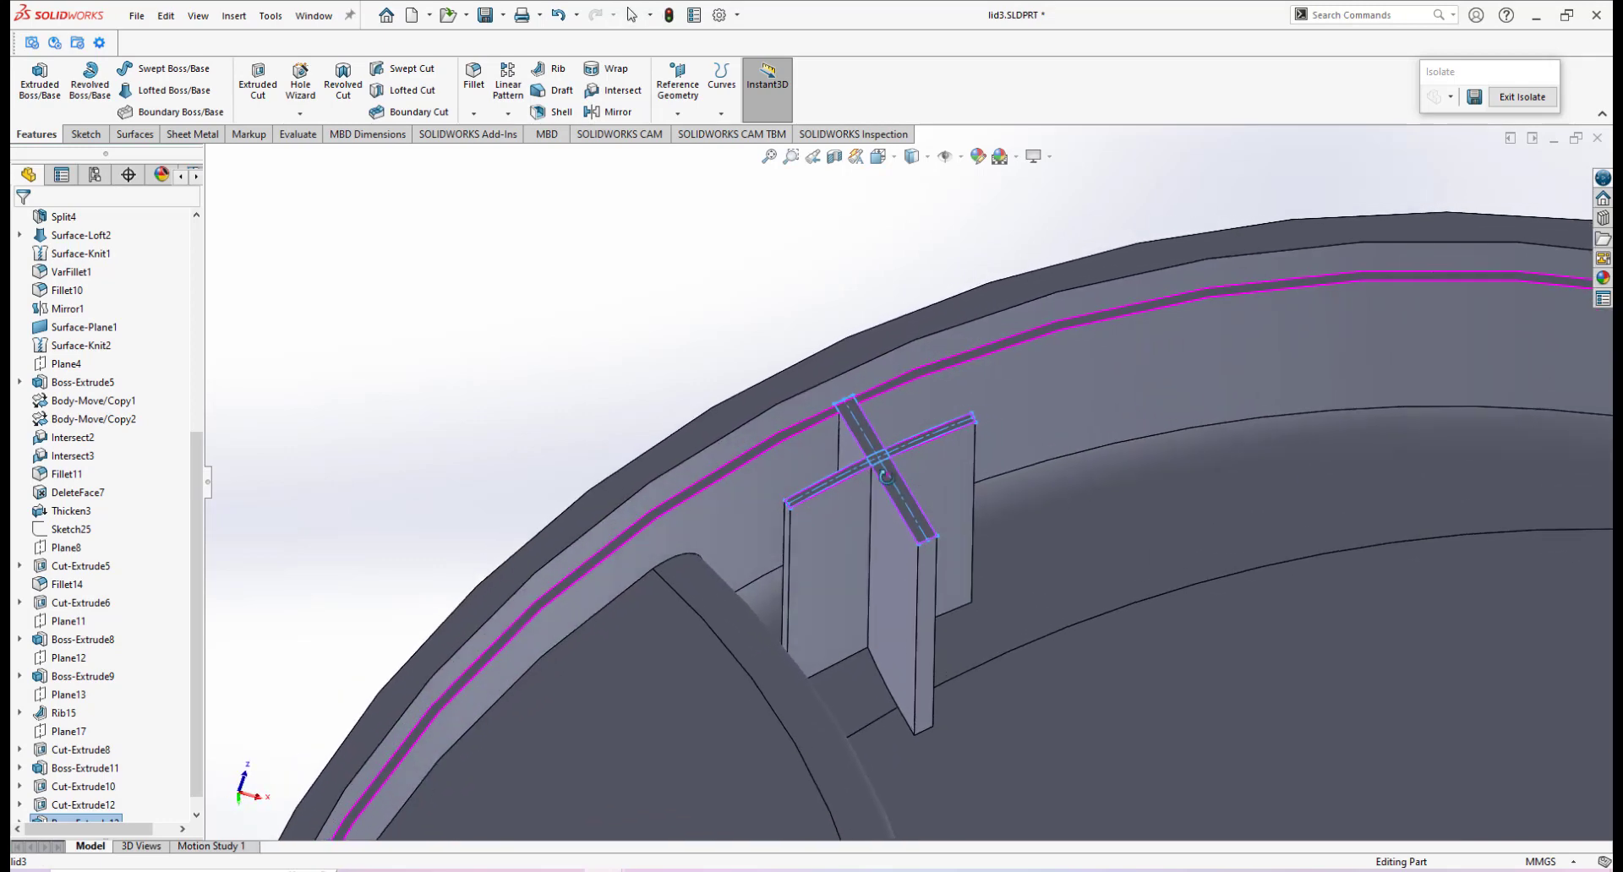
scroll(964, 578, "up", 7)
scroll(963, 579, "down", 2)
left_click(569, 350)
middle_click_drag(942, 452, 909, 508)
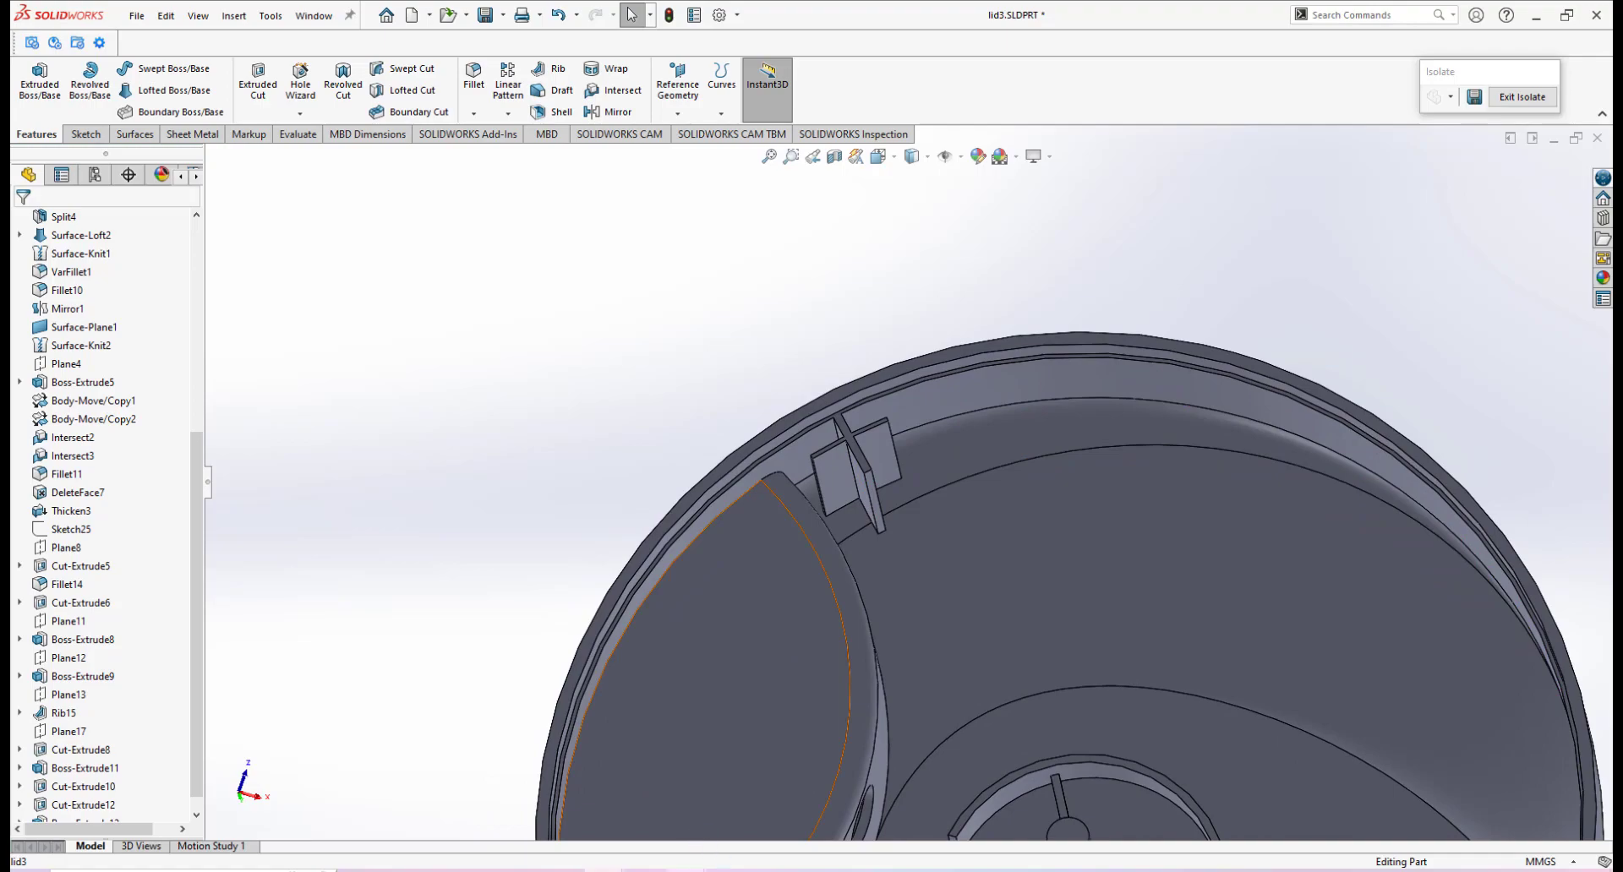
left_click(688, 870)
left_click(504, 732)
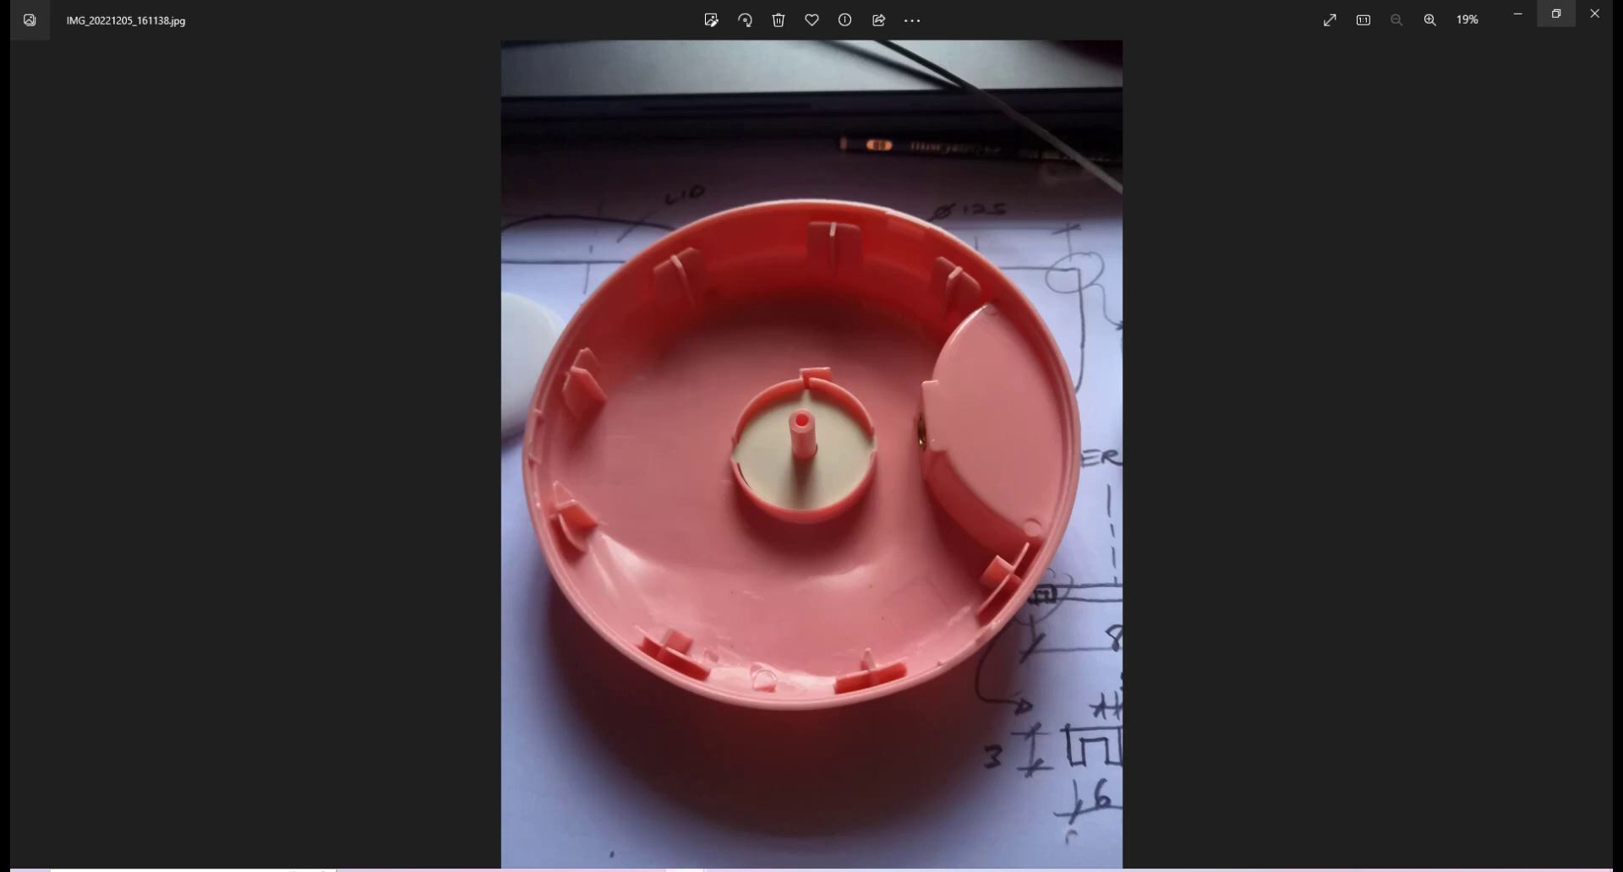
mouse_move(688, 870)
left_click(862, 789)
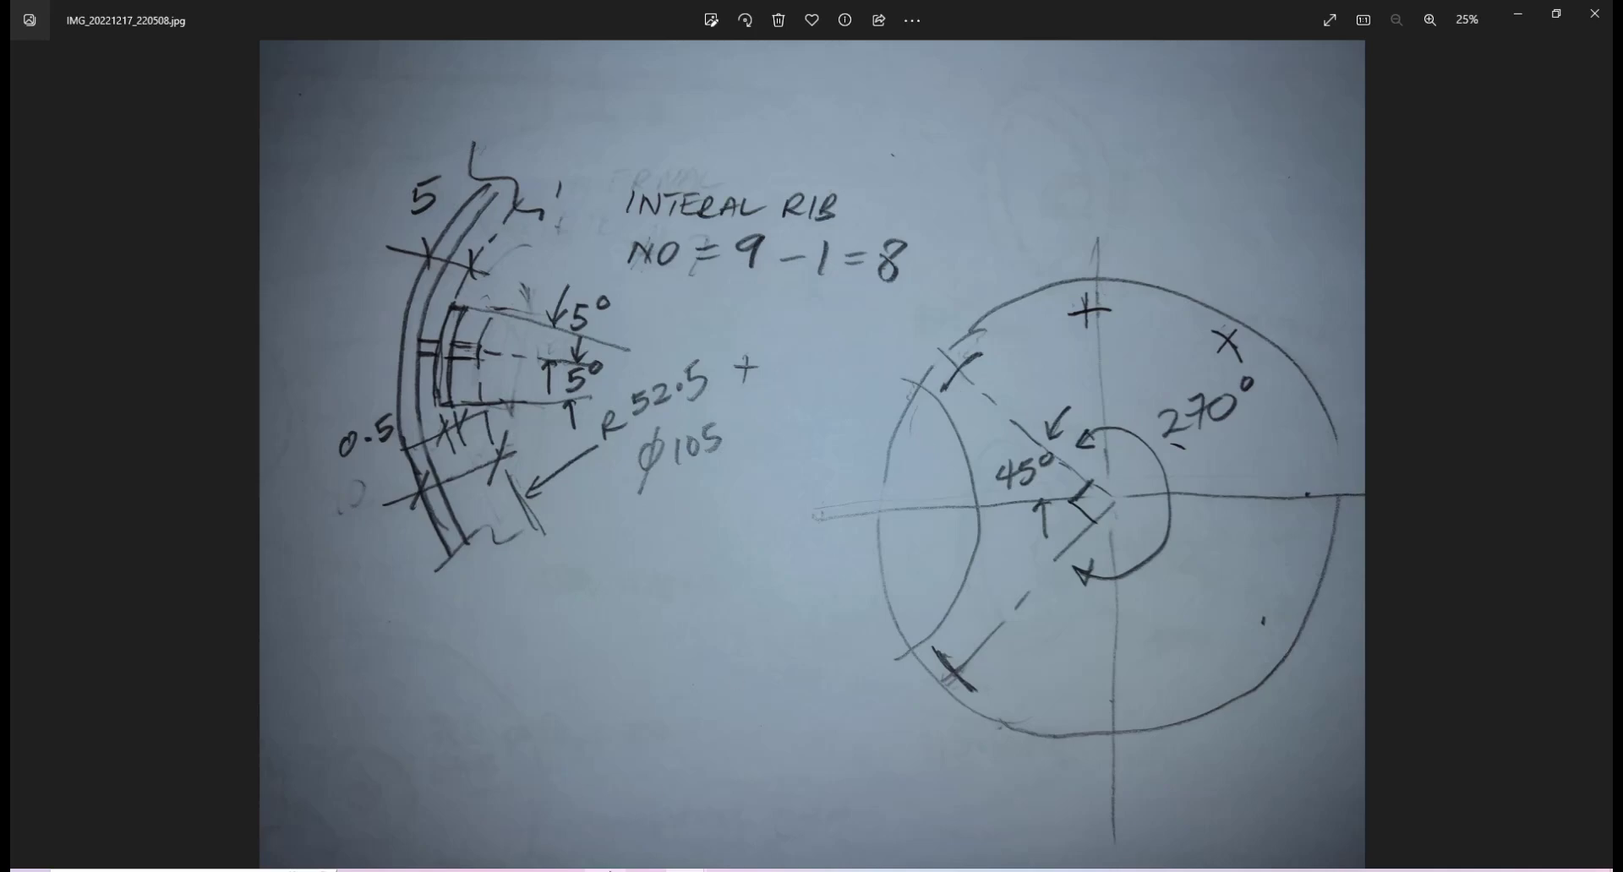
mouse_move(603, 869)
left_click(686, 771)
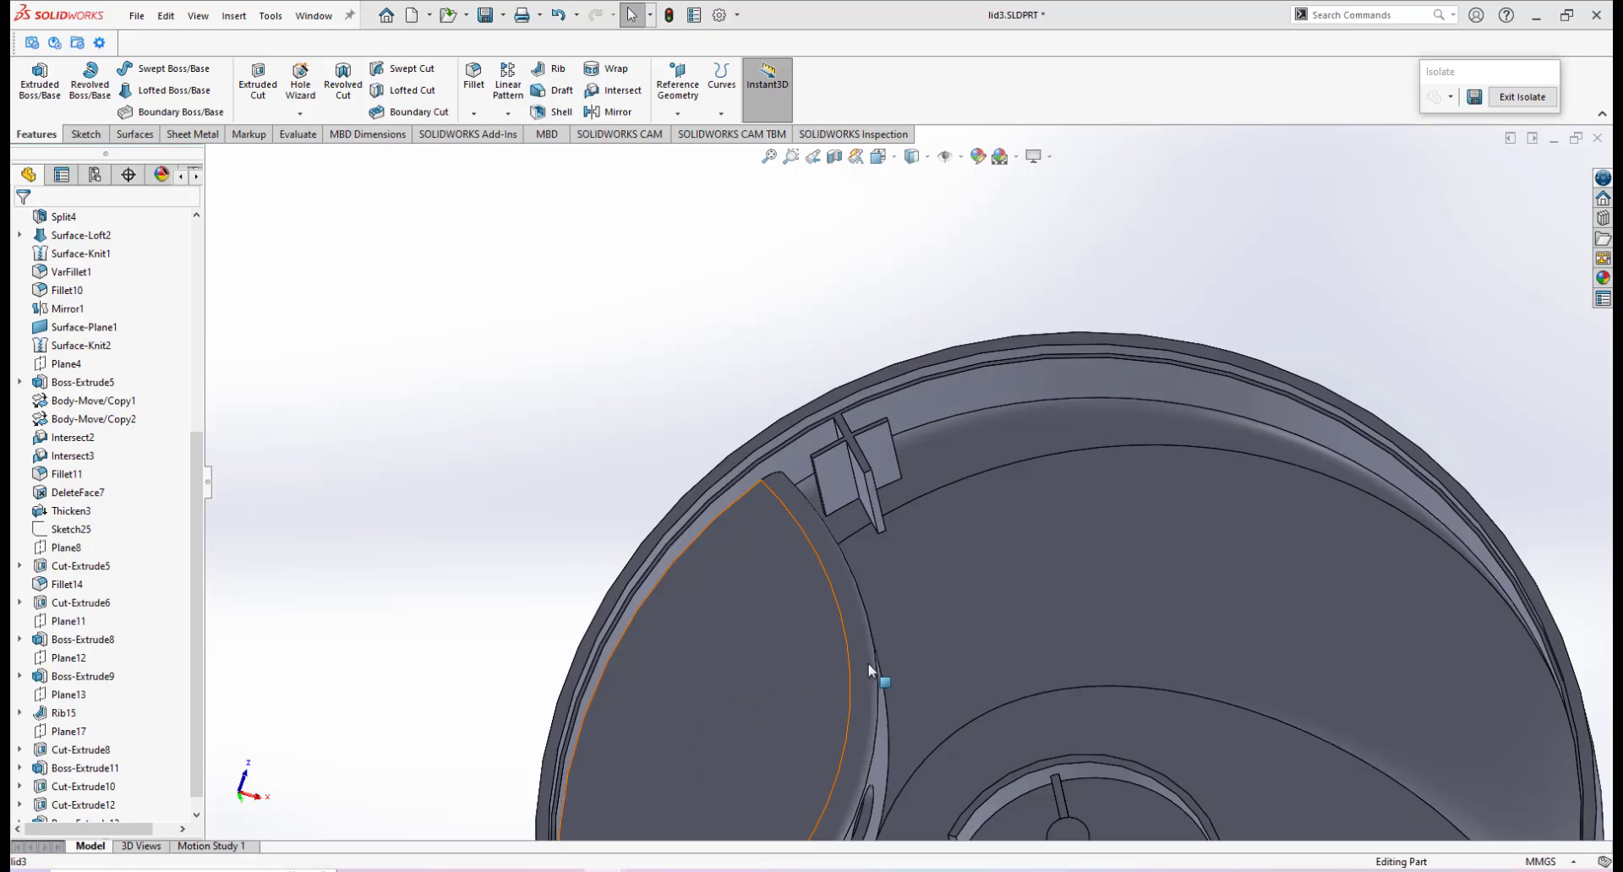
Start a circular pattern of the crossed rib extrusion, using the lid's outer circular rim edge as the rotation reference.
middle_click_drag(950, 642, 931, 502)
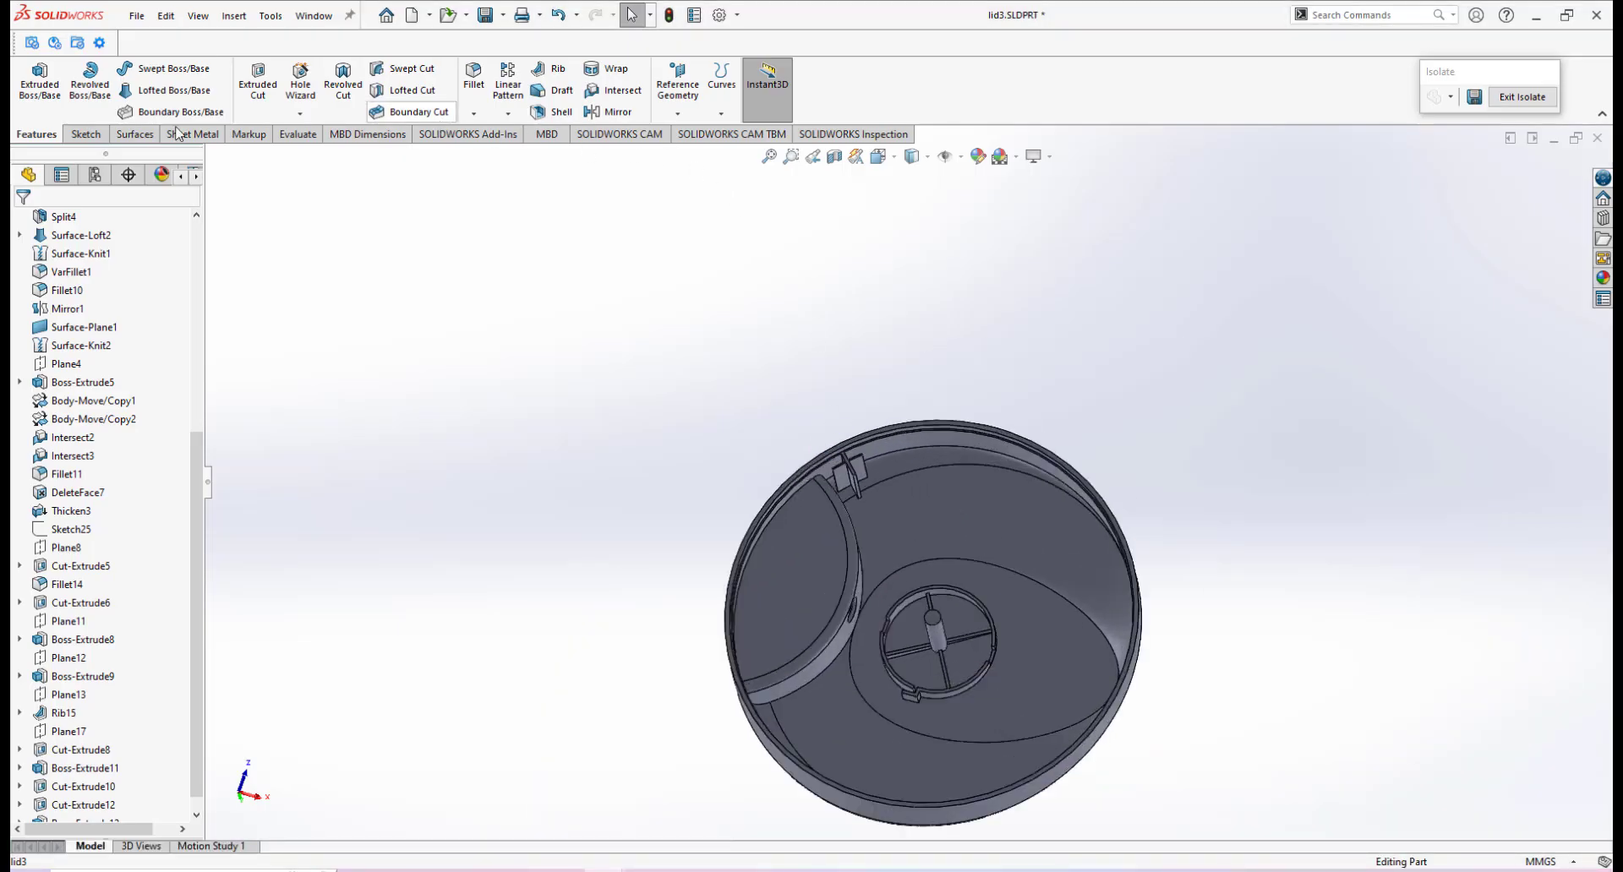
left_click(506, 113)
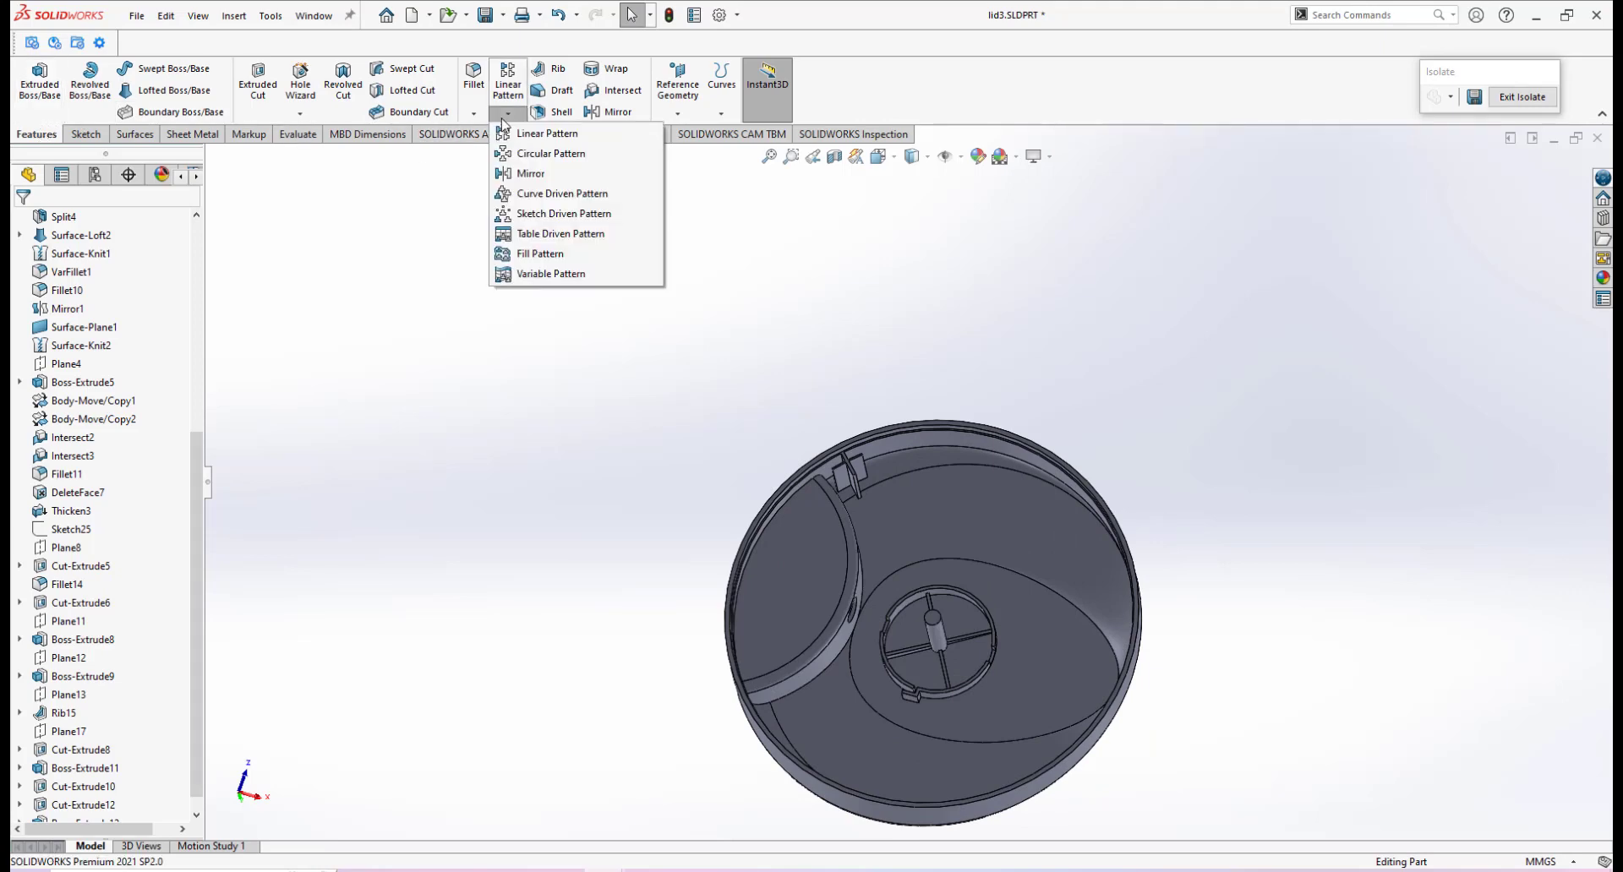
left_click(550, 153)
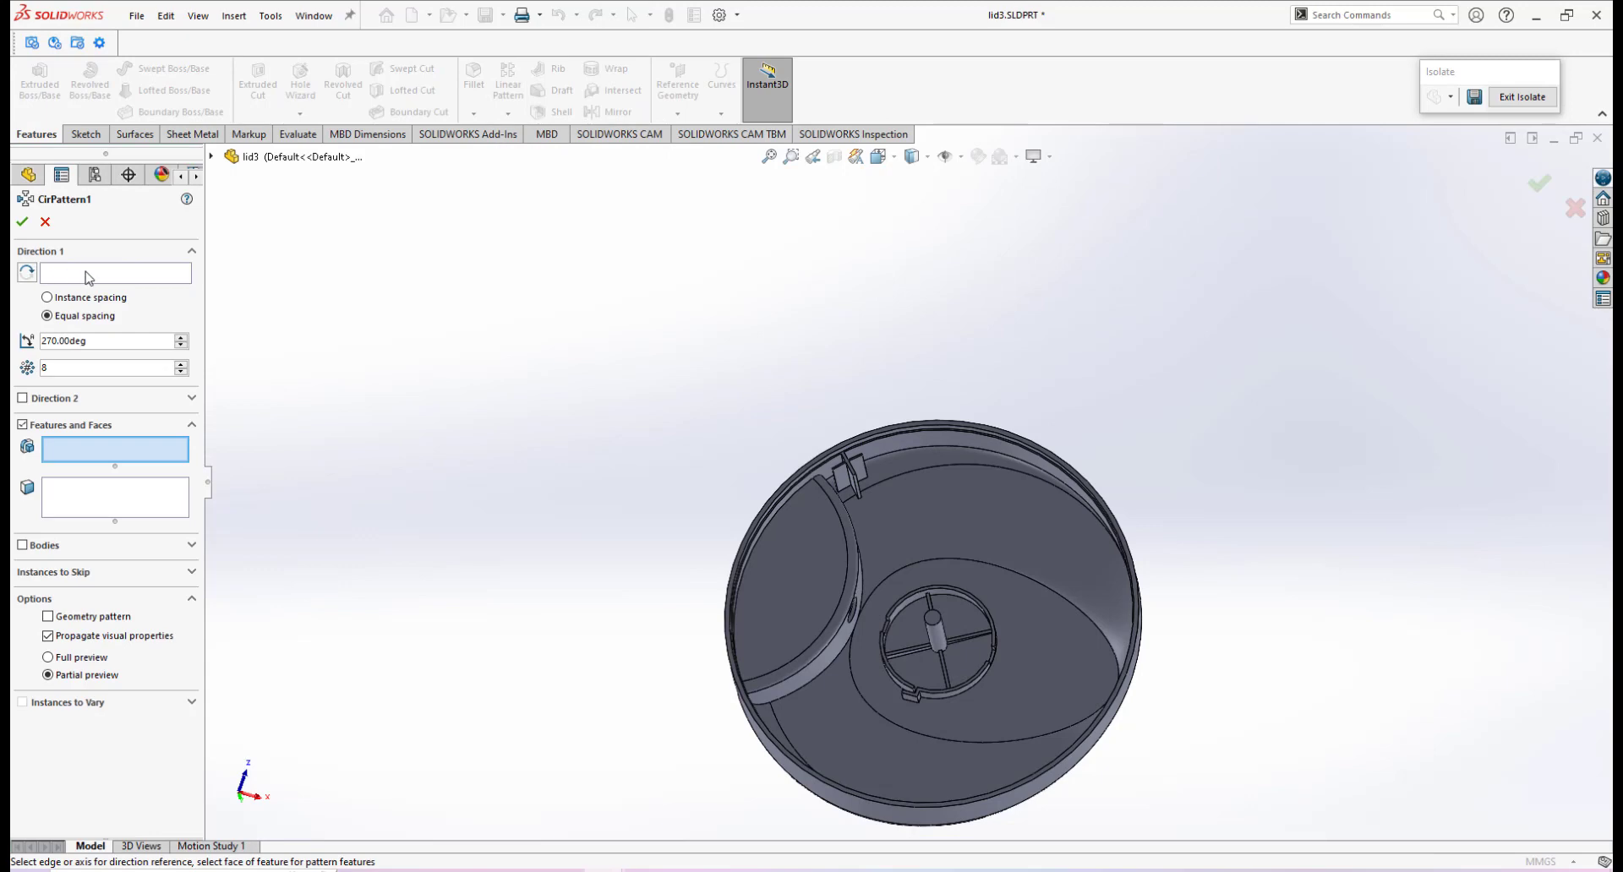
left_click(88, 274)
scroll(936, 540, "down", 6)
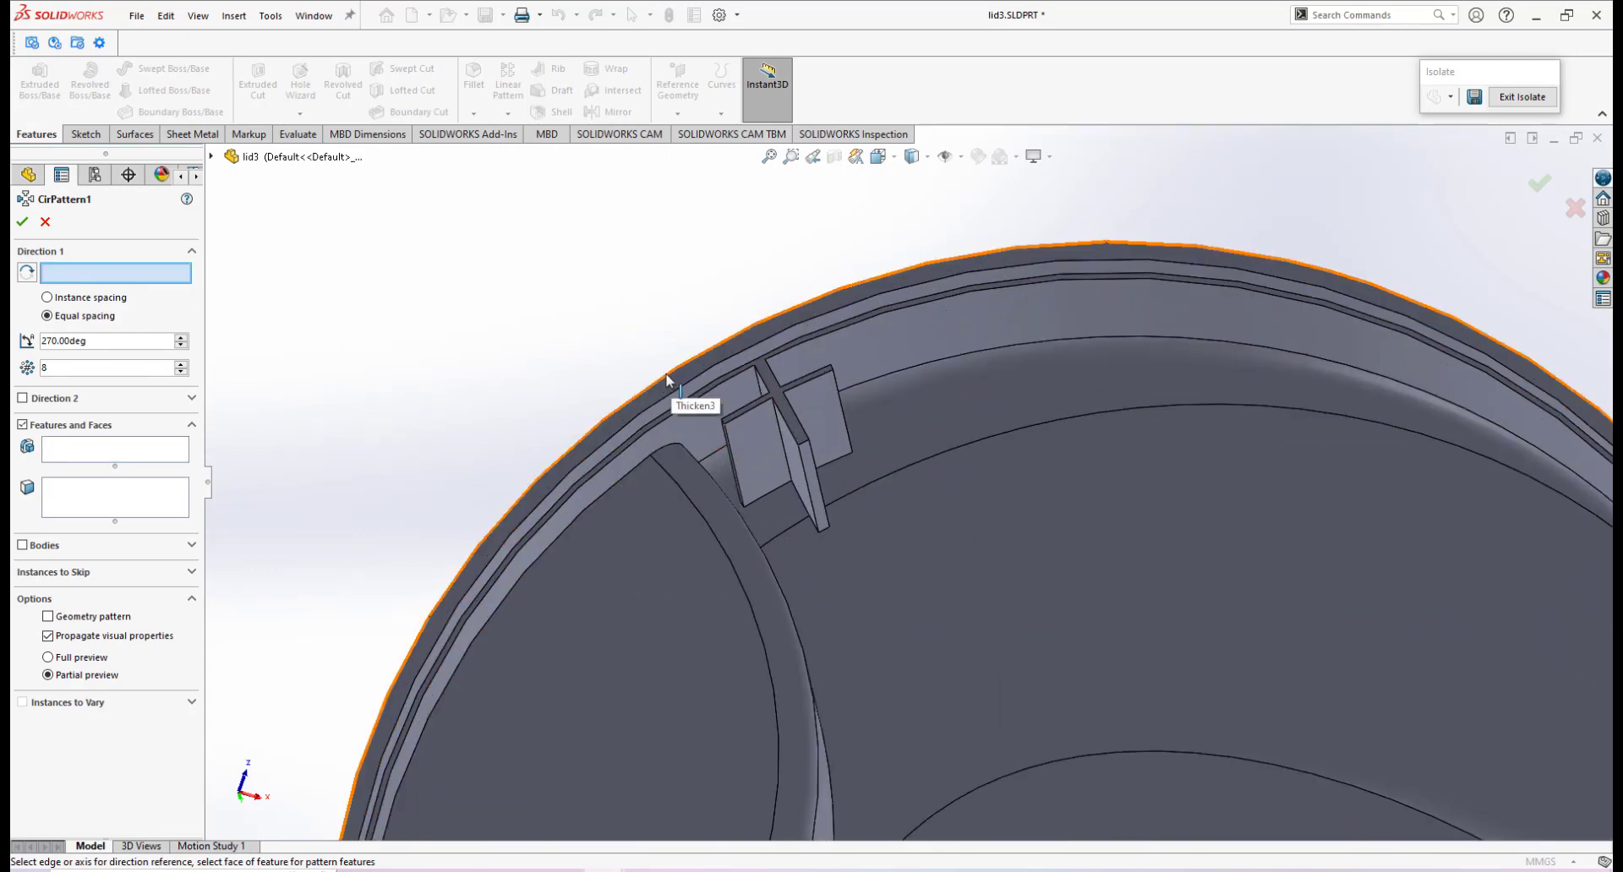
left_click(653, 387)
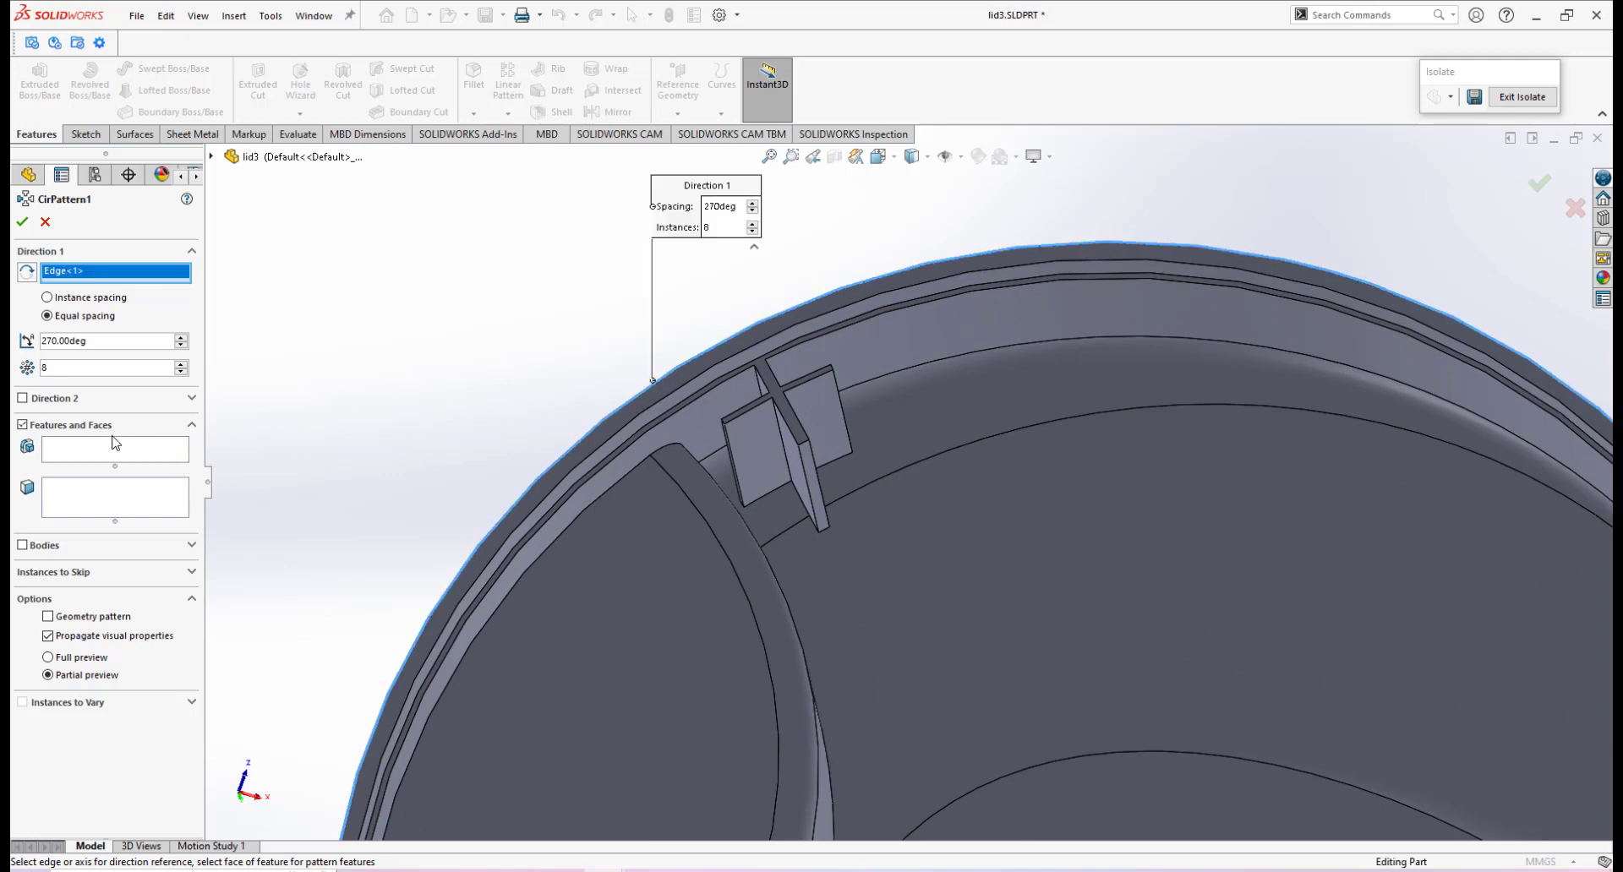
left_click(73, 459)
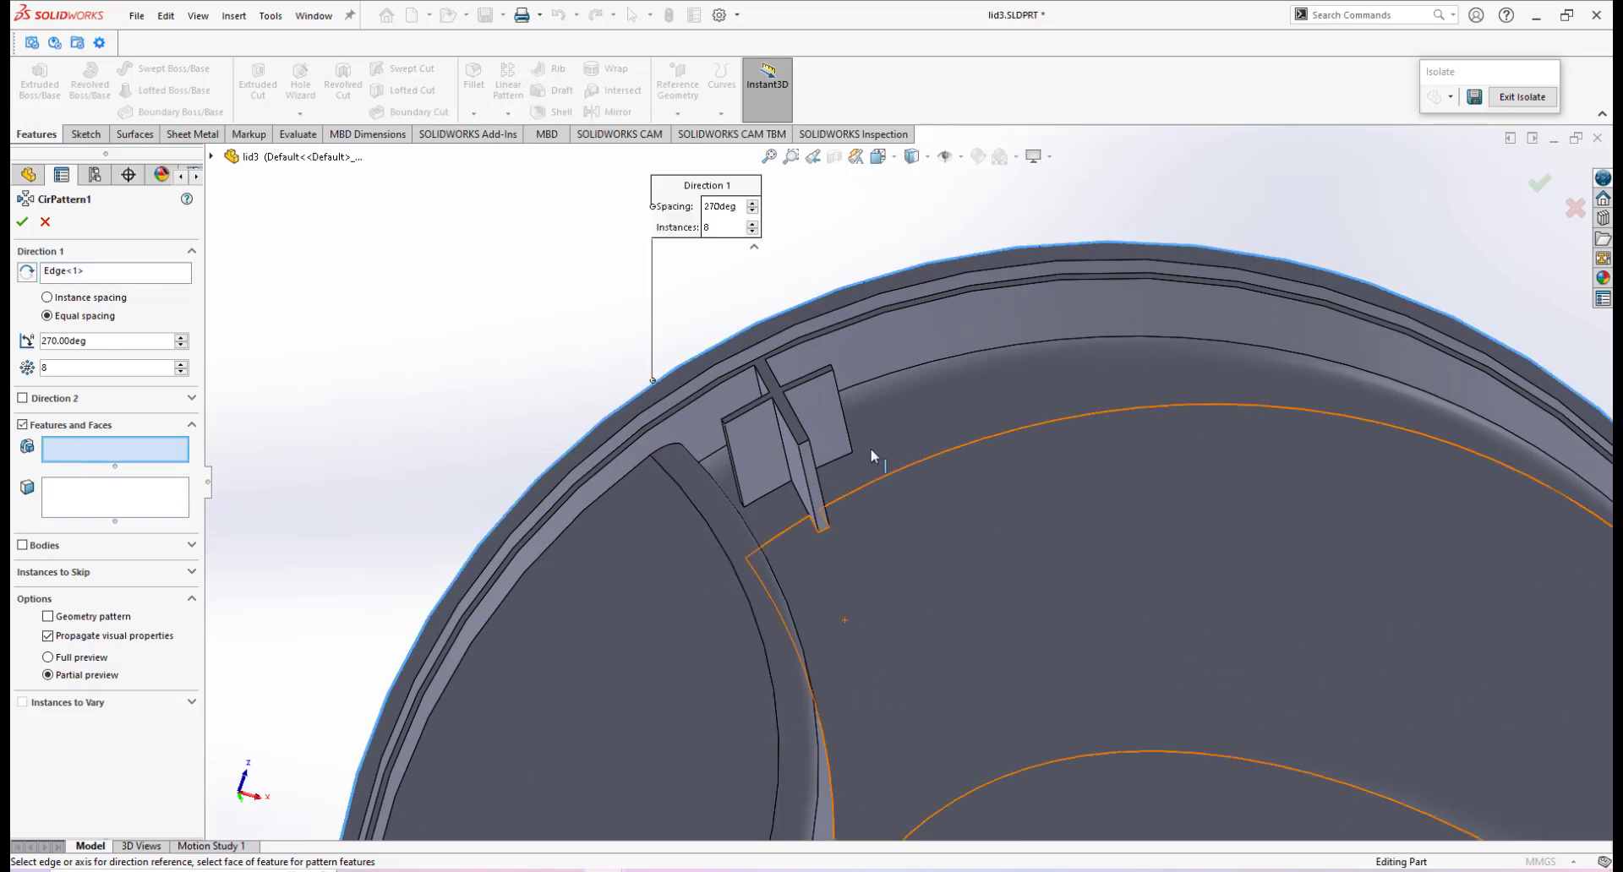
left_click(744, 437)
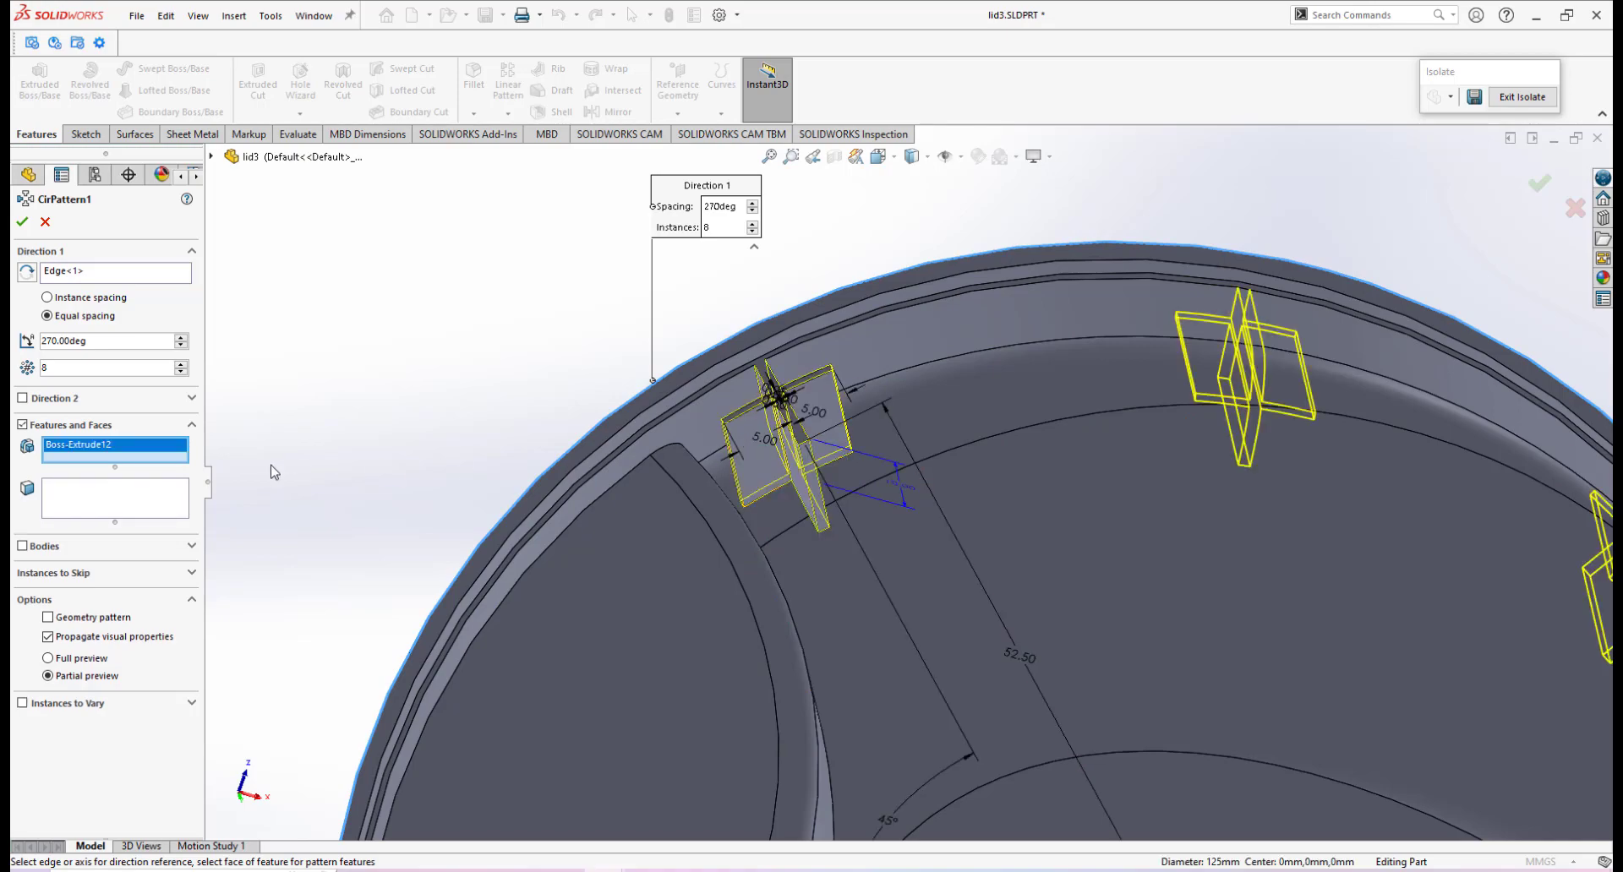
Create the circular pattern with 8 equally spaced crossed ribs over a total angle of 270 degrees.
scroll(1194, 507, "up", 4)
scroll(1071, 549, "down", 1)
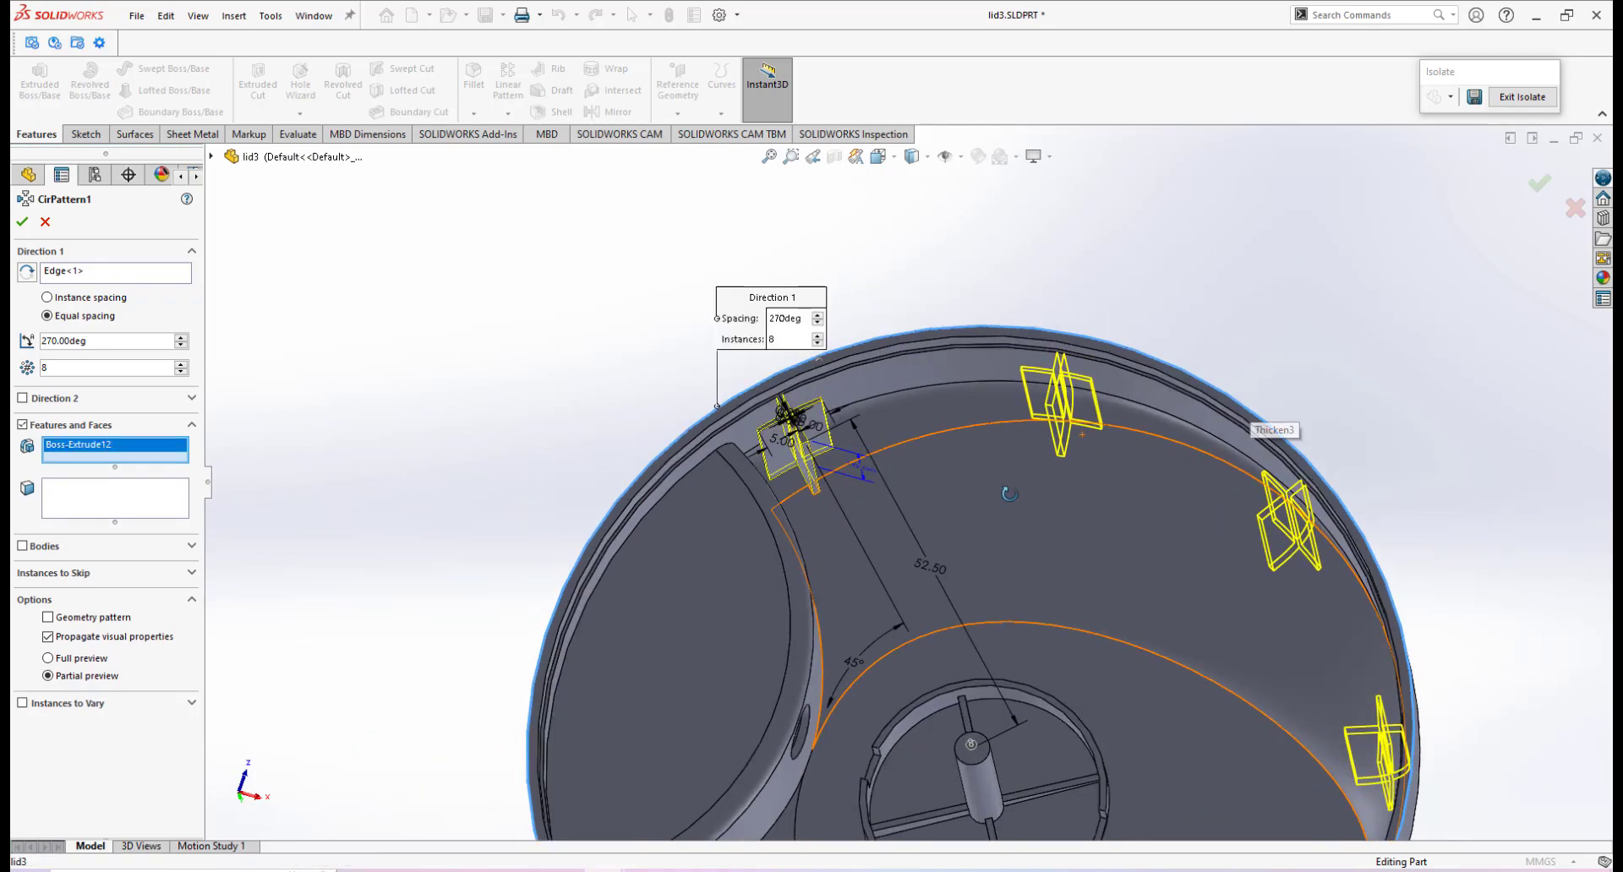
middle_click_drag(1070, 547, 1039, 498)
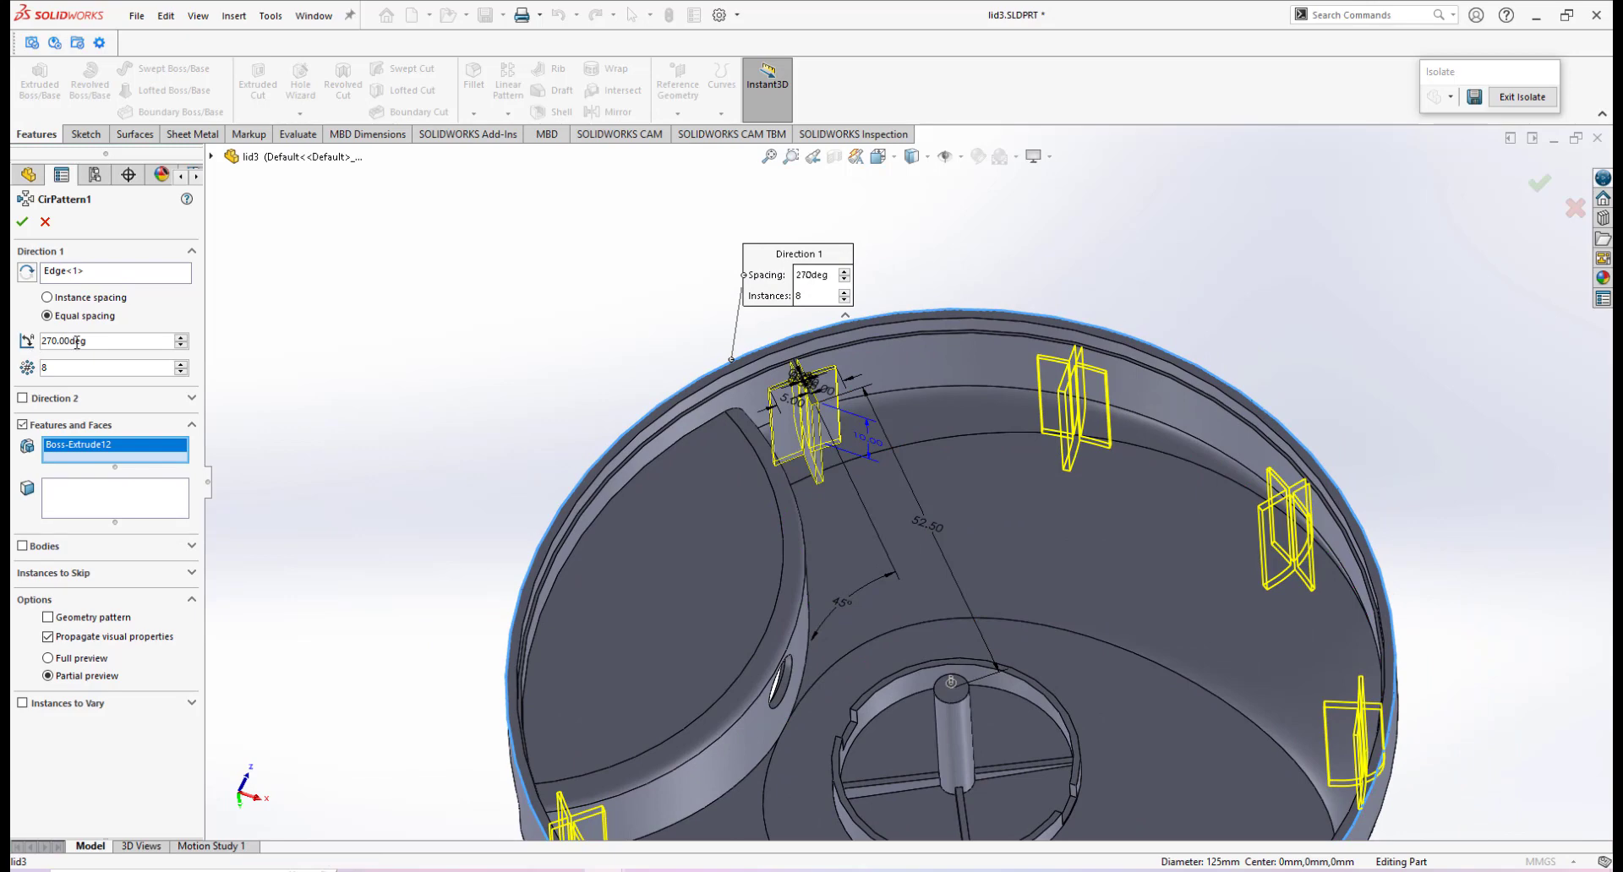
type("270")
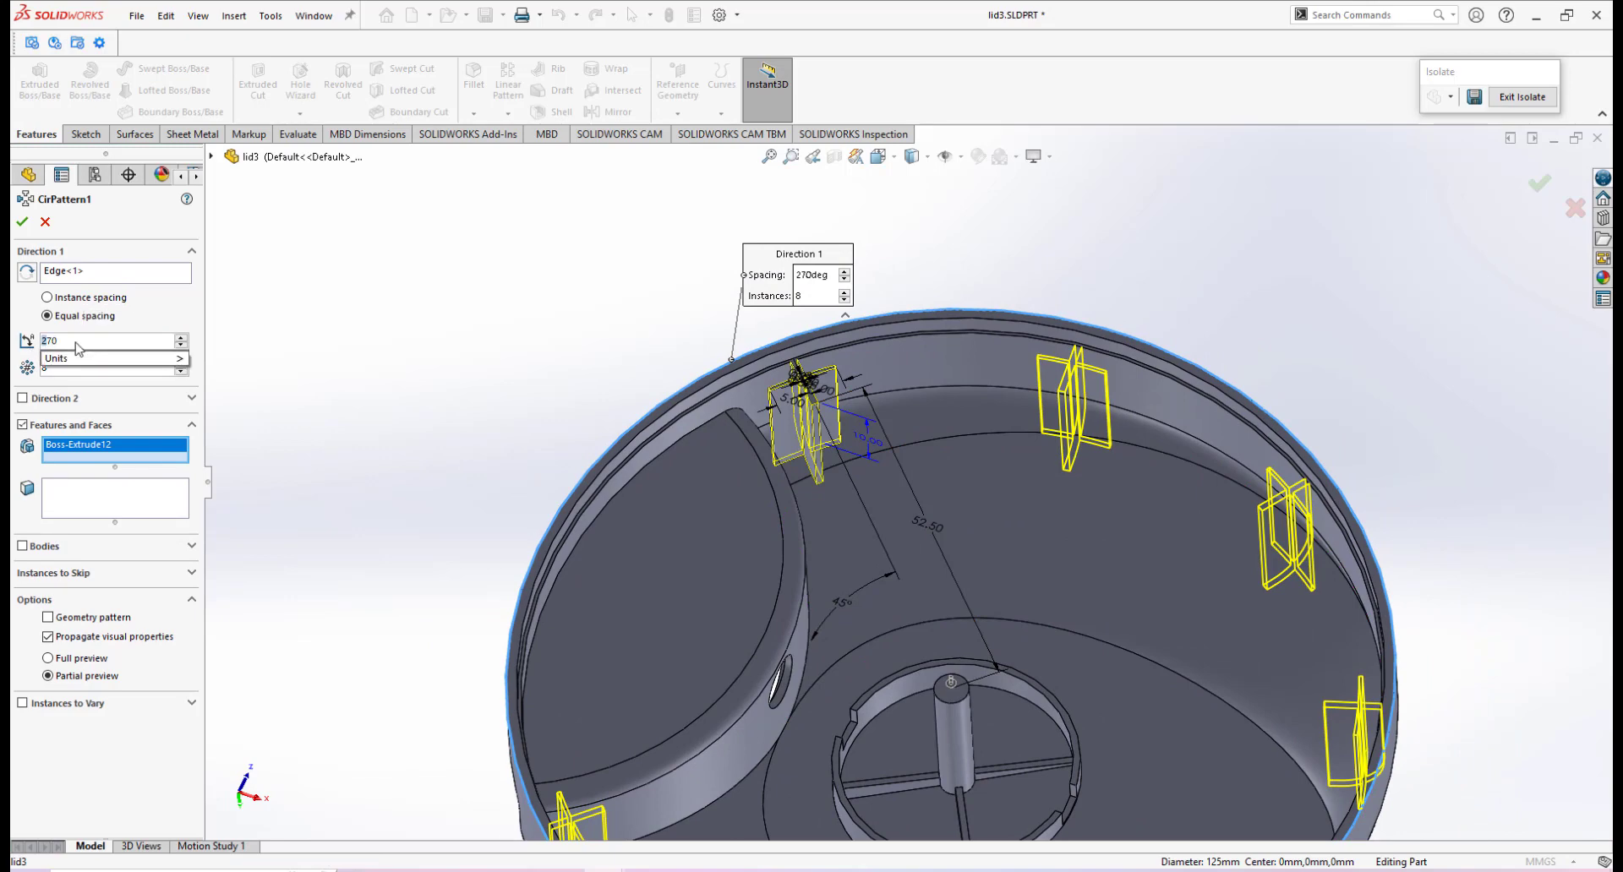
key("Return")
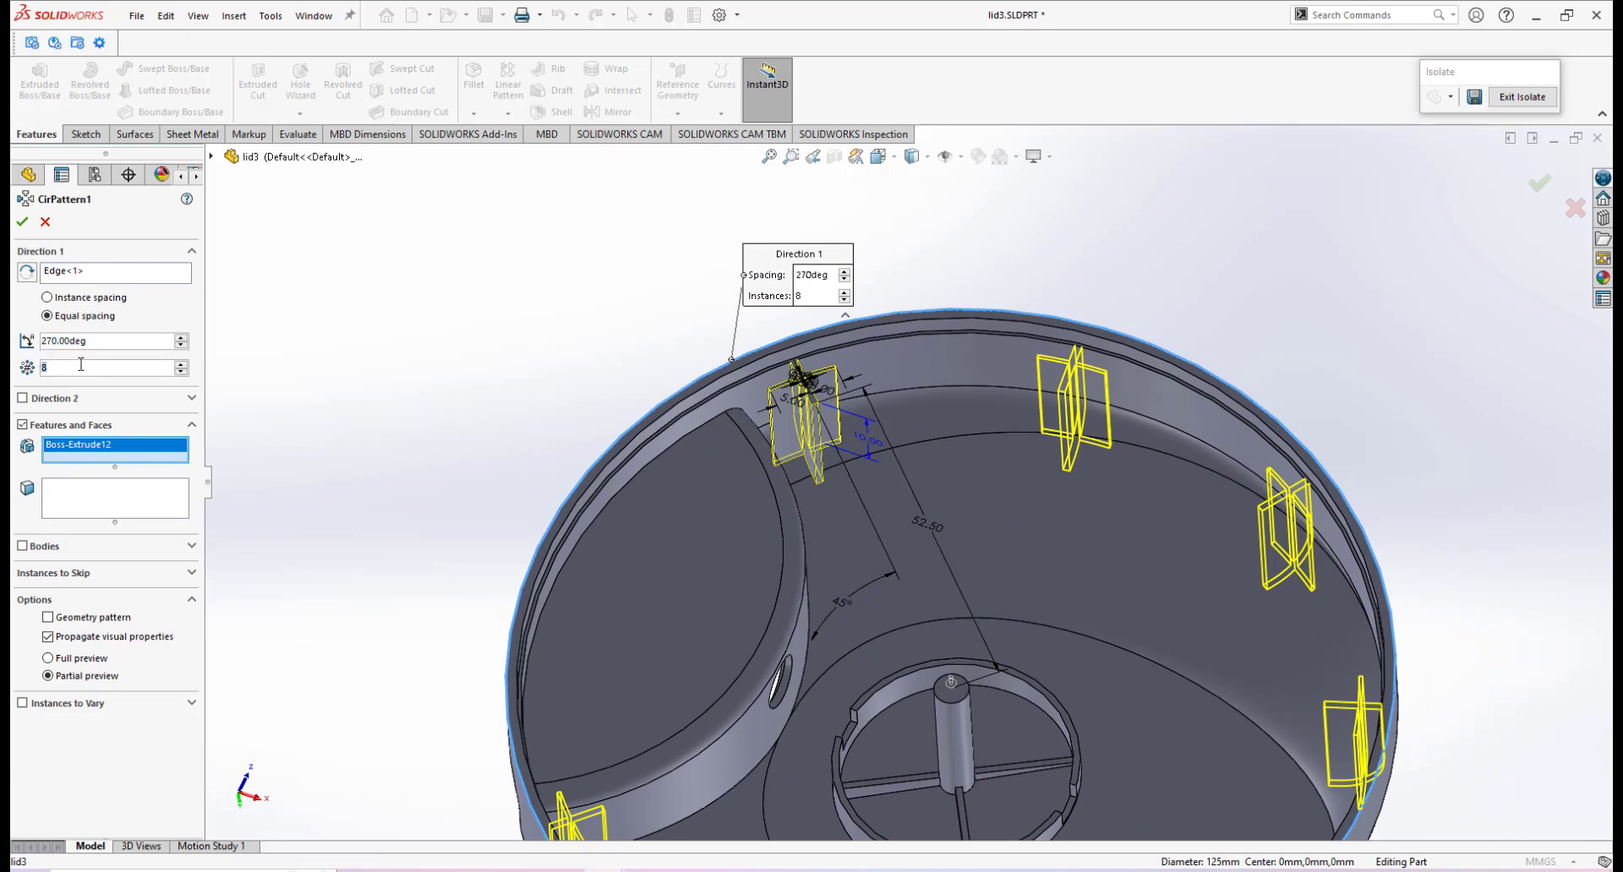
left_click(81, 364)
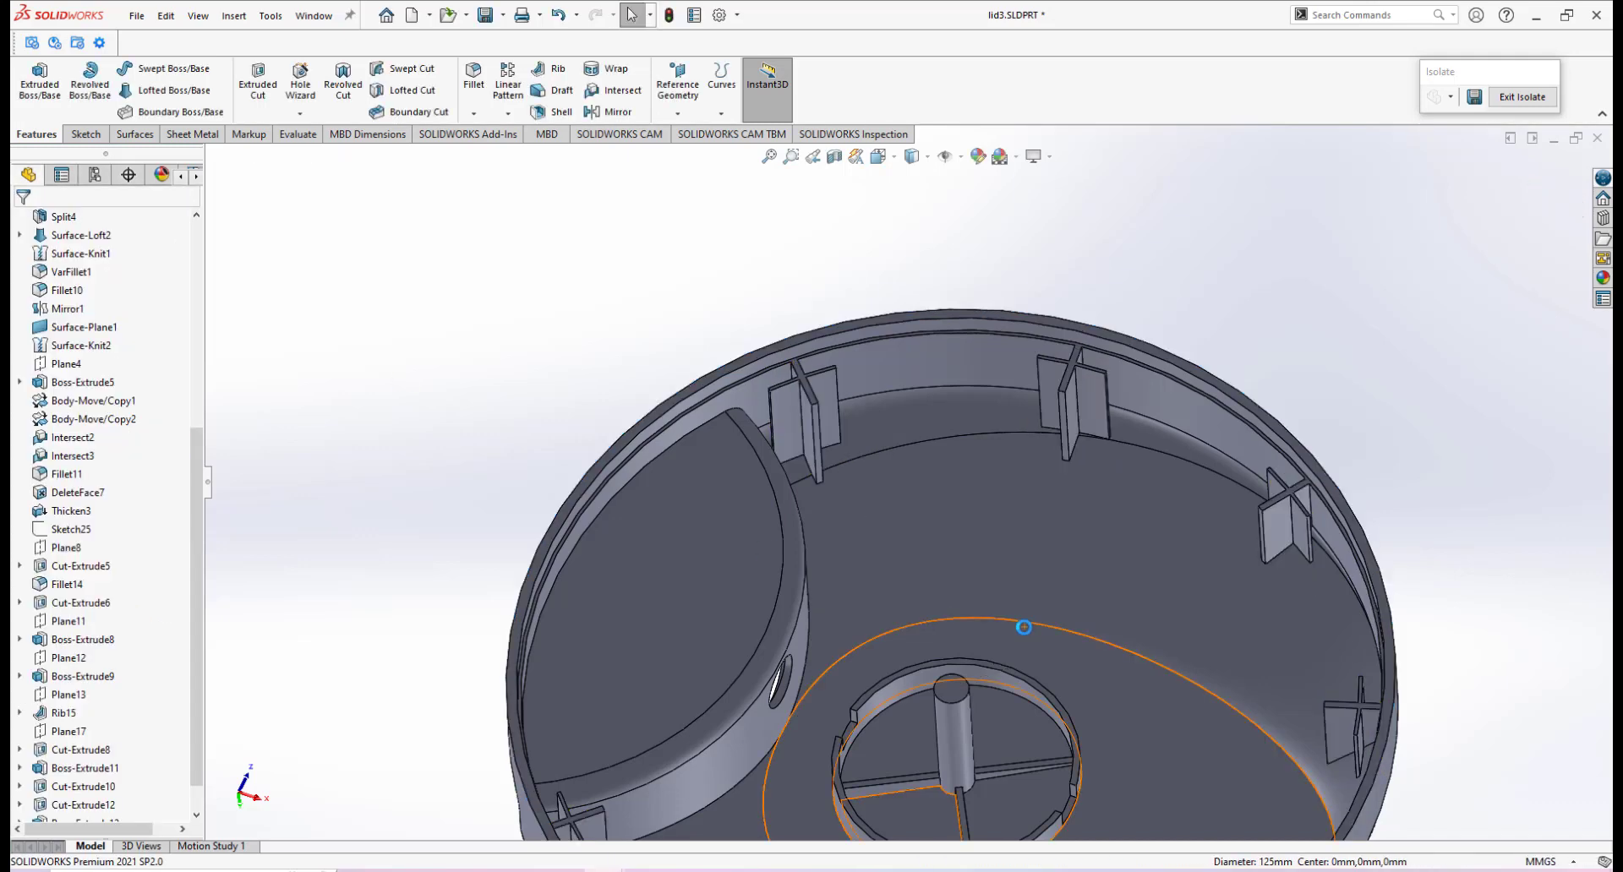
Examine the patterned ribs around the lid and compare them with the lid photo IMG_20221205_161138.jpg, returning to the SolidWorks model.
scroll(1022, 625, "up", 3)
middle_click_drag(953, 635, 949, 541)
scroll(945, 585, "up", 1)
scroll(948, 580, "down", 2)
scroll(967, 598, "up", 2)
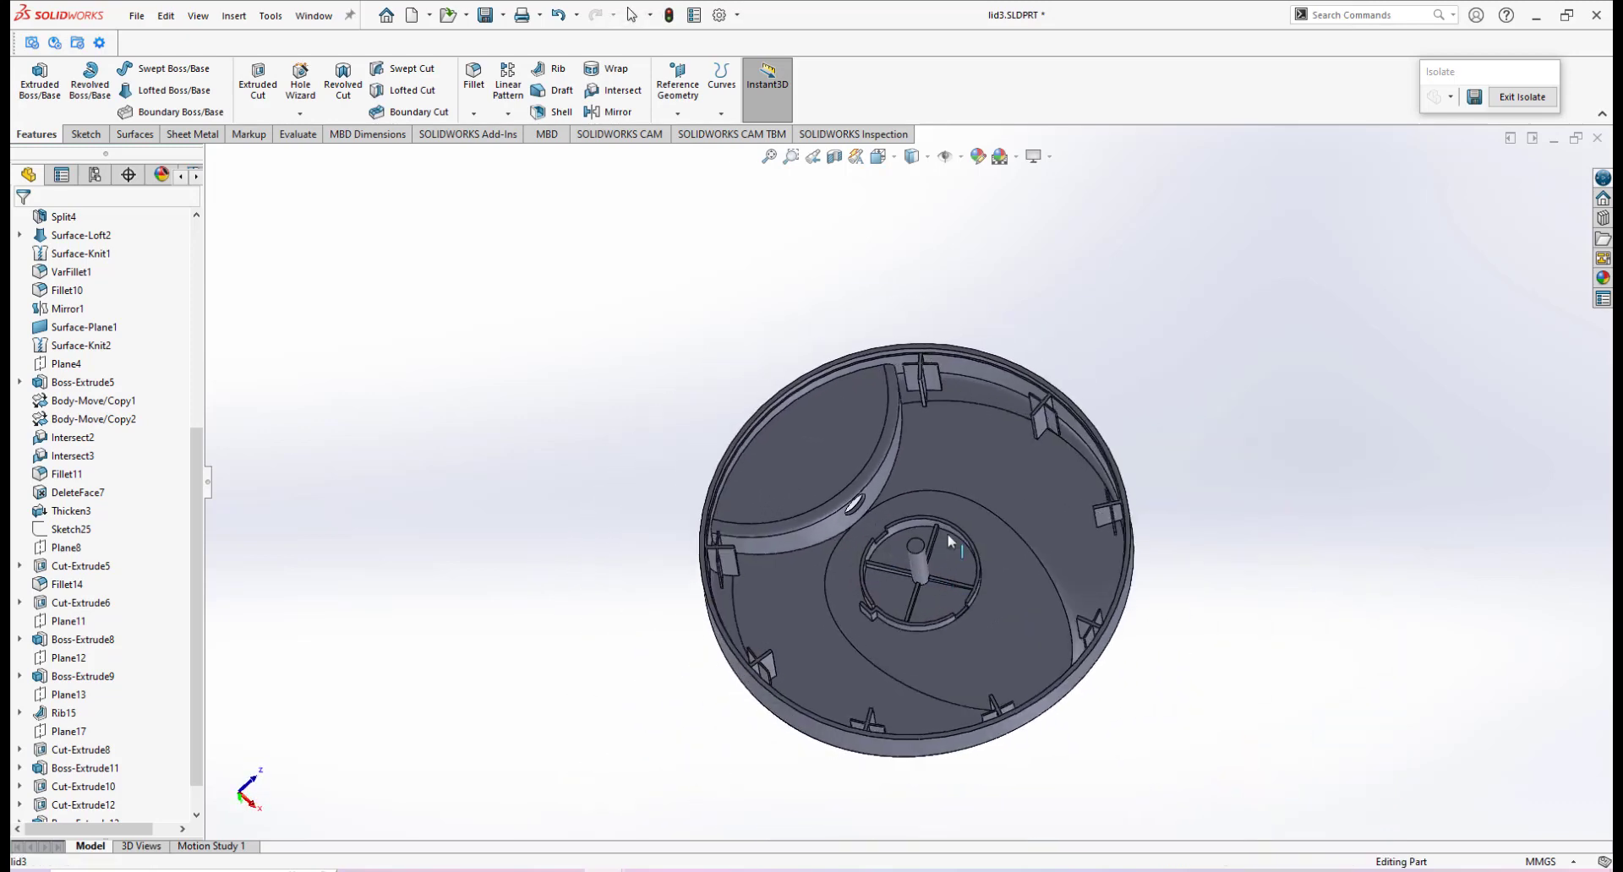
scroll(936, 482, "down", 2)
middle_click_drag(924, 467, 925, 483)
scroll(925, 482, "down", 1)
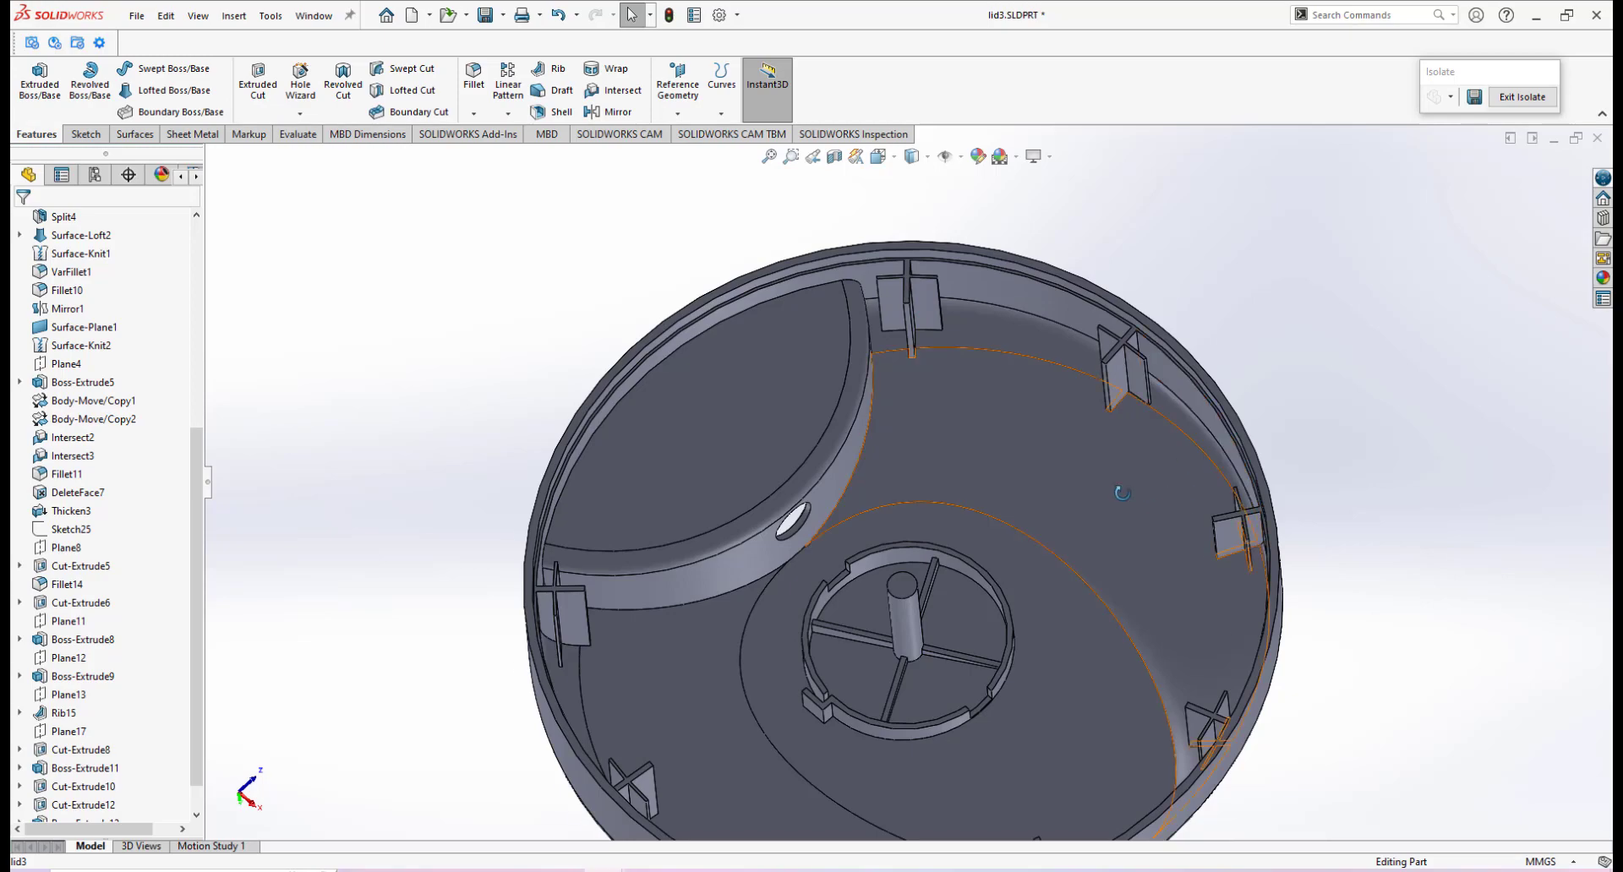
middle_click_drag(1143, 494, 953, 414)
scroll(886, 353, "up", 3)
scroll(887, 353, "down", 3)
middle_click_drag(888, 359, 867, 428)
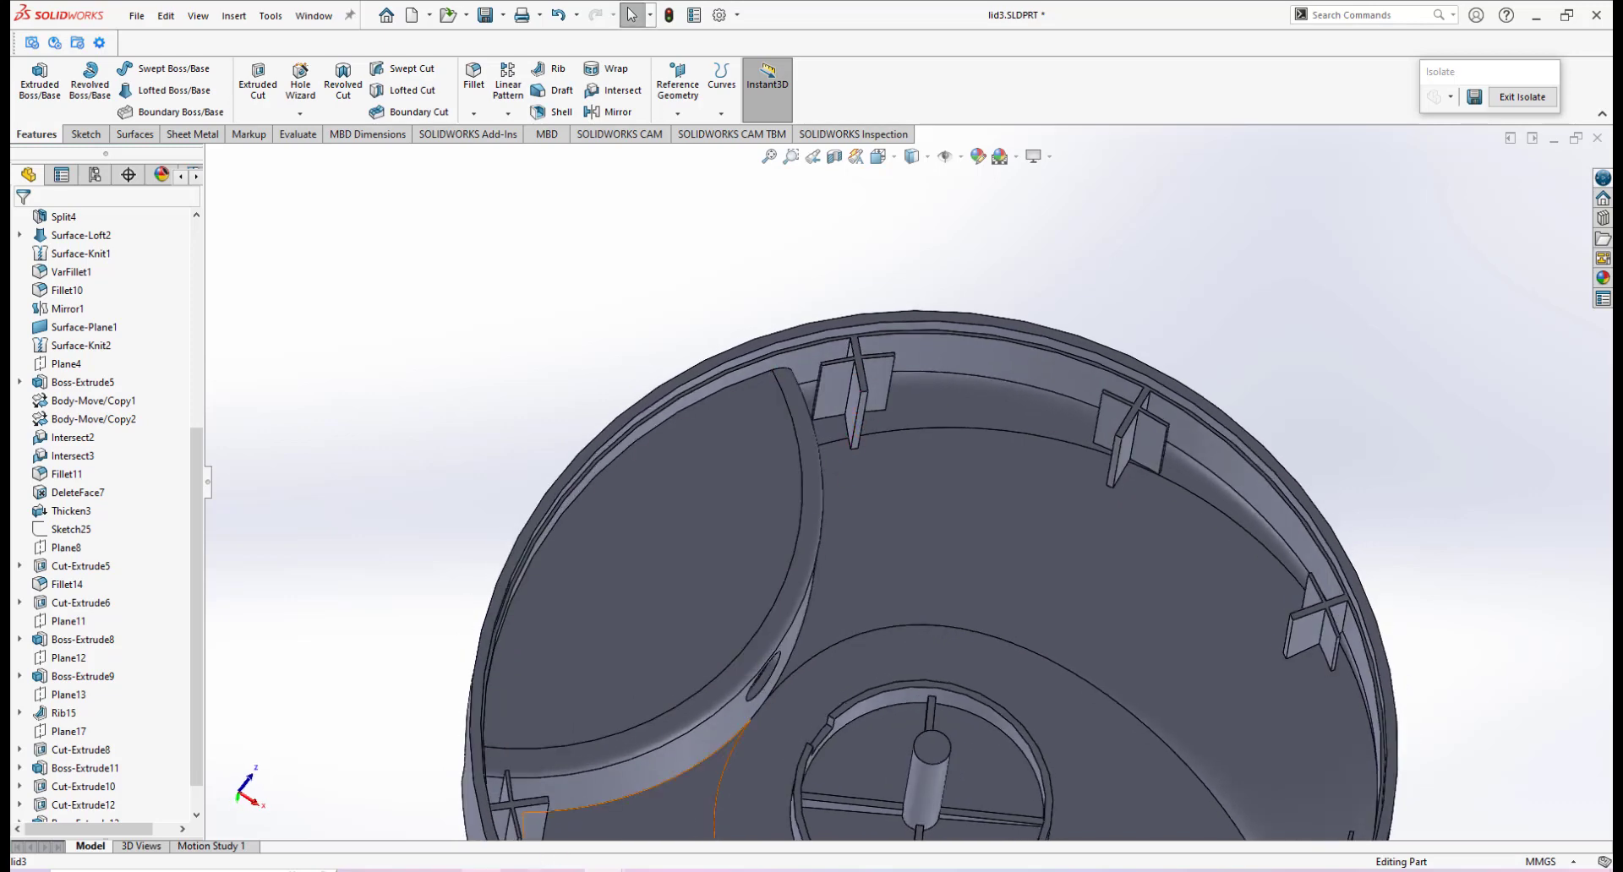
left_click(686, 871)
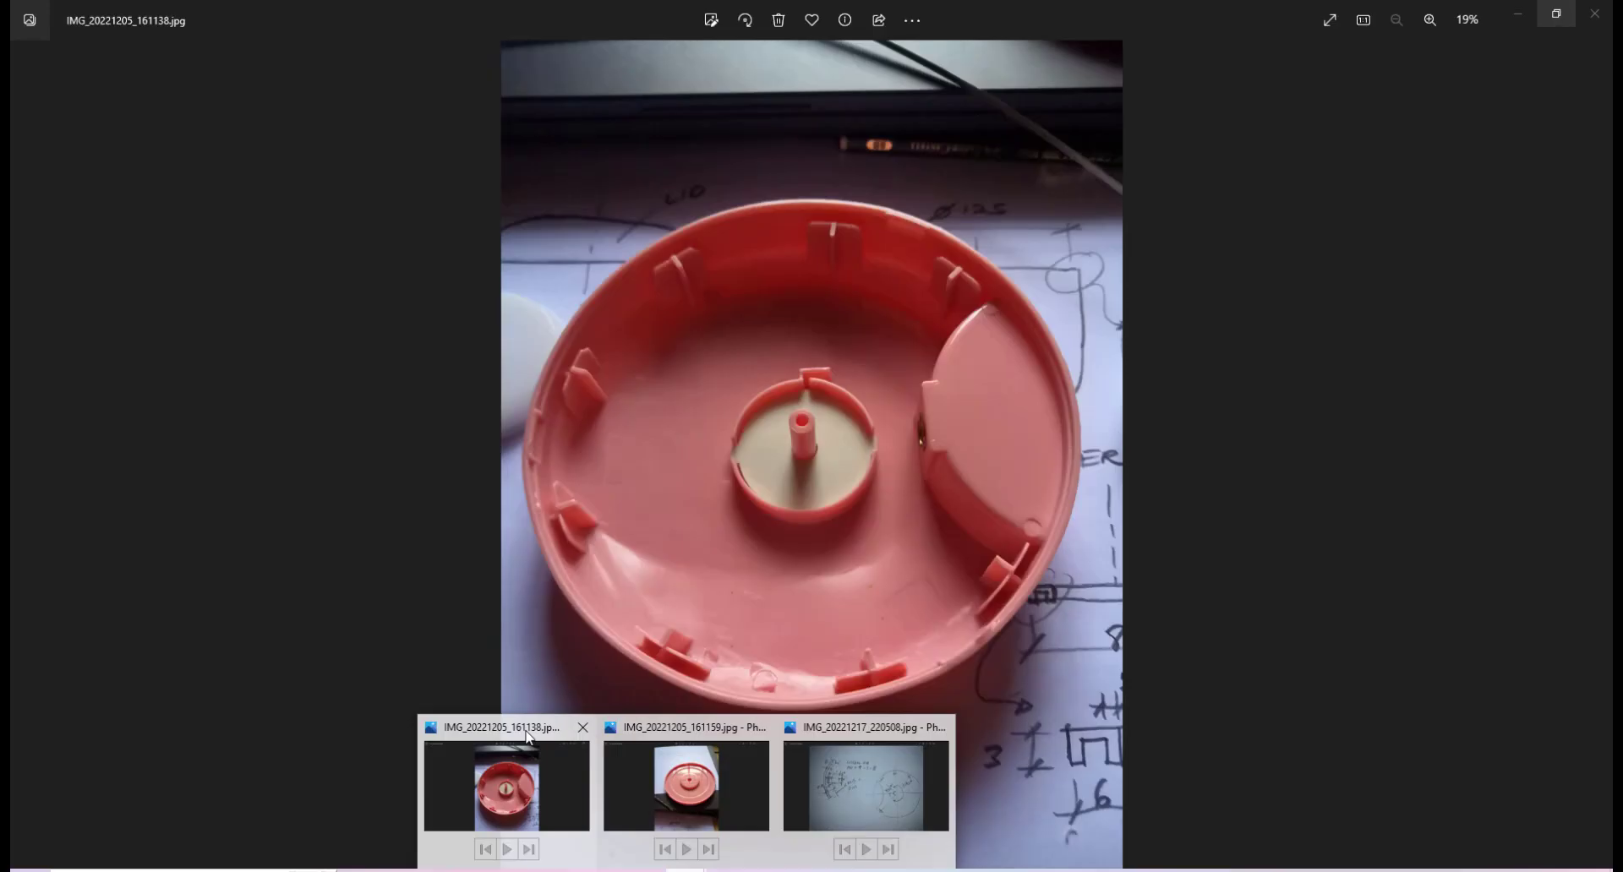
left_click(510, 788)
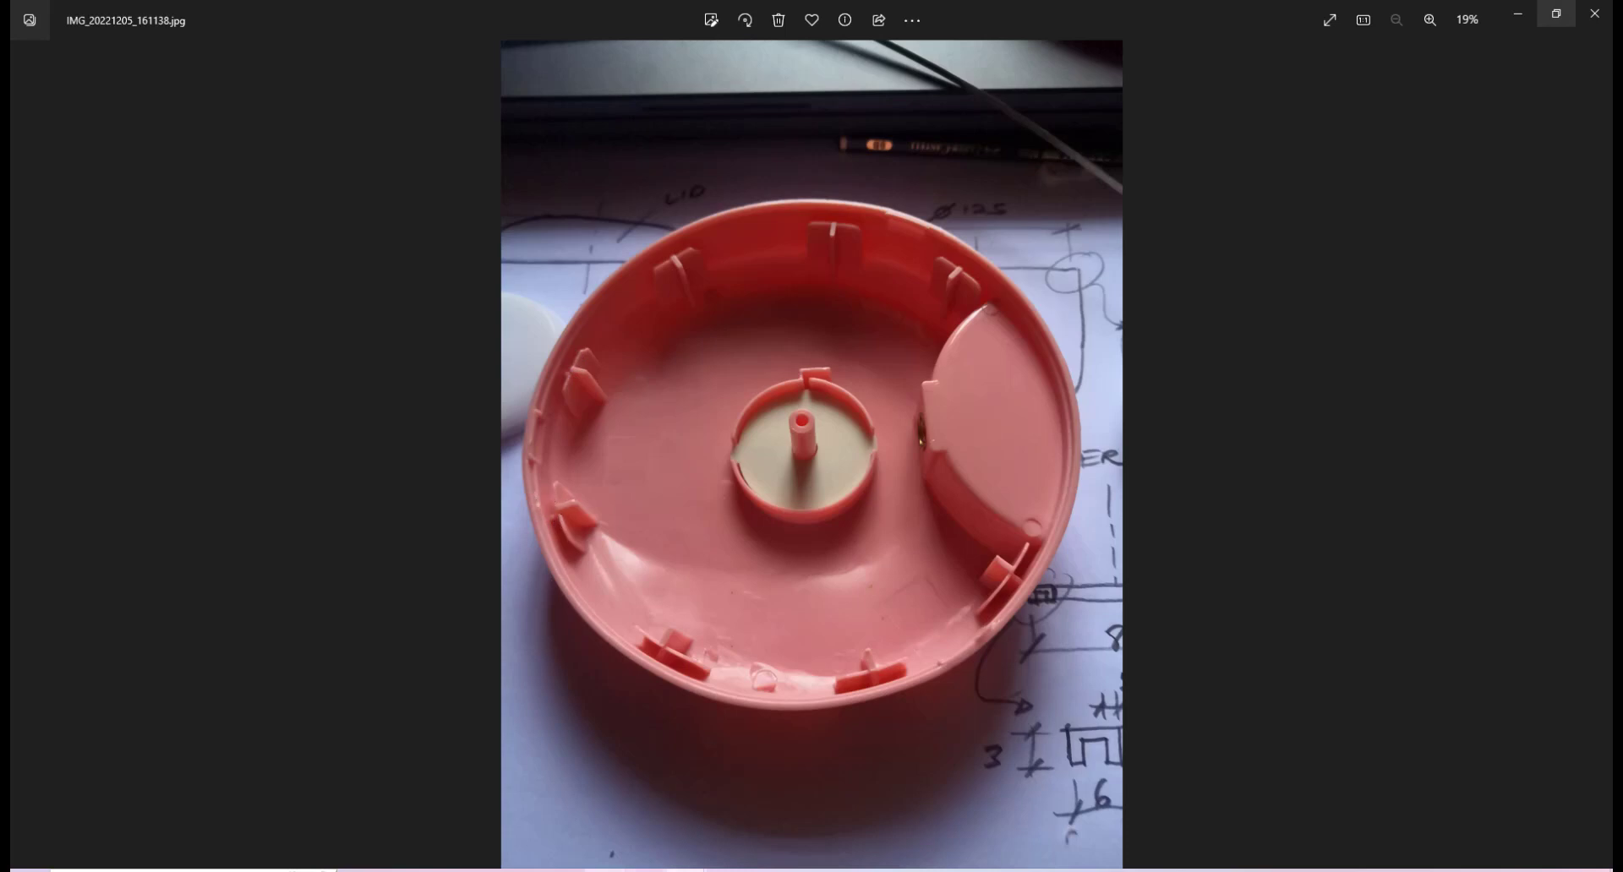
mouse_move(603, 871)
left_click(674, 765)
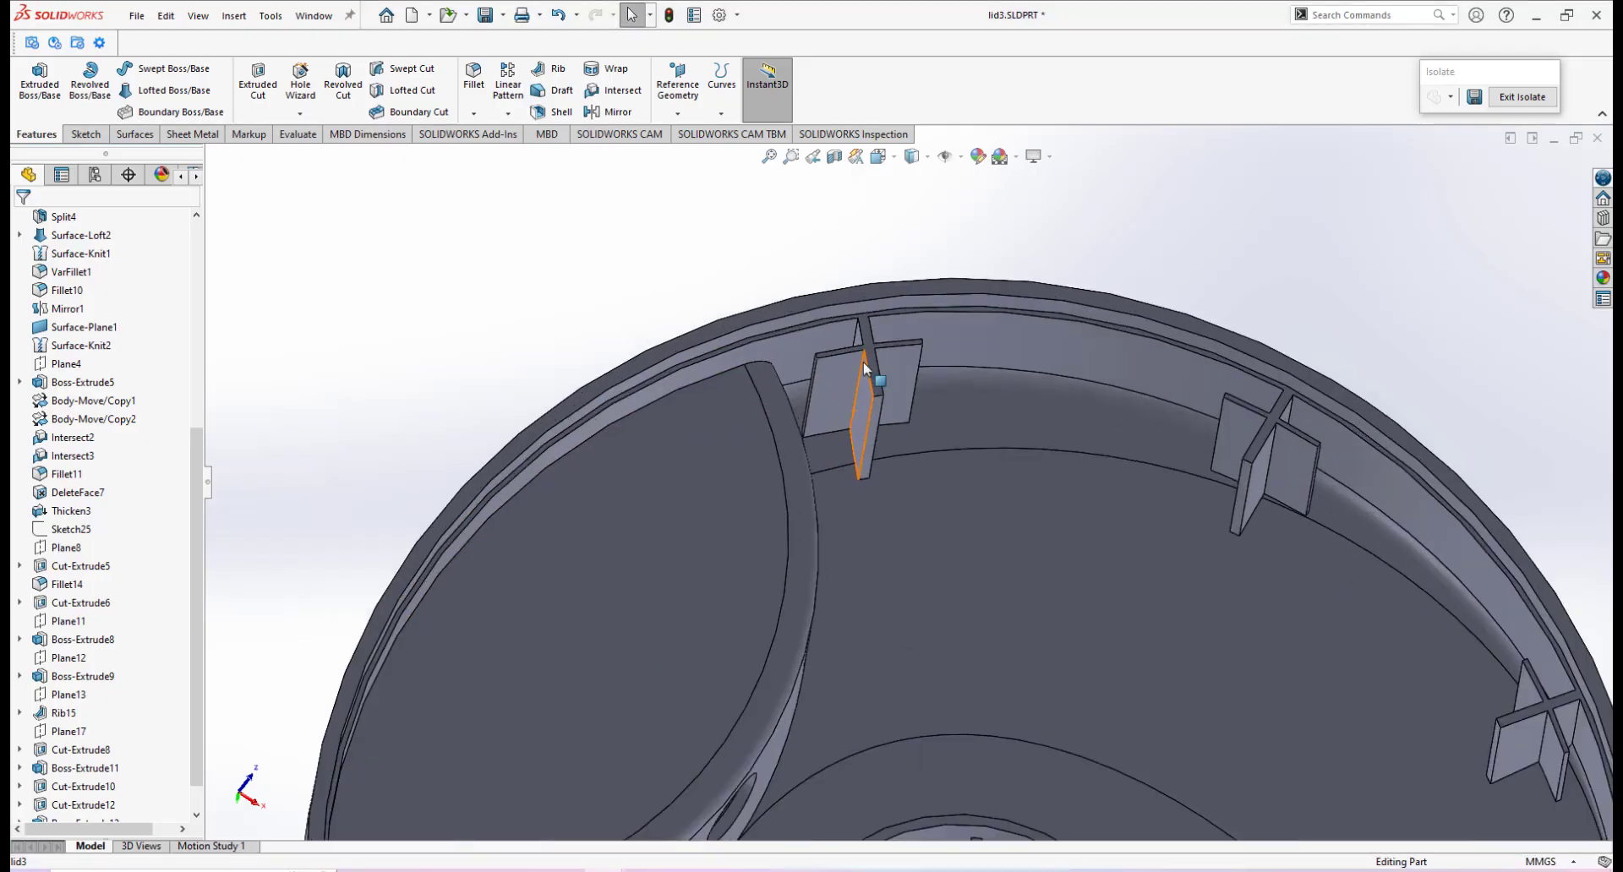
Inspect the crossed rib beside the curved recess up close, checking where its arms meet the lid's rim.
scroll(864, 365, "down", 6)
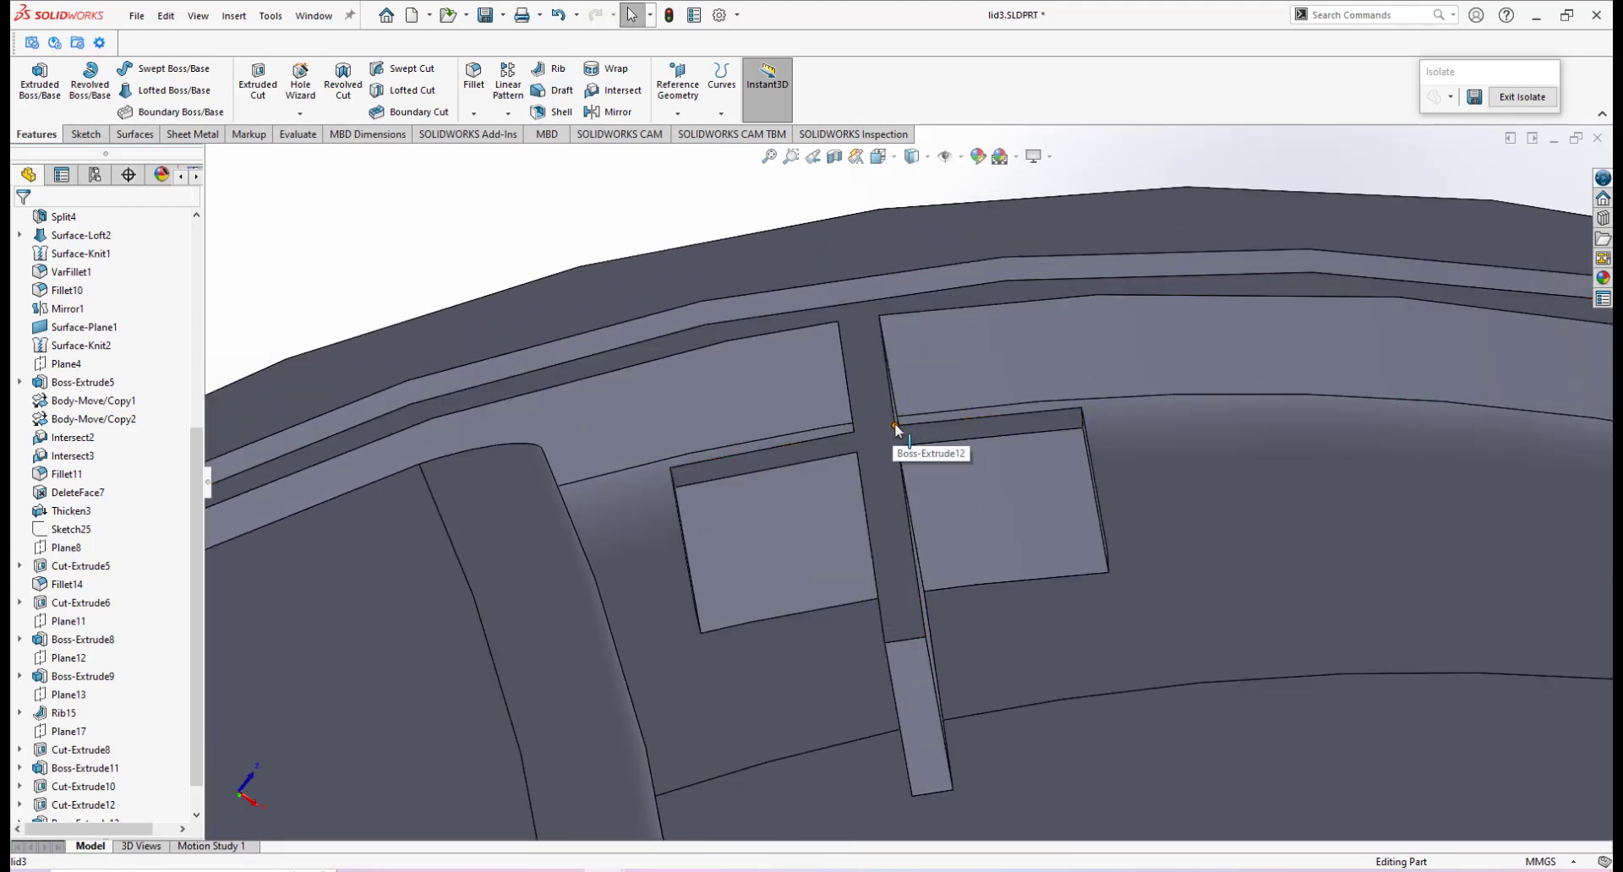
scroll(895, 435, "up", 1)
scroll(879, 445, "down", 2)
mouse_move(877, 444)
middle_mouse_down()
mouse_move(880, 407)
mouse_move(896, 431)
middle_mouse_up()
scroll(881, 498, "up", 1)
scroll(963, 611, "up", 8)
scroll(959, 607, "down", 2)
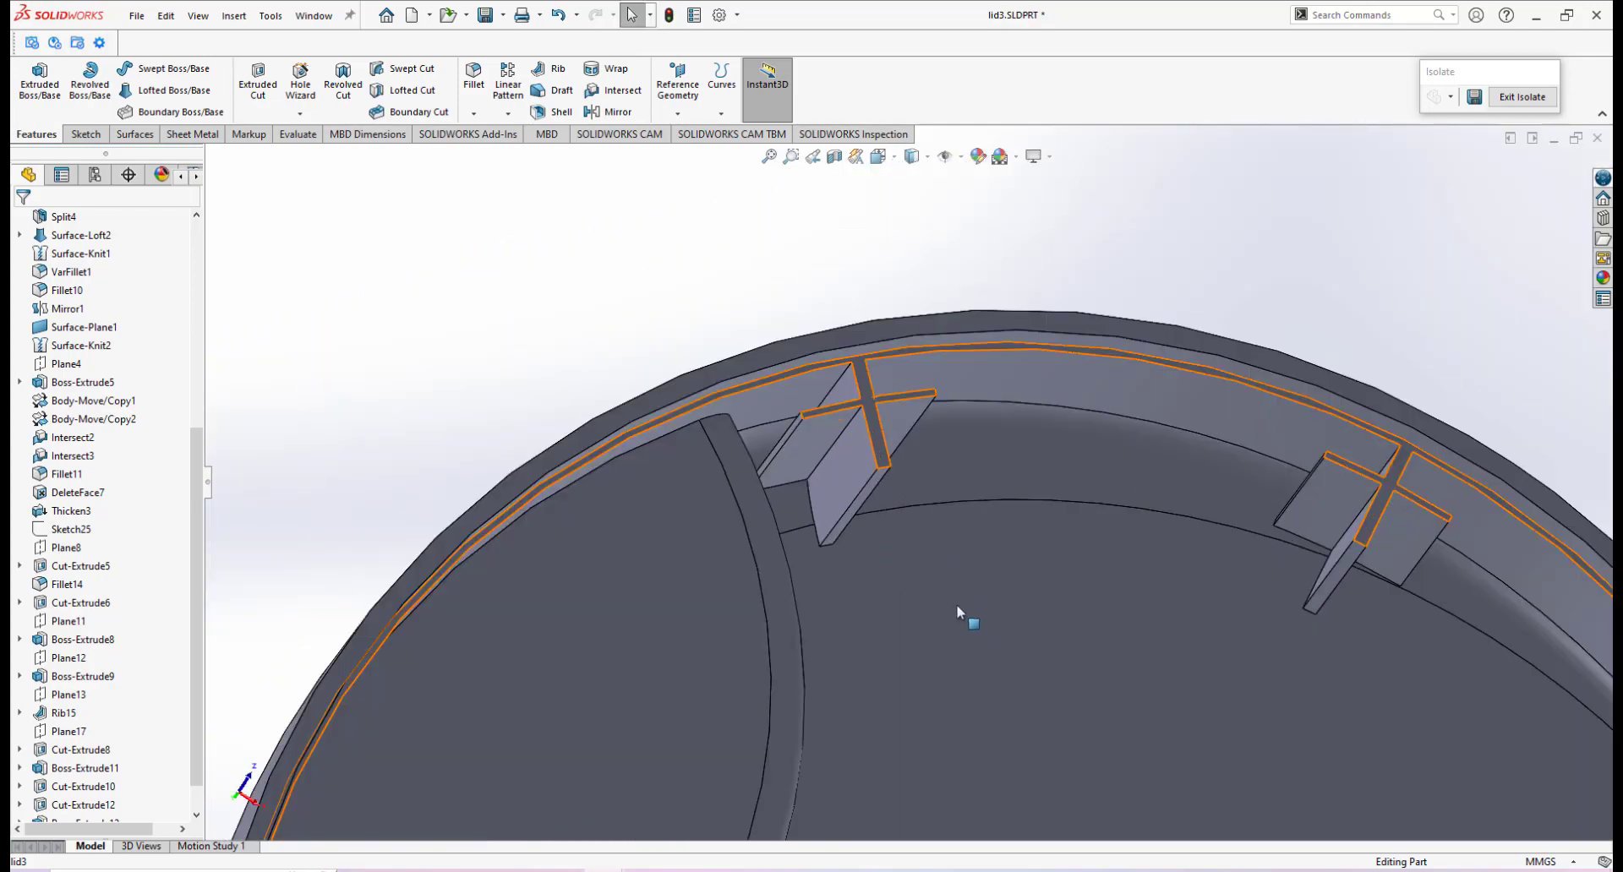
middle_click_drag(958, 608, 928, 587)
scroll(896, 642, "up", 3)
scroll(873, 434, "down", 4)
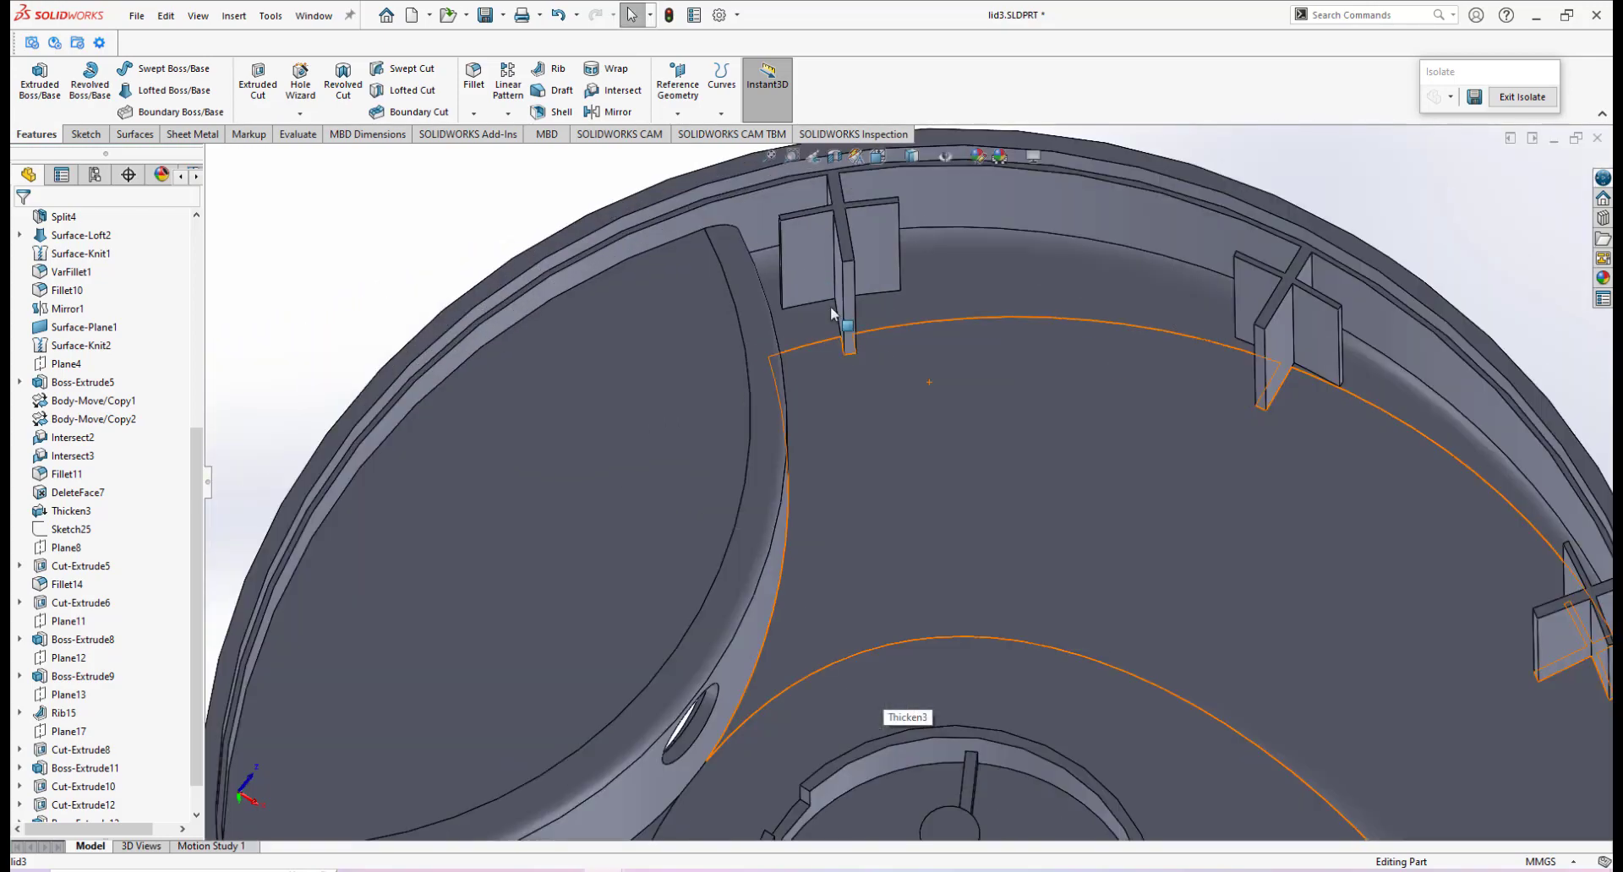
Sketch a circle centred on the origin on the crossed ribs' end face, through the rib's arm intersection corner, with radius about 57.75 mm.
middle_click_drag(831, 312, 858, 365)
scroll(860, 374, "down", 3)
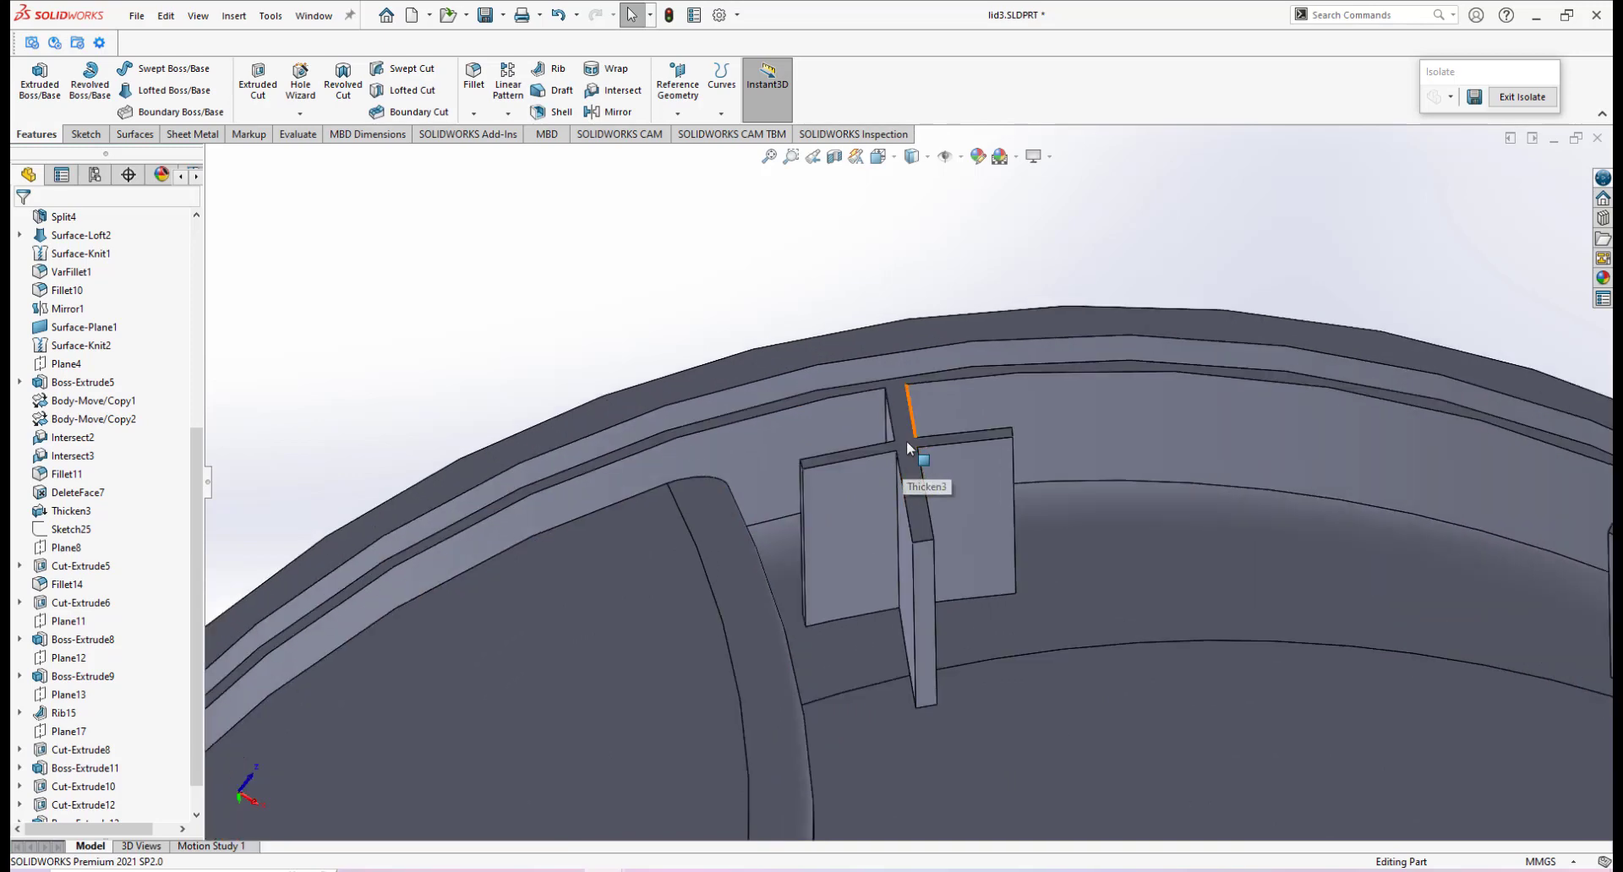
left_click(906, 440)
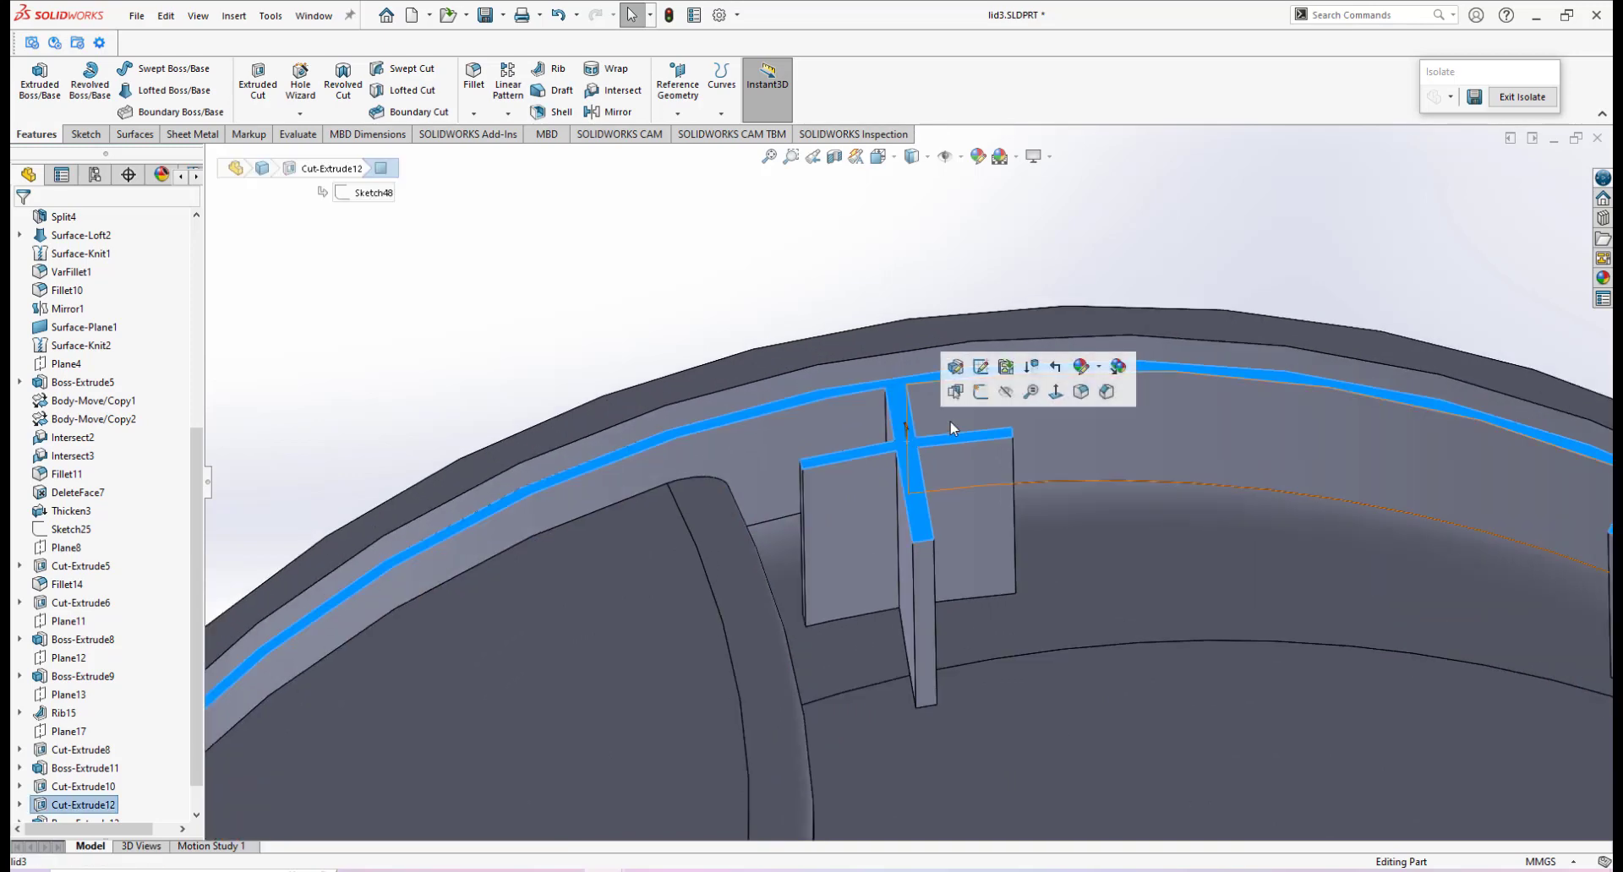
left_click(980, 391)
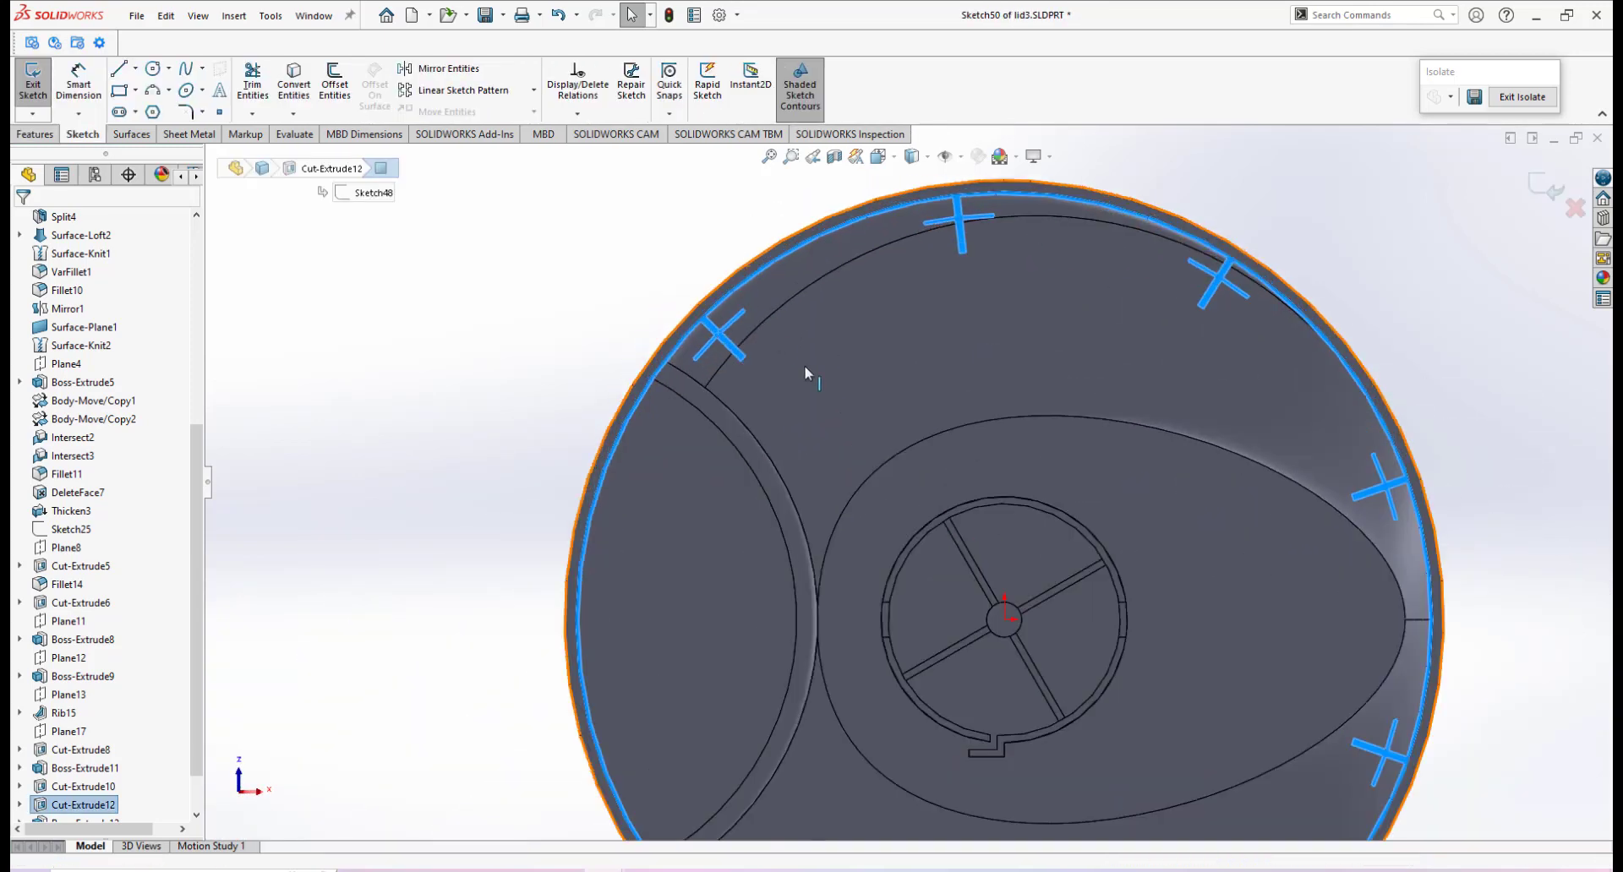
scroll(888, 462, "up", 2)
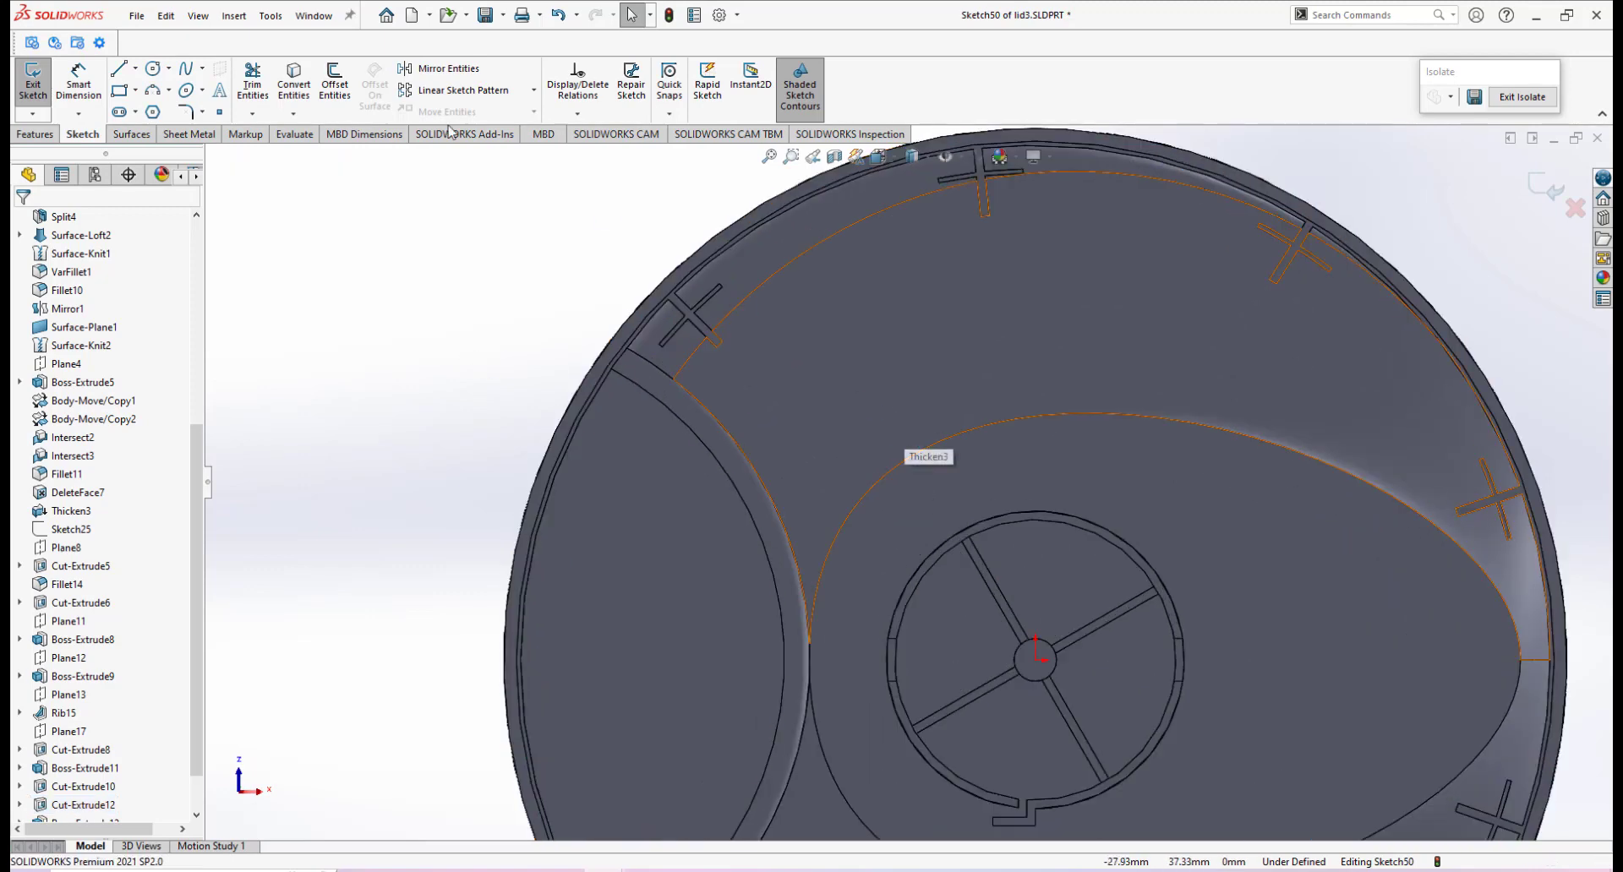
left_click(157, 73)
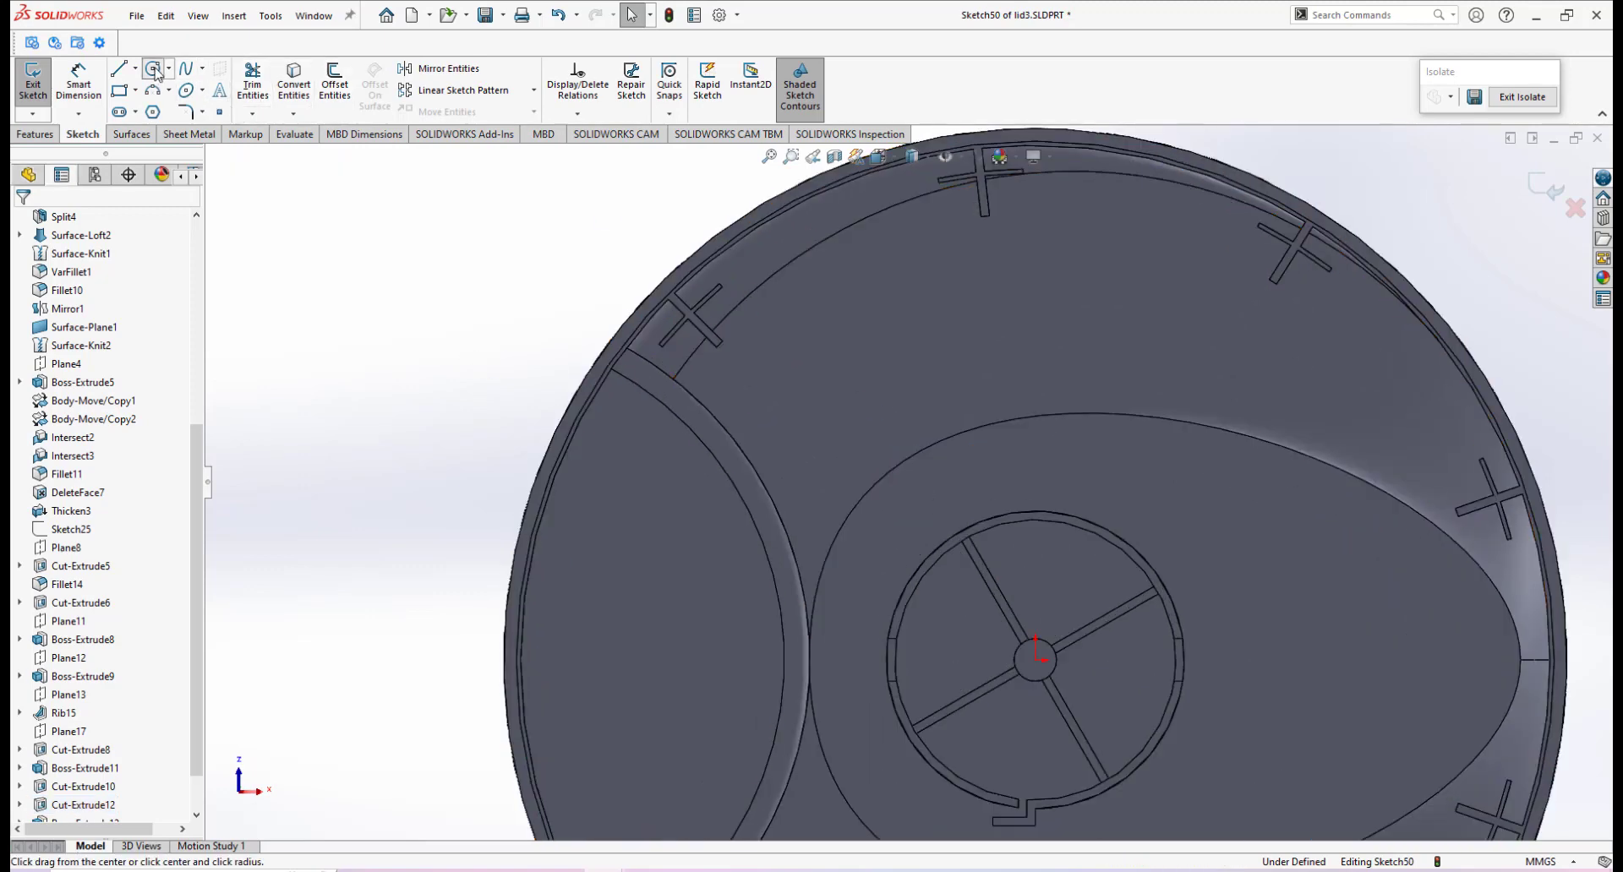
left_click(1034, 660)
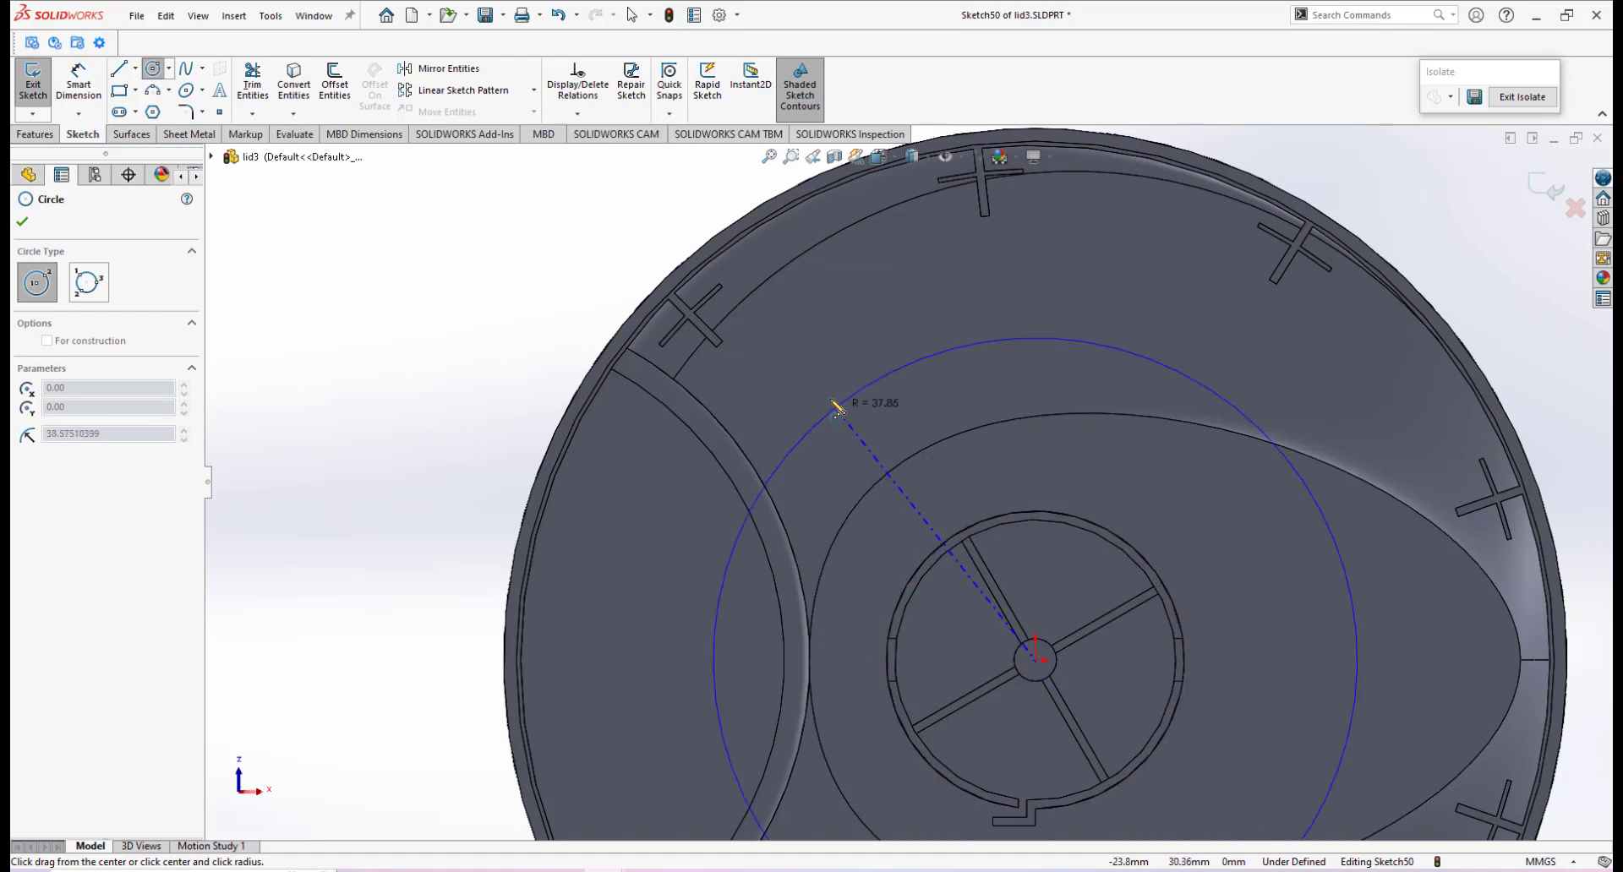
scroll(735, 336, "up", 5)
scroll(698, 319, "up", 3)
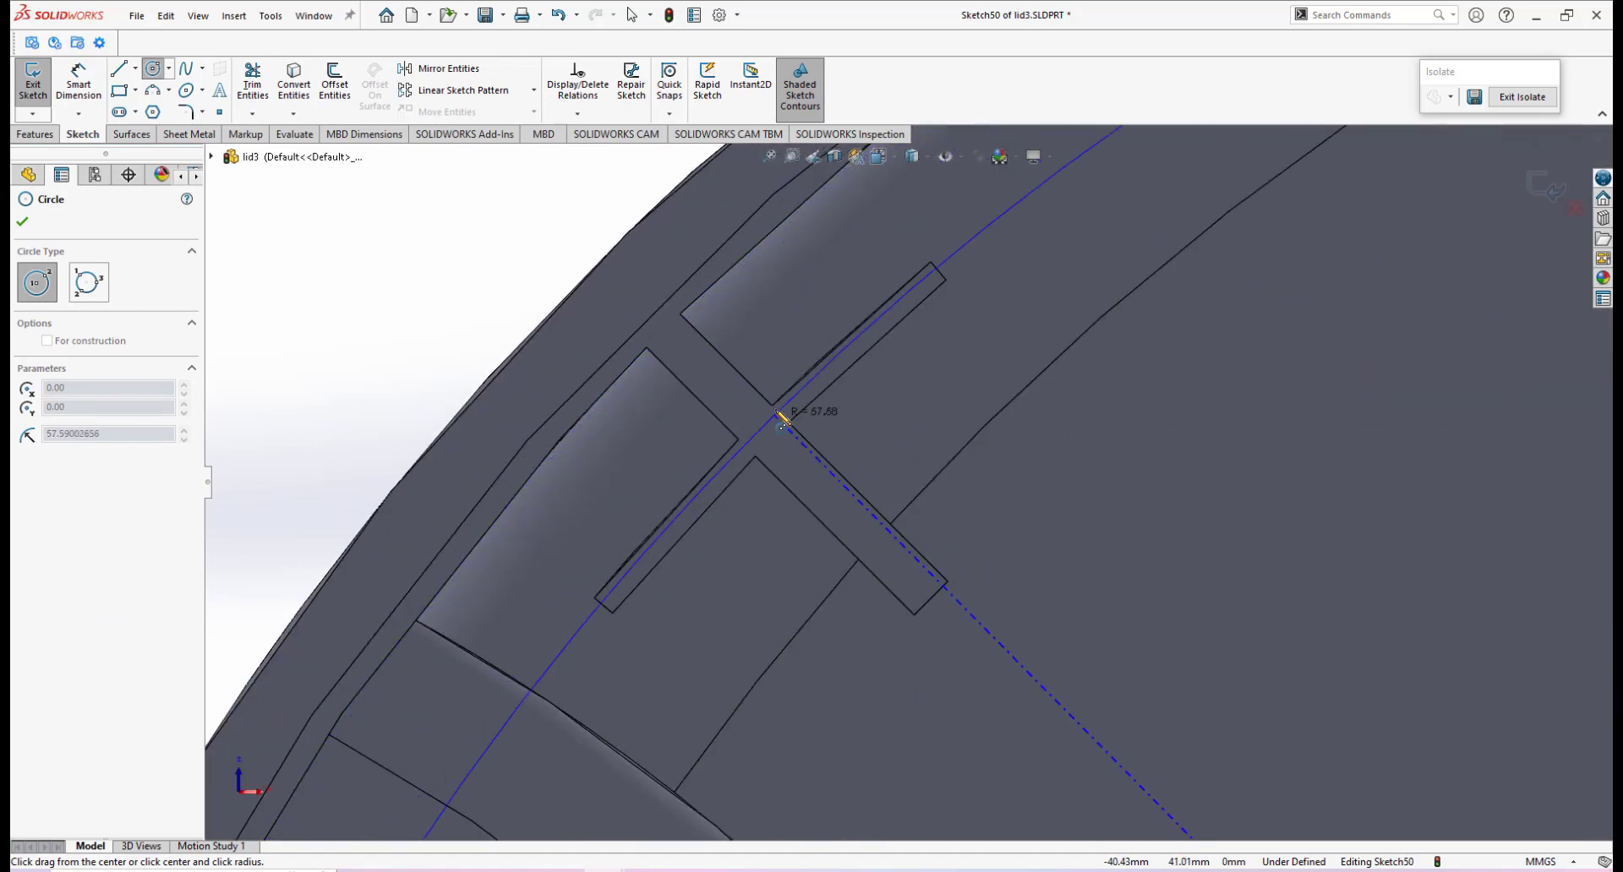
left_click(774, 409)
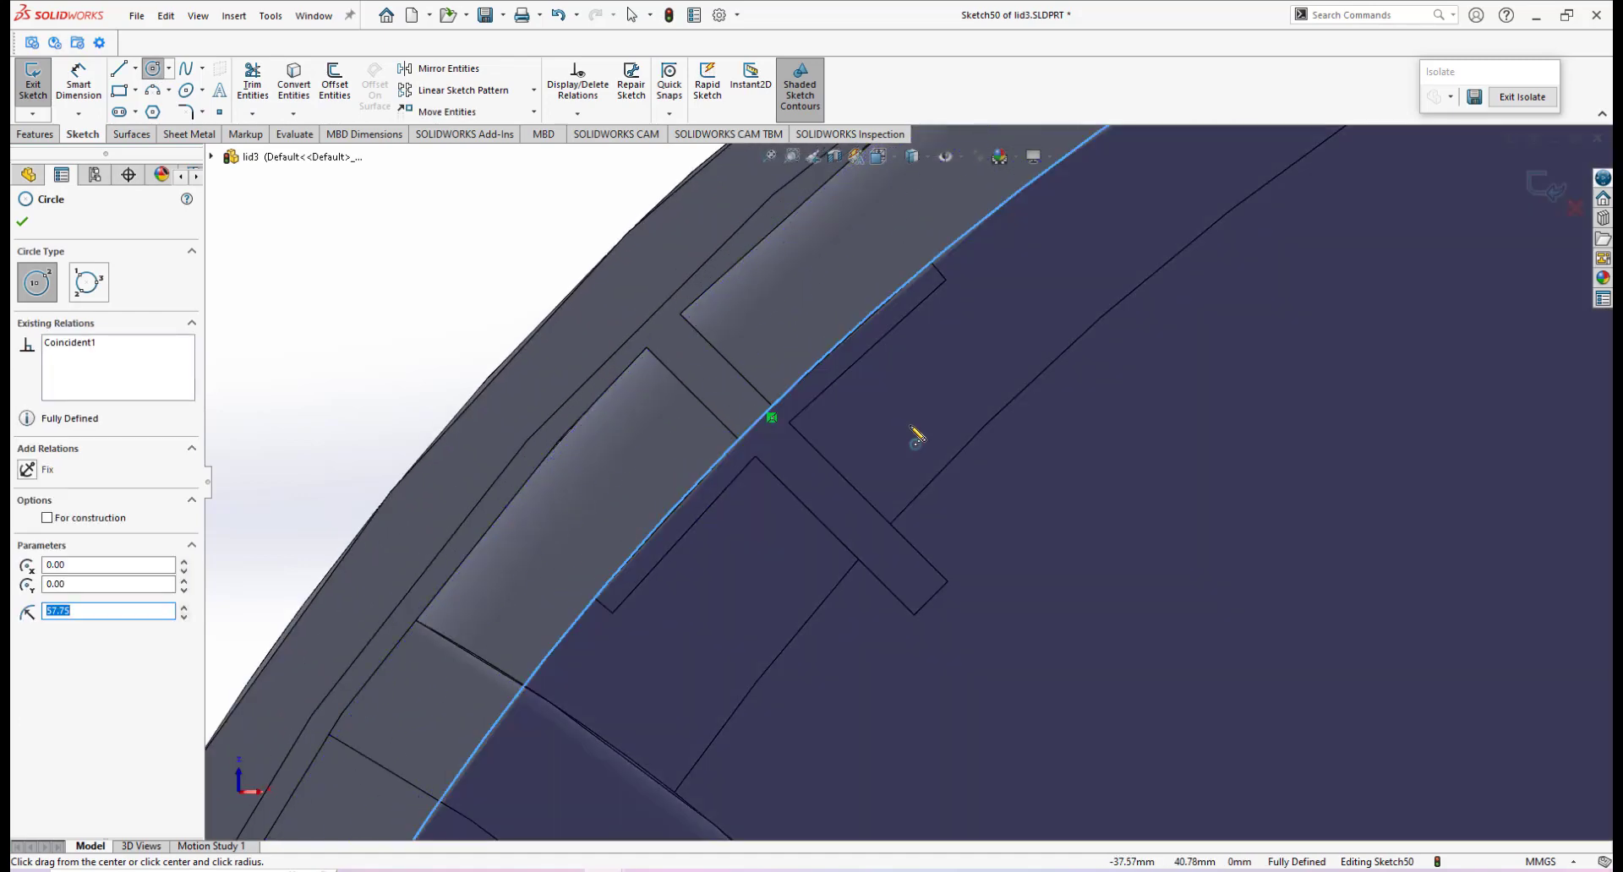
Add a second concentric circle of radius 60.5 mm through the rib's corner at the lid rim, and end the Circle tool.
scroll(1050, 538, "down", 8)
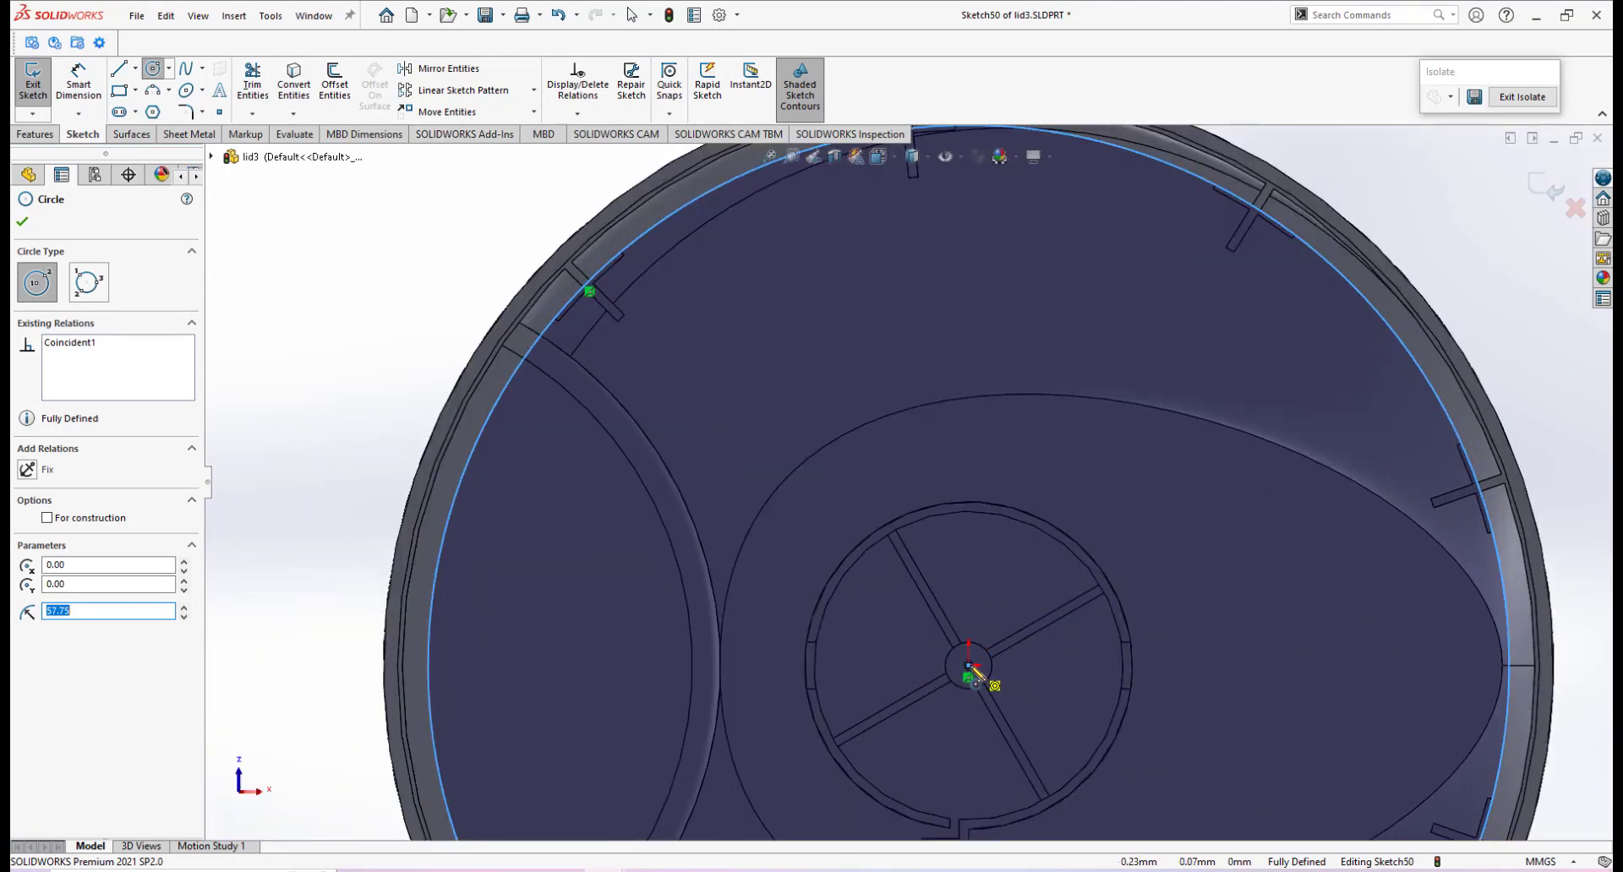
left_click(967, 666)
scroll(638, 343, "down", 5)
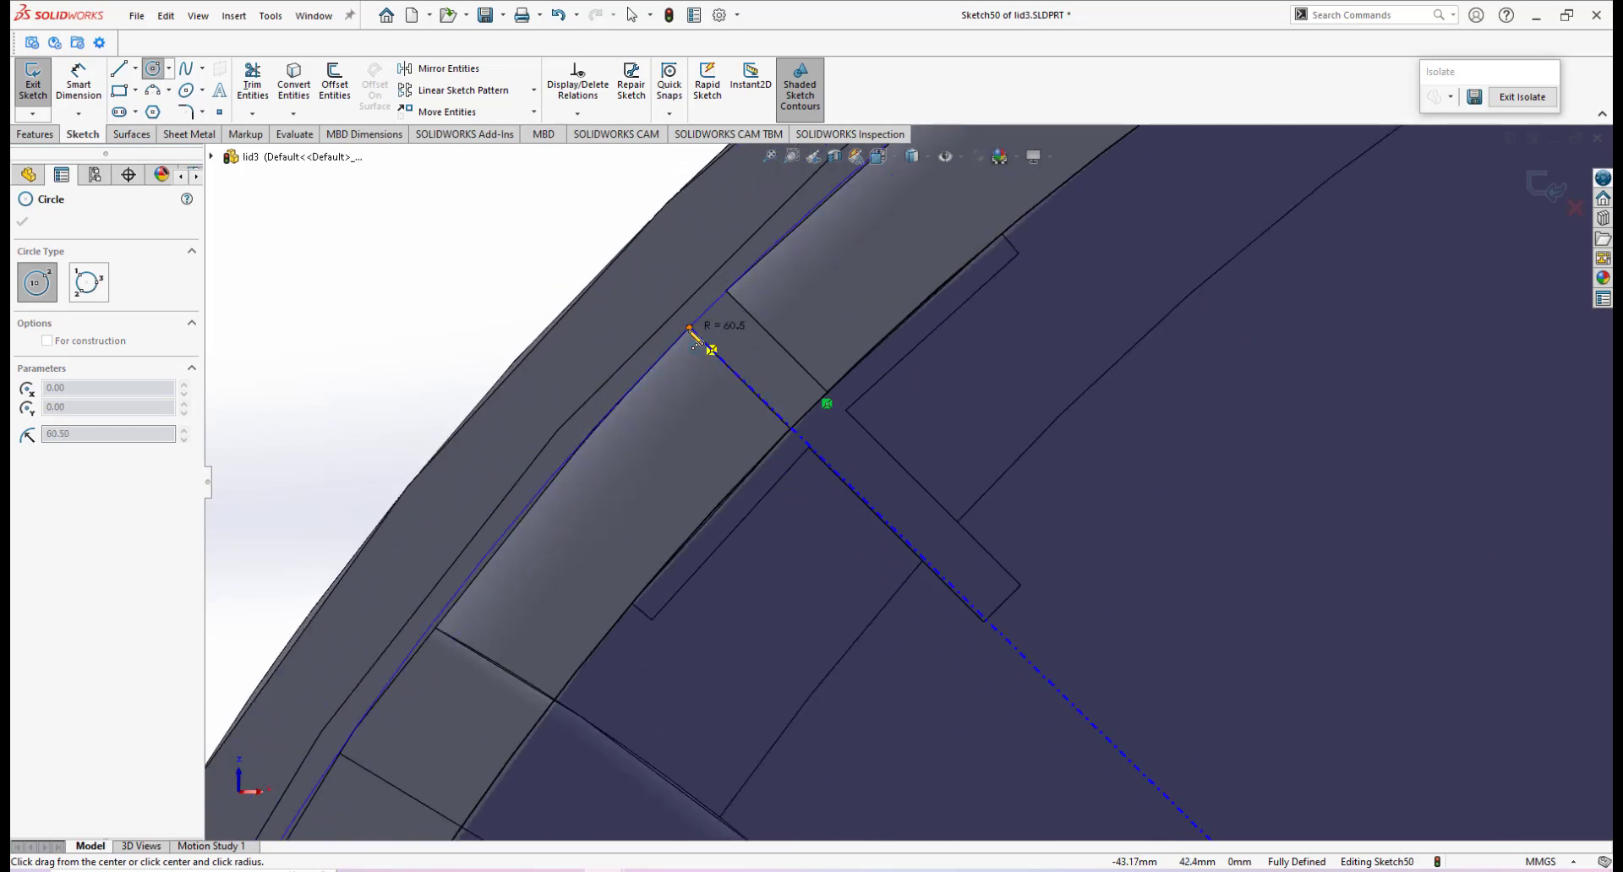
left_click(690, 329)
right_click(679, 394)
left_click(719, 411)
scroll(777, 485, "up", 5)
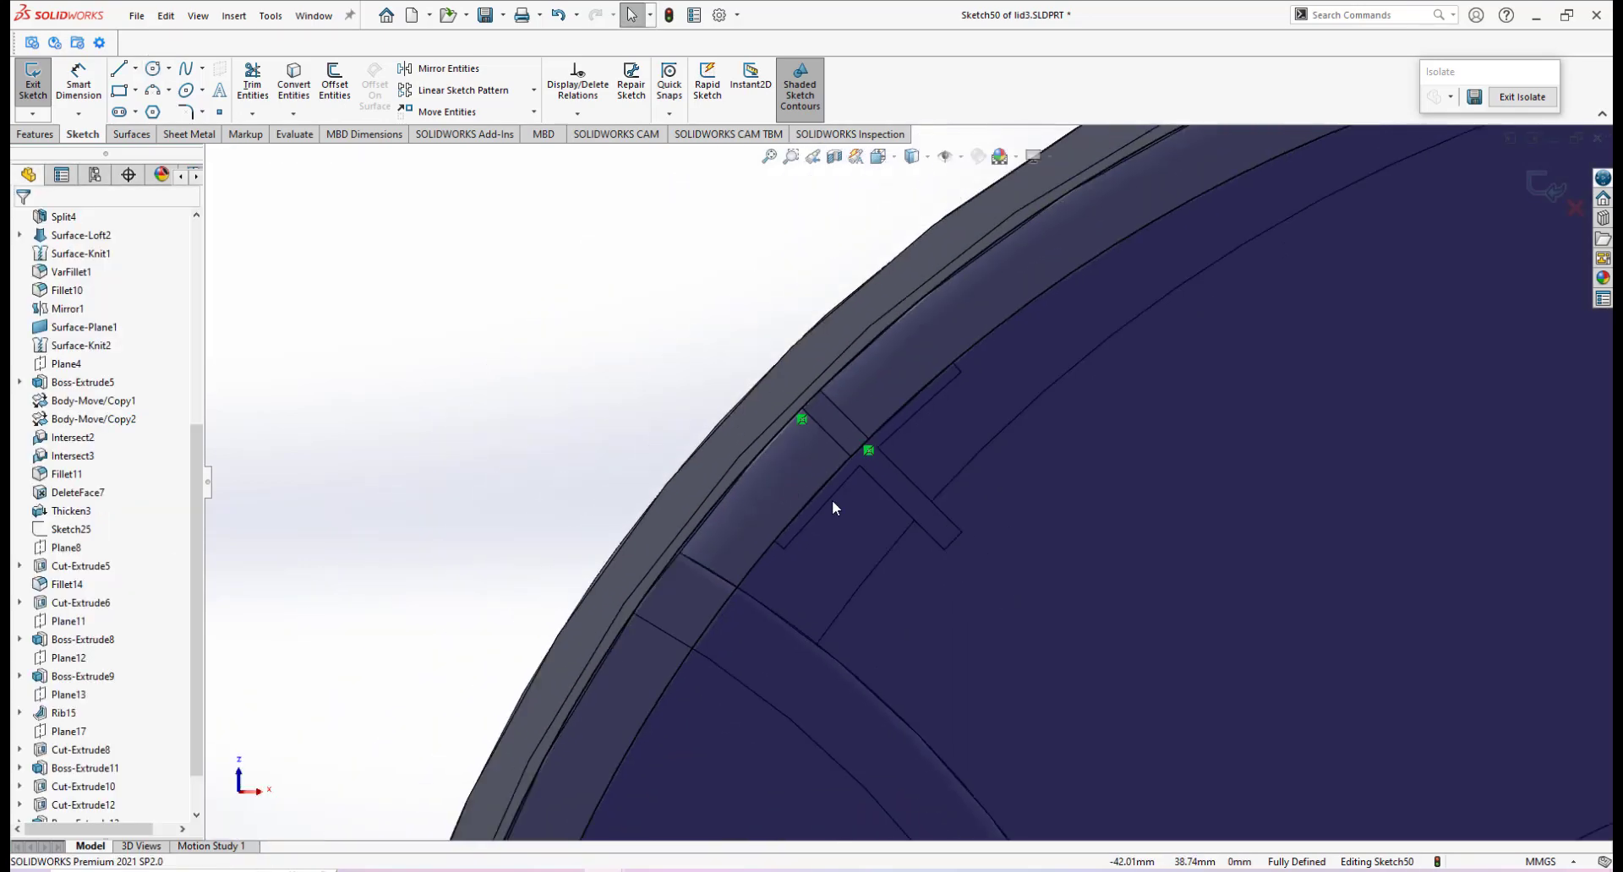
Cut-extrude the two-circle sketch blind to a depth of 3 mm through the crossed ribs.
mouse_move(831, 499)
middle_mouse_down()
mouse_move(849, 505)
mouse_move(832, 364)
mouse_move(796, 408)
mouse_move(844, 421)
mouse_move(880, 348)
mouse_move(889, 360)
mouse_move(875, 341)
middle_mouse_up()
scroll(936, 493, "up", 5)
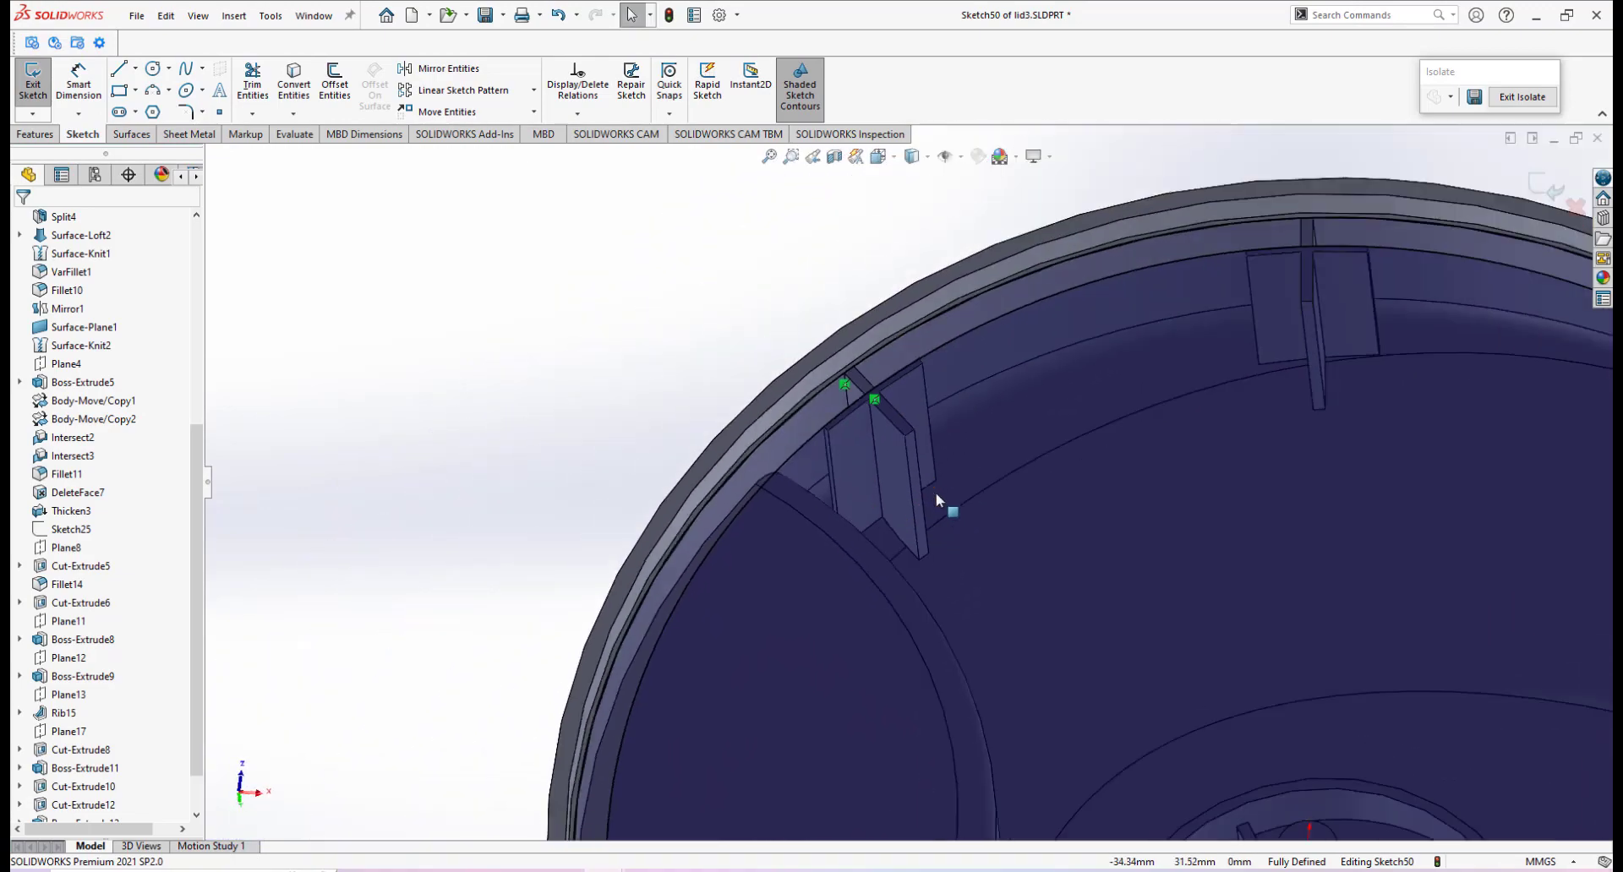
middle_click_drag(936, 493, 1014, 510)
scroll(941, 475, "up", 3)
scroll(941, 475, "down", 3)
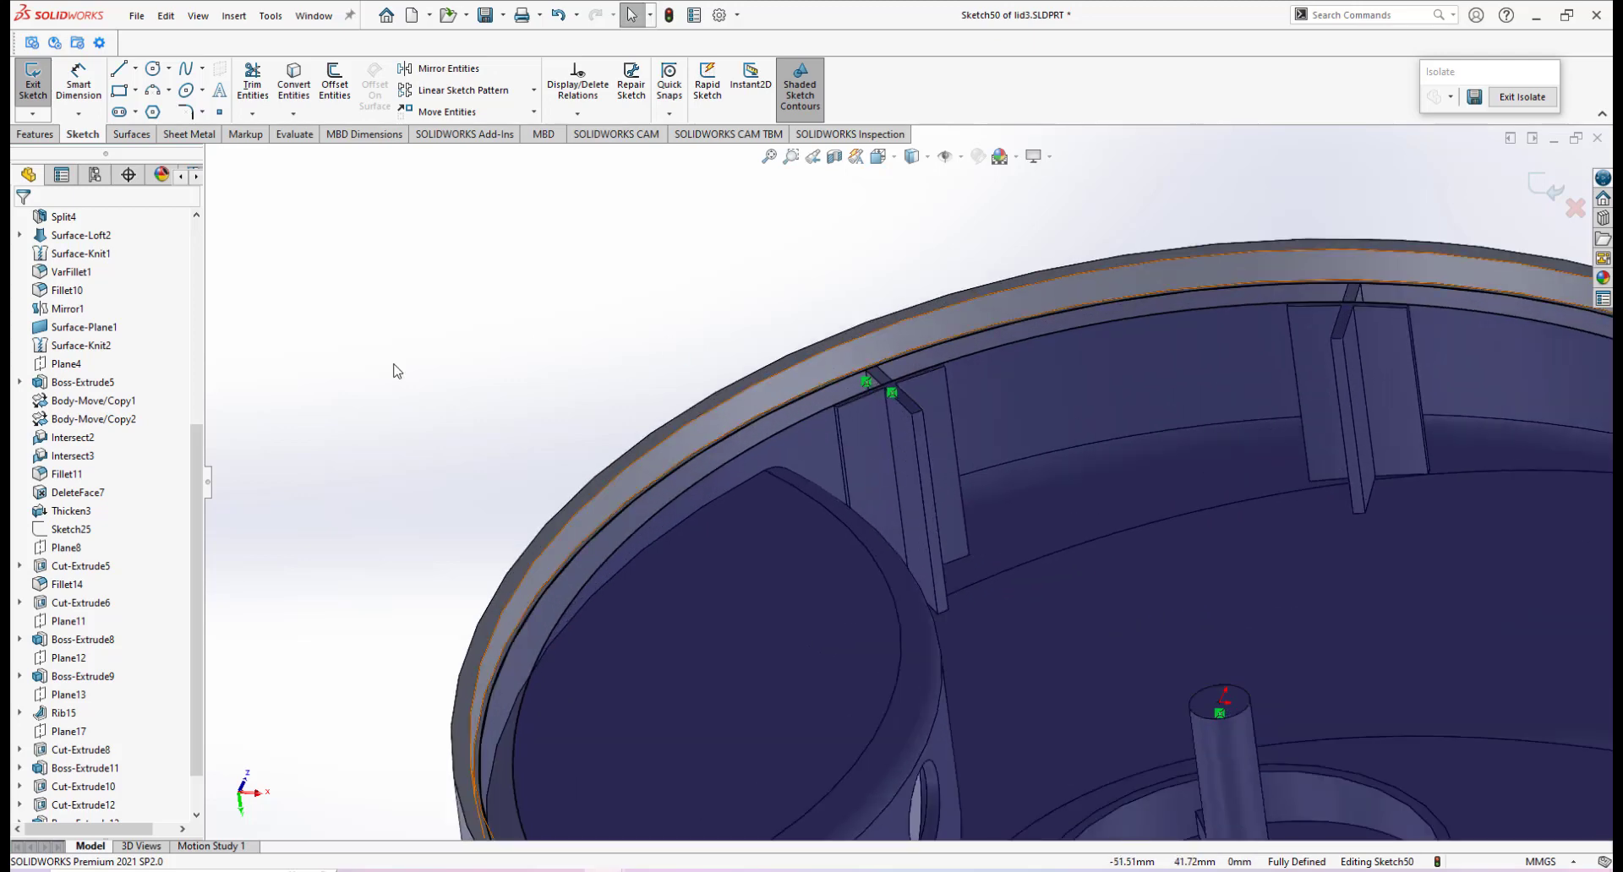
left_click(33, 134)
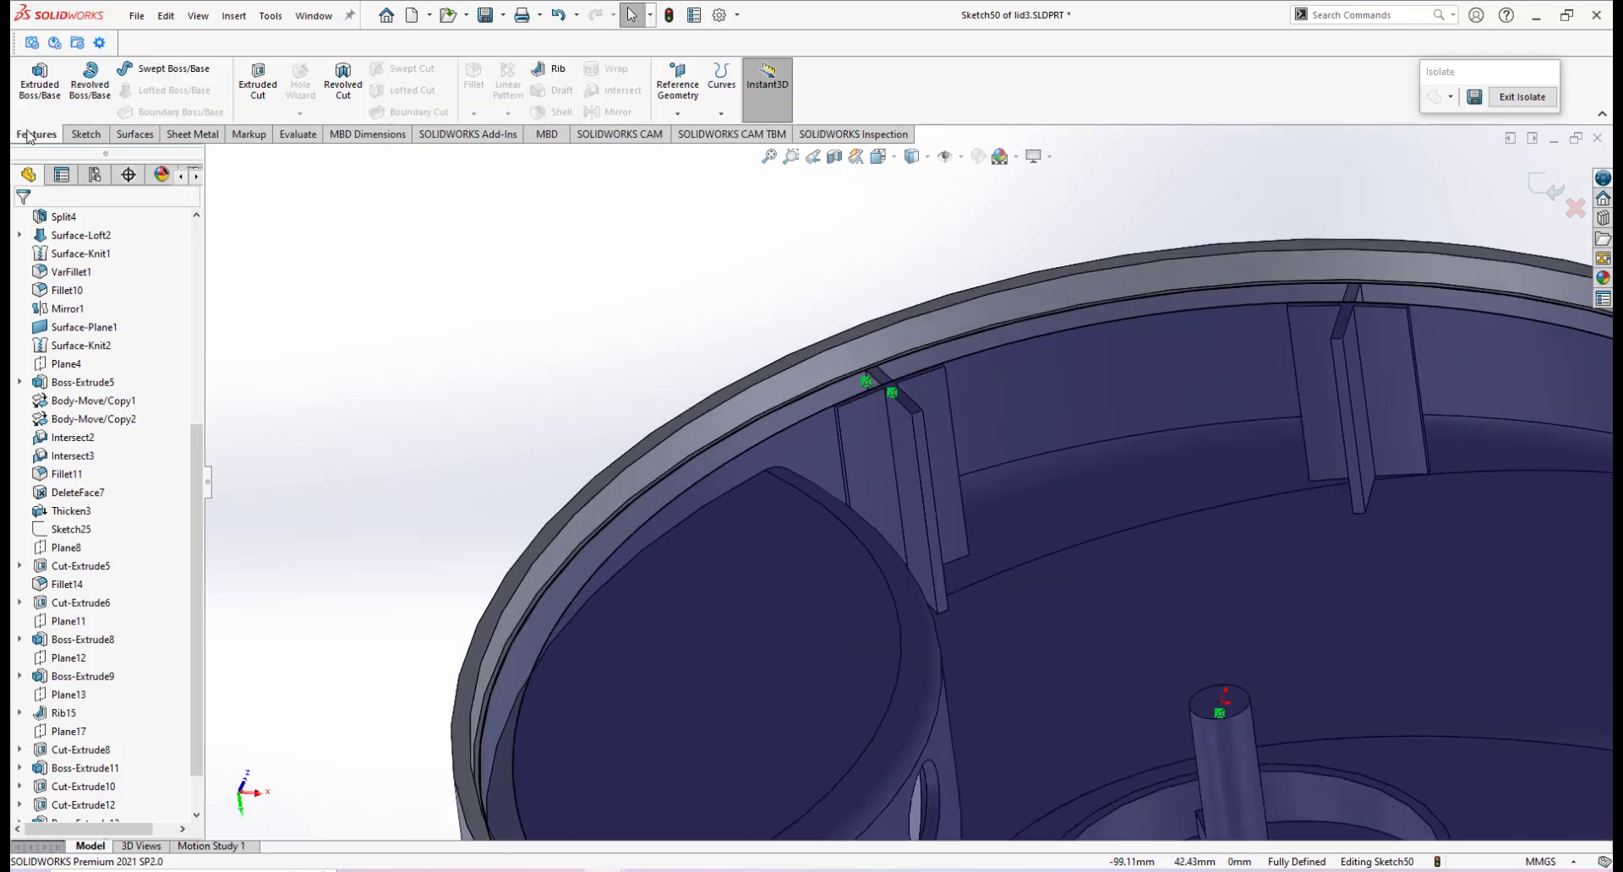
left_click(258, 82)
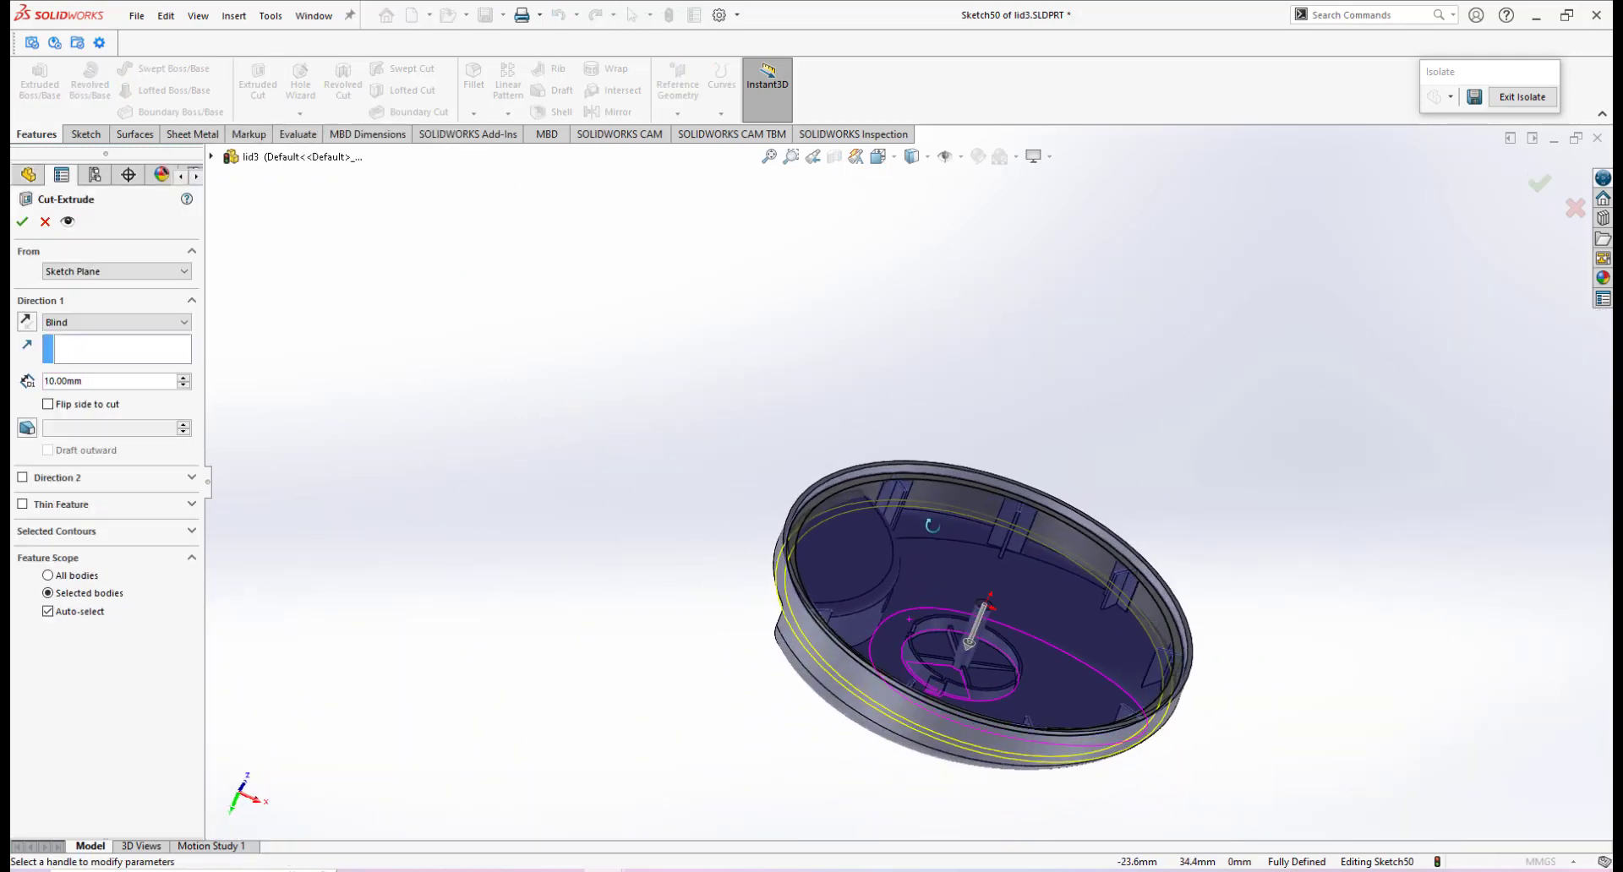
double_click(109, 380)
type("3")
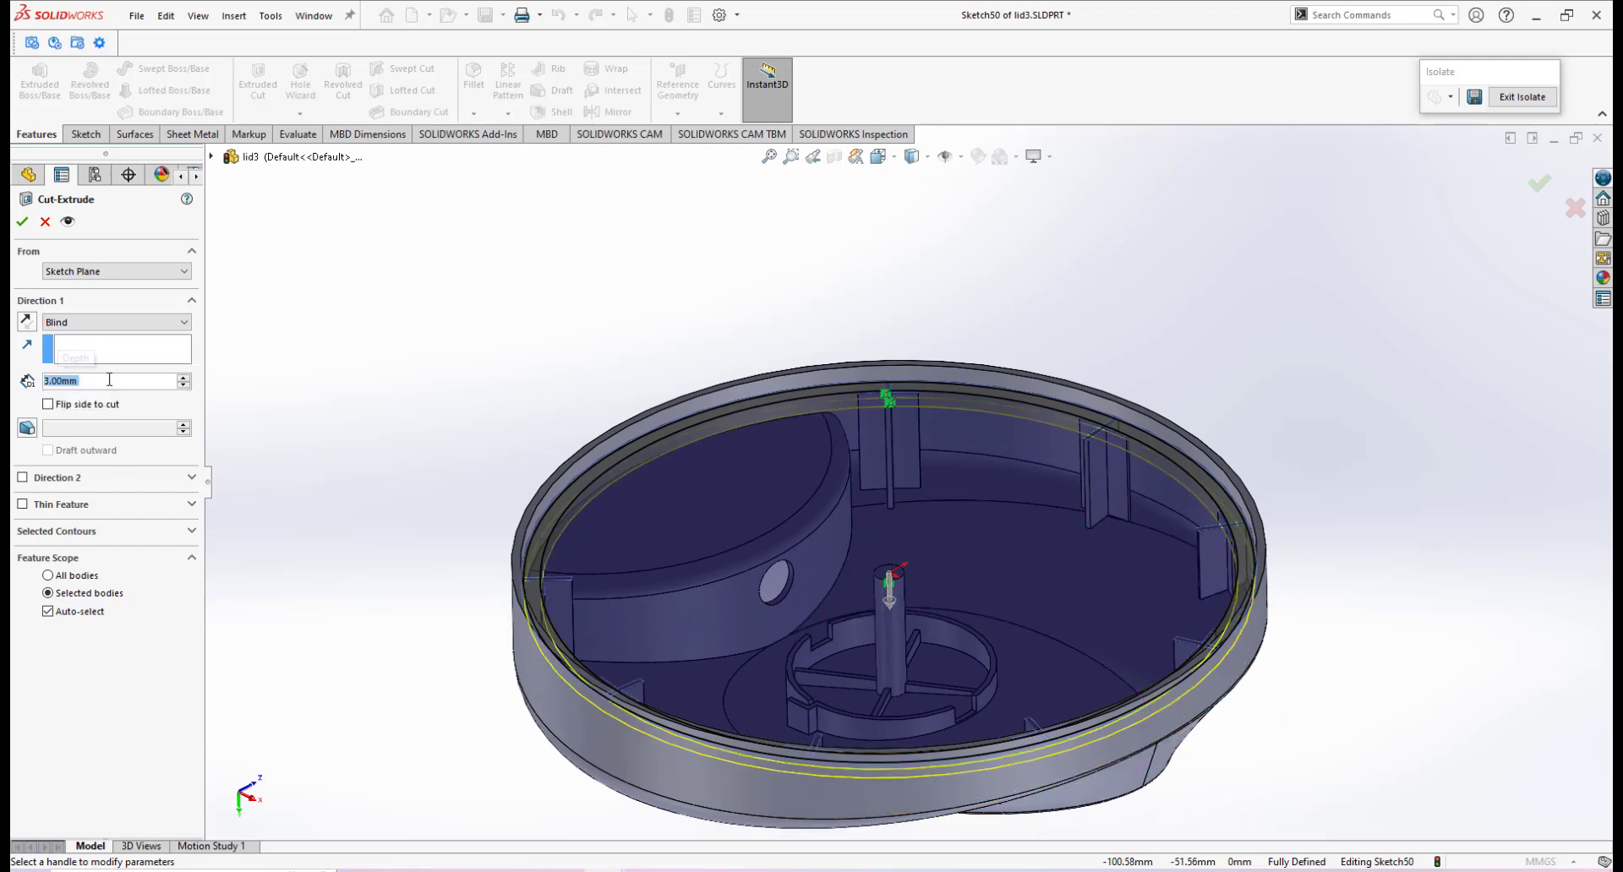
left_click(22, 223)
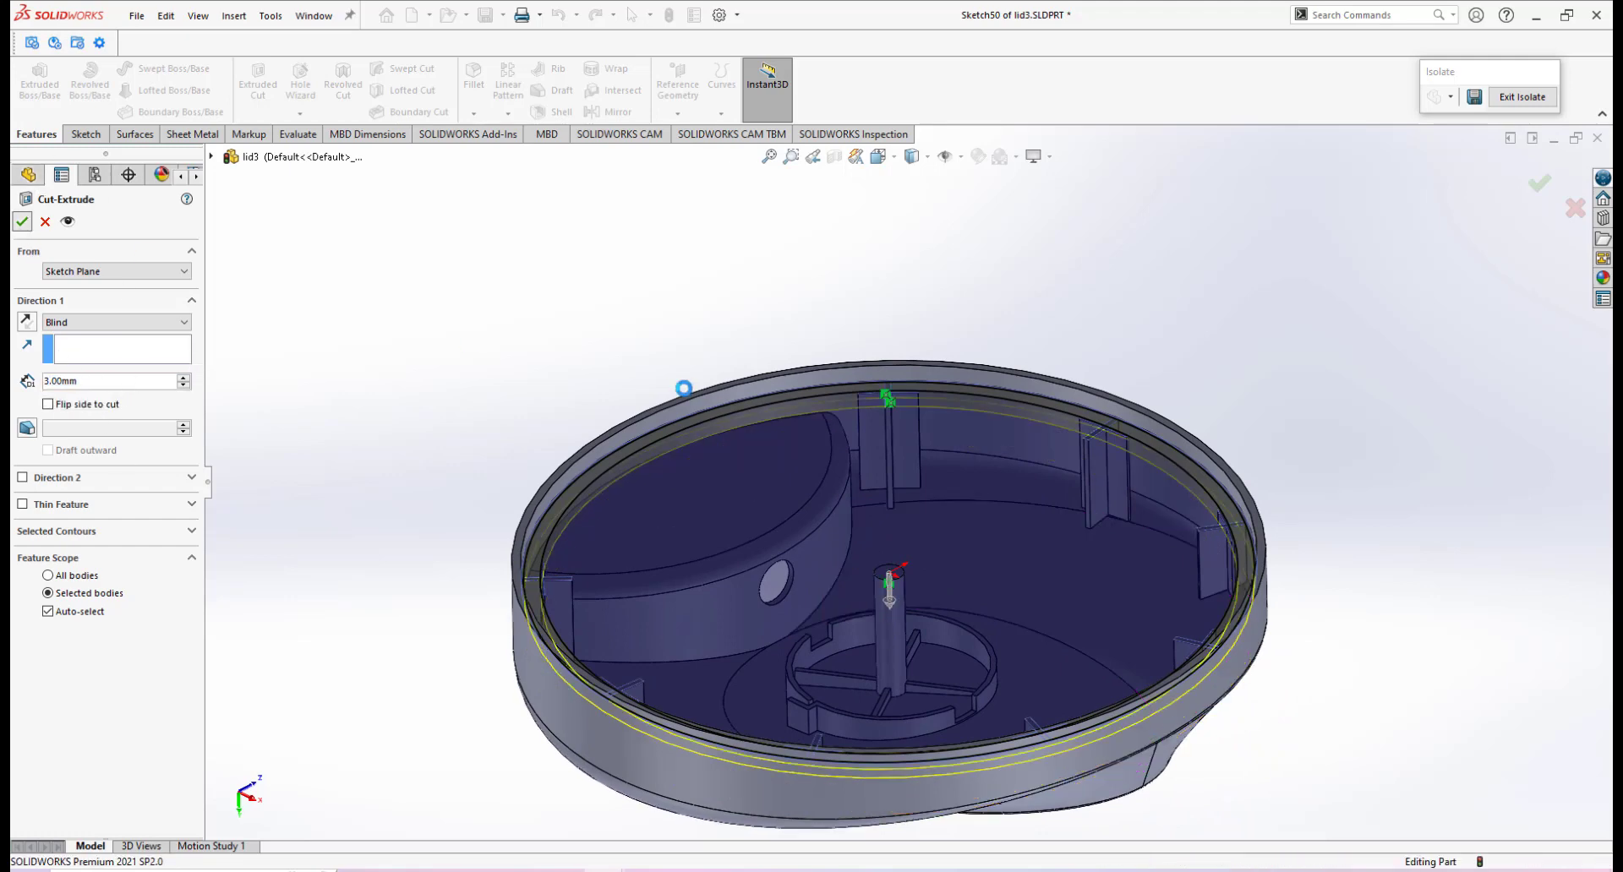
Examine the crossed ribs around the lid after the ring cut, from close up and over the whole part.
scroll(865, 429, "down", 2)
middle_click_drag(864, 429, 1144, 584)
scroll(894, 407, "down", 3)
scroll(884, 420, "down", 3)
scroll(879, 407, "down", 3)
scroll(980, 512, "up", 6)
scroll(1090, 582, "down", 3)
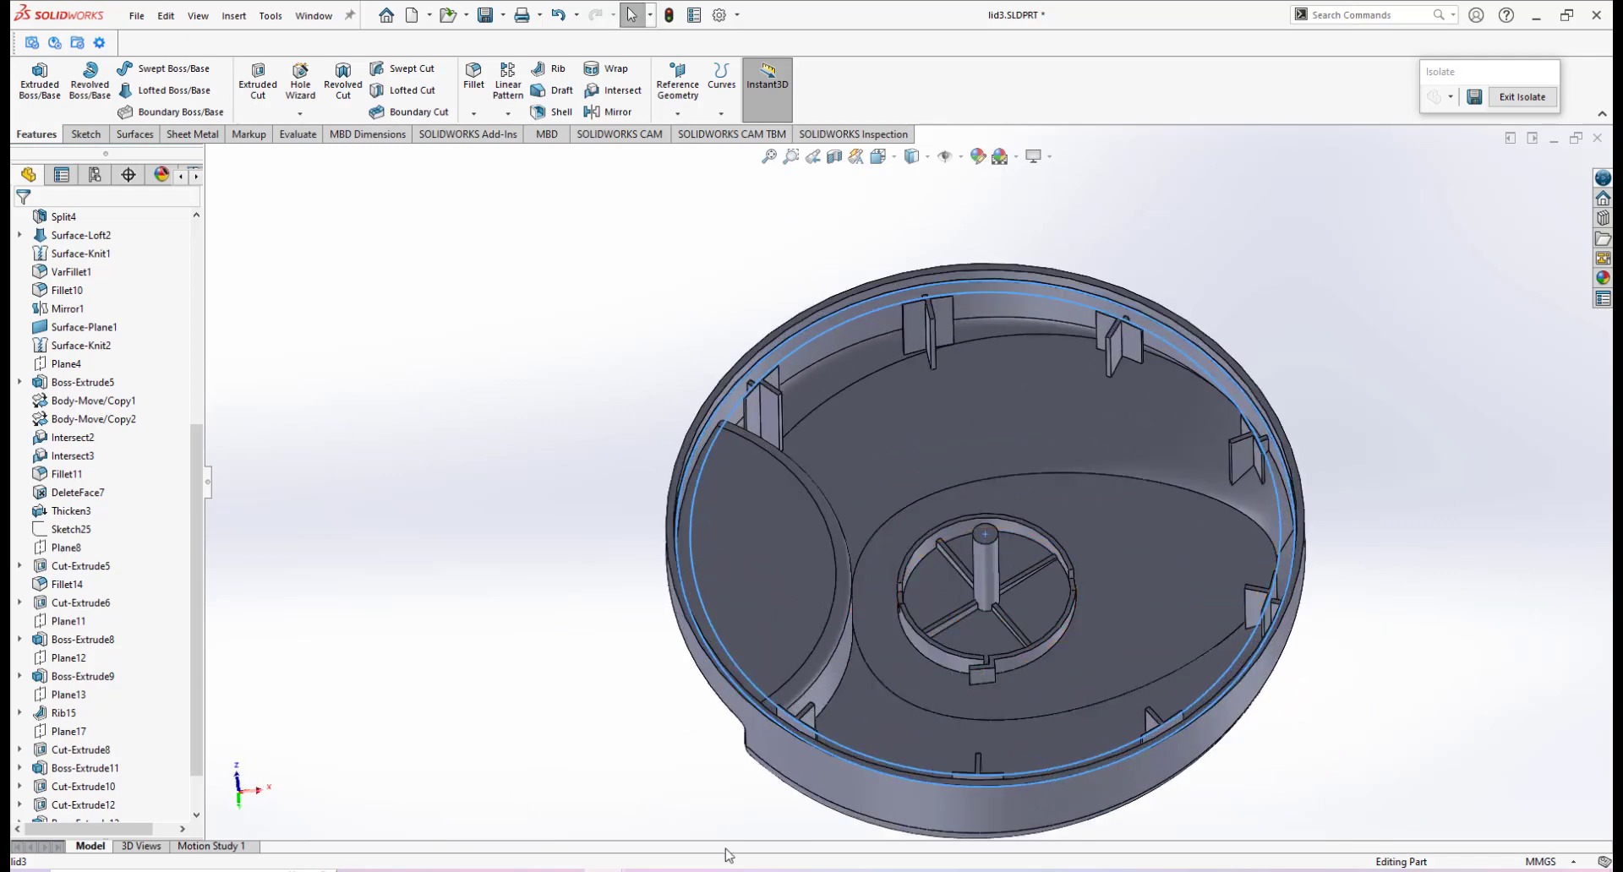
View the distributor photo IMG_20221205_161159.jpg, then return to lid3.SLDPRT and look over the lid's interior.
mouse_move(686, 866)
left_click(661, 744)
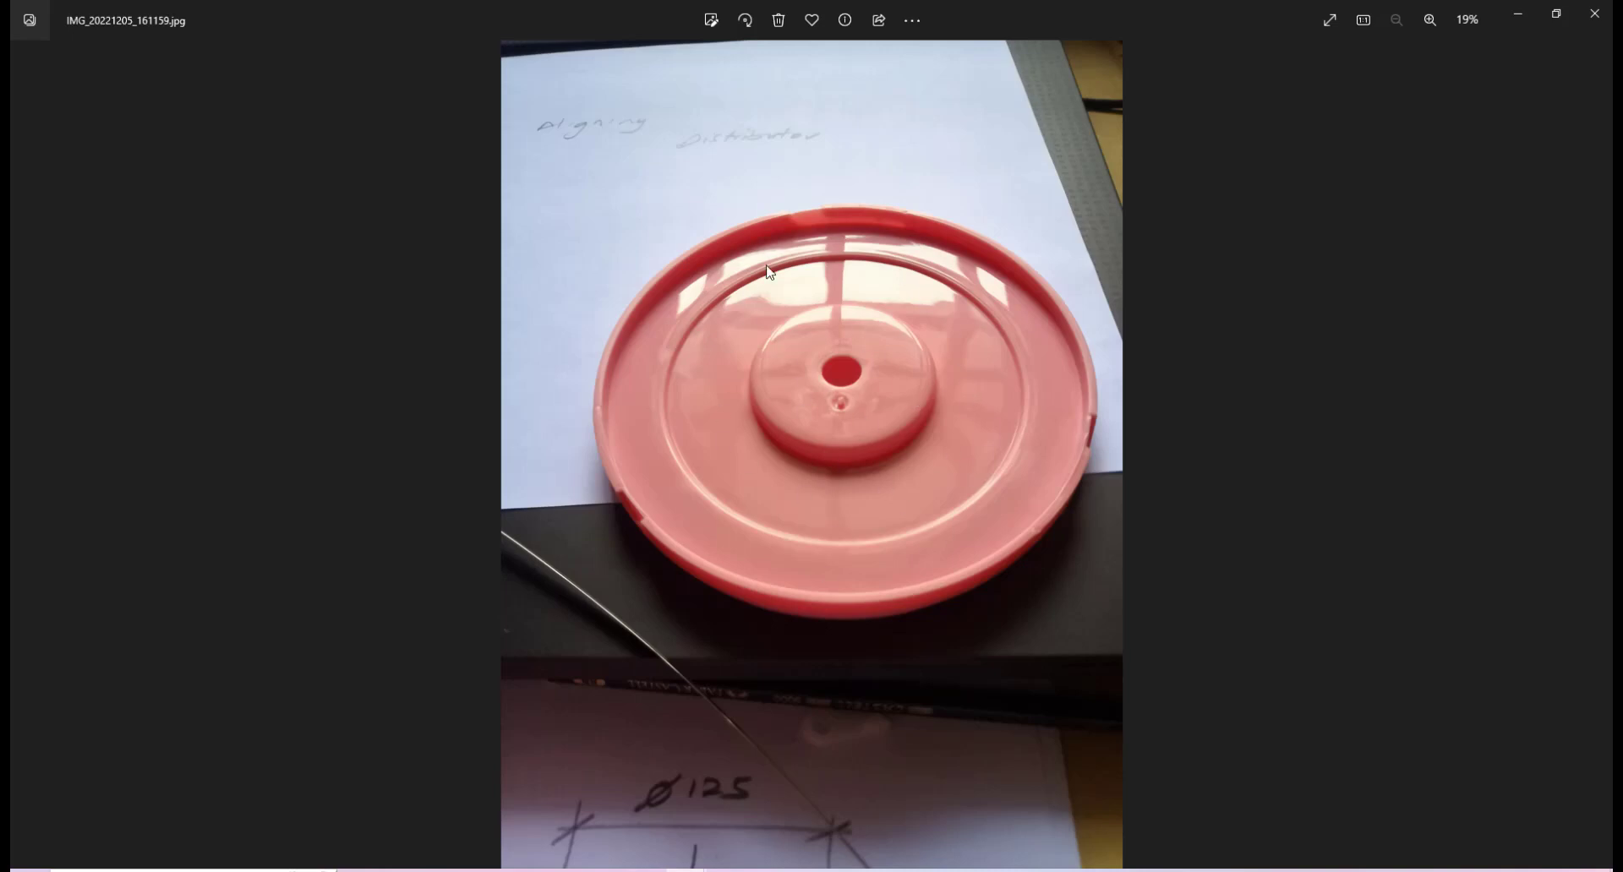
mouse_move(668, 869)
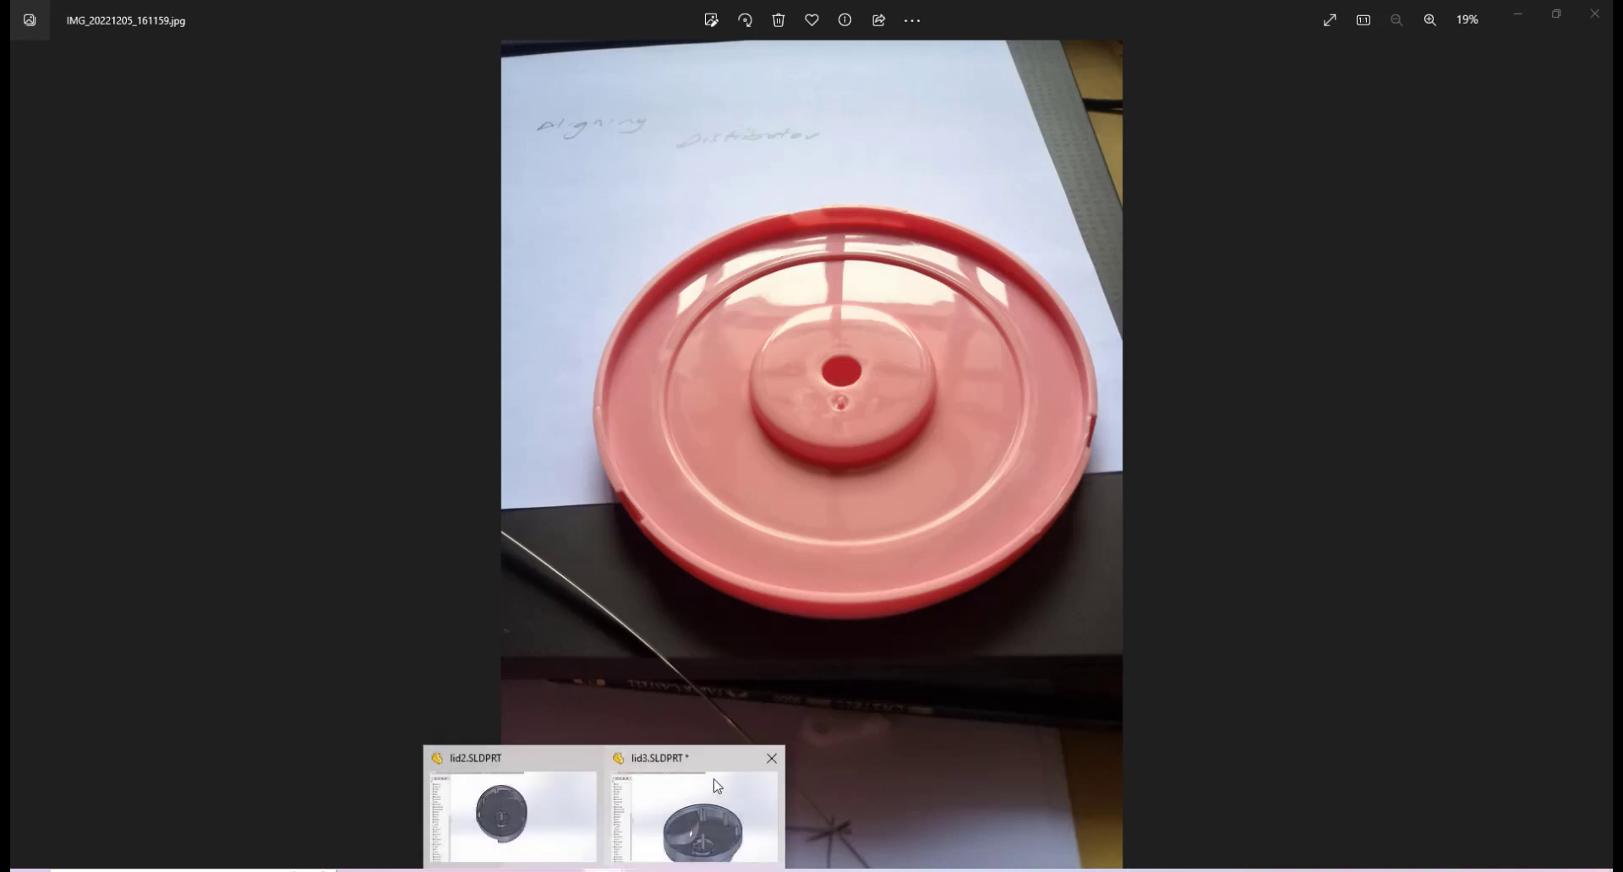
left_click(695, 814)
scroll(768, 402, "down", 3)
scroll(767, 400, "down", 2)
middle_click_drag(768, 401, 918, 353)
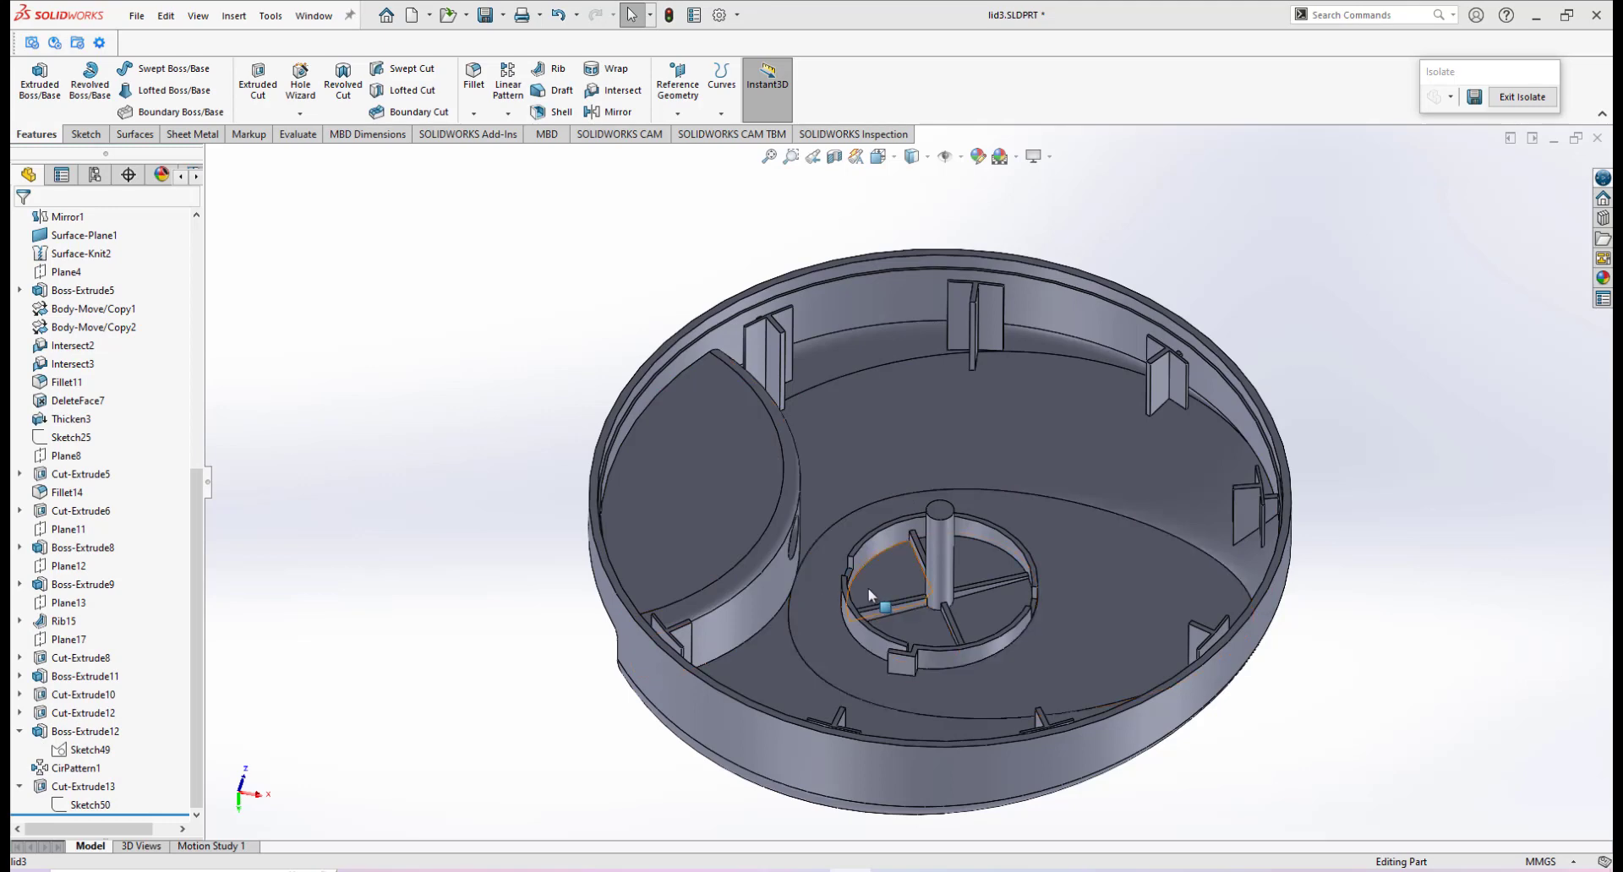
scroll(866, 573, "up", 2)
scroll(865, 566, "down", 2)
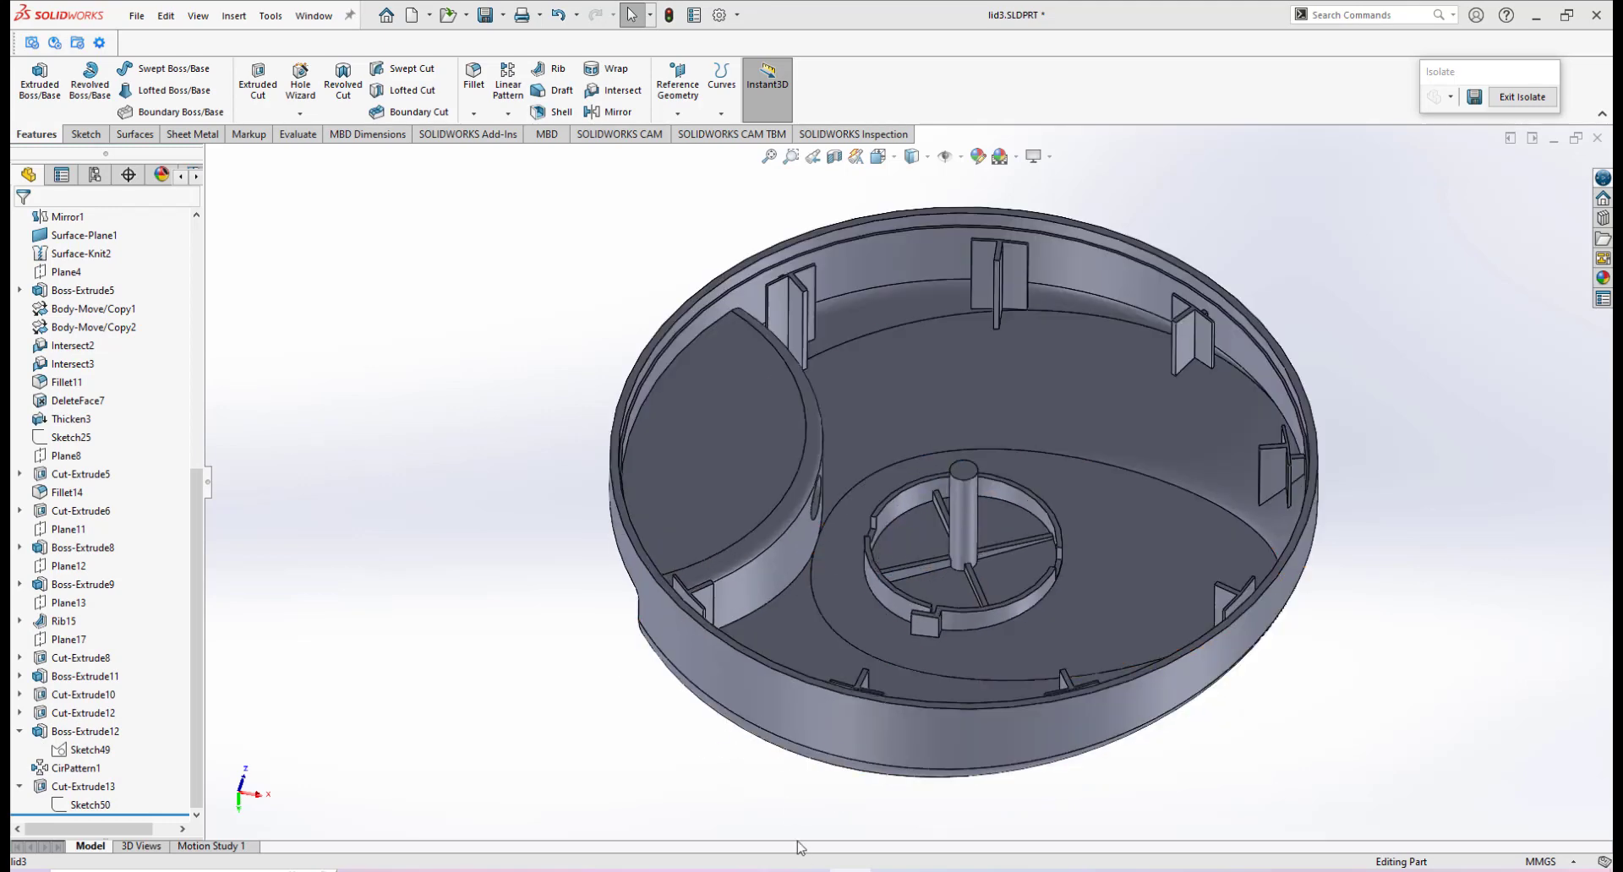
Compare the lid photo IMG_20221205_161138.jpg with the distributor photo IMG_20221217_225308.jpg, and return to lid3.SLDPRT.
mouse_move(804, 869)
left_click(805, 745)
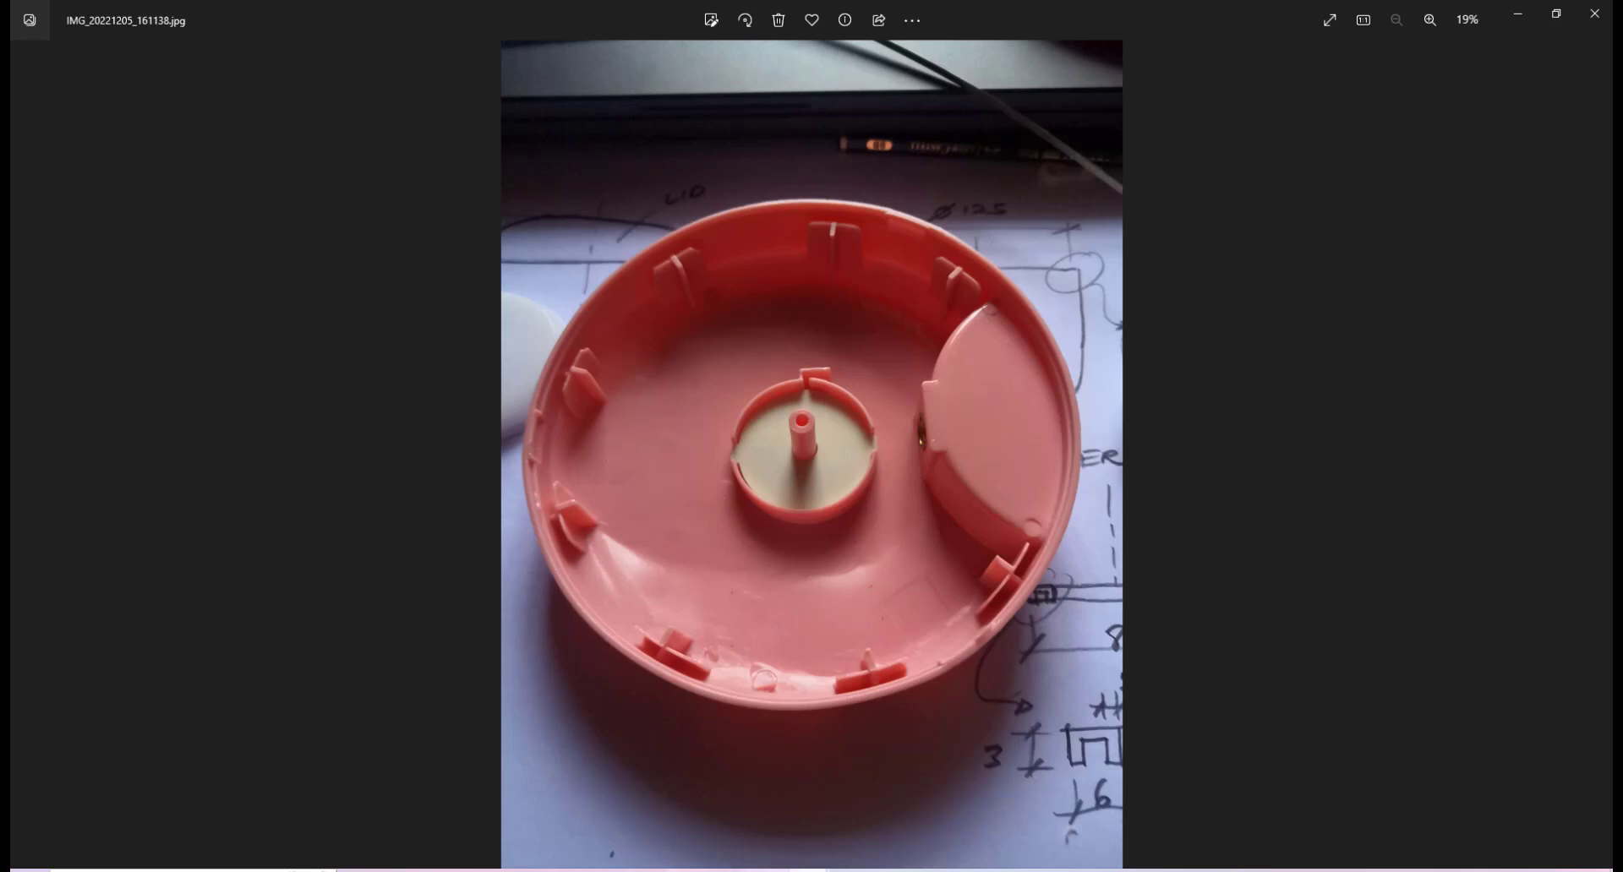
mouse_move(811, 870)
left_click(980, 727)
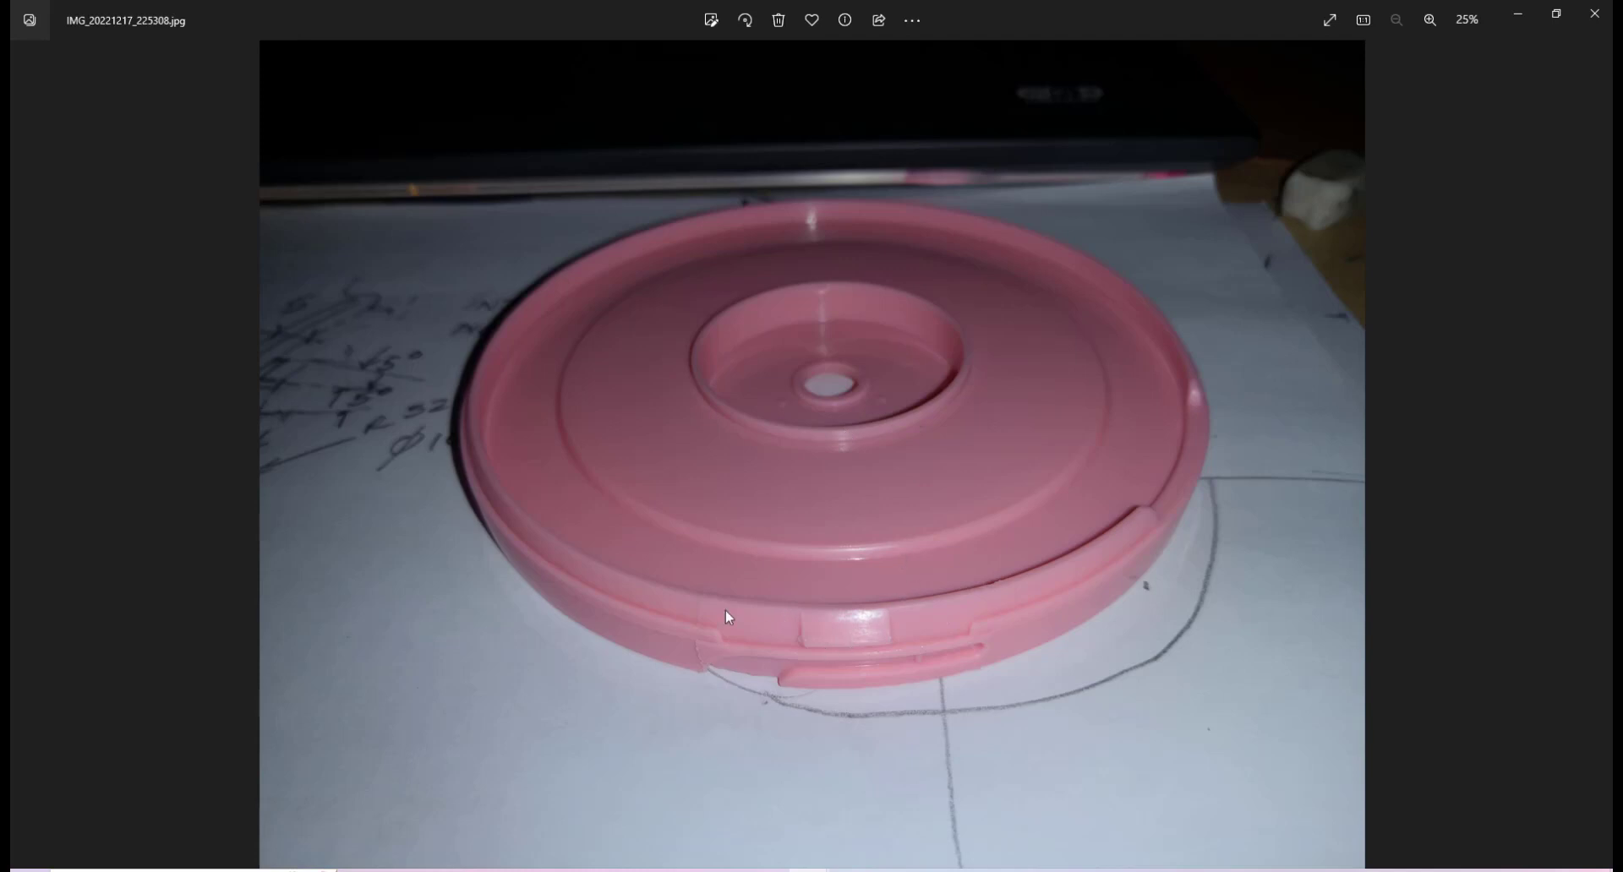
mouse_move(807, 870)
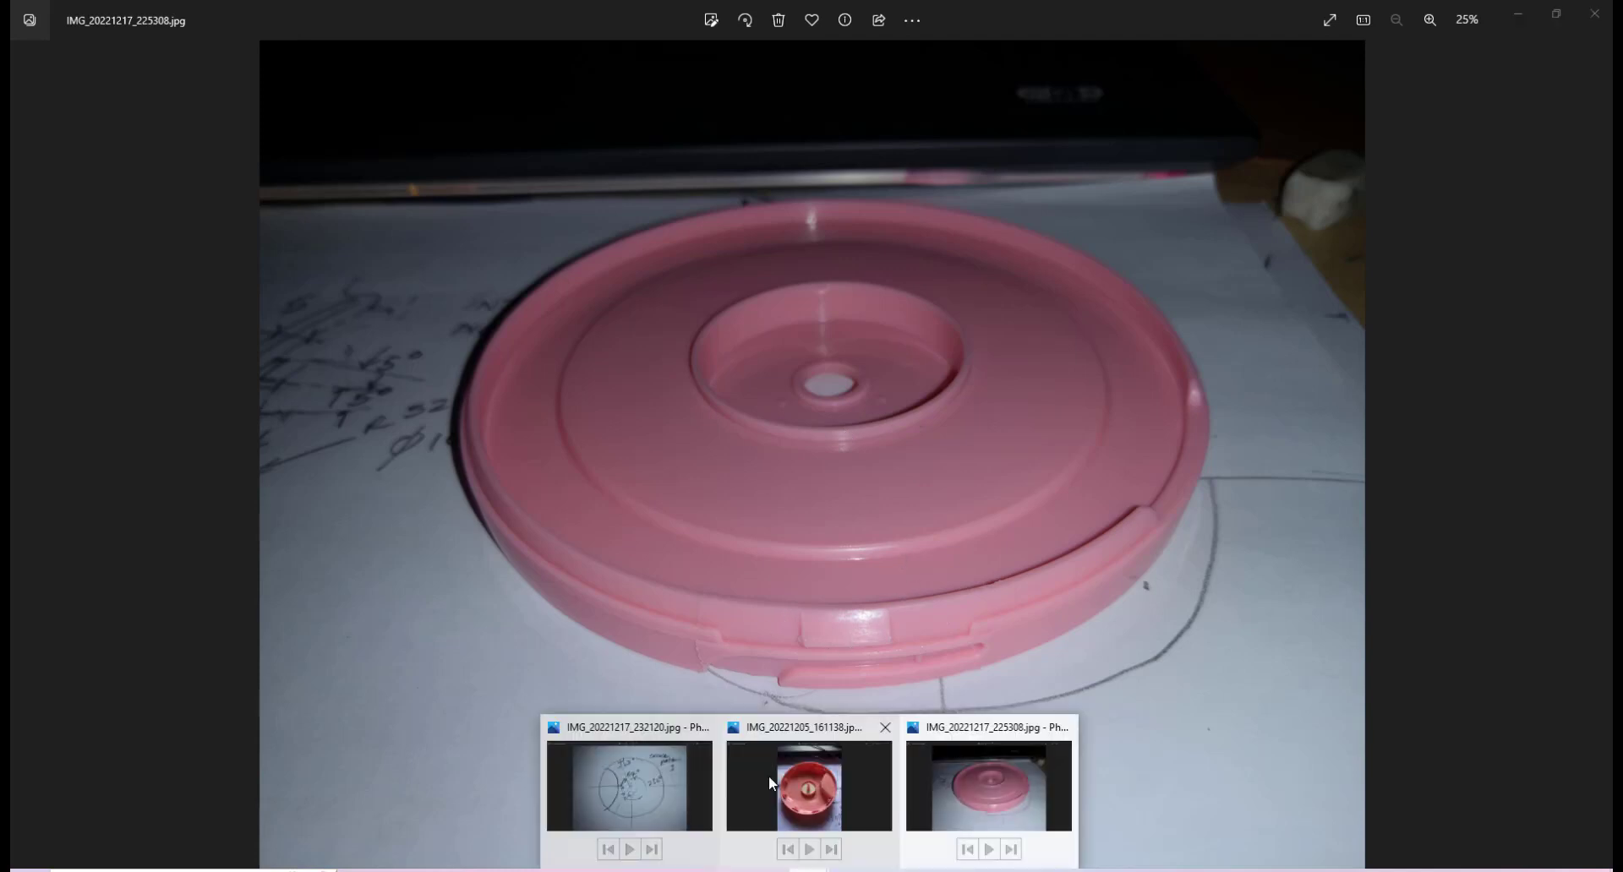
left_click(768, 774)
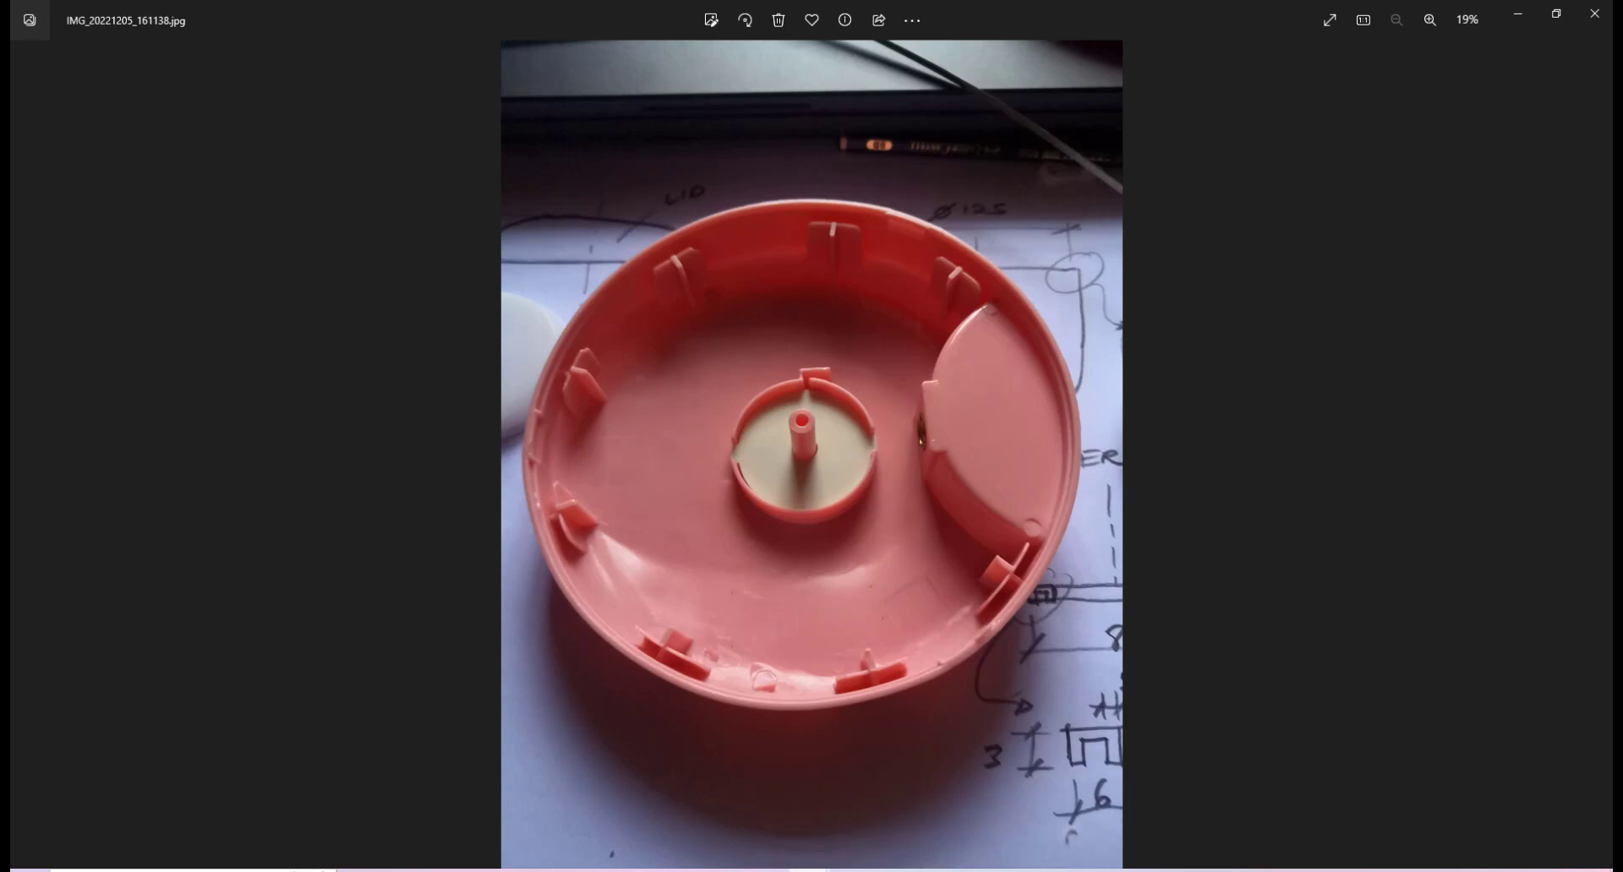
left_click(959, 765)
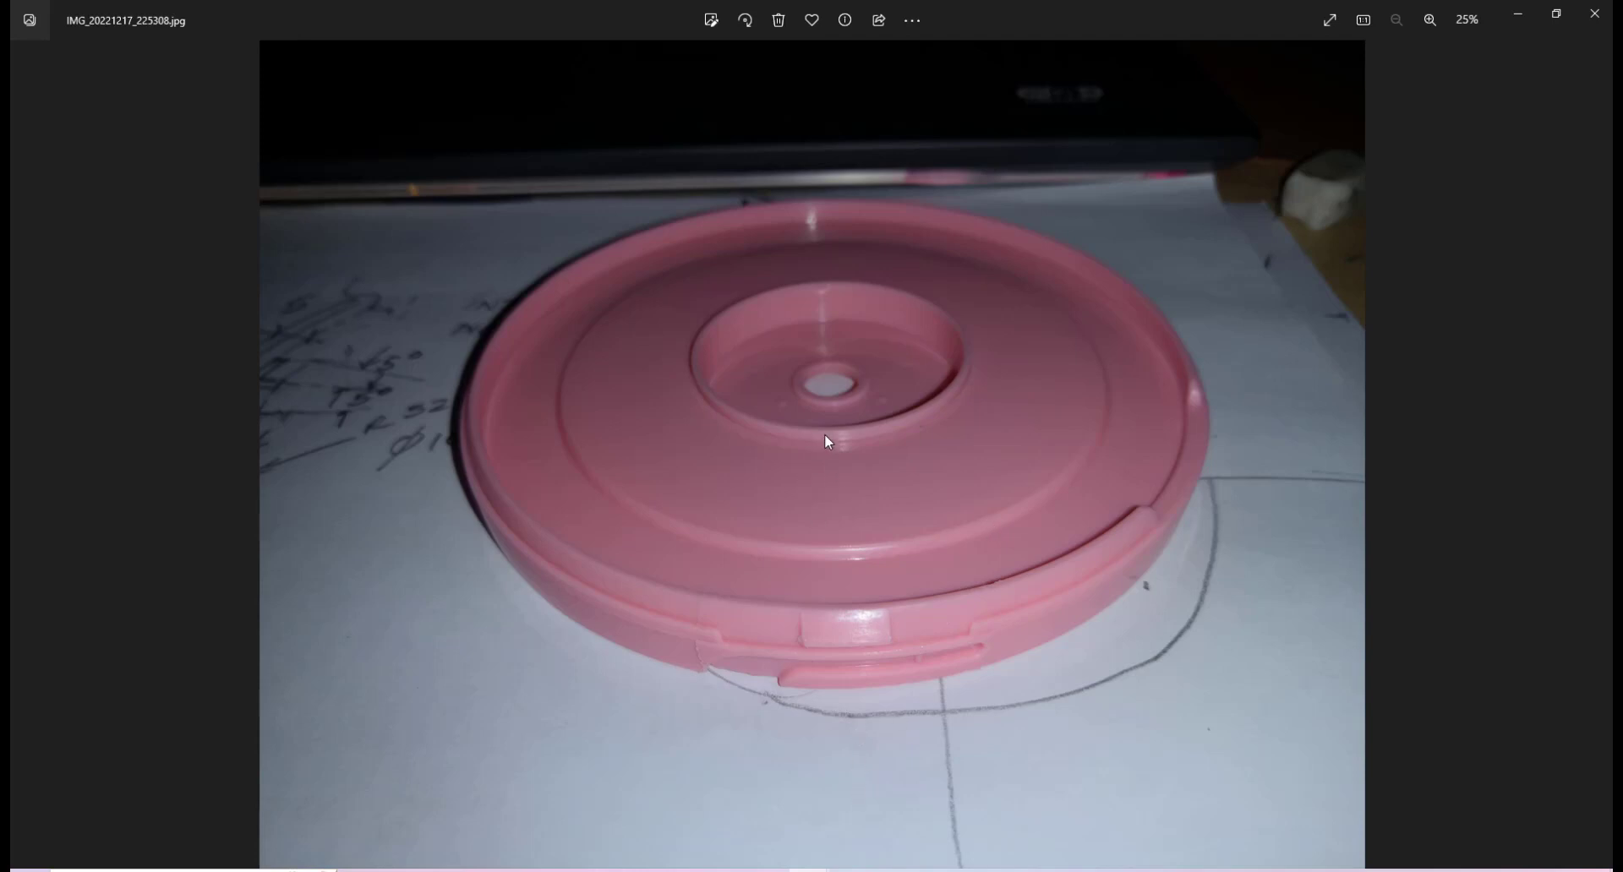
mouse_move(605, 870)
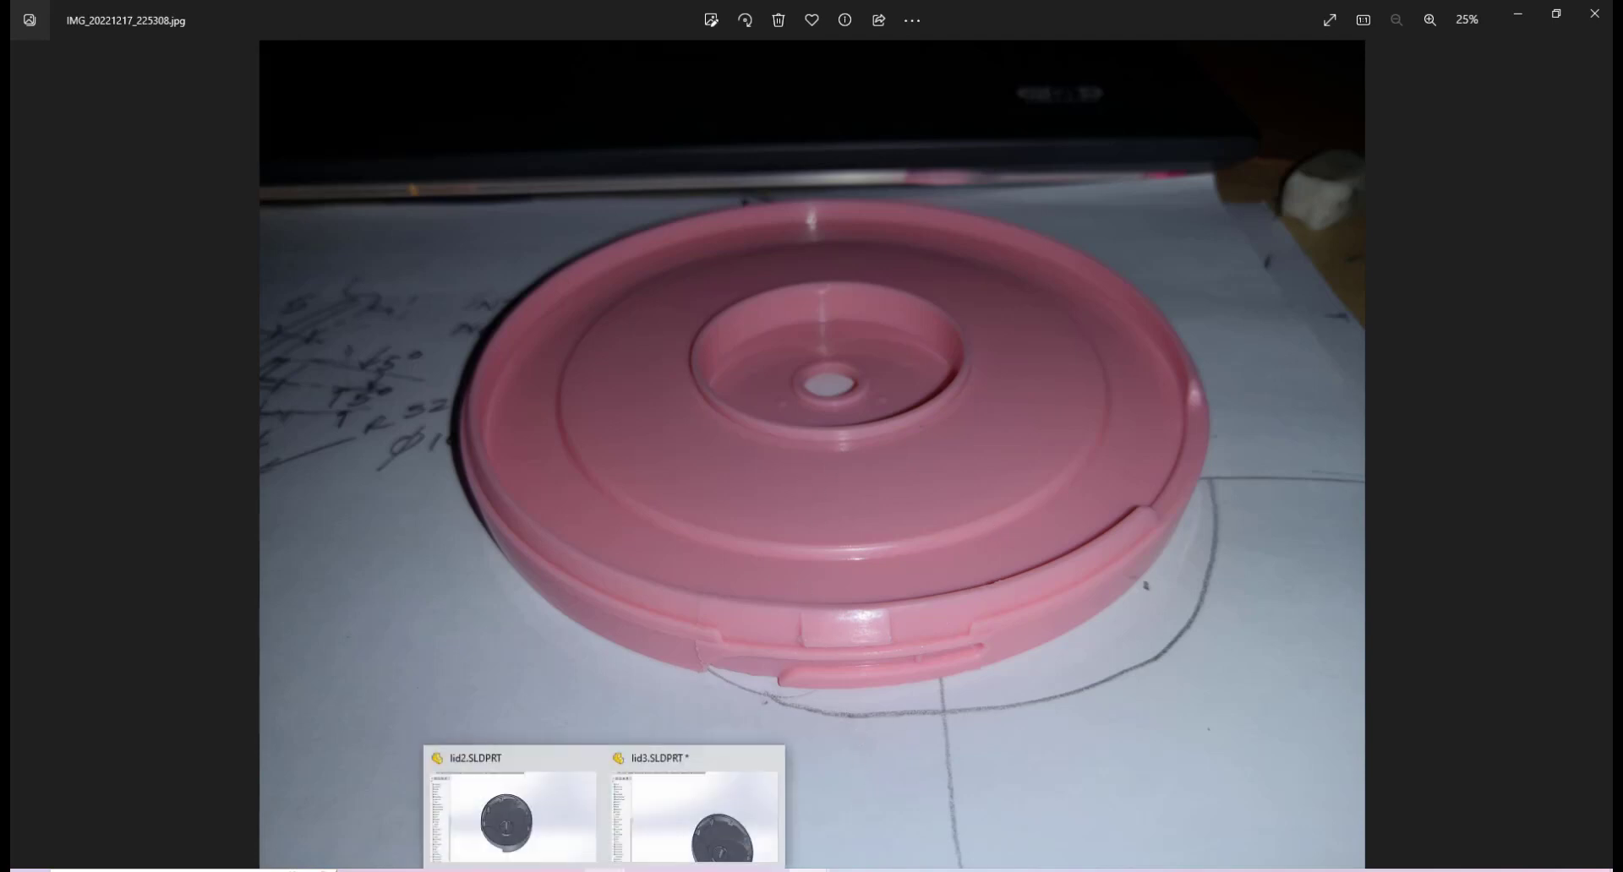
left_click(688, 774)
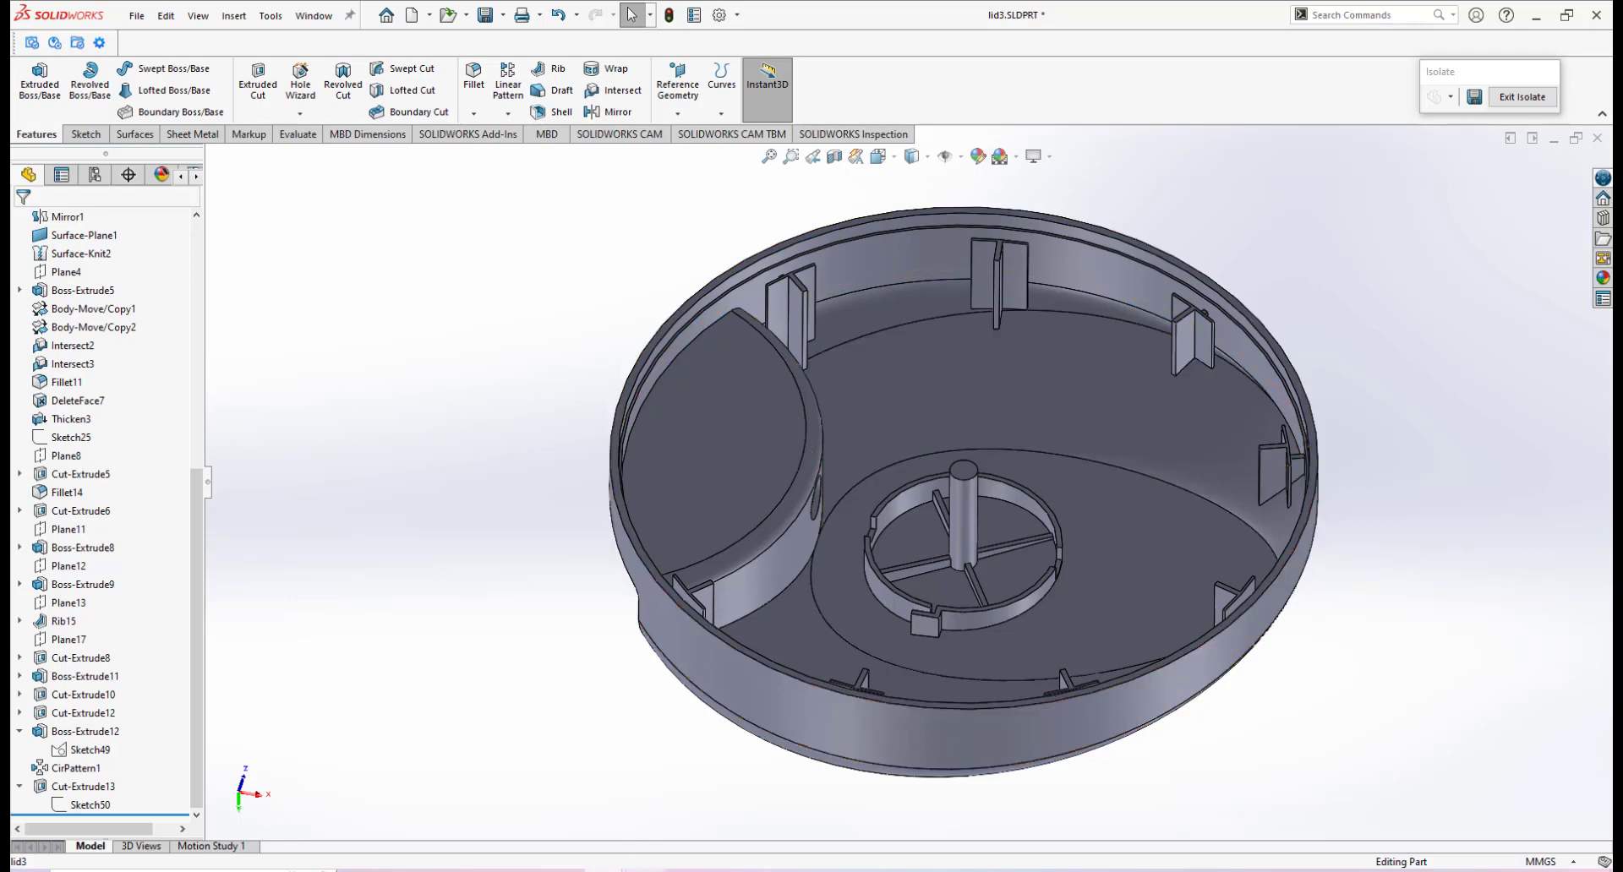
Check the lid photo IMG_20221205_161138.jpg and the notch angles in the hand drawing IMG_20221217_232120.jpg, returning to lid3.SLDPRT.
mouse_move(785, 862)
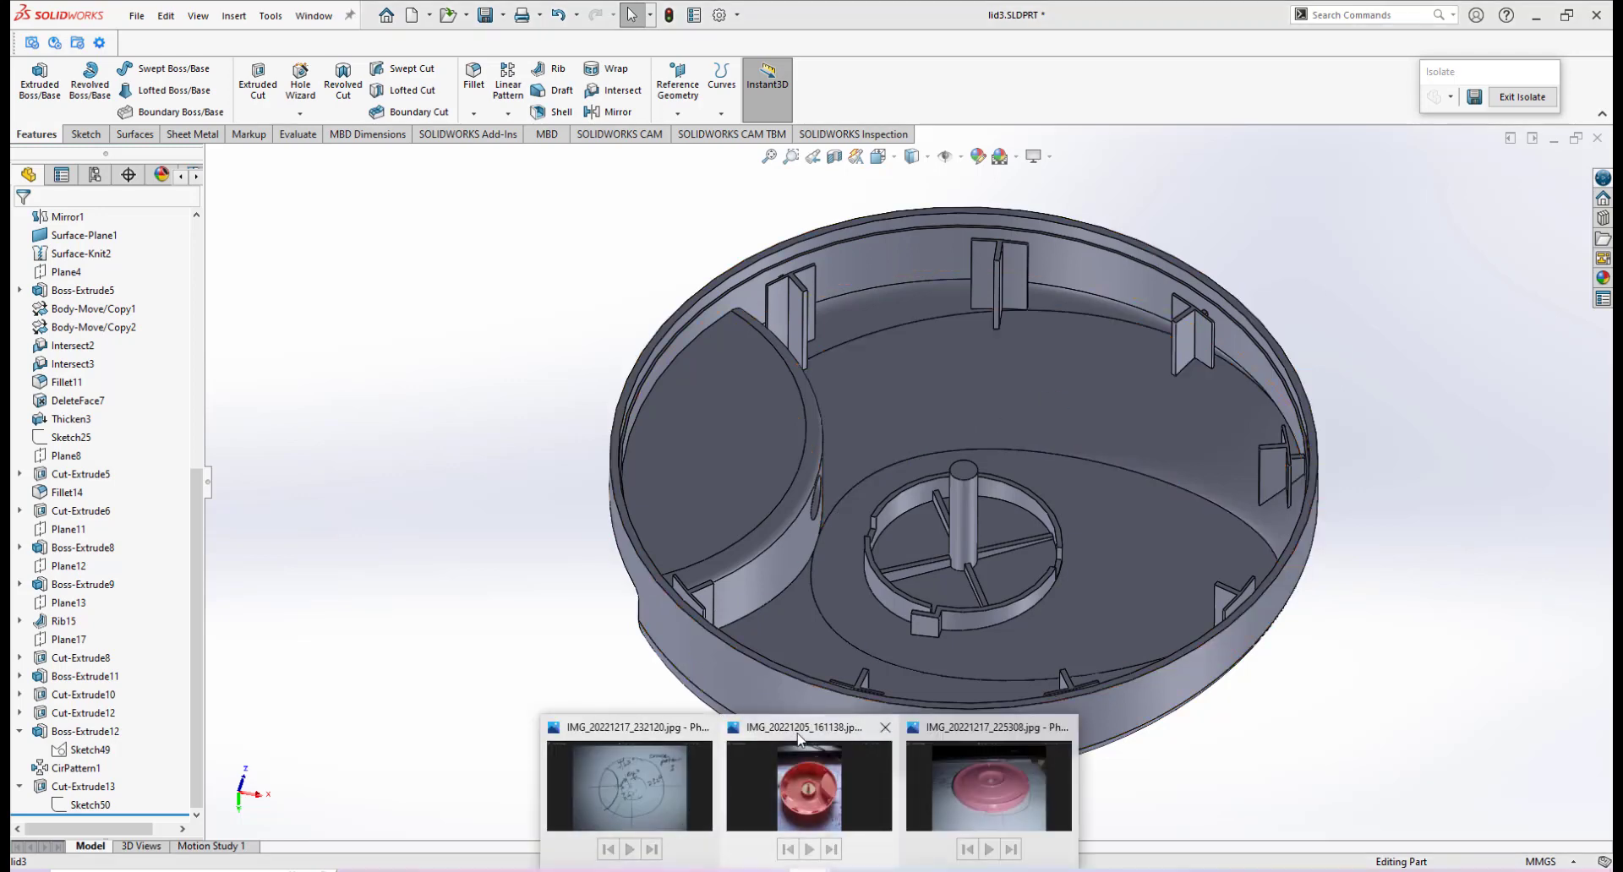
left_click(811, 777)
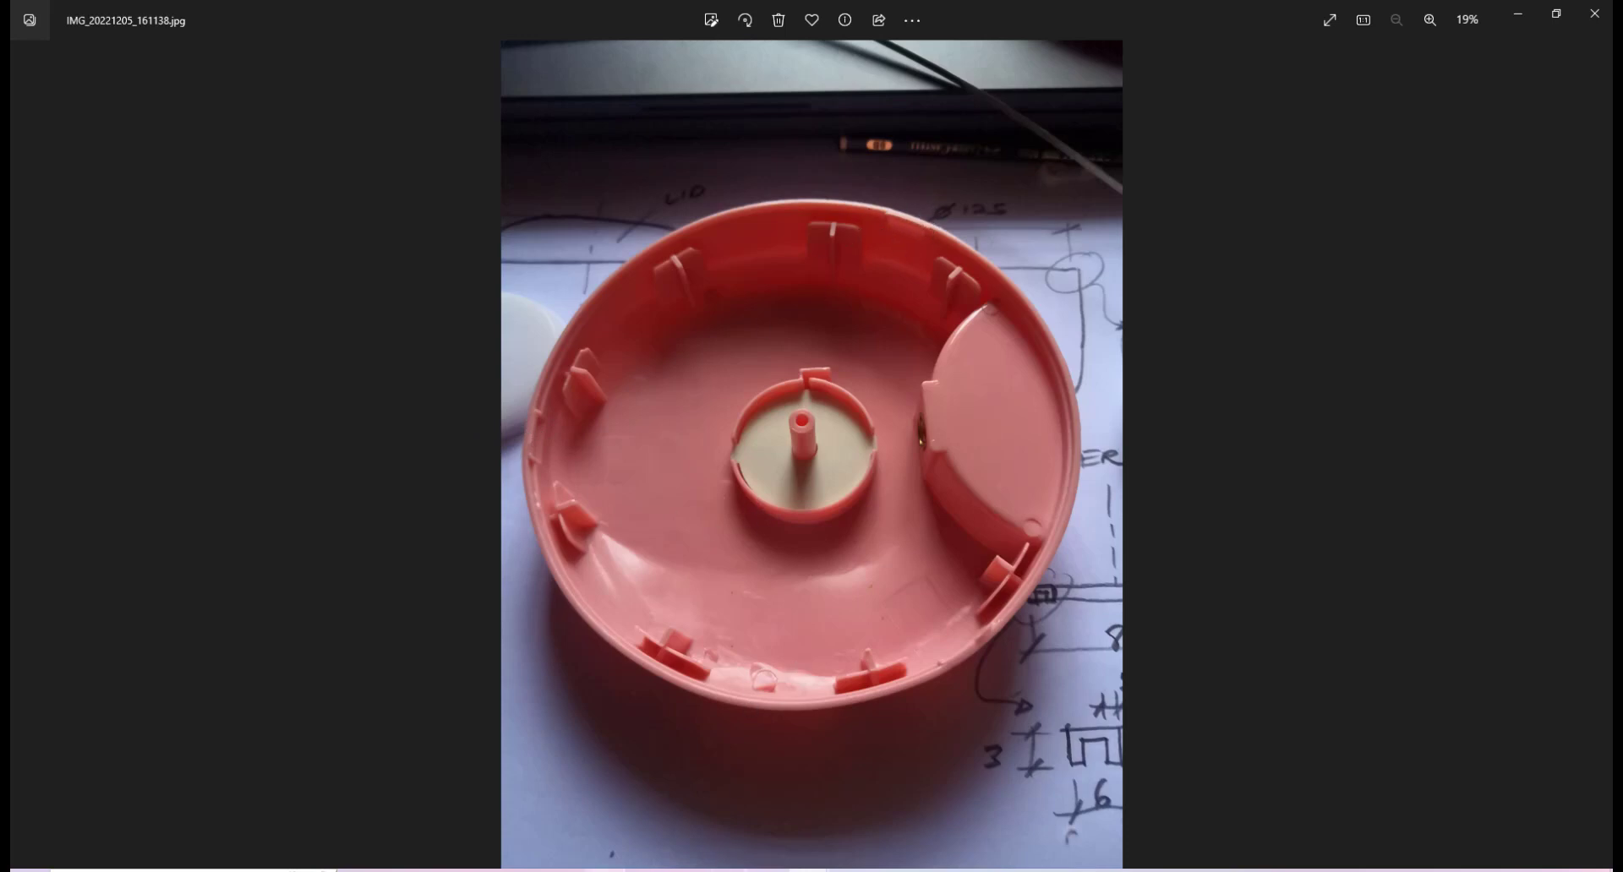
mouse_move(606, 869)
left_click(709, 785)
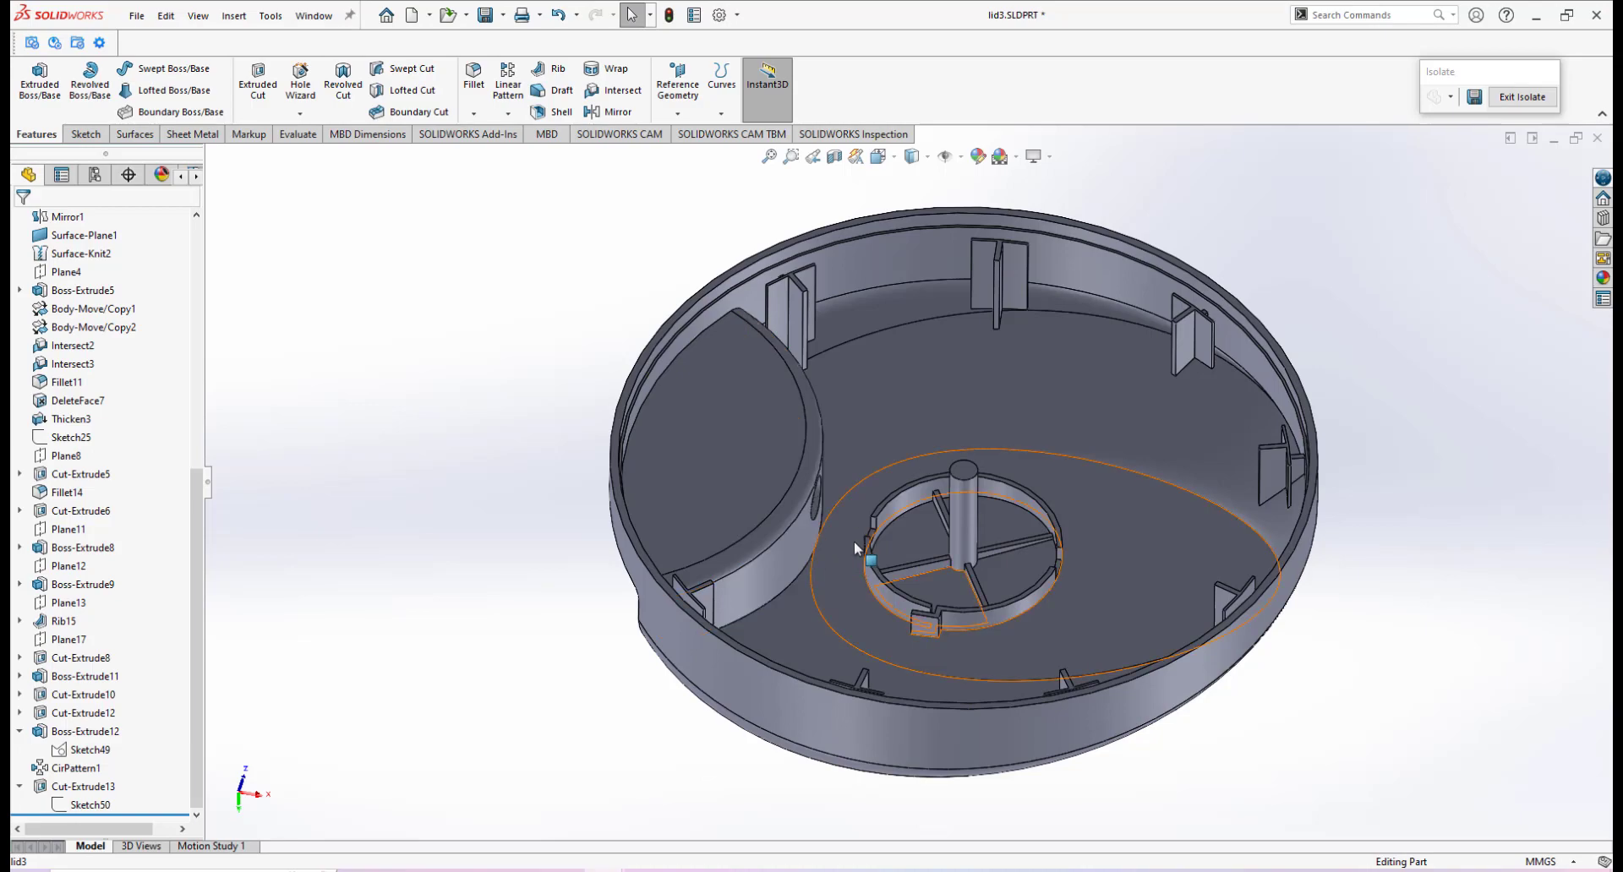
mouse_move(813, 868)
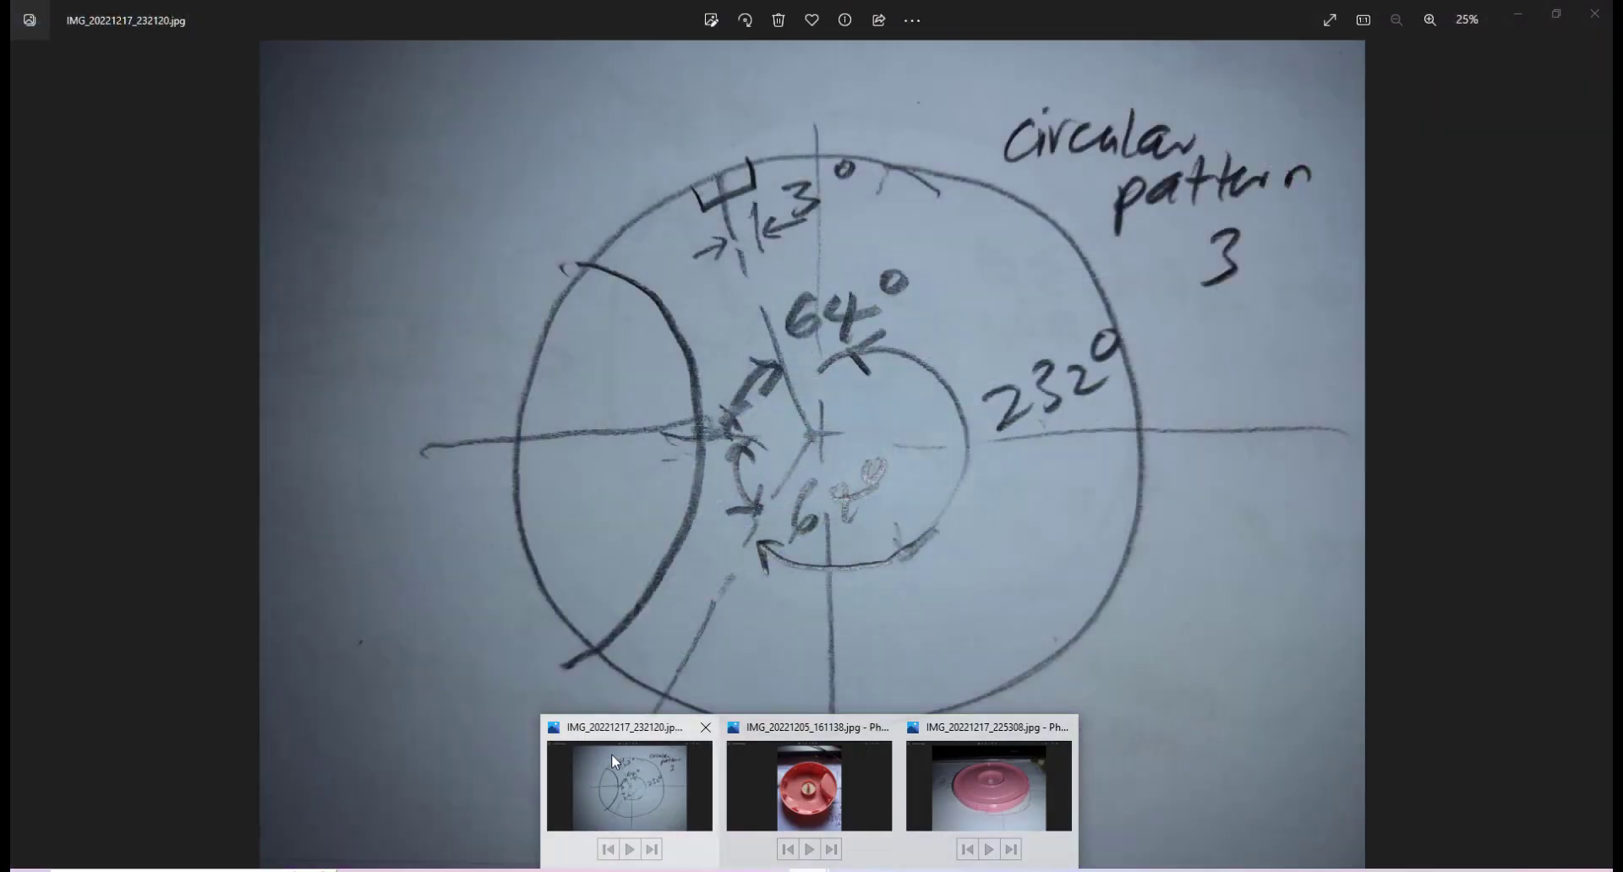
left_click(611, 754)
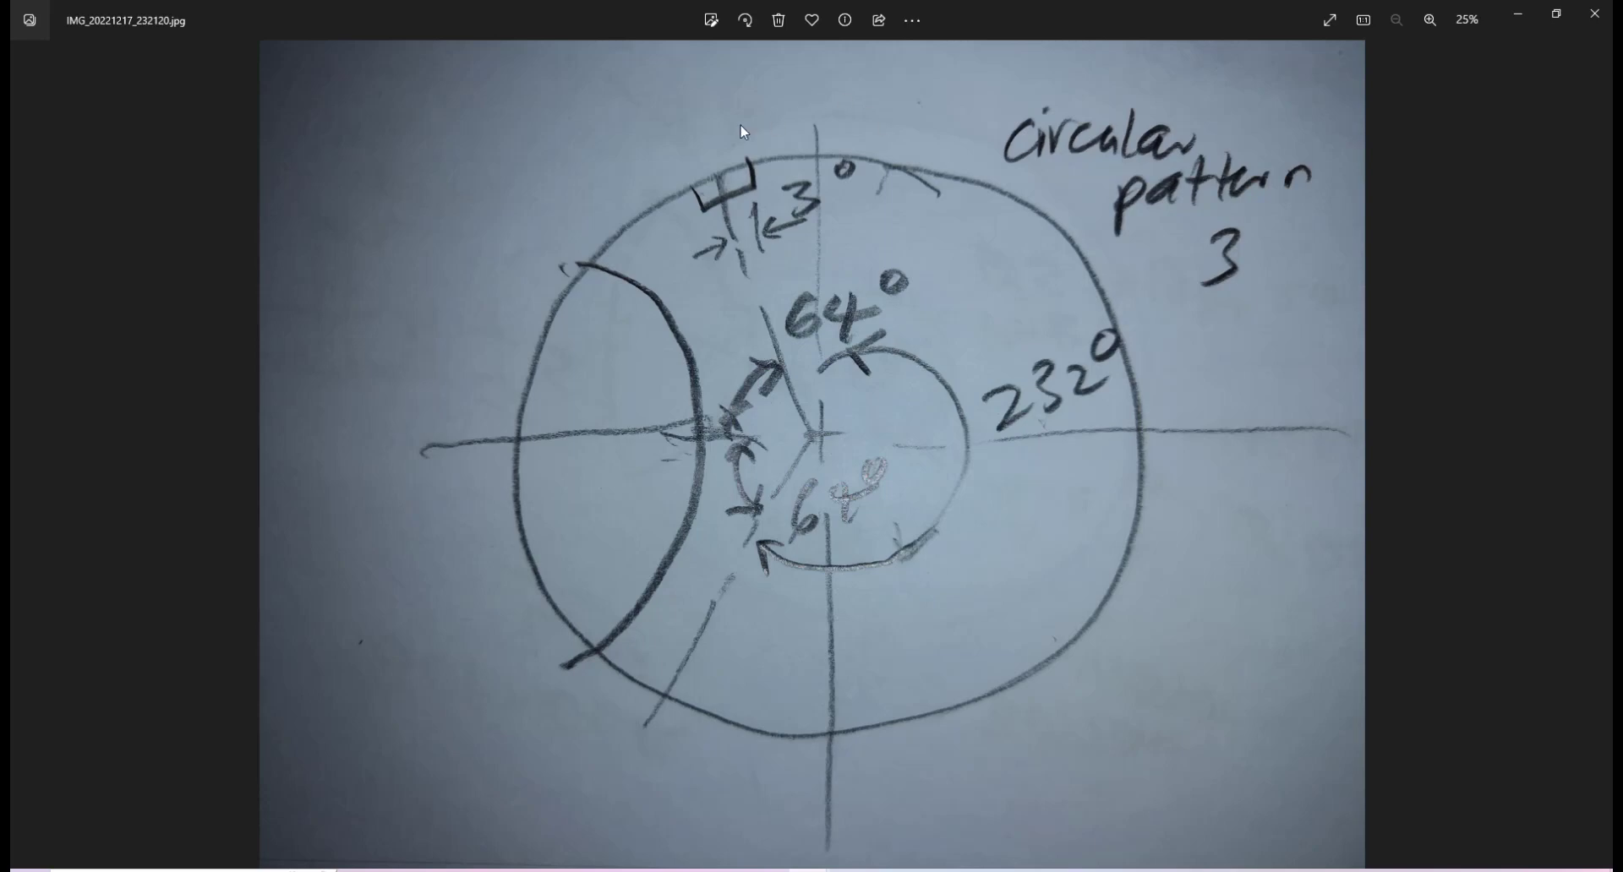
left_click(606, 871)
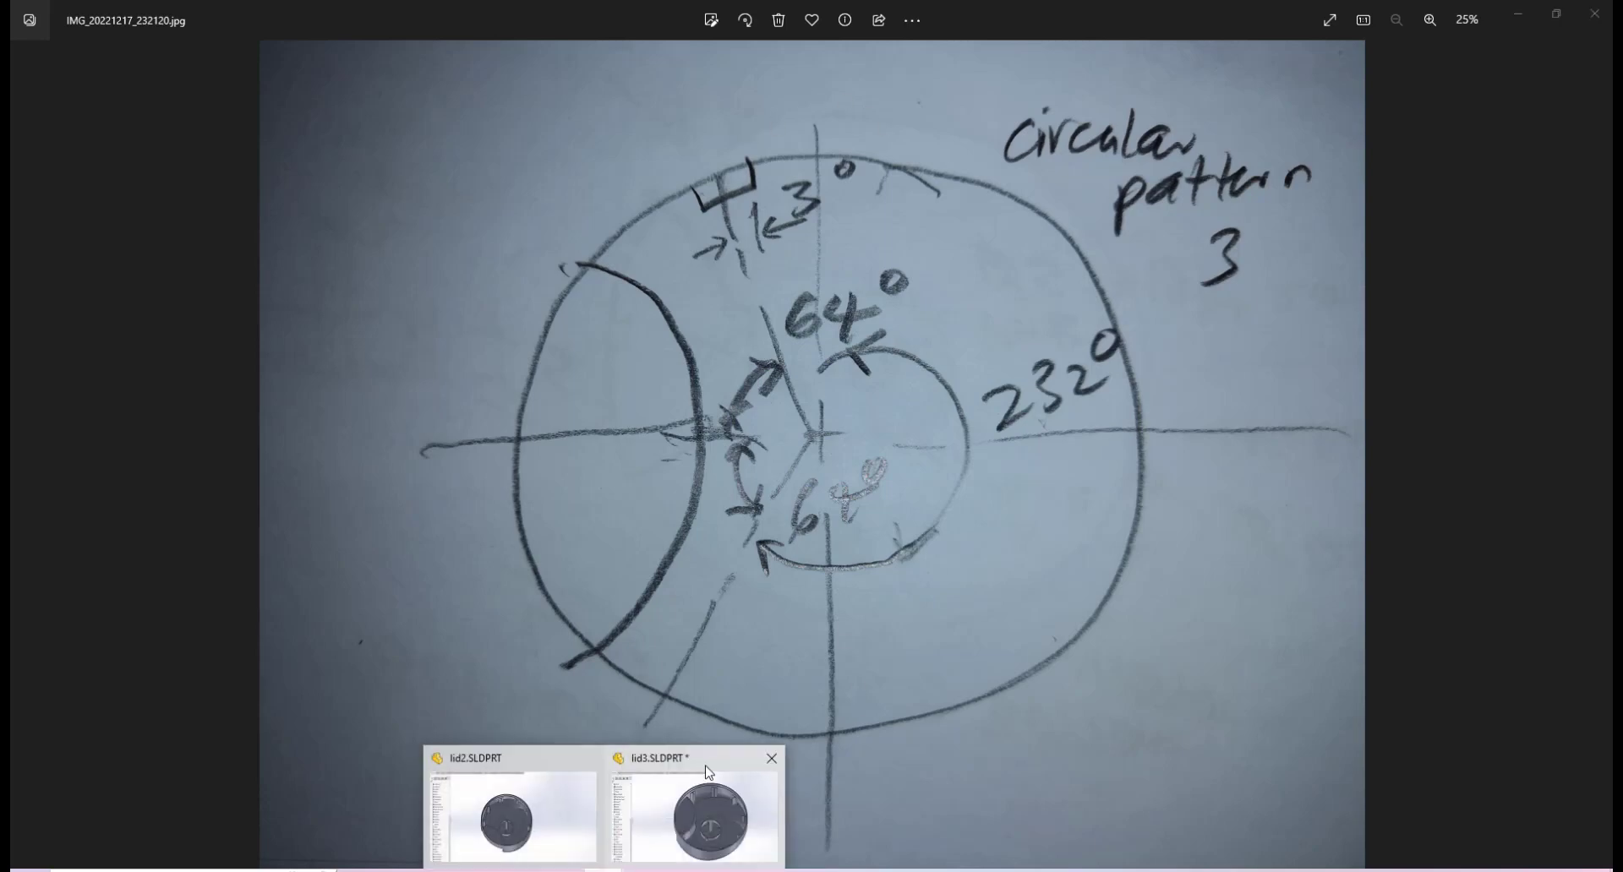
left_click(702, 782)
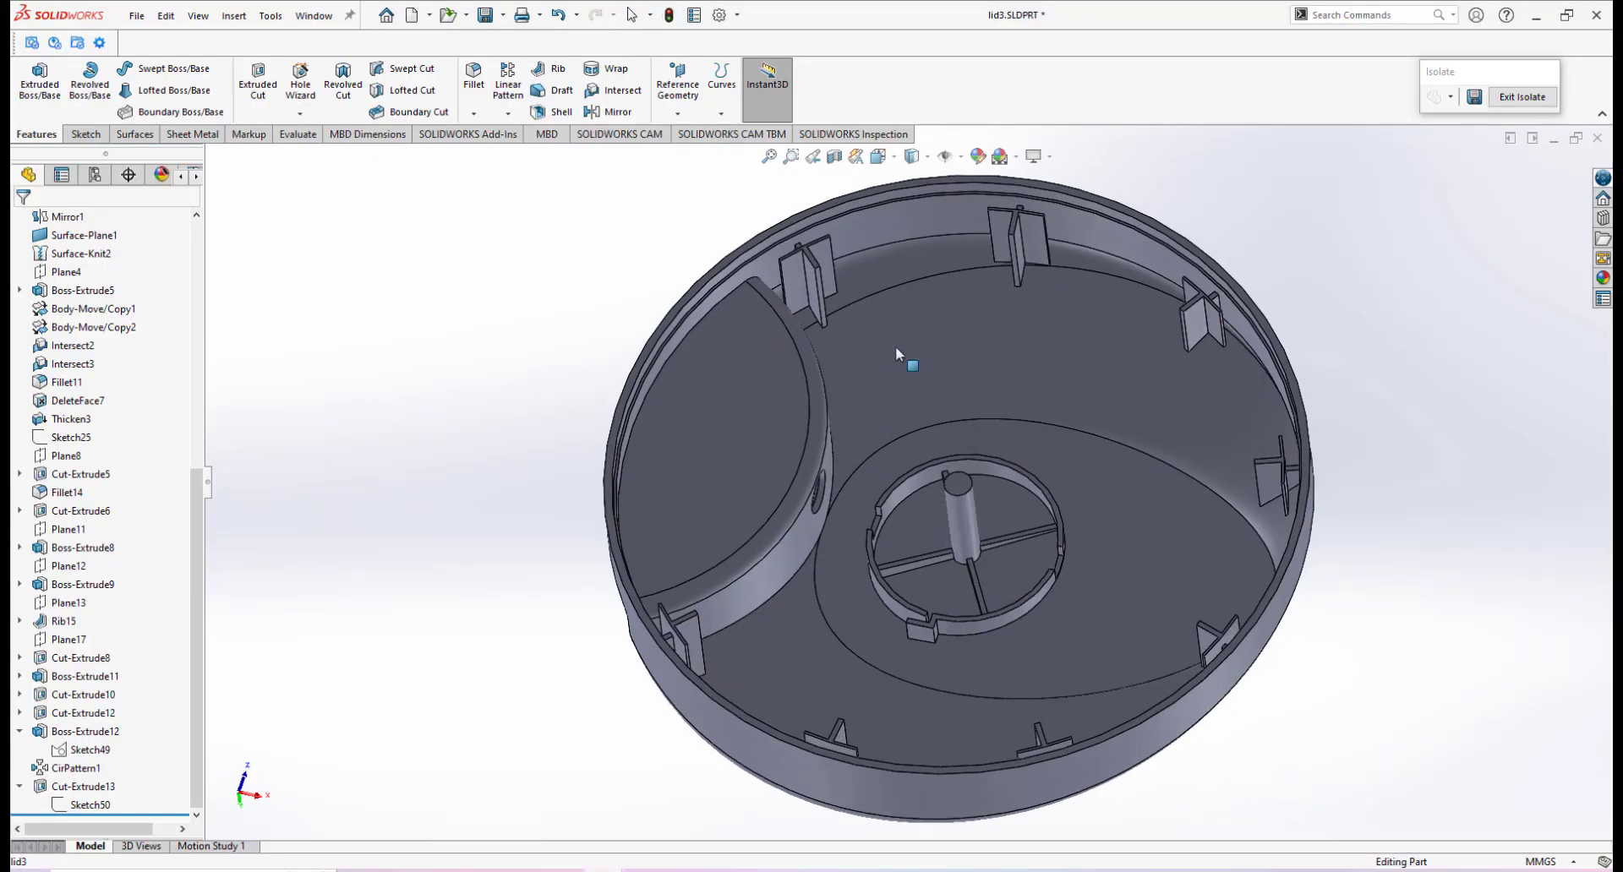
Start a sketch on the flat annular end face of the lid's outer rim.
scroll(892, 414, "down", 2)
scroll(887, 448, "up", 3)
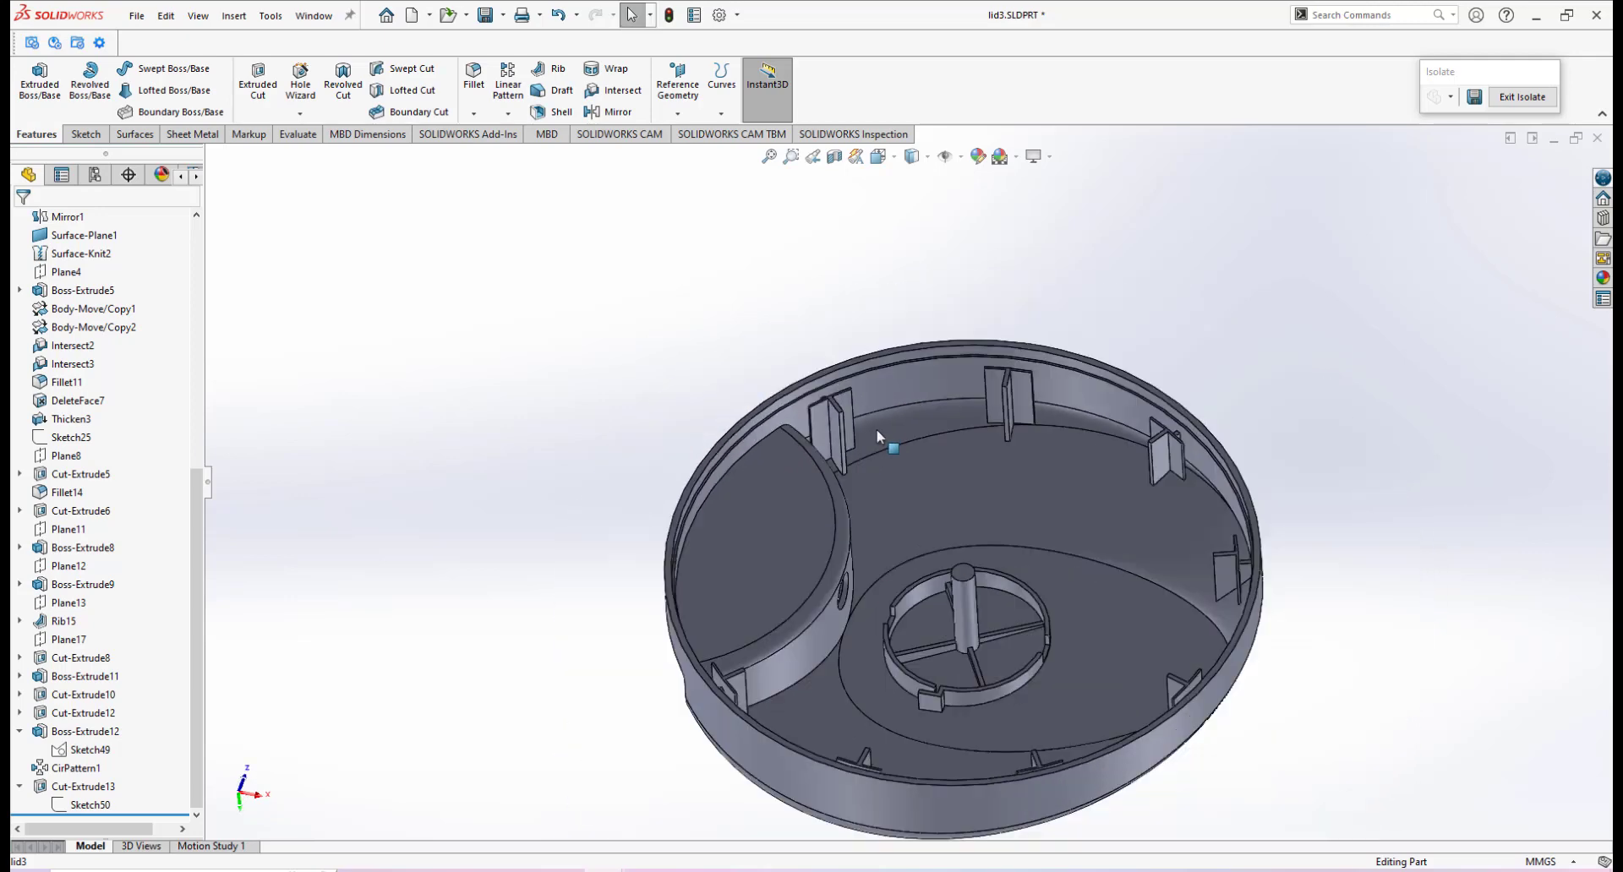
scroll(877, 406, "down", 5)
scroll(853, 385, "down", 5)
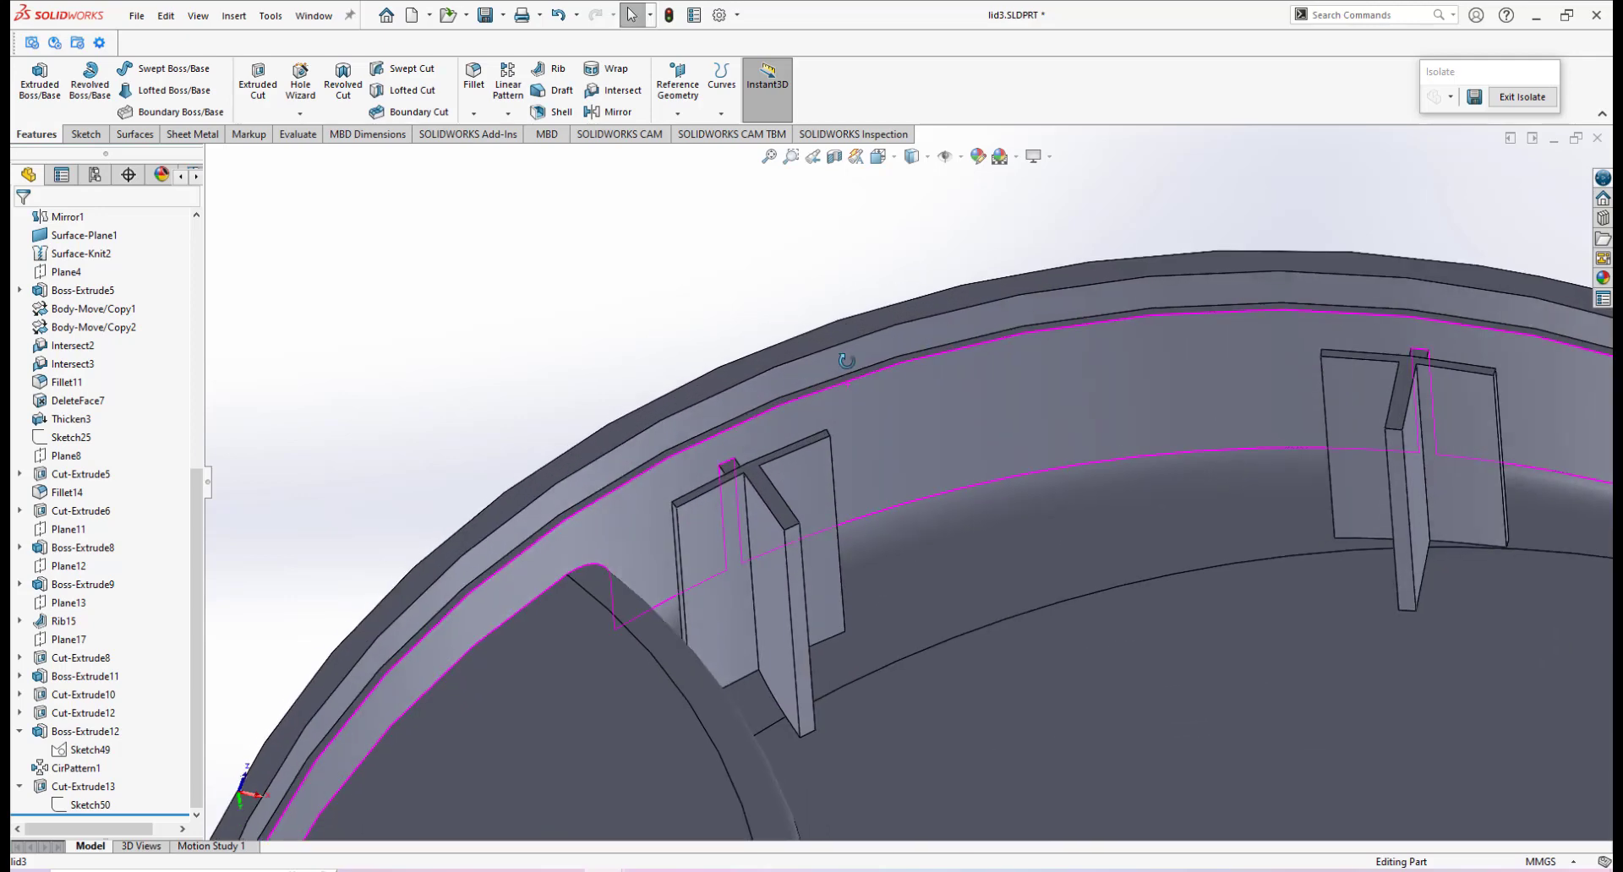
left_click(818, 337)
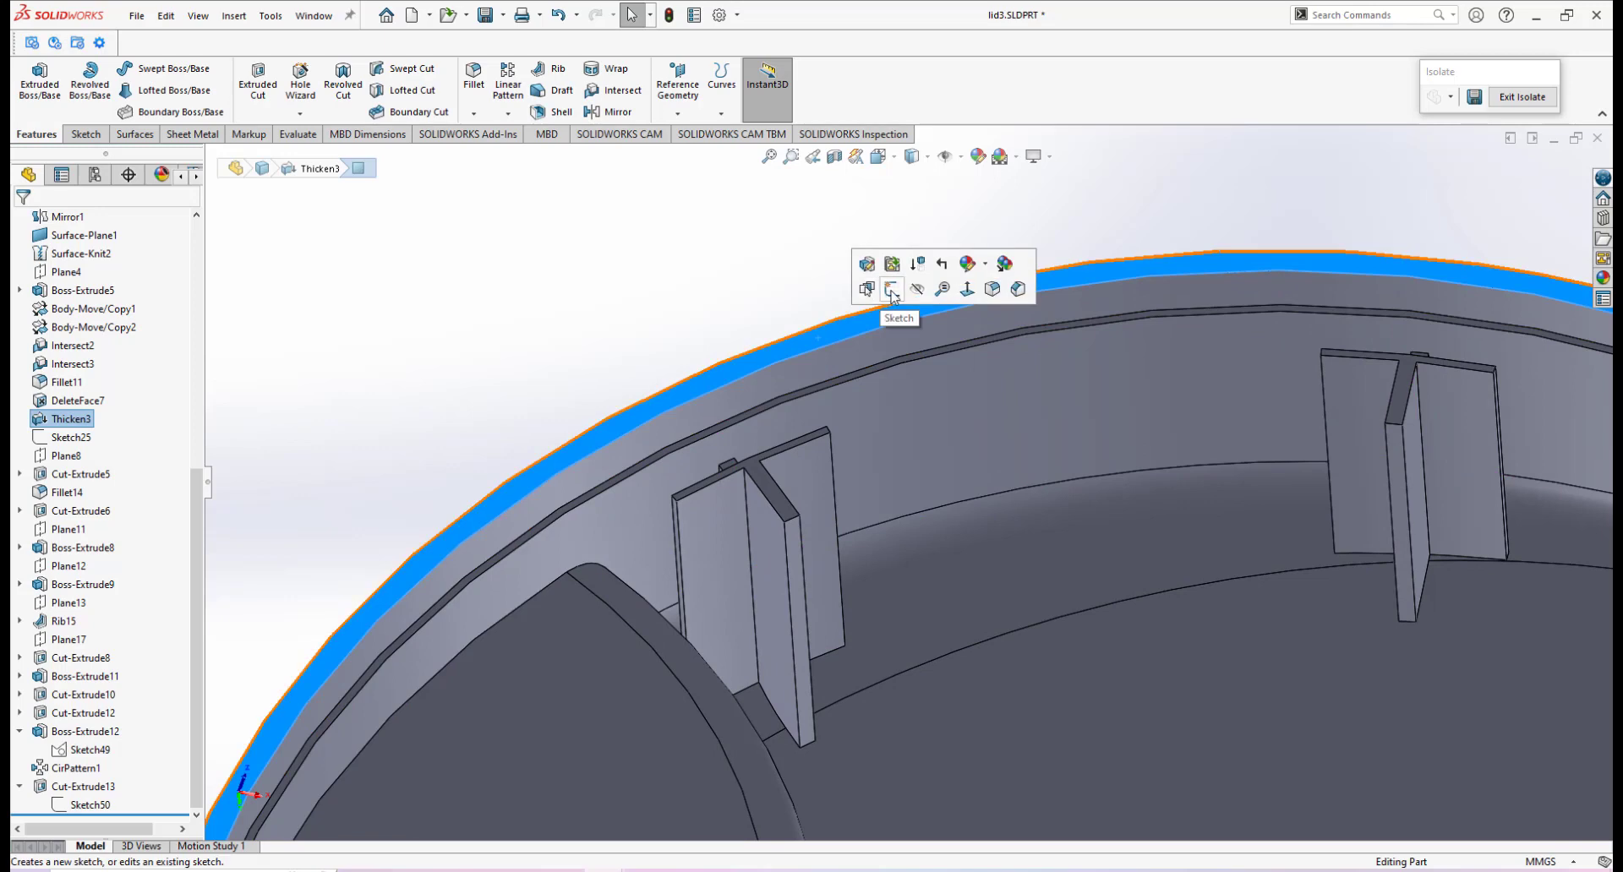
left_click(889, 289)
scroll(819, 317, "down", 2)
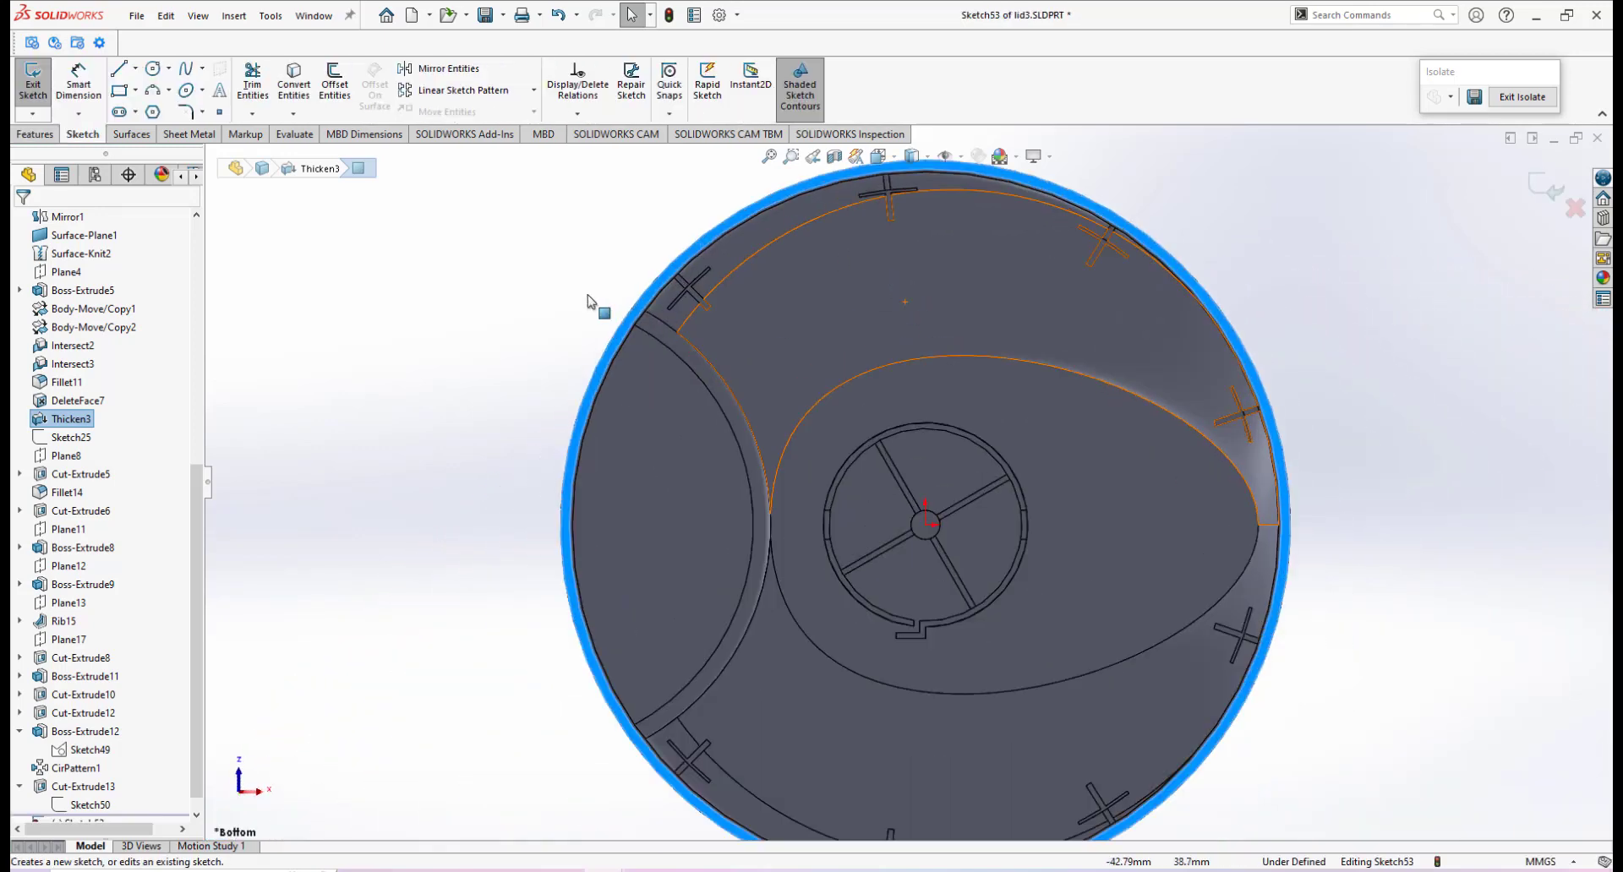
left_click(529, 300)
Draw a construction line about 62.5 mm long from the origin to the lid's outer edge at about 125°, and end the Line tool.
left_click(153, 67)
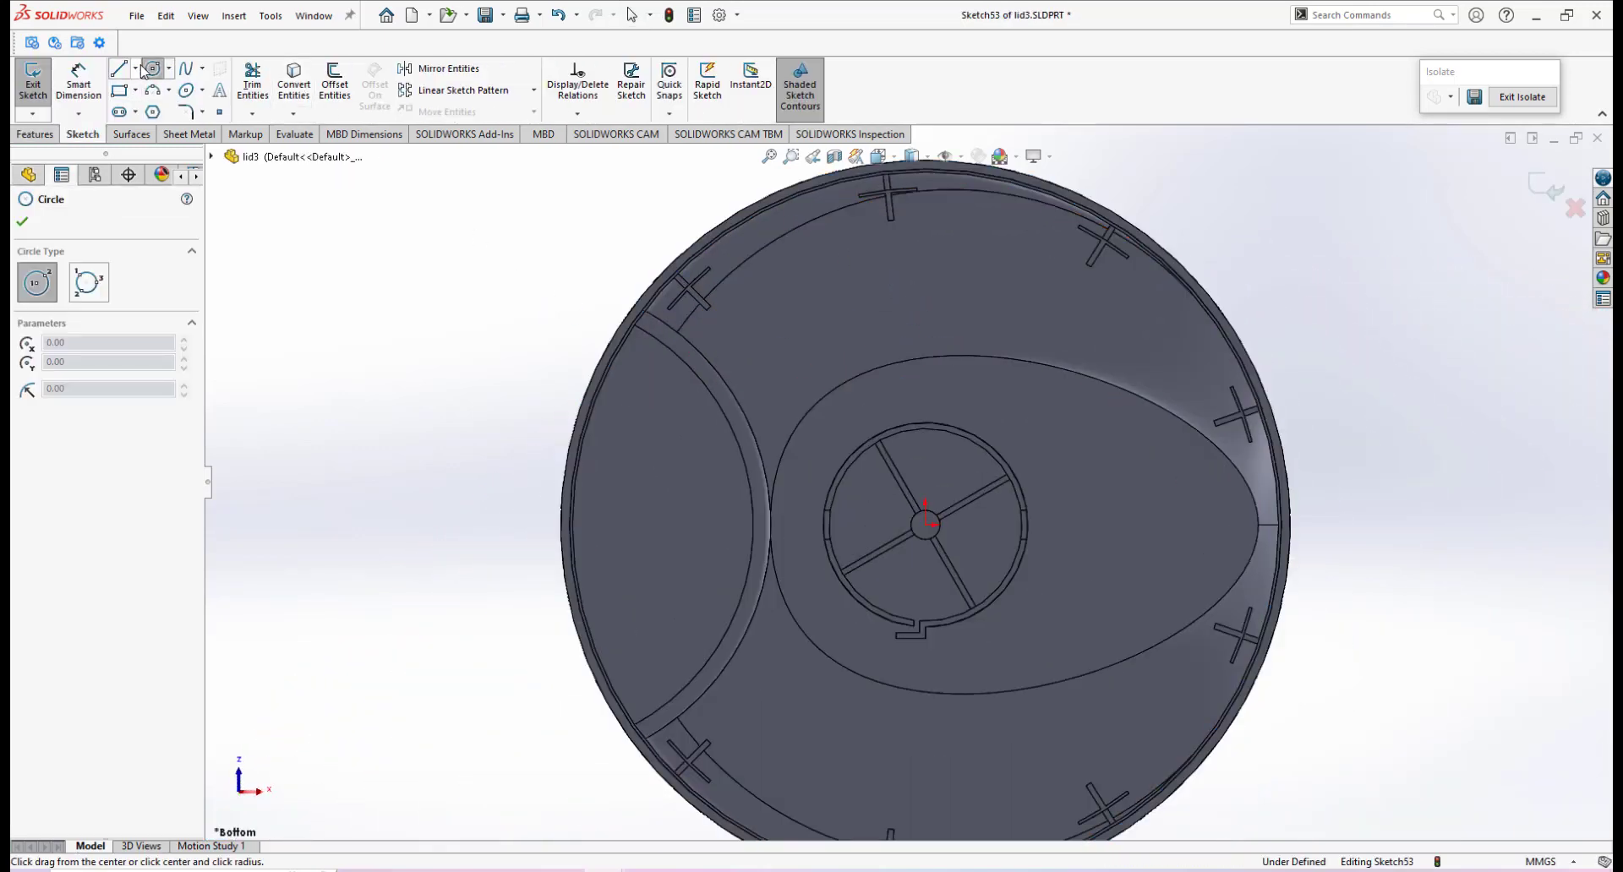
left_click(135, 67)
left_click(142, 110)
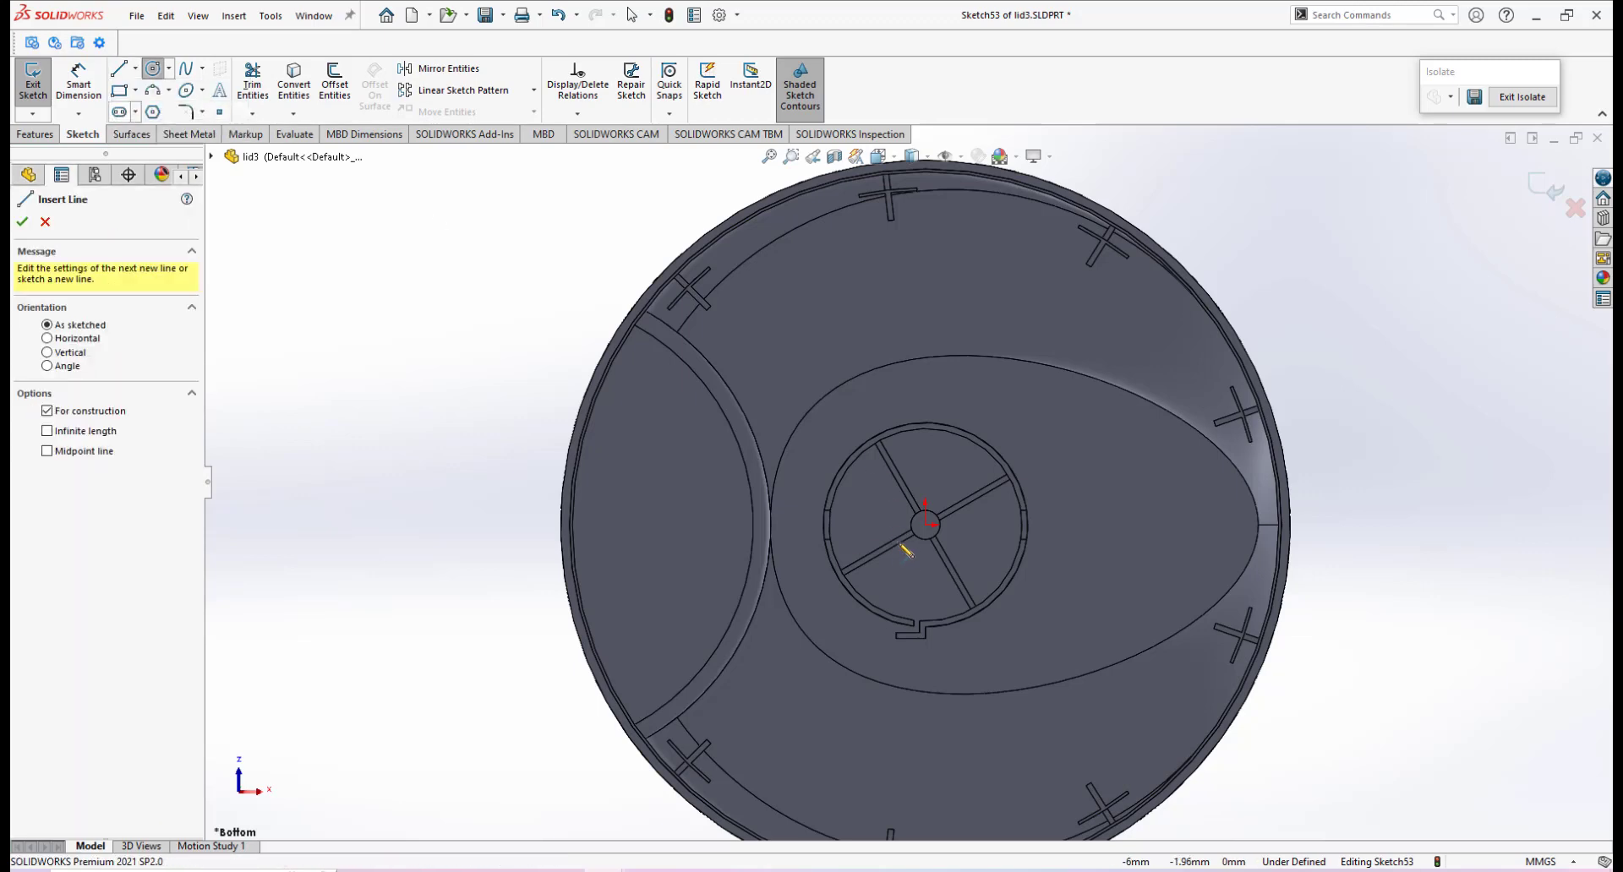
left_click(926, 525)
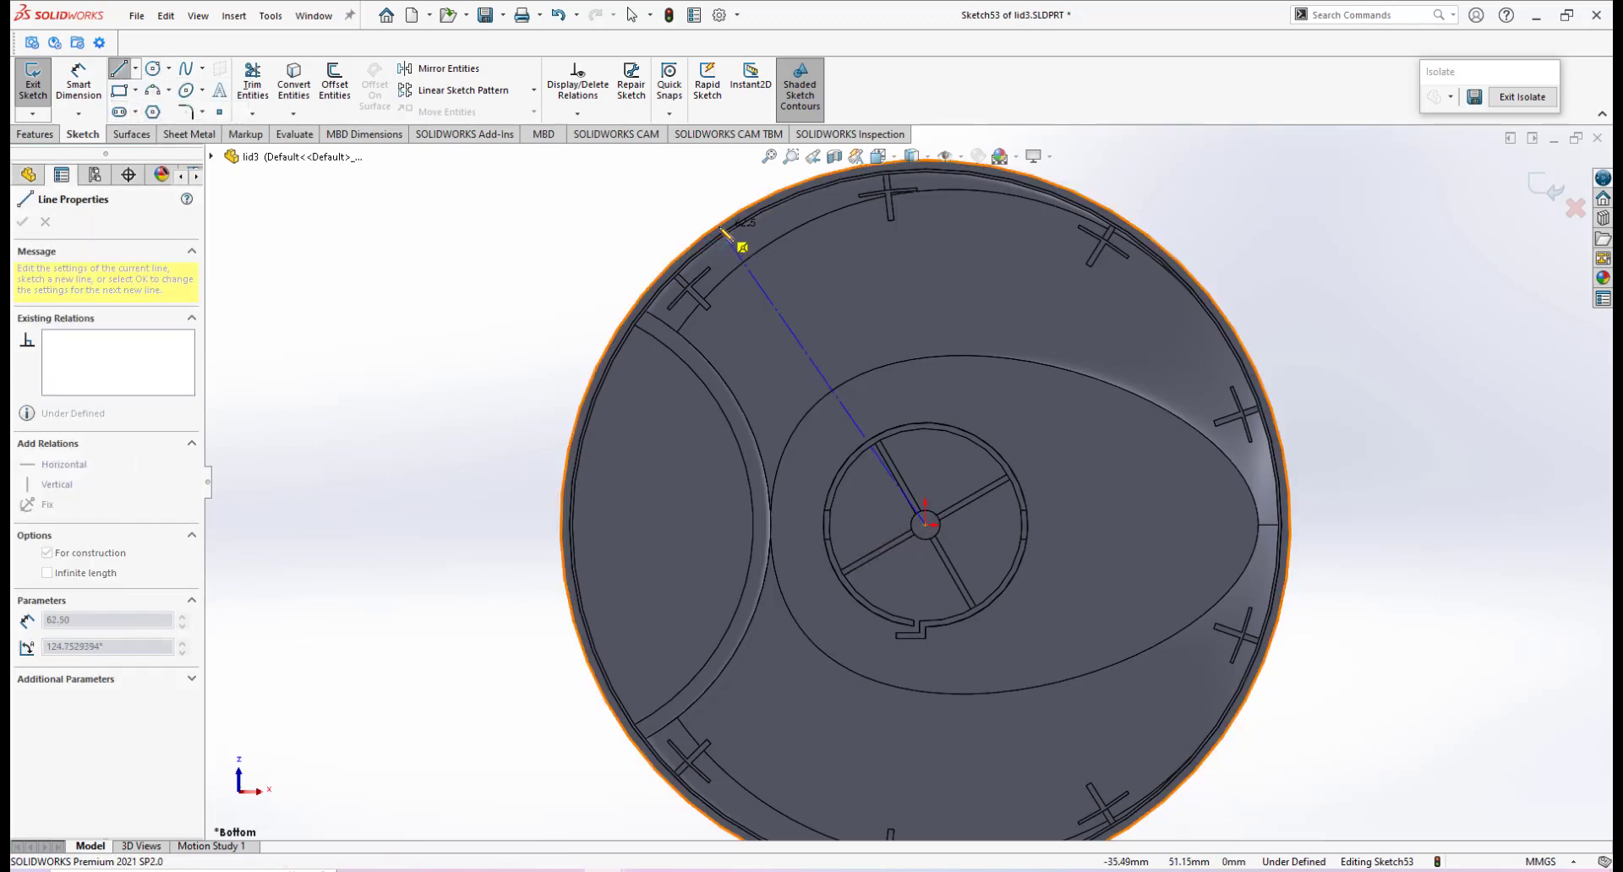
scroll(752, 253, "down", 3)
left_click(763, 293)
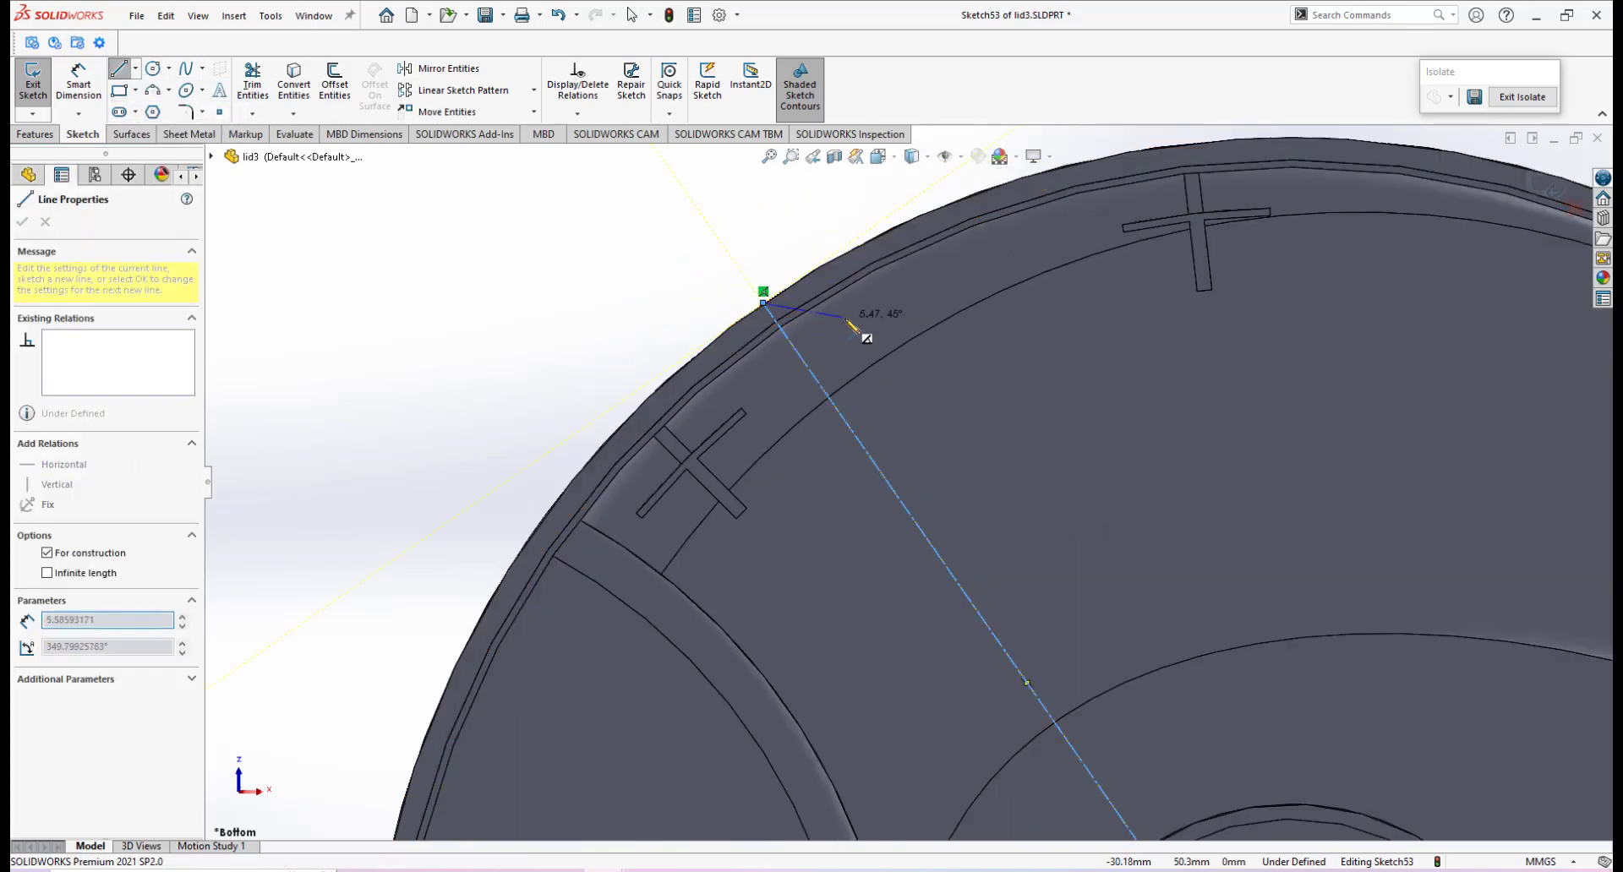
right_click(849, 314)
left_click(879, 326)
scroll(940, 466, "up", 3)
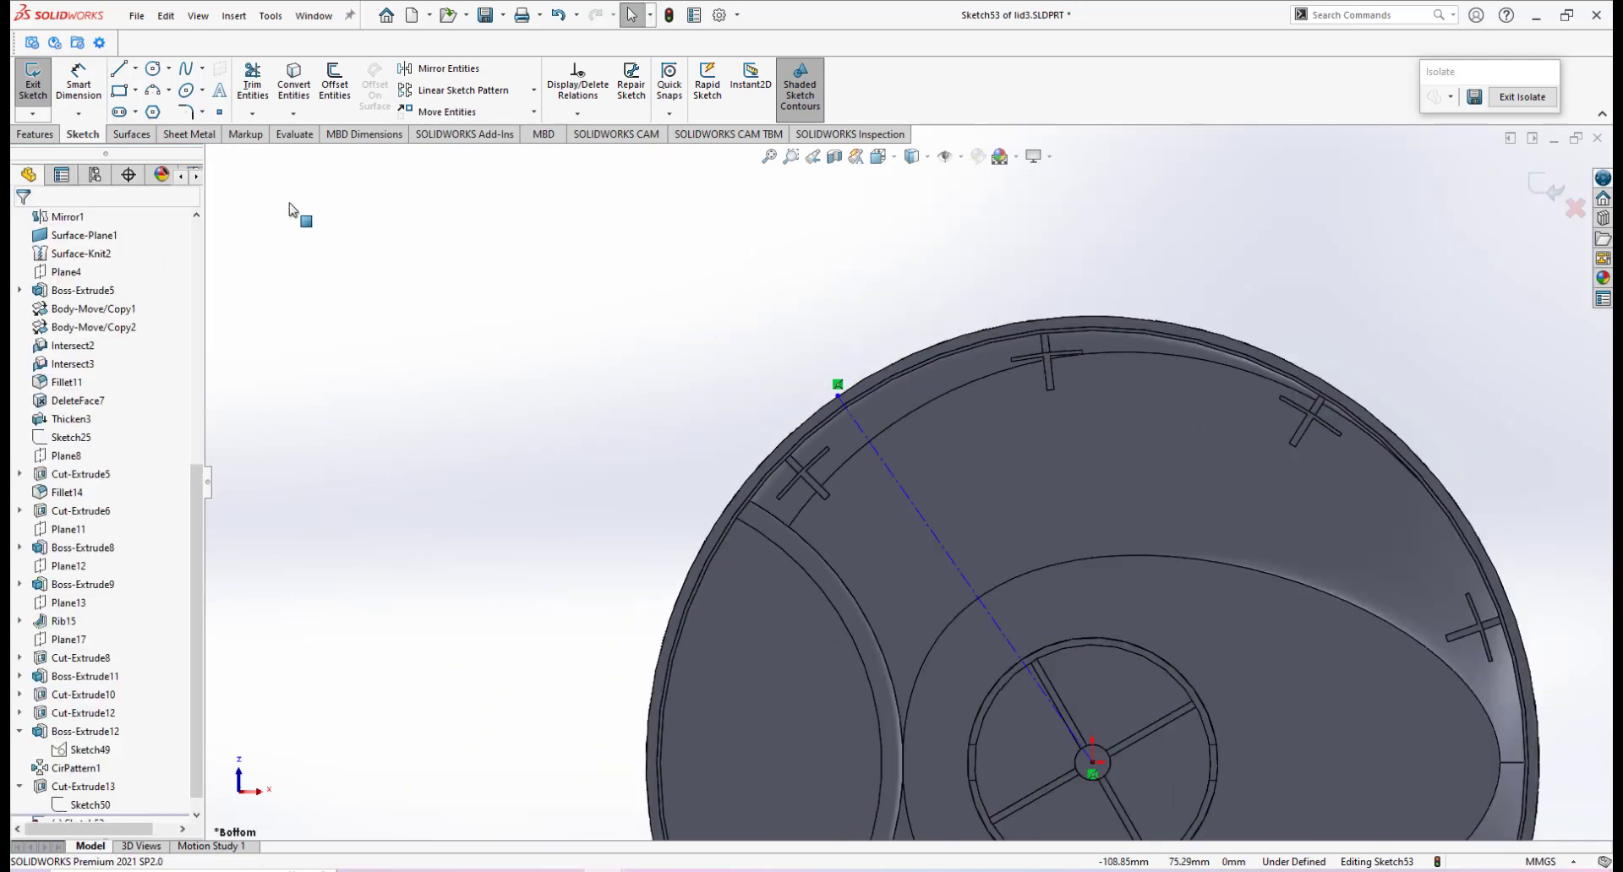
Draw a horizontal construction line from the origin to the lid's outer edge on the crescent recess side, and end the Line tool.
left_click(135, 68)
left_click(126, 112)
scroll(846, 622, "up", 5)
scroll(921, 633, "down", 4)
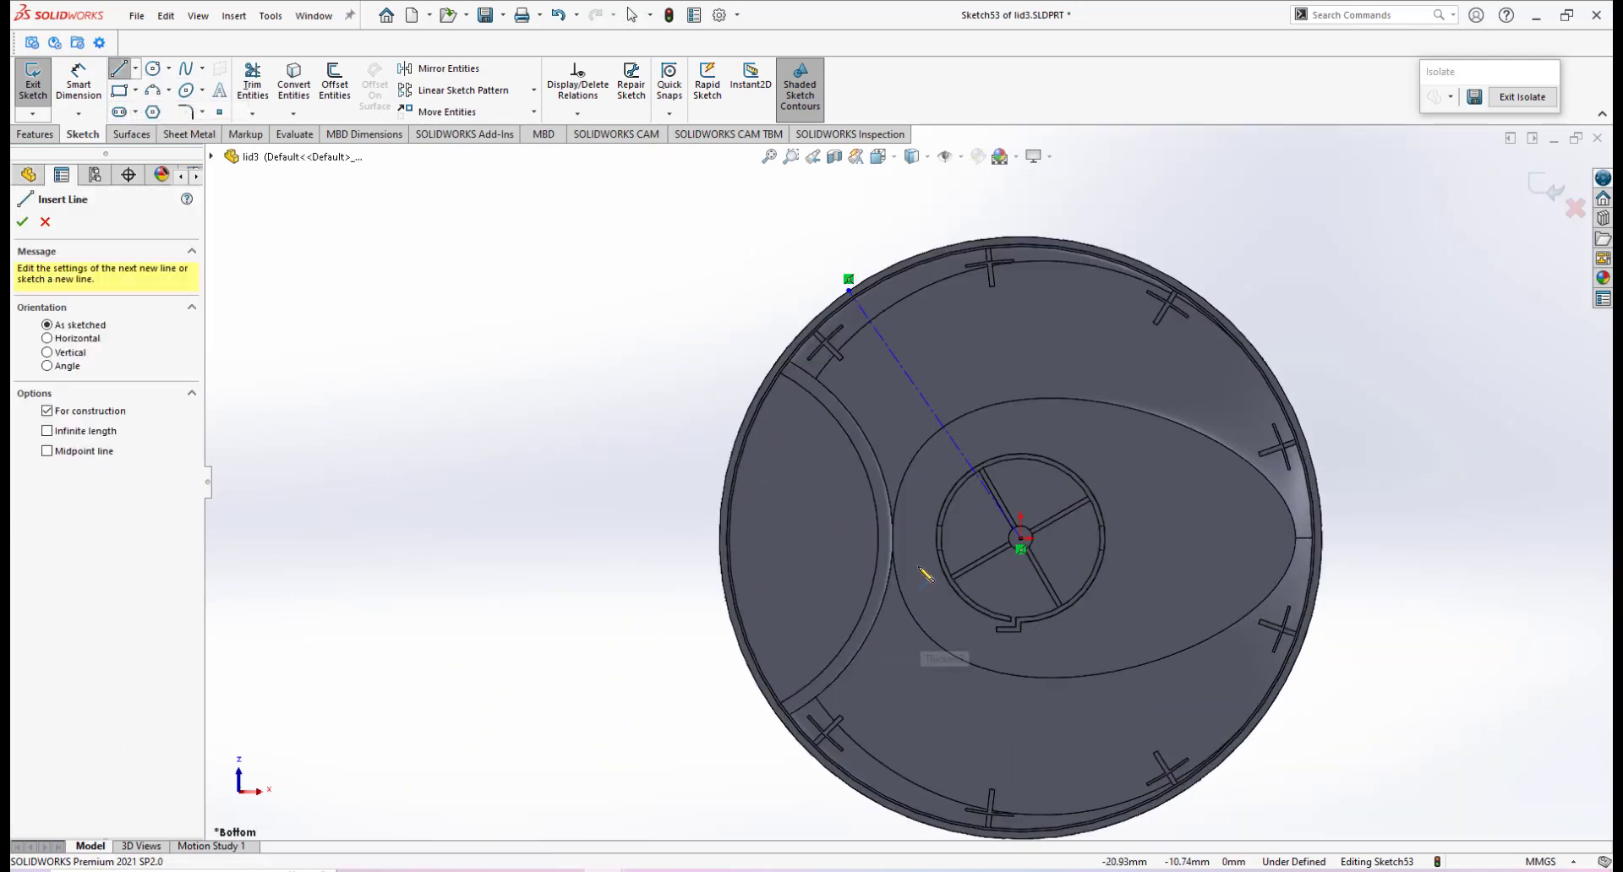
left_click(1040, 530)
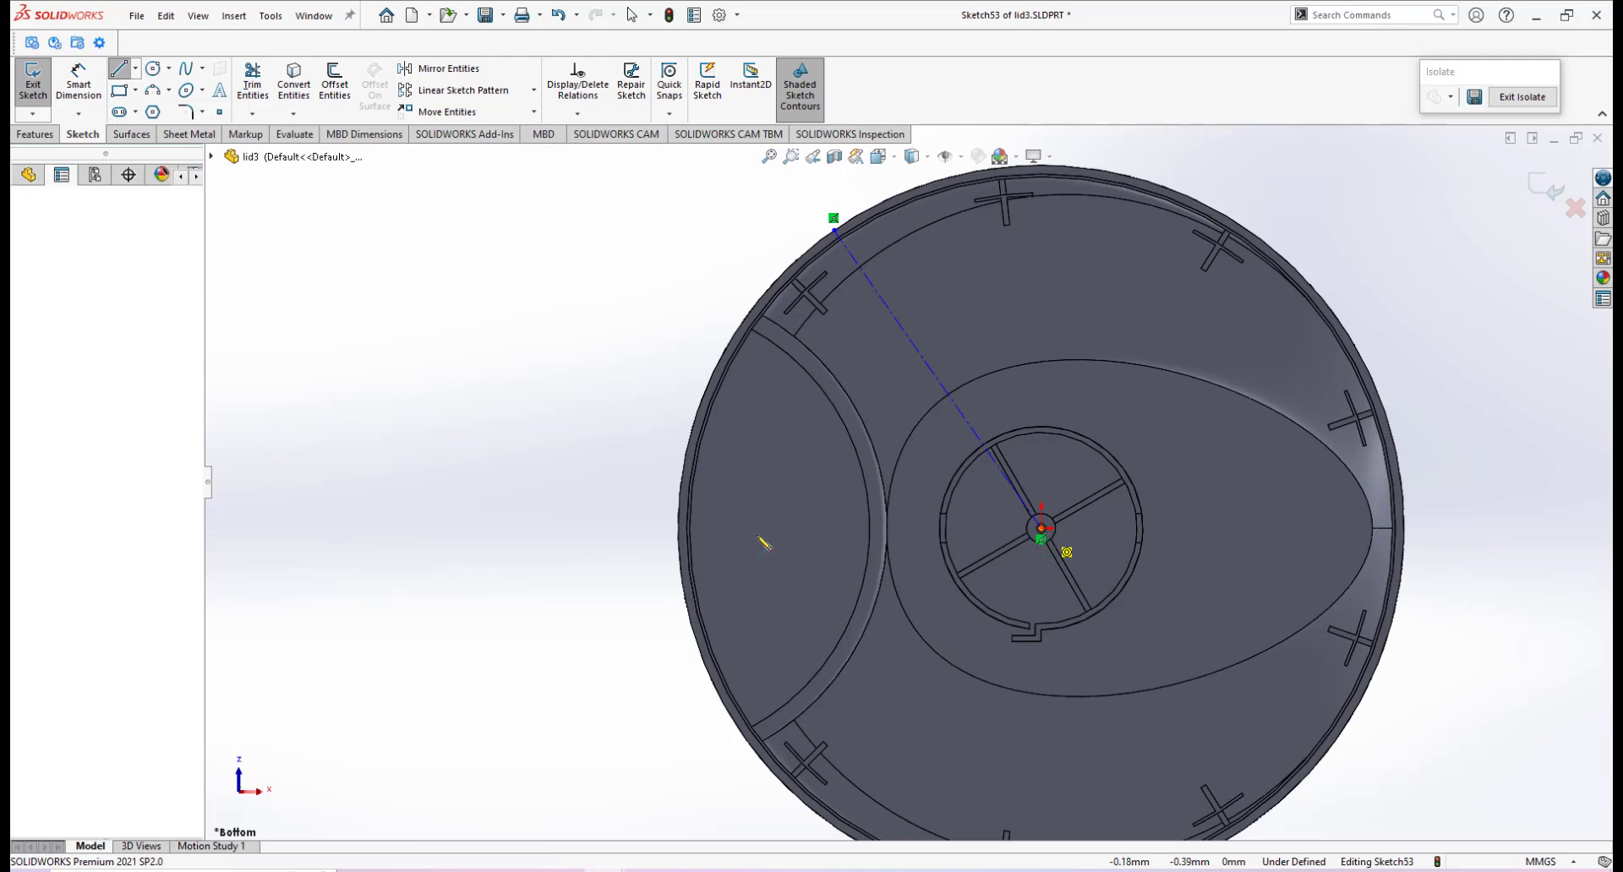
left_click(680, 528)
right_click(743, 511)
left_click(774, 532)
key("Escape")
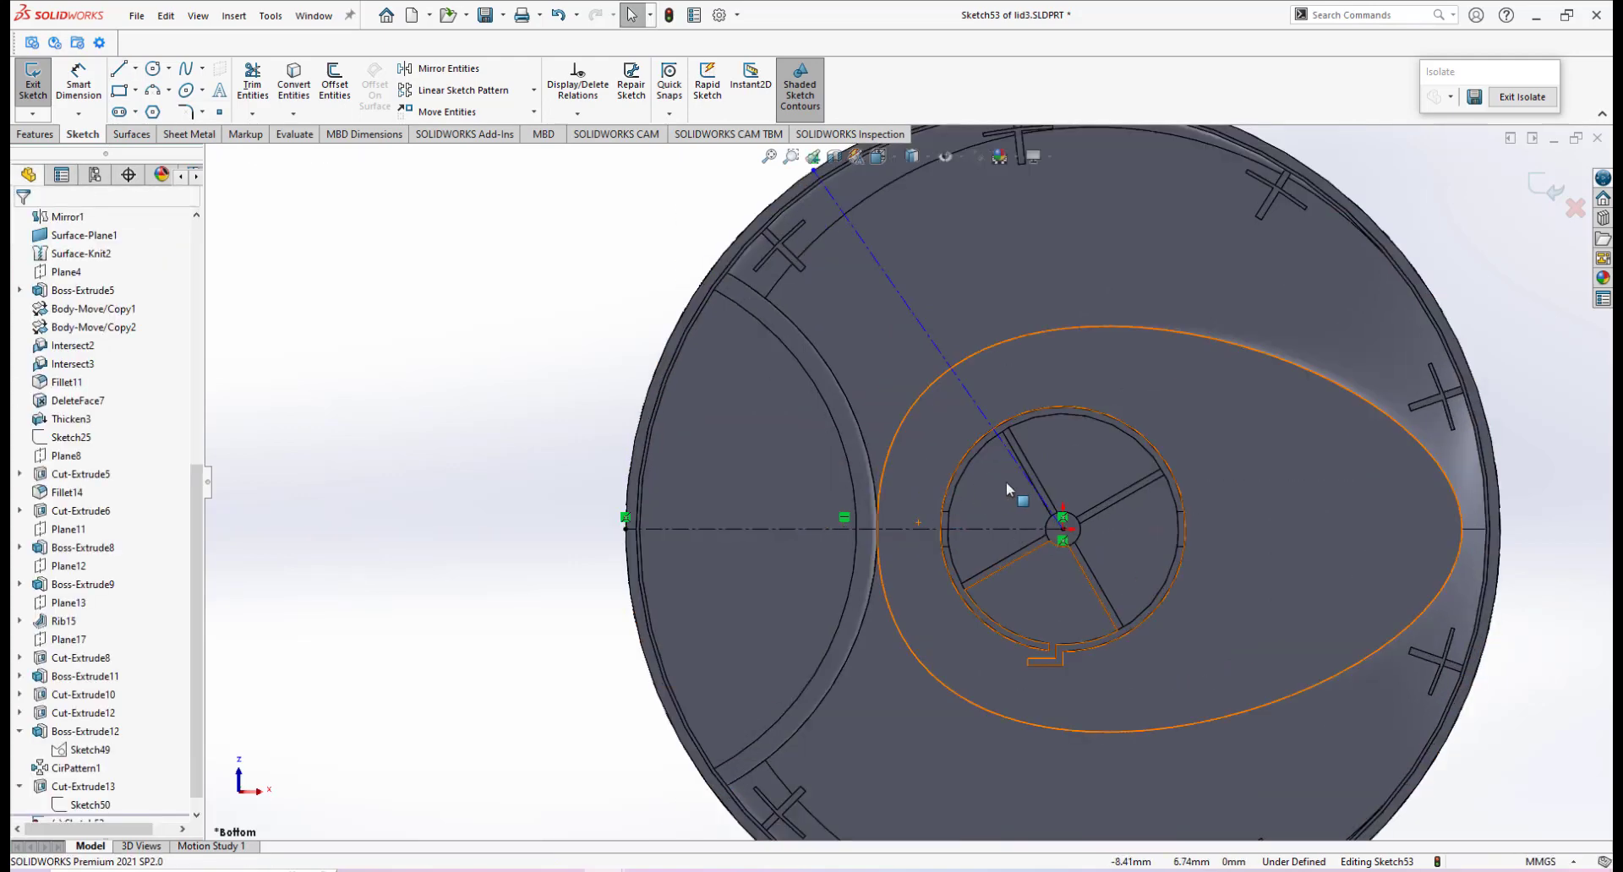
scroll(988, 477, "down", 2)
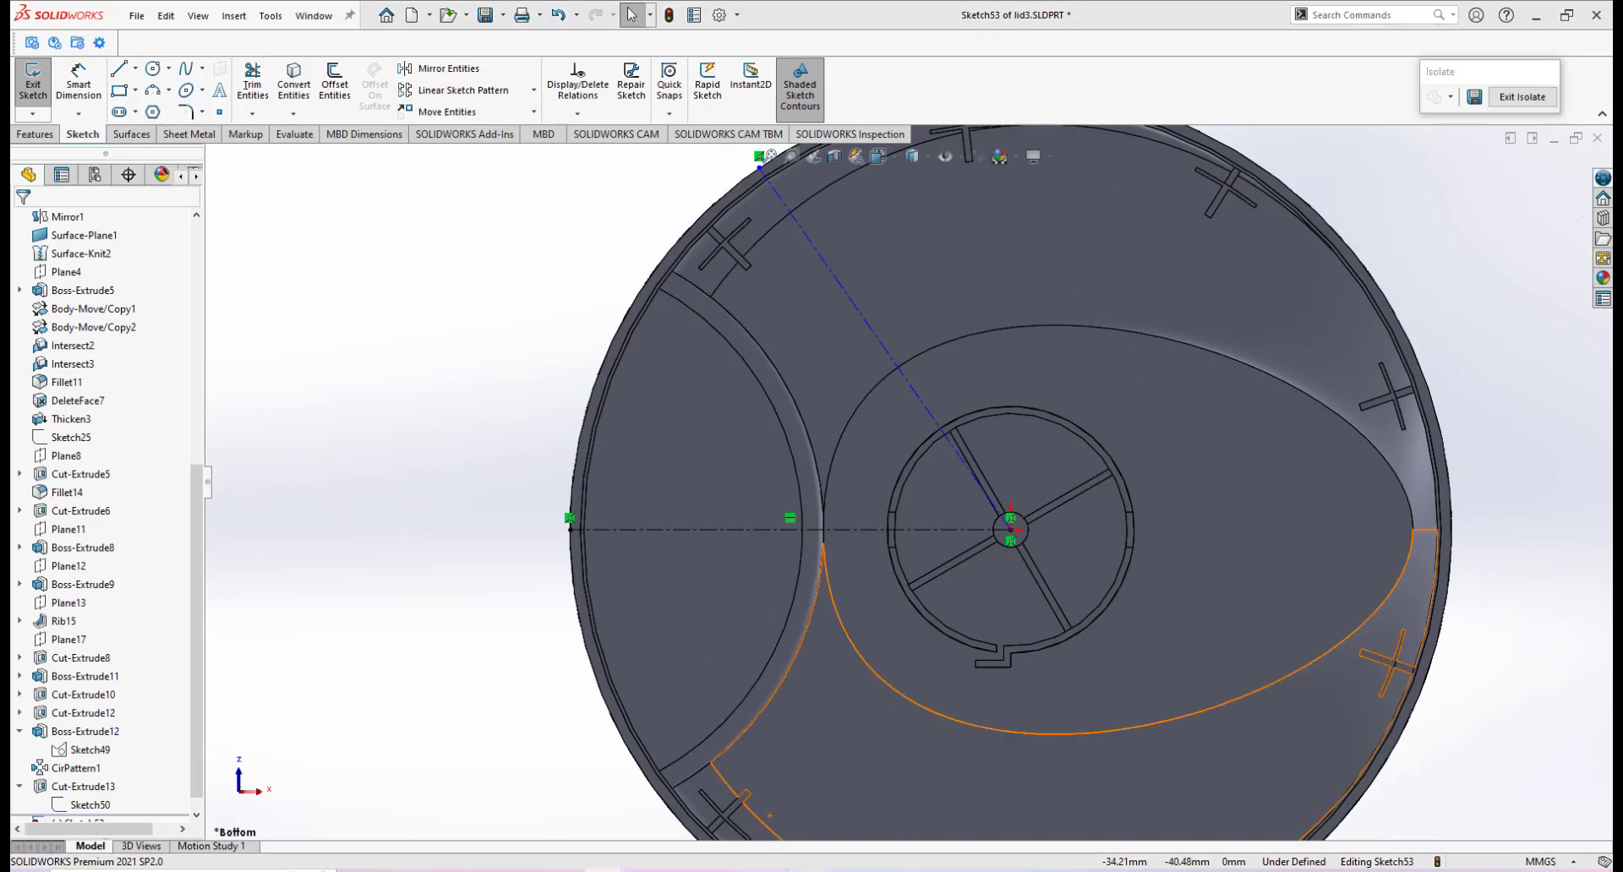
Check the notch angles in the hand drawing IMG_20221217_232120.jpg, and return to lid3.SLDPRT.
mouse_move(809, 871)
left_click(642, 773)
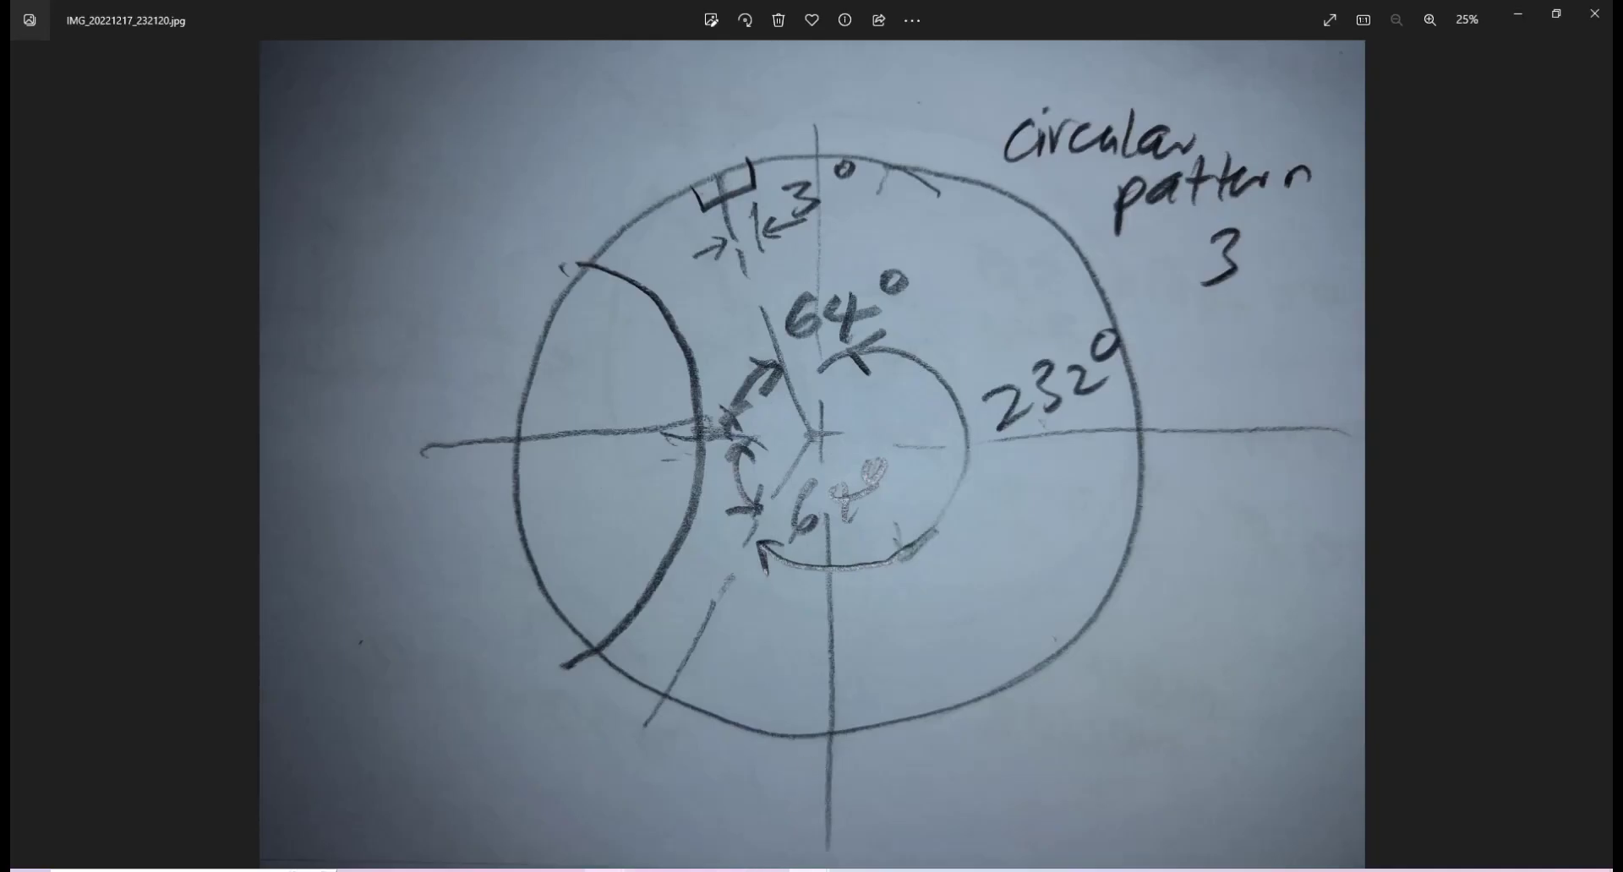
mouse_move(605, 870)
left_click(694, 795)
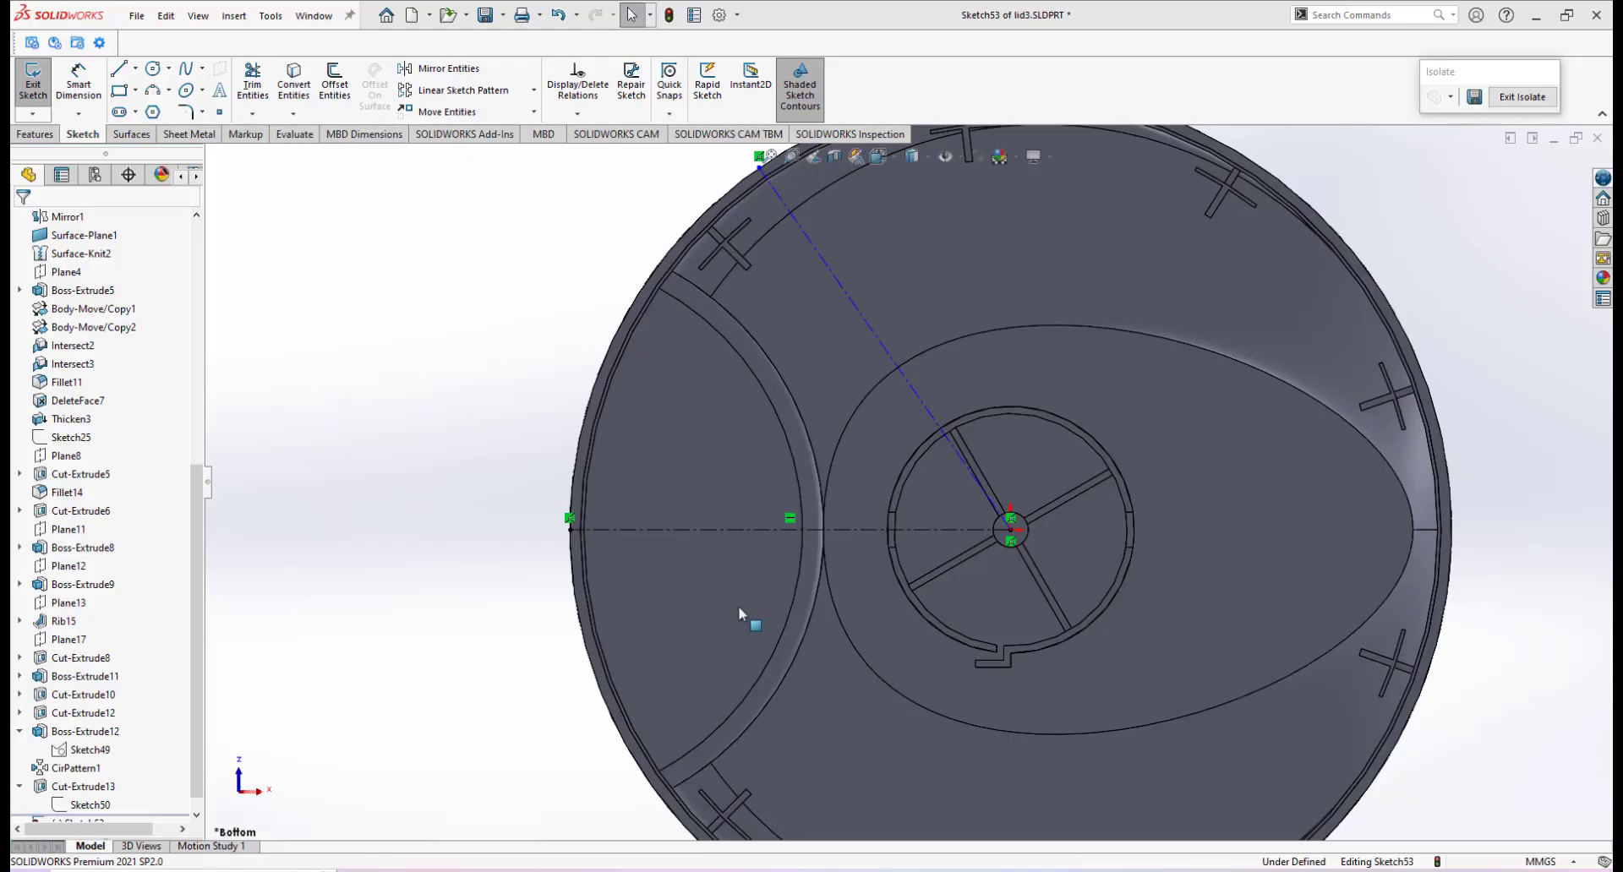
Dimension the angle between the slanted and horizontal construction lines as 64°.
left_click(82, 100)
left_click(885, 428)
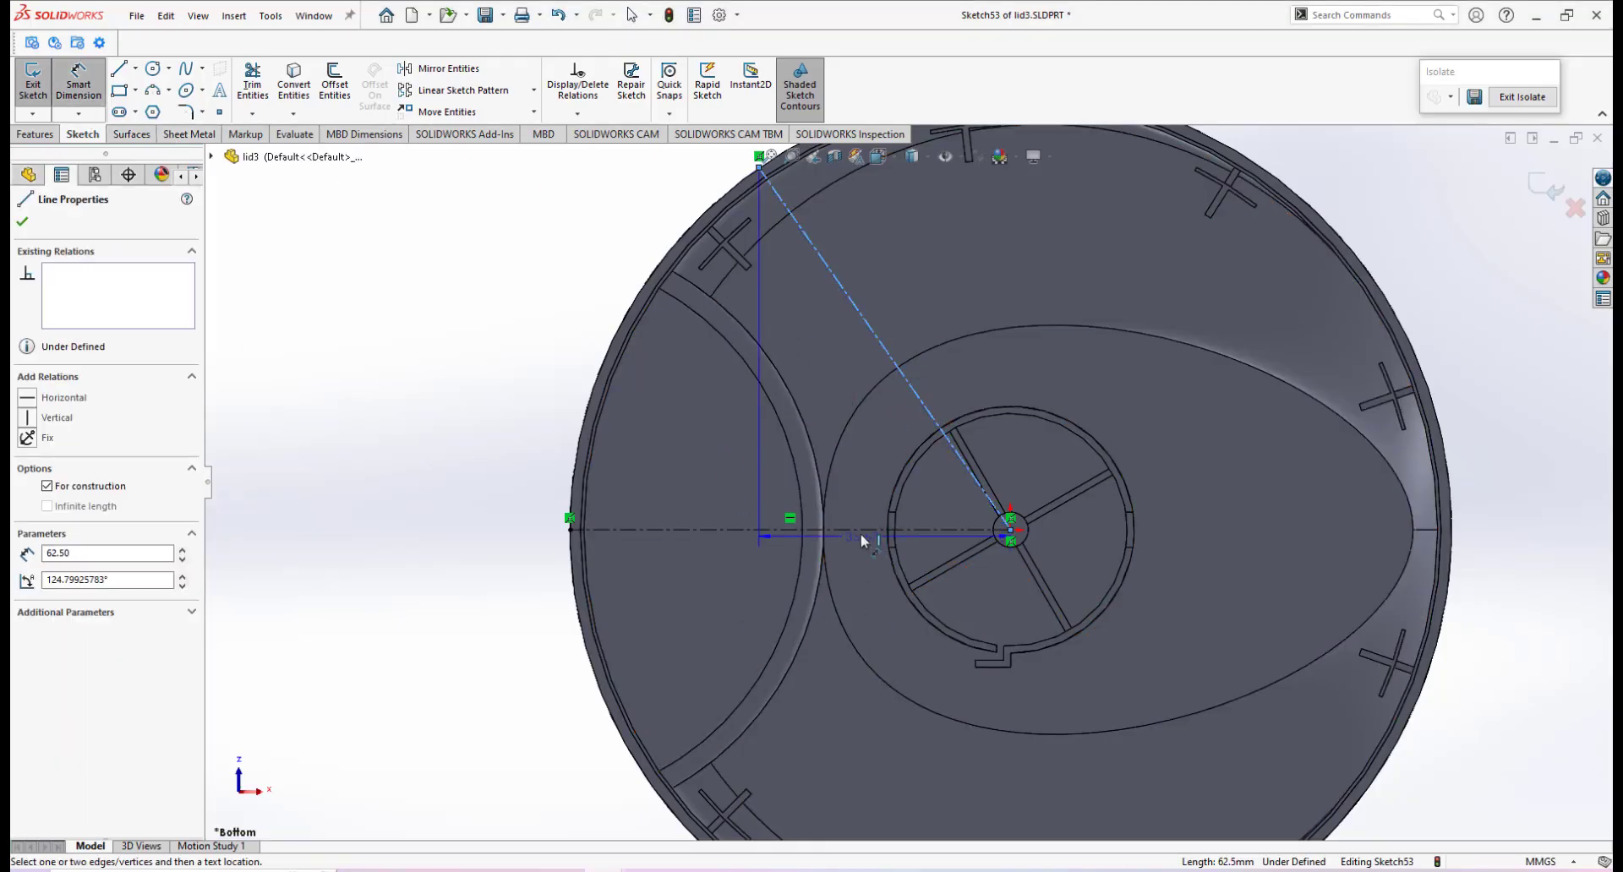
left_click(860, 530)
left_click(877, 471)
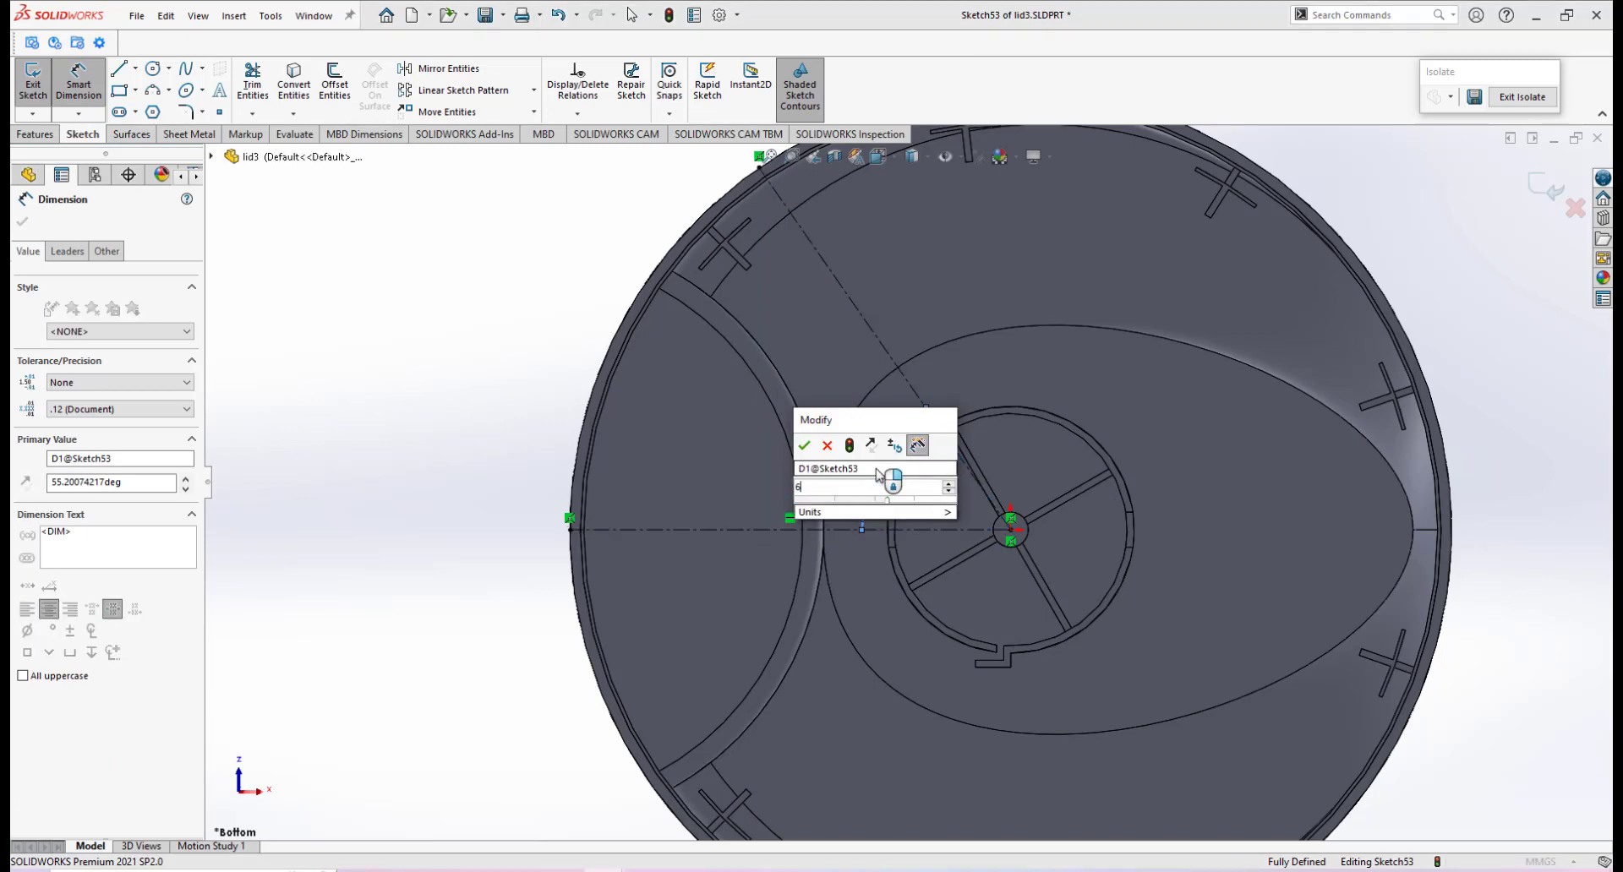
type("64")
key("Return")
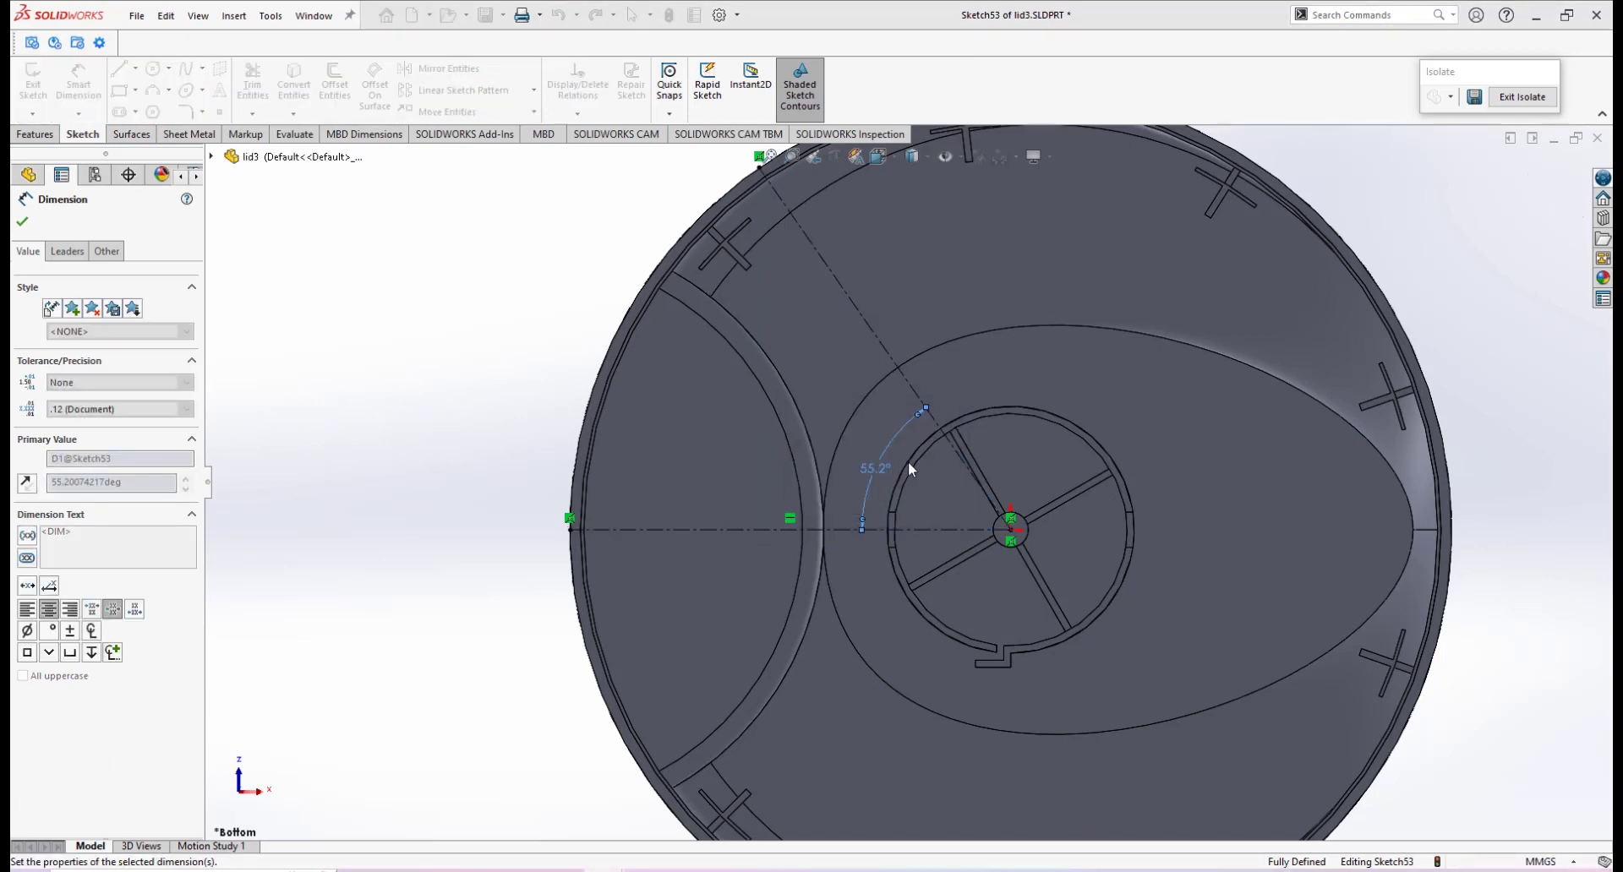
Draw a solid line from the origin to the lid's outer edge, a few degrees clockwise of the slanted construction line.
scroll(987, 453, "up", 2)
scroll(965, 423, "down", 2)
scroll(939, 397, "up", 1)
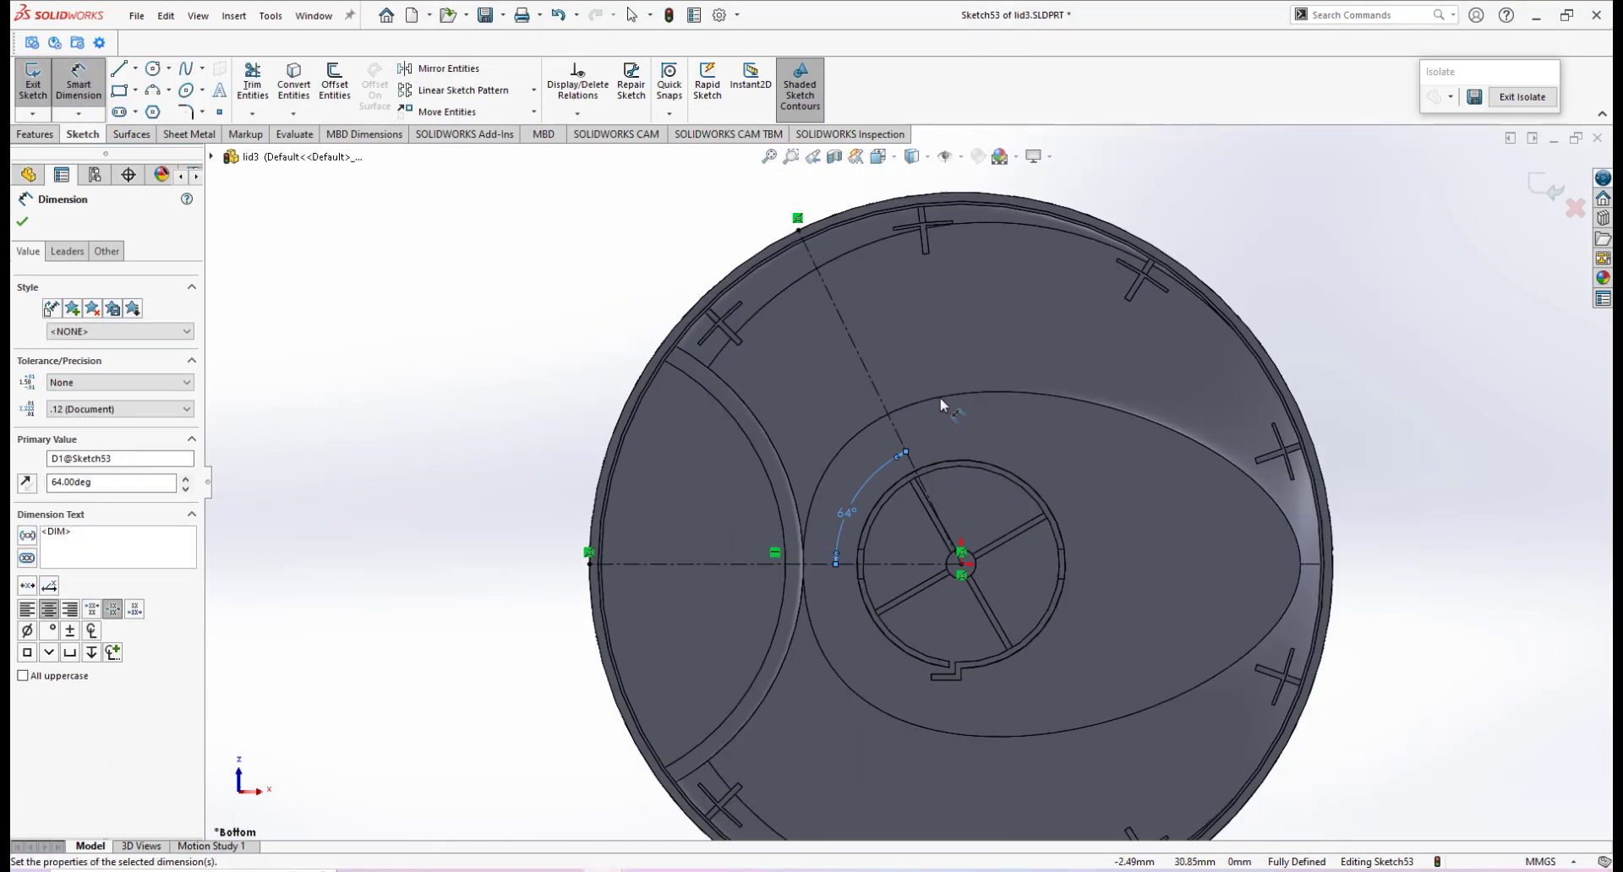
scroll(940, 397, "down", 1)
scroll(911, 378, "up", 2)
scroll(896, 369, "down", 2)
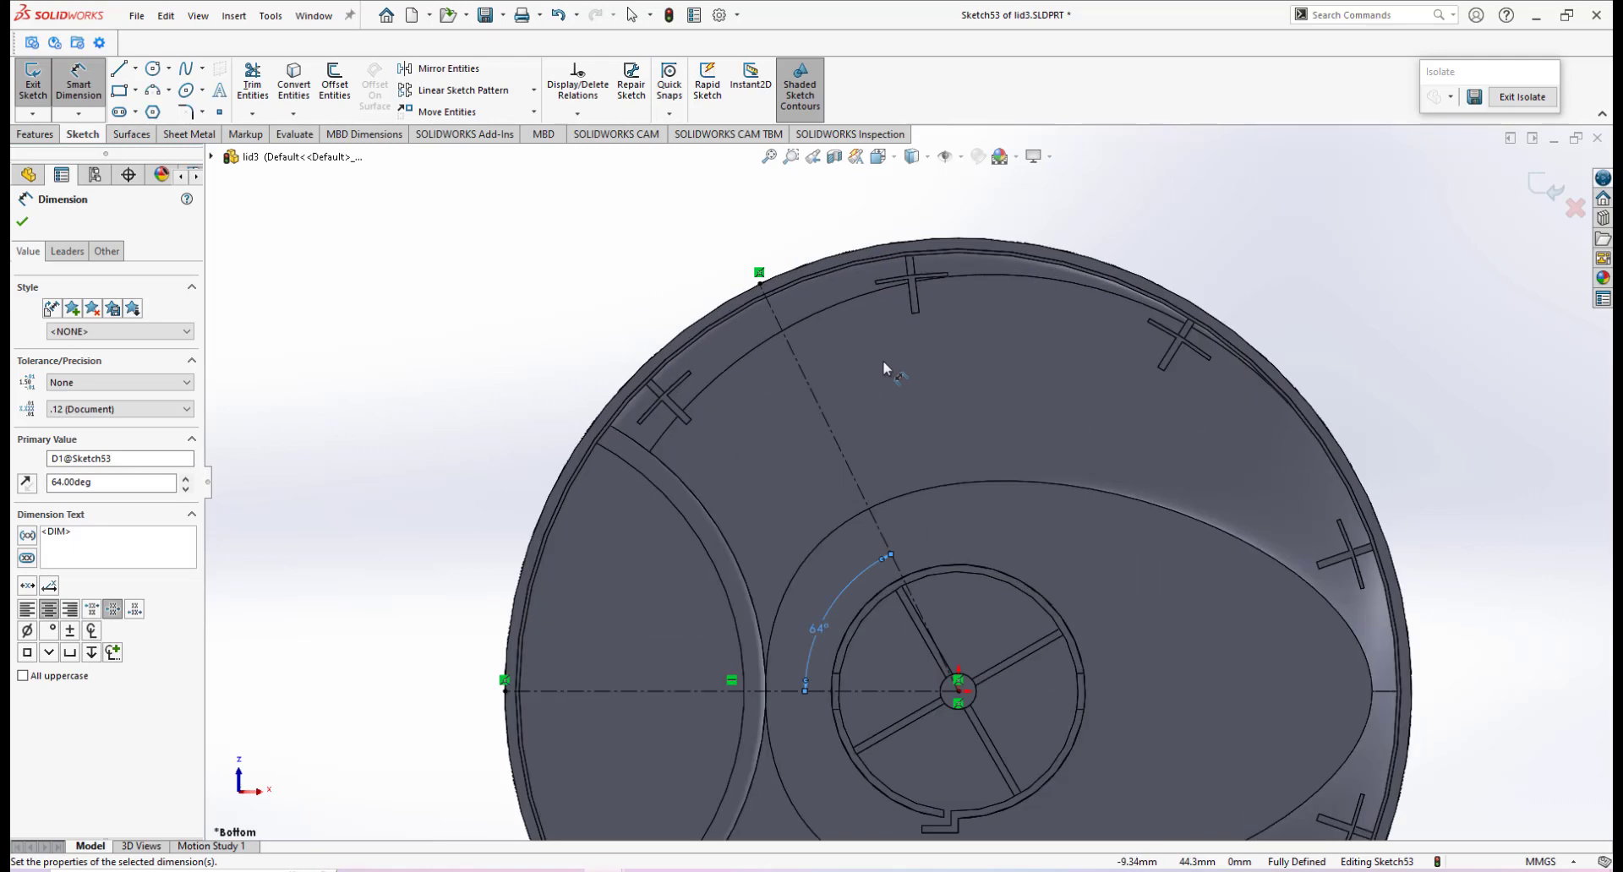
left_click(119, 71)
left_click(958, 690)
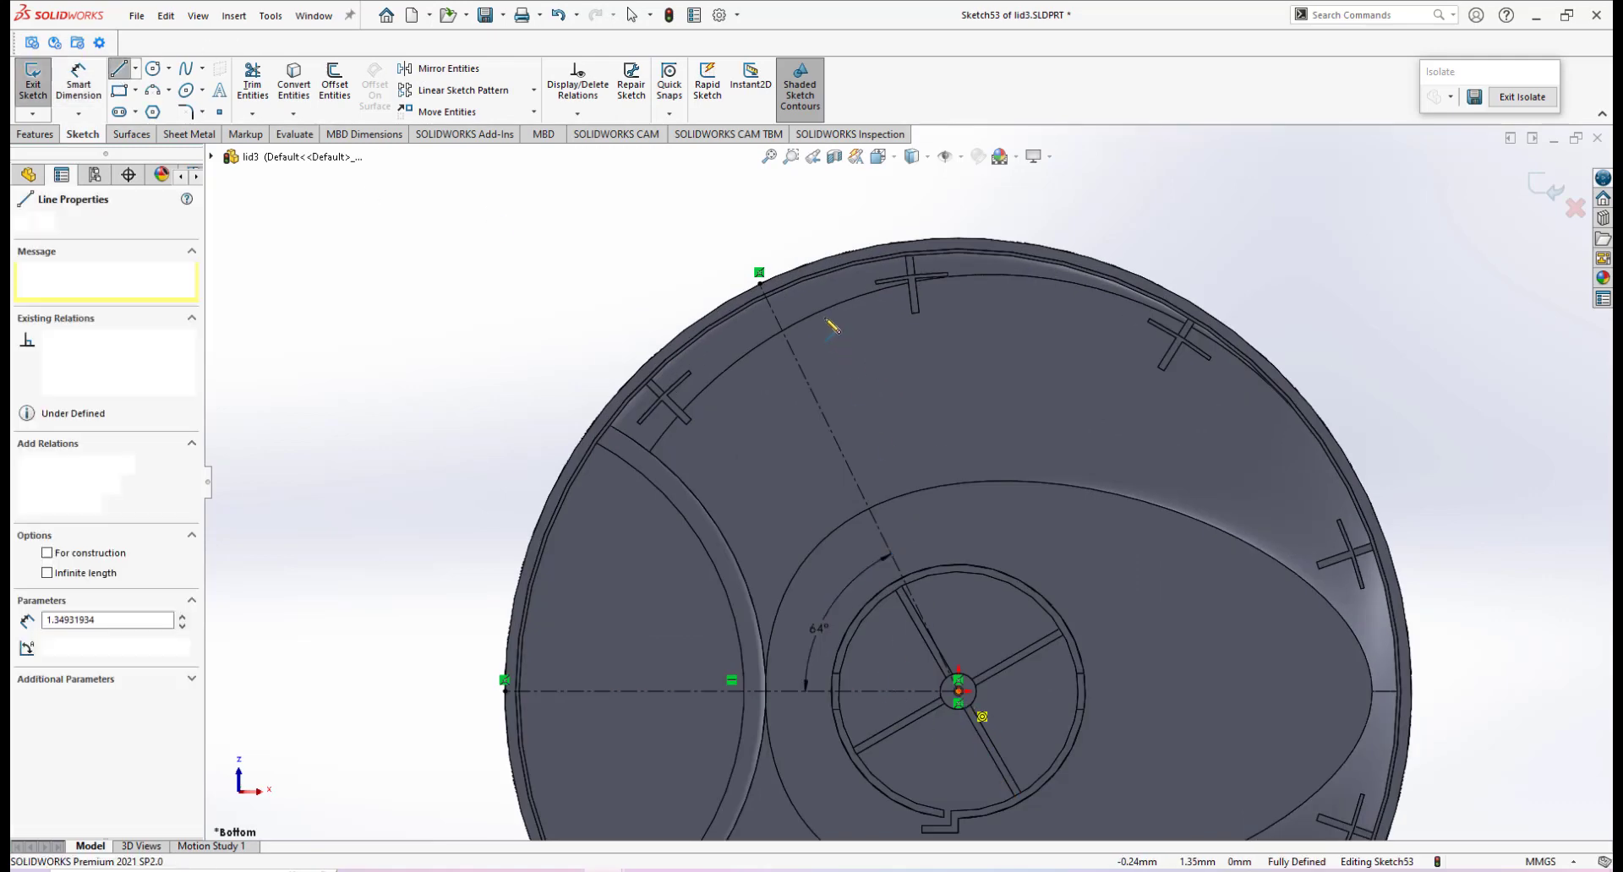
left_click(794, 270)
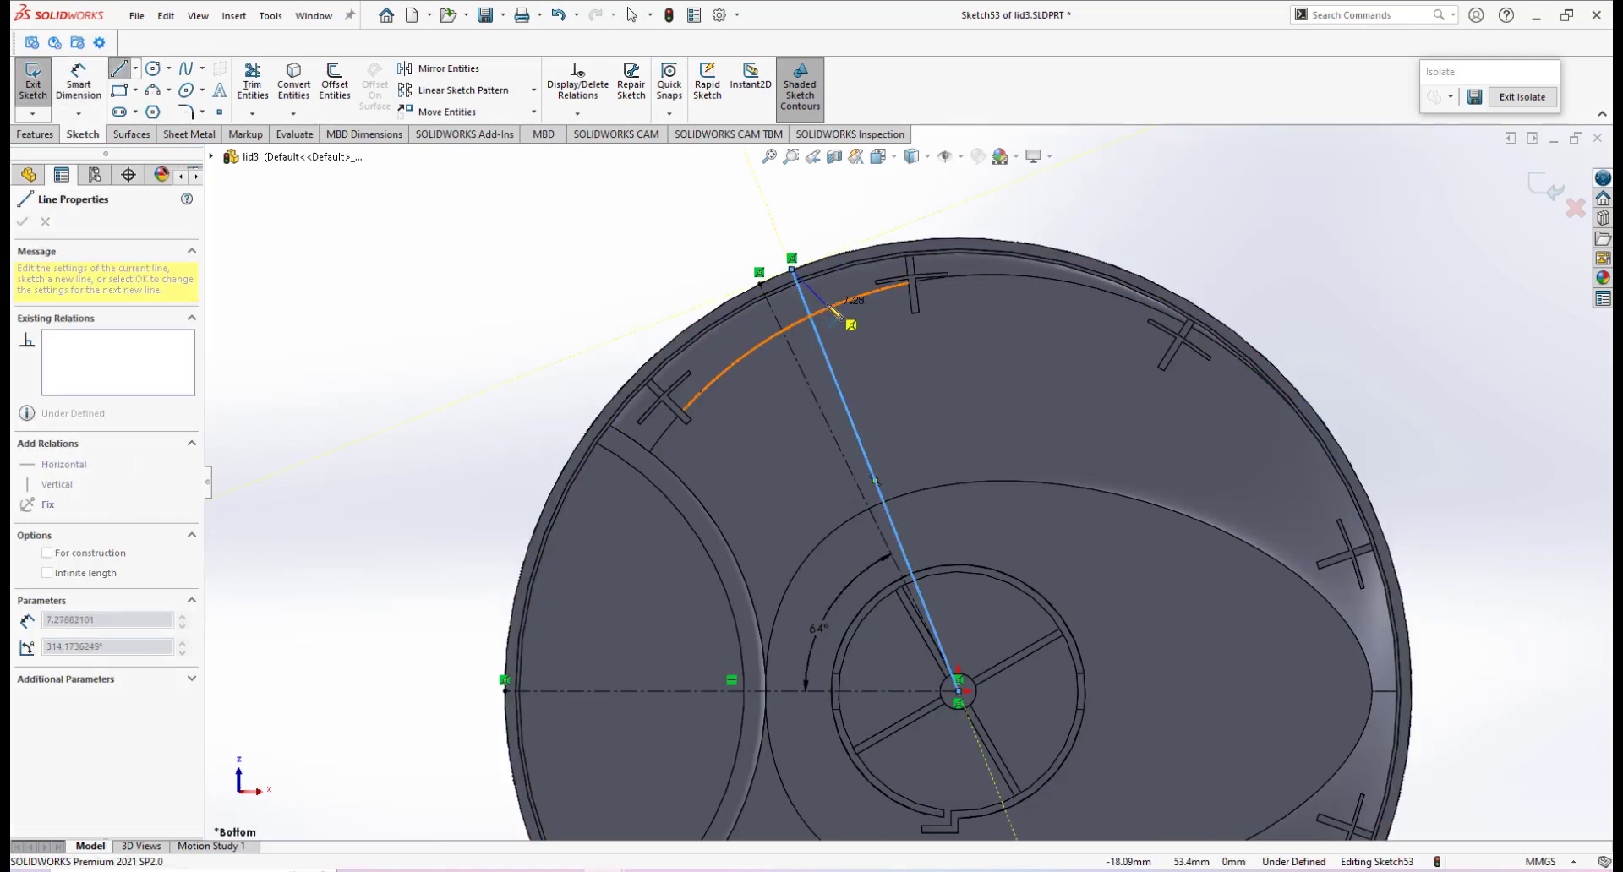
right_click(826, 247)
left_click(832, 313)
Dimension the angle between the solid line and the slanted construction line as 3°.
scroll(829, 314, "down", 3)
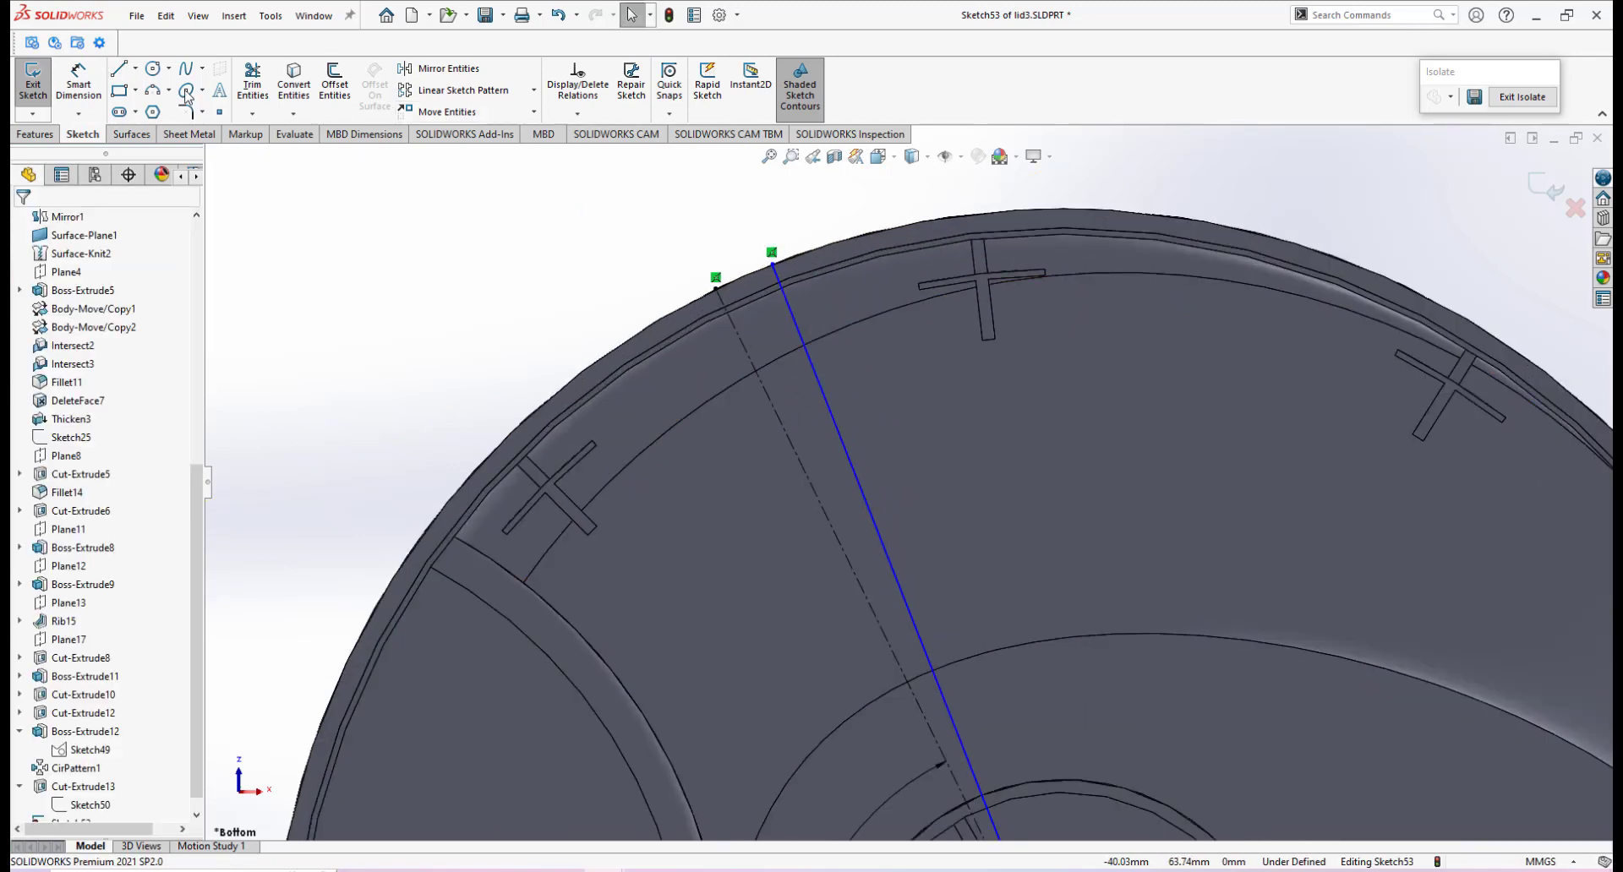
left_click(77, 89)
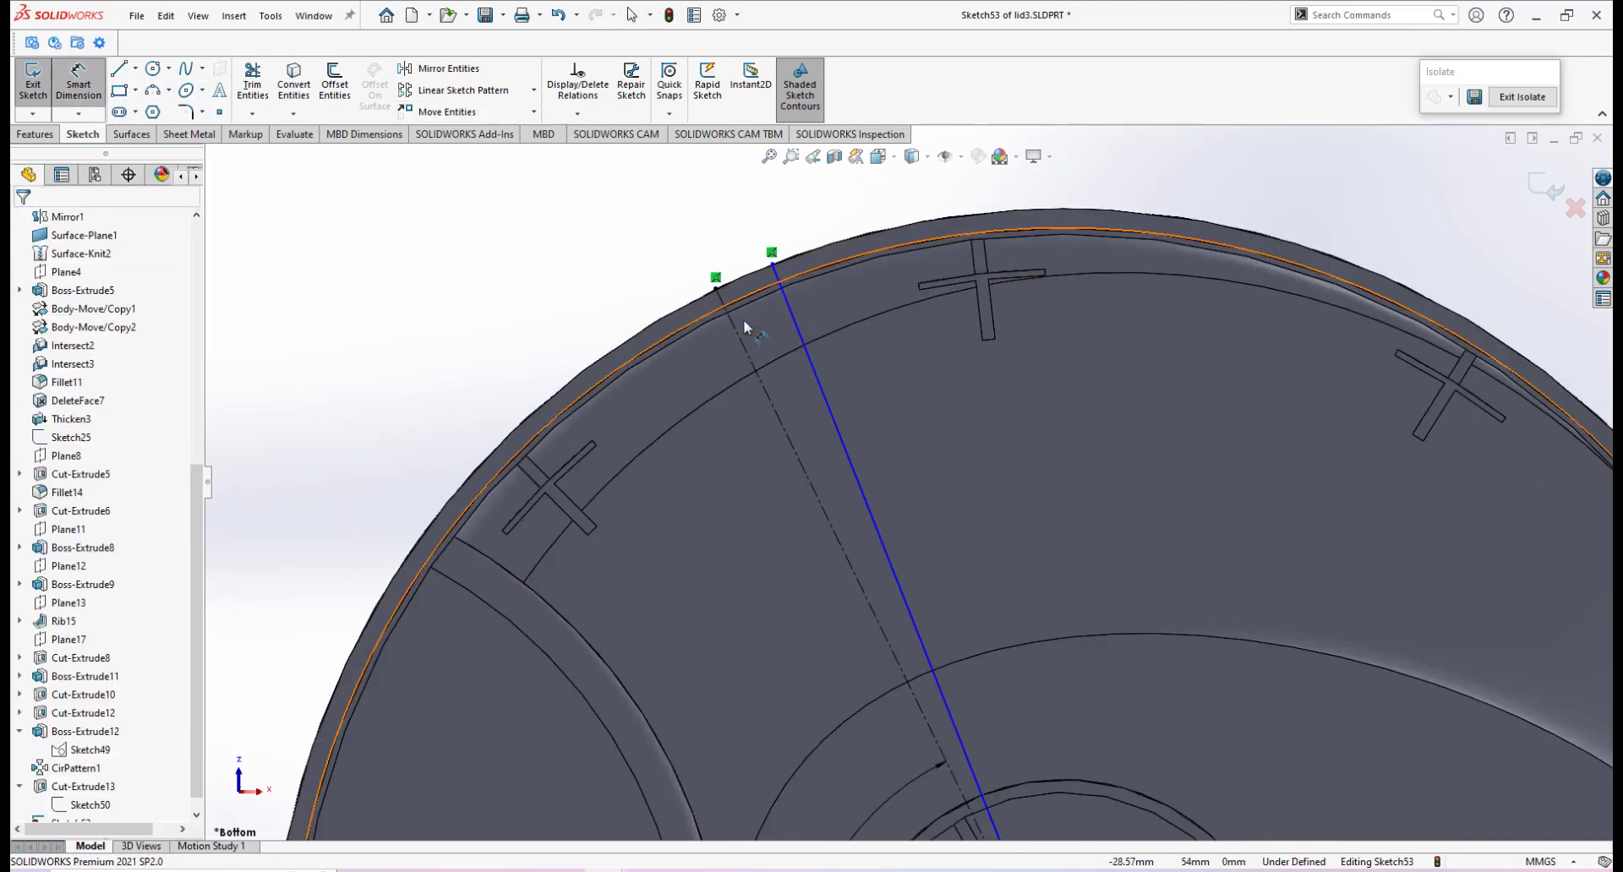
left_click(837, 507)
left_click(825, 509)
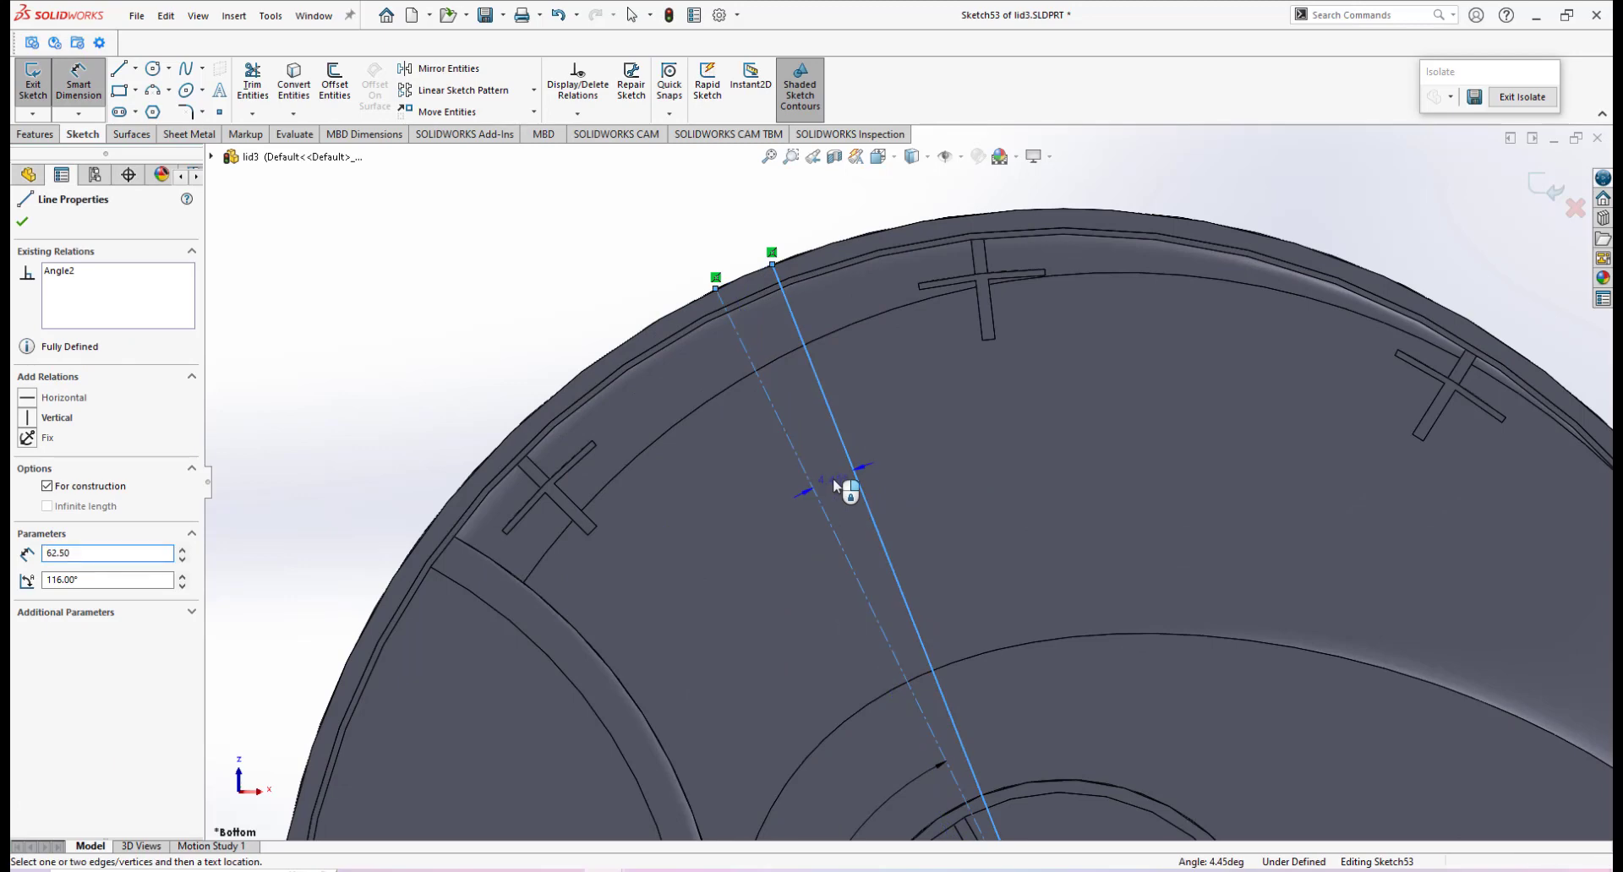
left_click(835, 487)
key("Return")
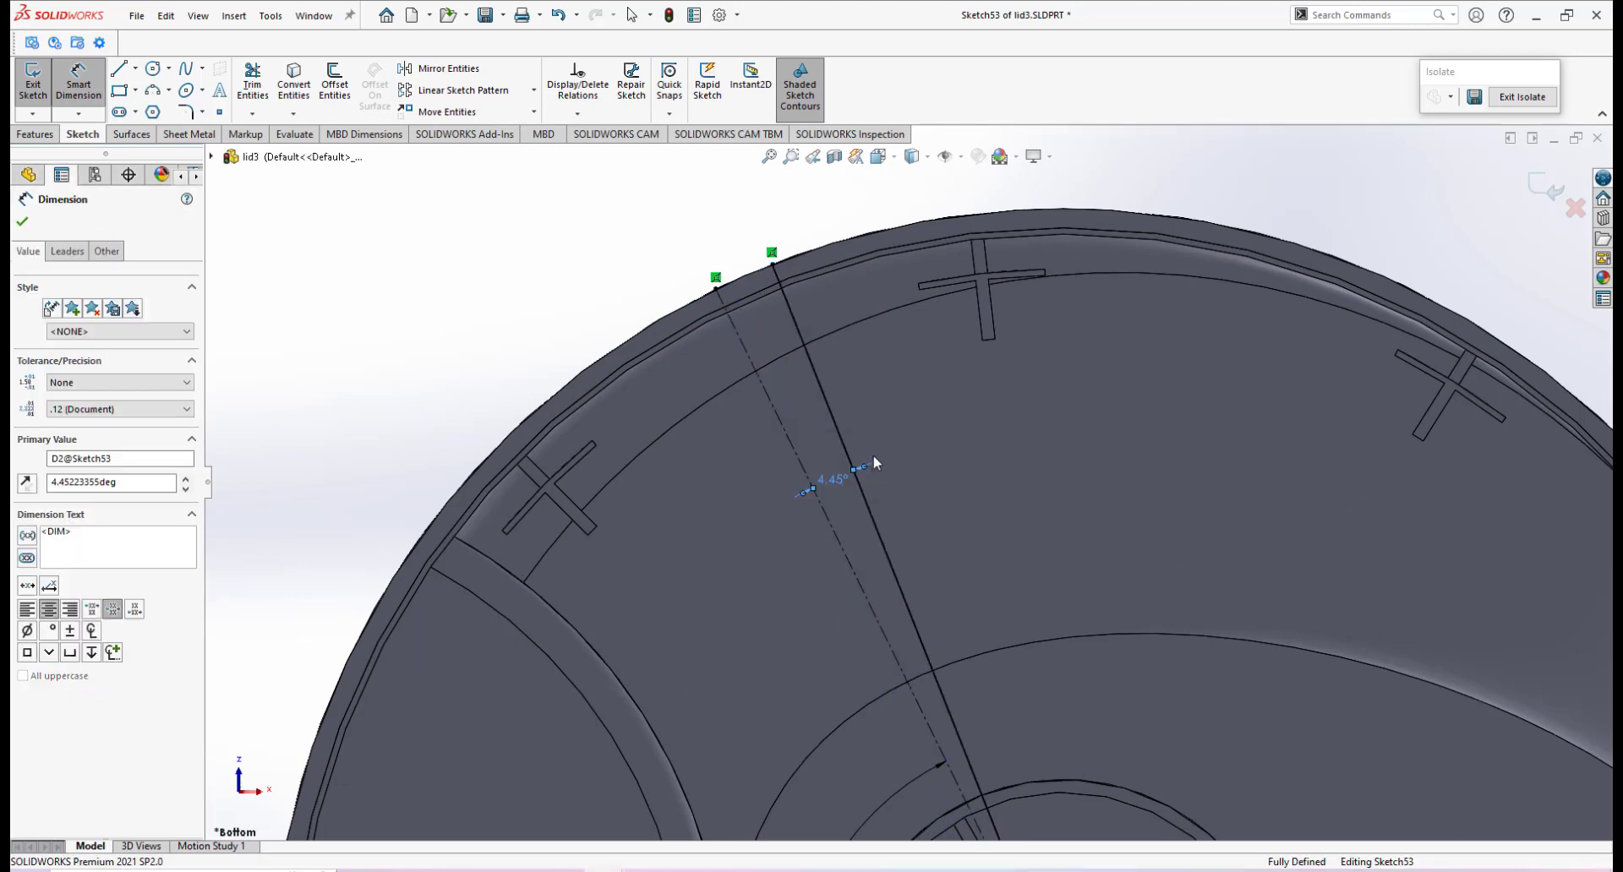
Mirror the solid line about the slanted construction line, keeping the original.
scroll(855, 417, "down", 3)
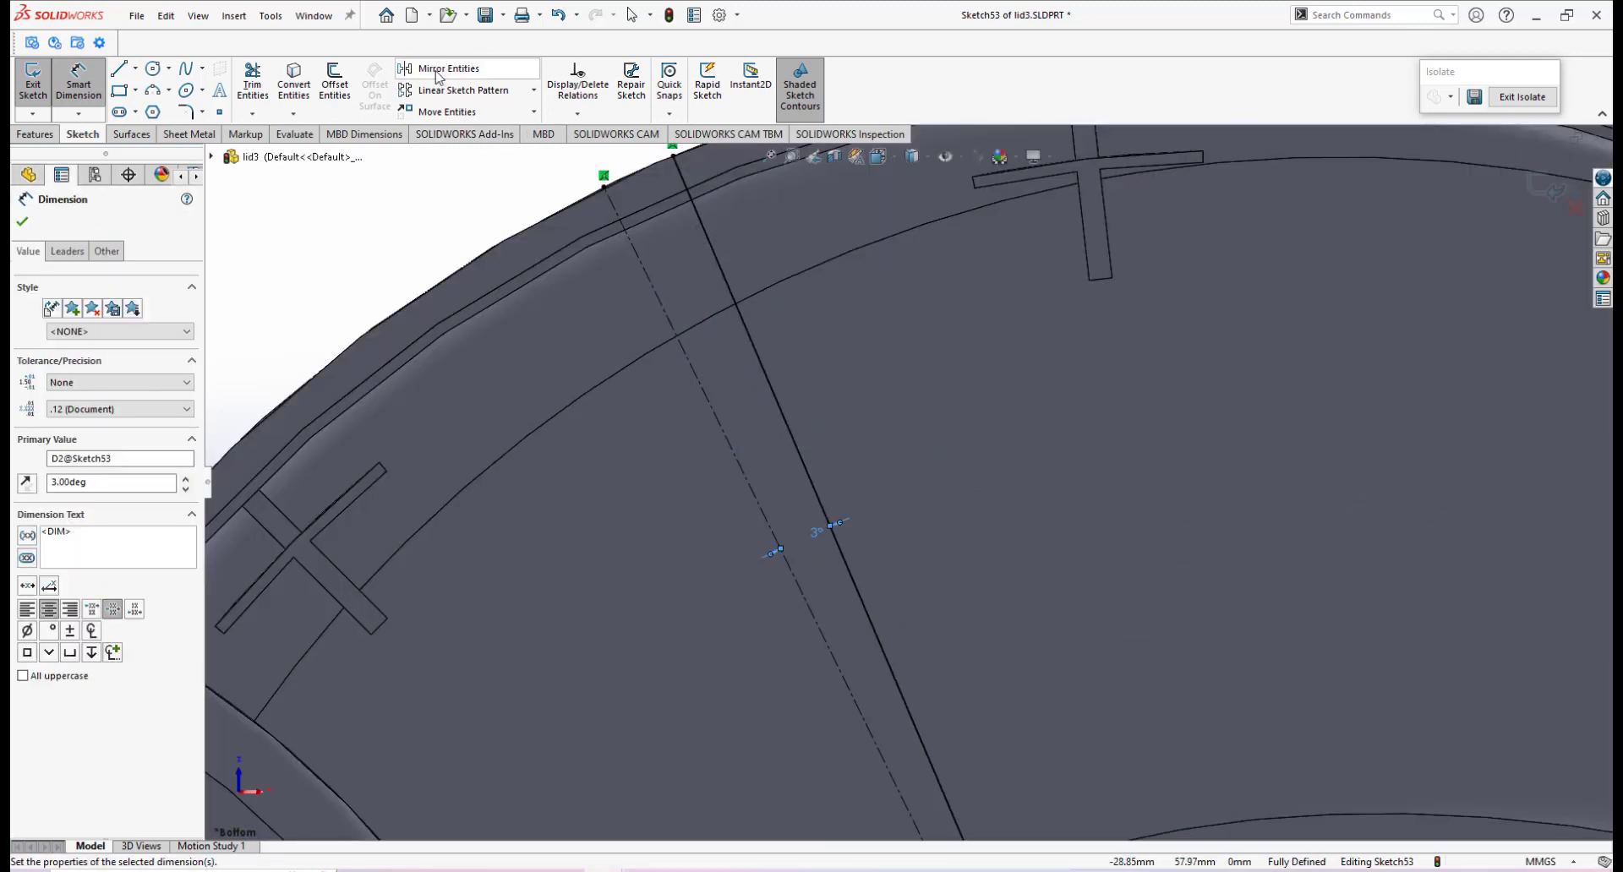
left_click(436, 71)
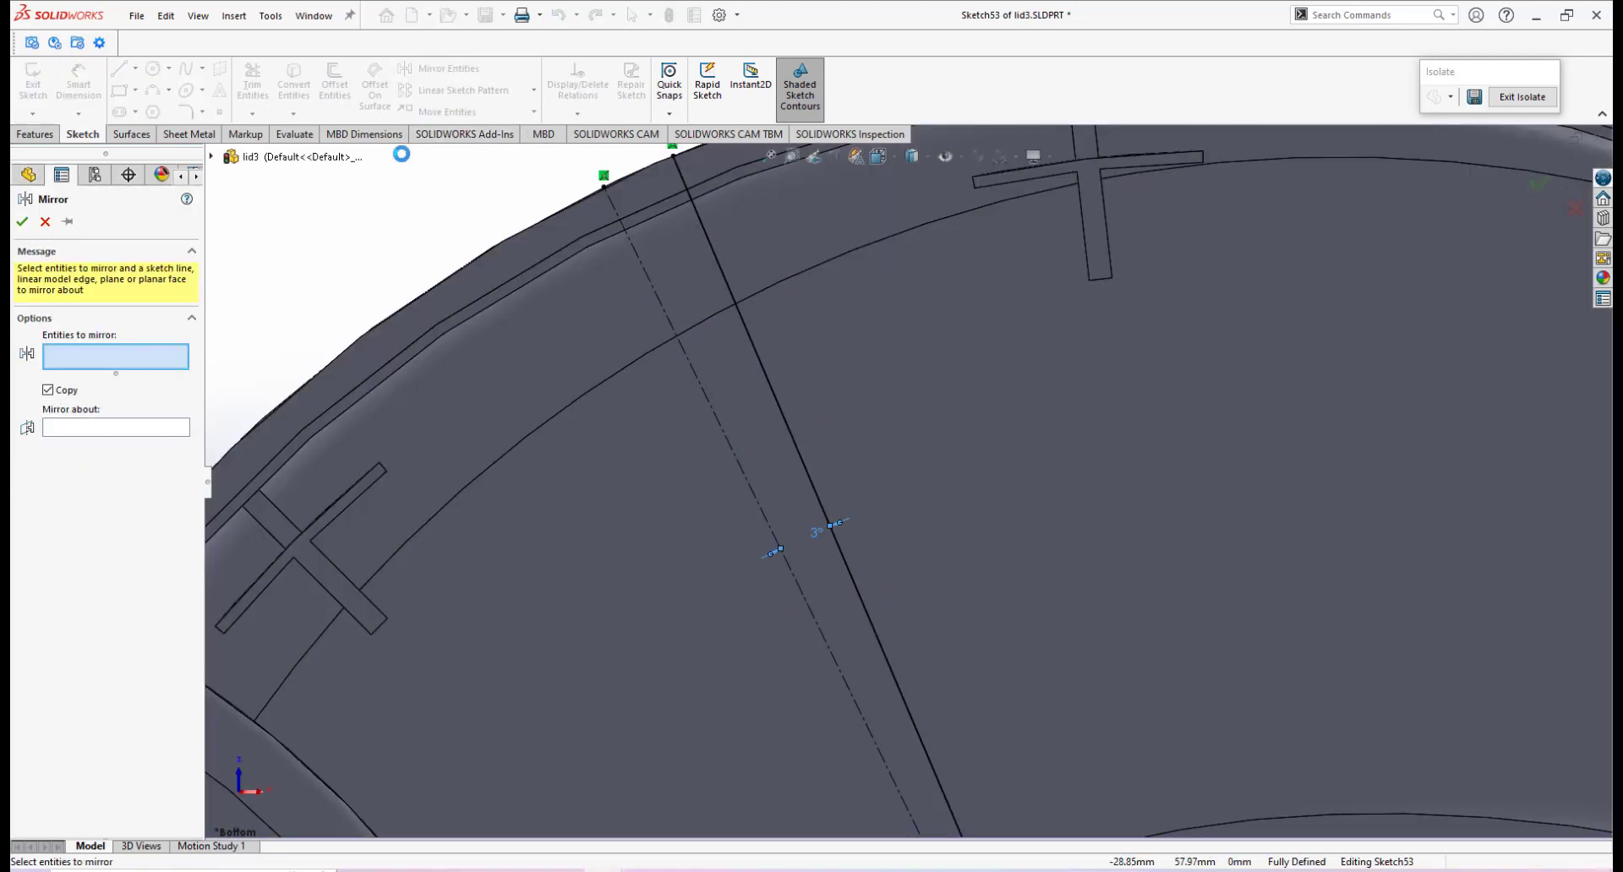
left_click(728, 284)
left_click(73, 430)
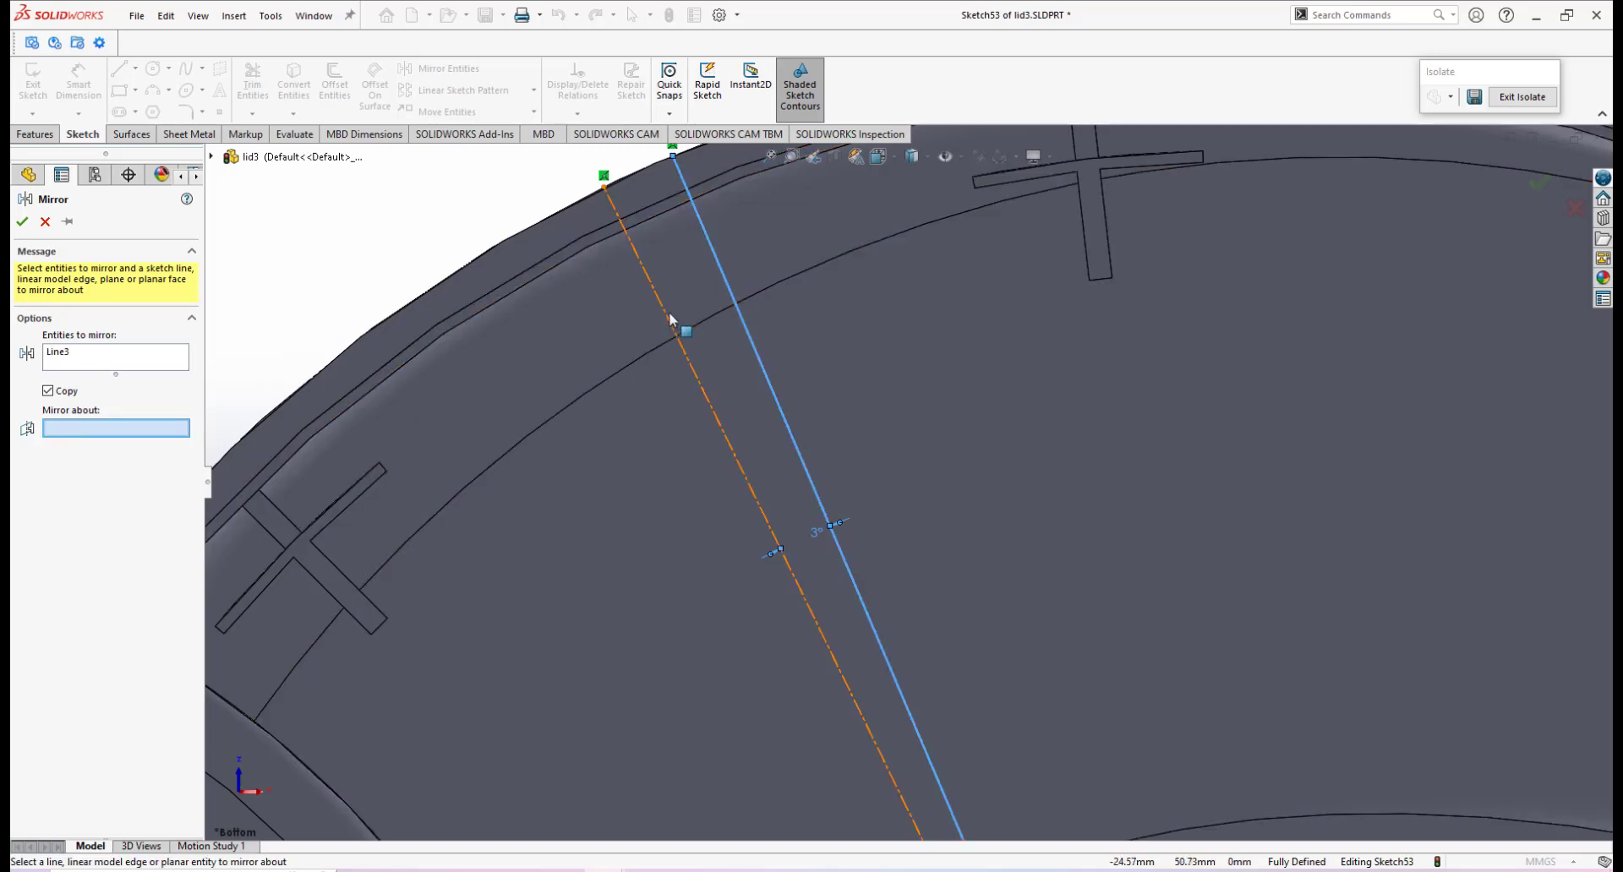
left_click(665, 319)
left_click(22, 222)
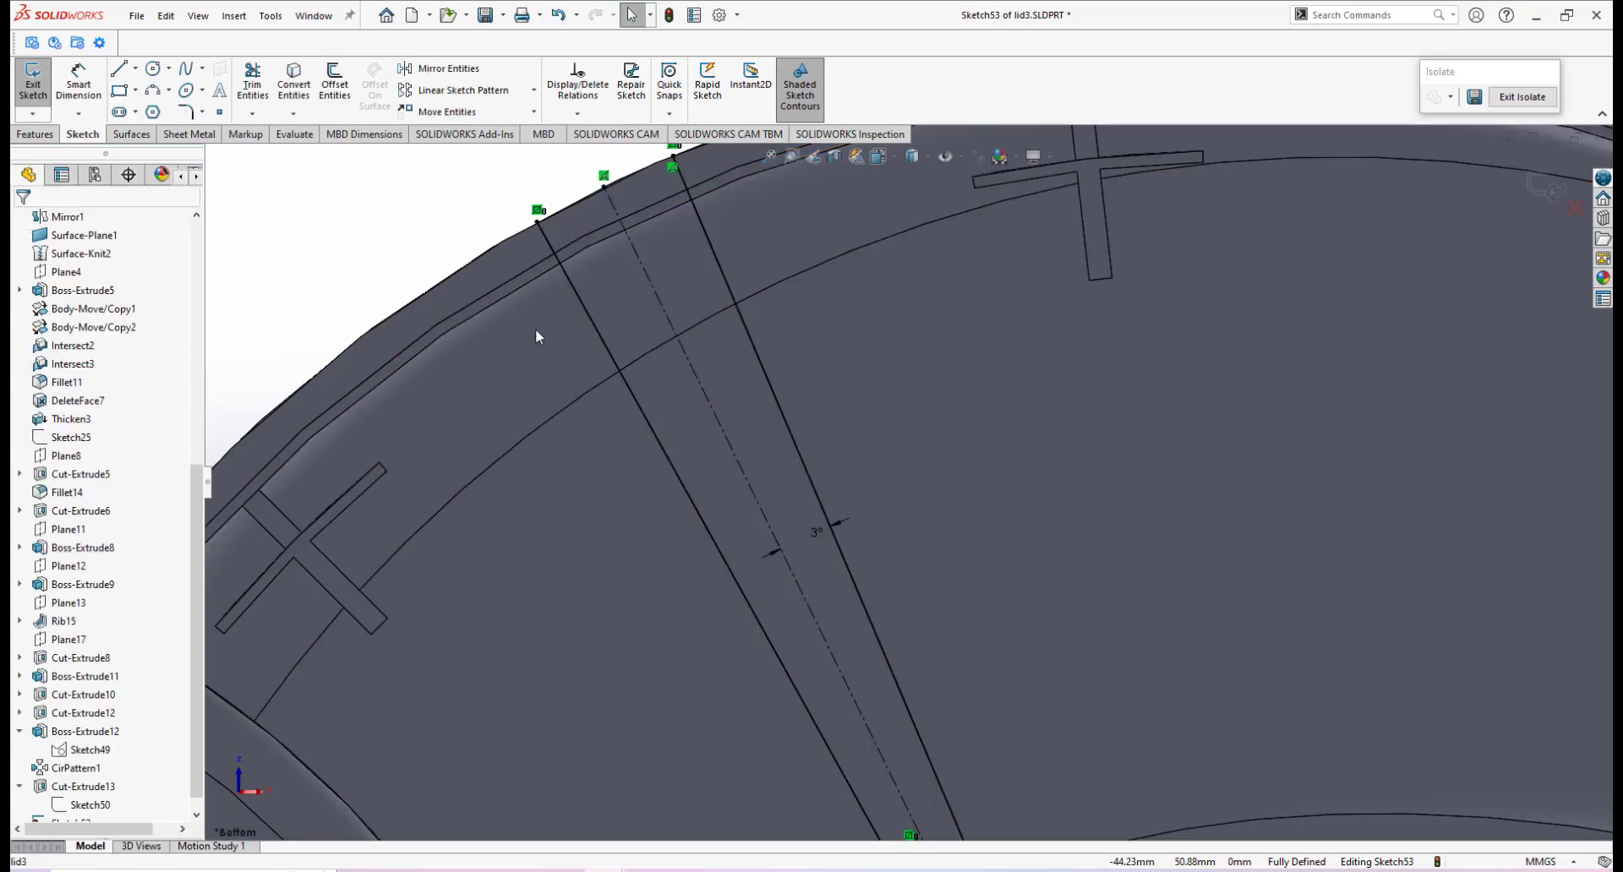
Convert the rim's outer circular edge and its inner step edge into sketch entities.
scroll(829, 385, "up", 3)
scroll(809, 392, "down", 3)
middle_click_drag(809, 392, 777, 309)
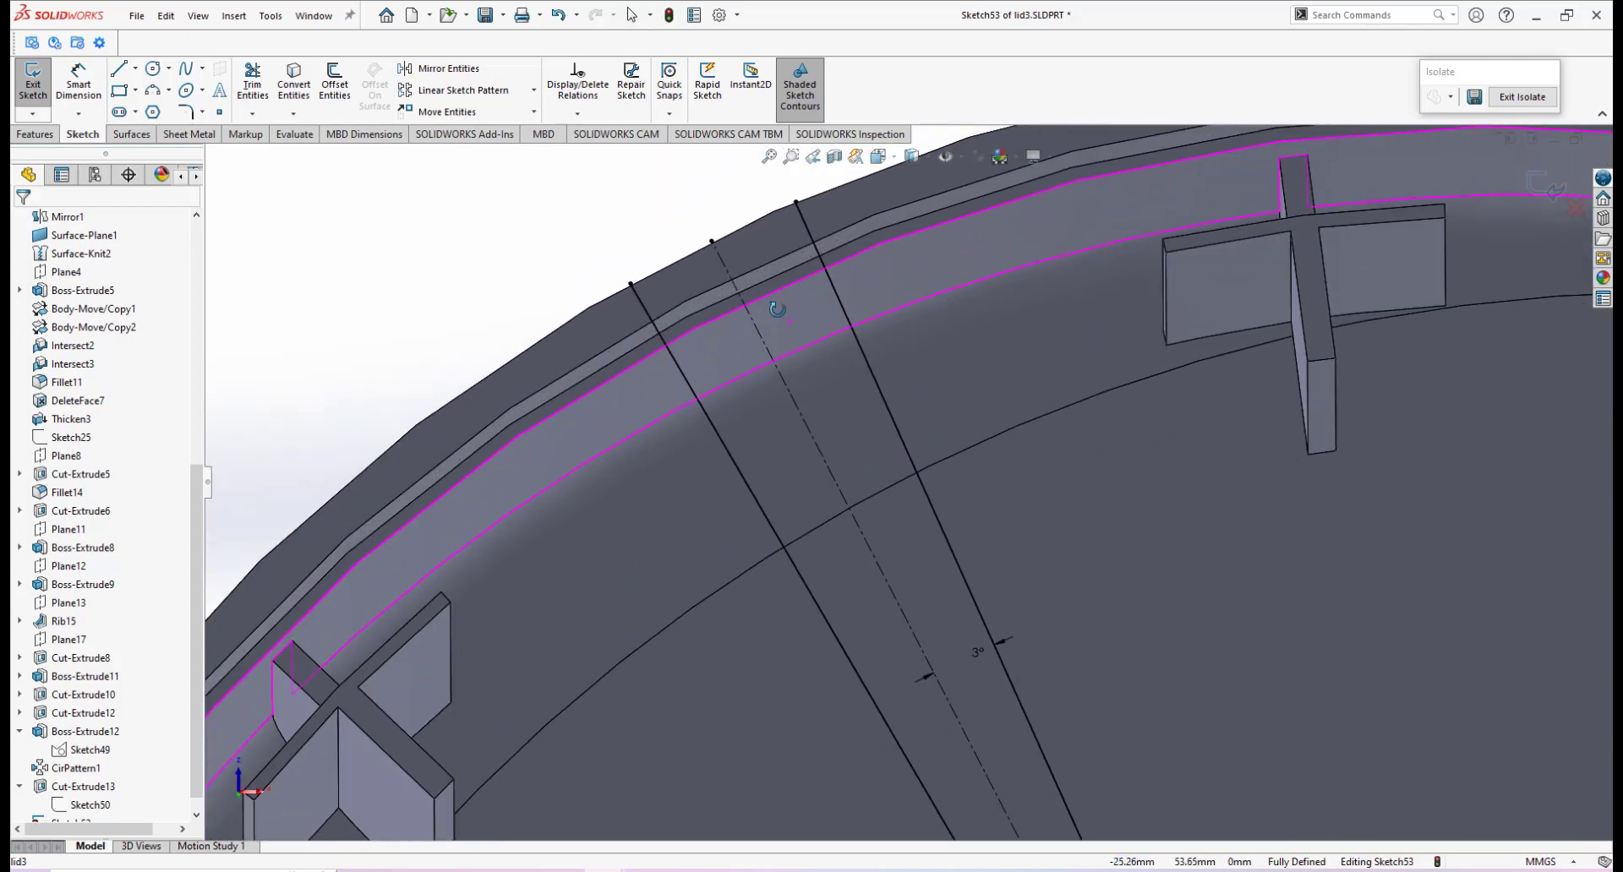
left_click(738, 236)
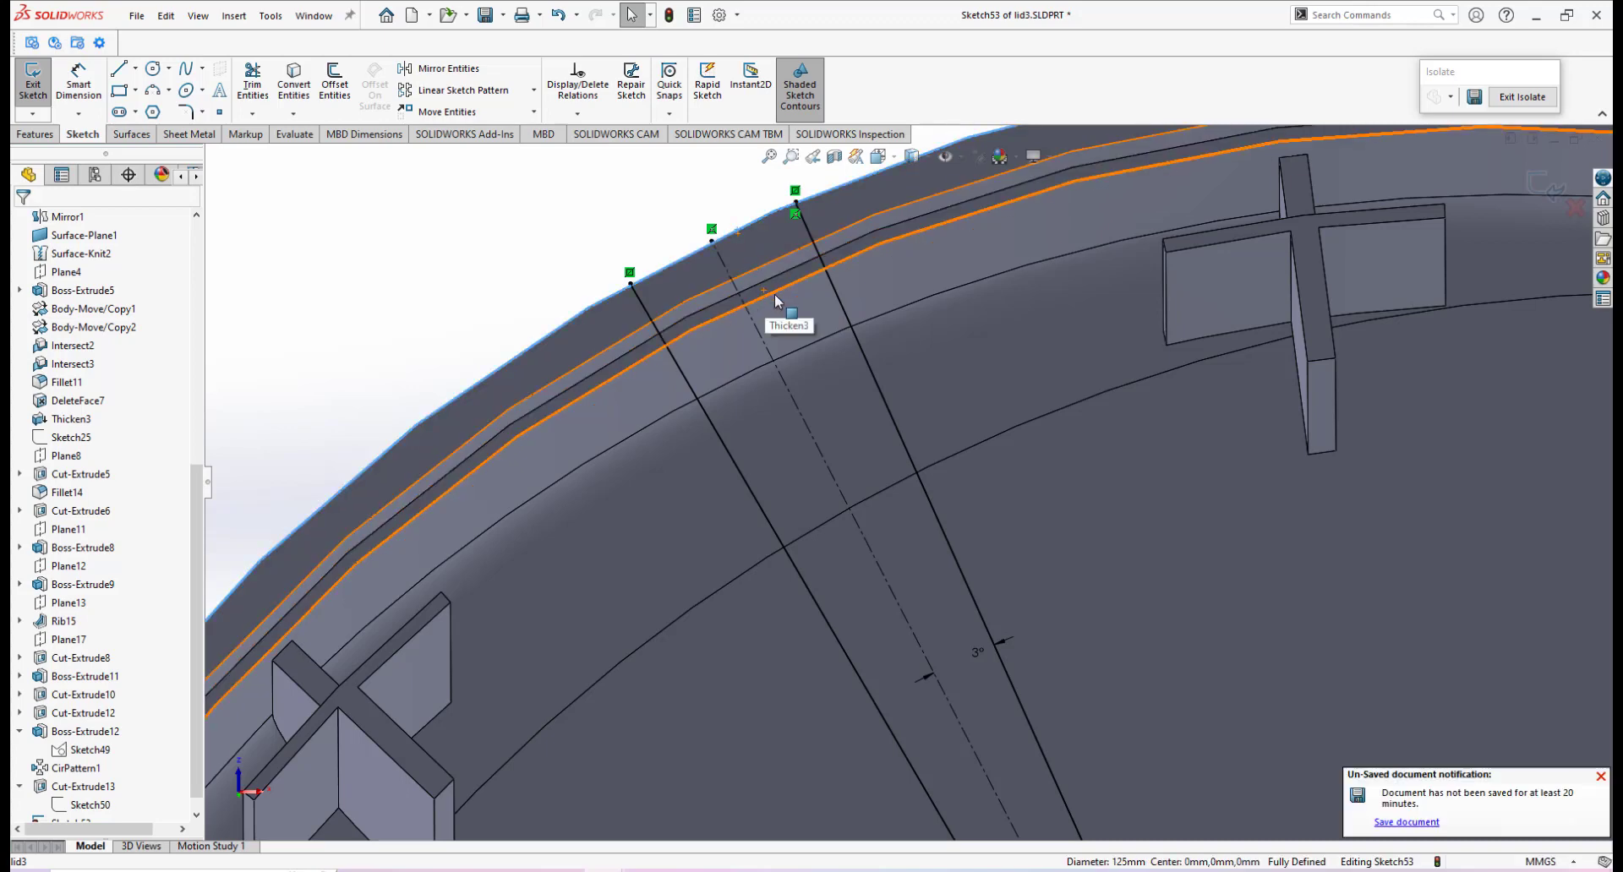
left_click(776, 286, "ctrl")
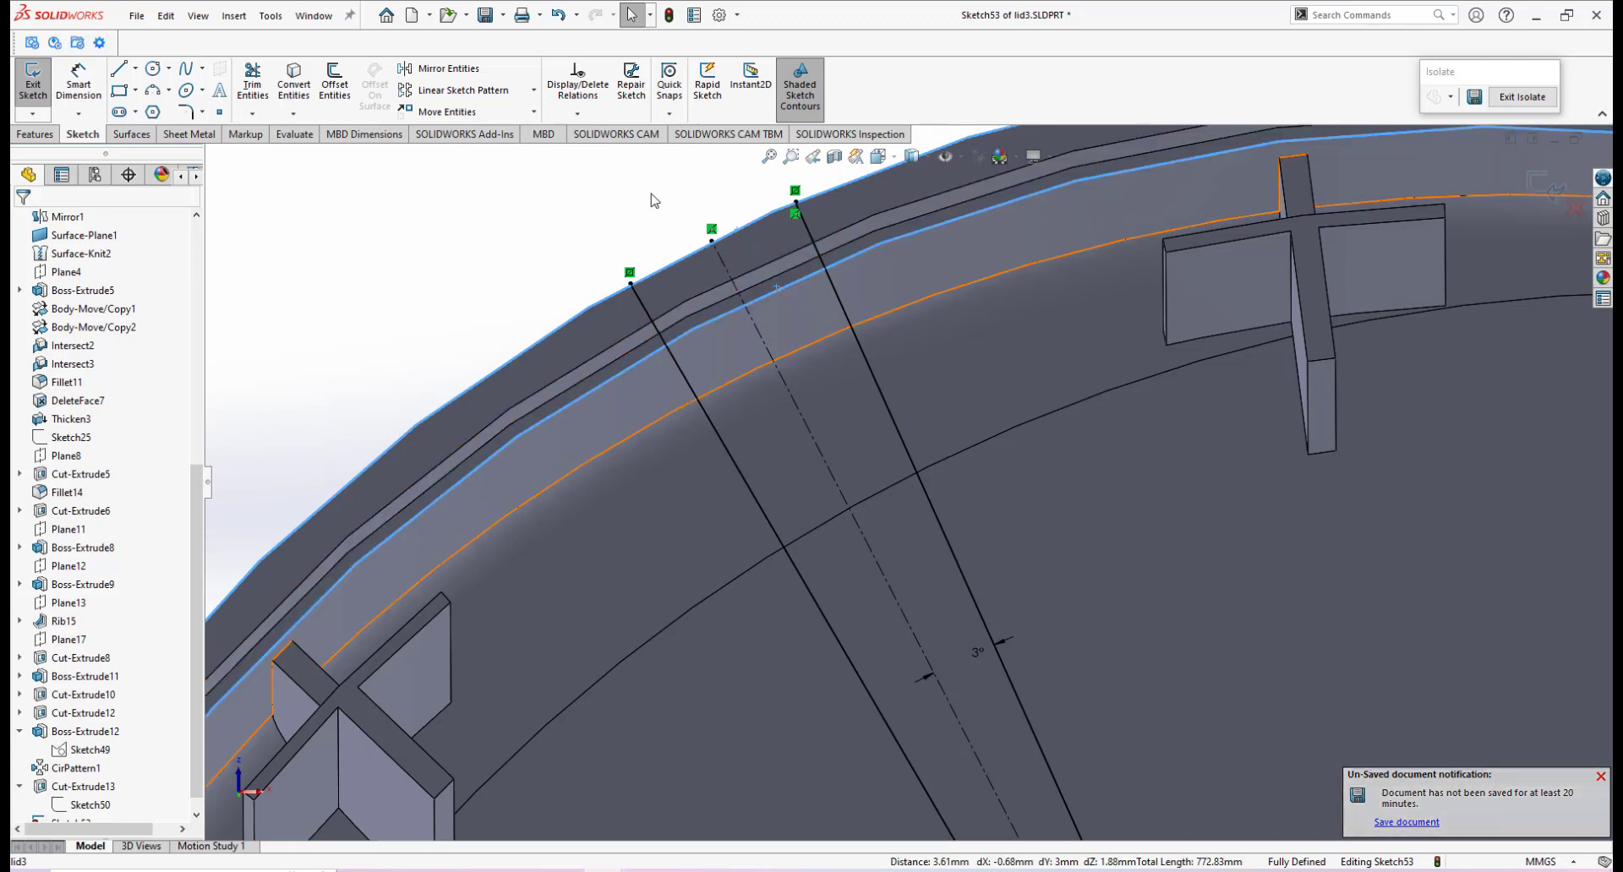
left_click(291, 87)
Power-trim the two solid lines and the converted circles down to a small closed notch profile on the rim.
mouse_move(886, 387)
middle_mouse_down()
mouse_move(887, 357)
mouse_move(834, 379)
mouse_move(845, 228)
mouse_move(829, 272)
mouse_move(899, 290)
mouse_move(854, 329)
mouse_move(822, 299)
middle_mouse_up()
scroll(834, 379, "up", 4)
scroll(829, 272, "down", 3)
scroll(820, 296, "down", 2)
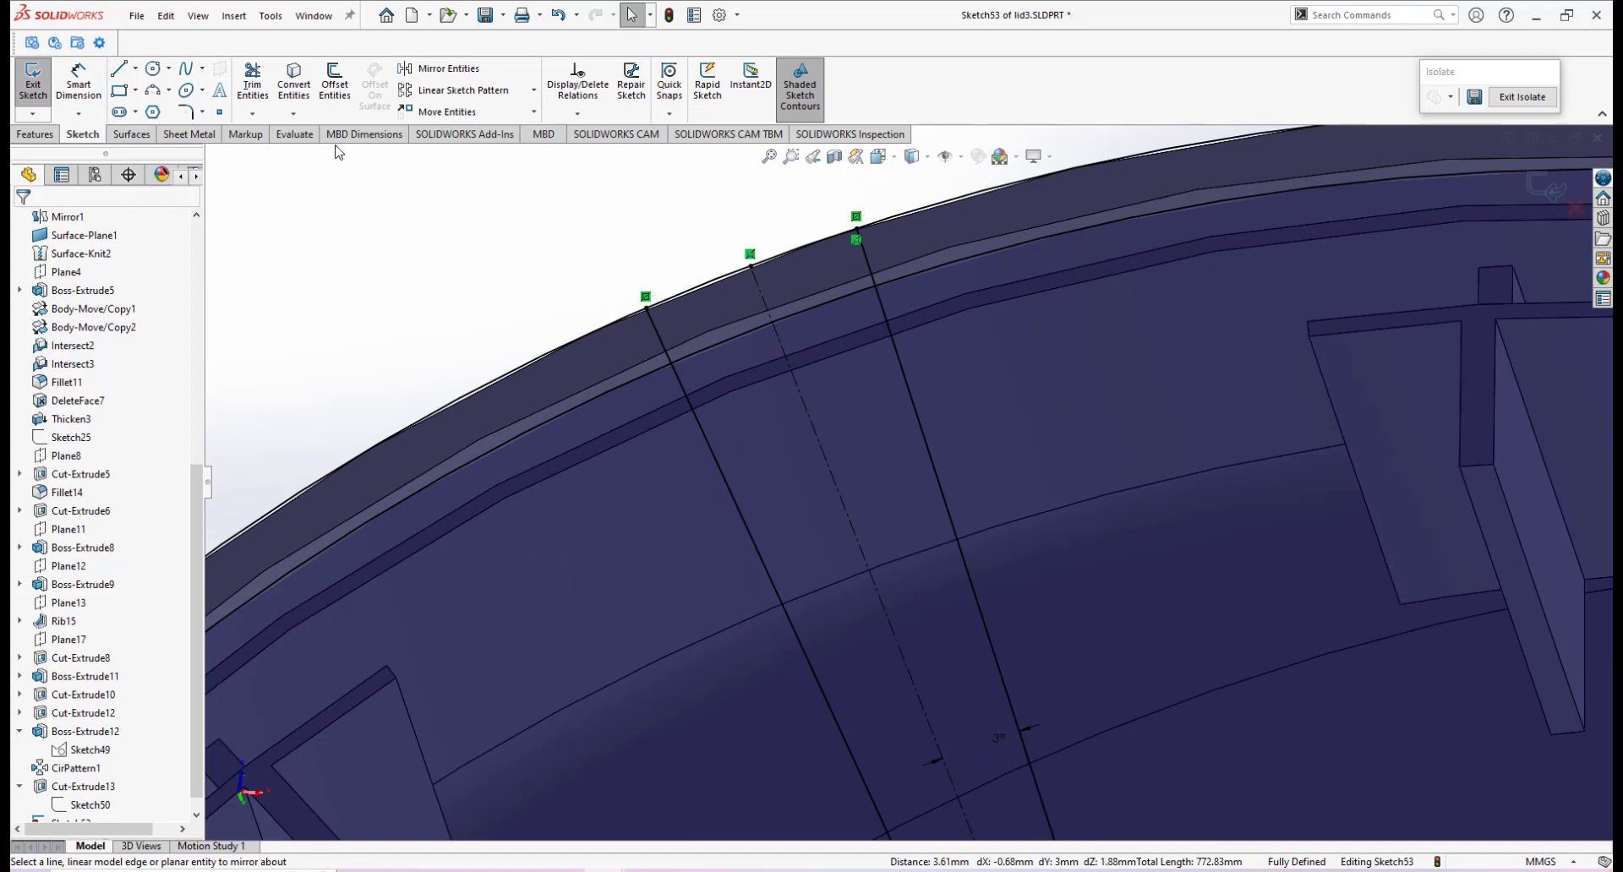
left_click(251, 84)
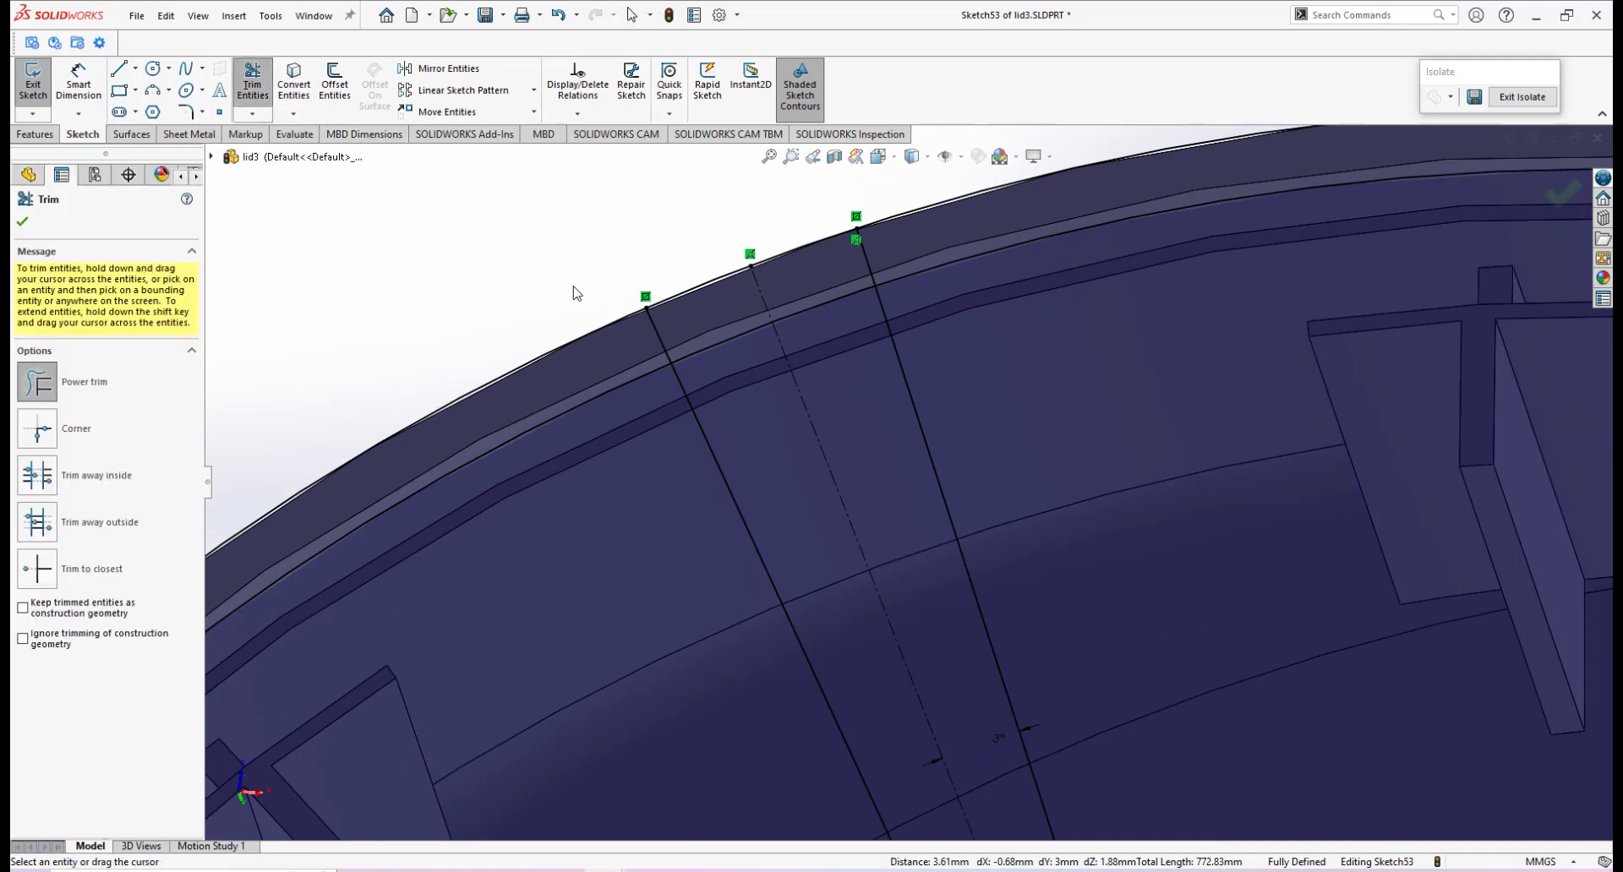
left_click_drag(573, 281, 647, 414)
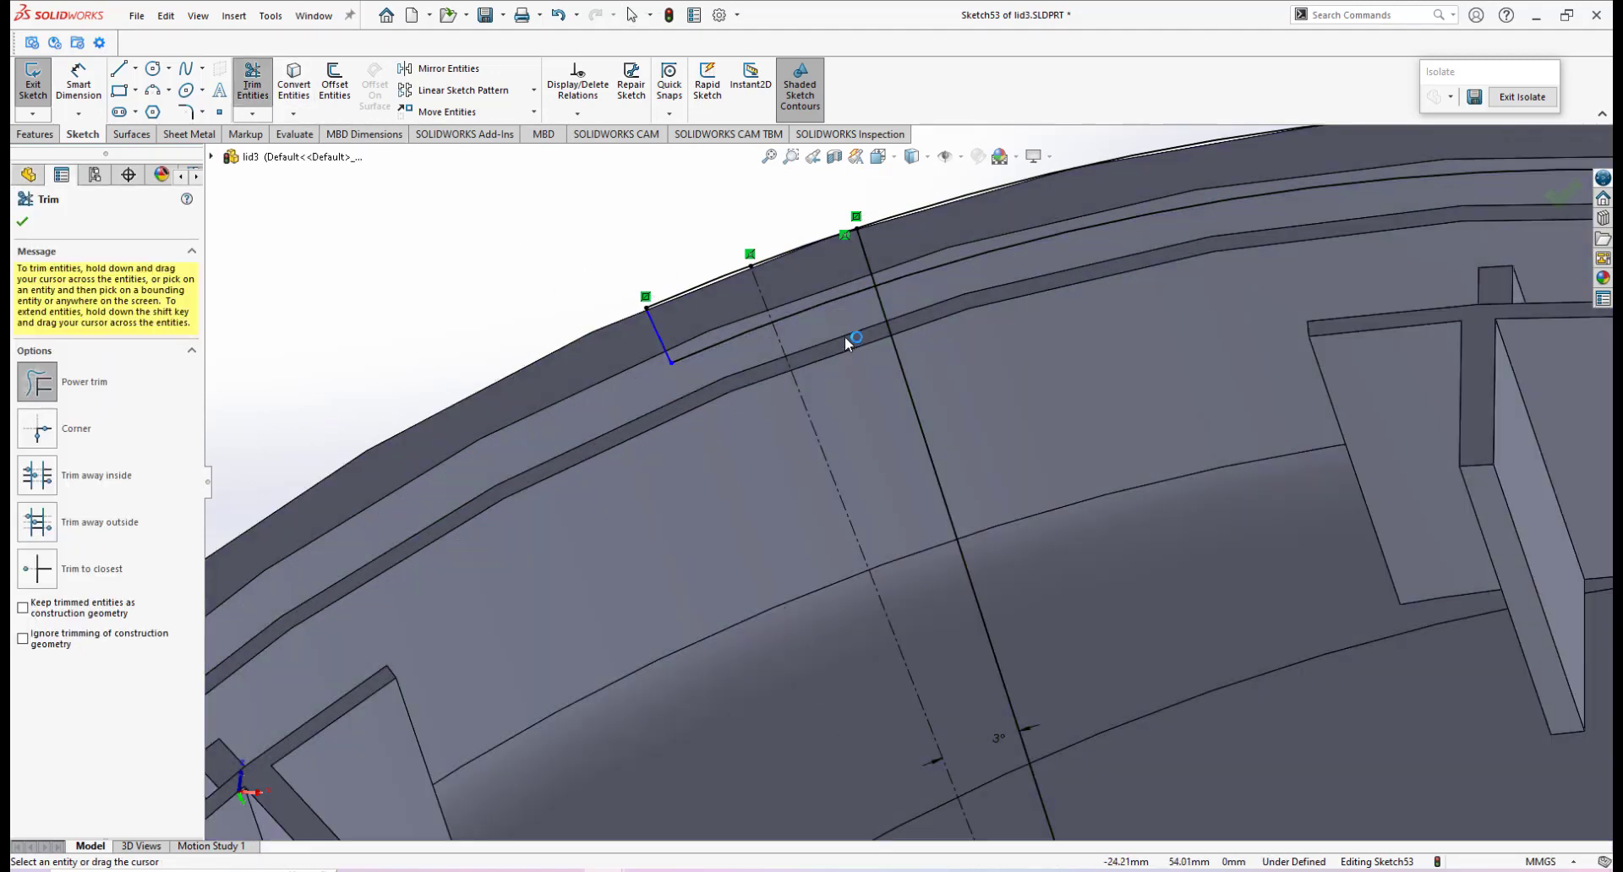
left_click_drag(922, 292, 930, 182)
mouse_move(850, 375)
middle_mouse_down()
mouse_move(882, 362)
mouse_move(844, 411)
middle_mouse_up()
scroll(1013, 428, "up", 5)
scroll(986, 450, "down", 3)
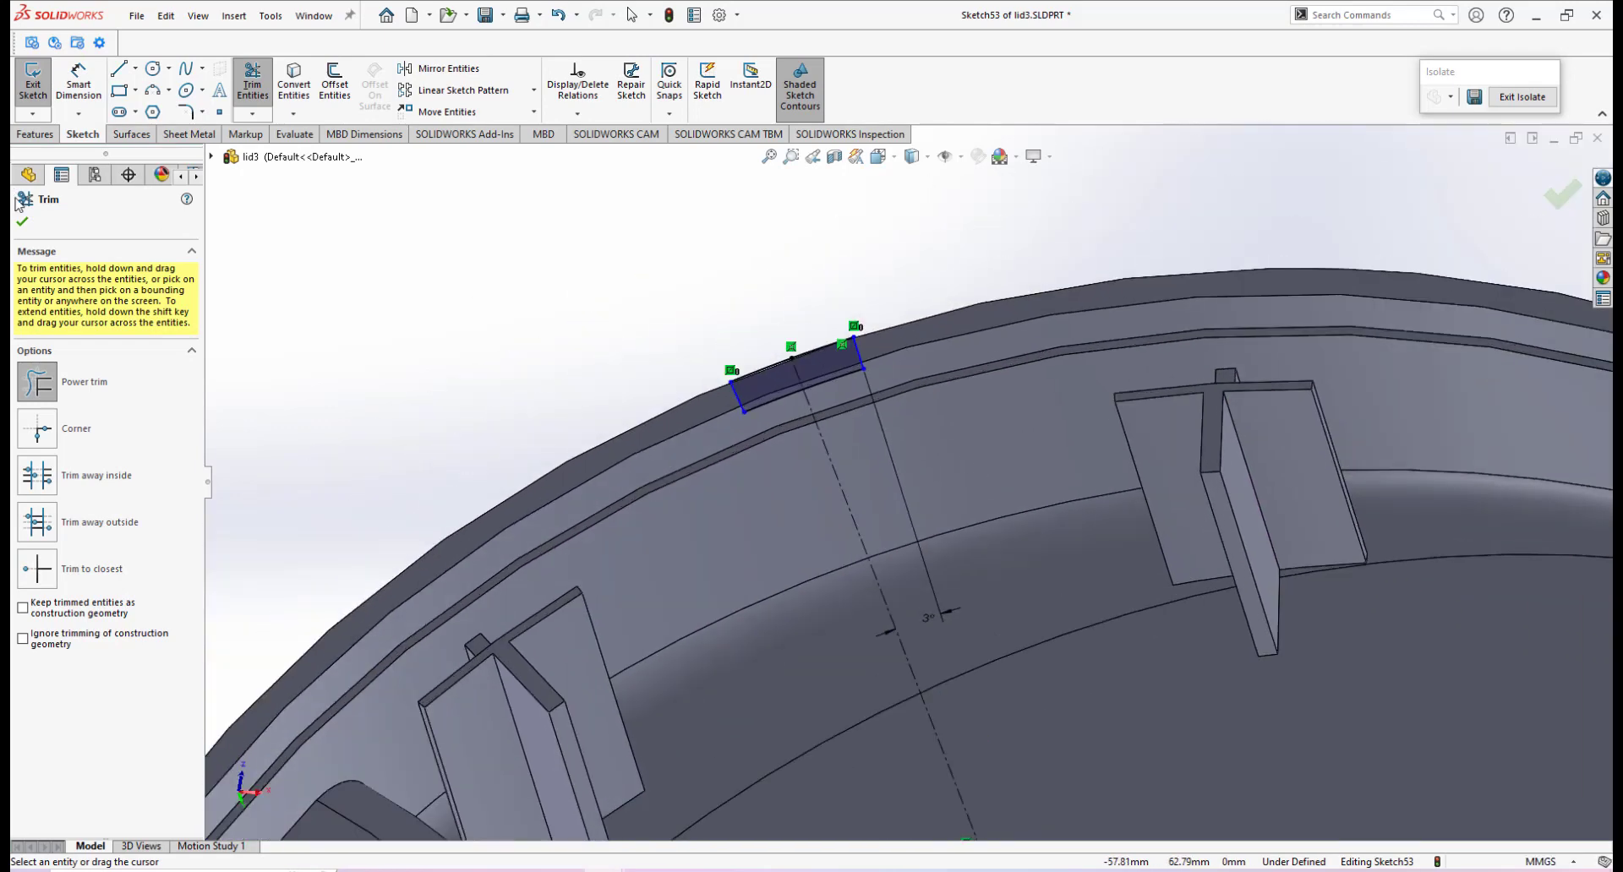
left_click(23, 227)
Examine the trimmed notch profile on the rim from several angles, and check the length of its short side line.
middle_click_drag(879, 359, 850, 389)
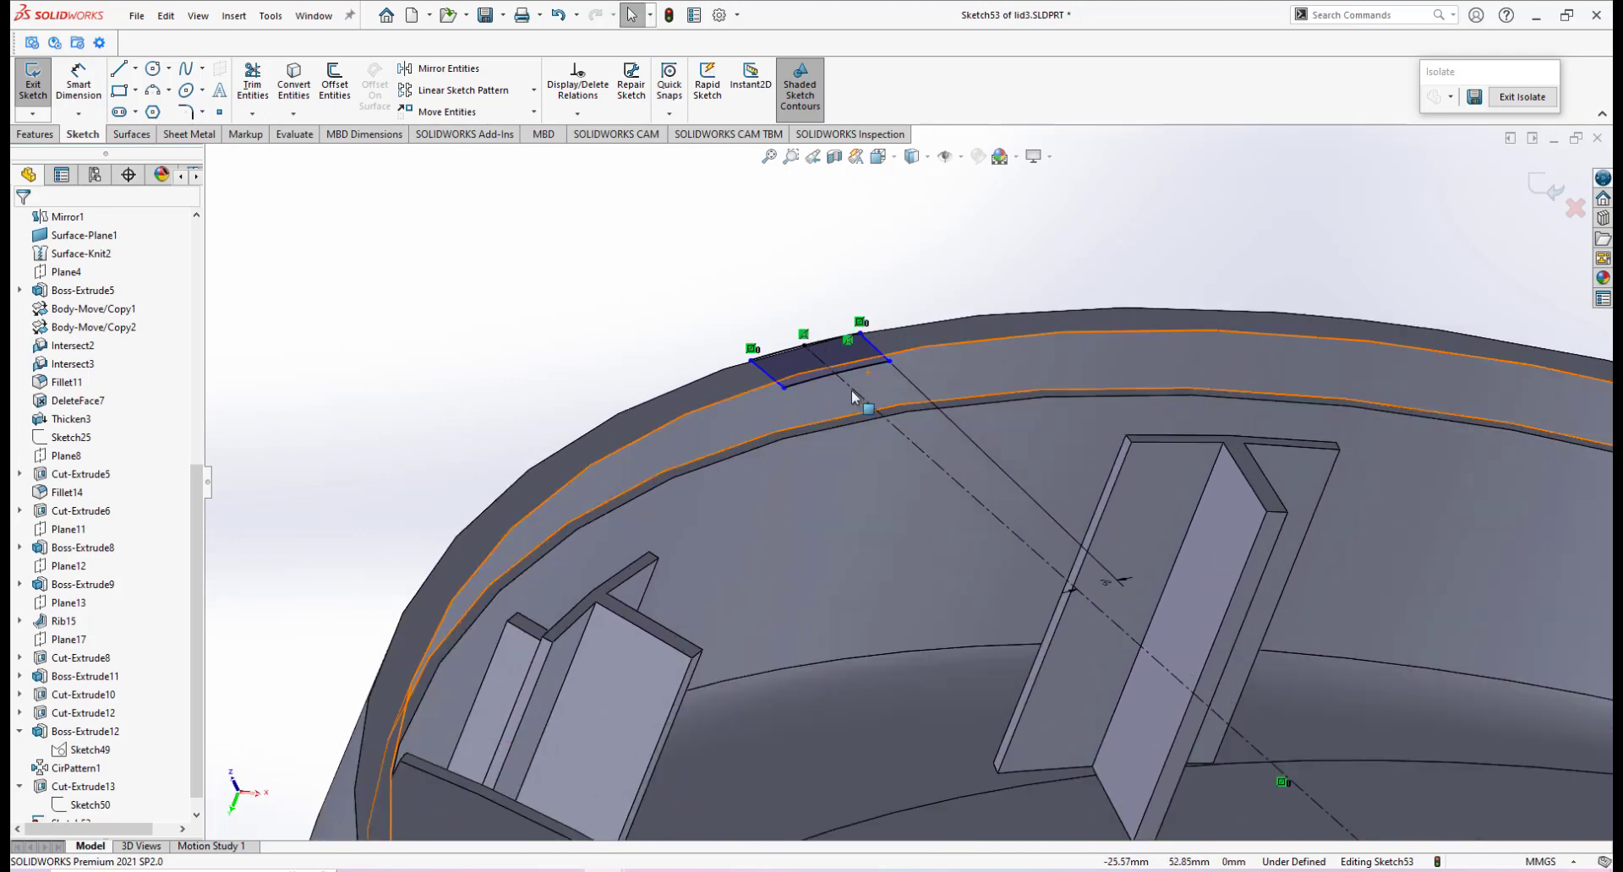
mouse_move(923, 433)
middle_mouse_down()
mouse_move(901, 417)
mouse_move(836, 475)
middle_mouse_up()
scroll(838, 475, "down", 3)
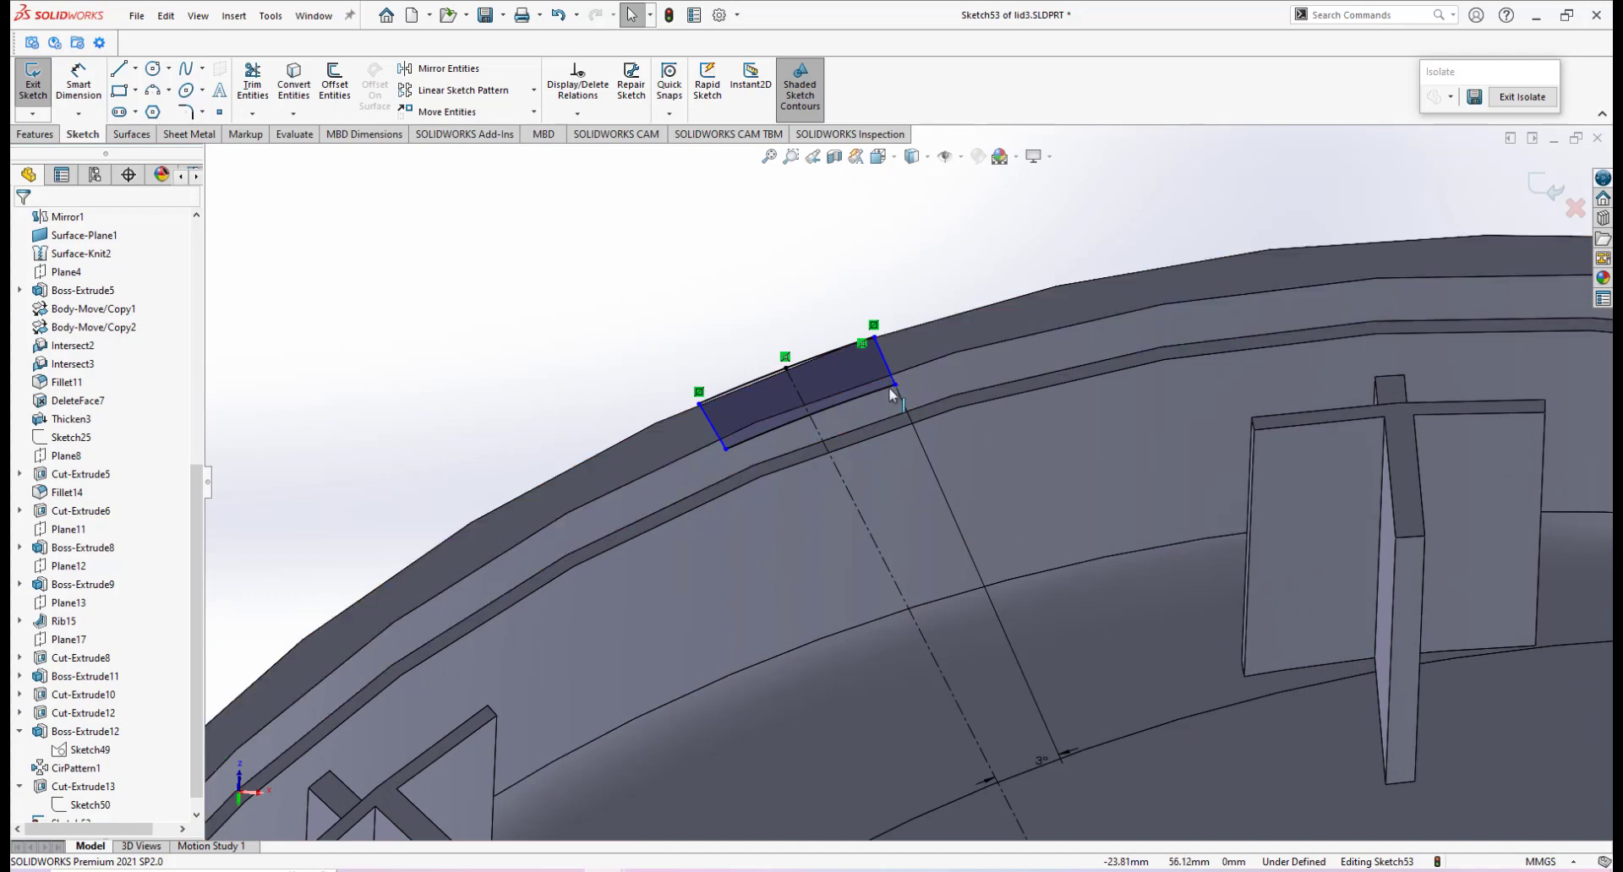
scroll(889, 387, "down", 4)
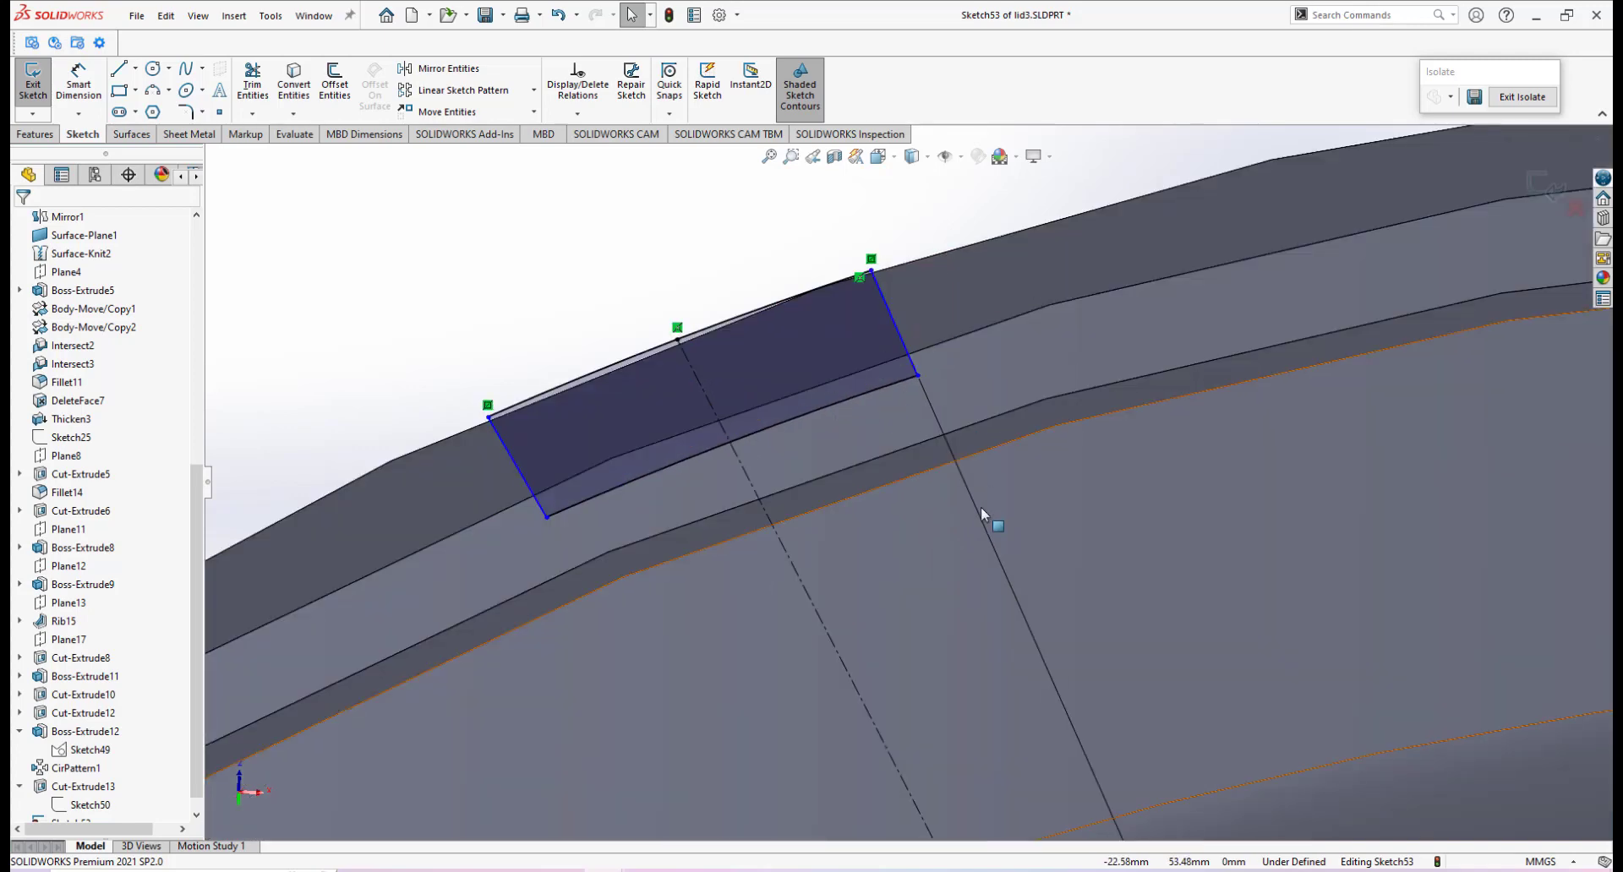
scroll(982, 513, "up", 8)
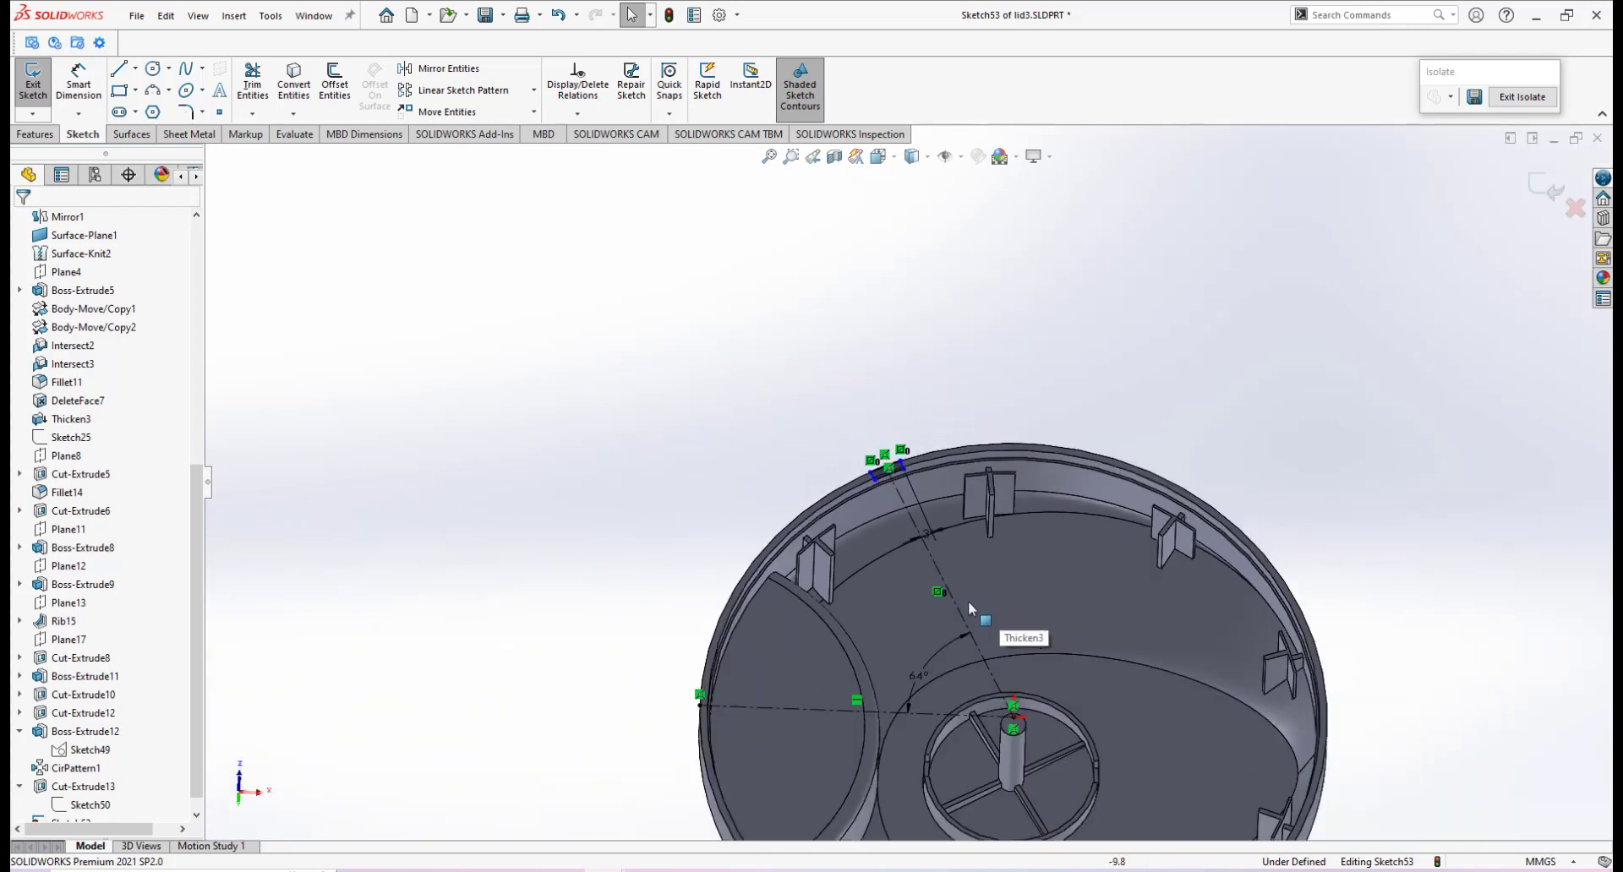
scroll(952, 543, "down", 3)
scroll(859, 391, "down", 2)
scroll(865, 350, "down", 4)
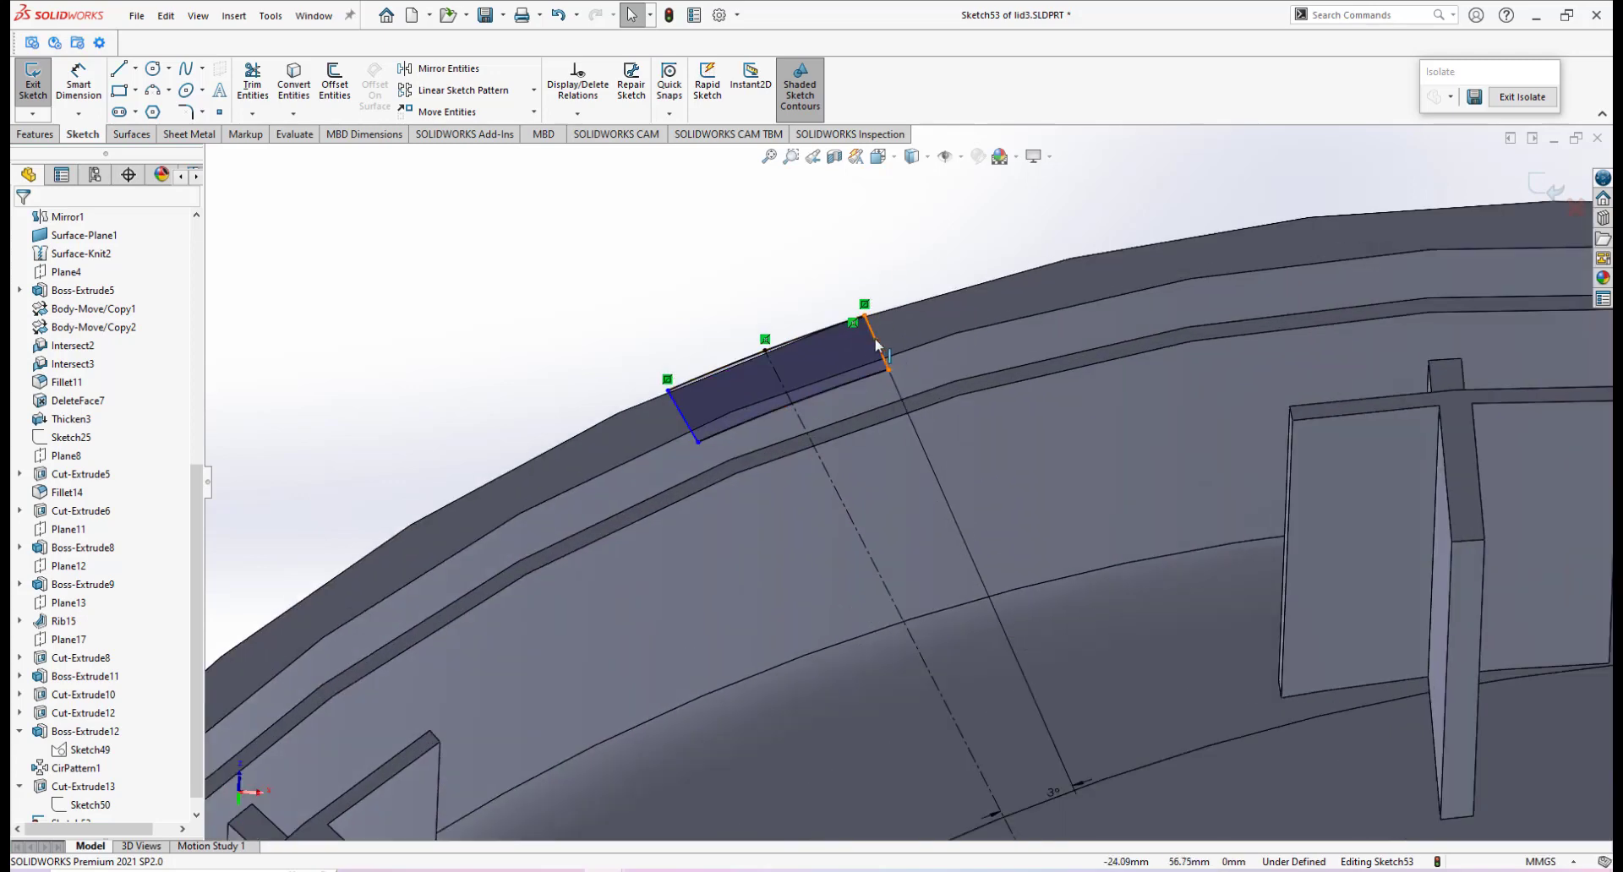
left_click(876, 345)
scroll(1014, 592, "up", 5)
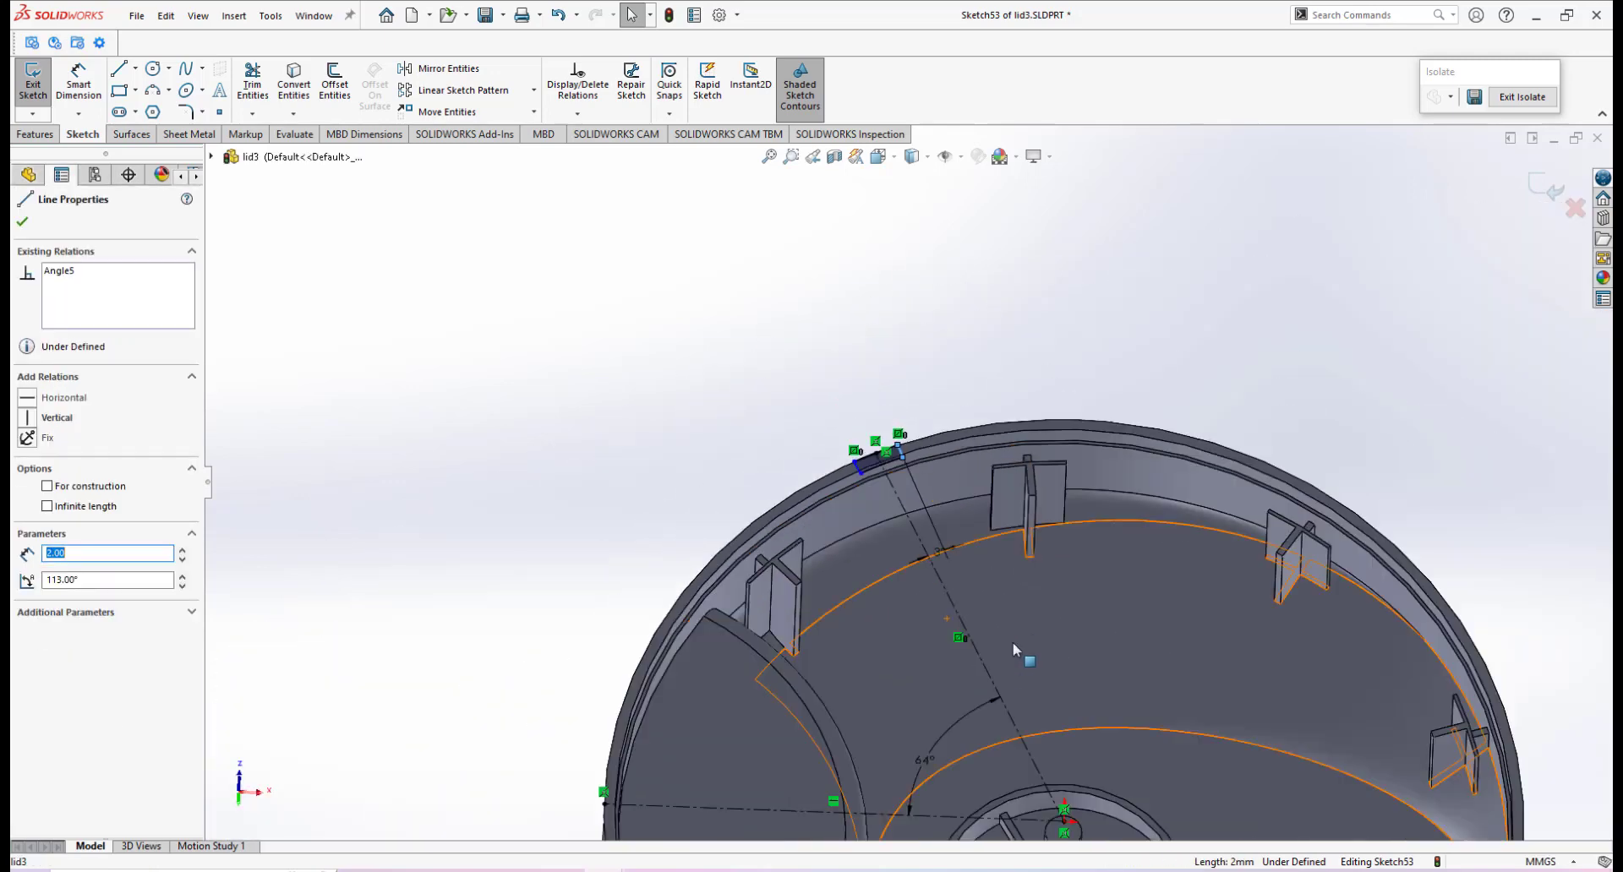
scroll(1015, 649, "down", 2)
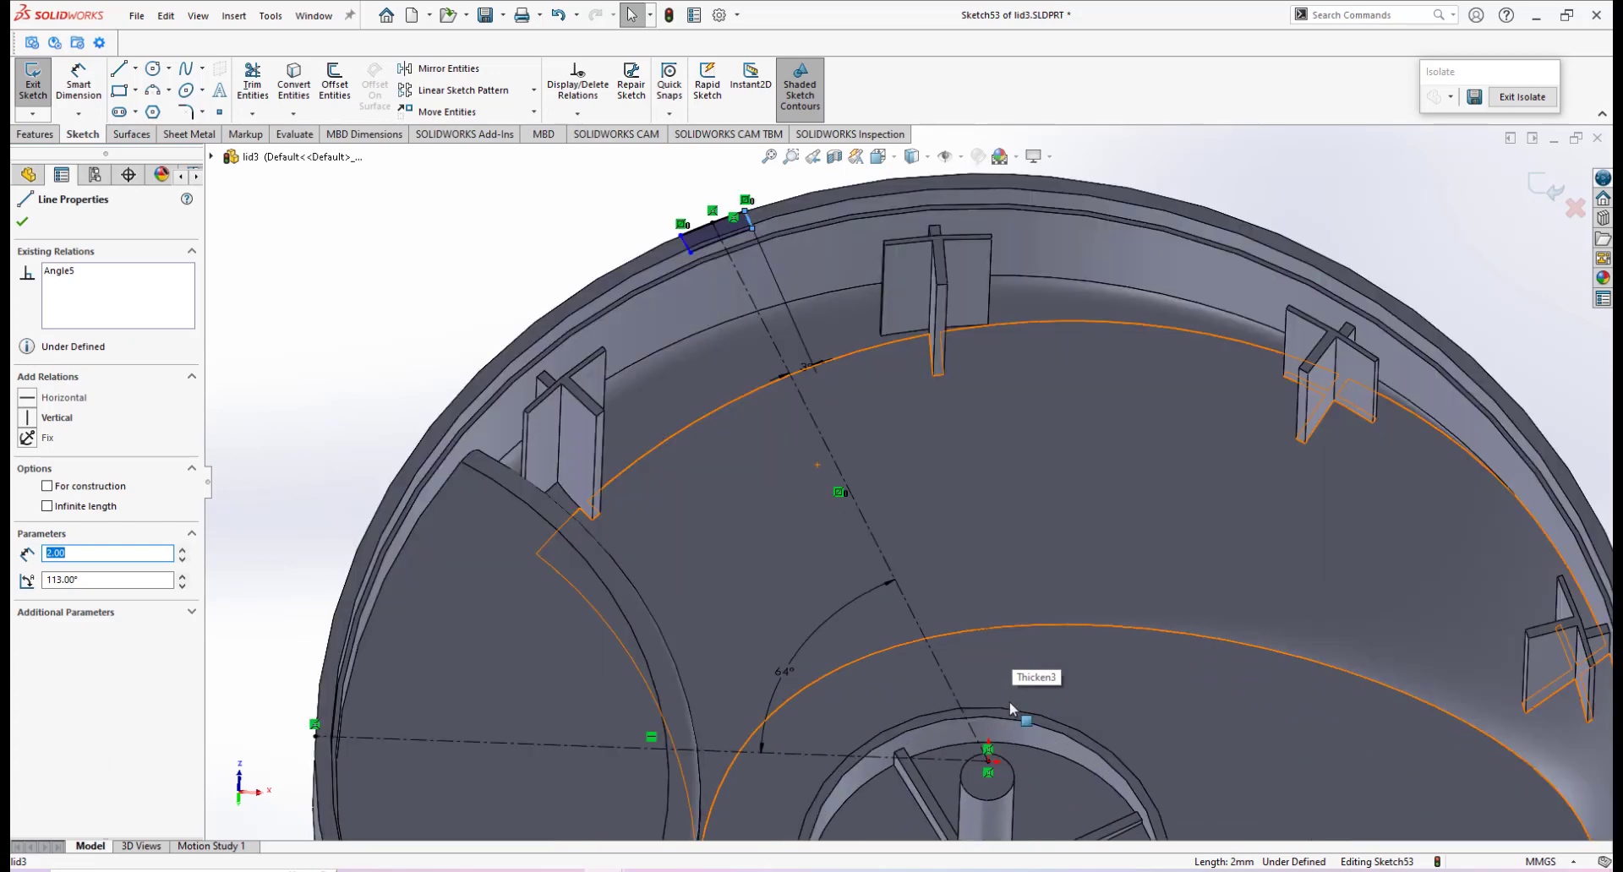
Make both short side lines of the notch profile coincident with the centre point of the lid.
left_click(987, 763, "ctrl")
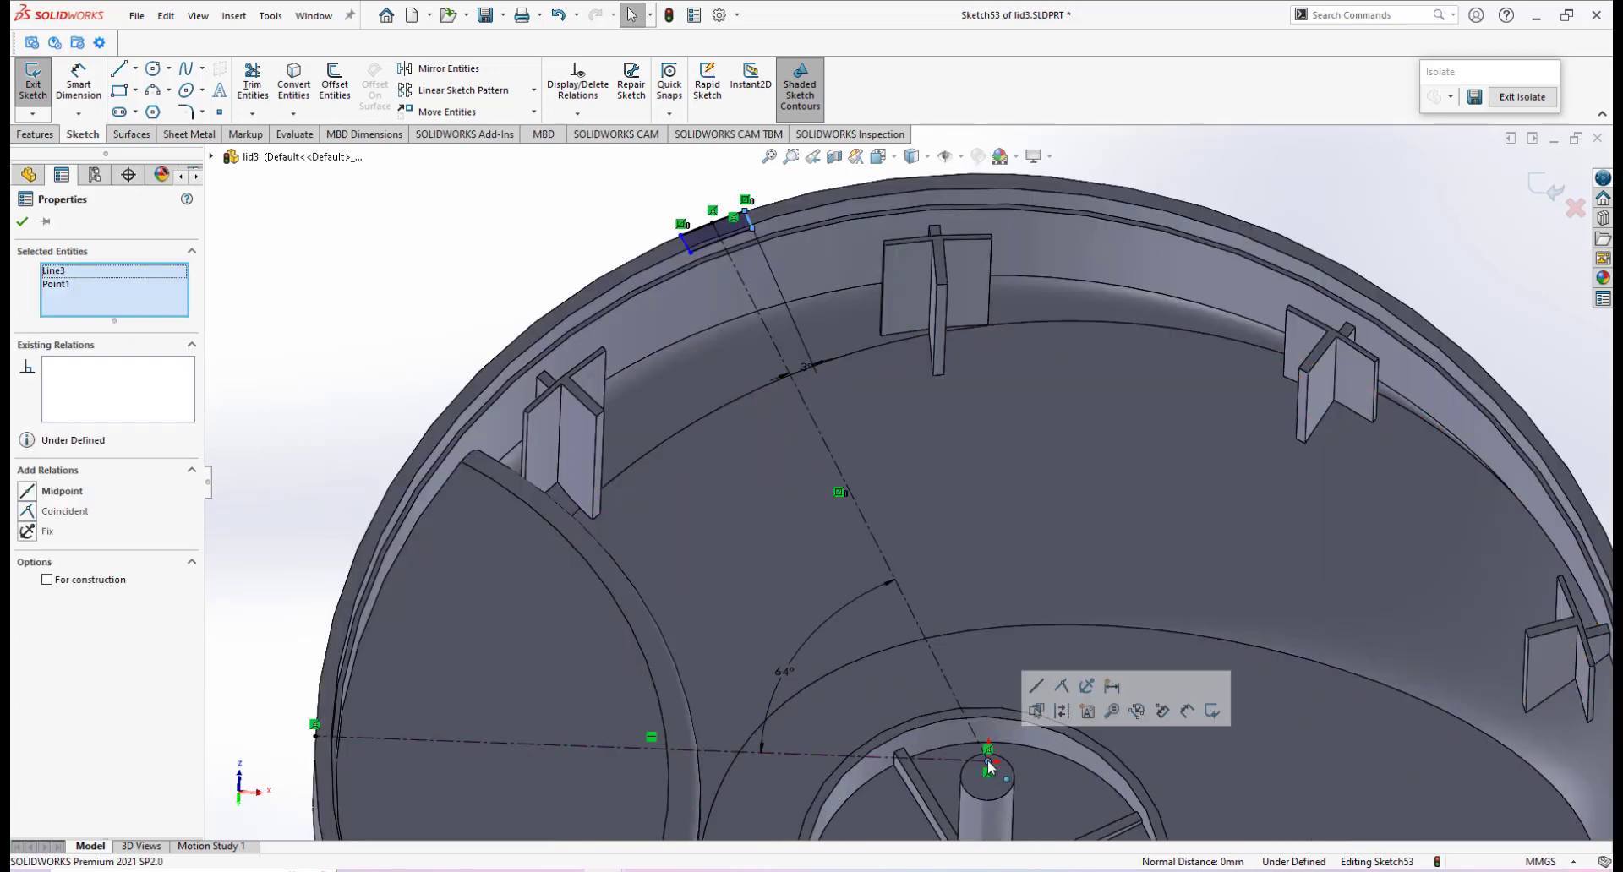
left_click(1061, 688)
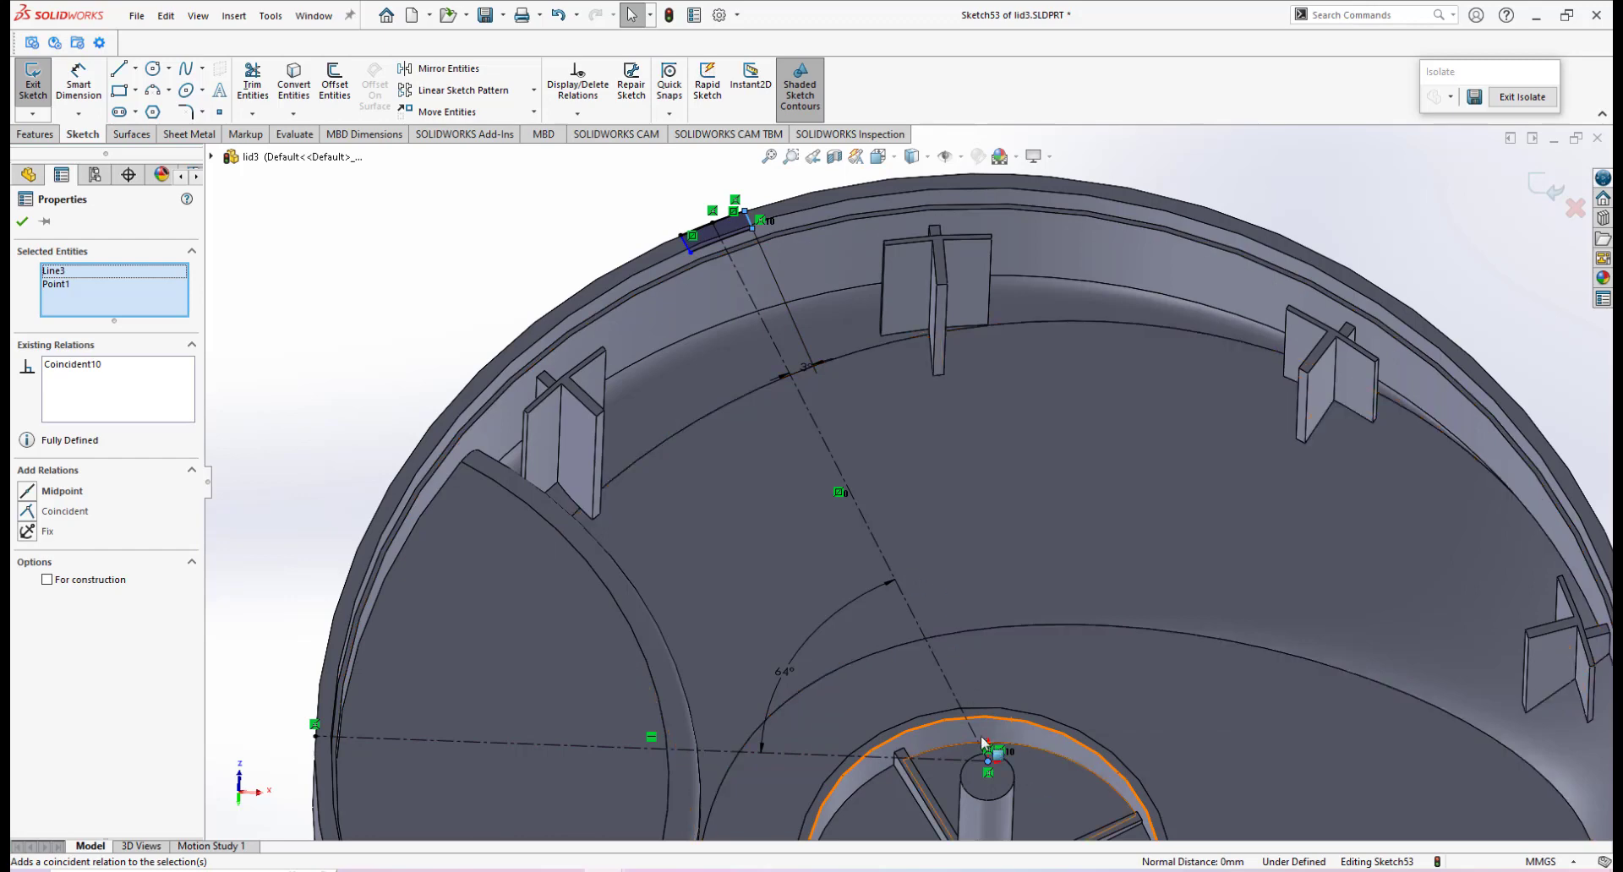
left_click(566, 223)
scroll(727, 219, "down", 4)
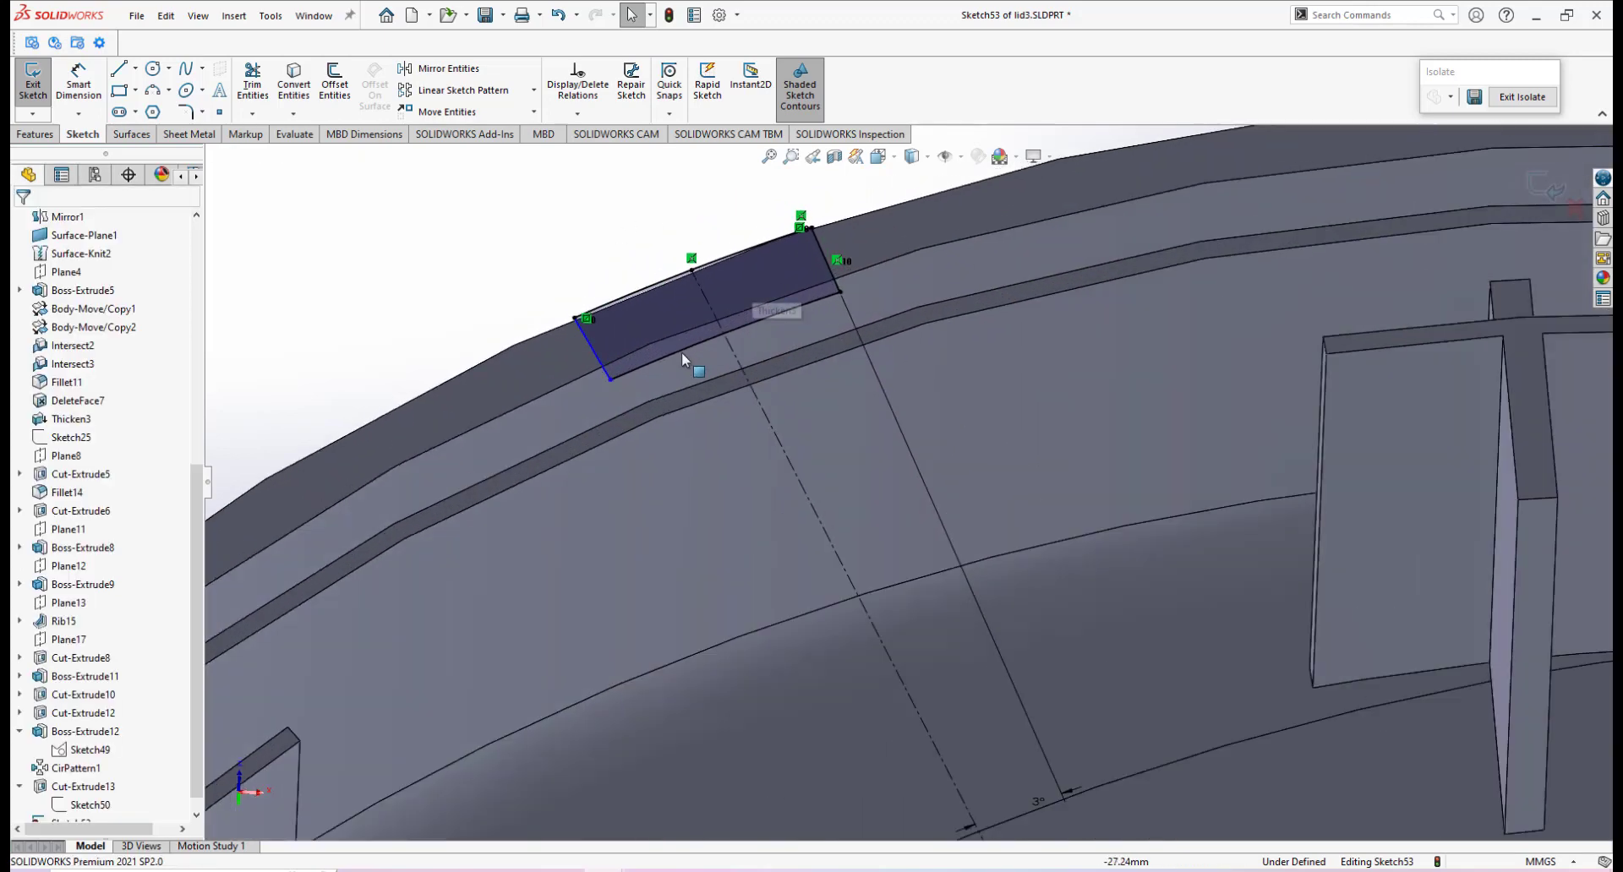
left_click(596, 357)
scroll(845, 583, "up", 6)
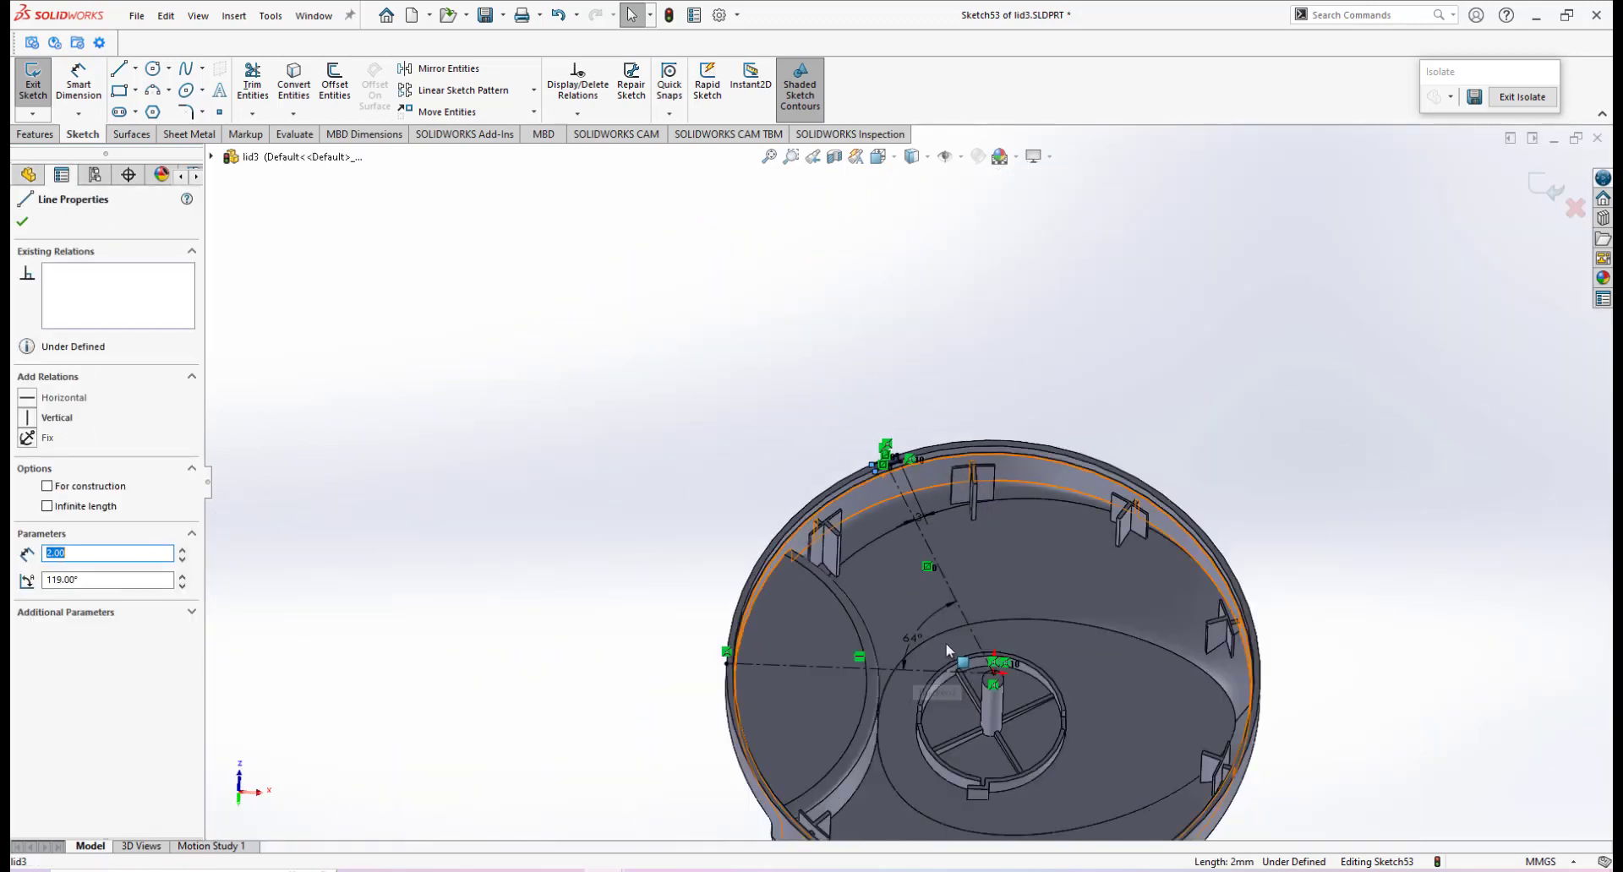
scroll(1036, 664, "down", 3)
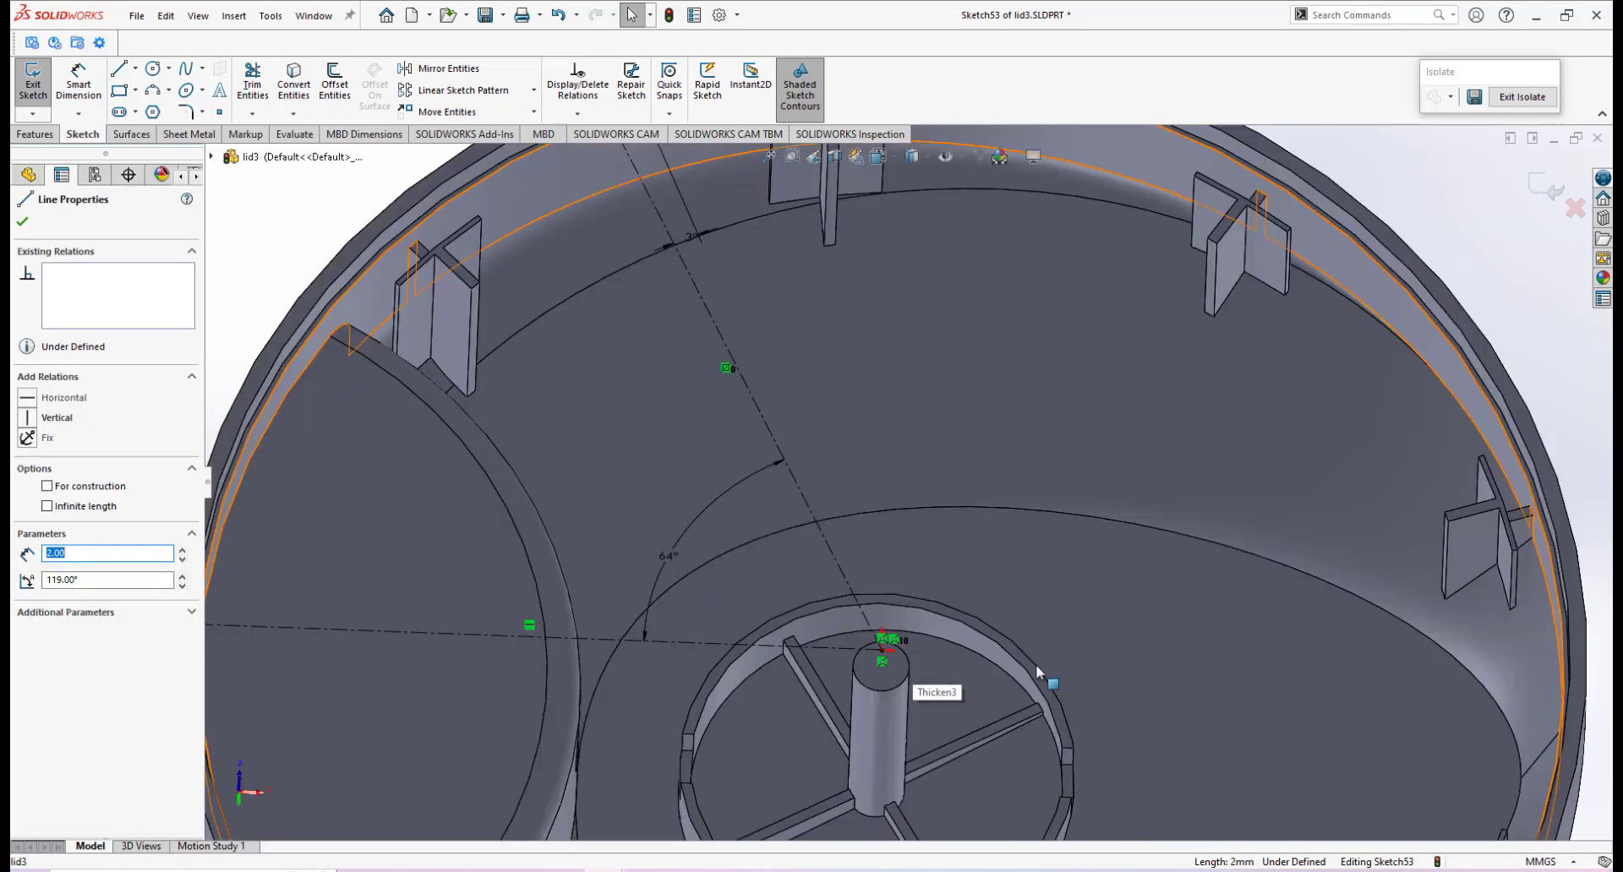
left_click(883, 657, "ctrl")
left_click(957, 578)
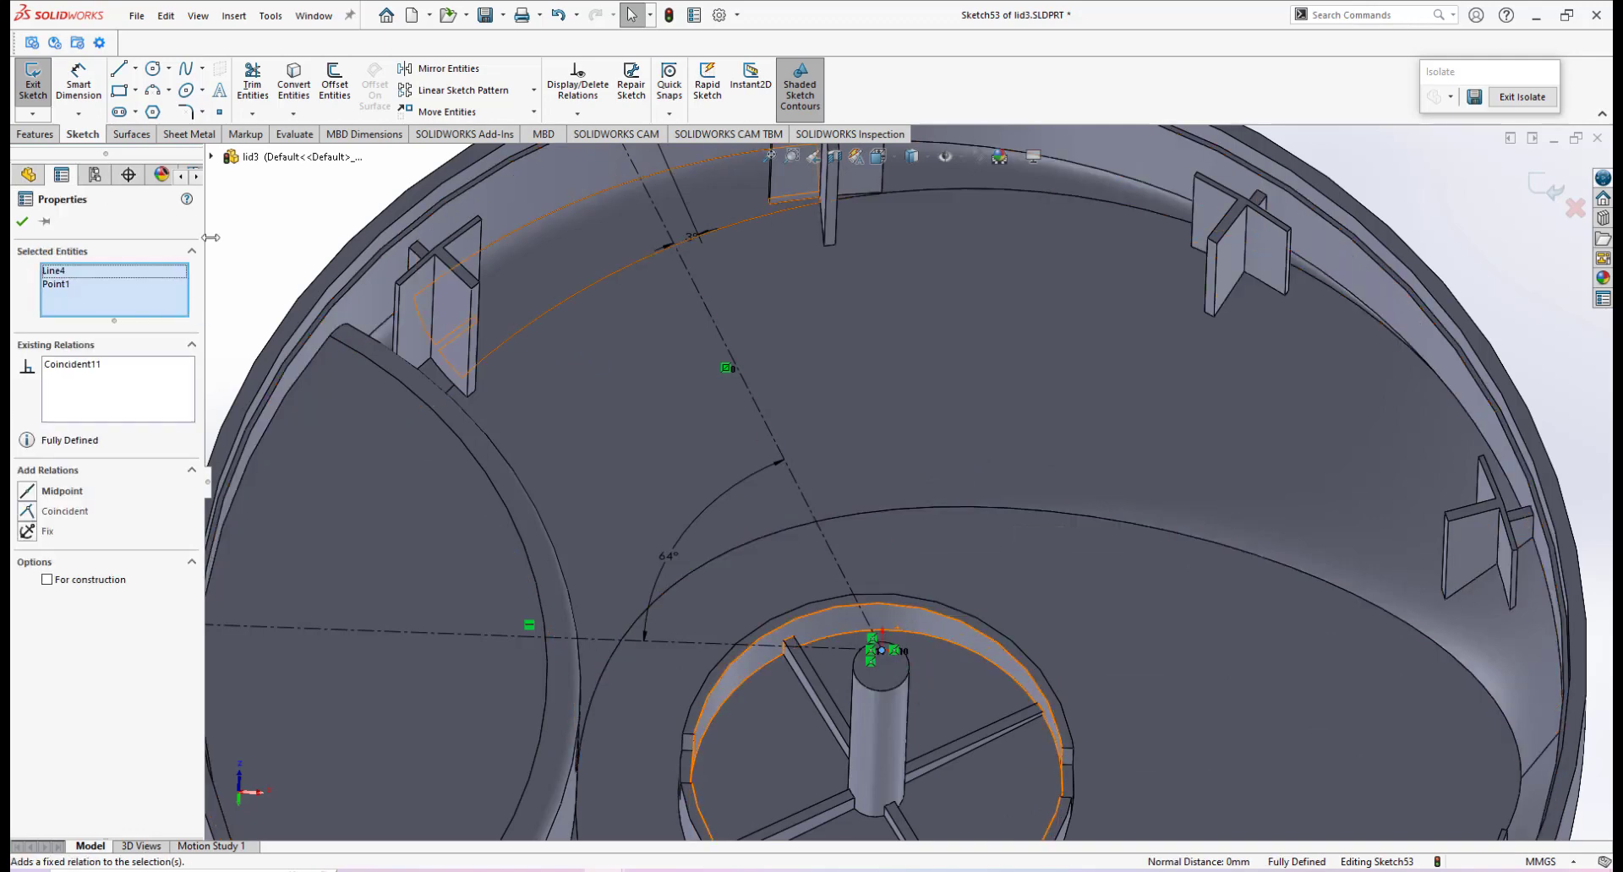
left_click(625, 297)
Extrude the notch profile in the reversed direction, Up To Surface, ending on the narrow ledge face below the rim.
scroll(627, 299, "up", 4)
scroll(764, 298, "down", 6)
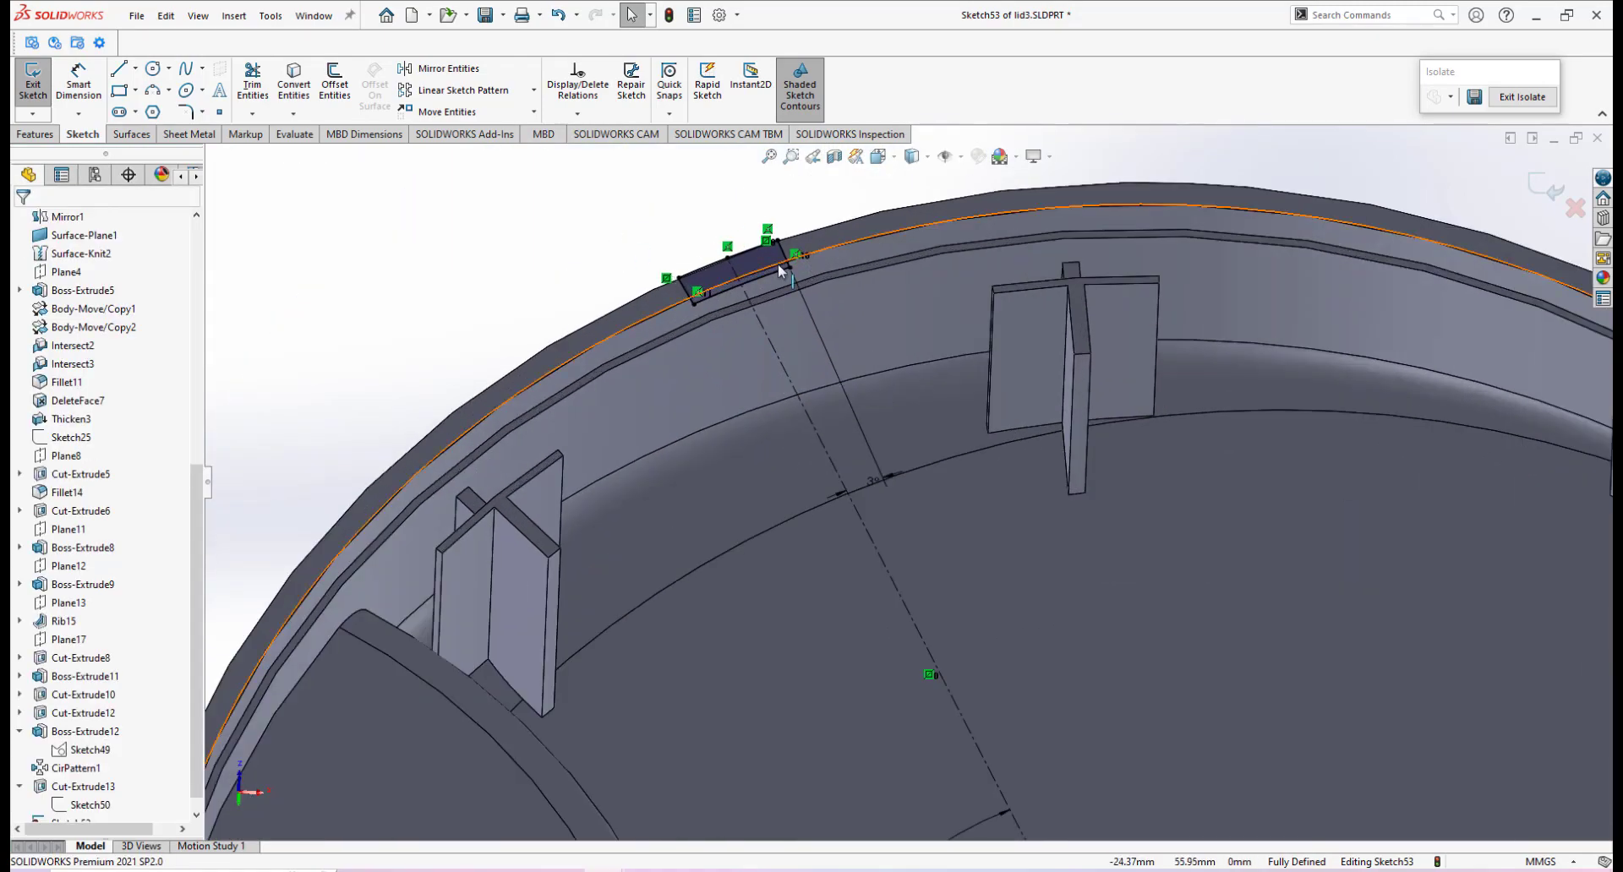
scroll(739, 267, "down", 4)
mouse_move(751, 353)
middle_mouse_down()
mouse_move(757, 301)
mouse_move(840, 374)
mouse_move(862, 267)
mouse_move(876, 431)
middle_mouse_up()
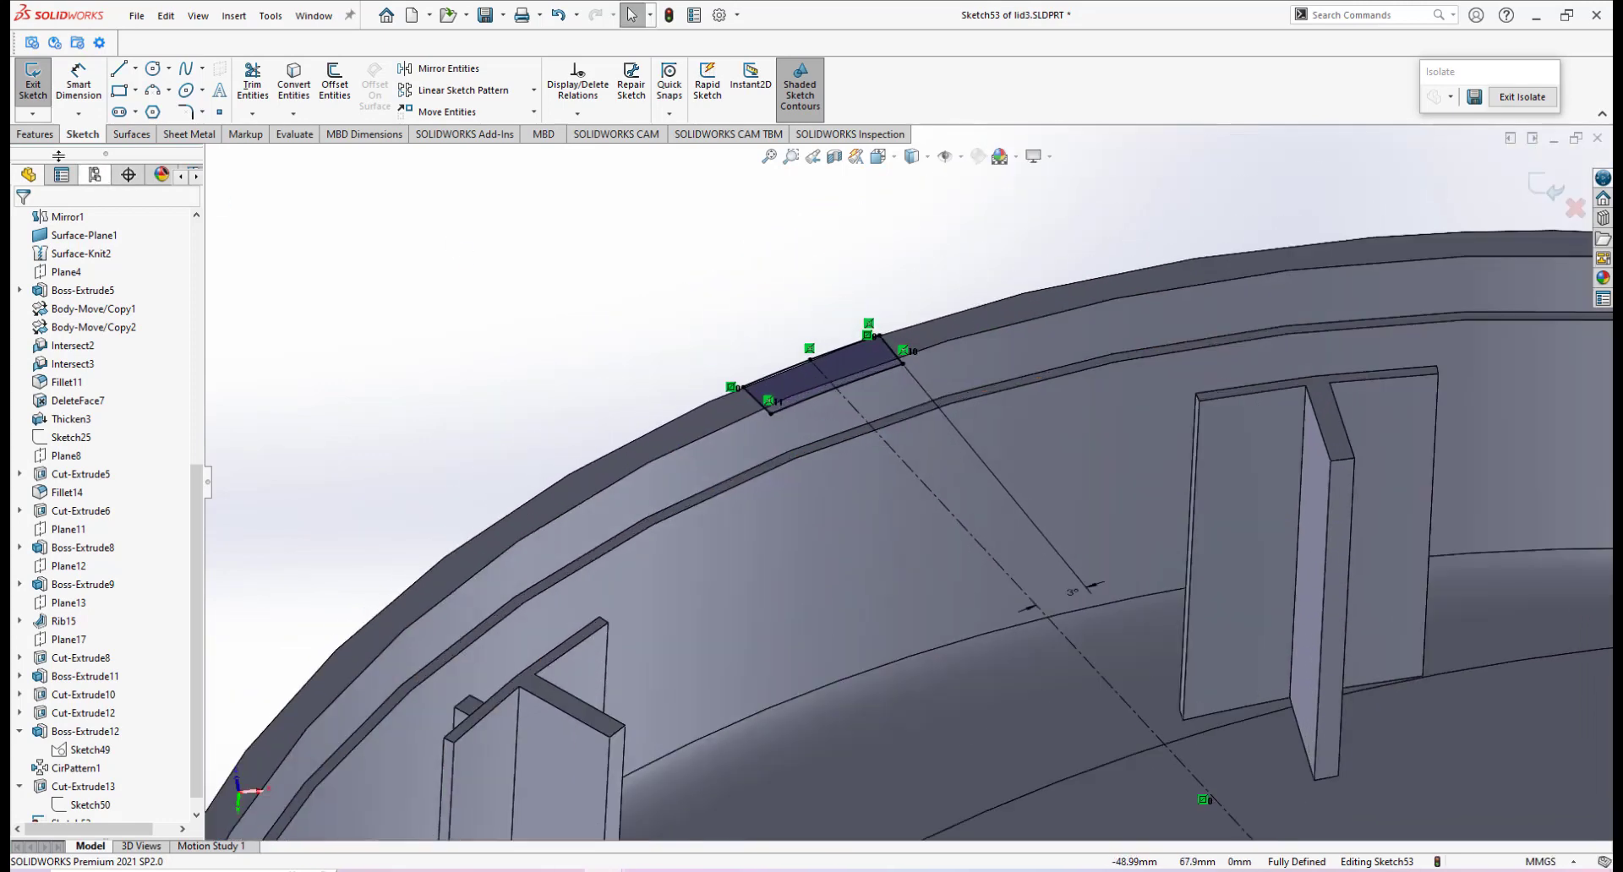
left_click(19, 137)
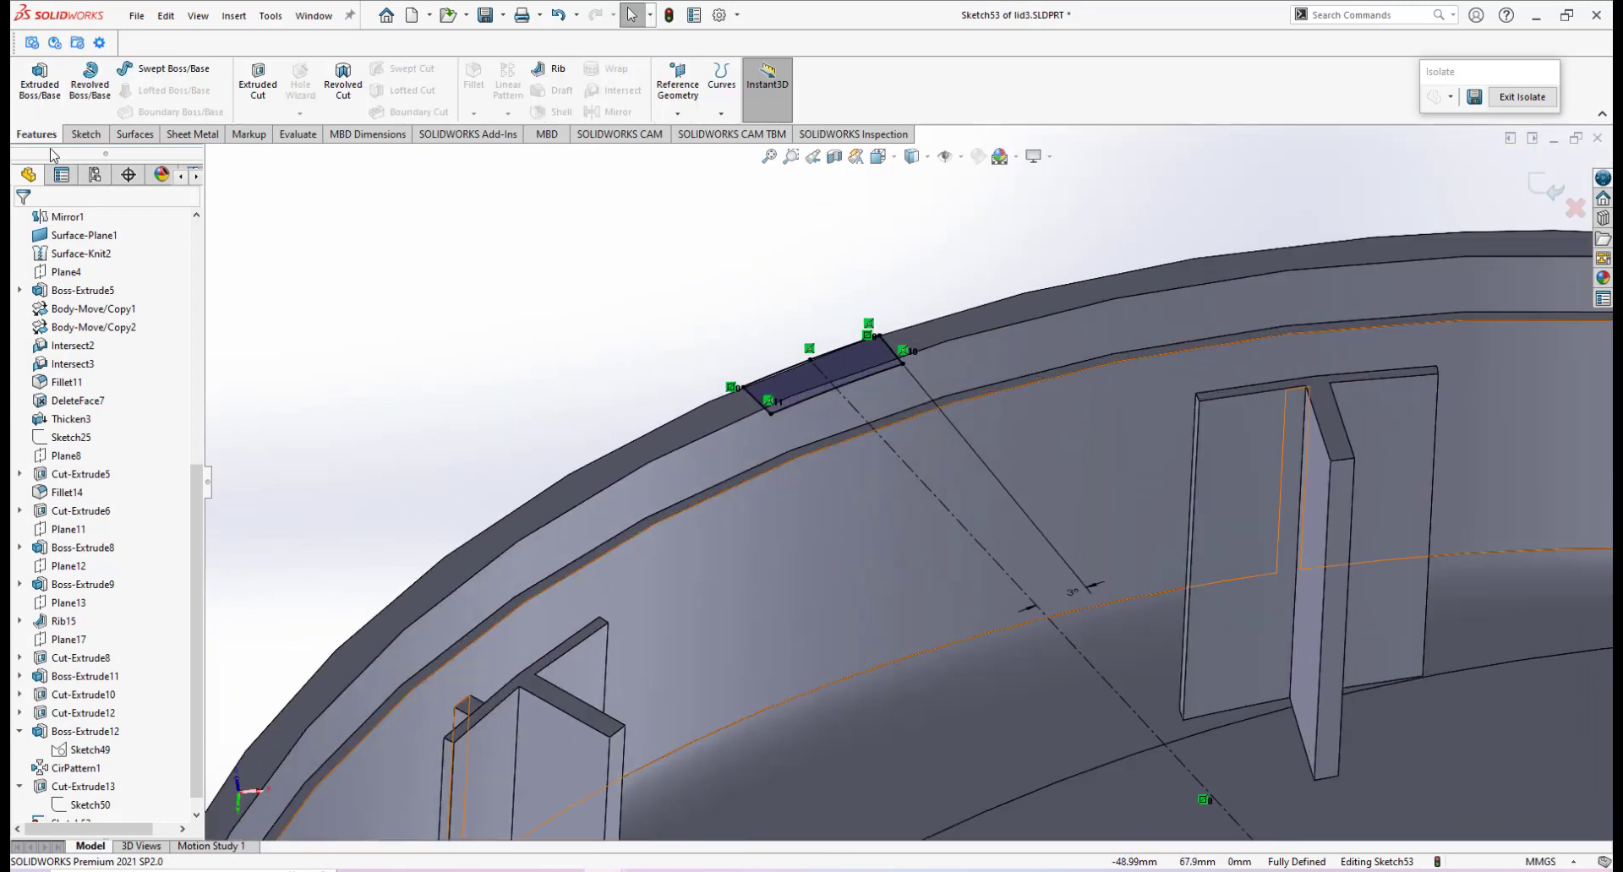
left_click(39, 85)
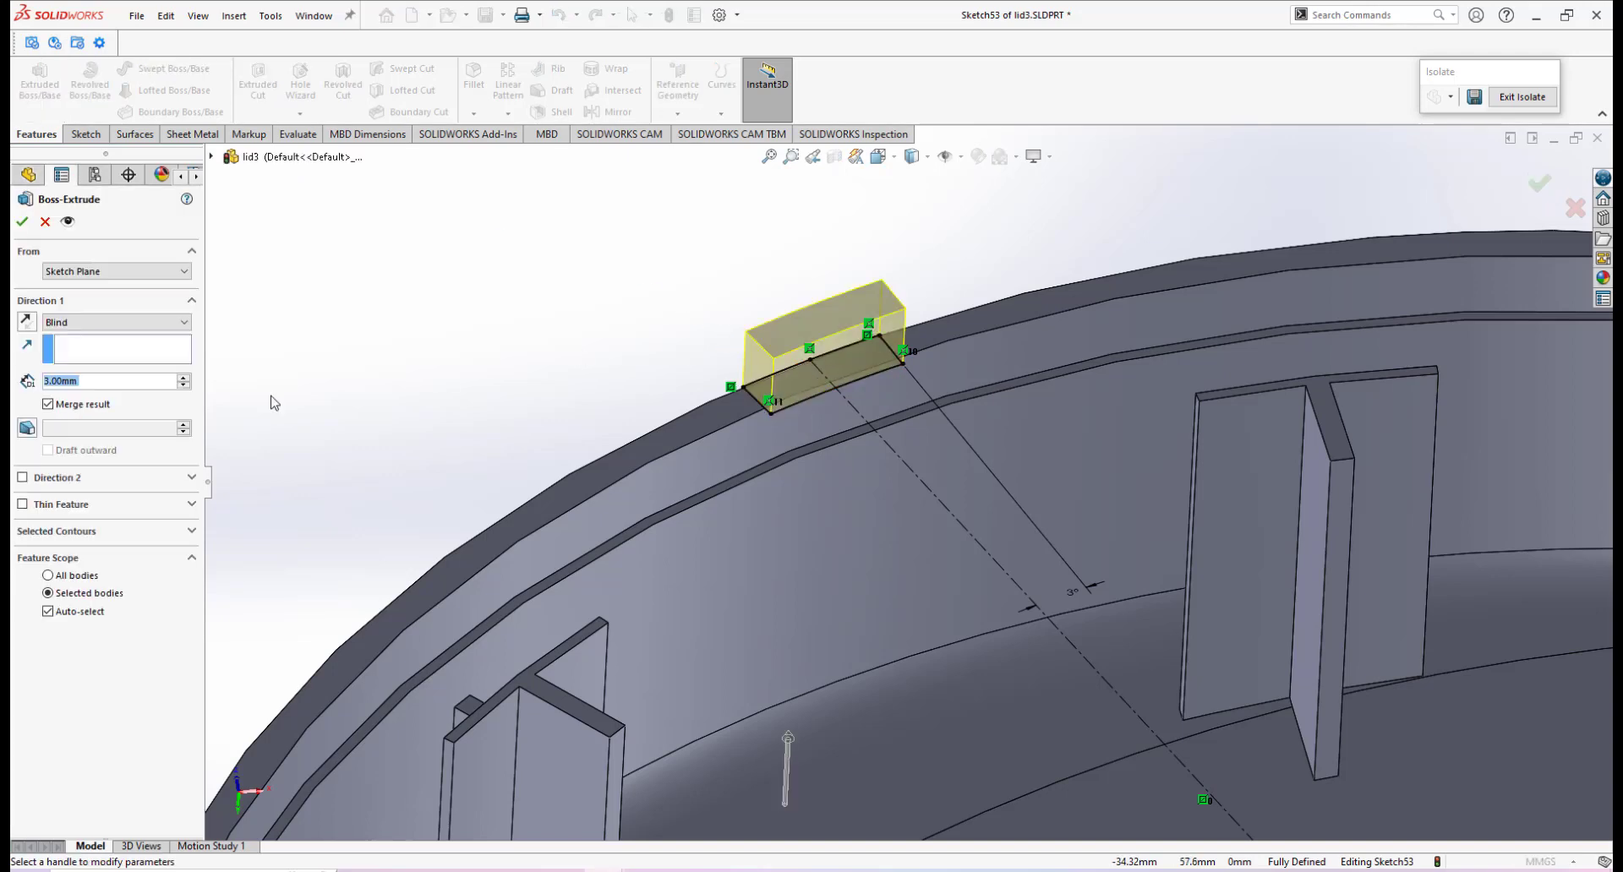
left_click(26, 322)
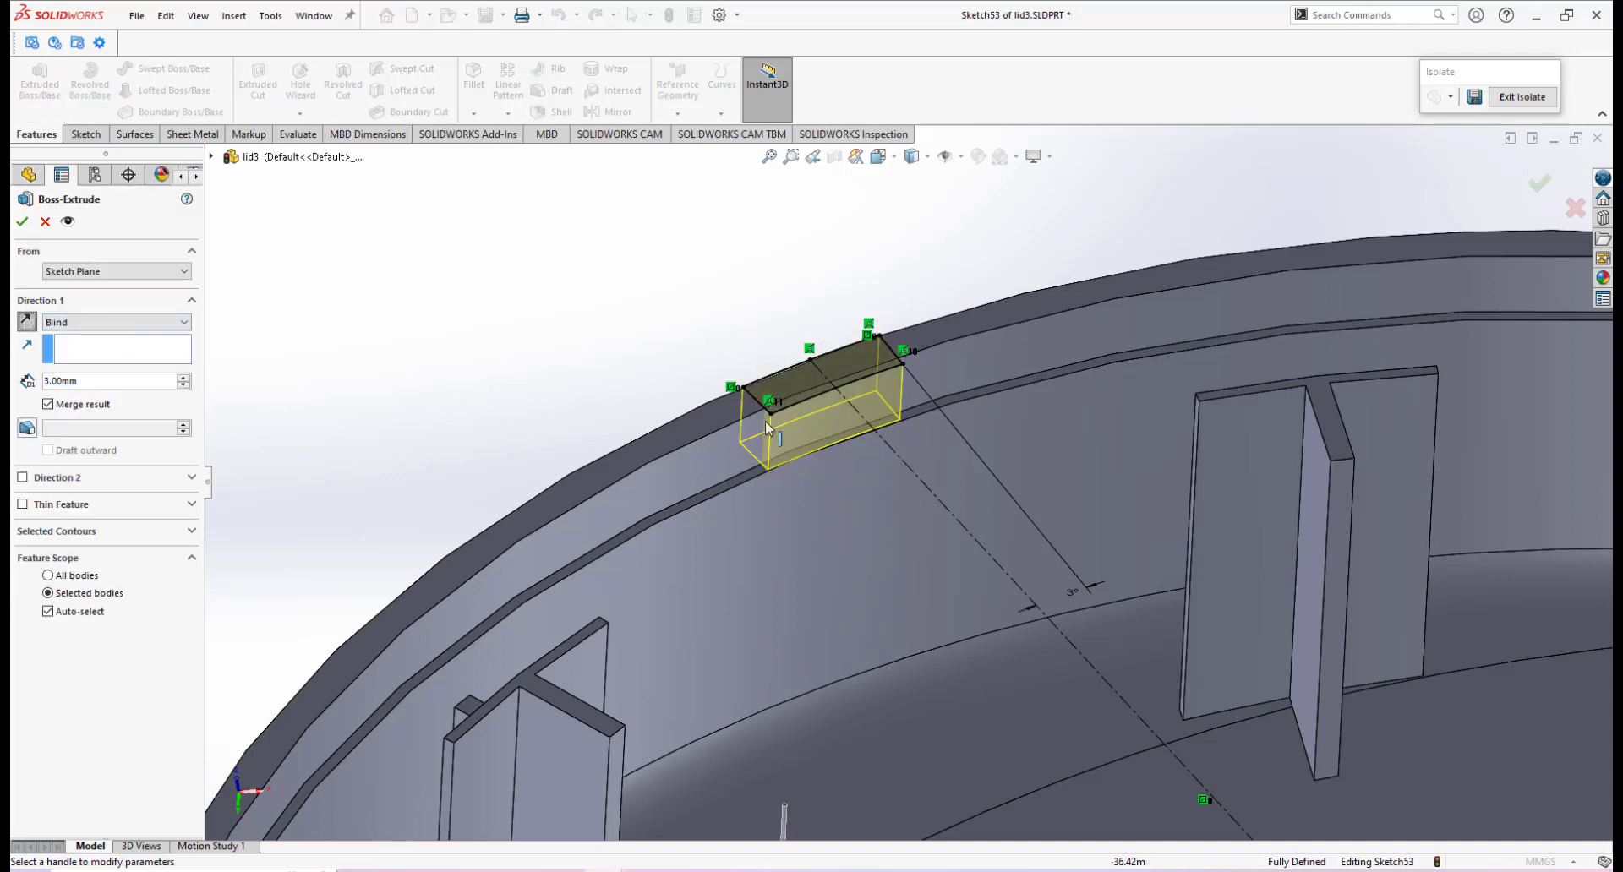
scroll(874, 448, "down", 2)
left_click(124, 322)
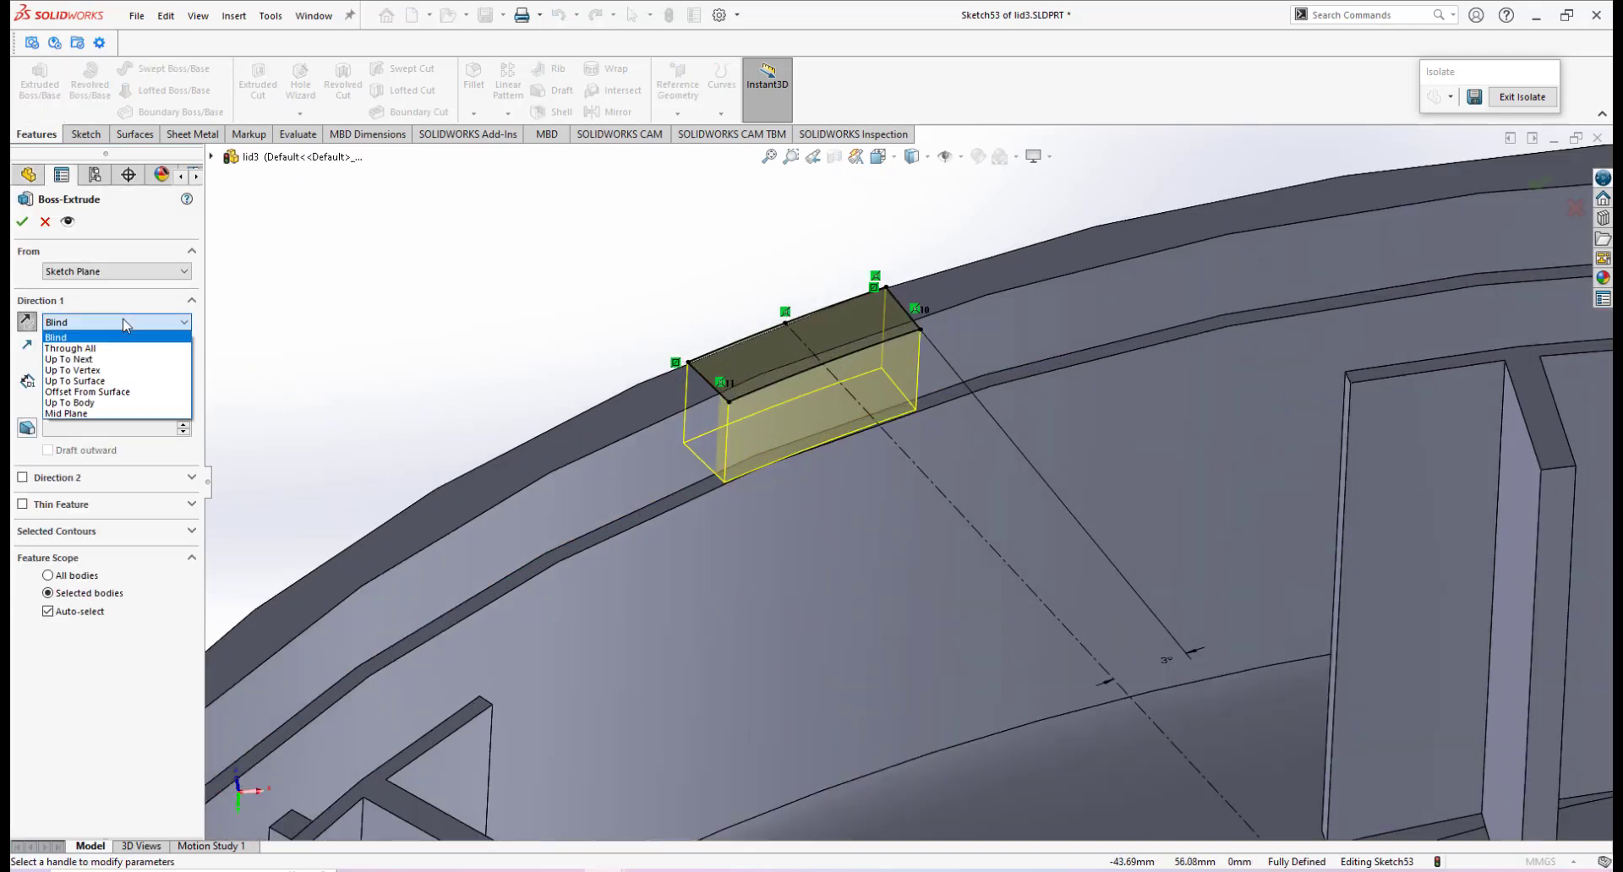
left_click(101, 393)
scroll(876, 413, "down", 1)
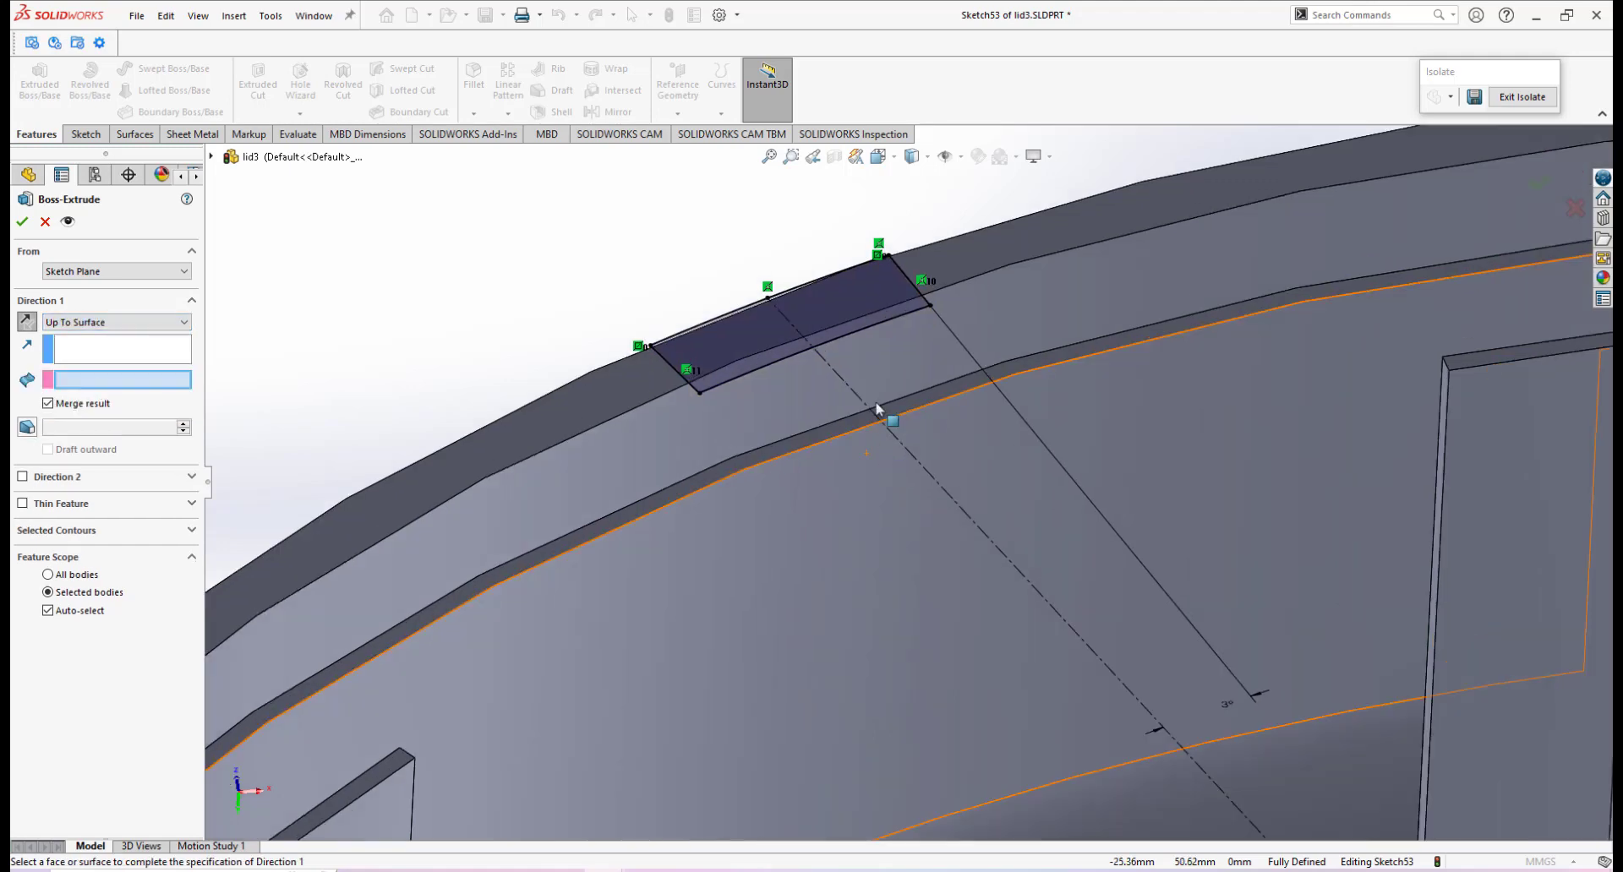
mouse_move(779, 435)
middle_mouse_down()
mouse_move(820, 436)
mouse_move(729, 501)
middle_mouse_up()
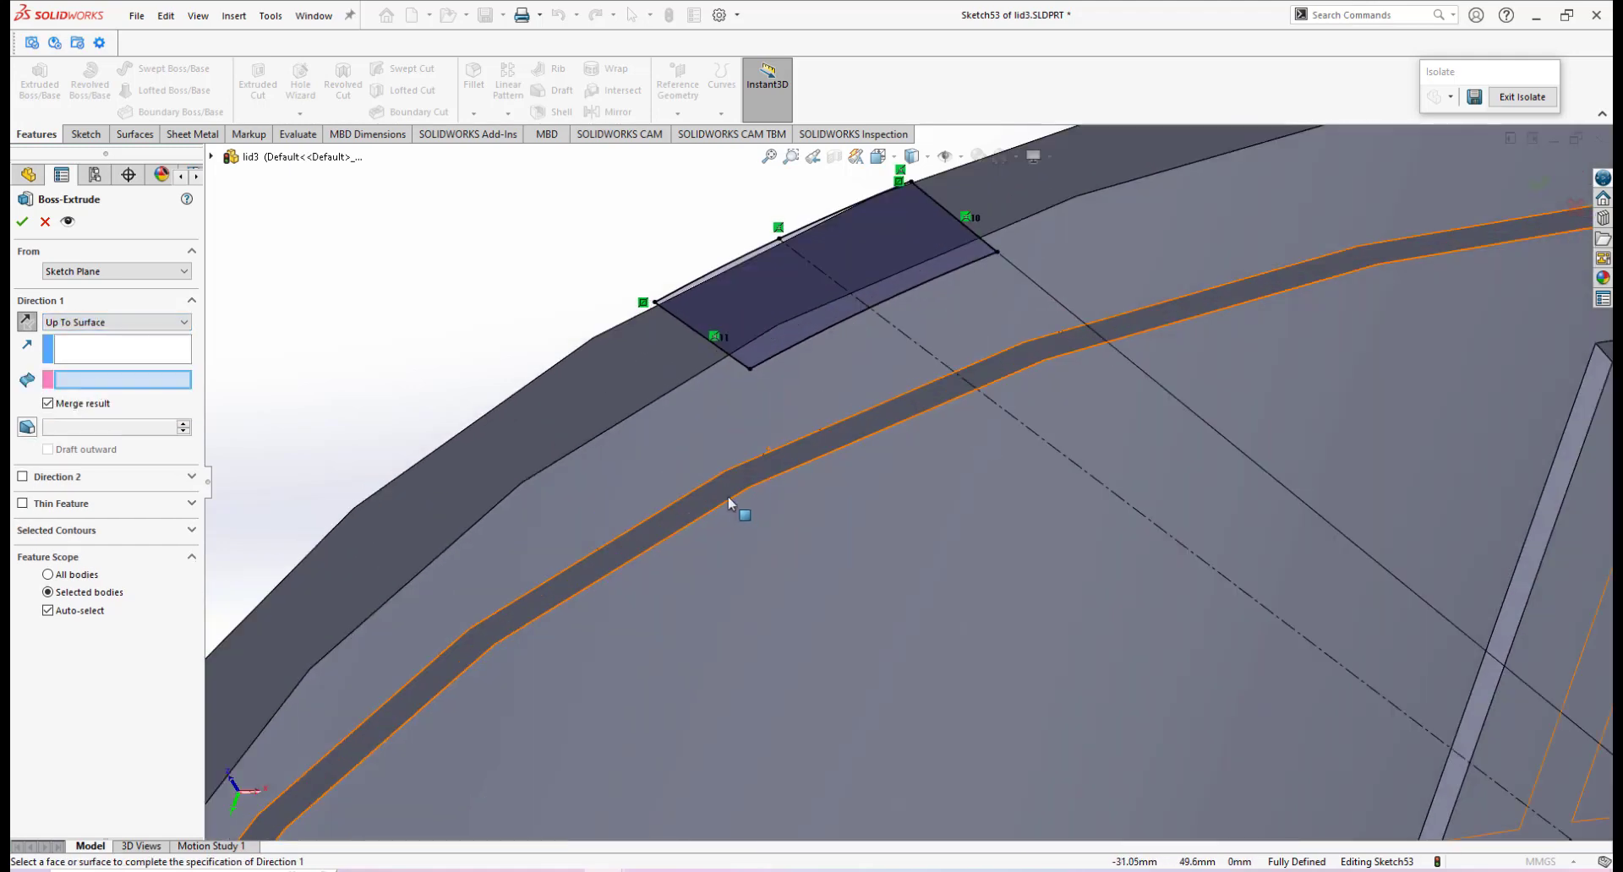
left_click(721, 493)
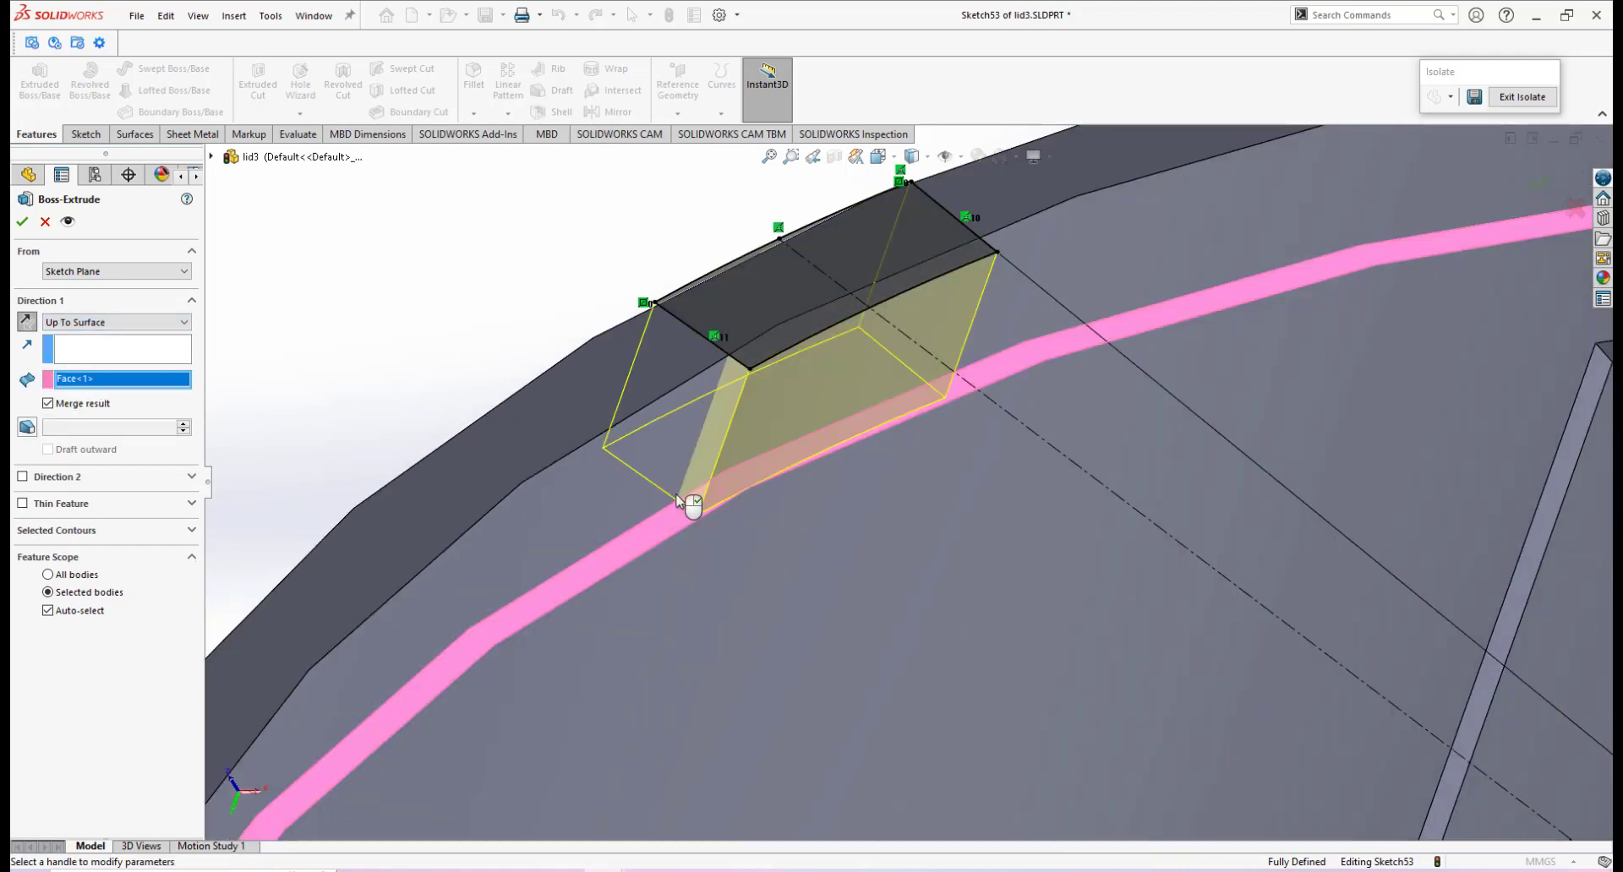
left_click(22, 222)
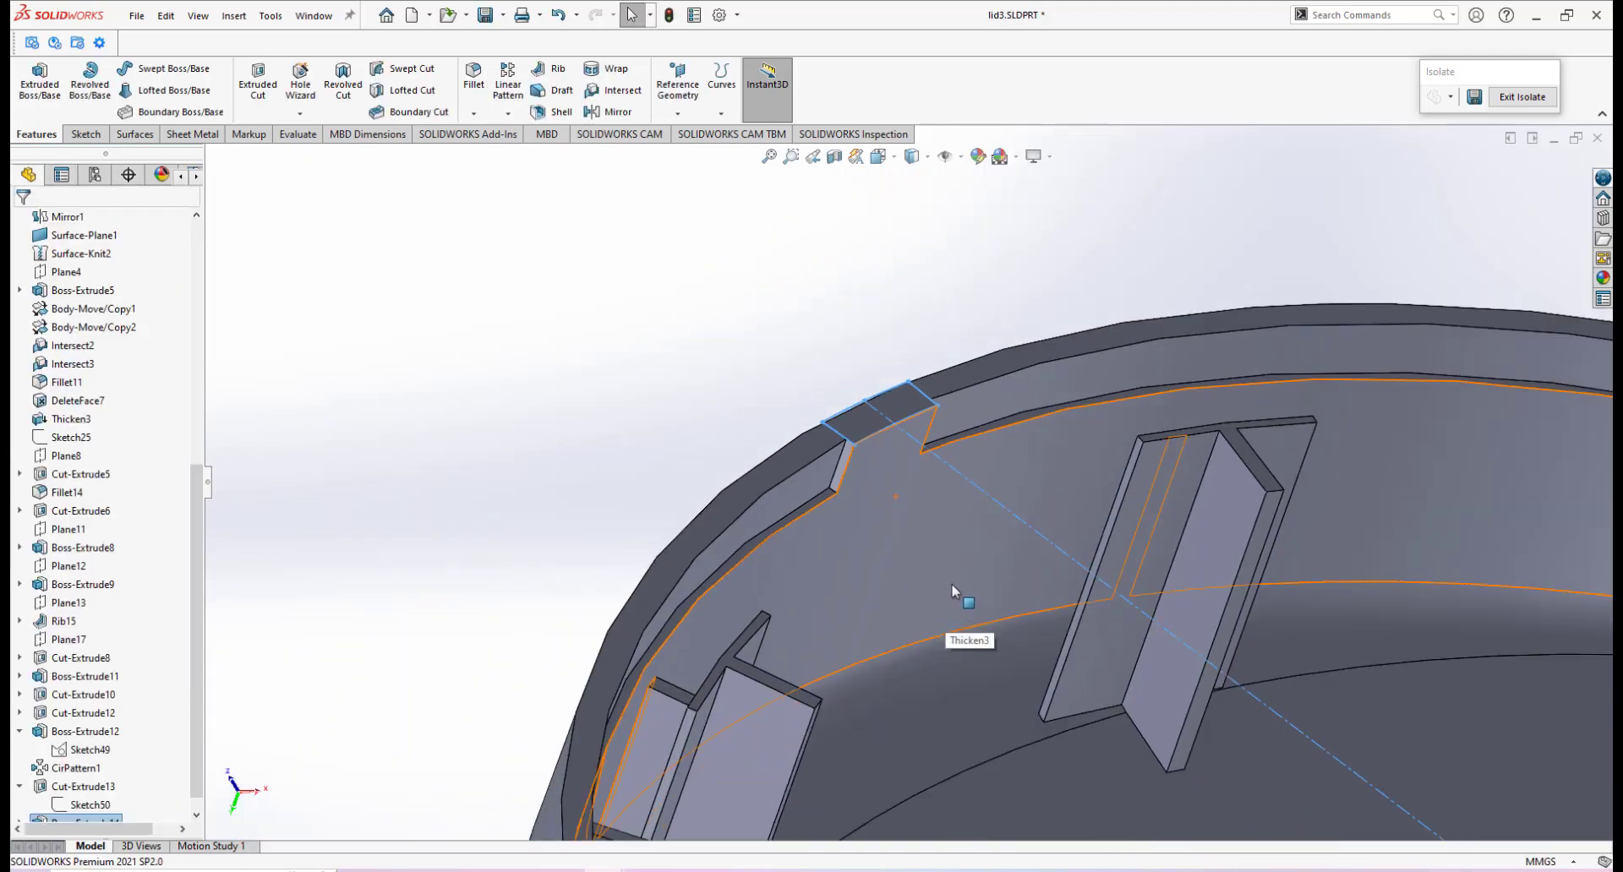
Examine the extruded block on the inner rim up close and within the whole lid.
scroll(951, 583, "up", 2)
middle_click_drag(951, 583, 862, 475)
scroll(861, 474, "down", 3)
scroll(951, 578, "up", 5)
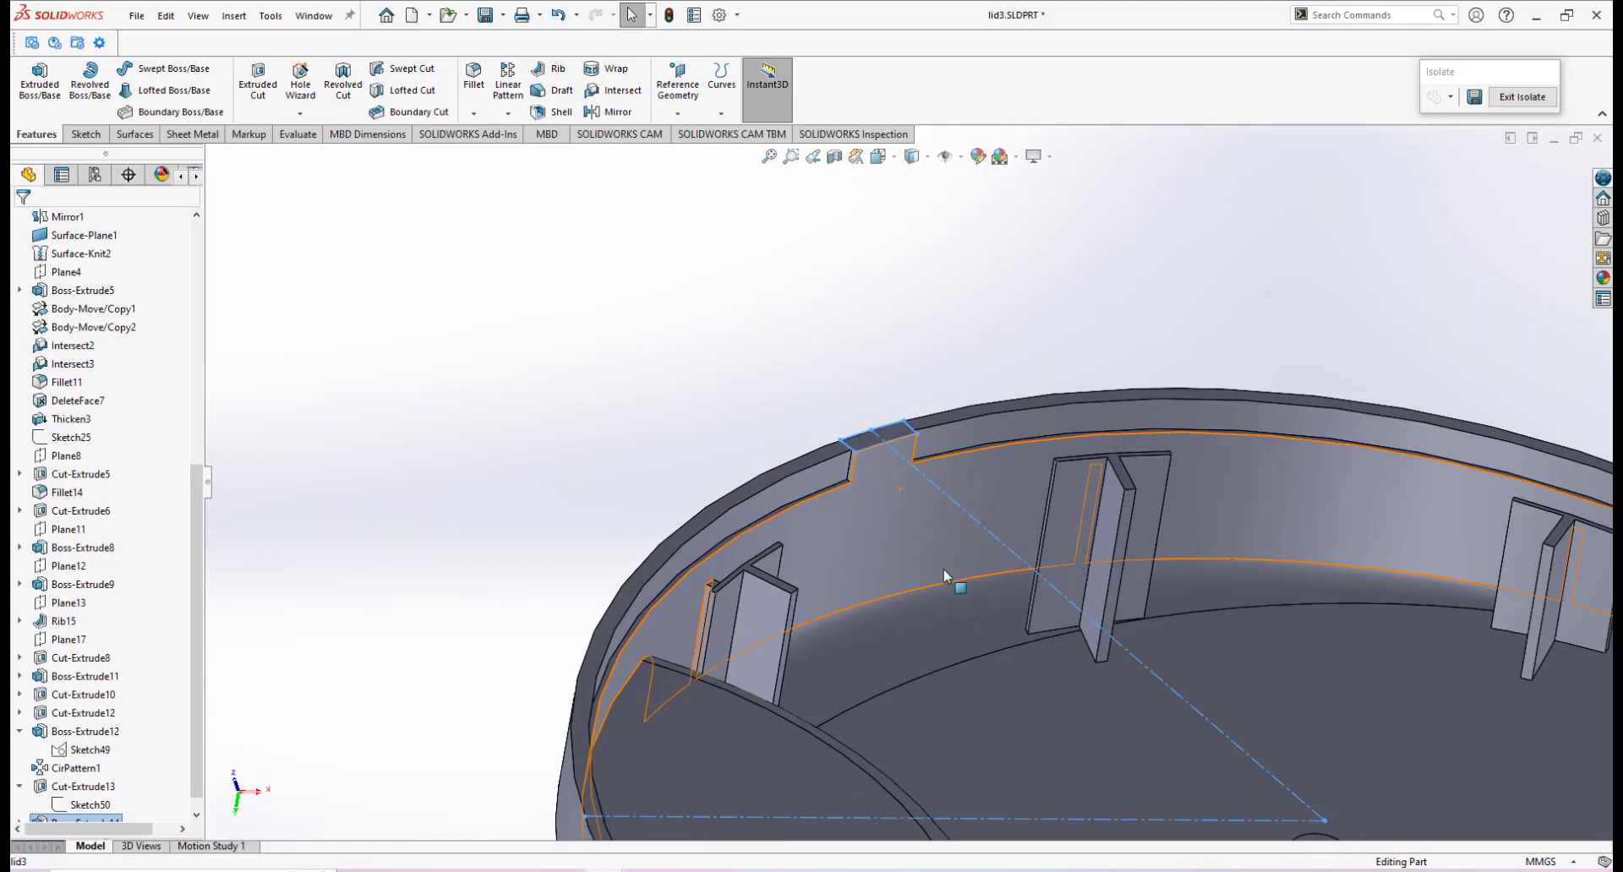
scroll(879, 456, "down", 5)
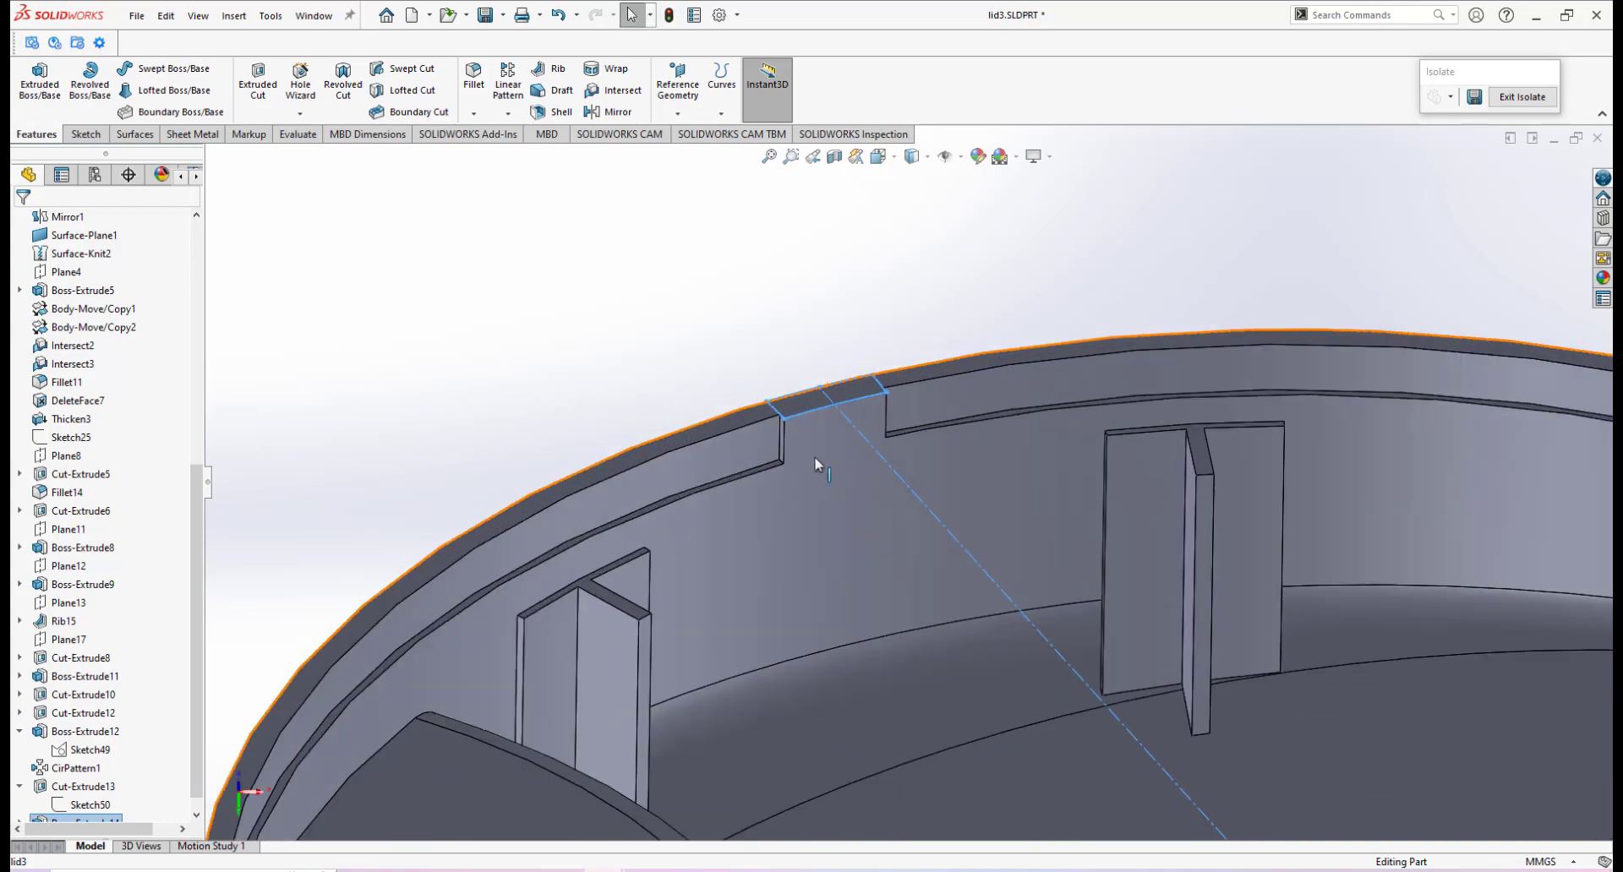
scroll(814, 456, "up", 8)
scroll(905, 387, "down", 1)
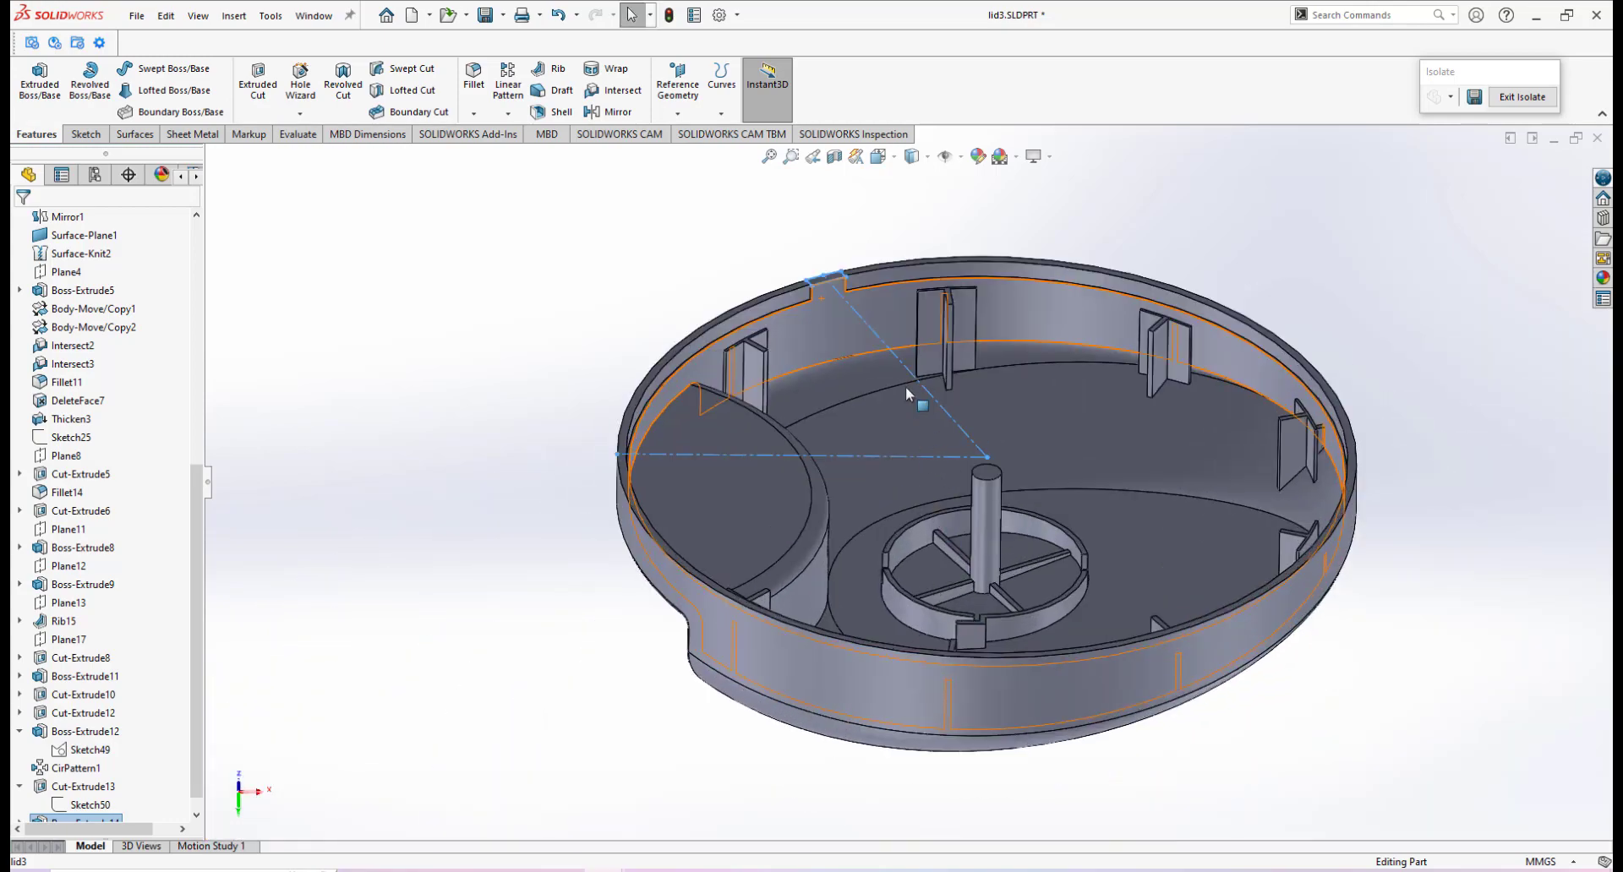
scroll(905, 388, "down", 2)
middle_click_drag(903, 376, 910, 373)
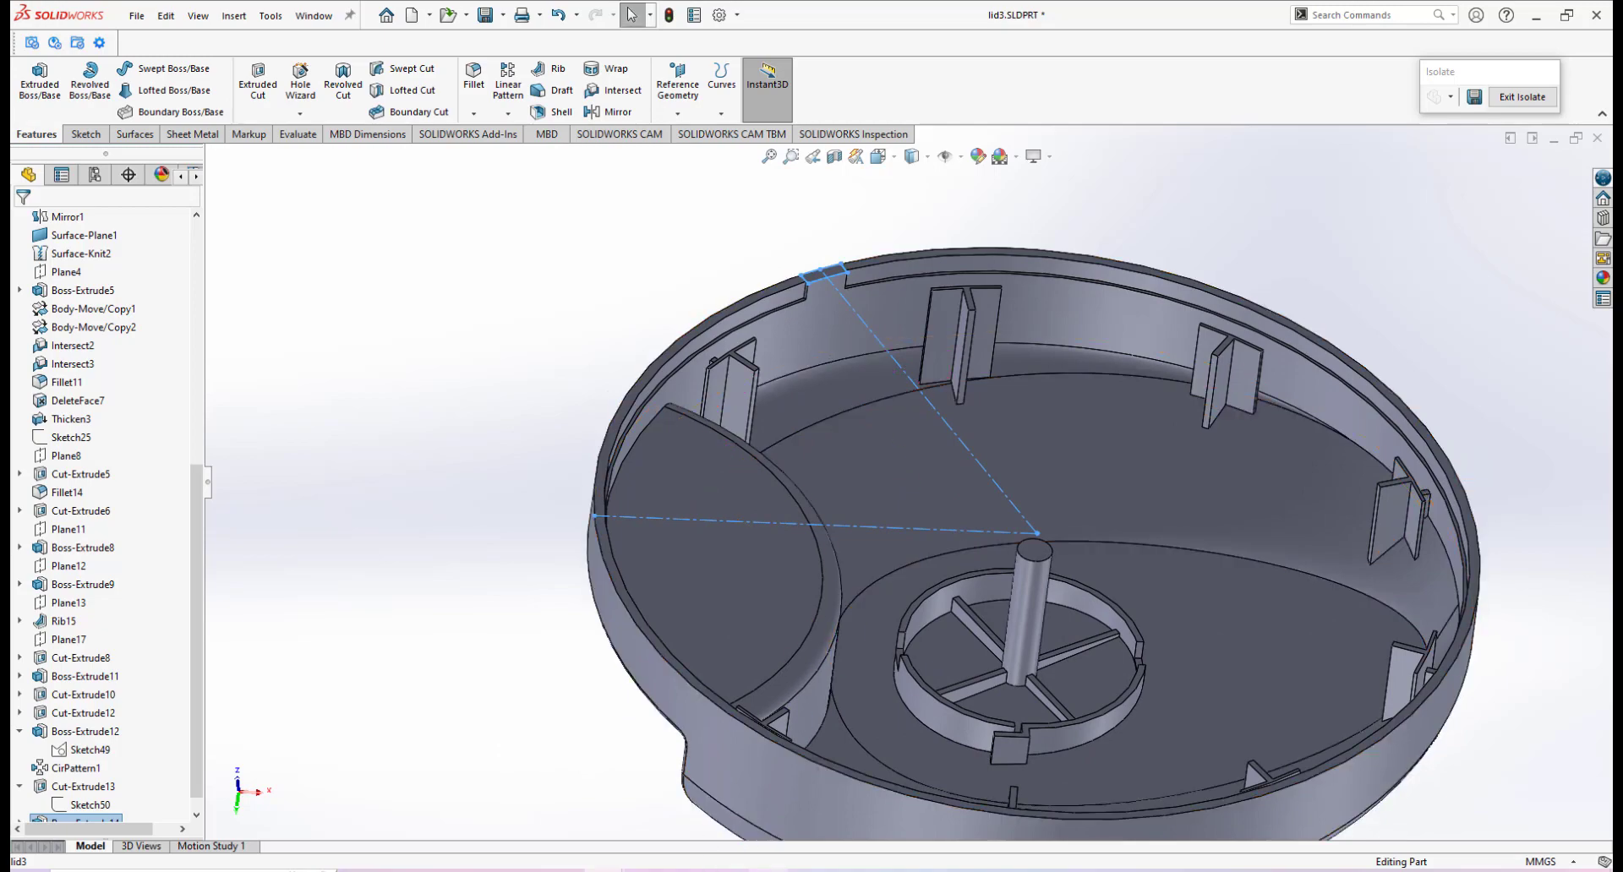
Consult the hand drawing in Photos for the circular pattern's angle and instance count, and return to the SOLIDWORKS model.
mouse_move(808, 869)
mouse_move(648, 744)
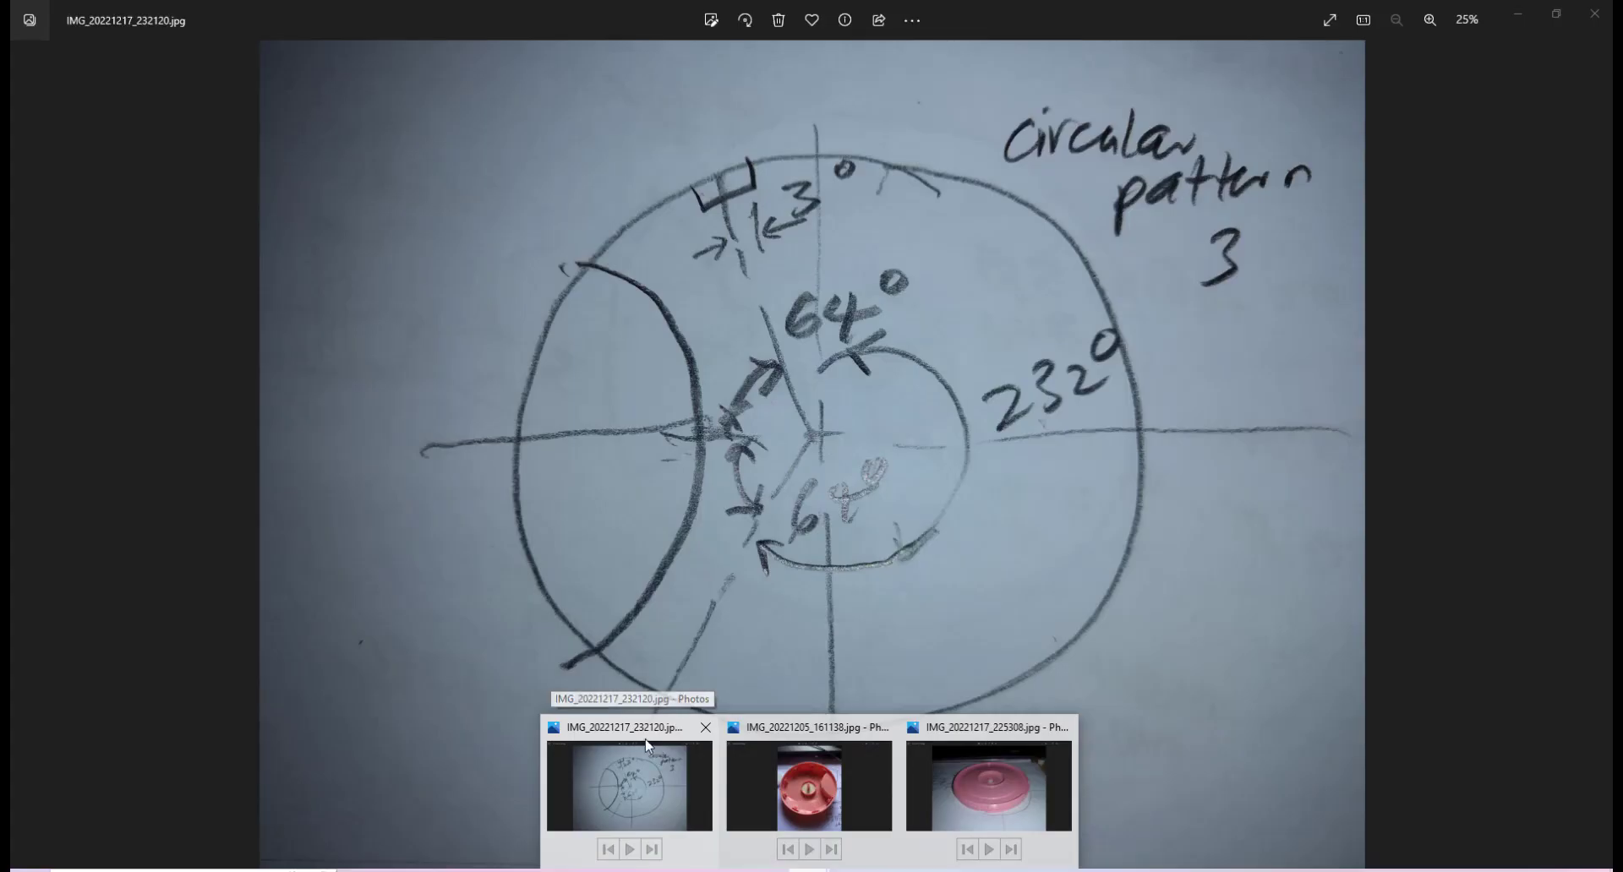
left_click(647, 744)
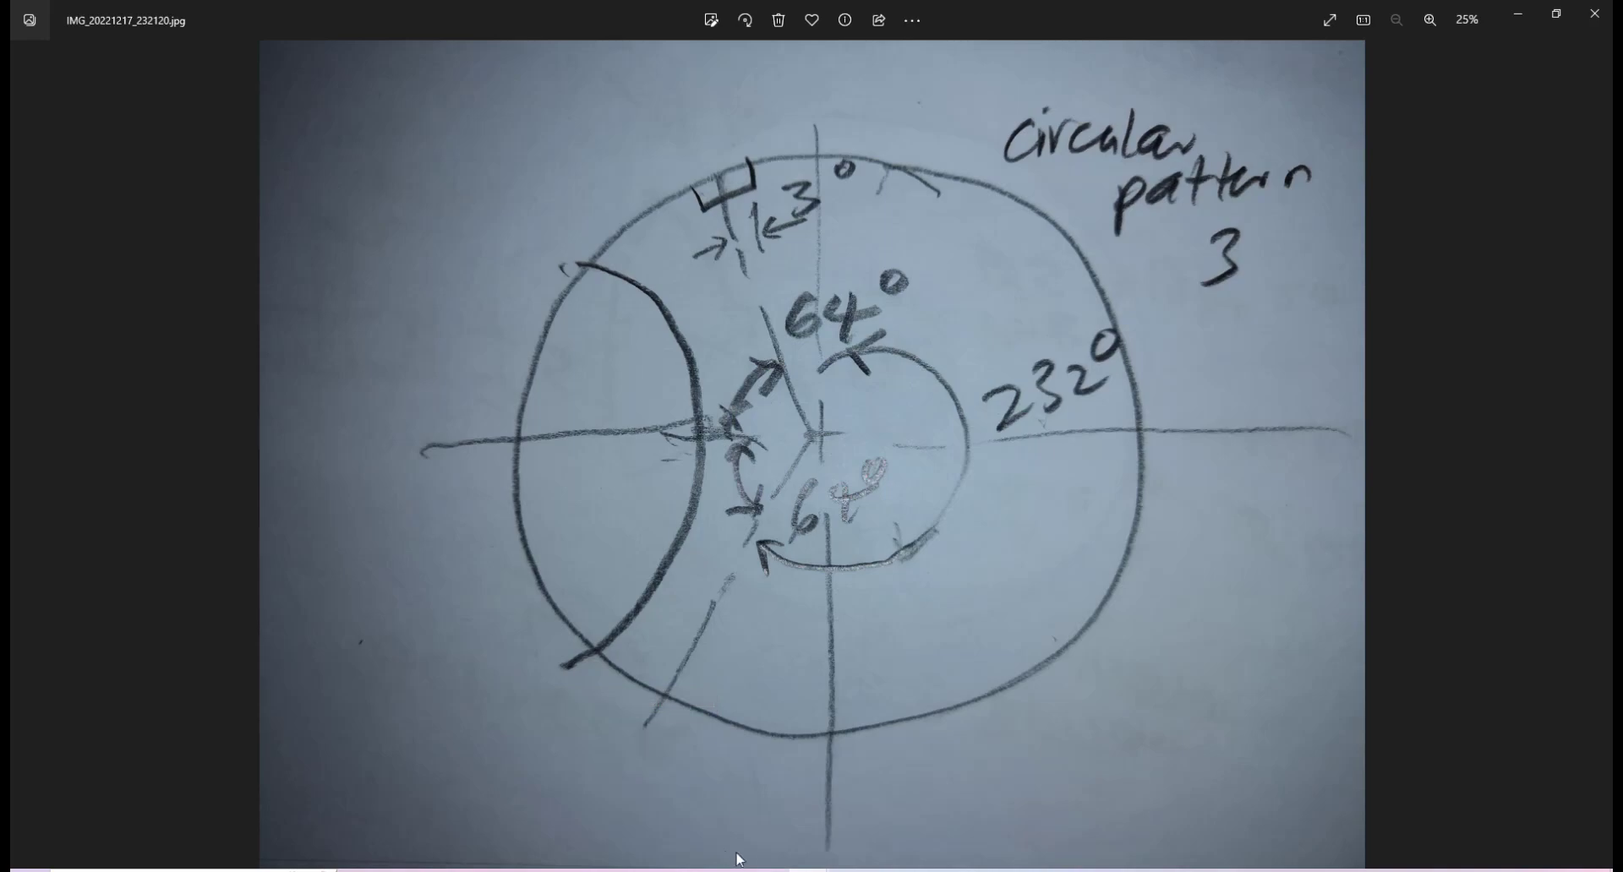
left_click(605, 869)
left_click(681, 761)
scroll(809, 581, "up", 2)
middle_click_drag(899, 562, 897, 597)
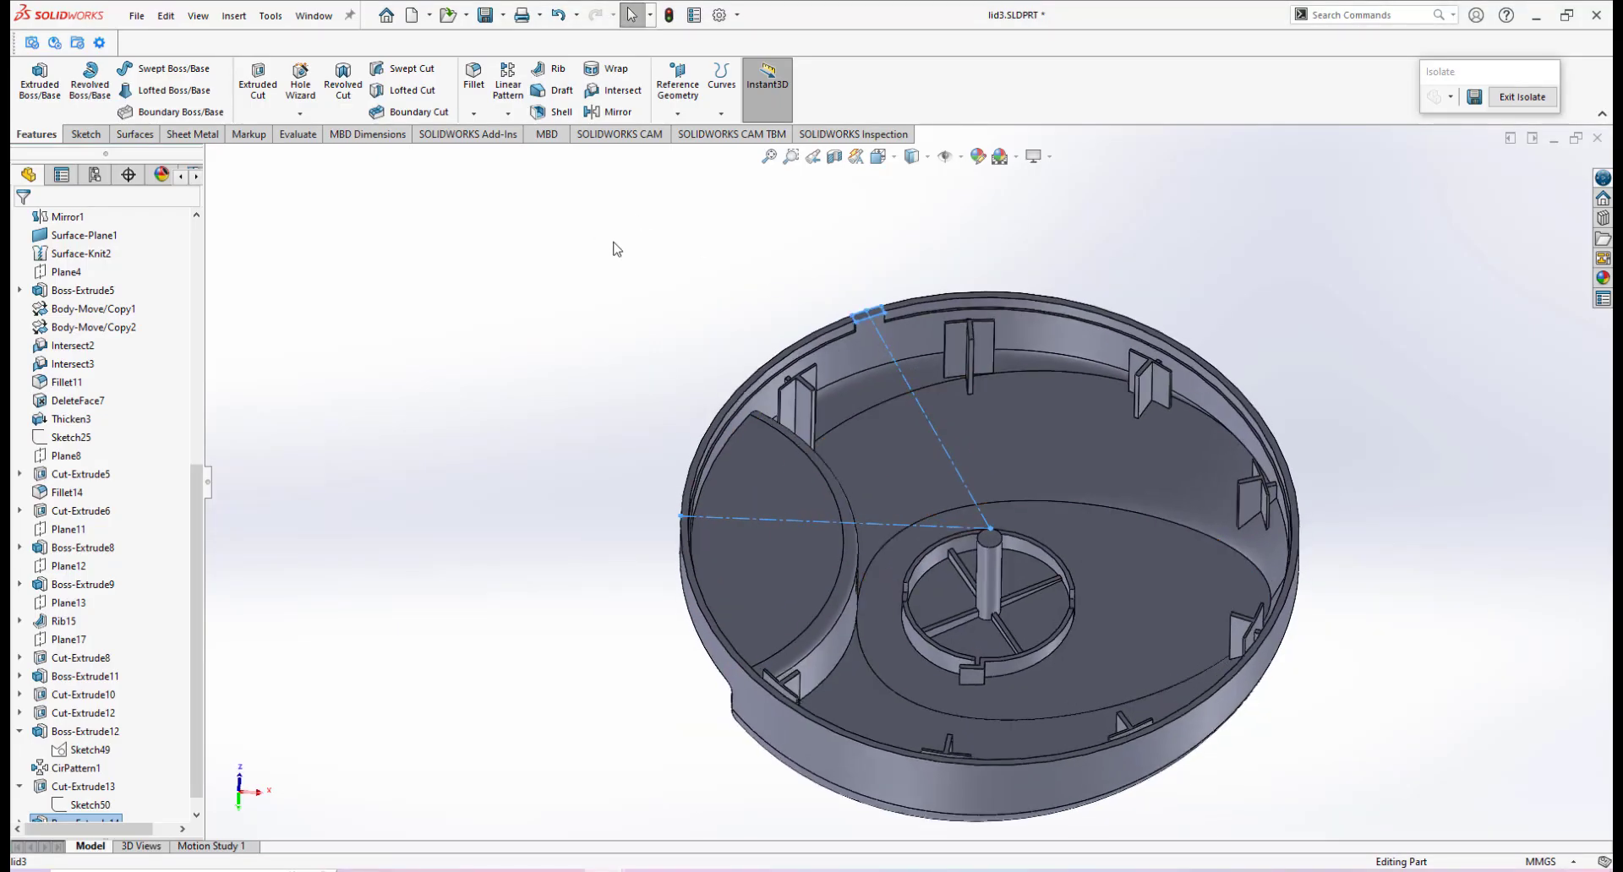
Start a circular pattern with equal spacing, using the lid rim's outer circular edge as the pattern direction.
left_click(614, 245)
scroll(975, 339, "down", 1)
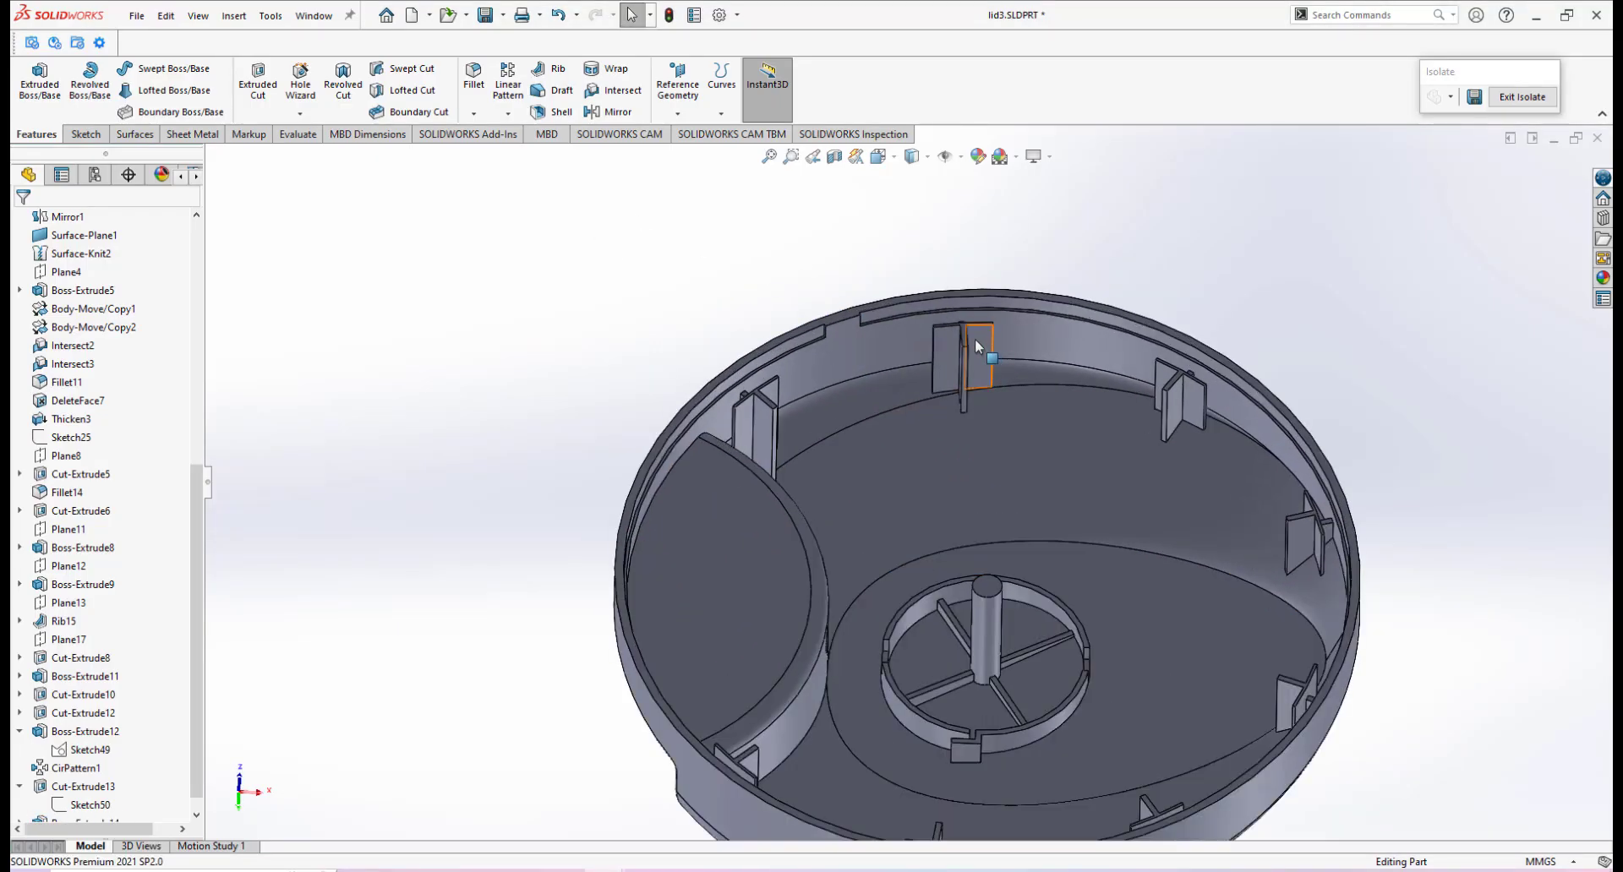
left_click(508, 113)
left_click(532, 152)
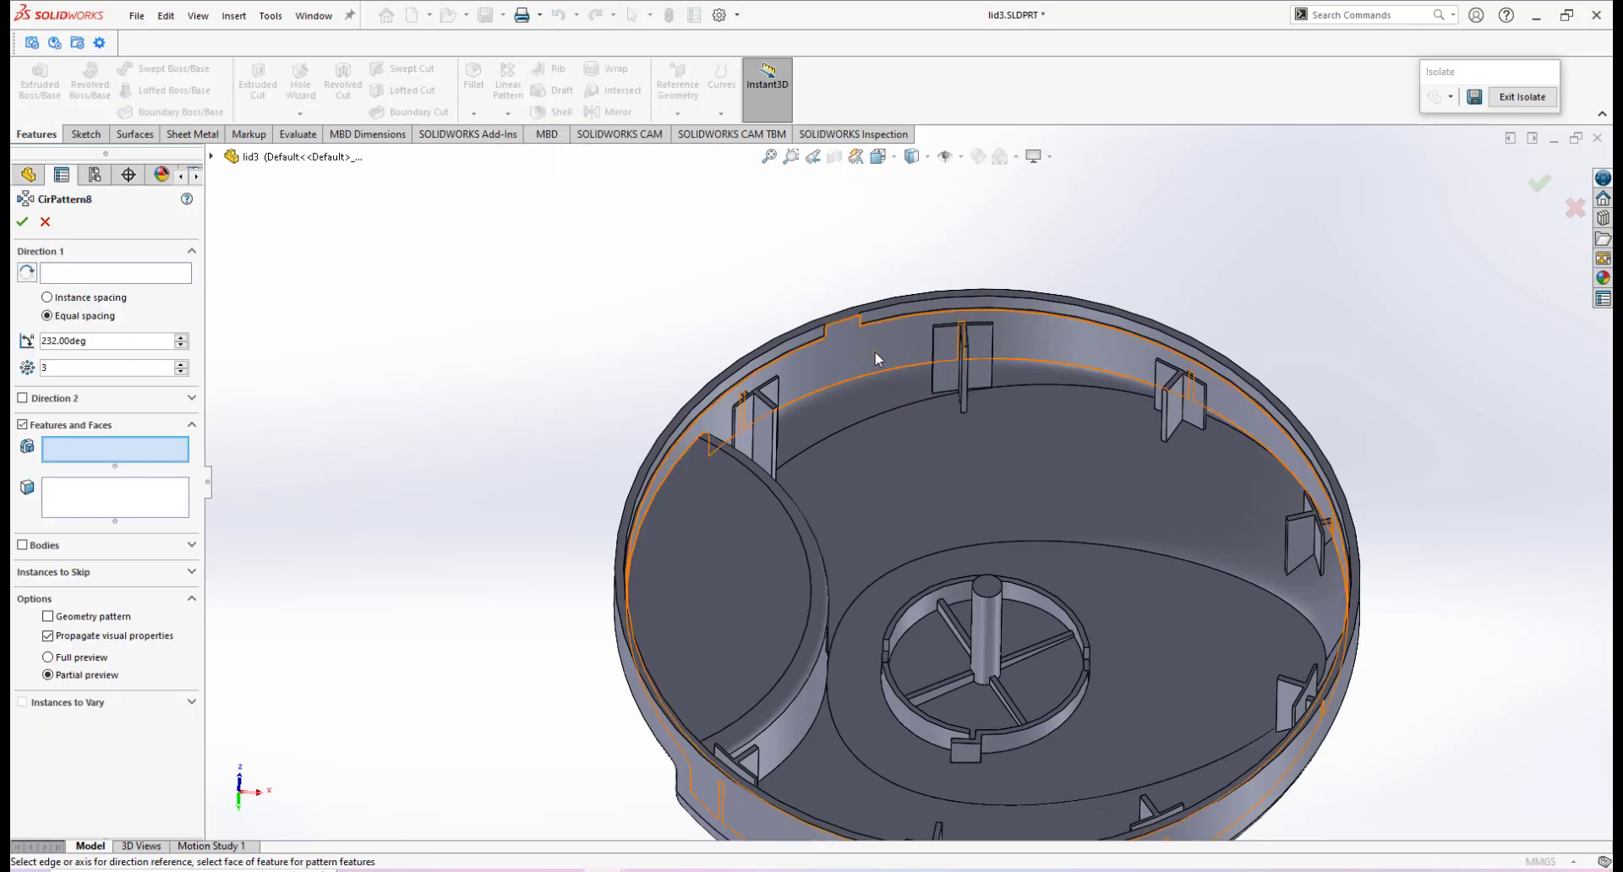
left_click(76, 273)
scroll(885, 388, "down", 4)
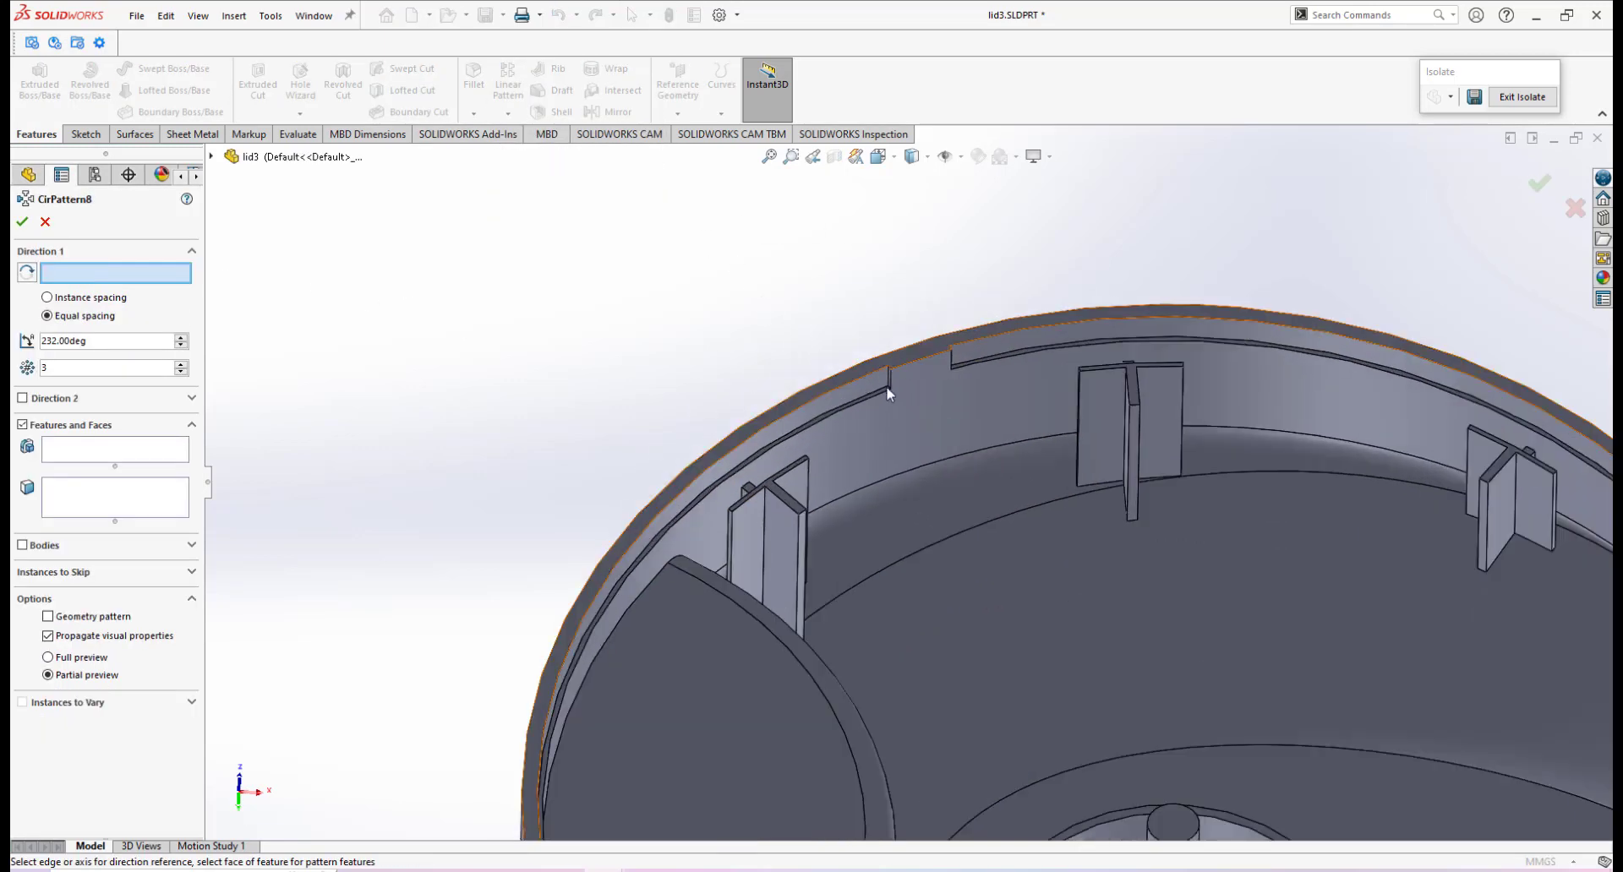
left_click(824, 369)
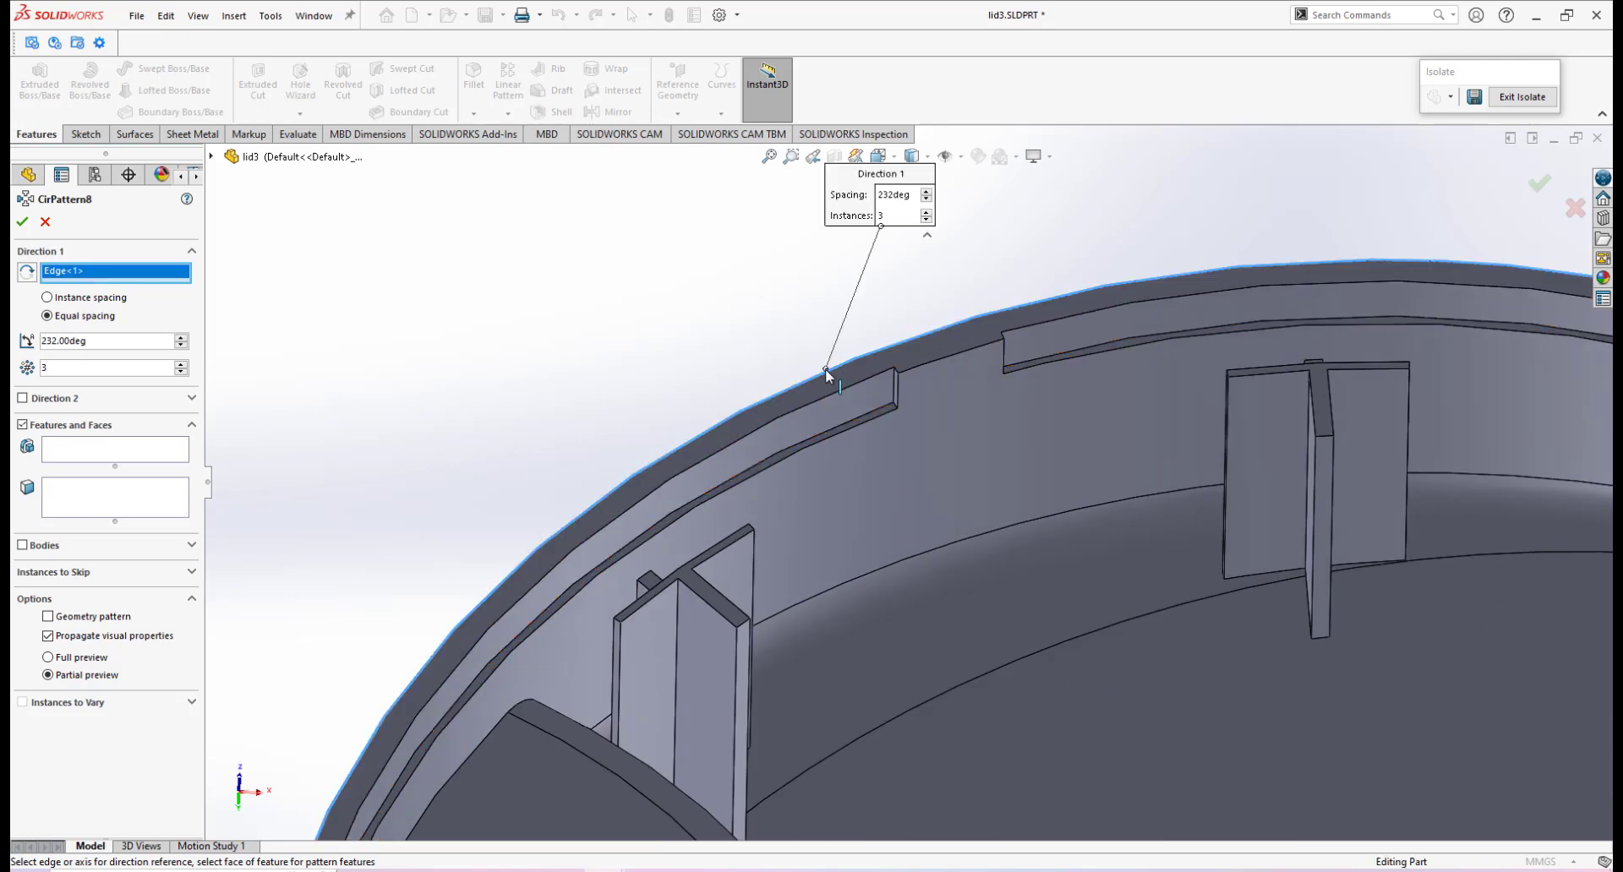
scroll(1132, 626, "up", 5)
scroll(1017, 631, "down", 2)
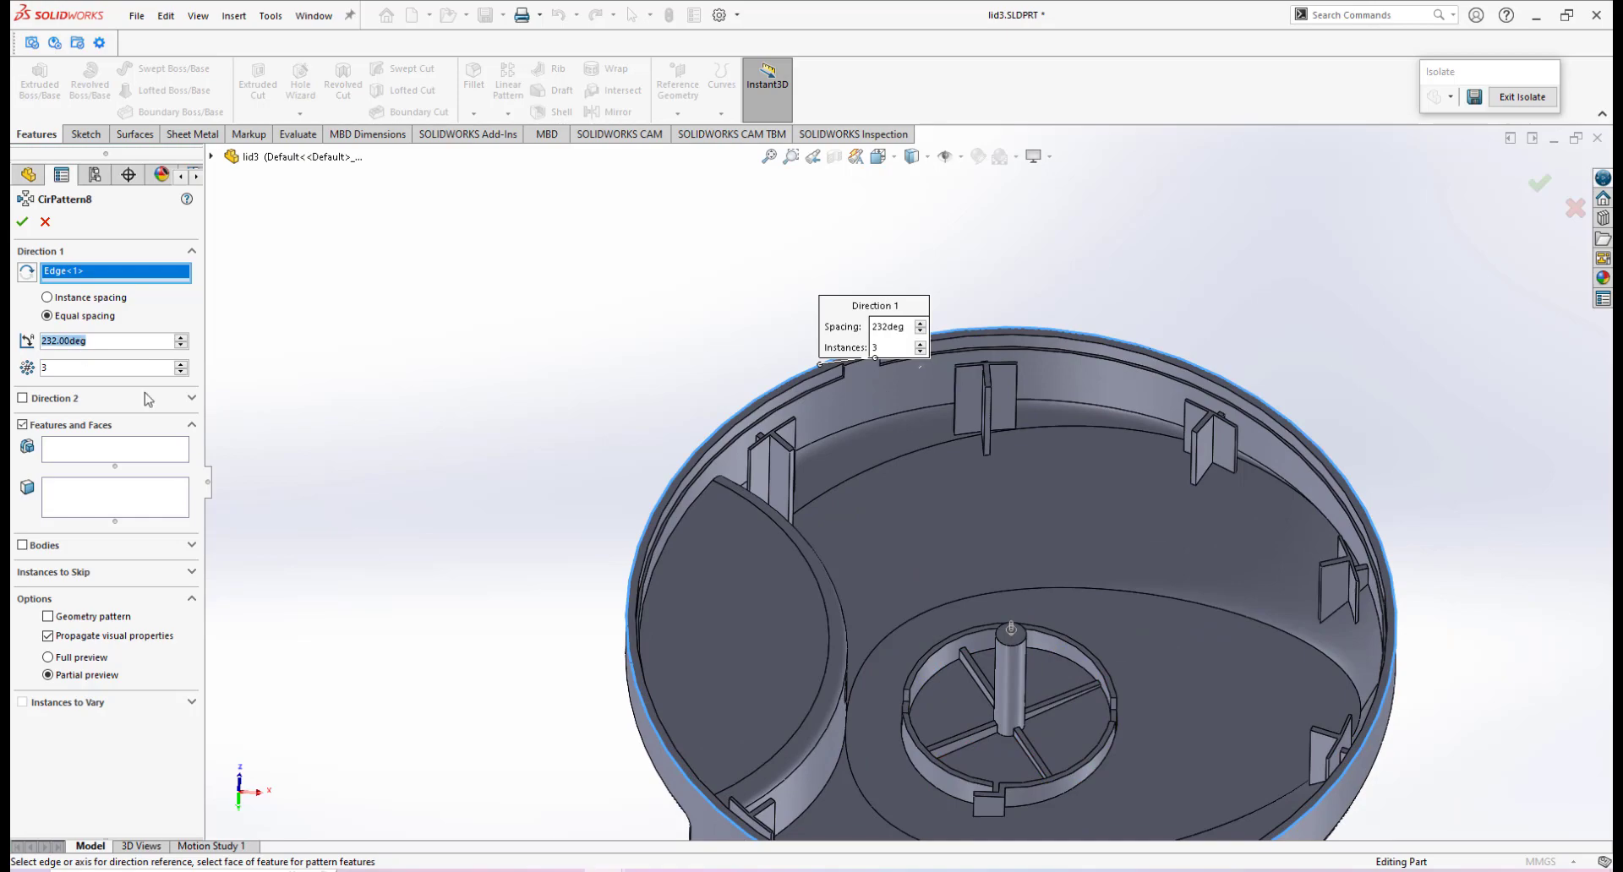
Recheck the hand drawing in Photos, and set the circular pattern to 232° with 3 instances back in SOLIDWORKS.
left_click(808, 870)
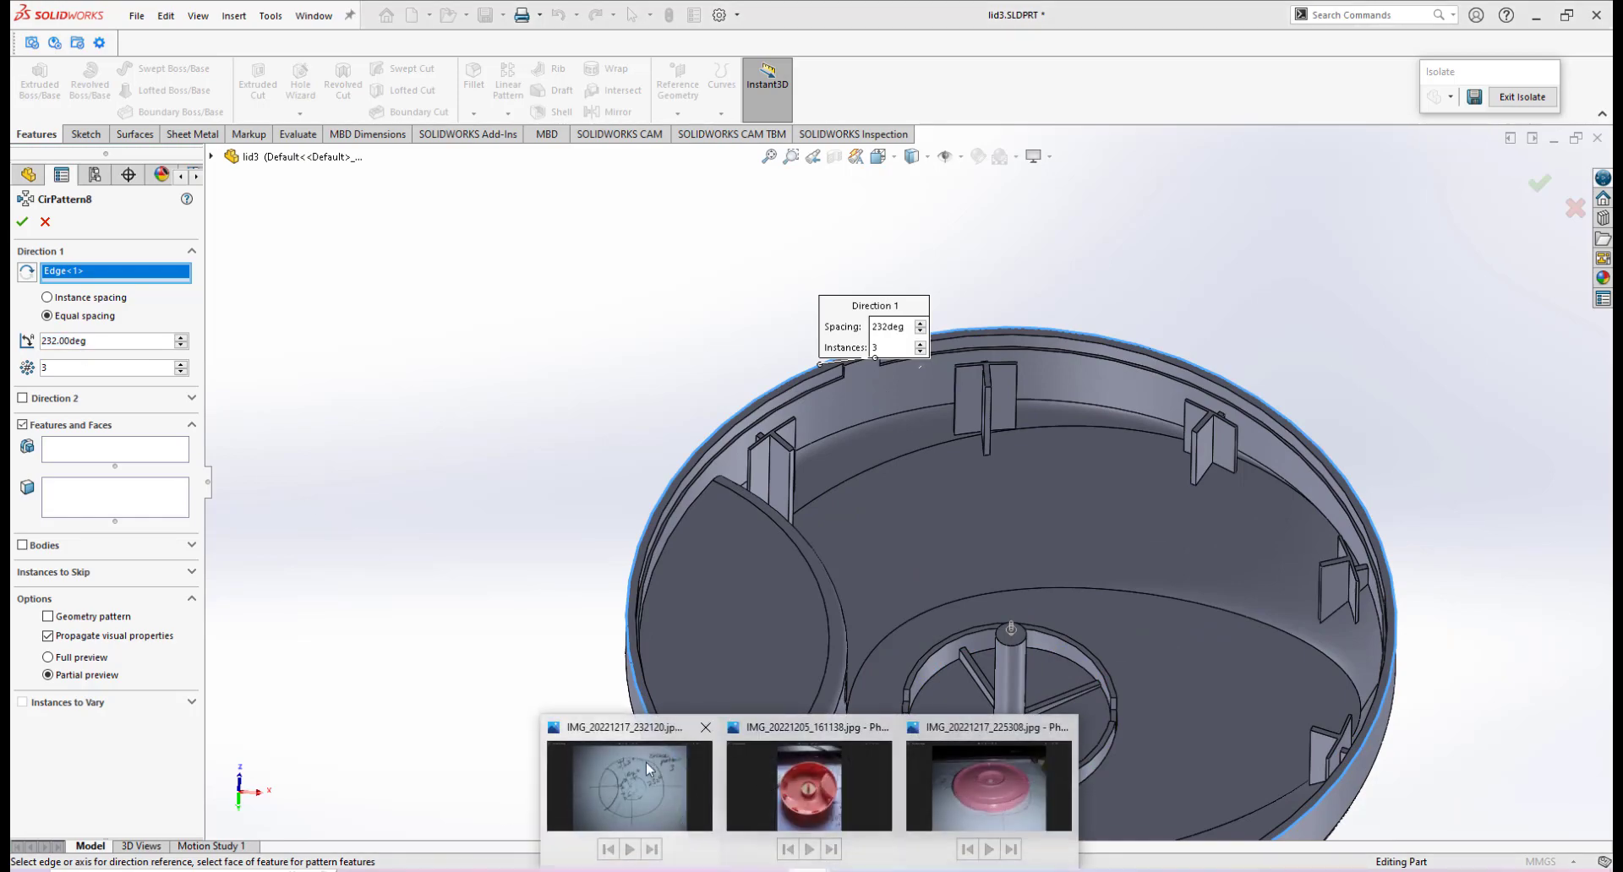
left_click(643, 743)
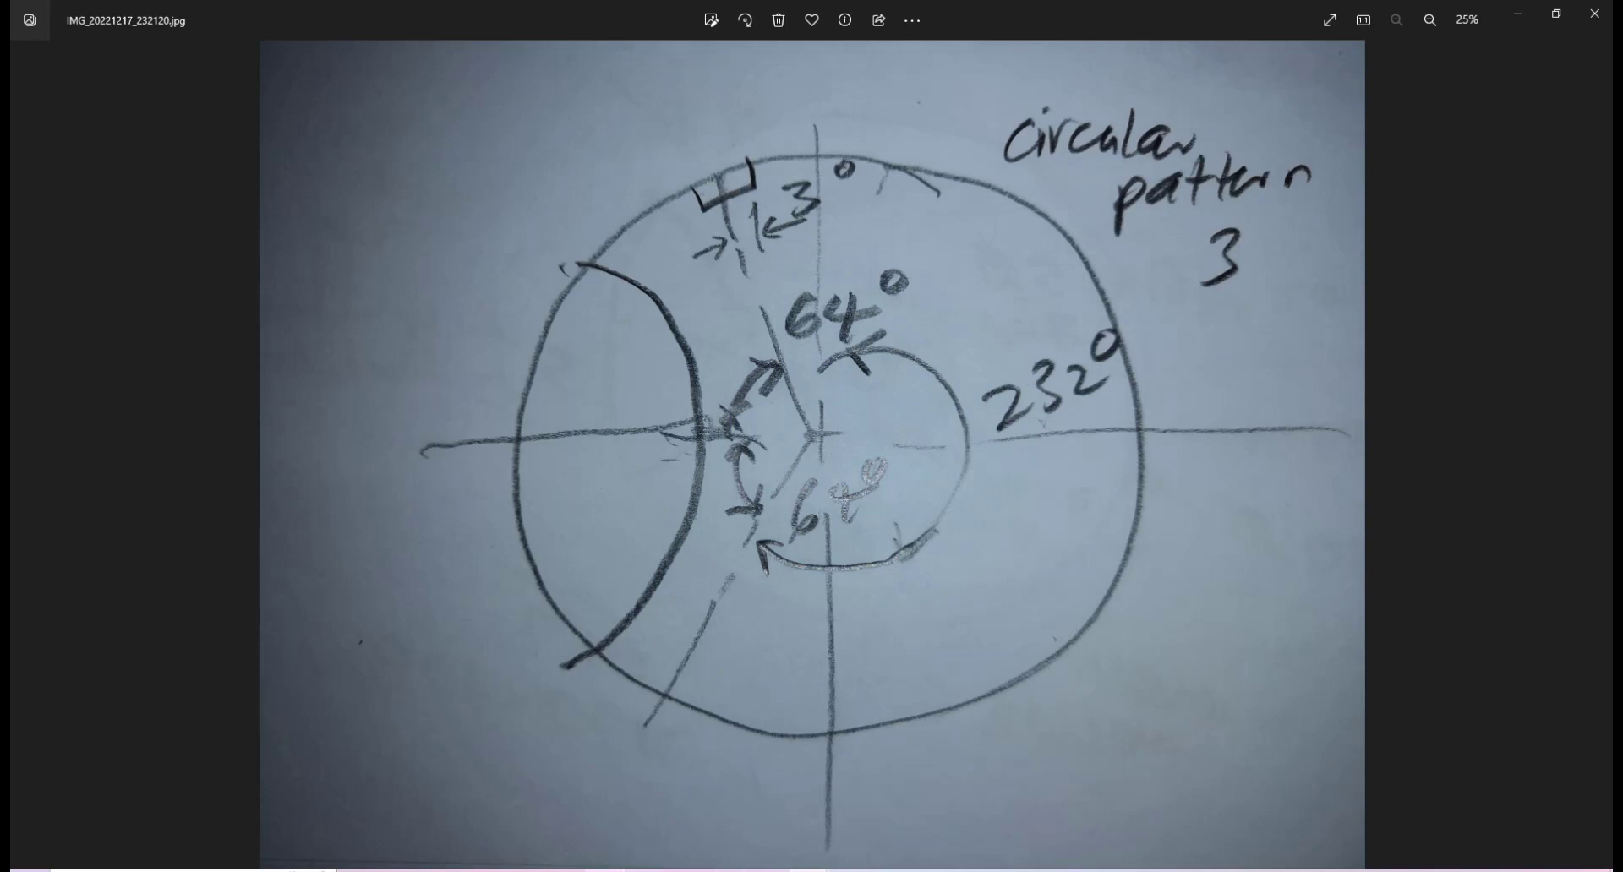
mouse_move(607, 870)
left_click(681, 767)
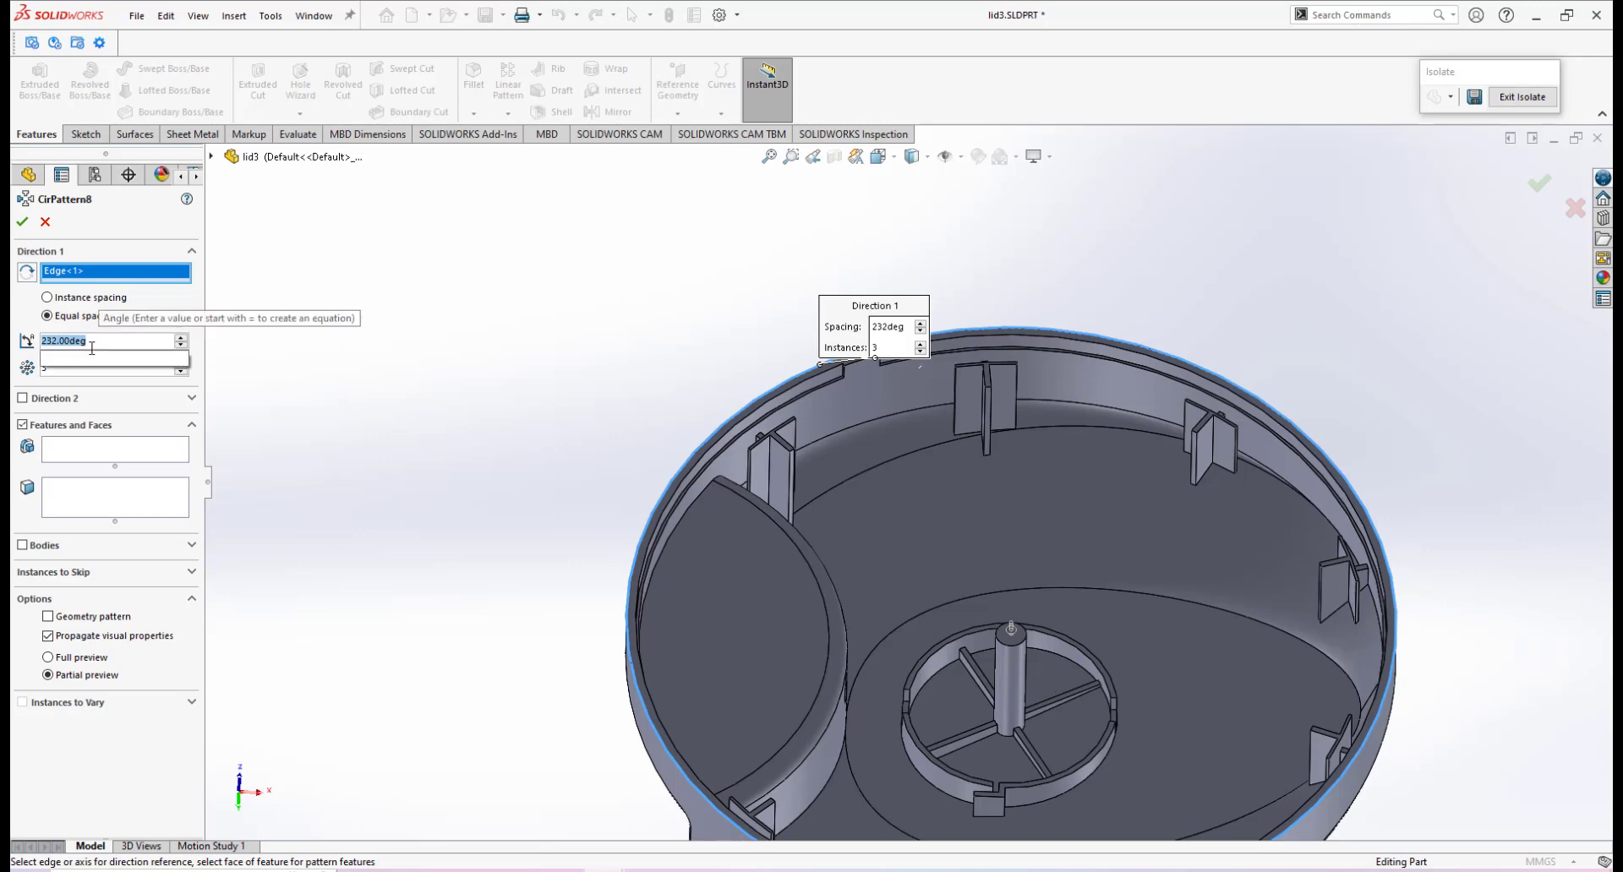
type("23")
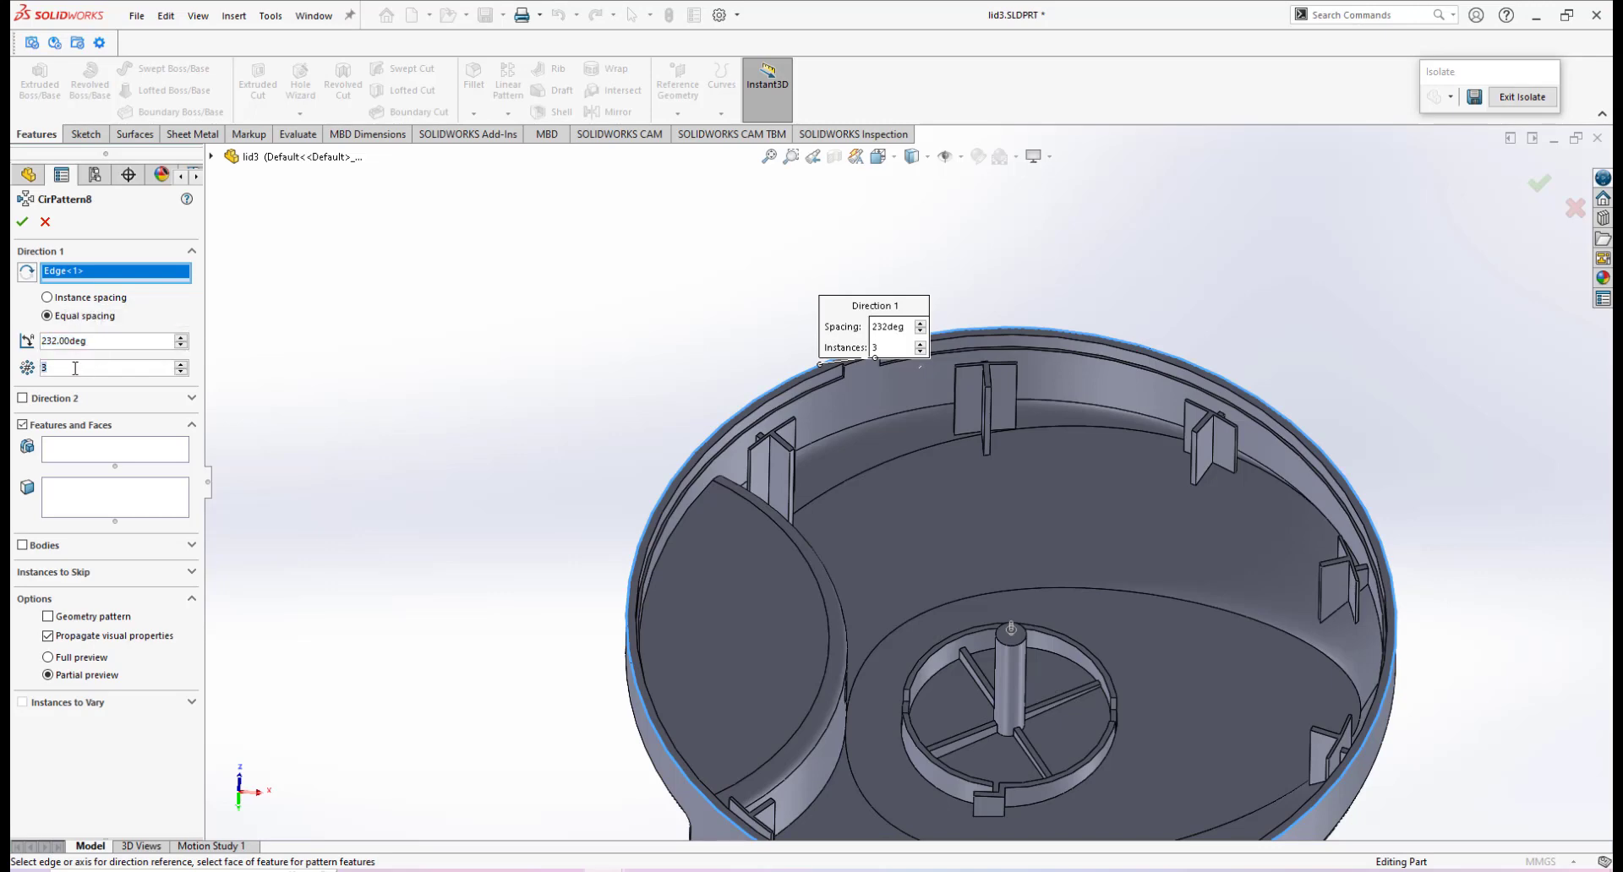
double_click(75, 368)
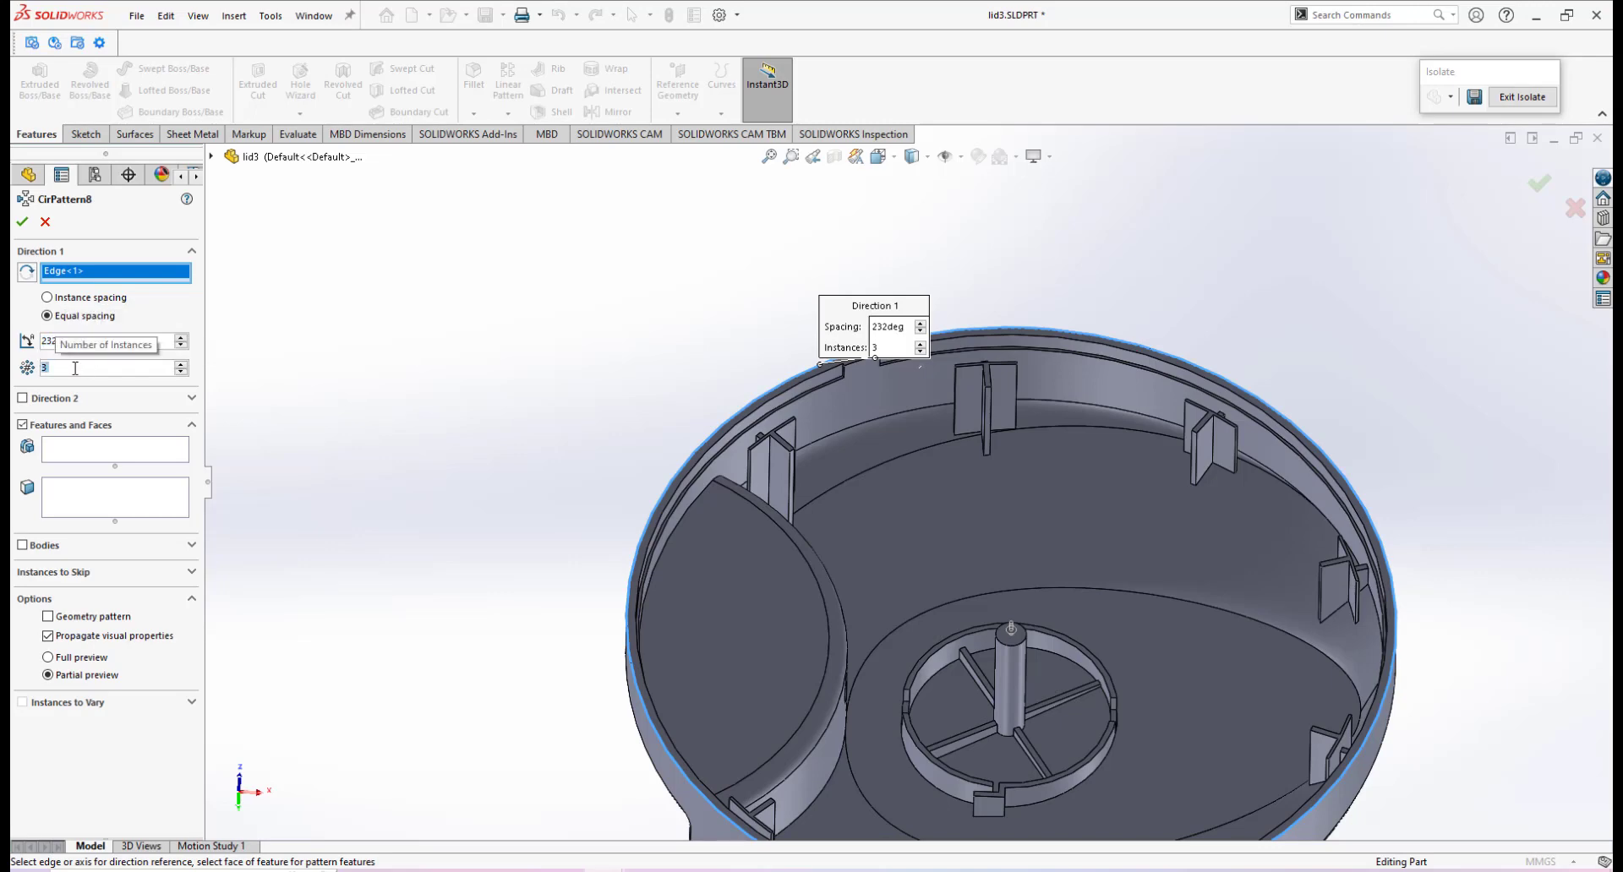
Choose the extruded block on the lid's inner rim as the feature for the circular pattern.
left_click(79, 449)
scroll(834, 417, "up", 3)
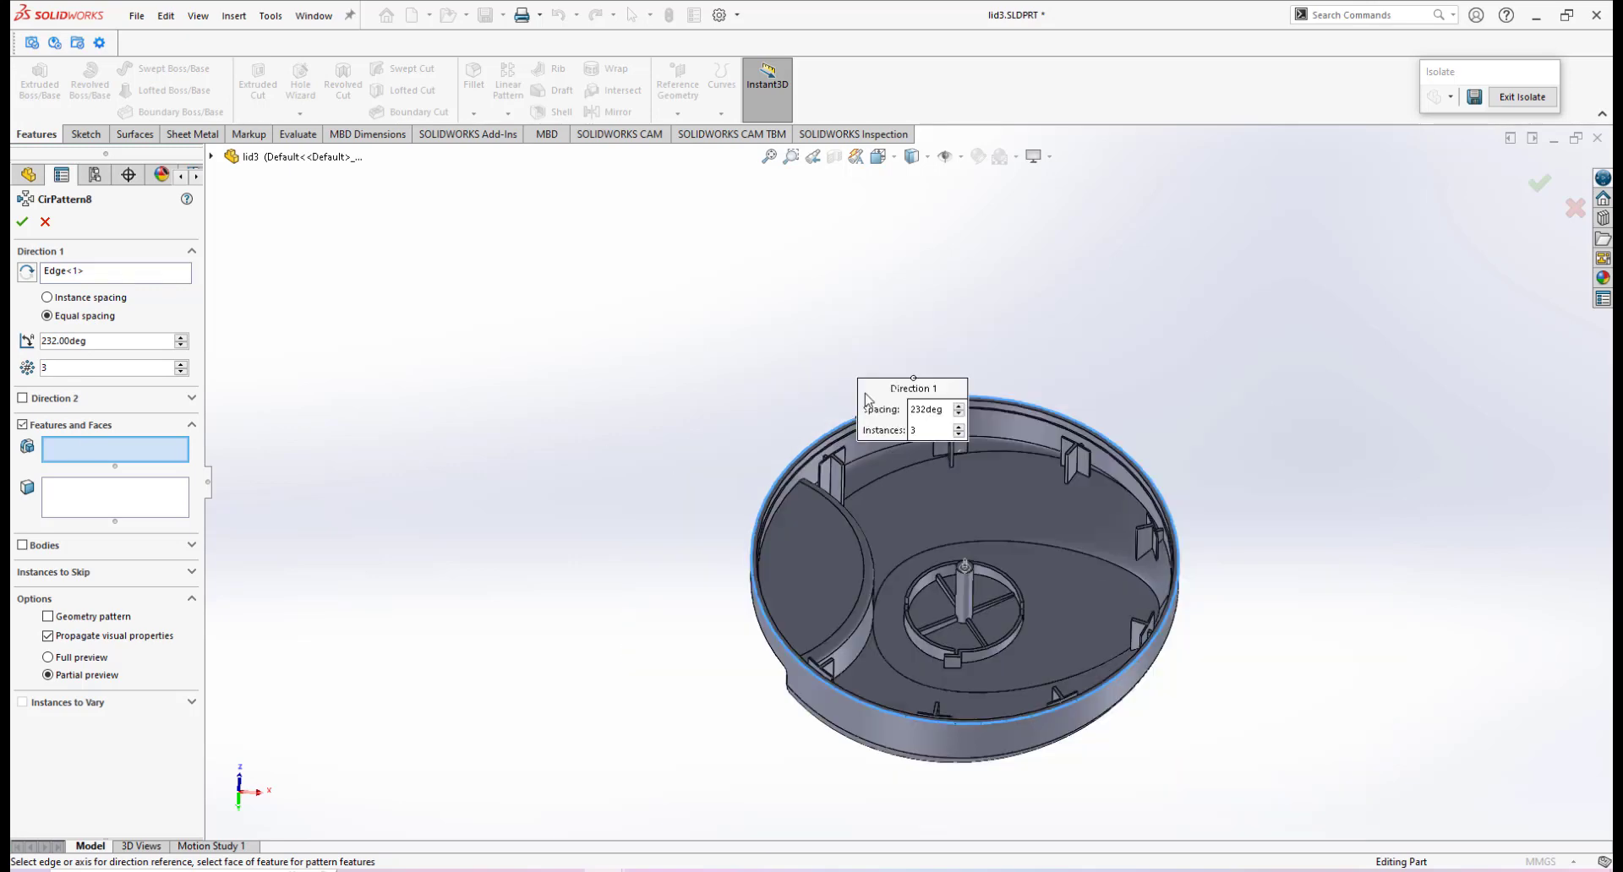
scroll(1002, 659, "down", 8)
scroll(786, 297, "down", 5)
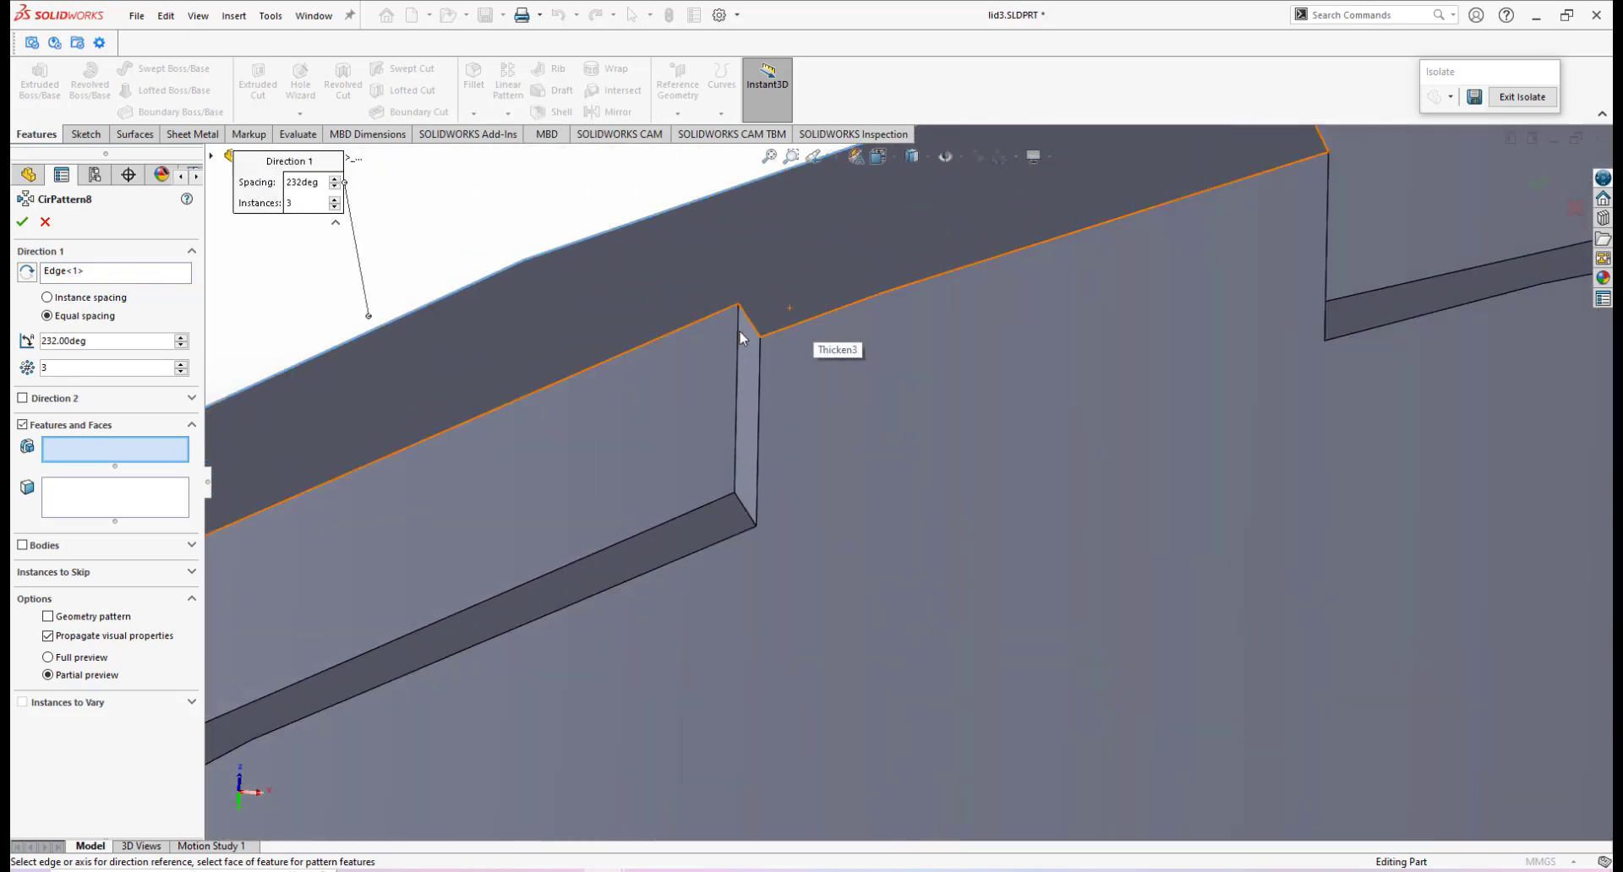
left_click(747, 347)
scroll(812, 456, "up", 5)
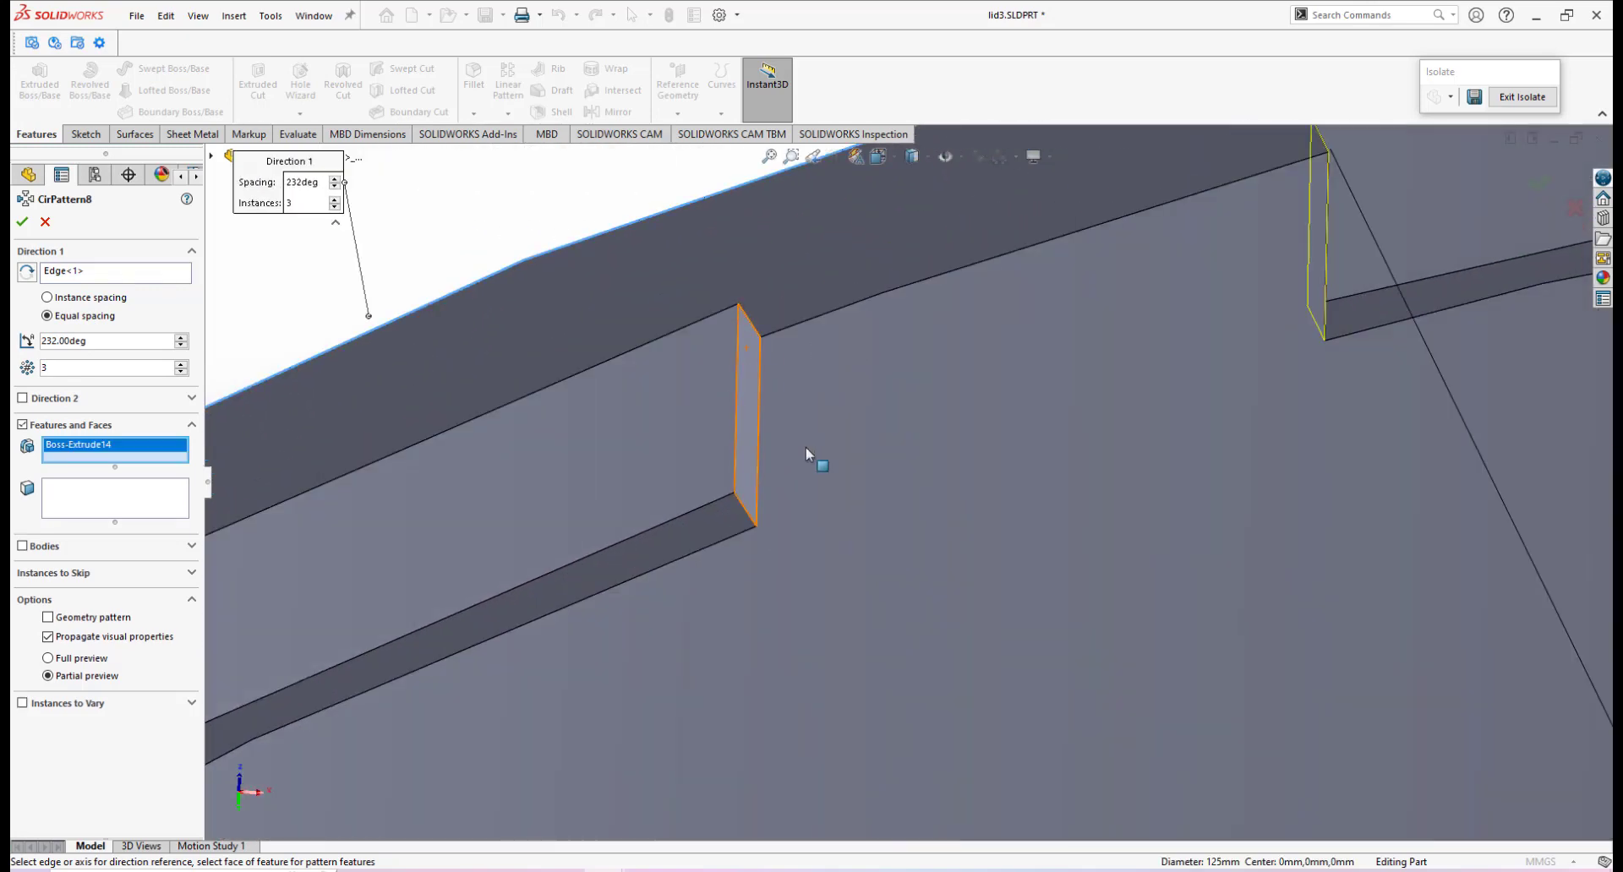
scroll(896, 473, "up", 3)
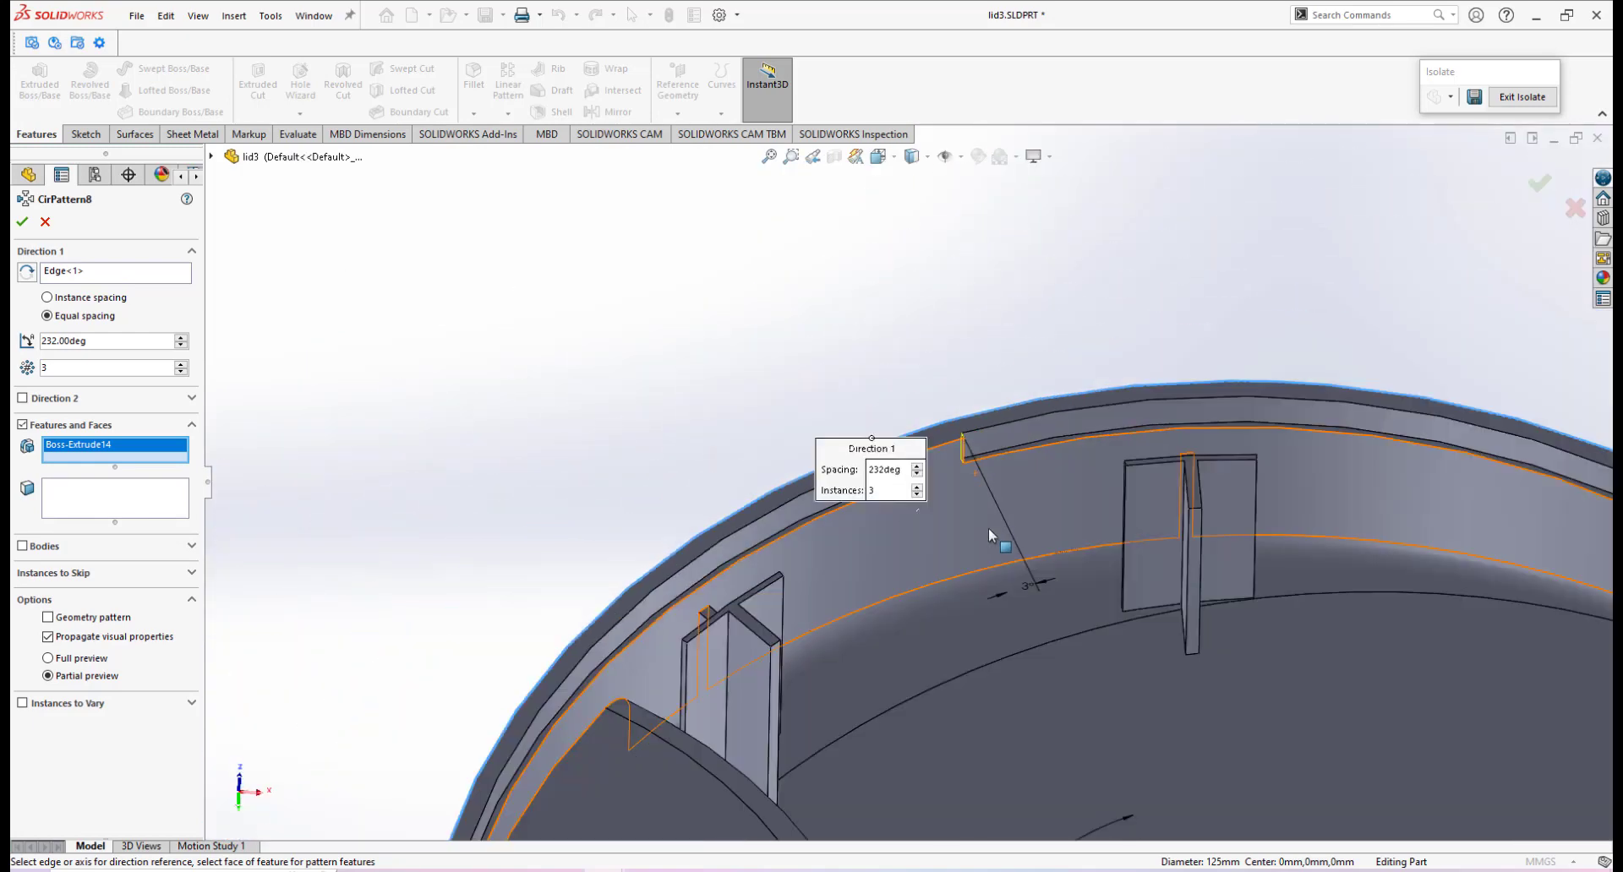
Check the pattern preview along the rim and accept the circular pattern of the rim block.
scroll(963, 519, "down", 2)
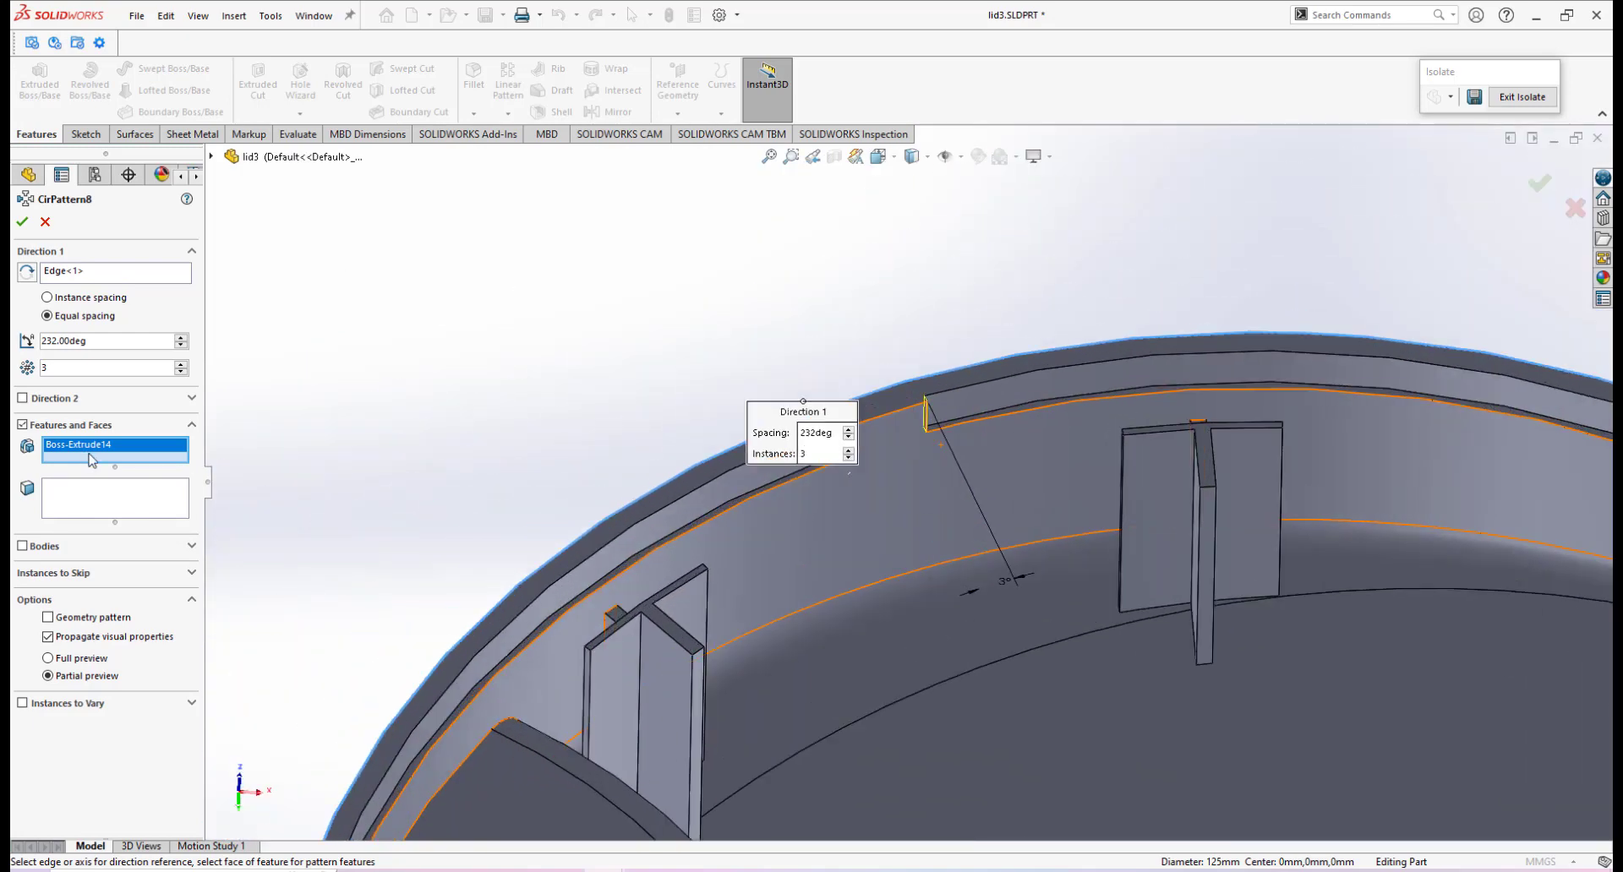
scroll(826, 474, "down", 6)
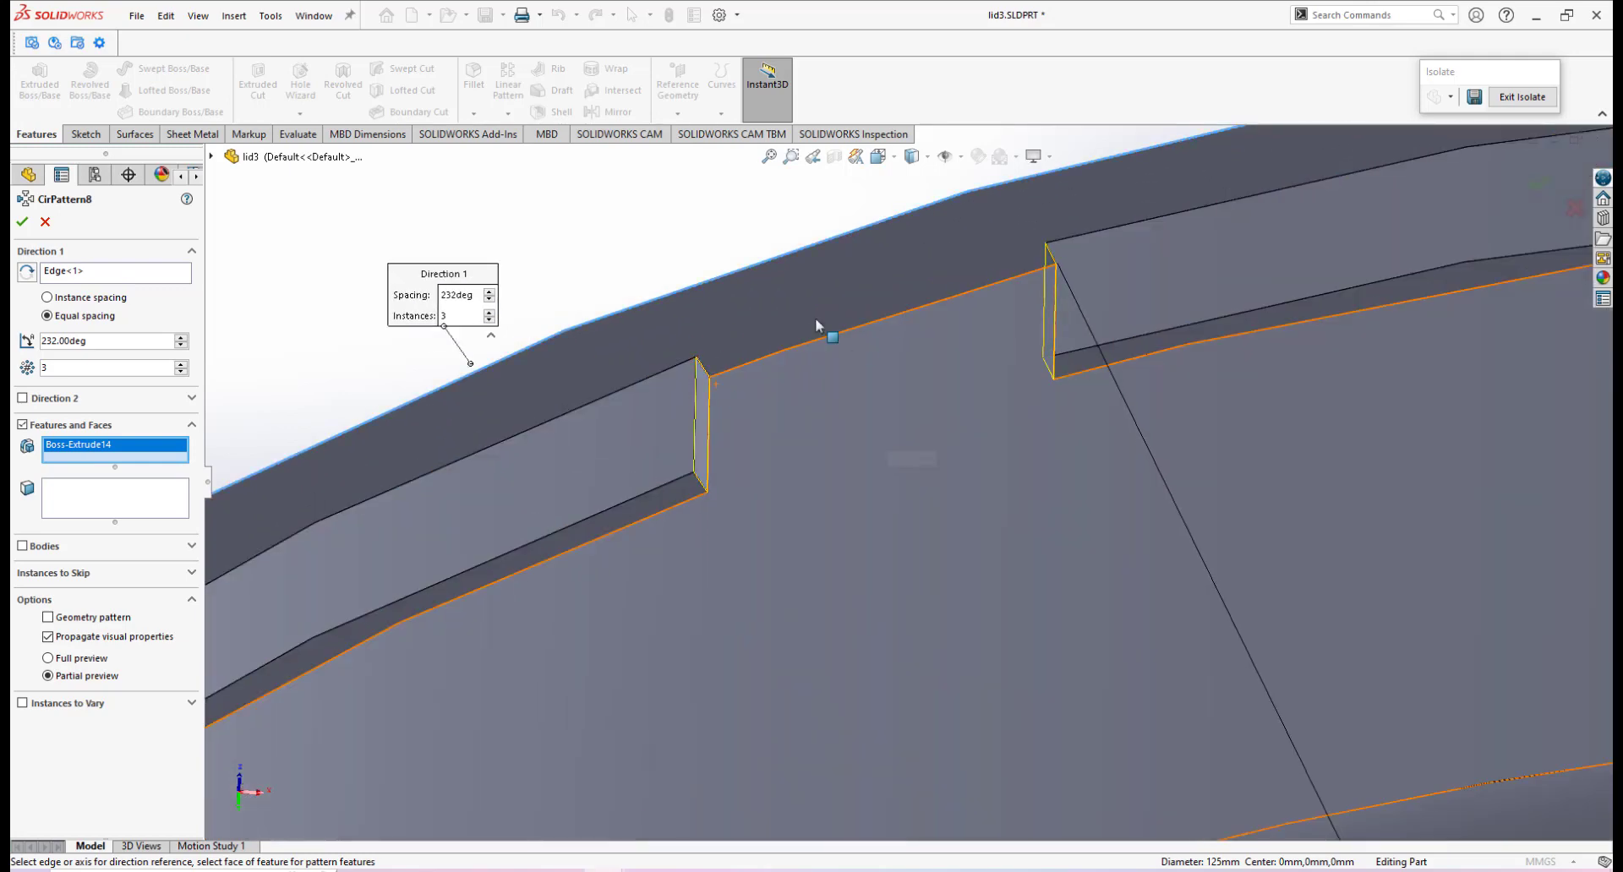
scroll(1019, 629, "up", 6)
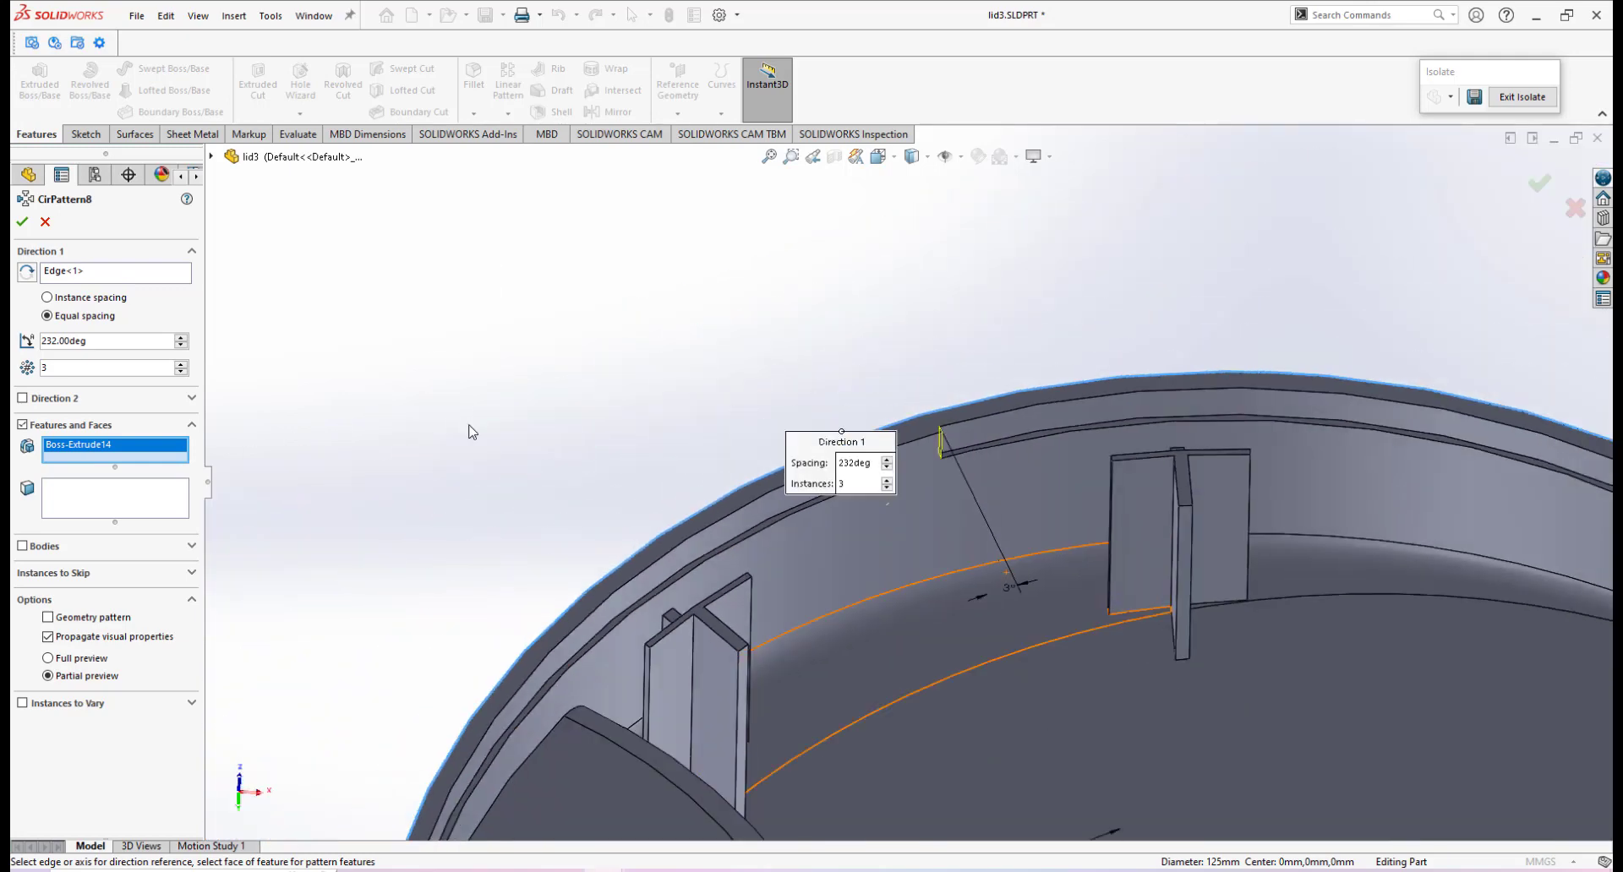
scroll(944, 517, "down", 3)
scroll(911, 595, "up", 8)
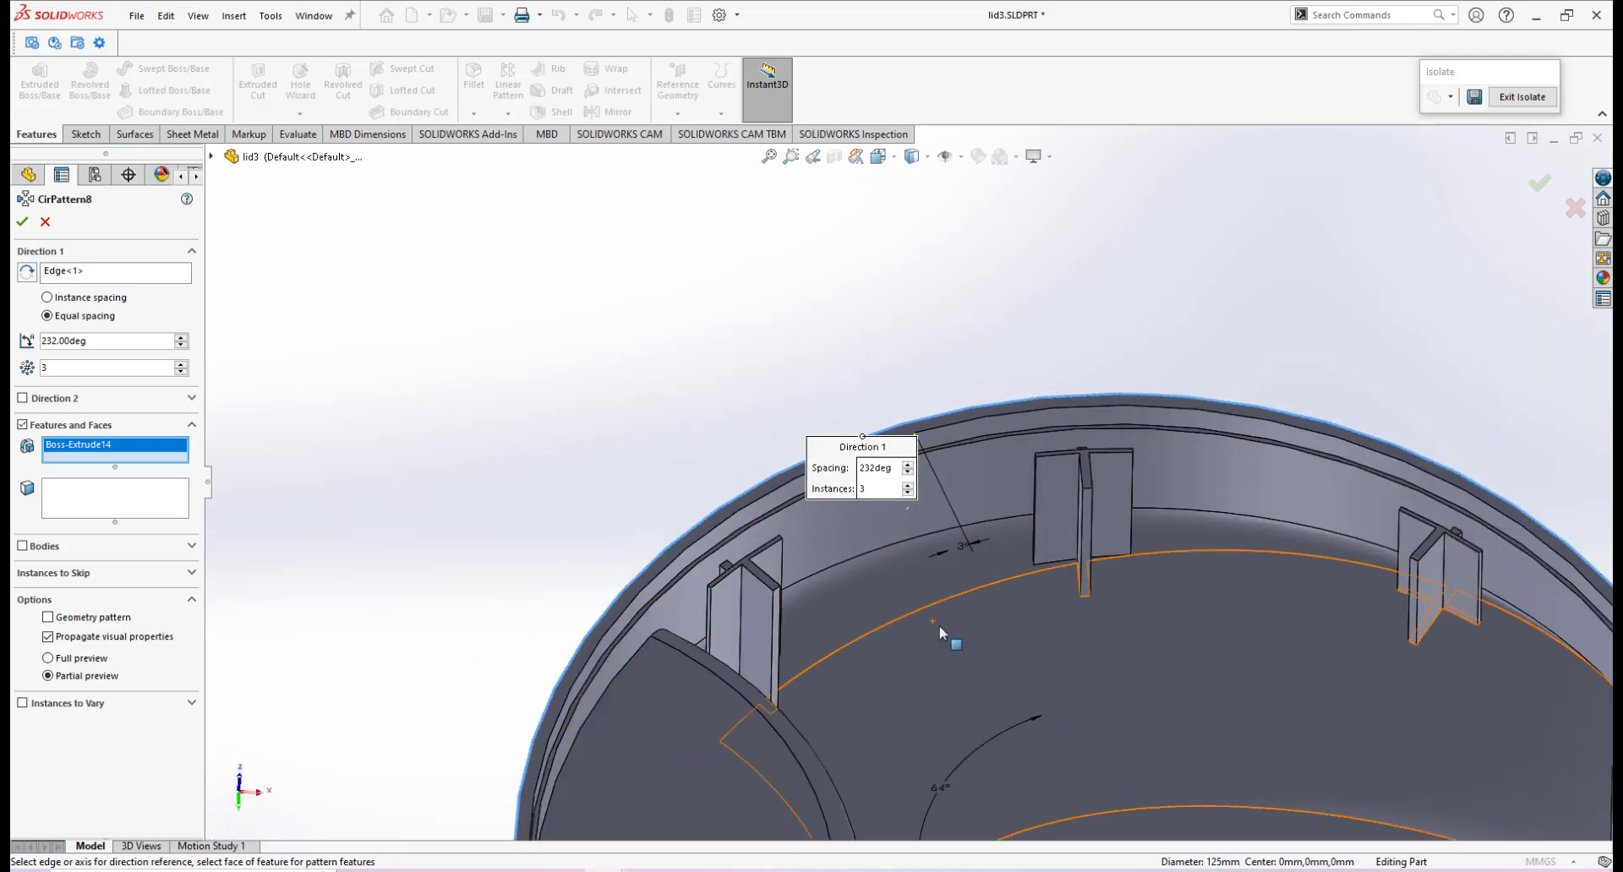
middle_click_drag(902, 608, 837, 575)
left_click(23, 223)
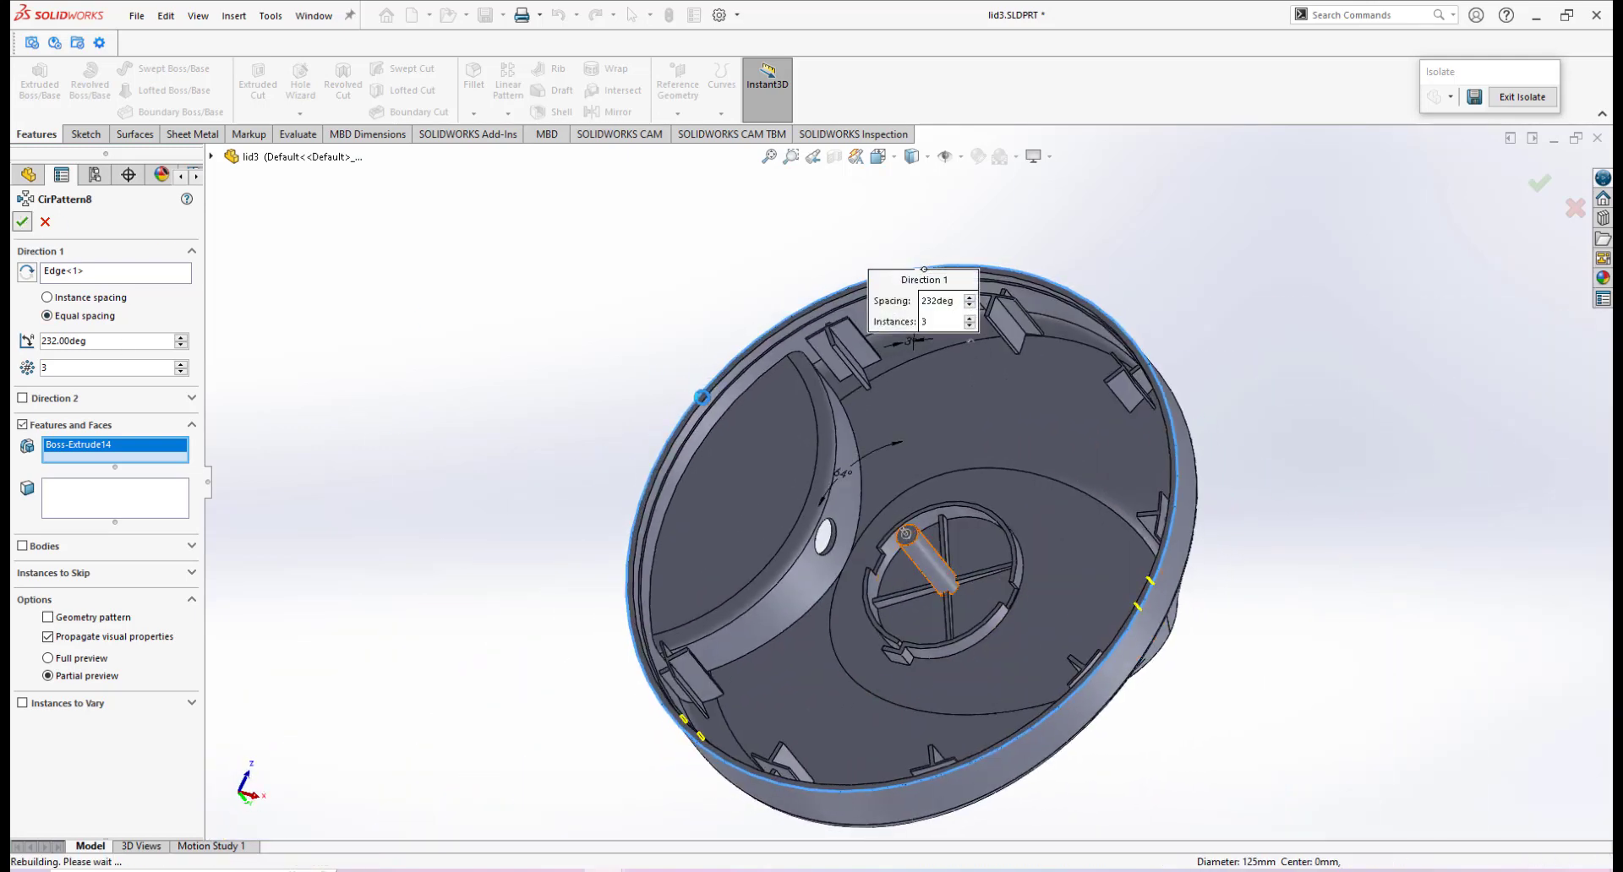
Examine the patterned blocks along the inner rim up close and within the whole lid.
middle_click_drag(702, 401, 887, 276)
scroll(855, 323, "down", 5)
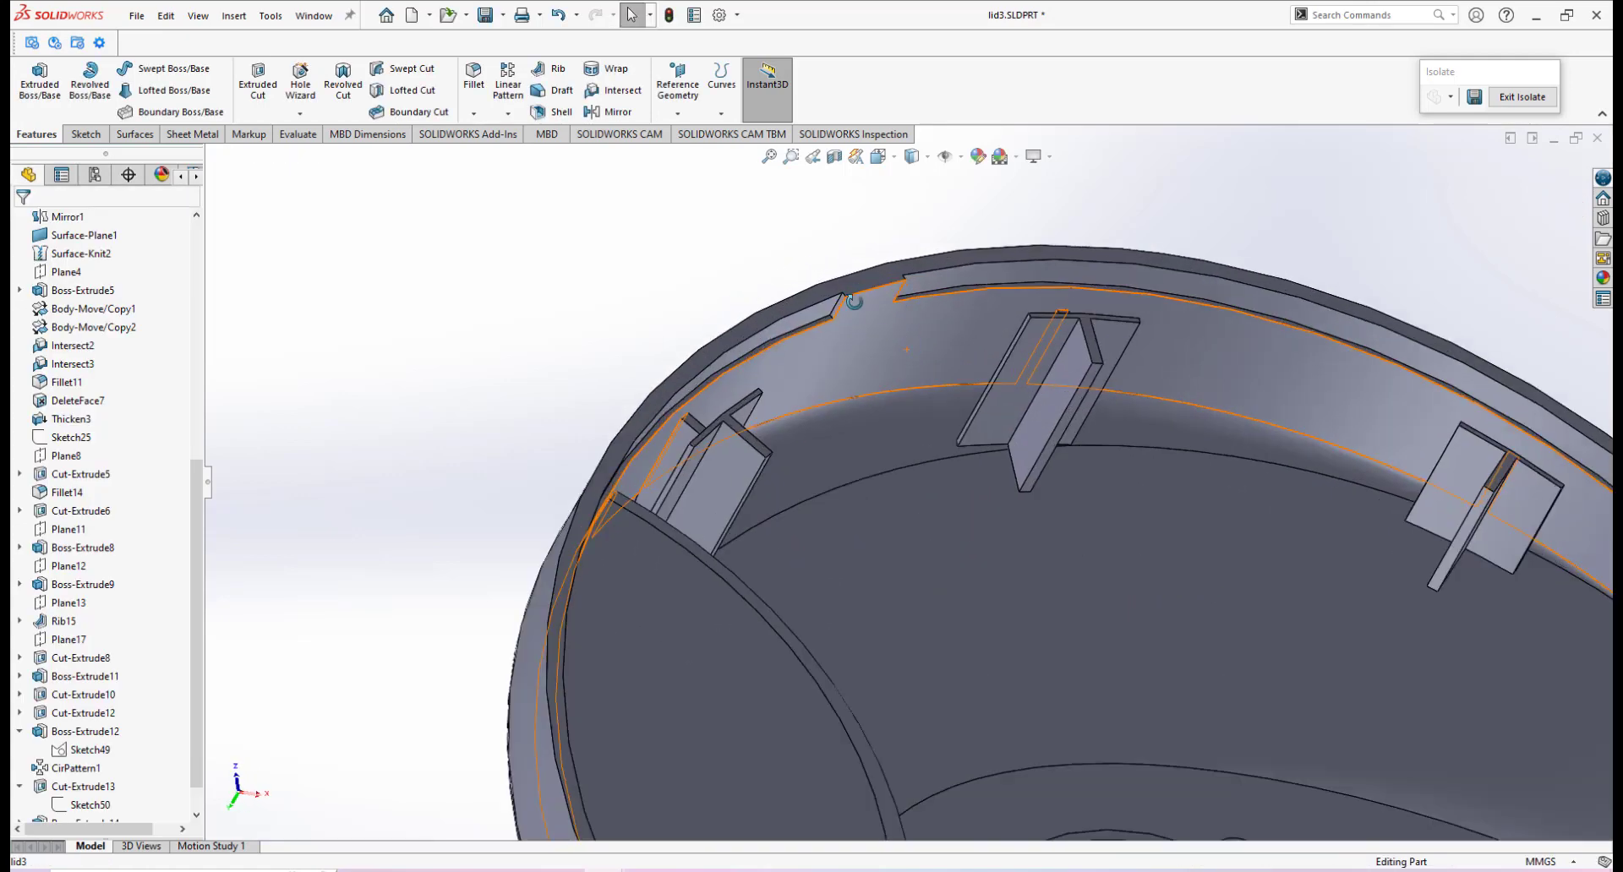
scroll(854, 301, "up", 3)
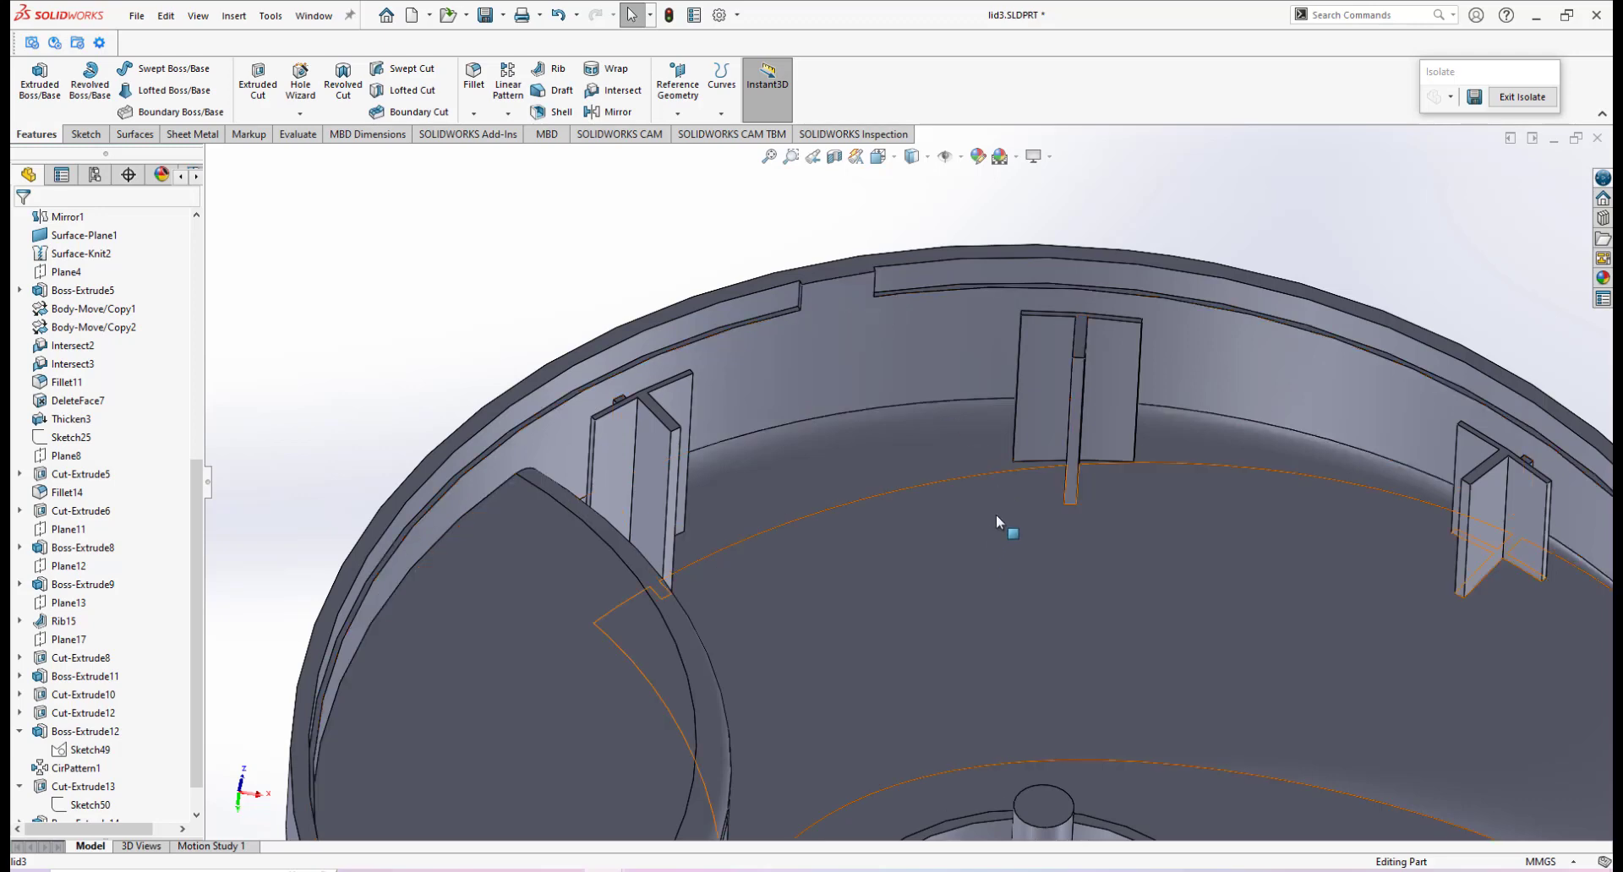
scroll(996, 514, "up", 6)
scroll(930, 519, "down", 2)
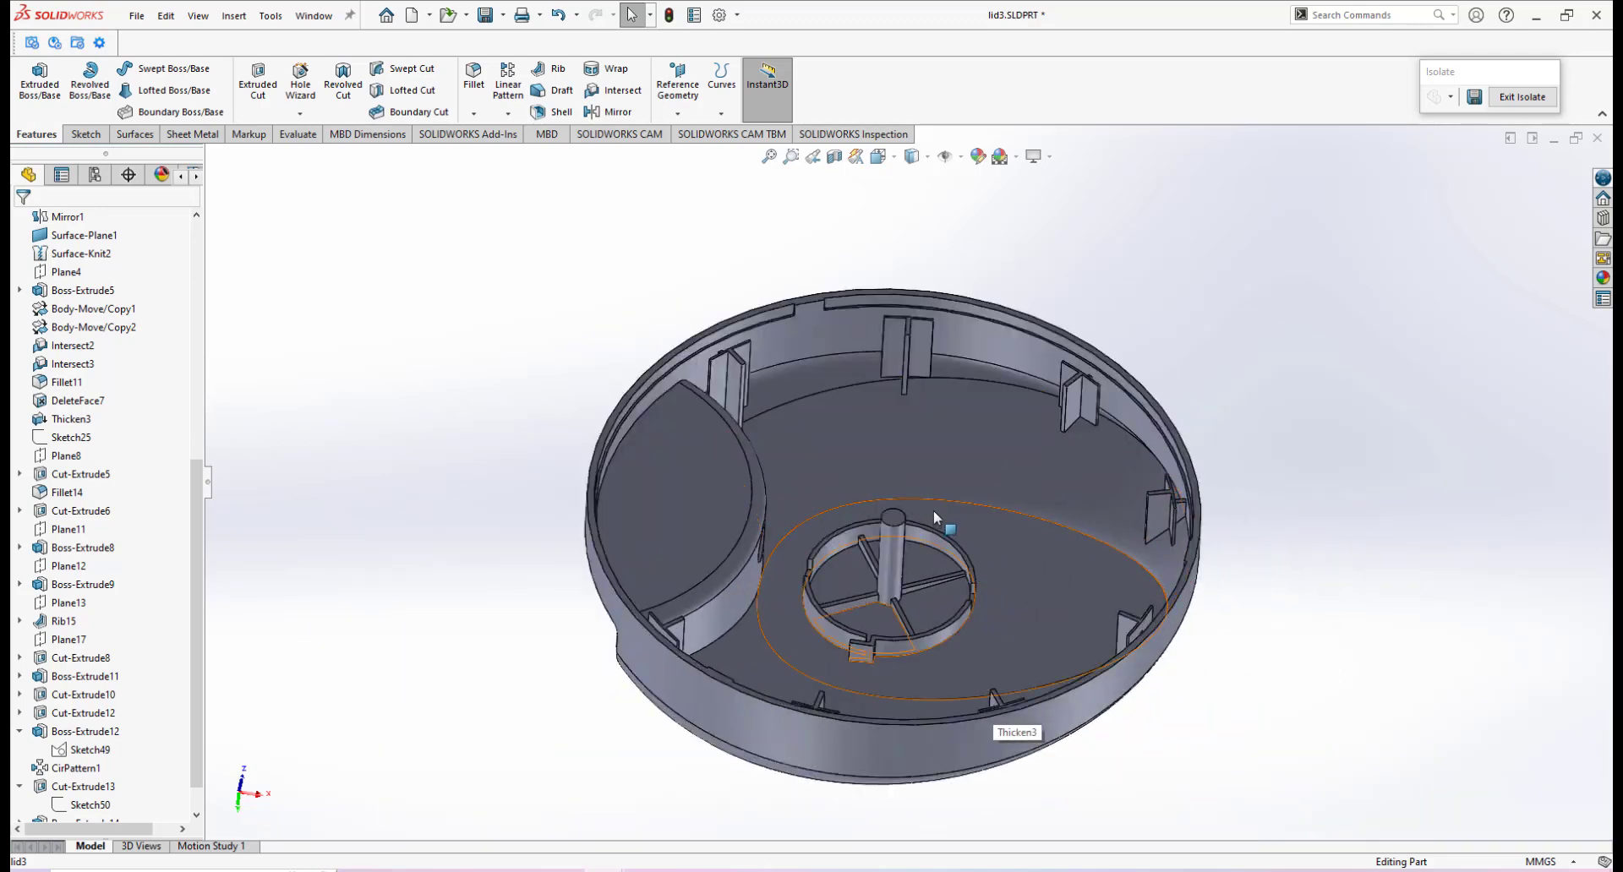
mouse_move(916, 477)
middle_mouse_down()
mouse_move(973, 528)
mouse_move(783, 529)
mouse_move(1010, 266)
mouse_move(941, 395)
mouse_move(1011, 373)
mouse_move(964, 373)
mouse_move(904, 524)
mouse_move(870, 443)
mouse_move(901, 391)
mouse_move(906, 453)
middle_mouse_up()
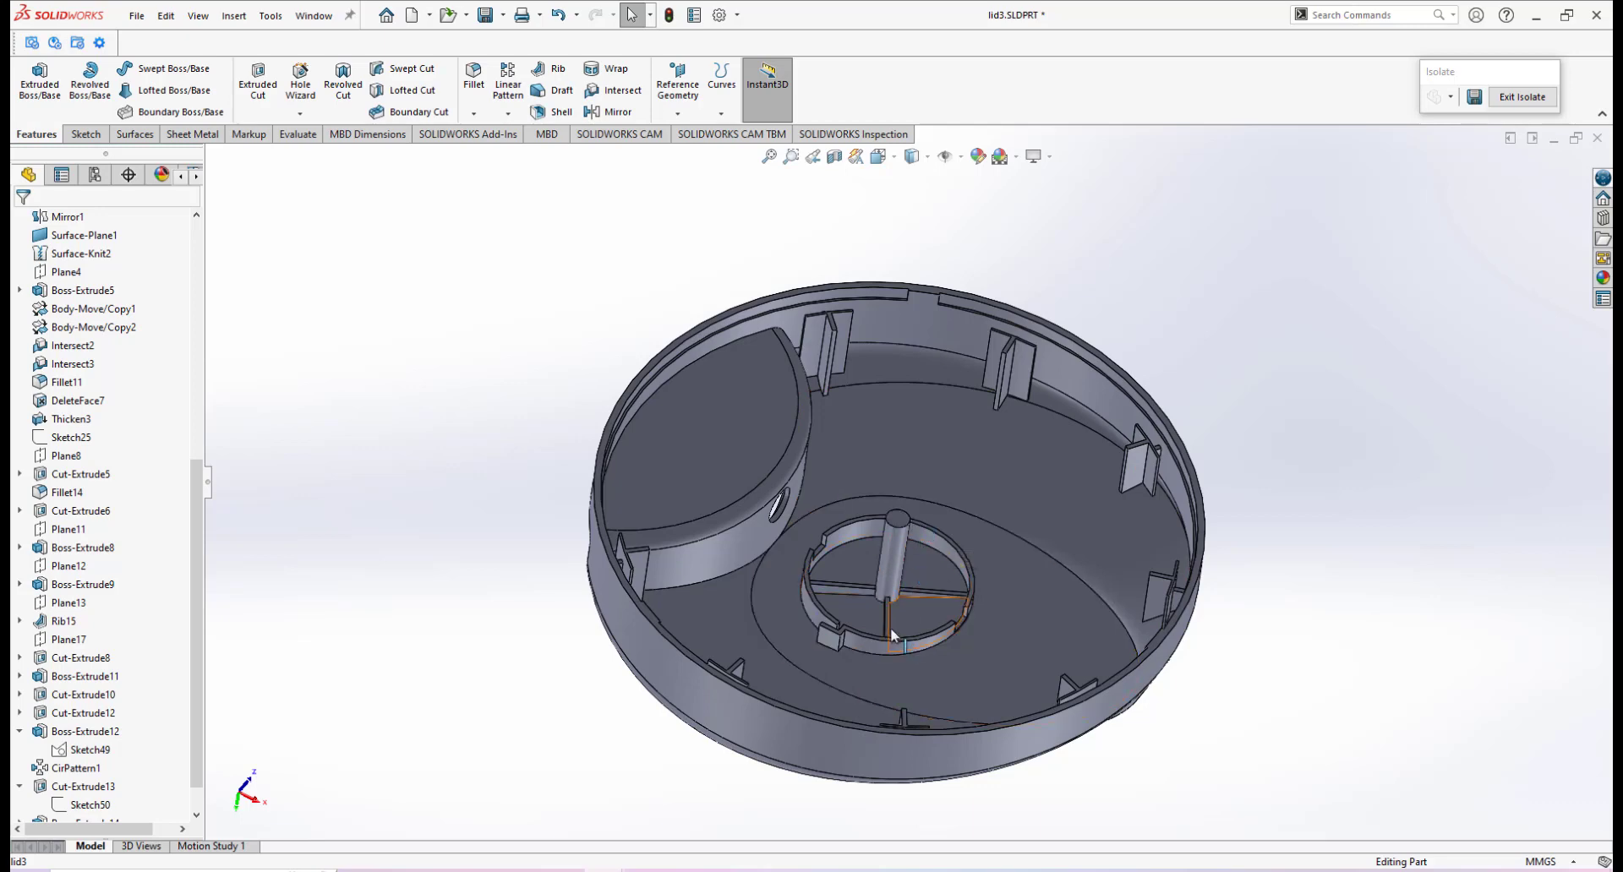
Consult reference photos IMG_20221217_225308.jpg and IMG_20221213_122449.jpg in Photos, and return to the SOLIDWORKS lid model.
mouse_move(820, 799)
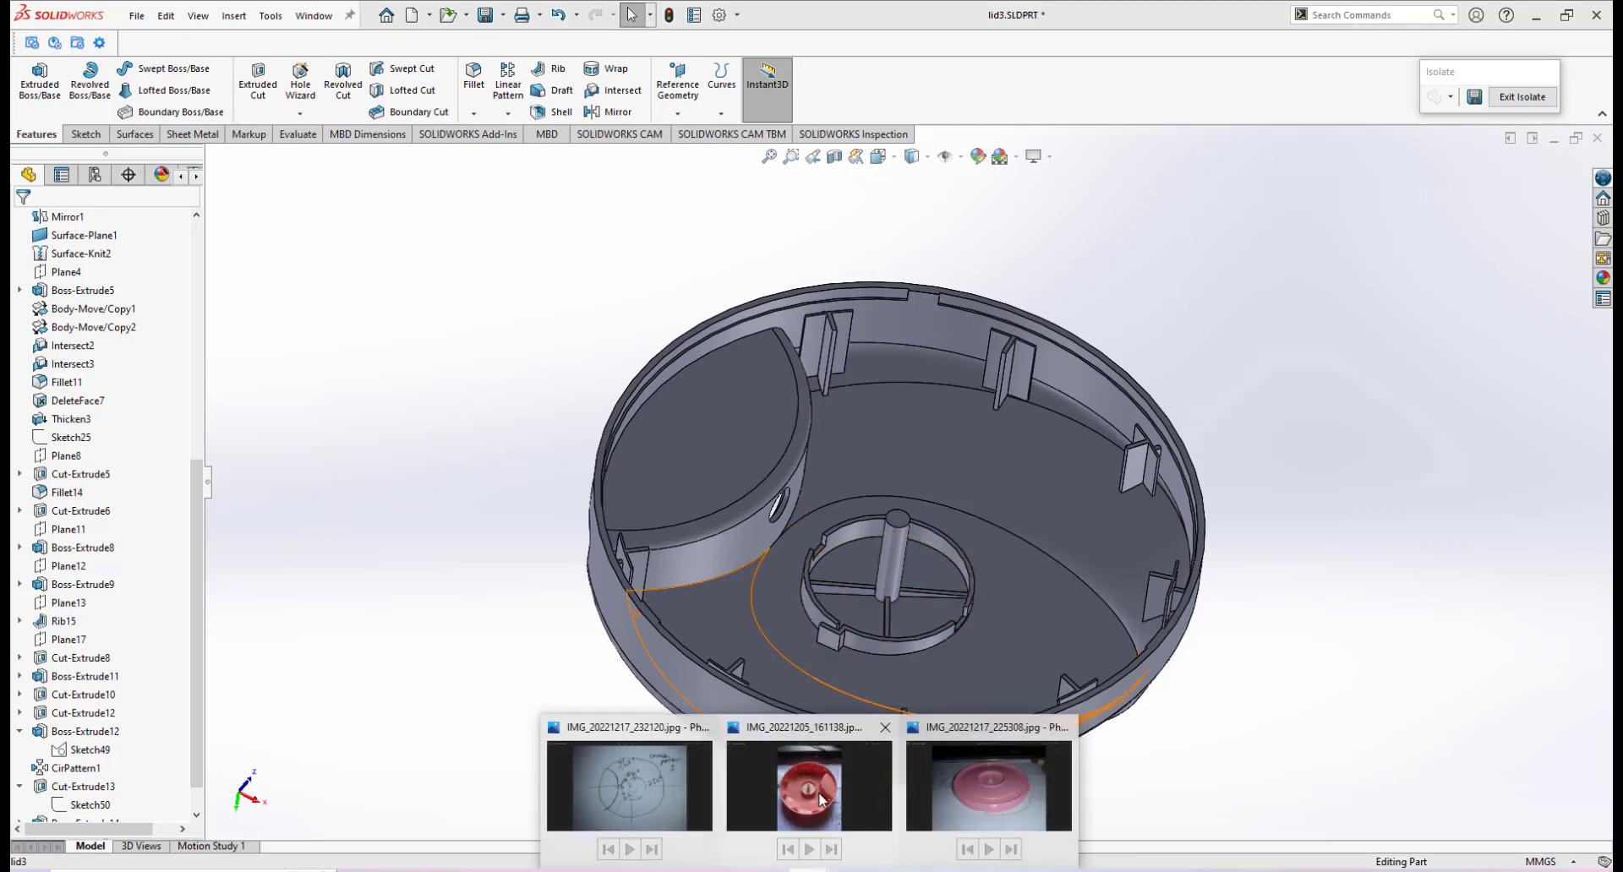
left_click(956, 755)
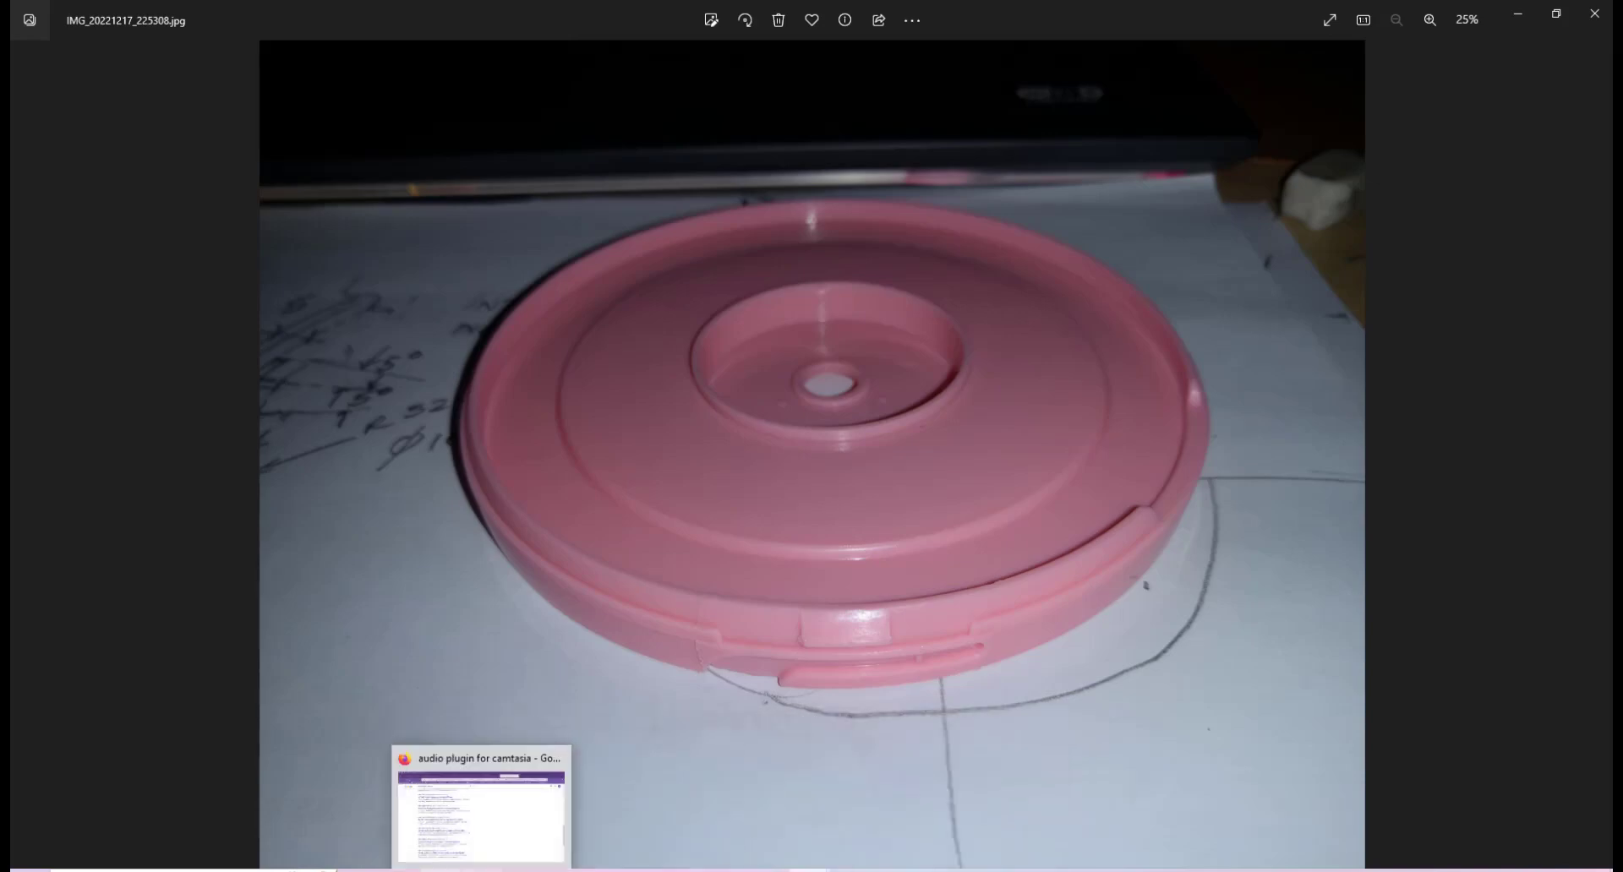
left_click(399, 870)
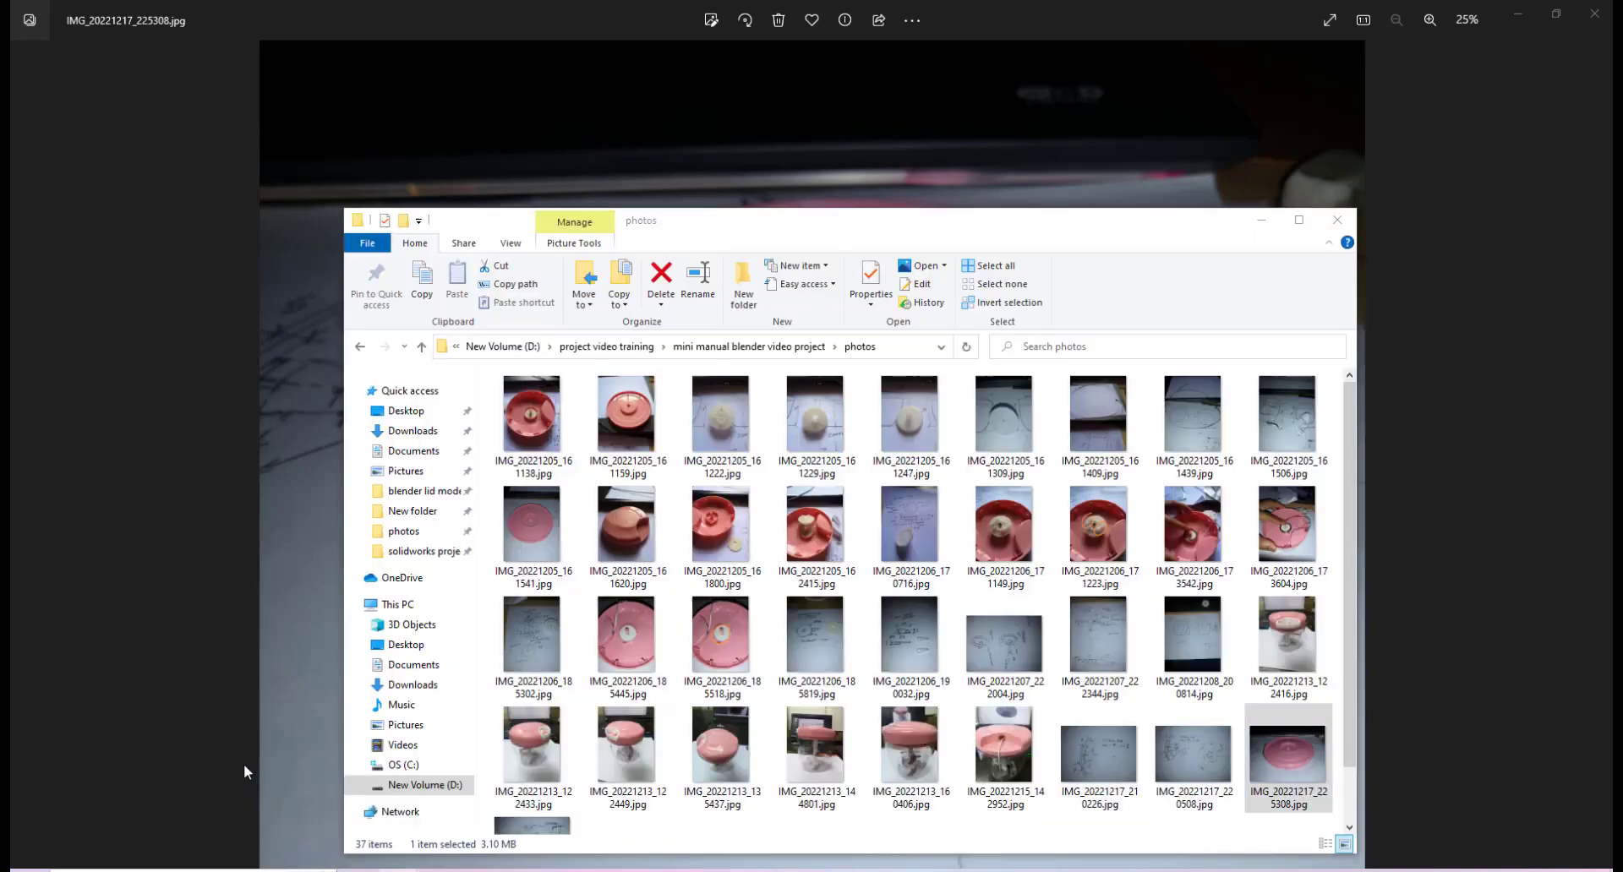
left_click(246, 768)
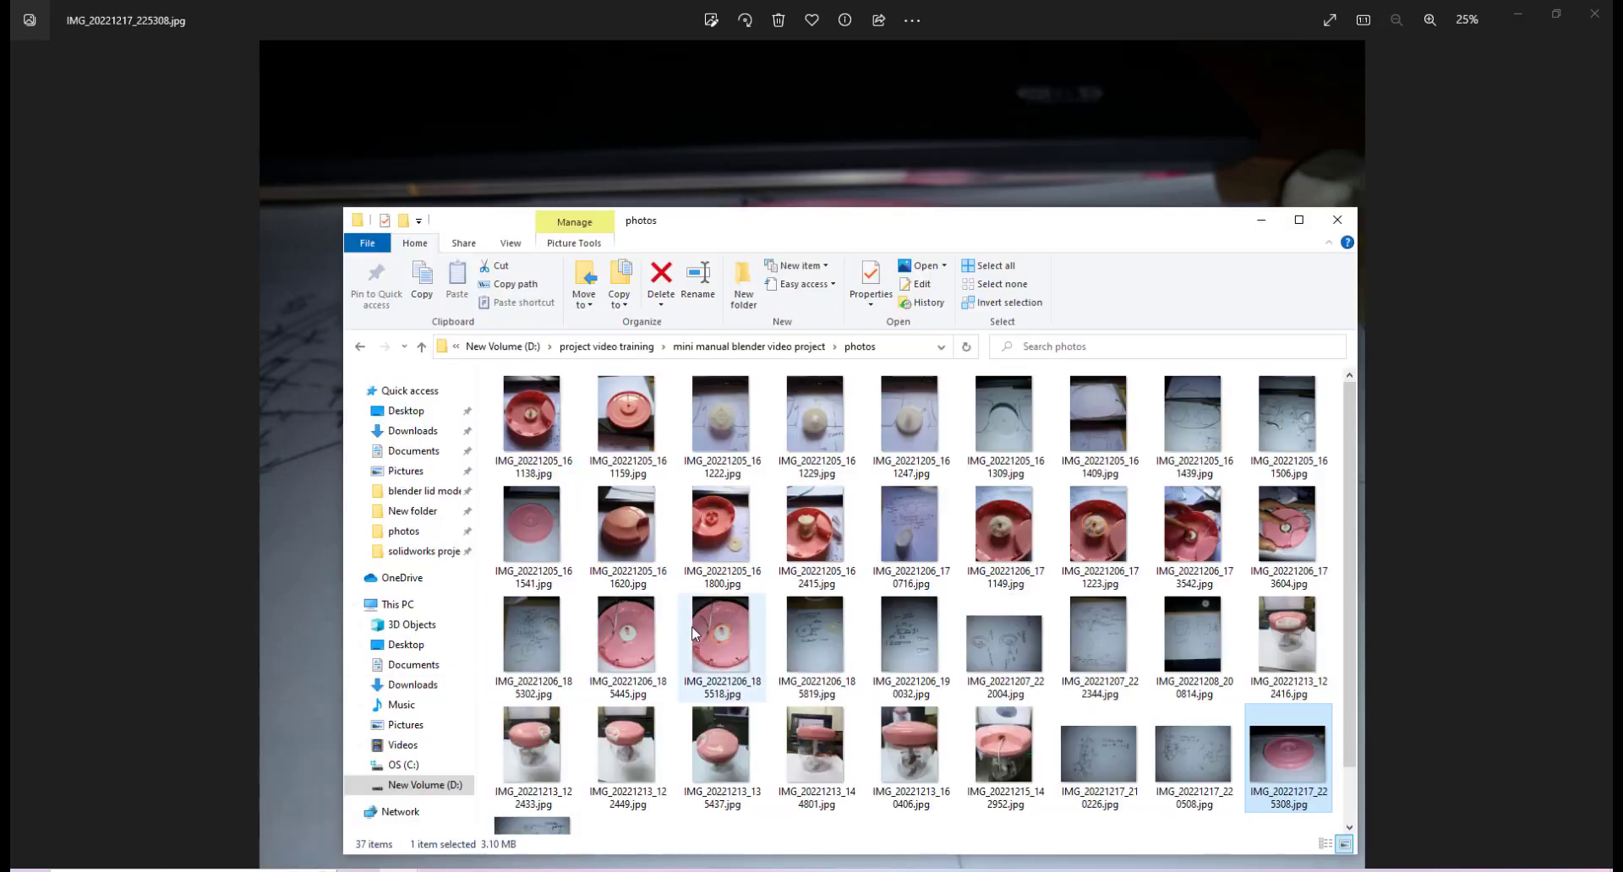
double_click(625, 744)
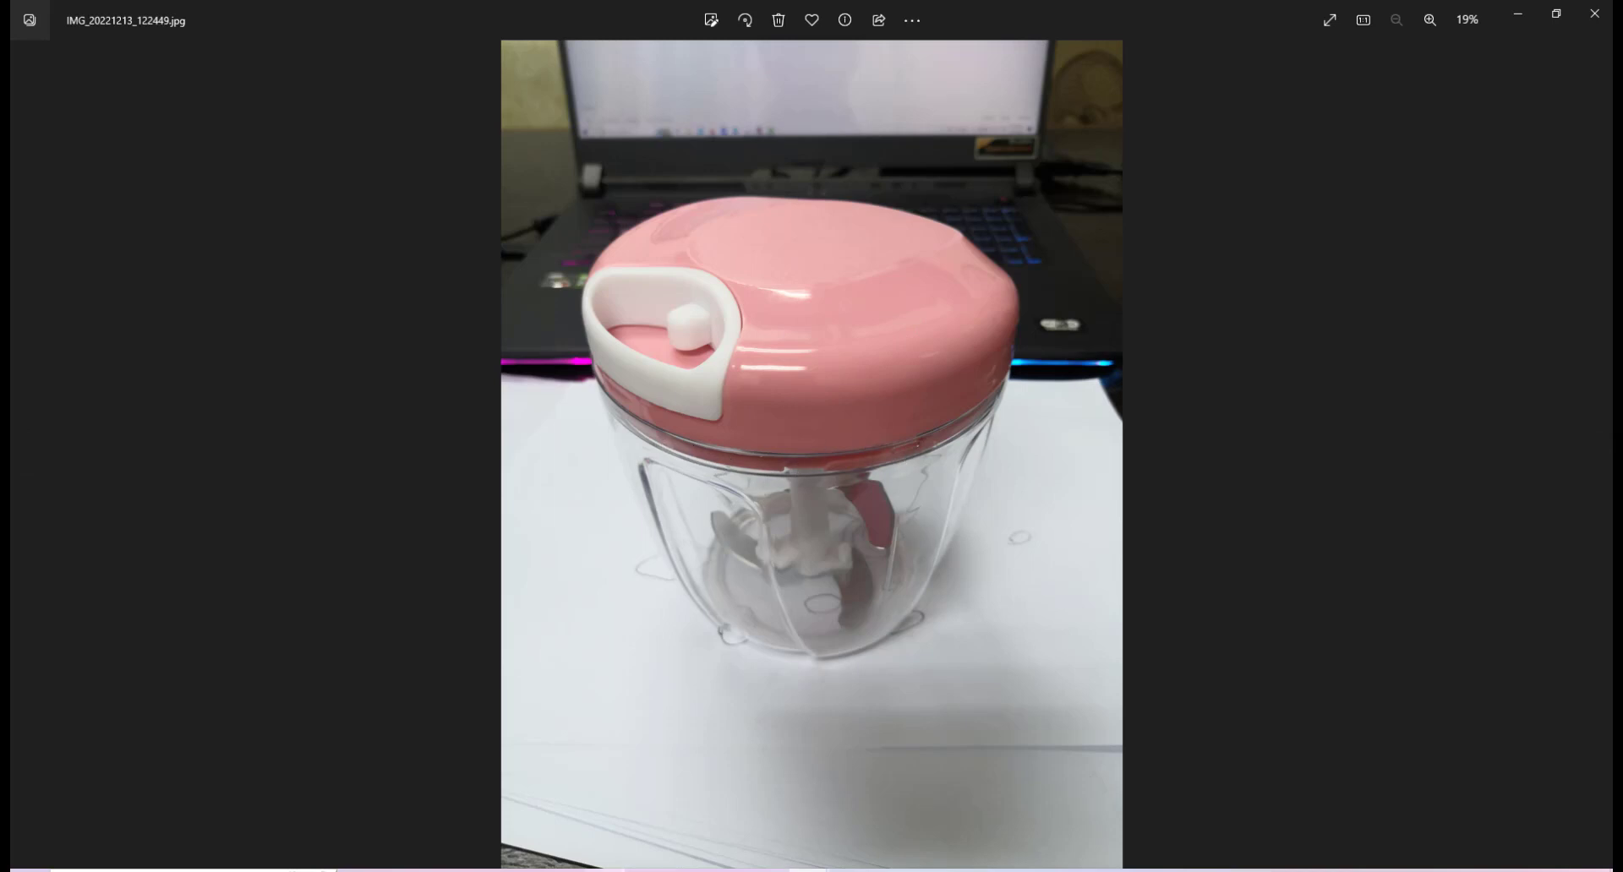
mouse_move(651, 810)
left_click(676, 774)
Inspect the lid's interior, with its ribs, central post and rim blocks, from several angles.
middle_click_drag(921, 435, 933, 557)
scroll(956, 580, "up", 3)
scroll(947, 570, "down", 3)
middle_click_drag(938, 459, 880, 476)
scroll(895, 461, "up", 3)
scroll(894, 455, "down", 4)
scroll(904, 490, "up", 3)
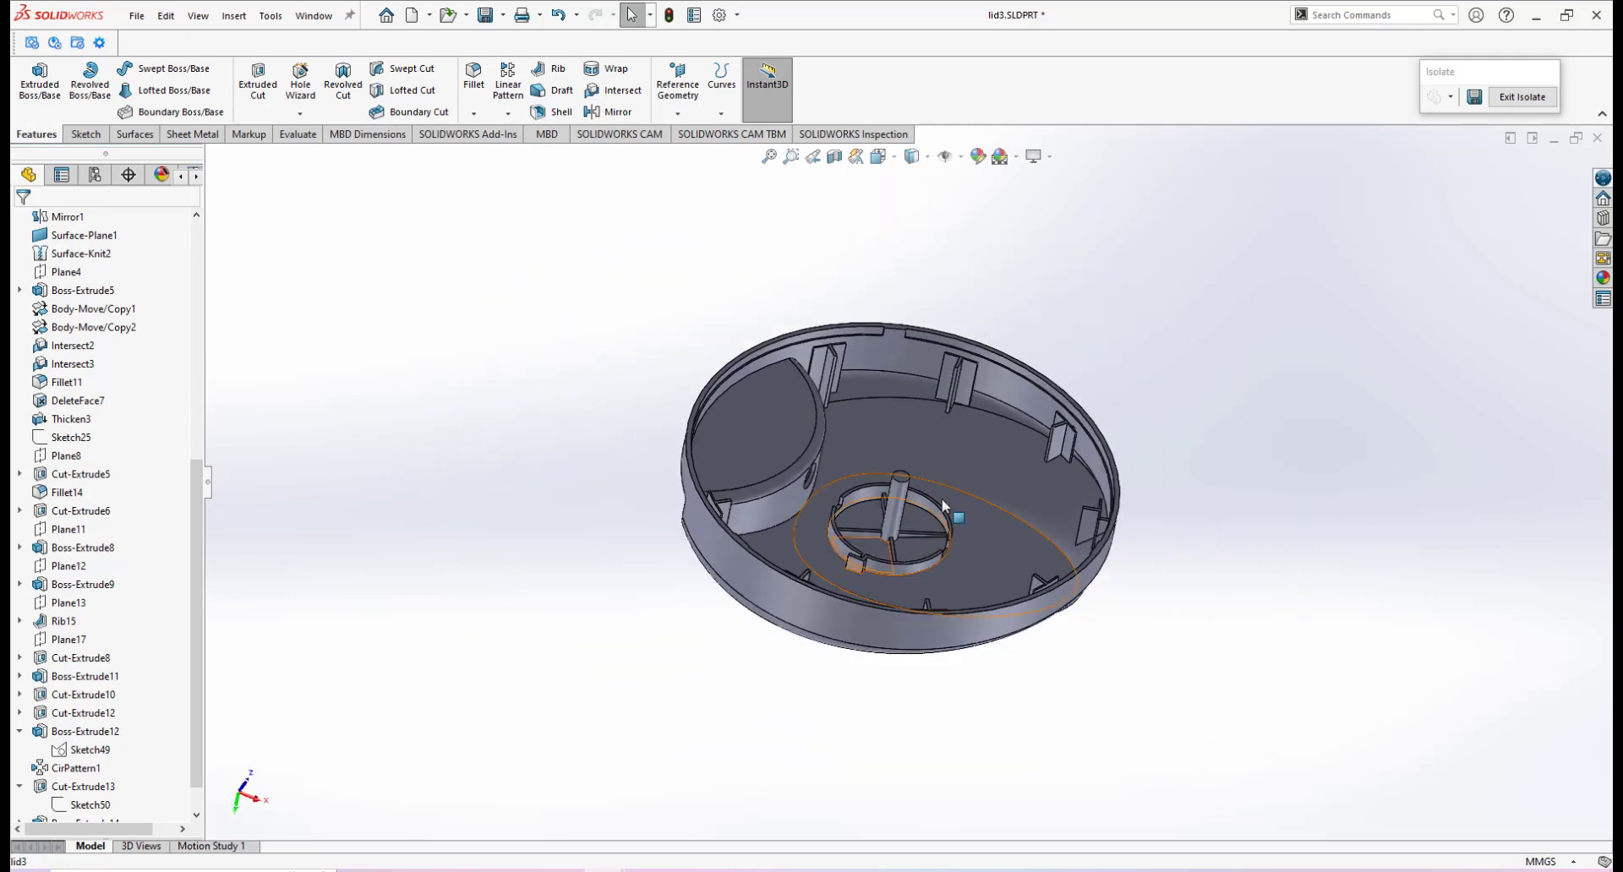